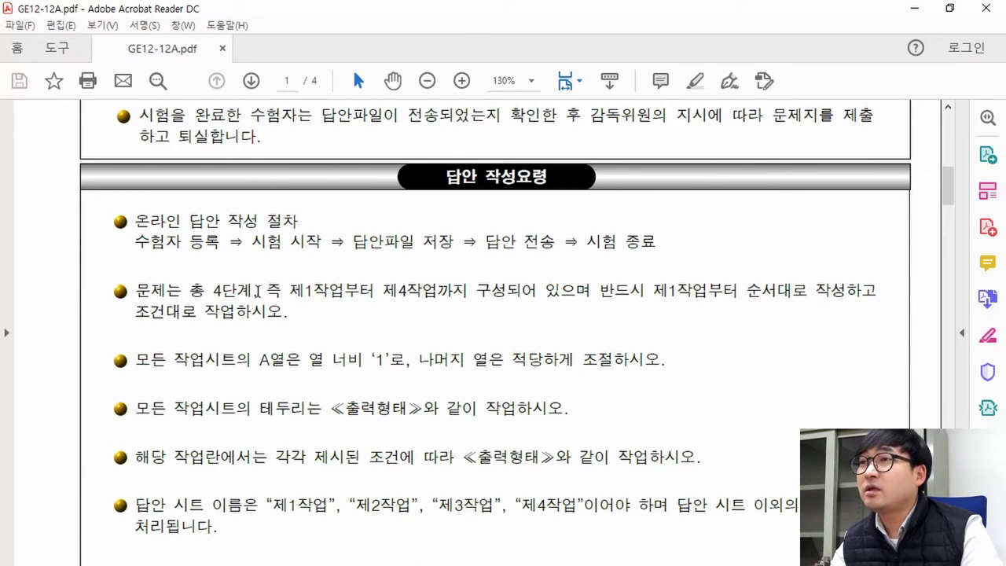
Step: Read the exam's answer-writing guidelines on task order, column A width, borders matching the sample output, and required sheet names
{"action": "left_click_drag", "start_coordinate": [290, 289], "coordinate": [861, 293]}
{"action": "scroll", "coordinate": [412, 329], "scroll_direction": "down", "scroll_amount": 1}
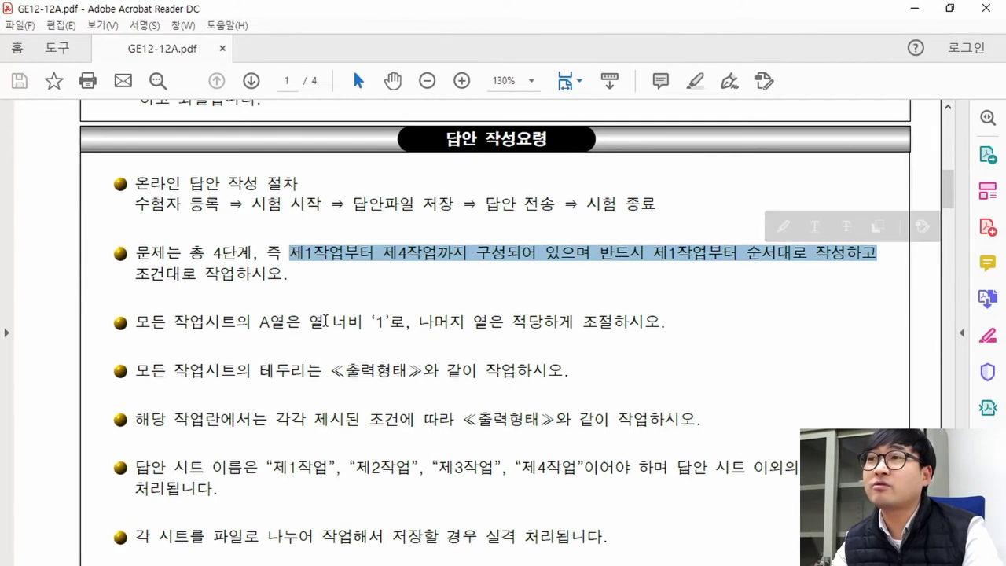
{"action": "left_click_drag", "start_coordinate": [136, 326], "coordinate": [388, 327]}
{"action": "left_click_drag", "start_coordinate": [494, 324], "coordinate": [556, 324]}
{"action": "left_click_drag", "start_coordinate": [407, 324], "coordinate": [388, 324]}
{"action": "scroll", "coordinate": [421, 361], "scroll_direction": "down", "scroll_amount": 2}
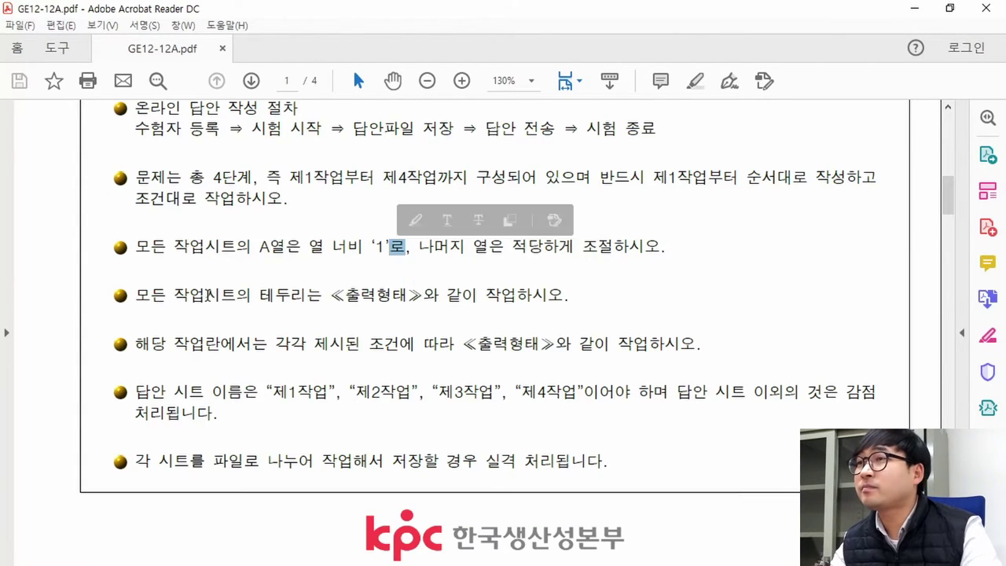
{"action": "left_click_drag", "start_coordinate": [260, 296], "coordinate": [396, 296]}
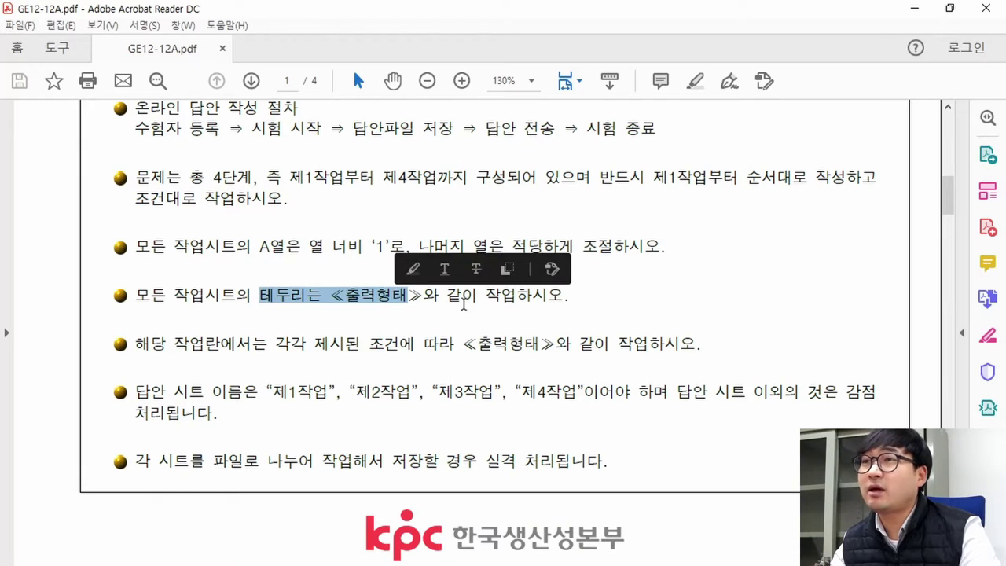
{"action": "left_click", "coordinate": [235, 289]}
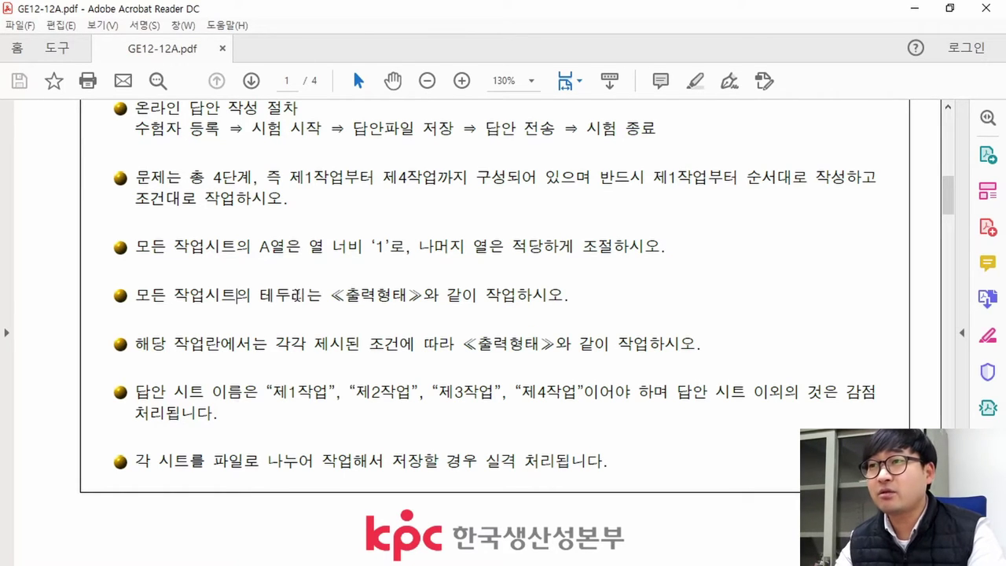
{"action": "left_click_drag", "start_coordinate": [260, 297], "coordinate": [305, 297]}
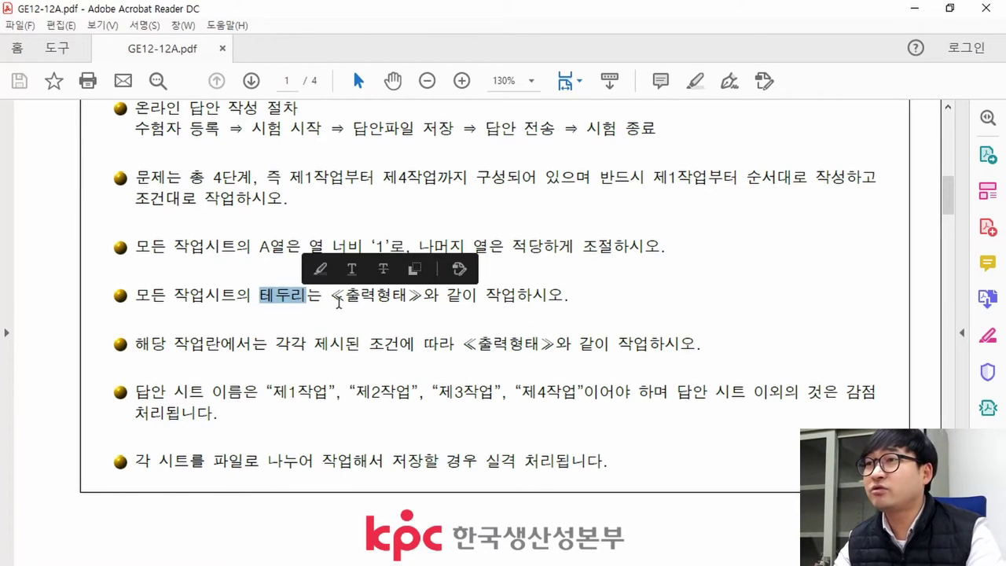
{"action": "scroll", "coordinate": [354, 303], "scroll_direction": "down", "scroll_amount": 2}
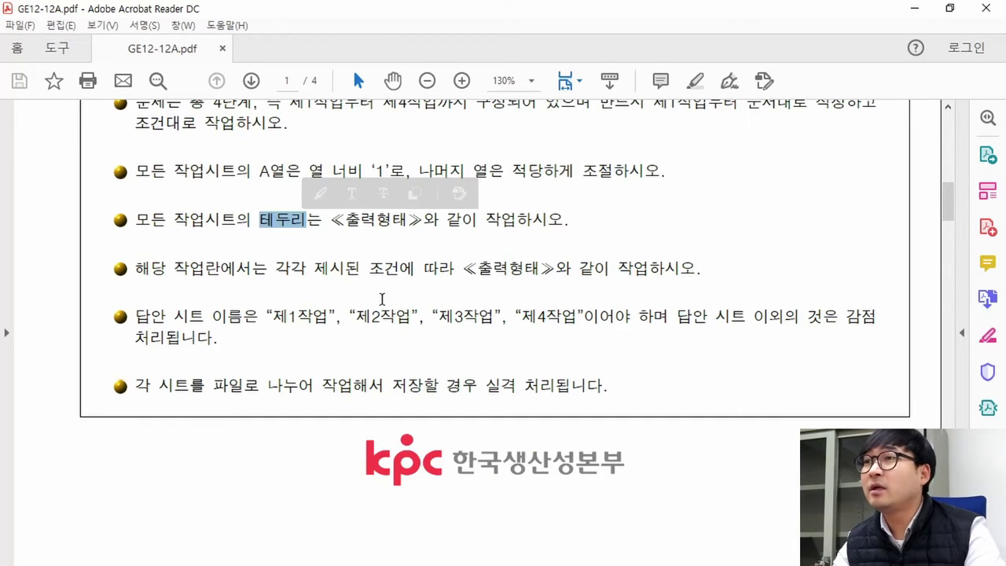
{"action": "left_click_drag", "start_coordinate": [268, 316], "coordinate": [538, 315]}
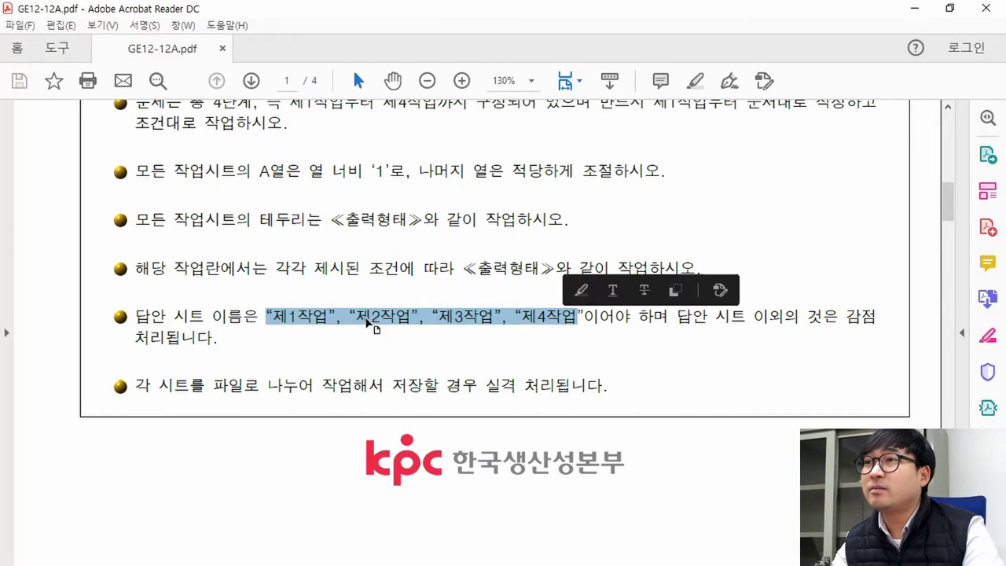
{"action": "left_click", "coordinate": [297, 316]}
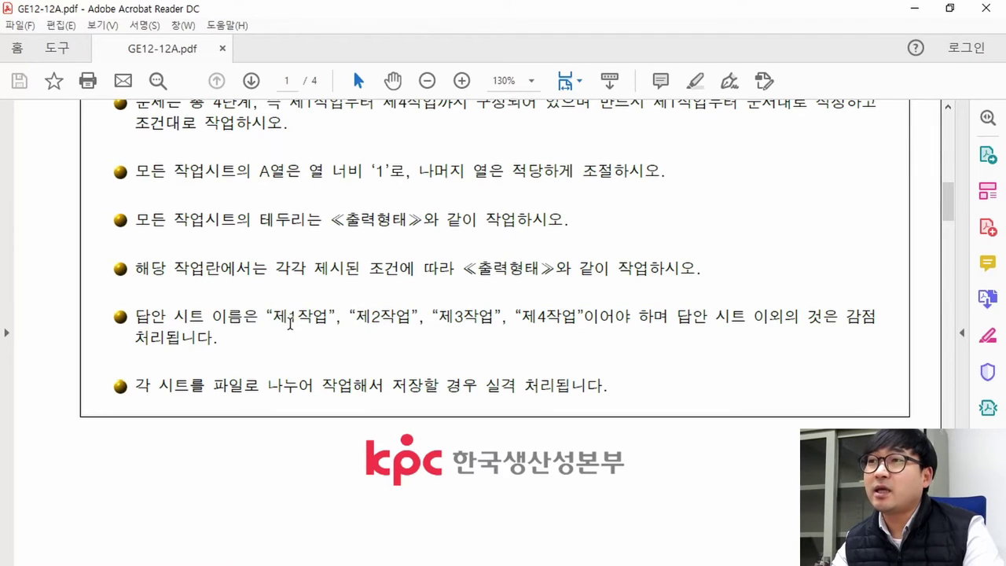
{"action": "left_click_drag", "start_coordinate": [273, 316], "coordinate": [322, 322]}
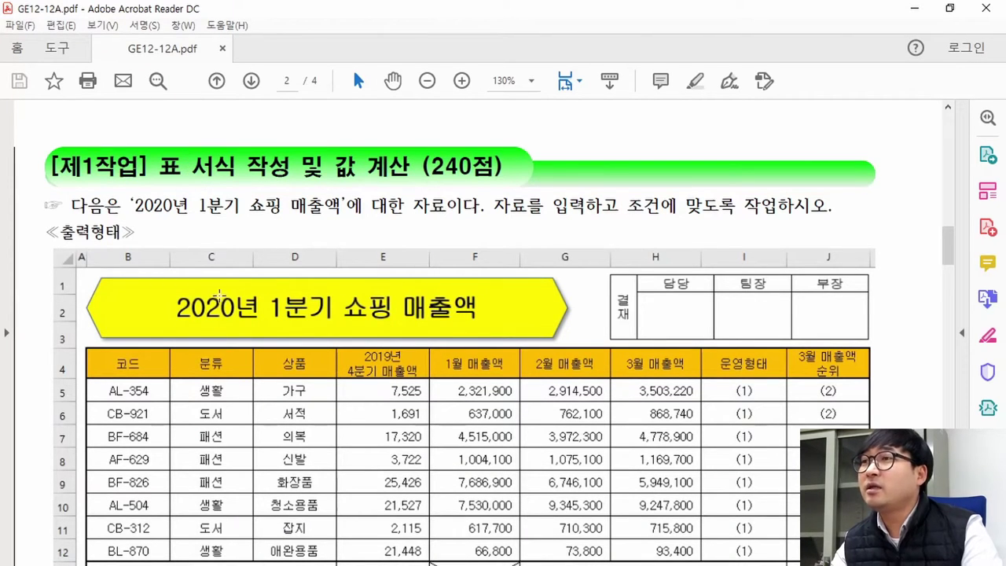
Step: Examine the first task's sample output table in the exam PDF and recheck the column A width rule in the guidelines
{"action": "scroll", "coordinate": [247, 320], "scroll_direction": "down", "scroll_amount": 2}
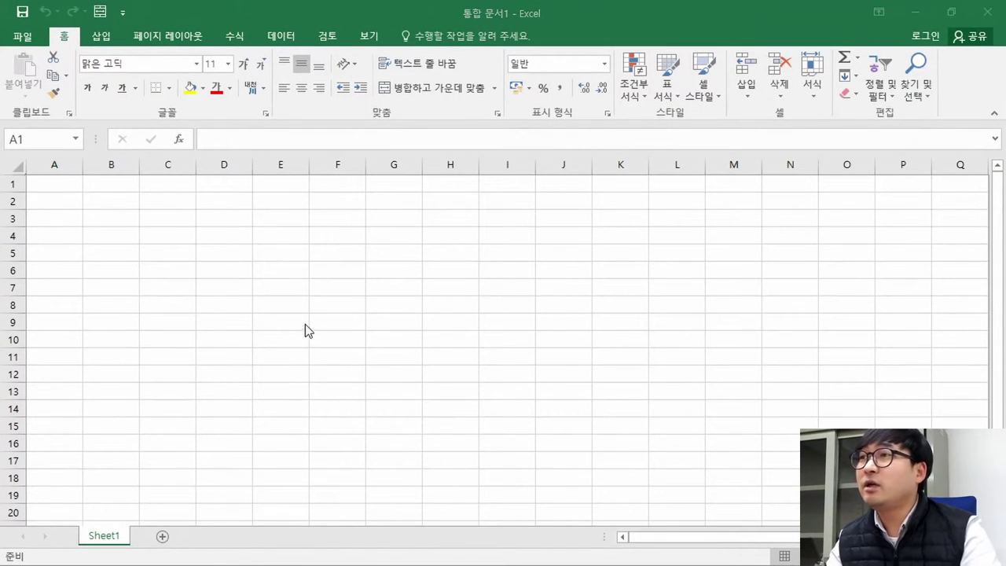
{"action": "key", "text": "alt+Tab"}
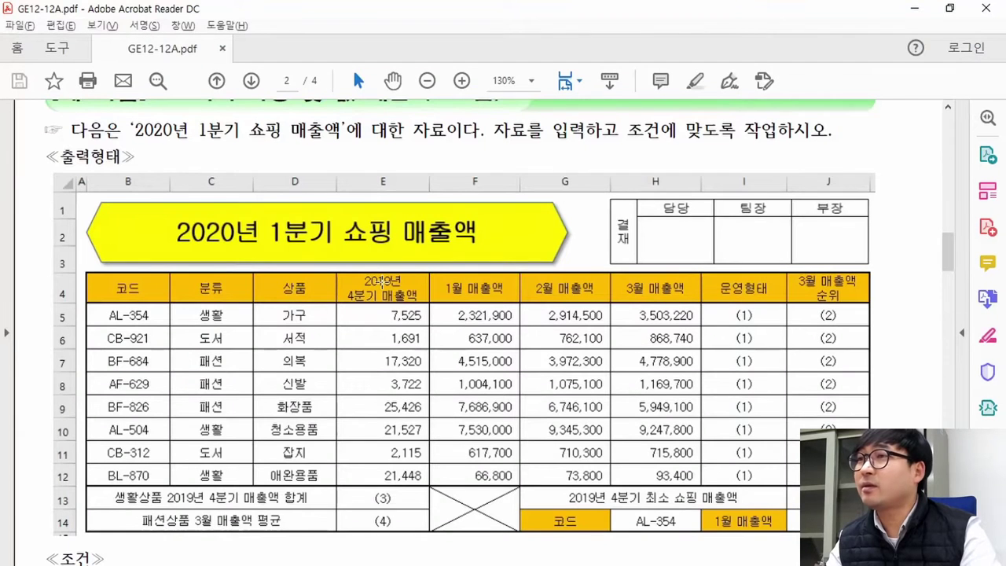
{"action": "scroll", "coordinate": [295, 242], "scroll_direction": "up", "scroll_amount": 1}
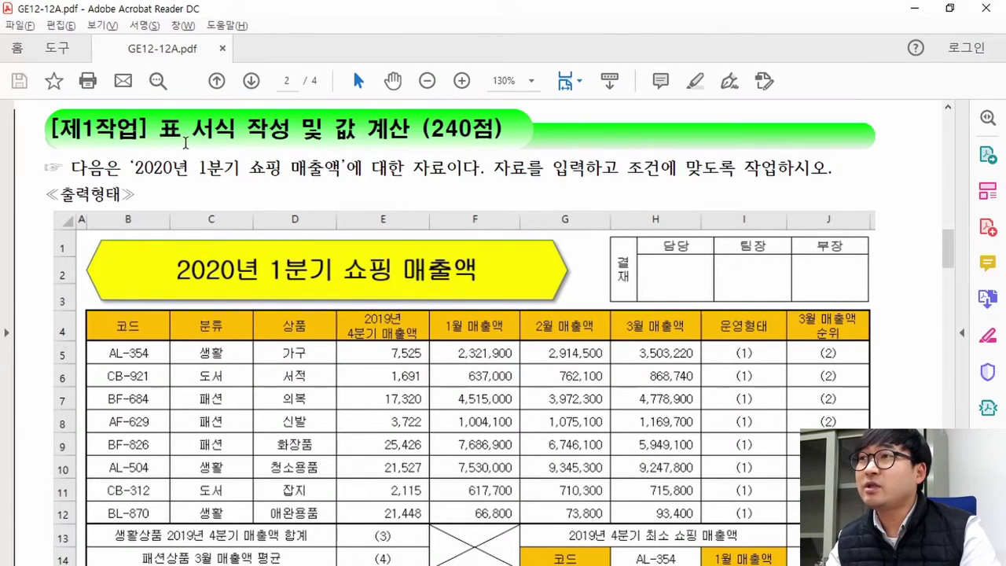
{"action": "key", "text": "alt+Tab"}
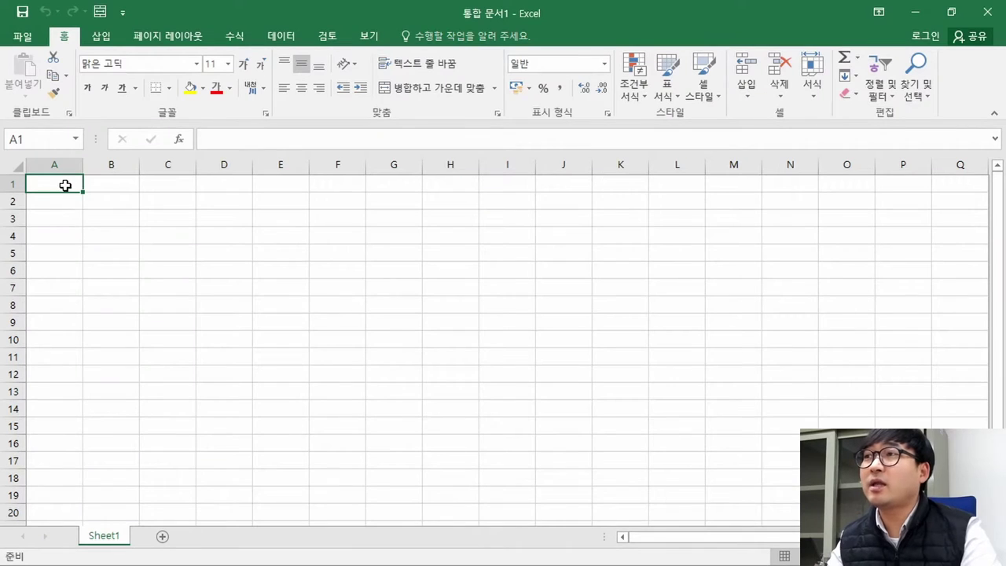
{"action": "key", "text": "alt+Tab"}
{"action": "scroll", "coordinate": [390, 246], "scroll_direction": "up", "scroll_amount": 10}
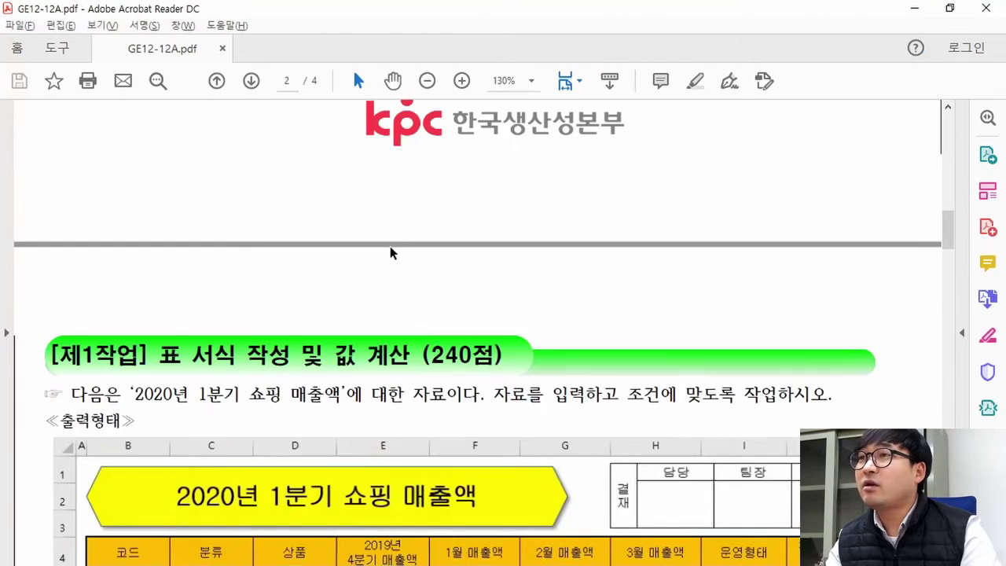
{"action": "scroll", "coordinate": [385, 262], "scroll_direction": "up", "scroll_amount": 3}
{"action": "left_click_drag", "start_coordinate": [311, 287], "coordinate": [411, 287]}
Step: Switch to the blank Excel workbook and set the width of column A to 1
{"action": "key", "text": "alt+Tab"}
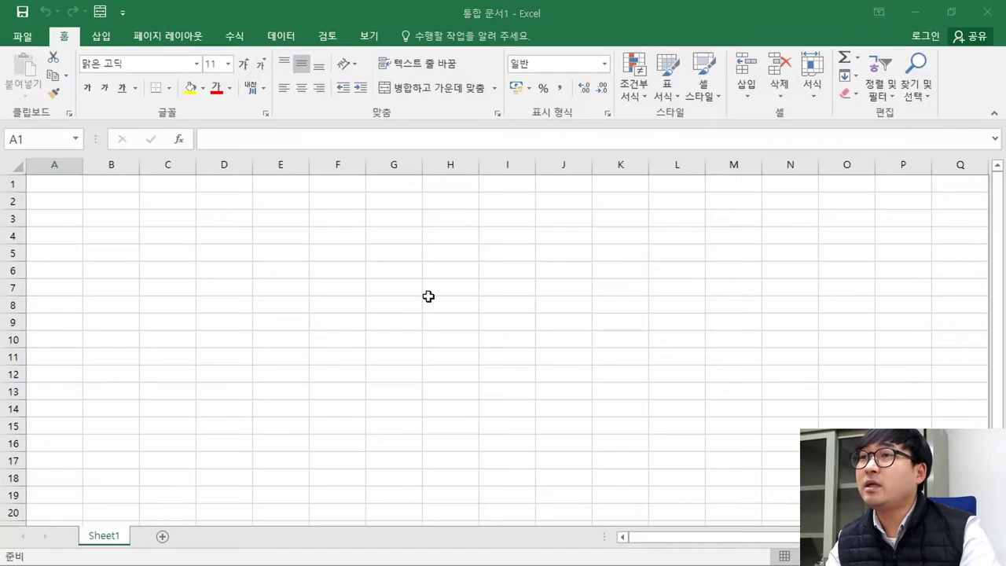
{"action": "right_click", "coordinate": [62, 166]}
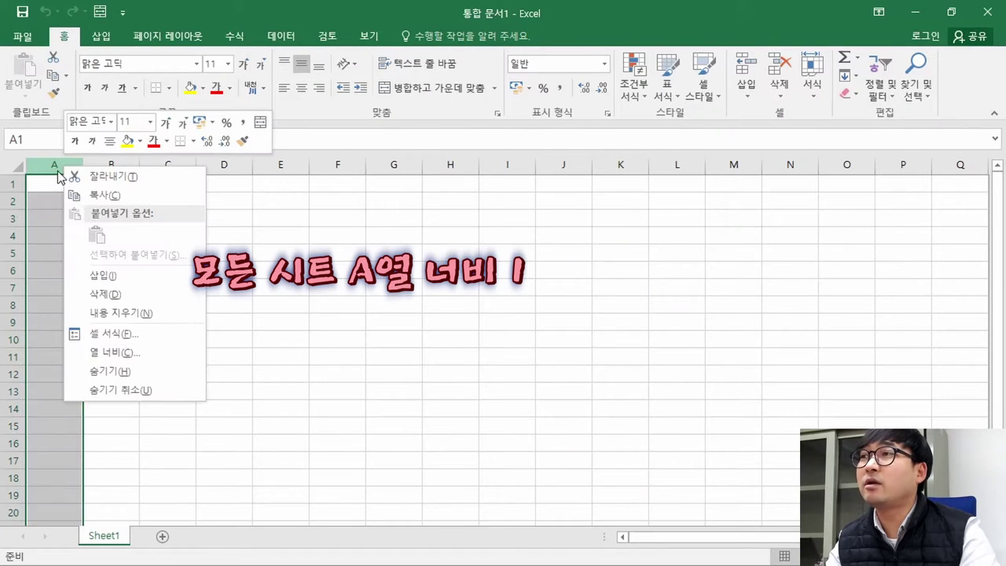
{"action": "left_click", "coordinate": [110, 353]}
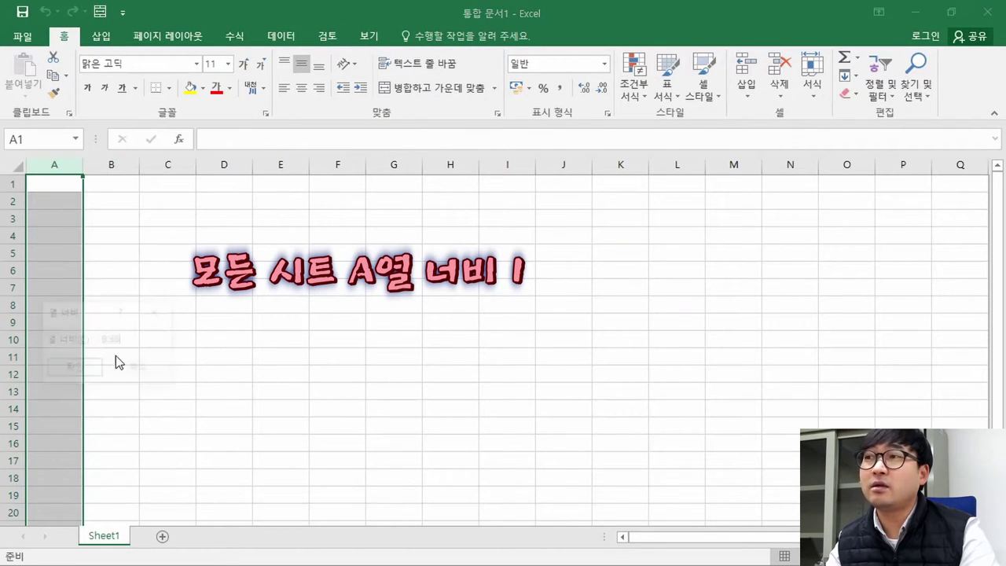
{"action": "type", "text": "1"}
{"action": "key", "text": "Return"}
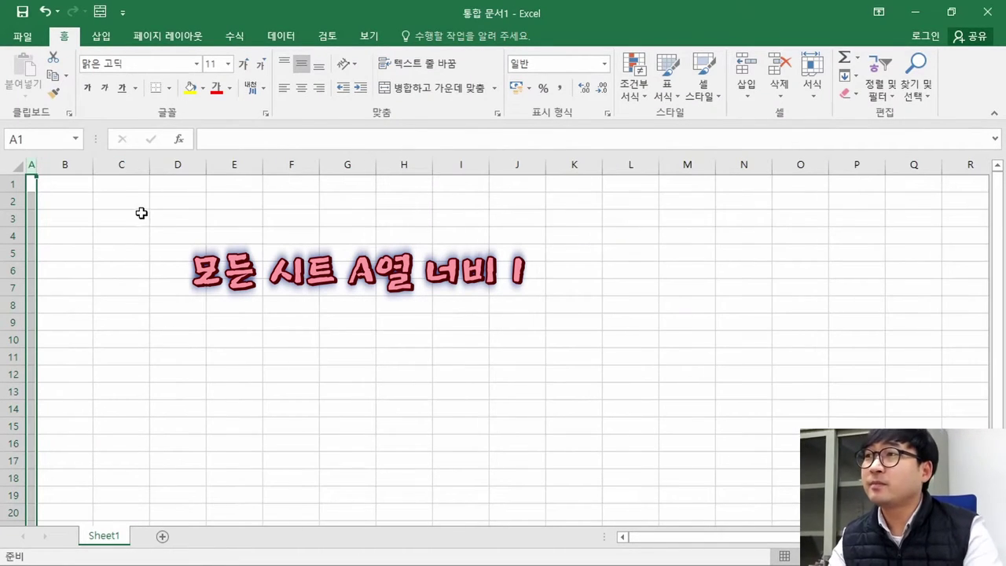
{"action": "left_click", "coordinate": [83, 189]}
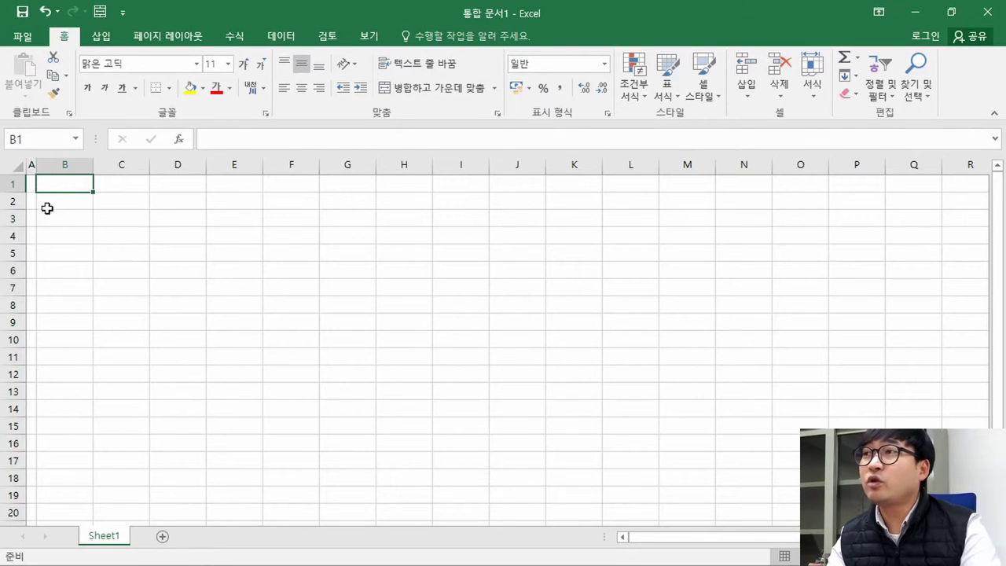
Step: Rename the worksheet Sheet1 as 제1작업
{"action": "double_click", "coordinate": [107, 536]}
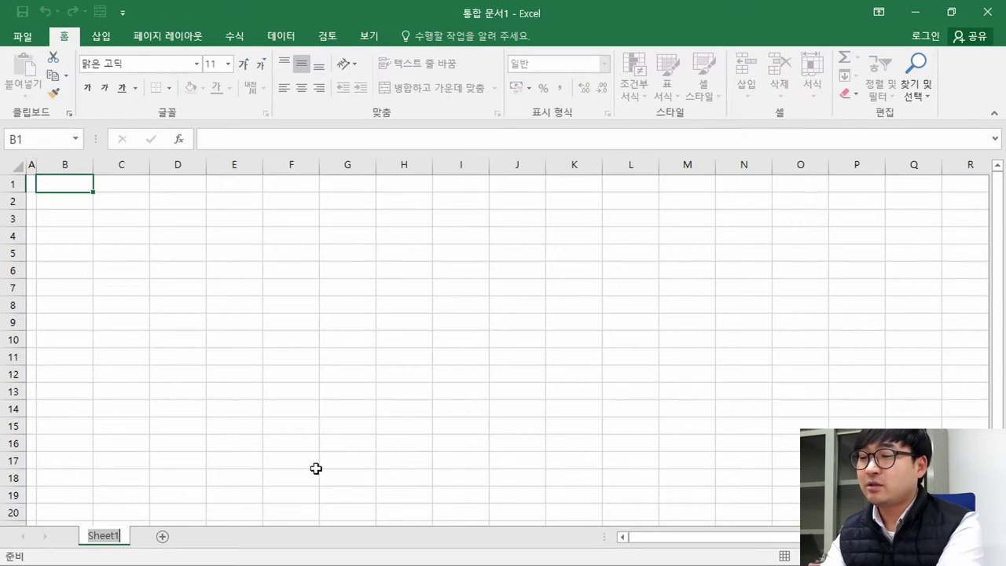
{"action": "key", "text": "BackSpace"}
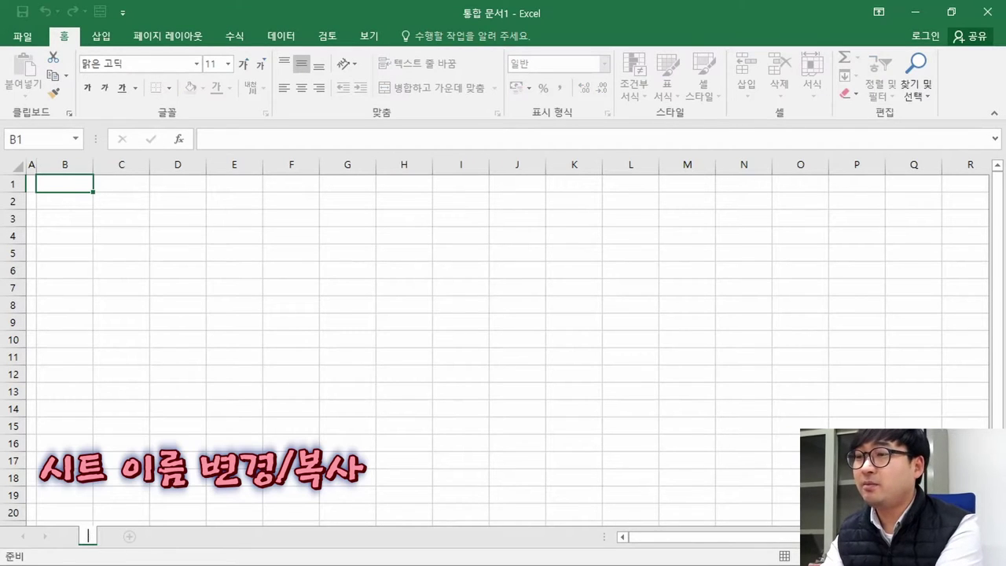
{"action": "type", "text": "제1작업"}
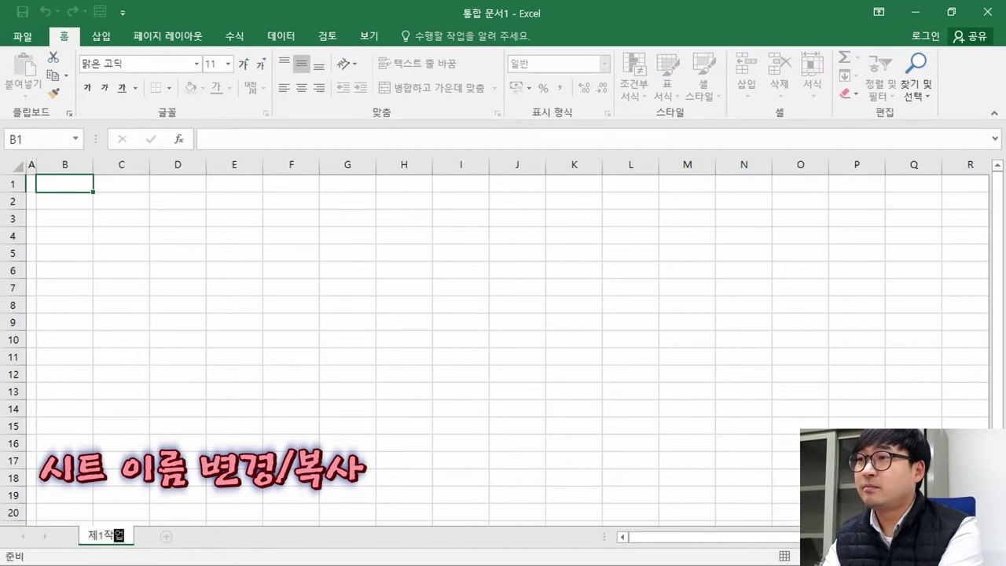
{"action": "key", "text": "Return"}
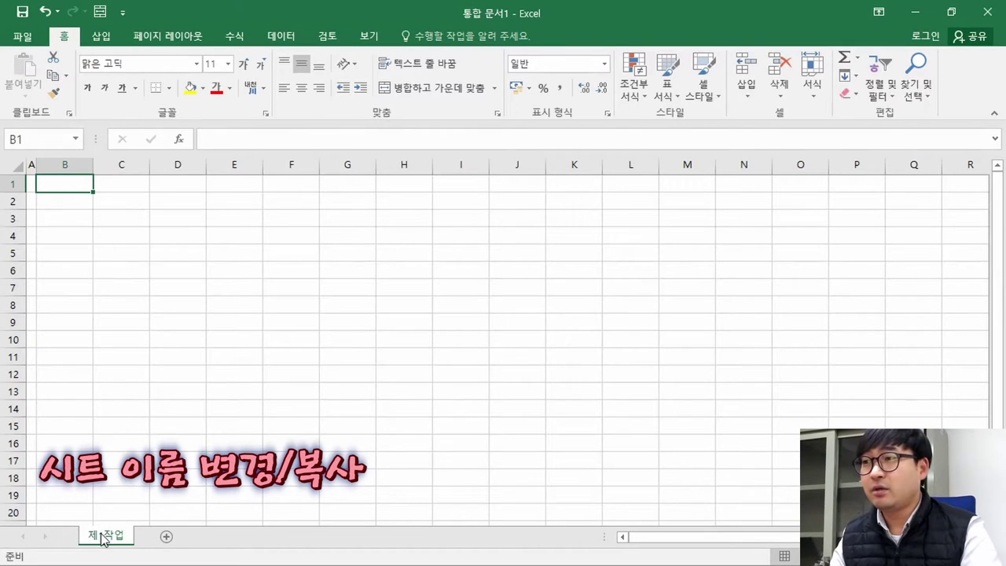
Step: Duplicate the 제1작업 sheet directly after itself and rename the copy 제2작업
{"action": "left_click_drag", "start_coordinate": [99, 539], "coordinate": [157, 540]}
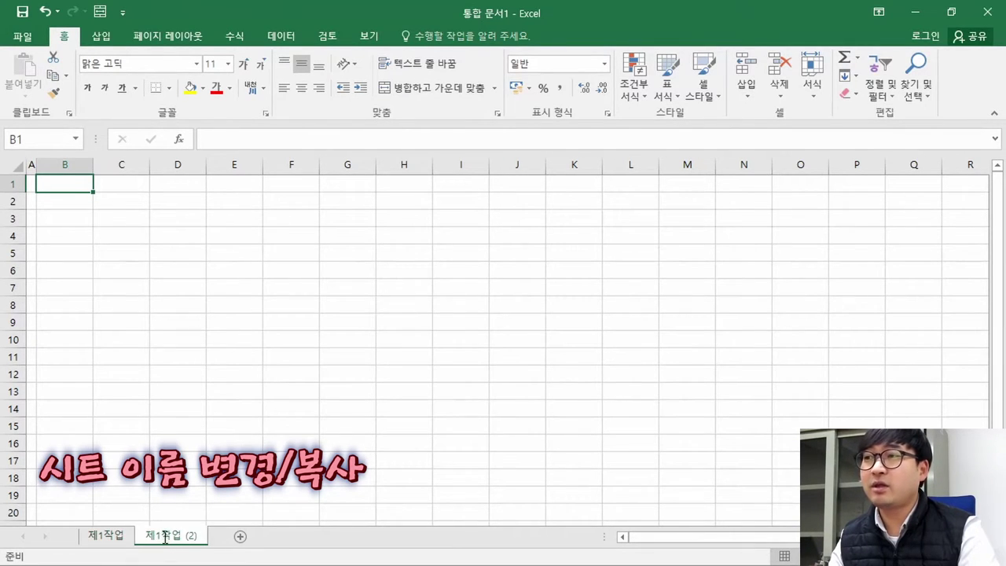
{"action": "double_click", "coordinate": [165, 537]}
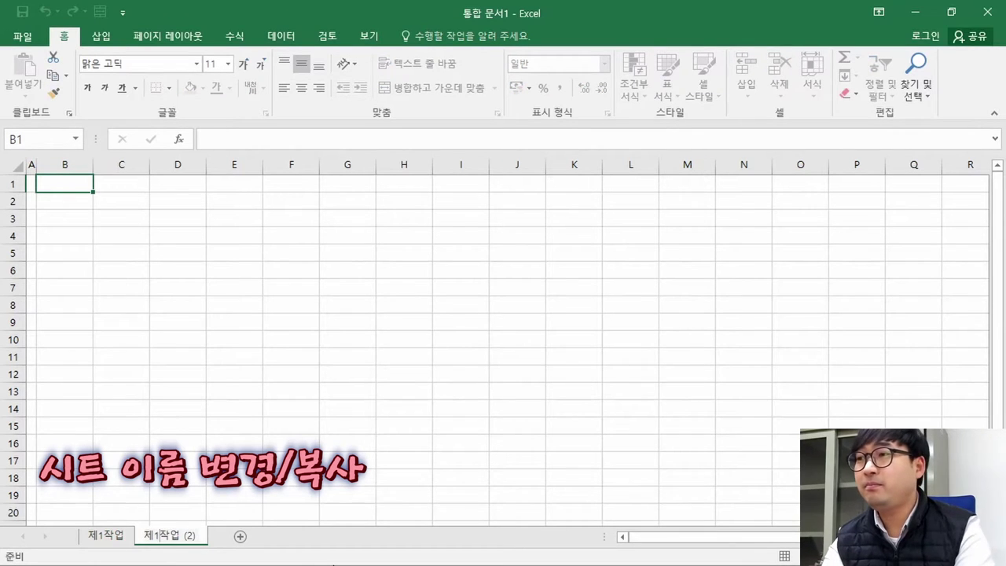
{"action": "key", "text": "Delete"}
{"action": "key", "text": "Delete"}
{"action": "key", "text": "Delete"}
{"action": "key", "text": "Delete"}
{"action": "key", "text": "Return"}
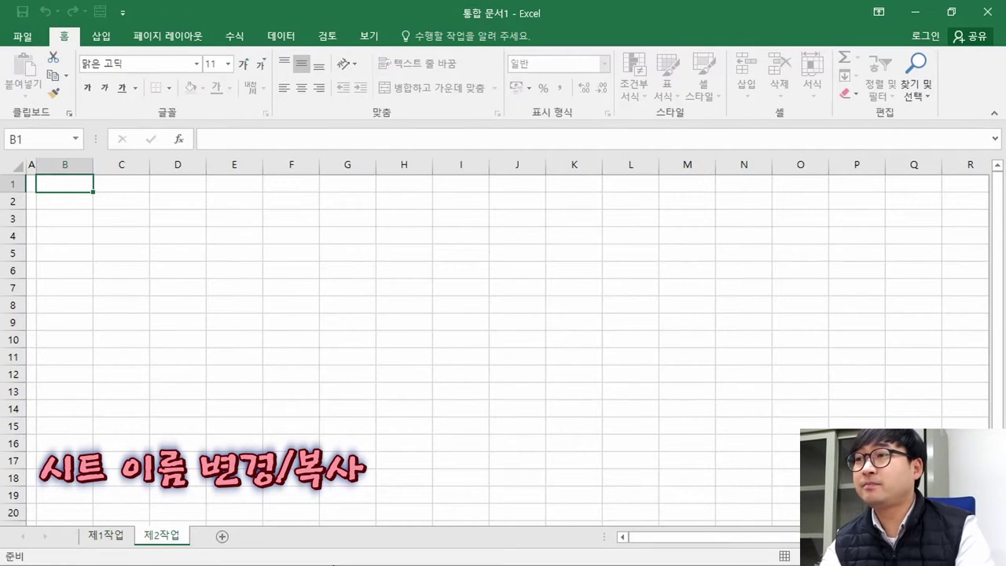
Step: Duplicate the 제2작업 sheet after itself and rename the copy 제3작업
{"action": "left_click_drag", "start_coordinate": [175, 537], "coordinate": [213, 538]}
{"action": "double_click", "coordinate": [218, 539]}
{"action": "left_click", "coordinate": [217, 538]}
{"action": "key", "text": "BackSpace"}
{"action": "type", "text": "3"}
{"action": "key", "text": "Delete"}
{"action": "key", "text": "Delete"}
{"action": "key", "text": "Delete"}
{"action": "key", "text": "Delete"}
{"action": "key", "text": "Return"}
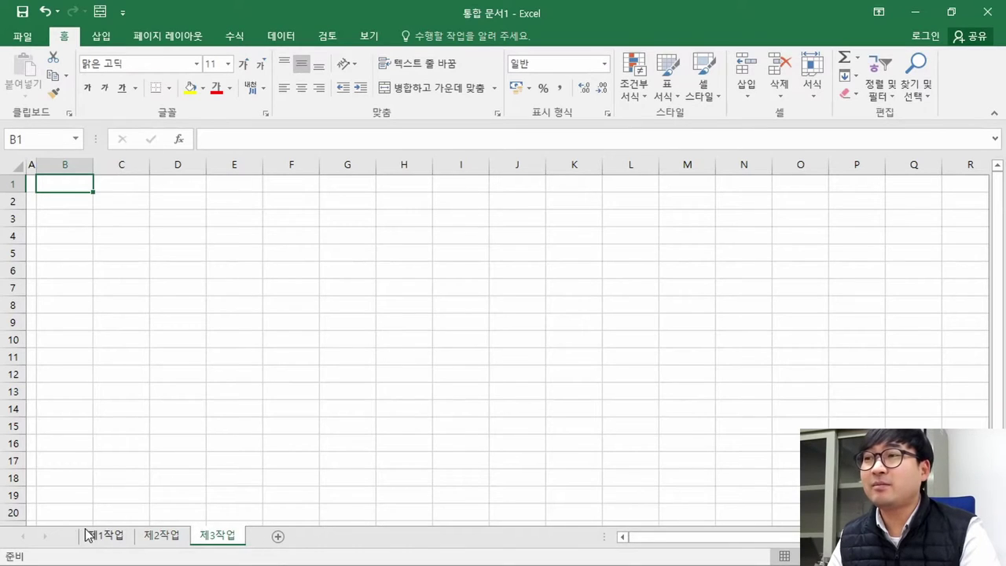
Step: Set the height of all rows on the 제1작업 sheet to 20
{"action": "left_click", "coordinate": [108, 541]}
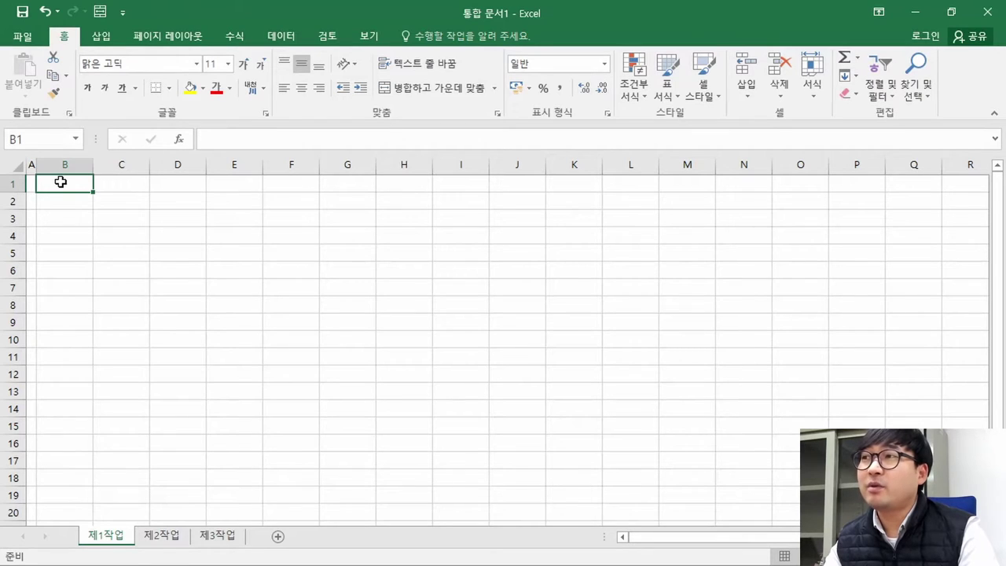
{"action": "left_click", "coordinate": [17, 165]}
{"action": "right_click", "coordinate": [15, 204]}
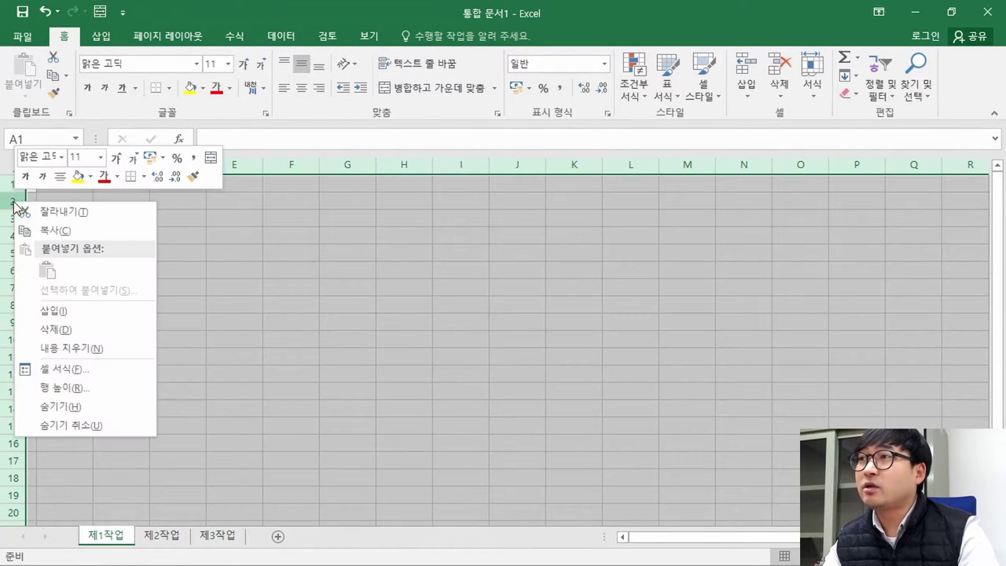
{"action": "left_click", "coordinate": [94, 328]}
{"action": "left_click", "coordinate": [12, 167]}
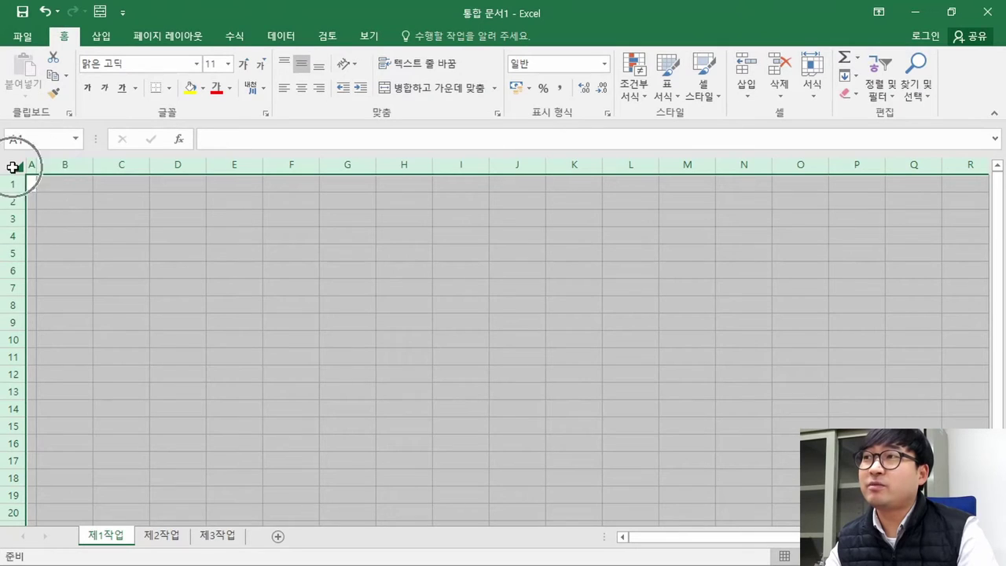
{"action": "right_click", "coordinate": [14, 269]}
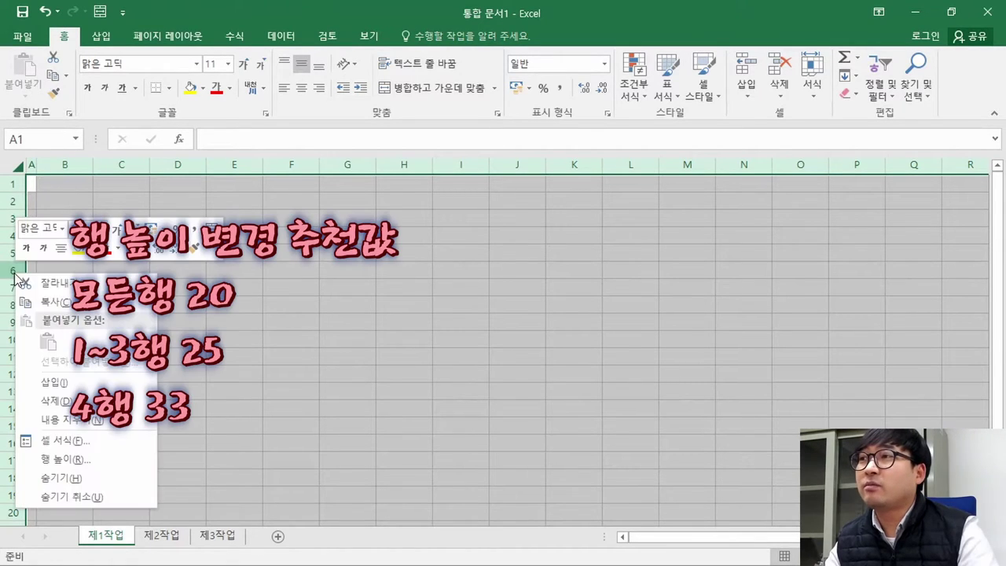
{"action": "left_click", "coordinate": [65, 459]}
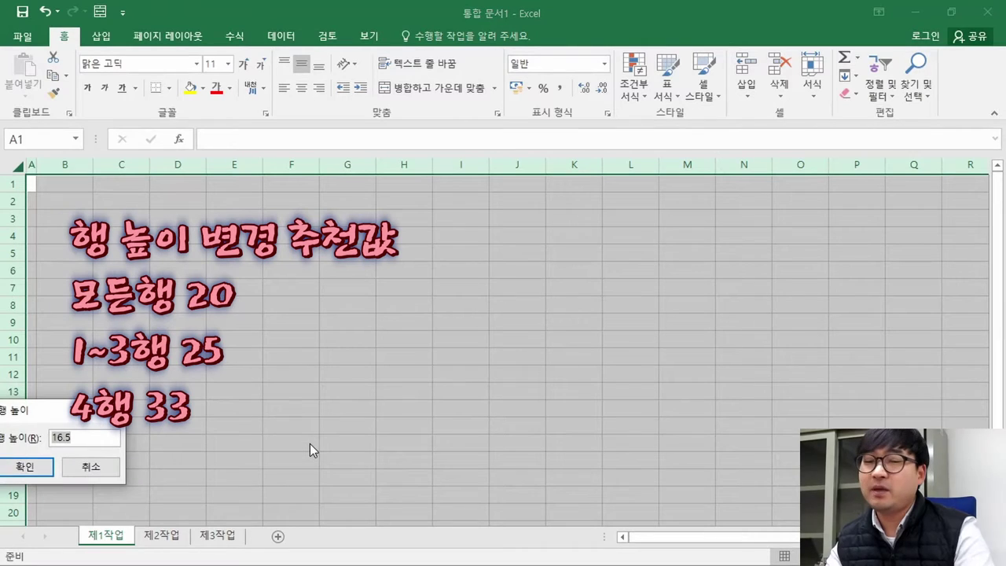
{"action": "type", "text": "20"}
{"action": "key", "text": "Return"}
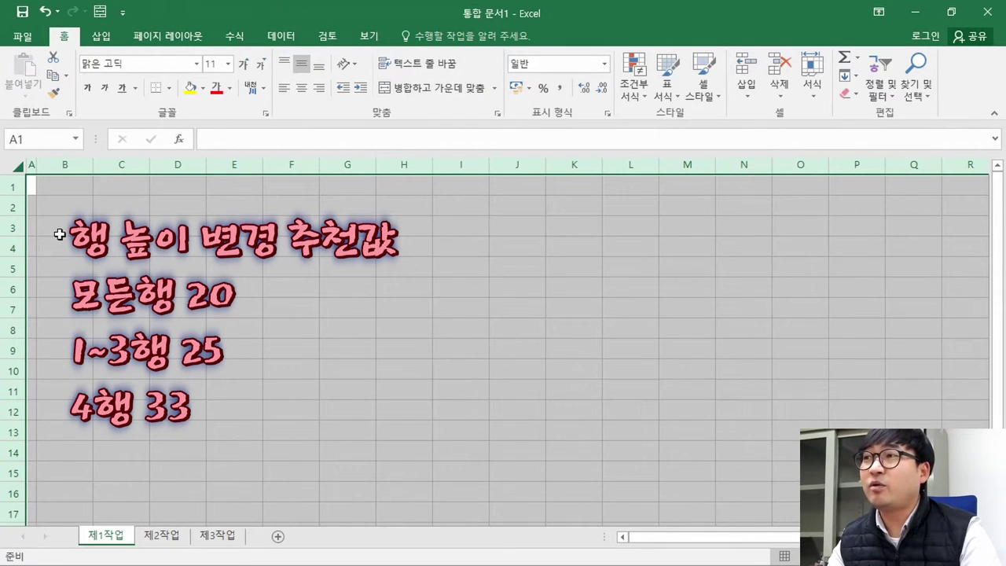
Step: Set the height of rows 1 to 3 on the 제1작업 sheet to 25
{"action": "left_click", "coordinate": [65, 229]}
{"action": "left_click", "coordinate": [14, 188]}
{"action": "left_click_drag", "start_coordinate": [14, 205], "coordinate": [14, 228]}
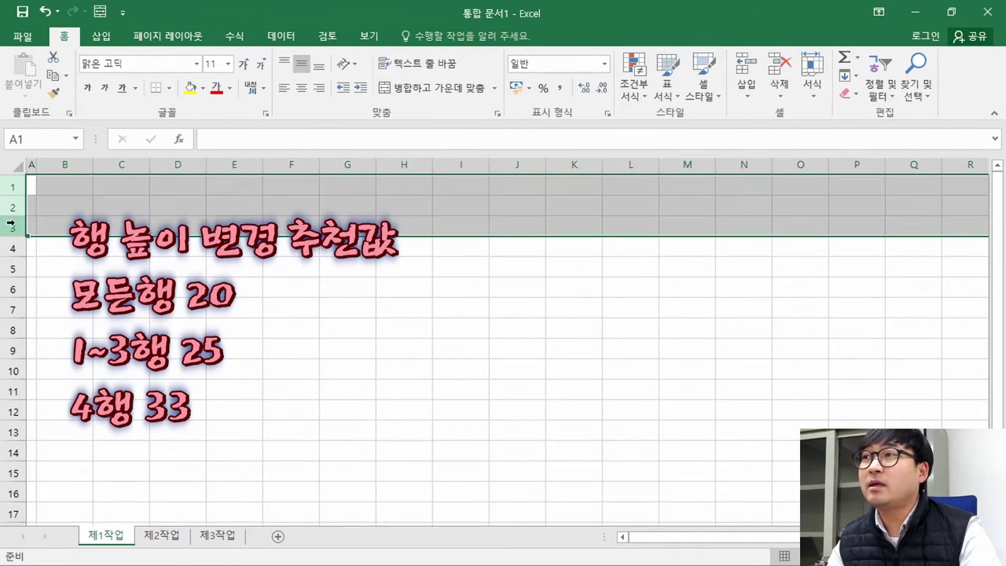
{"action": "right_click", "coordinate": [16, 228]}
{"action": "left_click", "coordinate": [72, 416]}
{"action": "type", "text": "25"}
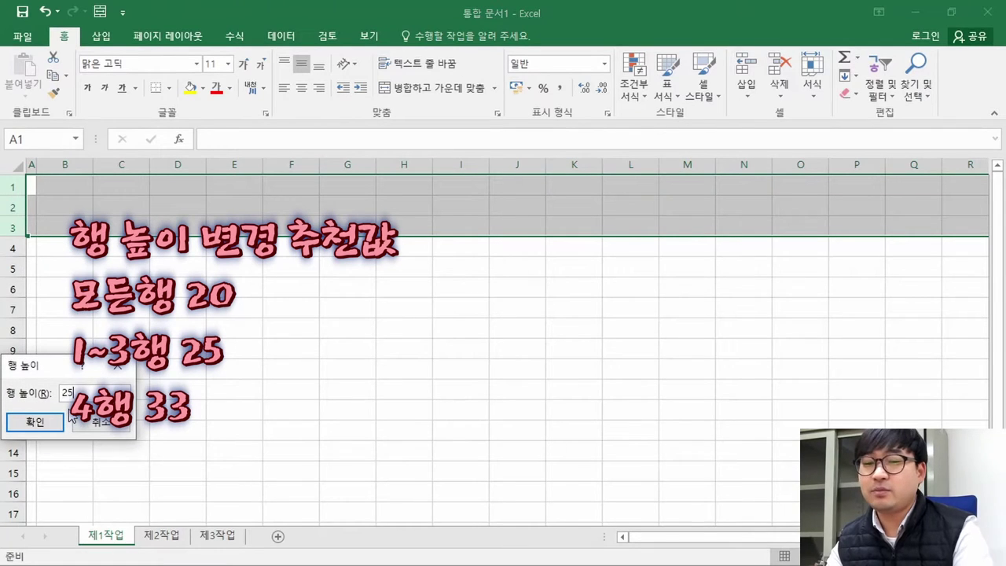
{"action": "key", "text": "Return"}
Step: Set the height of row 4 on the 제1작업 sheet to 33
{"action": "right_click", "coordinate": [16, 264]}
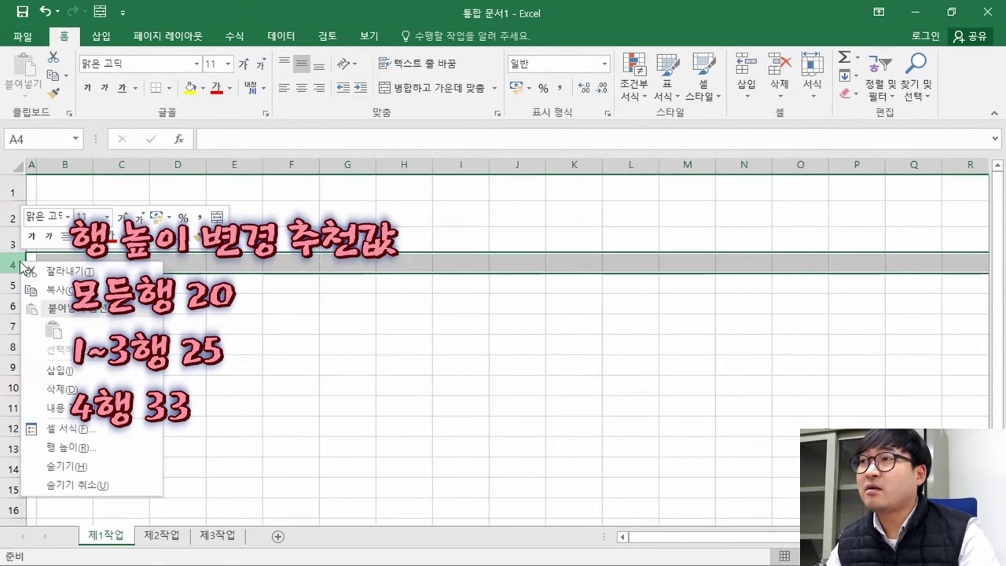
{"action": "left_click", "coordinate": [87, 447]}
{"action": "type", "text": "33"}
{"action": "key", "text": "Return"}
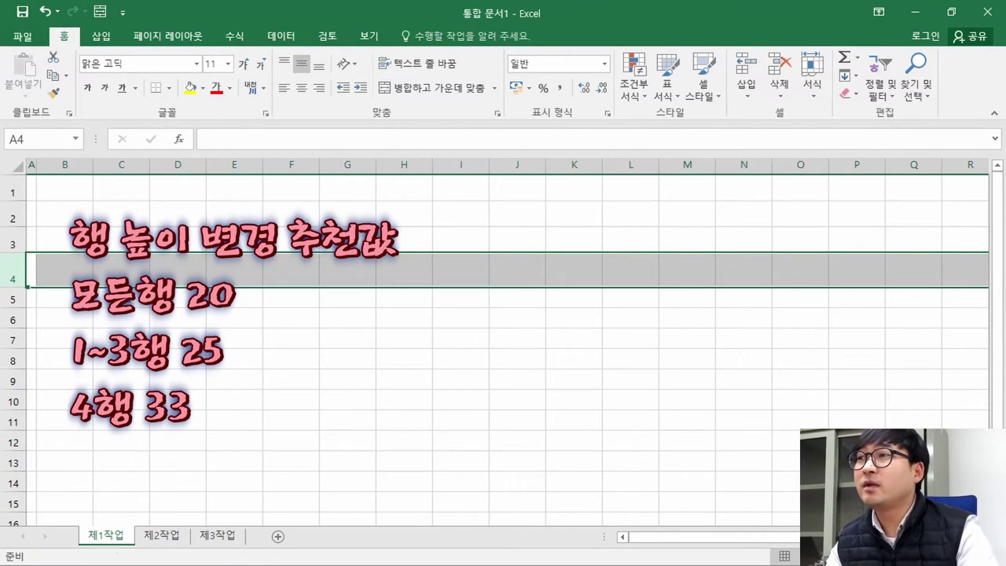
{"action": "left_click", "coordinate": [121, 299]}
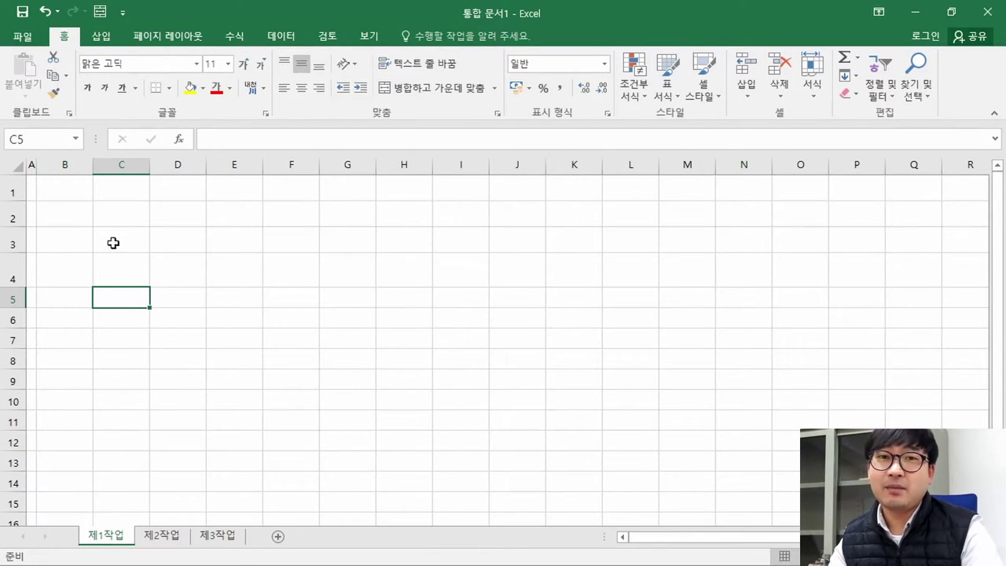
{"action": "left_click", "coordinate": [79, 268]}
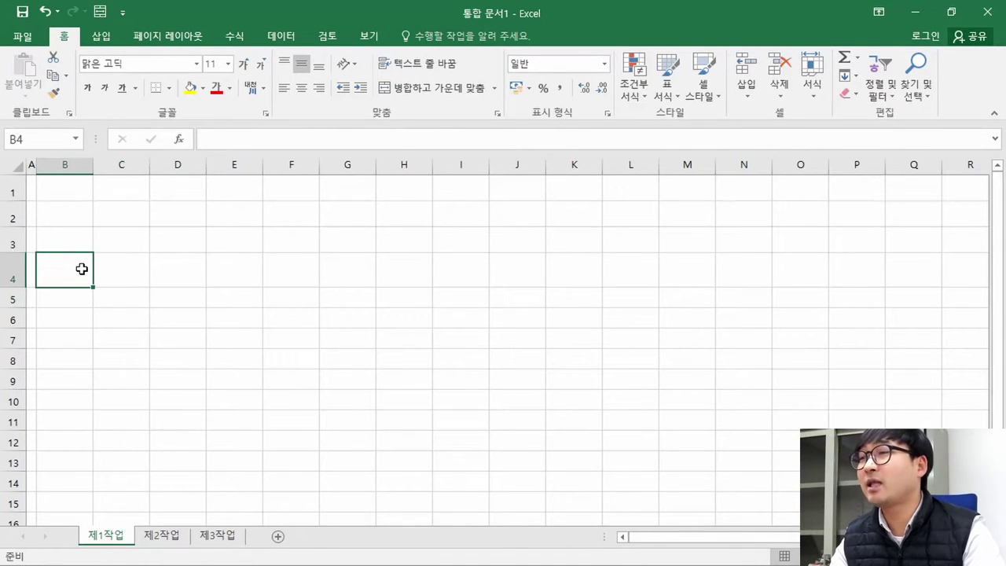
{"action": "left_click", "coordinate": [120, 248]}
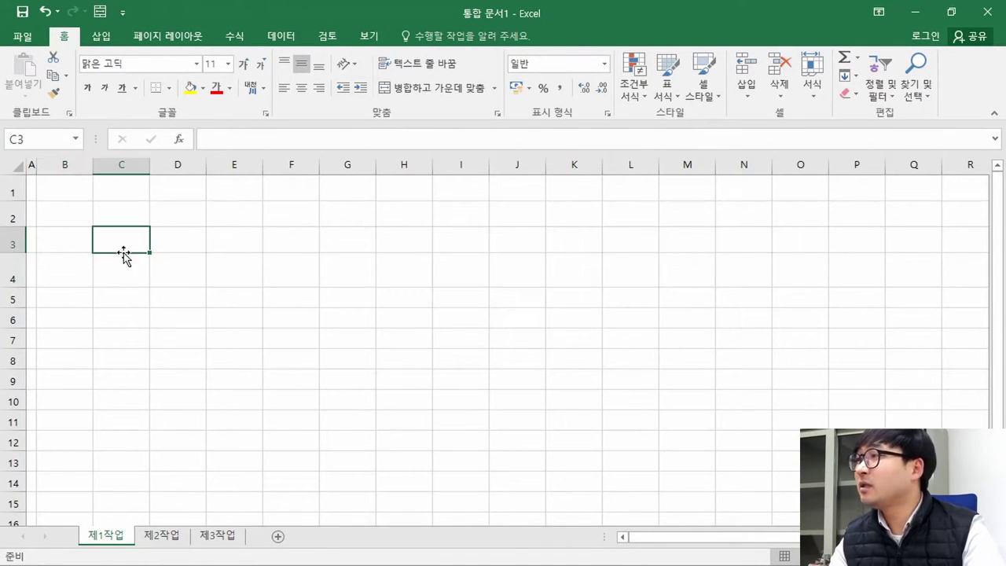
{"action": "left_click", "coordinate": [86, 206]}
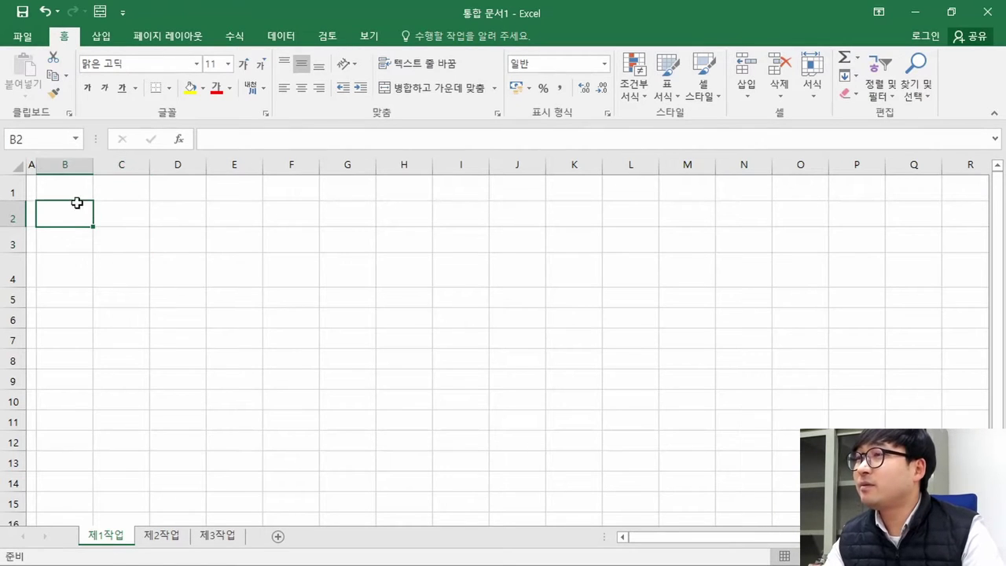
{"action": "left_click", "coordinate": [67, 281]}
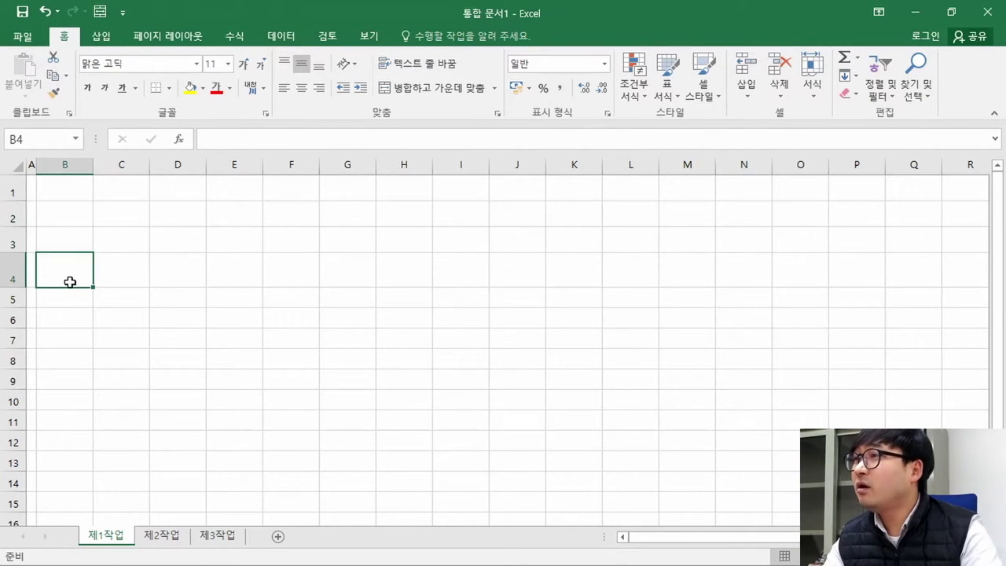
Step: Switch to GE12-12A.pdf in Acrobat Reader and examine the 출력형태 table's contents, including the numbered placeholder cells
{"action": "key", "text": "alt+Tab"}
{"action": "scroll", "coordinate": [231, 306], "scroll_direction": "down", "scroll_amount": 3}
{"action": "scroll", "coordinate": [234, 315], "scroll_direction": "down", "scroll_amount": 10}
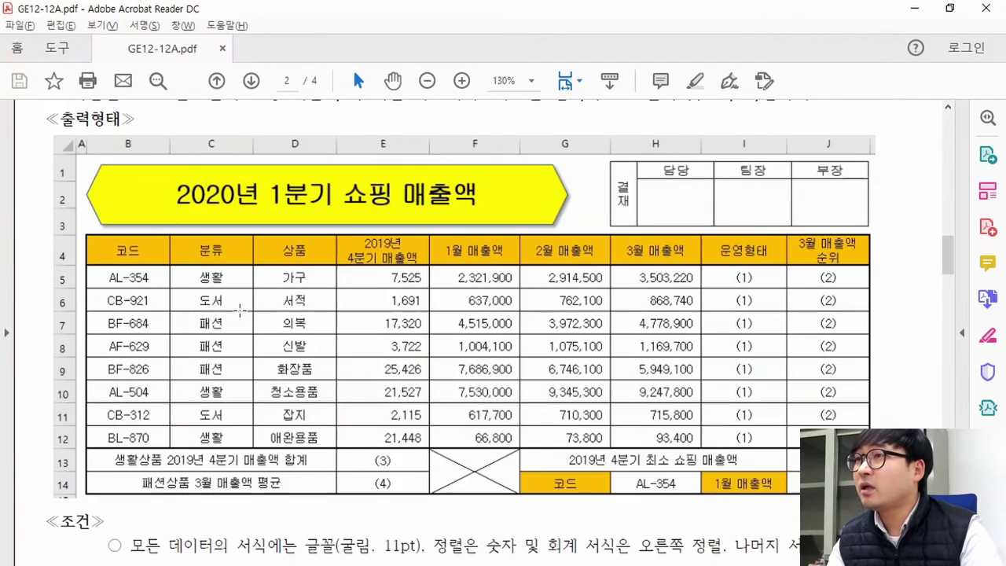
{"action": "left_click_drag", "start_coordinate": [91, 236], "coordinate": [861, 497]}
{"action": "left_click_drag", "start_coordinate": [712, 263], "coordinate": [857, 441]}
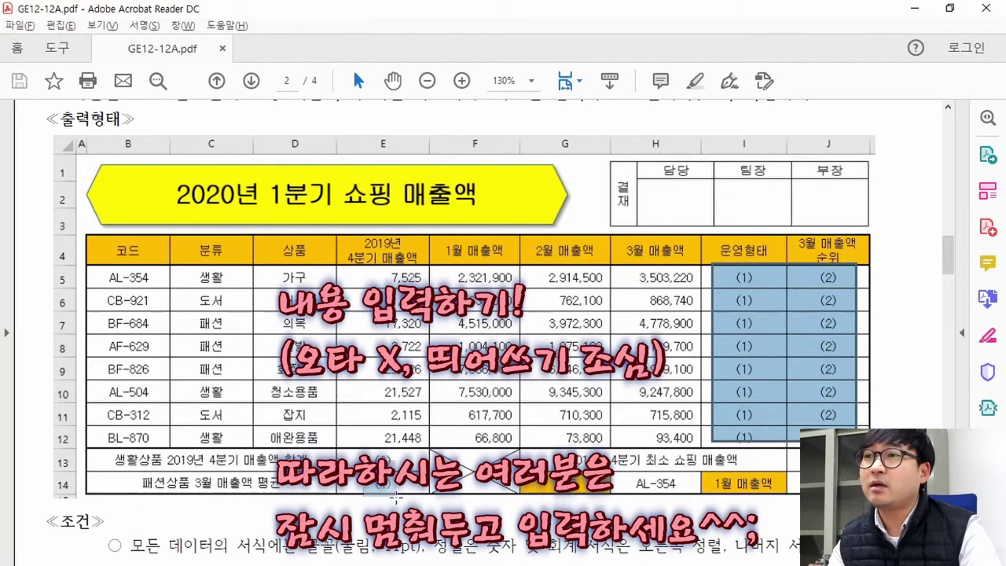
{"action": "key", "text": "Escape"}
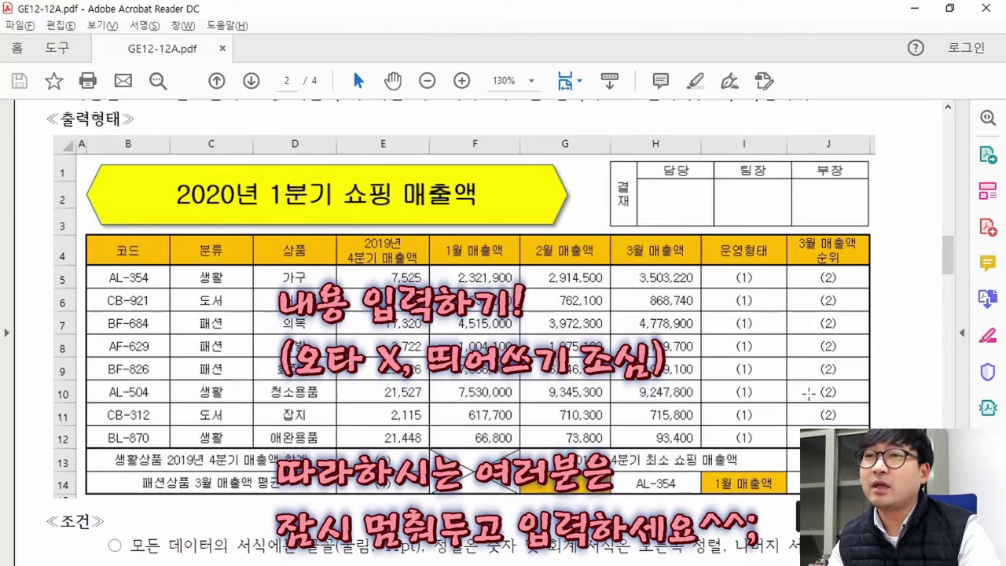
{"action": "left_click", "coordinate": [814, 414]}
{"action": "key", "text": "Escape"}
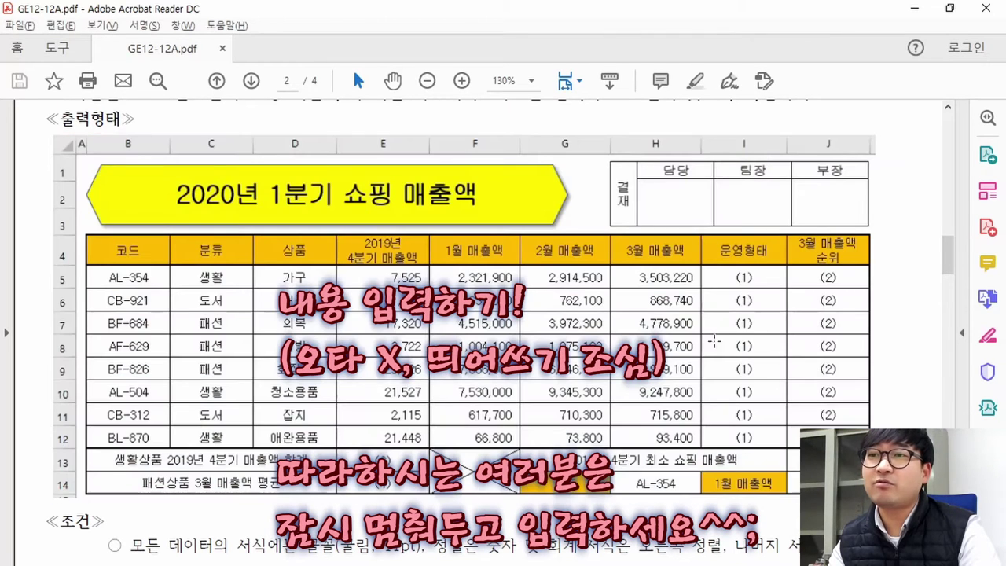
{"action": "left_click_drag", "start_coordinate": [101, 235], "coordinate": [850, 491]}
{"action": "left_click", "coordinate": [248, 325]}
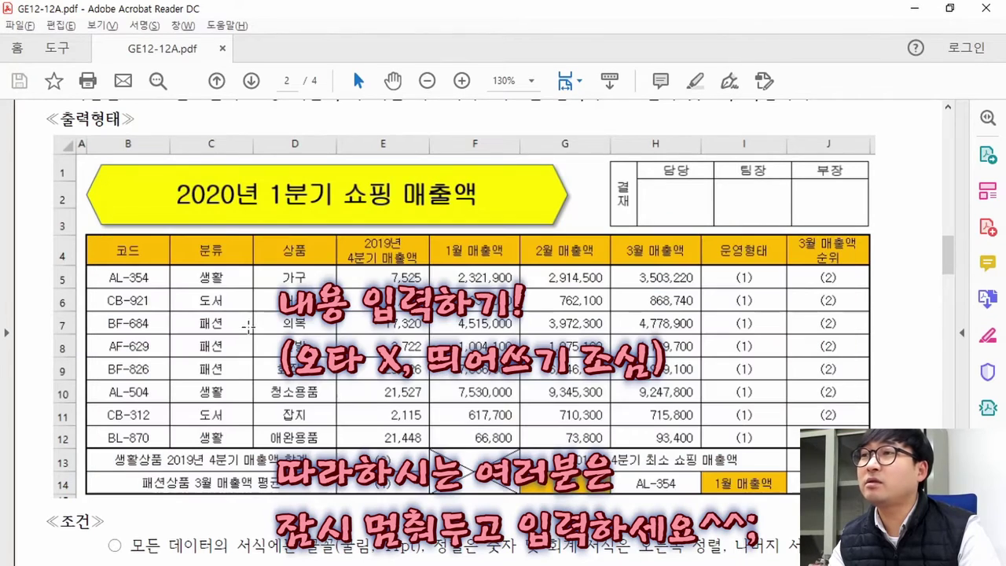
{"action": "left_click", "coordinate": [166, 286]}
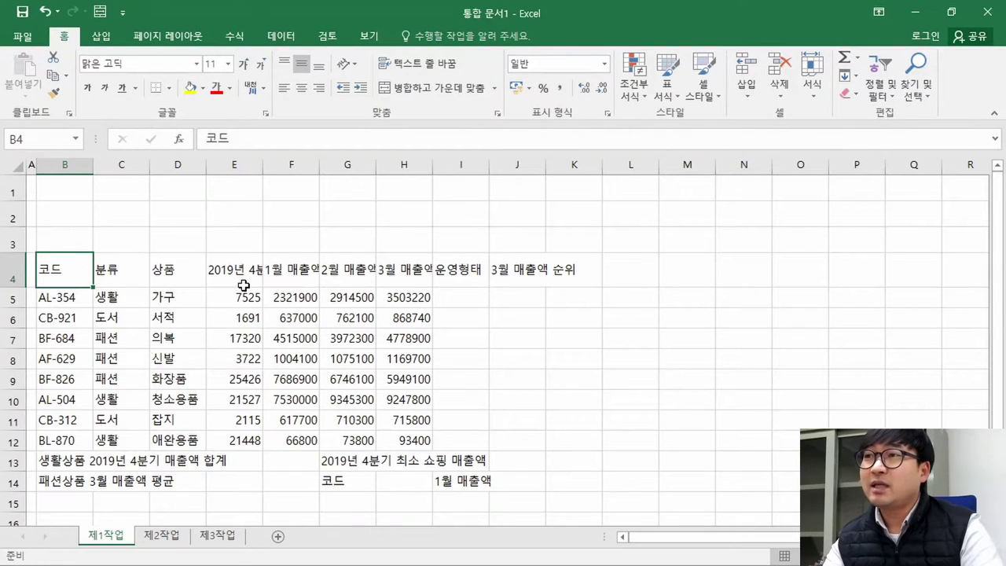
Step: Compare header cell E4 with the PDF's 2019년 4분기 매출액 header and remove the space between 2019년 and 4분기 in Excel
{"action": "key", "text": "alt+Tab"}
{"action": "left_click_drag", "start_coordinate": [355, 236], "coordinate": [415, 263]}
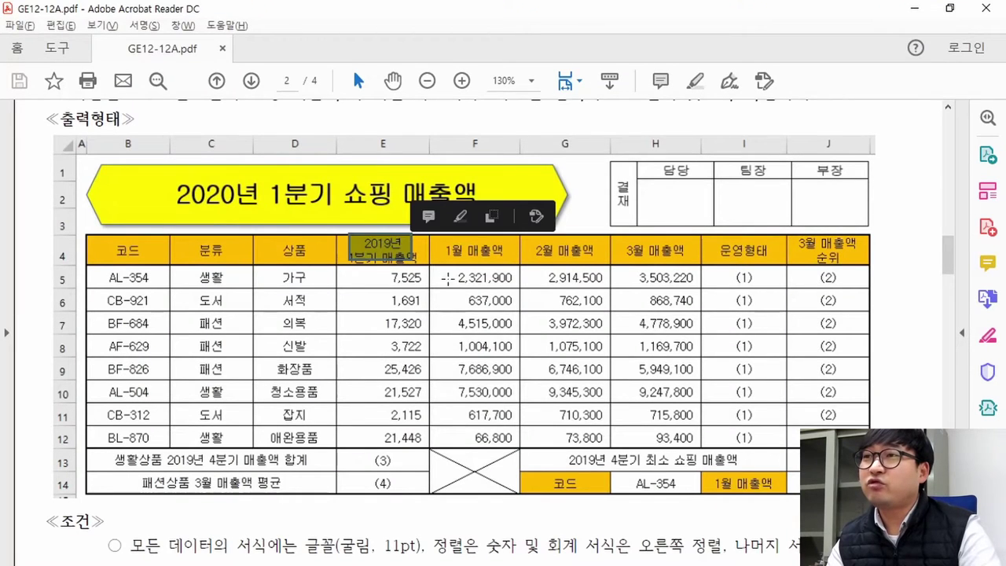
{"action": "key", "text": "alt+Tab"}
{"action": "double_click", "coordinate": [240, 272]}
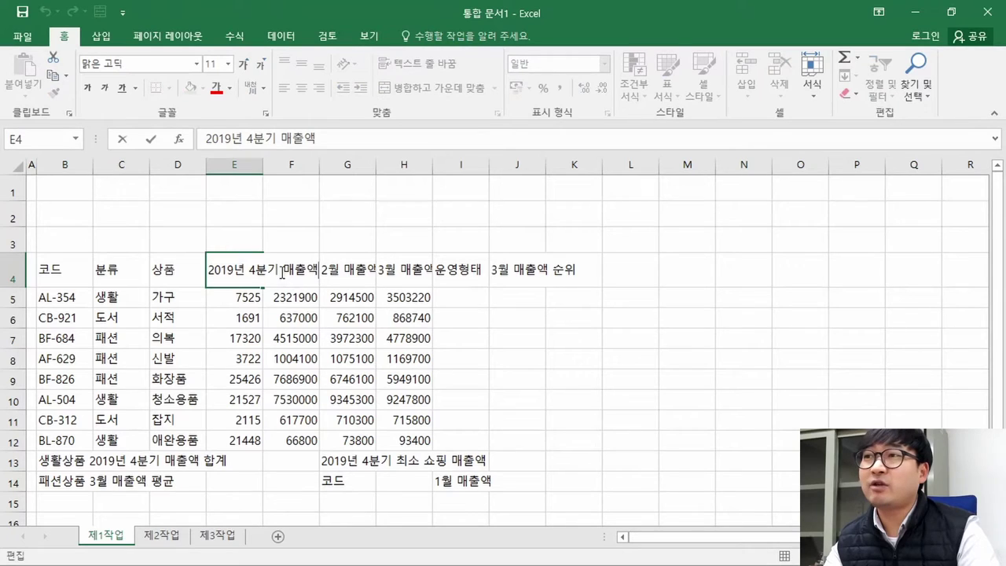
{"action": "key", "text": "alt+Tab"}
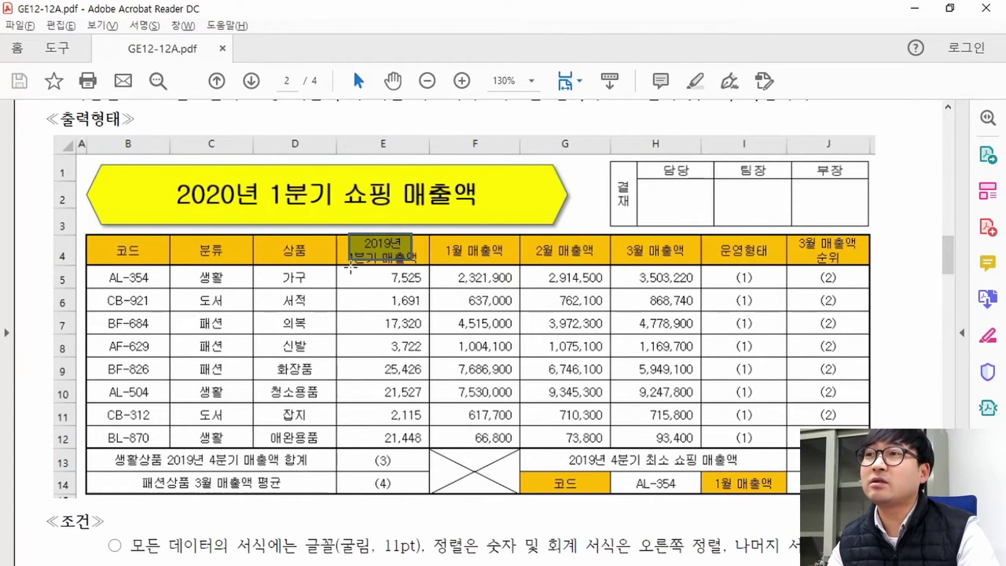
{"action": "key", "text": "alt+Tab"}
{"action": "left_click", "coordinate": [248, 268]}
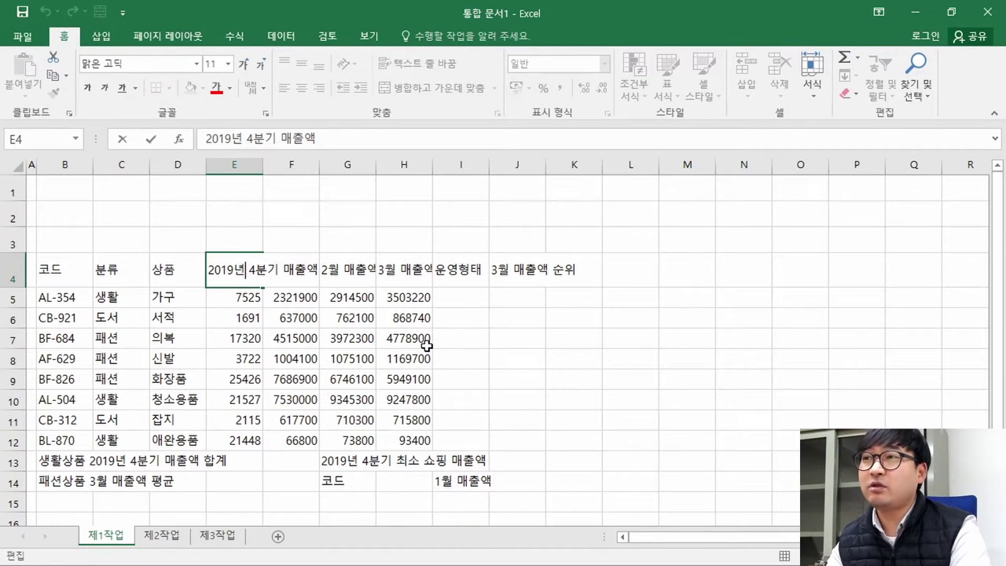
{"action": "key", "text": "BackSpace"}
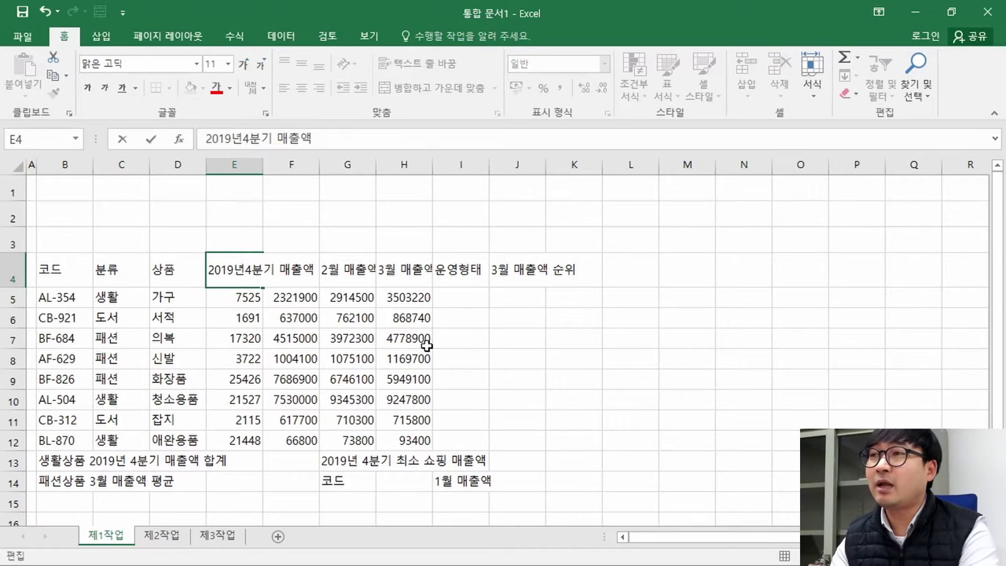
{"action": "key", "text": "Return"}
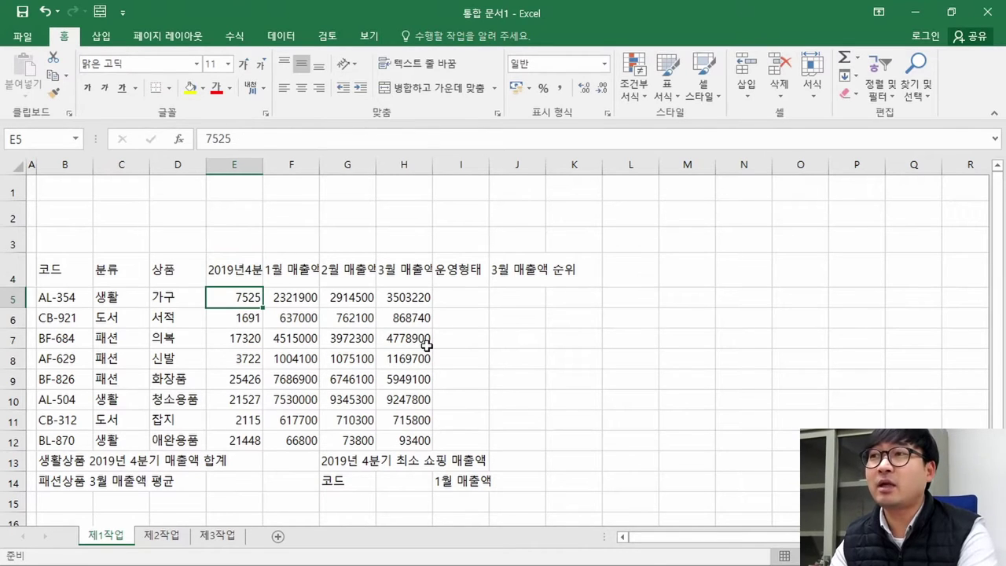
Step: Insert a line break after 2019년 in cell E4 so that 4분기 매출액 starts on a second line
{"action": "key", "text": "Up"}
{"action": "key", "text": "F2"}
{"action": "key", "text": "Left"}
{"action": "key", "text": "Left"}
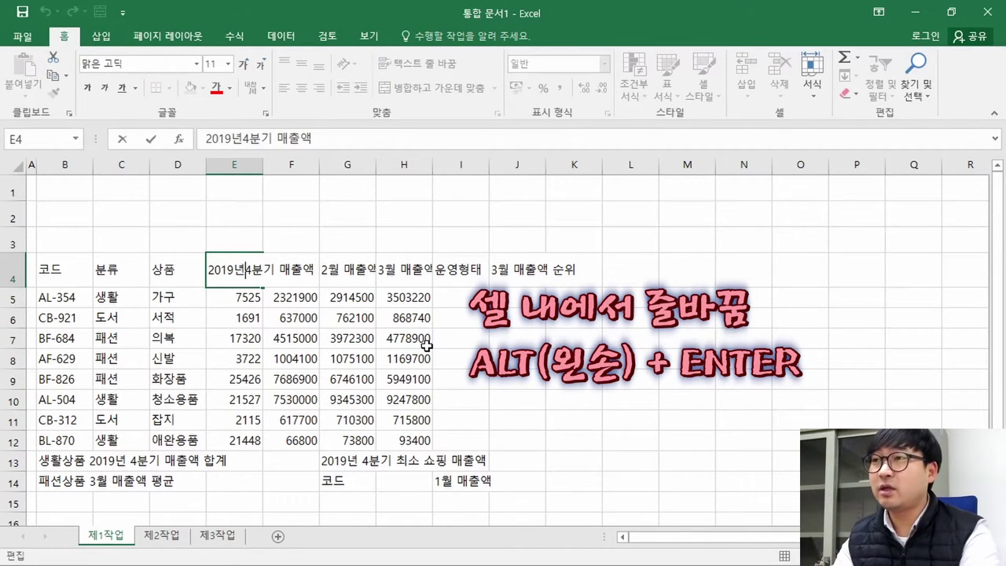
{"action": "key", "text": "alt+Return"}
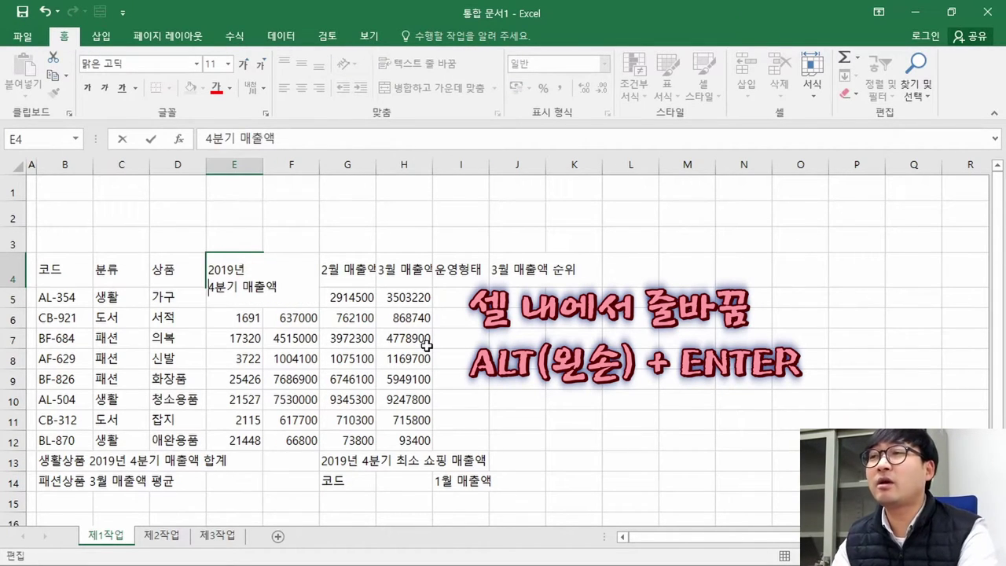
{"action": "key", "text": "Return"}
{"action": "key", "text": "Up"}
Step: Check the 3월 매출액 순위 header in the PDF and replace the space before 순위 in Excel cell J4 with a line break
{"action": "key", "text": "alt+Tab"}
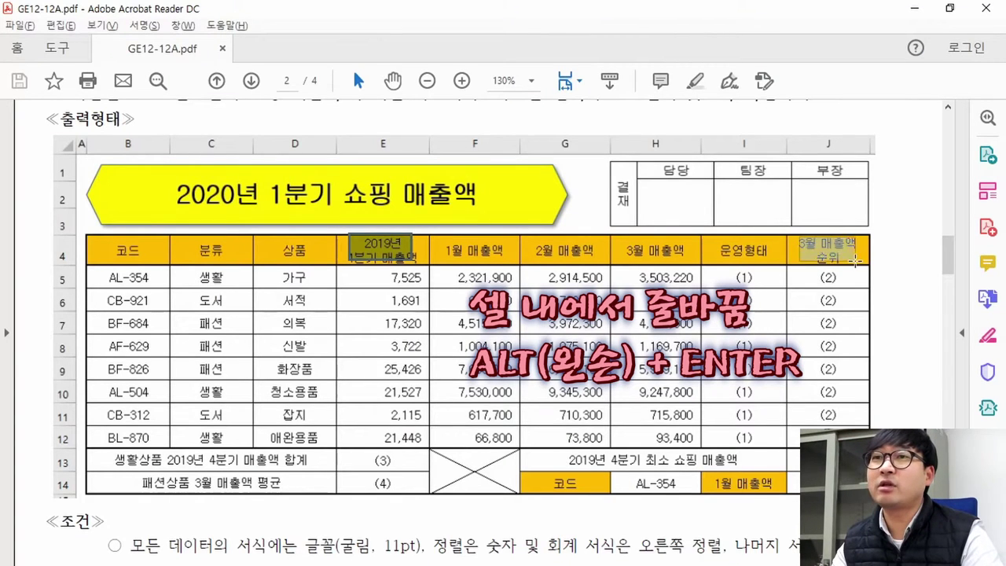
{"action": "left_click", "coordinate": [816, 258]}
{"action": "key", "text": "Escape"}
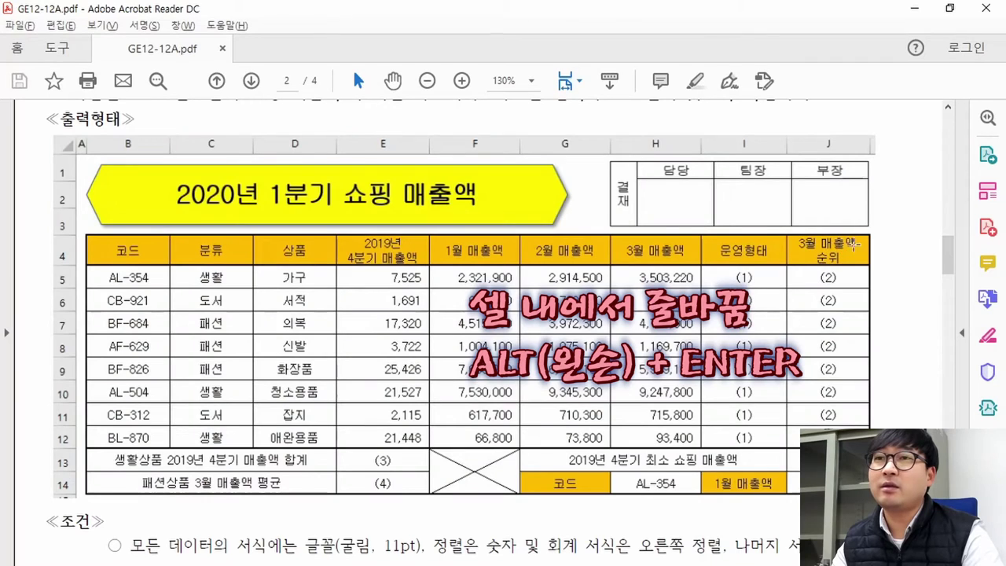
{"action": "key", "text": "alt+Tab"}
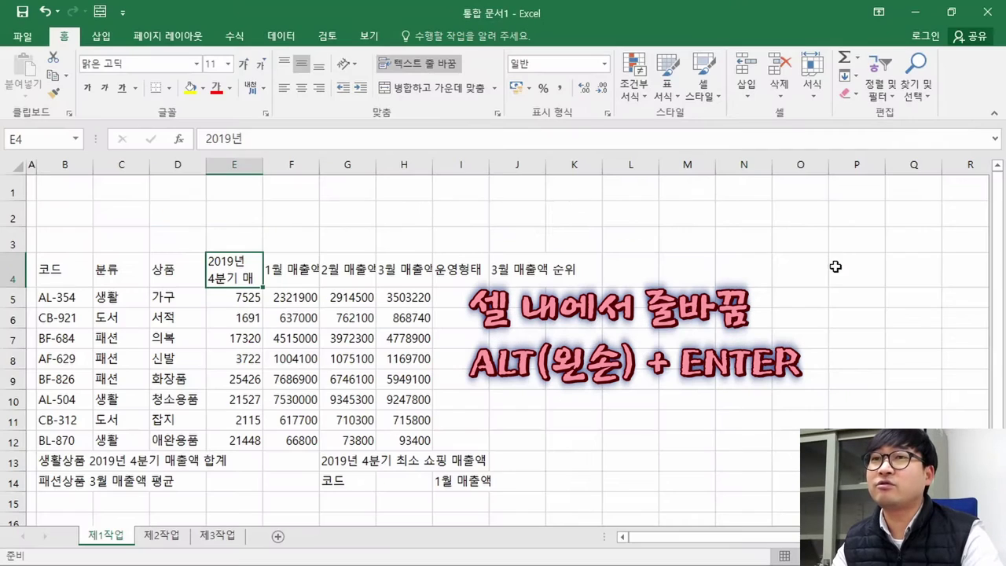
{"action": "left_click", "coordinate": [542, 272]}
{"action": "key", "text": "F2"}
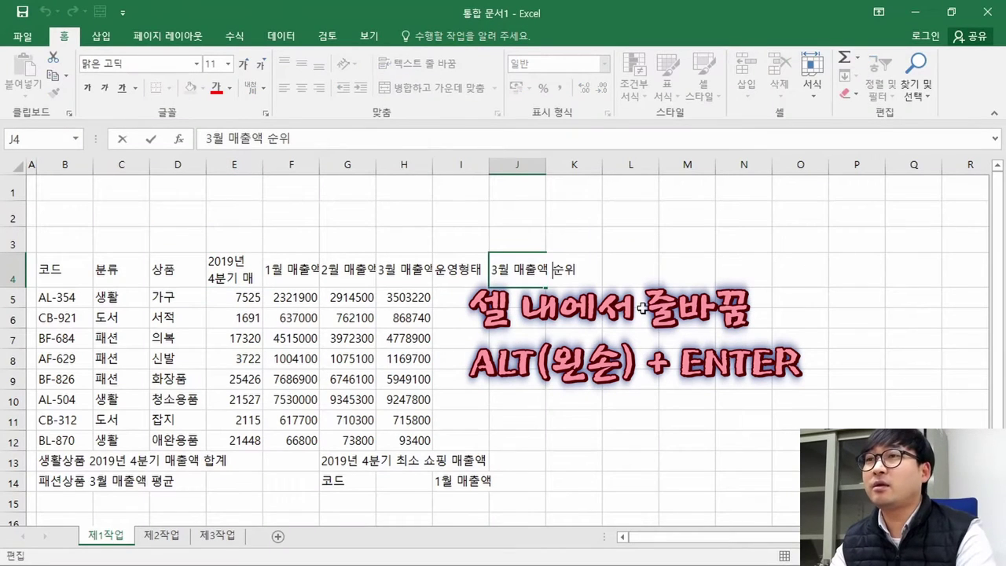
{"action": "key", "text": "Delete"}
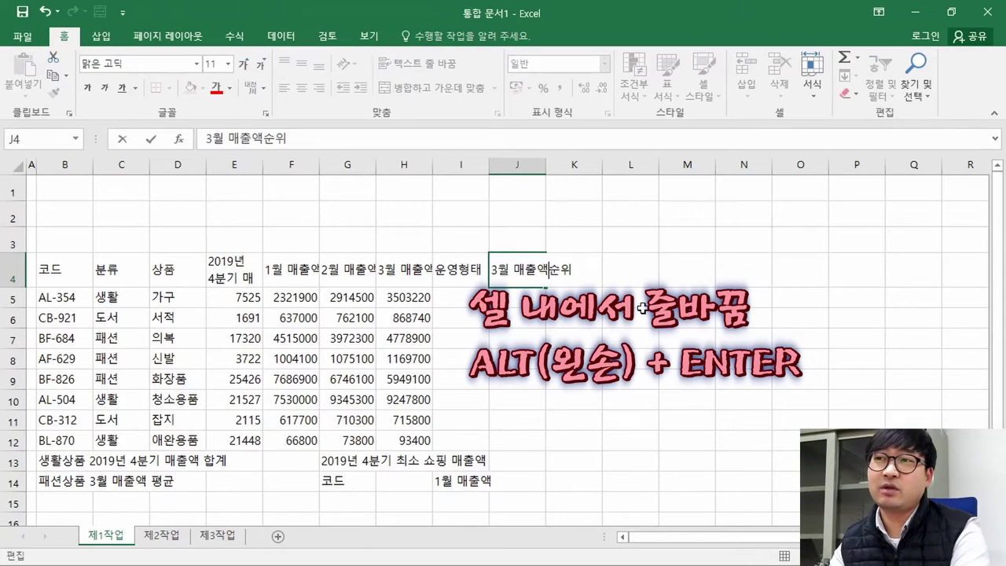
{"action": "key", "text": "alt+Return"}
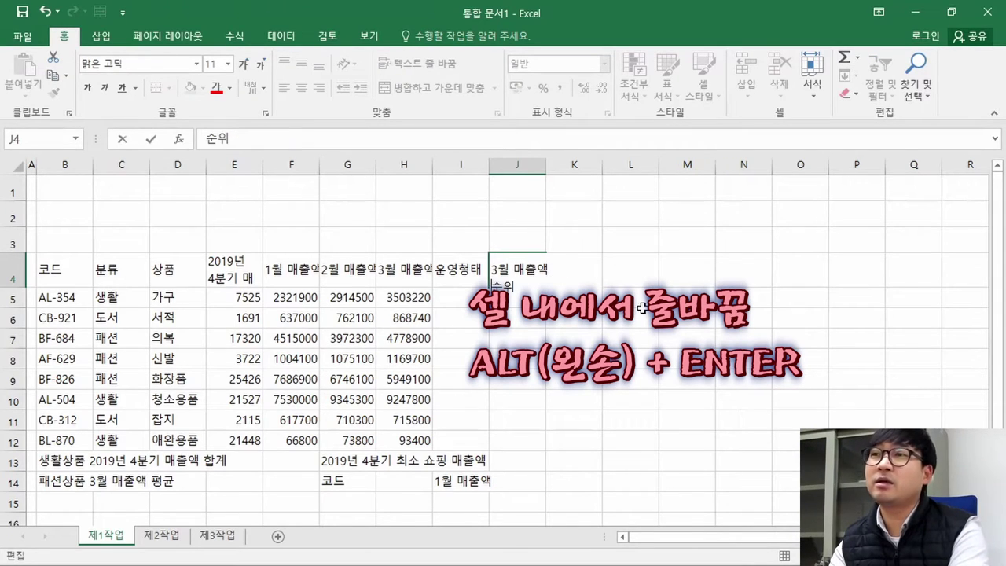
{"action": "key", "text": "Return"}
{"action": "key", "text": "Up"}
{"action": "key", "text": "Left"}
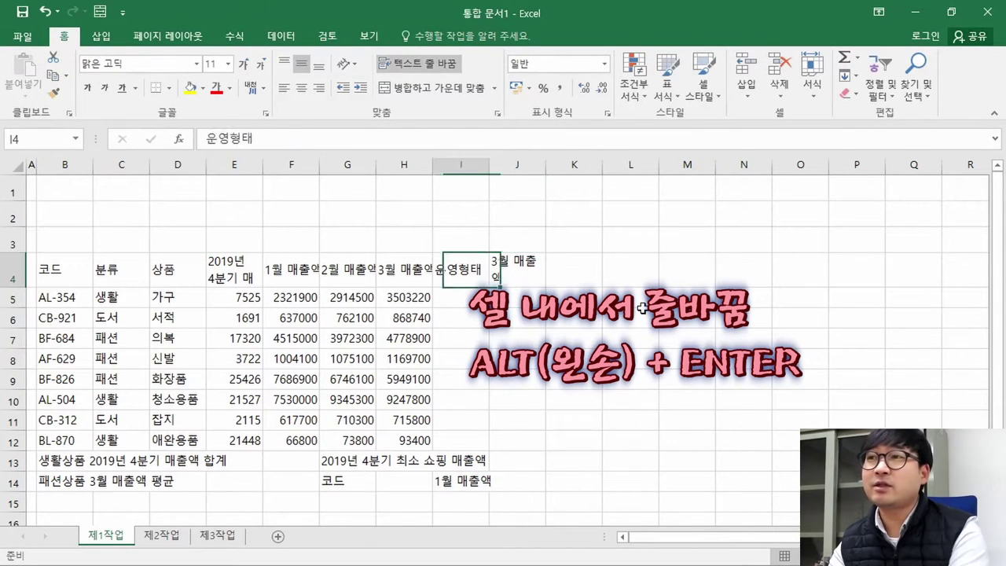
{"action": "key", "text": "Left"}
{"action": "key", "text": "Left"}
{"action": "key", "text": "Left"}
Step: Compare the sheet with the PDF table, hide the gridlines on the 제1작업 sheet and show them again
{"action": "key", "text": "alt+Tab"}
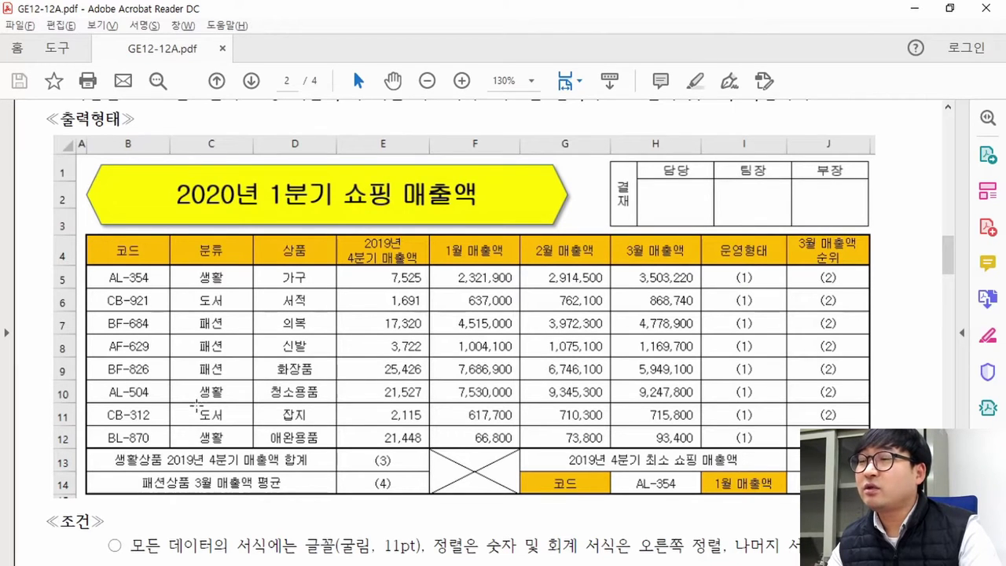
{"action": "key", "text": "alt+Tab"}
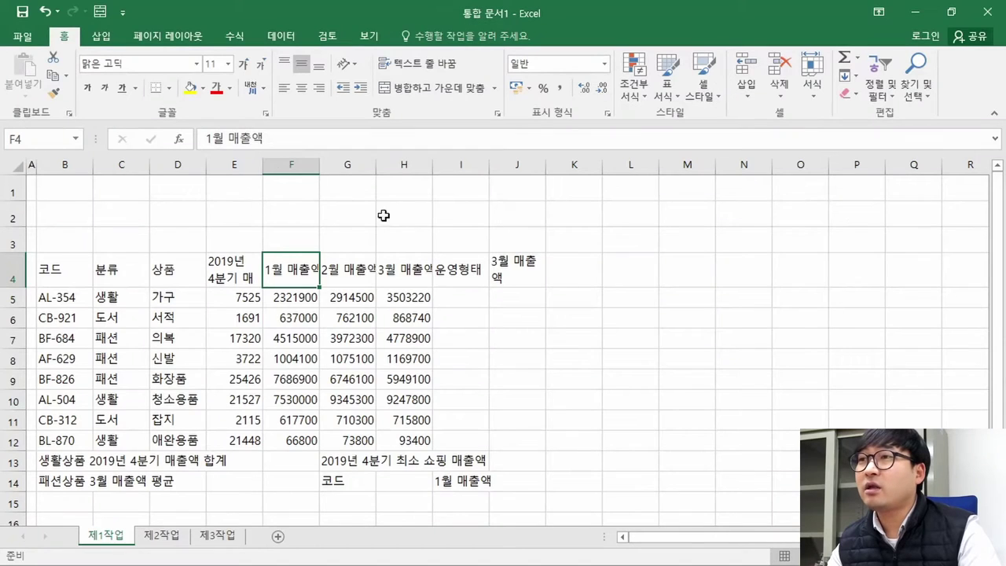
{"action": "left_click", "coordinate": [357, 33]}
{"action": "left_click", "coordinate": [228, 90]}
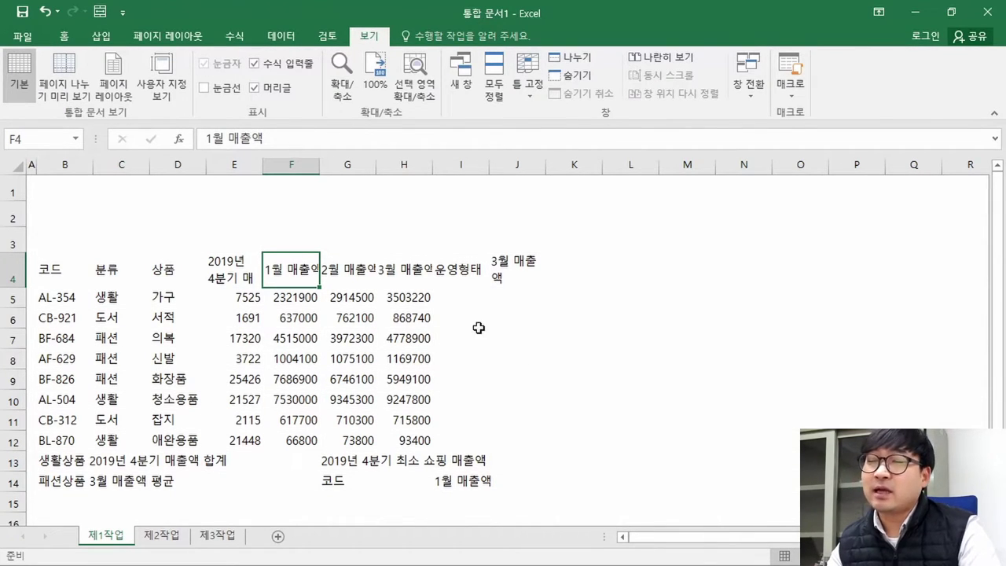
{"action": "left_click", "coordinate": [136, 235]}
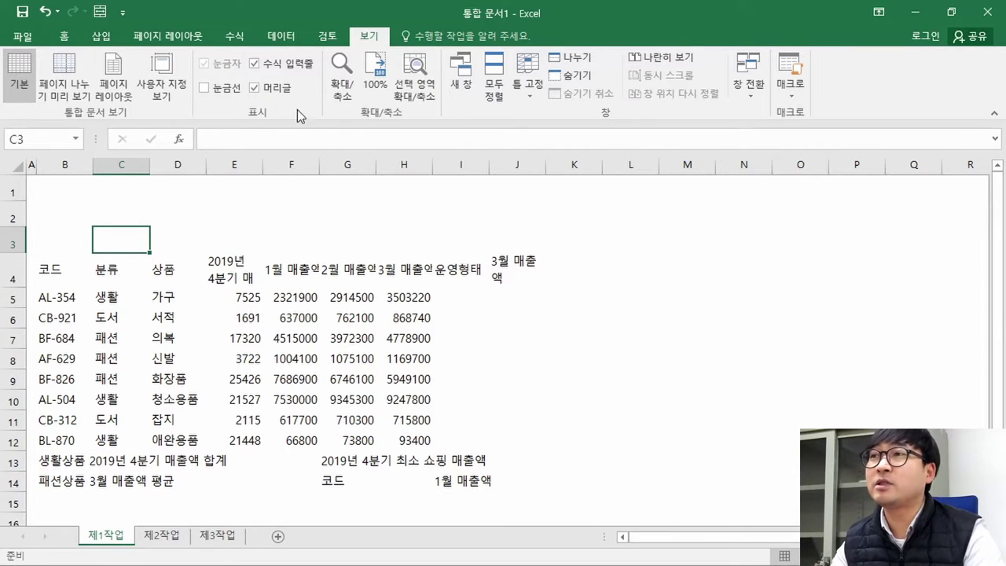
{"action": "left_click", "coordinate": [206, 88]}
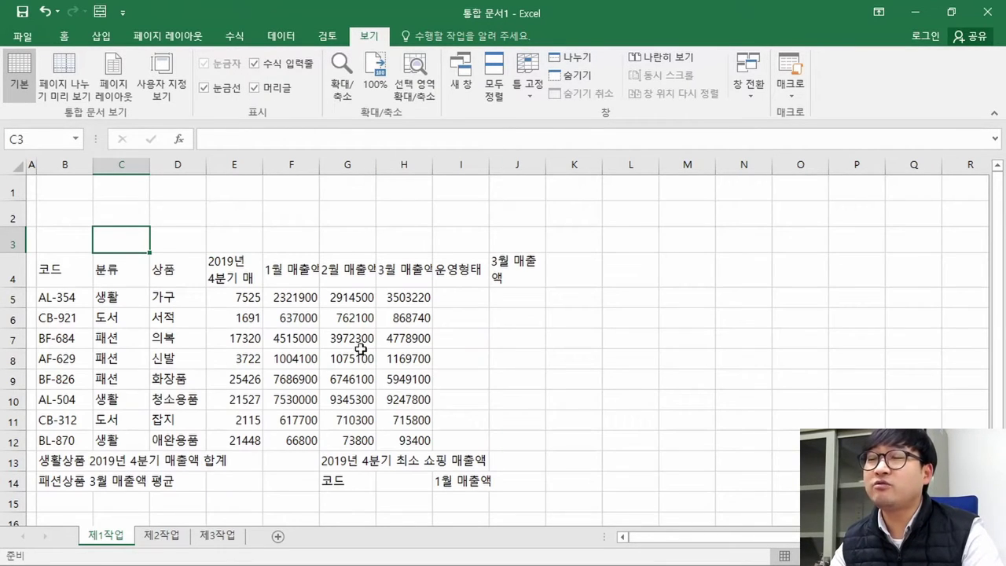
Step: Switch to the PDF and examine the border lines around the whole table and around its data rows
{"action": "key", "text": "alt+Tab"}
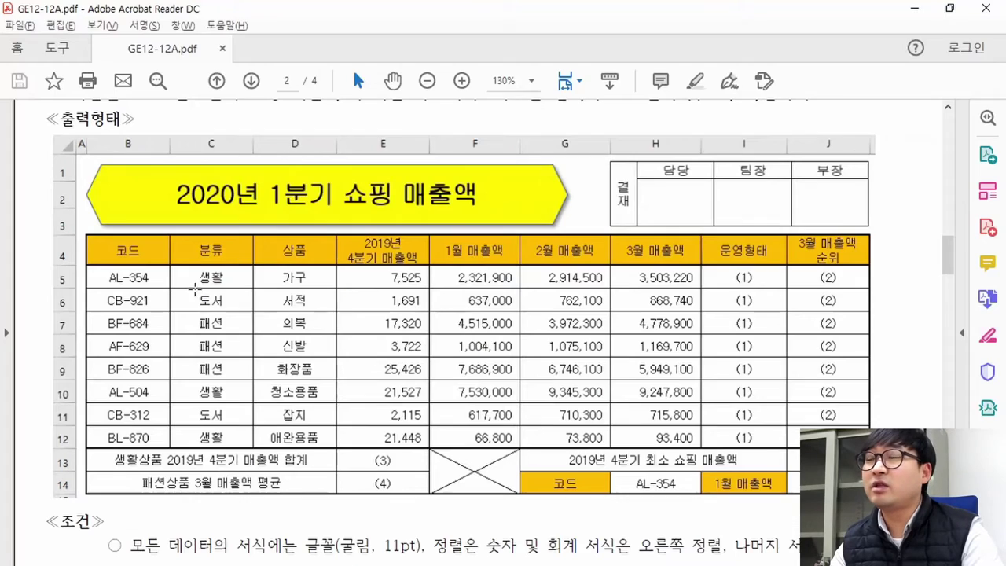
{"action": "left_click_drag", "start_coordinate": [118, 238], "coordinate": [841, 511]}
{"action": "left_click", "coordinate": [570, 422]}
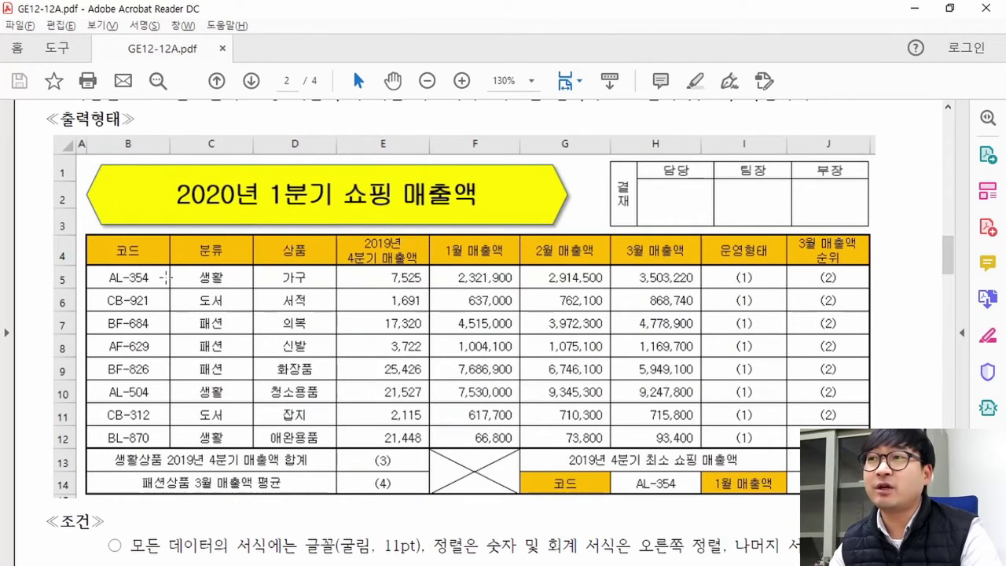
{"action": "left_click_drag", "start_coordinate": [92, 238], "coordinate": [860, 493]}
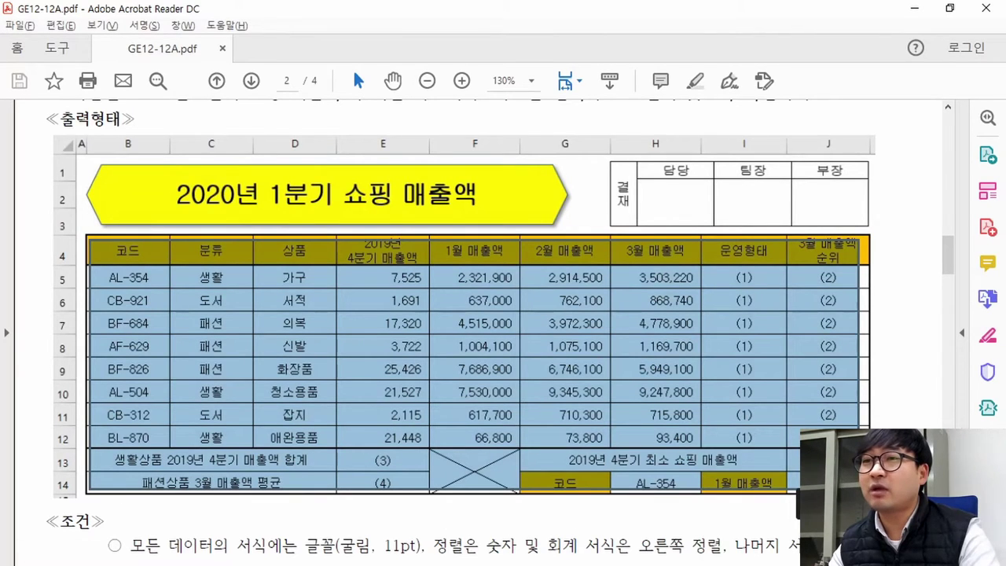
{"action": "left_click", "coordinate": [322, 342]}
{"action": "left_click_drag", "start_coordinate": [94, 269], "coordinate": [858, 442]}
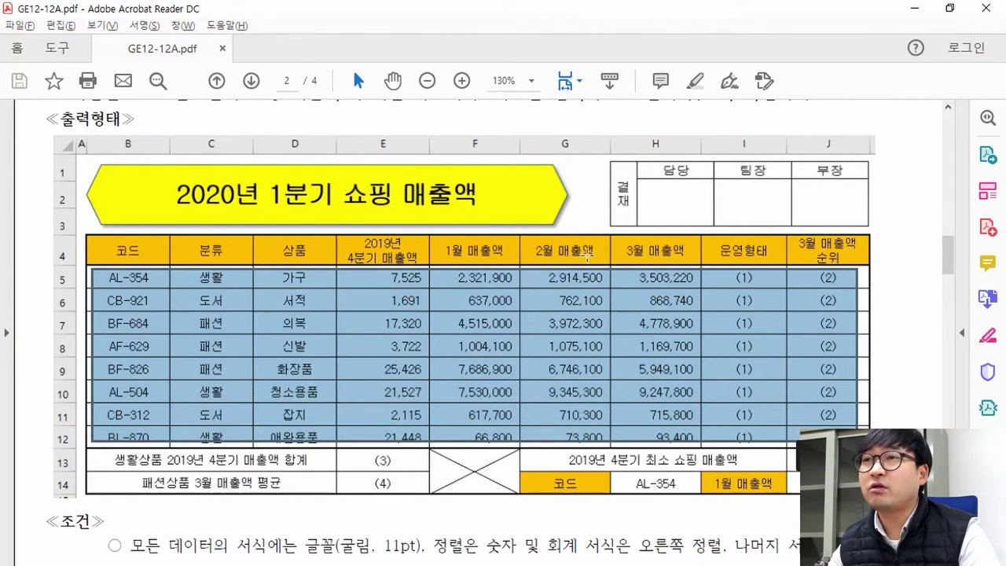
{"action": "left_click", "coordinate": [321, 336]}
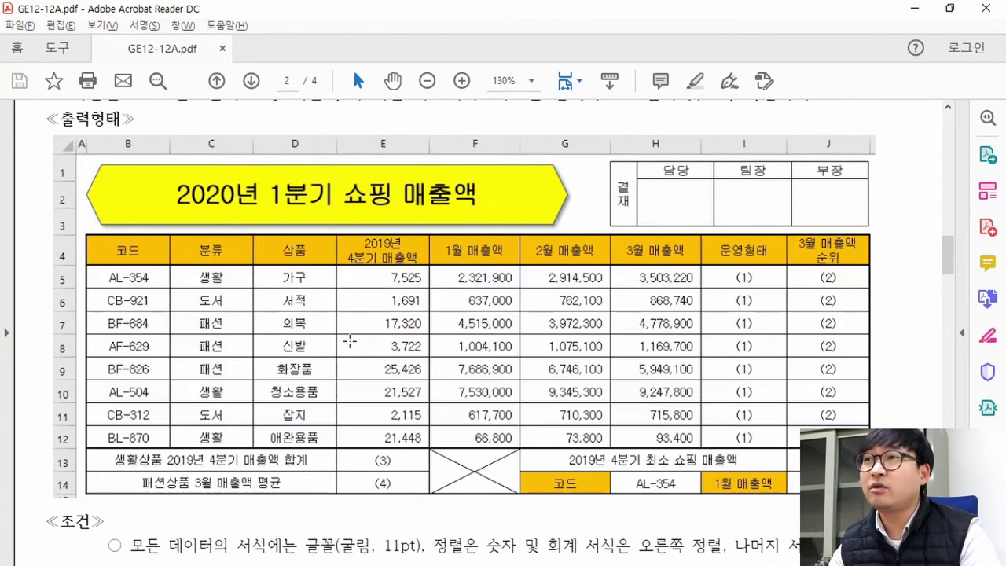
Step: Switch to Excel and apply all borders (모든 테두리) to the table range B4:J14
{"action": "key", "text": "alt+Tab"}
{"action": "left_click", "coordinate": [63, 269]}
{"action": "left_click_drag", "start_coordinate": [63, 268], "coordinate": [535, 479]}
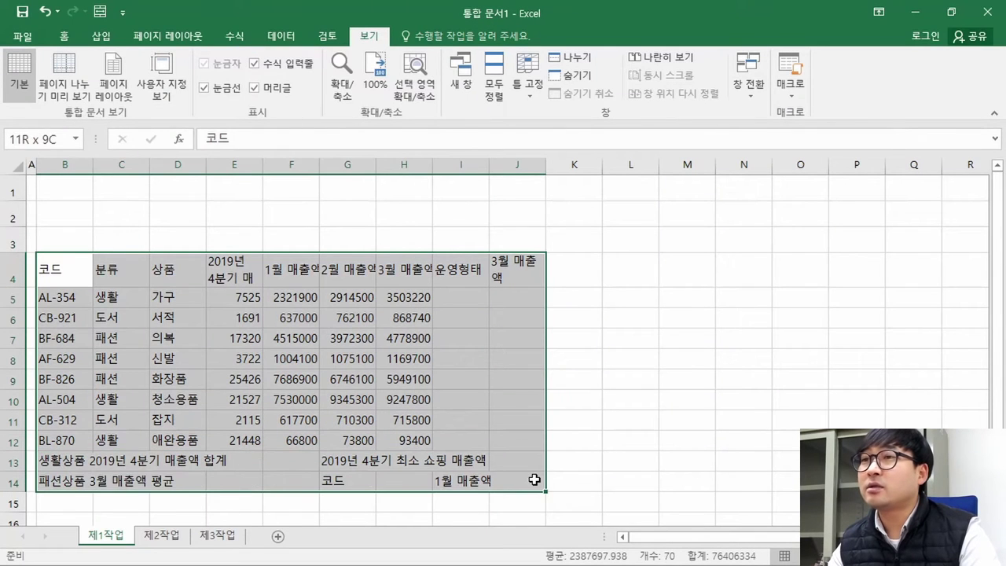
{"action": "left_click", "coordinate": [64, 38]}
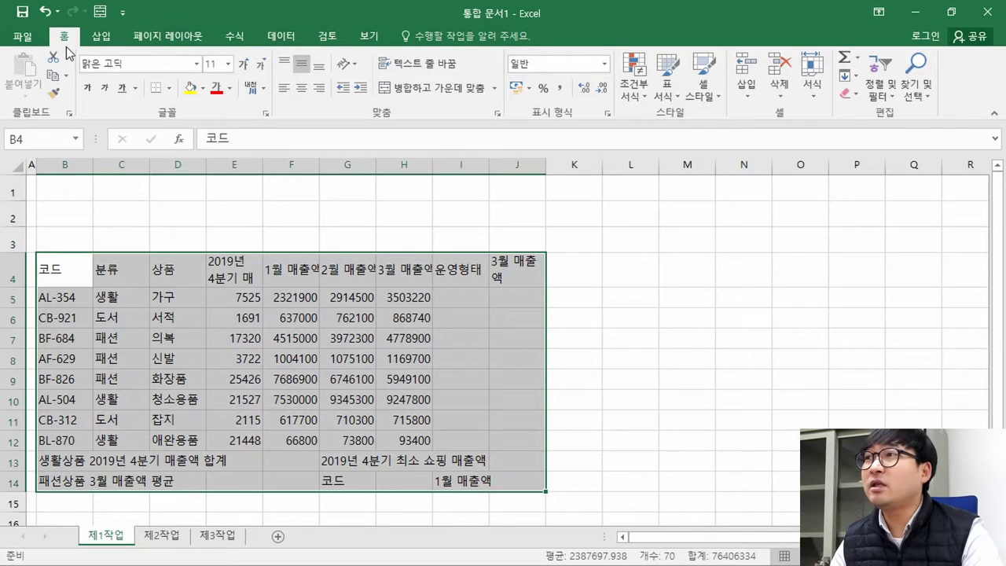
{"action": "key", "text": "ctrl+q"}
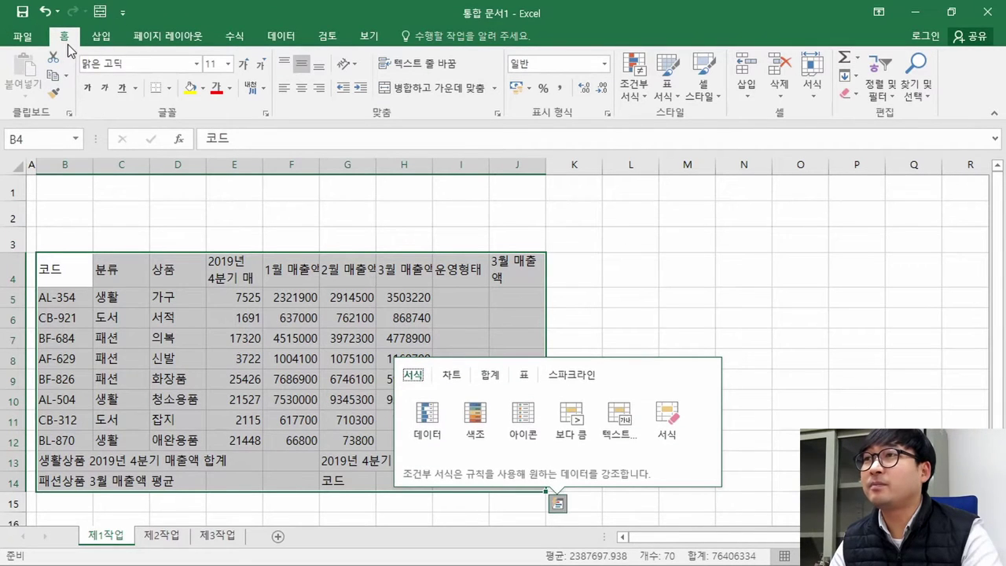
{"action": "left_click", "coordinate": [169, 89]}
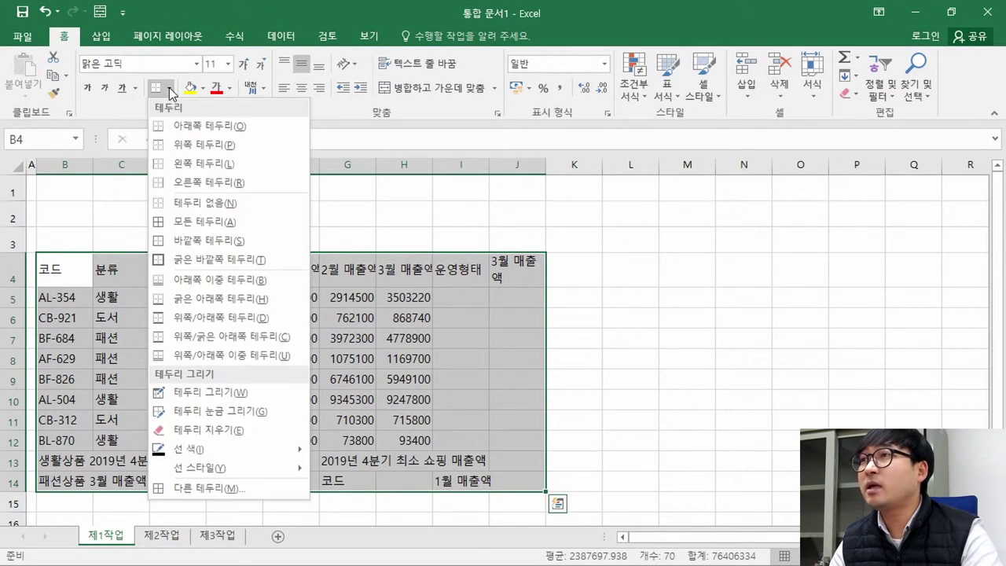
{"action": "left_click", "coordinate": [207, 222]}
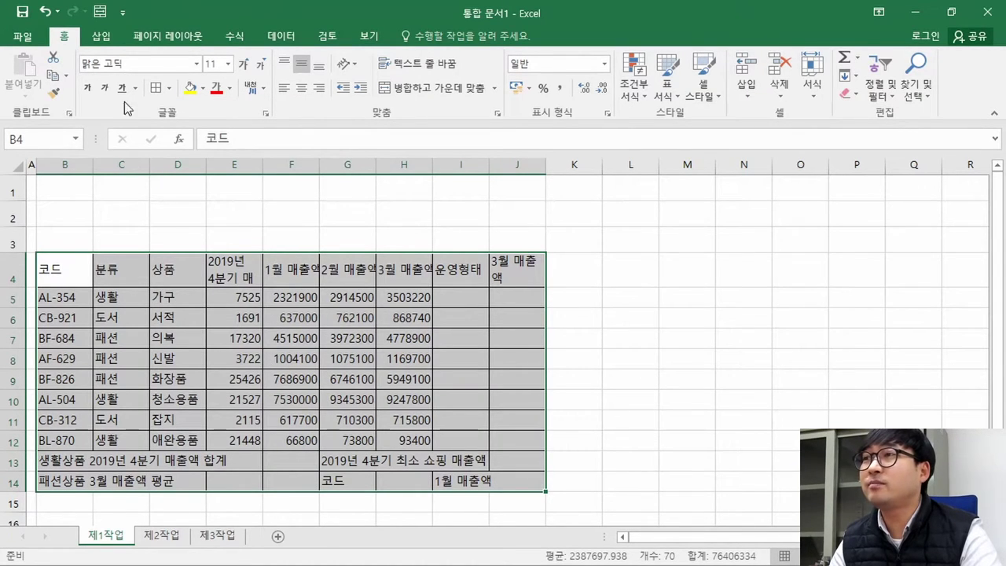
Step: Put a thick outside border (굵은 바깥쪽 테두리) around B4:J14 and compare the outline with the PDF table
{"action": "left_click", "coordinate": [169, 88]}
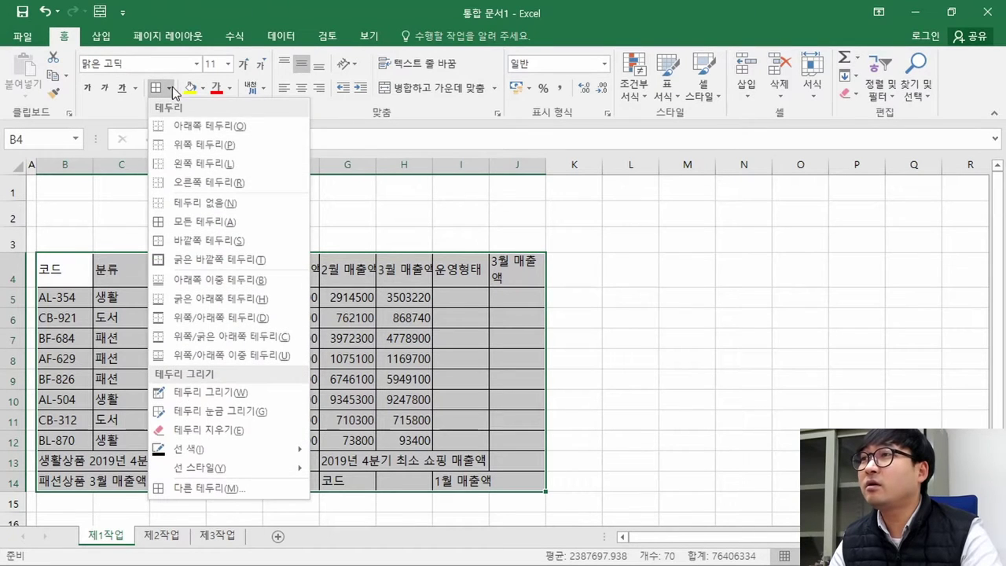
{"action": "left_click", "coordinate": [211, 258]}
{"action": "key", "text": "alt+Tab"}
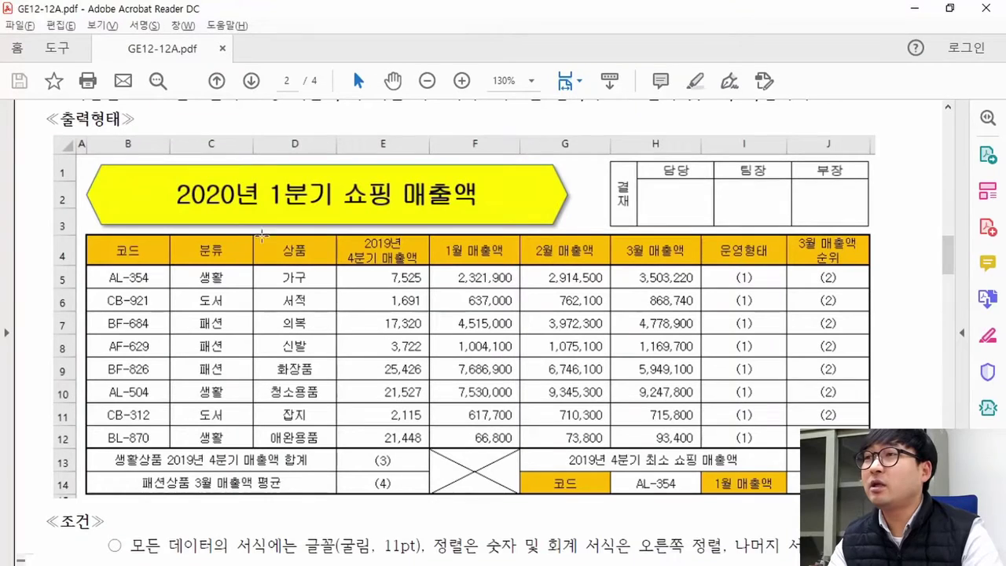
{"action": "left_click_drag", "start_coordinate": [90, 237], "coordinate": [849, 494]}
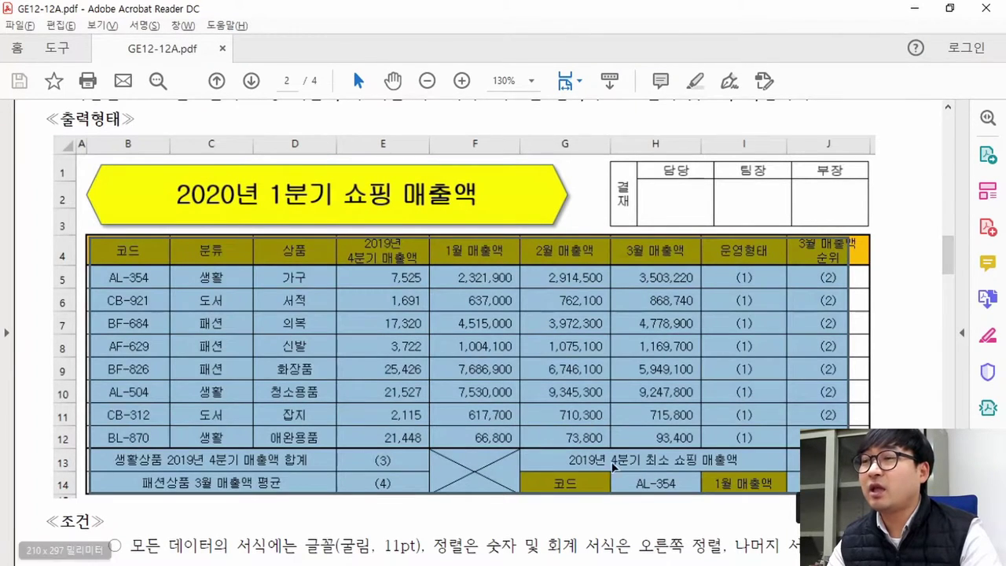
{"action": "key", "text": "alt+Tab"}
{"action": "left_click", "coordinate": [234, 338]}
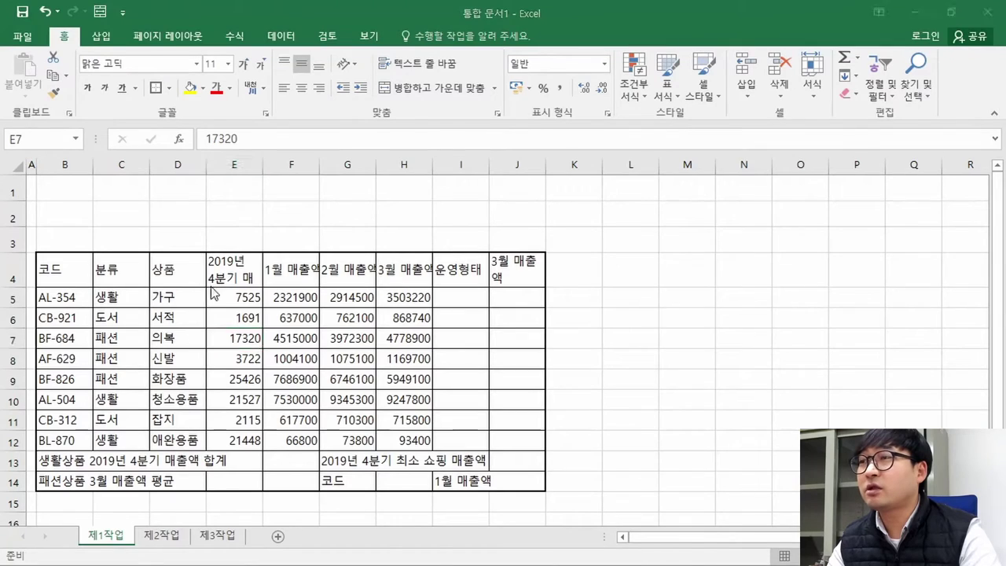
Step: Check the data rows' outline in the PDF and put a thick outside border around B5:J12 in Excel
{"action": "key", "text": "alt+Tab"}
{"action": "left_click_drag", "start_coordinate": [96, 272], "coordinate": [848, 443]}
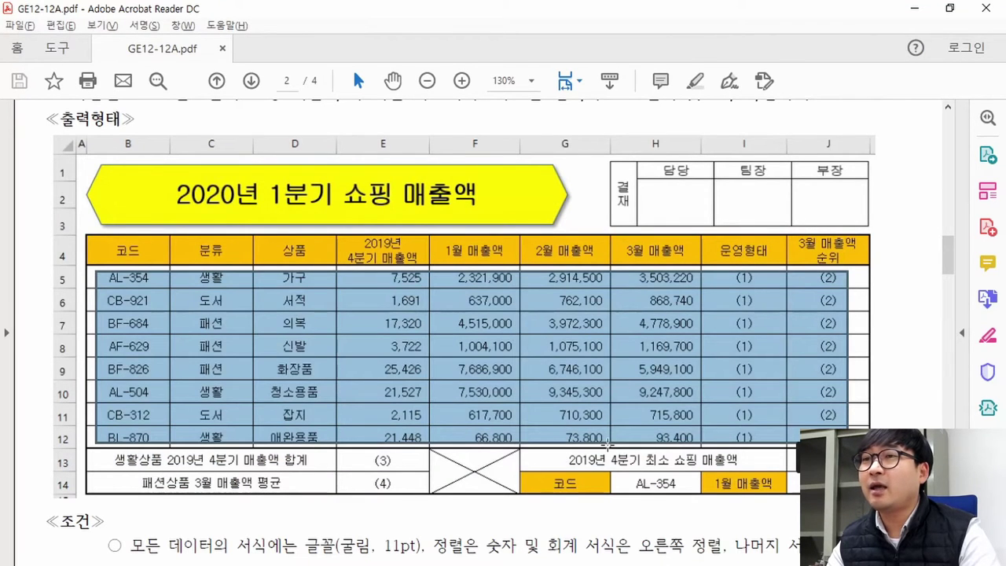
{"action": "key", "text": "alt+Tab"}
{"action": "left_click_drag", "start_coordinate": [61, 297], "coordinate": [507, 446]}
{"action": "left_click", "coordinate": [170, 89]}
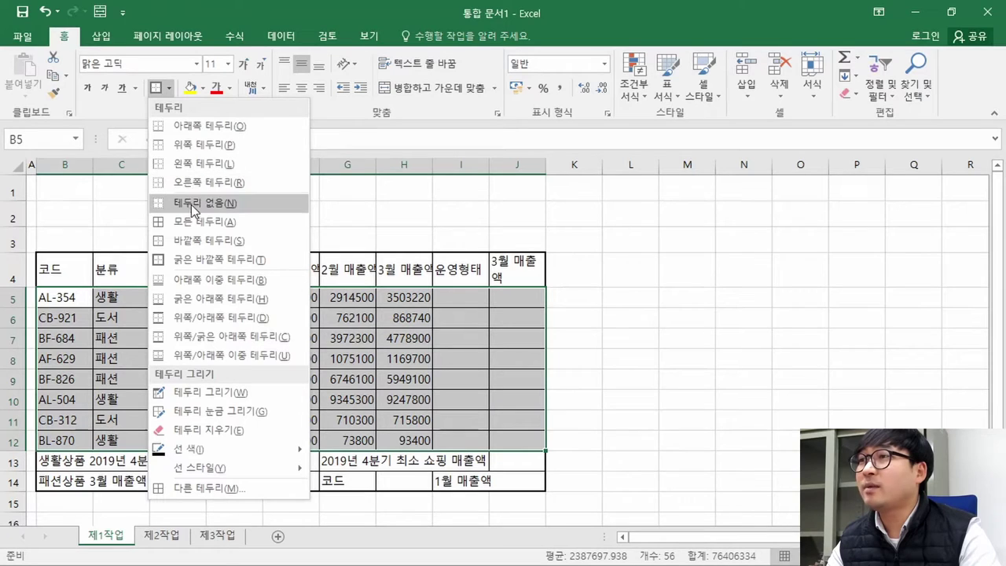
{"action": "left_click", "coordinate": [223, 258]}
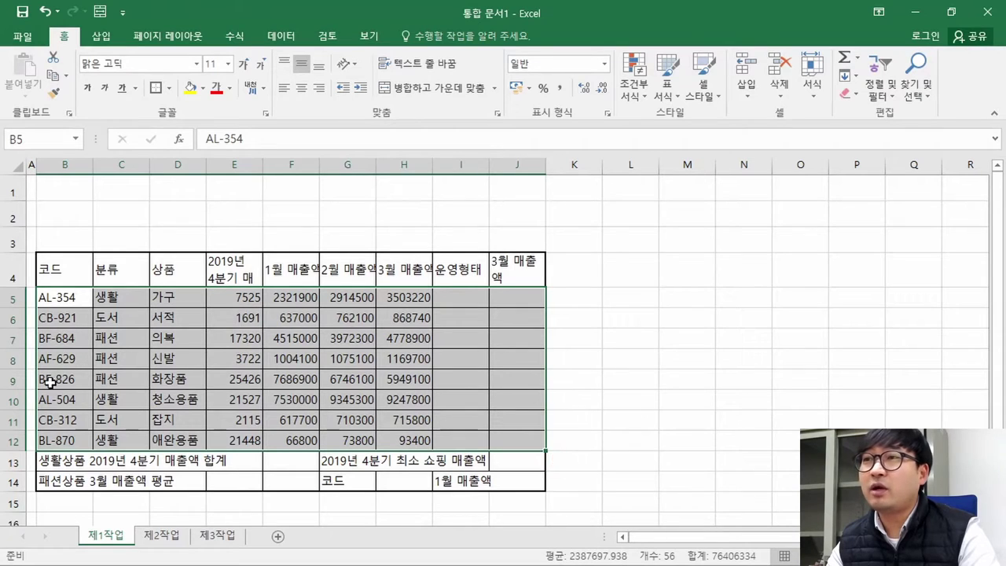
{"action": "left_click", "coordinate": [245, 360]}
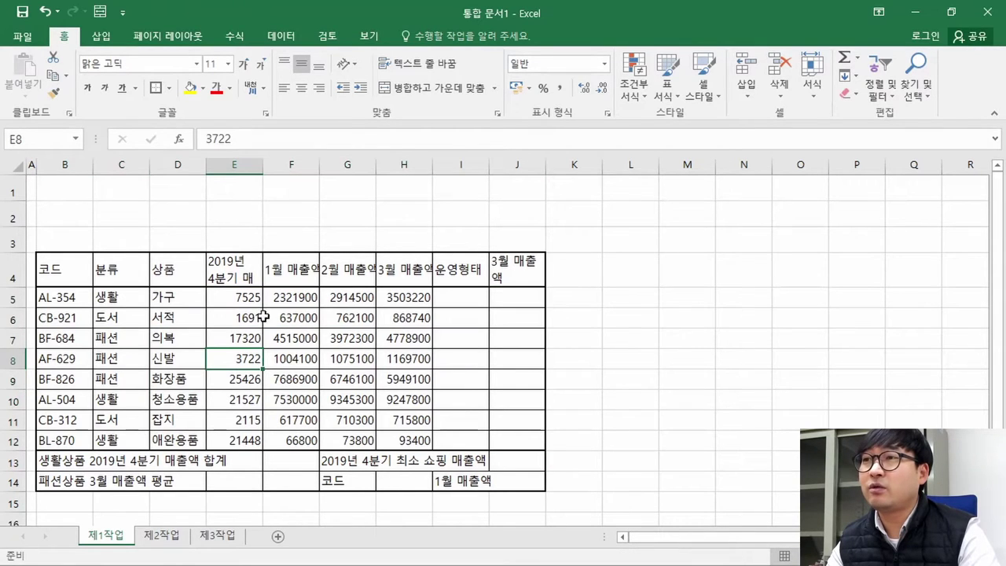
Step: Check the crossed-out cell in the PDF and merge and center cells F13:F14 in Excel
{"action": "key", "text": "alt+Tab"}
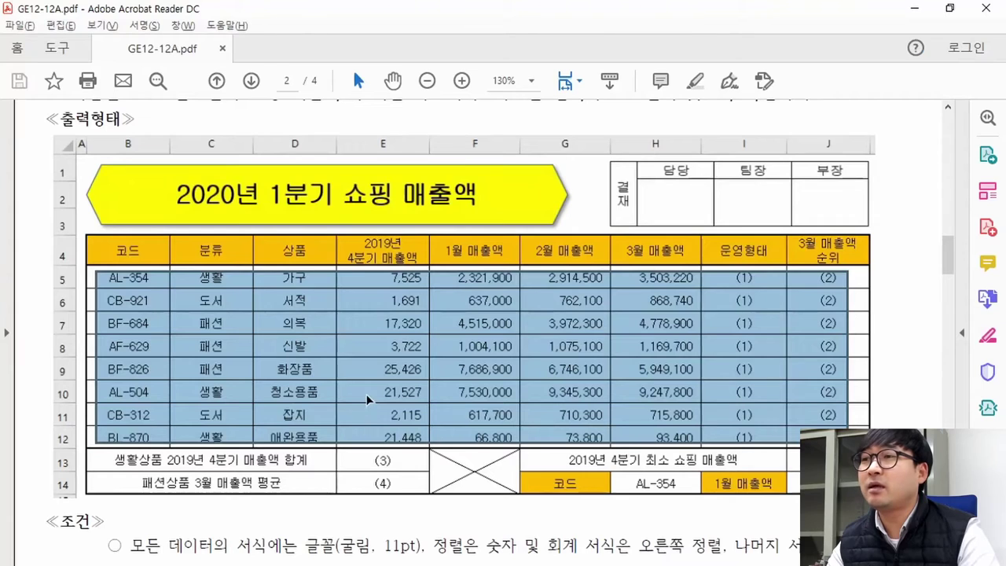
{"action": "left_click_drag", "start_coordinate": [433, 454], "coordinate": [520, 496]}
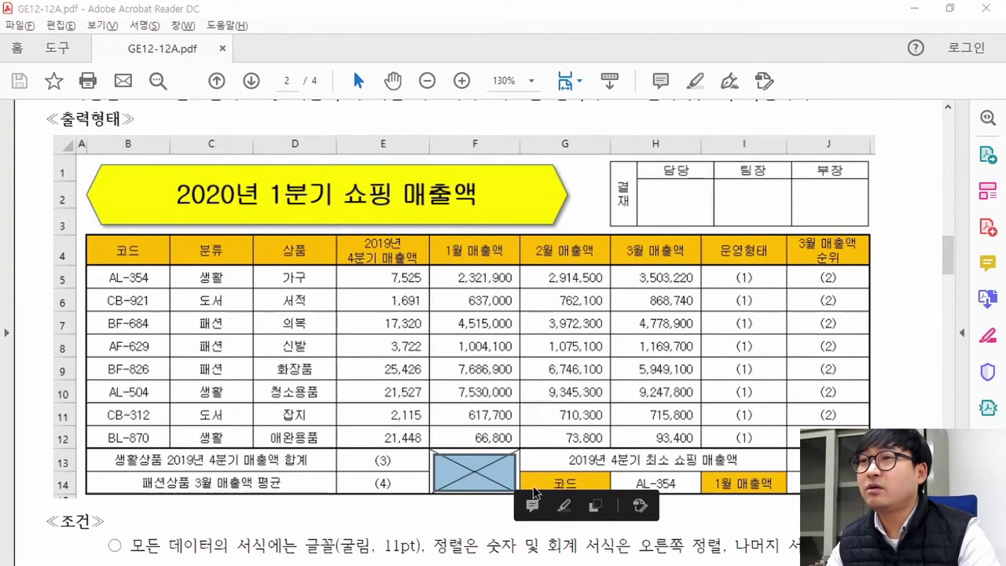
{"action": "key", "text": "alt+Tab"}
{"action": "left_click", "coordinate": [301, 464]}
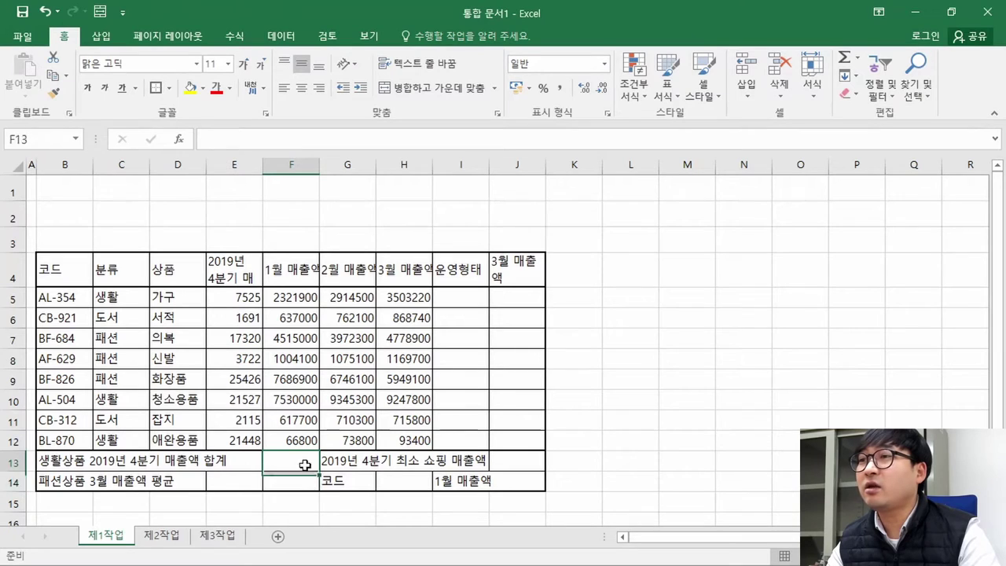
{"action": "left_click_drag", "start_coordinate": [292, 467], "coordinate": [292, 481]}
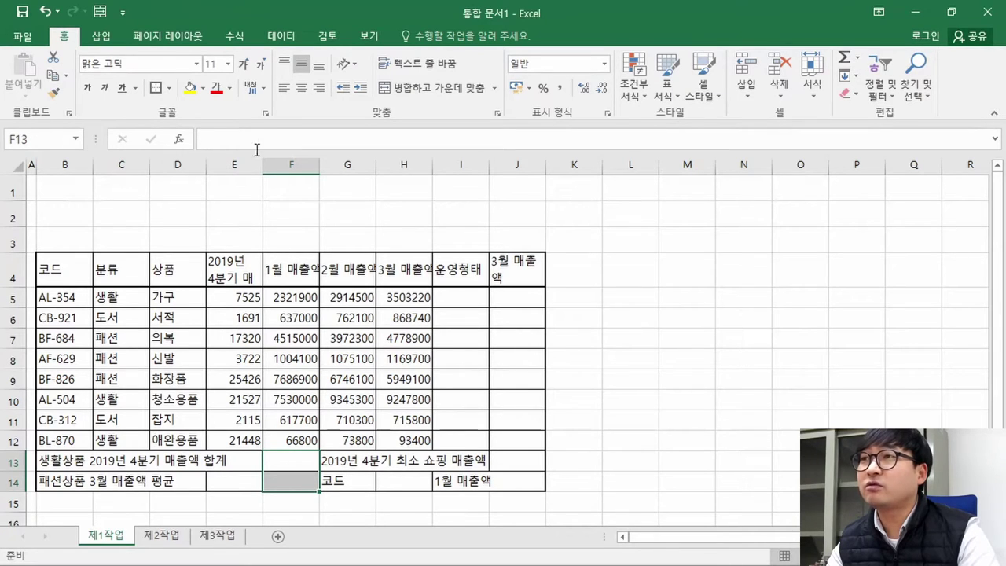
{"action": "left_click", "coordinate": [429, 91]}
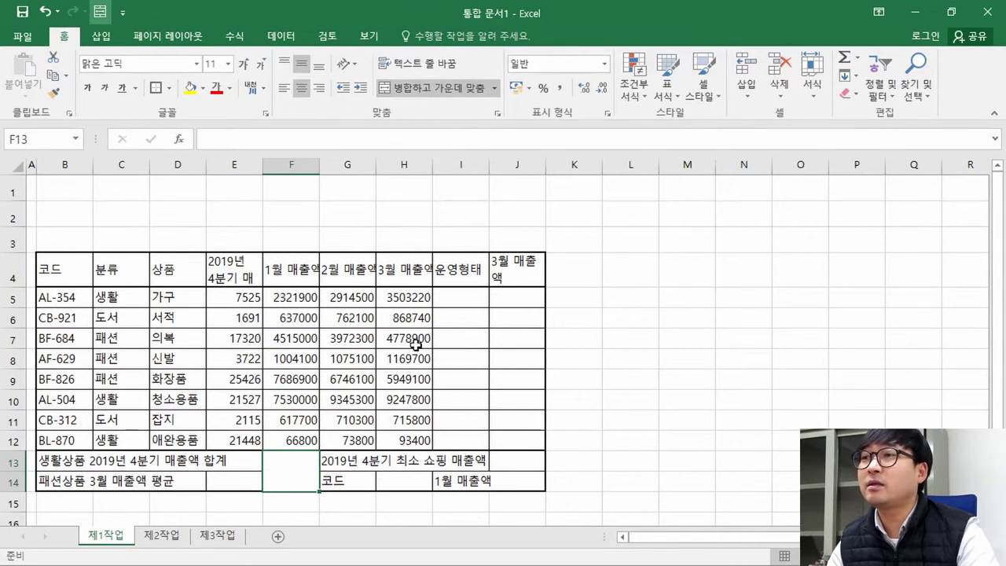
Step: Add both diagonal borders to the merged cell F13 so that they form an X
{"action": "left_click", "coordinate": [171, 88]}
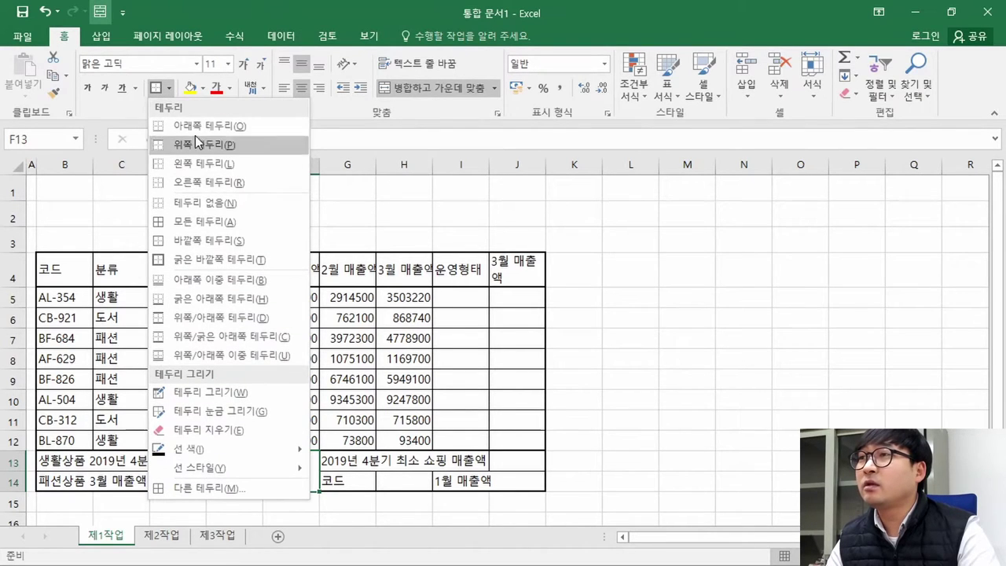
{"action": "left_click", "coordinate": [208, 486]}
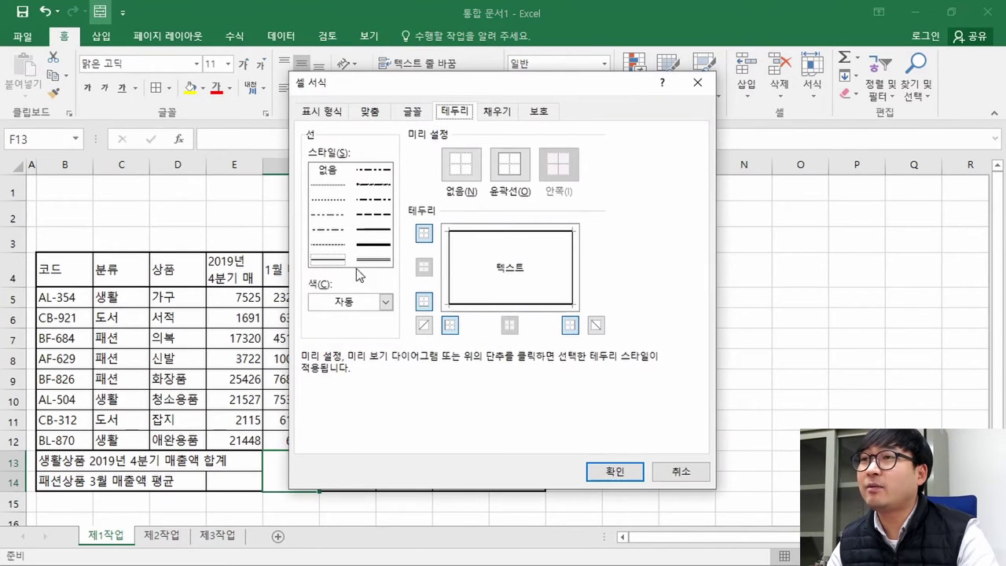
{"action": "left_click", "coordinate": [424, 325]}
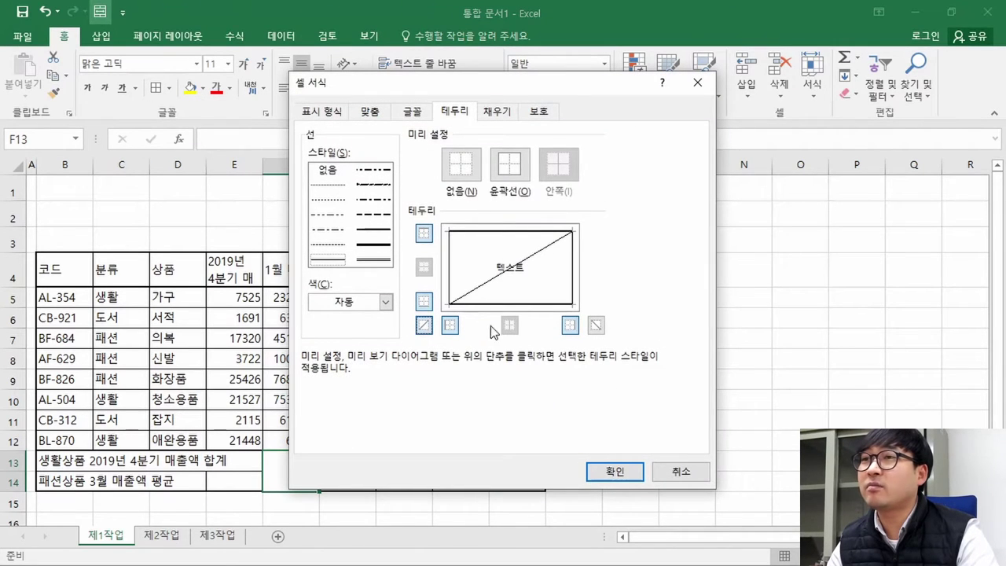
{"action": "left_click", "coordinate": [597, 327]}
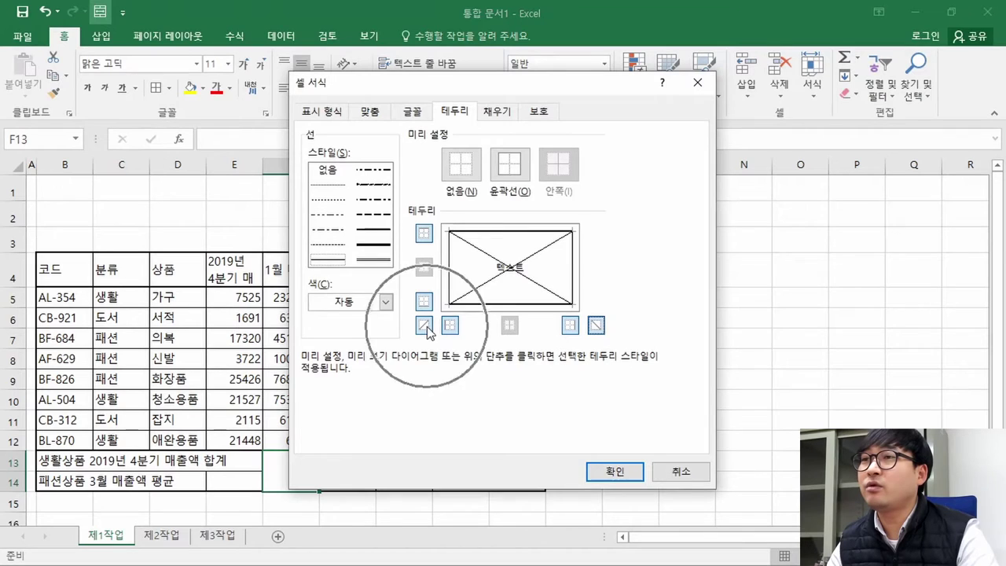
{"action": "left_click", "coordinate": [613, 471]}
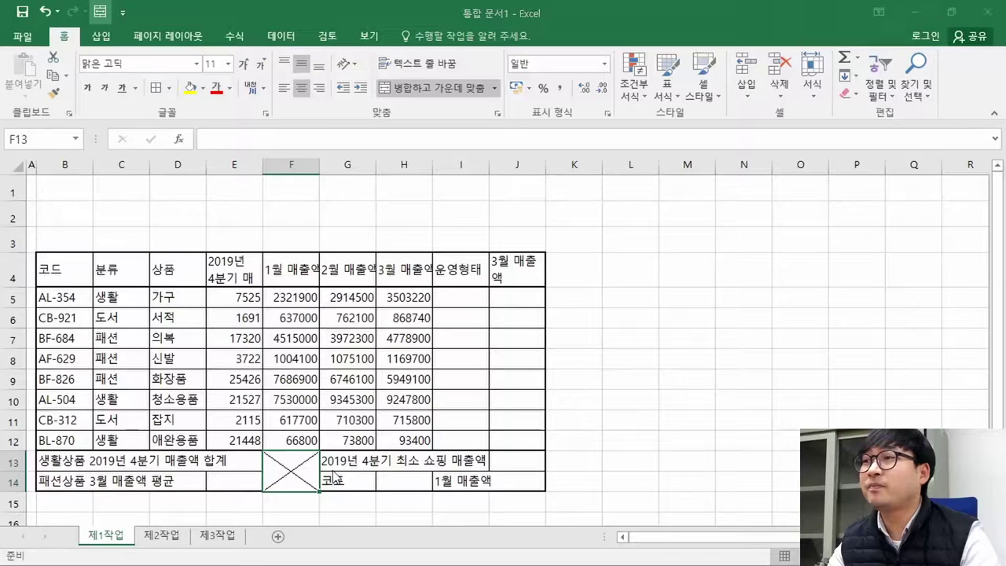
Step: Examine in the PDF which cells of rows 13 and 14 are merged, including both summary labels and the 최소 쇼핑 매출액 label
{"action": "key", "text": "alt+Tab"}
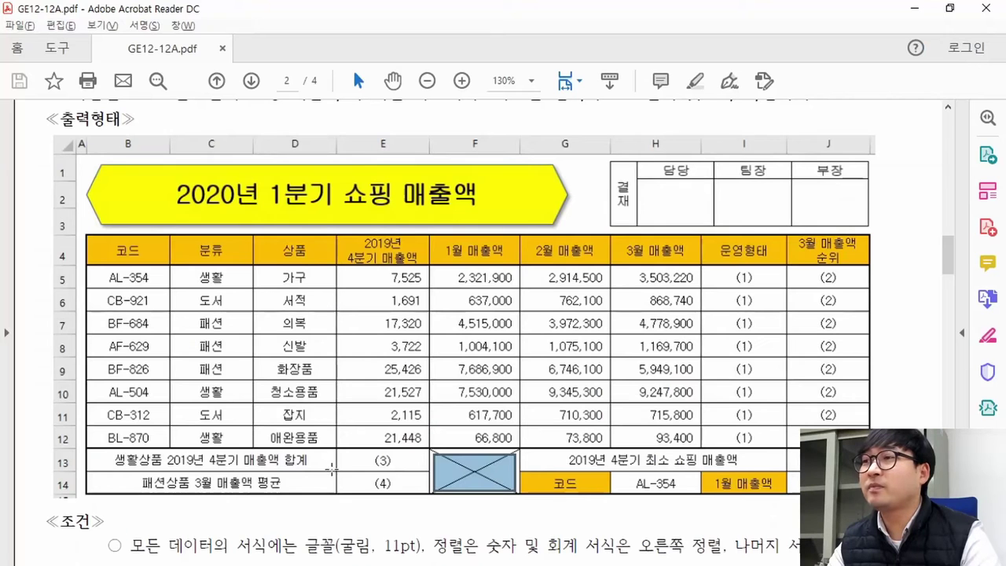
{"action": "left_click_drag", "start_coordinate": [140, 460], "coordinate": [305, 462]}
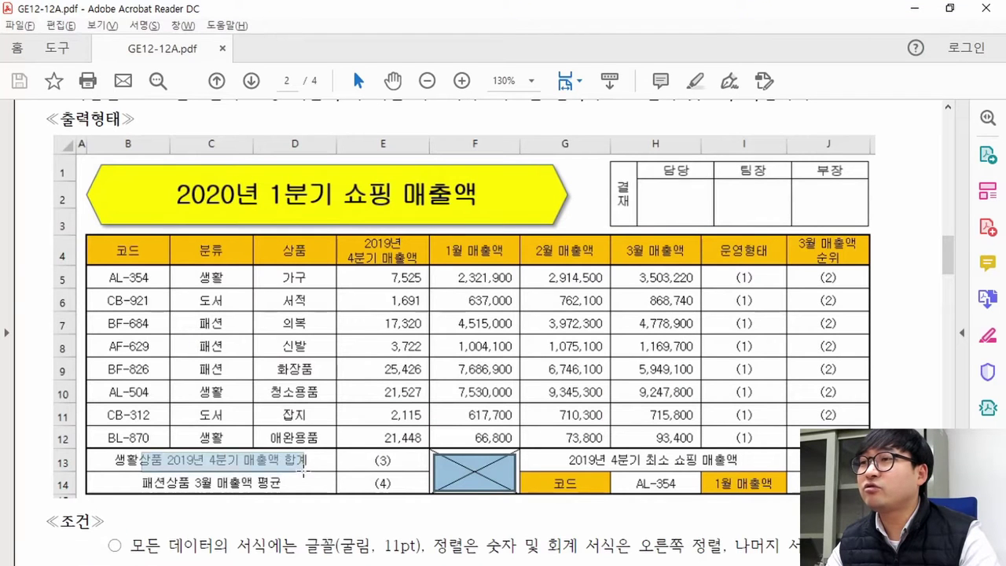
{"action": "left_click_drag", "start_coordinate": [212, 491], "coordinate": [281, 484]}
{"action": "left_click_drag", "start_coordinate": [561, 460], "coordinate": [763, 464]}
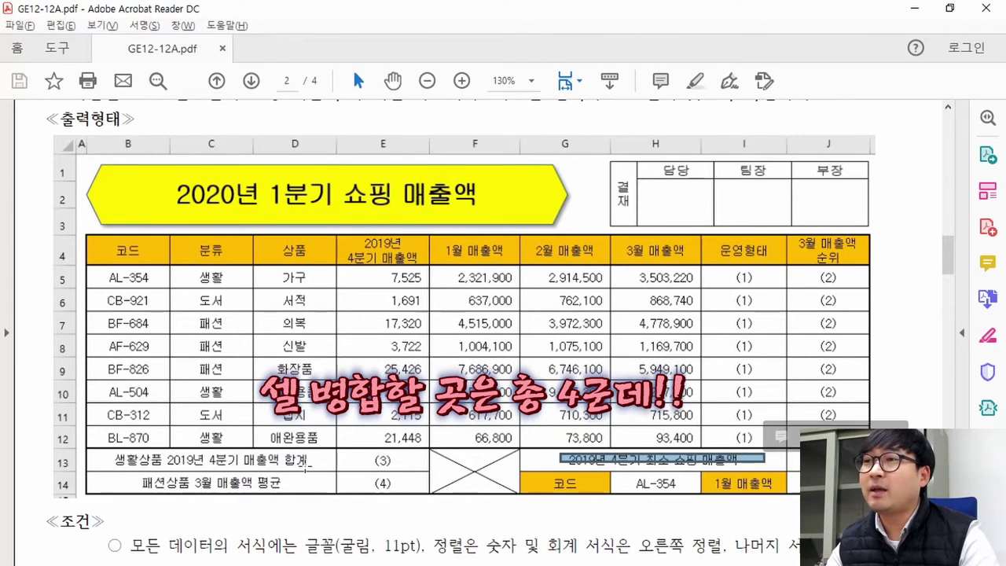
{"action": "triple_click", "coordinate": [231, 455]}
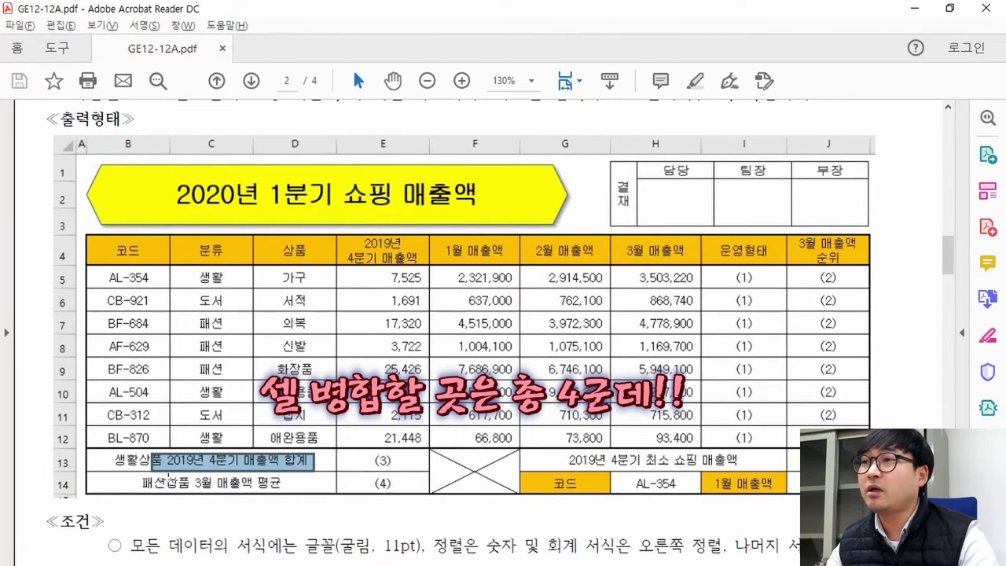
{"action": "left_click_drag", "start_coordinate": [168, 483], "coordinate": [314, 491]}
{"action": "left_click_drag", "start_coordinate": [468, 449], "coordinate": [501, 492]}
{"action": "left_click_drag", "start_coordinate": [591, 444], "coordinate": [746, 462]}
{"action": "left_click", "coordinate": [325, 453]}
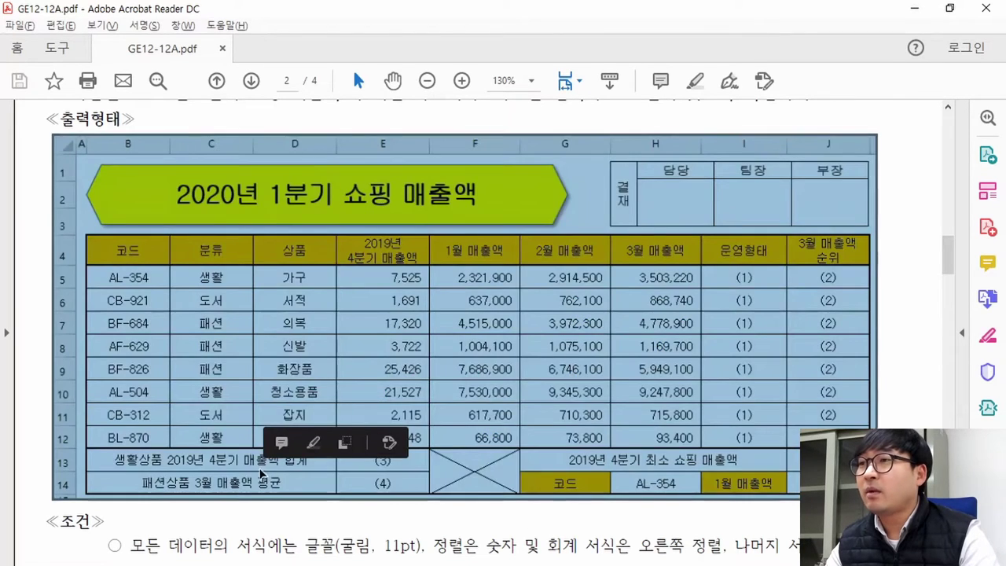
{"action": "left_click", "coordinate": [417, 370]}
Step: Merge and center B13:D13, B14:D14 and G13:I13 in Excel and compare the merged cells with the PDF
{"action": "key", "text": "alt+Tab"}
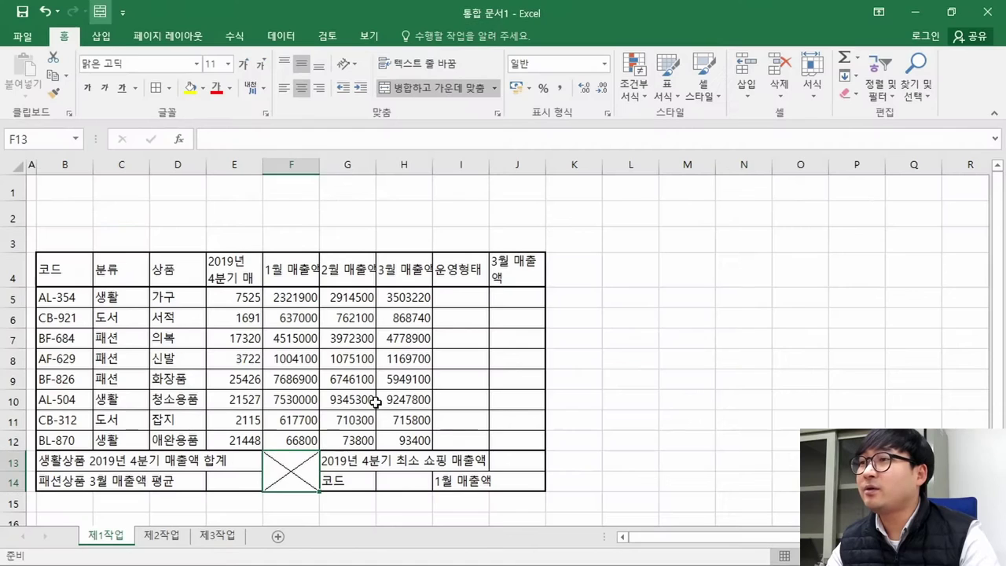
{"action": "left_click_drag", "start_coordinate": [61, 463], "coordinate": [177, 480]}
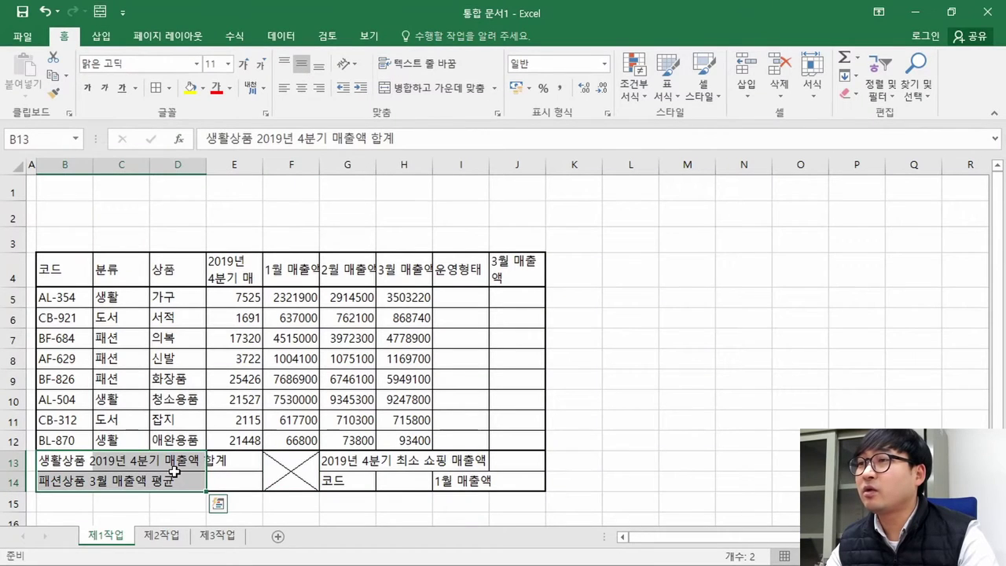
{"action": "left_click_drag", "start_coordinate": [63, 462], "coordinate": [196, 464]}
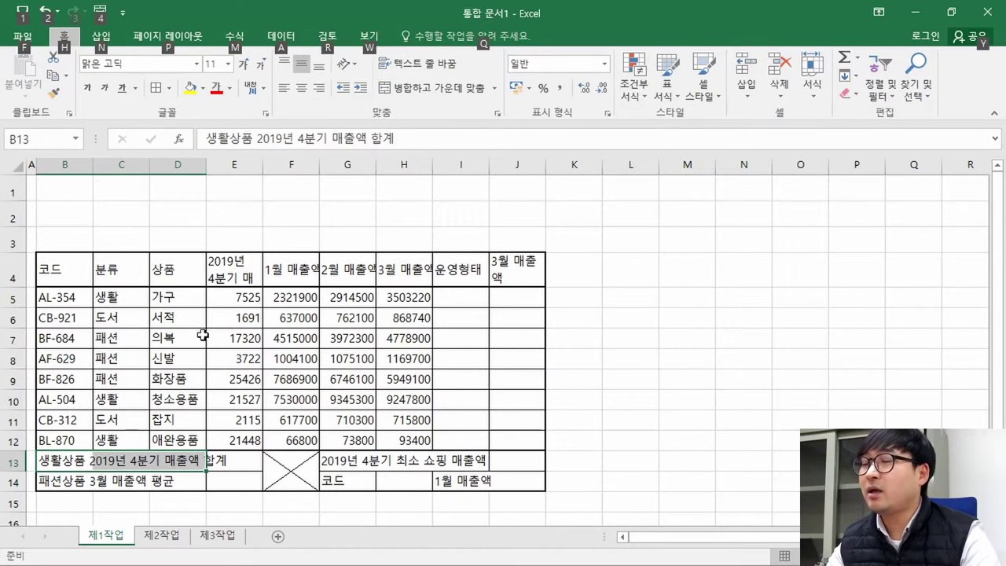
{"action": "left_click", "coordinate": [413, 92]}
{"action": "left_click_drag", "start_coordinate": [76, 487], "coordinate": [181, 483]}
{"action": "key", "text": "F4"}
{"action": "left_click_drag", "start_coordinate": [346, 462], "coordinate": [484, 462]}
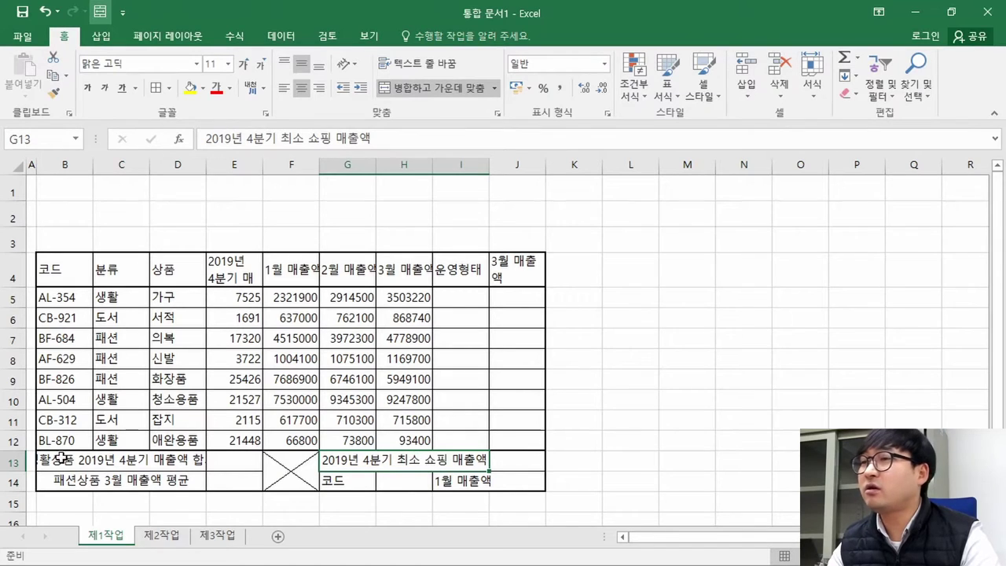
{"action": "key", "text": "alt+Tab"}
{"action": "left_click_drag", "start_coordinate": [139, 459], "coordinate": [286, 483]}
{"action": "left_click_drag", "start_coordinate": [579, 459], "coordinate": [699, 459]}
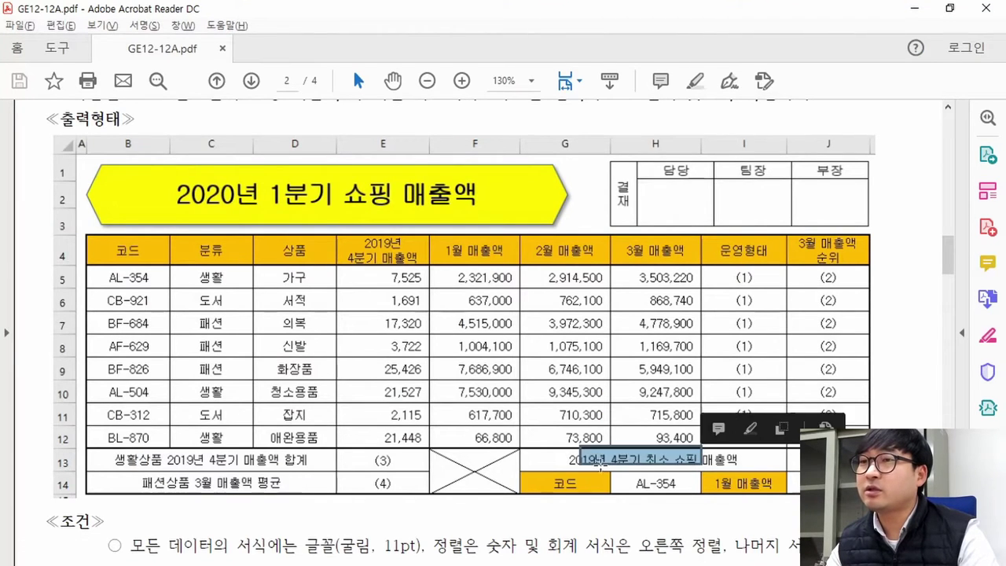
{"action": "left_click_drag", "start_coordinate": [433, 458], "coordinate": [506, 489]}
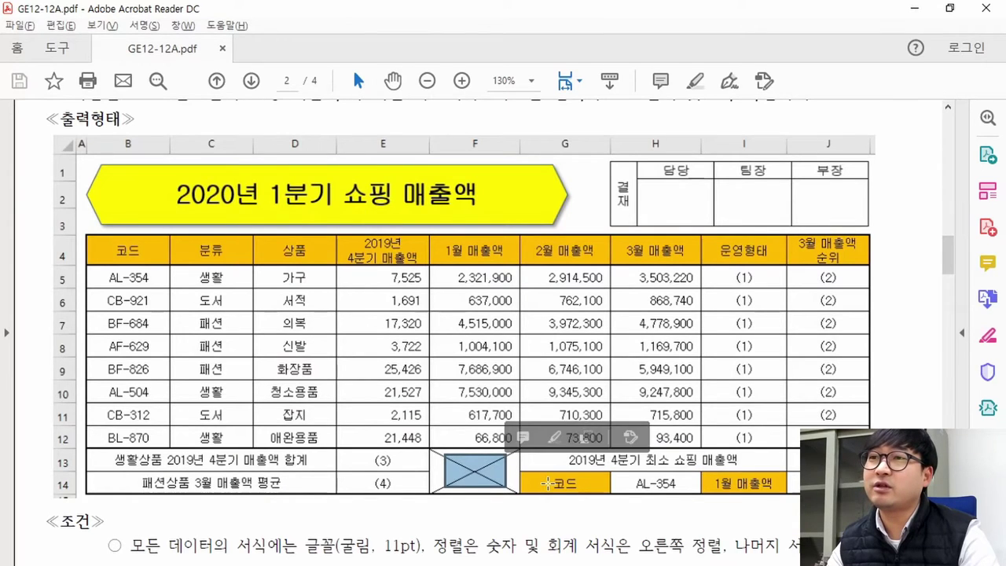
Step: Check the headings in E4:J4 of the Excel sheet for text cut off by narrow columns
{"action": "key", "text": "alt+Tab"}
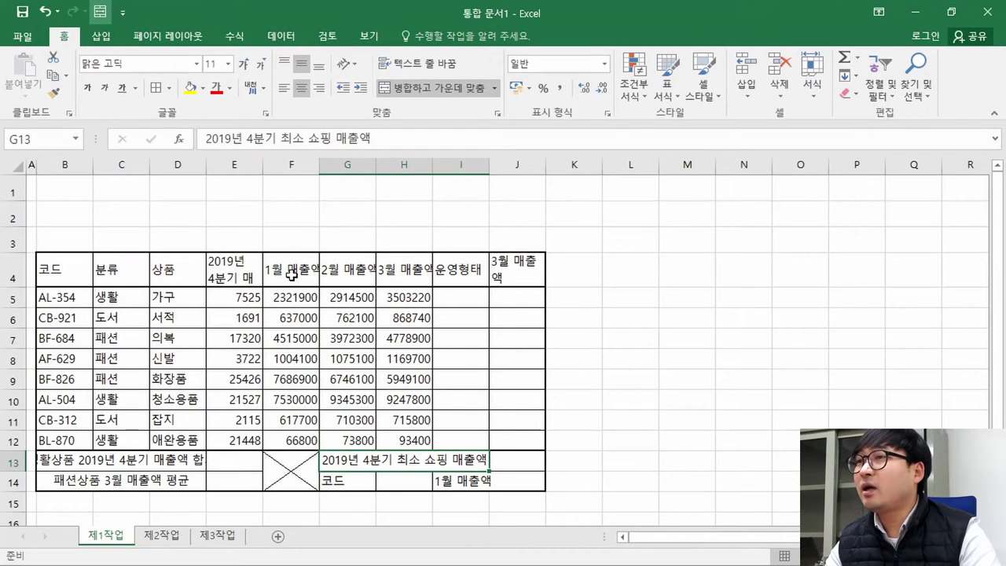
{"action": "left_click", "coordinate": [224, 274]}
{"action": "left_click", "coordinate": [279, 269]}
{"action": "left_click", "coordinate": [345, 271]}
{"action": "left_click", "coordinate": [410, 273]}
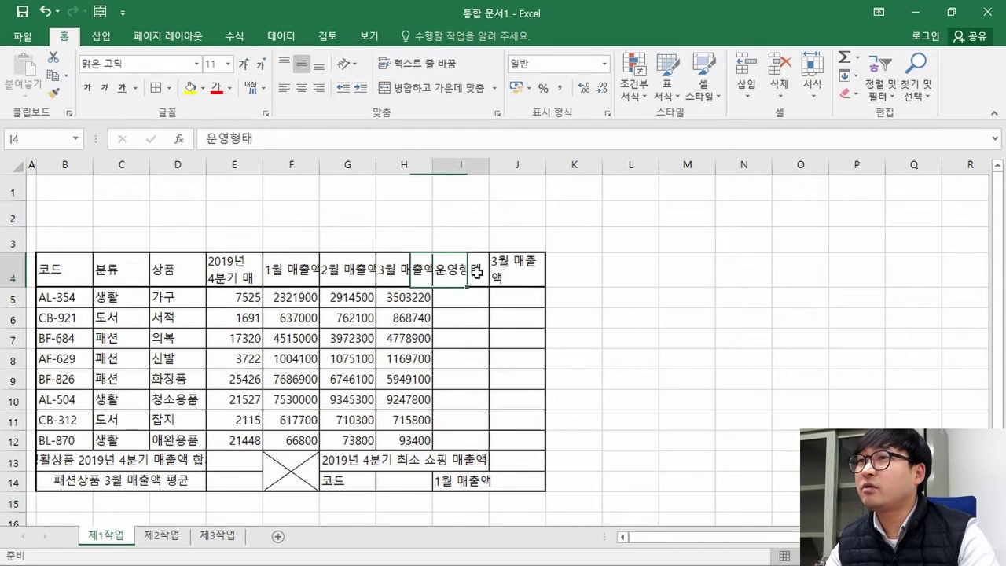
{"action": "left_click", "coordinate": [474, 273]}
{"action": "left_click", "coordinate": [499, 285]}
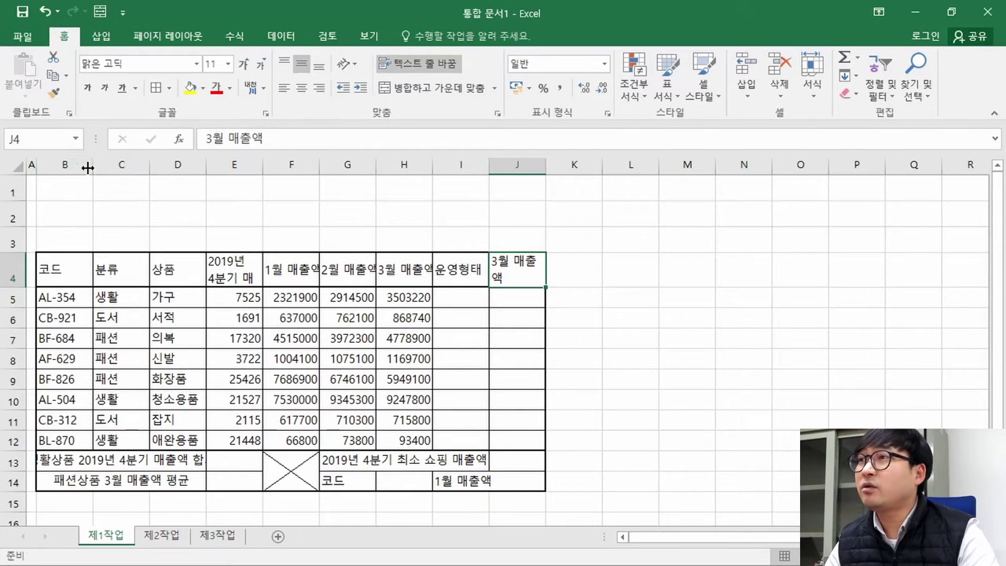
Step: Widen columns B, C and D by hand and fit each of them back to its contents
{"action": "left_click_drag", "start_coordinate": [91, 167], "coordinate": [315, 173]}
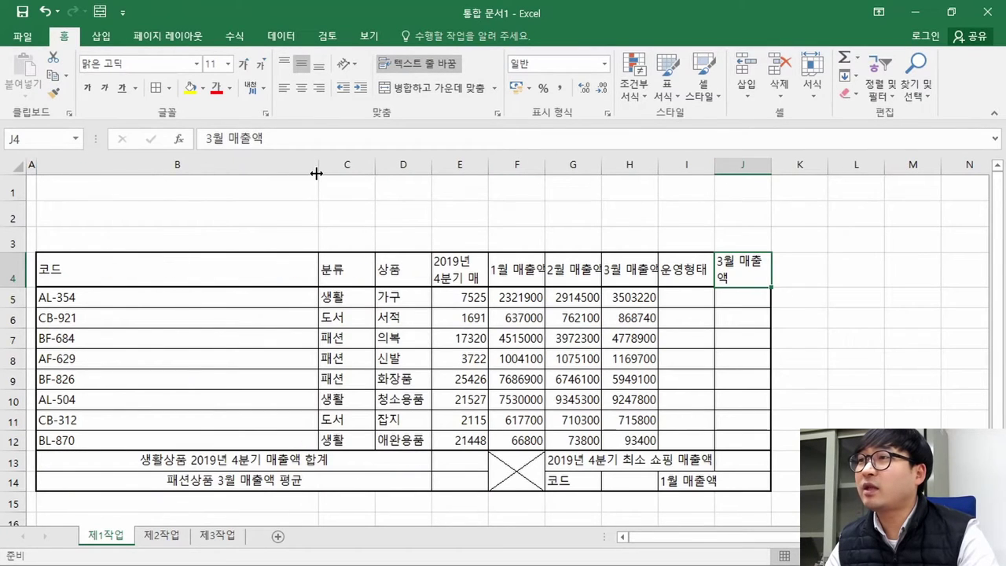
{"action": "left_click_drag", "start_coordinate": [375, 167], "coordinate": [580, 171]}
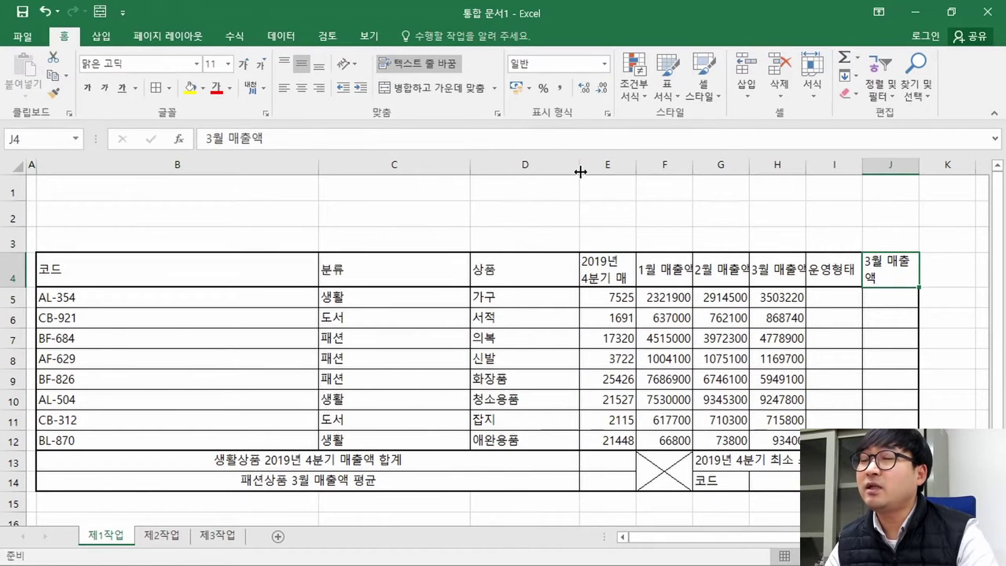
{"action": "double_click", "coordinate": [317, 163]}
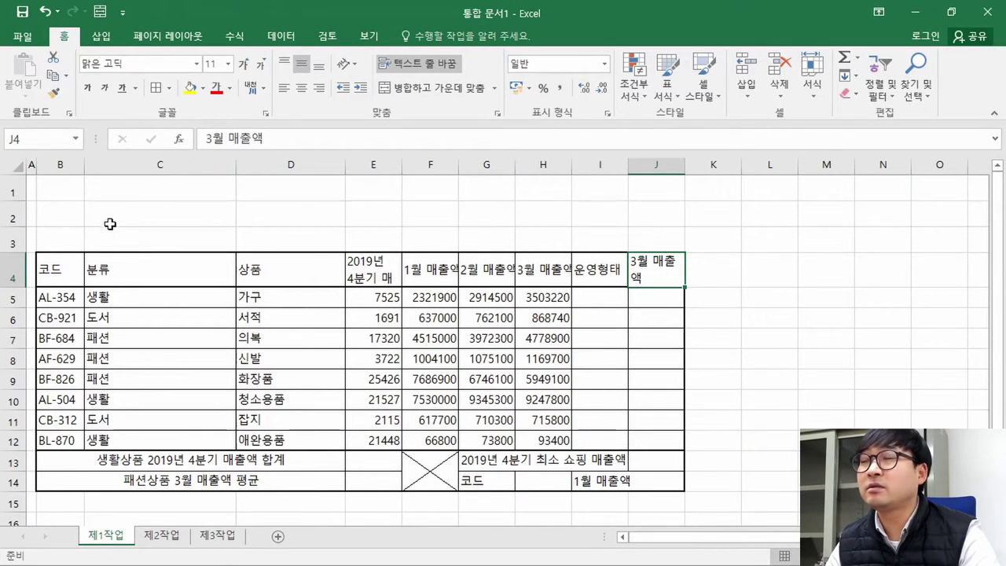
{"action": "double_click", "coordinate": [235, 163]}
{"action": "double_click", "coordinate": [227, 163]}
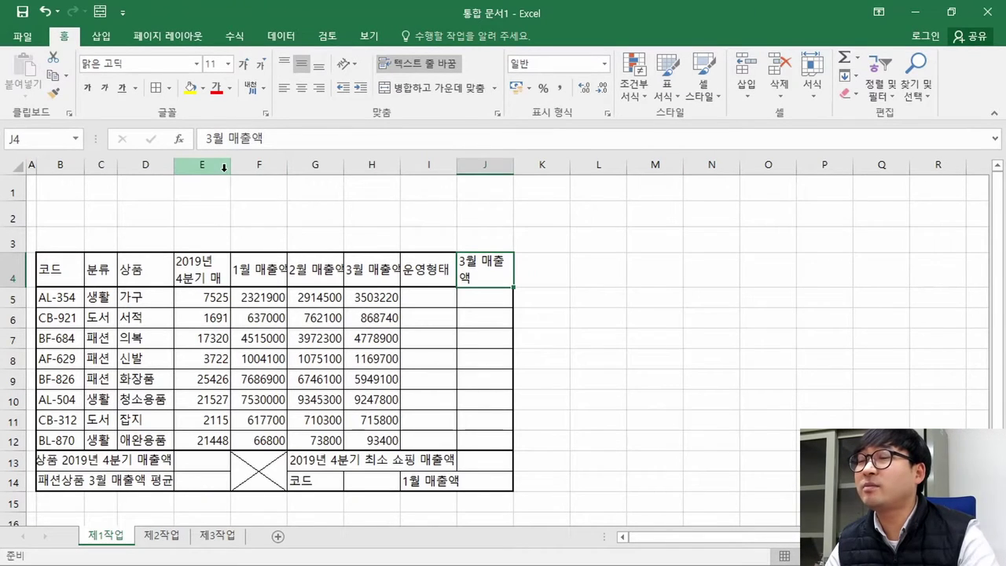
Step: Autofit the width of all columns on the sheet to their contents
{"action": "left_click", "coordinate": [16, 165]}
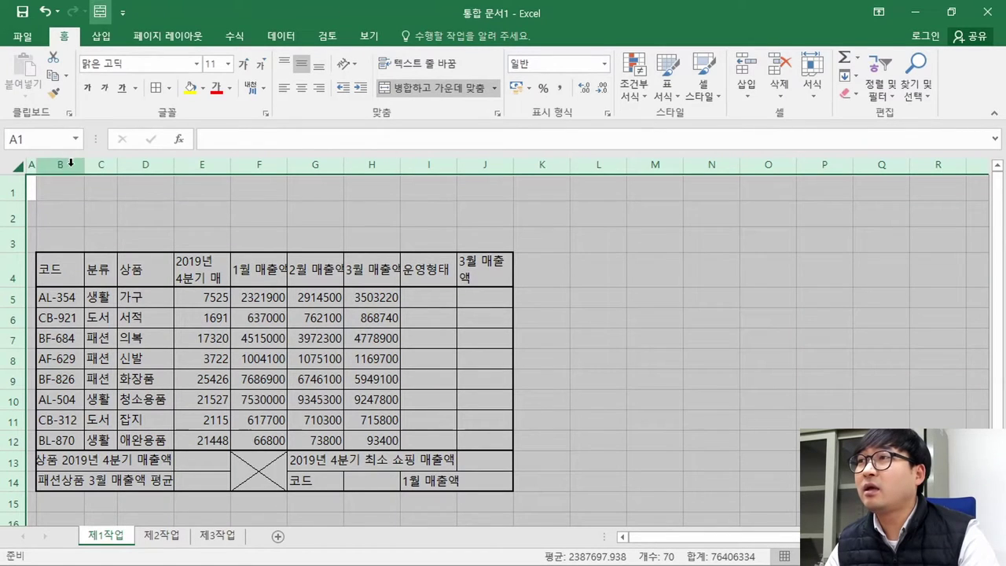
{"action": "double_click", "coordinate": [175, 167]}
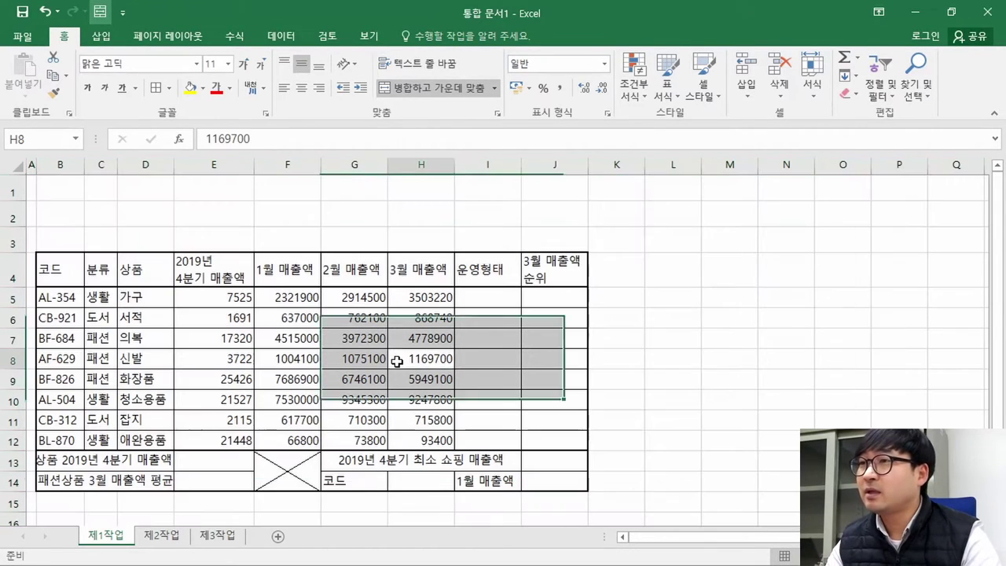
{"action": "left_click", "coordinate": [393, 359]}
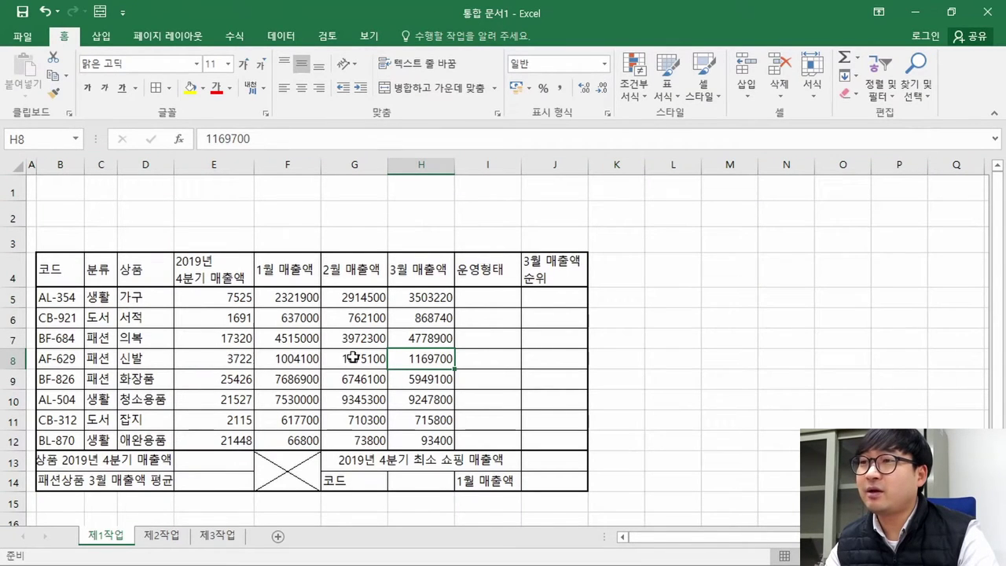
Step: Check the font condition in the PDF and set the font of the entire Excel sheet to 굴림
{"action": "key", "text": "alt+Tab"}
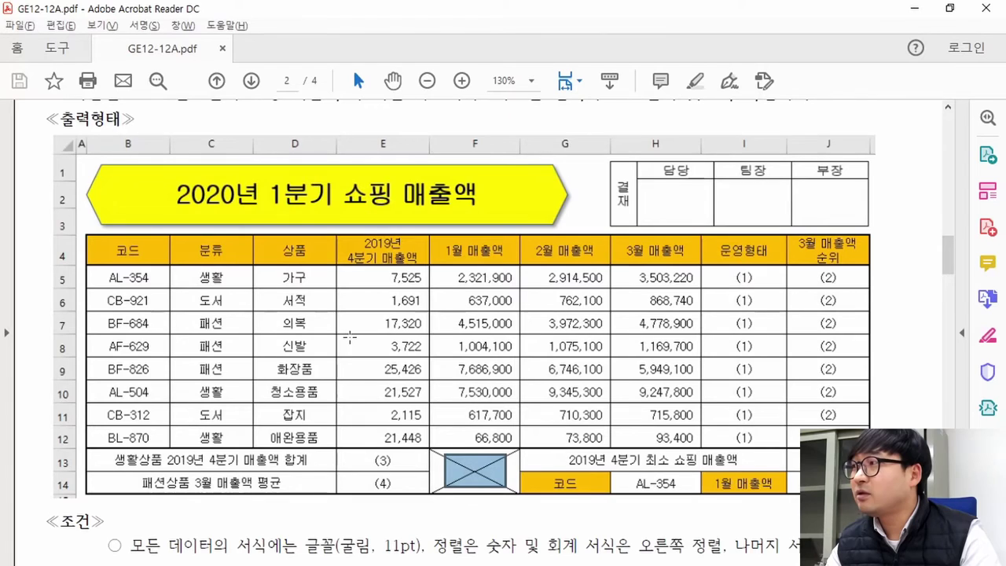
{"action": "scroll", "coordinate": [330, 313], "scroll_direction": "down", "scroll_amount": 2}
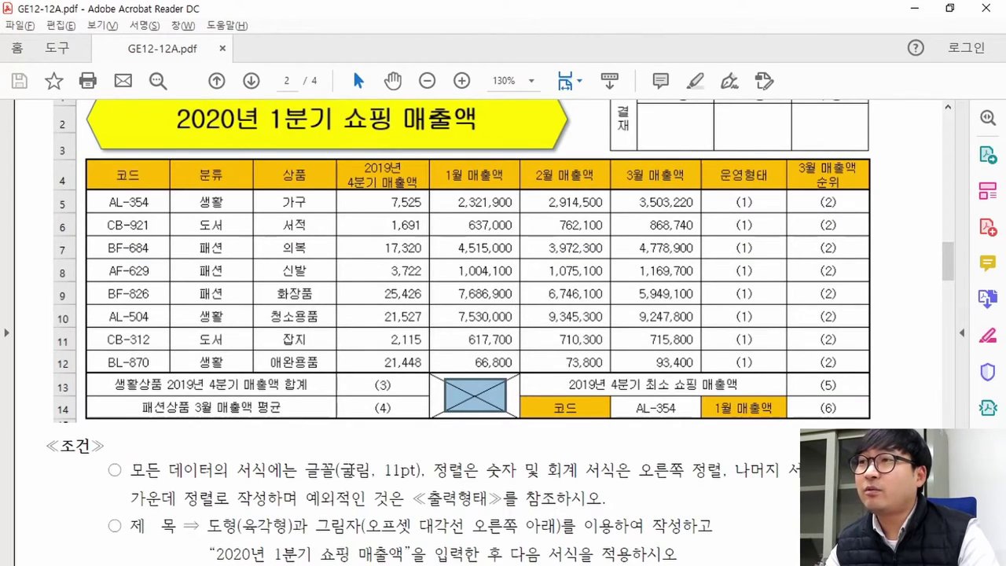
{"action": "left_click_drag", "start_coordinate": [130, 469], "coordinate": [423, 473]}
{"action": "key", "text": "alt+Tab"}
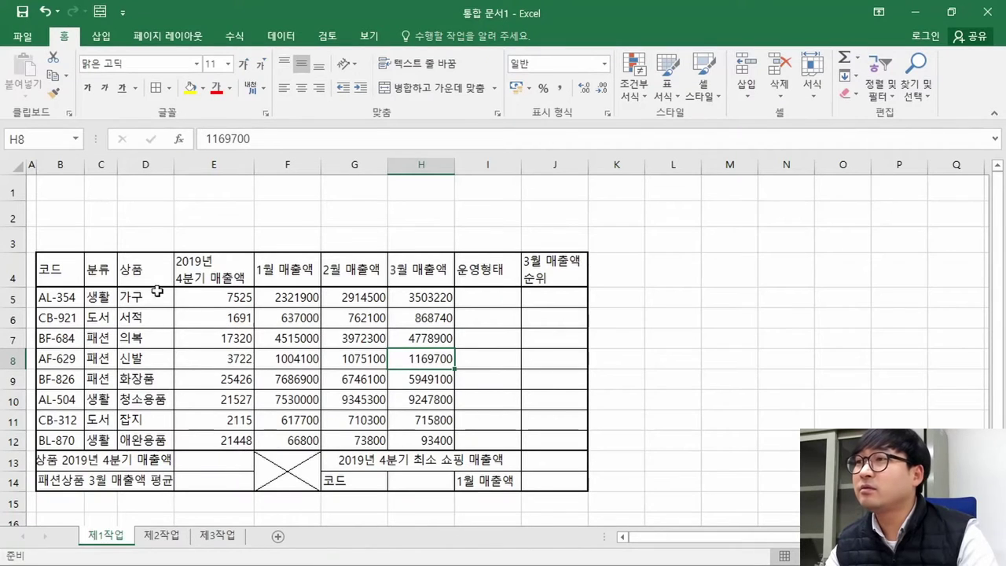
{"action": "left_click", "coordinate": [13, 166]}
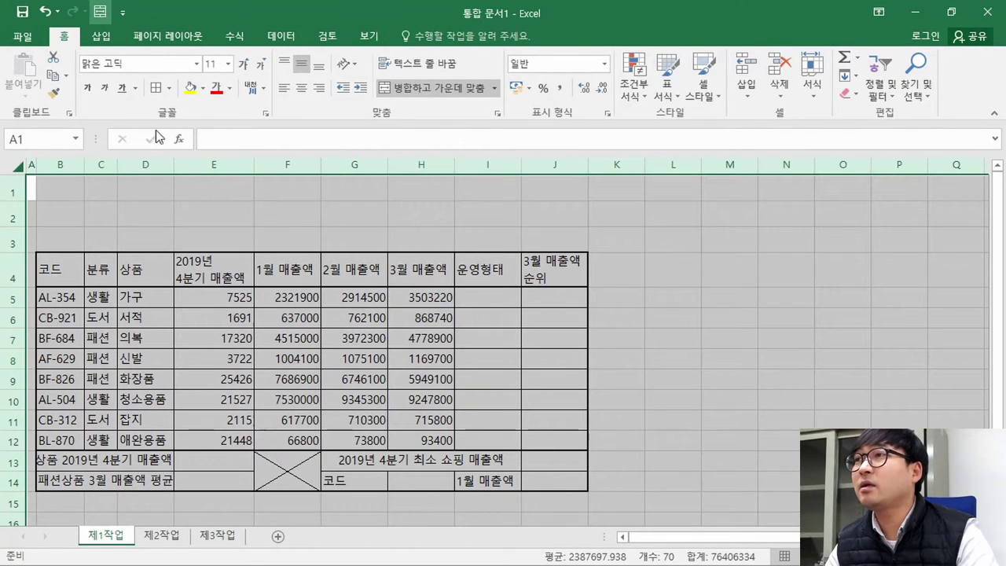
{"action": "left_click", "coordinate": [196, 64]}
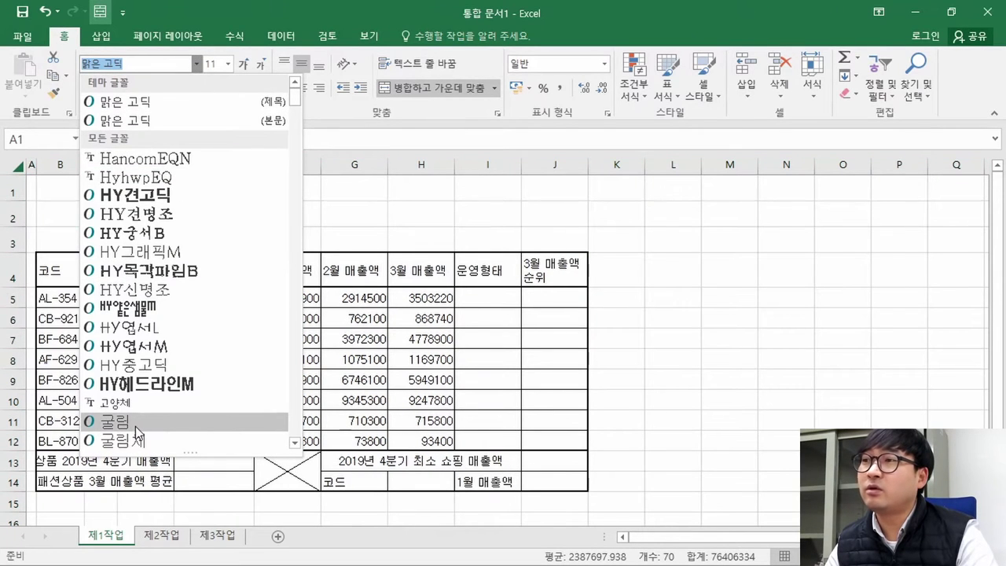
{"action": "left_click", "coordinate": [131, 60]}
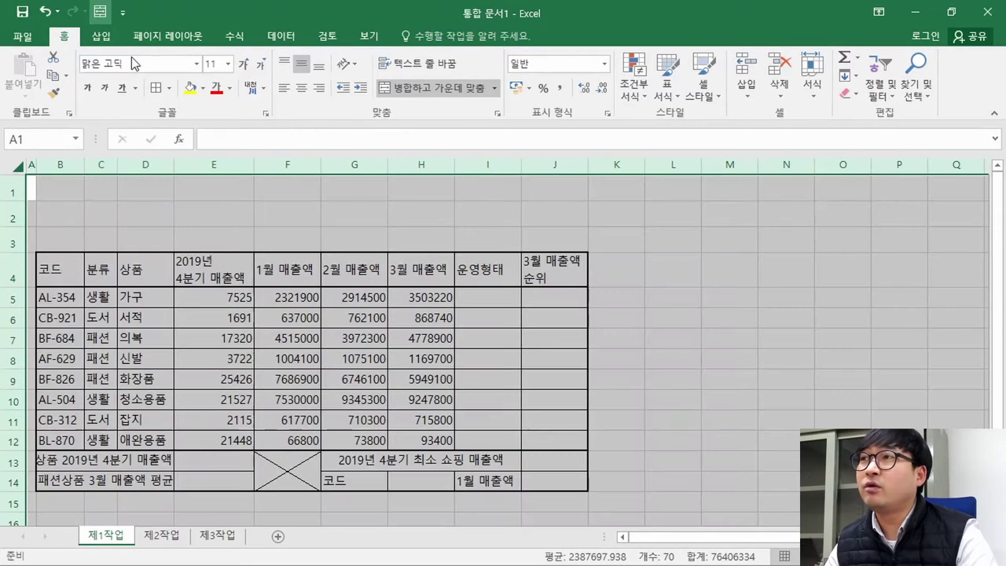
{"action": "type", "text": "굴림"}
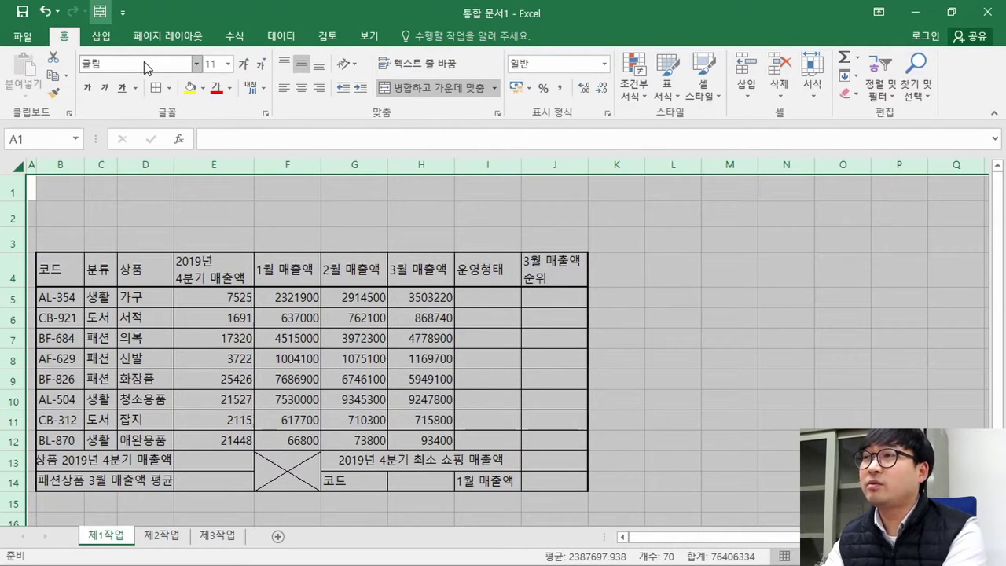
{"action": "key", "text": "Return"}
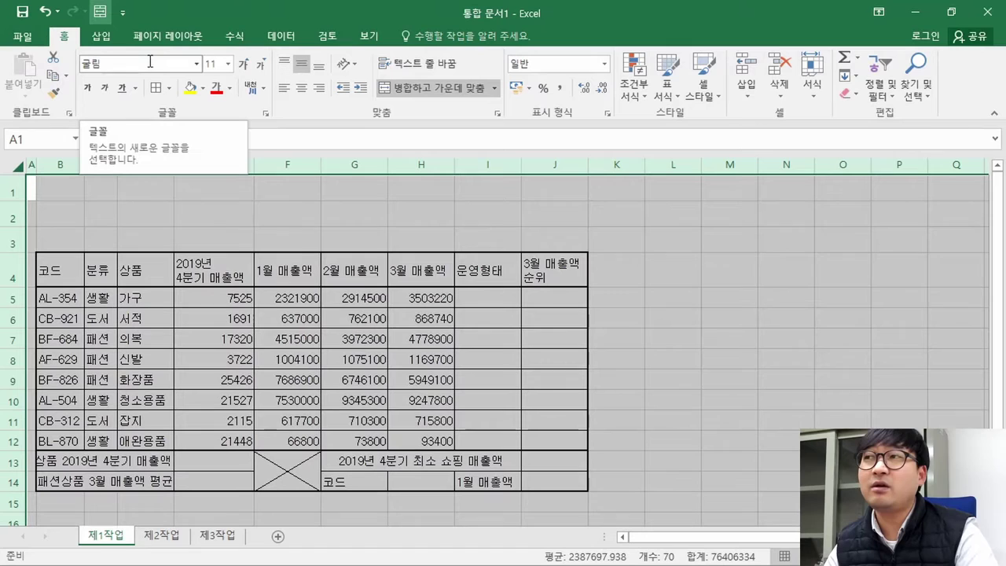
{"action": "left_click", "coordinate": [178, 312]}
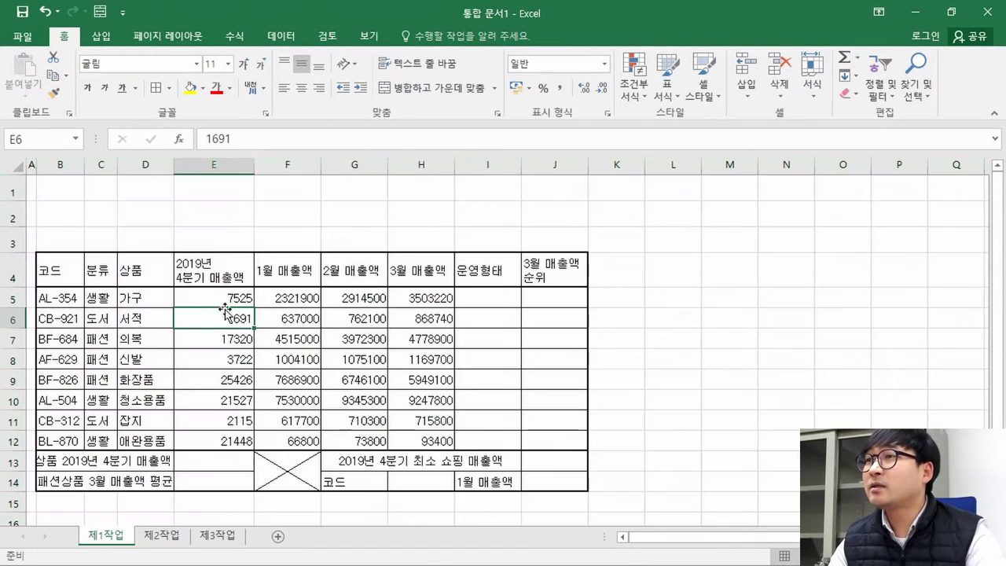
Step: Check the font size and alignment conditions in the PDF and center all cells of the Excel sheet horizontally
{"action": "key", "text": "alt+Tab"}
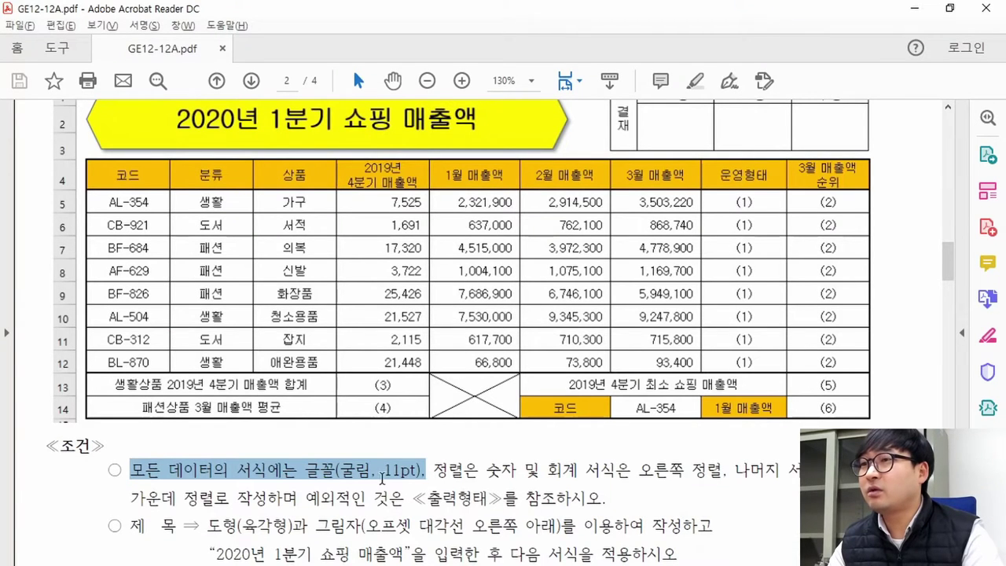
{"action": "key", "text": "alt+Tab"}
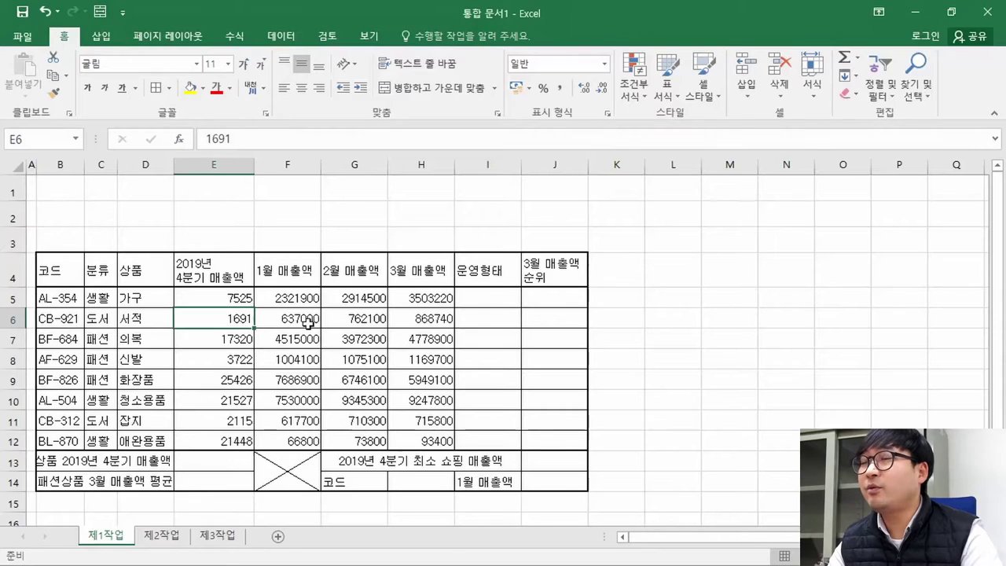
{"action": "left_click", "coordinate": [21, 165]}
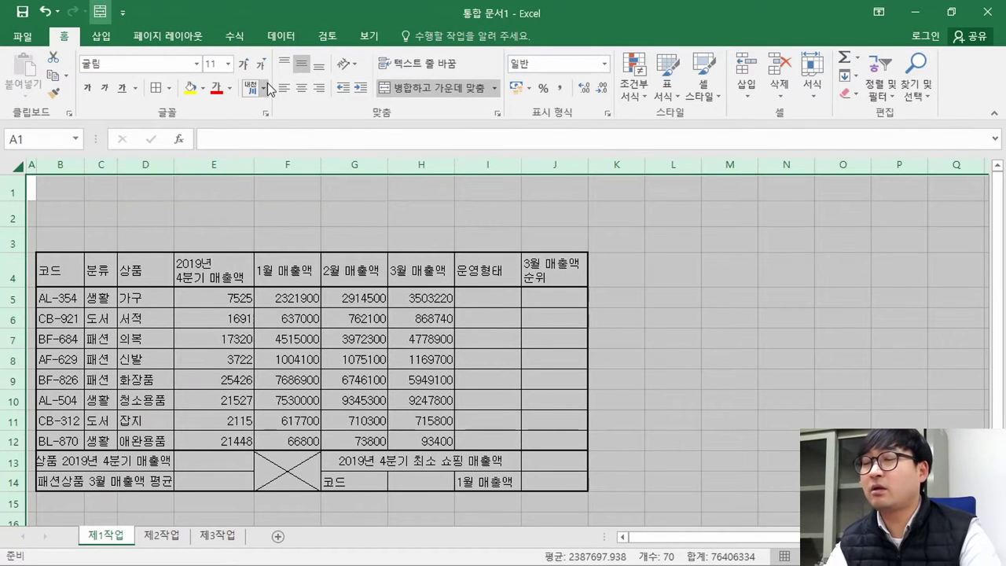
{"action": "key", "text": "alt+Tab"}
{"action": "mouse_move", "coordinate": [434, 469]}
{"action": "left_mouse_down"}
{"action": "mouse_move", "coordinate": [721, 470]}
{"action": "mouse_move", "coordinate": [306, 485]}
{"action": "mouse_move", "coordinate": [229, 500]}
{"action": "mouse_move", "coordinate": [256, 503]}
{"action": "left_mouse_up"}
{"action": "key", "text": "alt+Tab"}
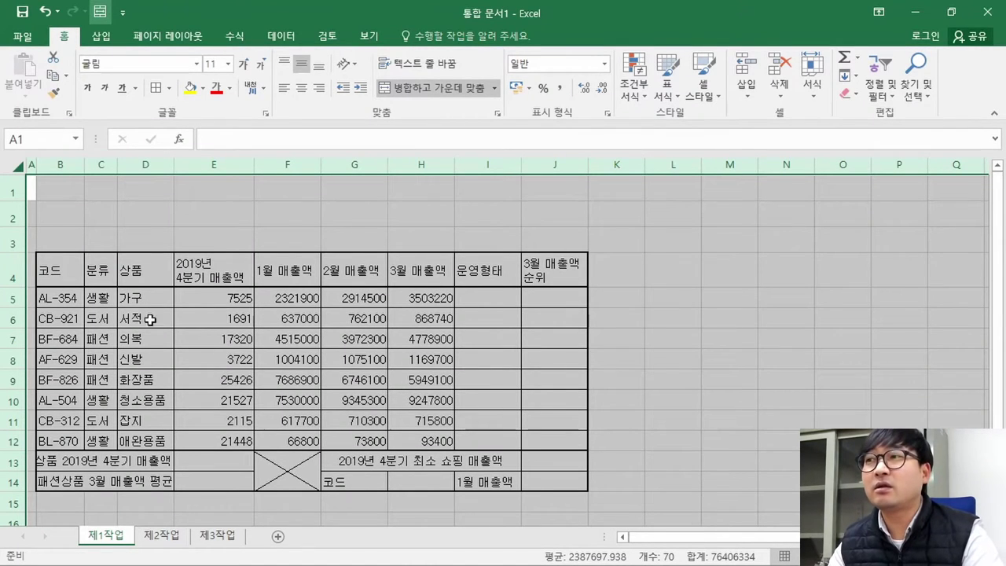
{"action": "left_click", "coordinate": [298, 88]}
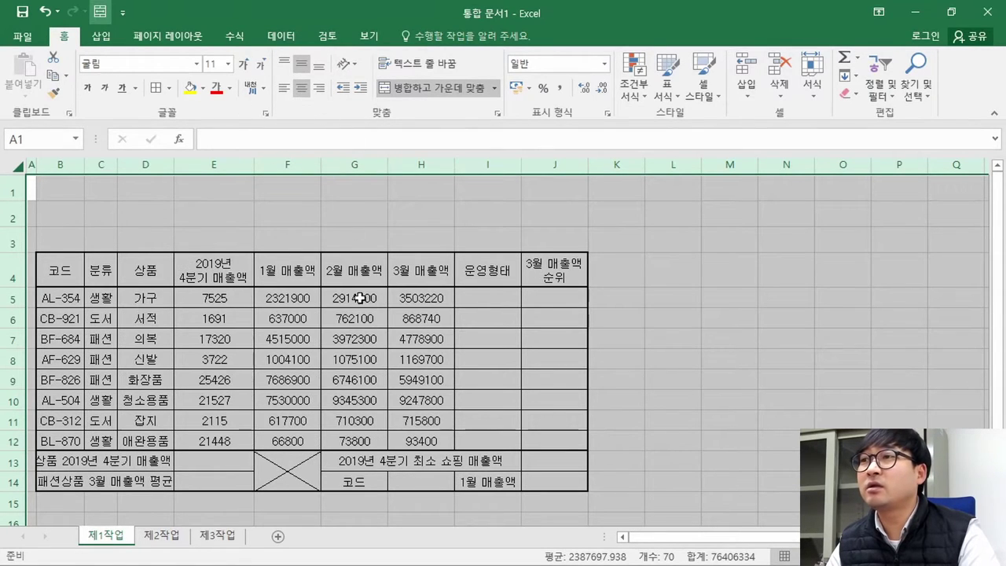
{"action": "left_click", "coordinate": [414, 360]}
Step: Examine in the PDF table how the codes, the sales figures in E5:H12 and the function cells in I5:J12 are aligned
{"action": "key", "text": "alt+Tab"}
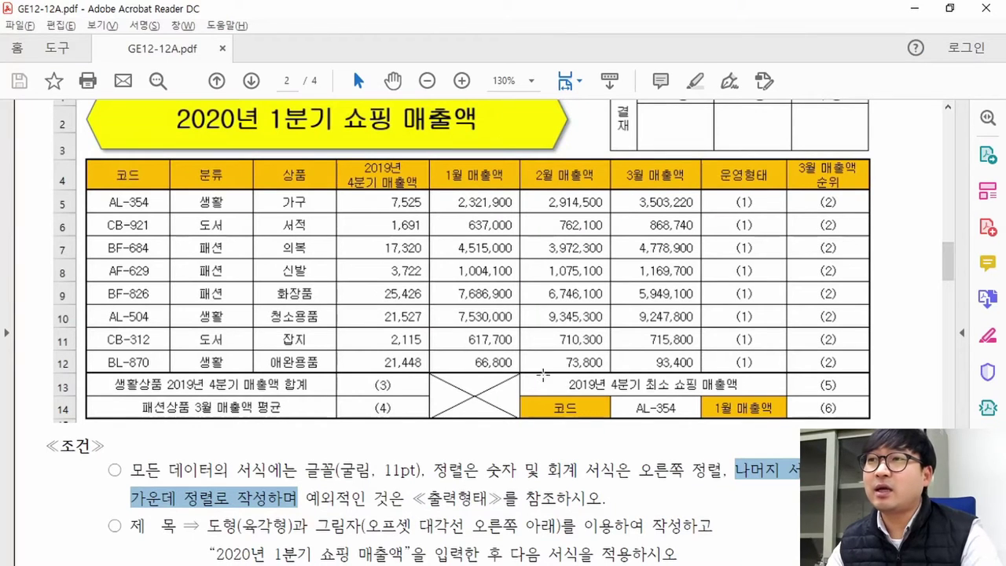
{"action": "left_click_drag", "start_coordinate": [93, 171], "coordinate": [801, 423]}
{"action": "left_click", "coordinate": [366, 339]}
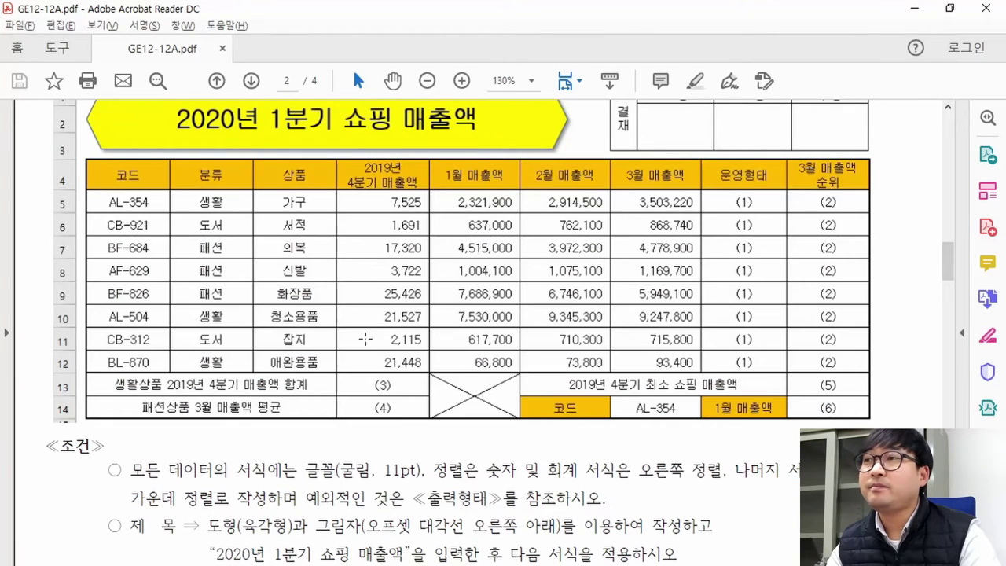
{"action": "left_click_drag", "start_coordinate": [106, 245], "coordinate": [156, 292]}
{"action": "left_click", "coordinate": [116, 259]}
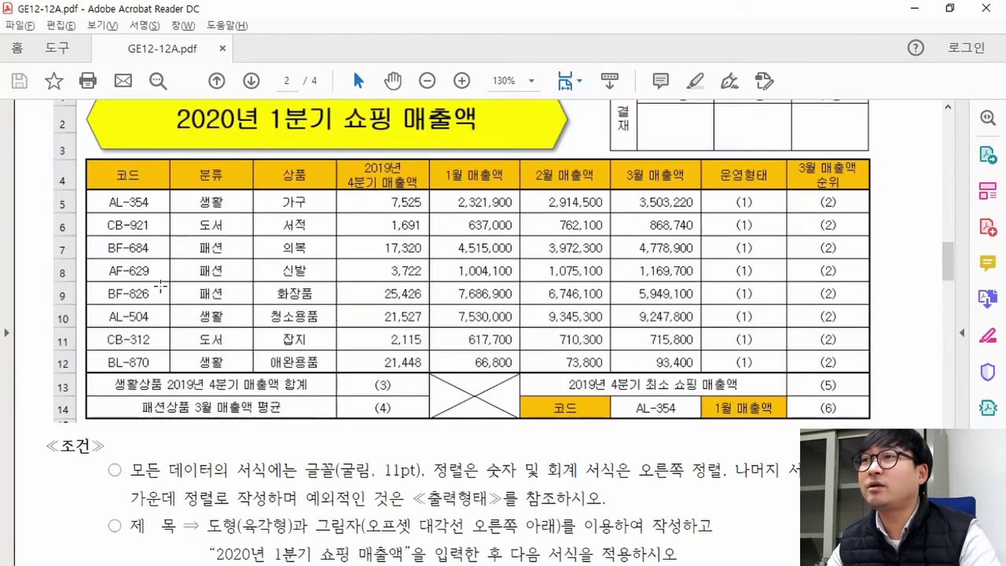
{"action": "left_click_drag", "start_coordinate": [366, 194], "coordinate": [697, 366]}
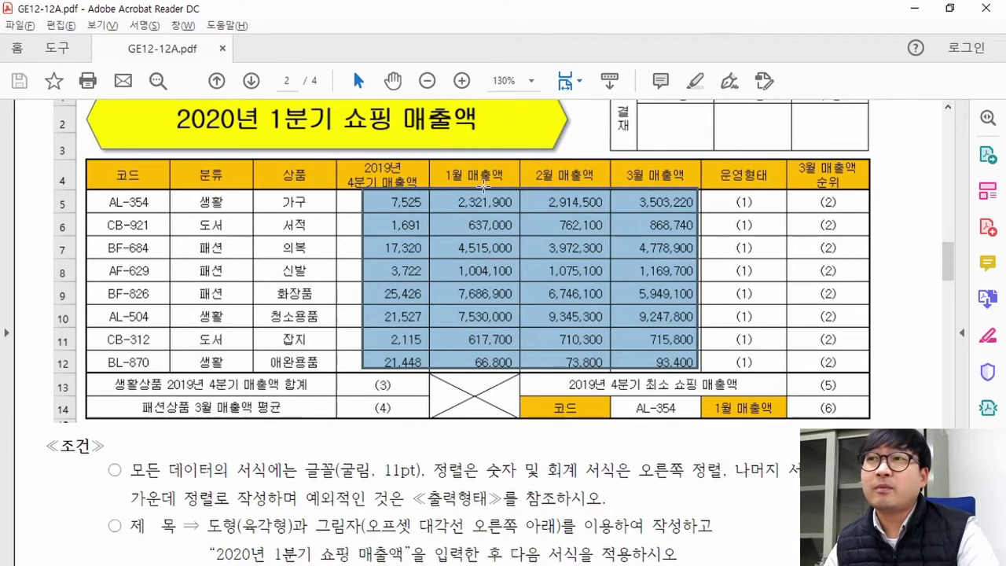
{"action": "left_click_drag", "start_coordinate": [385, 197], "coordinate": [673, 357]}
{"action": "left_click_drag", "start_coordinate": [715, 193], "coordinate": [839, 333]}
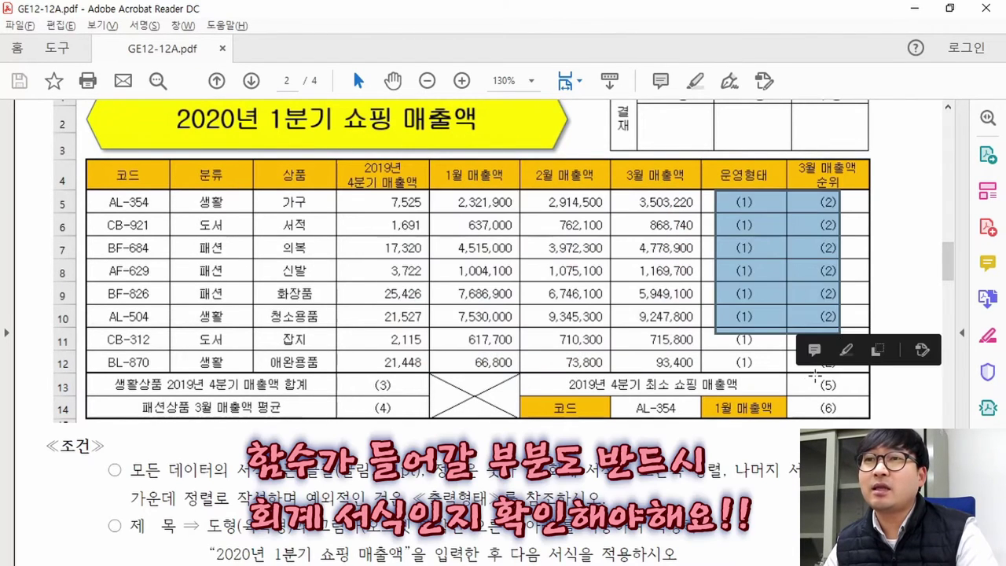
Step: Examine in the PDF table how the sales figures in E5:H12 and the function cells in E13:E14 and I5:J12 are aligned
{"action": "left_click_drag", "start_coordinate": [369, 378], "coordinate": [405, 416]}
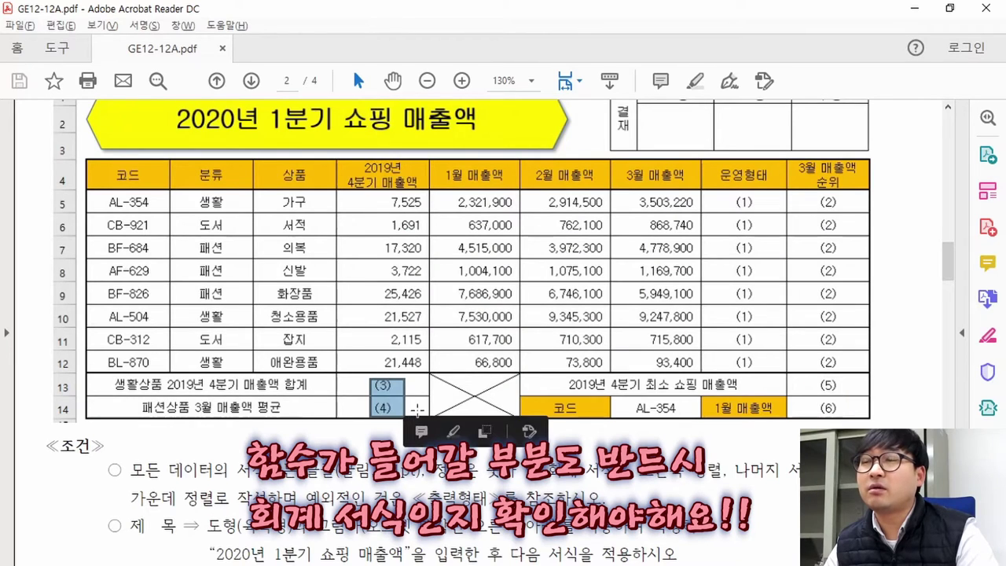
{"action": "left_click", "coordinate": [358, 199]}
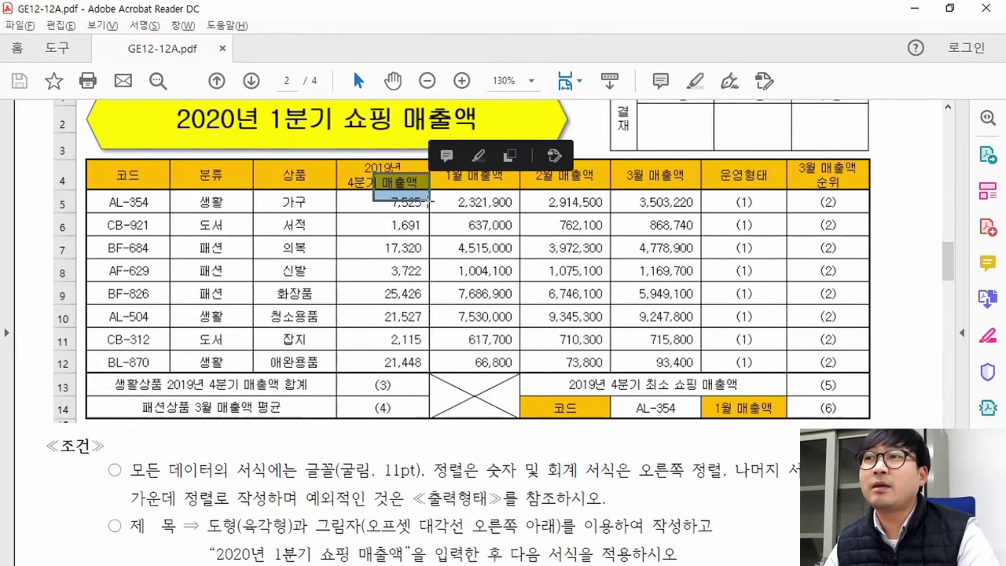
{"action": "left_click_drag", "start_coordinate": [353, 199], "coordinate": [675, 368]}
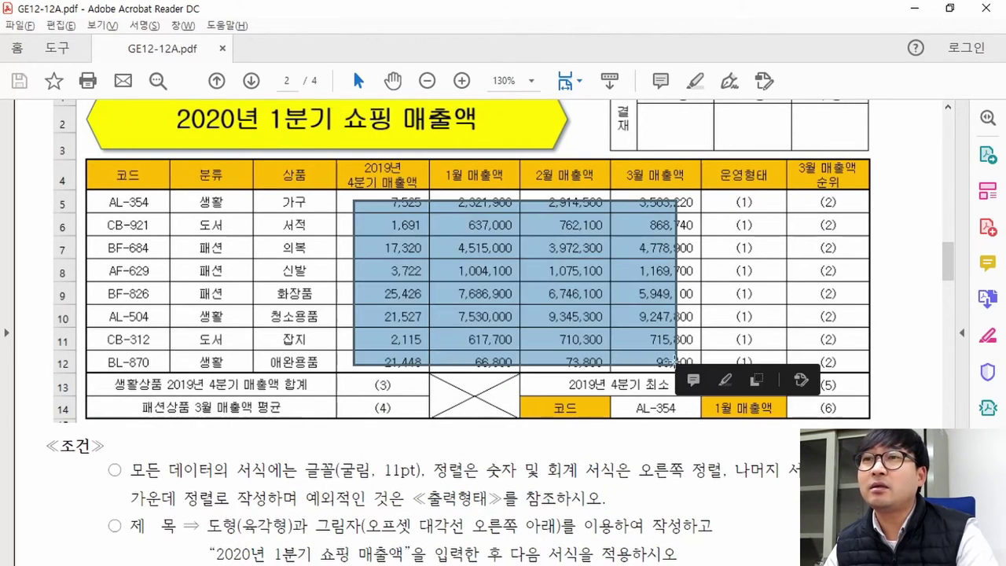
{"action": "left_click_drag", "start_coordinate": [747, 186], "coordinate": [715, 300]}
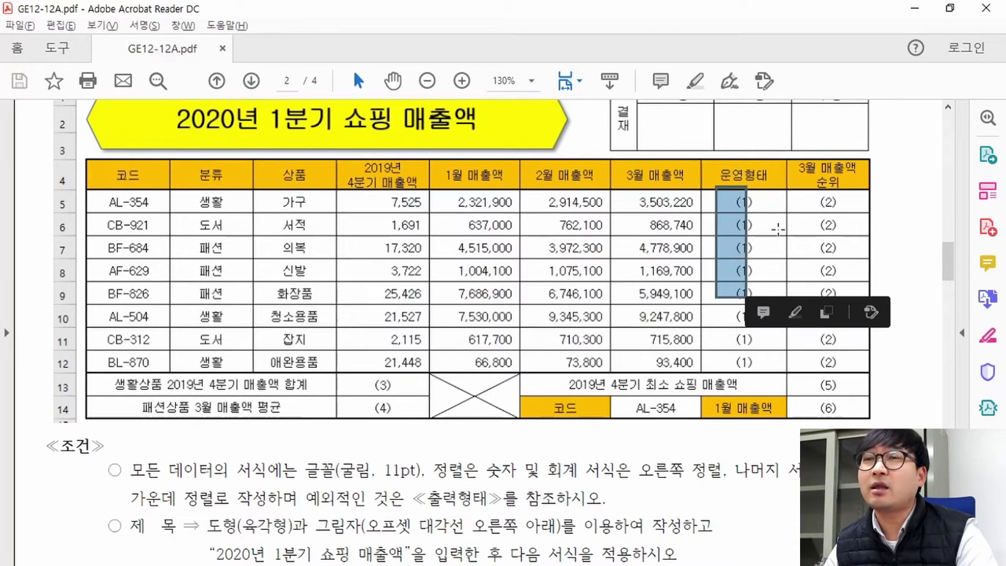
{"action": "left_click_drag", "start_coordinate": [806, 160], "coordinate": [852, 193]}
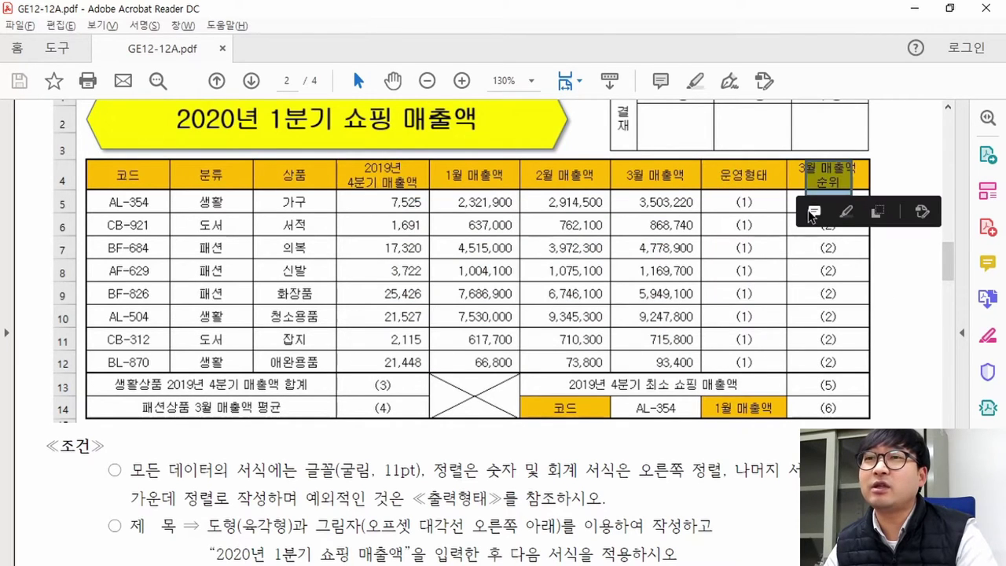
{"action": "left_click", "coordinate": [826, 275]}
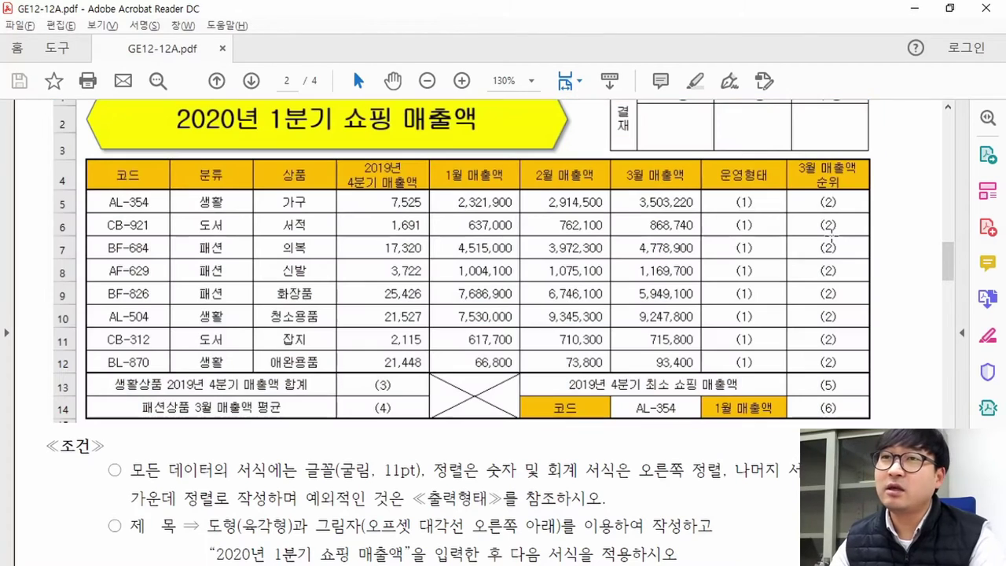
{"action": "left_click_drag", "start_coordinate": [816, 193], "coordinate": [852, 363]}
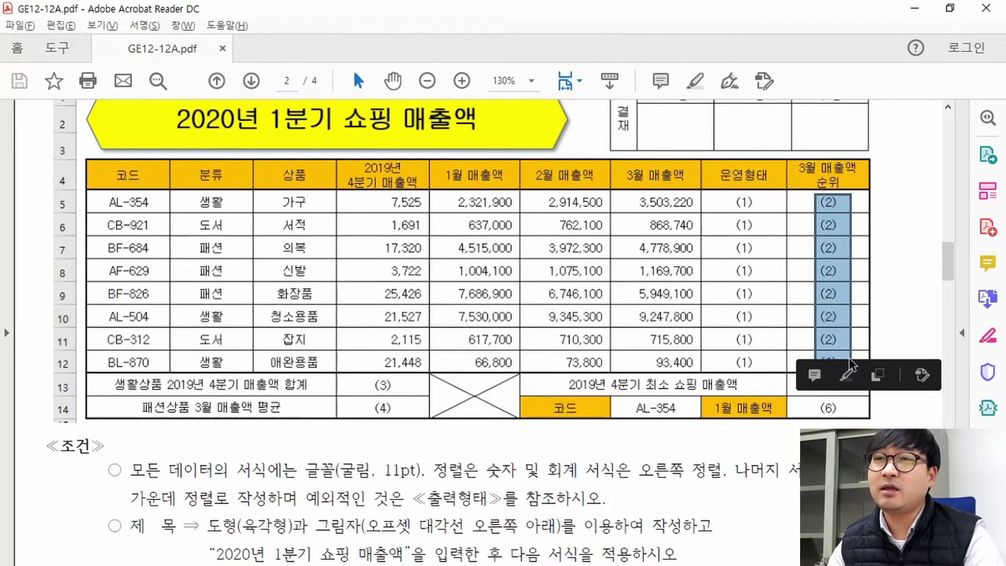
{"action": "left_click", "coordinate": [817, 237]}
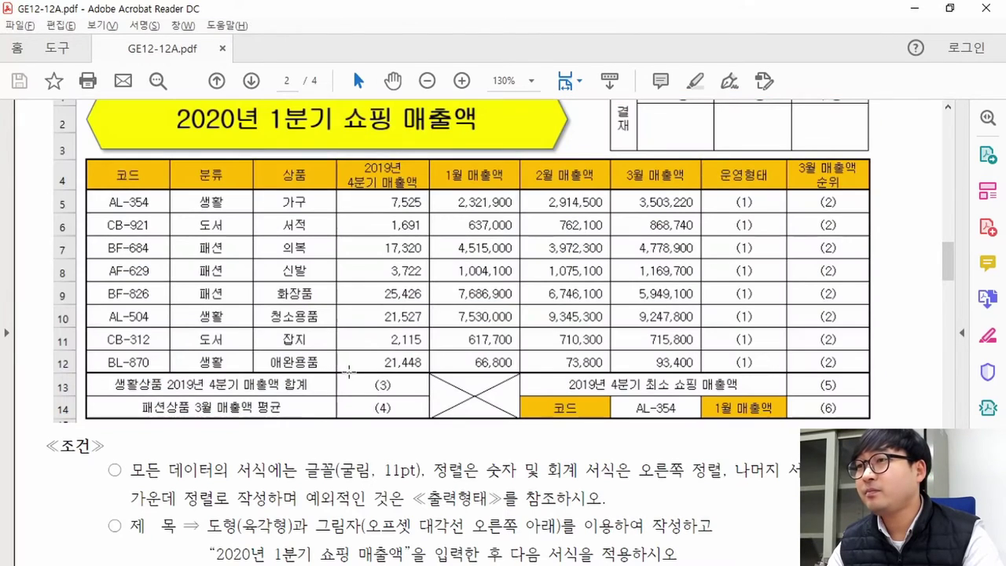
Step: Check in the PDF which kind of values the summary function cells E13, E14, J13 and J14 will hold
{"action": "left_click_drag", "start_coordinate": [346, 370], "coordinate": [400, 388]}
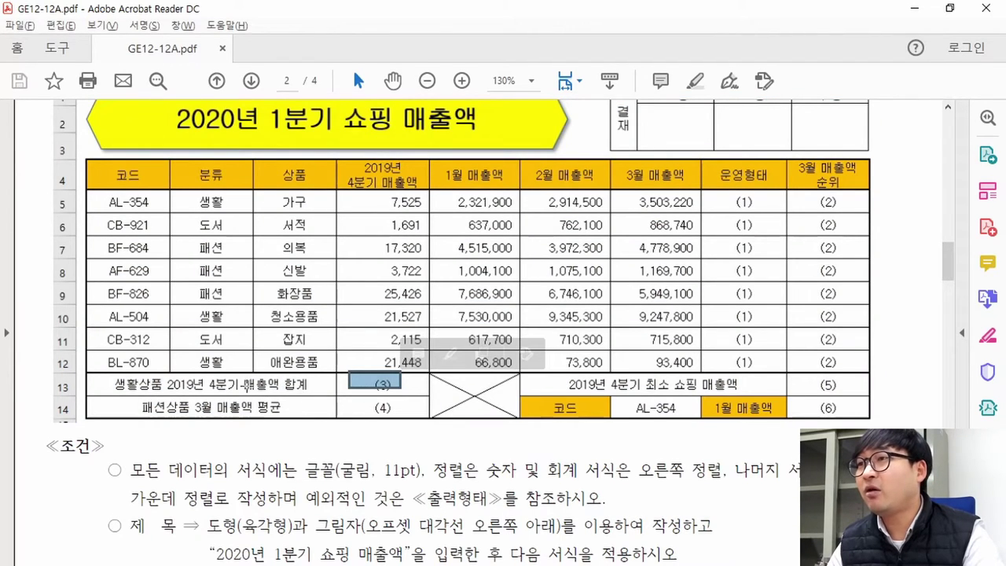
{"action": "left_click_drag", "start_coordinate": [243, 374], "coordinate": [286, 405]}
{"action": "left_click_drag", "start_coordinate": [352, 396], "coordinate": [429, 376]}
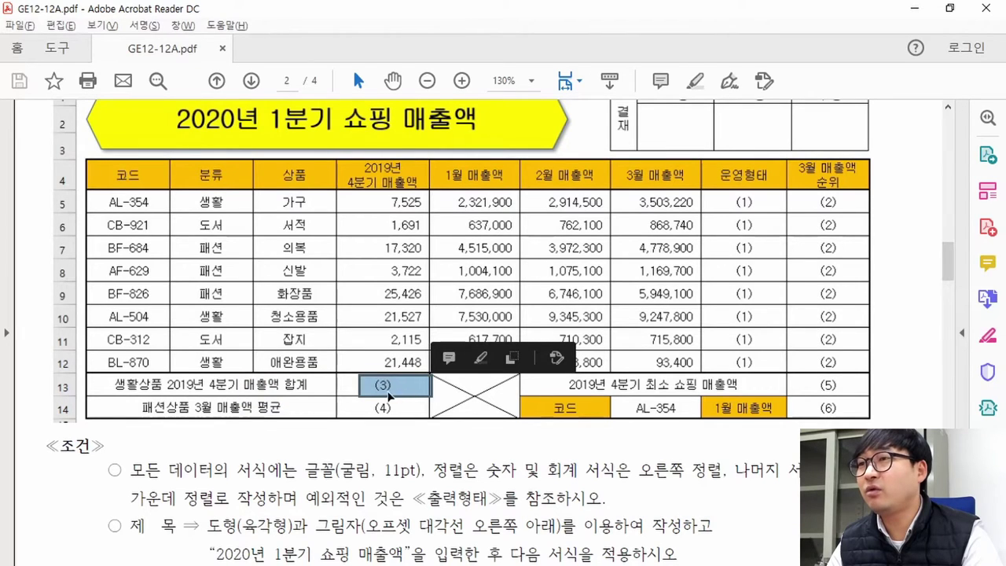
{"action": "left_click_drag", "start_coordinate": [222, 406], "coordinate": [283, 418]}
{"action": "left_click_drag", "start_coordinate": [354, 415], "coordinate": [418, 398]}
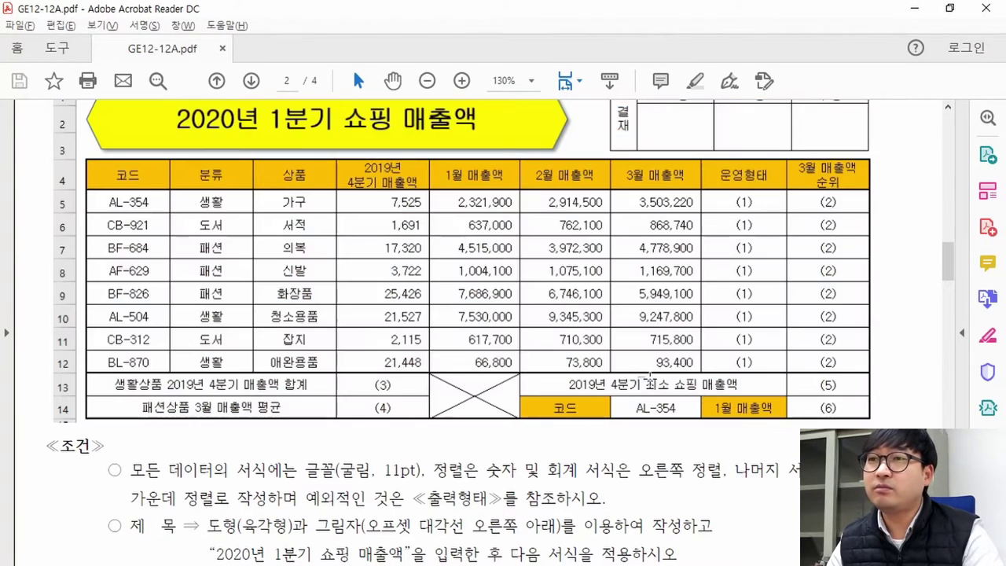
{"action": "left_click_drag", "start_coordinate": [639, 384], "coordinate": [851, 382]}
{"action": "left_click_drag", "start_coordinate": [793, 400], "coordinate": [840, 416]}
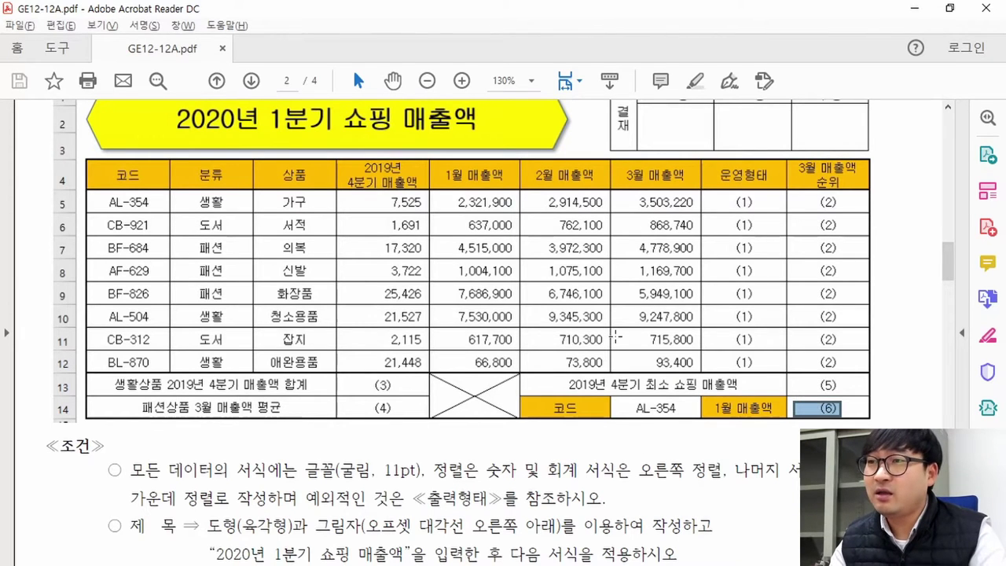
Step: Switch to Excel and right-align the sales figures in E5:H12
{"action": "key", "text": "alt+Tab"}
{"action": "left_click", "coordinate": [325, 340]}
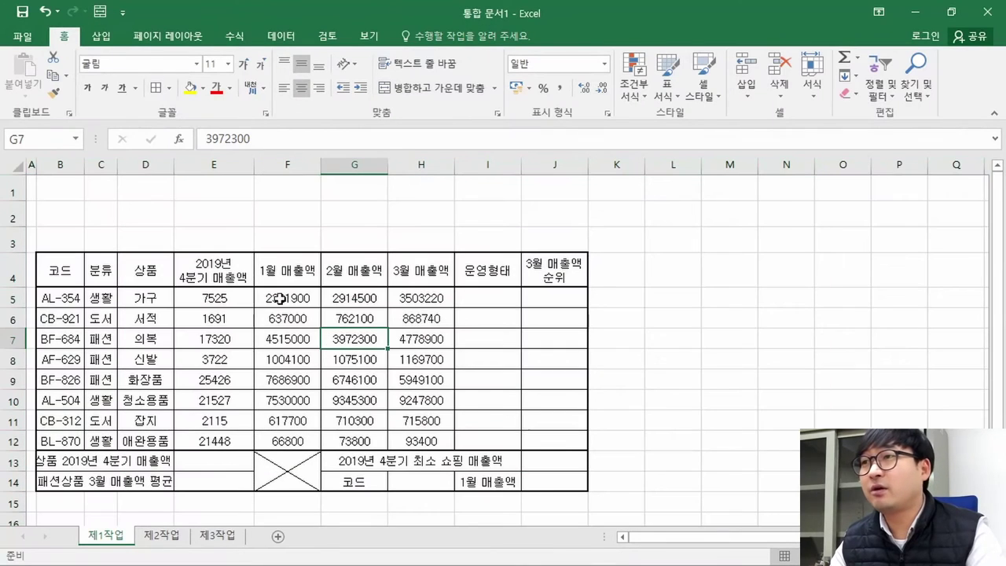
{"action": "left_click_drag", "start_coordinate": [205, 293], "coordinate": [408, 440]}
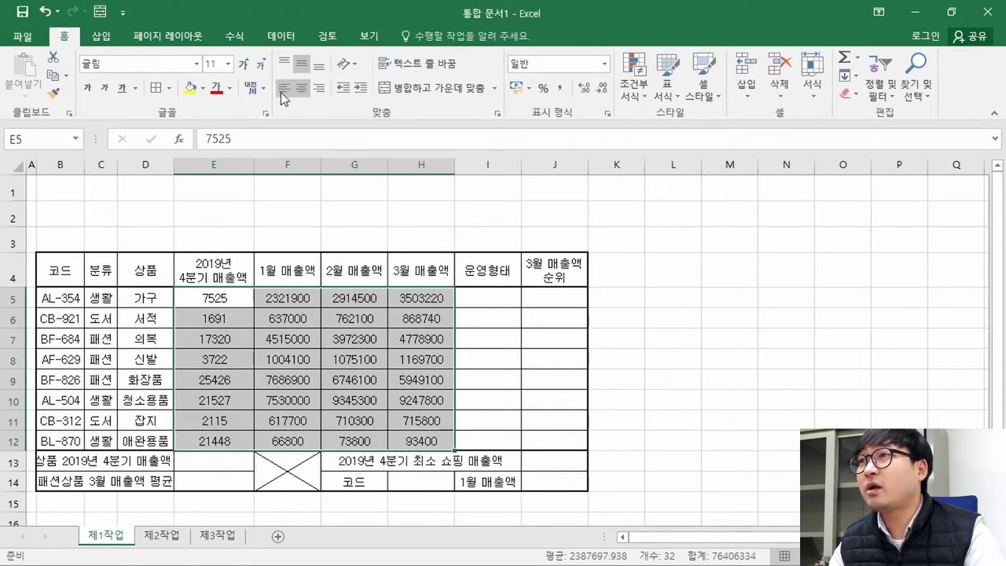
{"action": "left_click", "coordinate": [318, 87]}
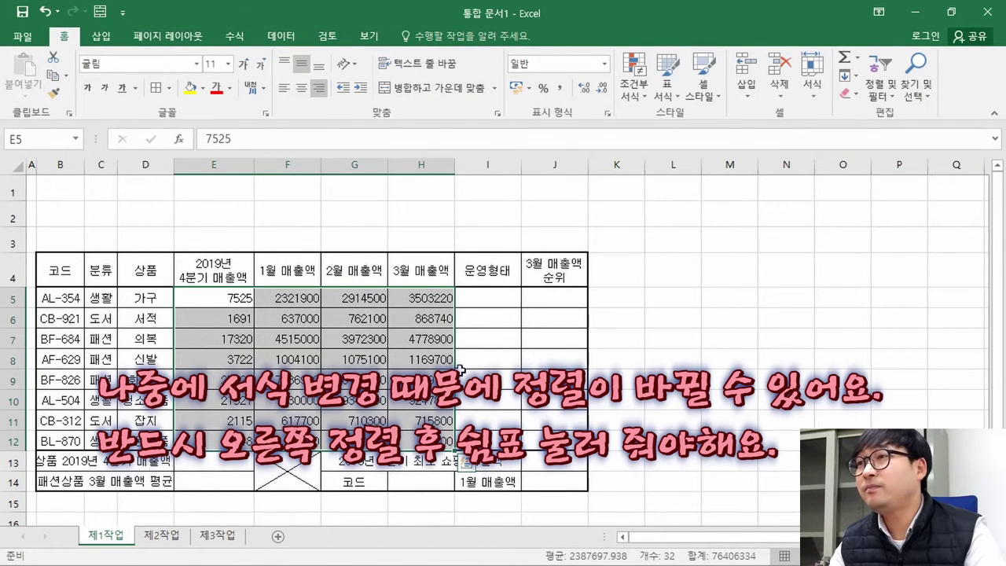
Step: Compare the thousands separators and right-edge spacing of the sales figures in the PDF table with those in Excel's E5:H12
{"action": "key", "text": "alt+Tab"}
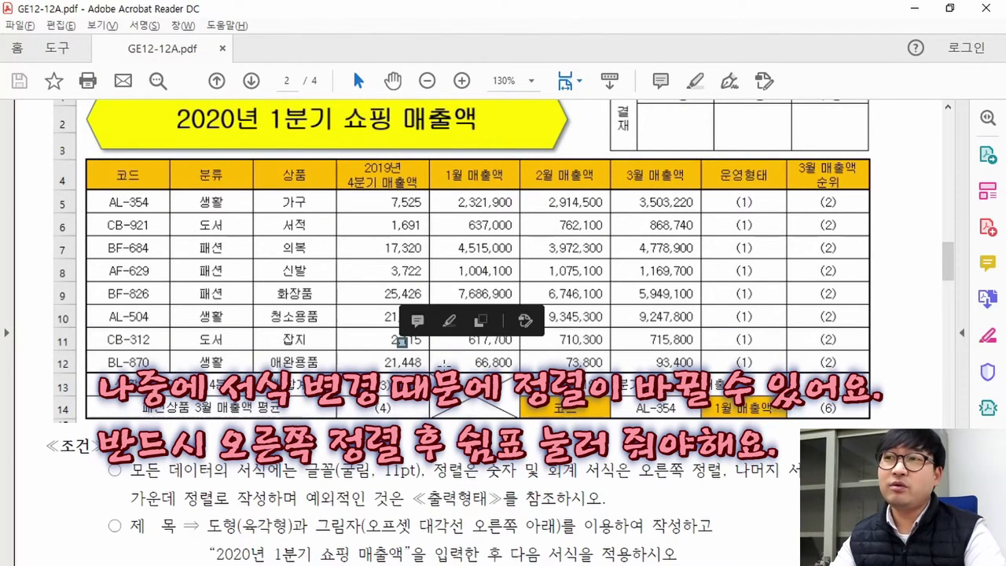
{"action": "key", "text": "alt+Tab"}
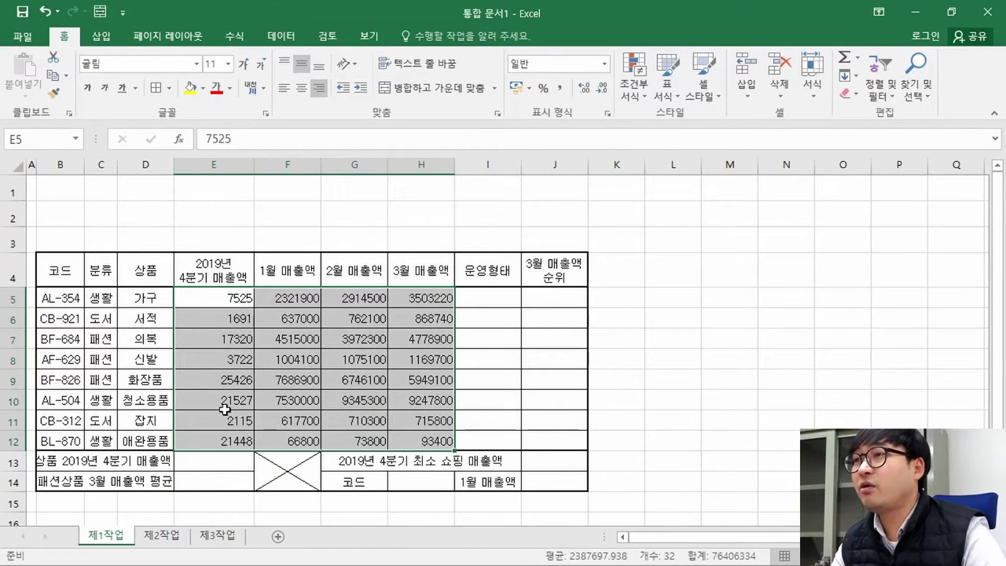
{"action": "key", "text": "ctrl+q"}
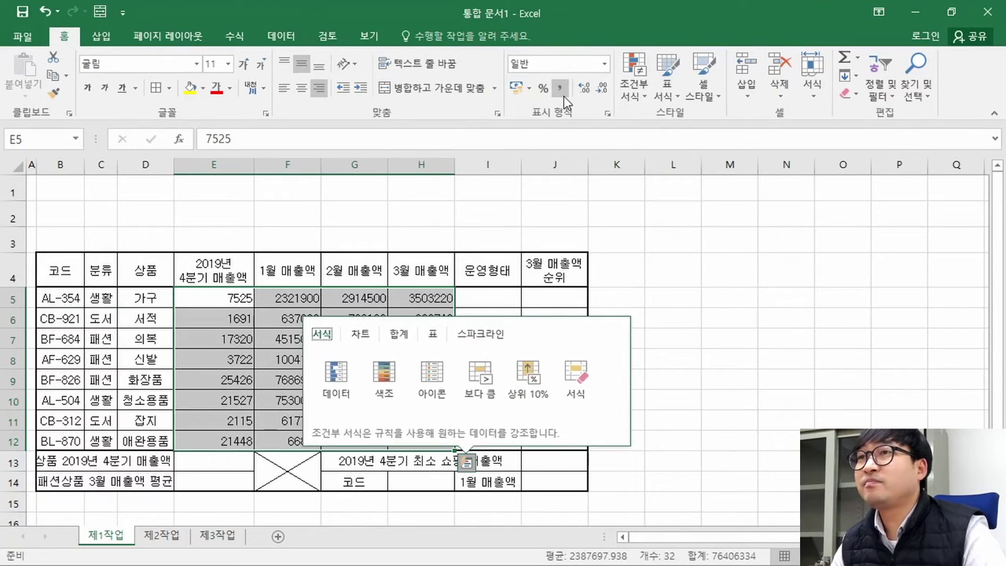
{"action": "left_click", "coordinate": [287, 318]}
{"action": "left_click", "coordinate": [232, 297]}
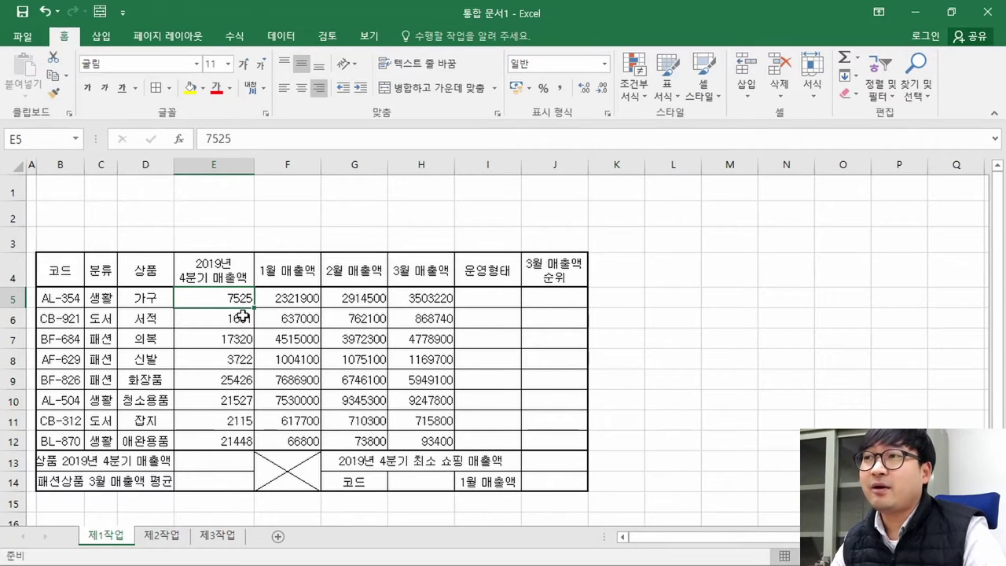
{"action": "key", "text": "alt+Tab"}
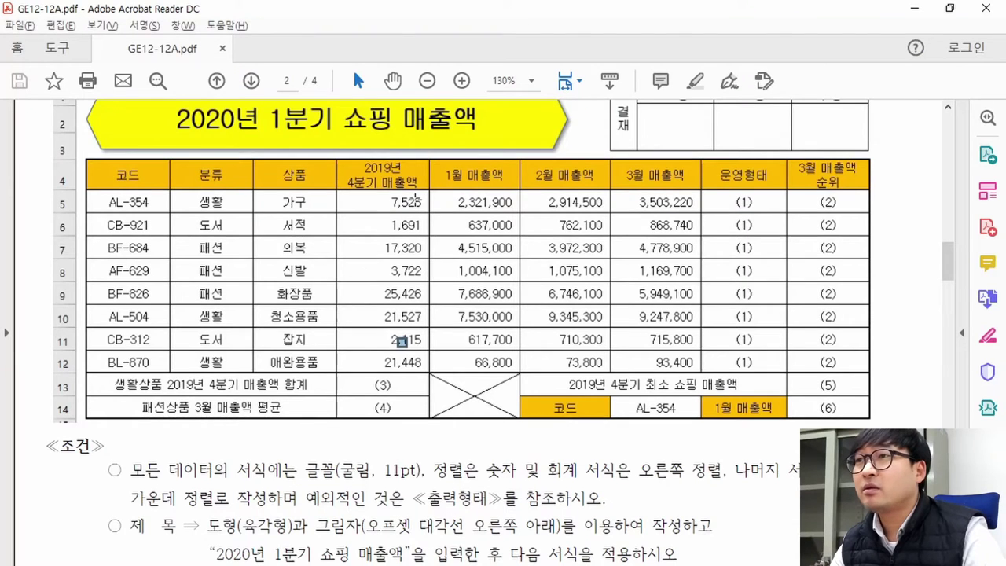
{"action": "left_click_drag", "start_coordinate": [419, 253], "coordinate": [431, 377]}
{"action": "left_click", "coordinate": [425, 213]}
{"action": "left_click_drag", "start_coordinate": [426, 213], "coordinate": [450, 233]}
{"action": "left_click", "coordinate": [434, 228]}
{"action": "left_click", "coordinate": [510, 231]}
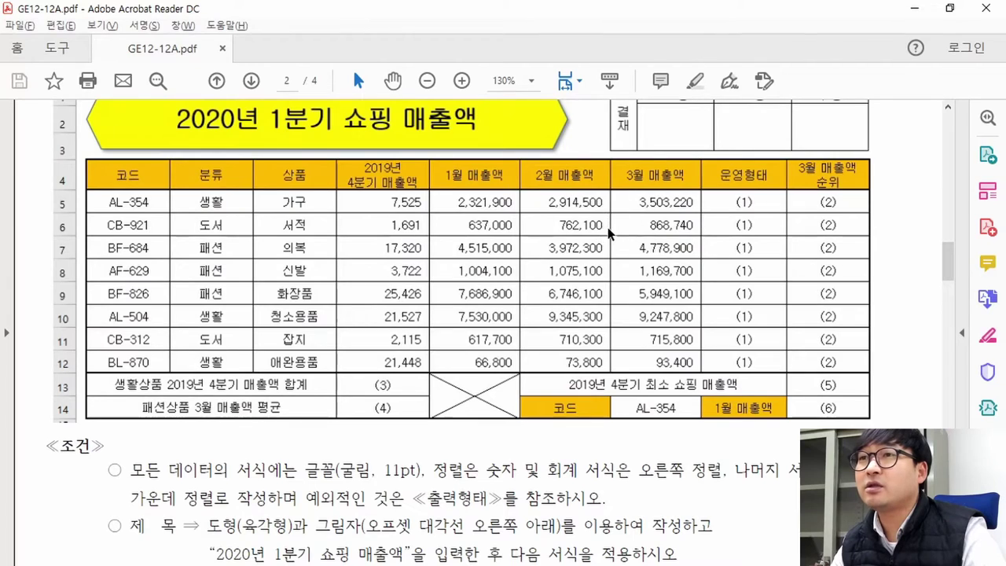
Step: Switch back to Excel and apply the comma style (쉼표 스타일) to the sales figures in E5:H12
{"action": "key", "text": "alt+Tab"}
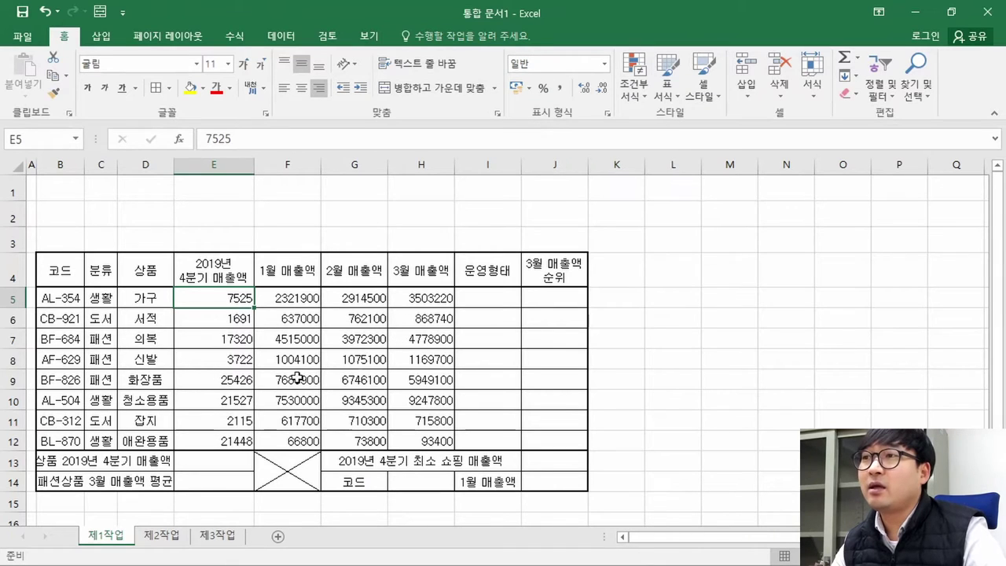
{"action": "left_click_drag", "start_coordinate": [212, 299], "coordinate": [431, 442]}
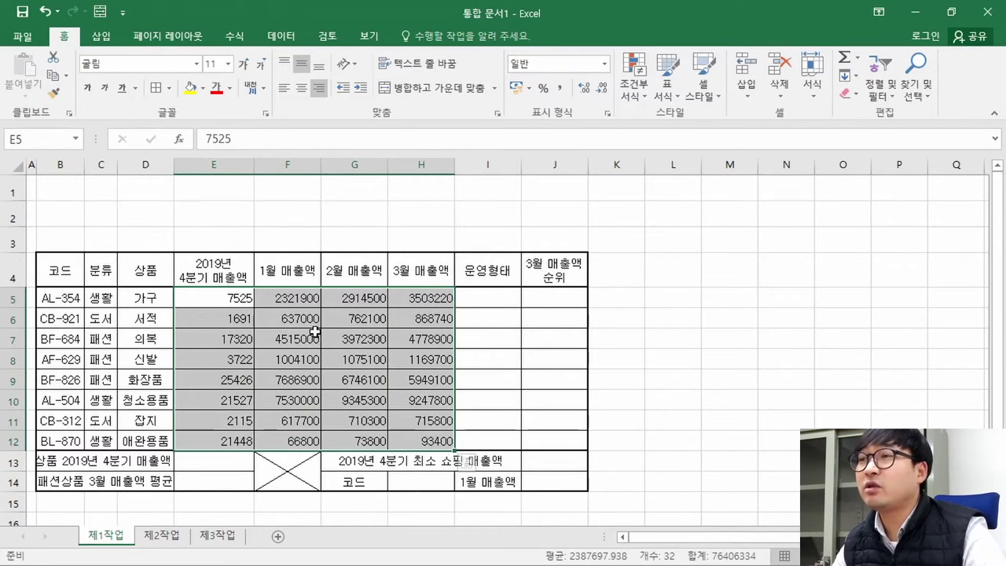
{"action": "left_click", "coordinate": [564, 94]}
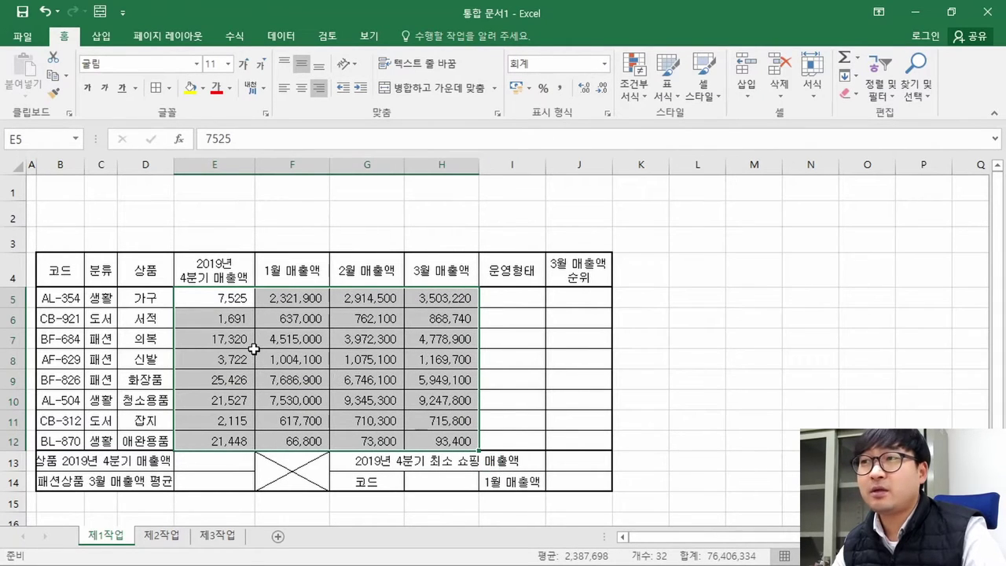
{"action": "key", "text": "ctrl+q"}
{"action": "left_click", "coordinate": [257, 317]}
{"action": "left_click_drag", "start_coordinate": [234, 303], "coordinate": [449, 433]}
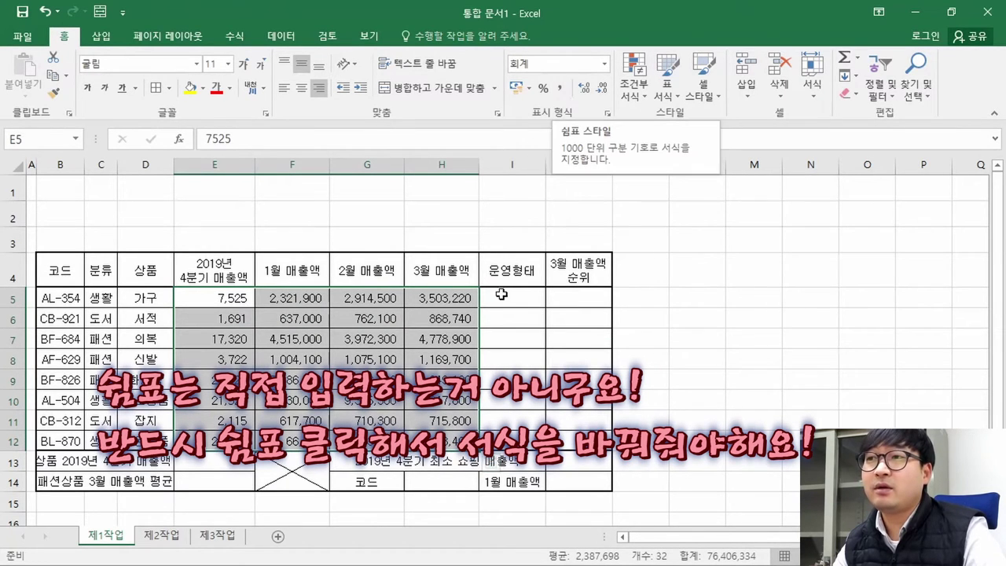
Step: Check the summary function cells in the PDF, then right-align E13:E14 and J13:J14 in Excel with the comma style
{"action": "left_click_drag", "start_coordinate": [228, 457], "coordinate": [233, 481]}
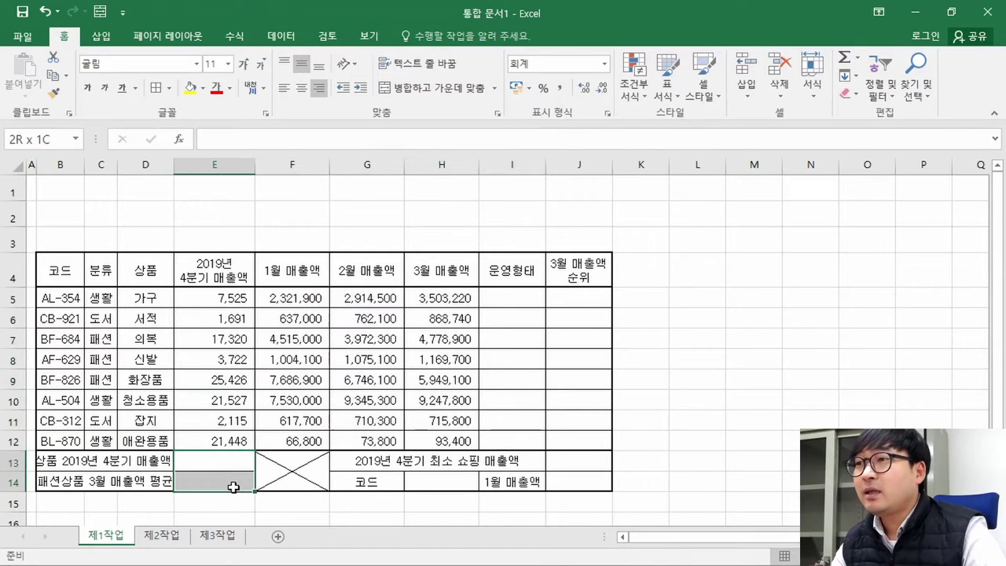
{"action": "key", "text": "alt+Tab"}
{"action": "left_click_drag", "start_coordinate": [369, 378], "coordinate": [404, 419]}
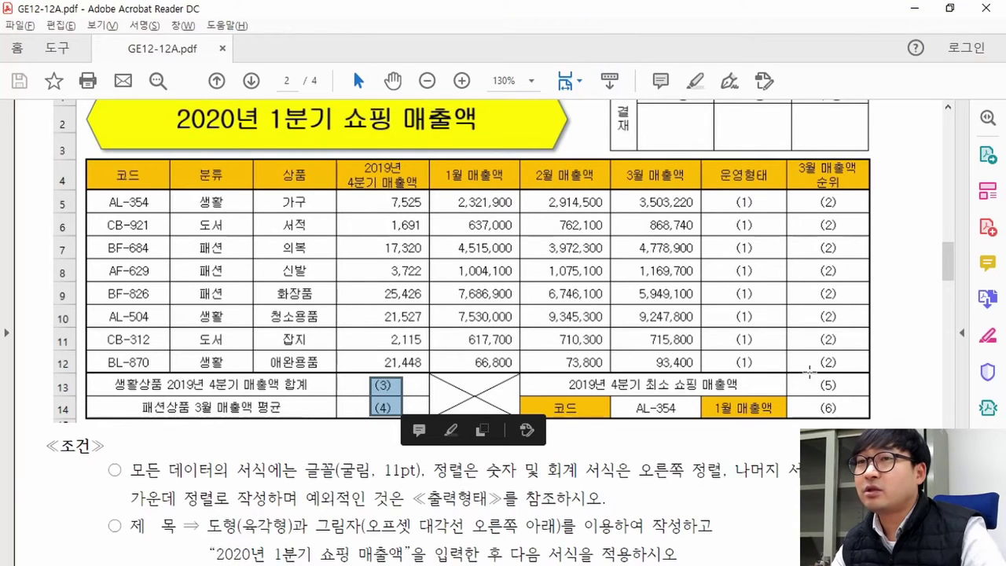
{"action": "key", "text": "alt+Tab"}
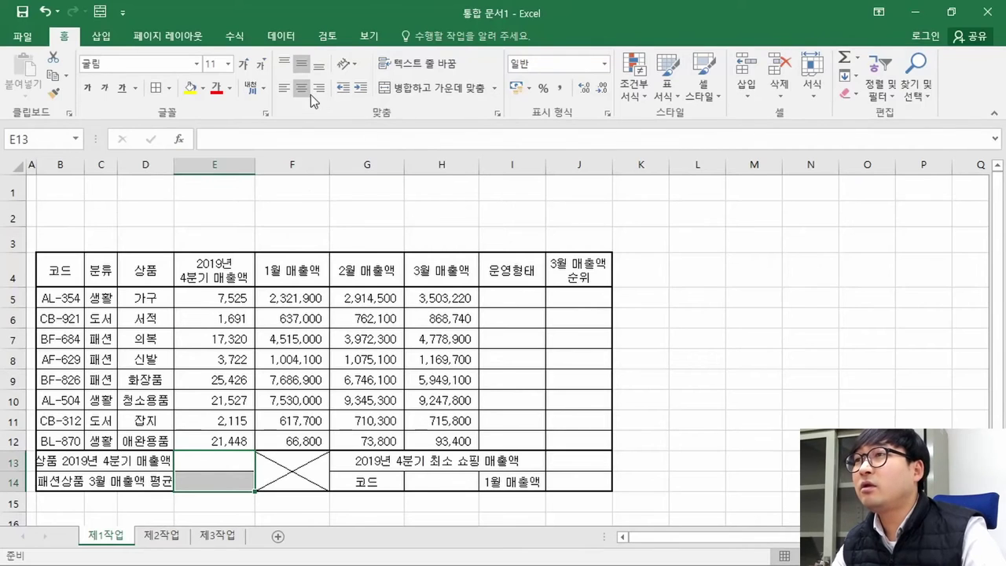
{"action": "left_click", "coordinate": [559, 87]}
{"action": "left_click_drag", "start_coordinate": [580, 461], "coordinate": [580, 481]}
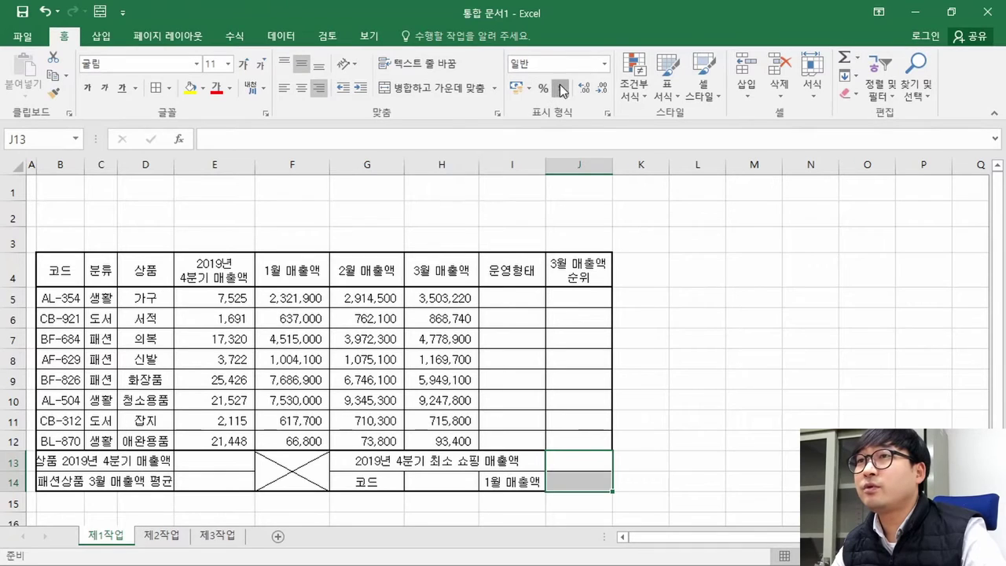
{"action": "left_click", "coordinate": [275, 362]}
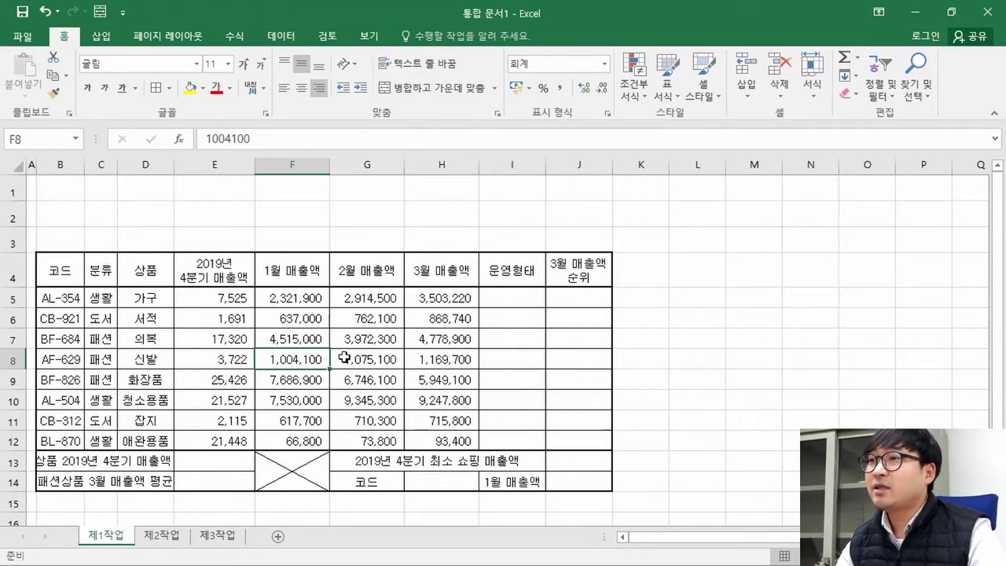
Step: Read the PDF's alignment condition for the remaining cells and its exception clause, and compare it with the 출력형태 table
{"action": "key", "text": "alt+Tab"}
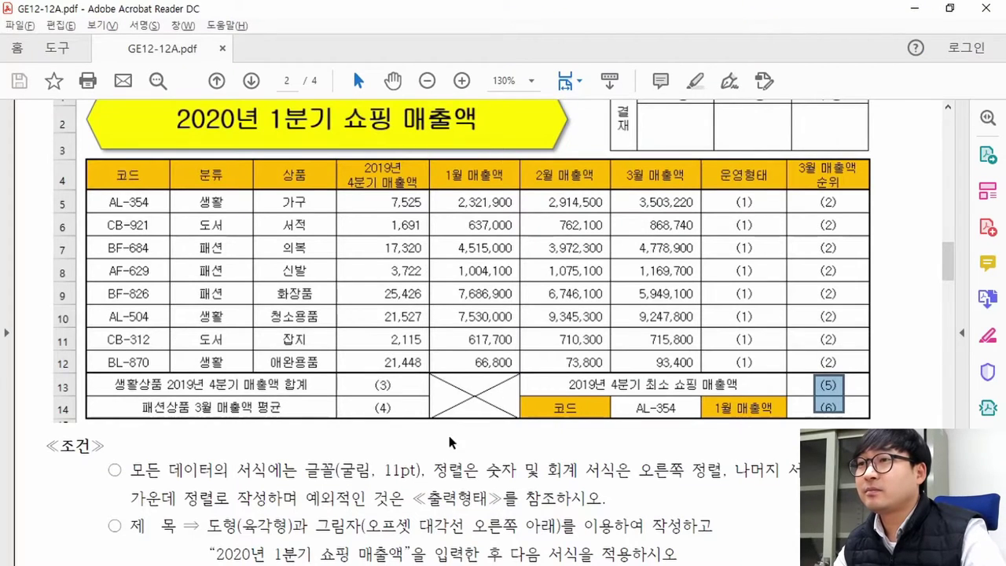
{"action": "scroll", "coordinate": [421, 410], "scroll_direction": "down", "scroll_amount": 2}
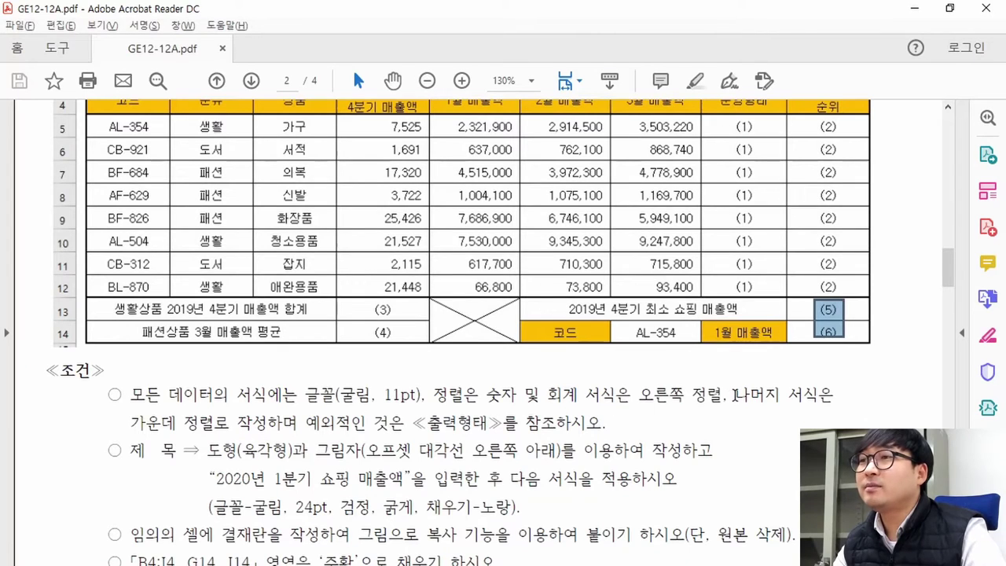
{"action": "left_click_drag", "start_coordinate": [733, 395], "coordinate": [772, 394]}
{"action": "left_click_drag", "start_coordinate": [305, 422], "coordinate": [602, 424]}
{"action": "left_click_drag", "start_coordinate": [314, 424], "coordinate": [602, 426]}
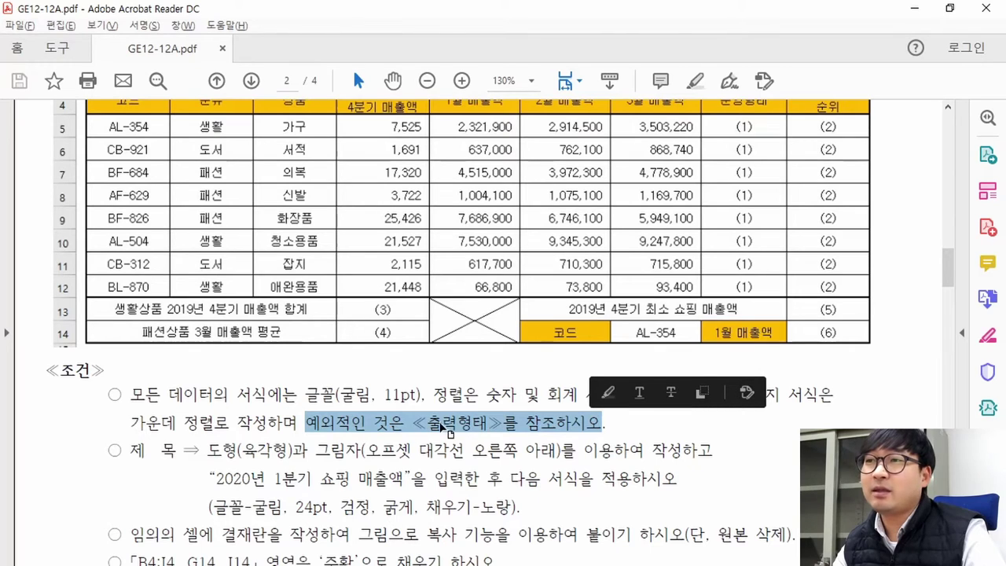
{"action": "scroll", "coordinate": [475, 429], "scroll_direction": "up", "scroll_amount": 3}
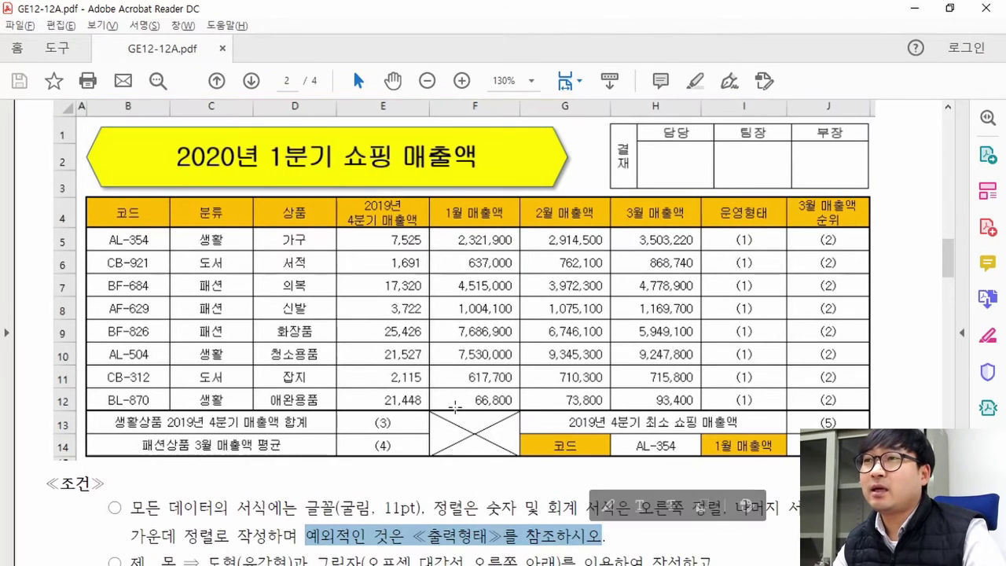
{"action": "key", "text": "alt+Tab"}
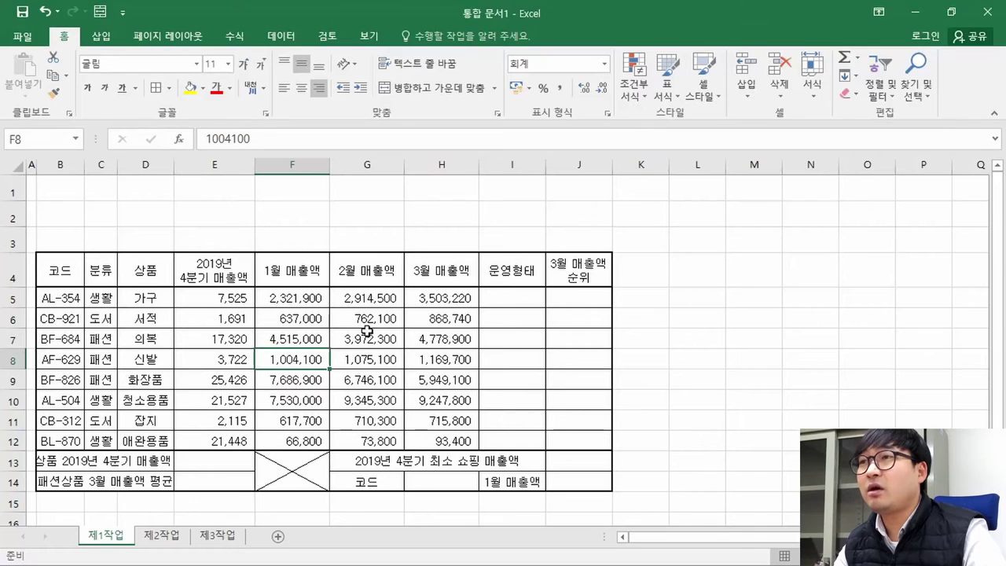
Step: Compare the column widths of the 출력형태 table in the PDF with those of the Excel table
{"action": "key", "text": "alt+Tab"}
{"action": "key", "text": "alt+Tab"}
{"action": "key", "text": "alt+Tab"}
{"action": "key", "text": "alt+Tab"}
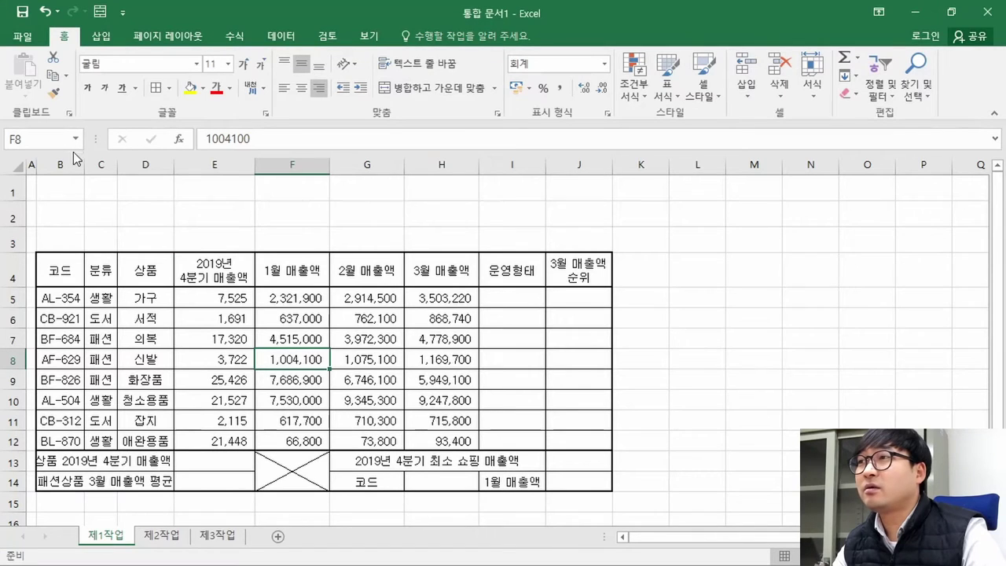
{"action": "key", "text": "alt+Tab"}
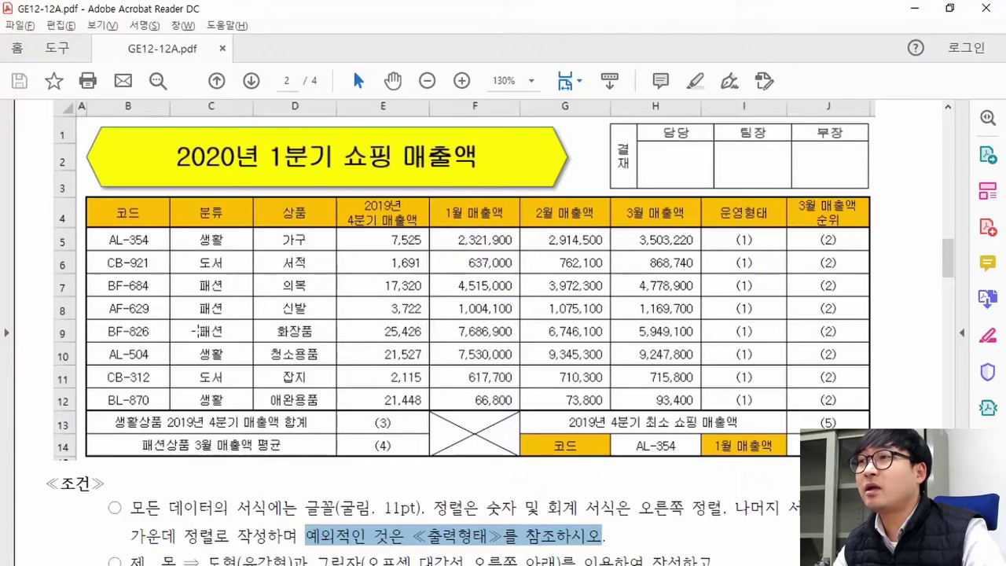
{"action": "left_click_drag", "start_coordinate": [86, 228], "coordinate": [112, 322]}
{"action": "key", "text": "alt+Tab"}
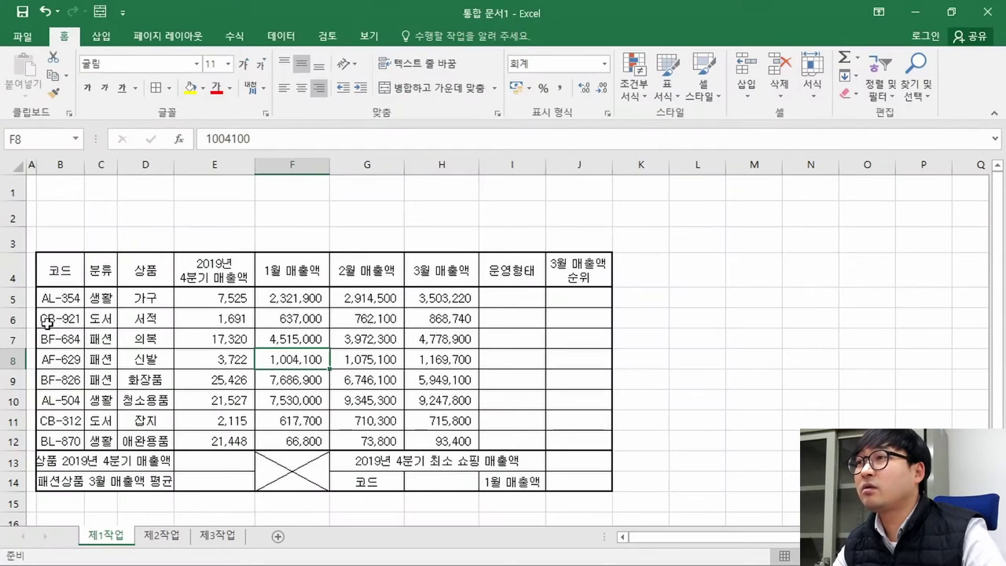
Step: Widen columns B, C, D, E and F by eye to match the proportions of the PDF table
{"action": "left_click", "coordinate": [51, 321]}
{"action": "left_click_drag", "start_coordinate": [84, 165], "coordinate": [178, 165]}
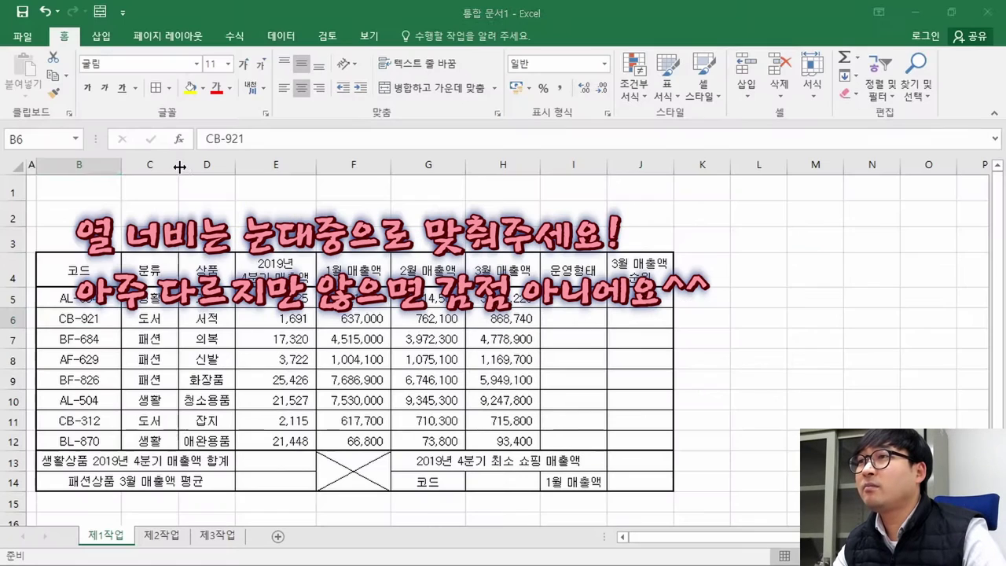
{"action": "left_click_drag", "start_coordinate": [179, 167], "coordinate": [197, 166]}
{"action": "left_click_drag", "start_coordinate": [257, 167], "coordinate": [259, 168]}
{"action": "left_click_drag", "start_coordinate": [259, 167], "coordinate": [281, 168]}
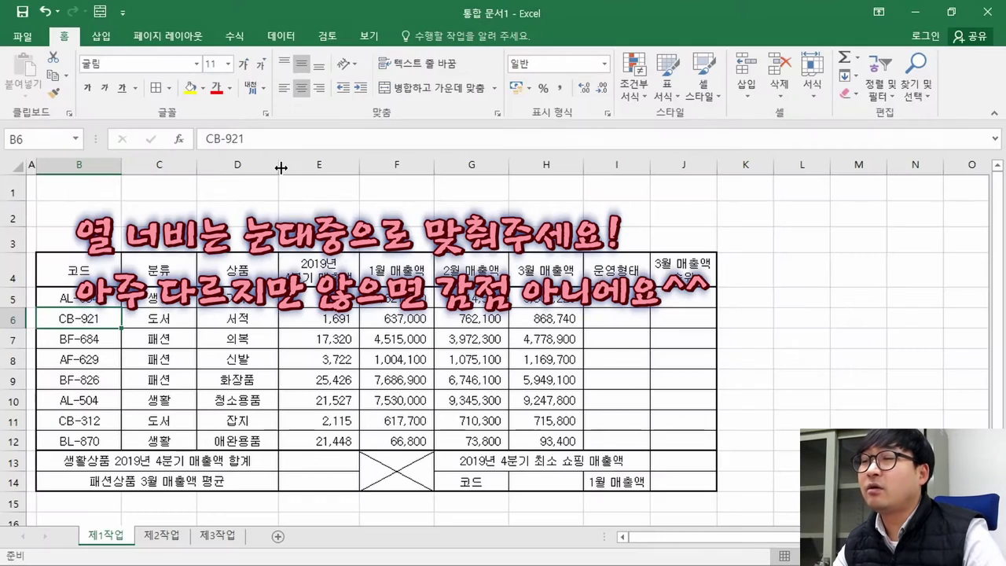
{"action": "left_click_drag", "start_coordinate": [360, 165], "coordinate": [379, 163]}
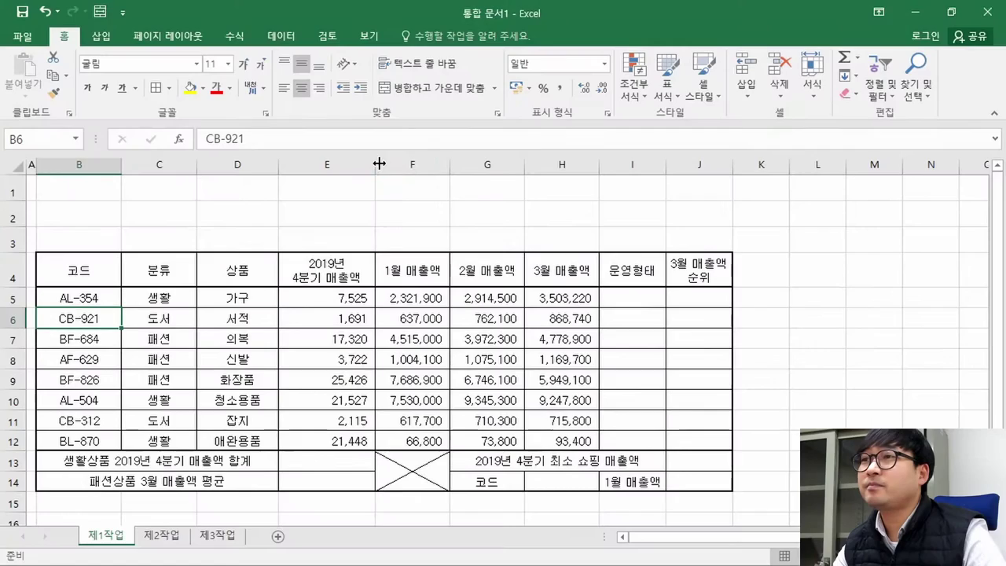
{"action": "left_click_drag", "start_coordinate": [450, 166], "coordinate": [467, 168]}
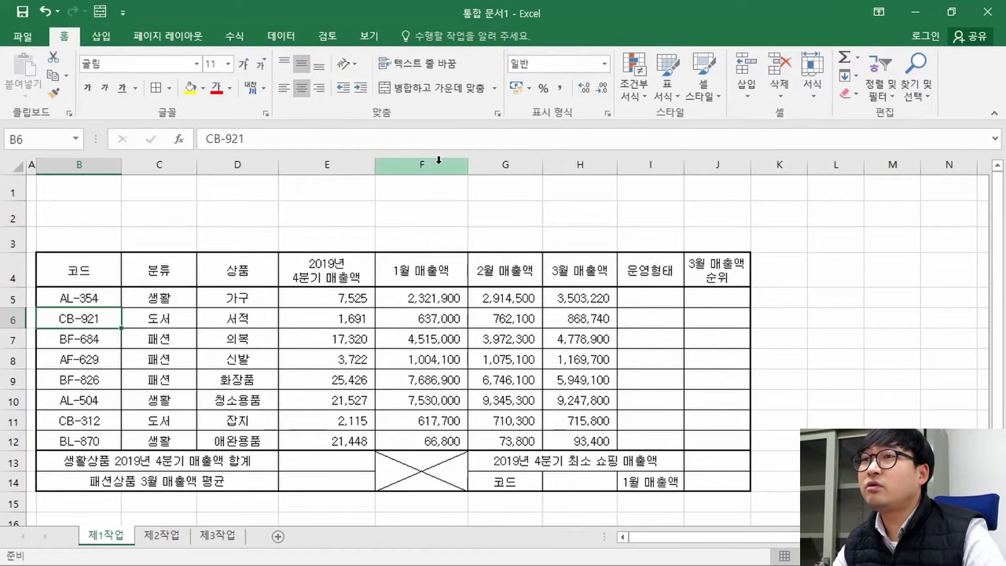
Step: Set the width of columns E to G to 14 and give column H the same width
{"action": "right_click", "coordinate": [355, 166]}
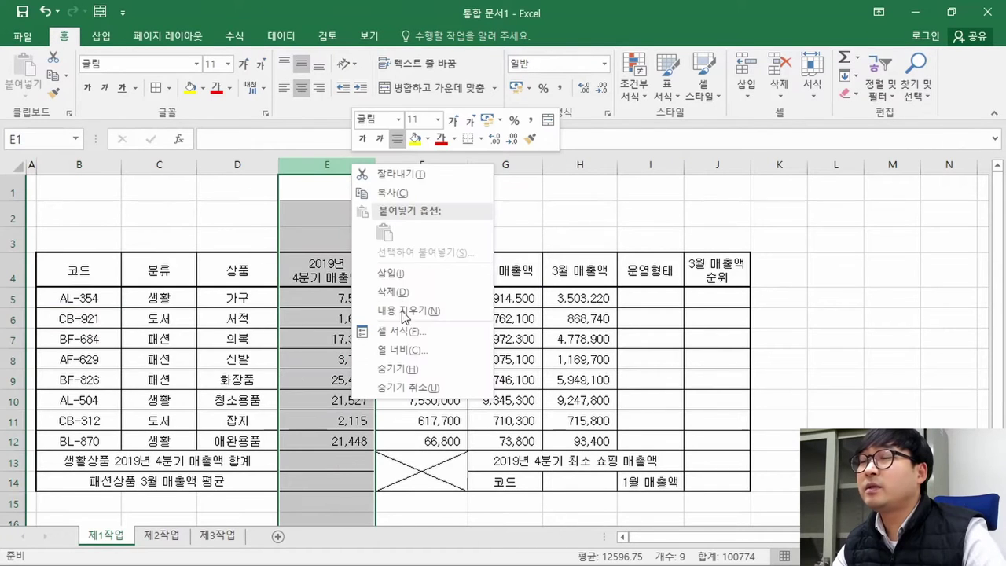
{"action": "left_click", "coordinate": [456, 351]}
{"action": "key", "text": "Return"}
{"action": "left_click_drag", "start_coordinate": [346, 165], "coordinate": [491, 166]}
{"action": "right_click", "coordinate": [495, 167]}
{"action": "left_click", "coordinate": [545, 347]}
{"action": "type", "text": "14"}
{"action": "key", "text": "Return"}
{"action": "left_click", "coordinate": [503, 357]}
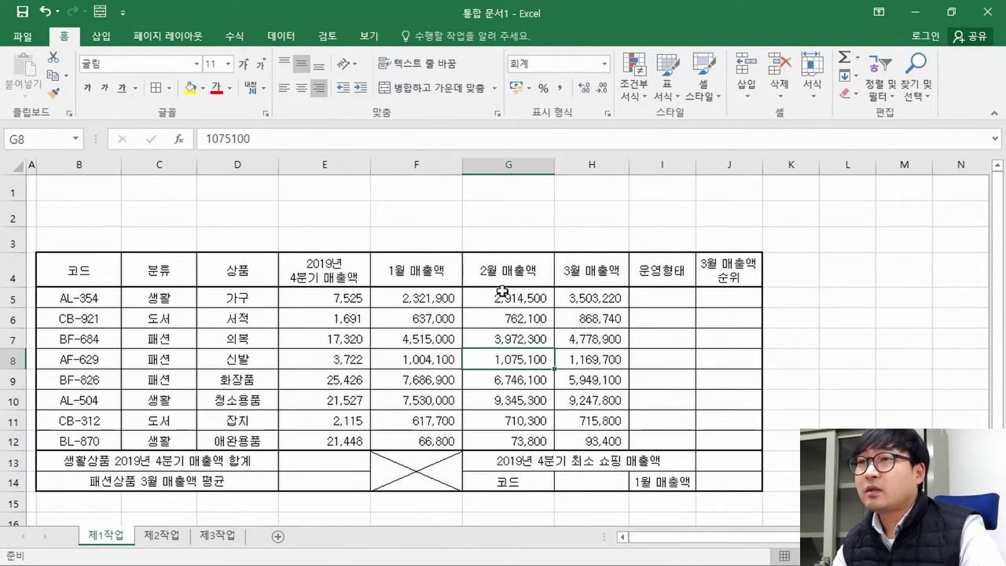
{"action": "right_click", "coordinate": [591, 165]}
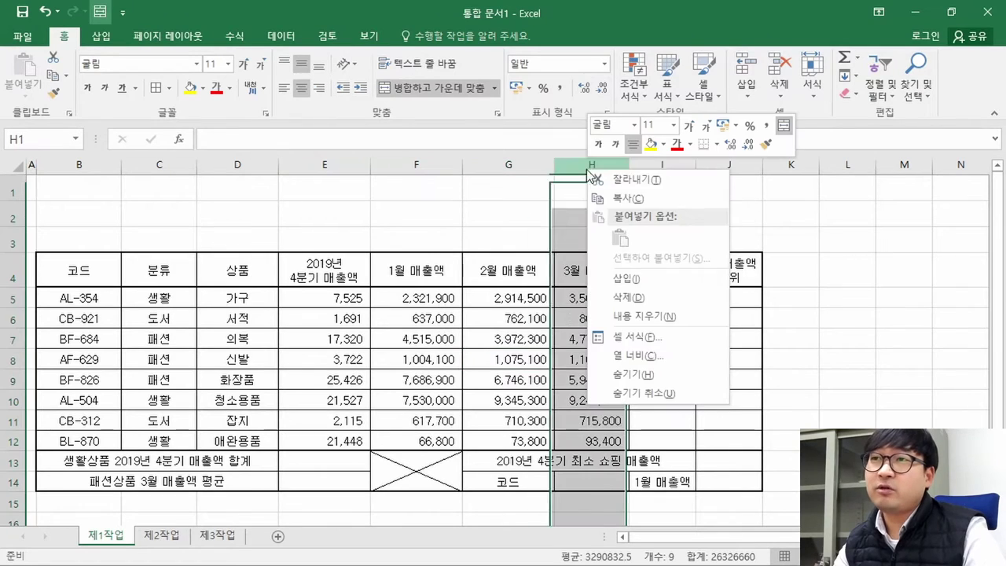
{"action": "left_click", "coordinate": [640, 347]}
{"action": "left_click", "coordinate": [639, 366]}
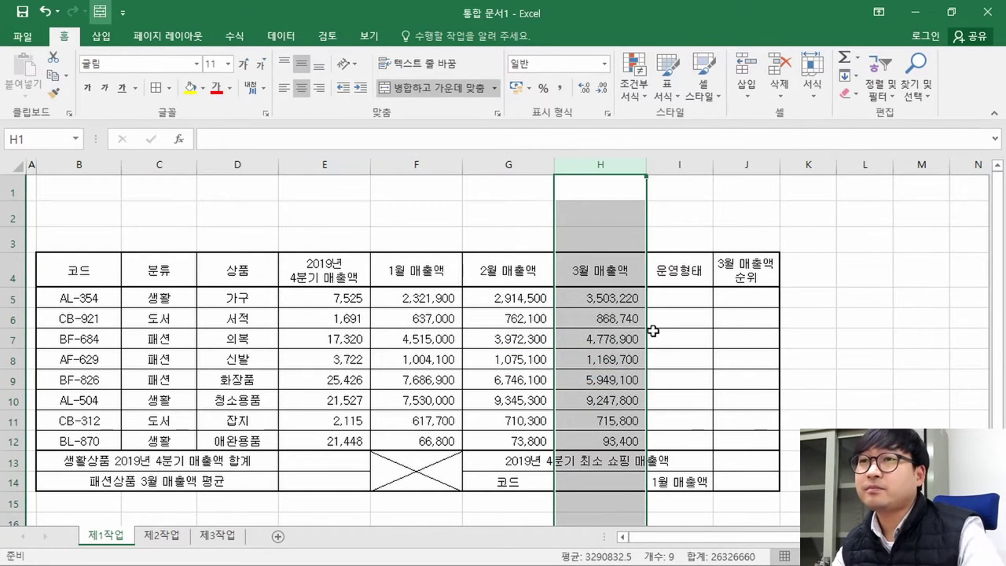
Step: Widen columns I and J by eye and check the table's proportions against the PDF
{"action": "key", "text": "alt+Tab"}
{"action": "key", "text": "alt+Tab"}
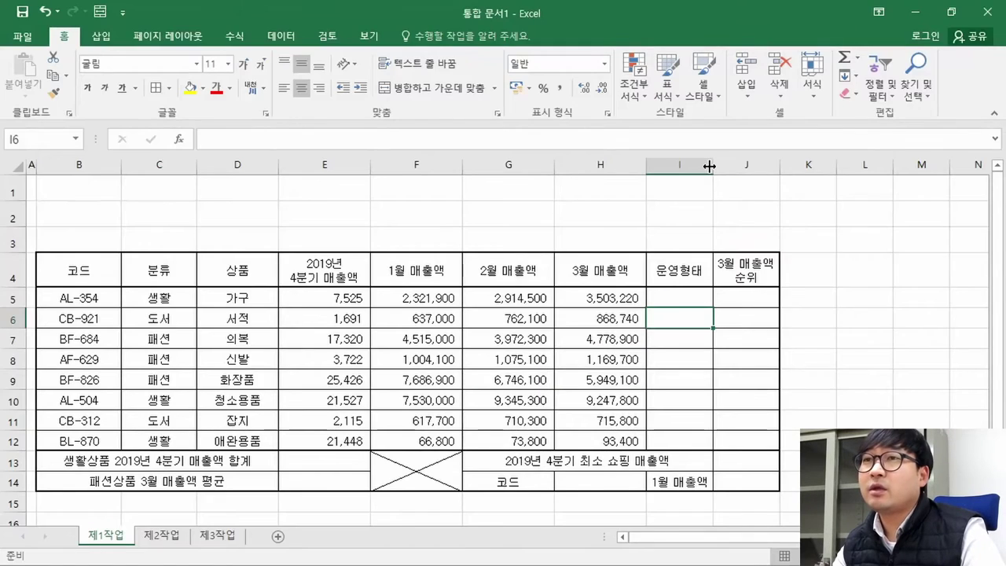
{"action": "left_click_drag", "start_coordinate": [798, 166], "coordinate": [822, 164]}
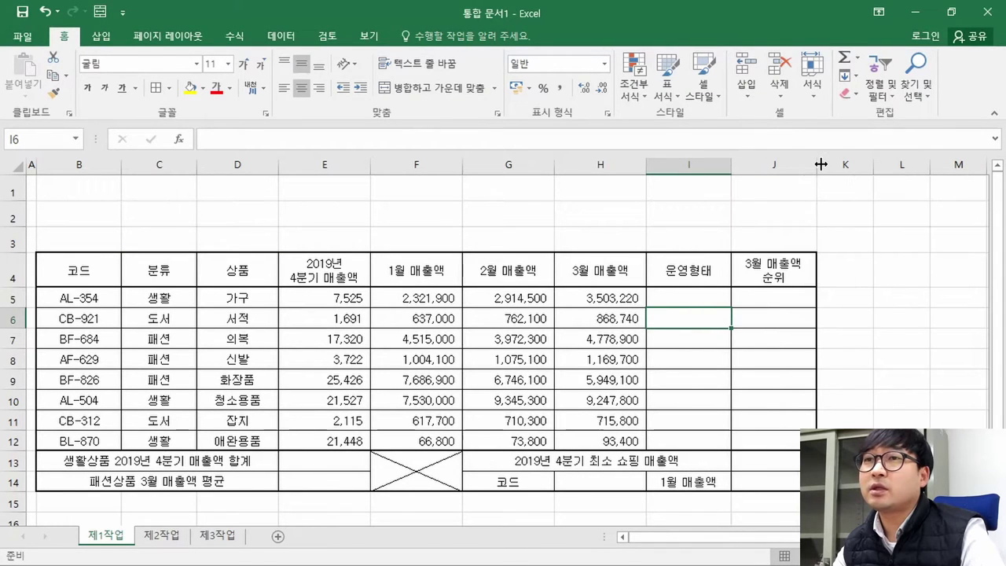
{"action": "key", "text": "alt+Tab"}
{"action": "key", "text": "alt+Tab"}
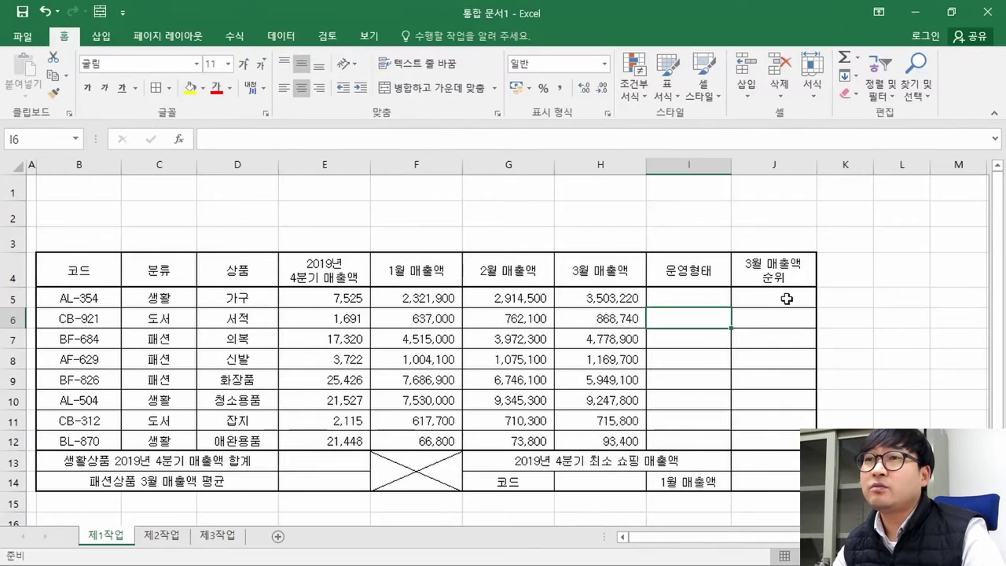
{"action": "key", "text": "alt+Tab"}
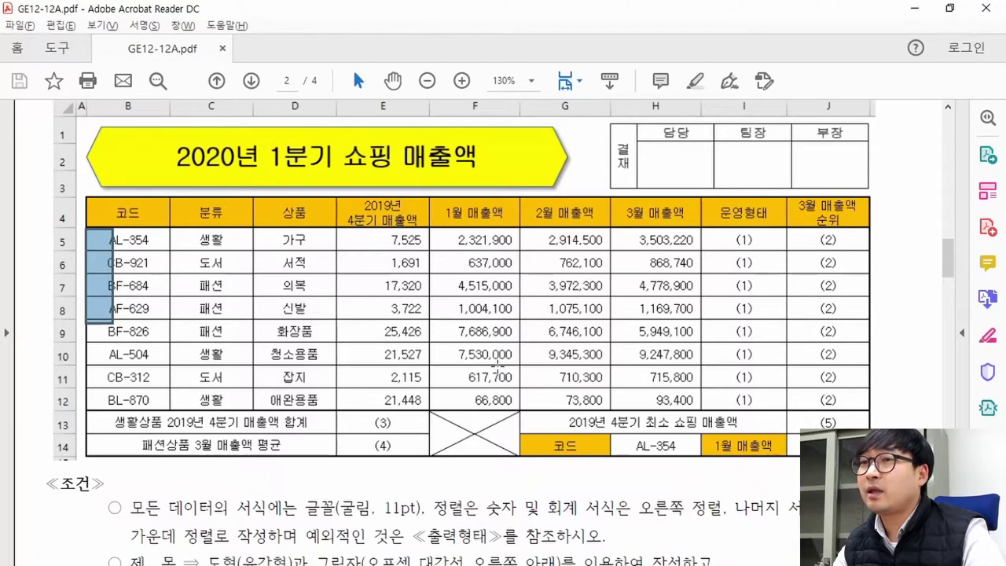
{"action": "key", "text": "alt+Tab"}
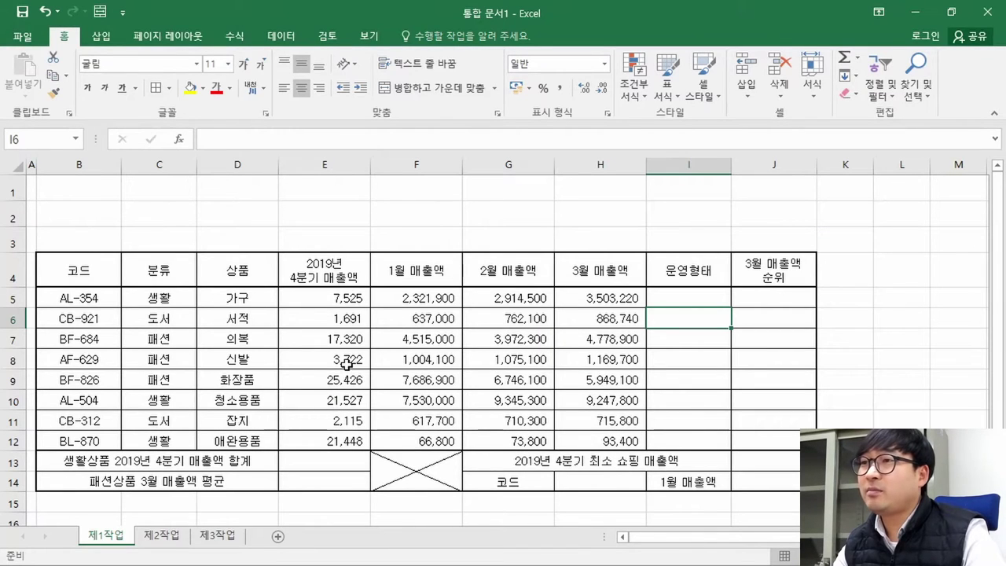
Step: Read the shape requirement in the PDF's 제목 condition and compare it with the title banner in the 출력형태
{"action": "key", "text": "alt+Tab"}
{"action": "scroll", "coordinate": [239, 407], "scroll_direction": "down", "scroll_amount": 3}
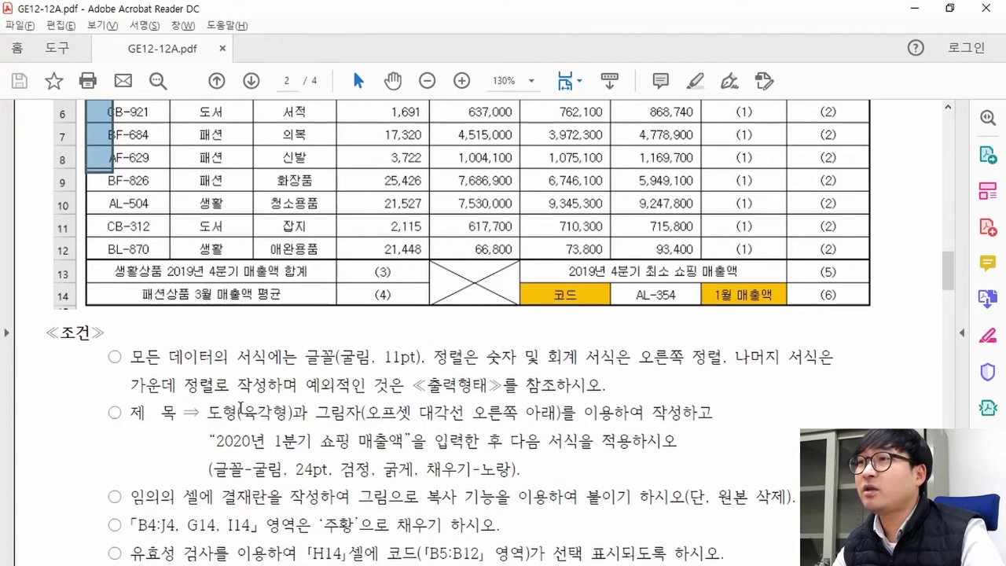
{"action": "left_click_drag", "start_coordinate": [130, 415], "coordinate": [291, 414]}
{"action": "scroll", "coordinate": [180, 258], "scroll_direction": "up", "scroll_amount": 3}
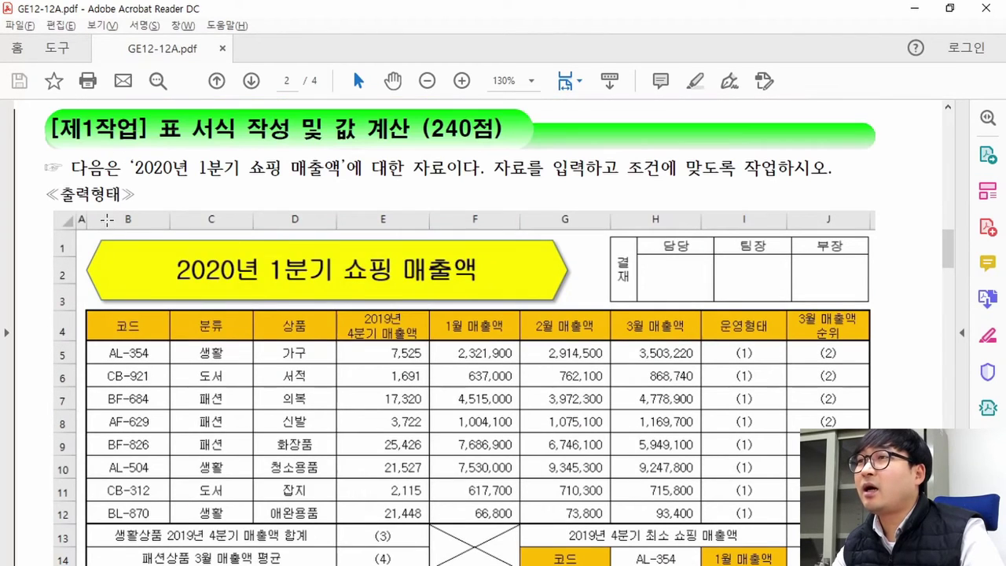
{"action": "left_click_drag", "start_coordinate": [179, 257], "coordinate": [586, 307]}
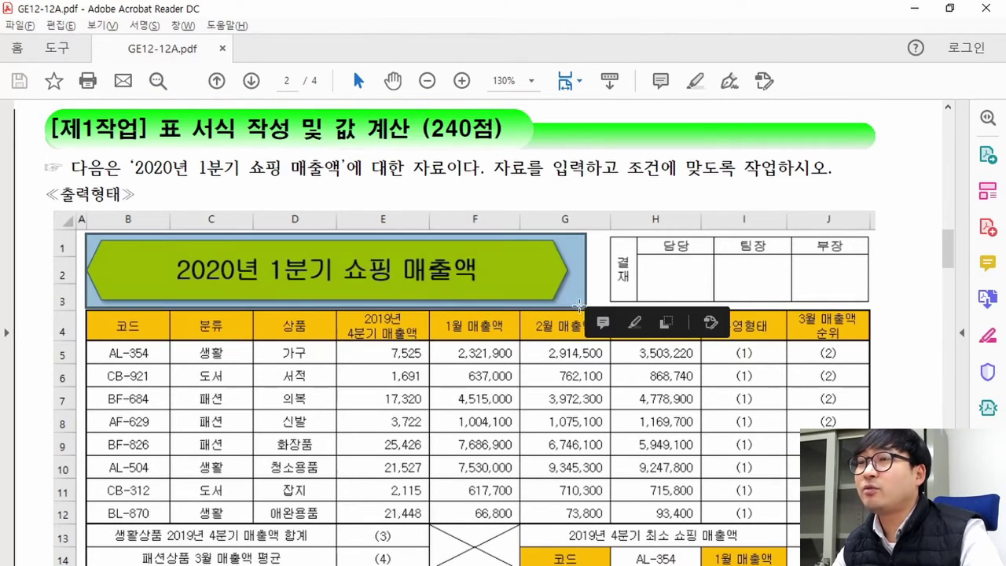
{"action": "scroll", "coordinate": [379, 342], "scroll_direction": "down", "scroll_amount": 3}
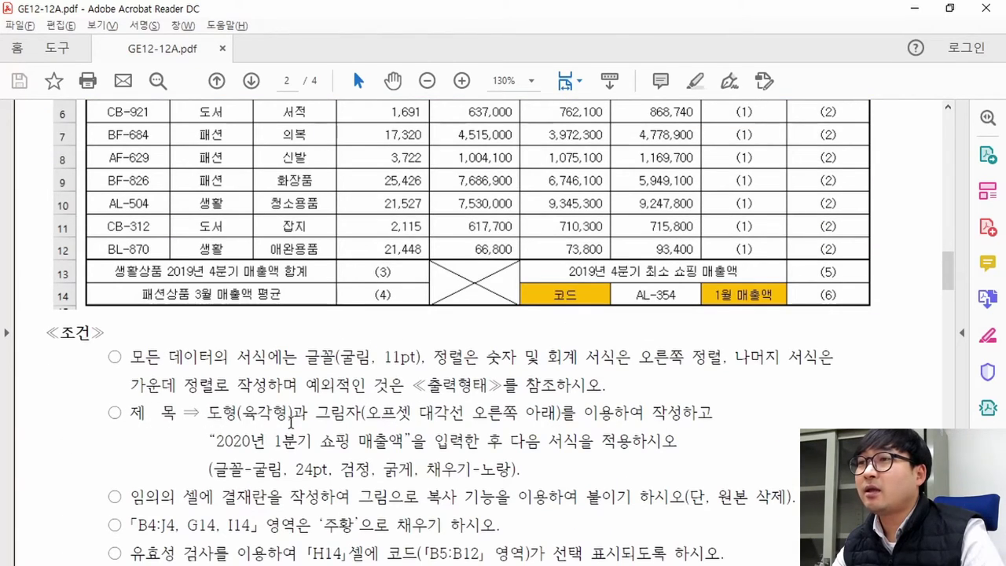
{"action": "left_click_drag", "start_coordinate": [208, 412], "coordinate": [291, 412]}
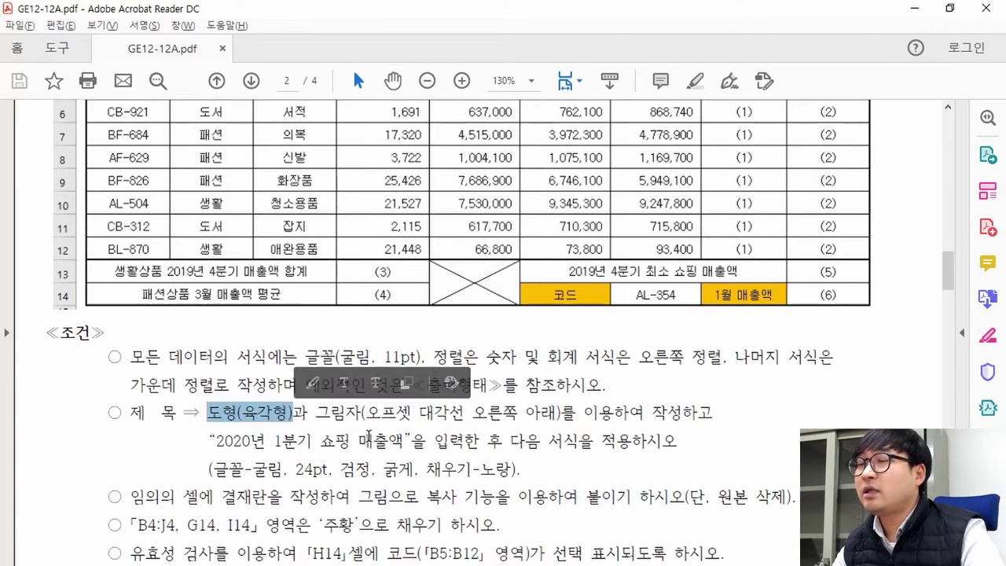
Step: Switch to Excel and, after rechecking the shape name in the PDF, draw a 육각형 about 13.2 cm wide and 4.3 cm high starting in B1
{"action": "key", "text": "alt+Tab"}
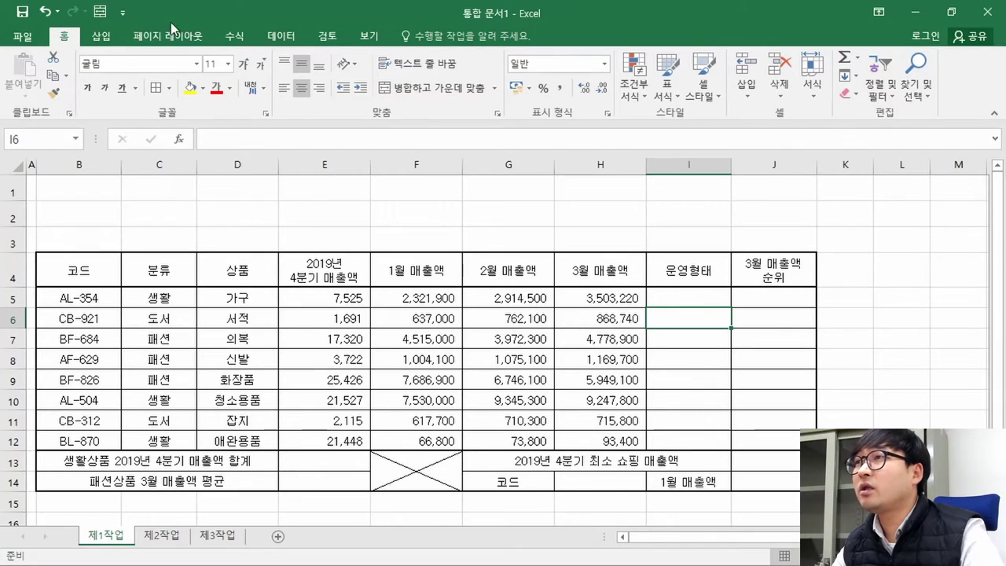
{"action": "left_click", "coordinate": [97, 37]}
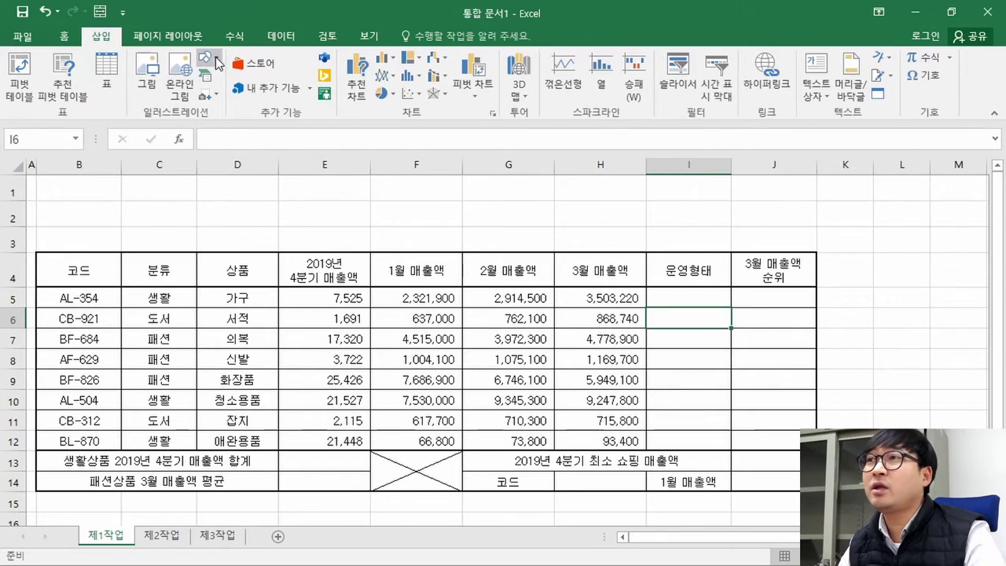
{"action": "left_click", "coordinate": [208, 61]}
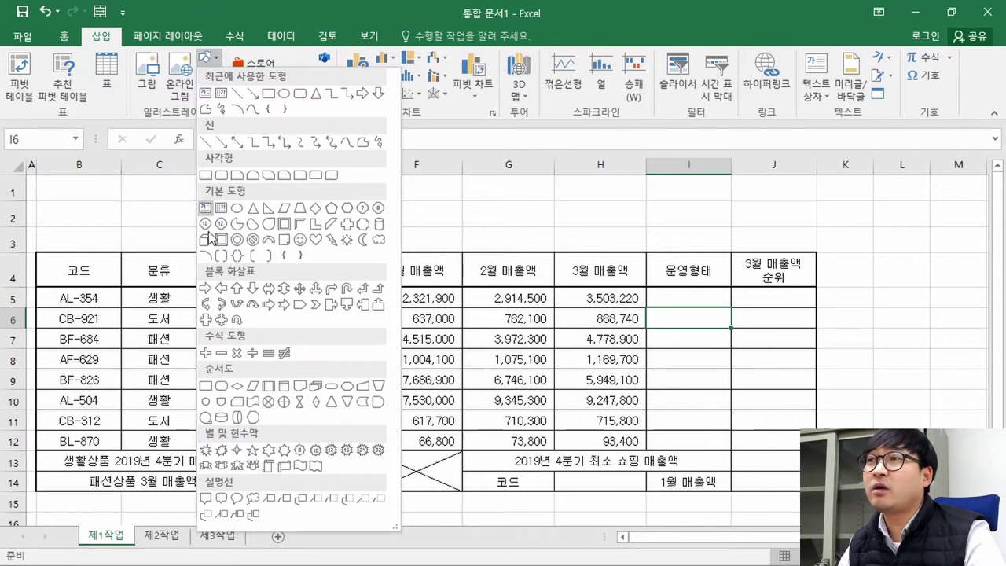
{"action": "key", "text": "alt+Tab"}
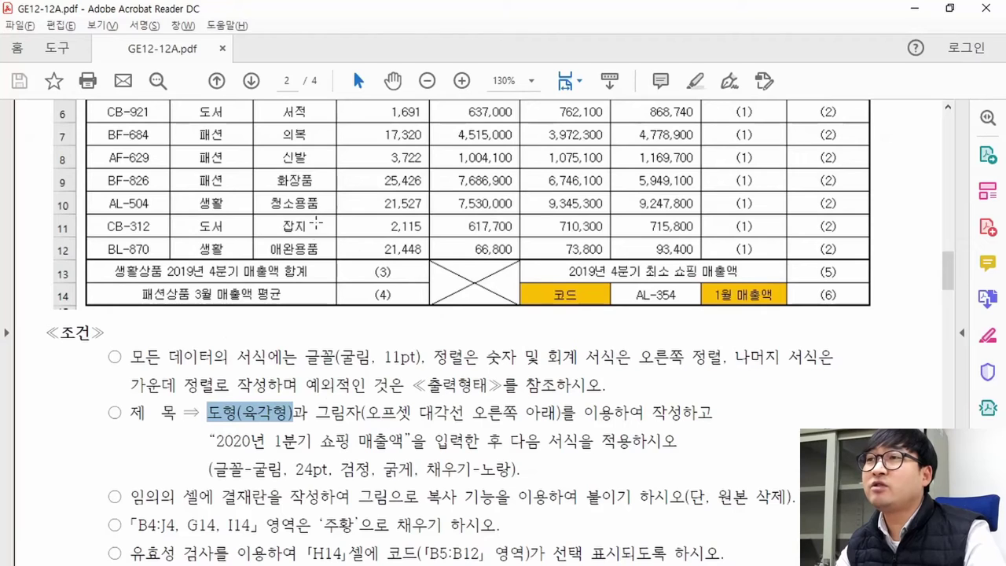
{"action": "left_click_drag", "start_coordinate": [241, 412], "coordinate": [291, 415]}
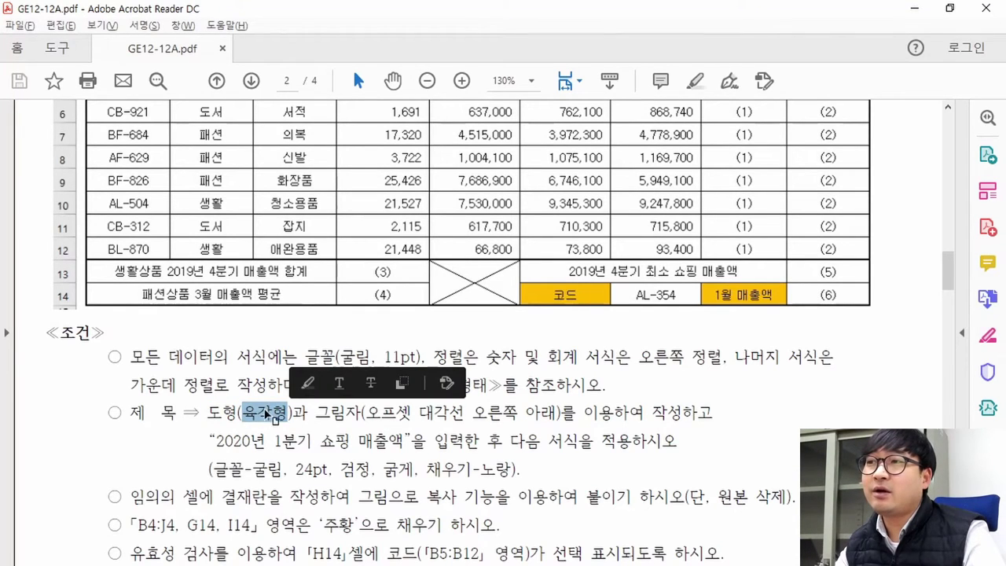
{"action": "scroll", "coordinate": [268, 413], "scroll_direction": "up", "scroll_amount": 4}
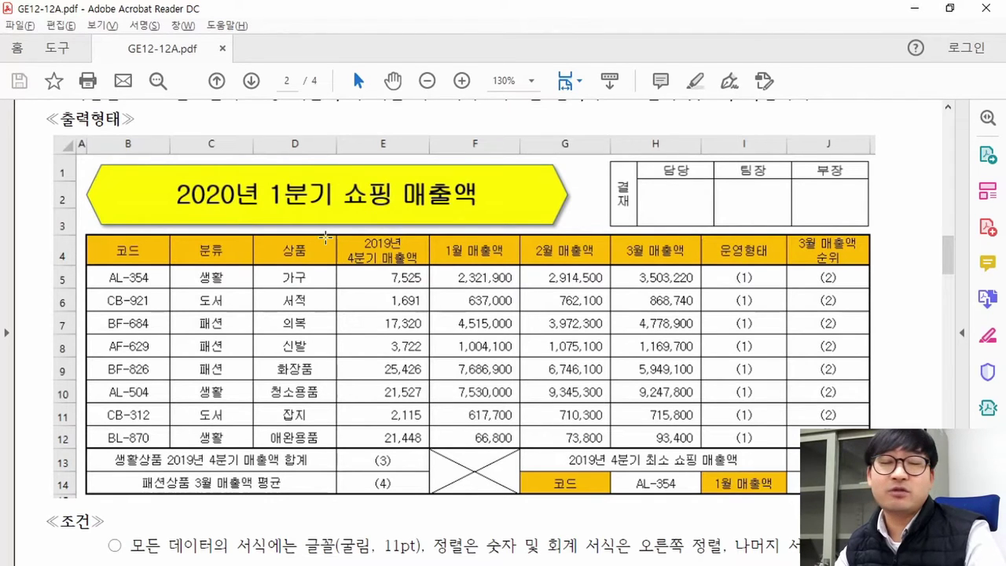
{"action": "key", "text": "alt+Tab"}
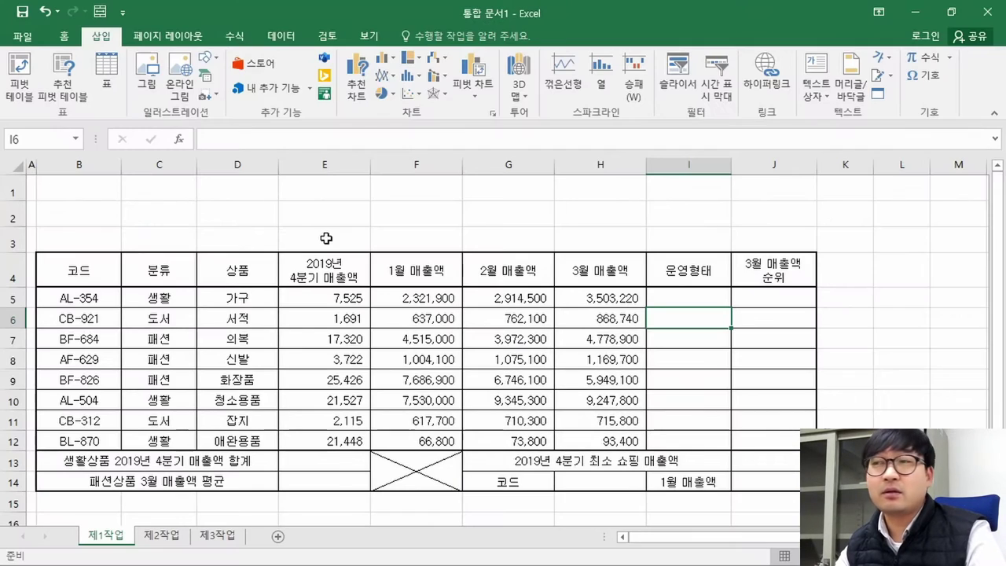
{"action": "left_click", "coordinate": [206, 57]}
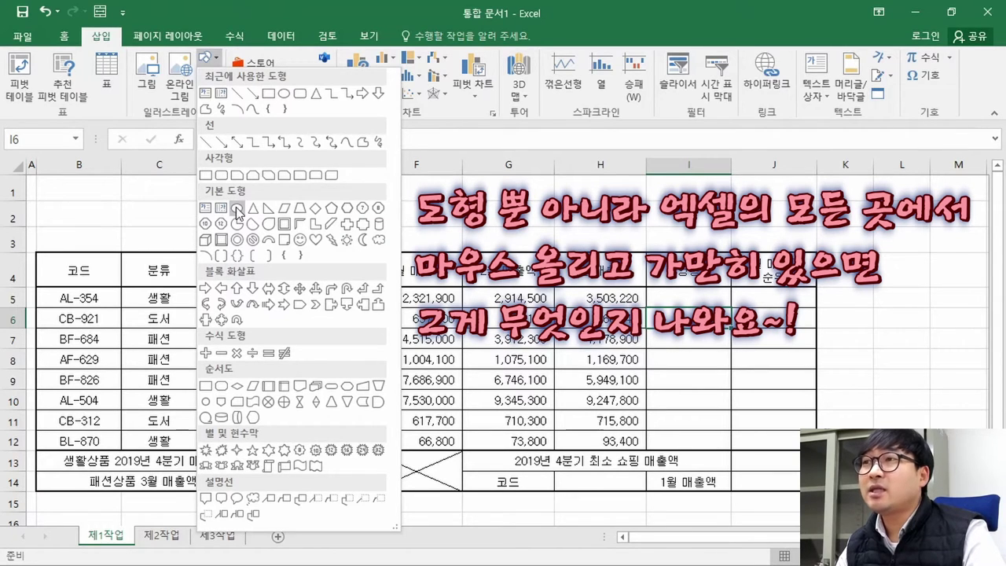
{"action": "left_click", "coordinate": [348, 208]}
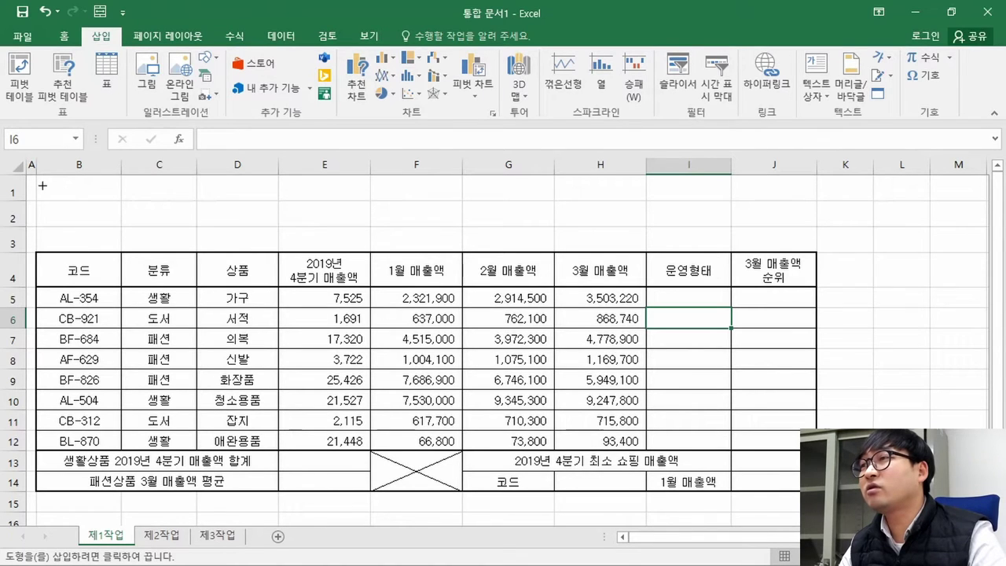
{"action": "left_click_drag", "start_coordinate": [68, 194], "coordinate": [490, 337]}
Step: Read the shadow requirement in the PDF's 제목 condition and return to the hexagon in Excel
{"action": "key", "text": "alt+Tab"}
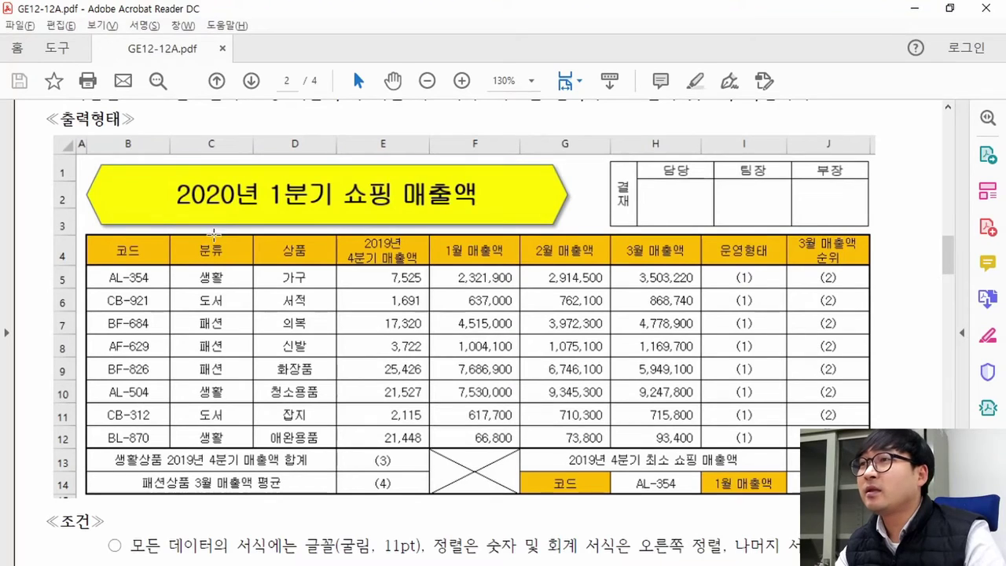
{"action": "scroll", "coordinate": [336, 261], "scroll_direction": "down", "scroll_amount": 5}
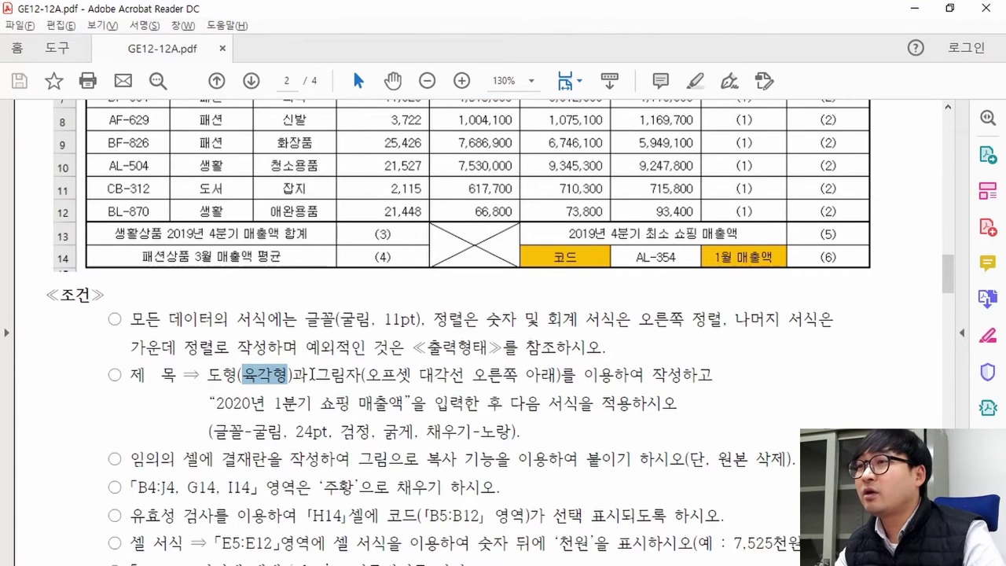
{"action": "left_click_drag", "start_coordinate": [208, 377], "coordinate": [560, 380]}
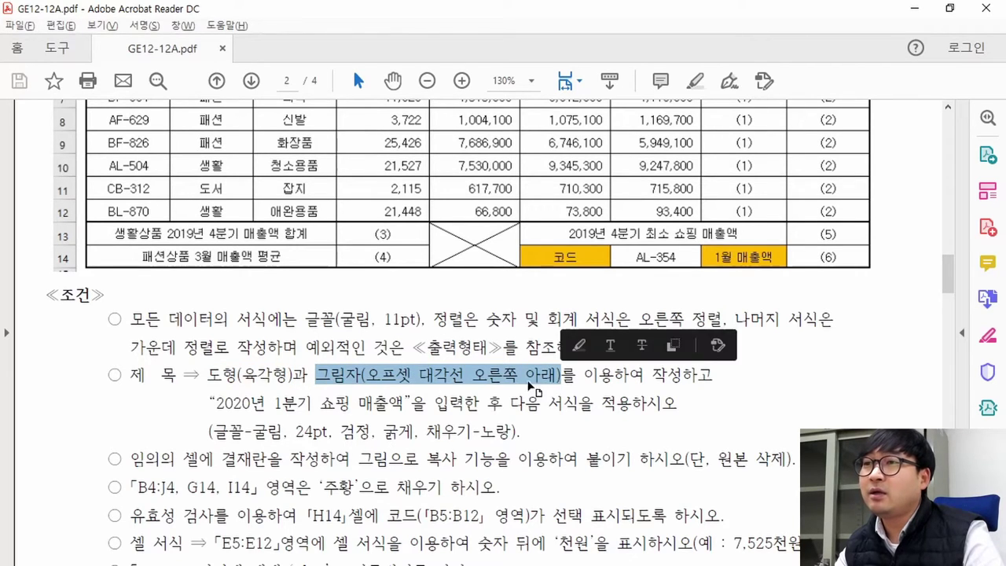
{"action": "left_click", "coordinate": [406, 377]}
{"action": "left_click_drag", "start_coordinate": [367, 374], "coordinate": [555, 380]}
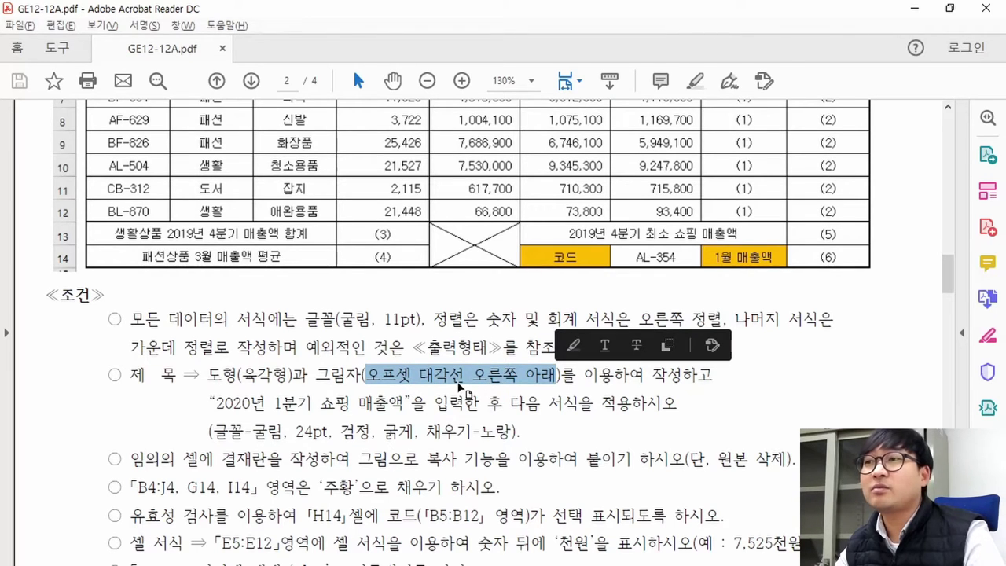
{"action": "key", "text": "alt+Tab"}
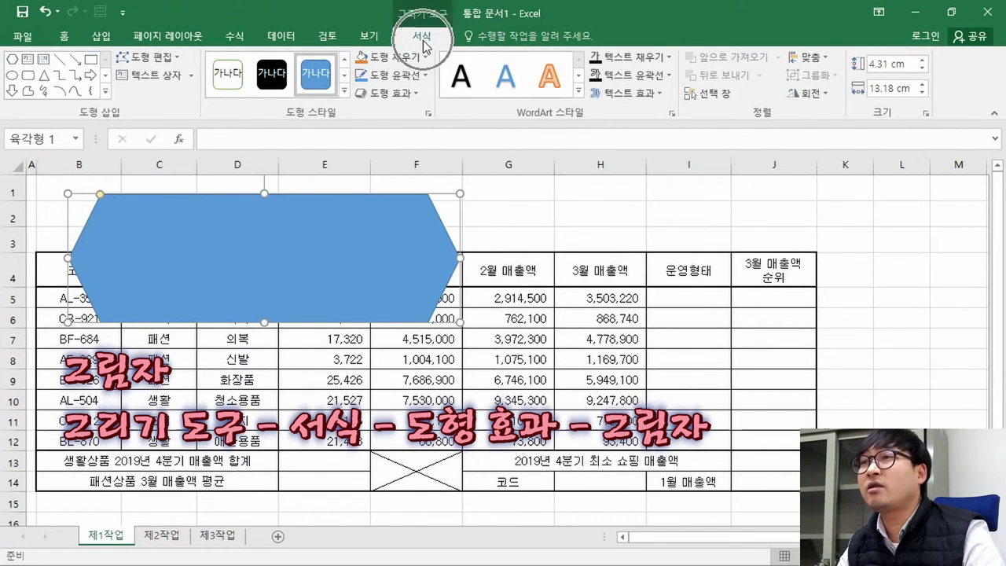
Step: Apply the outer shadow 오프셋 대각선 오른쪽 아래 to the hexagon, rechecking the shadow name in the PDF
{"action": "left_click", "coordinate": [403, 94]}
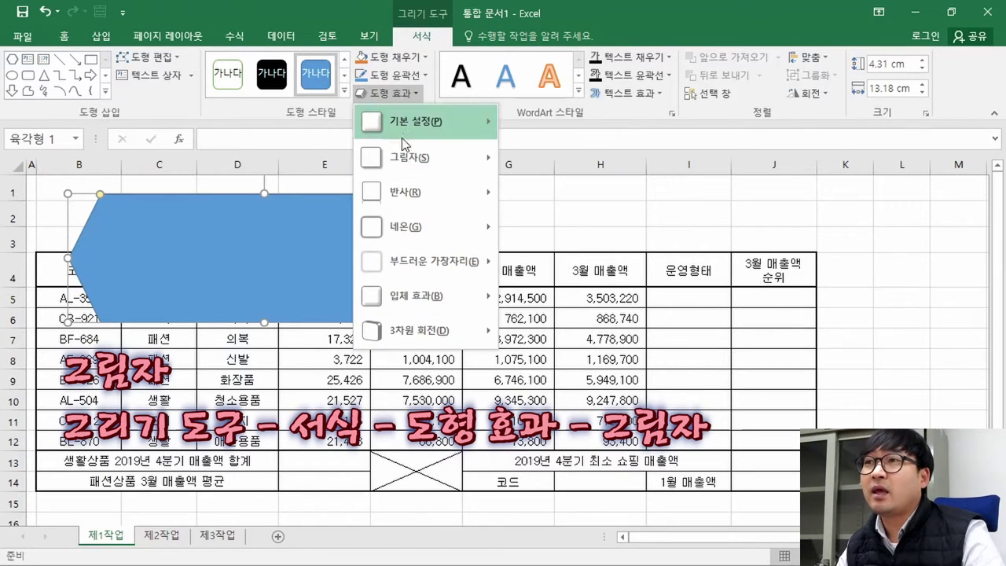
{"action": "mouse_move", "coordinate": [403, 159]}
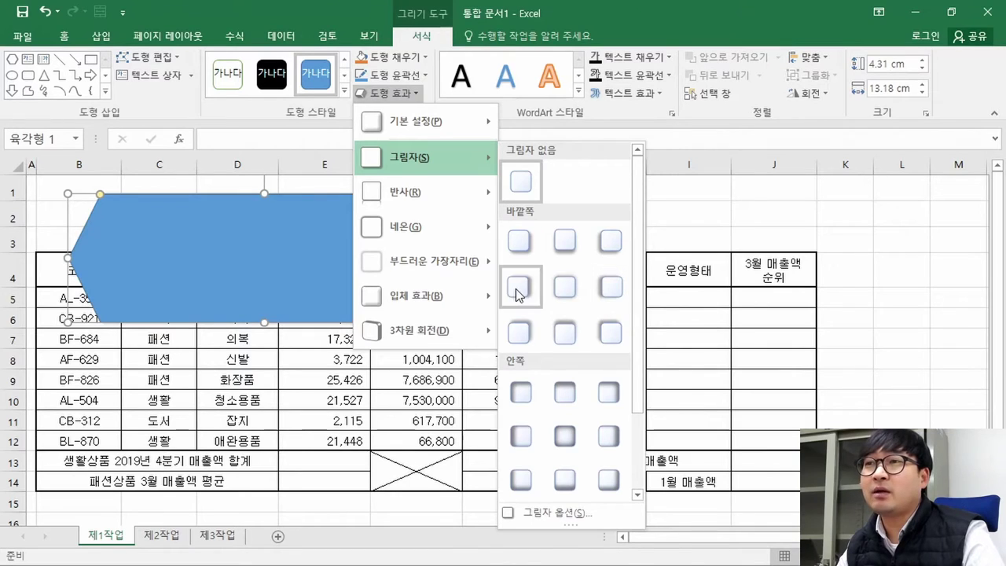
{"action": "key", "text": "alt+Tab"}
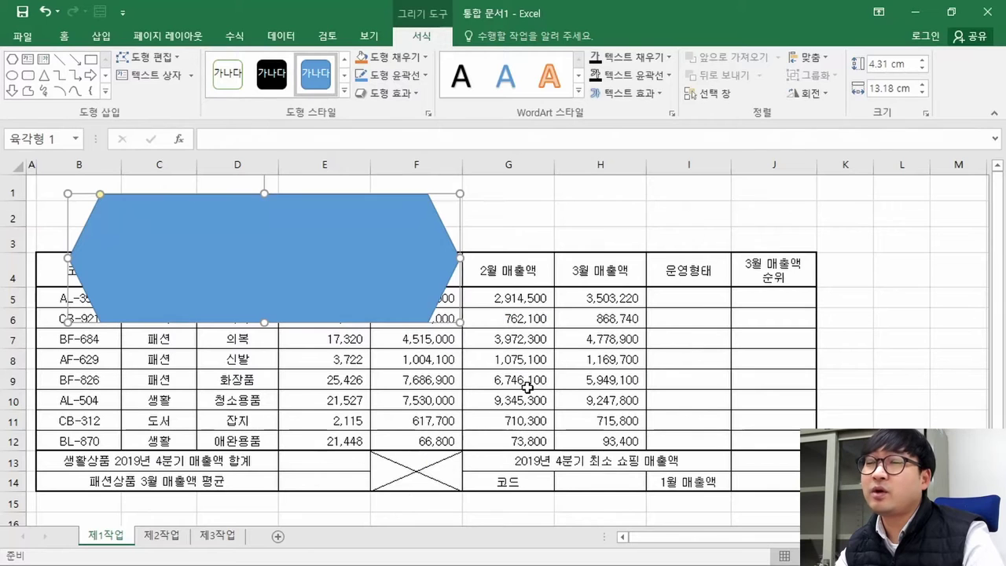
{"action": "key", "text": "alt+Tab"}
{"action": "left_click", "coordinate": [370, 92]}
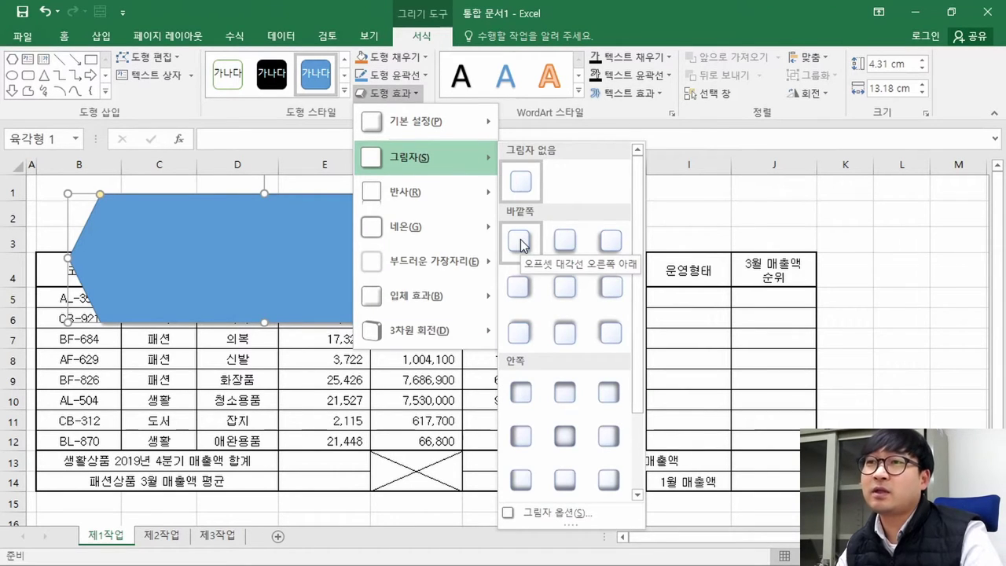
{"action": "left_click", "coordinate": [521, 242]}
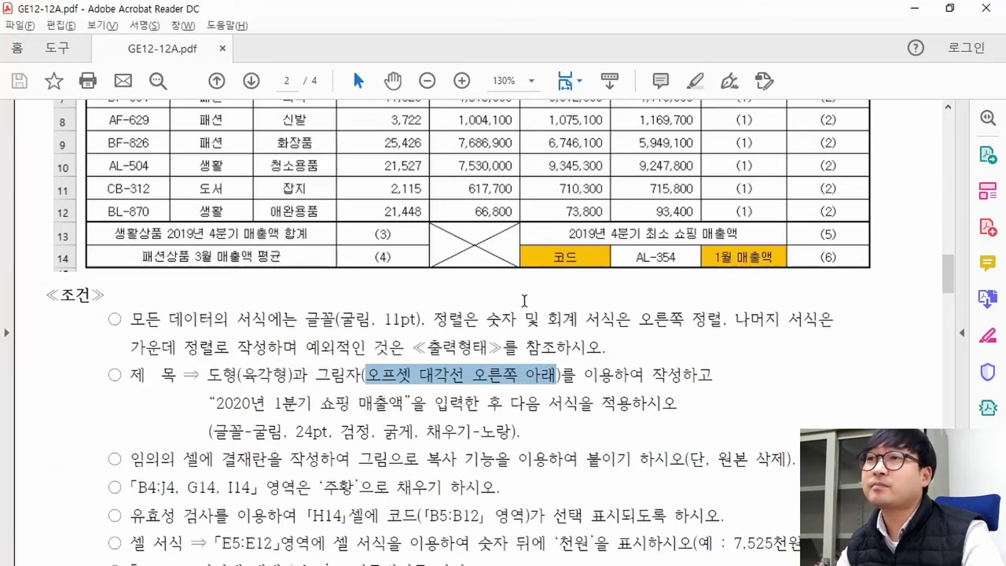
Step: Copy the title "2020년 1분기 쇼핑 매출액" from the PDF's 제목 condition and paste it into the hexagon as its text
{"action": "key", "text": "alt+Tab"}
{"action": "left_click_drag", "start_coordinate": [222, 403], "coordinate": [402, 404]}
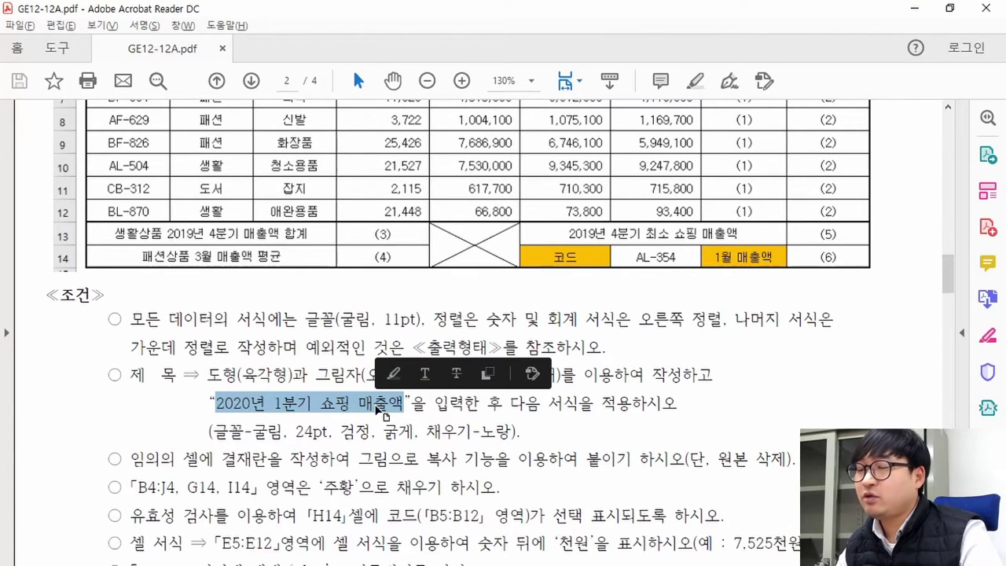
{"action": "left_click", "coordinate": [487, 374]}
{"action": "key", "text": "alt+Tab"}
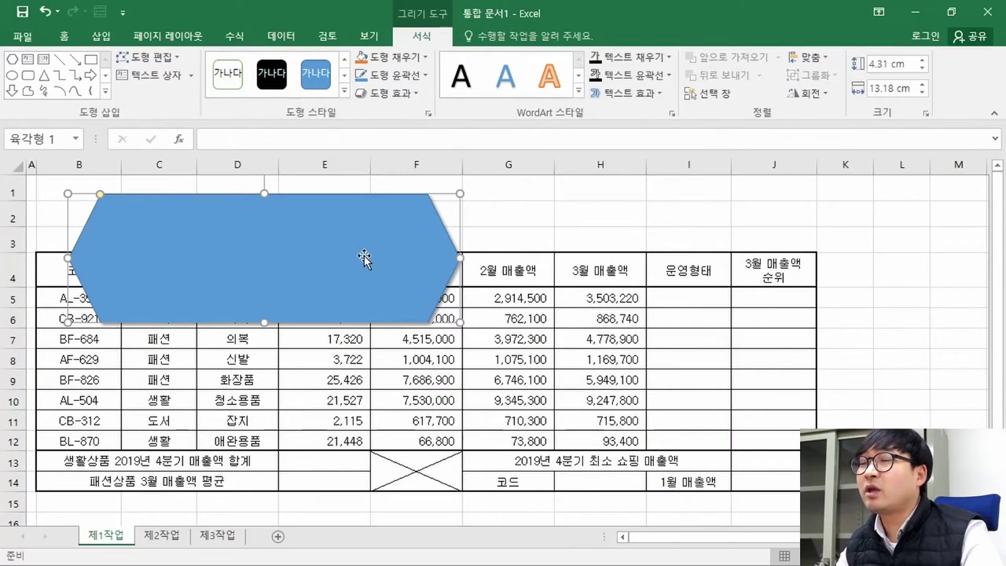
{"action": "right_click", "coordinate": [303, 256]}
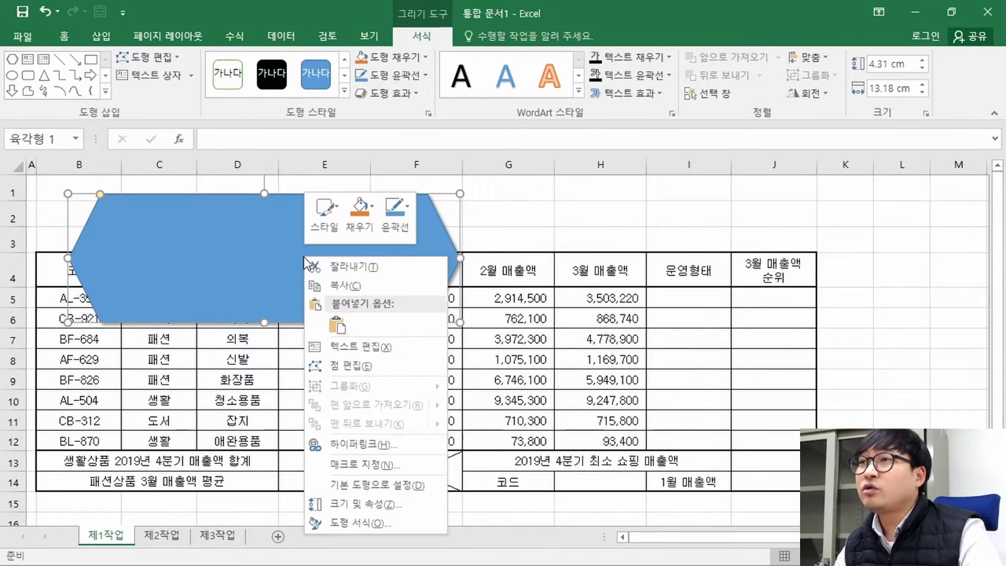
{"action": "left_click", "coordinate": [384, 344]}
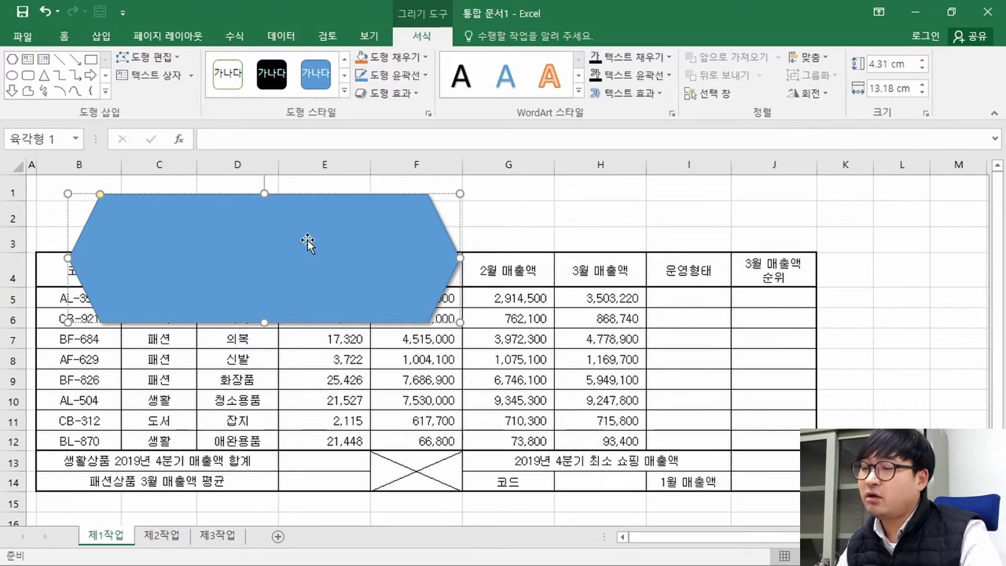
{"action": "key", "text": "ctrl+v"}
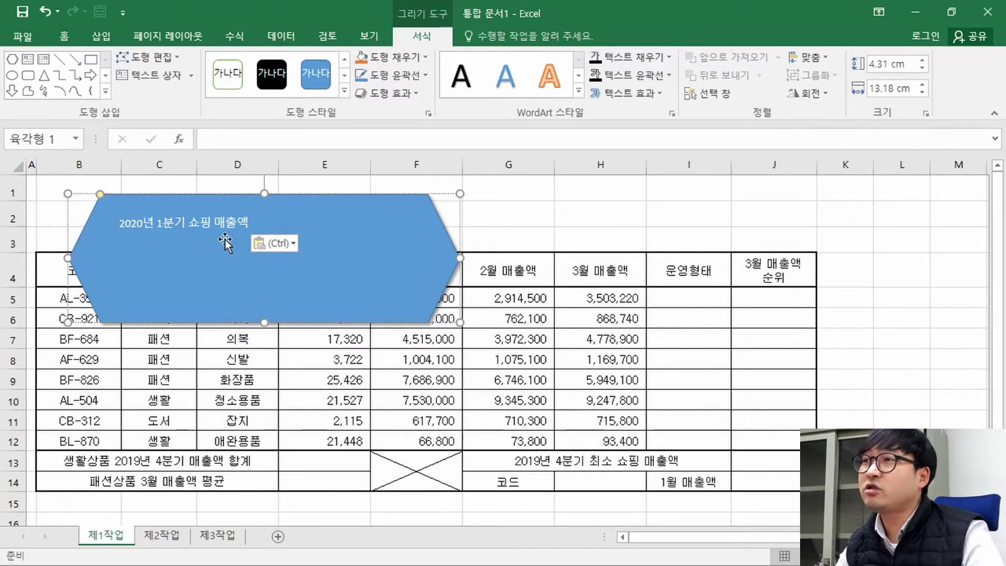
{"action": "left_click", "coordinate": [293, 232]}
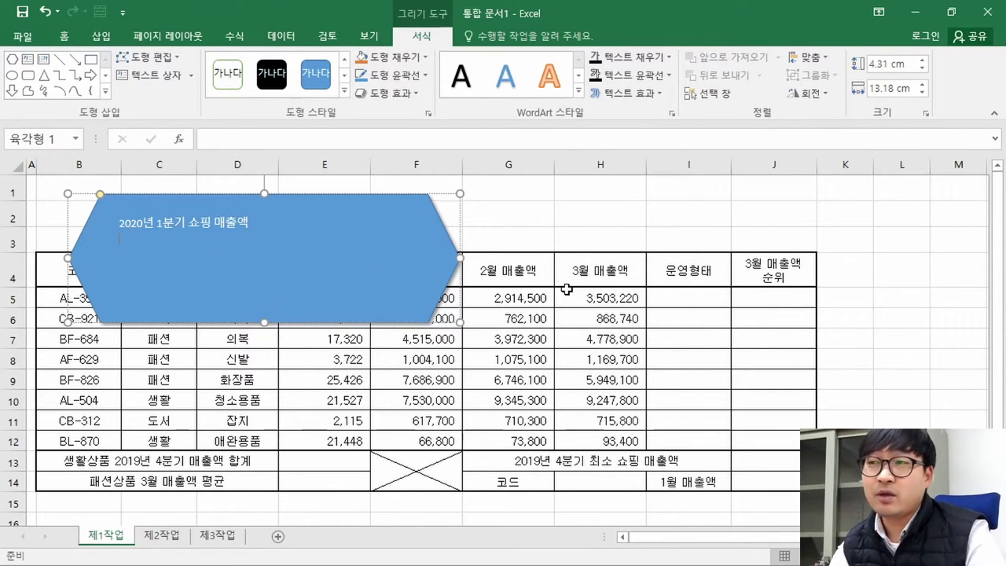
{"action": "left_click", "coordinate": [125, 250]}
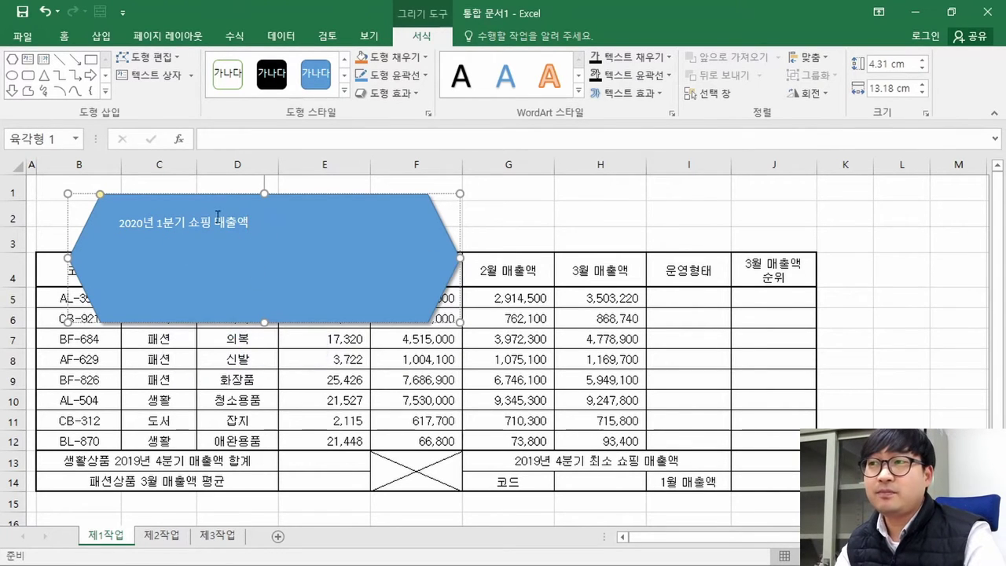
{"action": "left_click", "coordinate": [651, 237]}
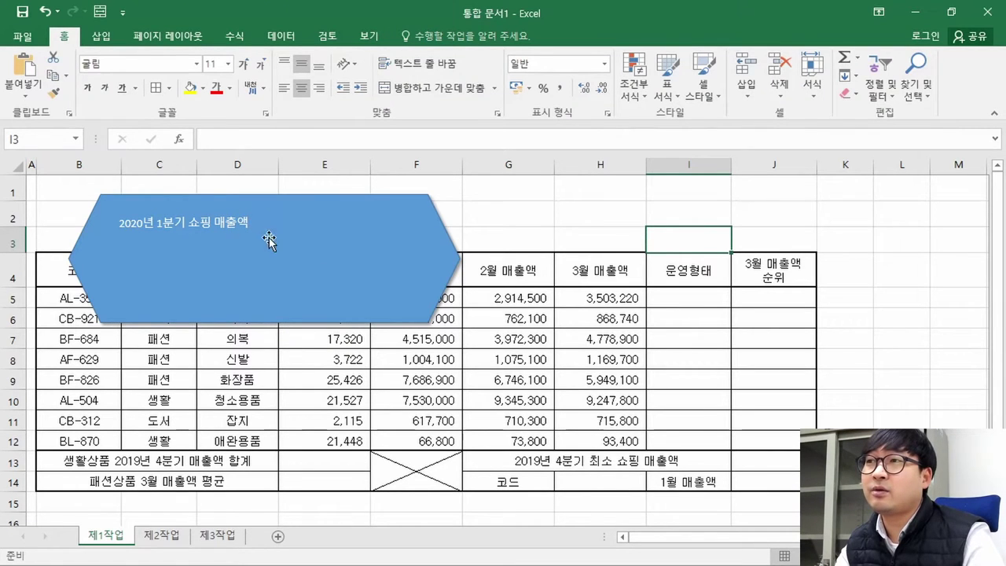
Step: Read the title's text formatting in the PDF's 제목 condition and set the hexagon text's font to 굴림 in Excel
{"action": "key", "text": "alt+Tab"}
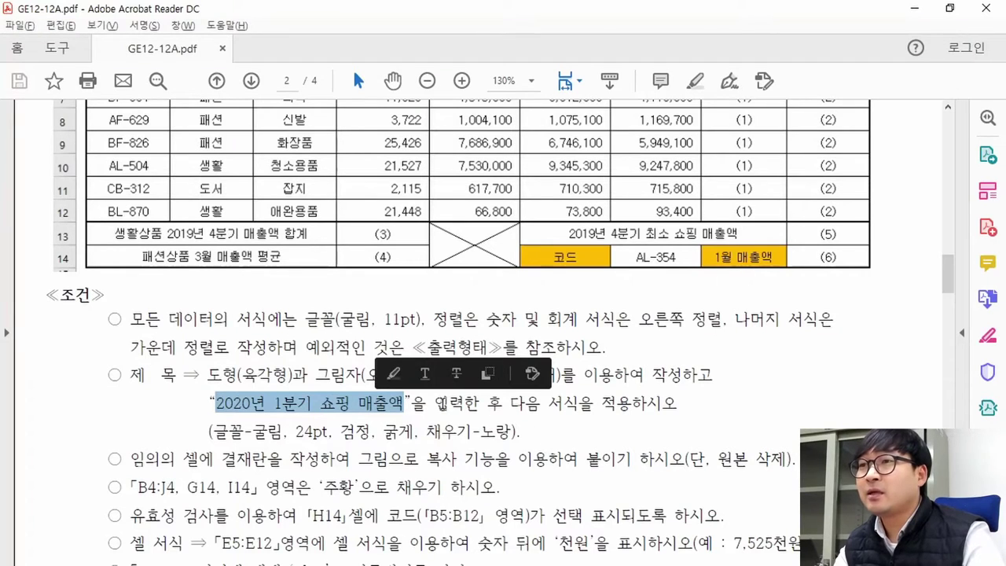
{"action": "left_click_drag", "start_coordinate": [509, 405], "coordinate": [593, 404]}
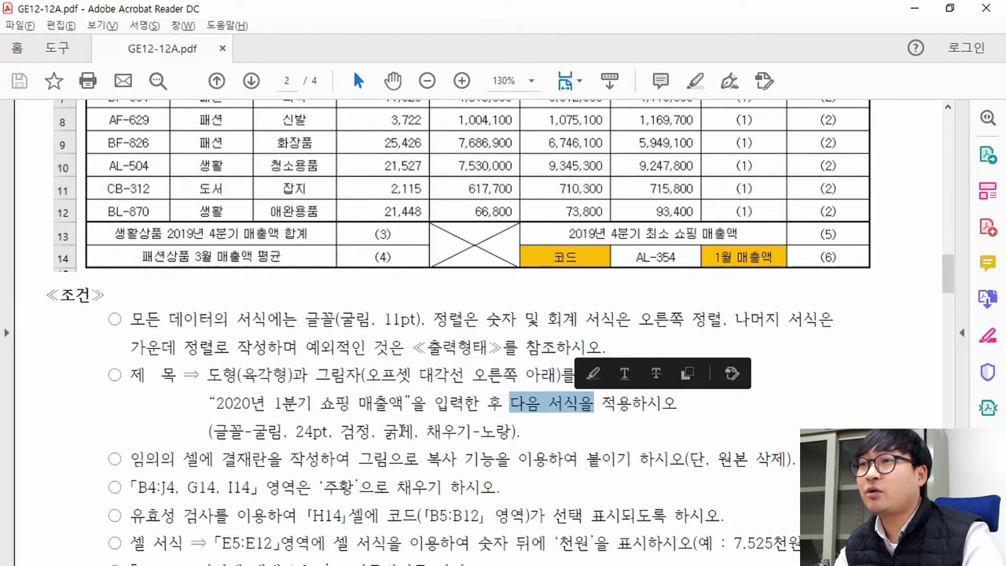
{"action": "left_click_drag", "start_coordinate": [220, 435], "coordinate": [271, 434]}
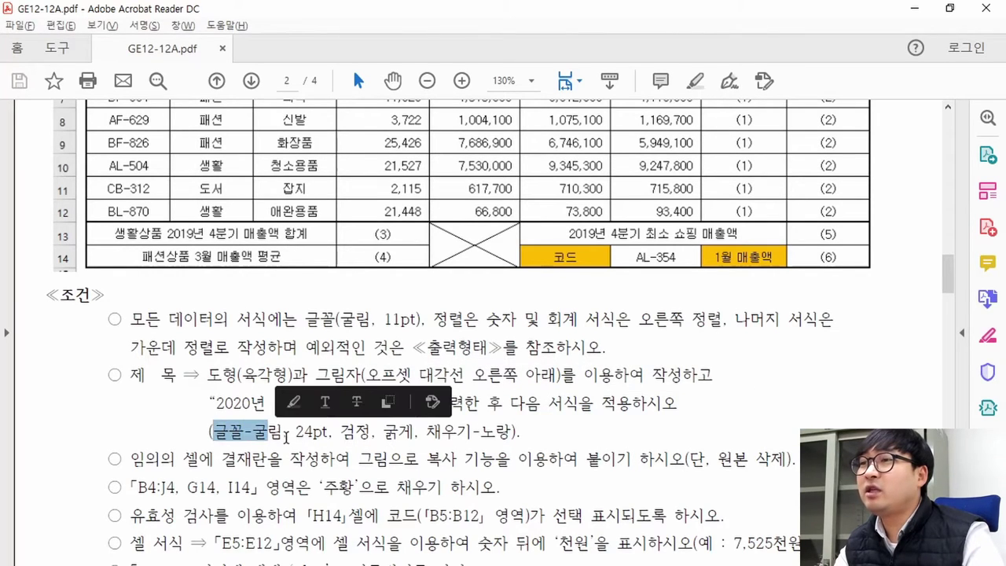
{"action": "key", "text": "alt+Tab"}
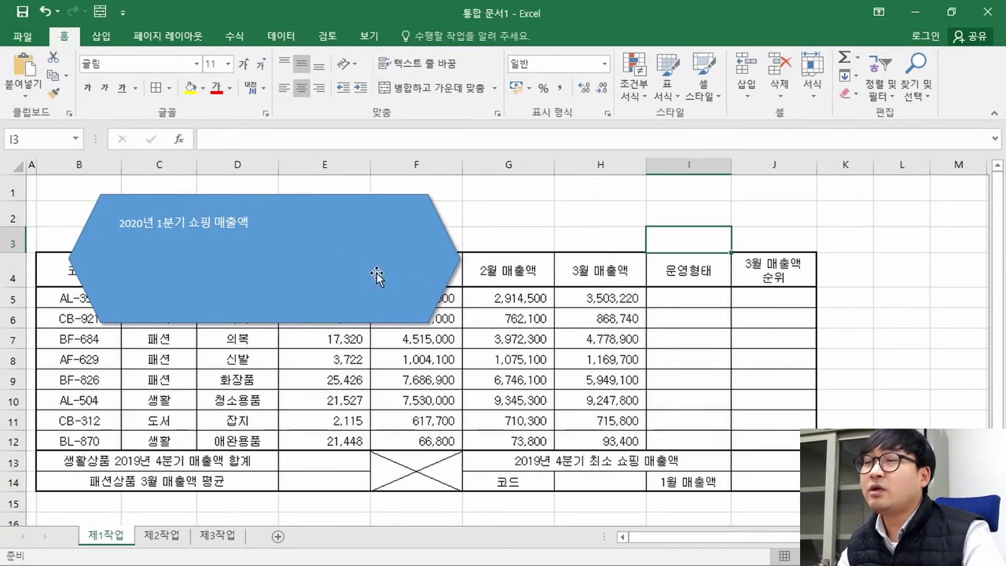
{"action": "left_click", "coordinate": [409, 299]}
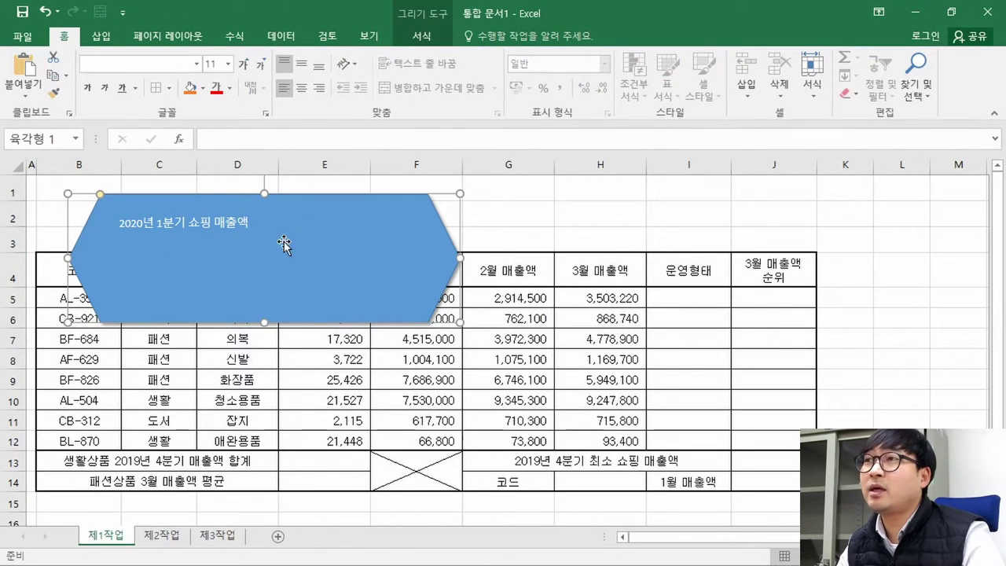
{"action": "key", "text": "ctrl"}
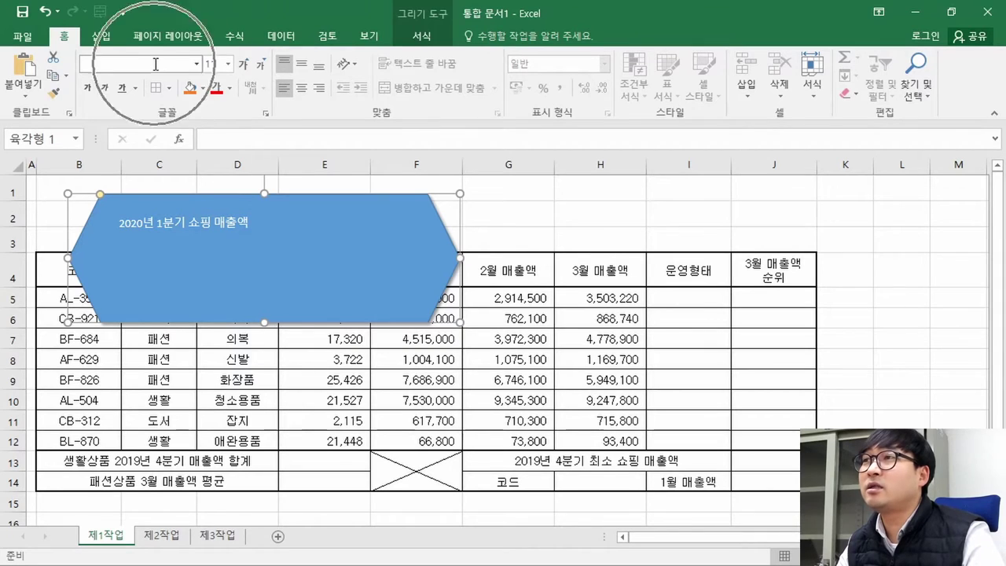
{"action": "left_click", "coordinate": [196, 64]}
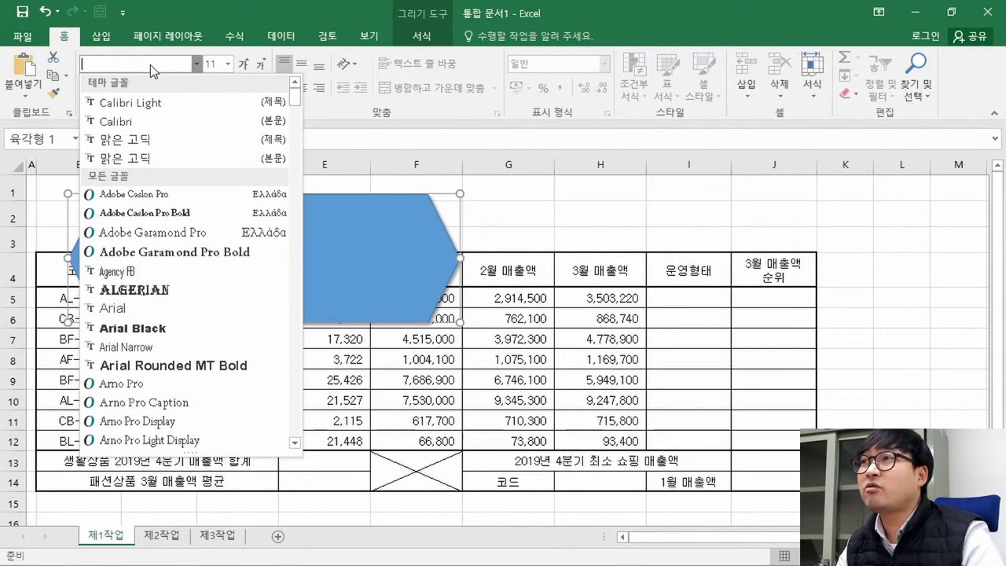
{"action": "left_click", "coordinate": [181, 63]}
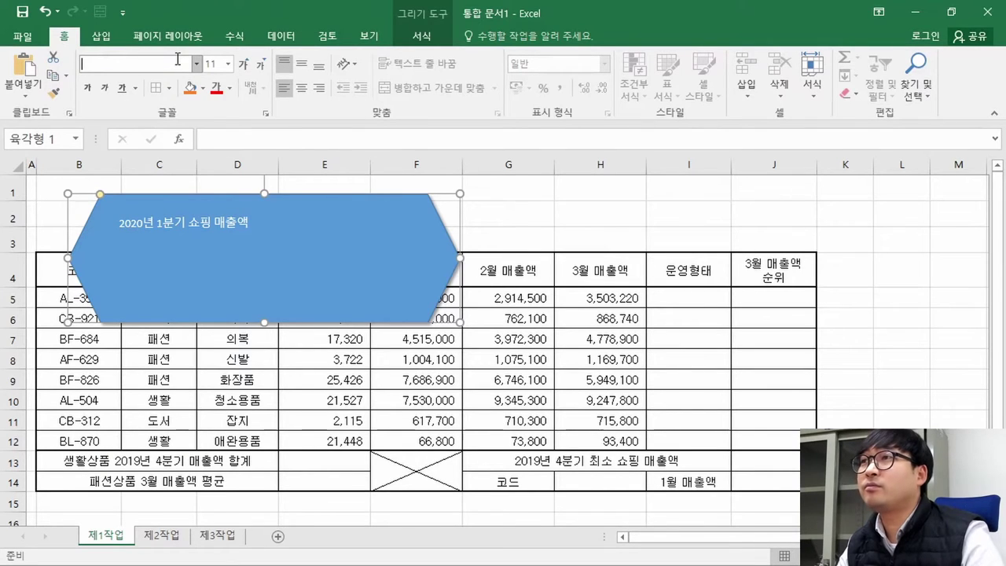
{"action": "type", "text": "굴림"}
{"action": "key", "text": "Return"}
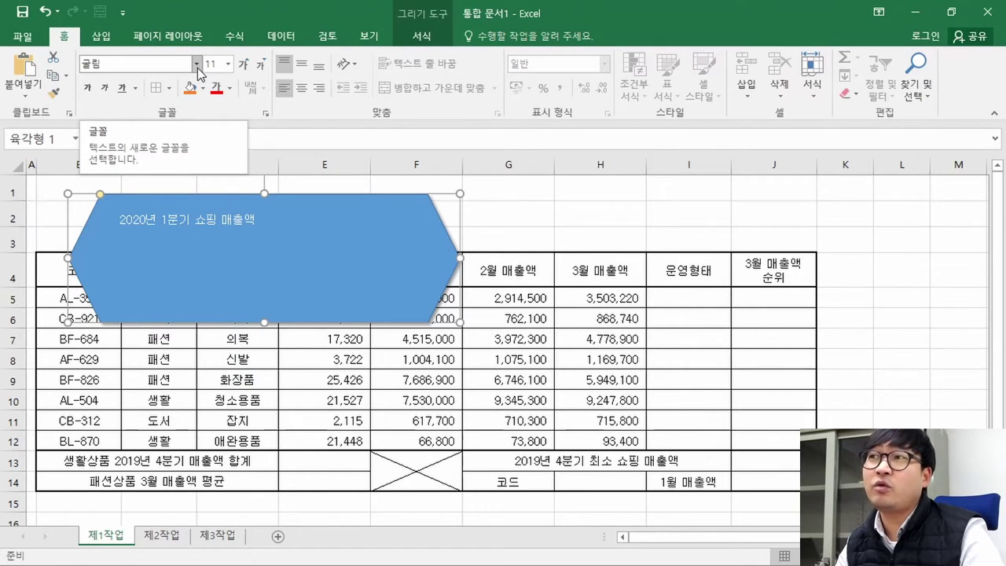
Step: Check the required font size in the PDF and set the hexagon's title text to 24 pt
{"action": "key", "text": "alt+Tab"}
{"action": "left_click_drag", "start_coordinate": [296, 432], "coordinate": [326, 432]}
{"action": "key", "text": "alt+Tab"}
{"action": "left_click", "coordinate": [219, 64]}
{"action": "type", "text": "24"}
{"action": "key", "text": "Return"}
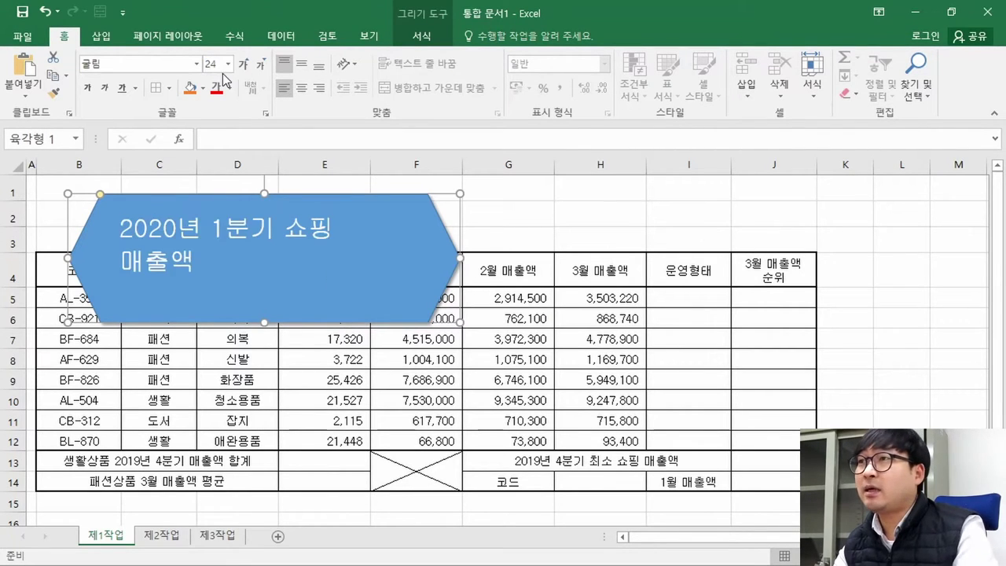
Step: Check the required font colour in the PDF and make the hexagon's title text black
{"action": "key", "text": "alt+Tab"}
{"action": "key", "text": "alt+Tab"}
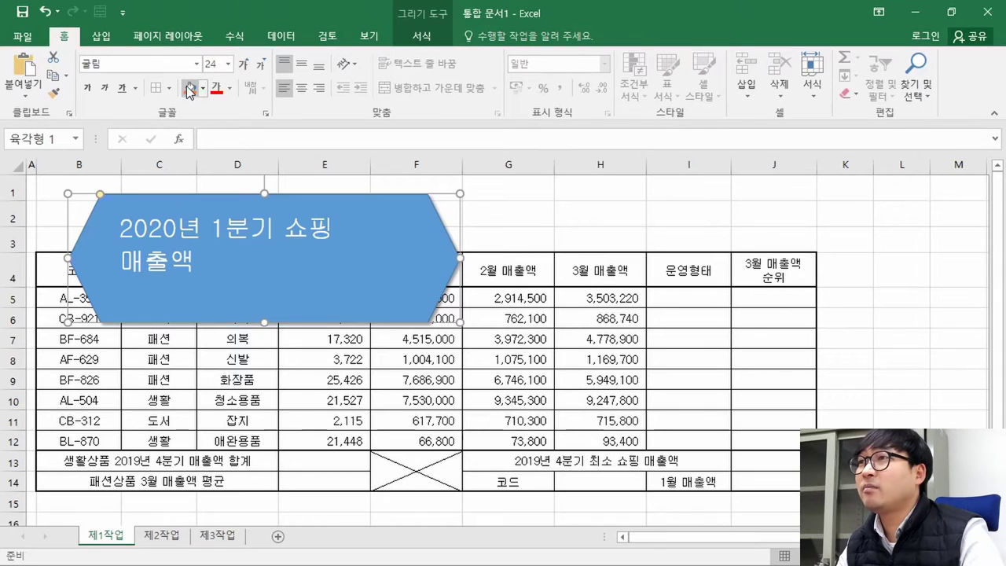
{"action": "left_click", "coordinate": [229, 88]}
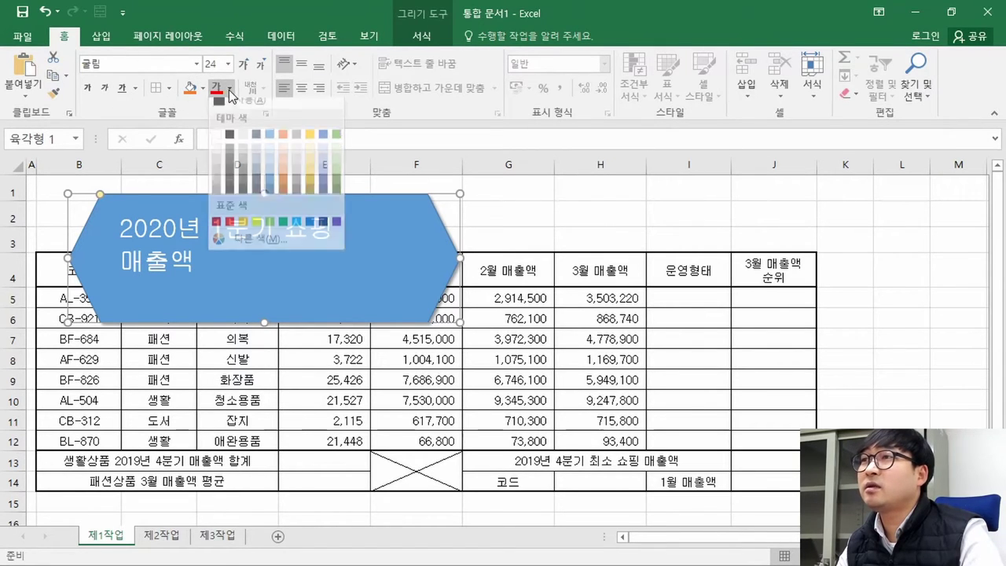
{"action": "left_click", "coordinate": [230, 143]}
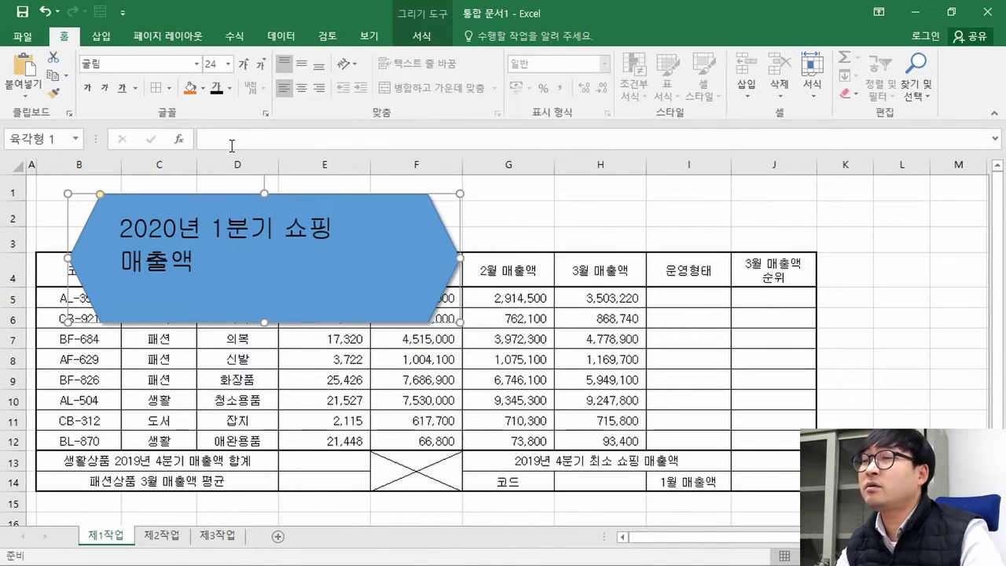
Step: Check the 굵게 requirement in the PDF and make the hexagon's title text bold
{"action": "key", "text": "alt+Tab"}
{"action": "left_click_drag", "start_coordinate": [383, 431], "coordinate": [415, 432]}
{"action": "key", "text": "alt+Tab"}
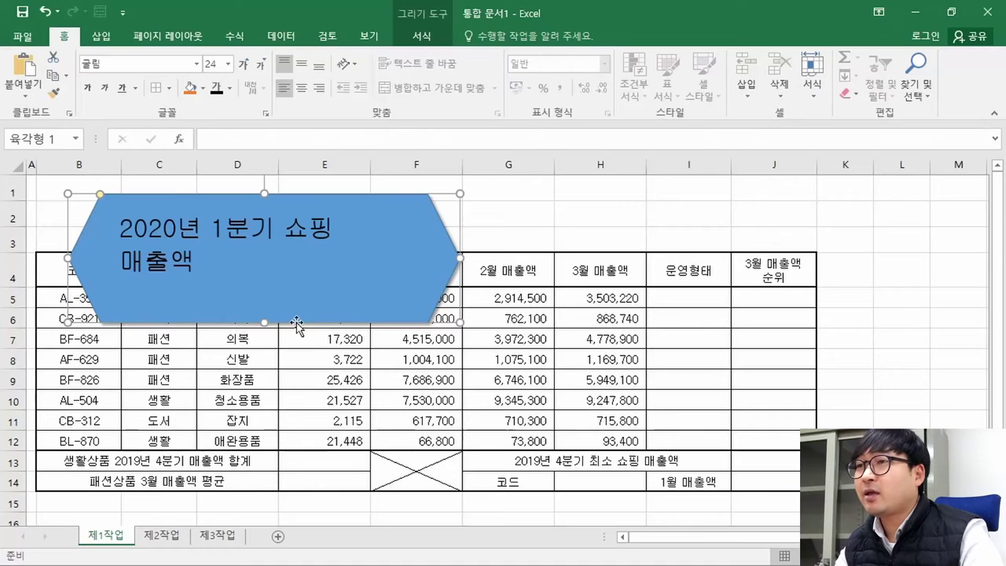
{"action": "left_click", "coordinate": [88, 89]}
{"action": "key", "text": "alt+Tab"}
{"action": "key", "text": "alt+Tab"}
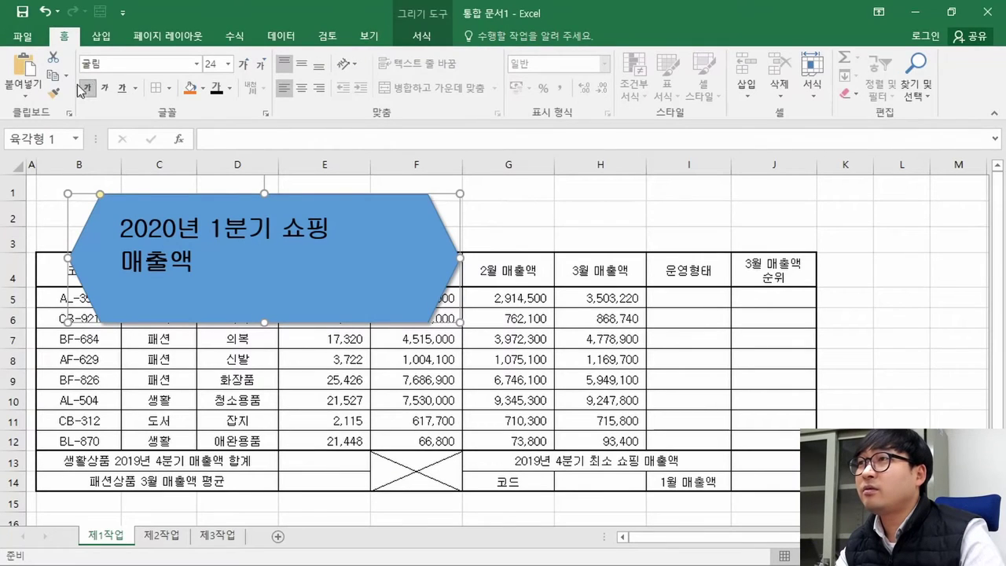
Step: Check the fill requirement in the PDF and fill the hexagon with the standard colour 노랑
{"action": "key", "text": "alt+Tab"}
{"action": "left_click_drag", "start_coordinate": [426, 431], "coordinate": [509, 432]}
{"action": "key", "text": "alt+Tab"}
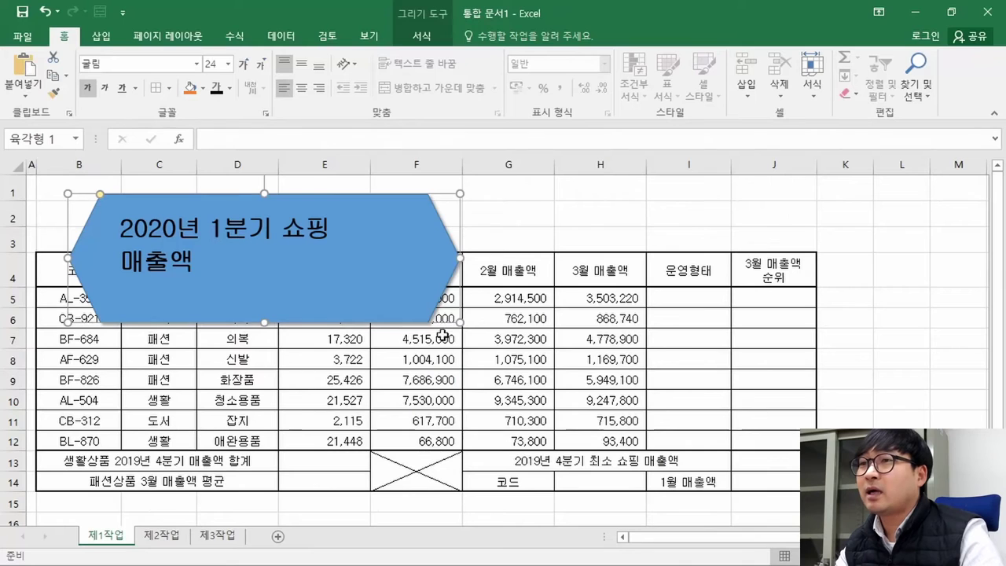
{"action": "left_click", "coordinate": [203, 88]}
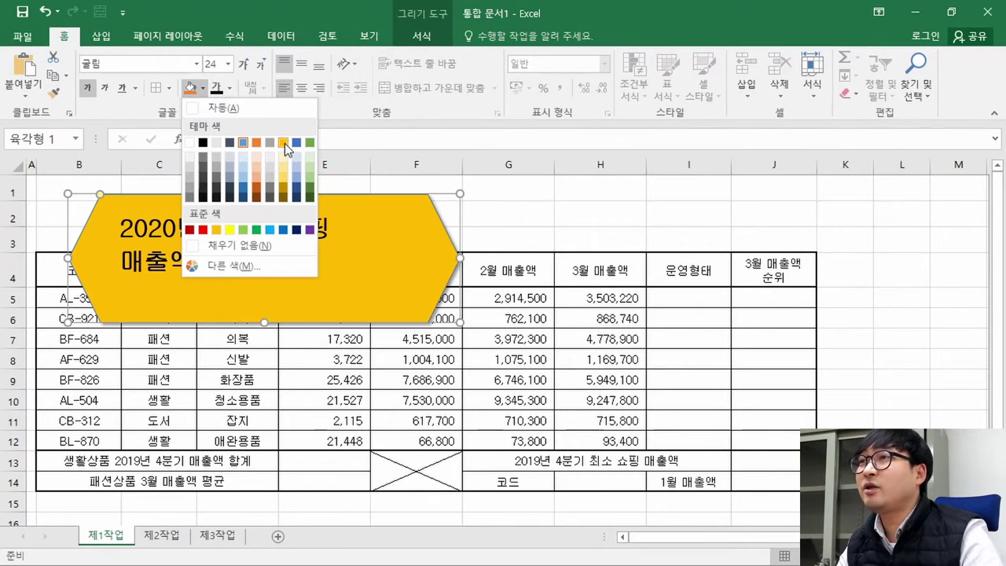
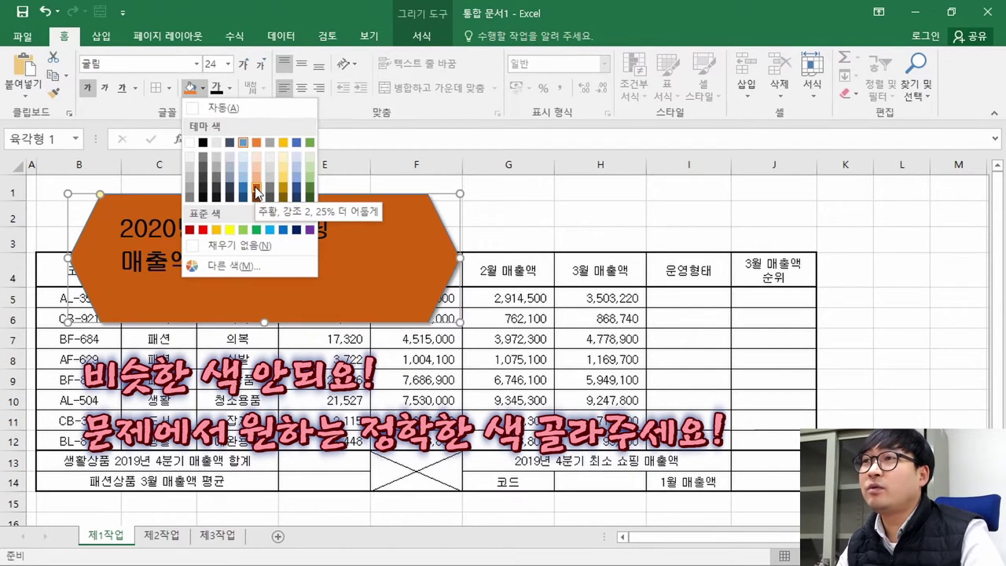
{"action": "left_click", "coordinate": [230, 229]}
Step: Review the fill condition and the title banner's size and placement in the PDF's 출력형태, comparing them with the hexagon in Excel
{"action": "key", "text": "alt+Tab"}
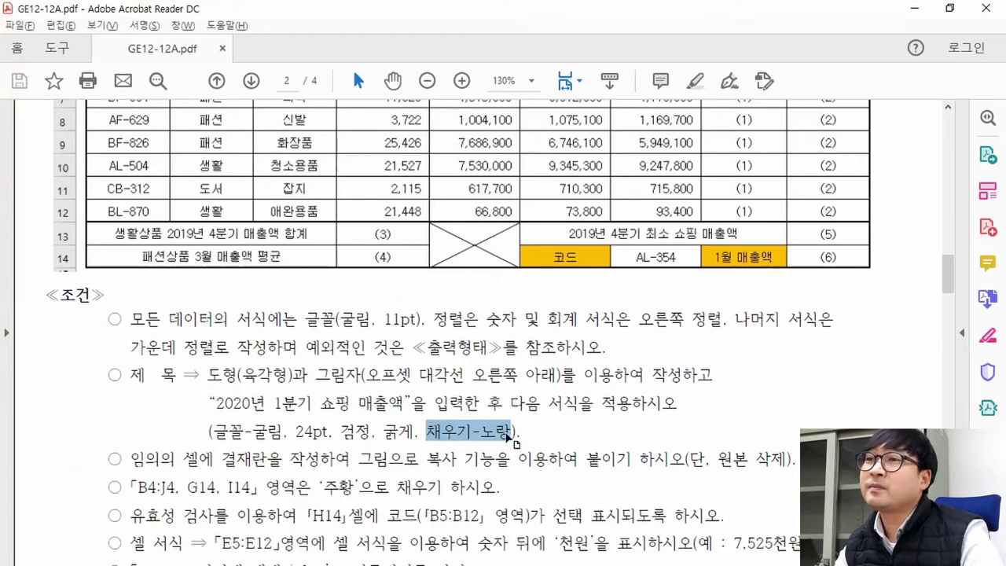
{"action": "left_click_drag", "start_coordinate": [529, 432], "coordinate": [403, 411]}
{"action": "left_click", "coordinate": [471, 428]}
{"action": "scroll", "coordinate": [472, 429], "scroll_direction": "up", "scroll_amount": 1}
{"action": "scroll", "coordinate": [472, 428], "scroll_direction": "up", "scroll_amount": 3}
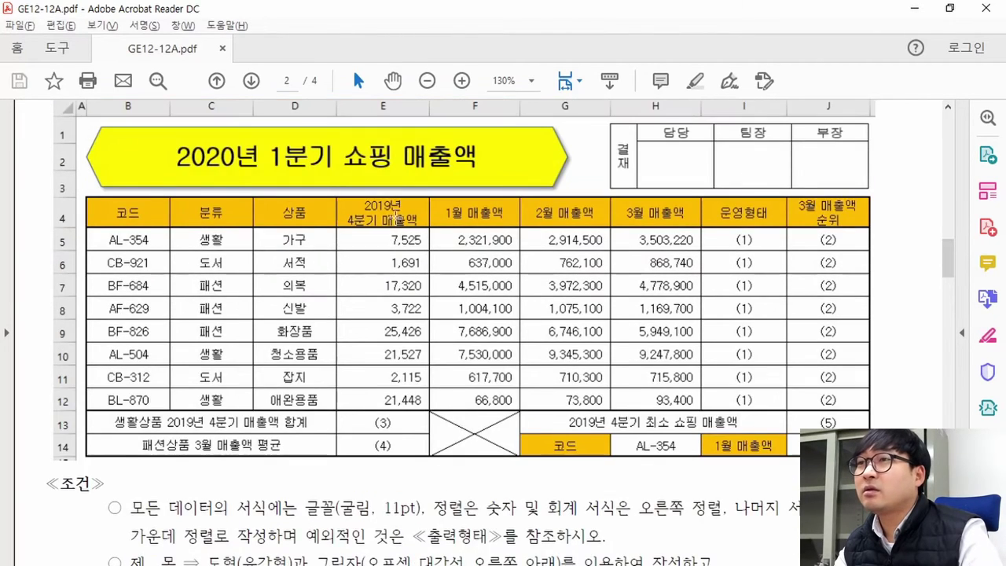
{"action": "key", "text": "alt+Tab"}
{"action": "key", "text": "alt+Tab"}
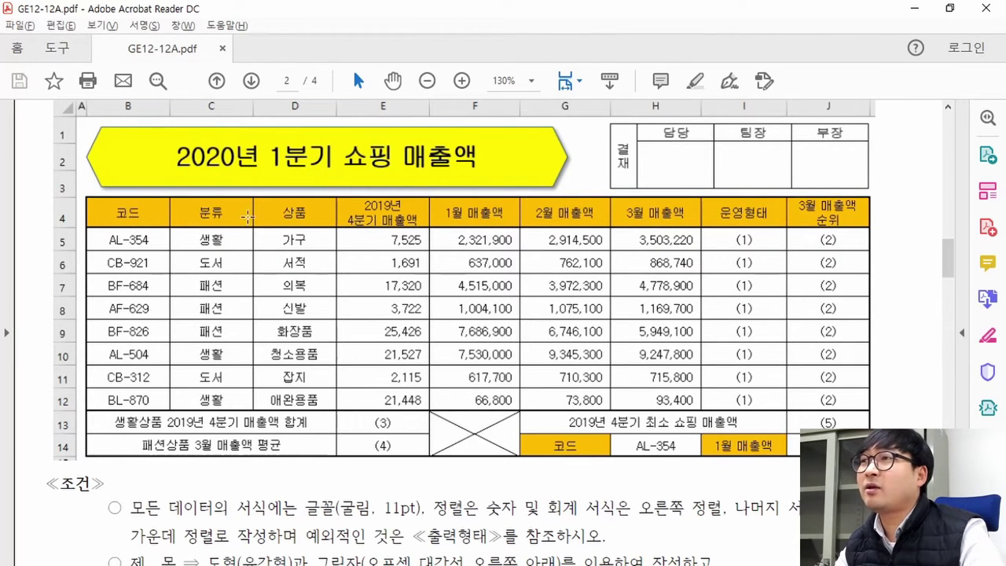
{"action": "key", "text": "alt+Tab"}
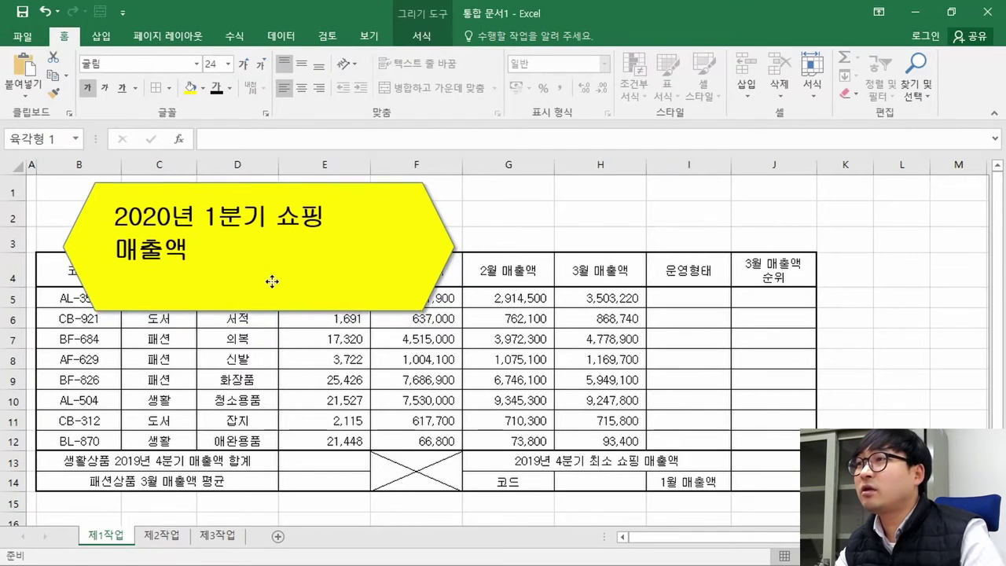
Step: Align the hexagon title with the table's left edge and resize it to span rows 1 to 3 from column B into G, matching the PDF
{"action": "left_click_drag", "start_coordinate": [252, 279], "coordinate": [251, 279]}
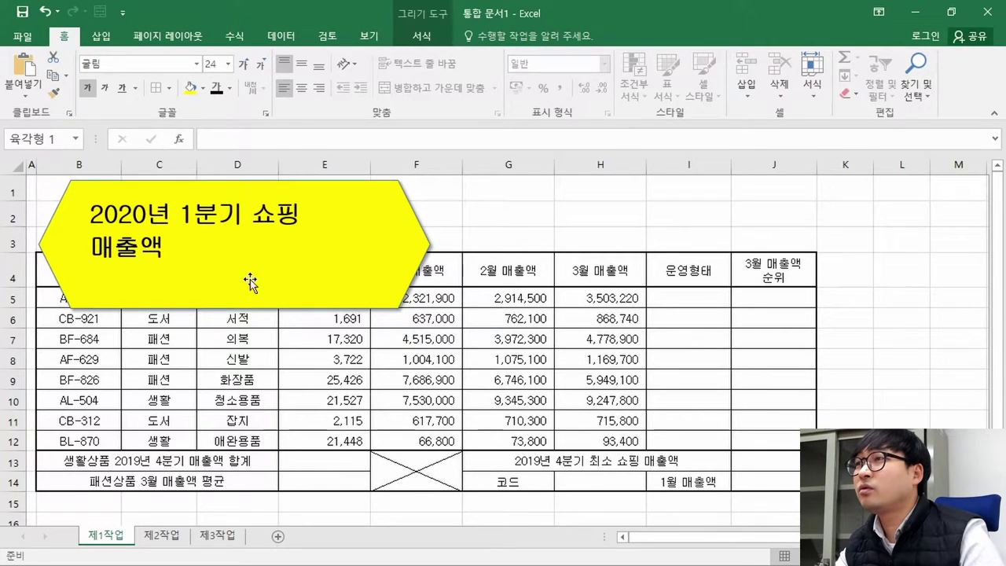
{"action": "key", "text": "alt+Tab"}
{"action": "key", "text": "alt+Tab"}
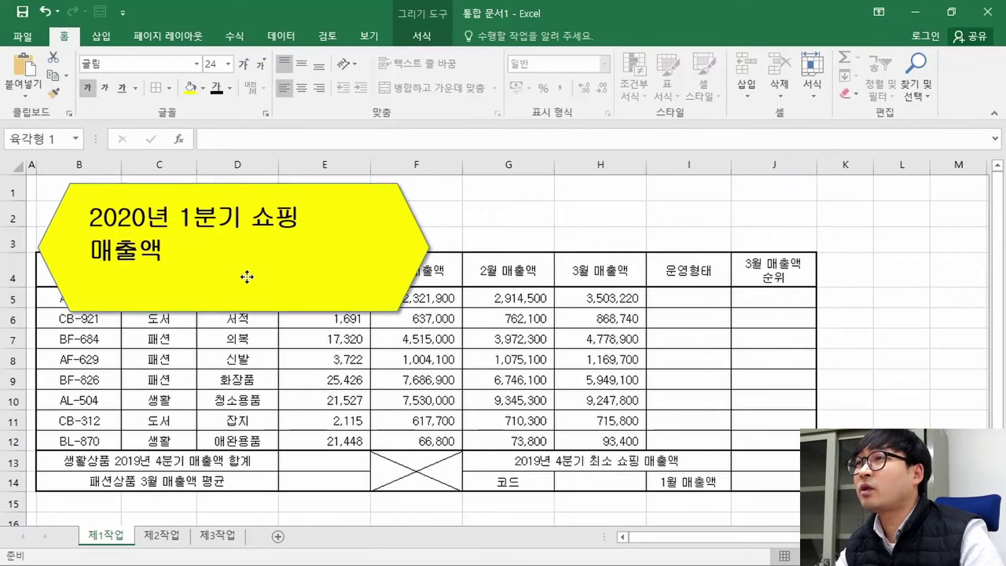
{"action": "key", "text": "alt+Tab"}
{"action": "key", "text": "alt+Tab"}
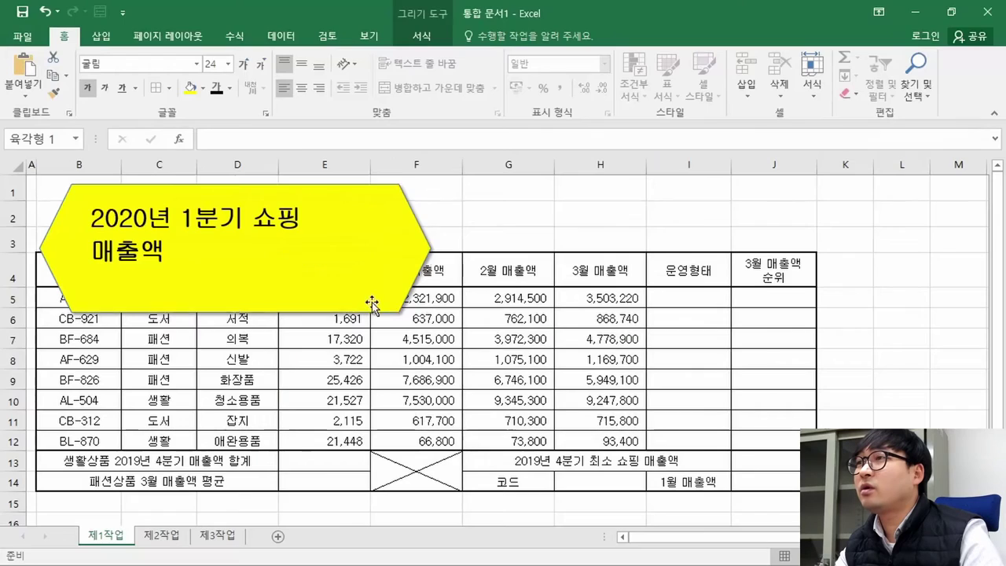
{"action": "key", "text": "alt+Tab"}
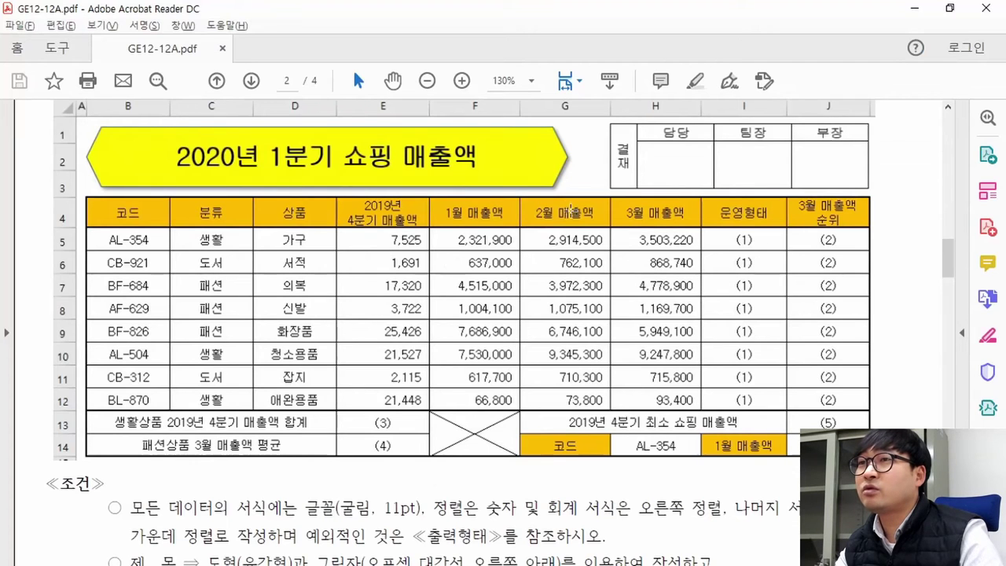
{"action": "key", "text": "alt+Tab"}
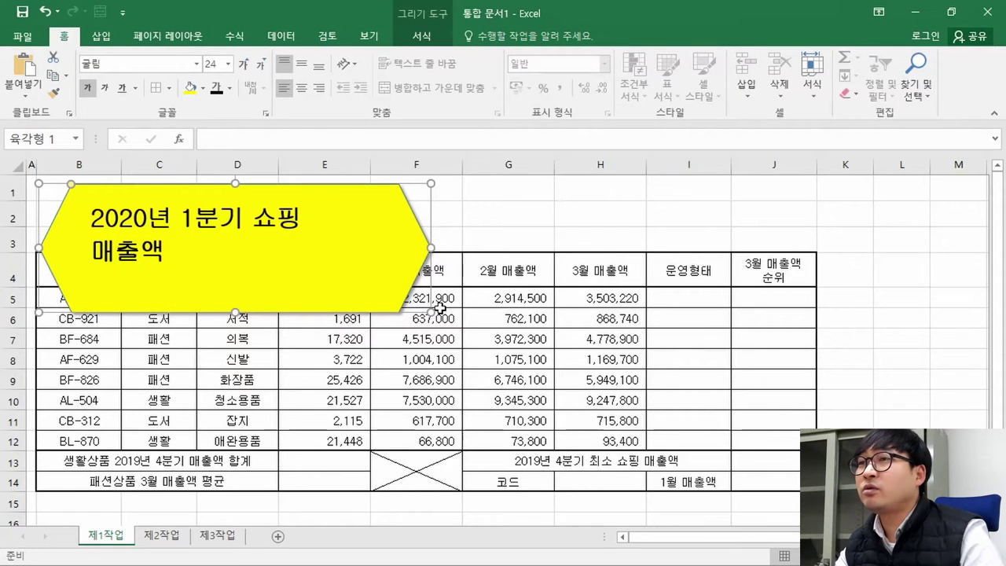
{"action": "left_click_drag", "start_coordinate": [430, 311], "coordinate": [515, 244]}
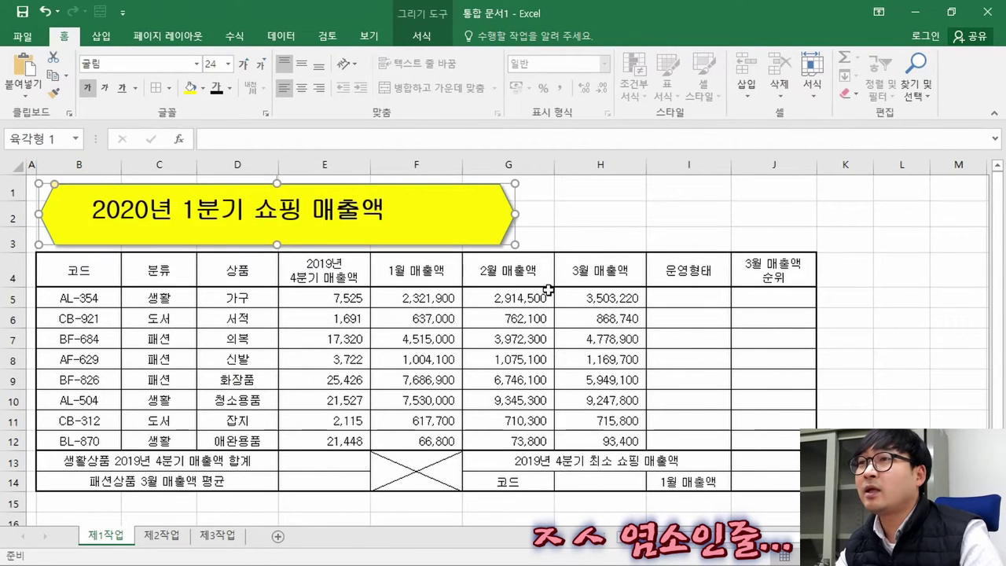
{"action": "key", "text": "alt+Tab"}
{"action": "key", "text": "alt+Tab"}
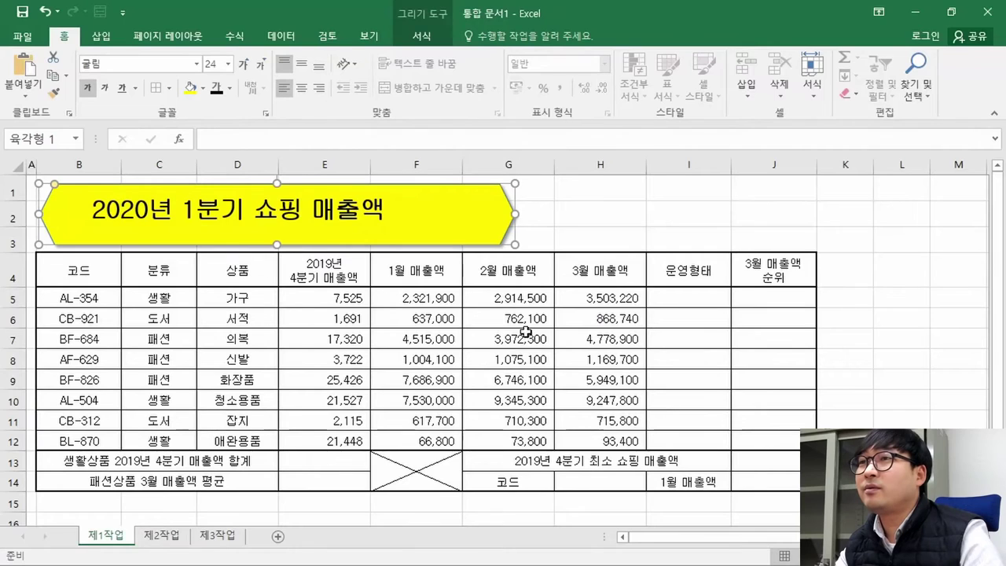
Step: Check the title's text alignment in the PDF's 출력형태 and centre the hexagon's text horizontally in Excel
{"action": "left_click", "coordinate": [264, 318]}
{"action": "key", "text": "alt+Tab"}
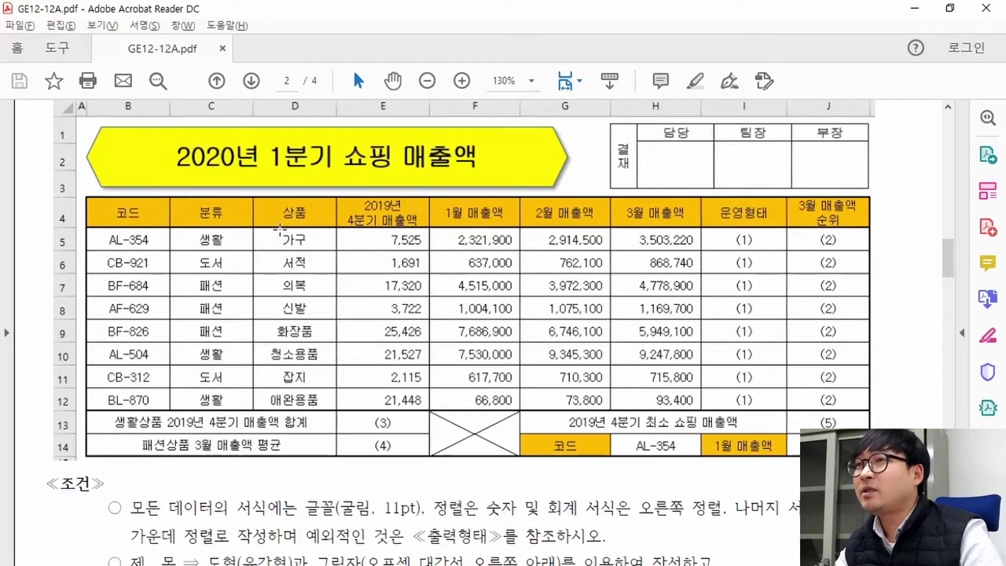
{"action": "key", "text": "alt+Tab"}
{"action": "key", "text": "alt+Tab"}
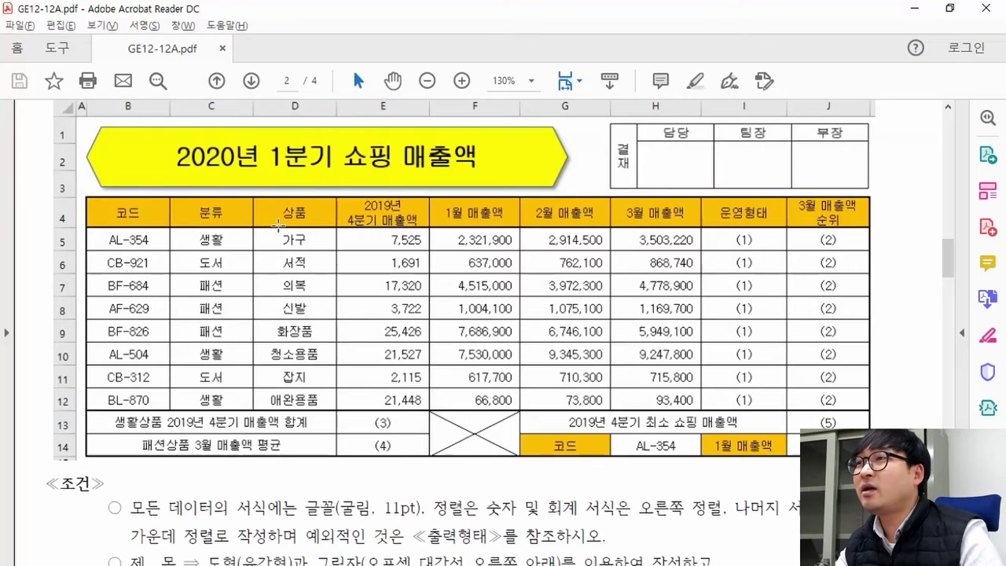
{"action": "left_click_drag", "start_coordinate": [161, 127], "coordinate": [477, 178]}
{"action": "key", "text": "alt+Tab"}
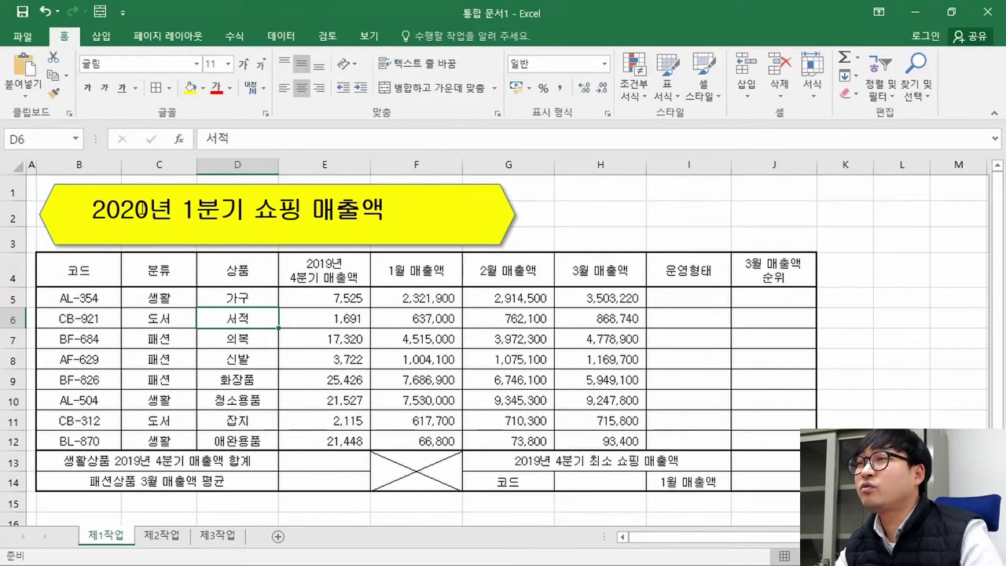
{"action": "left_click", "coordinate": [176, 235]}
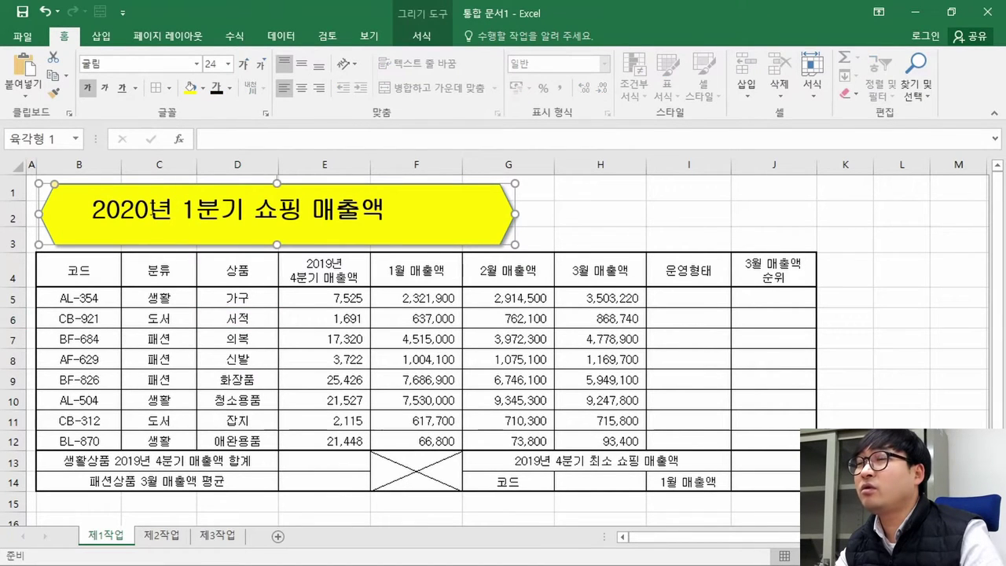
{"action": "left_click", "coordinate": [298, 93]}
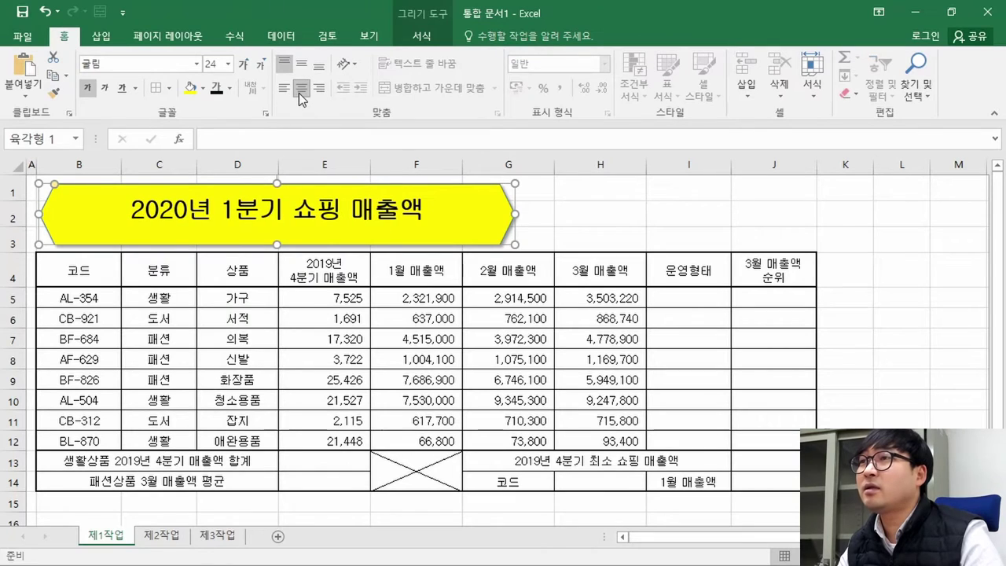
Step: Centre the hexagon's title text vertically and compare it with the title banner in the PDF
{"action": "key", "text": "alt+Tab"}
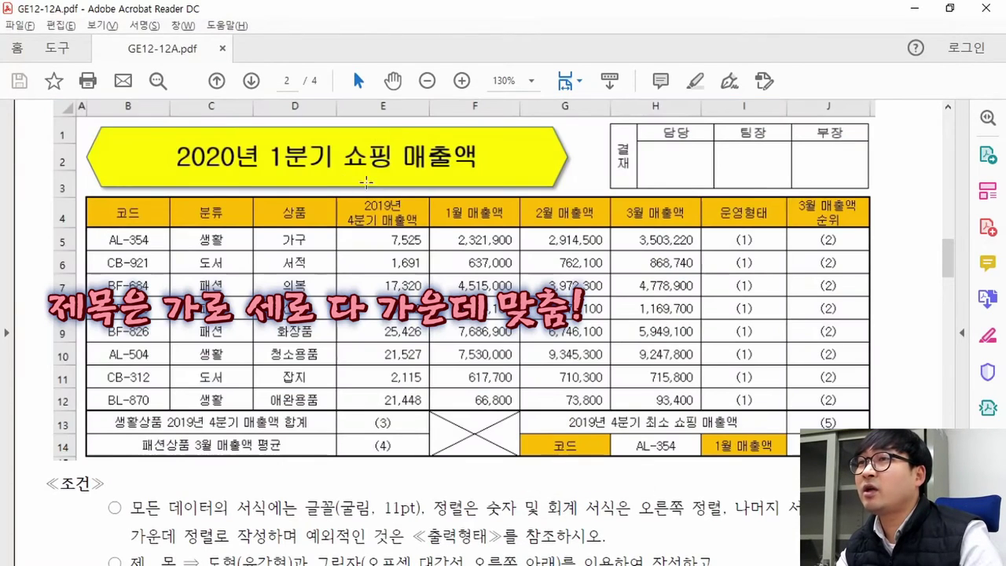
{"action": "key", "text": "alt+Tab"}
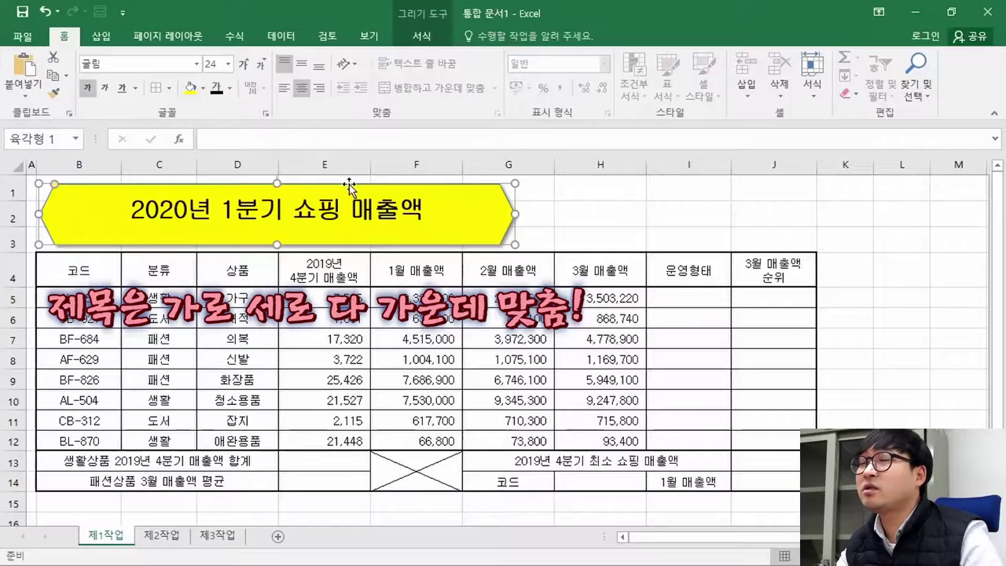
{"action": "left_click", "coordinate": [303, 72]}
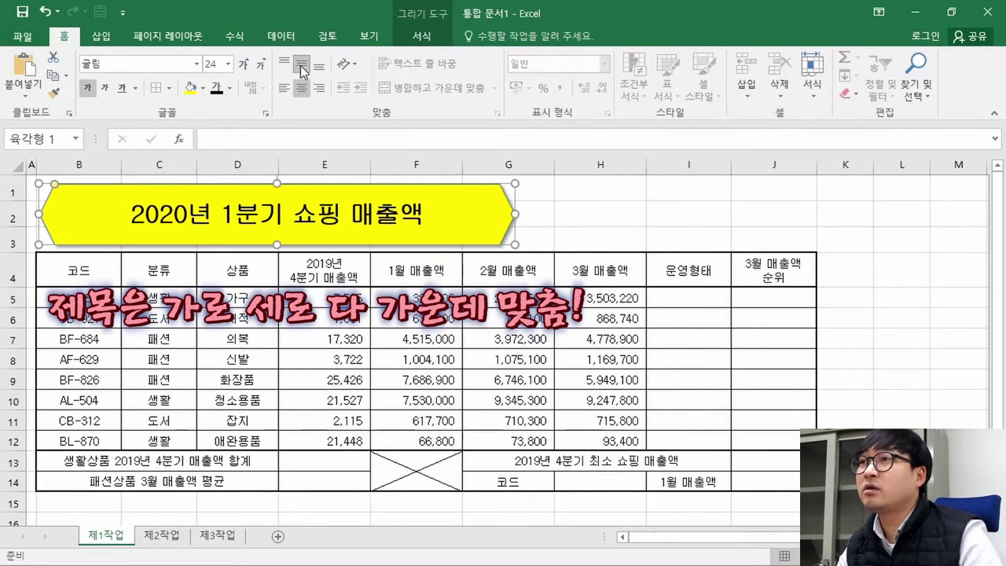
{"action": "left_click", "coordinate": [376, 300]}
{"action": "key", "text": "alt+Tab"}
{"action": "key", "text": "alt+Tab"}
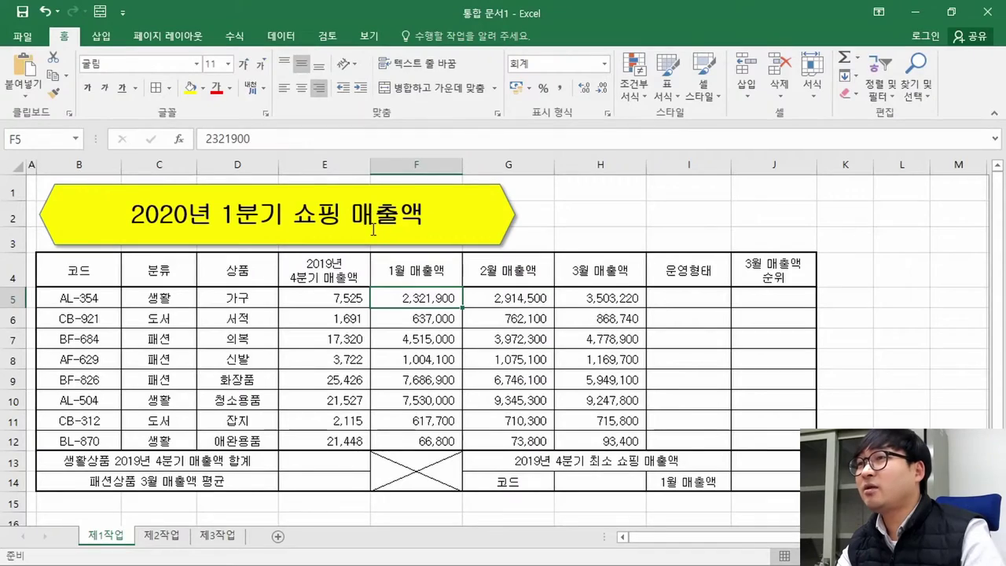
Step: Review the PDF's 제목 condition again: shape, shadow, title text, font, size, colour, bold and fill
{"action": "key", "text": "alt+Tab"}
{"action": "scroll", "coordinate": [372, 231], "scroll_direction": "up", "scroll_amount": 1}
{"action": "key", "text": "alt+Tab"}
{"action": "key", "text": "alt+Tab"}
{"action": "scroll", "coordinate": [427, 254], "scroll_direction": "down", "scroll_amount": 9}
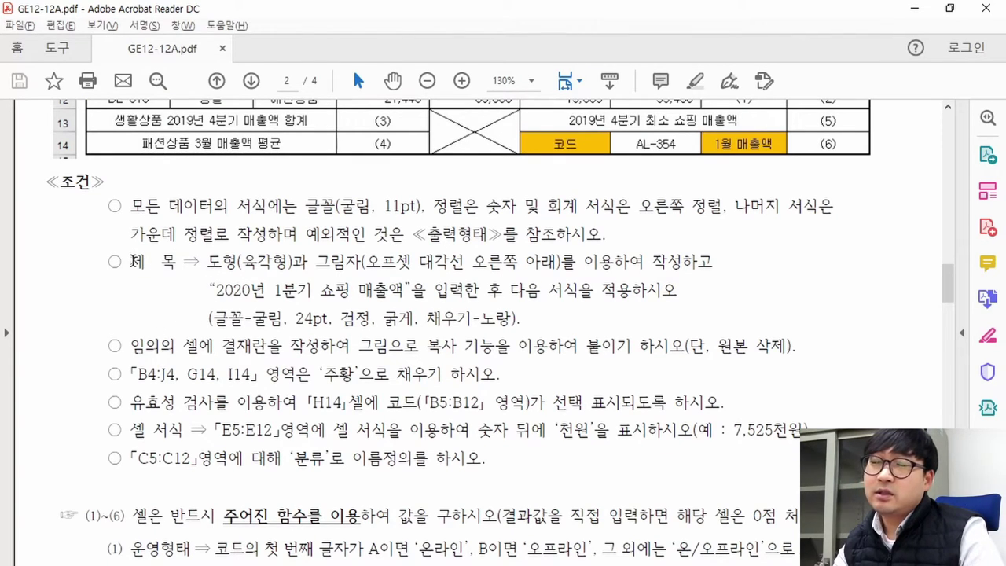
{"action": "left_click_drag", "start_coordinate": [208, 261], "coordinate": [308, 262]}
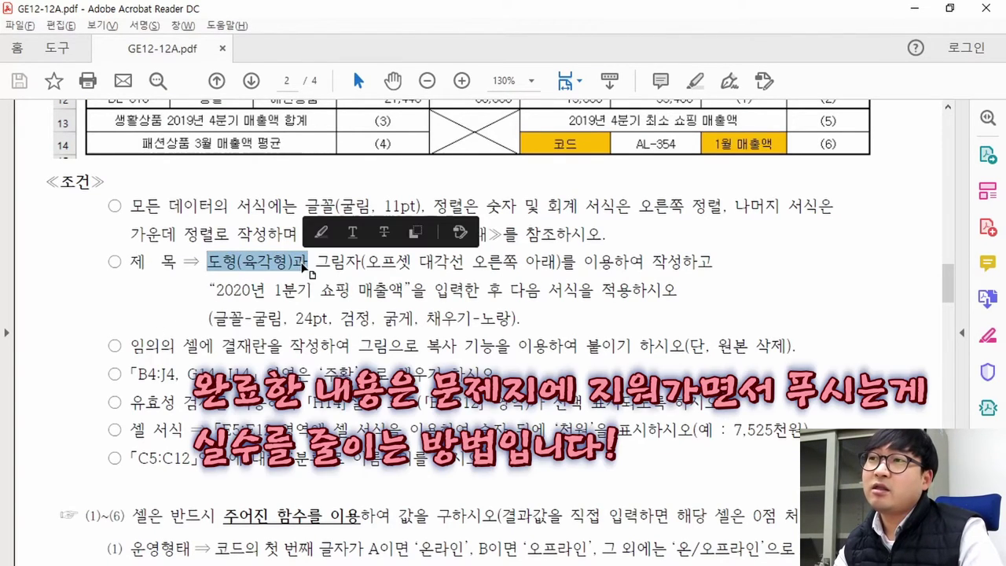
{"action": "left_click_drag", "start_coordinate": [316, 261], "coordinate": [516, 271]}
{"action": "left_click", "coordinate": [212, 292]}
{"action": "left_click_drag", "start_coordinate": [212, 291], "coordinate": [468, 292]}
{"action": "left_click_drag", "start_coordinate": [253, 317], "coordinate": [454, 336]}
{"action": "left_click", "coordinate": [488, 325]}
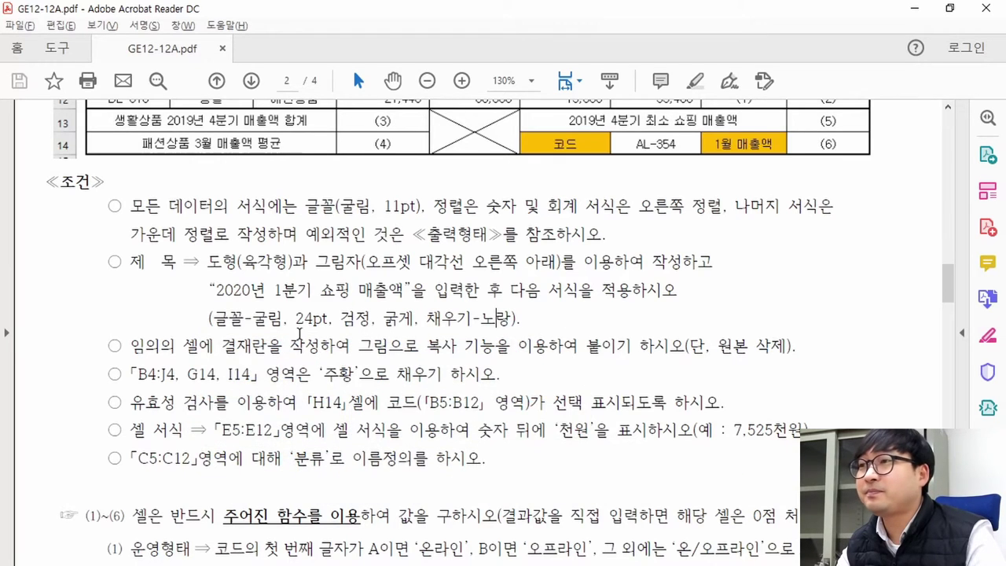
Step: Read the PDF's 결재란 condition about copying it as a picture, and examine the approval box in the 출력형태
{"action": "scroll", "coordinate": [215, 338], "scroll_direction": "down", "scroll_amount": 3}
{"action": "left_click_drag", "start_coordinate": [139, 230], "coordinate": [336, 232]}
{"action": "scroll", "coordinate": [483, 297], "scroll_direction": "up", "scroll_amount": 10}
{"action": "left_click_drag", "start_coordinate": [598, 158], "coordinate": [875, 229]}
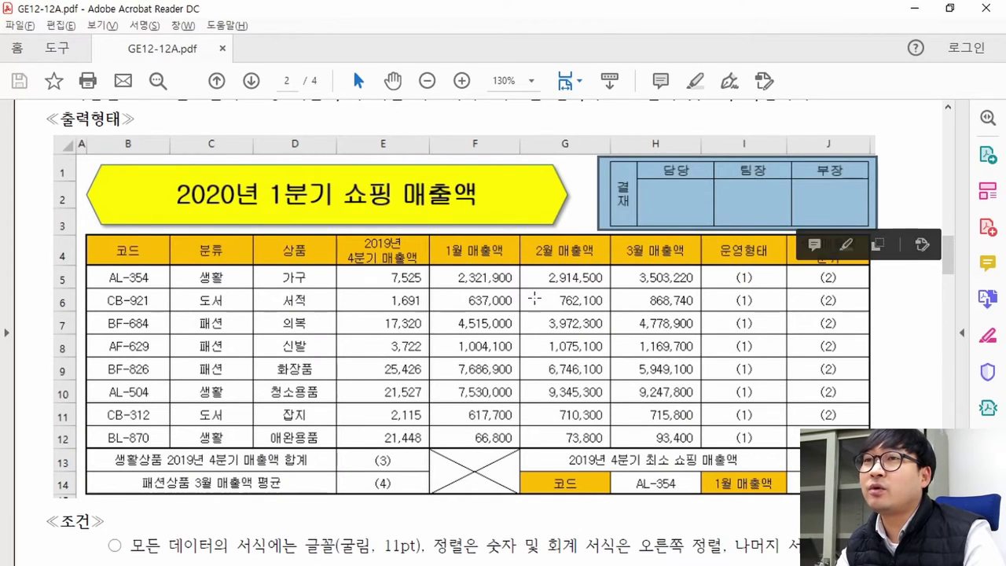
{"action": "scroll", "coordinate": [542, 295], "scroll_direction": "down", "scroll_amount": 5}
{"action": "left_click_drag", "start_coordinate": [359, 384], "coordinate": [787, 385]}
{"action": "left_click_drag", "start_coordinate": [132, 383], "coordinate": [793, 385]}
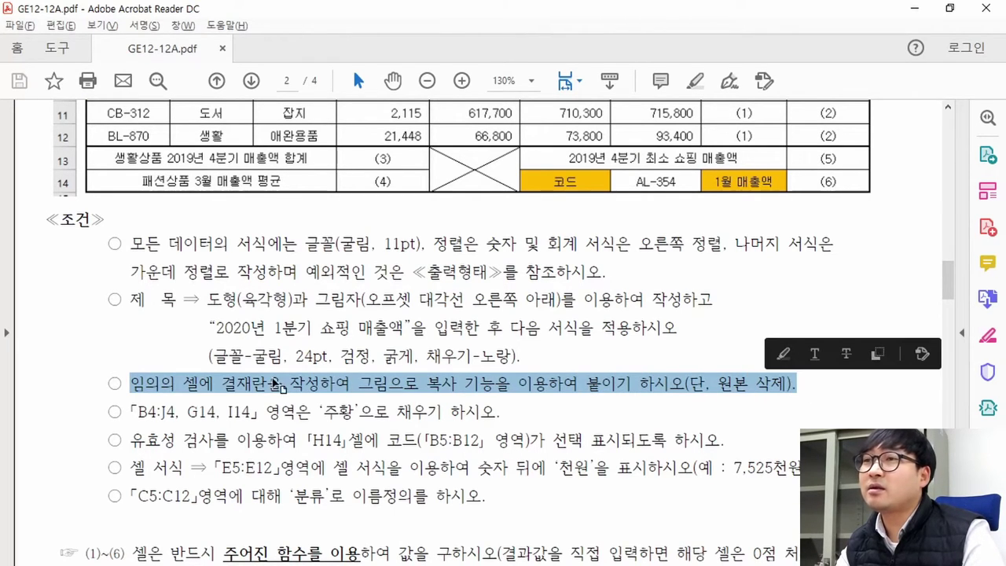
{"action": "left_click", "coordinate": [132, 384]}
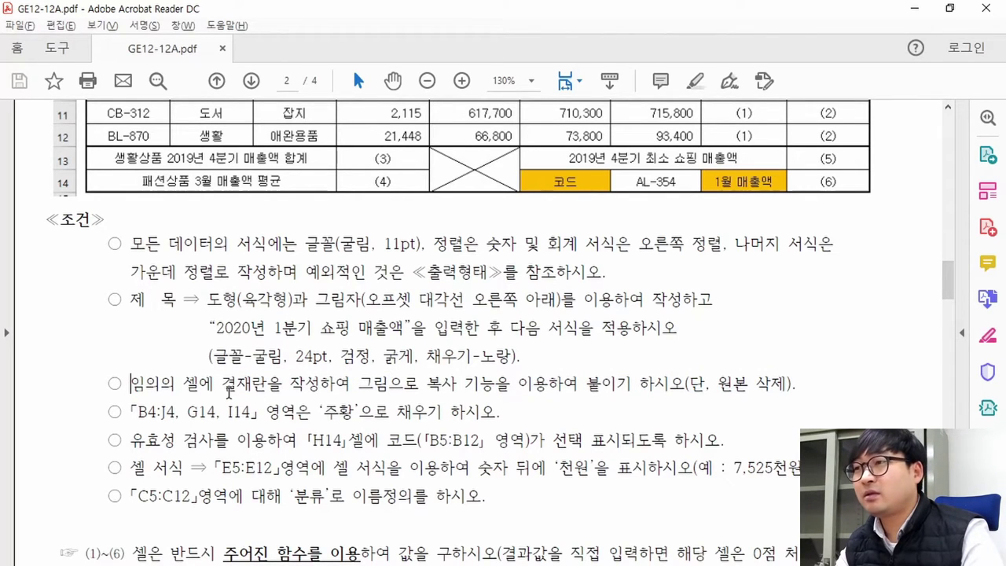
Step: Add a new sheet after 제1작업 in Excel for building the approval box, and select cell B2
{"action": "key", "text": "alt+Tab"}
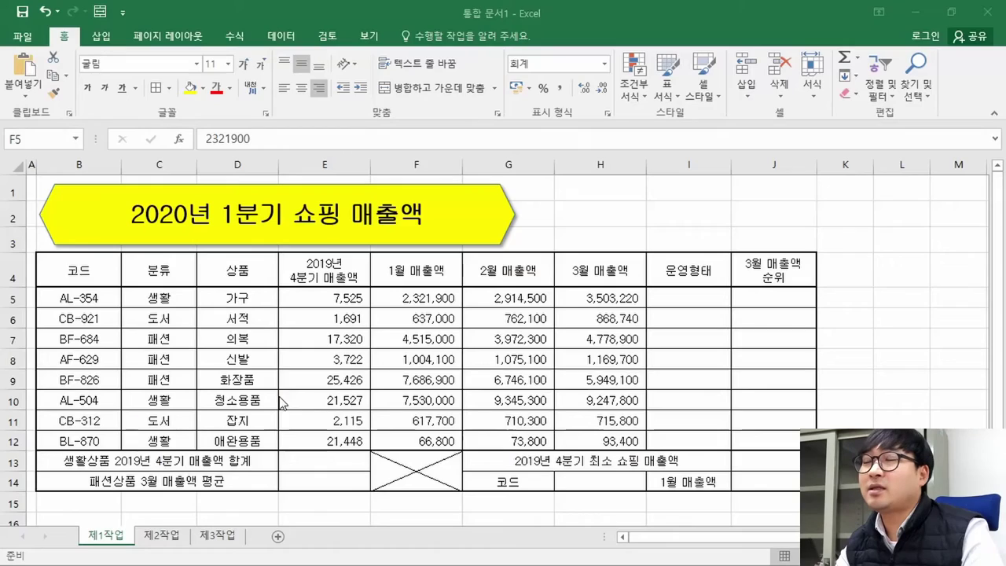
{"action": "left_click", "coordinate": [894, 325]}
{"action": "scroll", "coordinate": [829, 399], "scroll_direction": "down", "scroll_amount": 2}
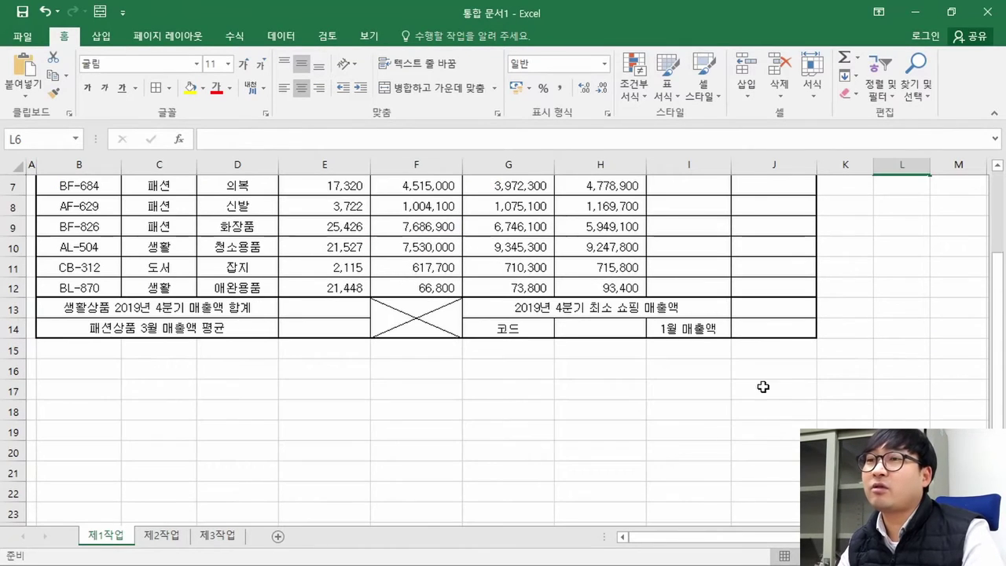
{"action": "left_click", "coordinate": [693, 453]}
{"action": "scroll", "coordinate": [673, 425], "scroll_direction": "up", "scroll_amount": 2}
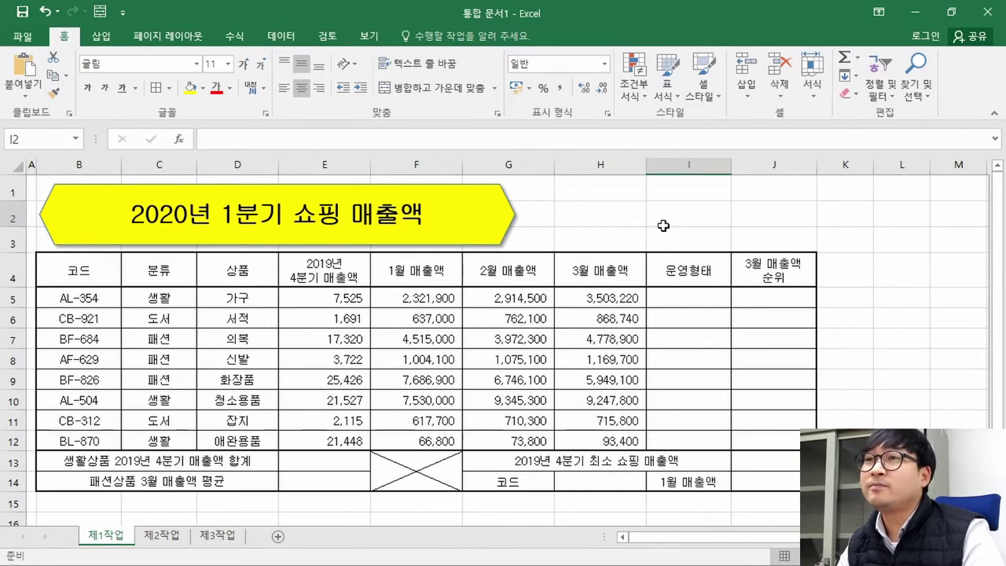
{"action": "left_click", "coordinate": [600, 182]}
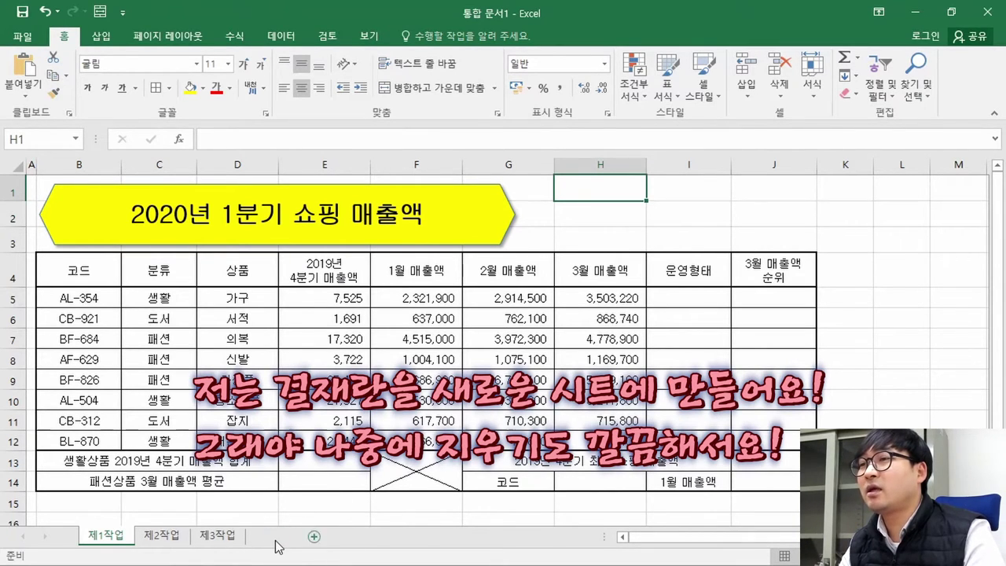
{"action": "left_click", "coordinate": [278, 537]}
{"action": "left_click", "coordinate": [113, 204]}
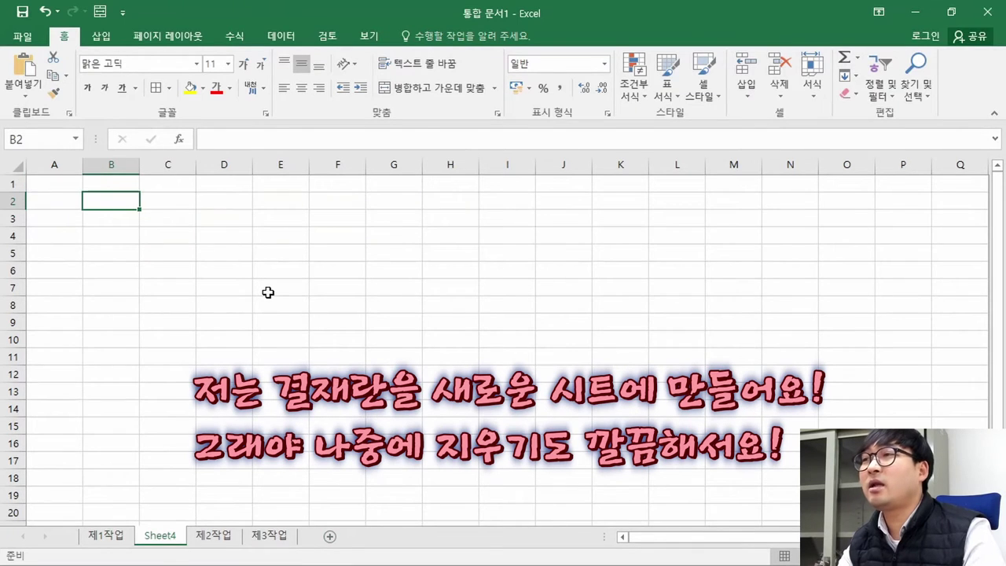
Step: Check the approval box's labels in the PDF and enter 결재, 담당, 팀장 and 부장 in cells B2 to E2
{"action": "key", "text": "alt+Tab"}
{"action": "scroll", "coordinate": [683, 253], "scroll_direction": "up", "scroll_amount": 5}
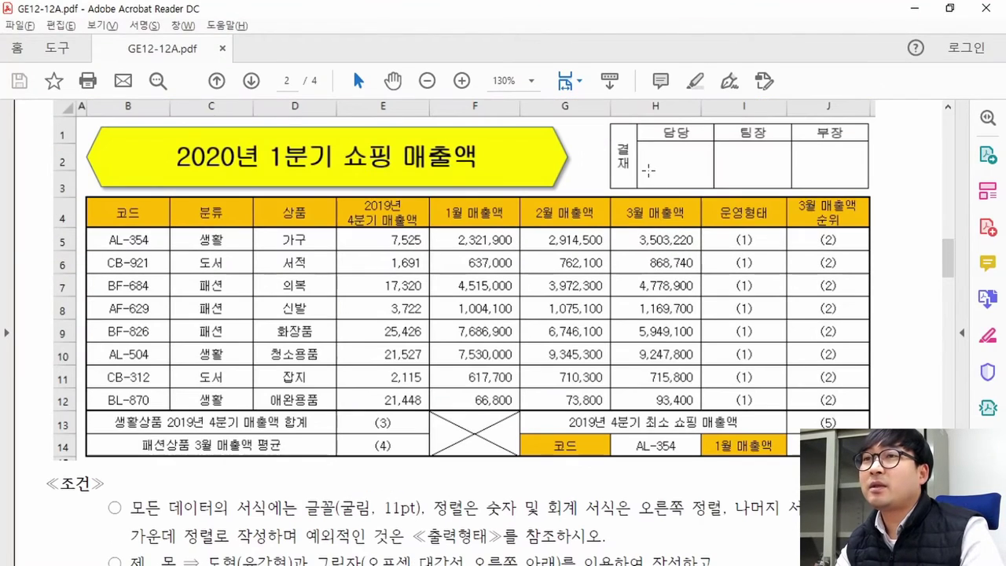
{"action": "key", "text": "alt+Tab"}
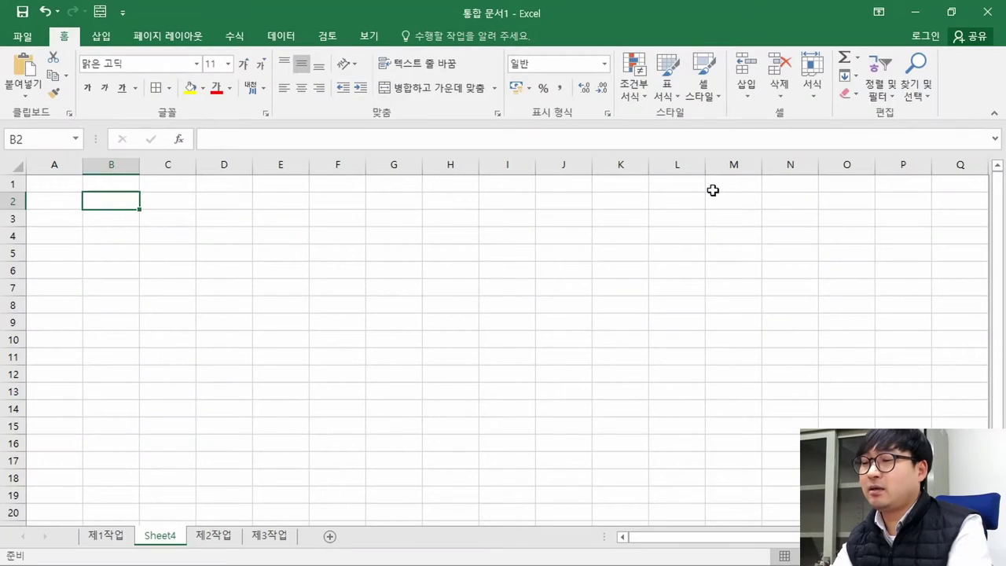
{"action": "type", "text": "결재"}
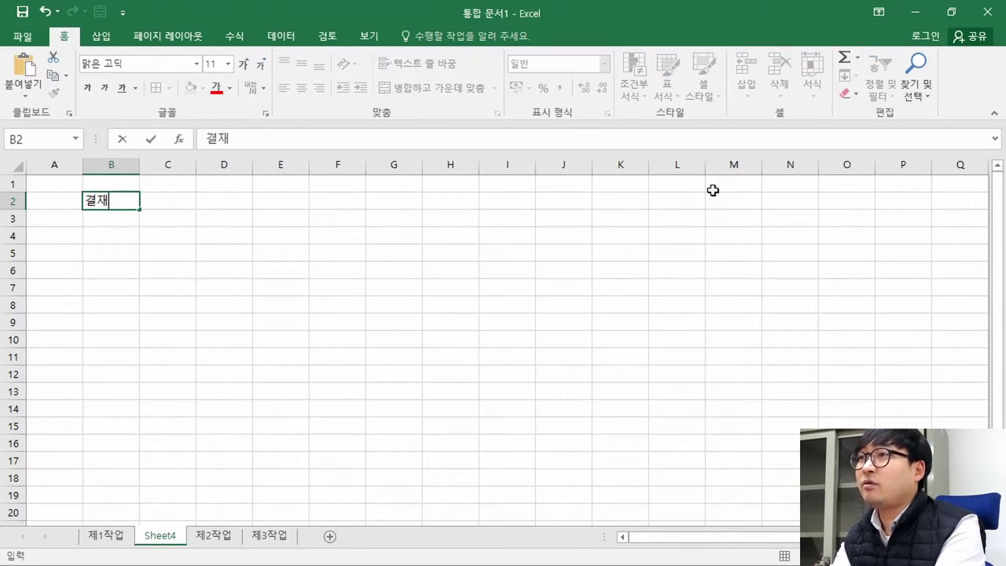
{"action": "key", "text": "Tab"}
{"action": "type", "text": "담당"}
{"action": "key", "text": "Tab"}
{"action": "type", "text": "티"}
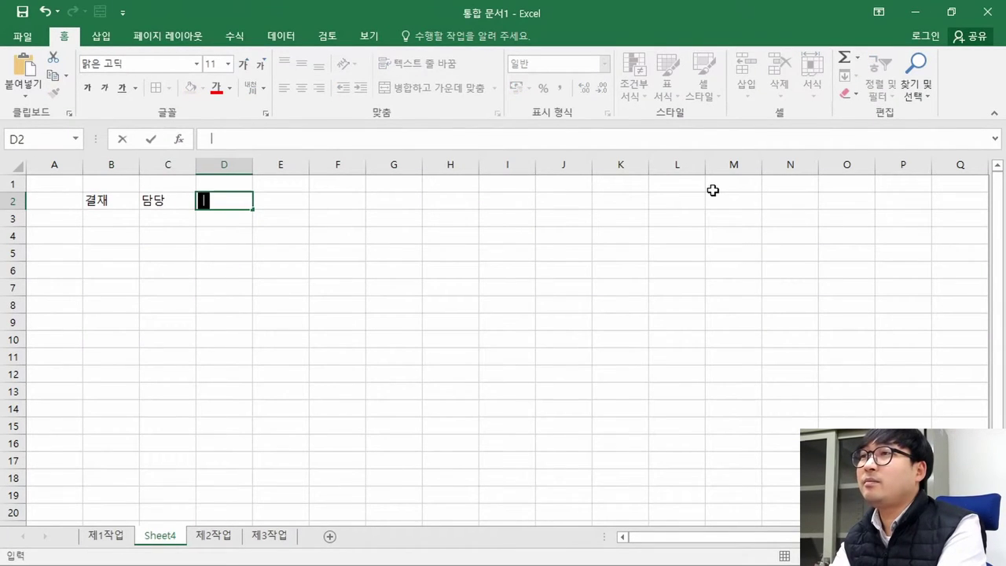
{"action": "type", "text": "장"}
{"action": "key", "text": "Tab"}
{"action": "type", "text": "부장"}
{"action": "key", "text": "Return"}
{"action": "key", "text": "Up"}
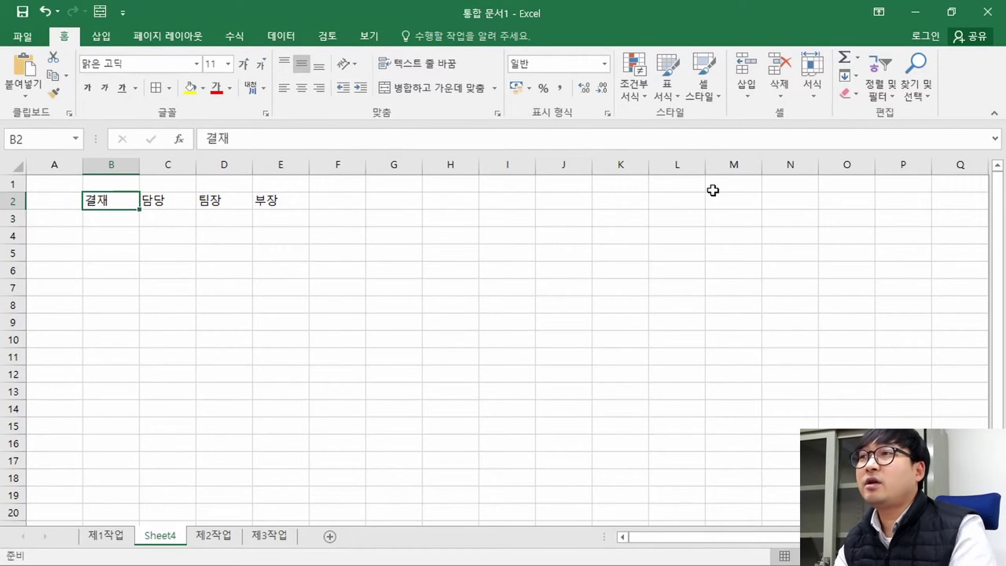
Step: Check the approval box's blank signature row in the PDF and make row 3 of the new sheet taller to match
{"action": "key", "text": "alt+Tab"}
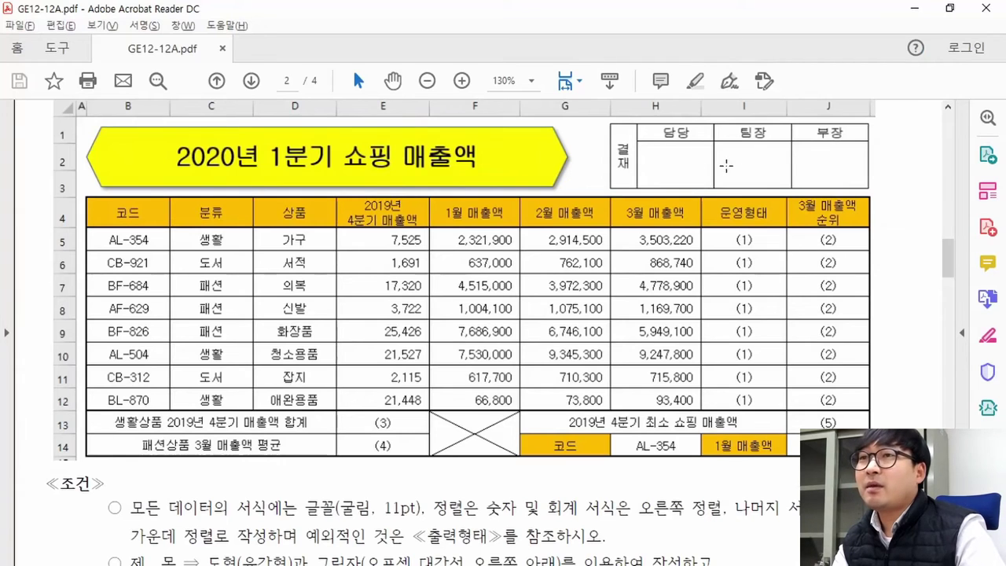
{"action": "key", "text": "alt+Tab"}
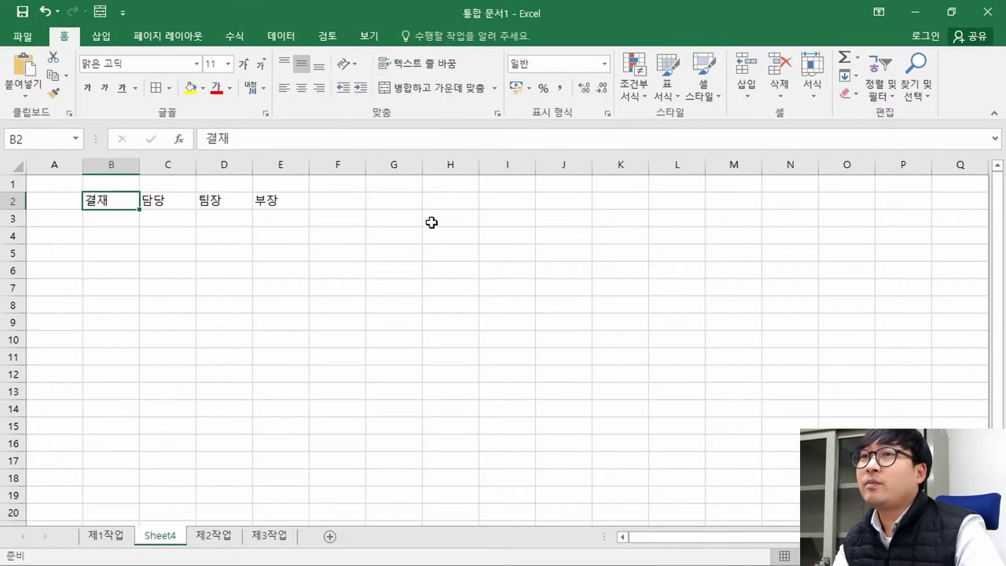
{"action": "left_click_drag", "start_coordinate": [19, 228], "coordinate": [19, 255]}
{"action": "key", "text": "alt+Tab"}
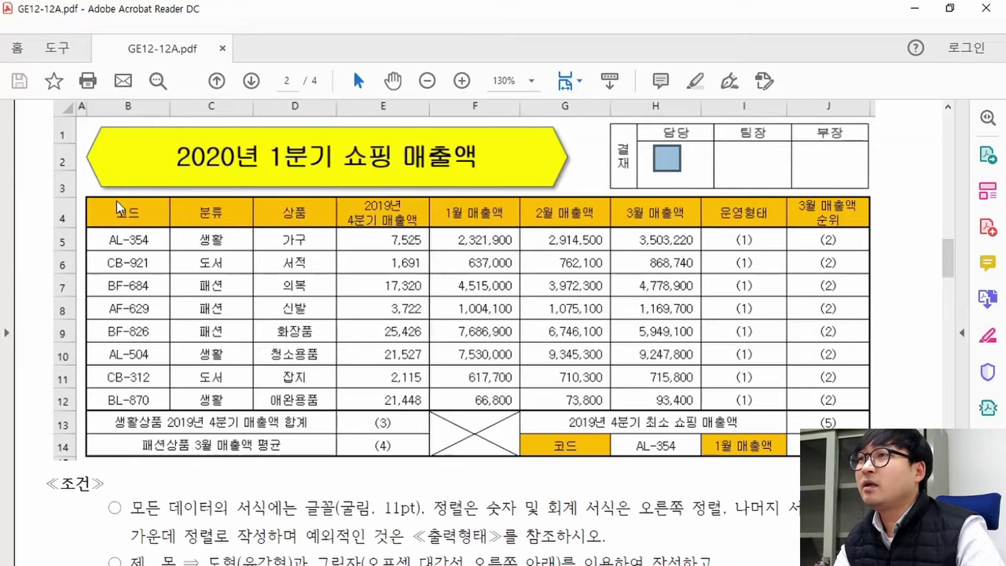
Step: Check the 결재 label's shape in the PDF's approval box, and merge and center cells B2:B3 on the Excel sheet
{"action": "left_click_drag", "start_coordinate": [622, 132], "coordinate": [629, 181]}
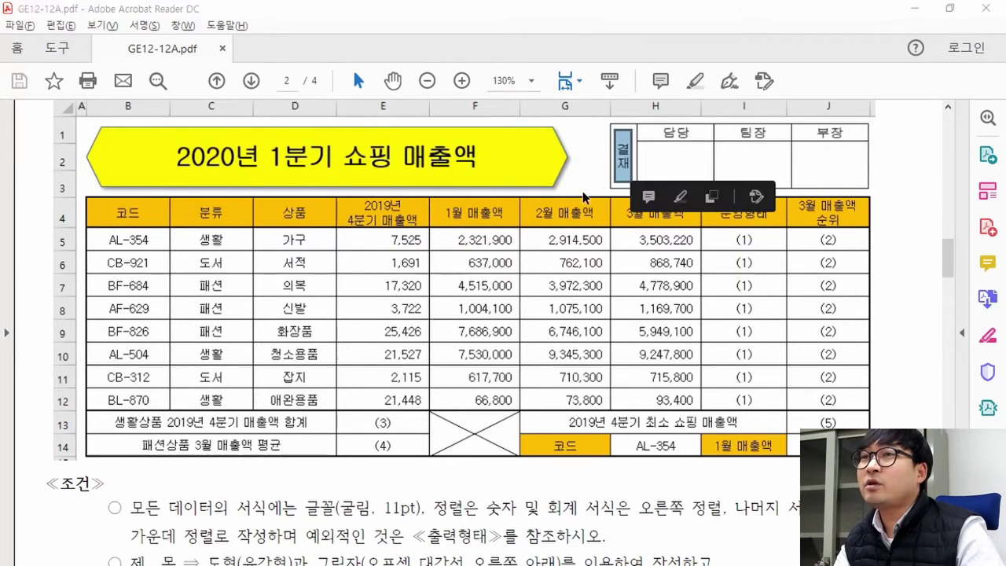
{"action": "key", "text": "alt+Tab"}
{"action": "left_click_drag", "start_coordinate": [99, 200], "coordinate": [103, 232]}
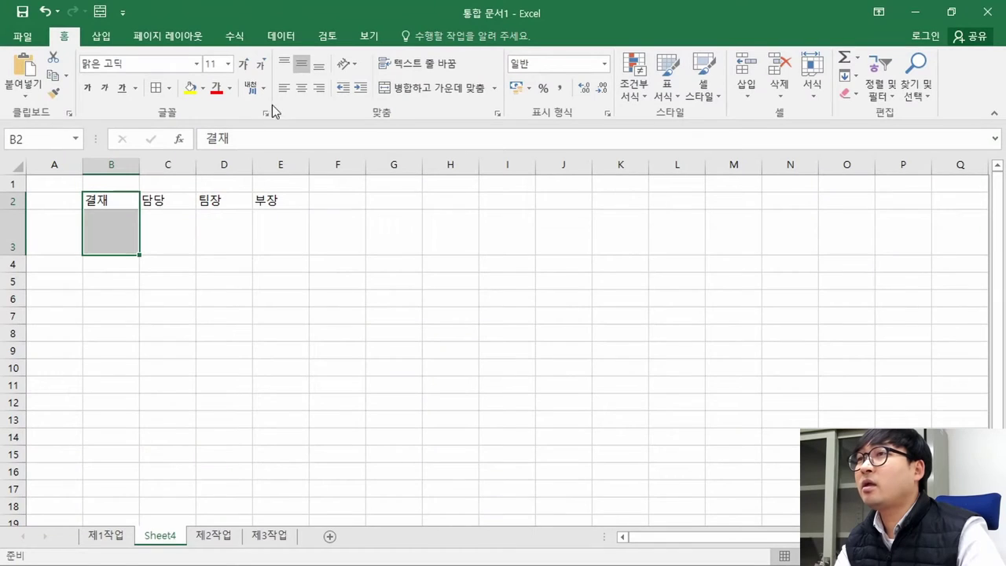
{"action": "left_click", "coordinate": [440, 88]}
Step: Check the 결재 label's text direction in the PDF and set the merged 결재 cell to vertical text (세로 쓰기)
{"action": "key", "text": "alt+Tab"}
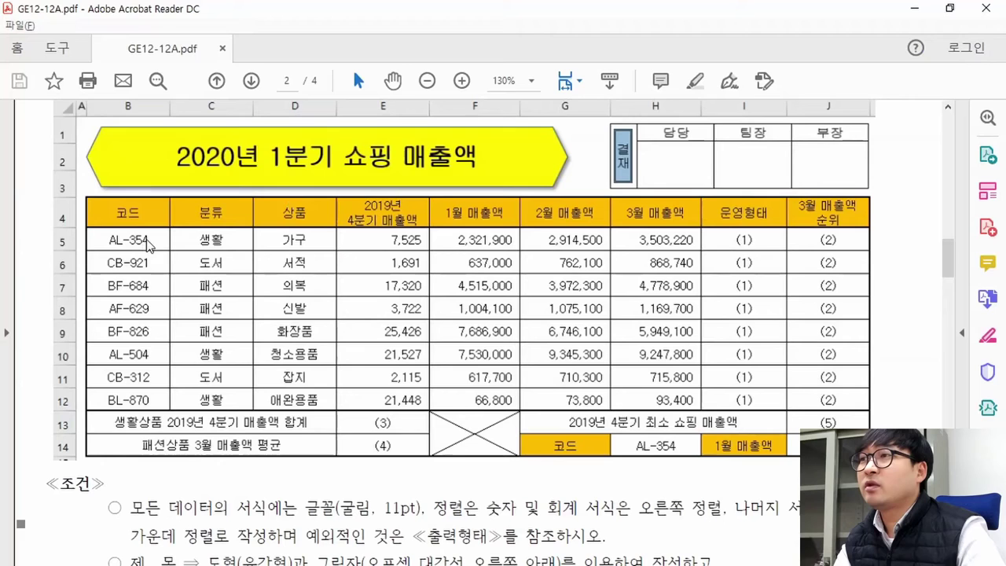
{"action": "key", "text": "alt+Tab"}
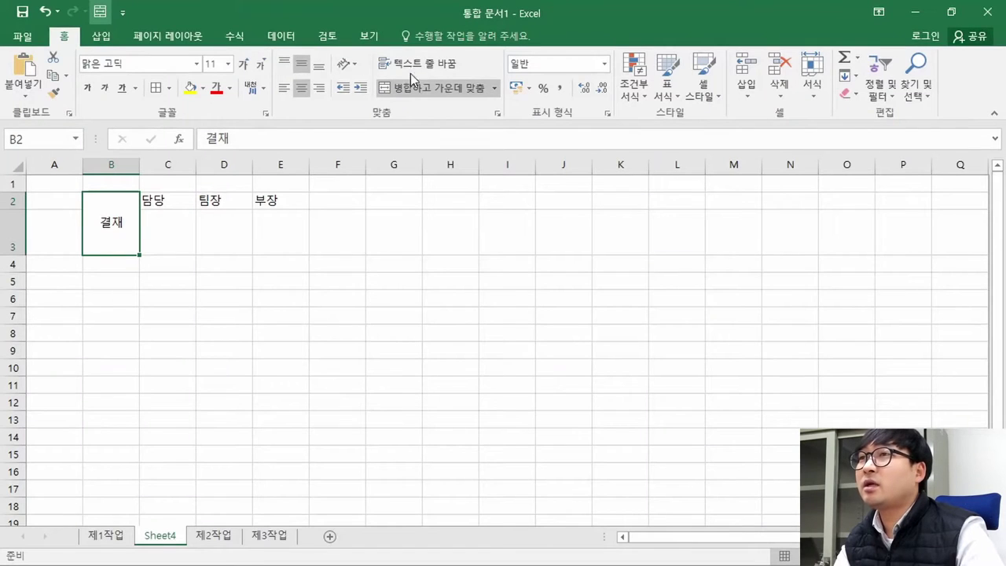
{"action": "left_click", "coordinate": [349, 69]}
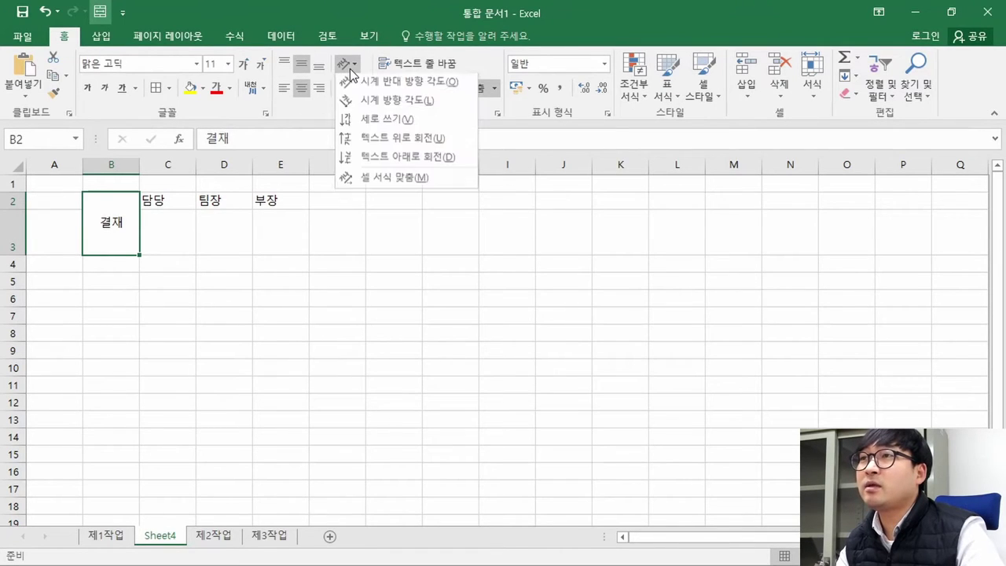
{"action": "left_click", "coordinate": [380, 122]}
{"action": "left_click", "coordinate": [193, 243]}
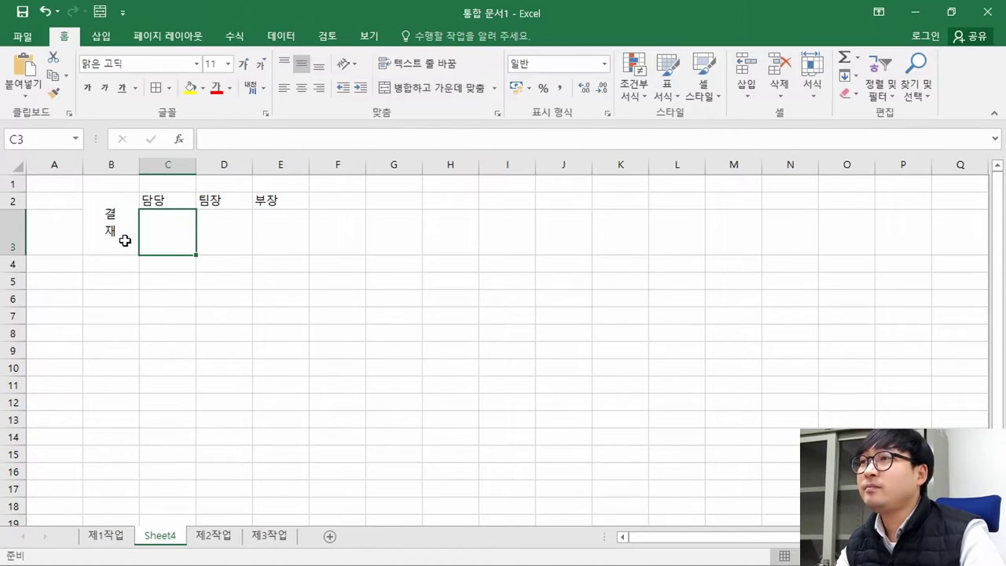
Step: Compare the 결재 column with the PDF and narrow column B to fit its vertical label
{"action": "key", "text": "alt+Tab"}
{"action": "key", "text": "alt+Tab"}
{"action": "left_click_drag", "start_coordinate": [138, 164], "coordinate": [106, 165]}
{"action": "left_click", "coordinate": [151, 234]}
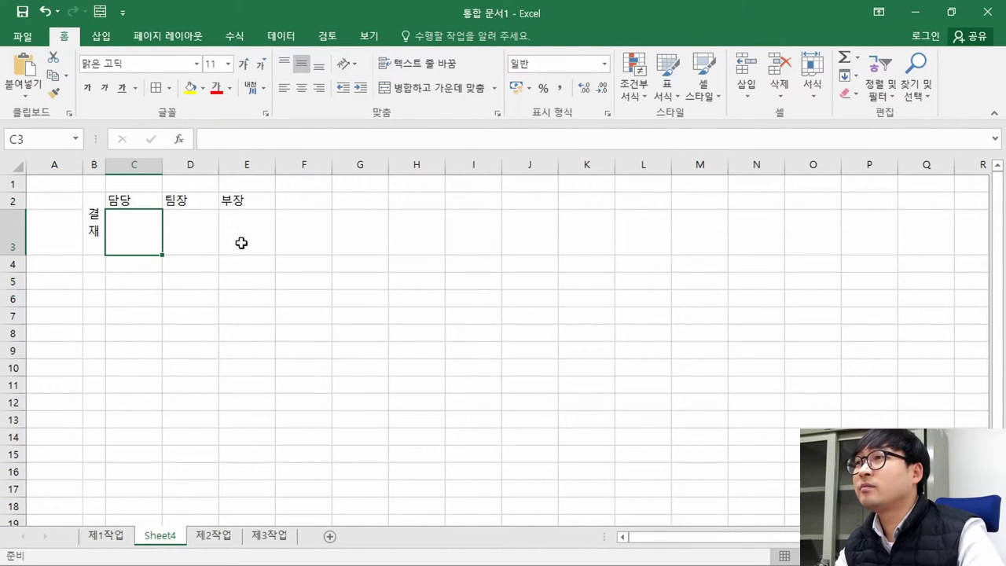
Step: Check the label alignment in the PDF's approval box and center the contents of B2:E3 horizontally
{"action": "left_click", "coordinate": [142, 206]}
{"action": "key", "text": "alt+Tab"}
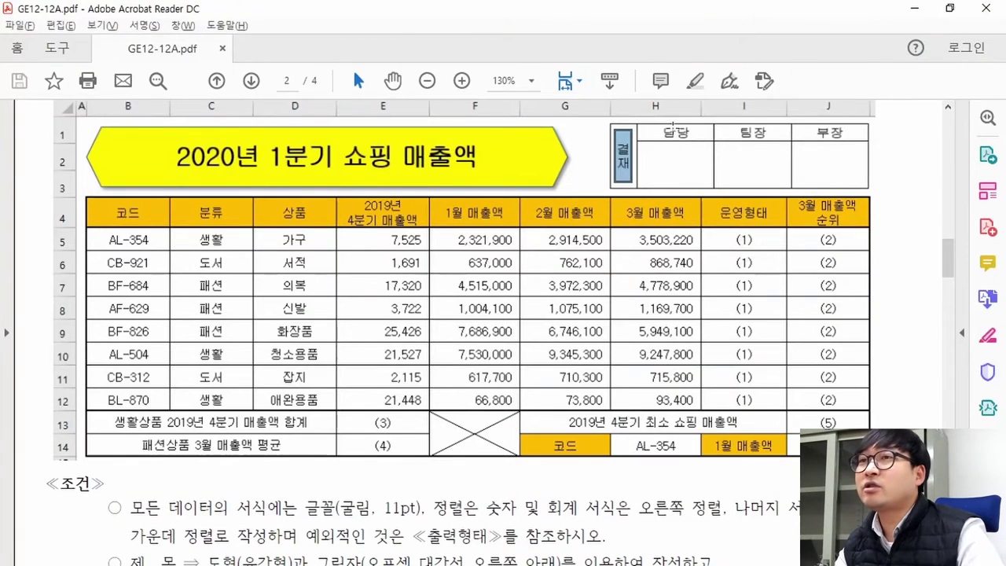
{"action": "key", "text": "alt+Tab"}
{"action": "left_click_drag", "start_coordinate": [93, 211], "coordinate": [244, 209]}
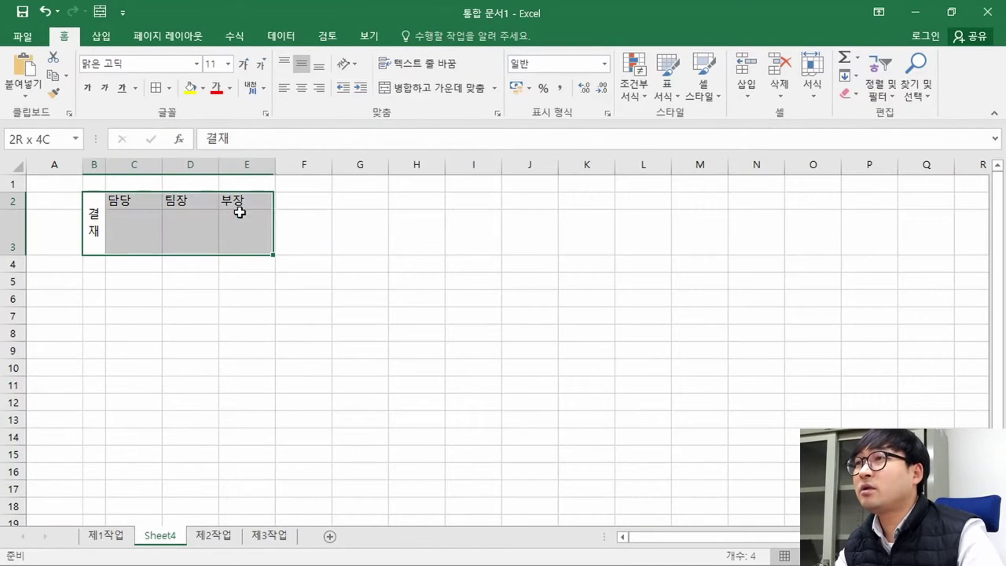
{"action": "left_click", "coordinate": [301, 89]}
{"action": "left_click", "coordinate": [327, 240]}
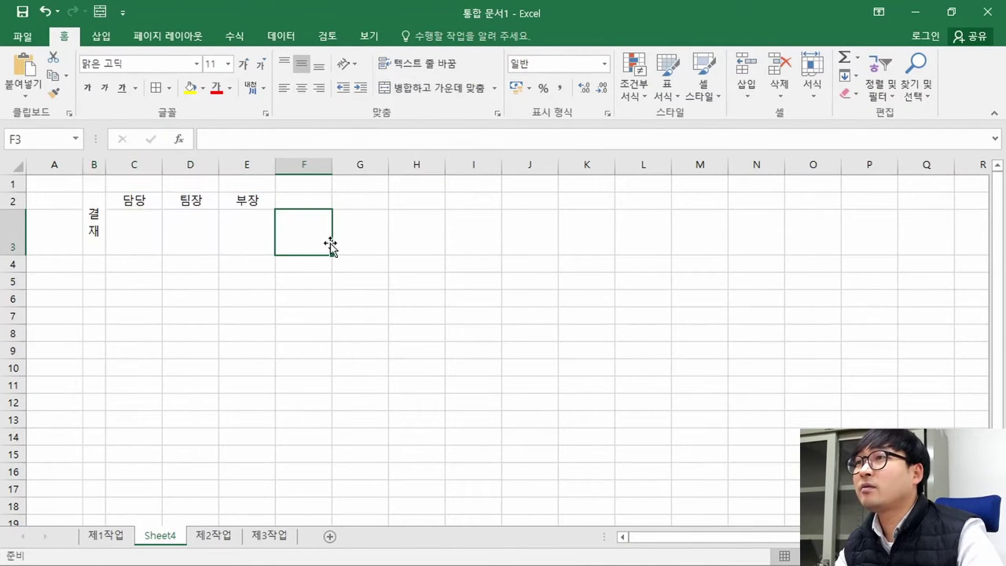
Step: Check the approval box's lines in the PDF and apply all borders to cells B2:E3
{"action": "key", "text": "alt+Tab"}
{"action": "key", "text": "alt+Tab"}
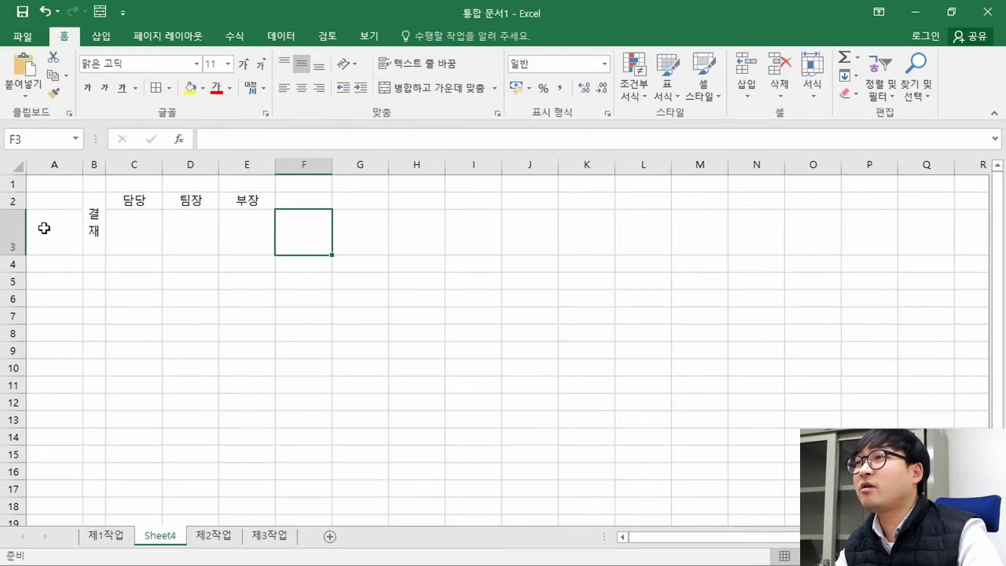
{"action": "left_click_drag", "start_coordinate": [94, 224], "coordinate": [250, 229]}
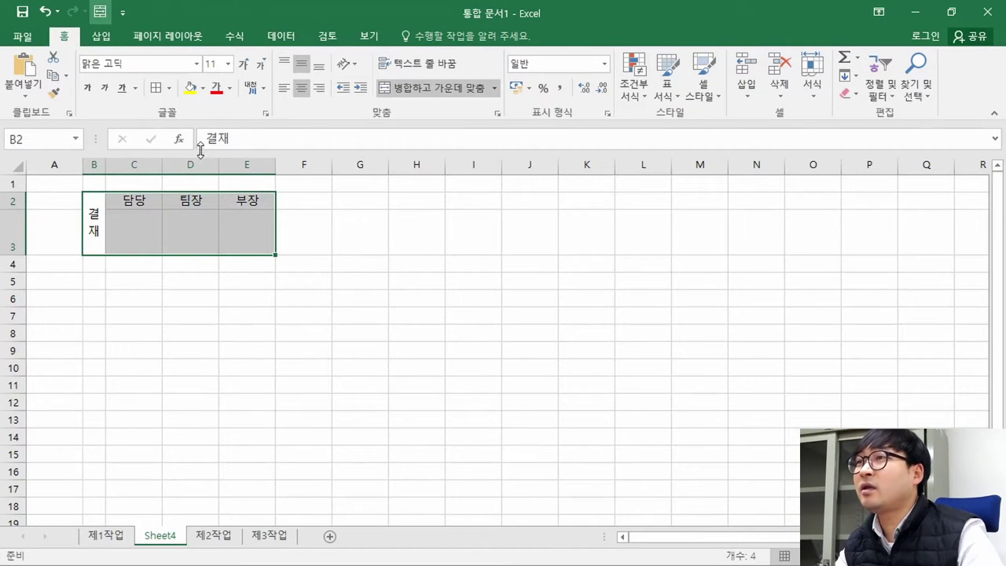
{"action": "left_click", "coordinate": [168, 89]}
{"action": "left_click", "coordinate": [181, 221]}
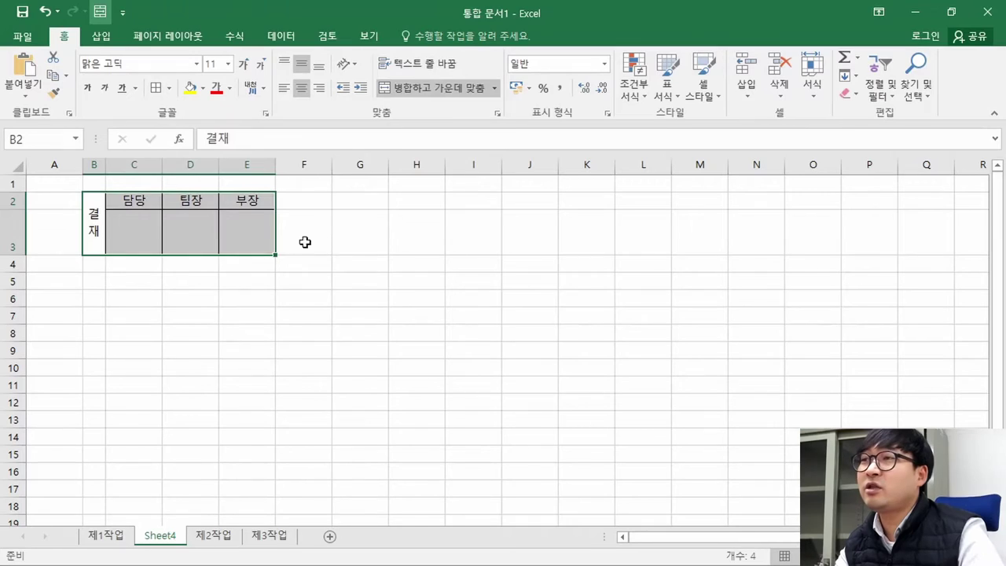
{"action": "left_click", "coordinate": [346, 250]}
Step: Compare the finished approval box with the PDF and copy the range B2:E3
{"action": "key", "text": "alt+Tab"}
{"action": "key", "text": "alt+Tab"}
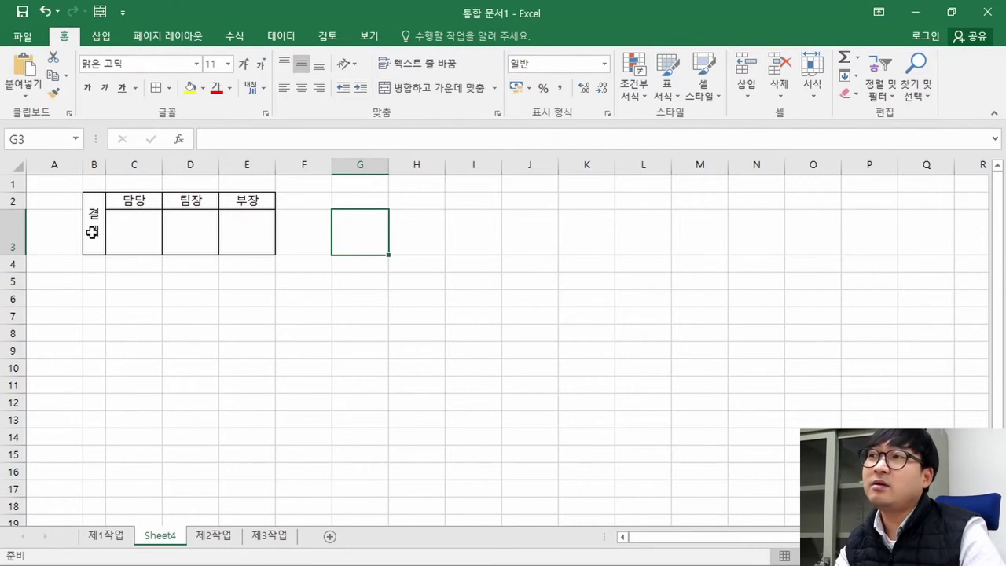
{"action": "left_click_drag", "start_coordinate": [93, 240], "coordinate": [236, 234]}
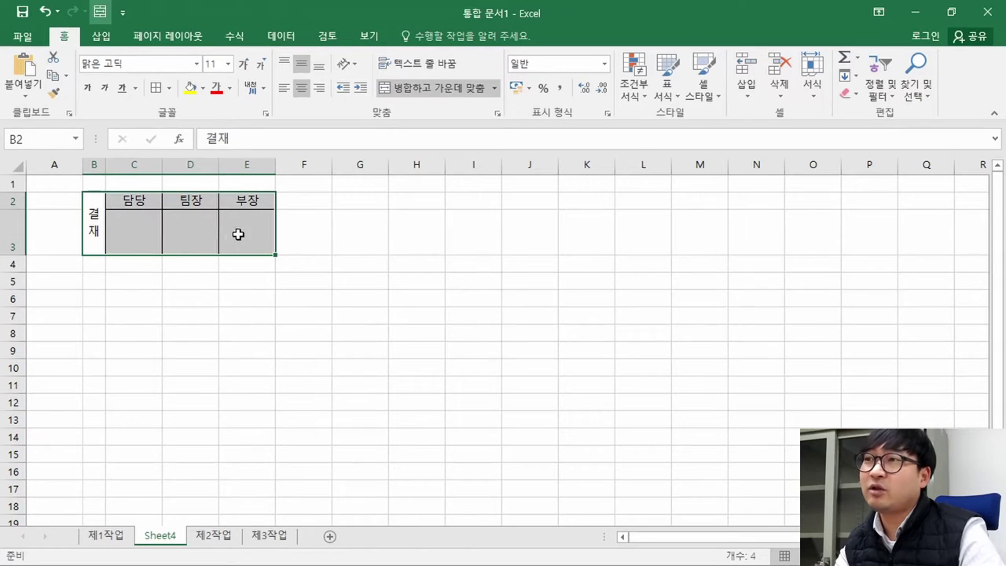
{"action": "left_click_drag", "start_coordinate": [100, 232], "coordinate": [246, 231]}
{"action": "right_click", "coordinate": [247, 231]}
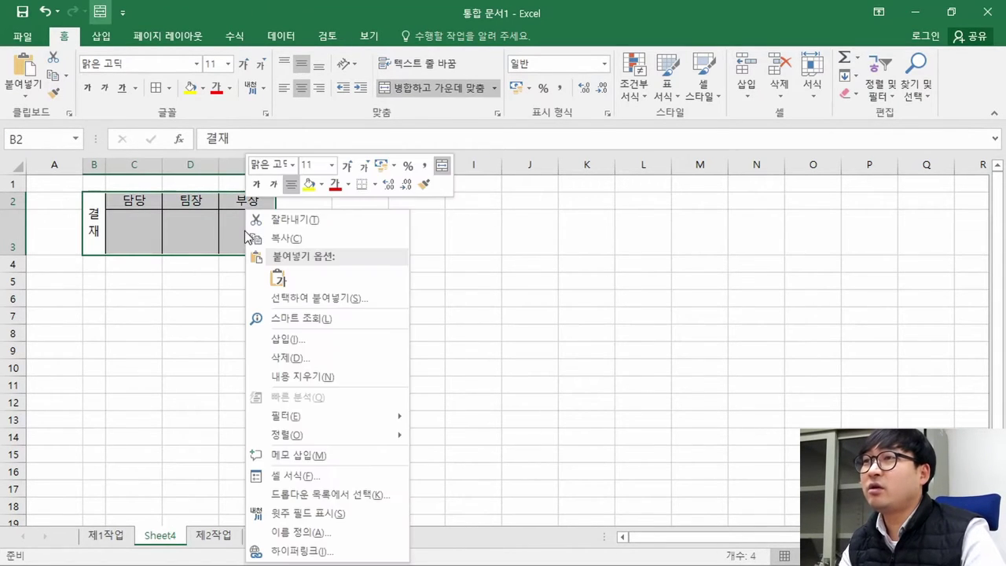
{"action": "left_click", "coordinate": [295, 240]}
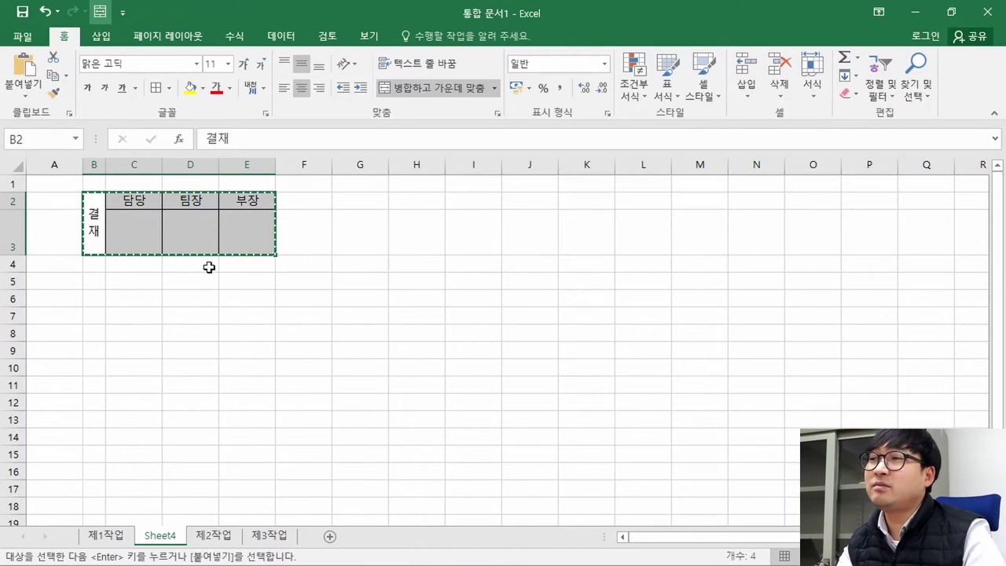
Step: Reread the PDF's 결재란 condition about 그림 and paste the copied approval box as a picture at cell H1 of the 제1작업 sheet
{"action": "left_click", "coordinate": [110, 537]}
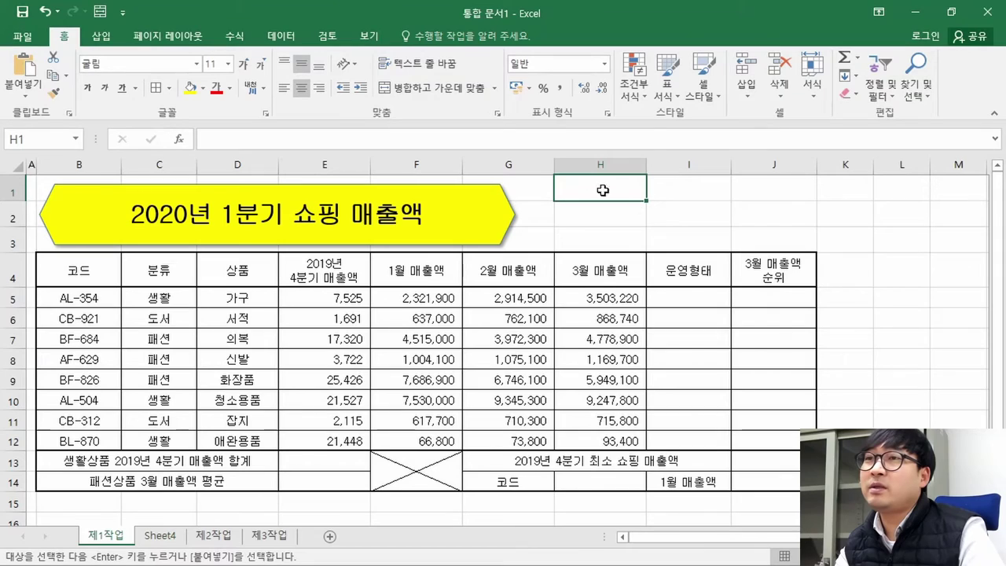
{"action": "right_click", "coordinate": [588, 189]}
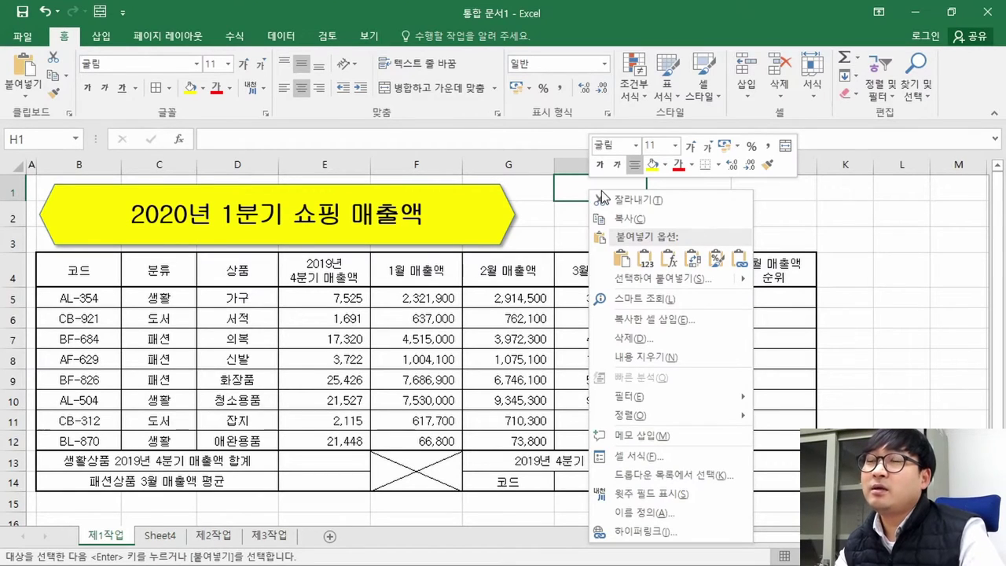
{"action": "key", "text": "alt+Tab"}
{"action": "scroll", "coordinate": [499, 521], "scroll_direction": "down", "scroll_amount": 8}
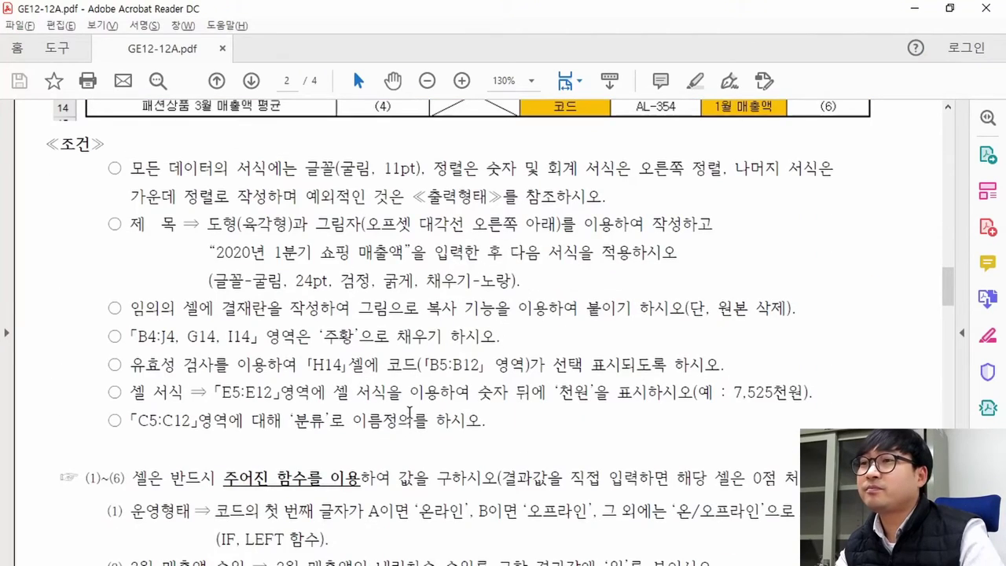
{"action": "left_click_drag", "start_coordinate": [130, 307], "coordinate": [627, 311]}
{"action": "left_click", "coordinate": [397, 318]}
{"action": "left_click_drag", "start_coordinate": [360, 308], "coordinate": [380, 310]}
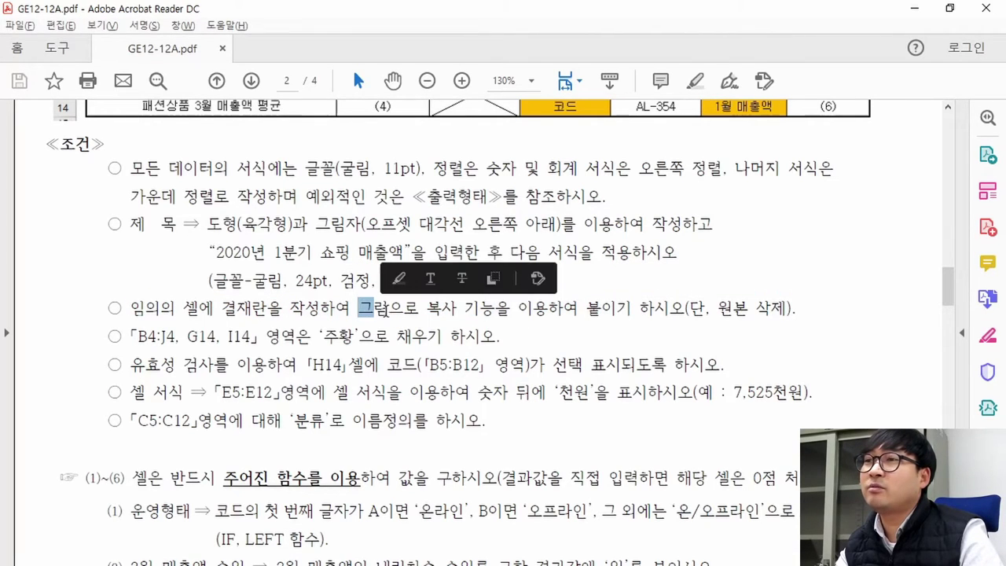
{"action": "key", "text": "alt+Tab"}
{"action": "right_click", "coordinate": [621, 193]}
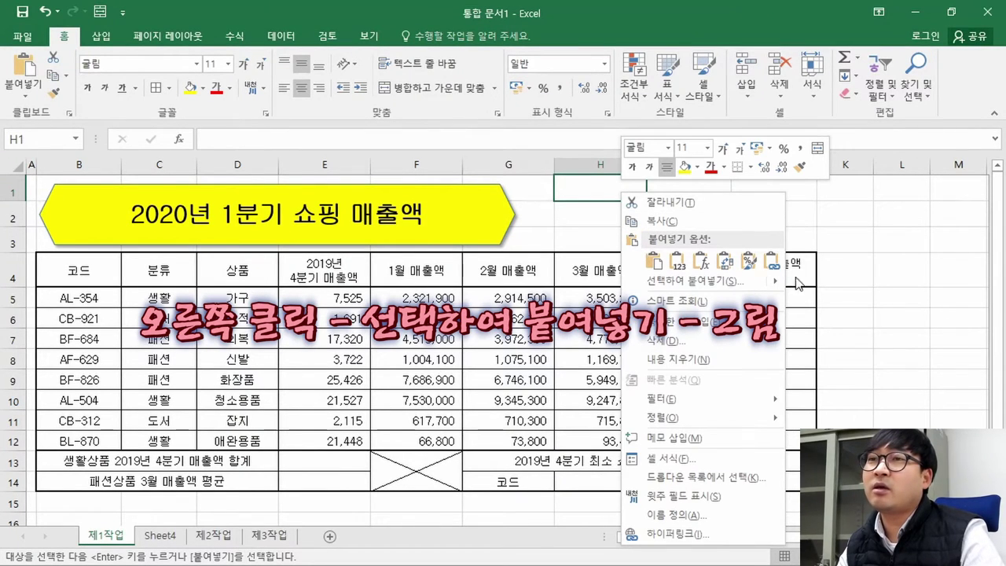
{"action": "mouse_move", "coordinate": [684, 284]}
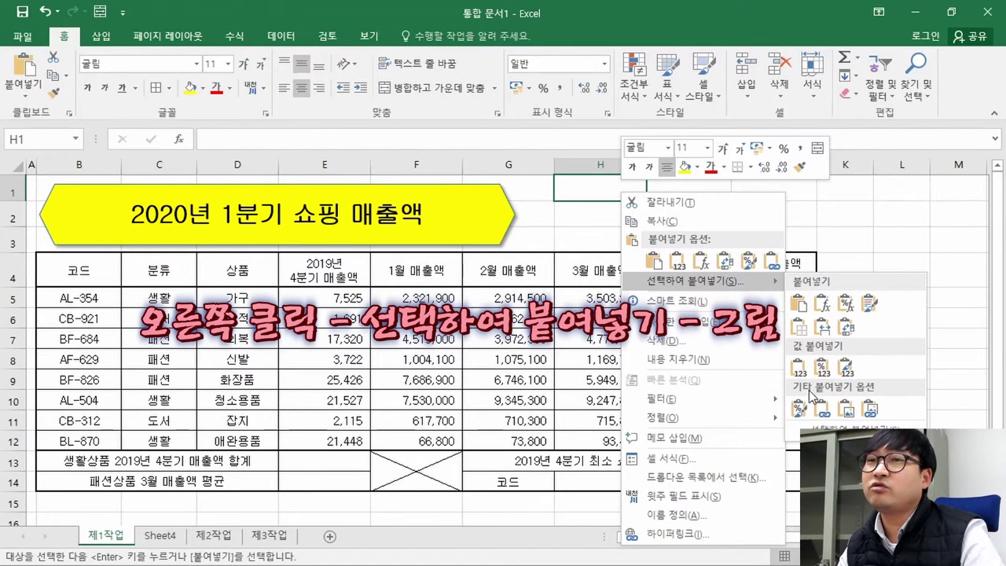
{"action": "left_click", "coordinate": [846, 409]}
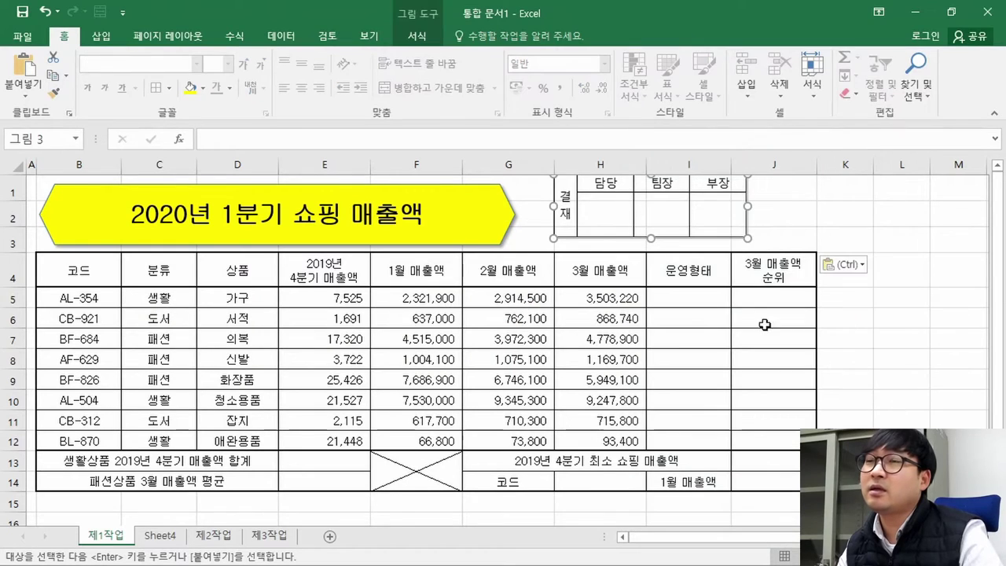
Step: Compare with the PDF's layout and move the approval box picture above the table so its edge meets column J's outer edge
{"action": "left_click_drag", "start_coordinate": [635, 195], "coordinate": [689, 218]}
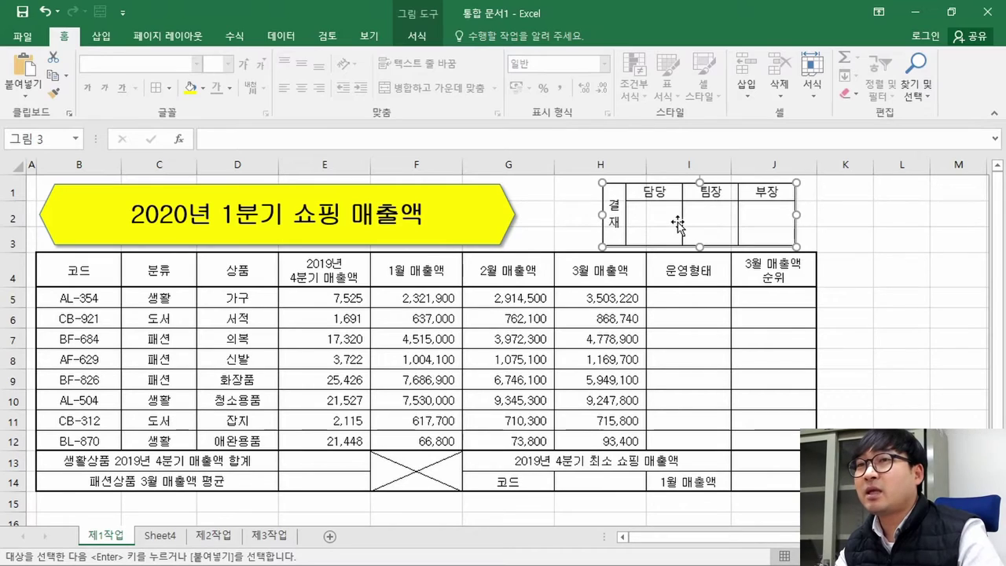
{"action": "key", "text": "alt+Tab"}
{"action": "scroll", "coordinate": [725, 264], "scroll_direction": "up", "scroll_amount": 5}
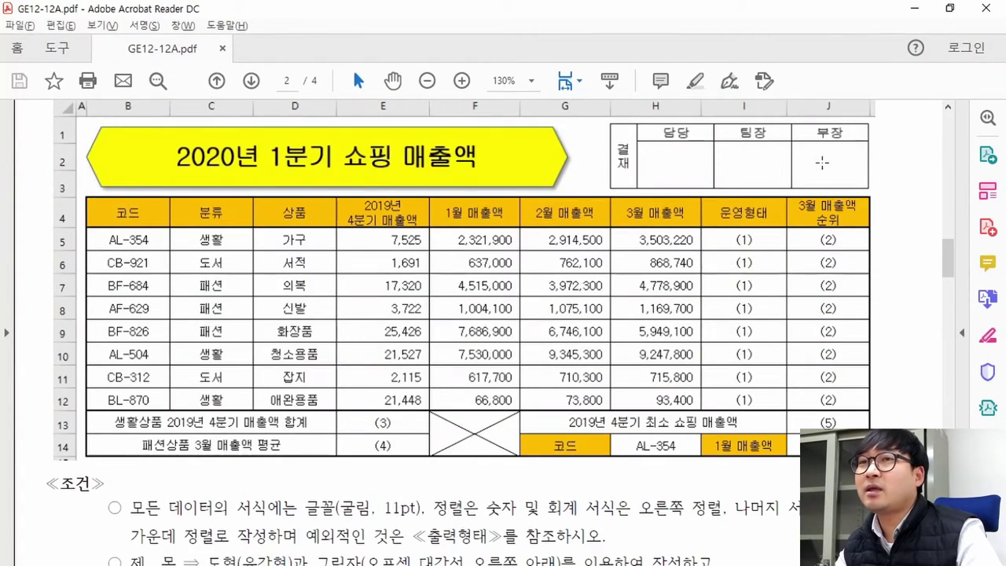
{"action": "key", "text": "alt+Tab"}
{"action": "left_click_drag", "start_coordinate": [743, 212], "coordinate": [762, 210]}
Step: Check the approval box's width in the PDF and widen the picture so it spans columns H to J
{"action": "key", "text": "alt+Tab"}
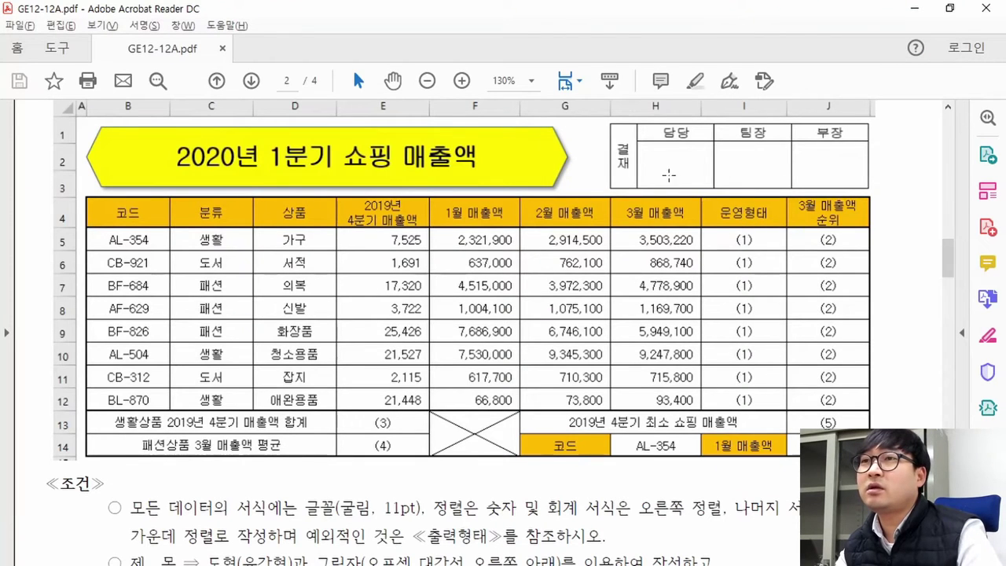
{"action": "key", "text": "alt+Tab"}
{"action": "left_click_drag", "start_coordinate": [619, 213], "coordinate": [556, 214]}
{"action": "left_click", "coordinate": [622, 279]}
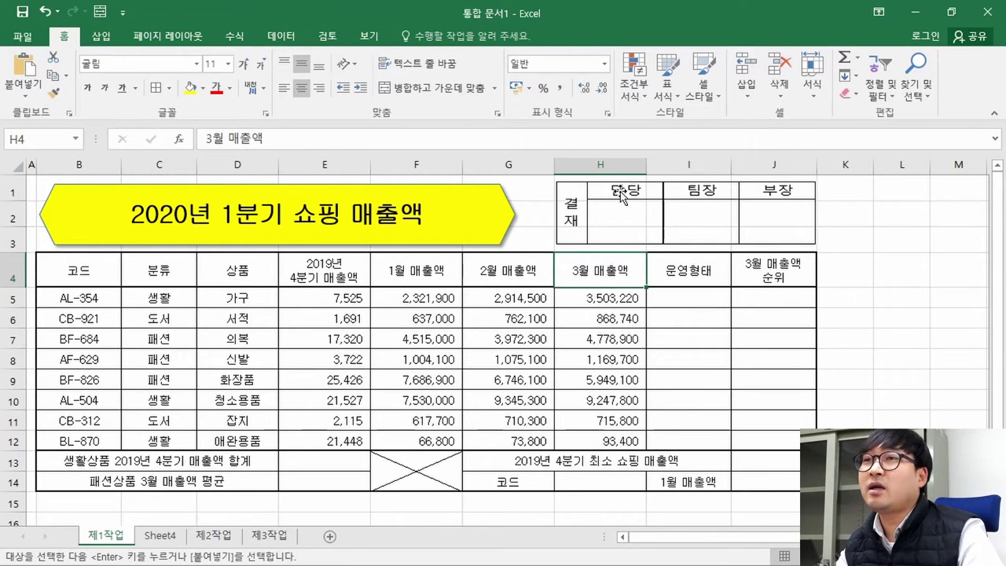
Step: Compare the approval box picture's size and position on the 제1작업 sheet with the PDF's 출력형태
{"action": "key", "text": "alt+Tab"}
{"action": "key", "text": "alt+Tab"}
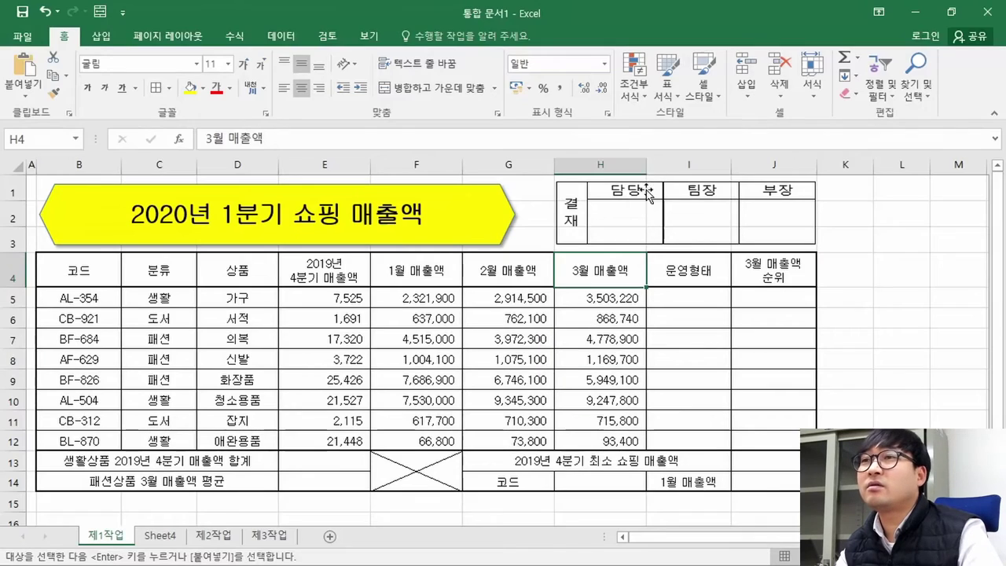
{"action": "left_click", "coordinate": [666, 211]}
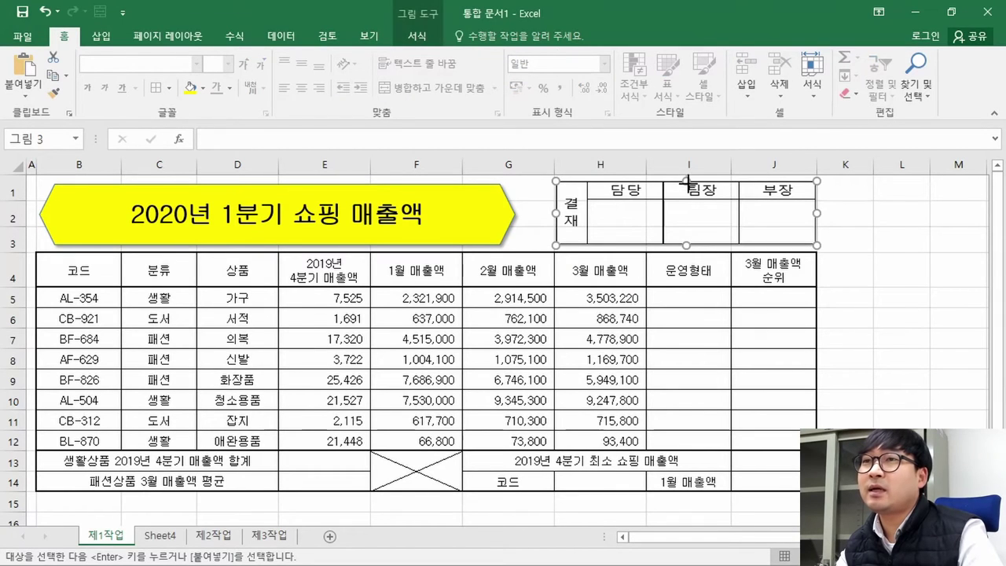
{"action": "left_click", "coordinate": [685, 294]}
{"action": "key", "text": "alt+Tab"}
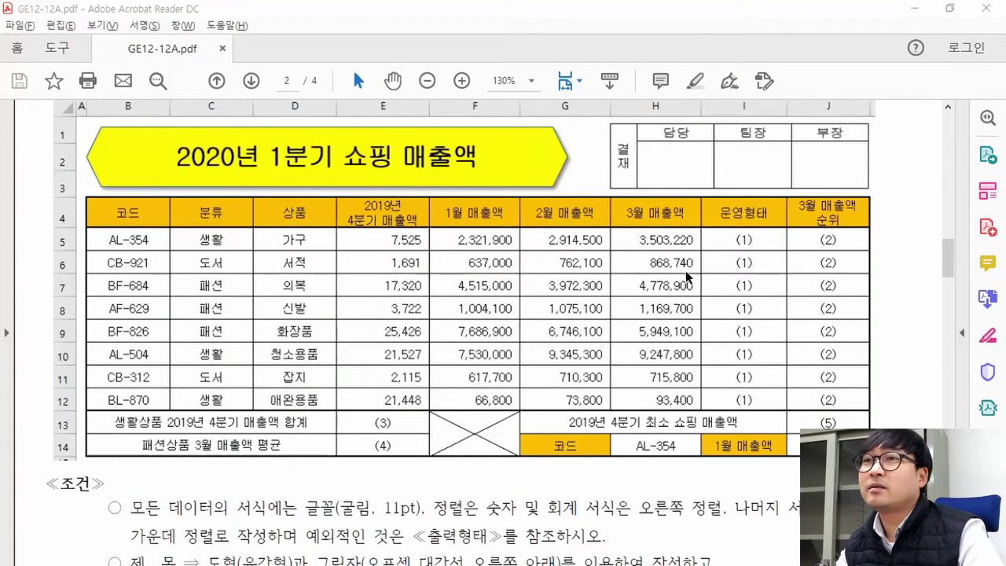
{"action": "key", "text": "alt+Tab"}
{"action": "left_click", "coordinate": [682, 242]}
{"action": "left_click", "coordinate": [693, 267]}
{"action": "key", "text": "alt+Tab"}
{"action": "key", "text": "alt+Tab"}
{"action": "key", "text": "alt+Tab"}
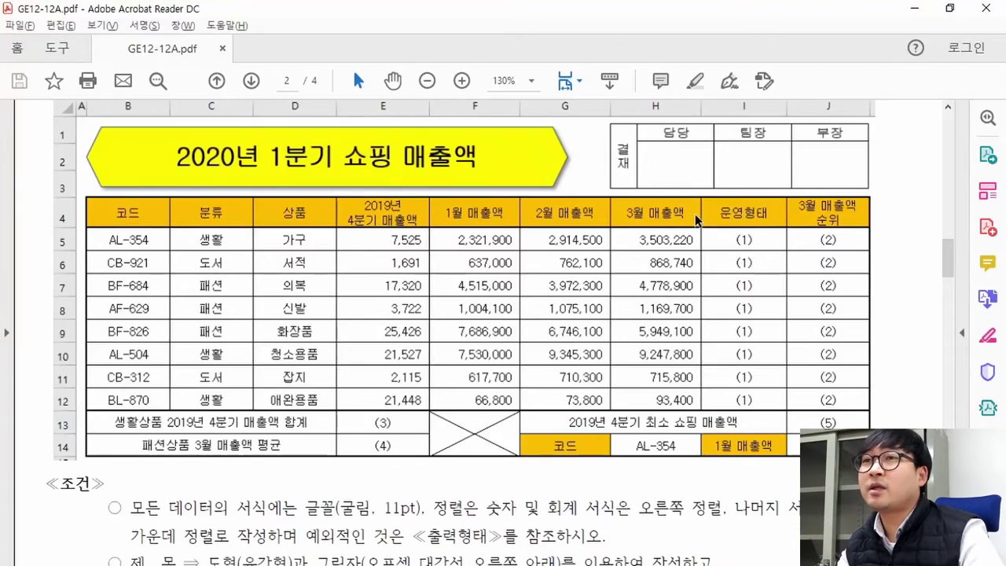
{"action": "key", "text": "alt+Tab"}
{"action": "left_click", "coordinate": [342, 393]}
{"action": "scroll", "coordinate": [348, 385], "scroll_direction": "down", "scroll_amount": 2}
{"action": "scroll", "coordinate": [348, 330], "scroll_direction": "up", "scroll_amount": 2}
{"action": "left_click", "coordinate": [270, 348]}
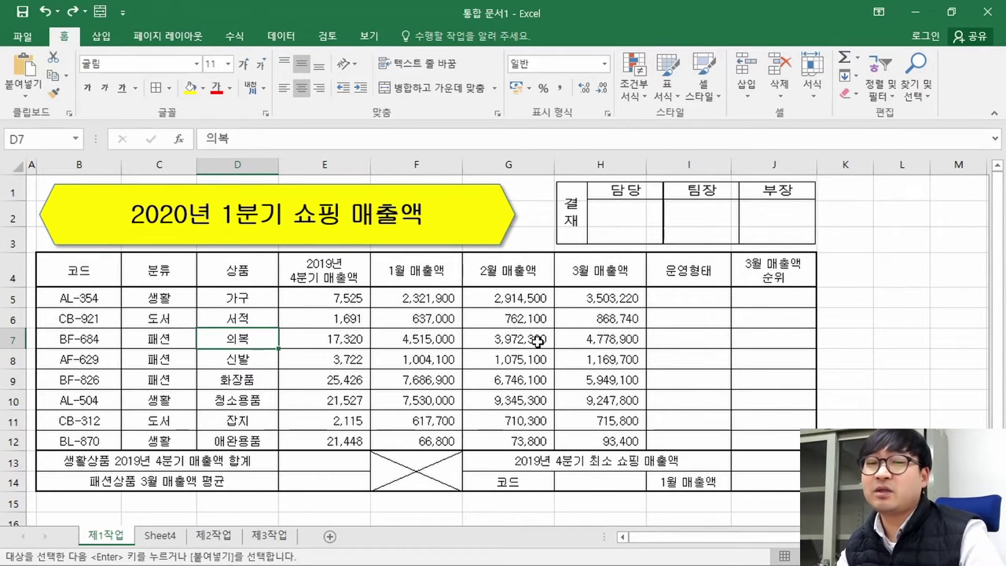
Step: Check the PDF's 결재란 condition about the original, delete Sheet4 holding the source approval box, and return to the 제1작업 sheet
{"action": "key", "text": "alt+Tab"}
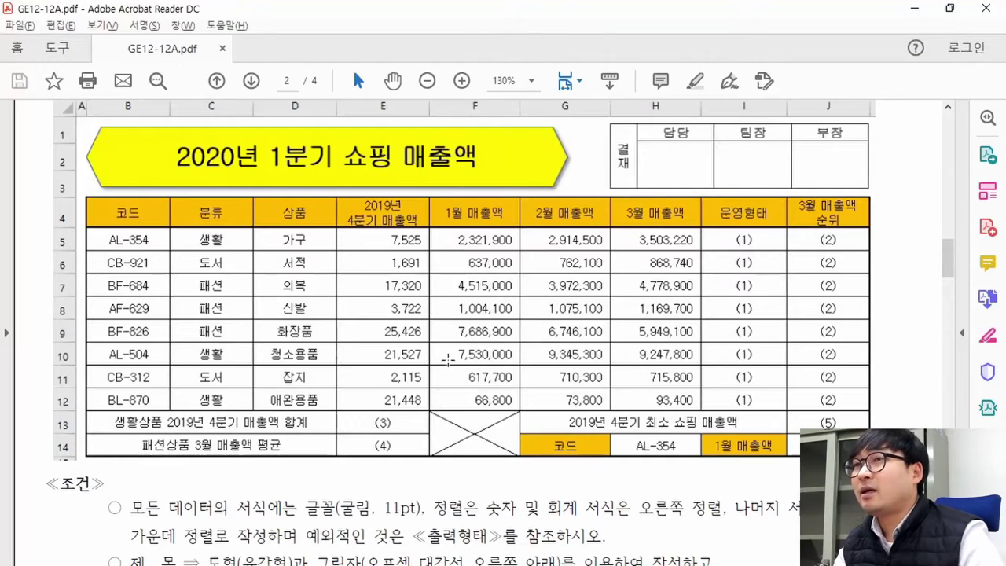
{"action": "scroll", "coordinate": [428, 349], "scroll_direction": "down", "scroll_amount": 5}
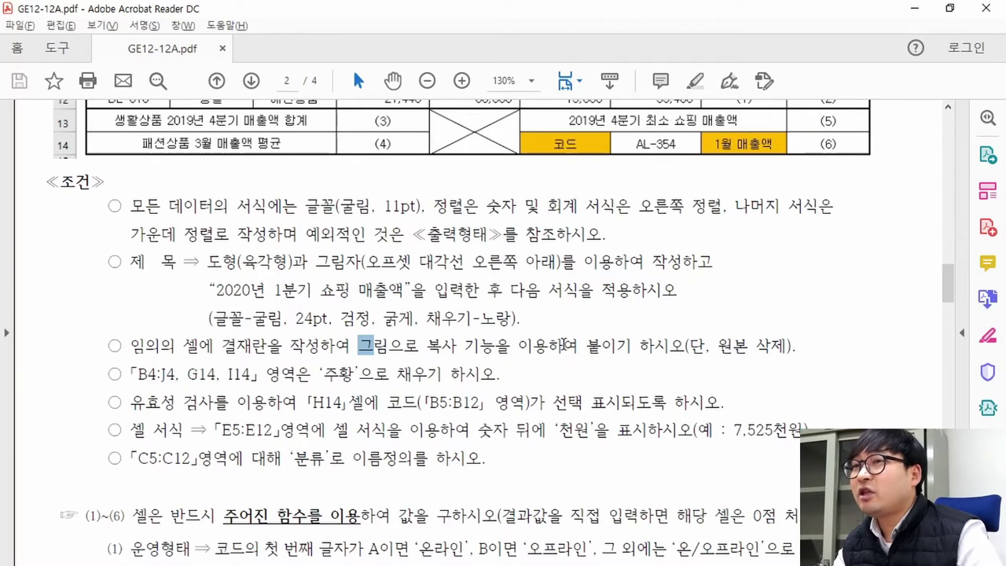
{"action": "left_click_drag", "start_coordinate": [420, 345], "coordinate": [786, 347]}
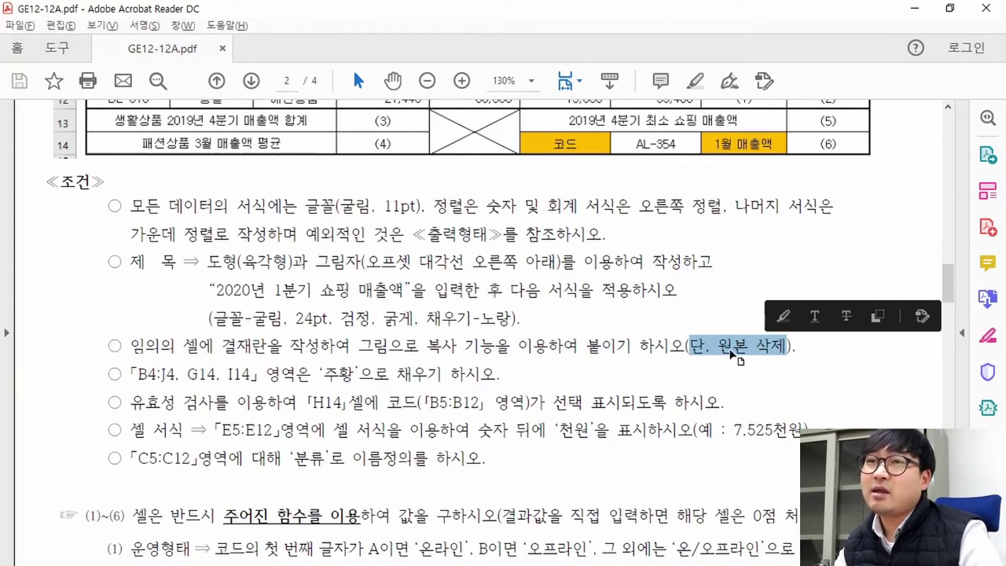
{"action": "key", "text": "alt+Tab"}
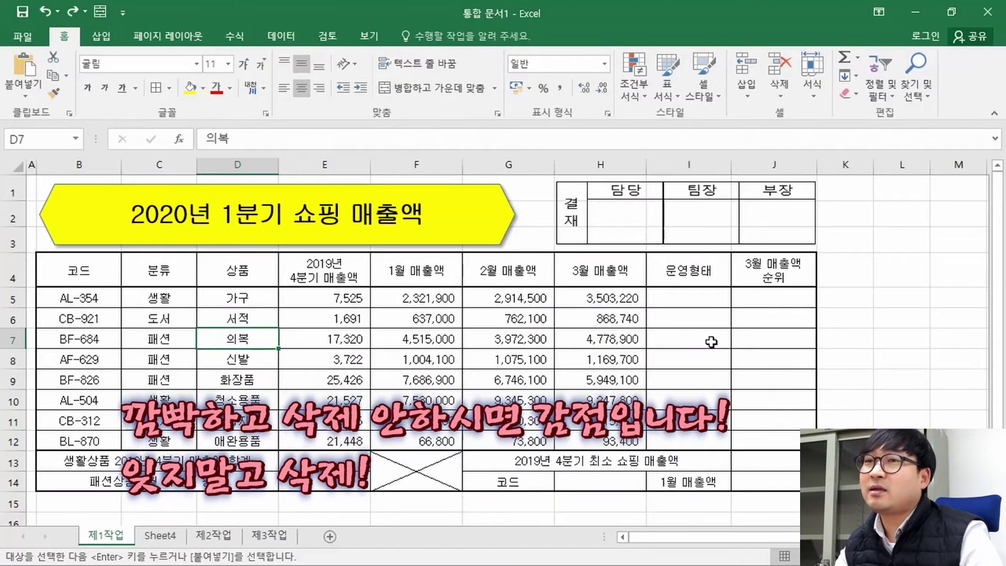
{"action": "left_click", "coordinate": [162, 539]}
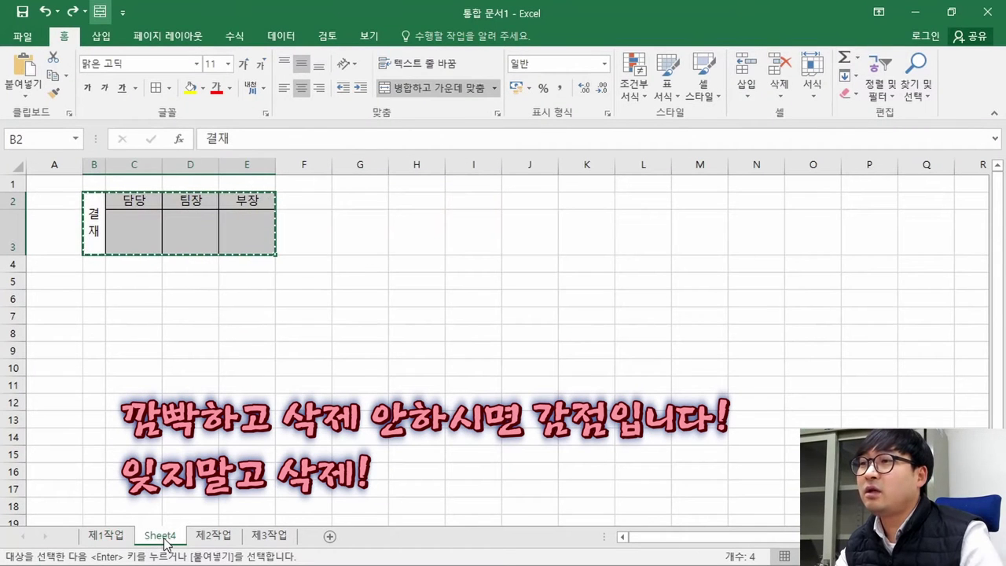
{"action": "right_click", "coordinate": [164, 541]}
{"action": "right_click", "coordinate": [154, 540]}
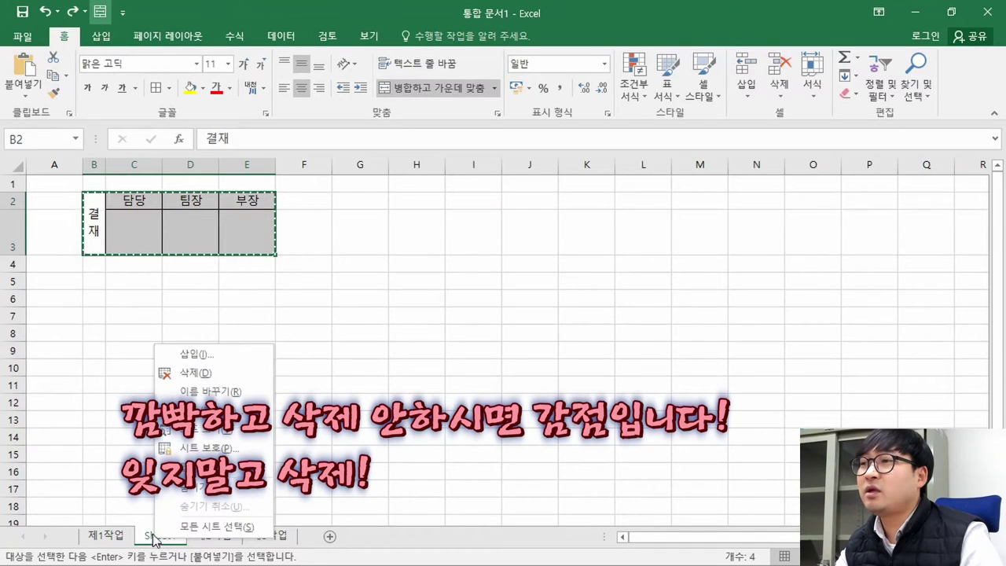
{"action": "left_click", "coordinate": [196, 373]}
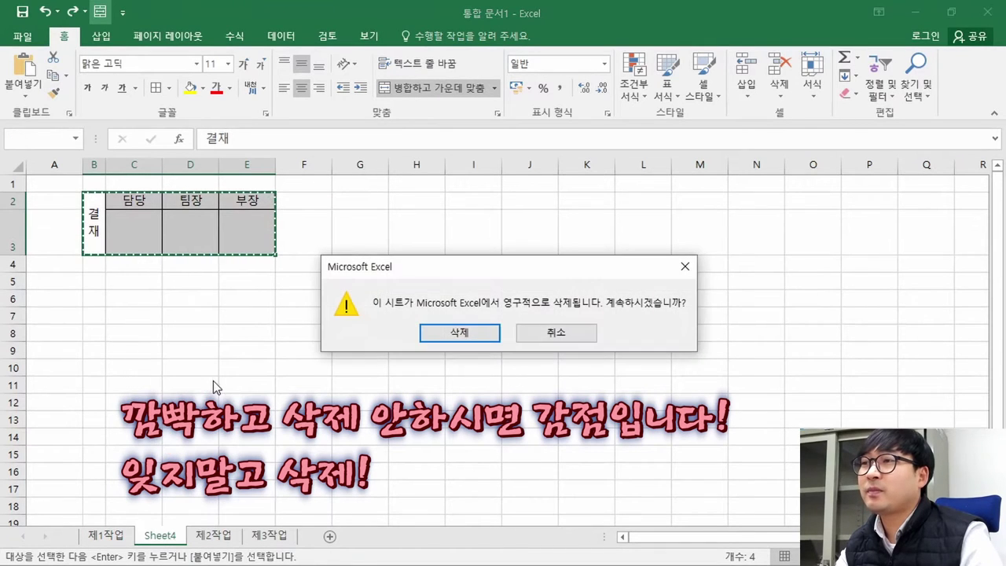
{"action": "left_click", "coordinate": [445, 337]}
{"action": "left_click", "coordinate": [105, 537]}
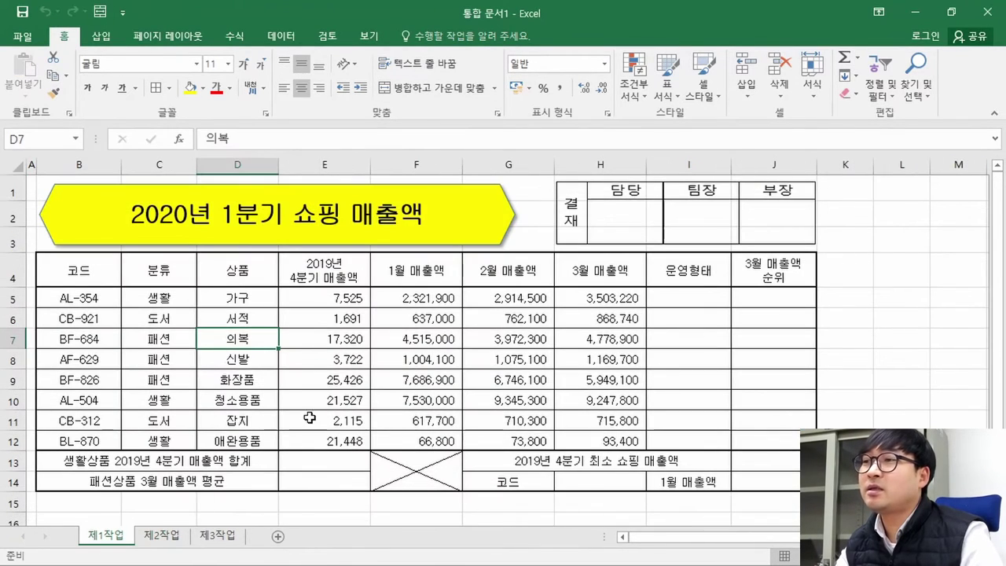
Step: Read the PDF's 주황 fill condition and locate the cells B4:J4, G14 and I14 in the 출력형태 layout
{"action": "key", "text": "alt+Tab"}
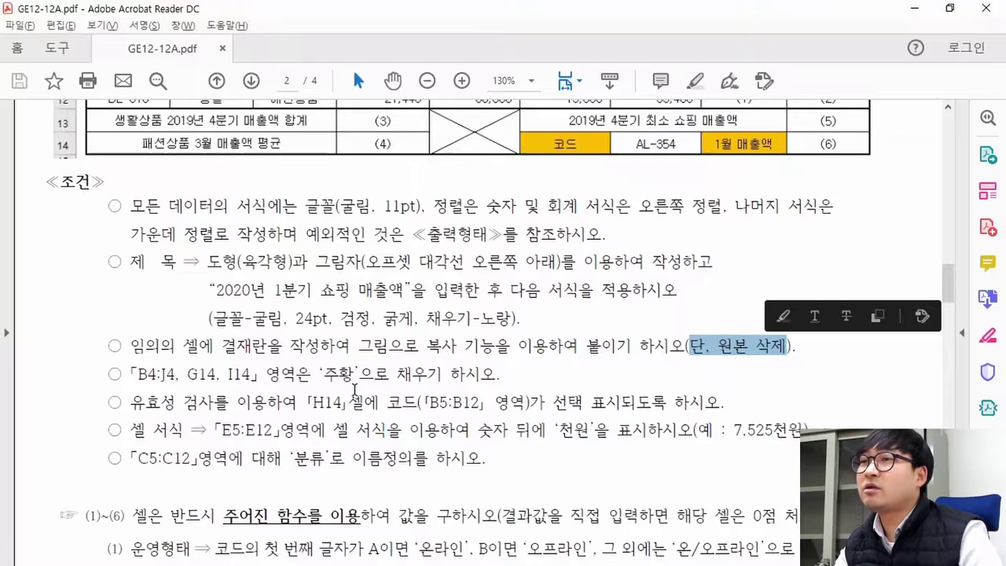
{"action": "left_click_drag", "start_coordinate": [135, 374], "coordinate": [220, 377]}
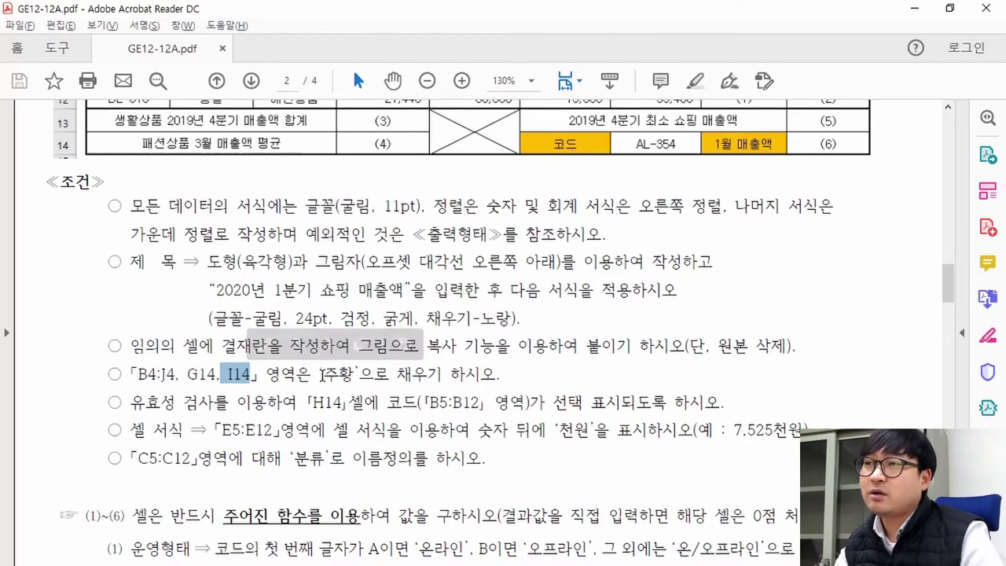
{"action": "left_click_drag", "start_coordinate": [321, 374], "coordinate": [355, 375]}
{"action": "scroll", "coordinate": [370, 381], "scroll_direction": "up", "scroll_amount": 2}
{"action": "scroll", "coordinate": [375, 382], "scroll_direction": "up", "scroll_amount": 5}
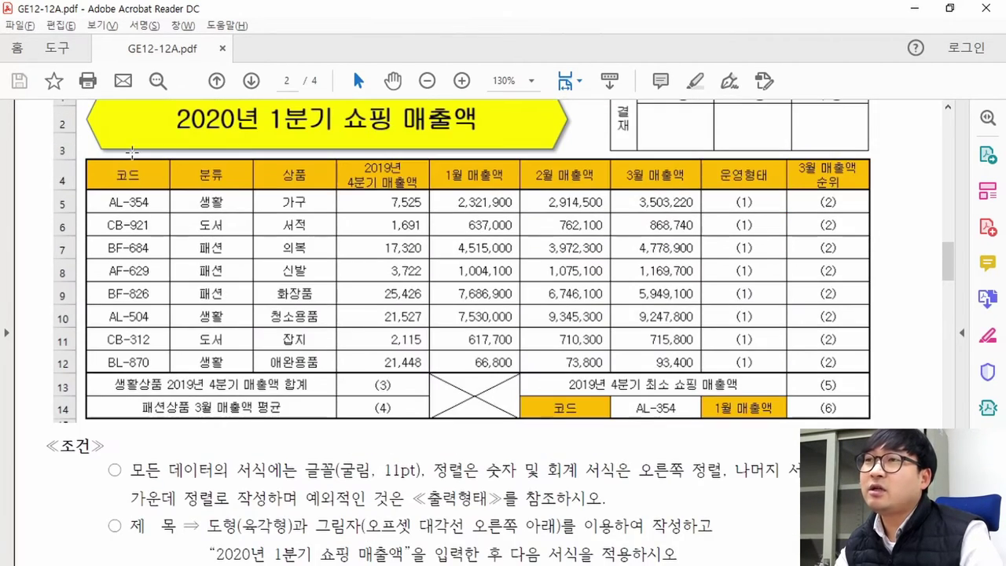
{"action": "left_click_drag", "start_coordinate": [99, 161], "coordinate": [770, 194]}
{"action": "left_click_drag", "start_coordinate": [548, 390], "coordinate": [778, 416]}
{"action": "key", "text": "alt+Tab"}
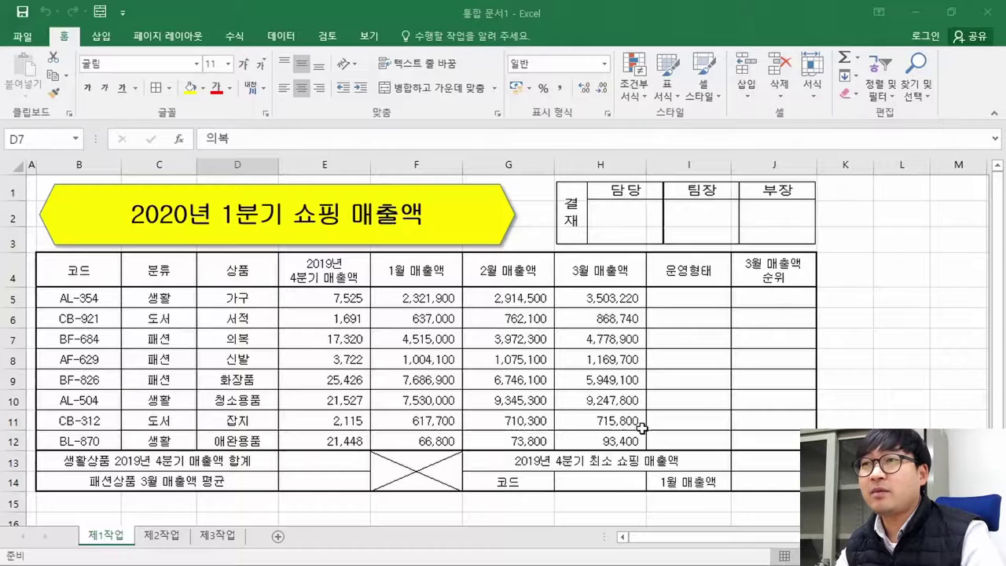
Step: Fill the table's header row B4:J4 on the 제1작업 sheet with the standard color 주황
{"action": "left_click_drag", "start_coordinate": [92, 270], "coordinate": [794, 271]}
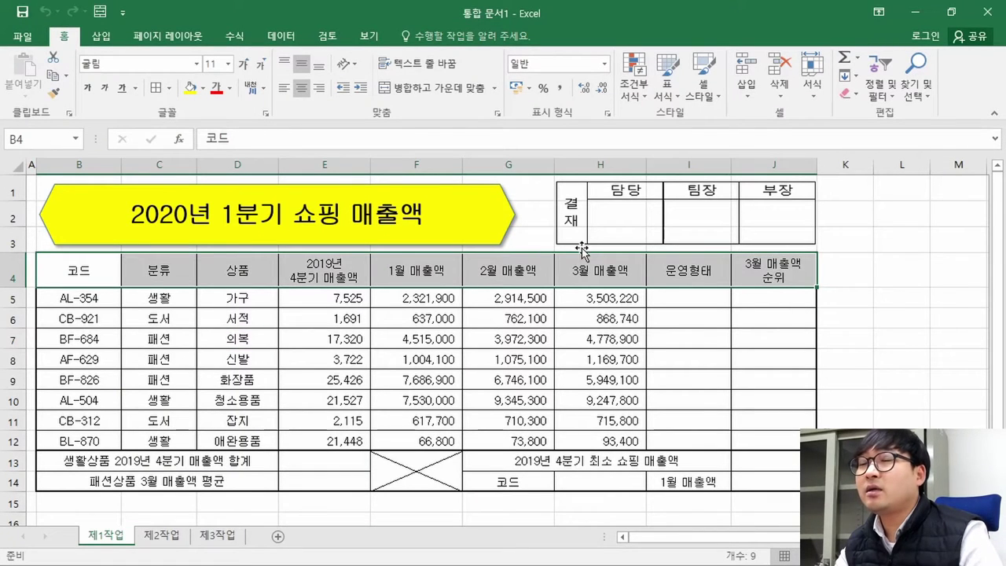
{"action": "right_click", "coordinate": [579, 271]}
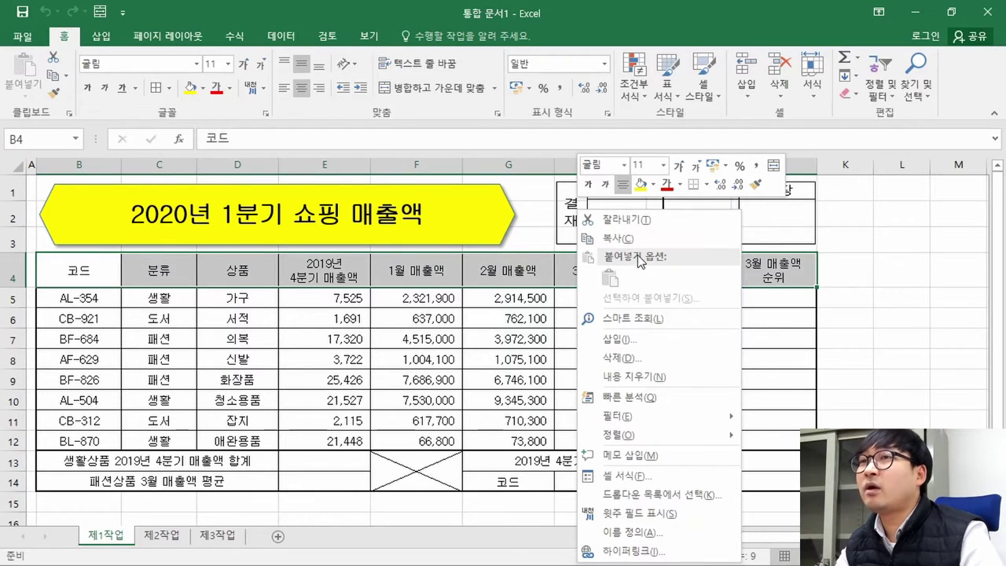
{"action": "left_click", "coordinate": [653, 186]}
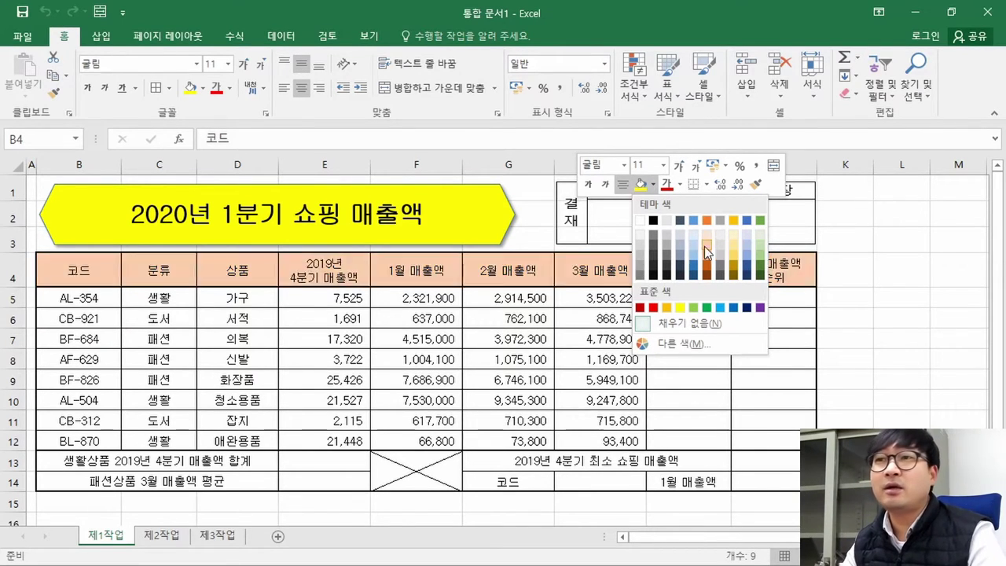
{"action": "left_click", "coordinate": [665, 309]}
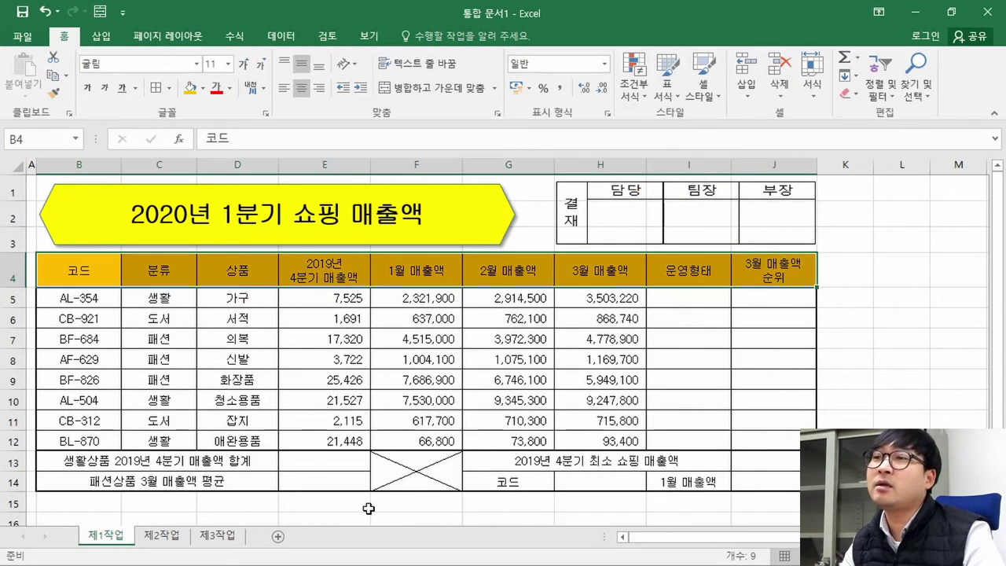
Step: Fill the label cells G14 (코드) and I14 (1월 매출액) together with the standard color 주황
{"action": "left_click", "coordinate": [523, 489]}
{"action": "left_click", "coordinate": [718, 481]}
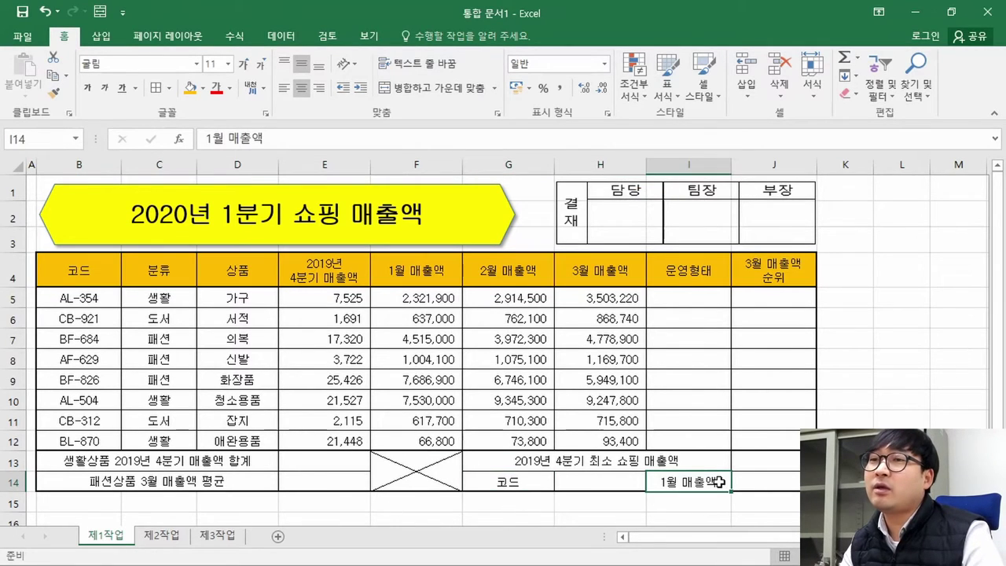
{"action": "left_click", "coordinate": [523, 483]}
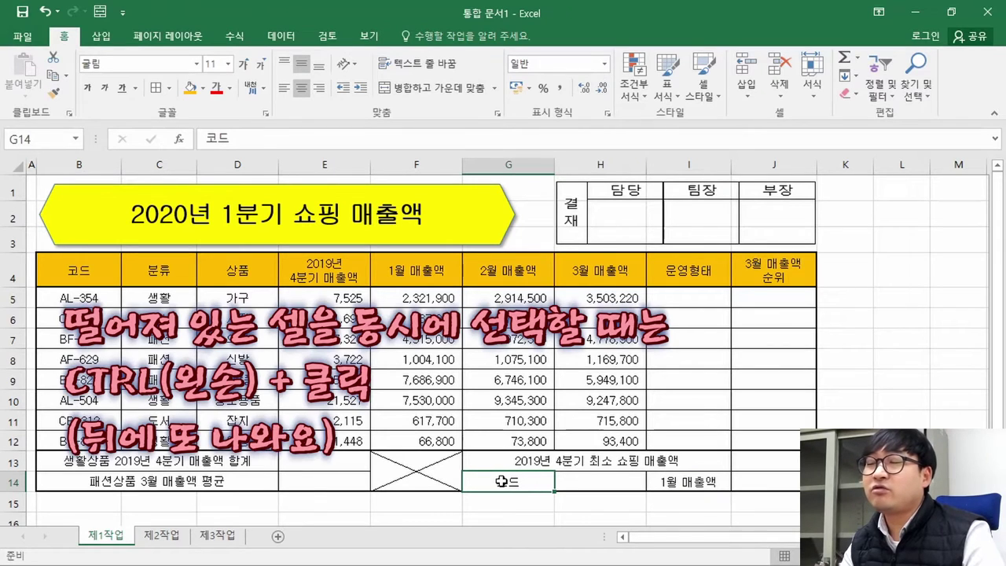
{"action": "left_click", "coordinate": [692, 482], "text": "ctrl"}
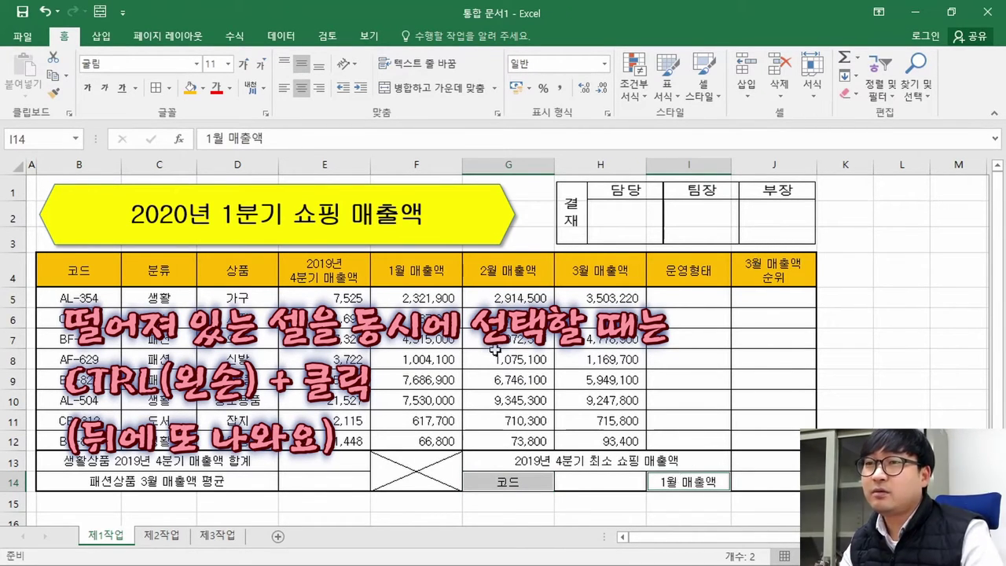
{"action": "left_click", "coordinate": [204, 88]}
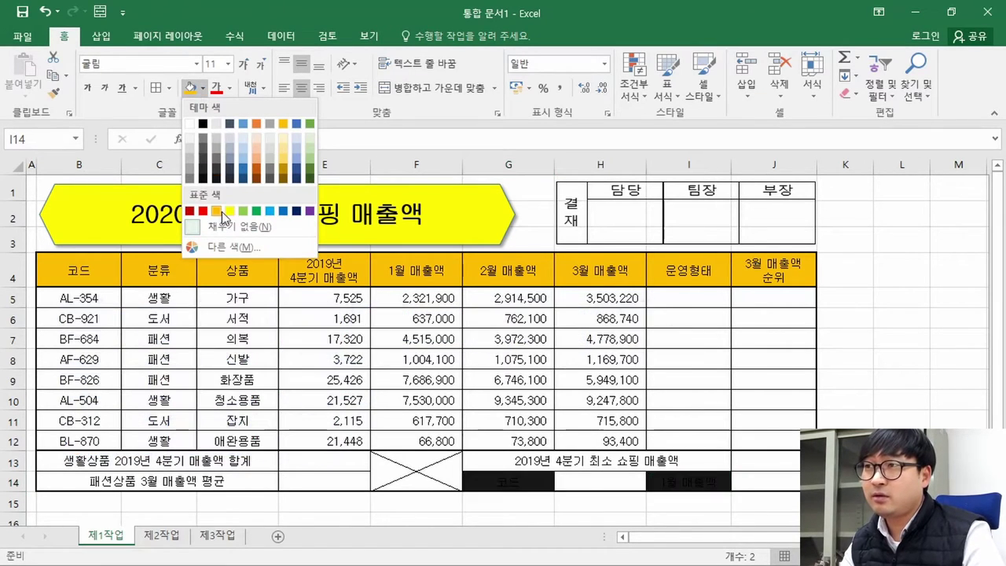
{"action": "left_click", "coordinate": [221, 212]}
{"action": "left_click", "coordinate": [458, 371]}
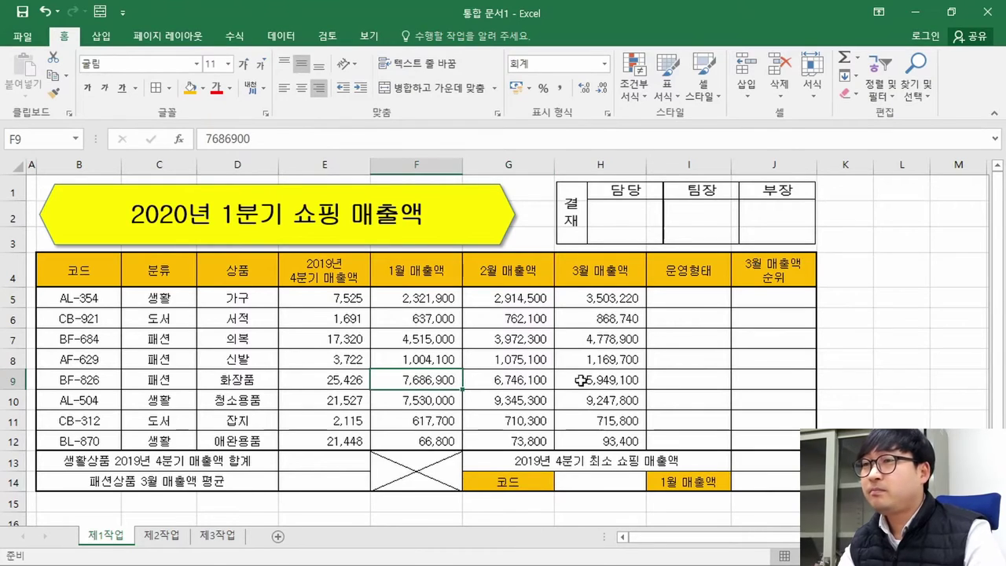
Step: Read the PDF's 유효성 검사 condition and locate its target cell H14 in the 출력형태 layout
{"action": "key", "text": "alt+Tab"}
{"action": "scroll", "coordinate": [465, 447], "scroll_direction": "down", "scroll_amount": 3}
{"action": "left_click_drag", "start_coordinate": [222, 377], "coordinate": [497, 376]}
{"action": "left_click_drag", "start_coordinate": [129, 401], "coordinate": [343, 404]}
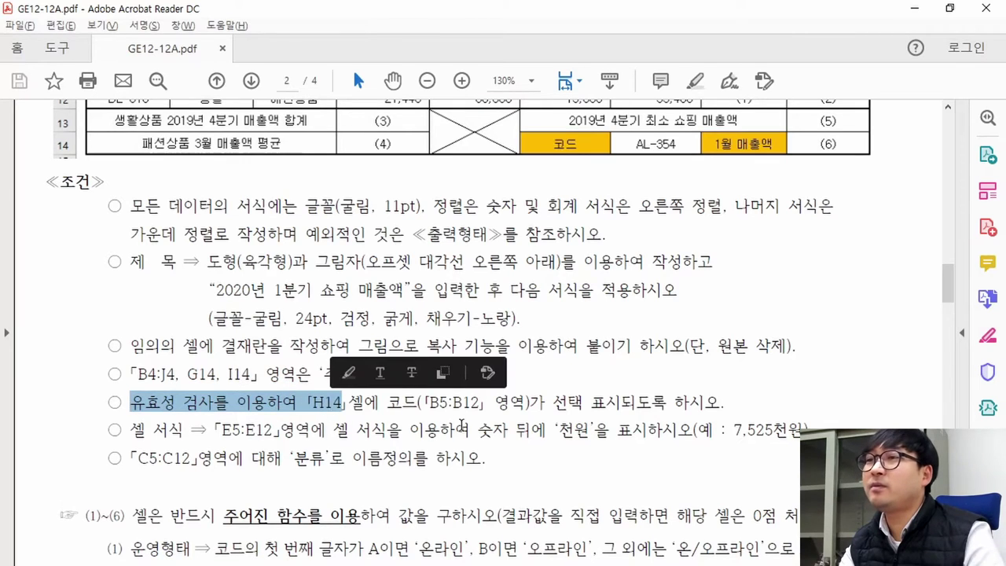
{"action": "scroll", "coordinate": [441, 428], "scroll_direction": "up", "scroll_amount": 1}
{"action": "left_click_drag", "start_coordinate": [619, 173], "coordinate": [695, 187]}
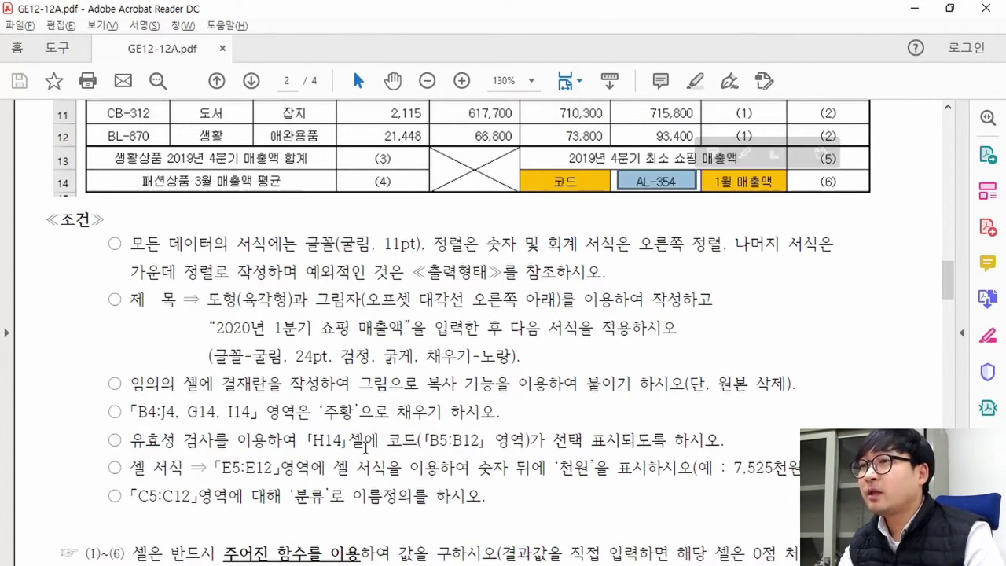
{"action": "scroll", "coordinate": [691, 229], "scroll_direction": "up", "scroll_amount": 8}
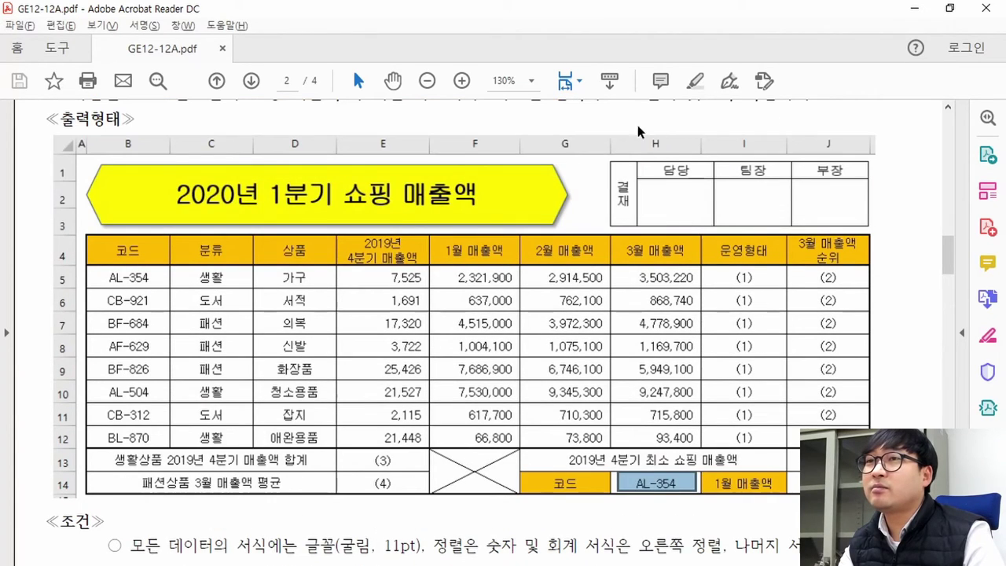
{"action": "left_click_drag", "start_coordinate": [642, 143], "coordinate": [667, 499]}
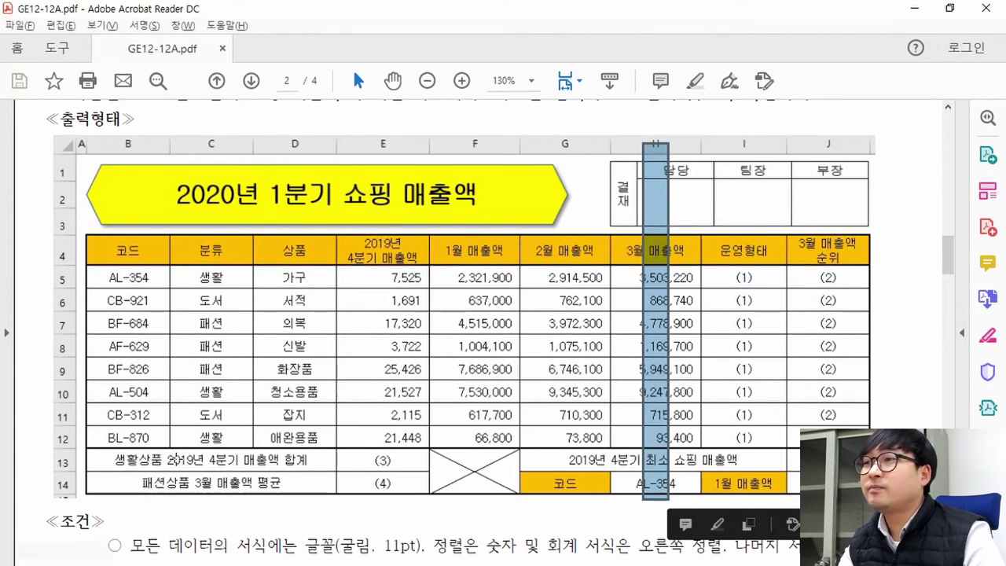
{"action": "left_click", "coordinate": [96, 485]}
{"action": "left_click_drag", "start_coordinate": [644, 486], "coordinate": [665, 486]}
Step: Check the condition's source range B5:B12 and find the codes that cell H14 must offer in the 출력형태 layout
{"action": "scroll", "coordinate": [513, 358], "scroll_direction": "down", "scroll_amount": 7}
{"action": "scroll", "coordinate": [537, 388], "scroll_direction": "down", "scroll_amount": 3}
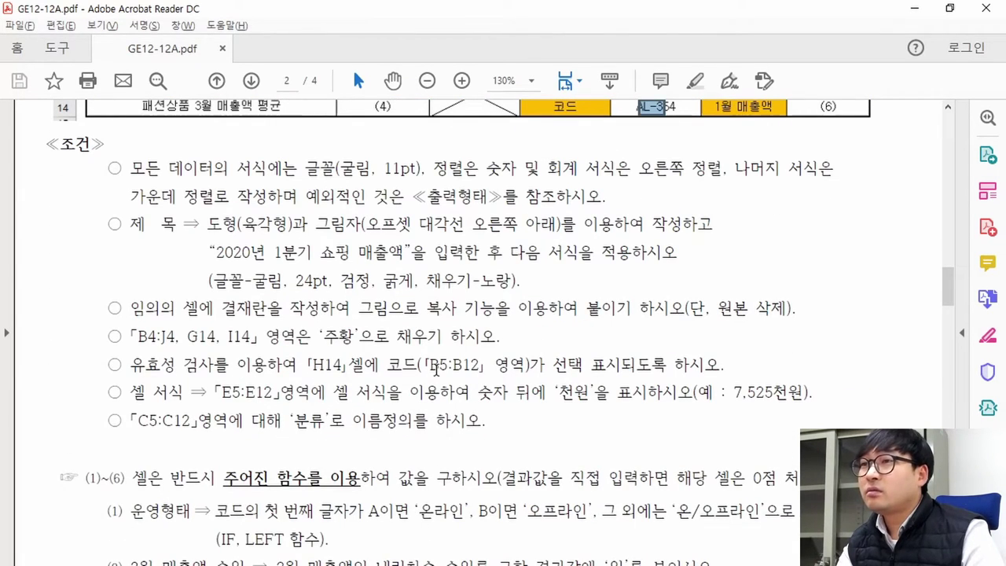
{"action": "left_click_drag", "start_coordinate": [428, 365], "coordinate": [485, 365]}
{"action": "scroll", "coordinate": [290, 320], "scroll_direction": "up", "scroll_amount": 4}
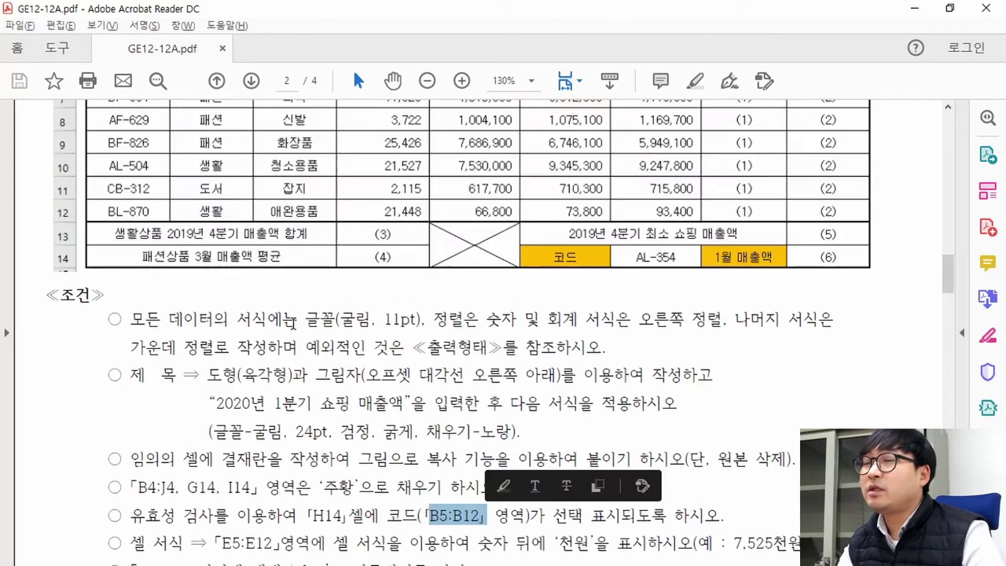
{"action": "scroll", "coordinate": [291, 321], "scroll_direction": "up", "scroll_amount": 6}
{"action": "mouse_move", "coordinate": [96, 265]}
{"action": "left_mouse_down"}
{"action": "mouse_move", "coordinate": [161, 383]}
{"action": "mouse_move", "coordinate": [165, 442]}
{"action": "mouse_move", "coordinate": [162, 433]}
{"action": "left_mouse_up"}
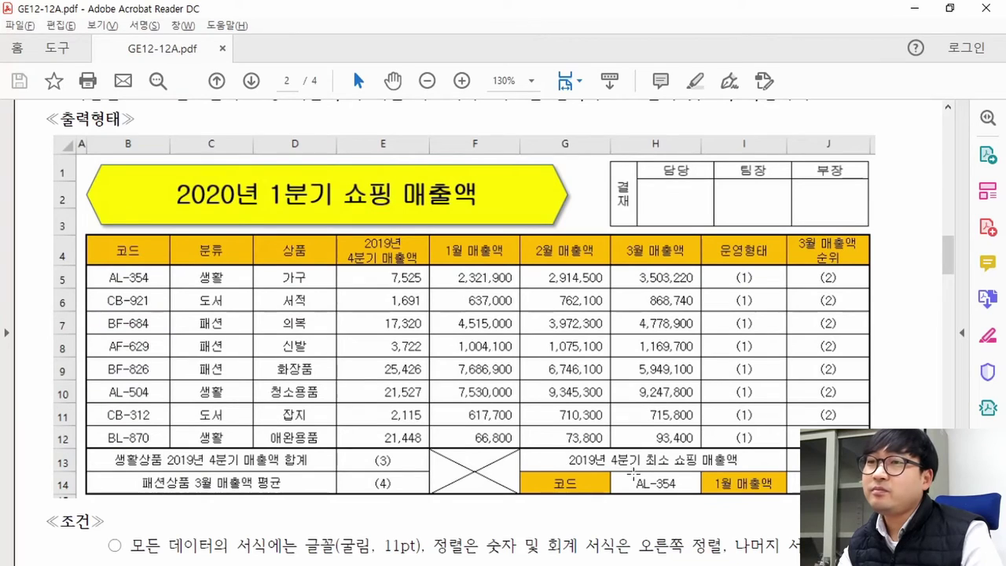
{"action": "left_click_drag", "start_coordinate": [630, 475], "coordinate": [704, 491]}
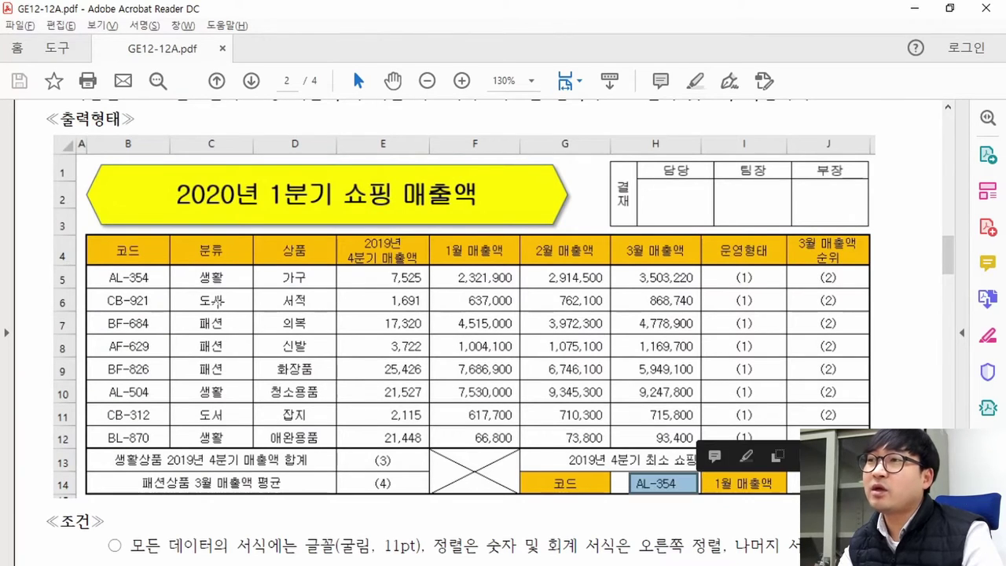
{"action": "left_click_drag", "start_coordinate": [105, 267], "coordinate": [157, 290]}
{"action": "left_click_drag", "start_coordinate": [96, 273], "coordinate": [165, 442]}
{"action": "scroll", "coordinate": [597, 377], "scroll_direction": "down", "scroll_amount": 10}
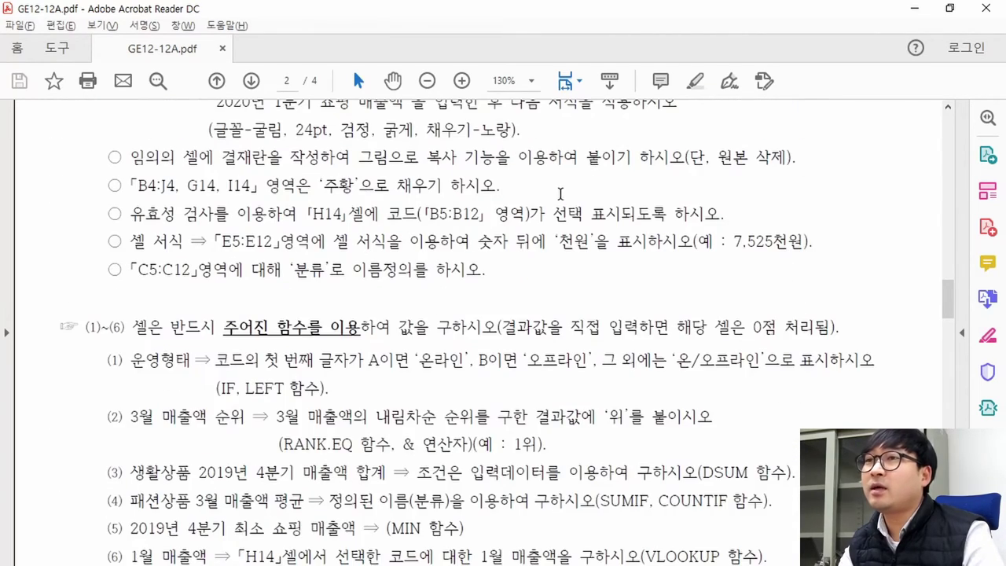
{"action": "scroll", "coordinate": [550, 271], "scroll_direction": "up", "scroll_amount": 1}
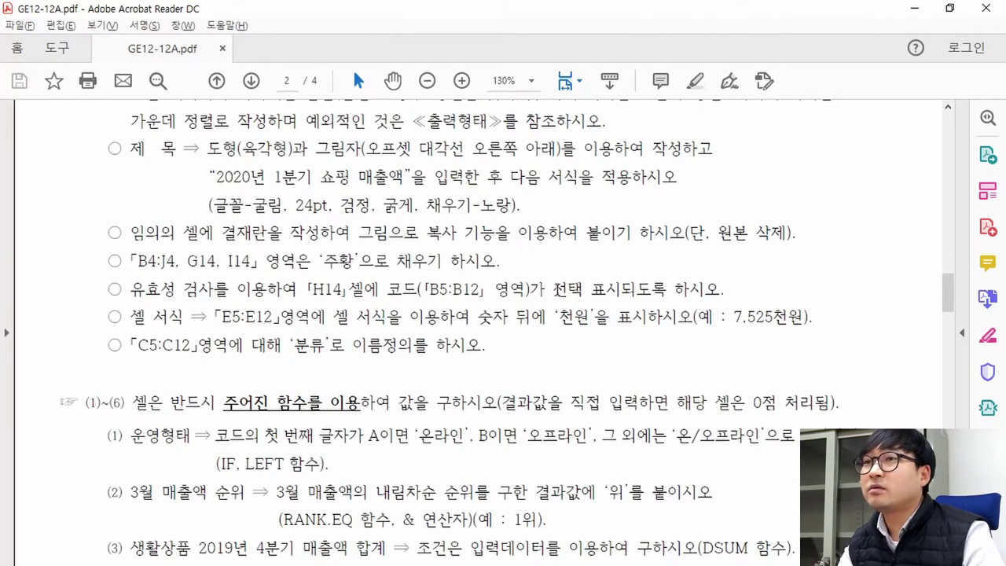
{"action": "left_click_drag", "start_coordinate": [555, 289], "coordinate": [666, 290]}
Step: In Excel, restrict cell H14 on the 제1작업 sheet with 목록 data validation, using the codes in B5:B12 as its source
{"action": "key", "text": "alt+Tab"}
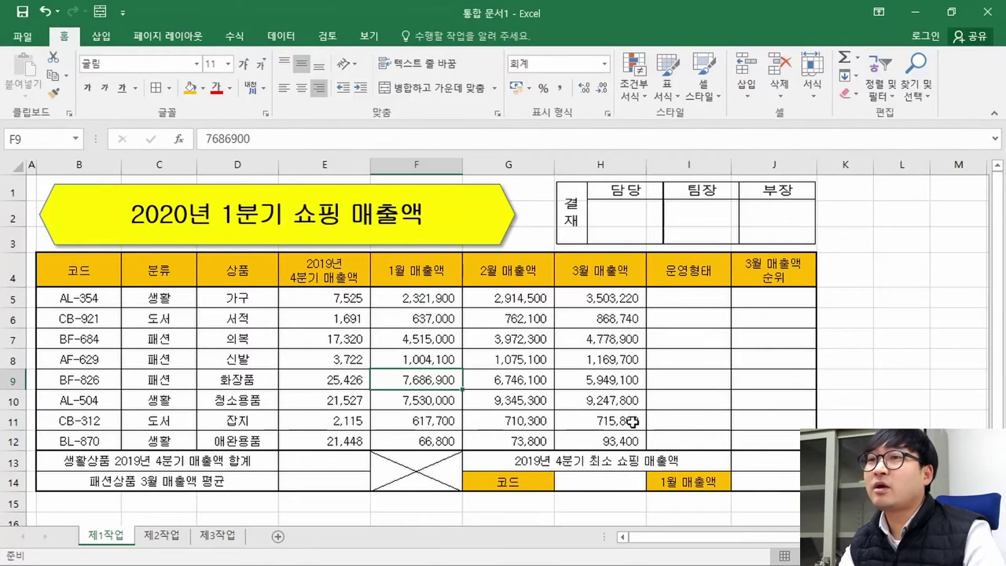
{"action": "left_click", "coordinate": [613, 481]}
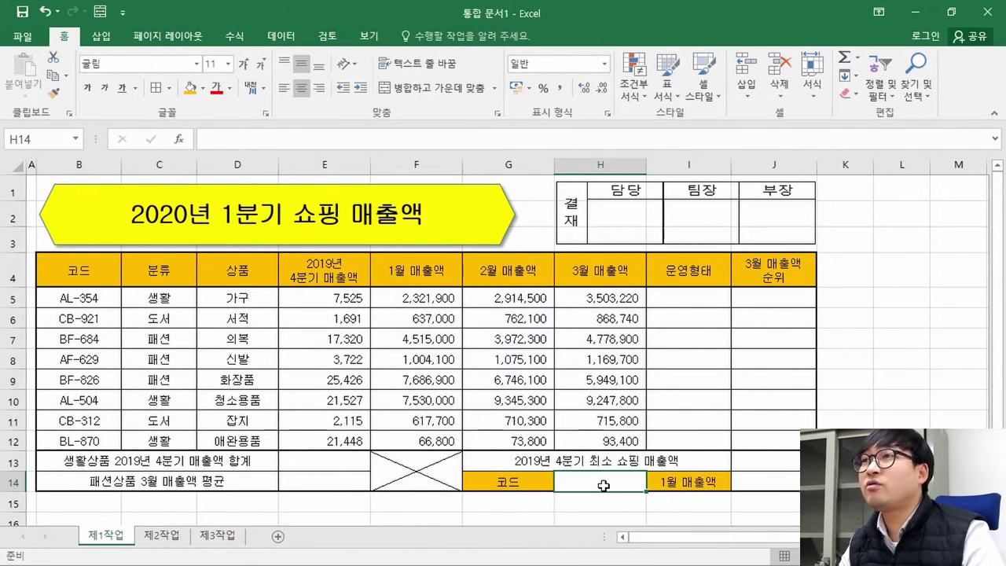
{"action": "left_click", "coordinate": [279, 36]}
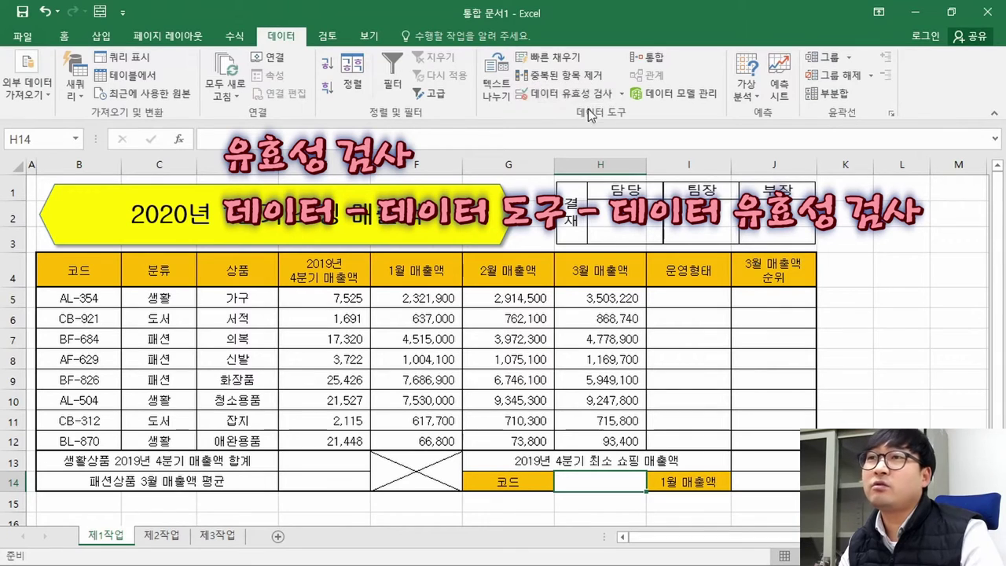
{"action": "left_click", "coordinate": [570, 96]}
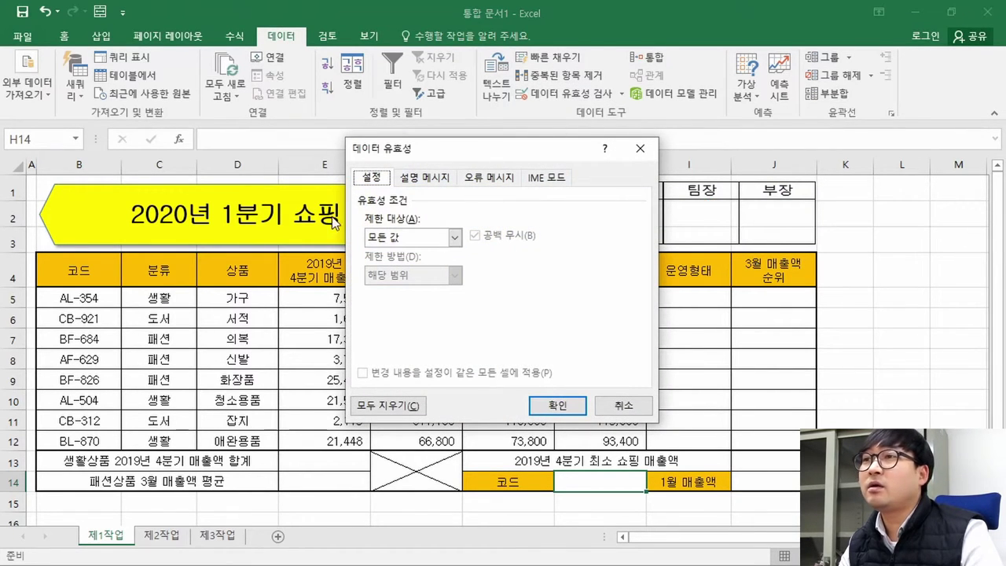
{"action": "left_click", "coordinate": [410, 236]}
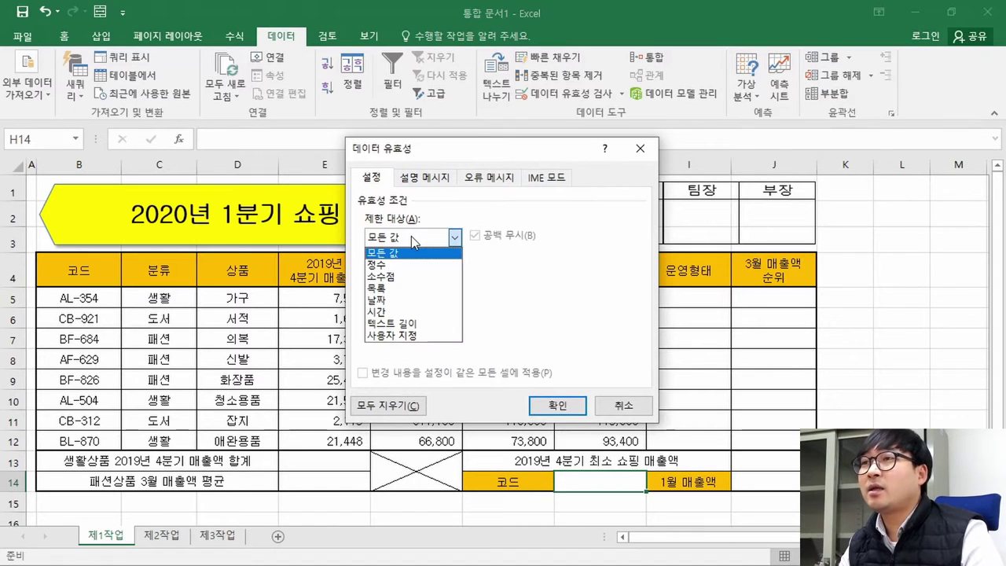
{"action": "left_click", "coordinate": [395, 291]}
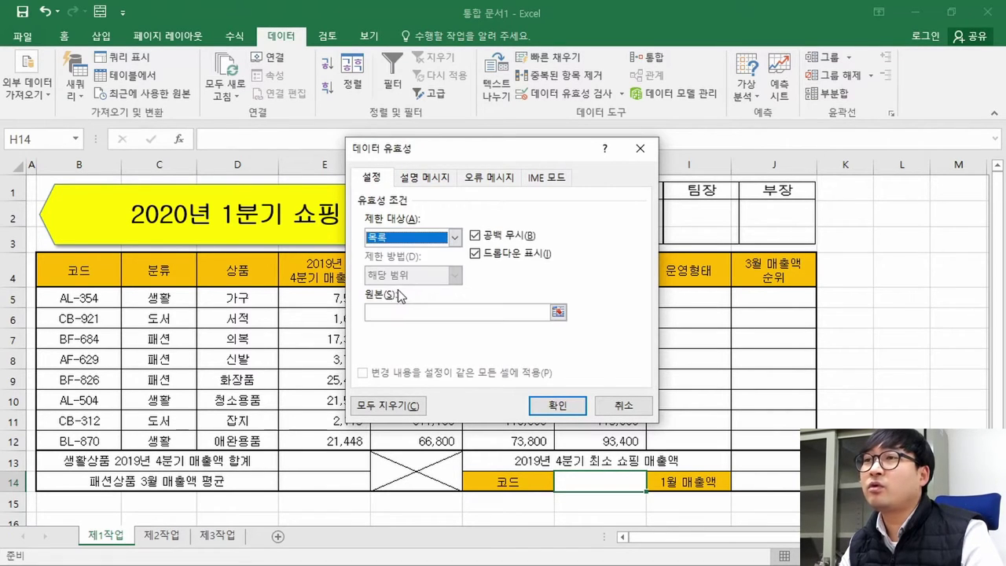
{"action": "left_click", "coordinate": [417, 311]}
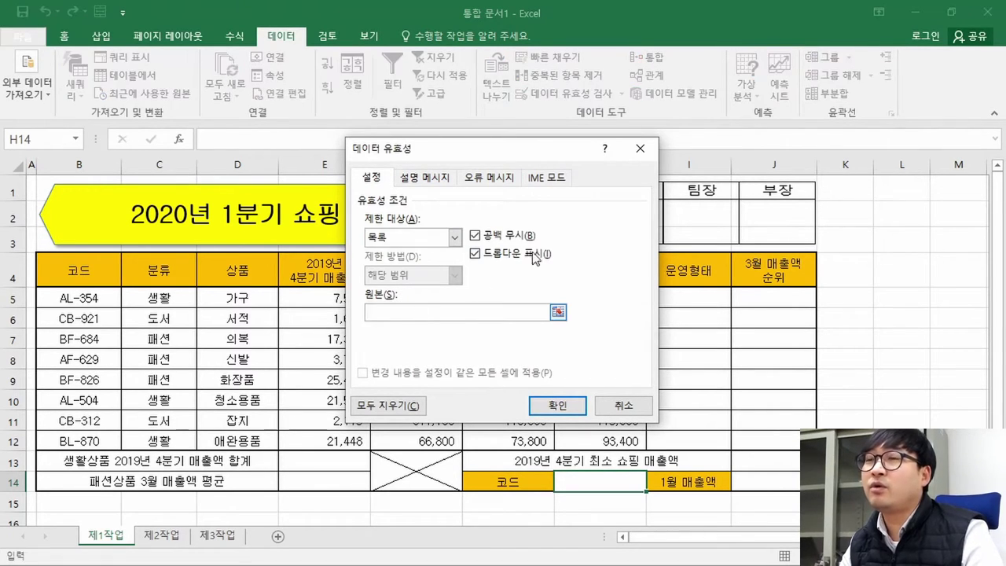
{"action": "left_click_drag", "start_coordinate": [539, 156], "coordinate": [664, 151]}
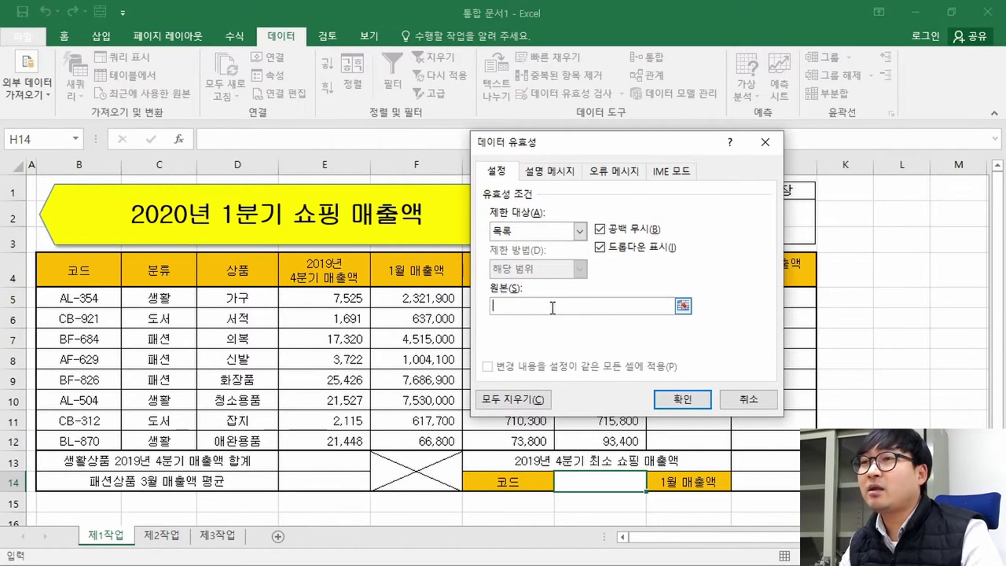
{"action": "left_click_drag", "start_coordinate": [91, 299], "coordinate": [91, 440]}
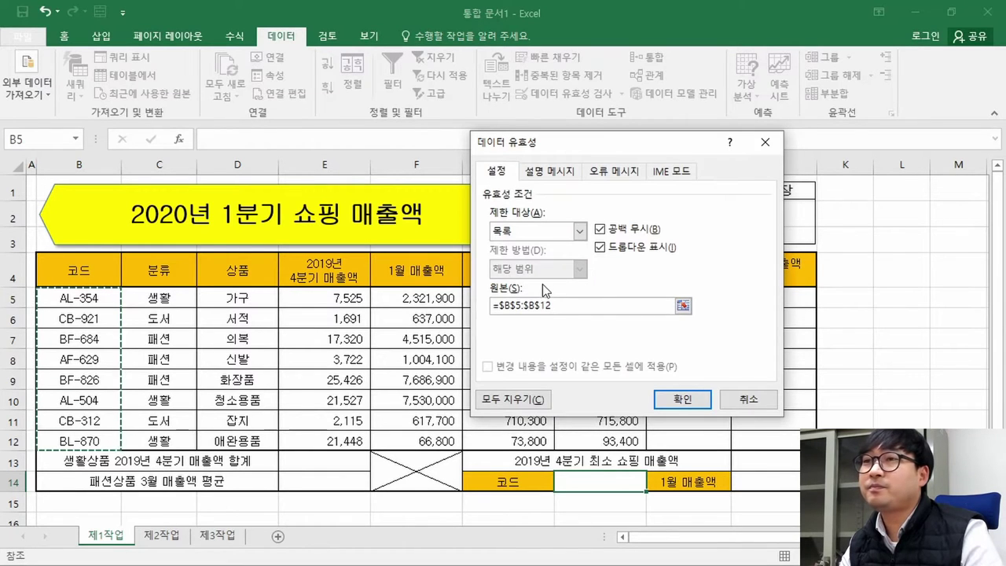
{"action": "left_click", "coordinate": [677, 399]}
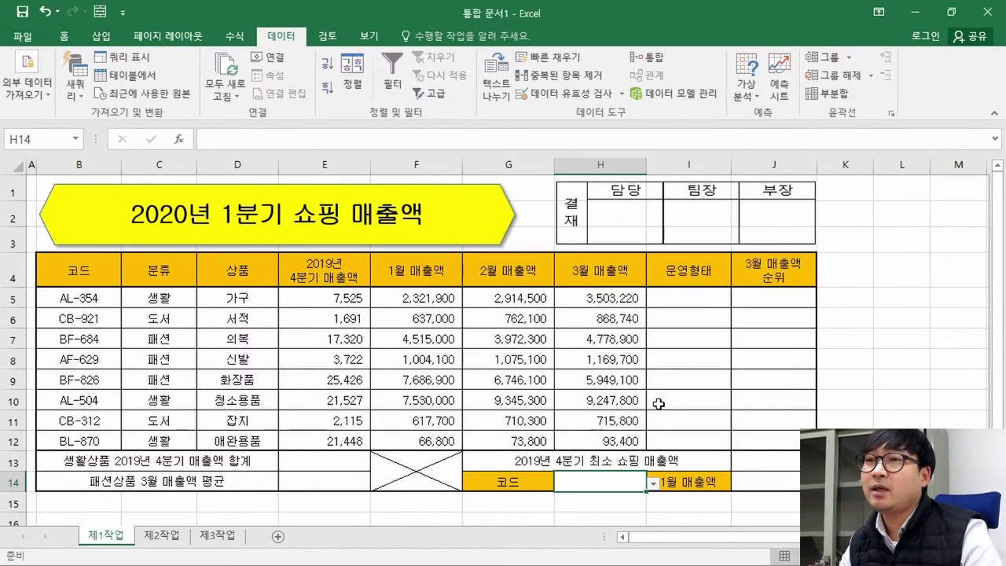
Step: Test the code list in cell H14 by choosing AF-629 and CB-312 from it
{"action": "scroll", "coordinate": [646, 399], "scroll_direction": "down", "scroll_amount": 2}
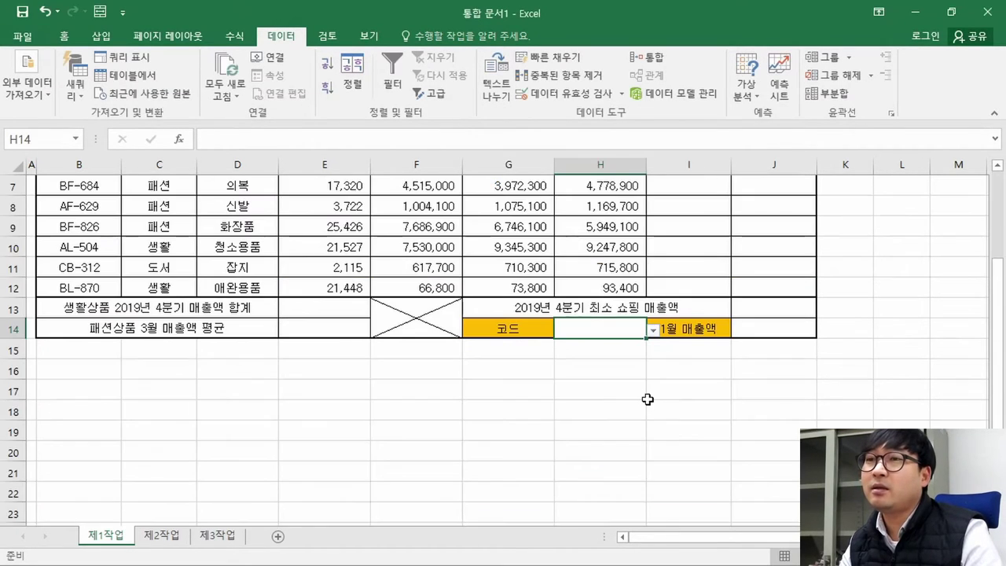
{"action": "left_click", "coordinate": [653, 330]}
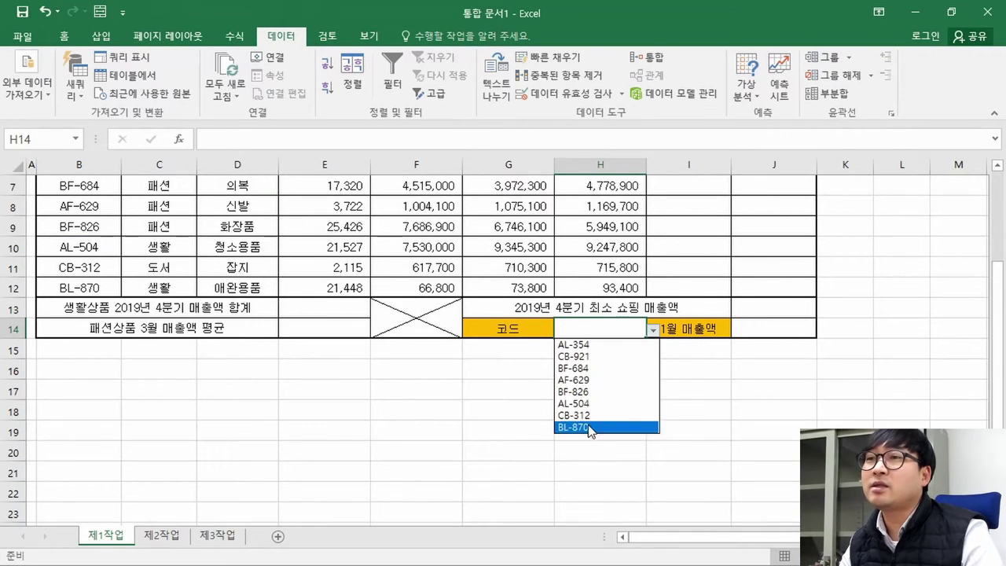
{"action": "left_click", "coordinate": [586, 380]}
{"action": "left_click", "coordinate": [653, 330]}
{"action": "left_click", "coordinate": [594, 414]}
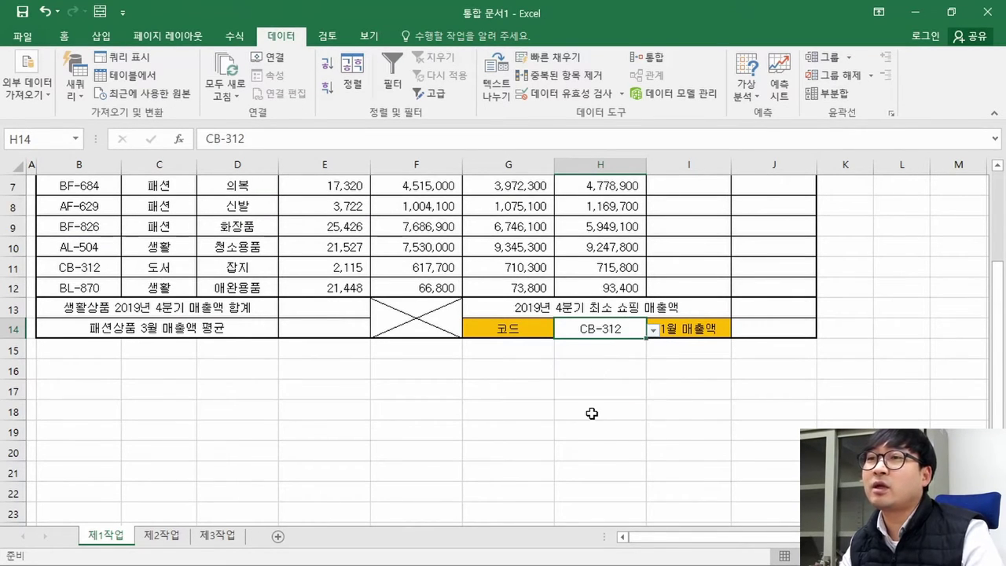
Step: Check H14's code in the PDF's 출력형태 layout and choose AL-354 from the validation list in Excel's cell H14
{"action": "key", "text": "alt+Tab"}
{"action": "scroll", "coordinate": [624, 277], "scroll_direction": "up", "scroll_amount": 4}
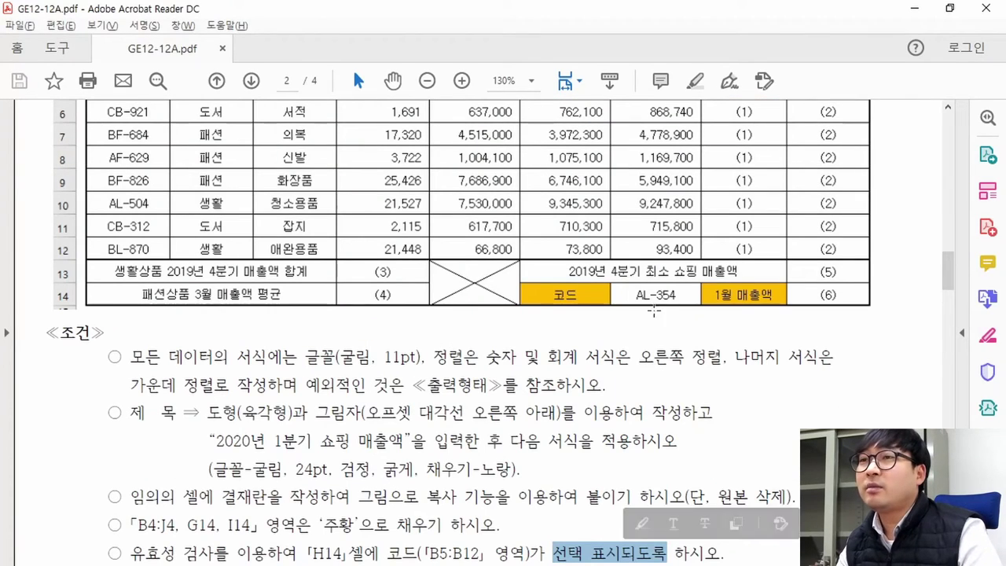
{"action": "left_click_drag", "start_coordinate": [624, 281], "coordinate": [695, 324]}
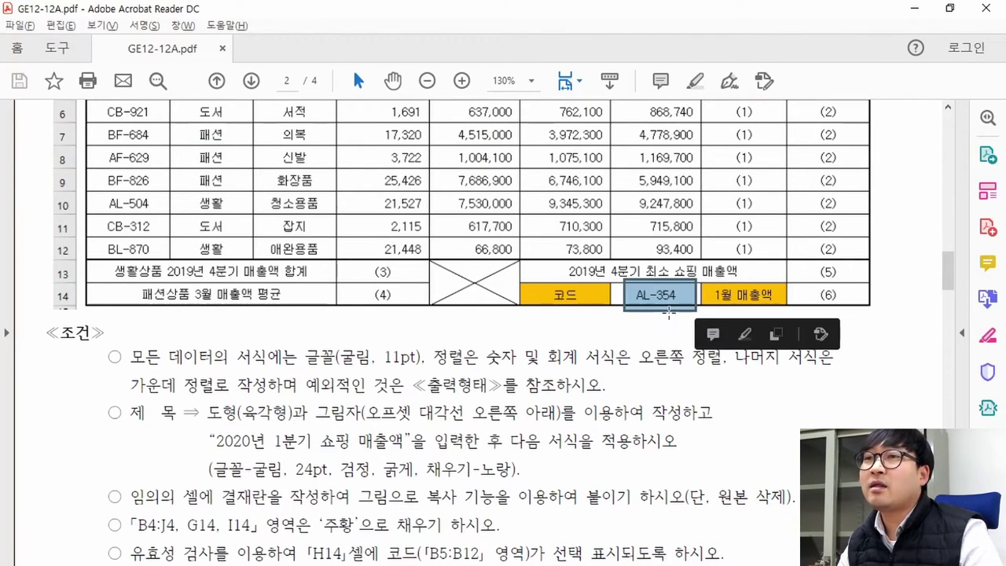
{"action": "key", "text": "alt+Tab"}
{"action": "left_click", "coordinate": [652, 331]}
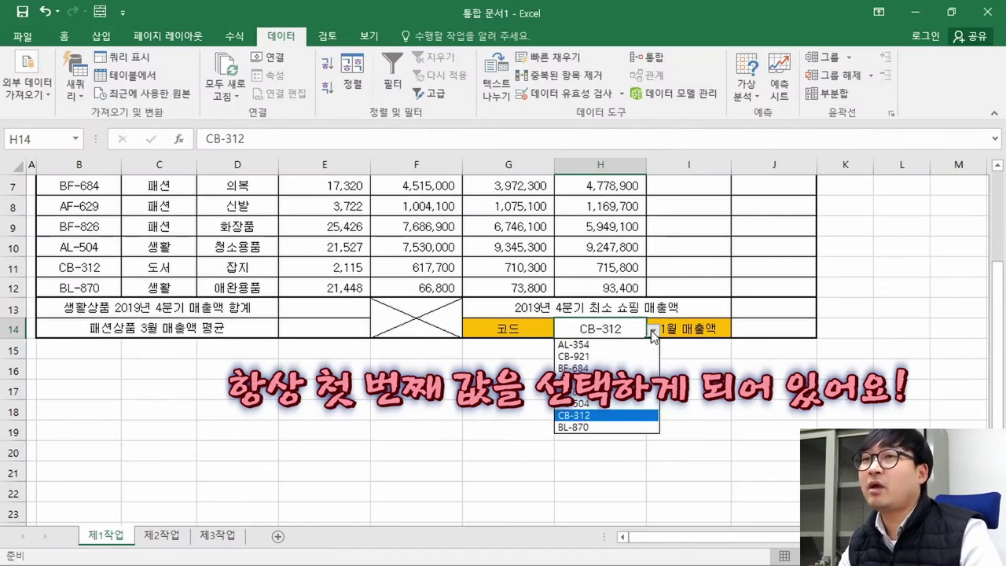
{"action": "left_click", "coordinate": [611, 347]}
{"action": "scroll", "coordinate": [667, 370], "scroll_direction": "up", "scroll_amount": 2}
{"action": "left_click", "coordinate": [666, 371]}
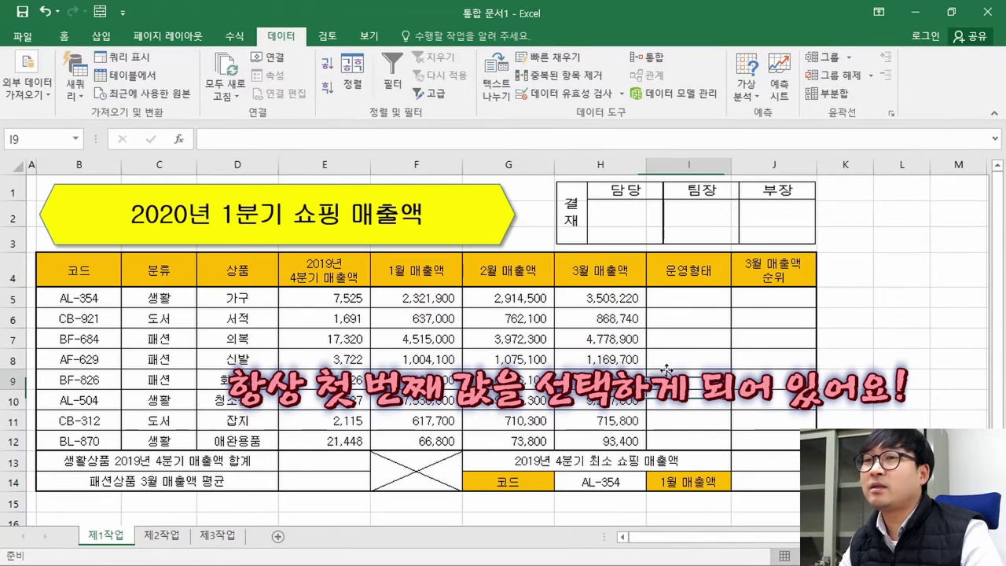
Step: Switch to the PDF, read the 셀 서식 condition on '천원' and its example, and locate its range E5:E12 in the 출력형태 layout
{"action": "key", "text": "alt+Tab"}
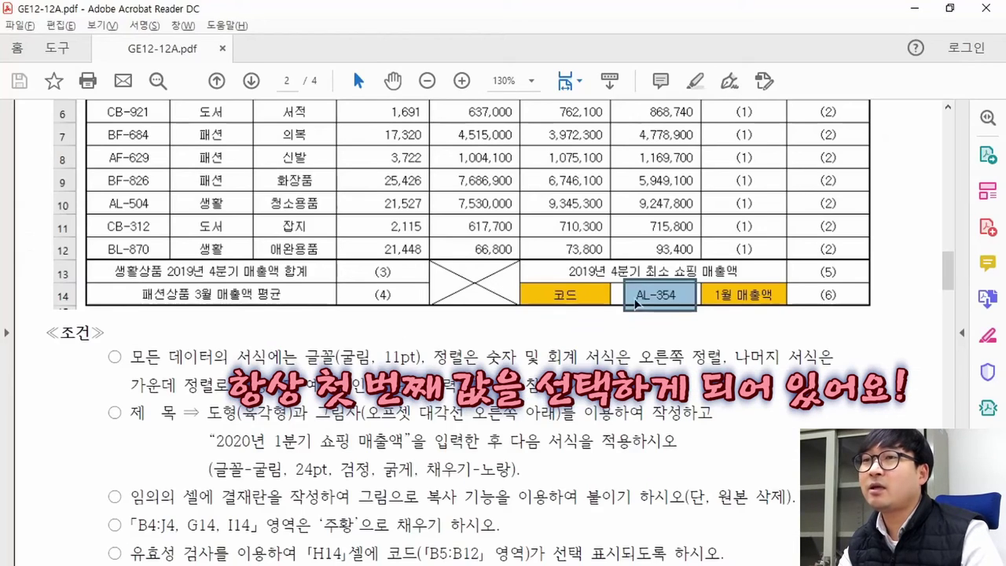
{"action": "scroll", "coordinate": [653, 407], "scroll_direction": "down", "scroll_amount": 3}
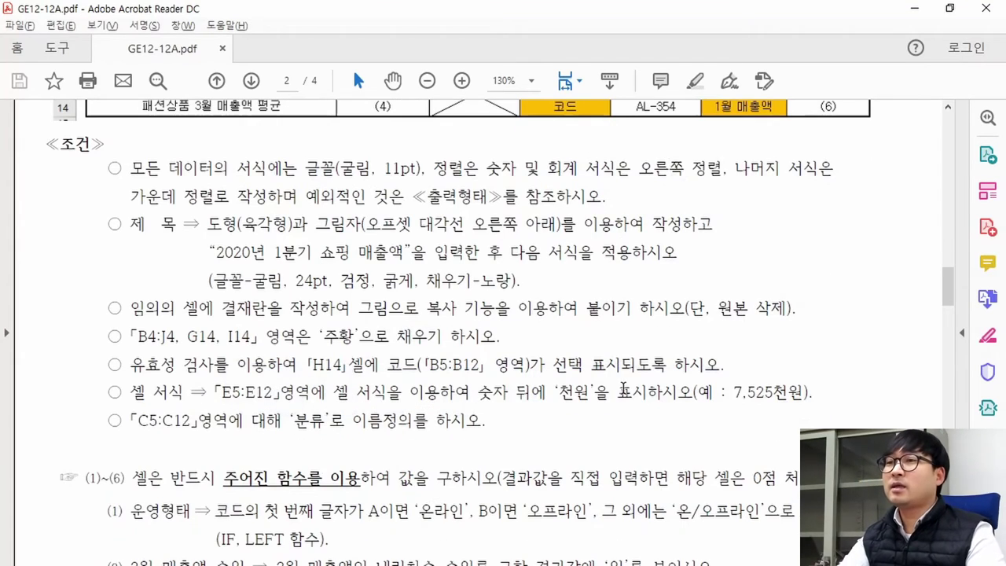
{"action": "left_click_drag", "start_coordinate": [139, 393], "coordinate": [245, 400]}
{"action": "left_click", "coordinate": [253, 401]}
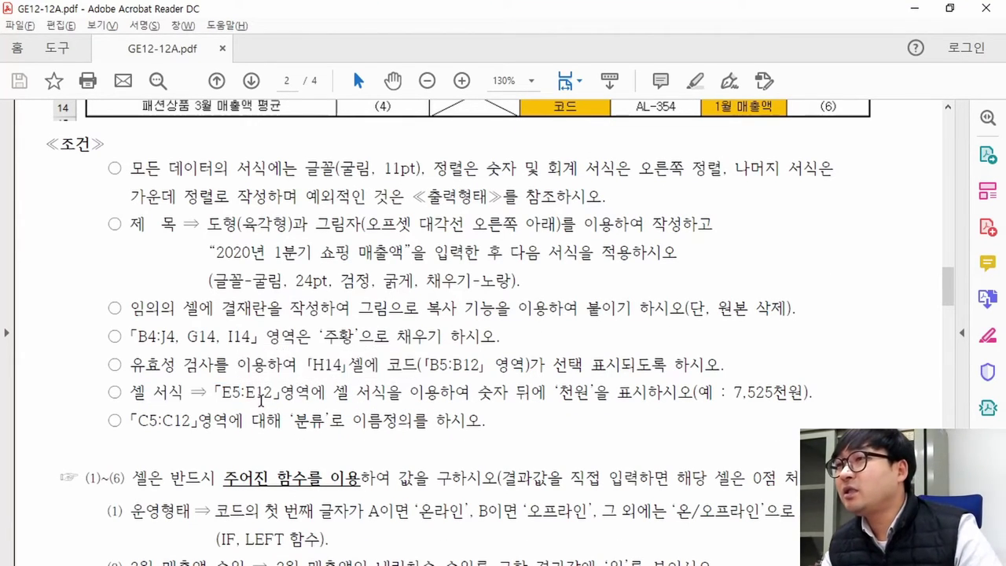
{"action": "scroll", "coordinate": [254, 401], "scroll_direction": "up", "scroll_amount": 5}
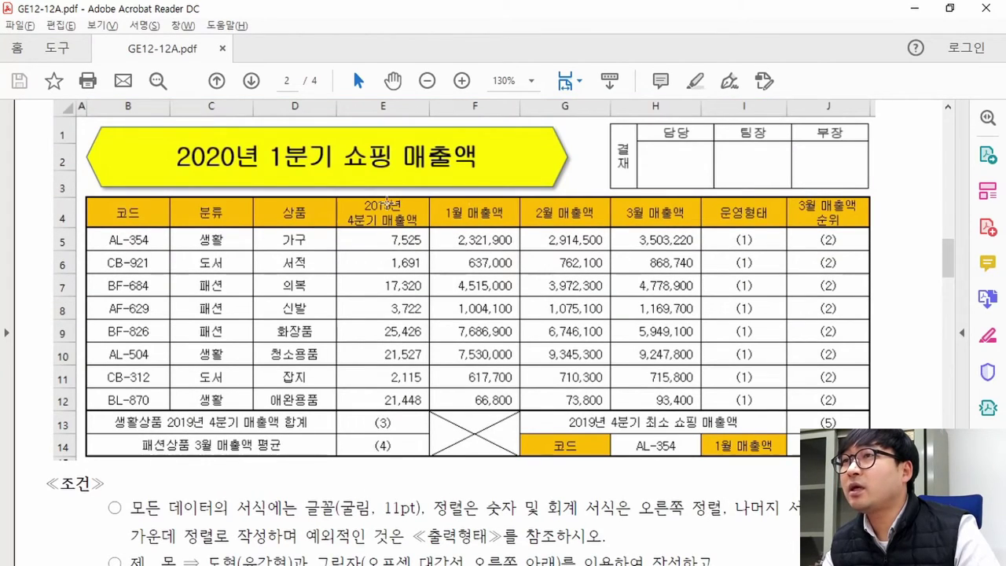
{"action": "left_click", "coordinate": [358, 236]}
{"action": "left_click_drag", "start_coordinate": [349, 230], "coordinate": [430, 408]}
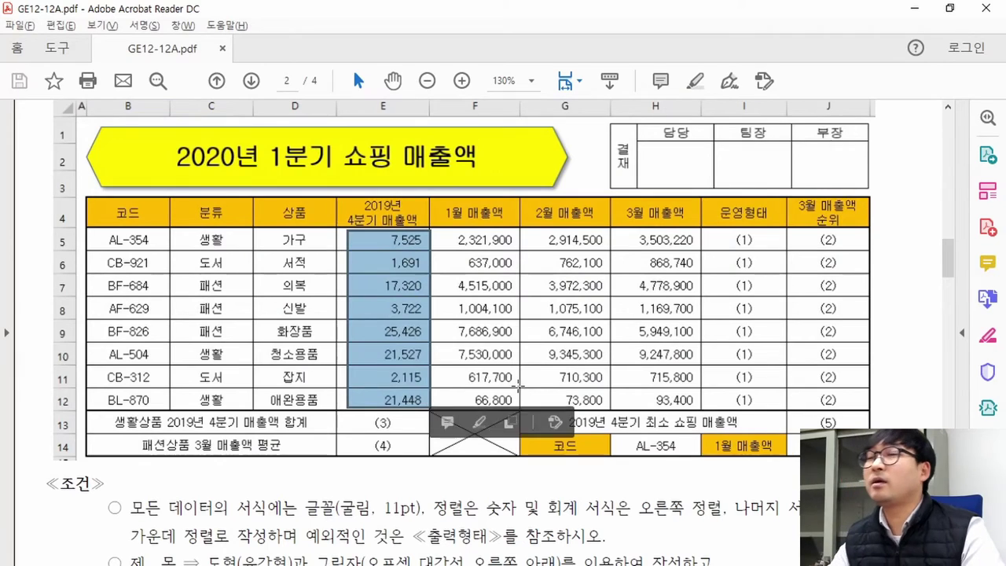
{"action": "scroll", "coordinate": [519, 384], "scroll_direction": "down", "scroll_amount": 5}
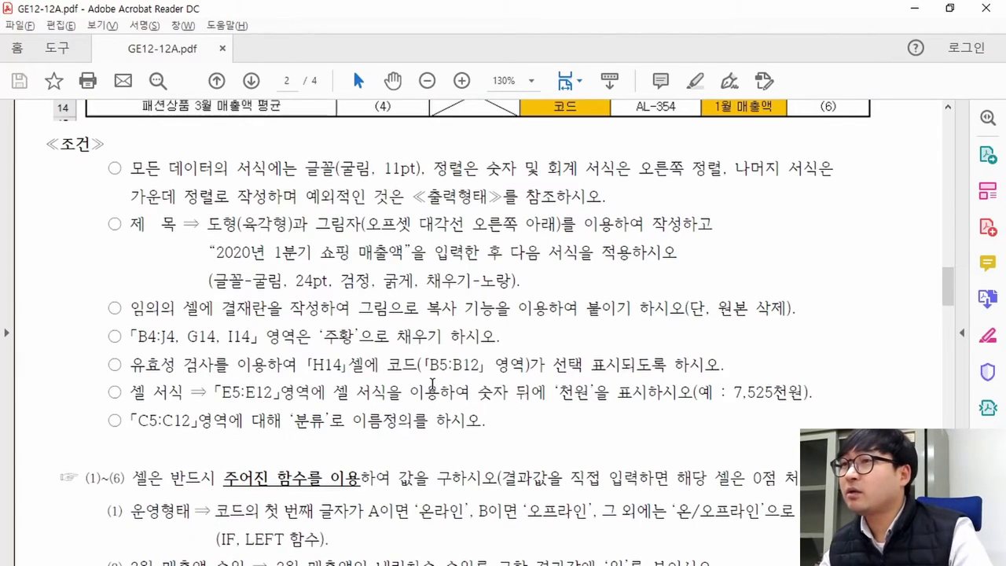
{"action": "left_click_drag", "start_coordinate": [477, 390], "coordinate": [803, 393]}
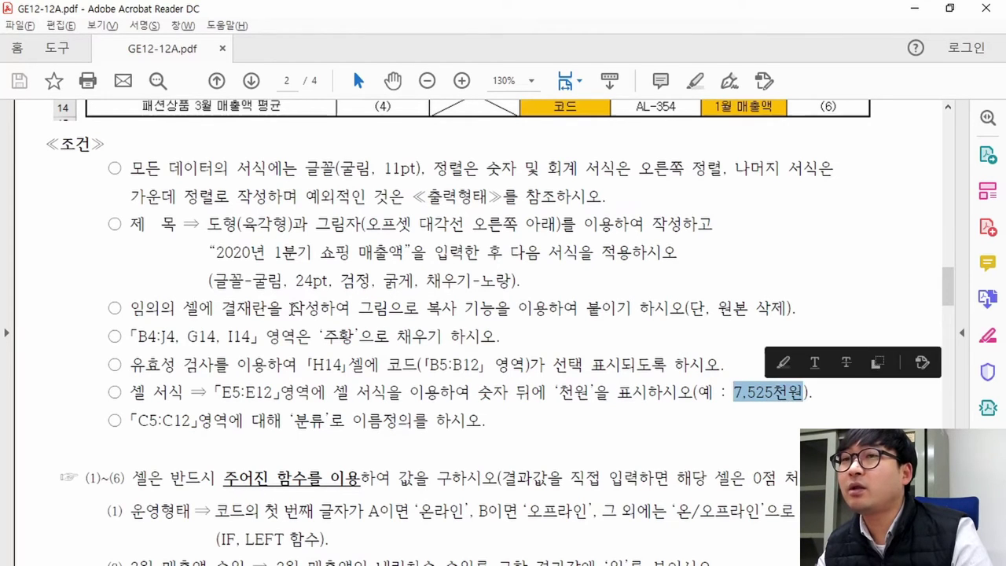
Step: Check the fourth-quarter sales column in the exam PDF, switch to Excel and open custom number formatting (사용자 지정) for E5:E12
{"action": "scroll", "coordinate": [789, 402], "scroll_direction": "up", "scroll_amount": 4}
{"action": "mouse_move", "coordinate": [360, 194]}
{"action": "left_mouse_down"}
{"action": "mouse_move", "coordinate": [385, 228]}
{"action": "mouse_move", "coordinate": [431, 367]}
{"action": "left_mouse_up"}
{"action": "key", "text": "alt+Tab"}
{"action": "left_click_drag", "start_coordinate": [354, 296], "coordinate": [344, 437]}
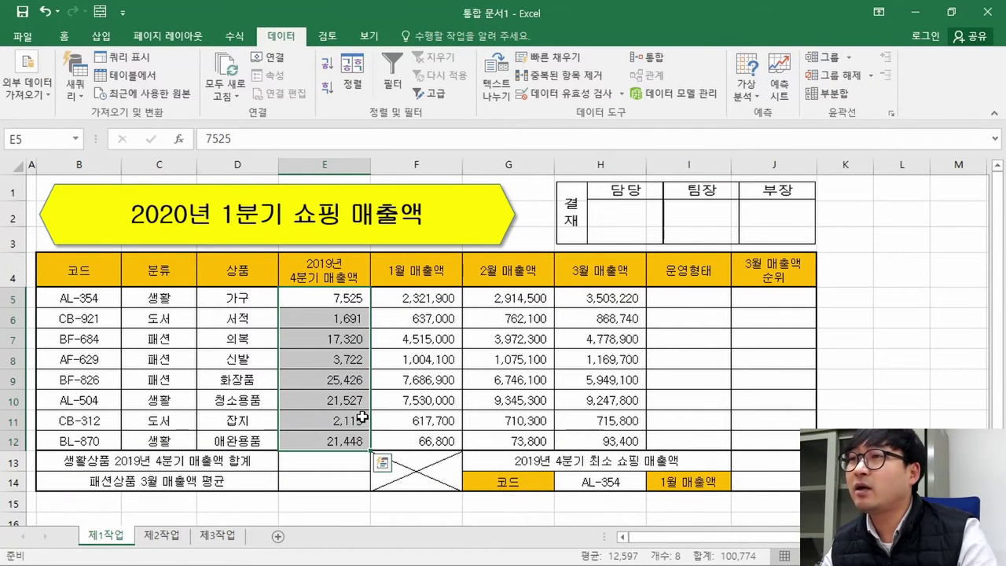
{"action": "right_click", "coordinate": [345, 340]}
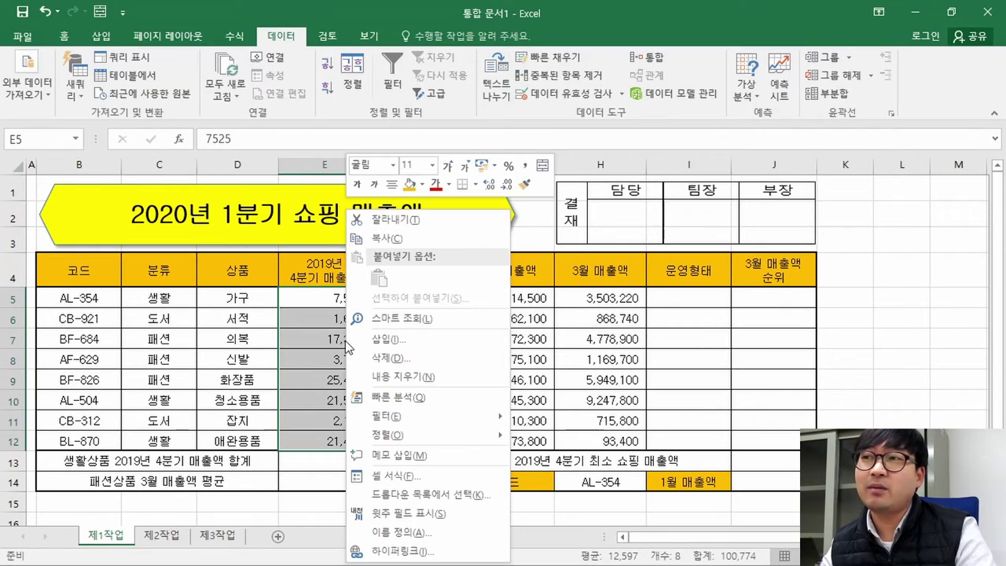
{"action": "left_click", "coordinate": [436, 473]}
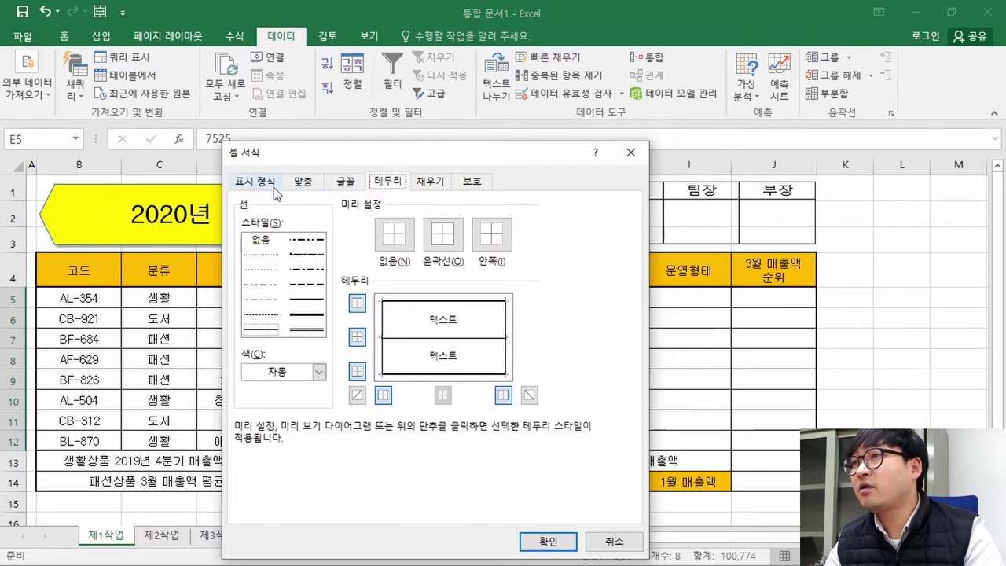
{"action": "left_click", "coordinate": [261, 184]}
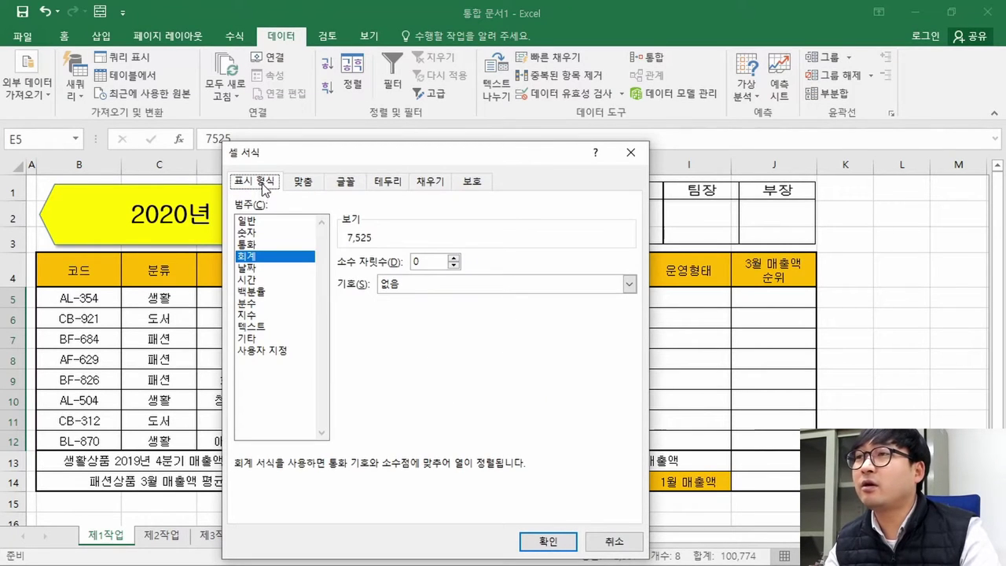
{"action": "left_click", "coordinate": [273, 351]}
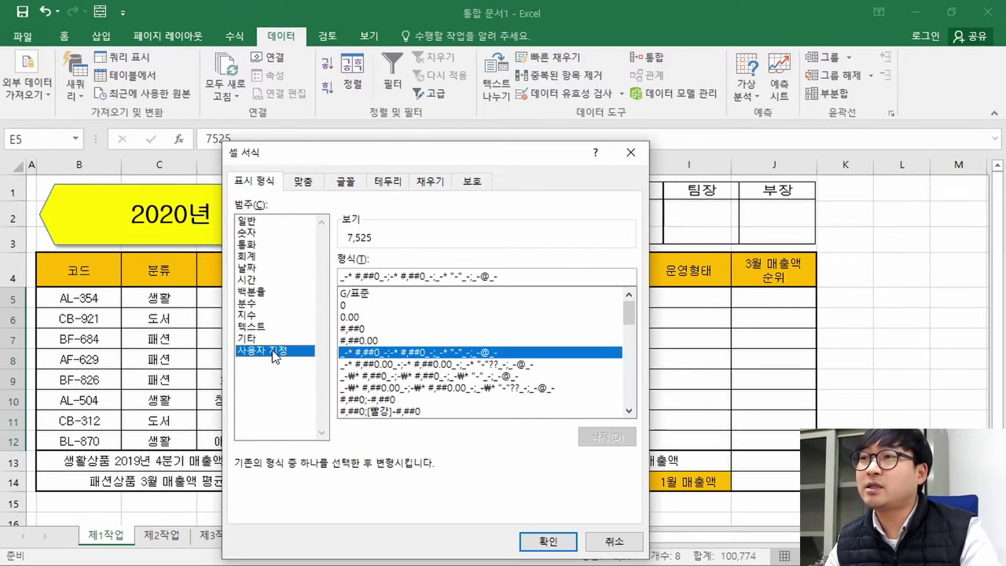
Step: Apply the custom number format #,##0천원 to E5:E12, comparing it with the example in the exam PDF
{"action": "left_click", "coordinate": [361, 329]}
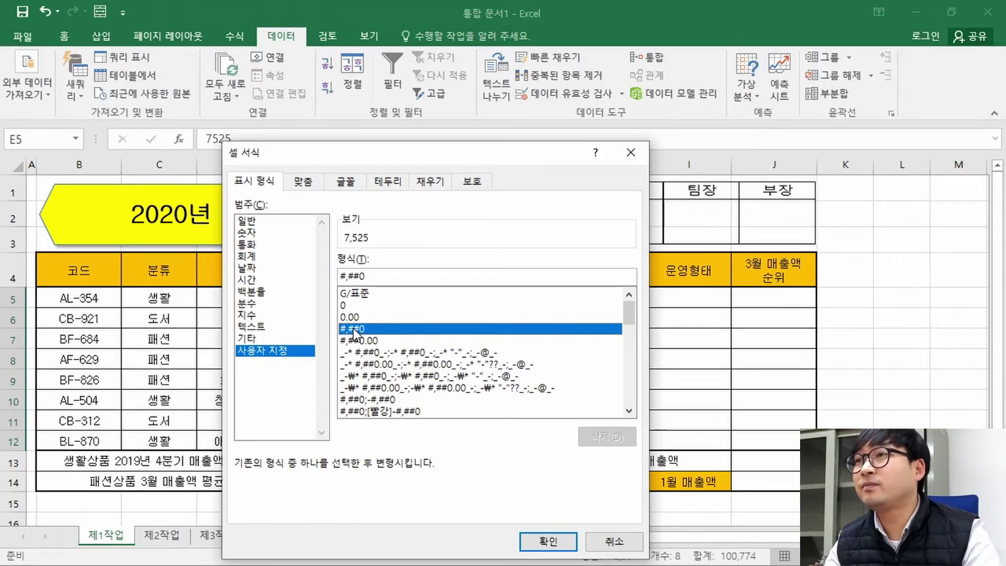
{"action": "left_click", "coordinate": [388, 276]}
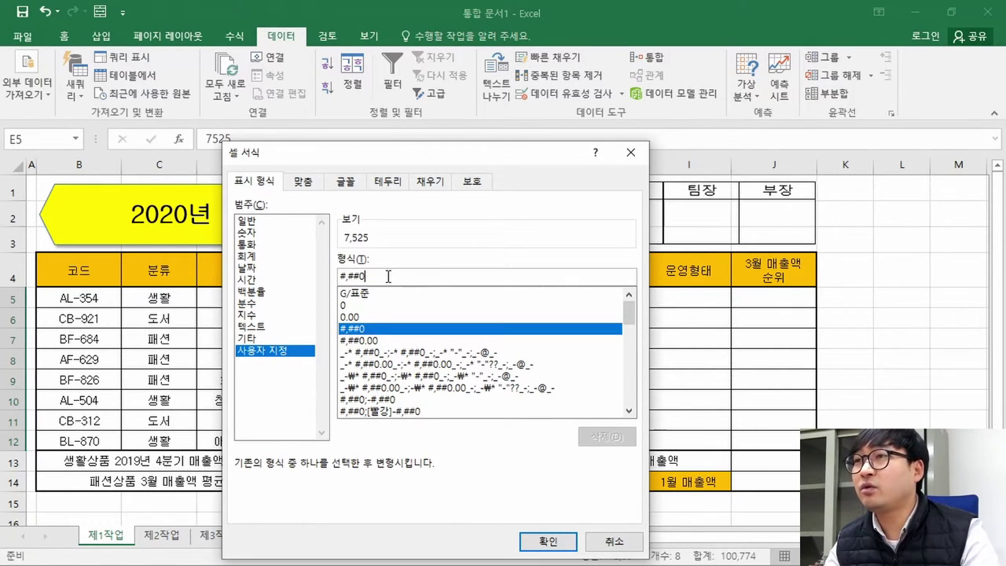
{"action": "type", "text": "원"}
{"action": "key", "text": "BackSpace"}
{"action": "type", "text": "천원"}
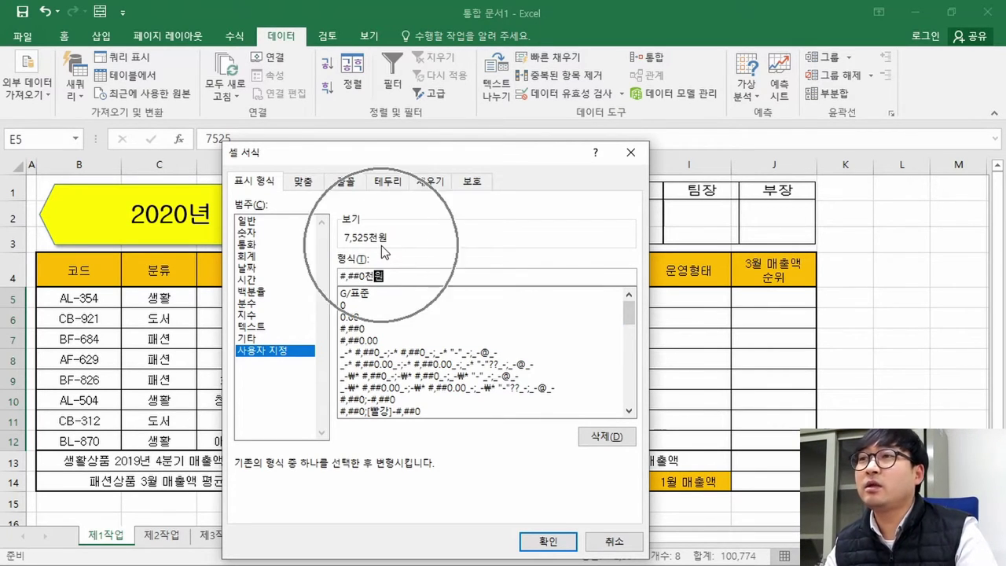
{"action": "key", "text": "alt+Tab"}
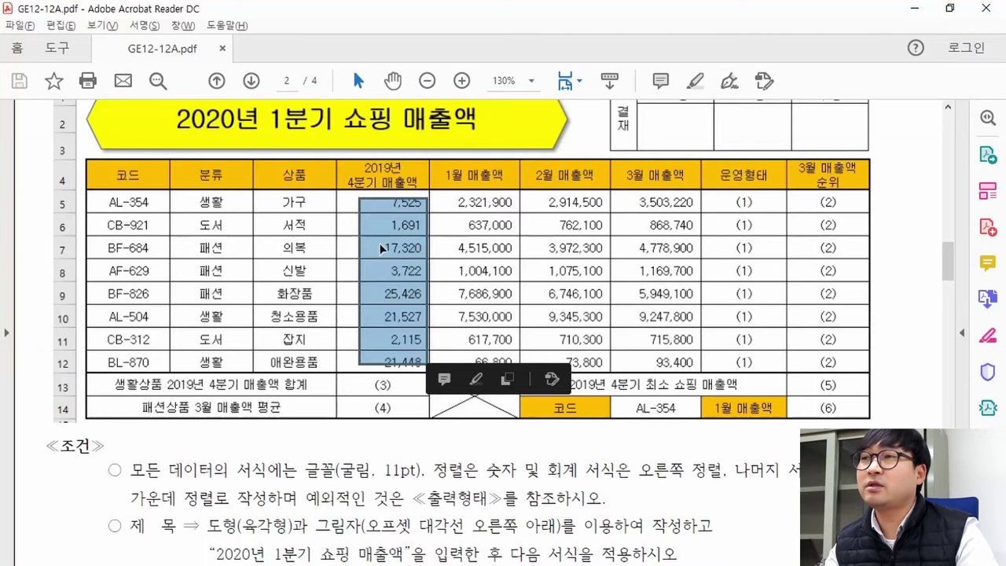
{"action": "scroll", "coordinate": [588, 449], "scroll_direction": "down", "scroll_amount": 5}
{"action": "left_click_drag", "start_coordinate": [724, 354], "coordinate": [802, 376]}
{"action": "left_click", "coordinate": [778, 358]}
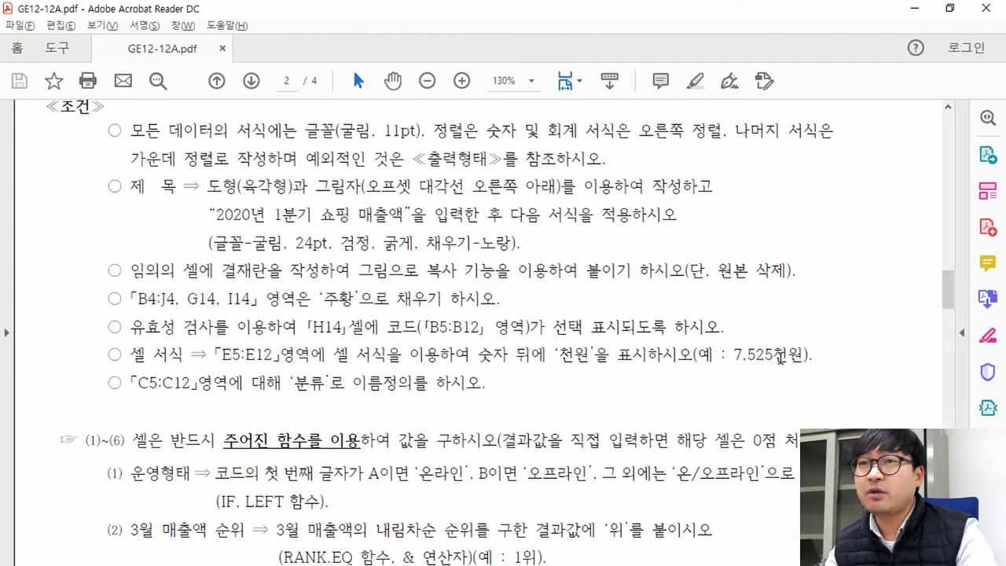
{"action": "key", "text": "alt+Tab"}
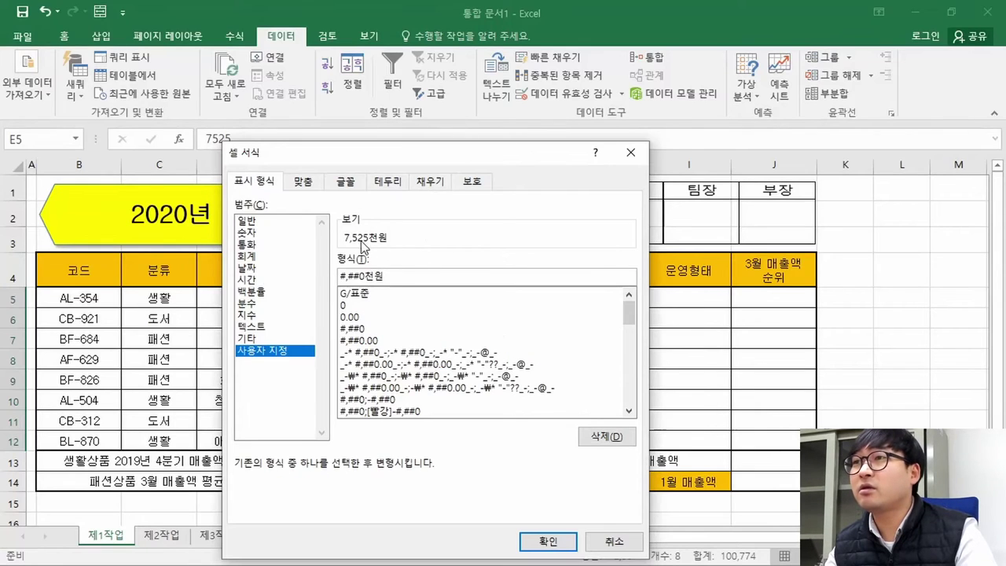
{"action": "left_click", "coordinate": [547, 540]}
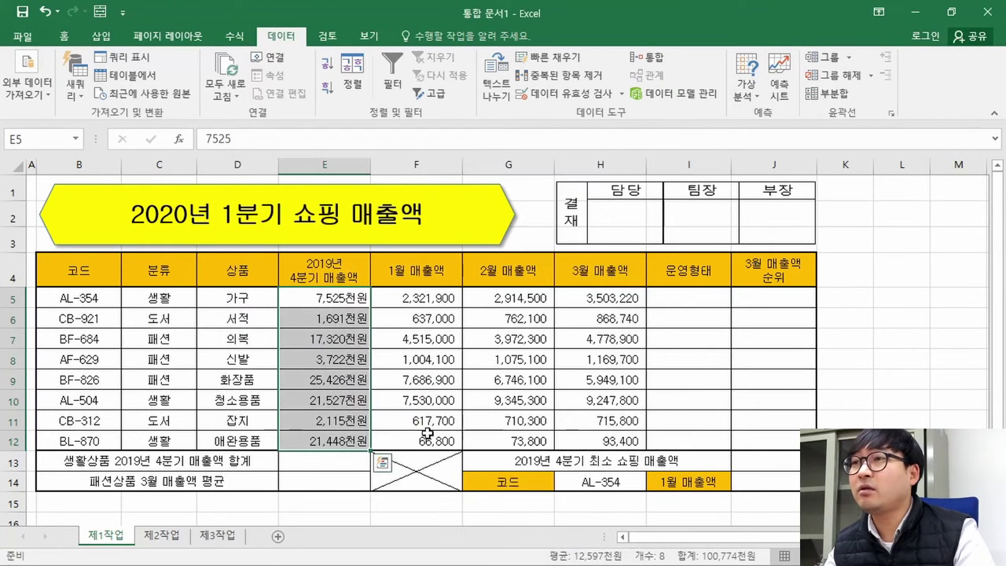
{"action": "left_click", "coordinate": [411, 385]}
Step: Read the exam PDF's condition on defining a name for C5:C12 and compare that range with the Excel sheet
{"action": "key", "text": "alt+Tab"}
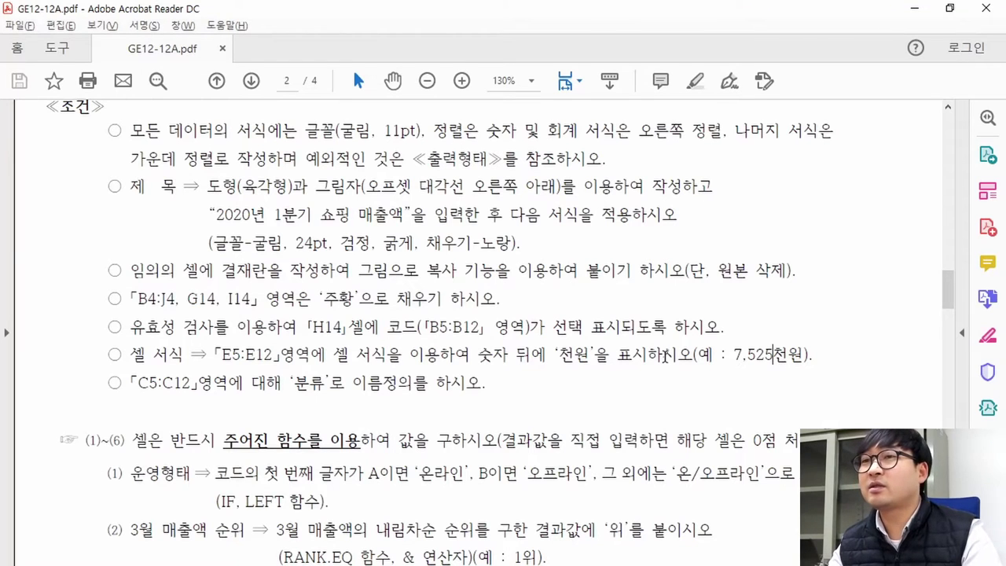
{"action": "left_click_drag", "start_coordinate": [139, 383], "coordinate": [352, 383]}
{"action": "scroll", "coordinate": [352, 382], "scroll_direction": "up", "scroll_amount": 5}
{"action": "left_click_drag", "start_coordinate": [181, 230], "coordinate": [245, 412]}
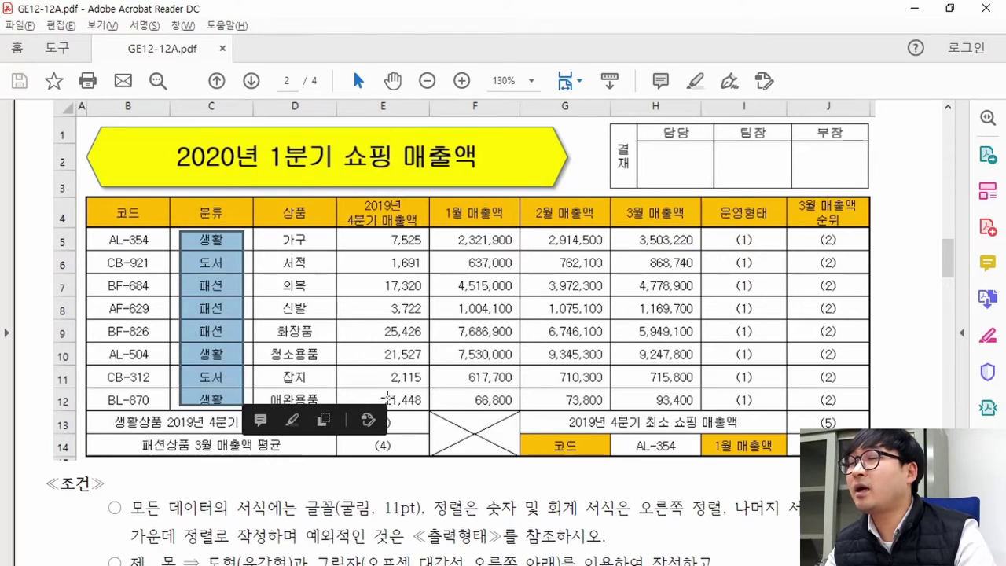
{"action": "key", "text": "alt+Tab"}
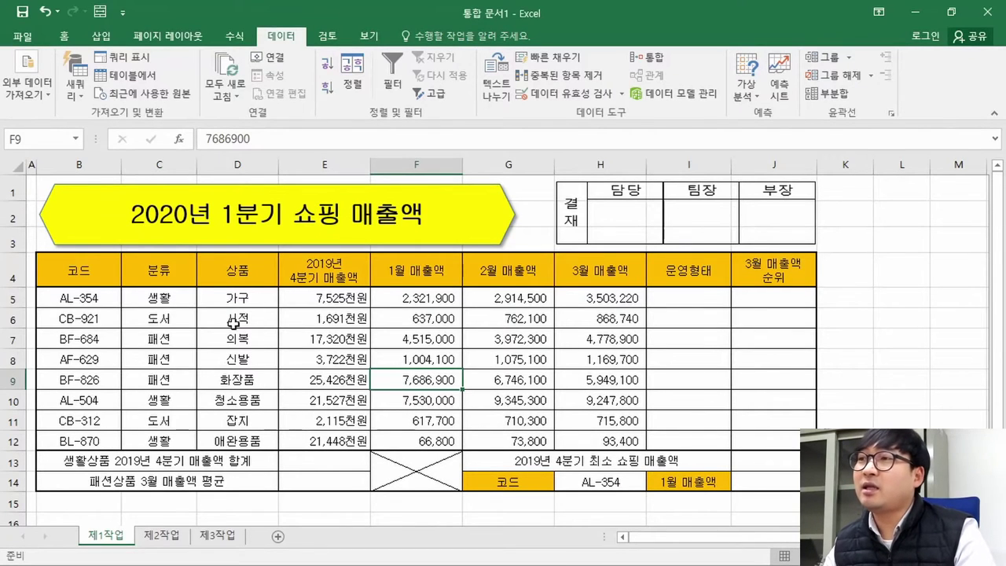
{"action": "left_click", "coordinate": [257, 321]}
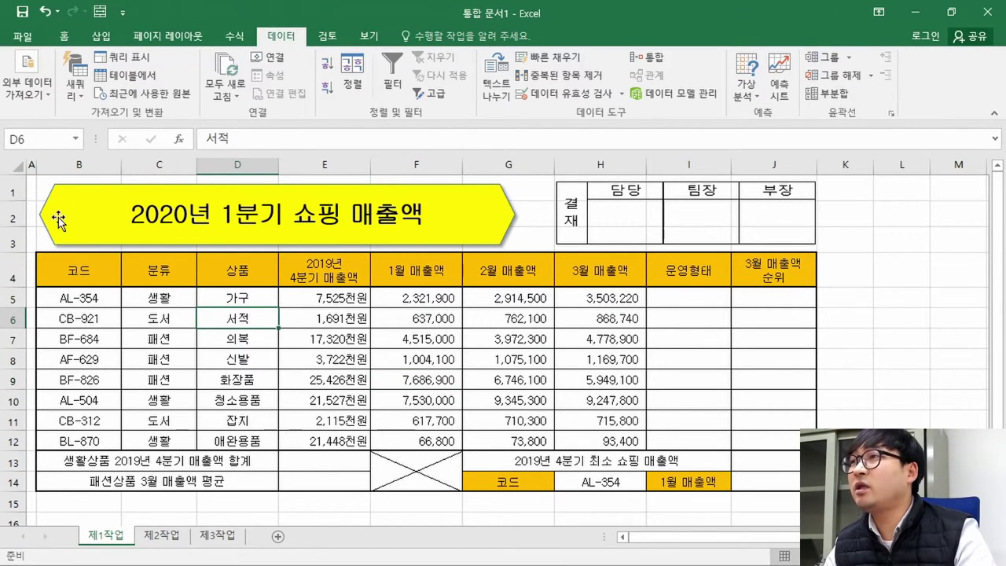
{"action": "left_click", "coordinate": [100, 352]}
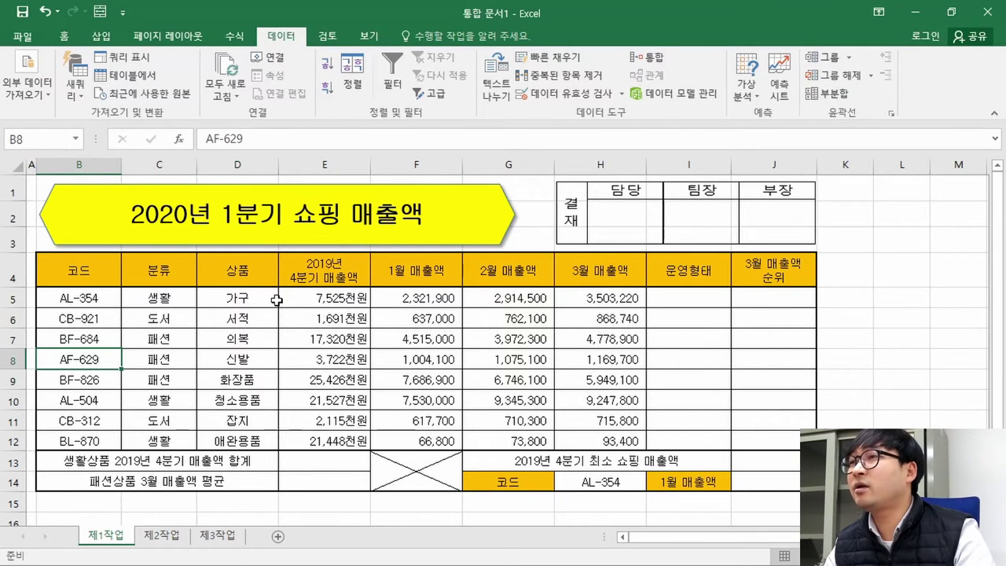
{"action": "key", "text": "alt+Tab"}
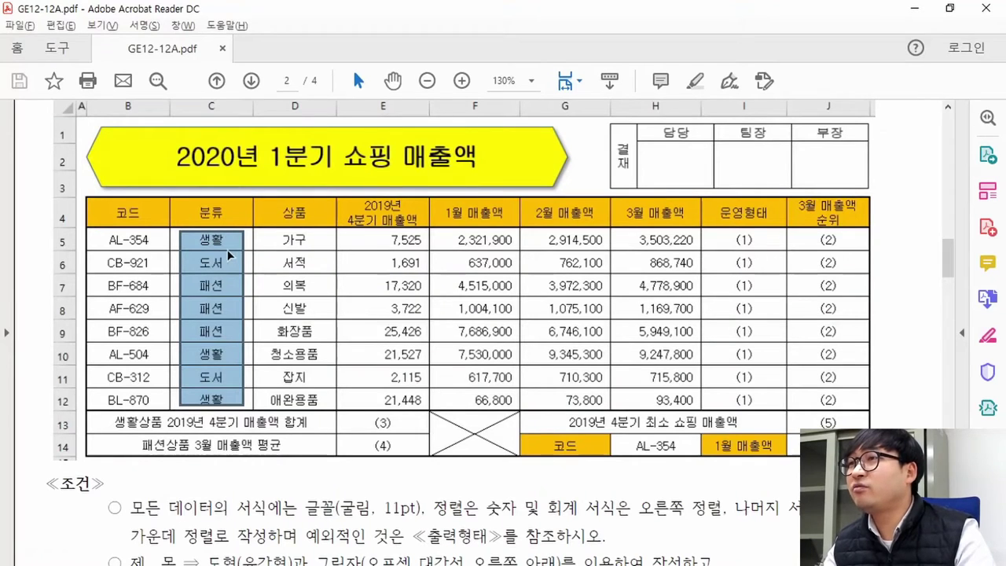
{"action": "scroll", "coordinate": [382, 401], "scroll_direction": "down", "scroll_amount": 3}
{"action": "scroll", "coordinate": [385, 424], "scroll_direction": "down", "scroll_amount": 2}
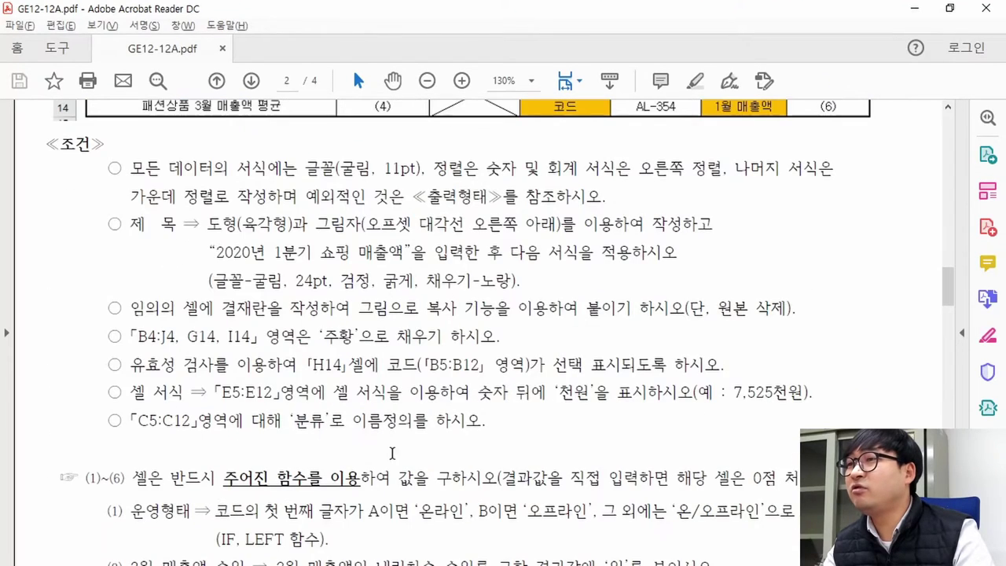
{"action": "left_click_drag", "start_coordinate": [295, 419], "coordinate": [326, 418]}
{"action": "key", "text": "alt+Tab"}
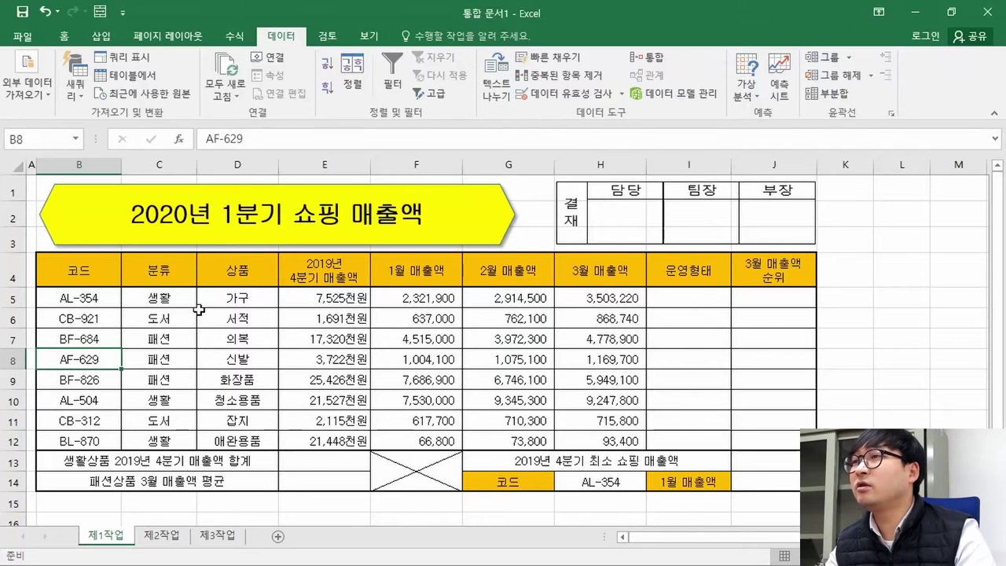
Step: Define the name 분류 for the category cells C5:C12
{"action": "left_click_drag", "start_coordinate": [177, 298], "coordinate": [173, 440]}
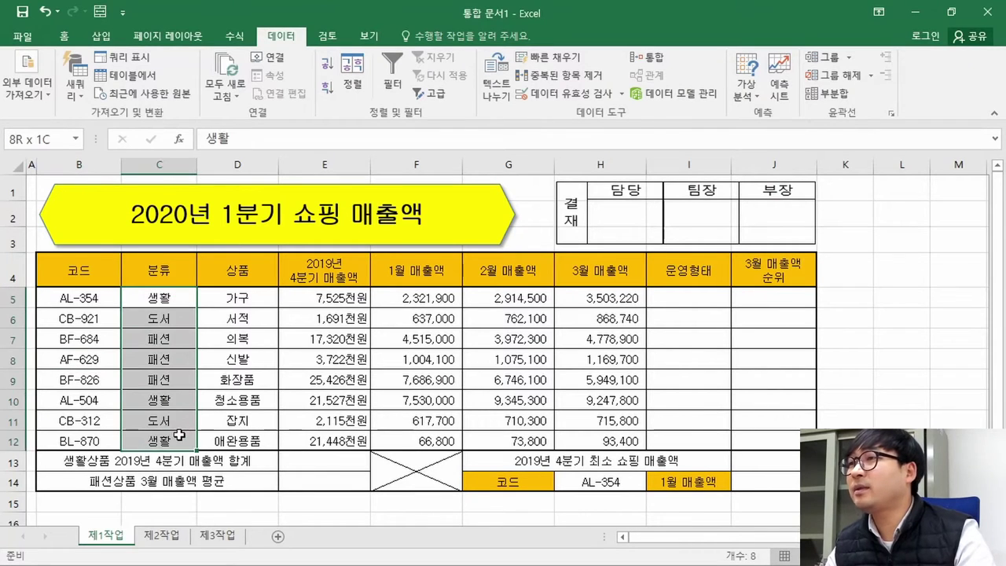
{"action": "left_click", "coordinate": [30, 137]}
{"action": "type", "text": "분ㄹ"}
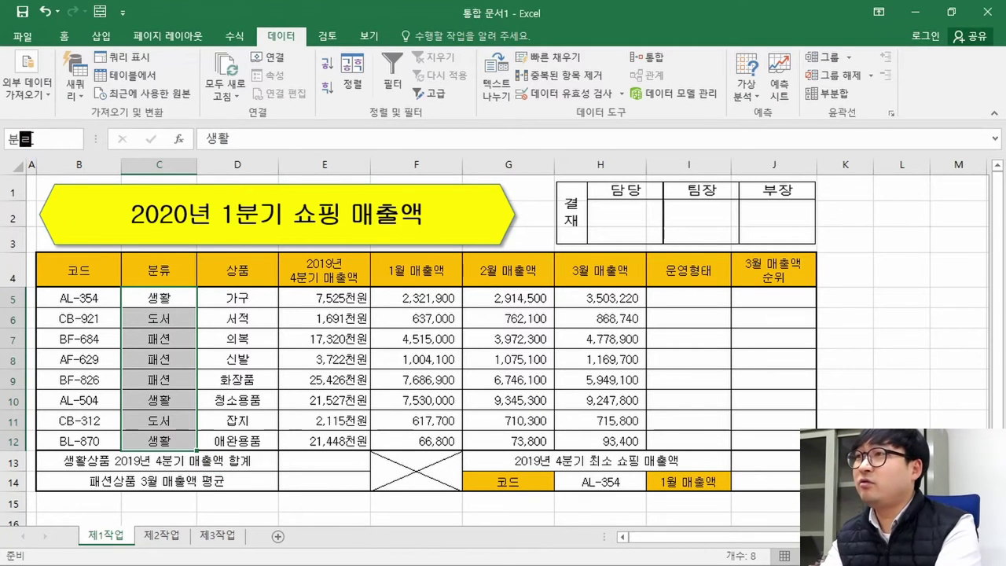
{"action": "type", "text": "ㅠ"}
{"action": "key", "text": "Return"}
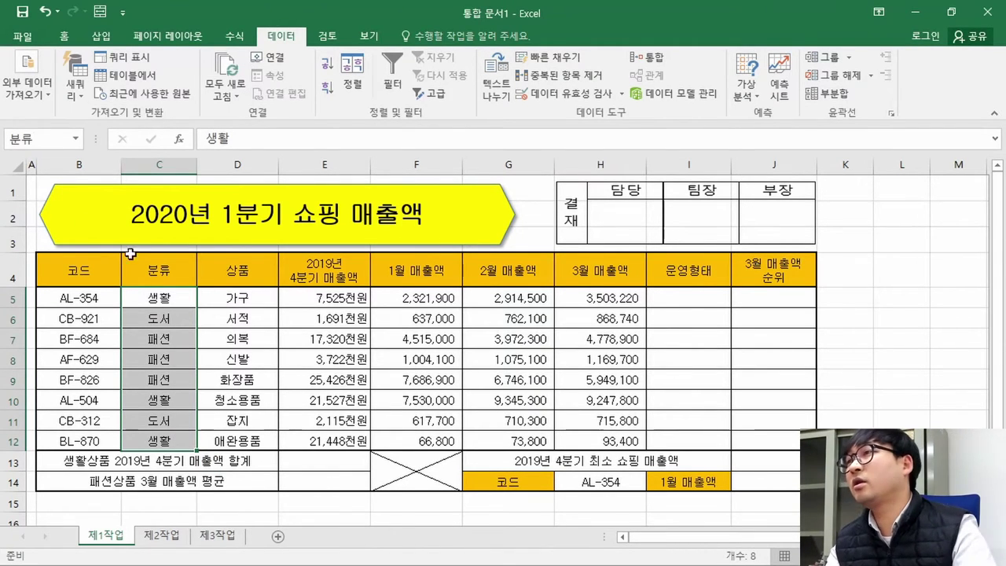
Step: Switch to the exam PDF and review the list of formatting conditions up to the name definition
{"action": "key", "text": "alt+Tab"}
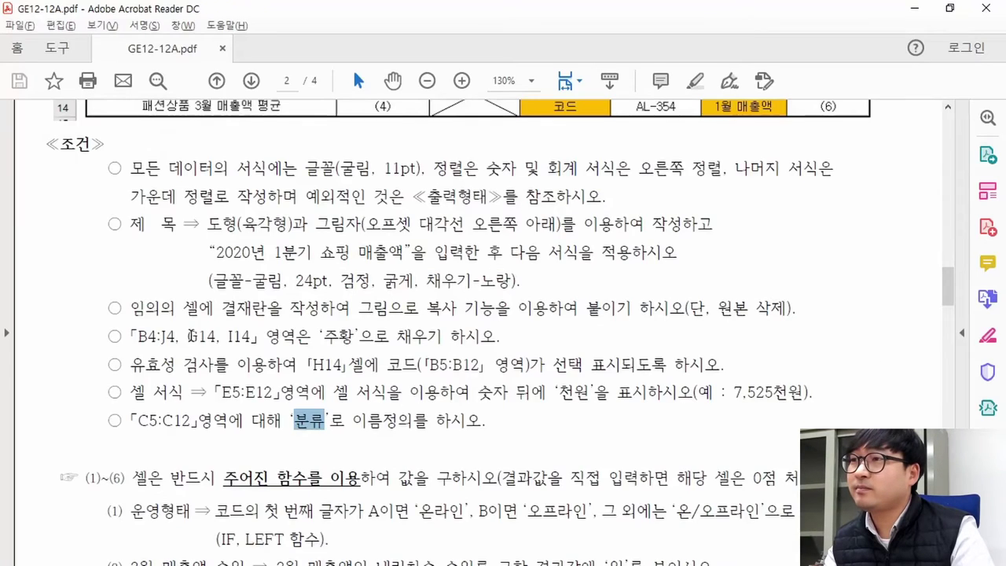
{"action": "scroll", "coordinate": [440, 407], "scroll_direction": "down", "scroll_amount": 1}
{"action": "left_click_drag", "start_coordinate": [489, 344], "coordinate": [130, 119]}
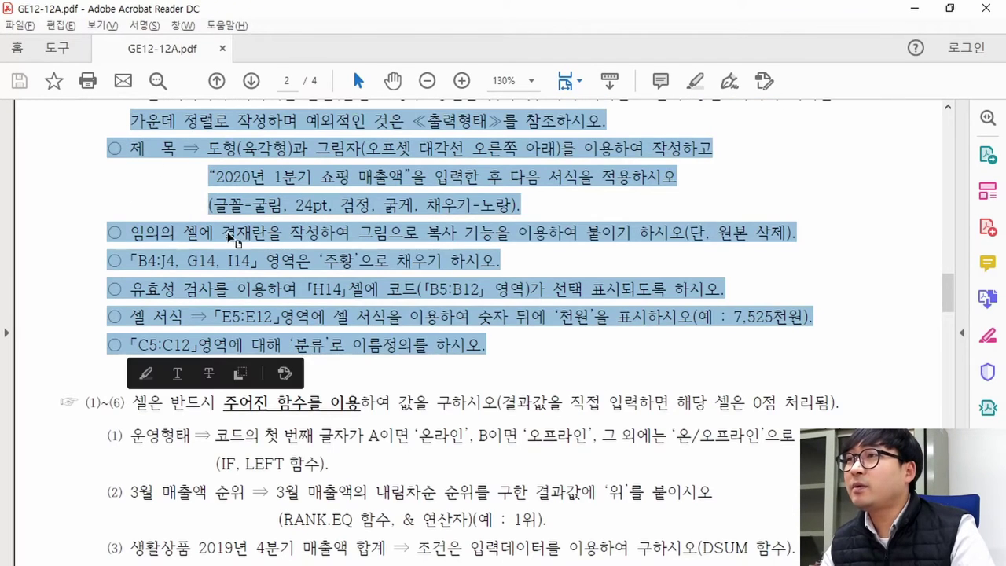
{"action": "scroll", "coordinate": [258, 300], "scroll_direction": "up", "scroll_amount": 3}
{"action": "scroll", "coordinate": [199, 245], "scroll_direction": "down", "scroll_amount": 5}
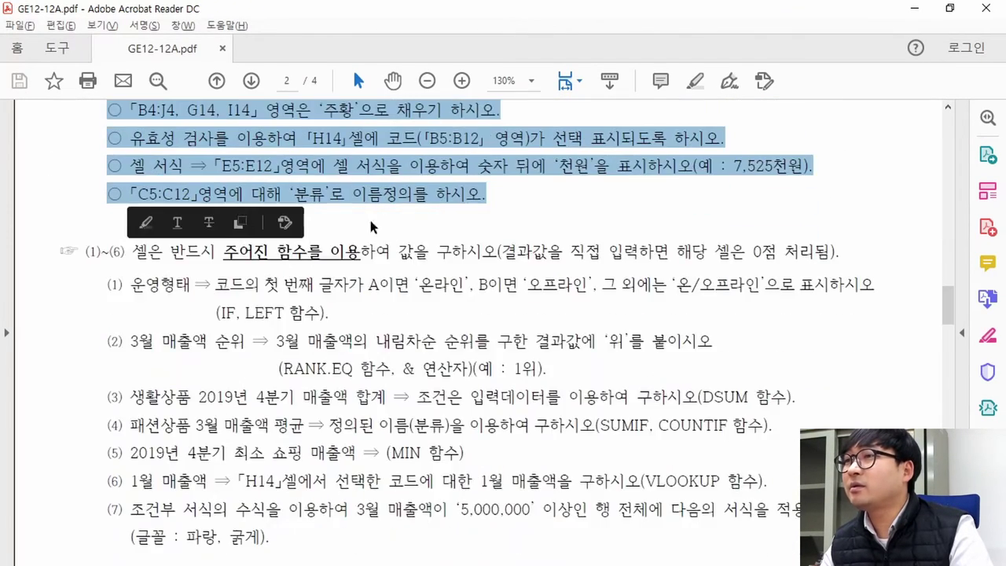
{"action": "left_click_drag", "start_coordinate": [412, 198], "coordinate": [428, 198]}
{"action": "left_click", "coordinate": [472, 224]}
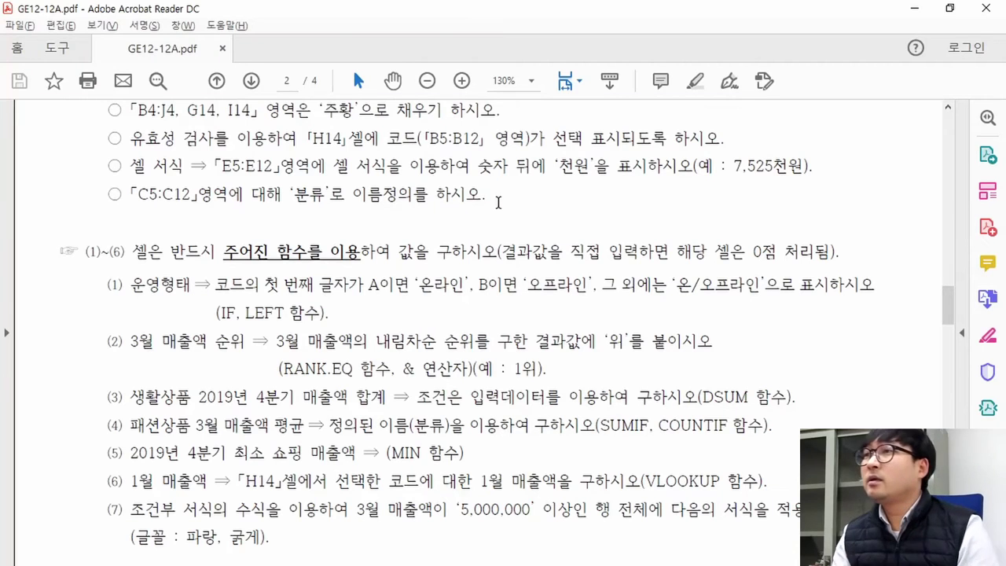
Step: Examine which cells of the sample output table are numbered (1) to (6) for formulas
{"action": "scroll", "coordinate": [203, 299], "scroll_direction": "up", "scroll_amount": 1}
{"action": "scroll", "coordinate": [203, 300], "scroll_direction": "up", "scroll_amount": 10}
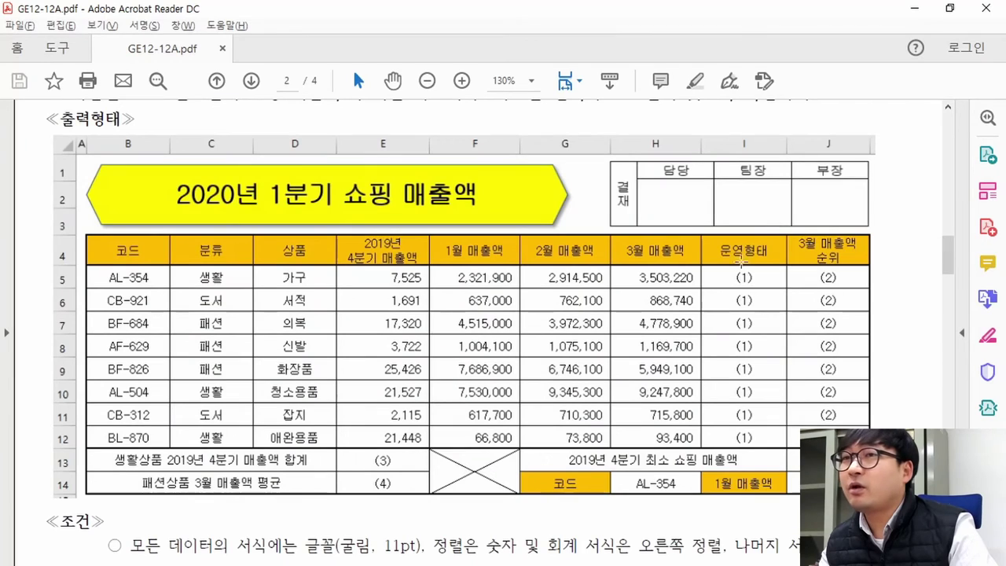
{"action": "left_click_drag", "start_coordinate": [720, 278], "coordinate": [859, 438]}
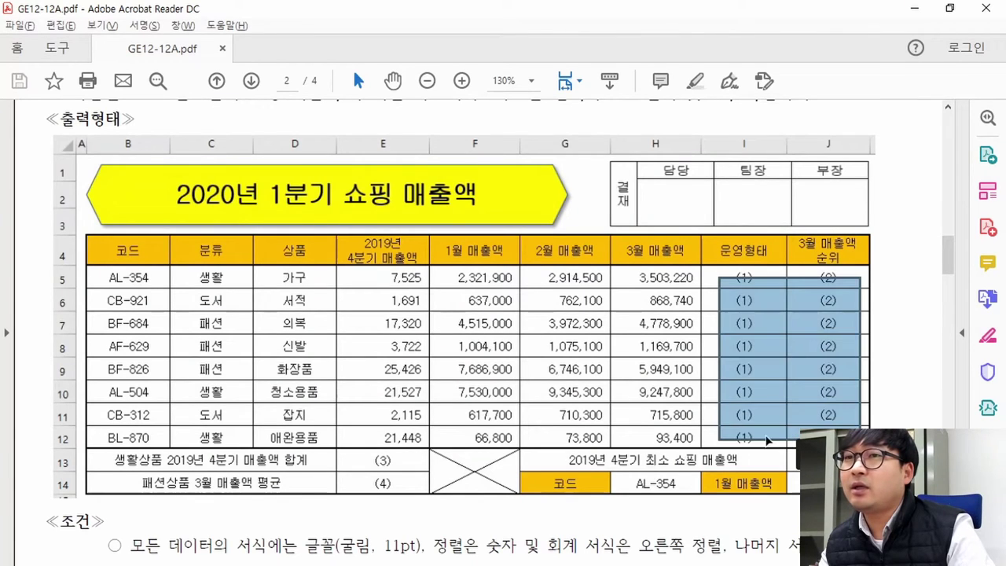
{"action": "left_click_drag", "start_coordinate": [367, 453], "coordinate": [413, 473]}
{"action": "left_click_drag", "start_coordinate": [795, 452], "coordinate": [852, 499]}
{"action": "scroll", "coordinate": [756, 317], "scroll_direction": "down", "scroll_amount": 2}
Step: Read the rules for cells (1)~(6) in the exam PDF and which functions each one requires
{"action": "scroll", "coordinate": [756, 317], "scroll_direction": "down", "scroll_amount": 12}
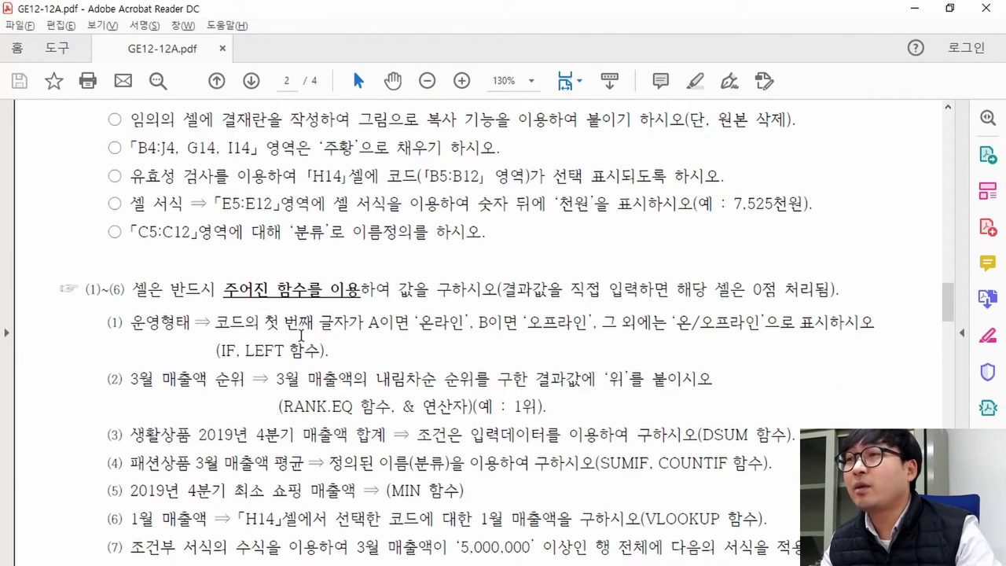
{"action": "scroll", "coordinate": [271, 327], "scroll_direction": "down", "scroll_amount": 3}
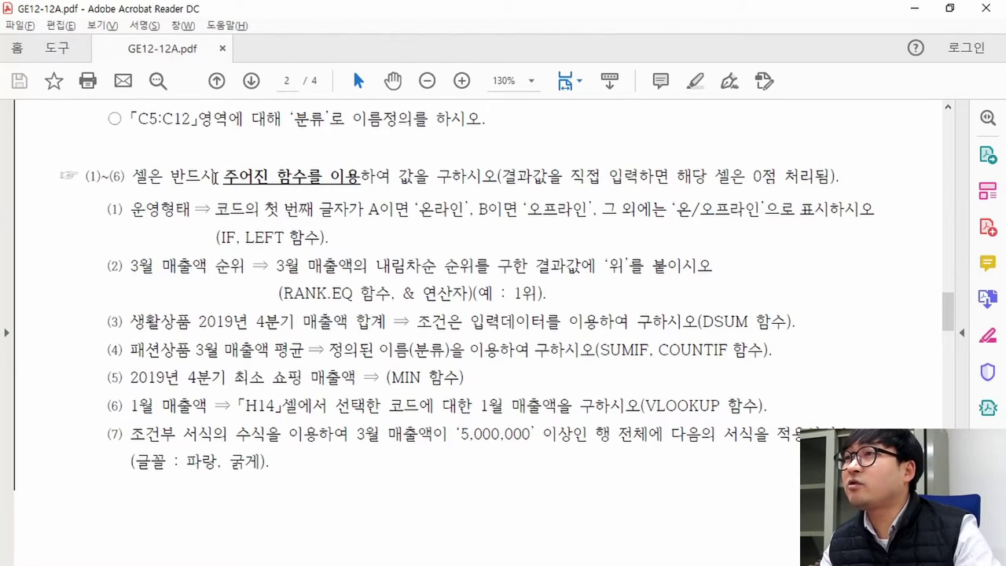
{"action": "left_click_drag", "start_coordinate": [216, 176], "coordinate": [389, 178]}
{"action": "left_click_drag", "start_coordinate": [501, 176], "coordinate": [667, 179]}
{"action": "left_click_drag", "start_coordinate": [753, 176], "coordinate": [784, 177]}
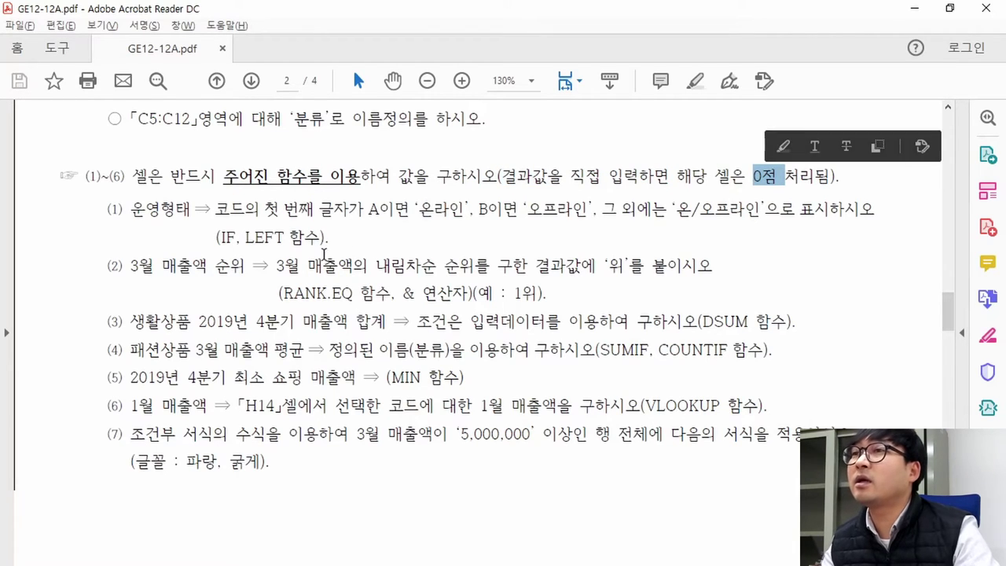
{"action": "left_click_drag", "start_coordinate": [220, 237], "coordinate": [284, 238]}
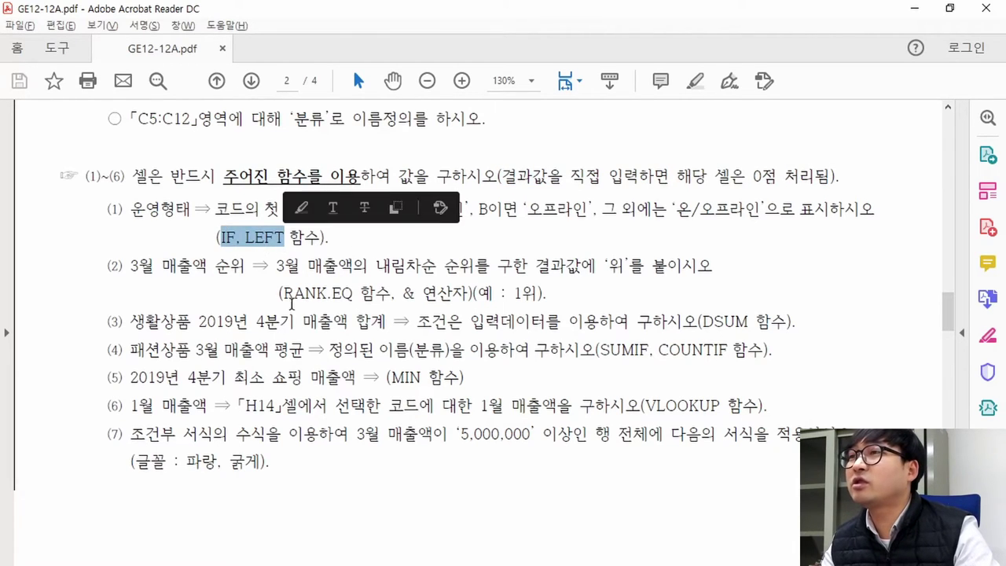
{"action": "left_click_drag", "start_coordinate": [284, 294], "coordinate": [361, 295]}
{"action": "left_click_drag", "start_coordinate": [701, 321], "coordinate": [742, 318]}
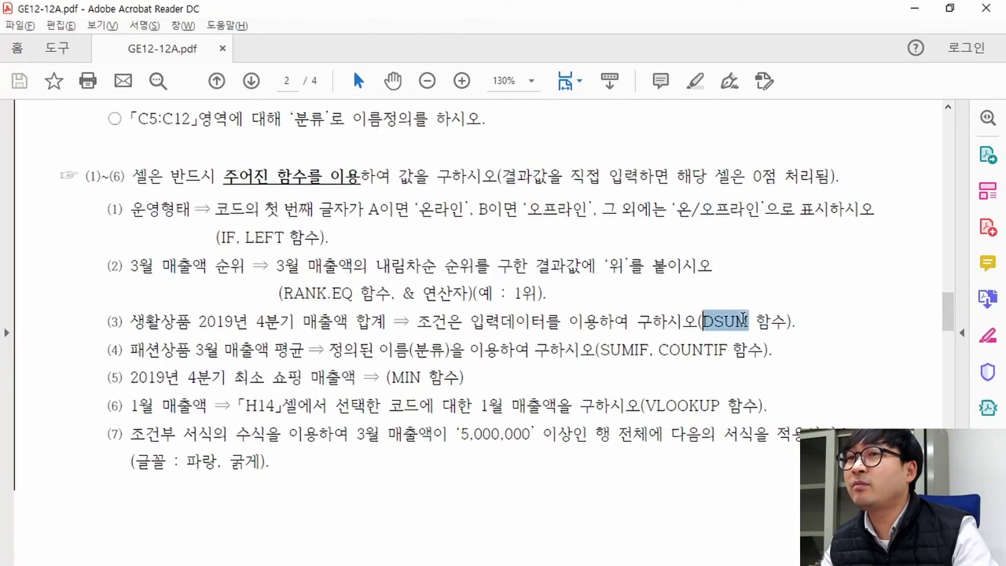
{"action": "left_click", "coordinate": [221, 248]}
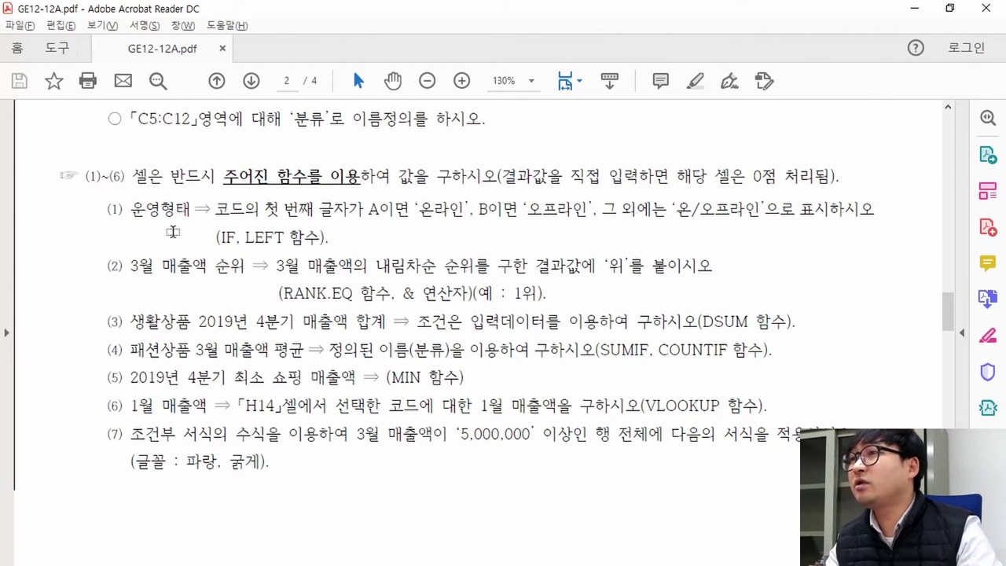
{"action": "key", "text": "alt+Tab"}
{"action": "left_click", "coordinate": [677, 292]}
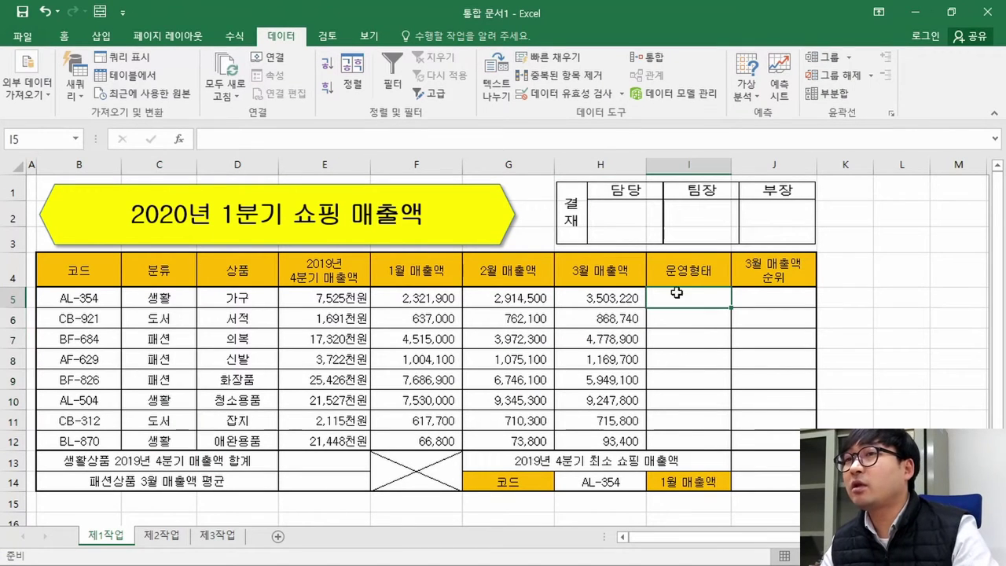
{"action": "left_click", "coordinate": [184, 144]}
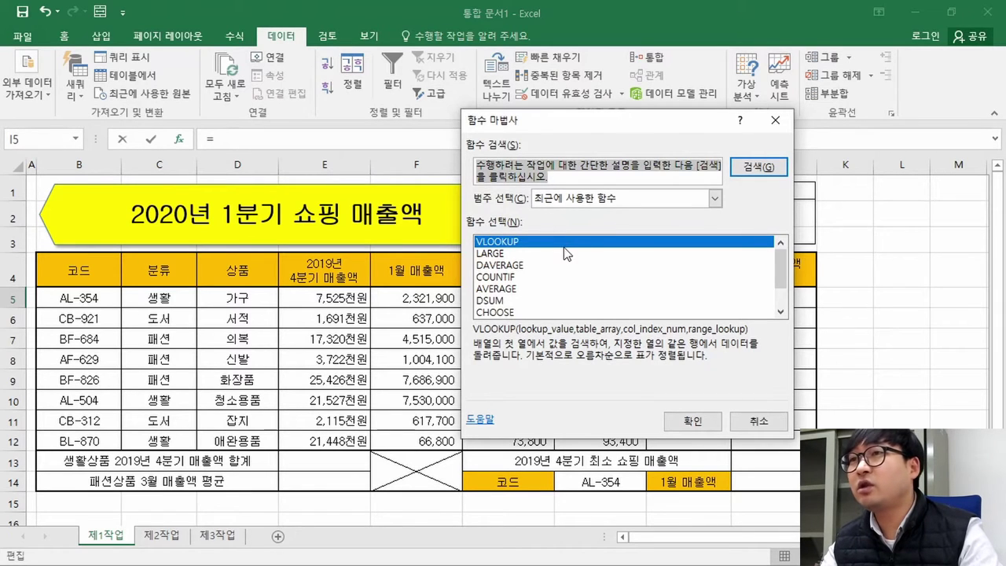
{"action": "key", "text": "Escape"}
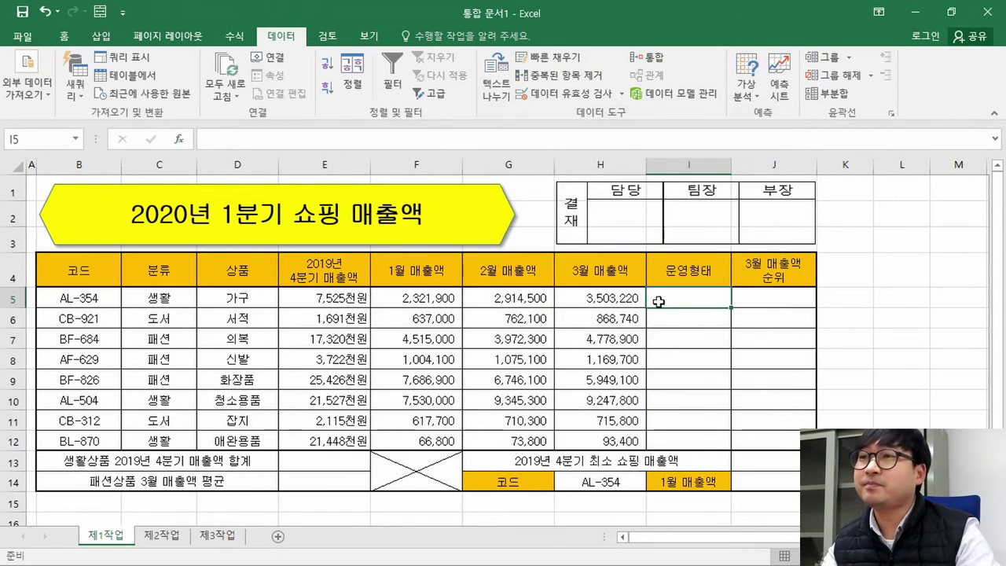
{"action": "left_click", "coordinate": [683, 313]}
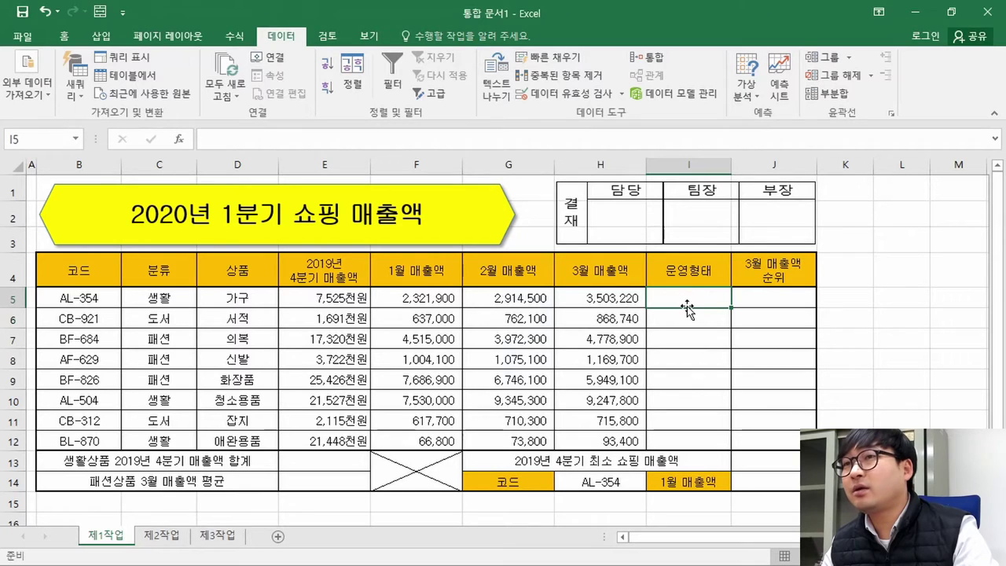
Step: Switch to the exam PDF and read rule (1) for 운영형태 and the functions it requires
{"action": "key", "text": "alt+Tab"}
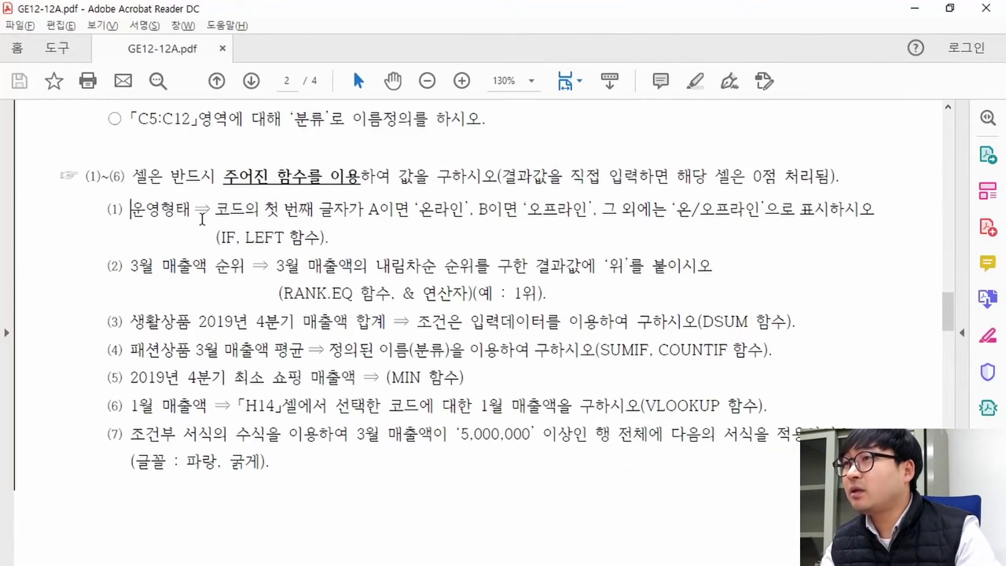
{"action": "left_click_drag", "start_coordinate": [217, 214], "coordinate": [558, 214]}
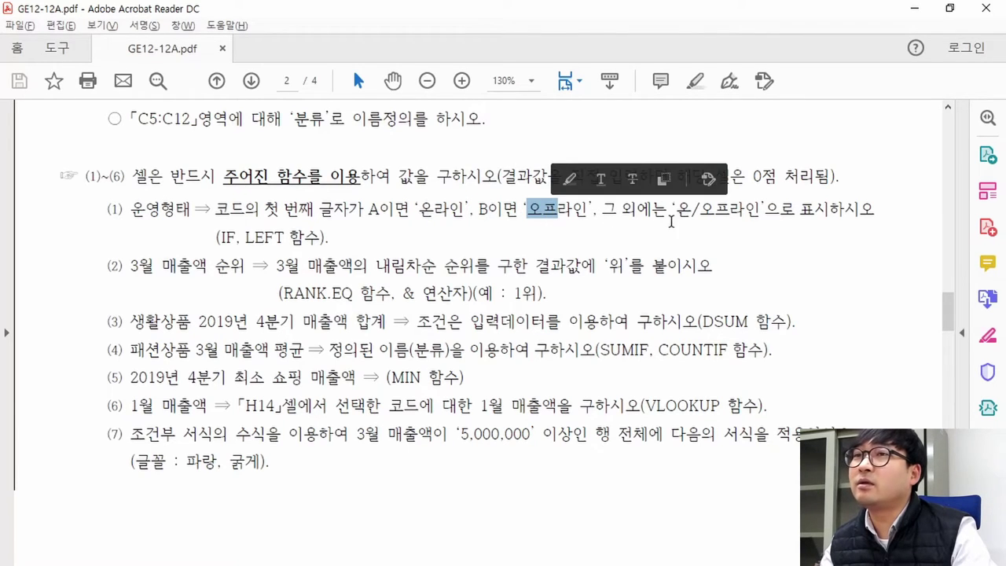
{"action": "left_click_drag", "start_coordinate": [675, 212], "coordinate": [732, 216]}
{"action": "left_click_drag", "start_coordinate": [217, 235], "coordinate": [284, 241]}
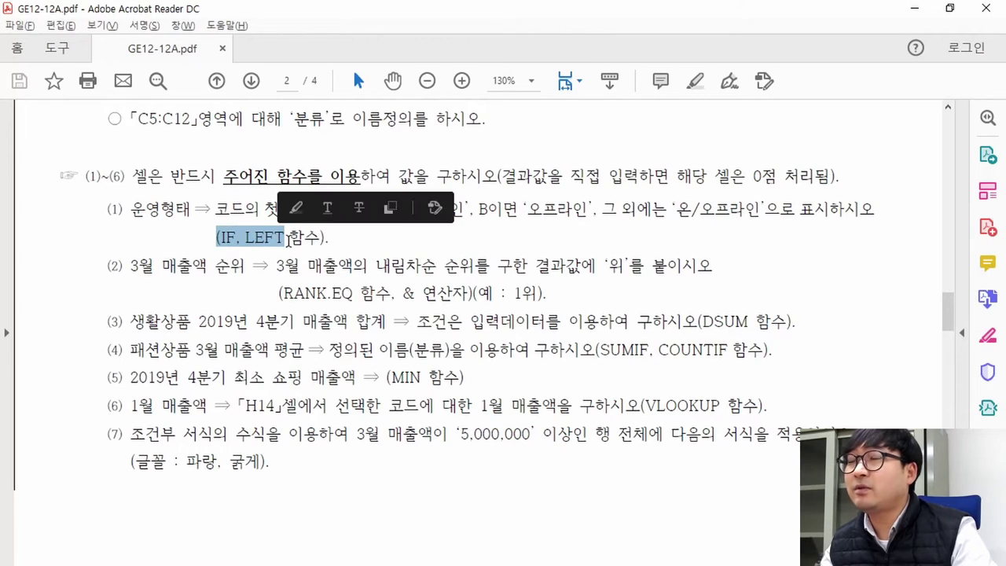
{"action": "left_click", "coordinate": [228, 247]}
Step: Return to the worksheet, find the IF function for cell I5 and examine its three arguments
{"action": "key", "text": "alt+Tab"}
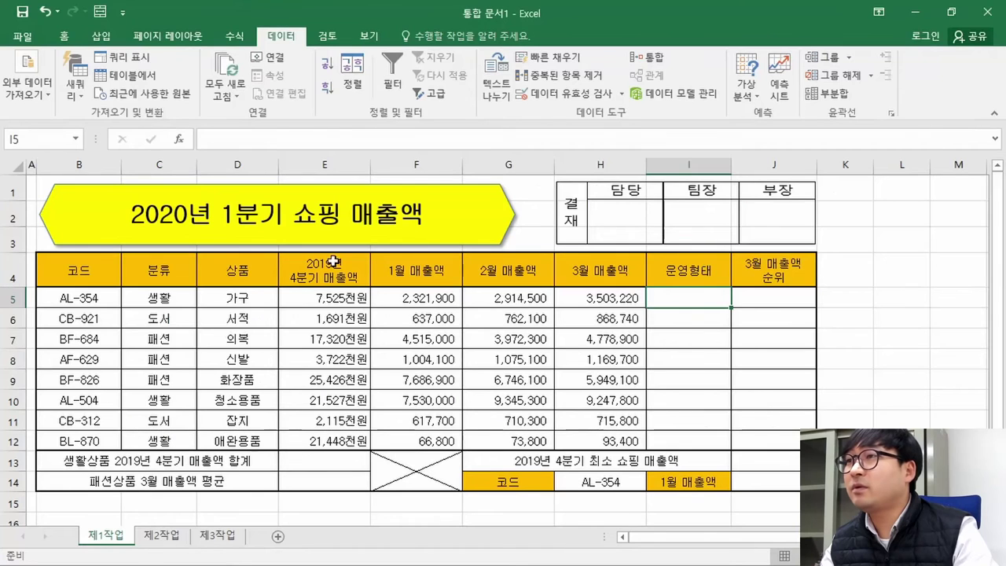
{"action": "left_click", "coordinate": [181, 141]}
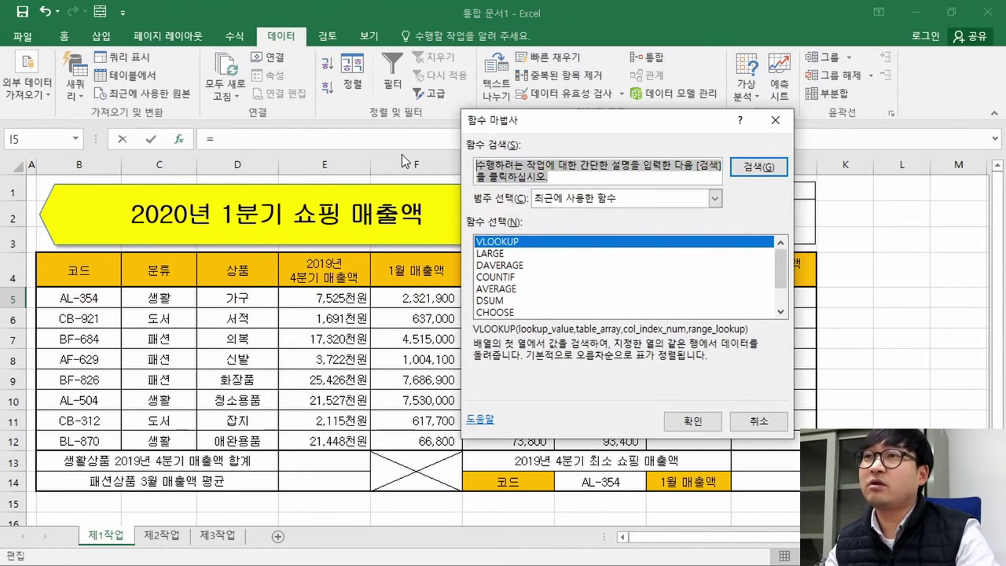
{"action": "type", "text": "ㅑㄹ"}
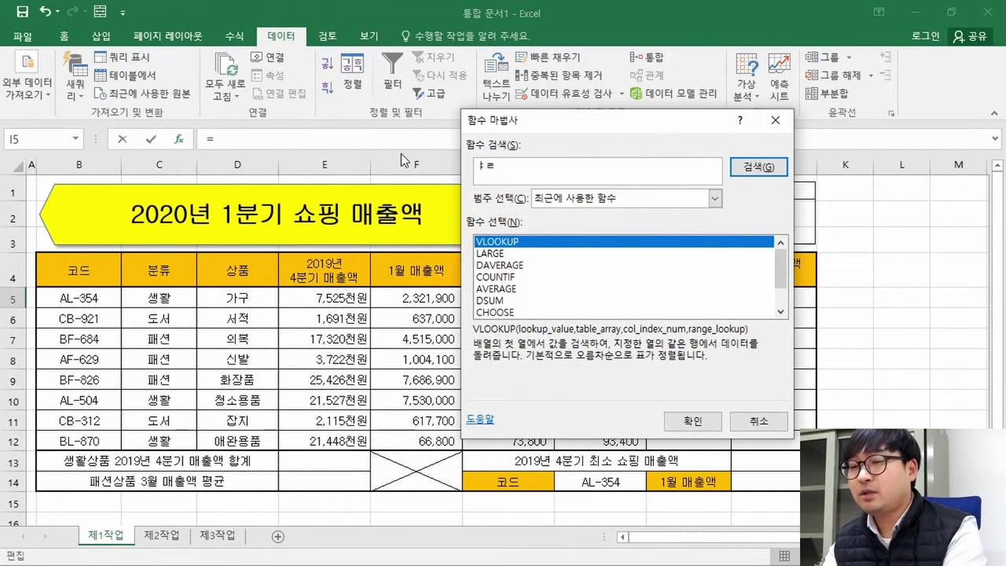
{"action": "key", "text": "Return"}
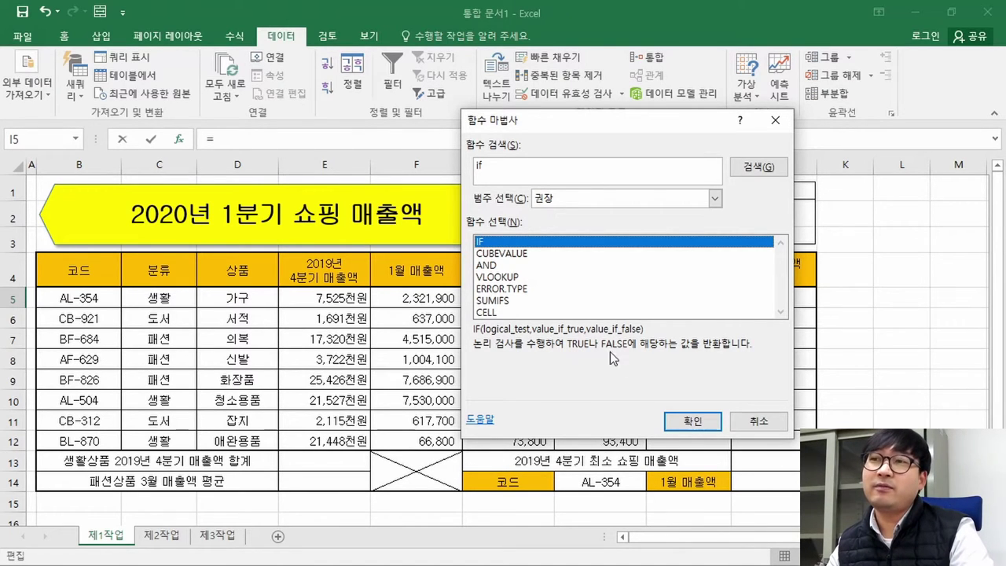
{"action": "left_click", "coordinate": [672, 421]}
{"action": "left_click", "coordinate": [566, 222]}
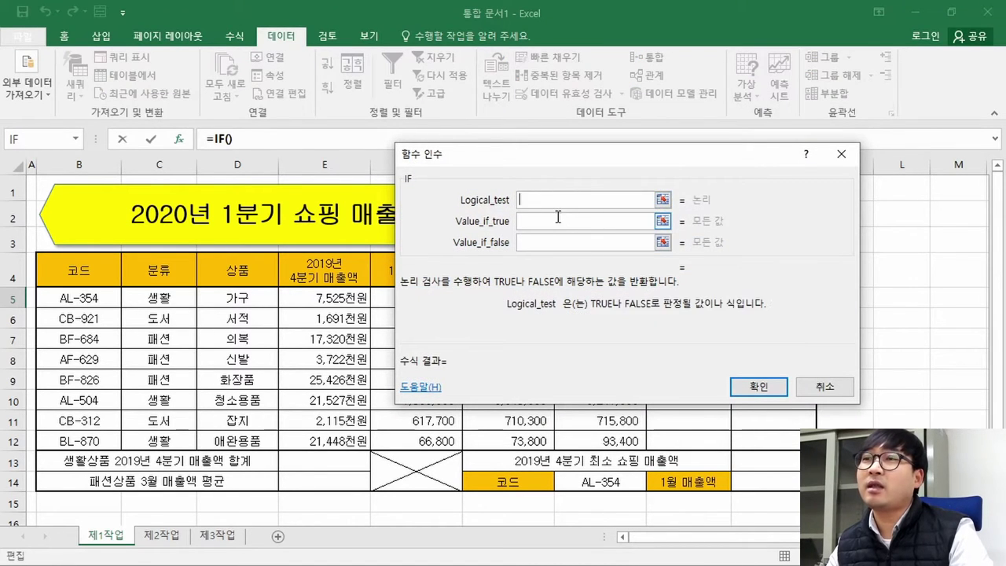
{"action": "left_click", "coordinate": [570, 244]}
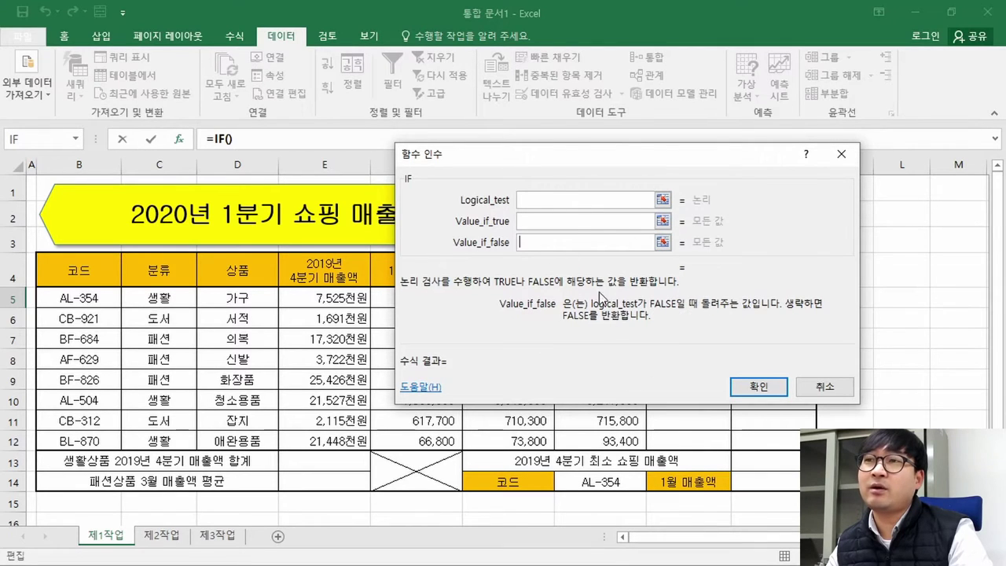
{"action": "left_click", "coordinate": [553, 199]}
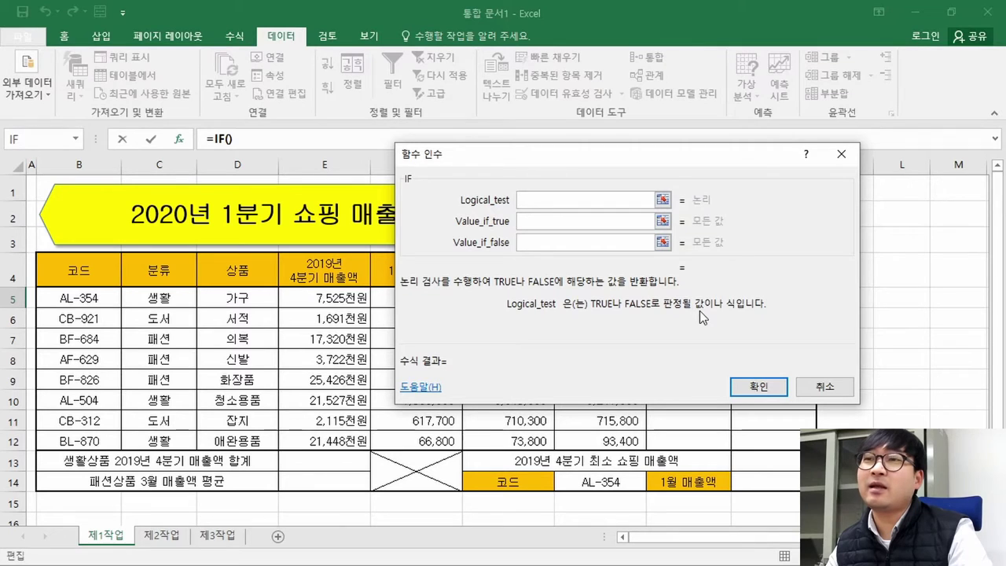
Step: Enter 조건 as the IF function's logical test, review the true and false arguments, and discard the formula
{"action": "type", "text": "whrj"}
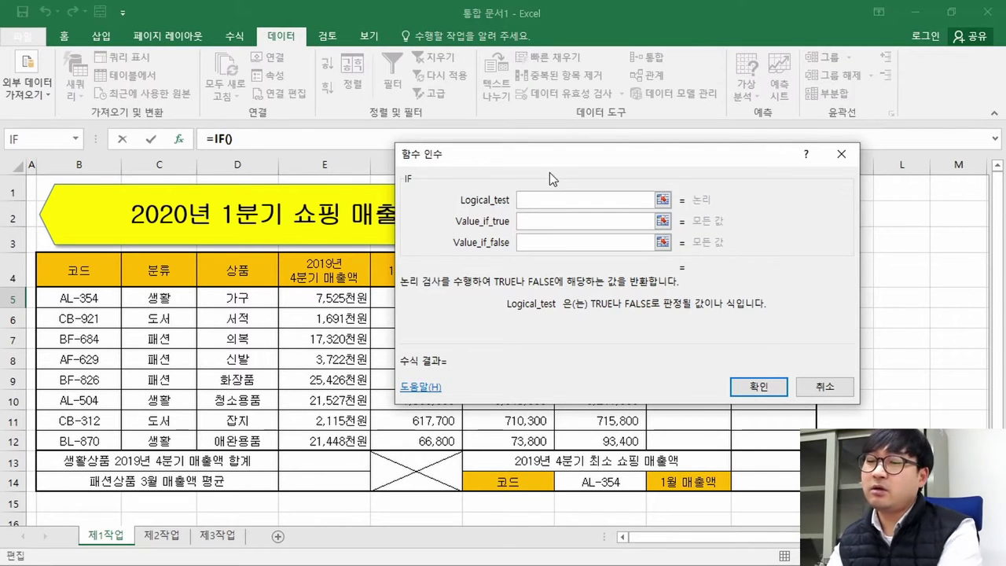
{"action": "key", "text": "BackSpace"}
{"action": "key", "text": "BackSpace"}
{"action": "key", "text": "BackSpace"}
{"action": "key", "text": "Hangul"}
{"action": "type", "text": "존"}
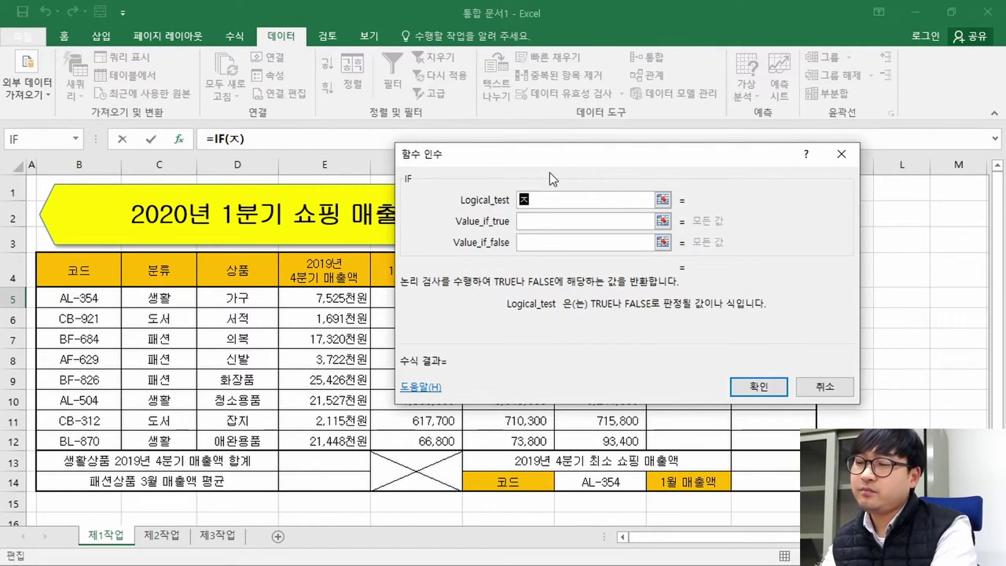
{"action": "key", "text": "BackSpace"}
{"action": "type", "text": "건"}
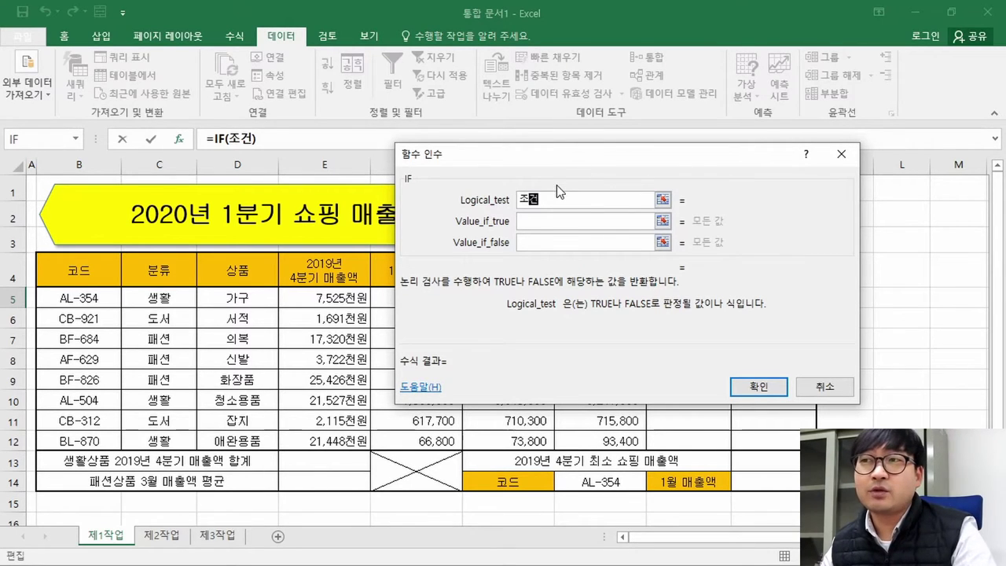
{"action": "left_click", "coordinate": [546, 223]}
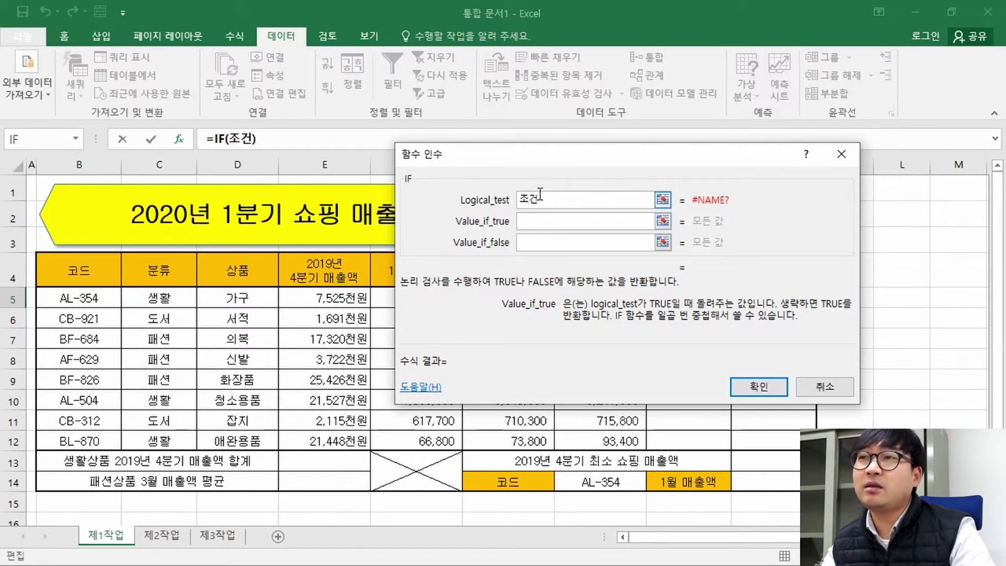
{"action": "left_click", "coordinate": [552, 247]}
{"action": "left_click", "coordinate": [564, 221]}
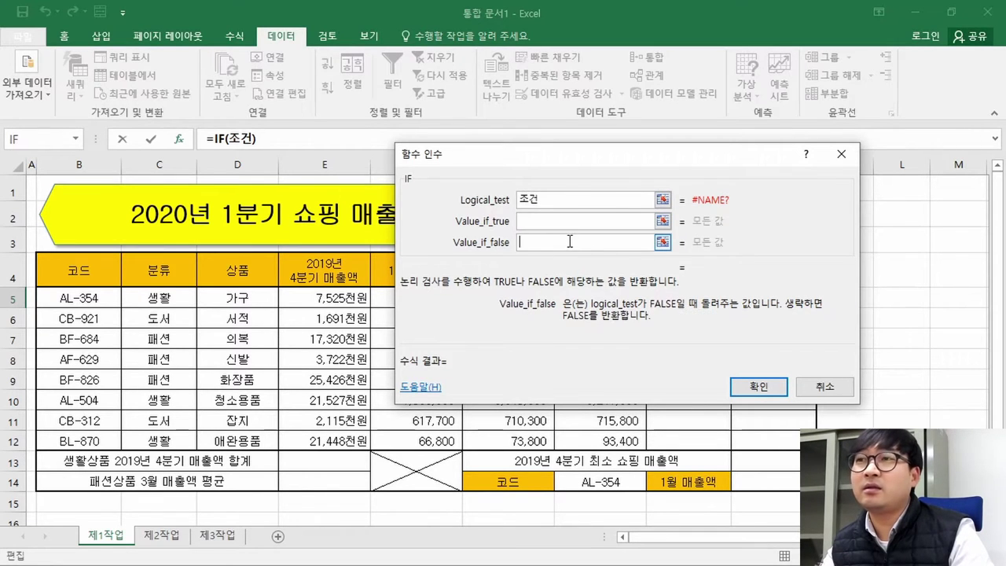
{"action": "left_click", "coordinate": [829, 385]}
Step: Enter the IF syntax as a text note in cell B16: '=if(조건,맞았을 때,틀렸을 때)
{"action": "scroll", "coordinate": [582, 346], "scroll_direction": "down", "scroll_amount": 2}
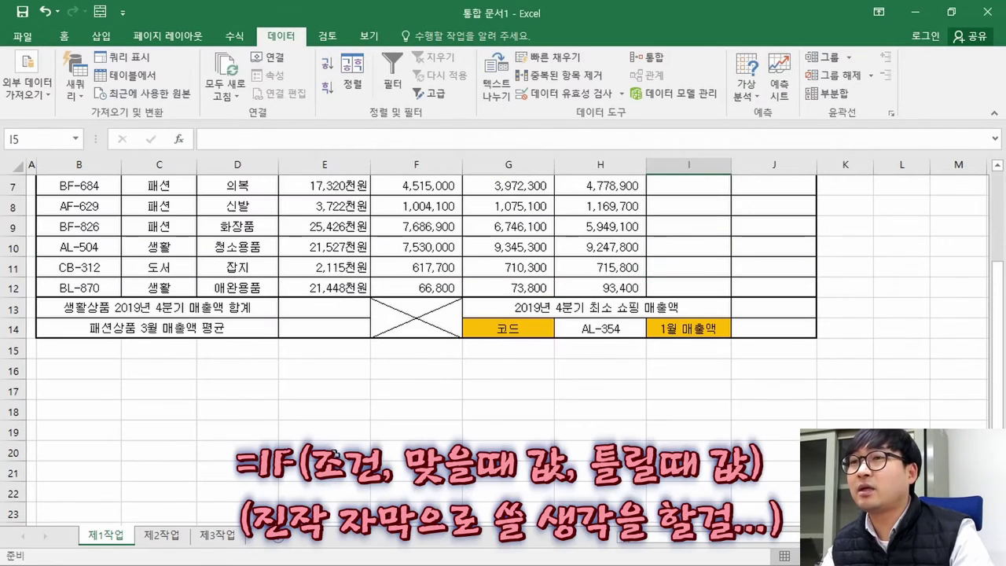
{"action": "left_click", "coordinate": [79, 367]}
{"action": "type", "text": "'="}
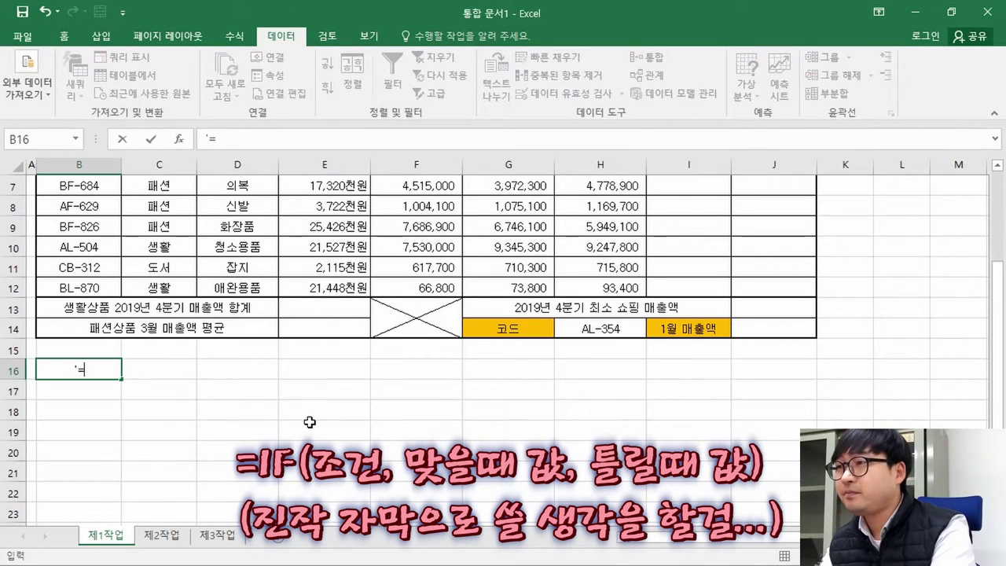
{"action": "type", "text": "if(조"}
{"action": "type", "text": "건,마"}
{"action": "type", "text": "맞았을 때"}
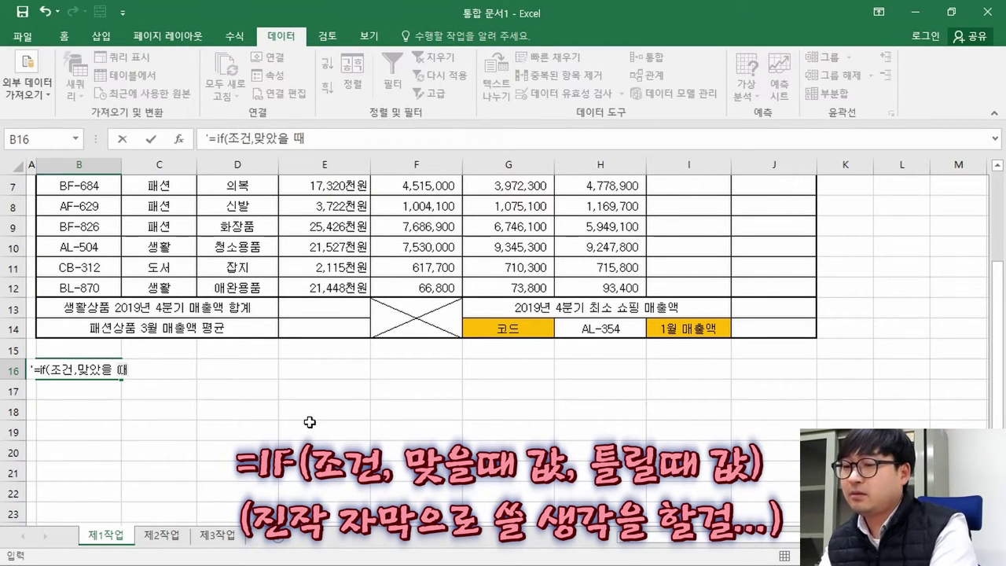
{"action": "type", "text": ",틀렸을 때)"}
{"action": "key", "text": "Return"}
{"action": "key", "text": "Up"}
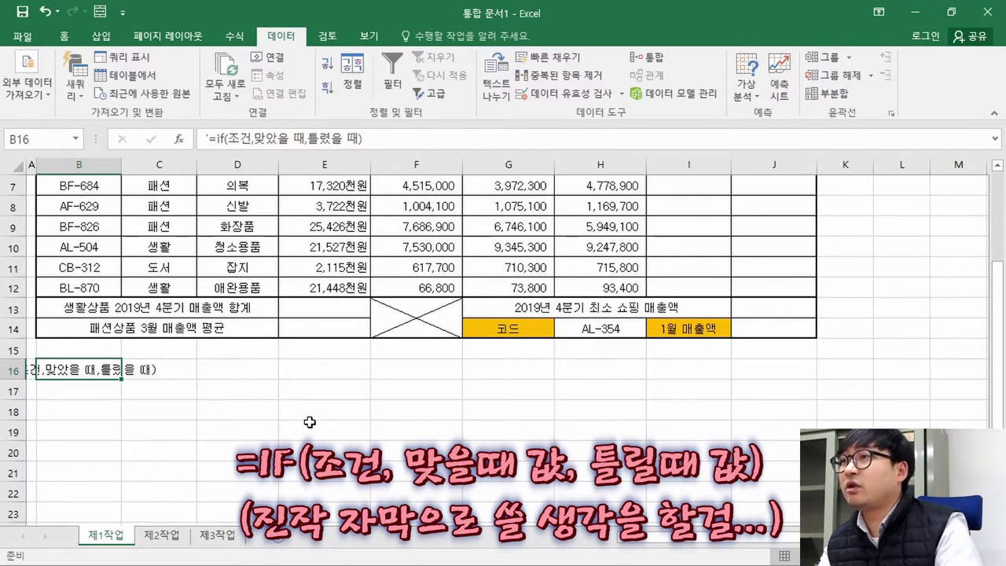
Step: Left-align the IF syntax note in cell B16
{"action": "left_click", "coordinate": [64, 36]}
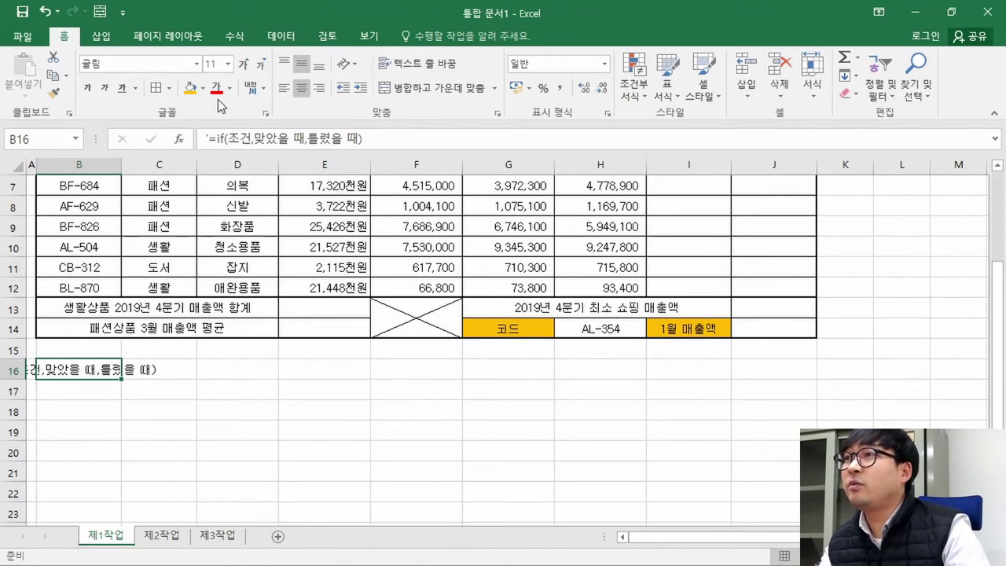
{"action": "left_click", "coordinate": [283, 87]}
{"action": "scroll", "coordinate": [257, 365], "scroll_direction": "up", "scroll_amount": 2}
{"action": "scroll", "coordinate": [257, 365], "scroll_direction": "down", "scroll_amount": 1}
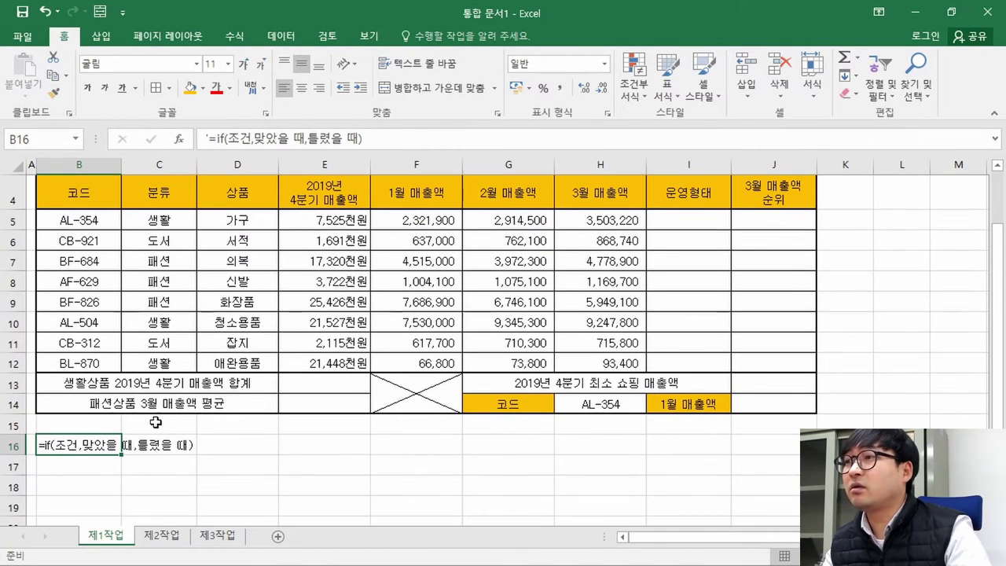
{"action": "left_click", "coordinate": [71, 460]}
{"action": "left_click", "coordinate": [78, 445]}
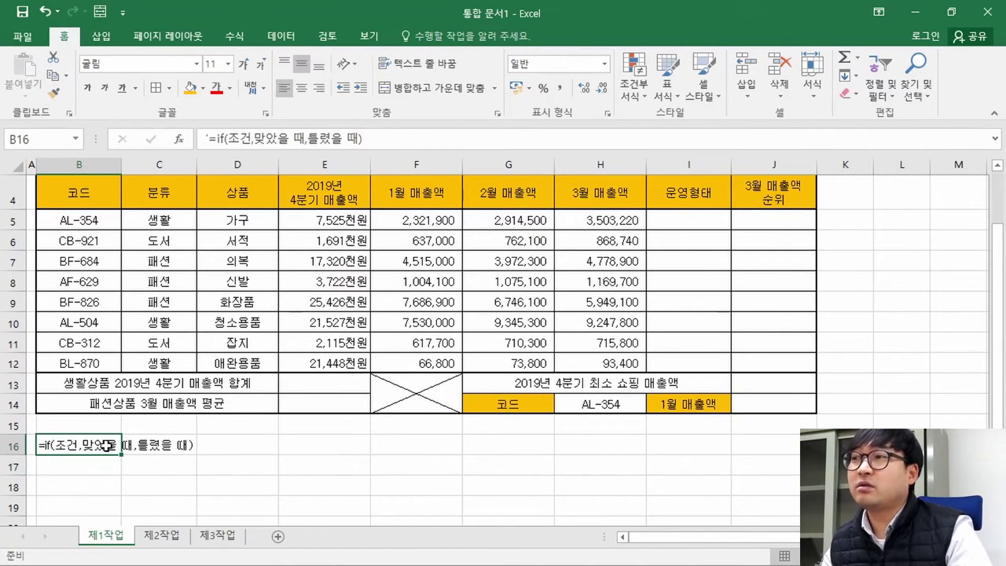
{"action": "left_click", "coordinate": [215, 447]}
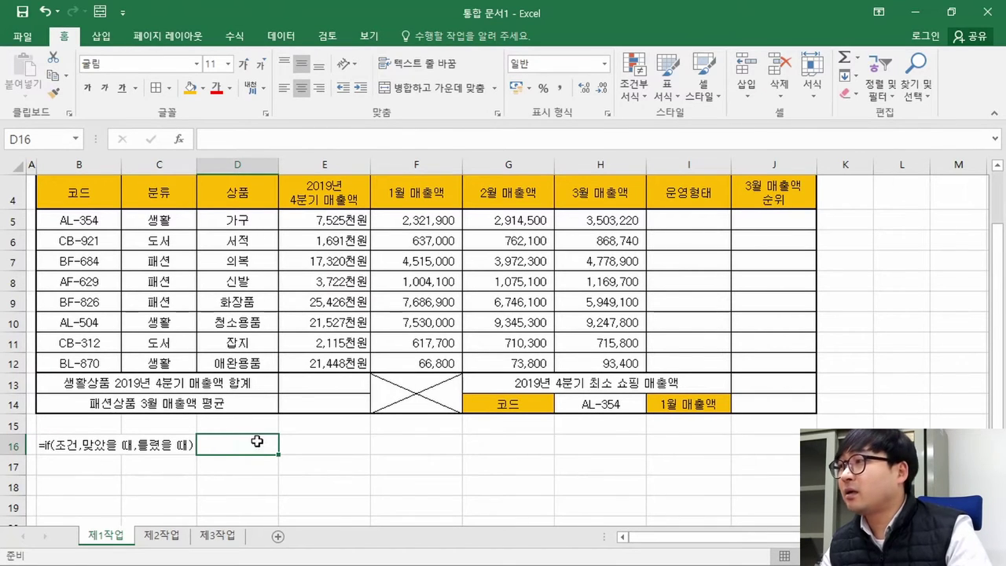
Step: Check the LEFT function requirement in the exam PDF and examine the product names and codes in the worksheet table
{"action": "key", "text": "alt+Tab"}
{"action": "left_click_drag", "start_coordinate": [244, 237], "coordinate": [285, 236]}
{"action": "key", "text": "alt+Tab"}
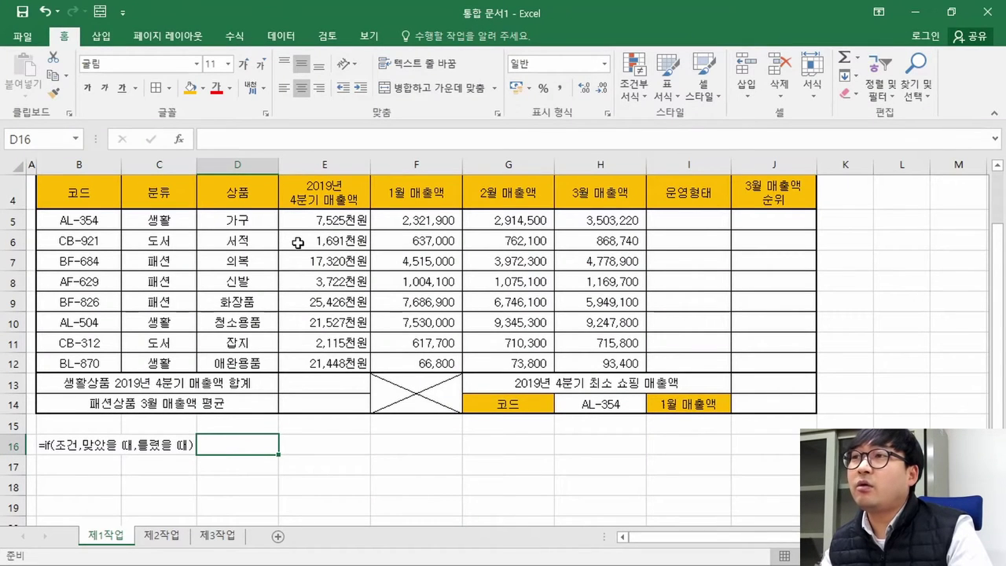
{"action": "left_click", "coordinate": [246, 220]}
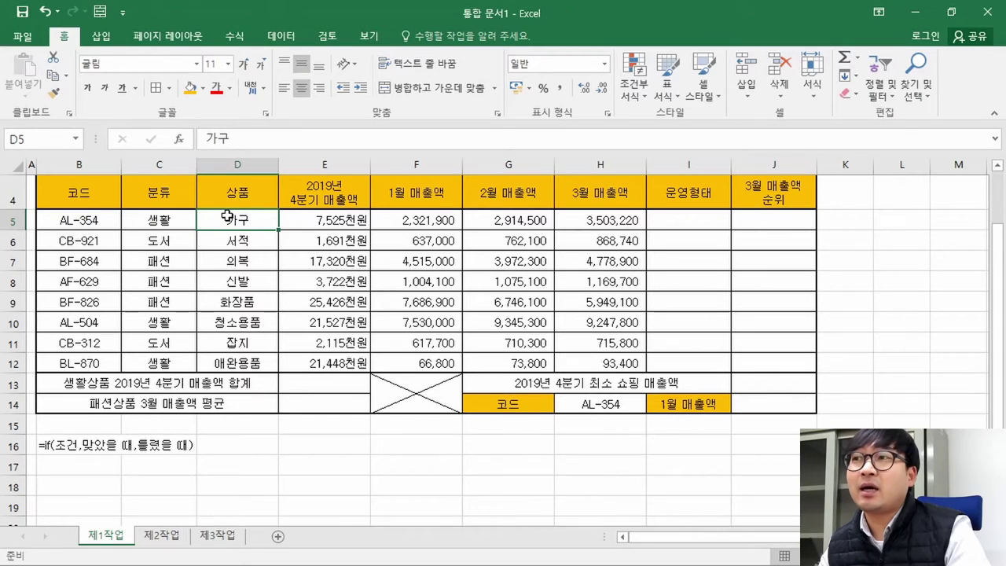
{"action": "left_click", "coordinate": [242, 246]}
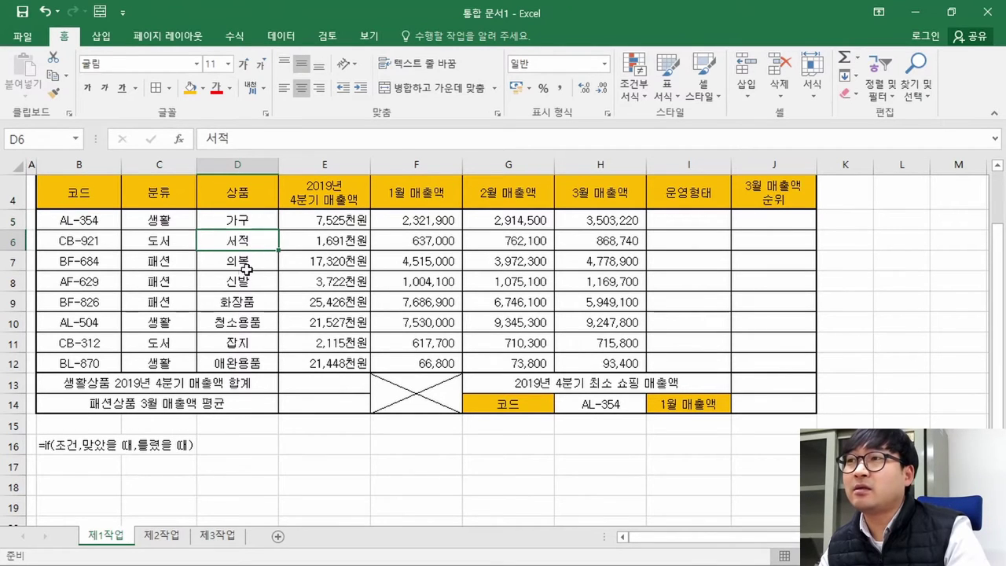
{"action": "left_click", "coordinate": [237, 266]}
{"action": "left_click", "coordinate": [239, 282]}
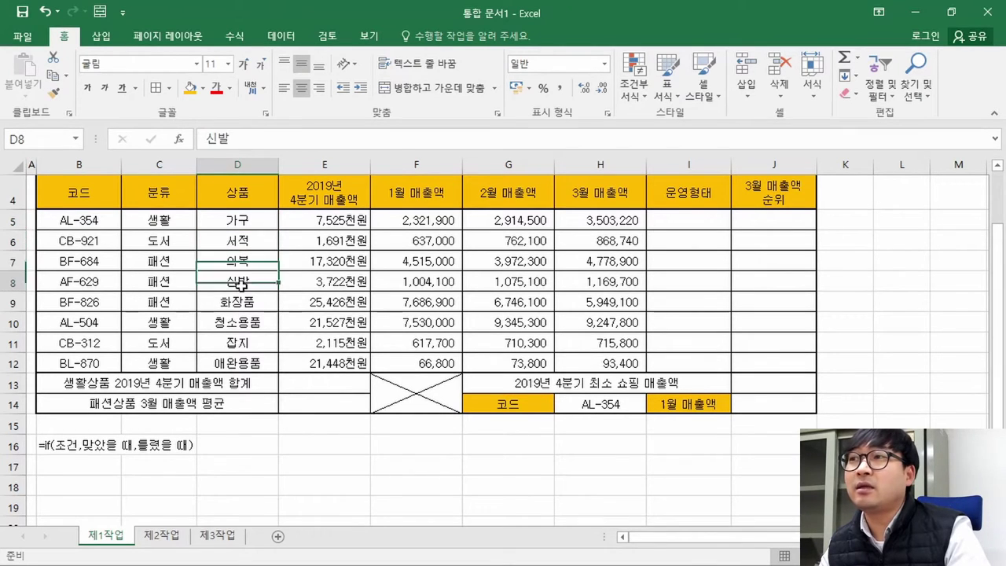
{"action": "left_click", "coordinate": [240, 319]}
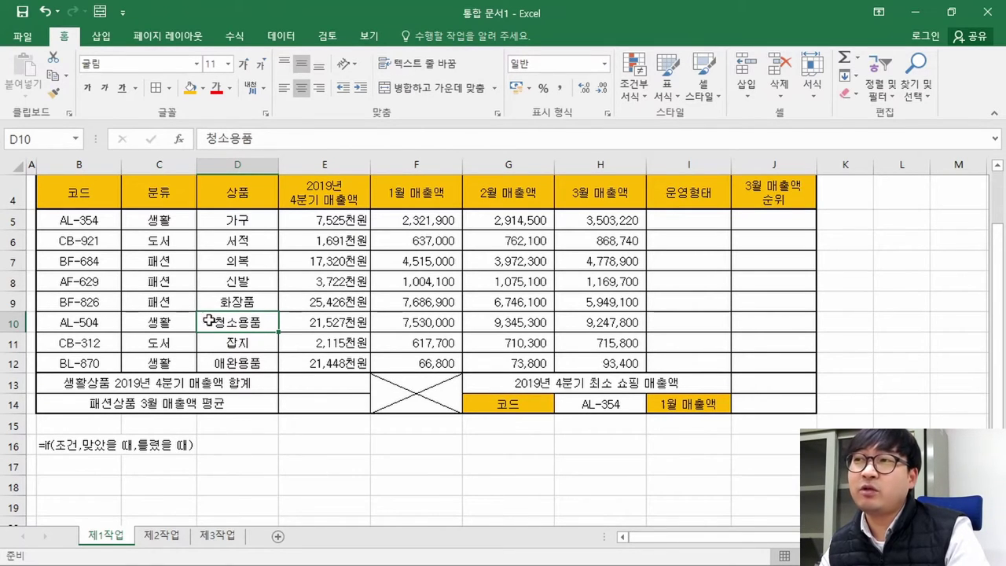
{"action": "left_click", "coordinate": [248, 358]}
{"action": "left_click", "coordinate": [114, 363]}
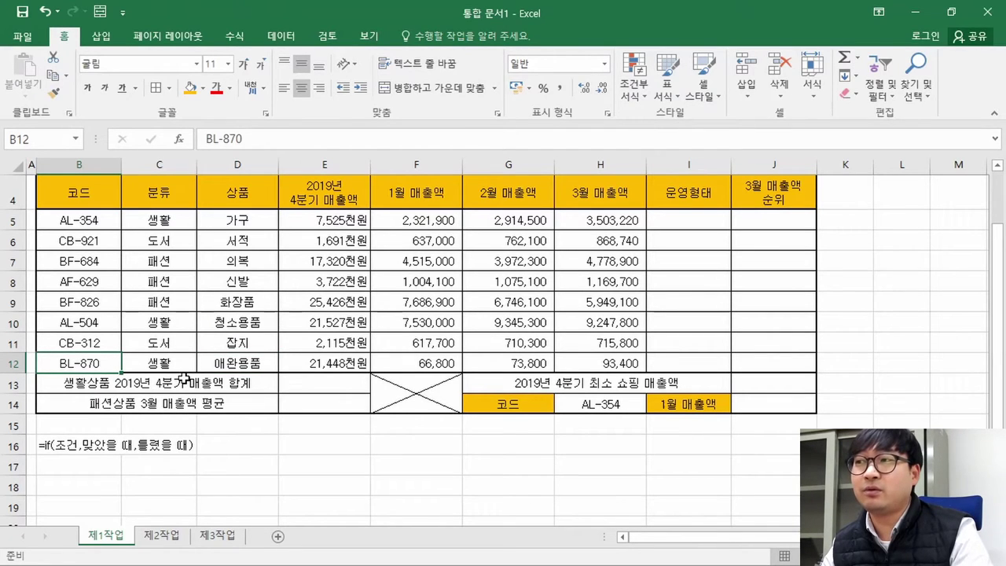
Step: Start a LEFT formula in cell B17 with 대상 as its first argument
{"action": "left_click", "coordinate": [84, 467]}
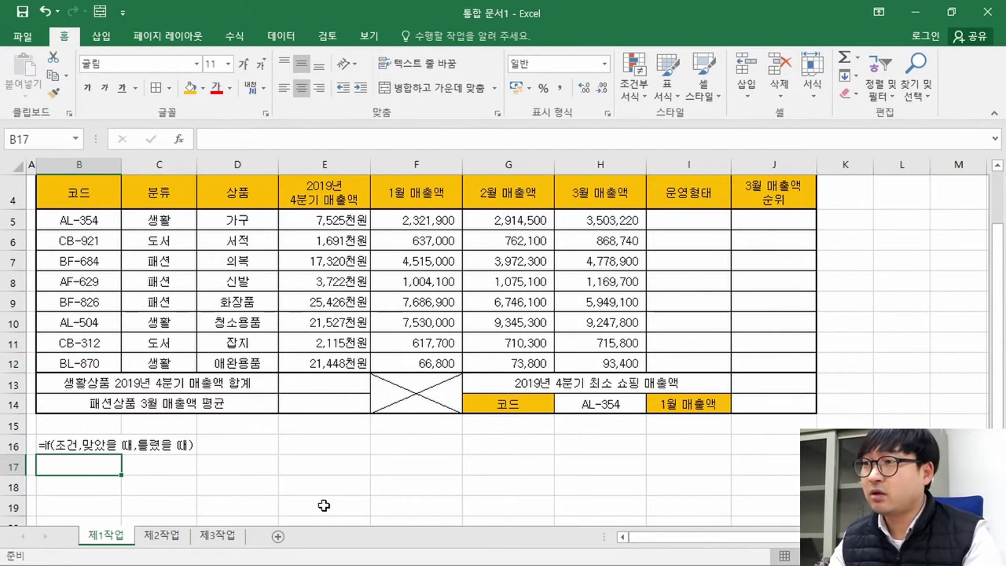
{"action": "type", "text": "=ㄹ"}
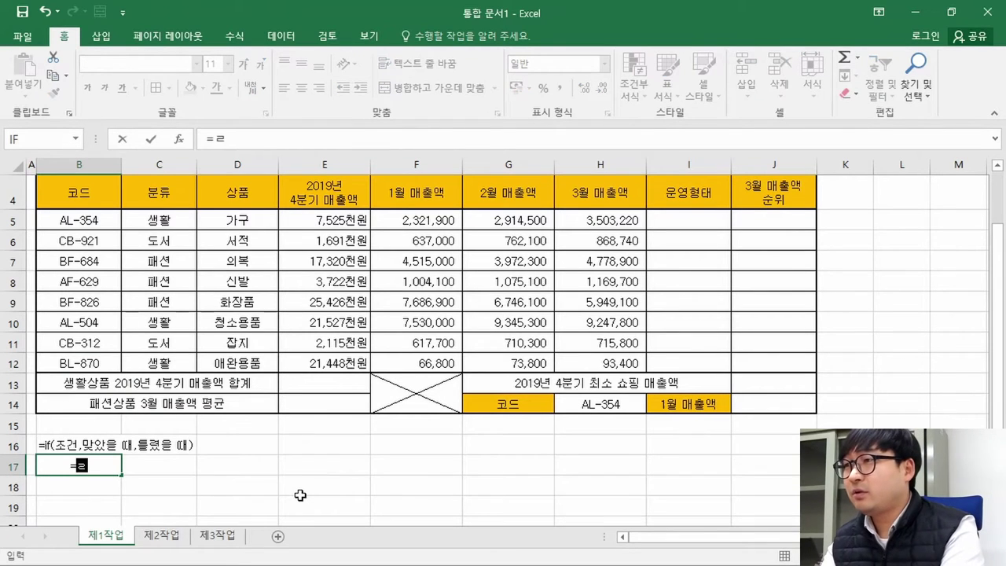
{"action": "type", "text": "le"}
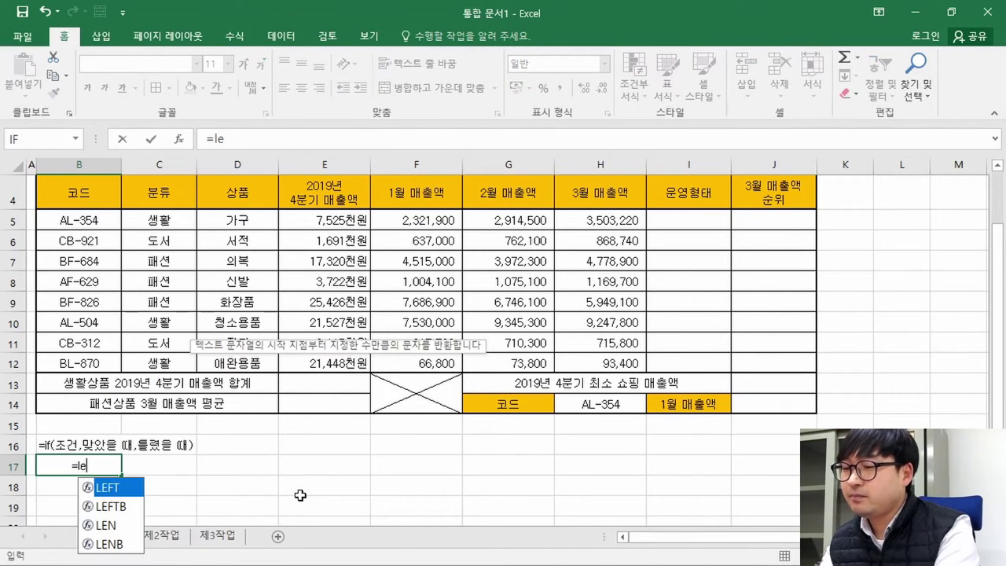
{"action": "type", "text": "ft"}
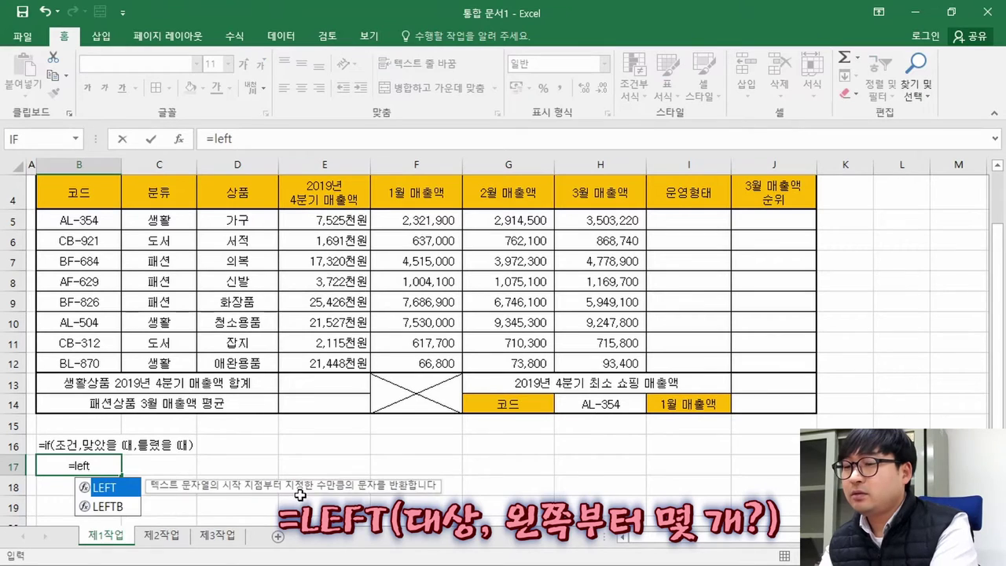
{"action": "type", "text": "("}
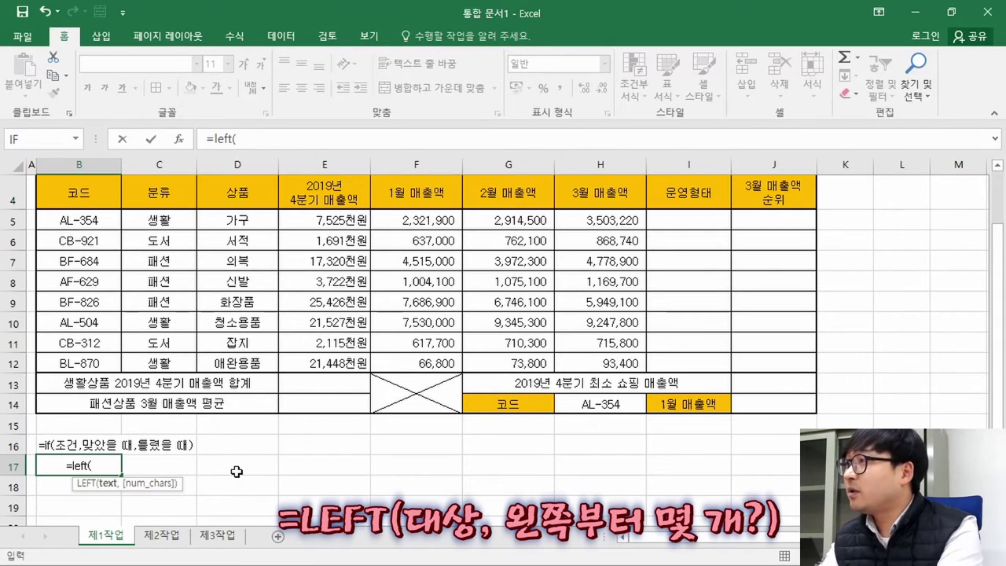
{"action": "type", "text": "eotk"}
{"action": "key", "text": "BackSpace"}
{"action": "key", "text": "BackSpace"}
{"action": "key", "text": "BackSpace"}
{"action": "key", "text": "BackSpace"}
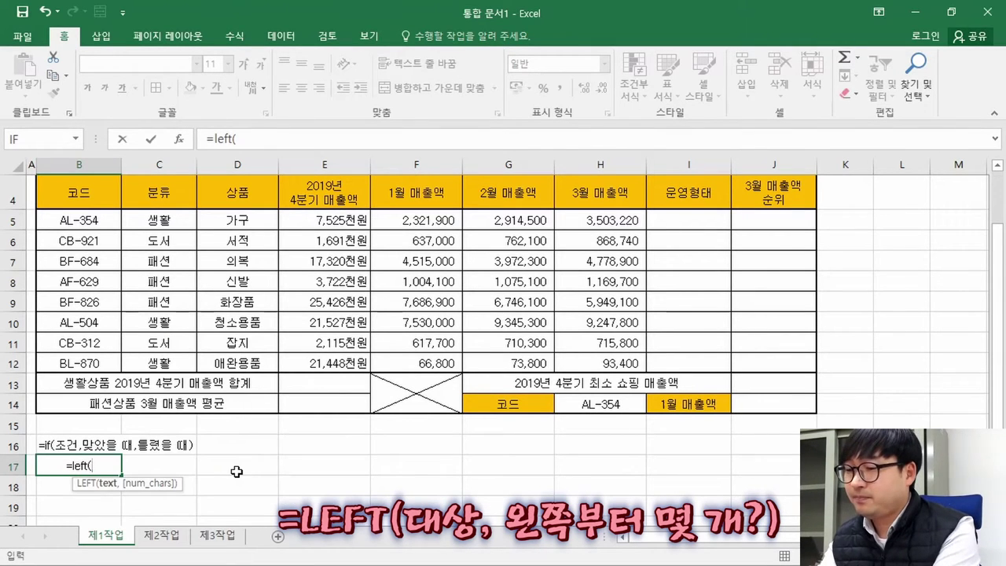
{"action": "type", "text": "대상,"}
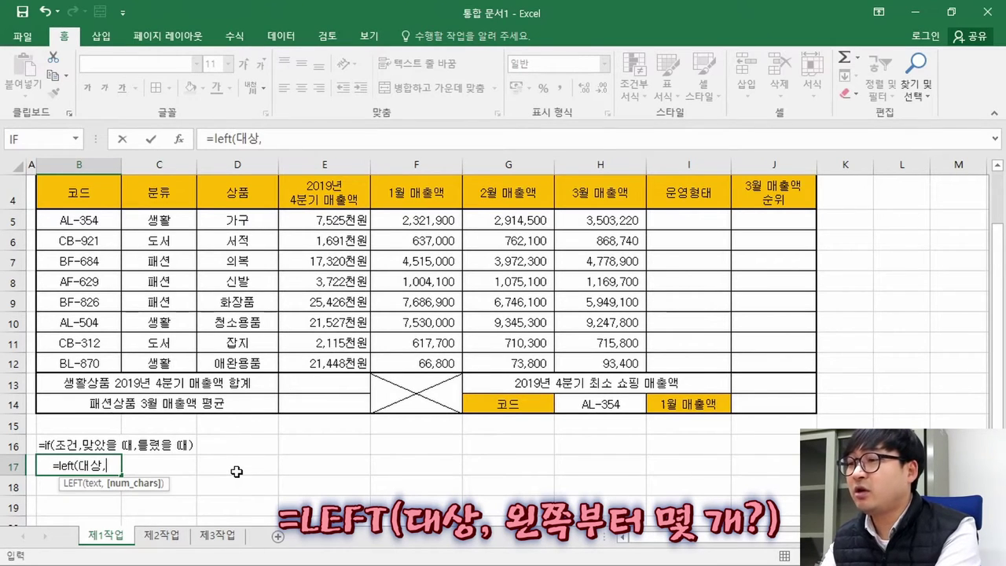
Step: Complete the LEFT formula in B17 with 왼쪽부터 몇 개? as its second argument and enter it
{"action": "type", "text": "몇개"}
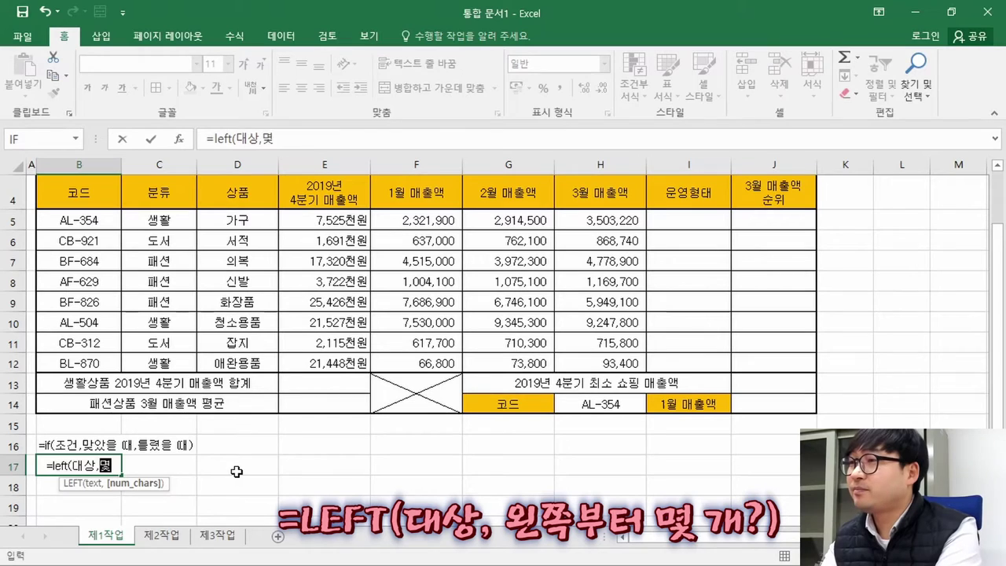
{"action": "key", "text": "BackSpace"}
{"action": "key", "text": "BackSpace"}
{"action": "type", "text": "왜"}
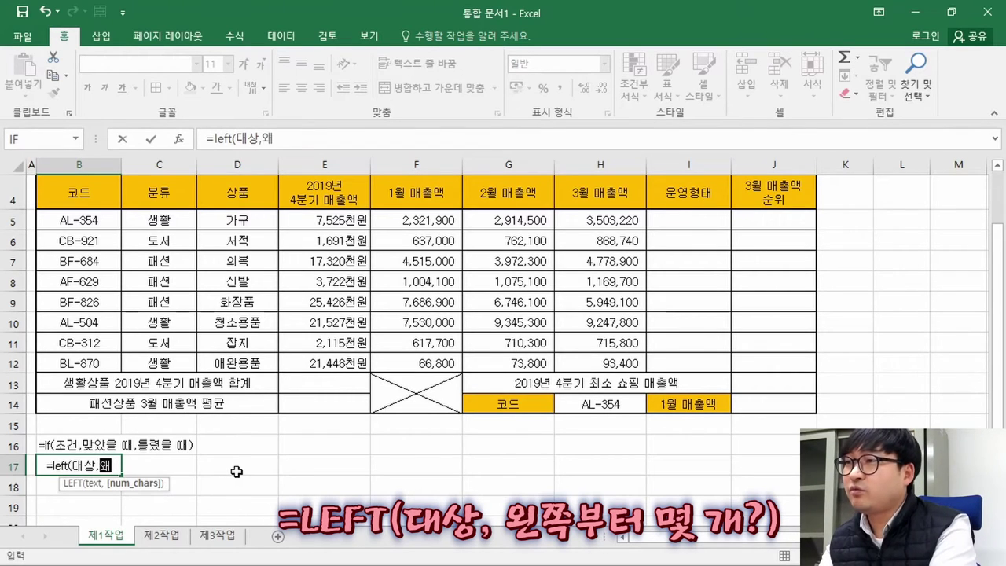
{"action": "type", "text": "ㄴ쪽부터 ㅋ"}
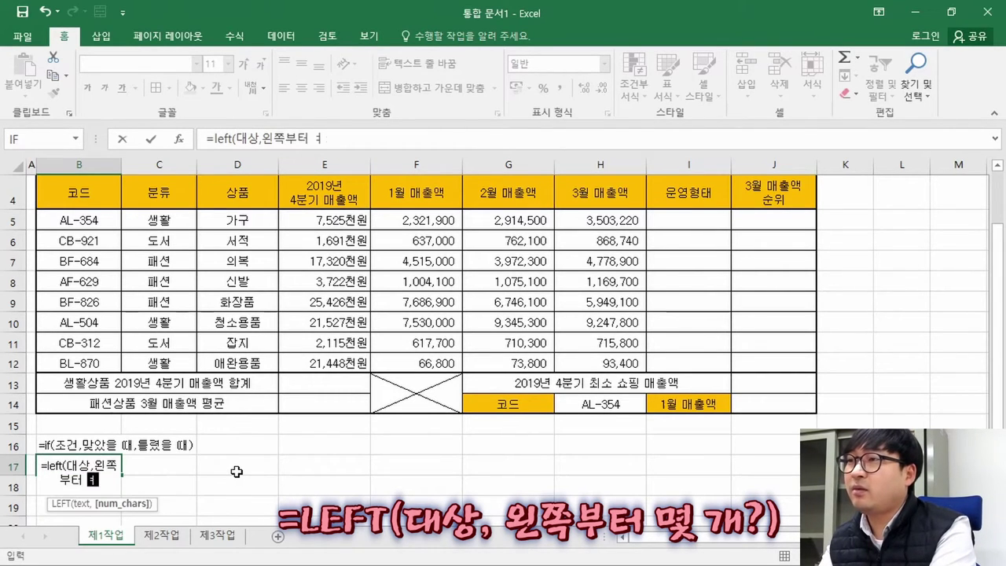
{"action": "key", "text": "BackSpace"}
{"action": "type", "text": "몇 개"}
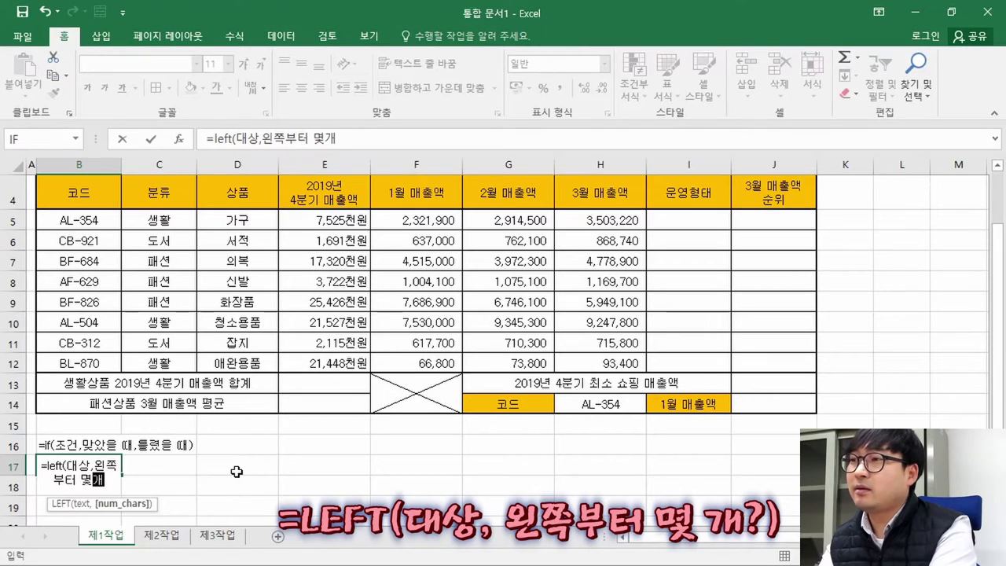
{"action": "type", "text": "?)"}
{"action": "key", "text": "ctrl+Return"}
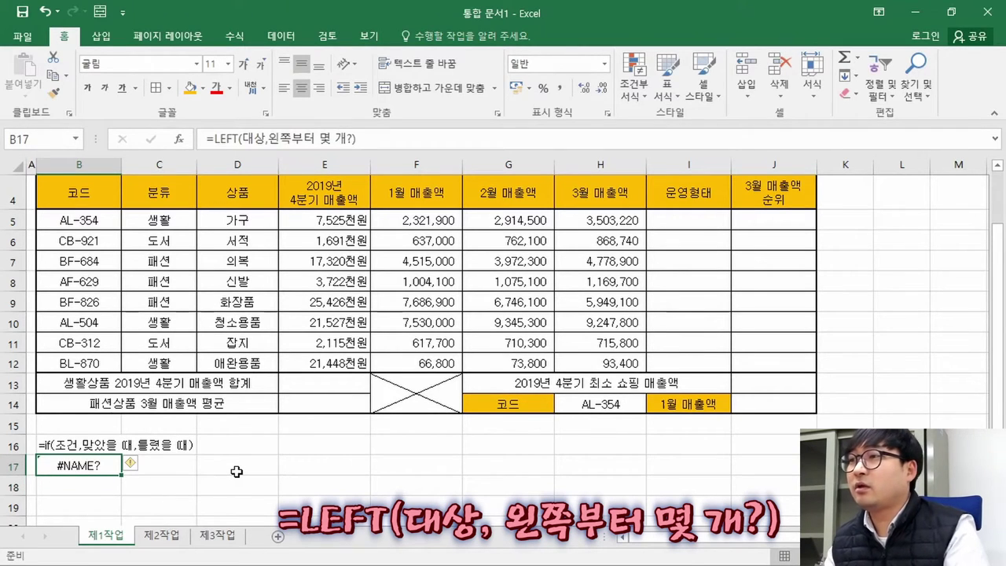
Step: Convert the LEFT formula in B17 to a text note with a leading apostrophe and left-align it
{"action": "key", "text": "F2"}
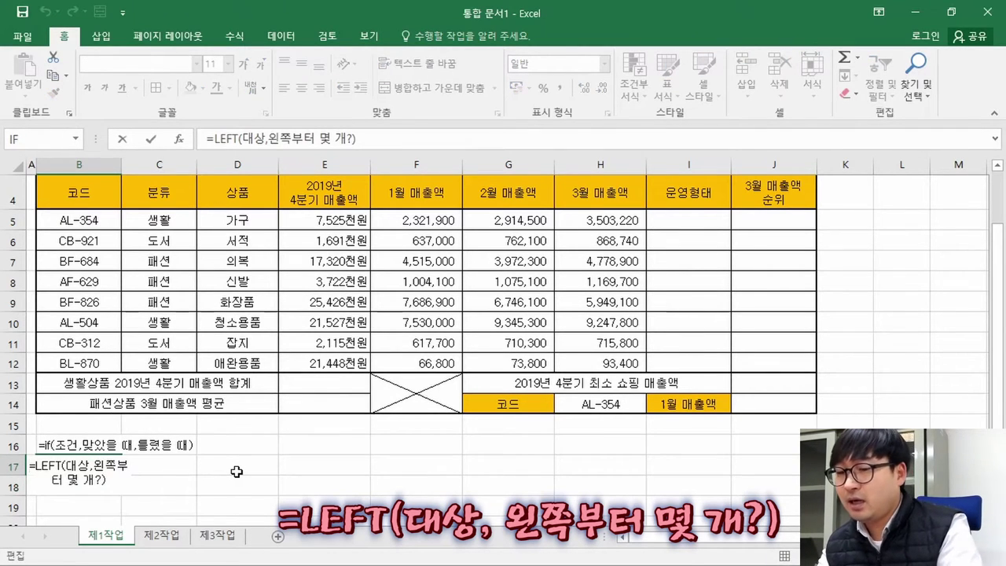
{"action": "key", "text": "Home"}
{"action": "type", "text": "'"}
{"action": "key", "text": "ctrl+Return"}
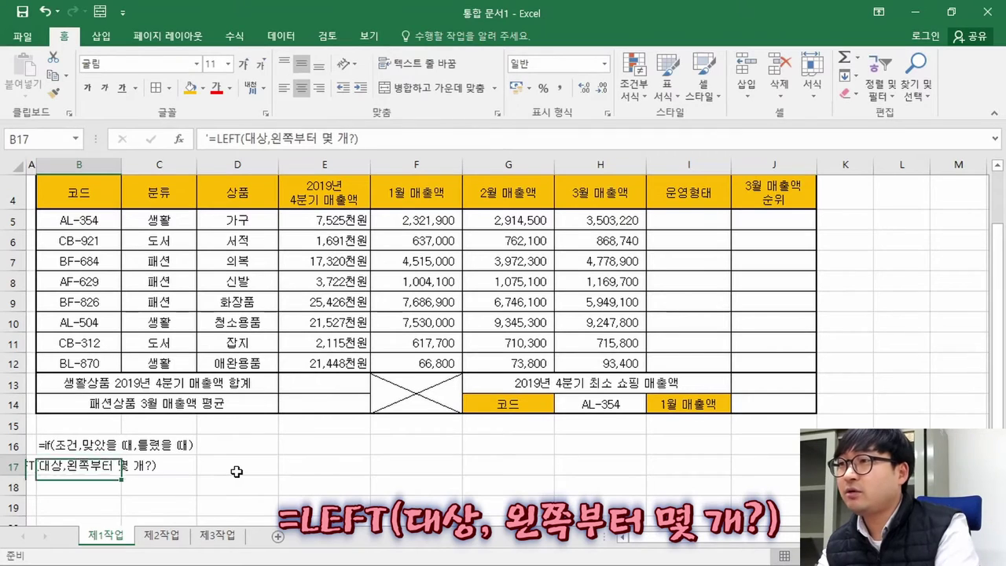
{"action": "left_click", "coordinate": [285, 88]}
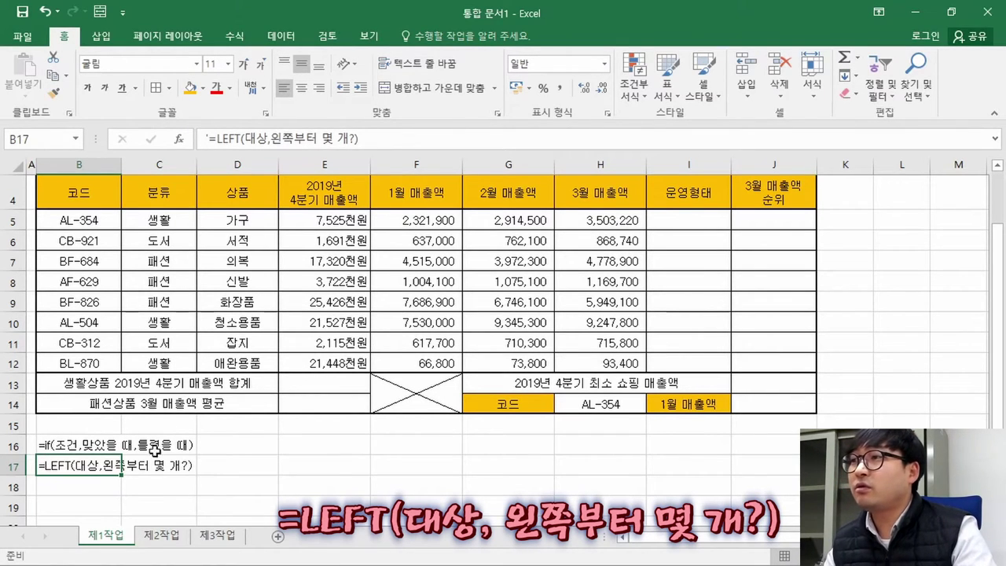
Step: Select cell I5 and copy the 운영형태 condition, from 코드의 첫 번째 글자가 through ‘온/오프라인’, from the exam PDF in Acrobat Reader
{"action": "left_click", "coordinate": [678, 233]}
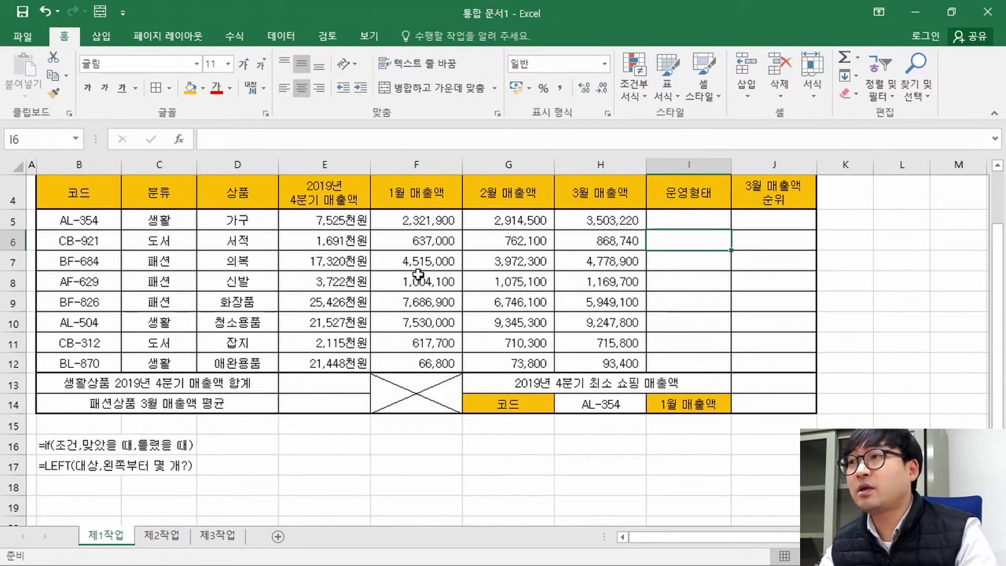
{"action": "left_click", "coordinate": [678, 216]}
{"action": "key", "text": "alt+Tab"}
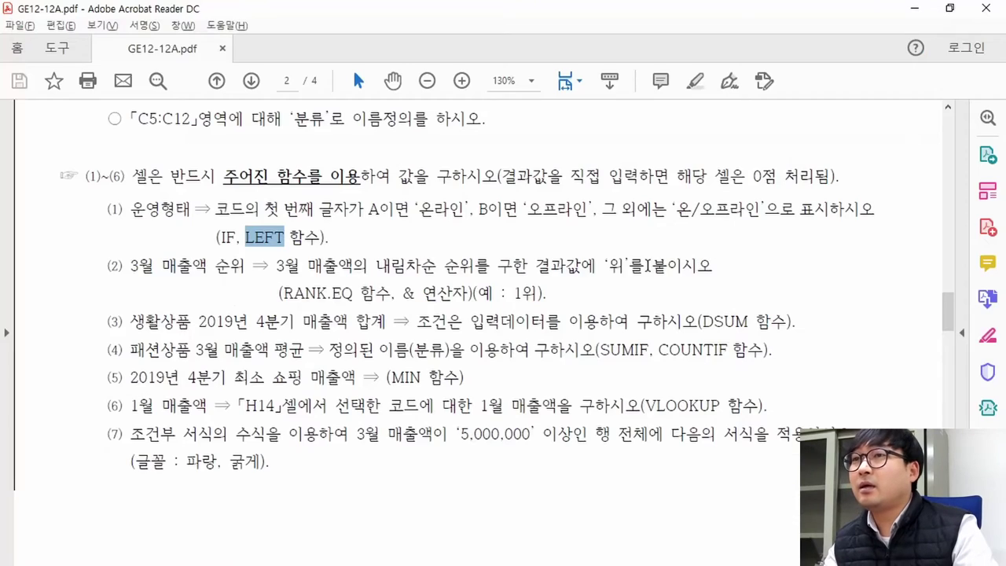
{"action": "left_click_drag", "start_coordinate": [217, 208], "coordinate": [765, 209]}
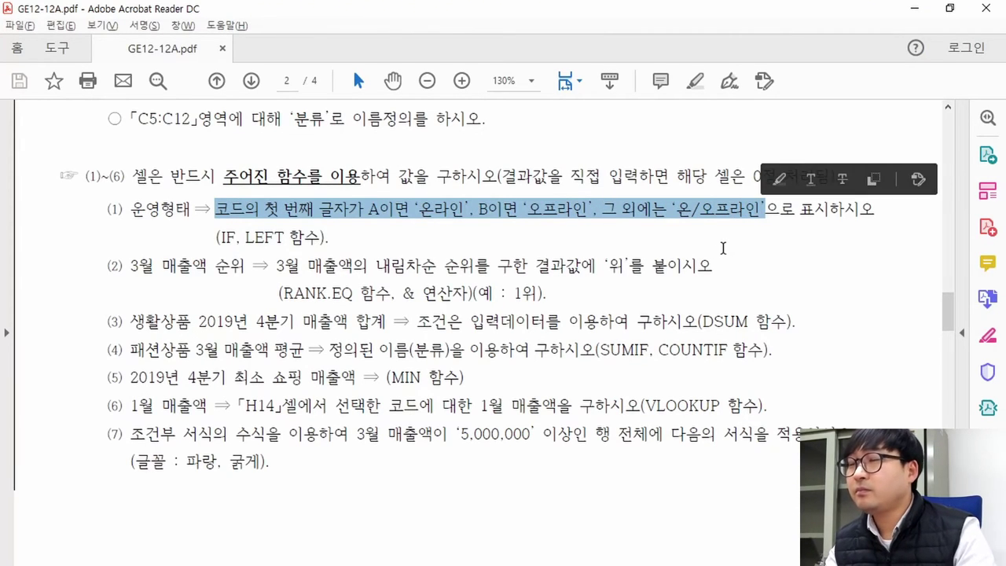
{"action": "key", "text": "alt+Tab"}
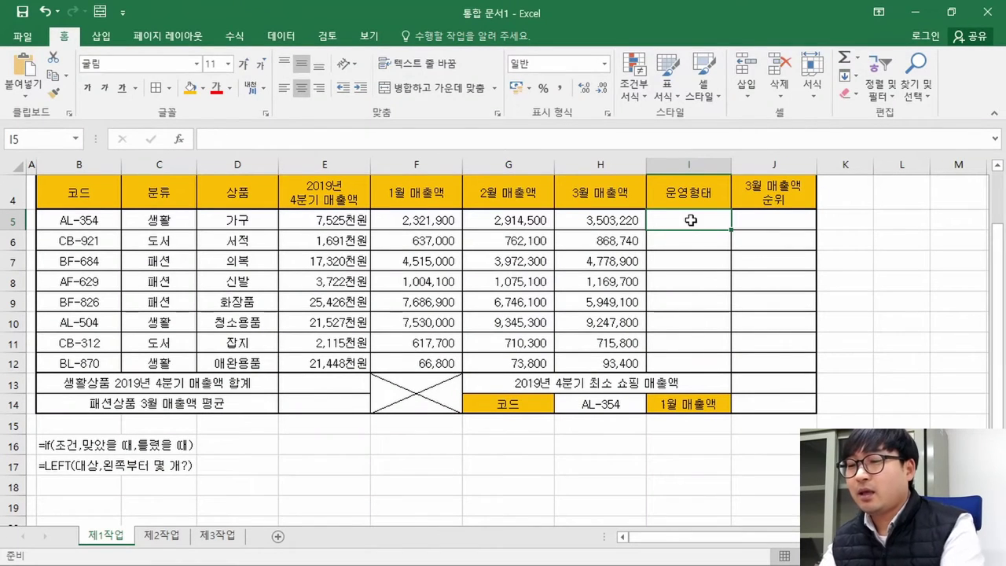
Step: Start an IF function in cell I5, open its function arguments and paste the copied 운영형태 condition as the logical test
{"action": "type", "text": "="}
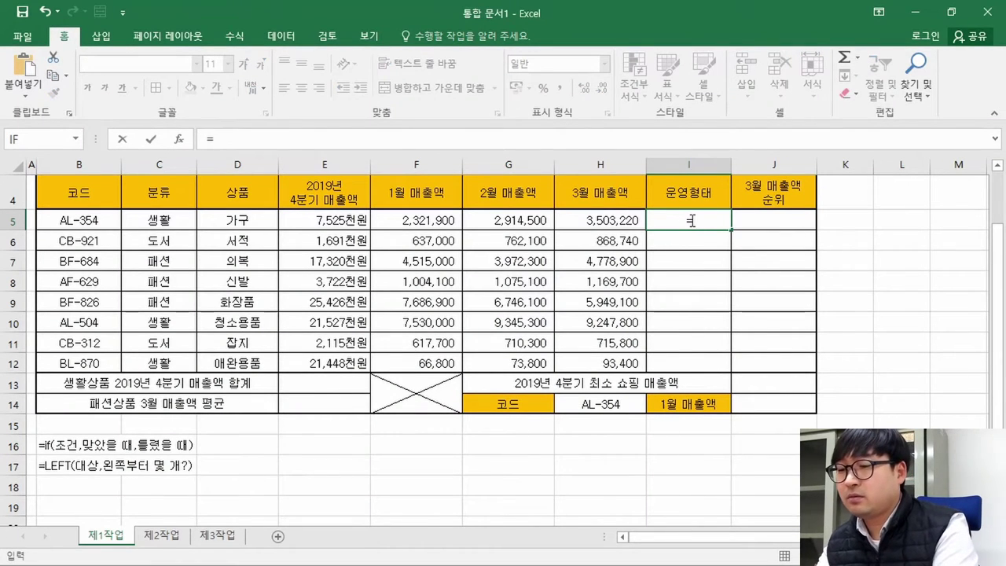
{"action": "type", "text": "if"}
{"action": "double_click", "coordinate": [733, 243]}
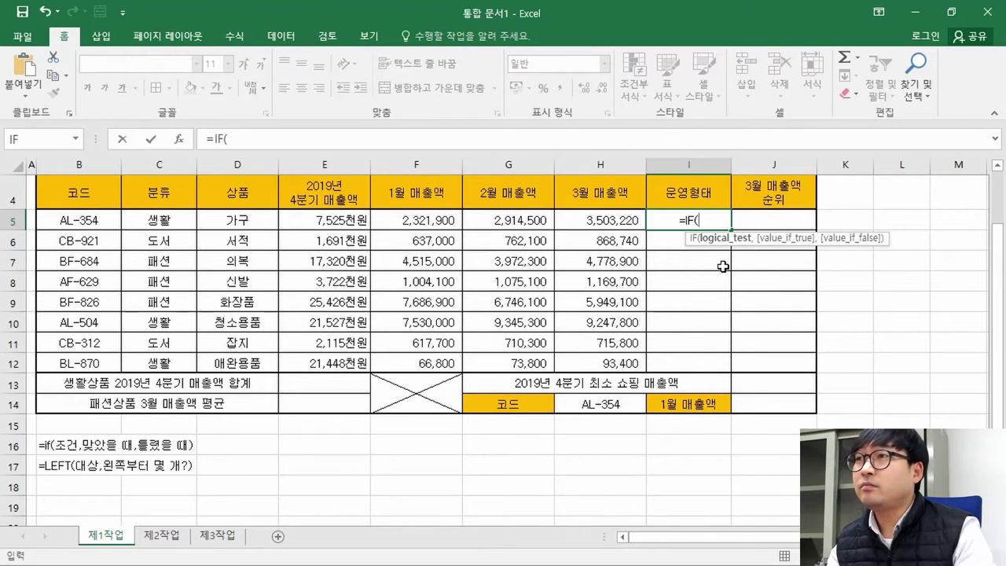
{"action": "left_click", "coordinate": [179, 139]}
{"action": "type", "text": "코드의 첫 번째 글자가 A이면 ‘온라인’, B이면 ‘오프라인’, 그 외에는 ‘온/오프라인’"}
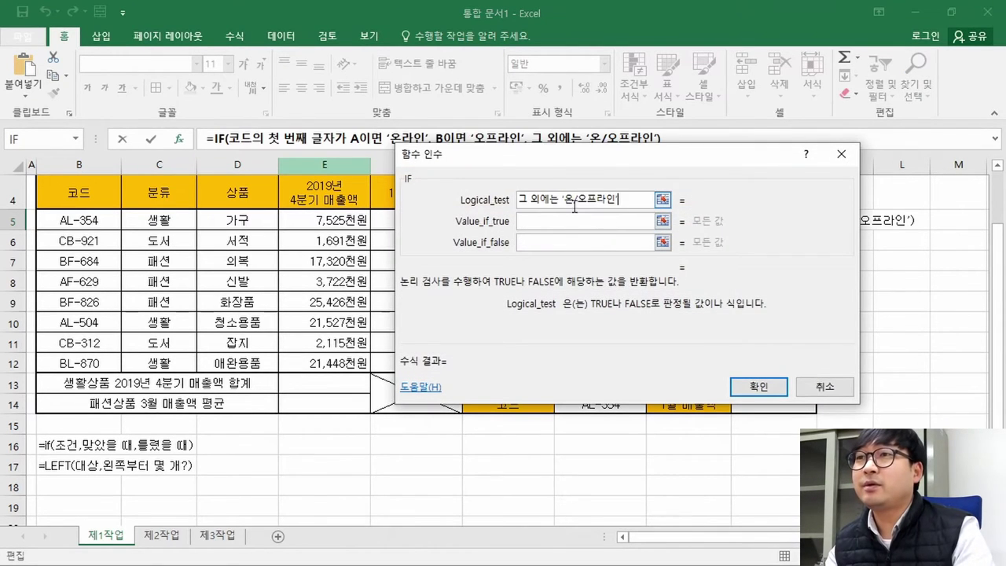
Step: Move the text following 코드의 첫 번째 글자가 A이면 from the IF function's logical test to its value-if-true argument
{"action": "key", "text": "Home"}
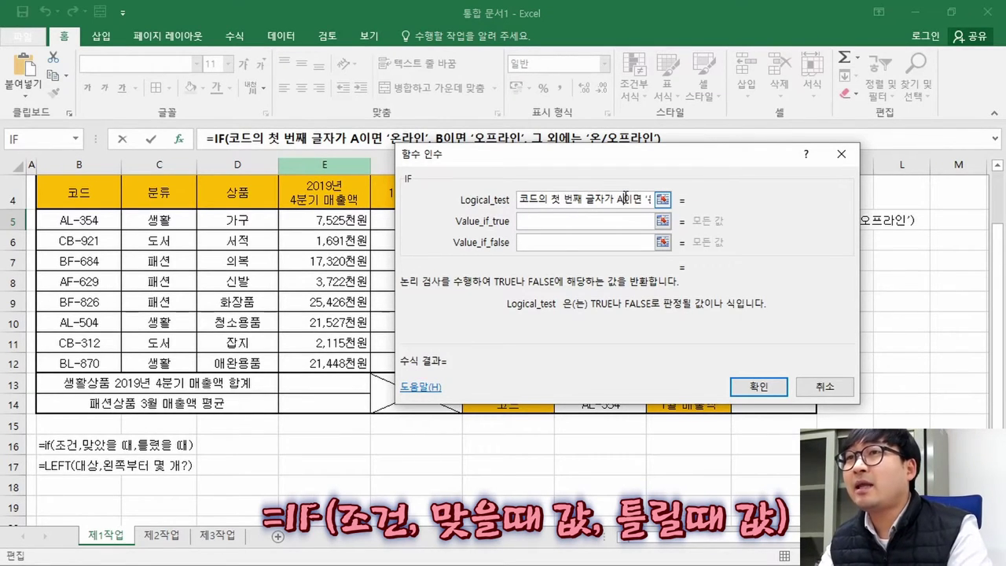
{"action": "key", "text": "ctrl+a"}
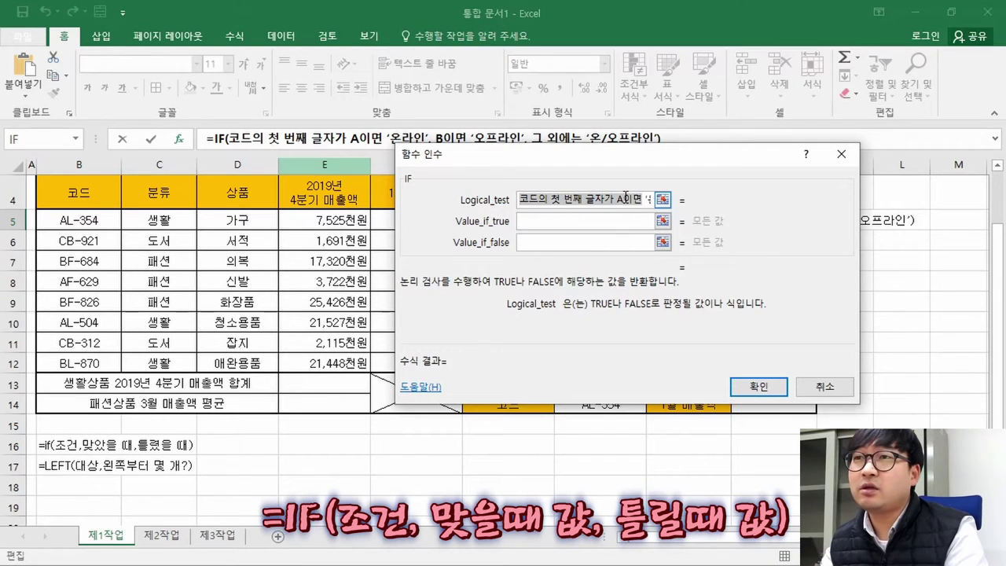
{"action": "key", "text": "Left"}
{"action": "key", "text": "Right"}
{"action": "key", "text": "Right"}
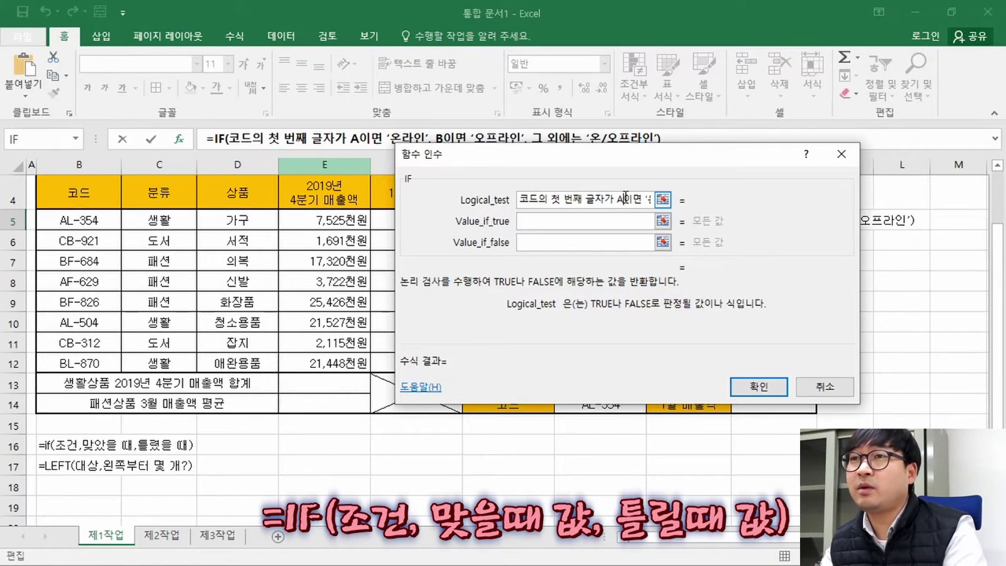
{"action": "key", "text": "ctrl+a"}
{"action": "key", "text": "ctrl+x"}
{"action": "left_click", "coordinate": [601, 220]}
{"action": "key", "text": "ctrl+v"}
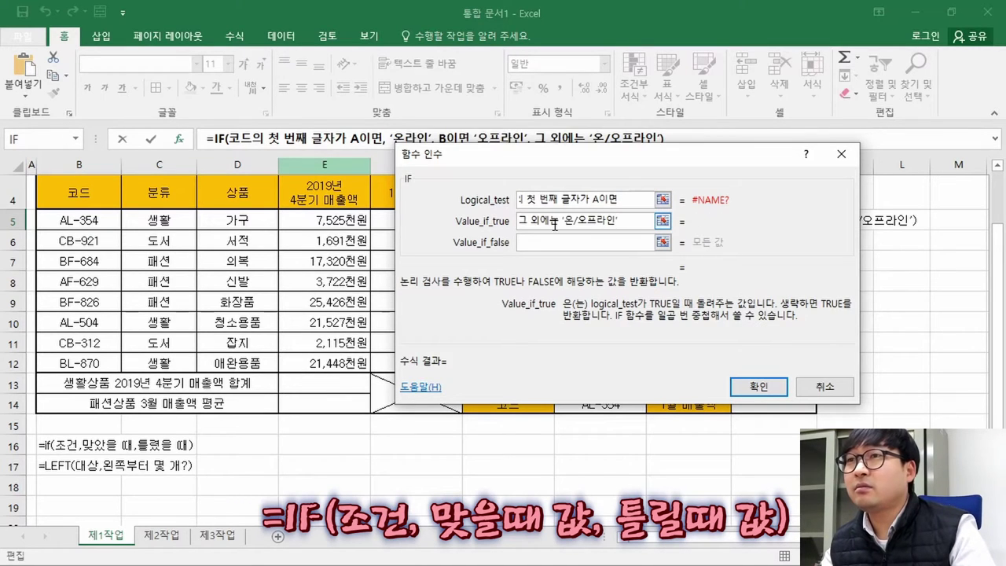
Step: Move the text from B이면 onward out of value-if-true into value-if-false and put a double quotation mark before it
{"action": "key", "text": "Home"}
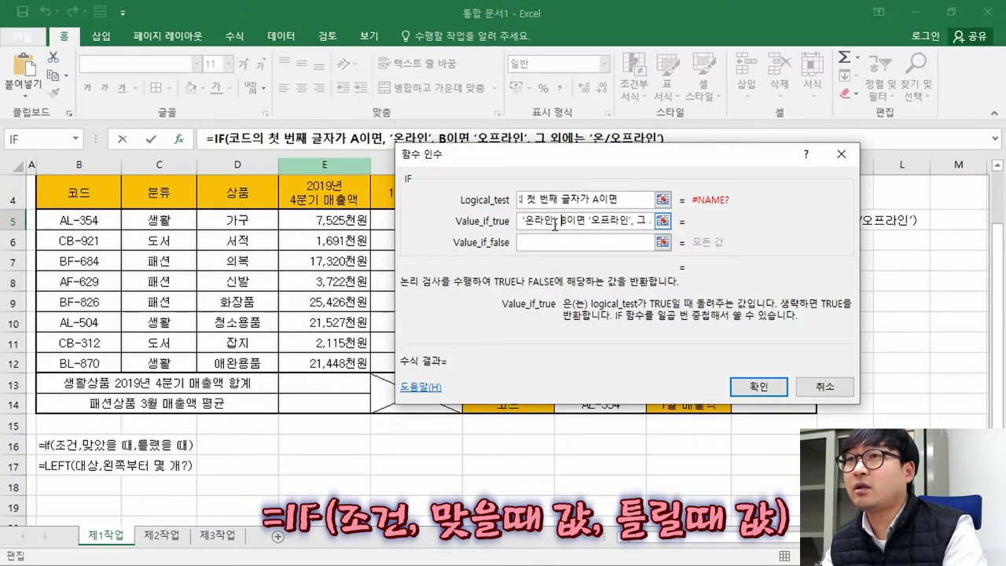
{"action": "key", "text": "shift+End"}
{"action": "key", "text": "ctrl+x"}
{"action": "left_click", "coordinate": [579, 247]}
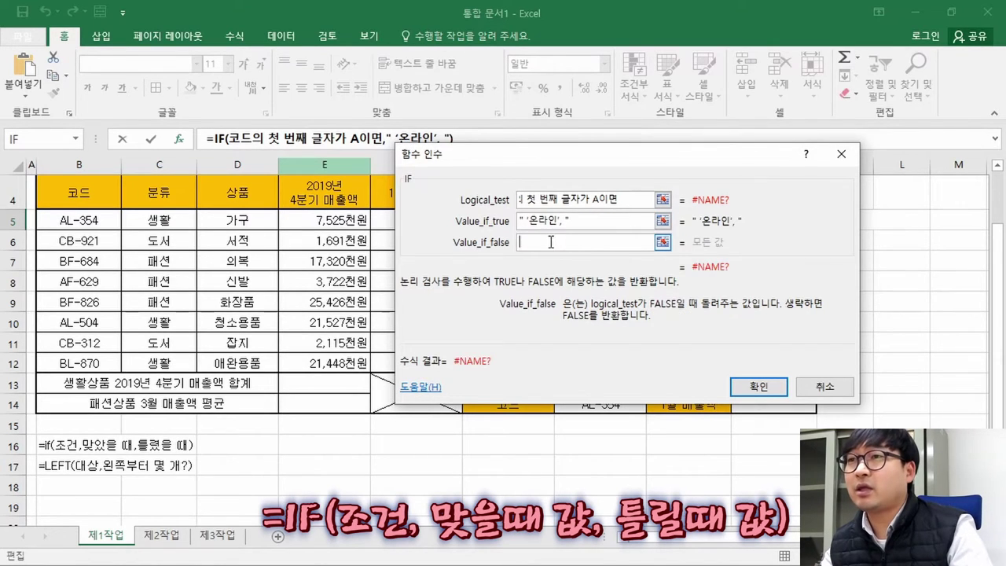
{"action": "key", "text": "ctrl+v"}
{"action": "left_click", "coordinate": [565, 241]}
{"action": "key", "text": "Home"}
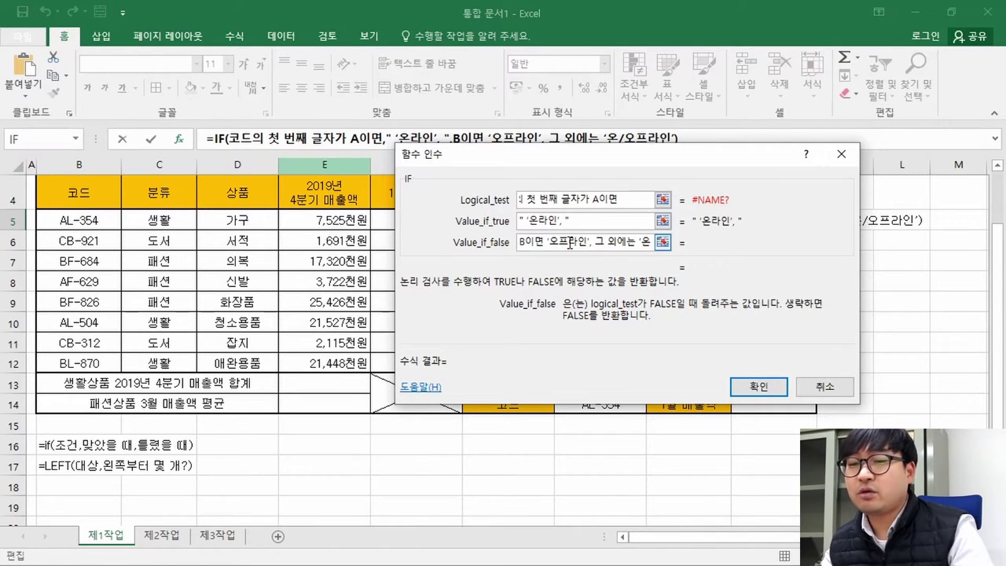
{"action": "type", "text": "\""}
Step: Replace the word 코드 in the IF function's logical test with a reference to cell B5
{"action": "key", "text": "shift+Tab"}
{"action": "key", "text": "shift+Tab"}
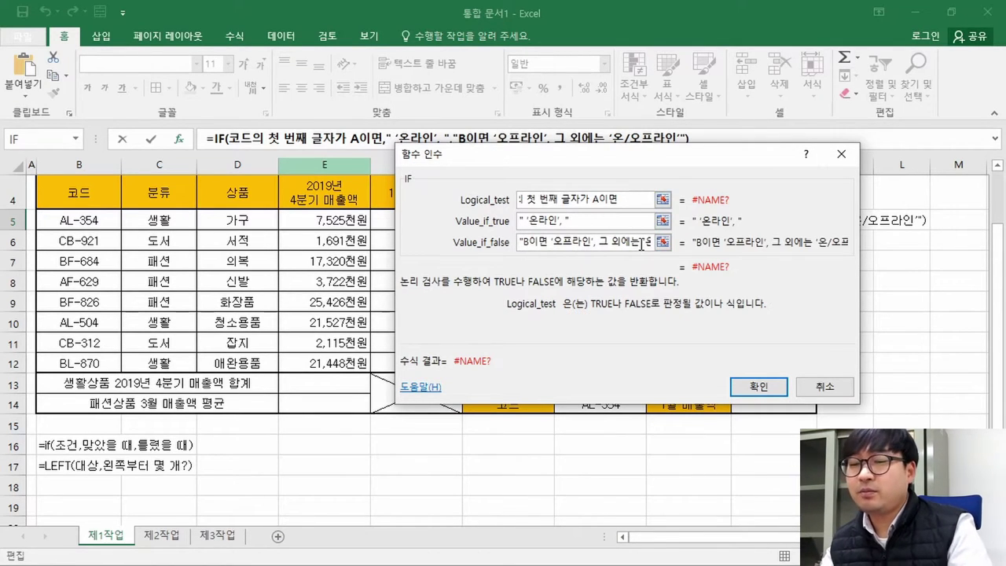
{"action": "key", "text": "shift+Right"}
{"action": "key", "text": "shift+Right"}
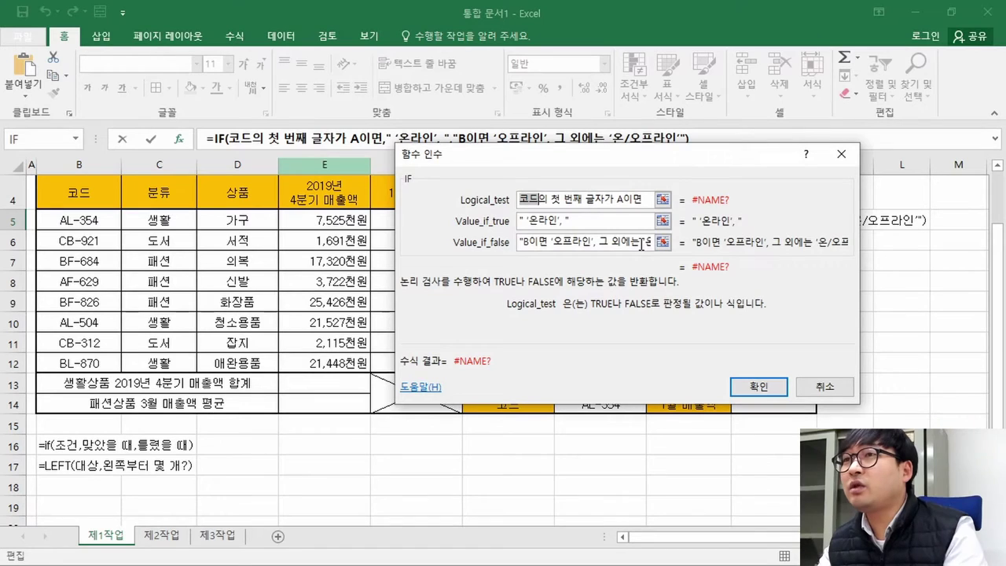
{"action": "left_click", "coordinate": [87, 222]}
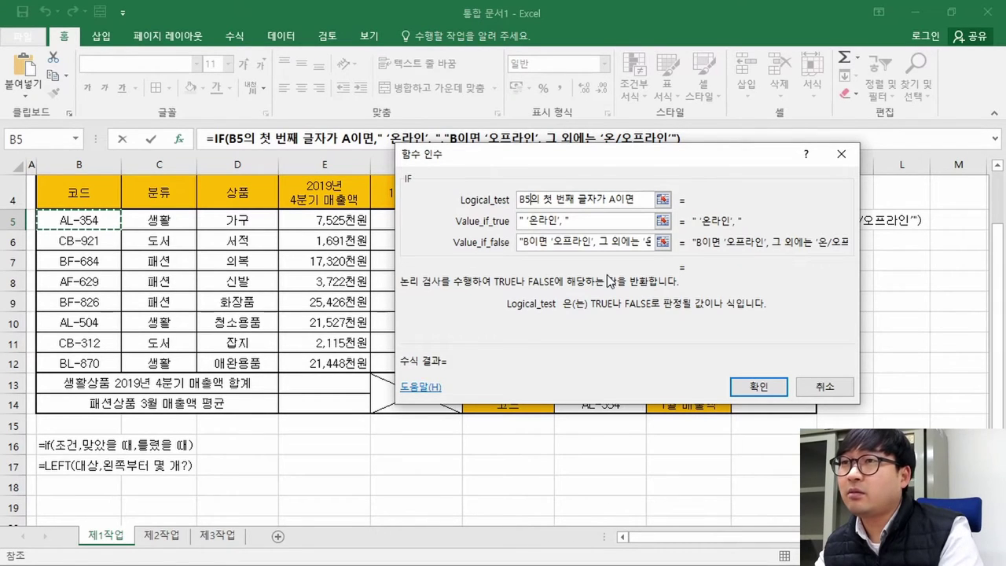
{"action": "key", "text": "Left"}
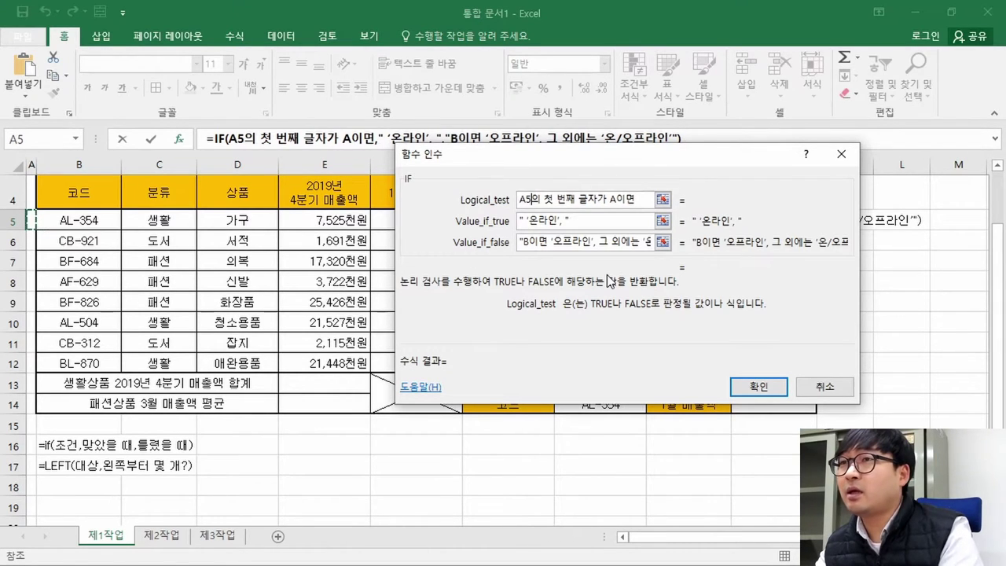
{"action": "key", "text": "Right"}
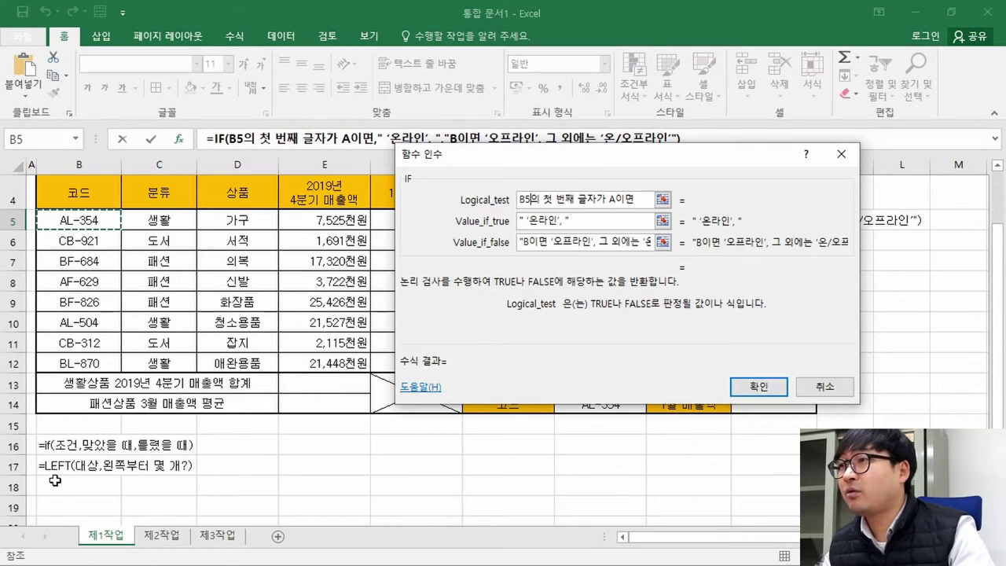
{"action": "left_click", "coordinate": [519, 198]}
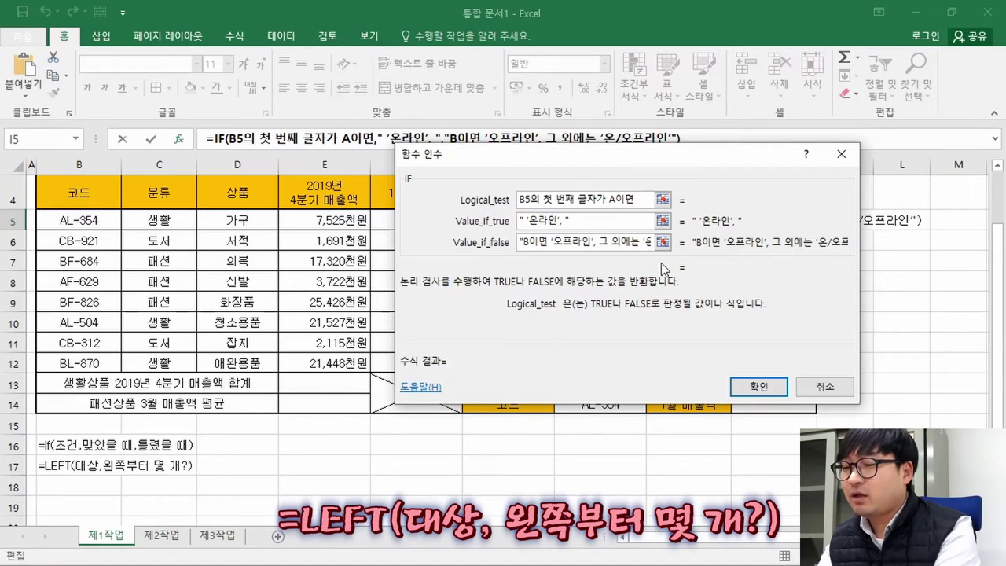
Step: Turn the B5 reference in the IF function's logical test into LEFT(B5,1) and follow it with an equals sign
{"action": "type", "text": "left"}
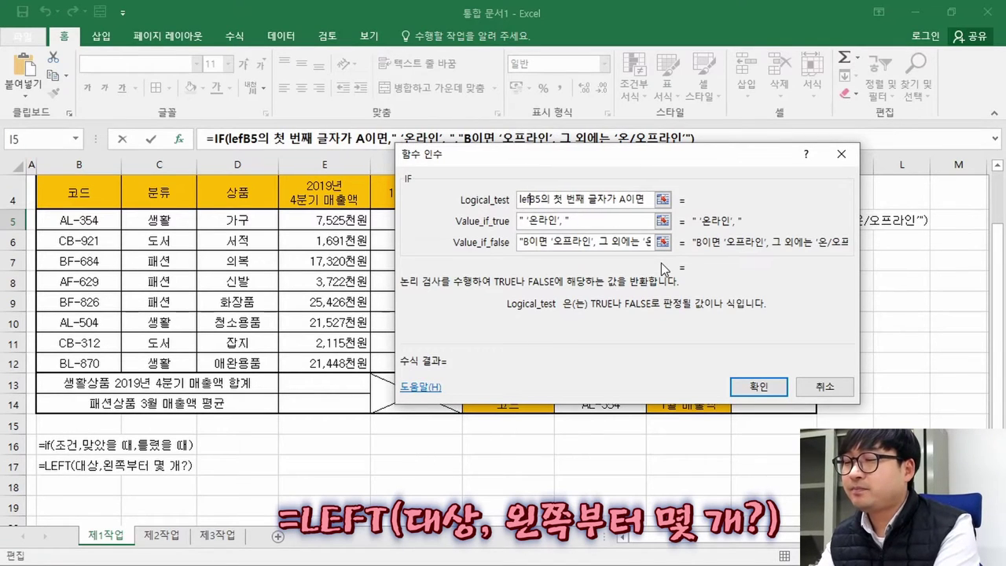
{"action": "type", "text": "("}
{"action": "key", "text": "Right"}
{"action": "key", "text": "Right"}
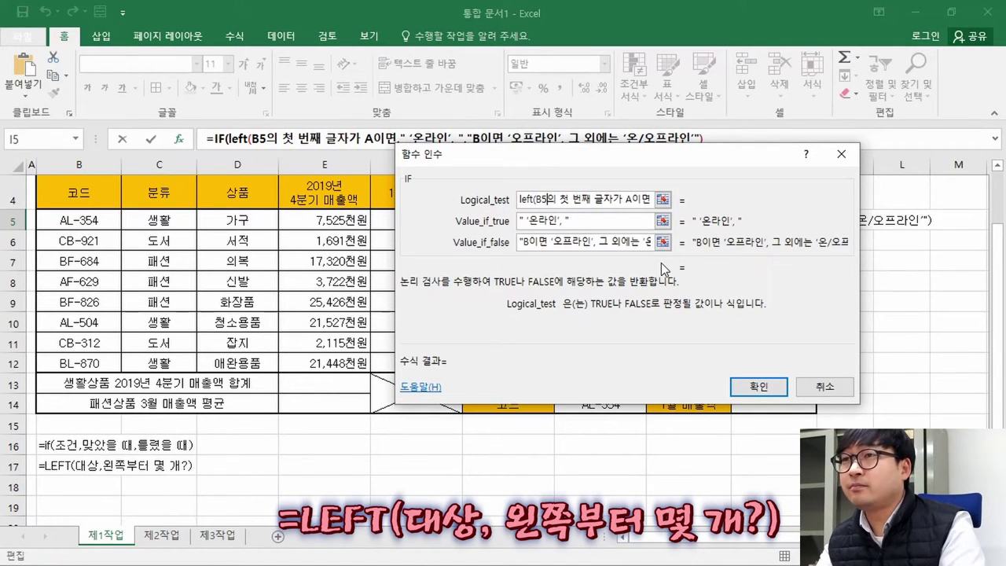
{"action": "type", "text": ","}
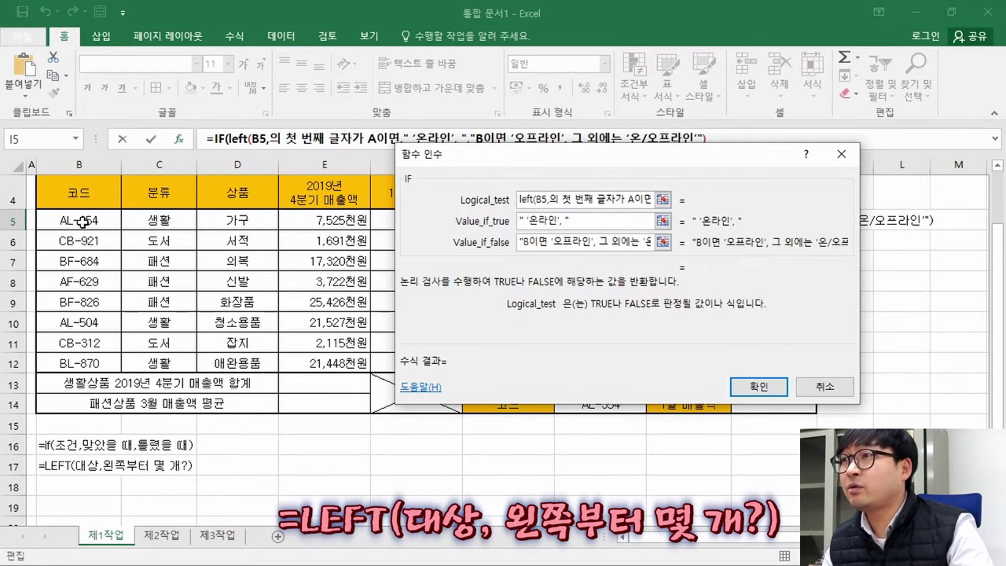
{"action": "type", "text": "1"}
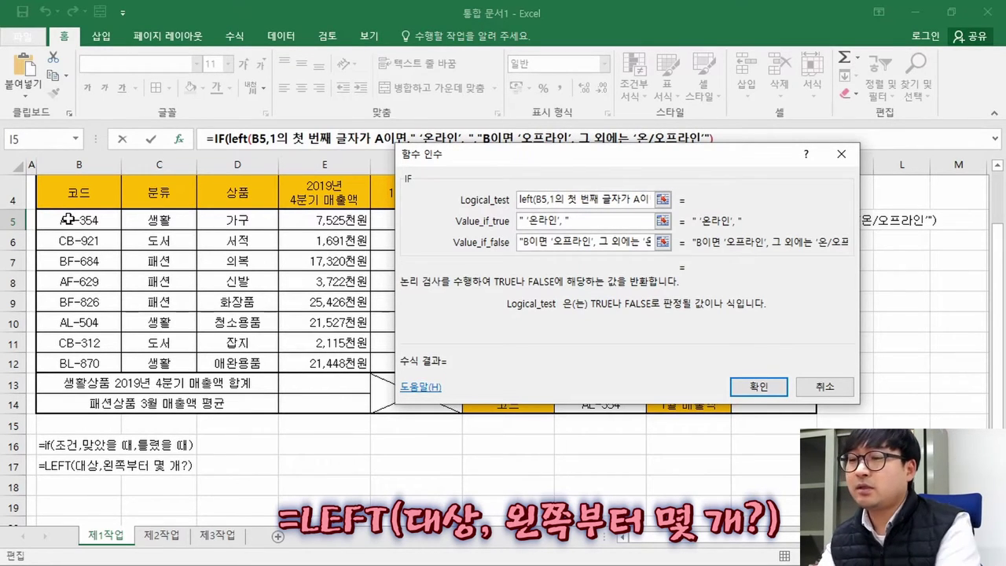
{"action": "type", "text": ")="}
Step: Delete the words 의 첫 번째 글자가 and 이면 from the logical test and enclose A in double quotation marks
{"action": "key", "text": "Delete"}
{"action": "key", "text": "Delete"}
{"action": "key", "text": "Delete"}
{"action": "key", "text": "Delete"}
{"action": "key", "text": "Delete"}
{"action": "key", "text": "Delete"}
{"action": "key", "text": "Delete"}
{"action": "key", "text": "Delete"}
{"action": "key", "text": "Delete"}
{"action": "key", "text": "Delete"}
{"action": "key", "text": "Delete"}
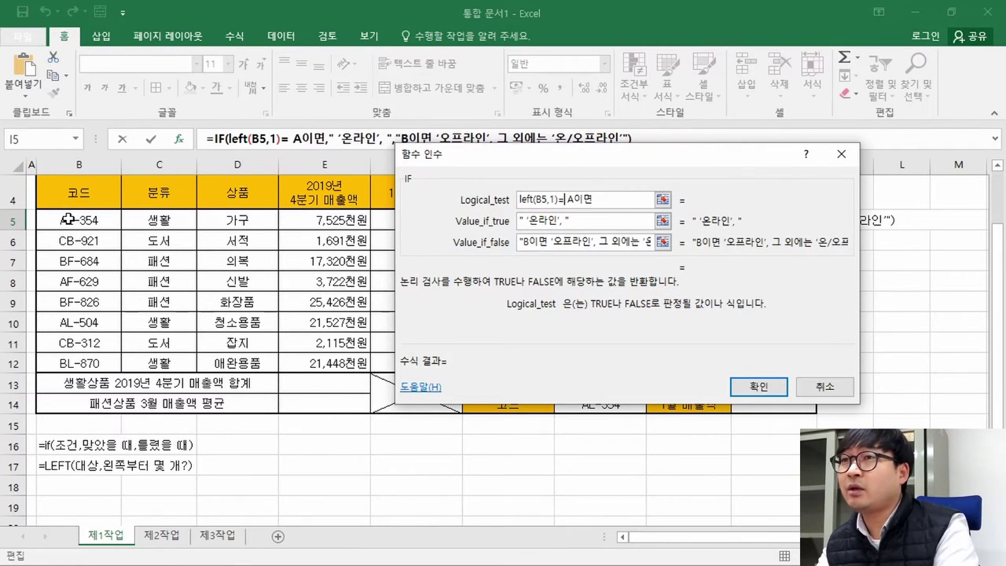
{"action": "key", "text": "Delete"}
{"action": "key", "text": "Delete"}
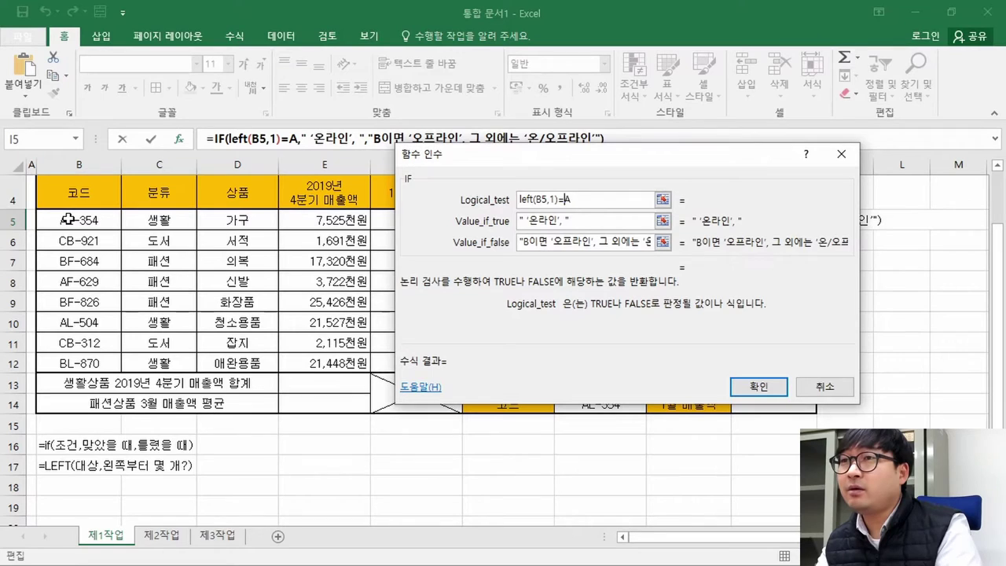
{"action": "key", "text": "Left"}
{"action": "type", "text": "\"A\""}
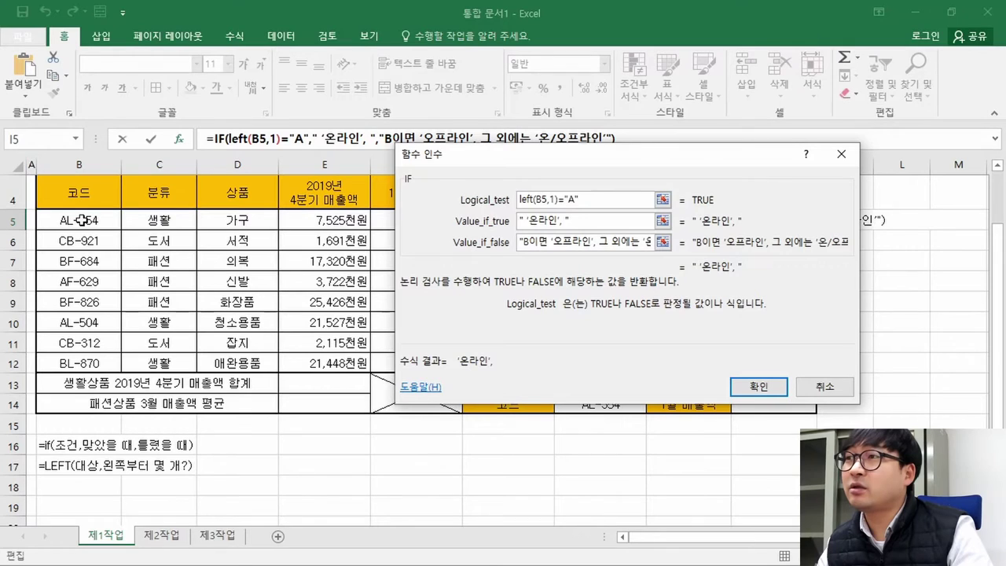
Step: Strip the spaces, single quotes and comma from value-if-true so it reads "온라인", and accept the function arguments
{"action": "left_click", "coordinate": [557, 222]}
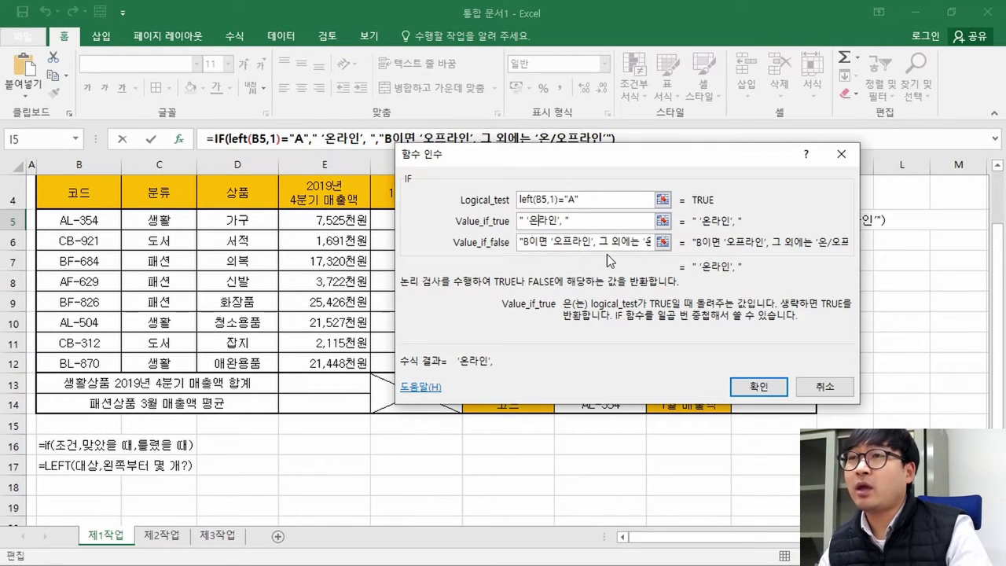
{"action": "key", "text": "BackSpace"}
{"action": "key", "text": "BackSpace"}
{"action": "key", "text": "Right"}
{"action": "key", "text": "Right"}
{"action": "key", "text": "Right"}
{"action": "key", "text": "Right"}
{"action": "key", "text": "Right"}
{"action": "key", "text": "Right"}
{"action": "key", "text": "Right"}
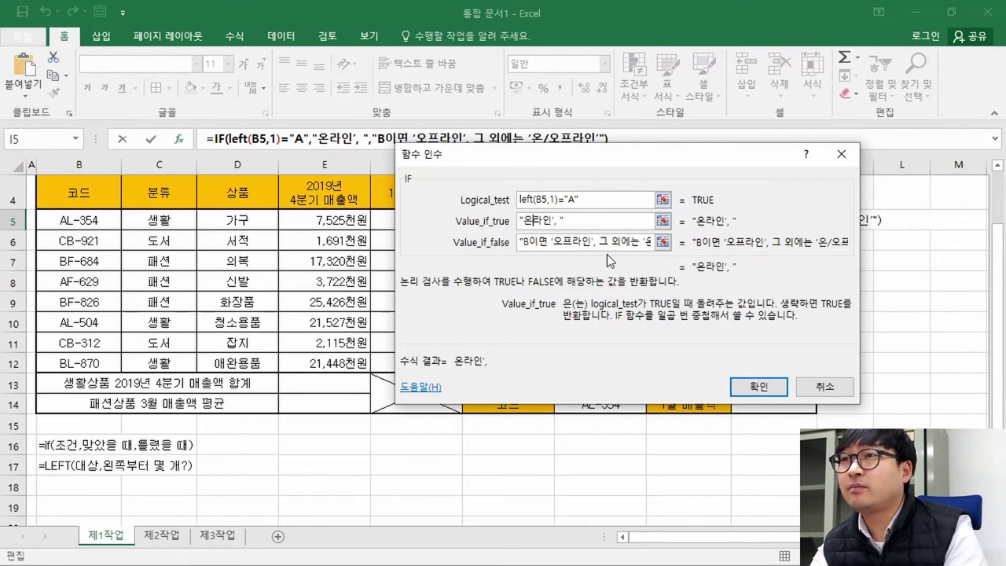
{"action": "key", "text": "BackSpace"}
{"action": "key", "text": "BackSpace"}
{"action": "key", "text": "BackSpace"}
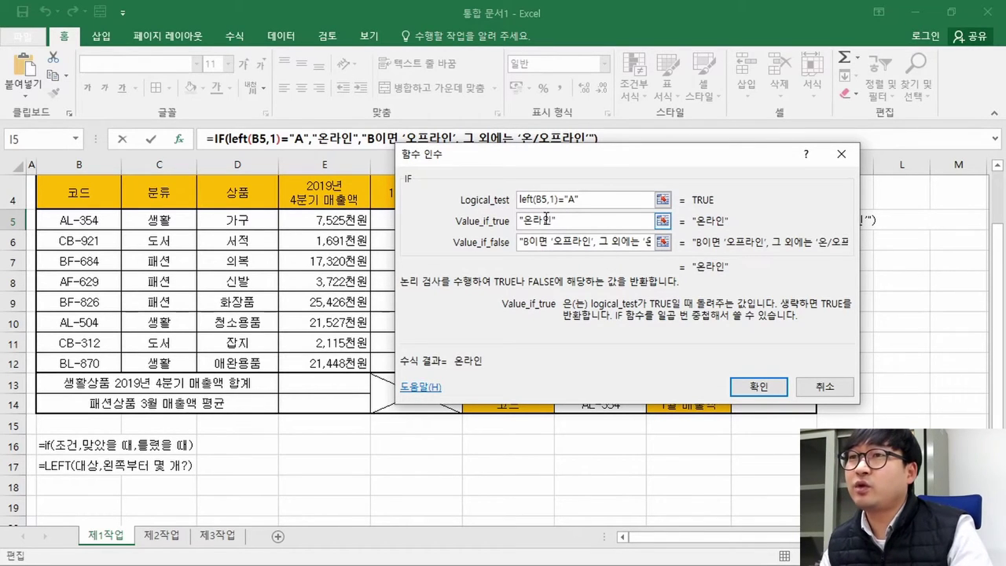
{"action": "left_click", "coordinate": [535, 242]}
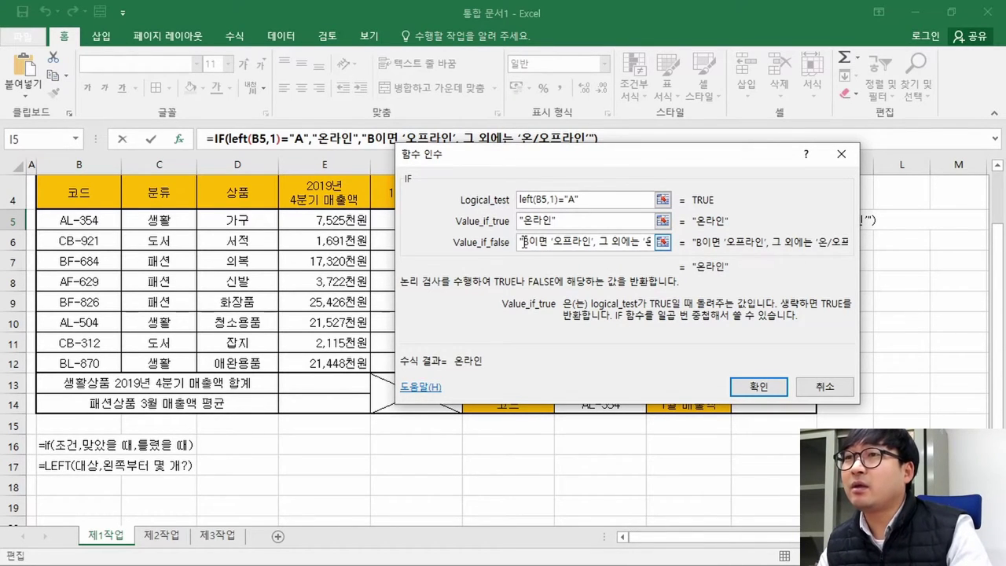
{"action": "left_click", "coordinate": [757, 386]}
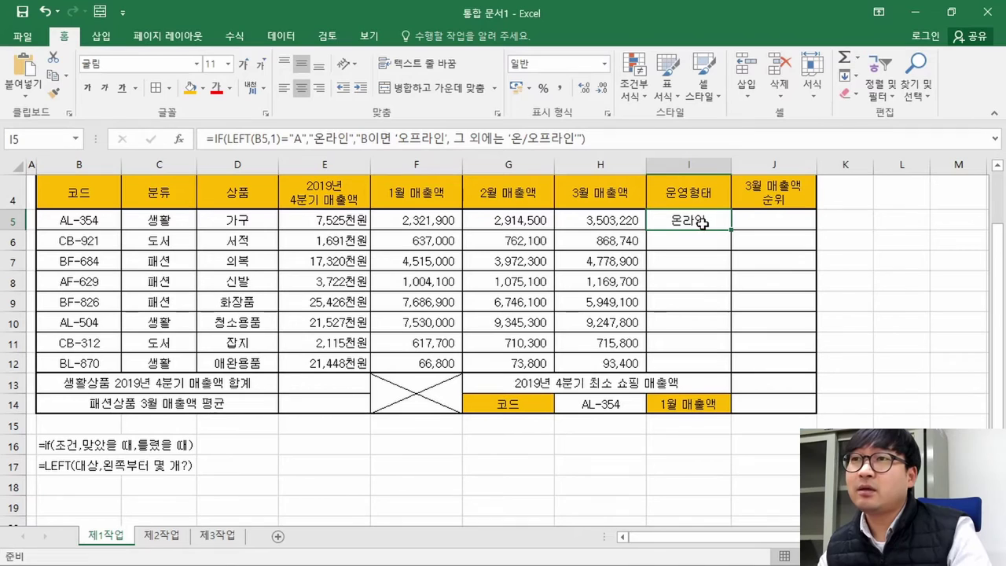
Step: Examine the B이면 '오프라인' portion of the value-if-false text in the formula of I5
{"action": "left_click", "coordinate": [359, 139]}
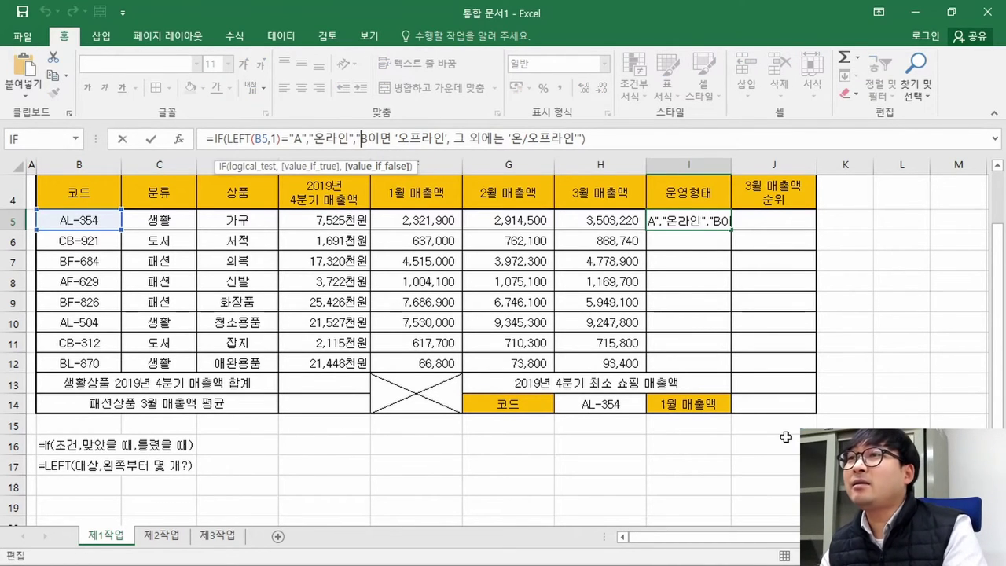
{"action": "key", "text": "shift+Right"}
{"action": "key", "text": "shift+Right"}
{"action": "key", "text": "shift+Right"}
{"action": "key", "text": "shift+Right"}
{"action": "key", "text": "shift+Right"}
{"action": "key", "text": "shift+Right"}
{"action": "key", "text": "shift+Right"}
{"action": "key", "text": "shift+Right"}
{"action": "key", "text": "shift+Right"}
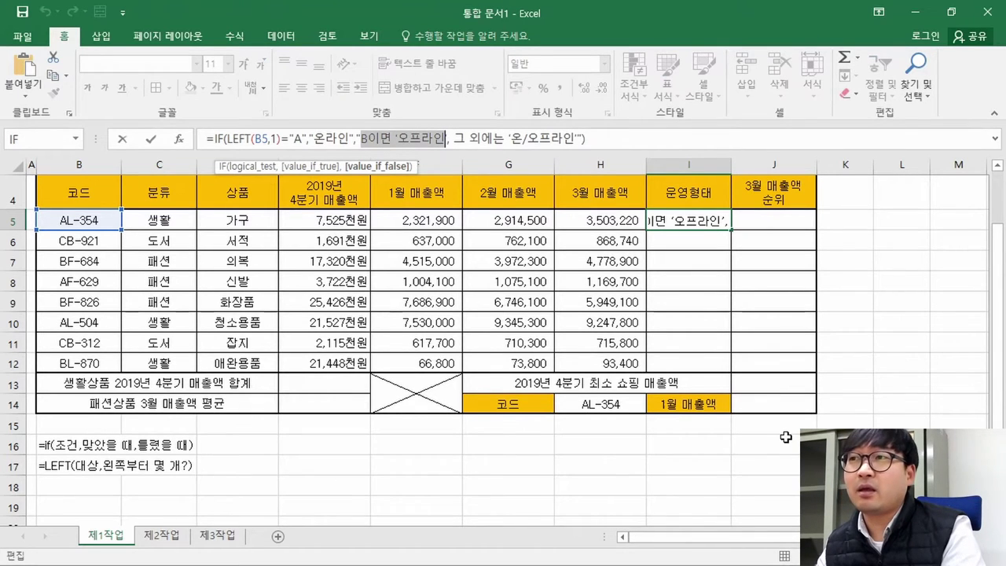
{"action": "key", "text": "Left"}
{"action": "key", "text": "Left"}
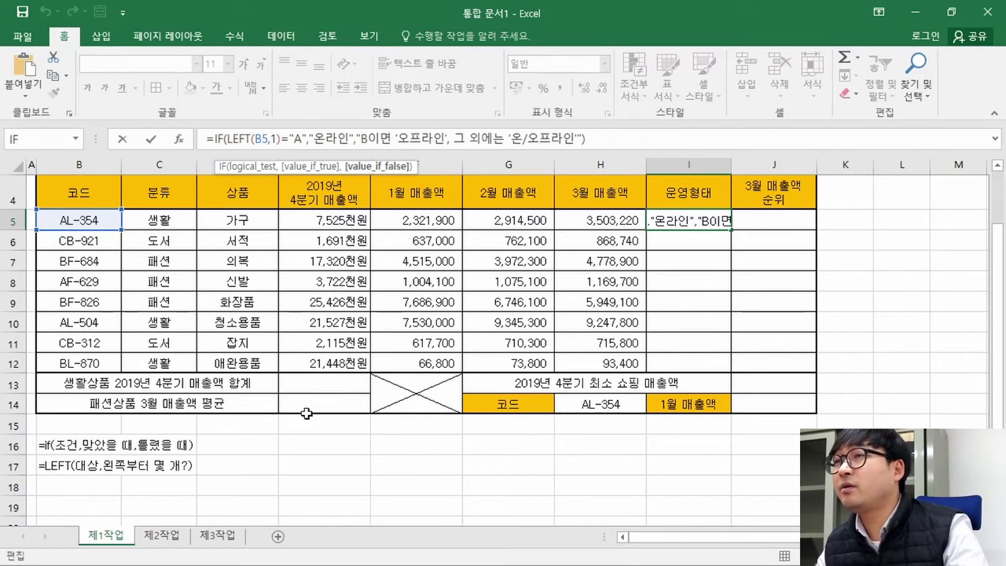
Step: Replace the double quotation mark before B이면 in I5's formula with a nested IF whose test begins LEFT(B5,1)="
{"action": "left_click", "coordinate": [359, 139]}
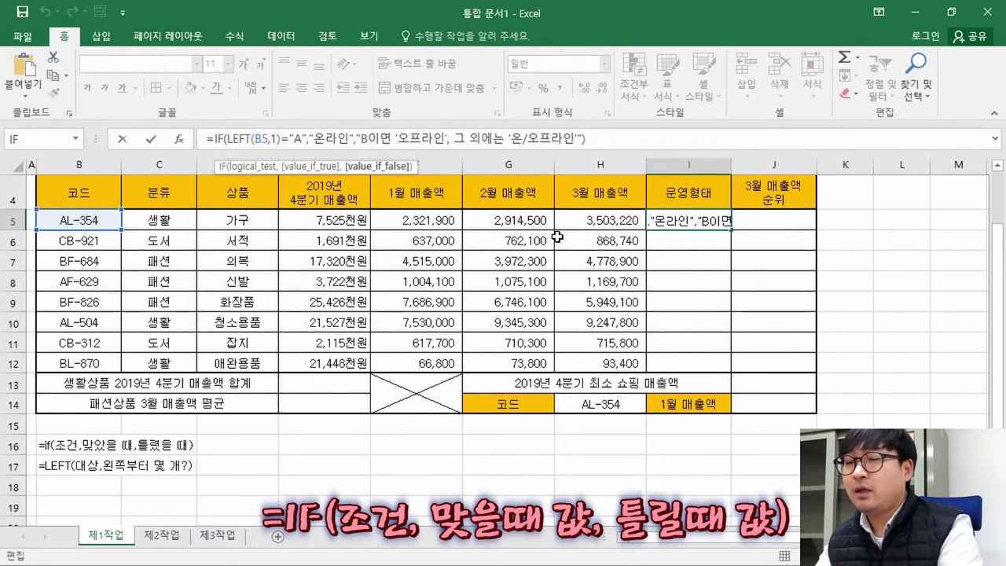
{"action": "key", "text": "BackSpace"}
{"action": "type", "text": "if("}
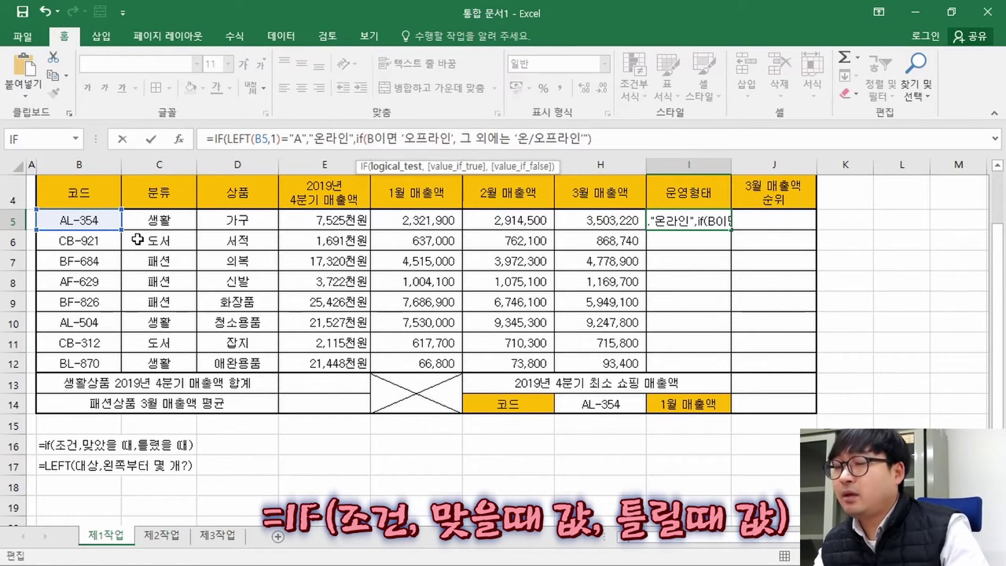
{"action": "type", "text": "lef"}
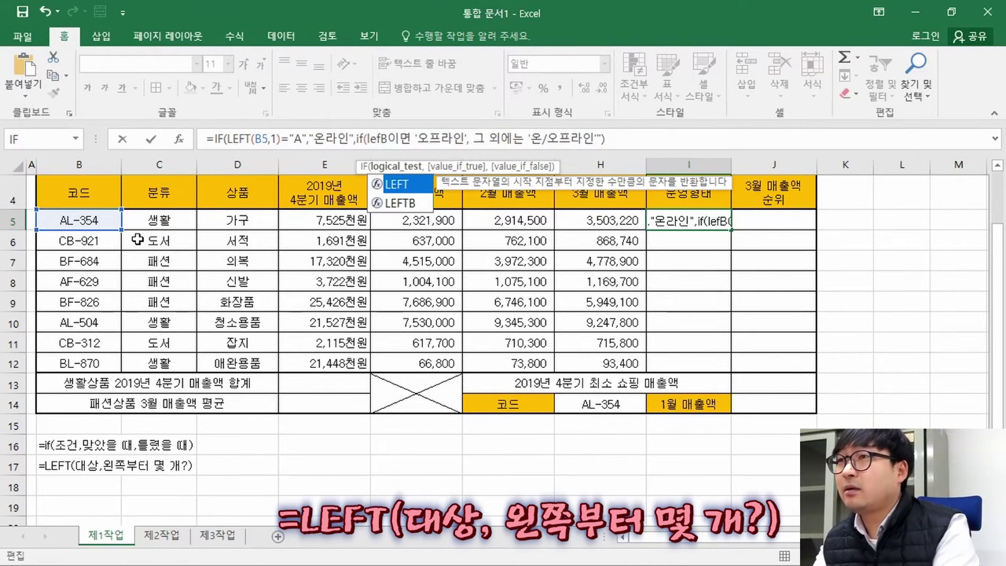
{"action": "type", "text": "t("}
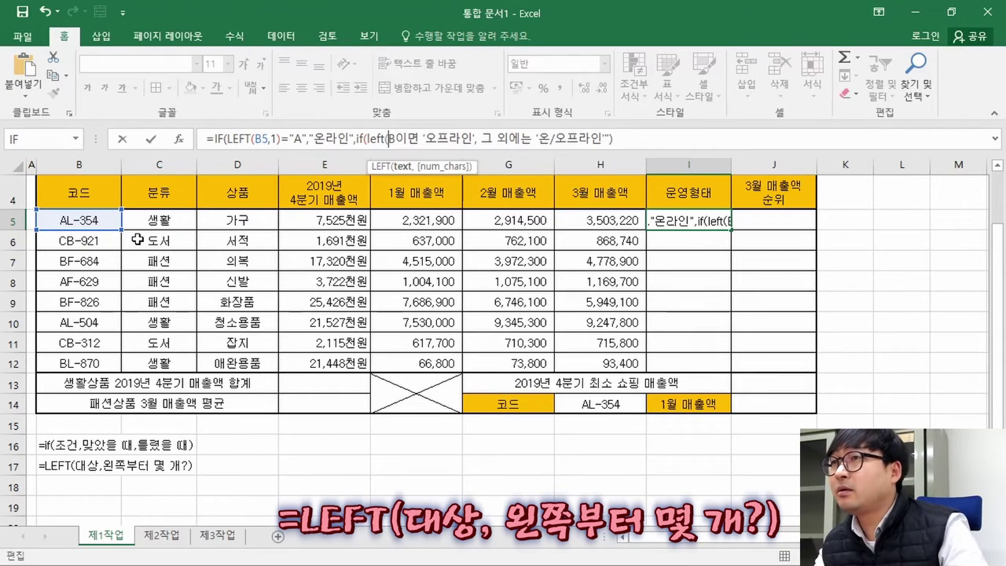
{"action": "left_click", "coordinate": [72, 221]}
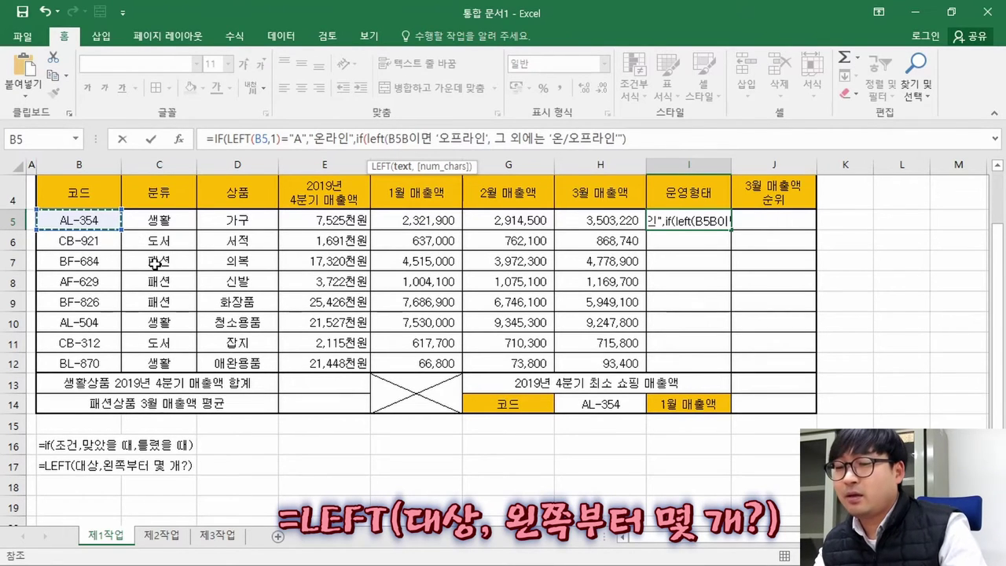
{"action": "type", "text": ",1"}
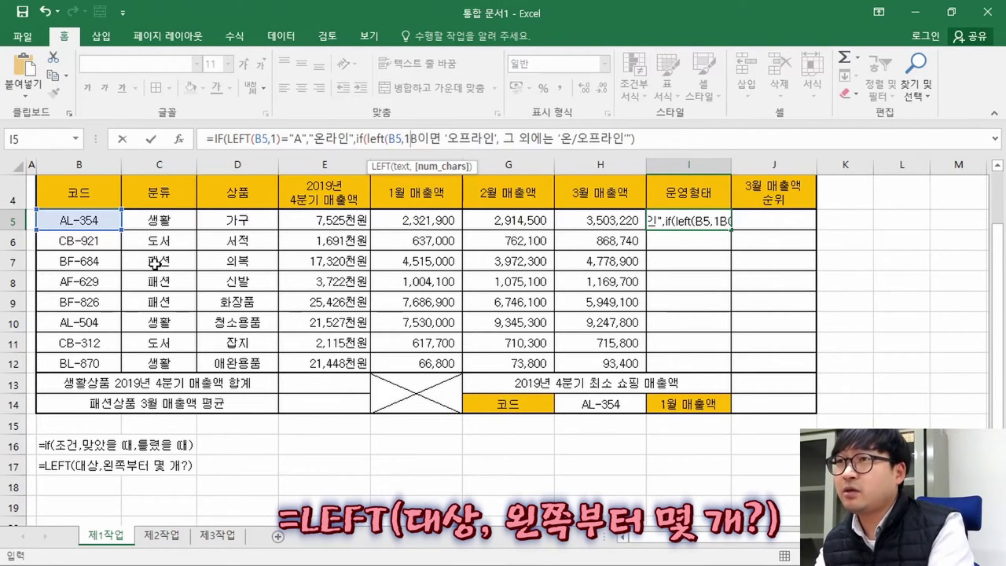
{"action": "type", "text": ")=\""}
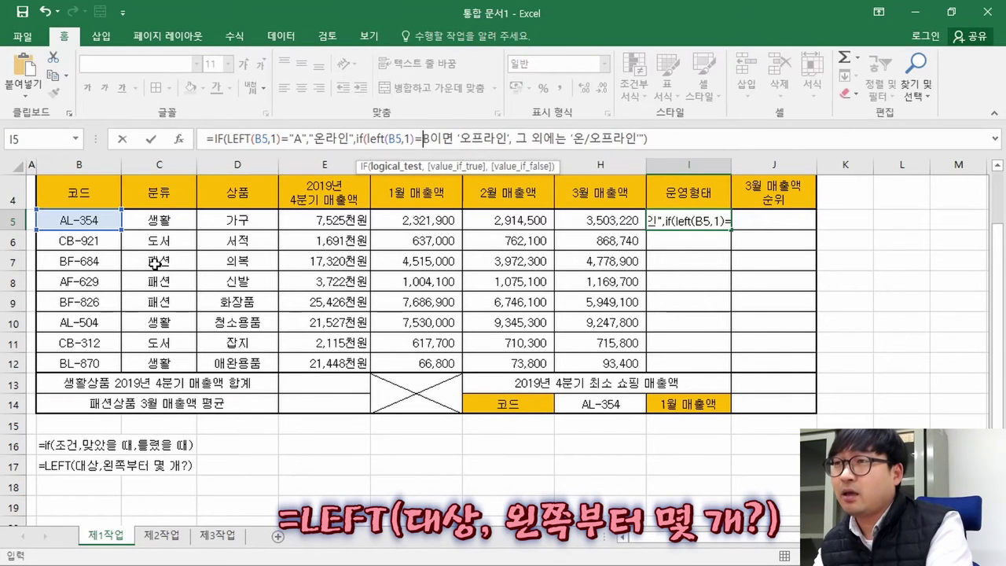
{"action": "key", "text": "Return"}
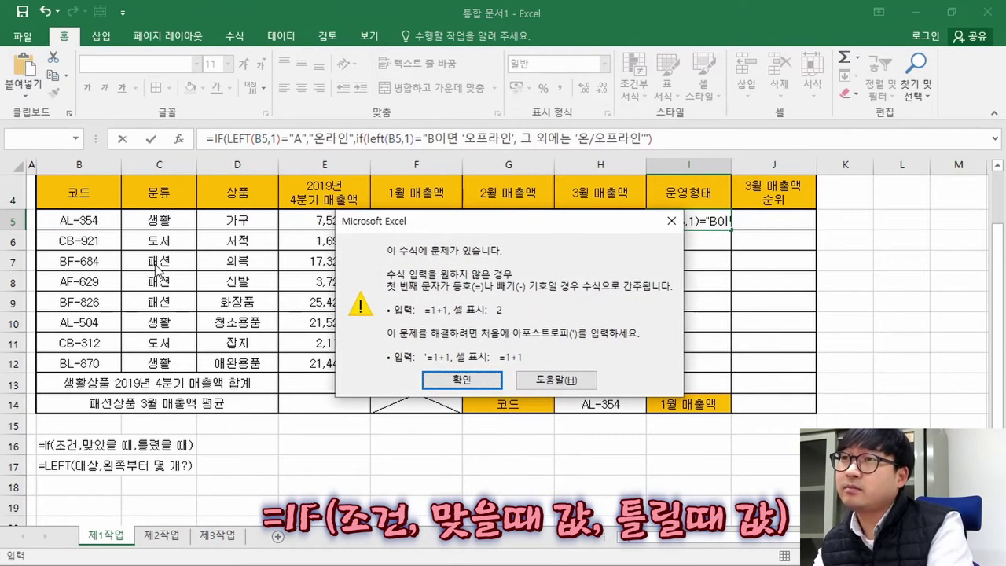
{"action": "key", "text": "Return"}
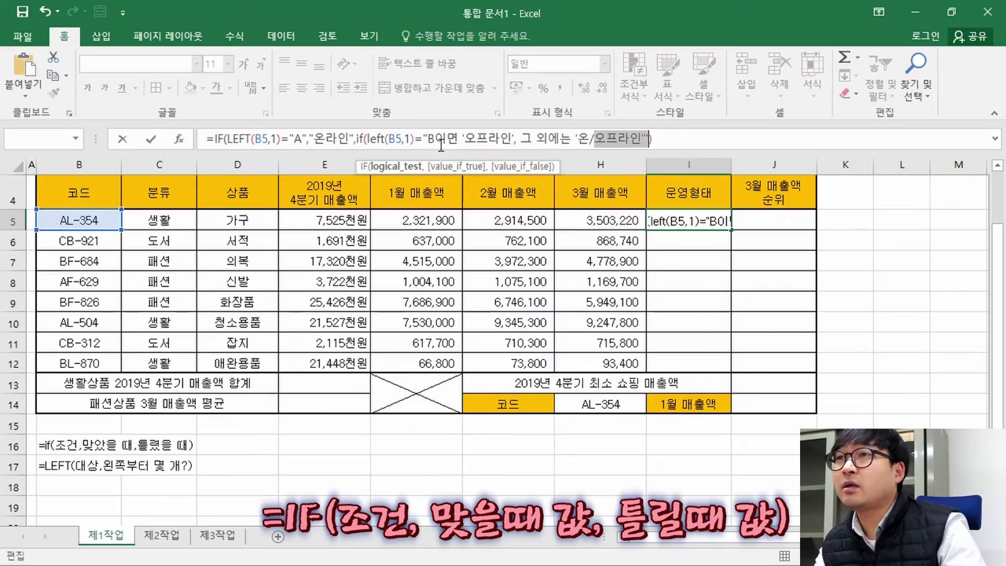
Step: Complete the nested IF's test as LEFT(B5,1)="B" by closing the quotation, deleting 이면 and adding a comma
{"action": "left_click", "coordinate": [432, 138]}
{"action": "type", "text": "\""}
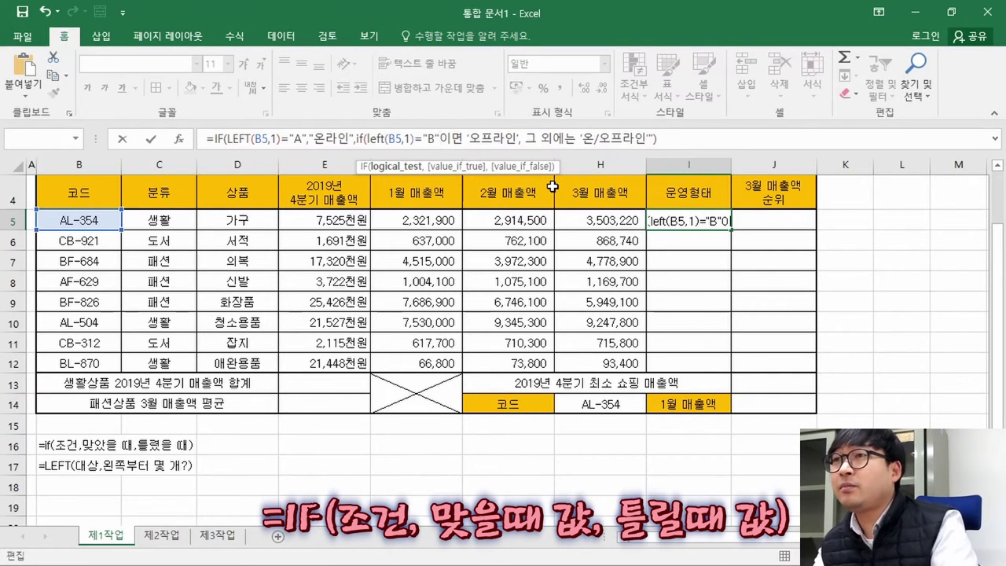
{"action": "key", "text": "Delete"}
{"action": "key", "text": "Delete"}
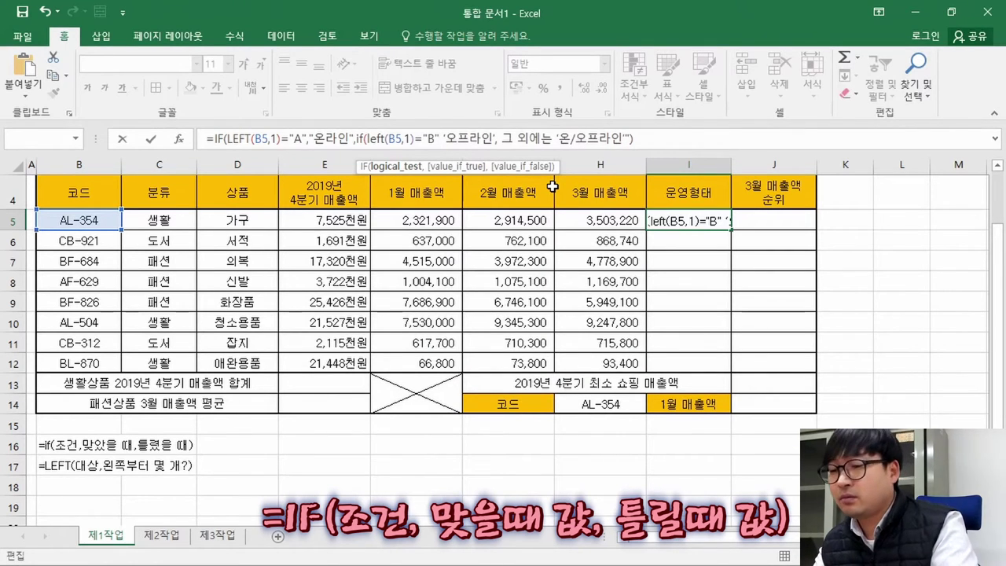
{"action": "type", "text": ","}
Step: Replace the single quotes around 오프라인 with double quotation marks as the nested IF's value-if-true
{"action": "key", "text": "Delete"}
{"action": "key", "text": "Delete"}
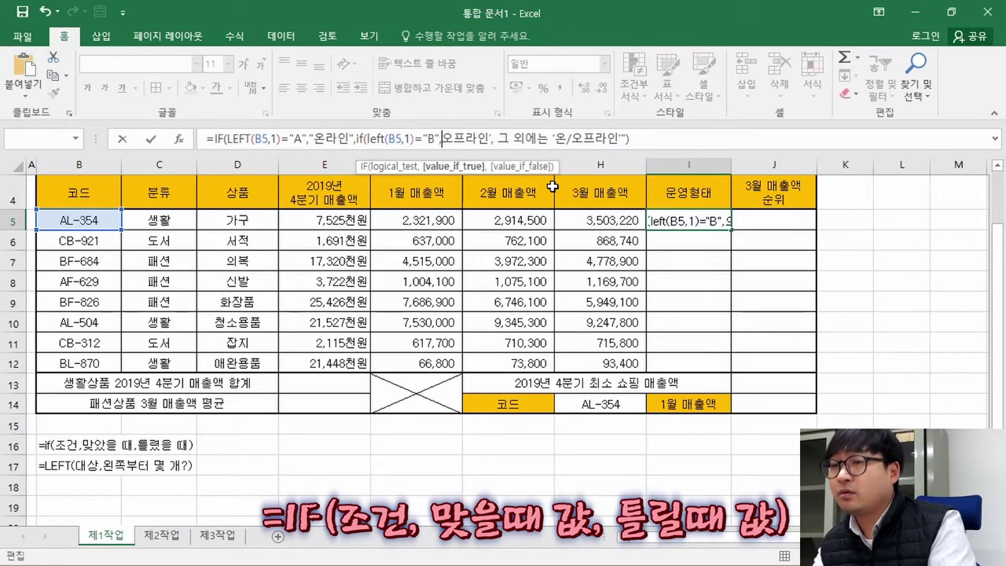
{"action": "type", "text": "\""}
{"action": "key", "text": "Right"}
{"action": "key", "text": "Right"}
{"action": "key", "text": "Right"}
{"action": "key", "text": "Right"}
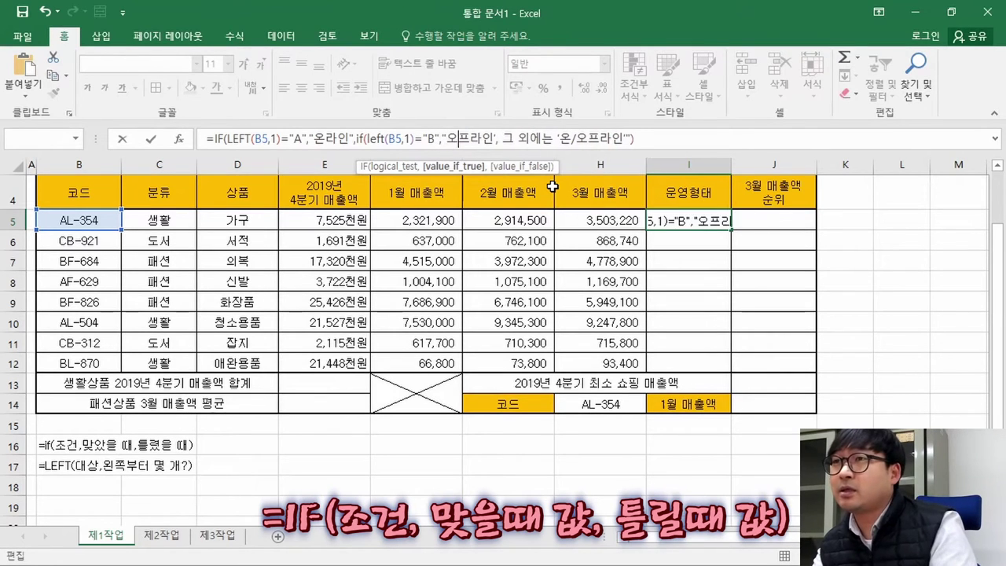
{"action": "key", "text": "Delete"}
{"action": "key", "text": "Delete"}
{"action": "type", "text": "\""}
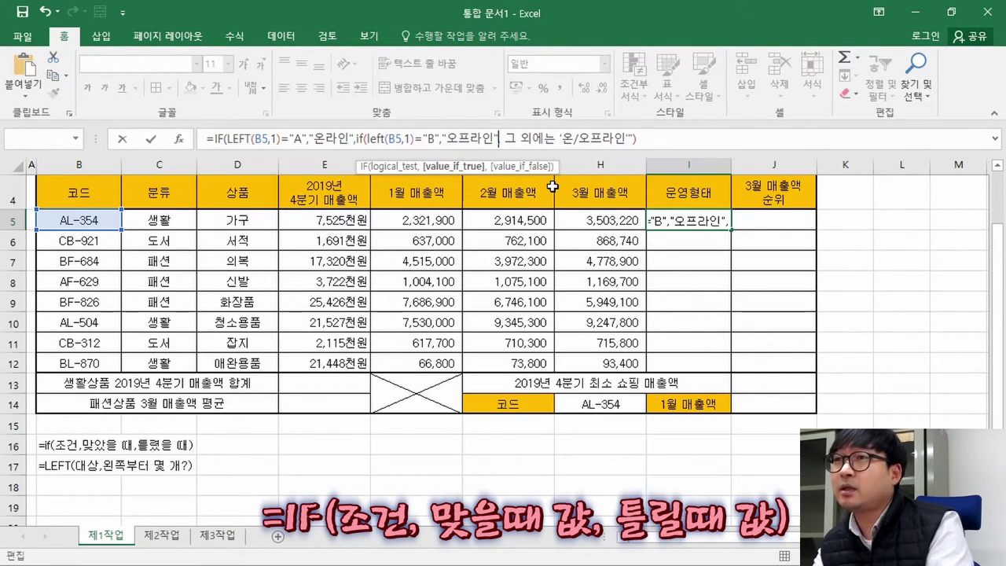
Step: Delete the words 그 외에는 and the opening single quote before 온/오프라인 in the nested IF
{"action": "key", "text": "Right"}
{"action": "key", "text": "Delete"}
{"action": "key", "text": "Delete"}
{"action": "key", "text": "Delete"}
{"action": "key", "text": "Delete"}
{"action": "key", "text": "Delete"}
{"action": "key", "text": "Delete"}
{"action": "key", "text": "Delete"}
{"action": "key", "text": "Delete"}
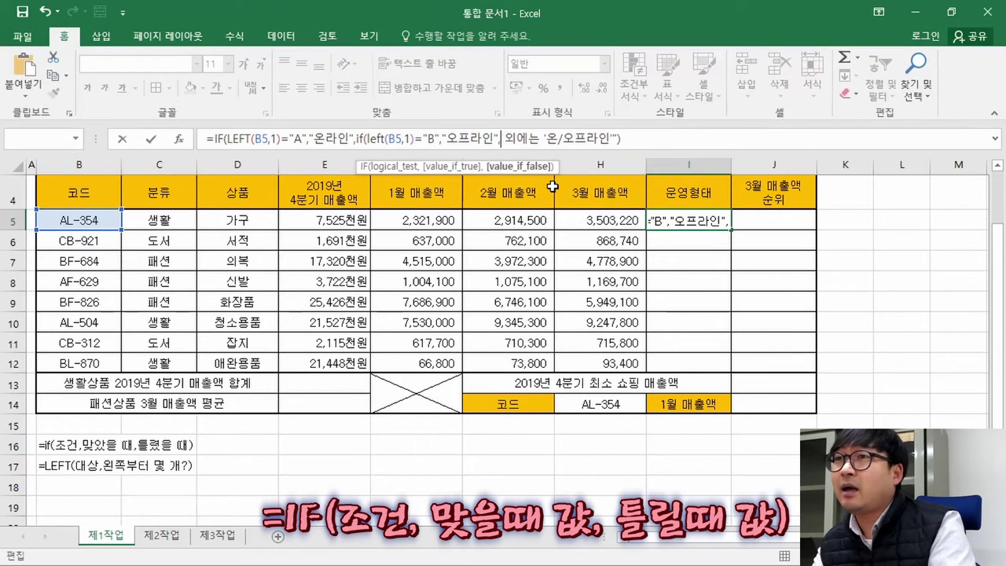
Step: Put a double quotation mark before 온/오프라인, add the parenthesis closing the nested IF, and commit the formula in I5
{"action": "type", "text": "\""}
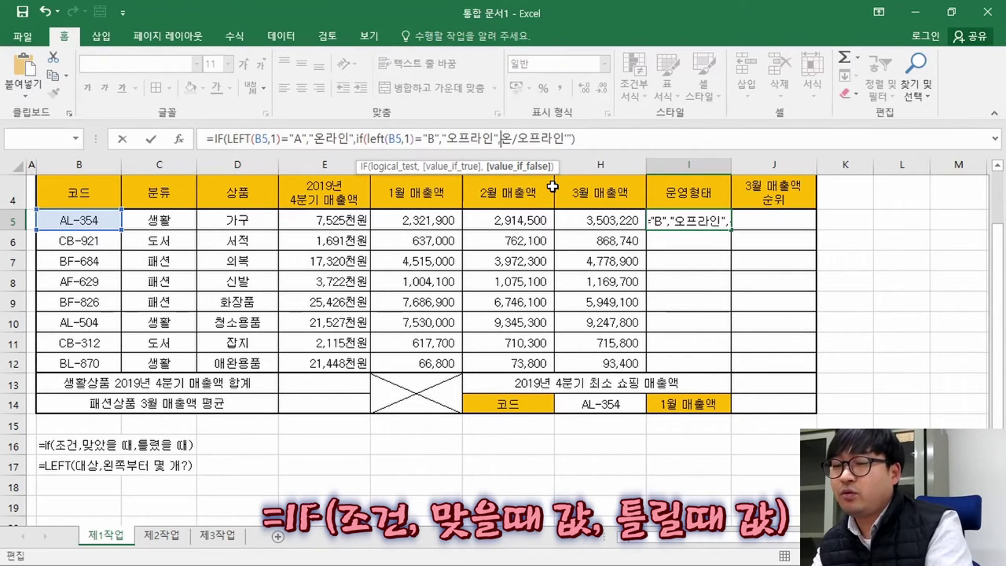
{"action": "key", "text": "Right"}
{"action": "key", "text": "Right"}
{"action": "key", "text": "Right"}
{"action": "key", "text": "Right"}
{"action": "key", "text": "Right"}
{"action": "key", "text": "Right"}
{"action": "type", "text": "\""}
{"action": "key", "text": "Right"}
{"action": "key", "text": "ctrl+Return"}
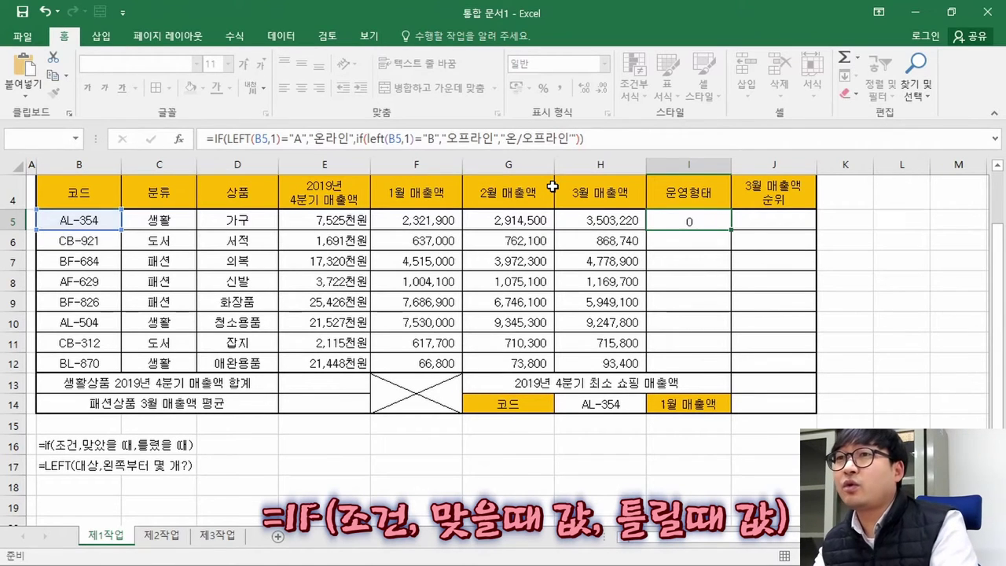
Step: Review the arguments of the nested IF formula in I5, from the first LEFT test to the final 온/오프라인 value
{"action": "left_click", "coordinate": [710, 222]}
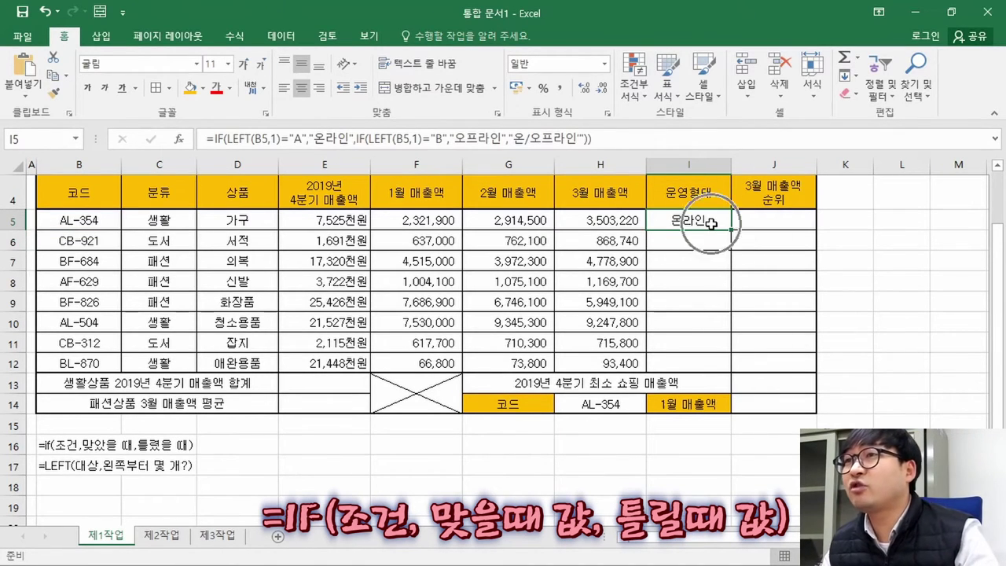
{"action": "left_click", "coordinate": [220, 139]}
{"action": "left_click", "coordinate": [240, 140]}
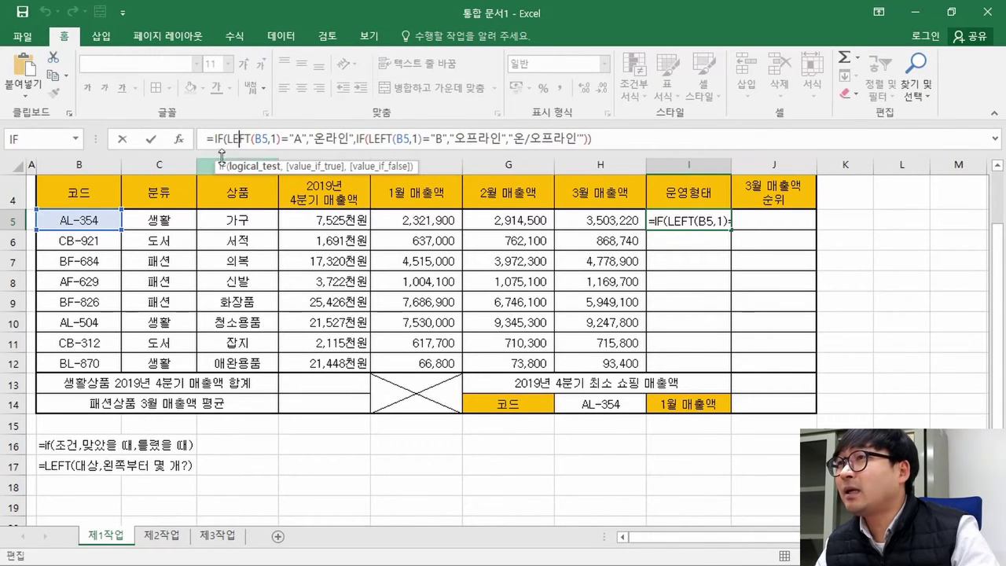
{"action": "left_click", "coordinate": [333, 138]}
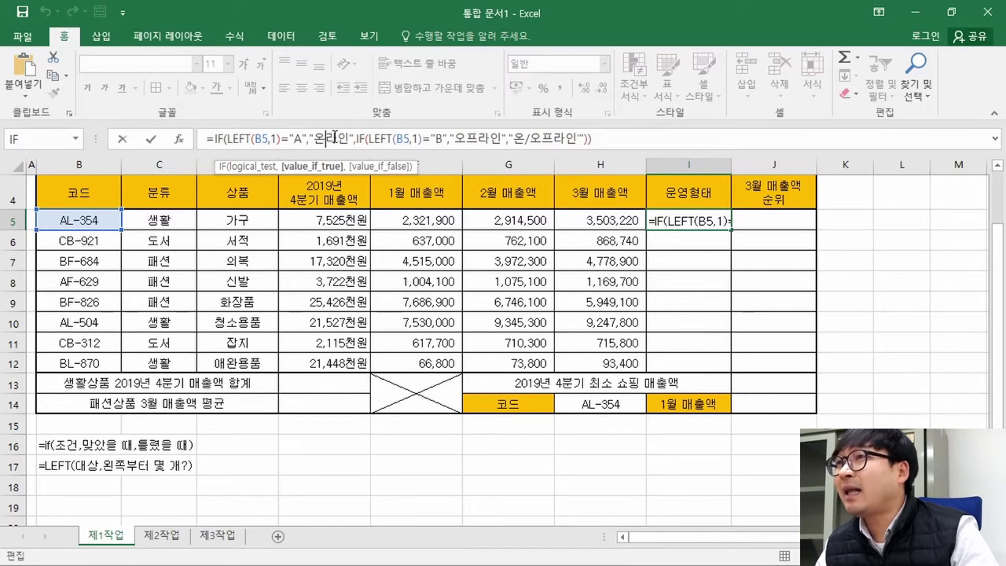
{"action": "left_click", "coordinate": [357, 138]}
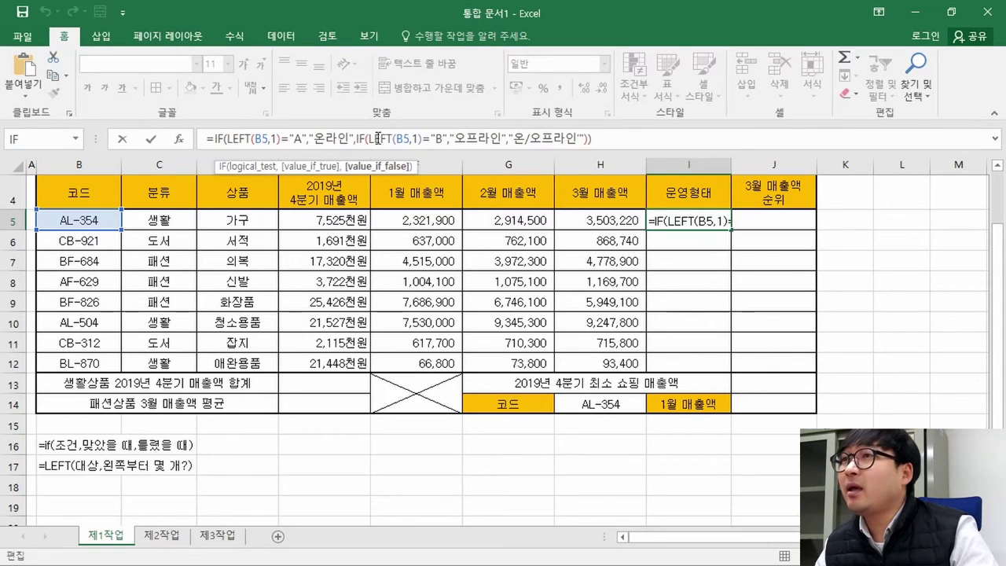
{"action": "left_click", "coordinate": [378, 139]}
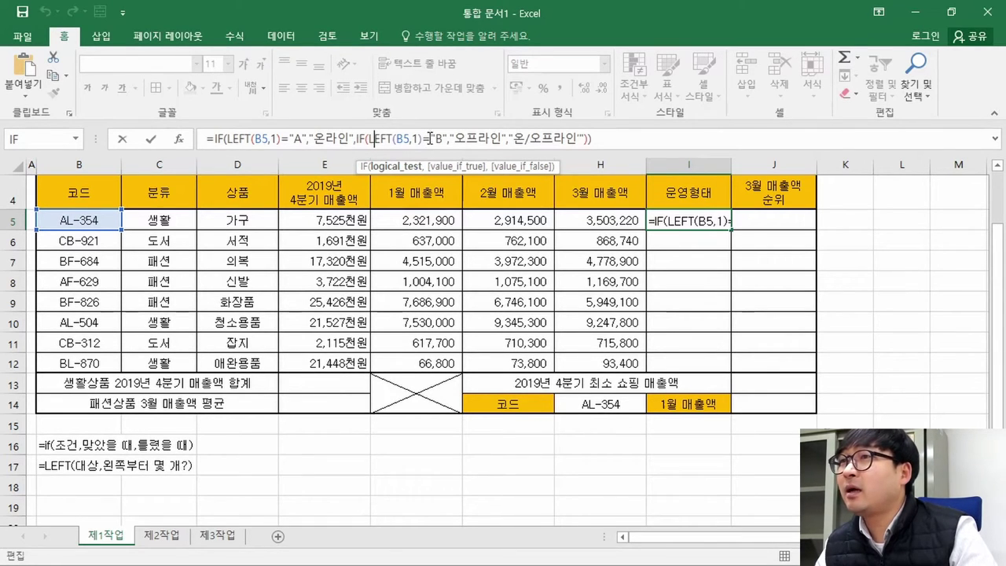
{"action": "left_click", "coordinate": [466, 138]}
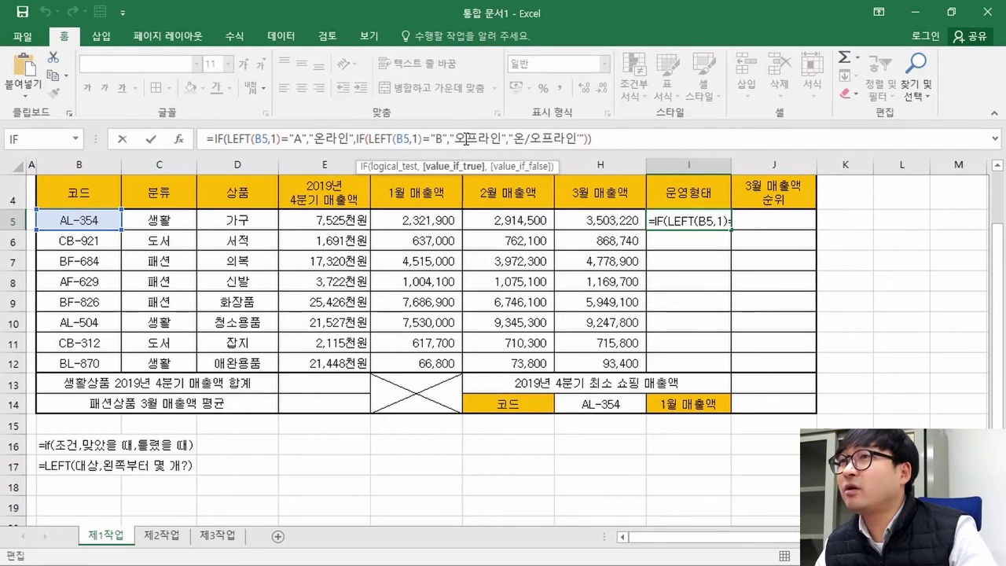
{"action": "left_click_drag", "start_coordinate": [517, 136], "coordinate": [563, 138]}
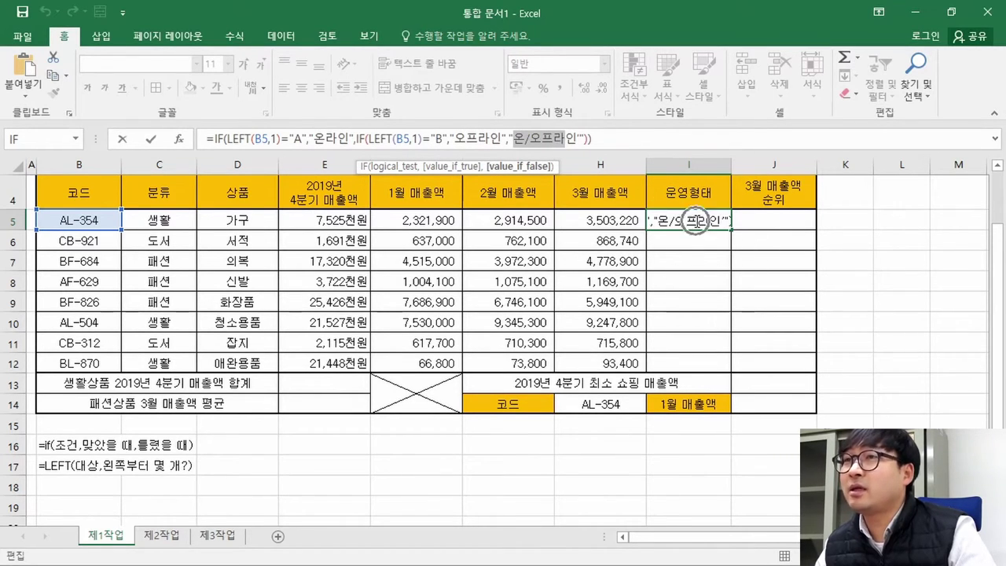
{"action": "key", "text": "ctrl+Return"}
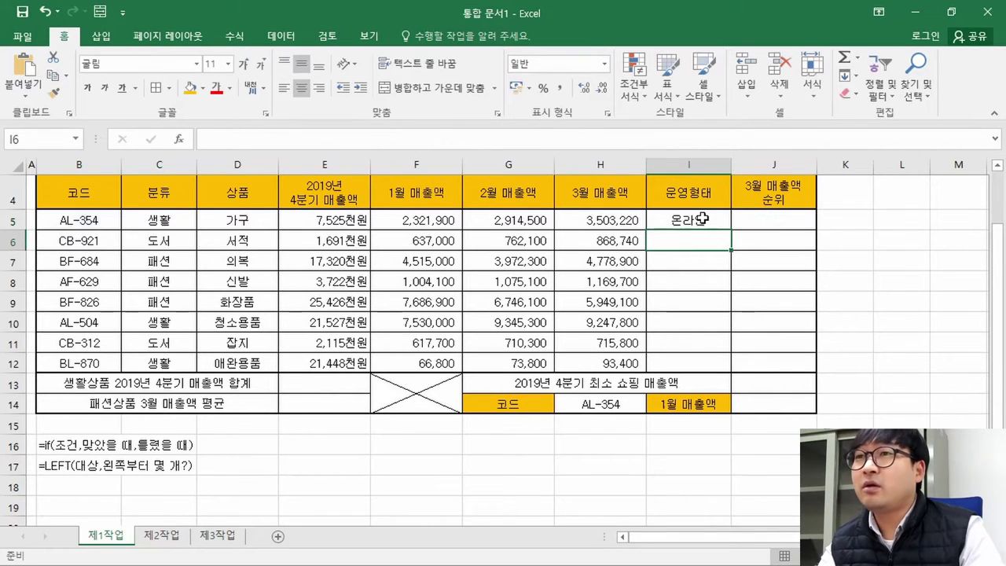
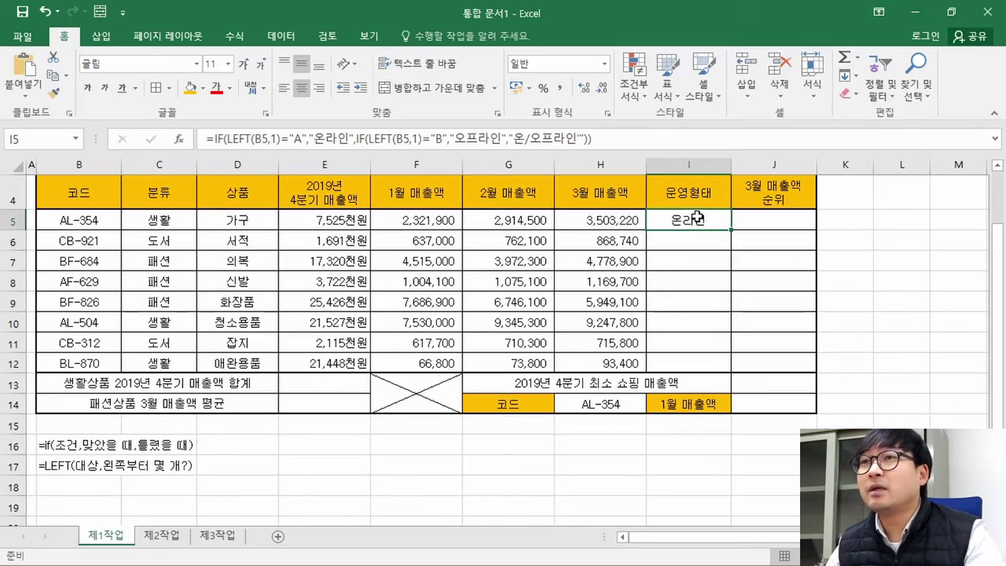
Step: Switch to GE12-12A.pdf in Acrobat Reader, check which cells task (1) 운영형태 covers, and return to Excel
{"action": "key", "text": "alt+Tab"}
{"action": "key", "text": "alt+Tab"}
{"action": "key", "text": "alt+Tab"}
{"action": "scroll", "coordinate": [693, 237], "scroll_direction": "up", "scroll_amount": 5}
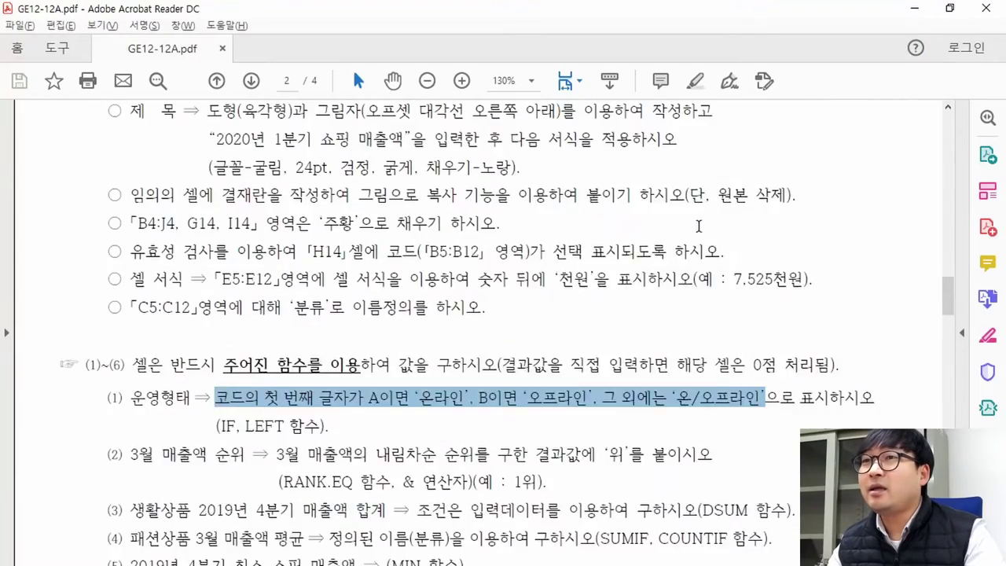
{"action": "scroll", "coordinate": [692, 236], "scroll_direction": "up", "scroll_amount": 5}
{"action": "left_click_drag", "start_coordinate": [713, 227], "coordinate": [779, 405]}
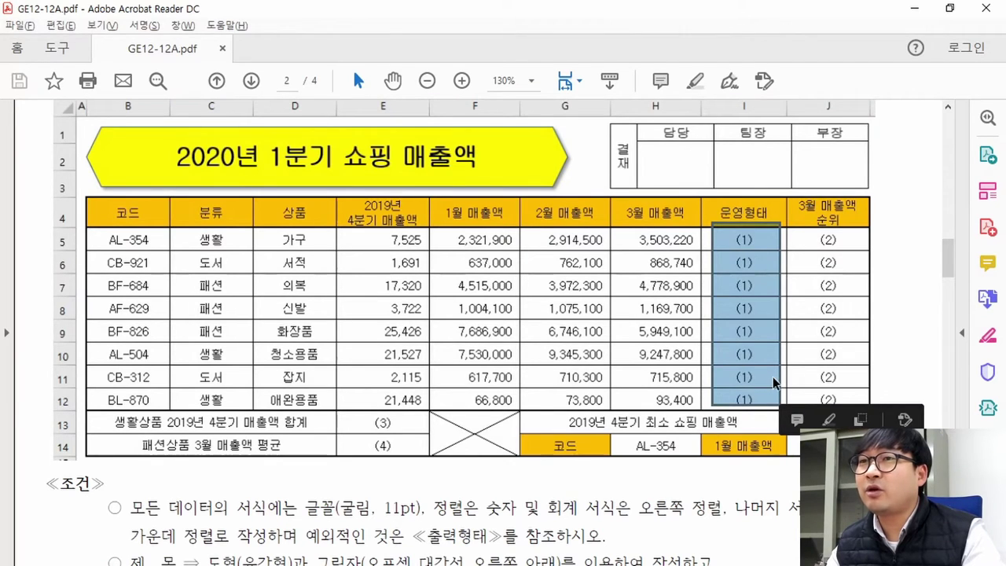
{"action": "key", "text": "alt+Tab"}
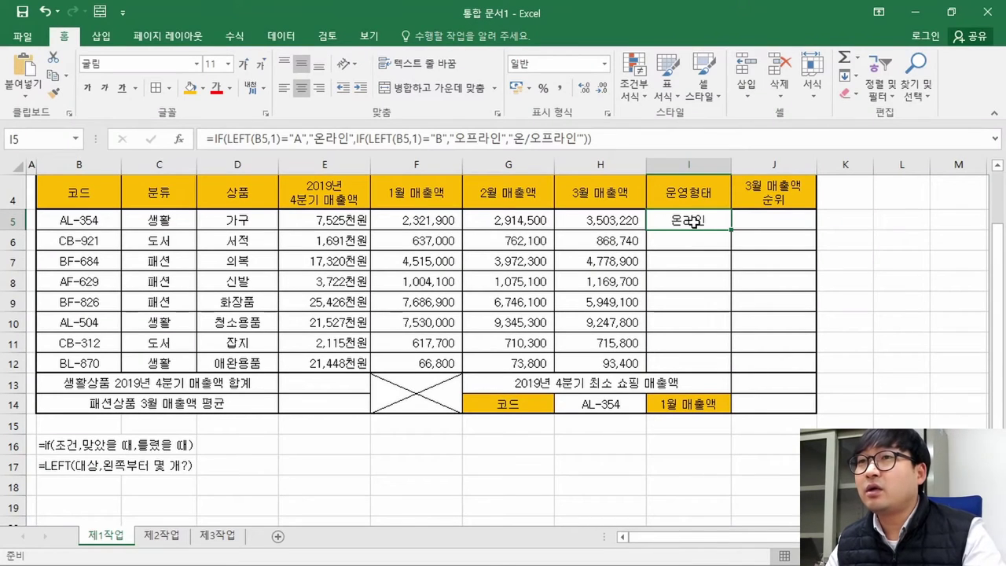
Step: Fill the 운영형태 formula from I5 down through I12 with AutoFill
{"action": "key", "text": "Down"}
{"action": "key", "text": "Down"}
{"action": "key", "text": "Down"}
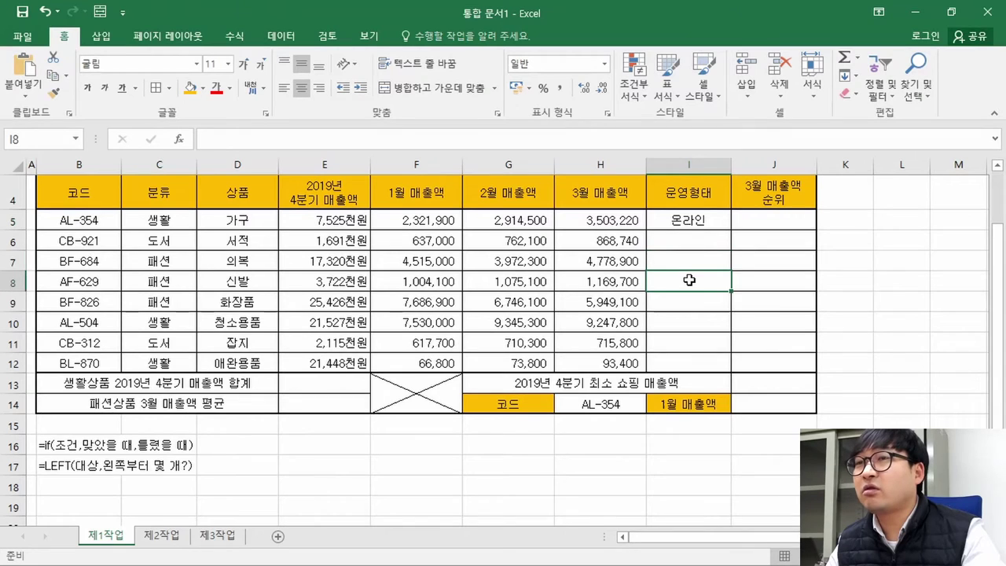
{"action": "left_click", "coordinate": [702, 242]}
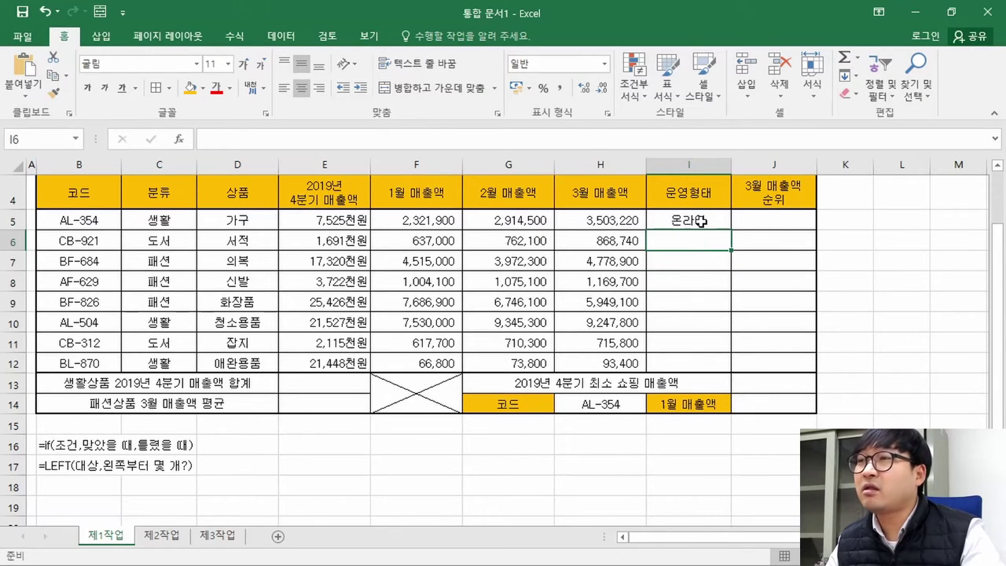
{"action": "left_click", "coordinate": [702, 220]}
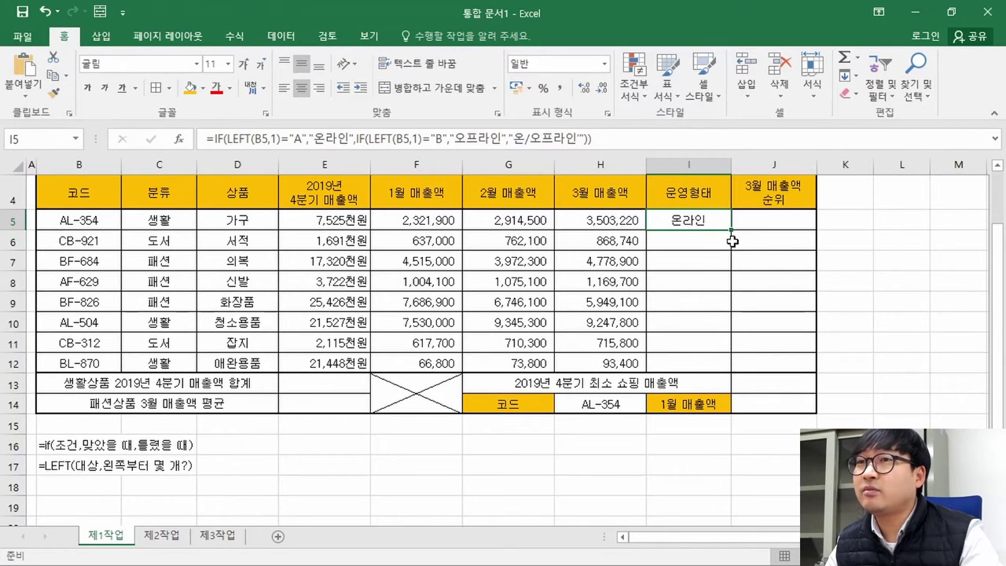
{"action": "left_click_drag", "start_coordinate": [729, 229], "coordinate": [730, 375]}
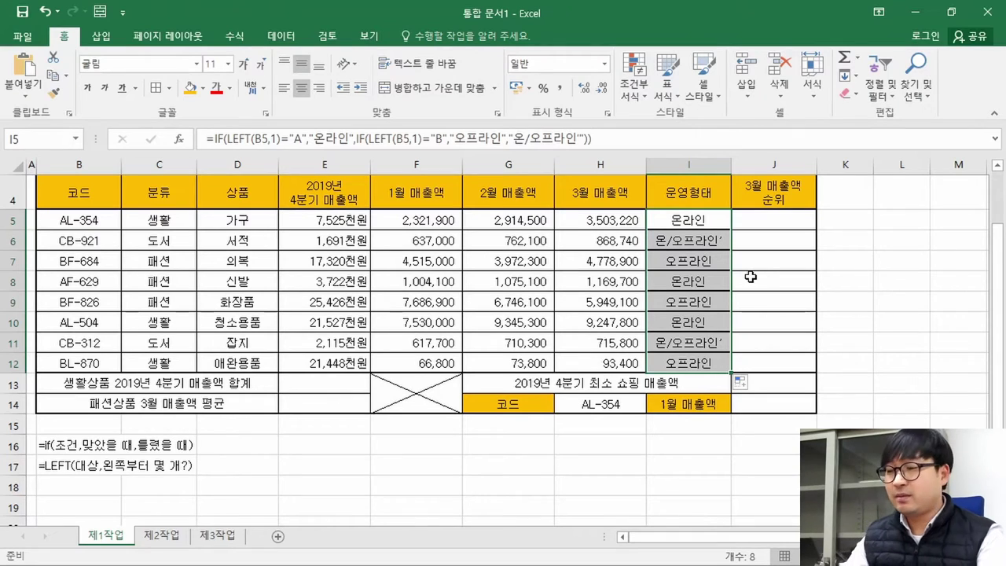
{"action": "left_click", "coordinate": [45, 11]}
{"action": "left_click_drag", "start_coordinate": [731, 230], "coordinate": [741, 371]}
{"action": "left_click", "coordinate": [769, 286]}
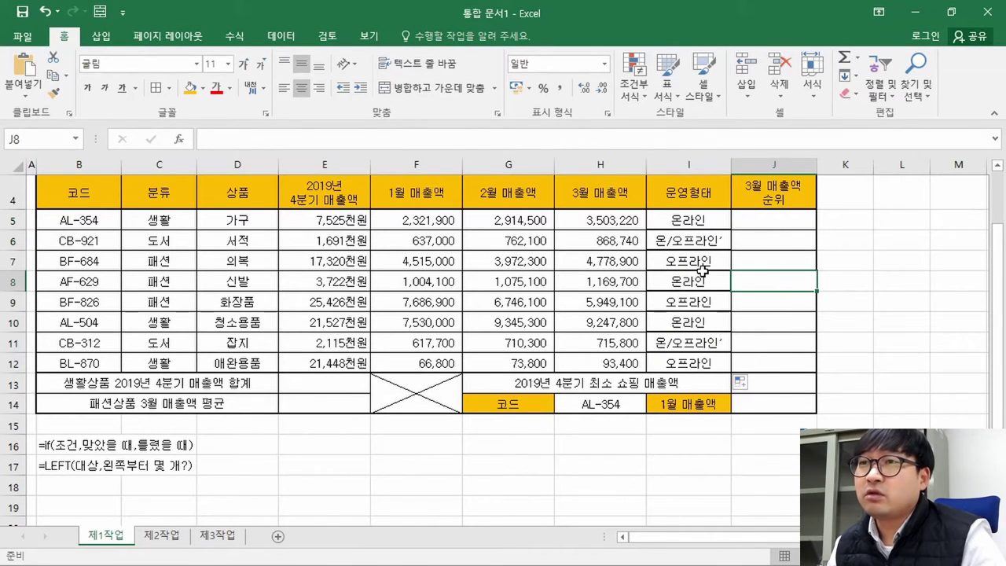
Step: Compare the filled 운영형태 column with the table in the exam PDF and undo the fill of I6:I12
{"action": "key", "text": "alt+Tab"}
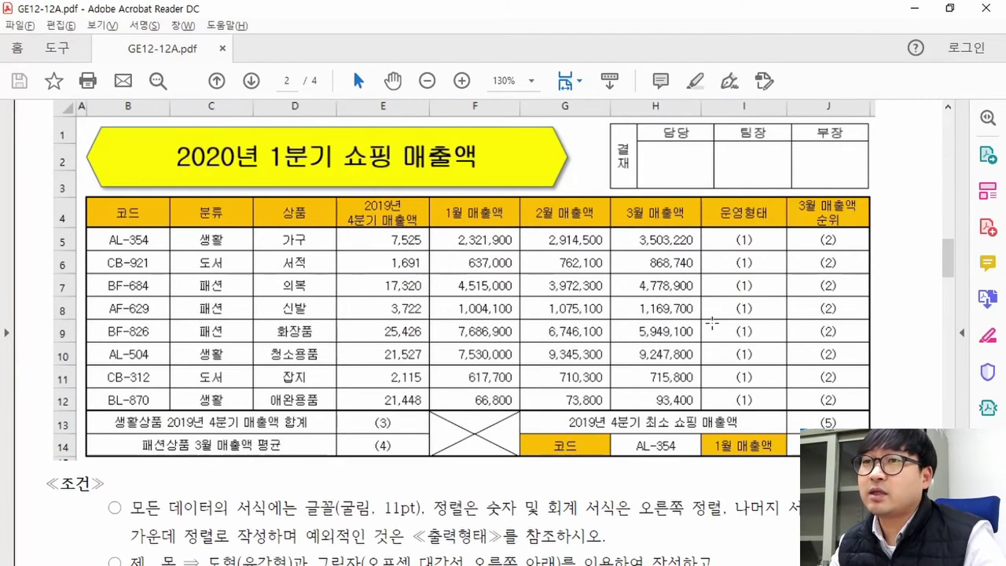
{"action": "key", "text": "alt+Tab"}
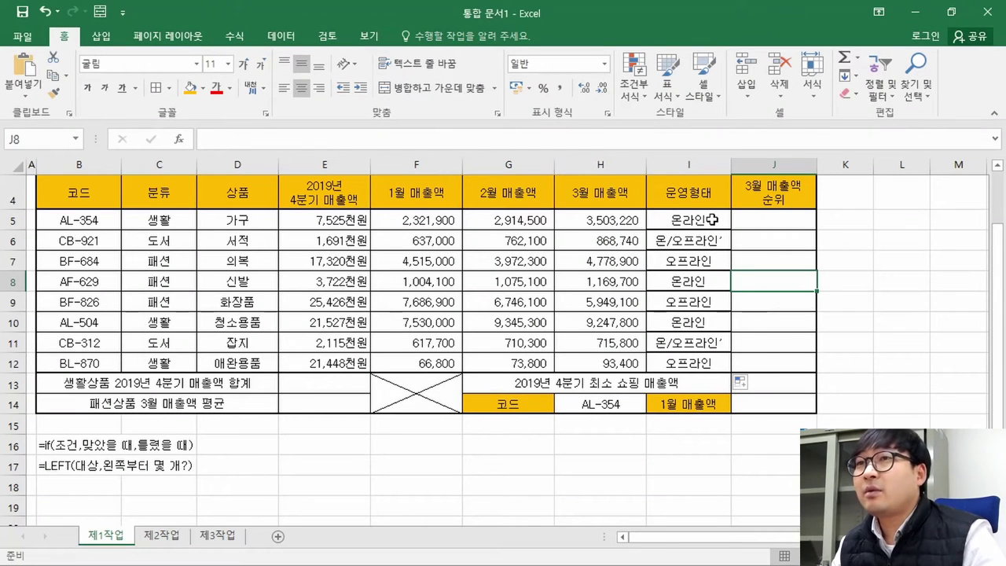
{"action": "left_click", "coordinate": [711, 220]}
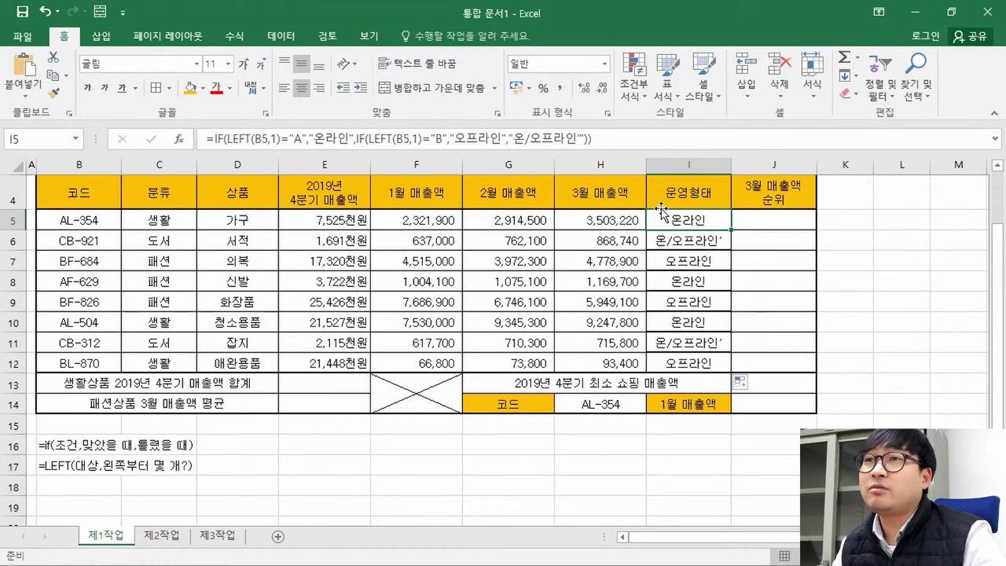
{"action": "left_click", "coordinate": [685, 240]}
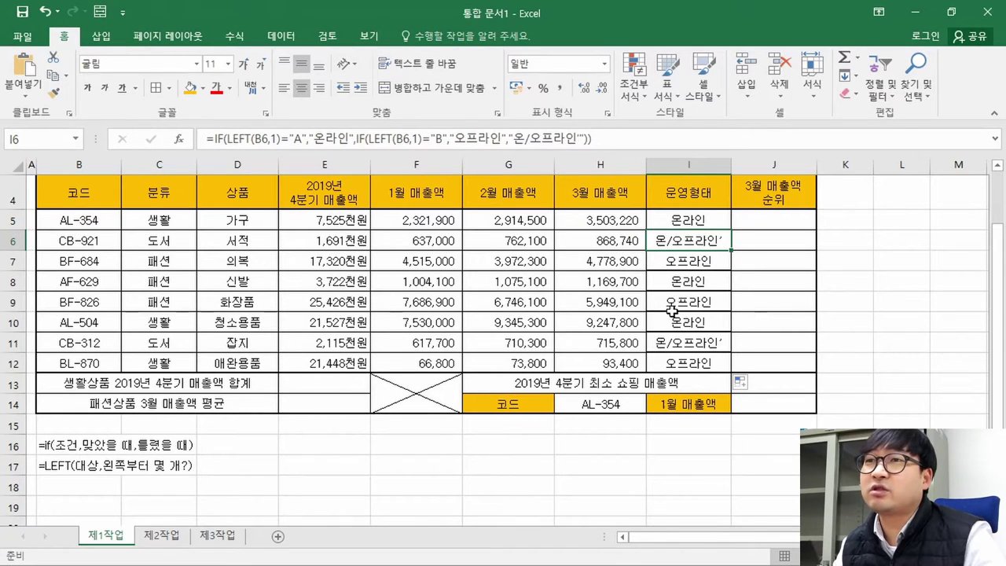
{"action": "left_click_drag", "start_coordinate": [686, 240], "coordinate": [683, 358]}
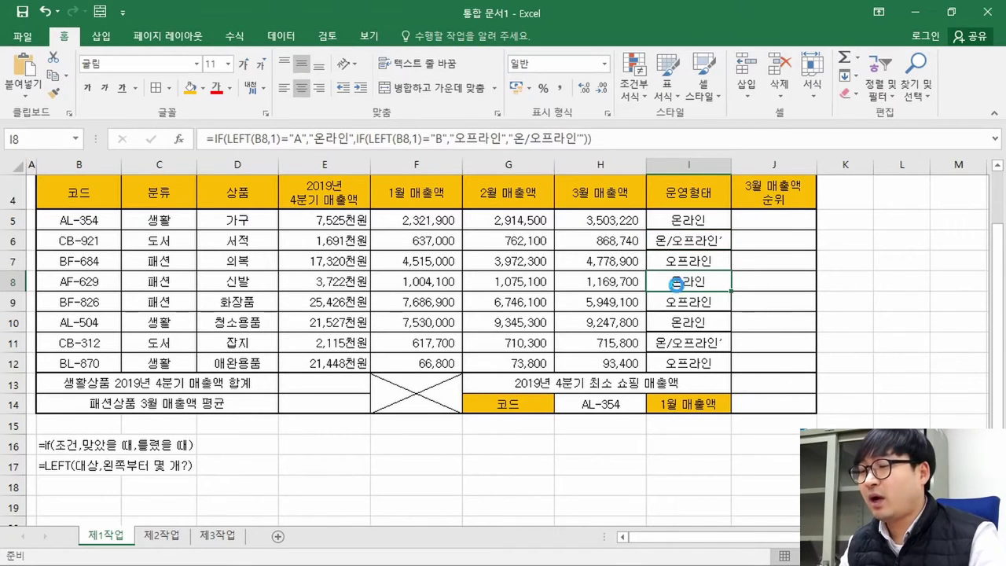
{"action": "key", "text": "Delete"}
Step: Copy I5 and paste only its formula into I6:I12
{"action": "left_click", "coordinate": [692, 223]}
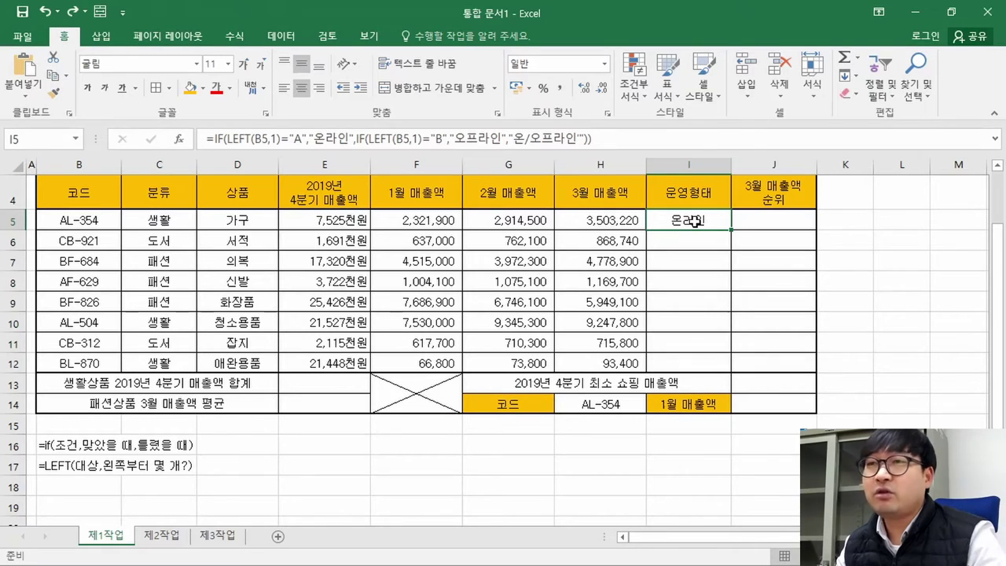
{"action": "right_click", "coordinate": [691, 223]}
{"action": "left_click", "coordinate": [715, 176]}
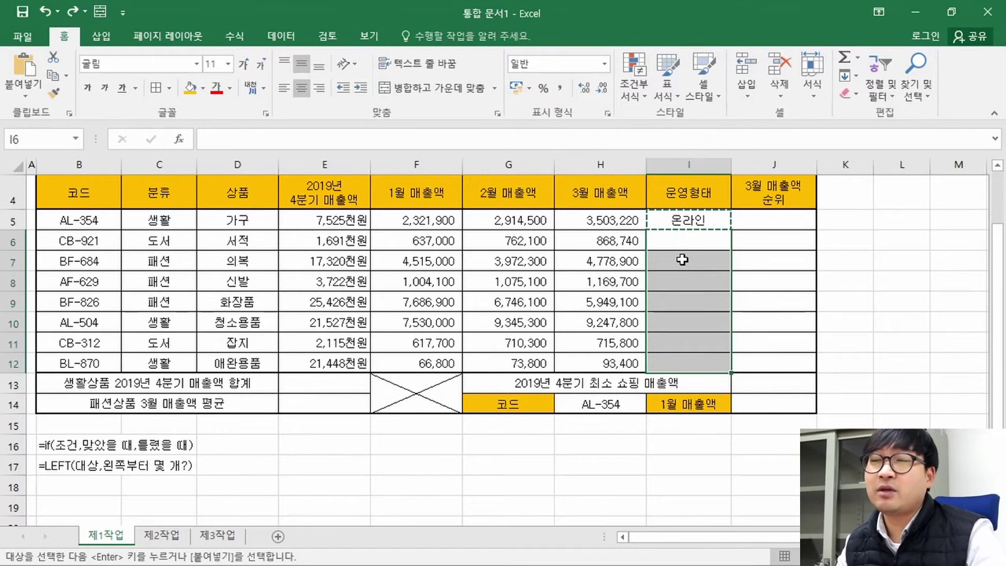
{"action": "right_click", "coordinate": [682, 259]}
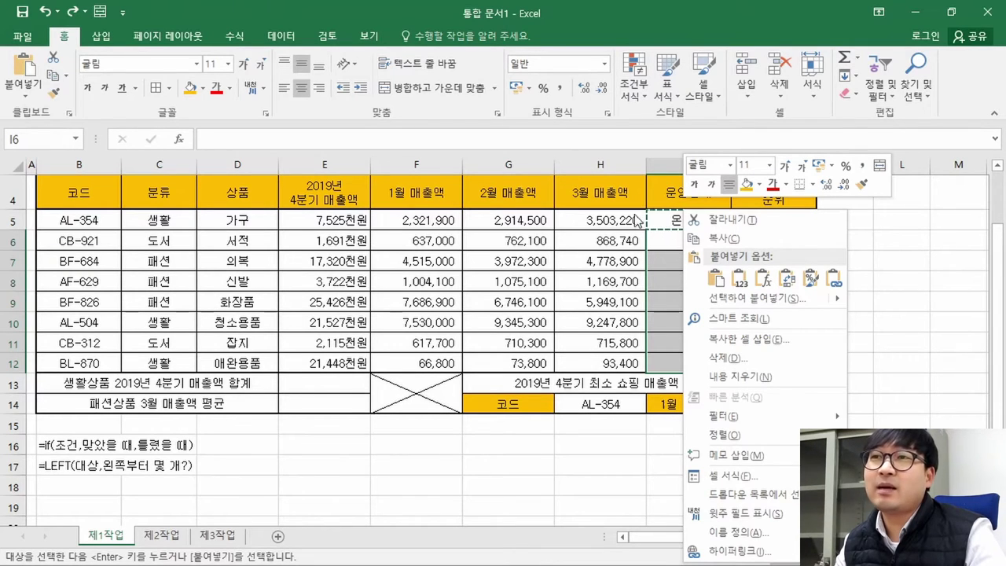
{"action": "left_click", "coordinate": [763, 279]}
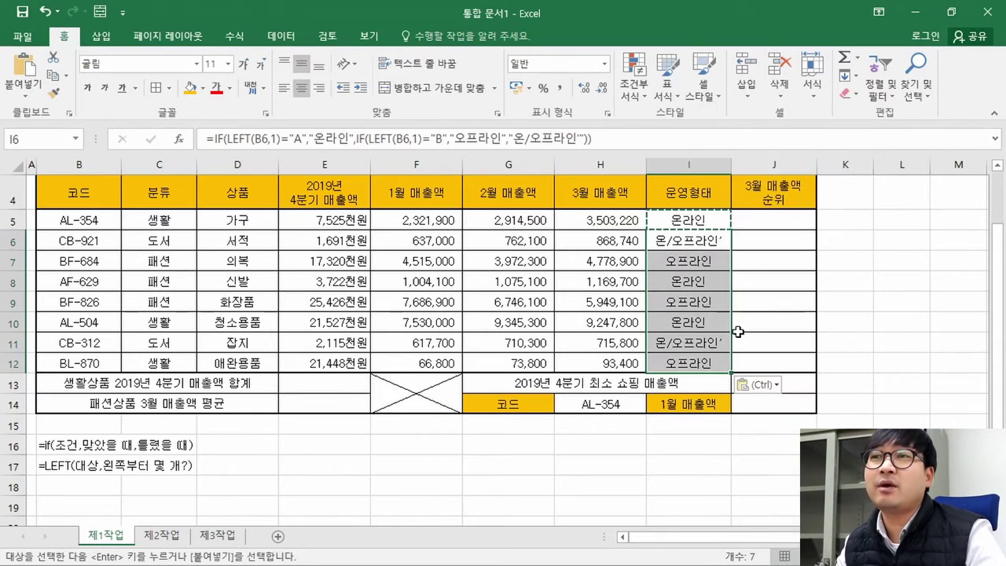
{"action": "left_click", "coordinate": [712, 285]}
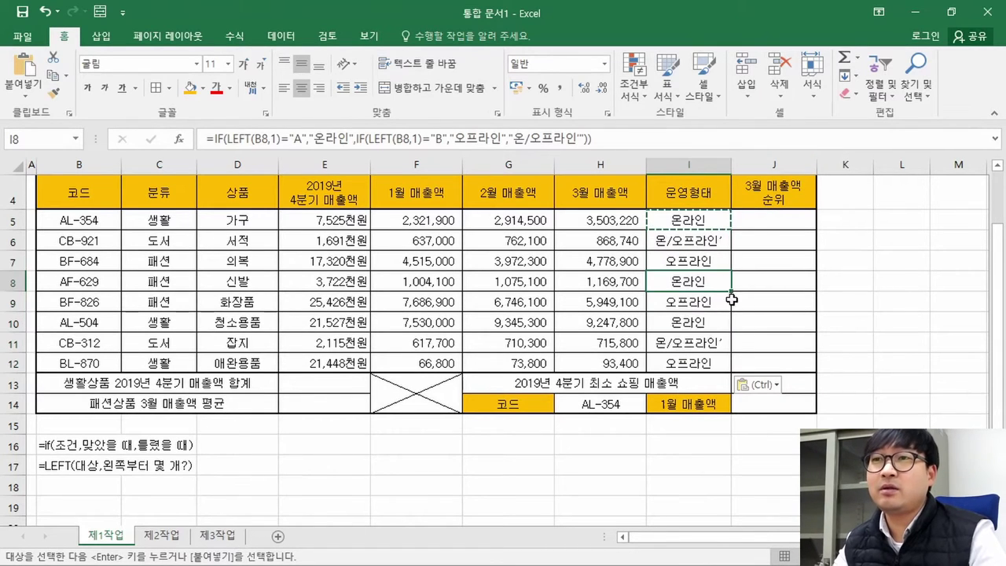
Step: Remove the stray single quote after 온/오프라인 in the I5 formula and commit the correction
{"action": "left_click", "coordinate": [709, 223]}
{"action": "double_click", "coordinate": [709, 223]}
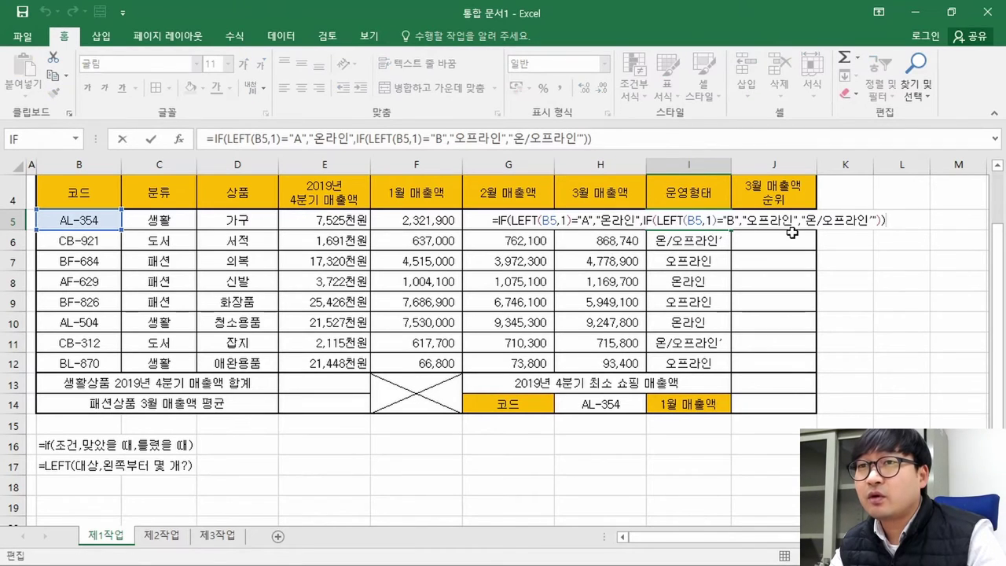
{"action": "key", "text": "ctrl+Return"}
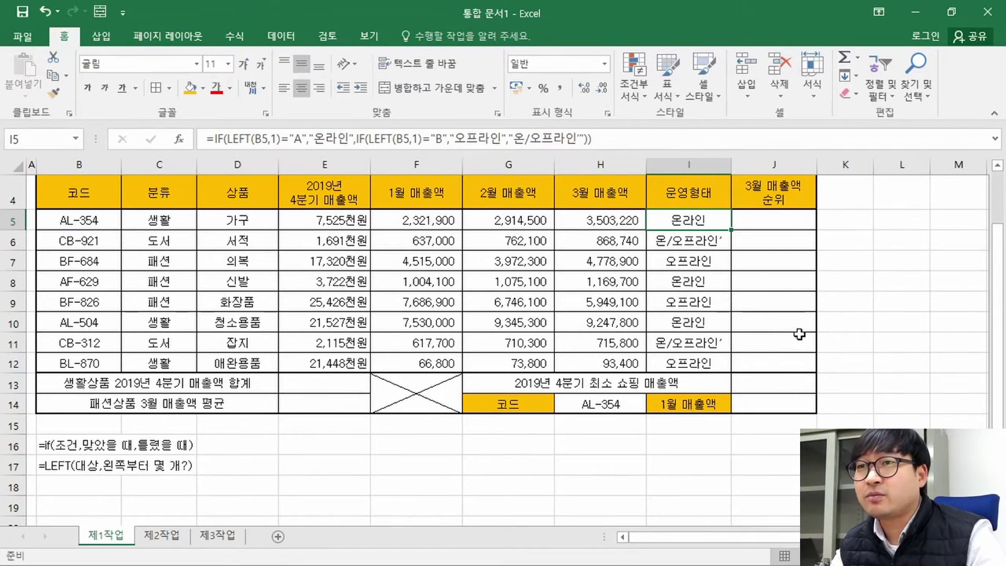
{"action": "double_click", "coordinate": [710, 227]}
{"action": "left_click", "coordinate": [867, 221]}
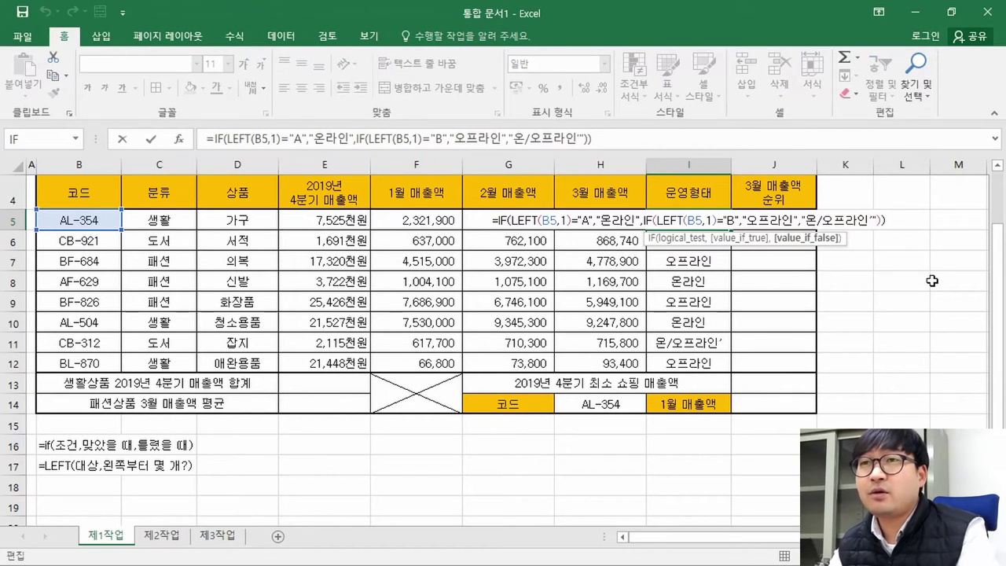
{"action": "key", "text": "ctrl+Return"}
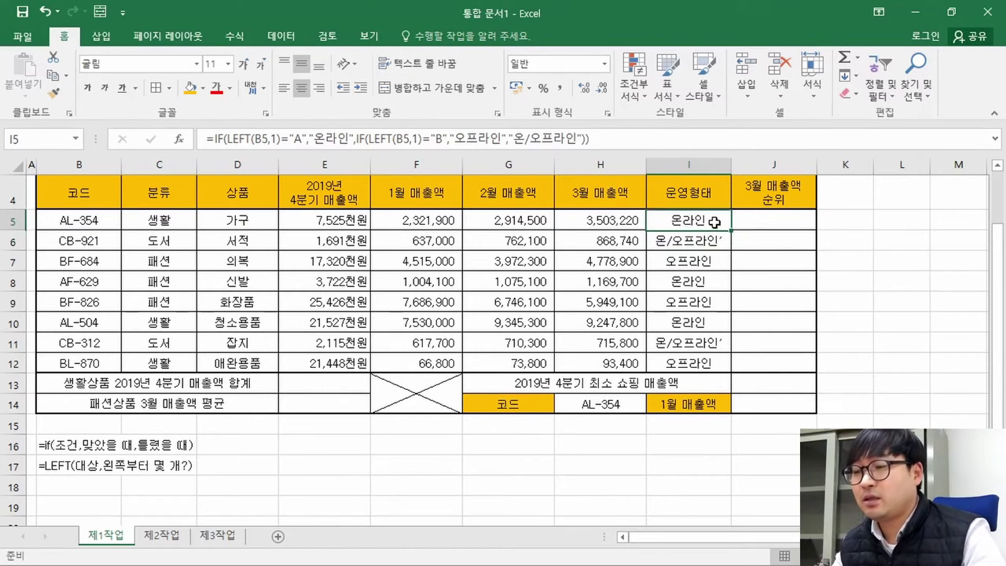
Step: Copy the corrected formula in I5 and paste it over I6:I12 as formulas only, leaving copy mode
{"action": "key", "text": "ctrl+c"}
{"action": "left_click_drag", "start_coordinate": [716, 236], "coordinate": [719, 362]}
{"action": "right_click", "coordinate": [719, 361]}
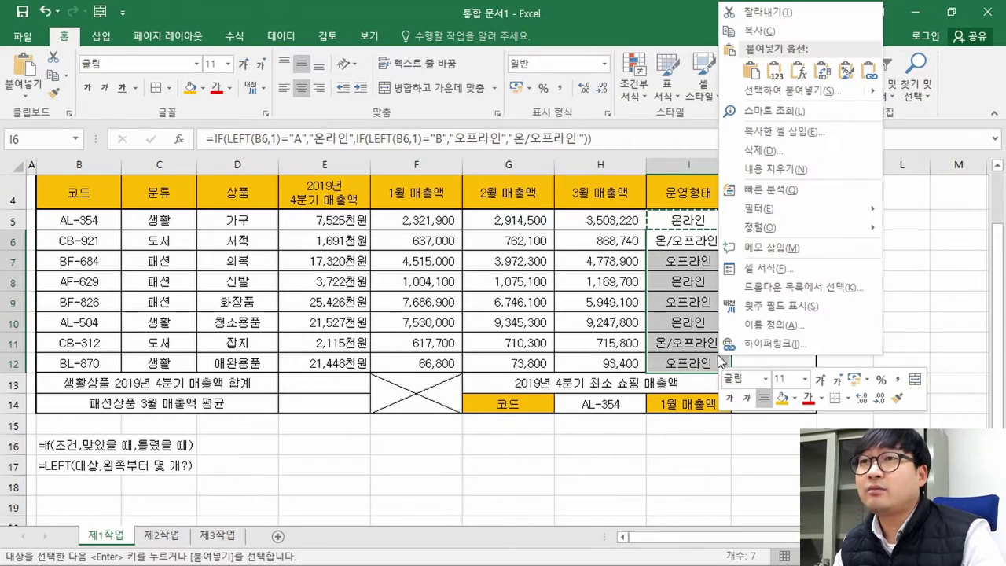
{"action": "left_click", "coordinate": [799, 70]}
{"action": "left_click", "coordinate": [763, 248]}
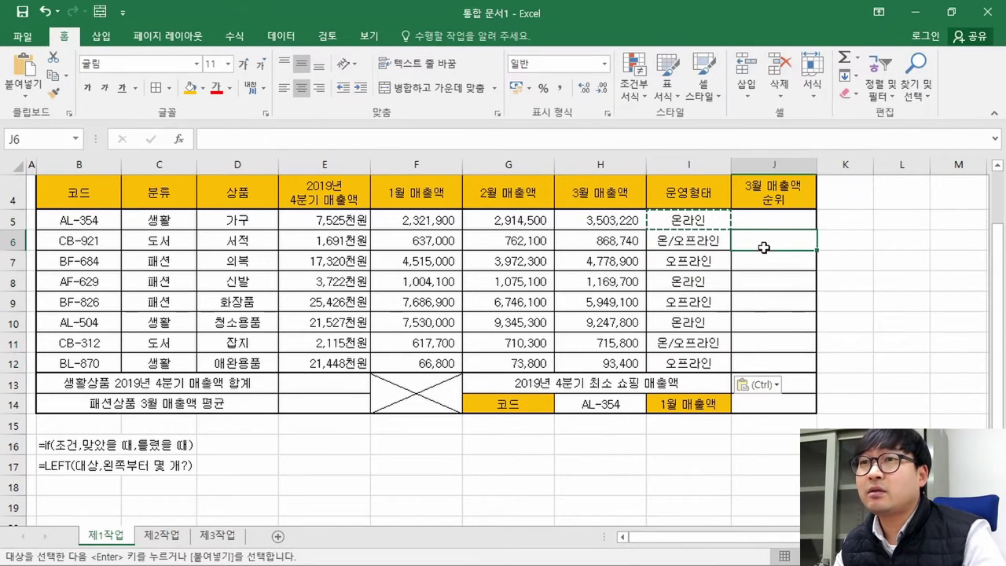
{"action": "key", "text": "Escape"}
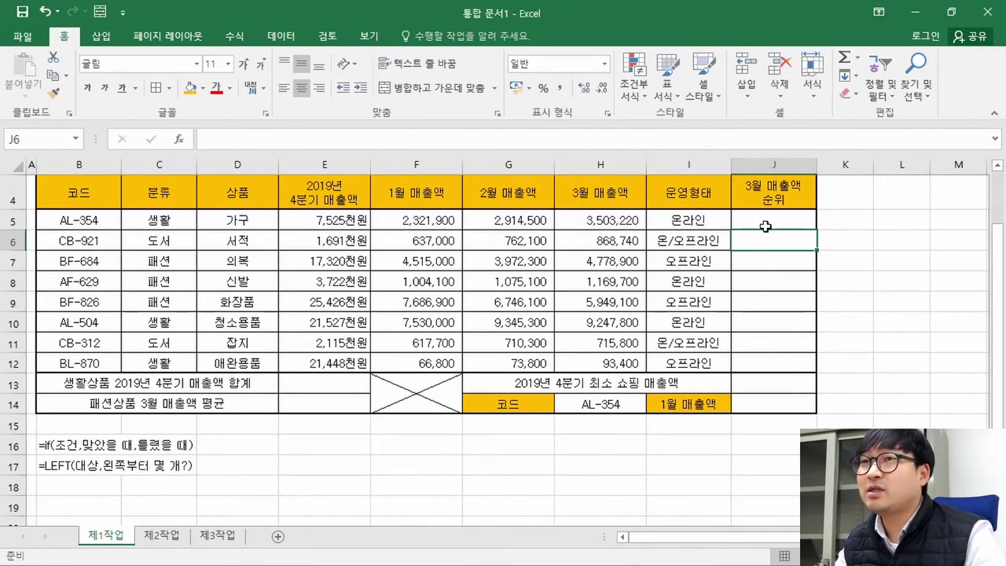
{"action": "left_click", "coordinate": [678, 220]}
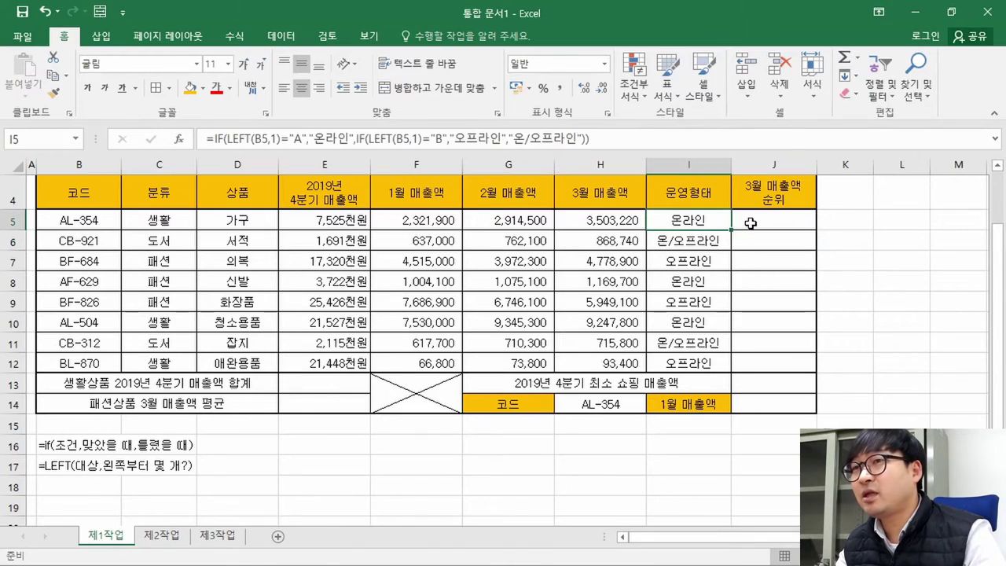
Step: Read task (2), 3월 매출액 순위, in the exam PDF and locate its result cells J5:J12 and source data H5:H12 in Excel
{"action": "key", "text": "alt+Tab"}
{"action": "scroll", "coordinate": [552, 363], "scroll_direction": "down", "scroll_amount": 10}
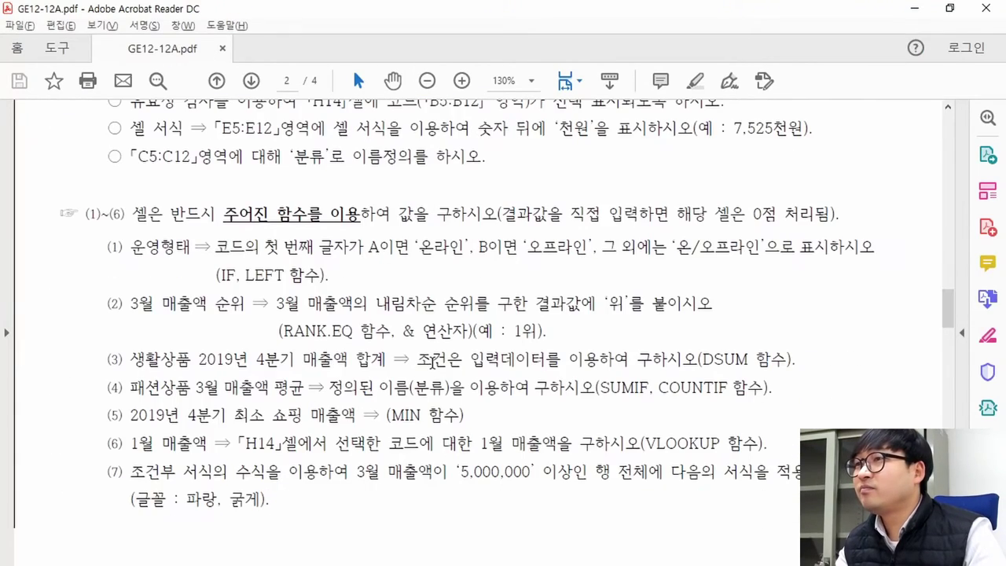
{"action": "left_click_drag", "start_coordinate": [346, 296], "coordinate": [131, 246]}
{"action": "left_click", "coordinate": [166, 296]}
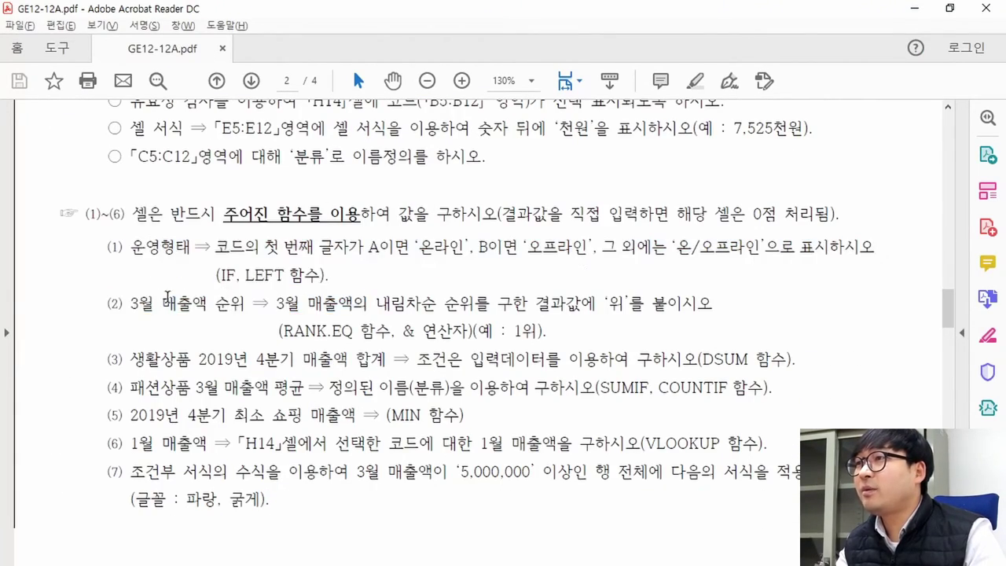
{"action": "left_click_drag", "start_coordinate": [127, 305], "coordinate": [245, 305]}
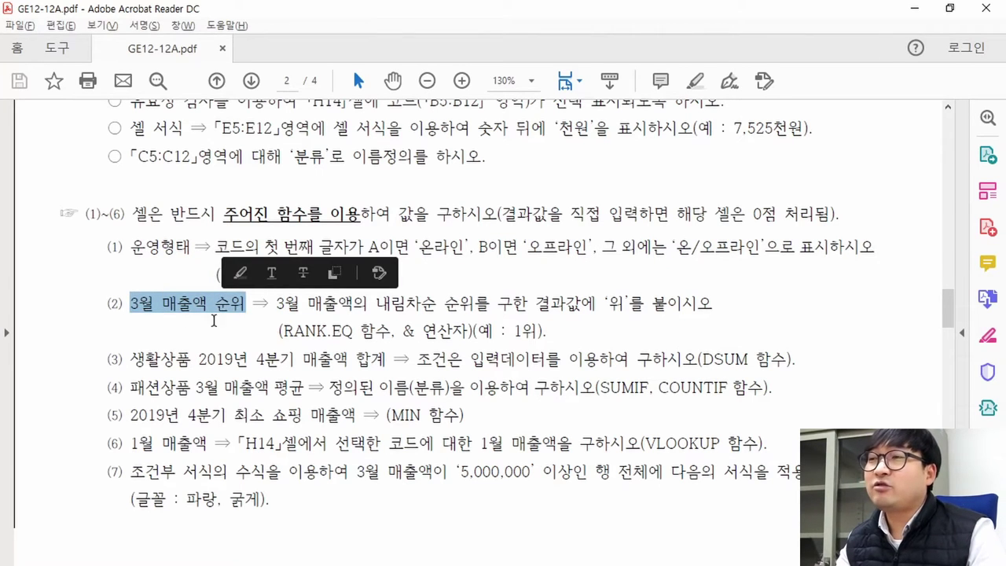
{"action": "key", "text": "alt+Tab"}
{"action": "left_click_drag", "start_coordinate": [760, 214], "coordinate": [771, 363]}
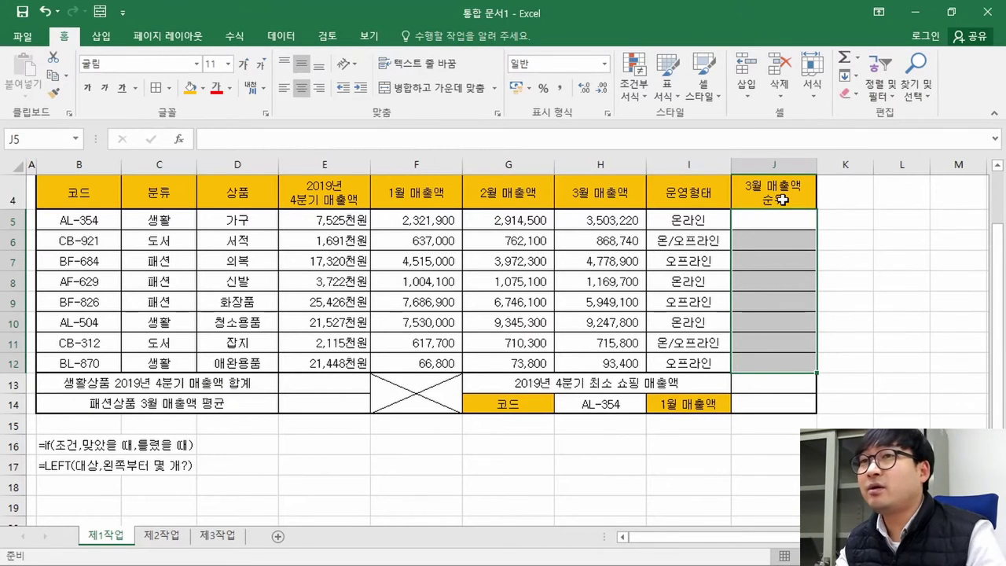
{"action": "key", "text": "alt+Tab"}
{"action": "left_click_drag", "start_coordinate": [276, 299], "coordinate": [489, 302]}
{"action": "key", "text": "alt+Tab"}
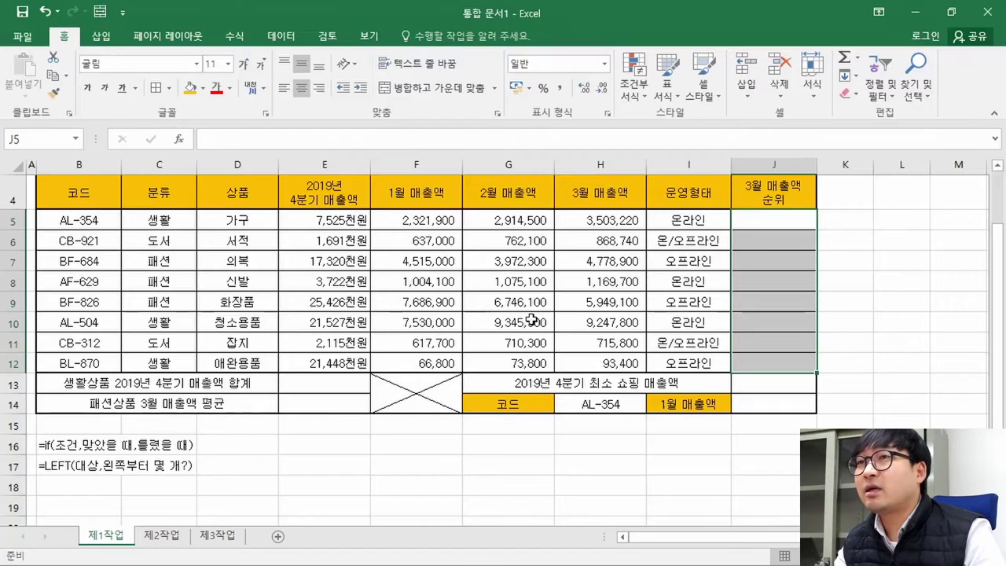
{"action": "scroll", "coordinate": [496, 311], "scroll_direction": "up", "scroll_amount": 1}
{"action": "left_click_drag", "start_coordinate": [602, 297], "coordinate": [610, 438]}
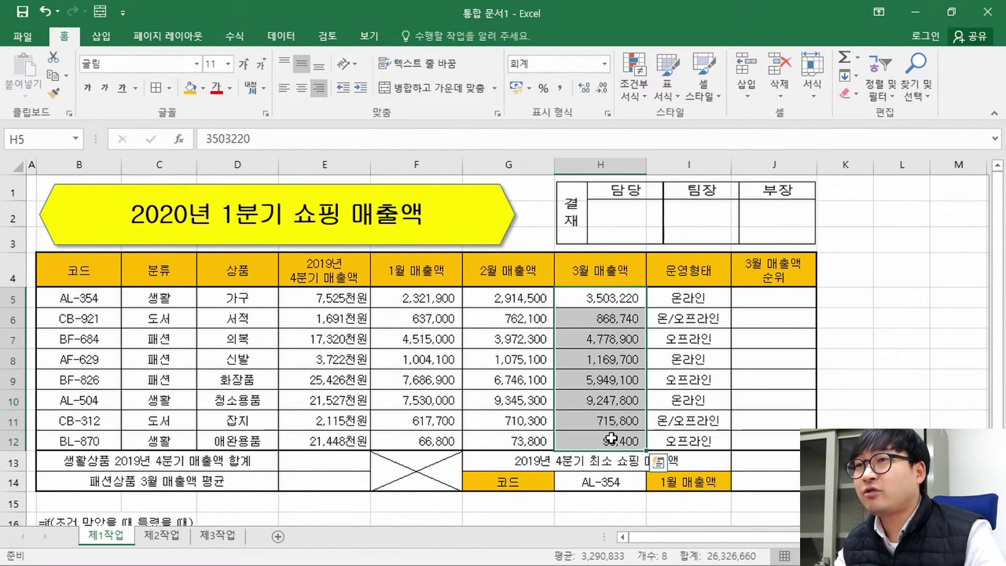
Step: Examine task (2)'s descending rank, RANK.EQ and & operator requirements in the exam PDF, and return to cell J5 in Excel
{"action": "key", "text": "alt+Tab"}
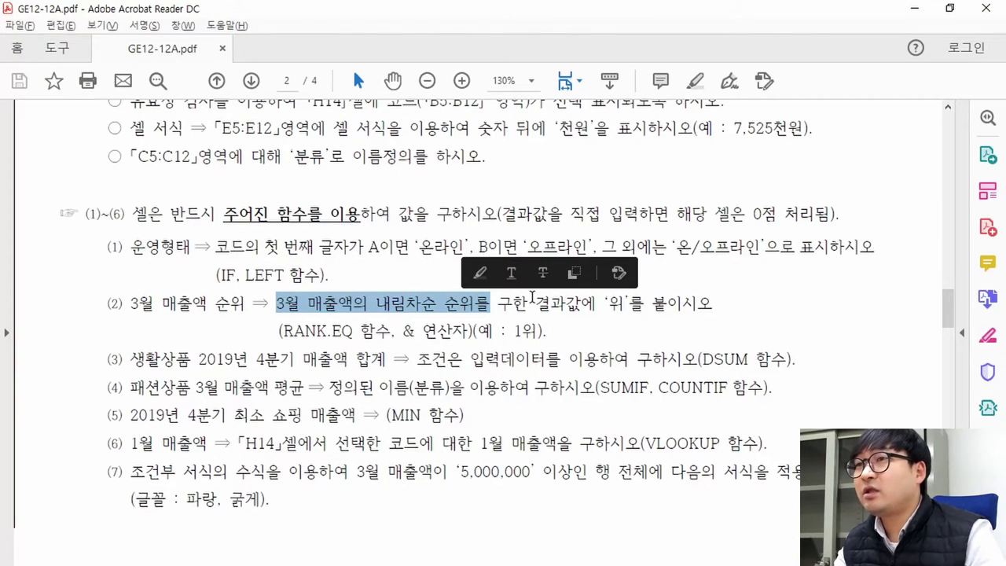
{"action": "left_click_drag", "start_coordinate": [540, 306], "coordinate": [642, 304]}
{"action": "left_click", "coordinate": [420, 302]}
{"action": "left_click_drag", "start_coordinate": [280, 300], "coordinate": [488, 305]}
{"action": "left_click_drag", "start_coordinate": [284, 331], "coordinate": [359, 332]}
{"action": "left_click", "coordinate": [333, 332]}
{"action": "left_click_drag", "start_coordinate": [283, 330], "coordinate": [353, 333]}
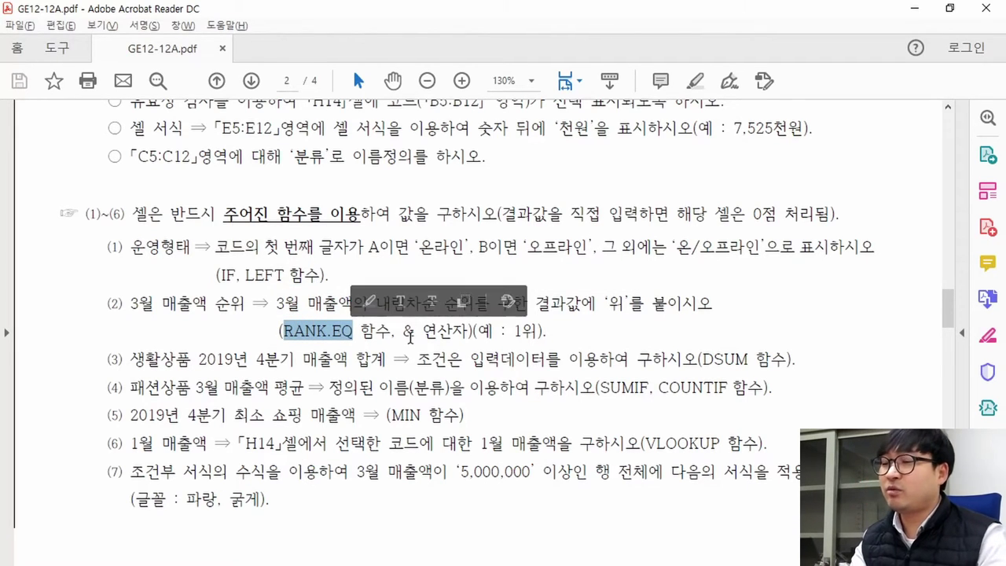
{"action": "left_click", "coordinate": [373, 335]}
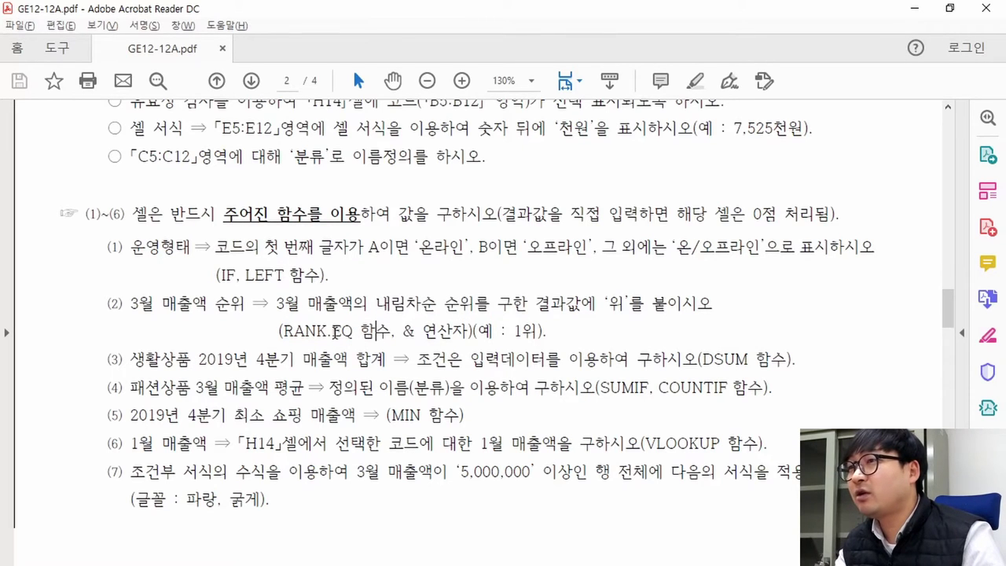
{"action": "left_click_drag", "start_coordinate": [275, 305], "coordinate": [368, 307]}
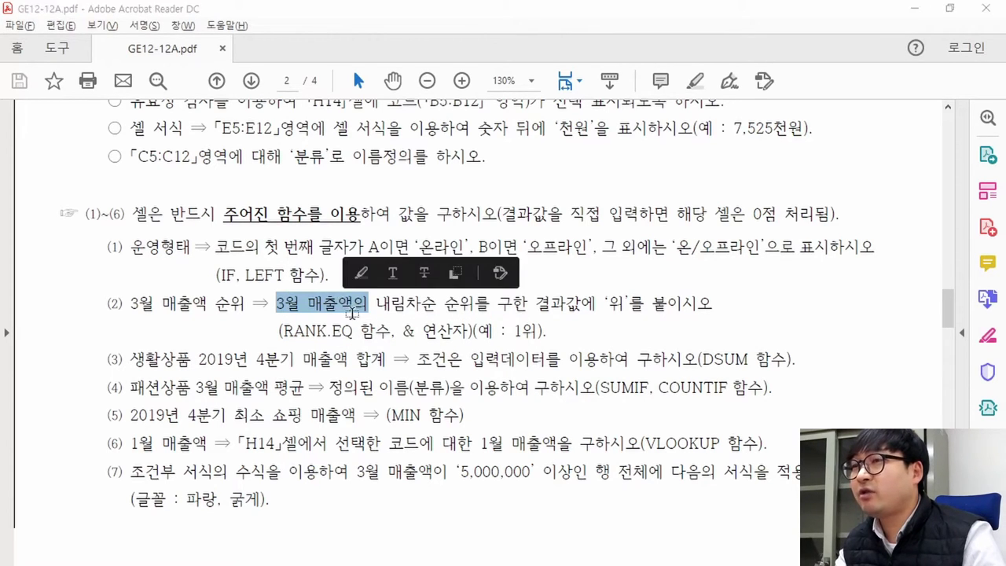
{"action": "key", "text": "alt+Tab"}
{"action": "left_click", "coordinate": [776, 300]}
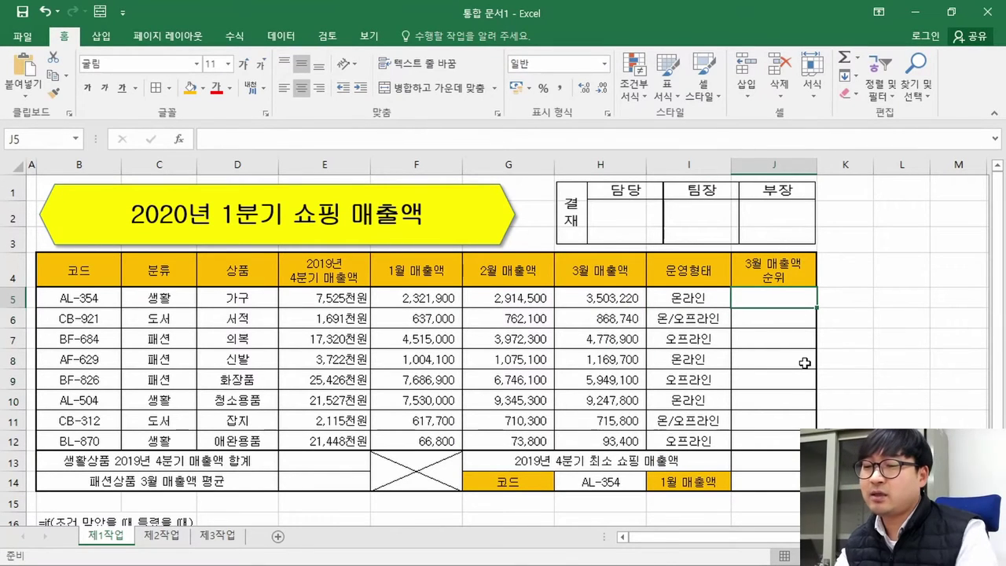
{"action": "type", "text": "=RANK.EQ"}
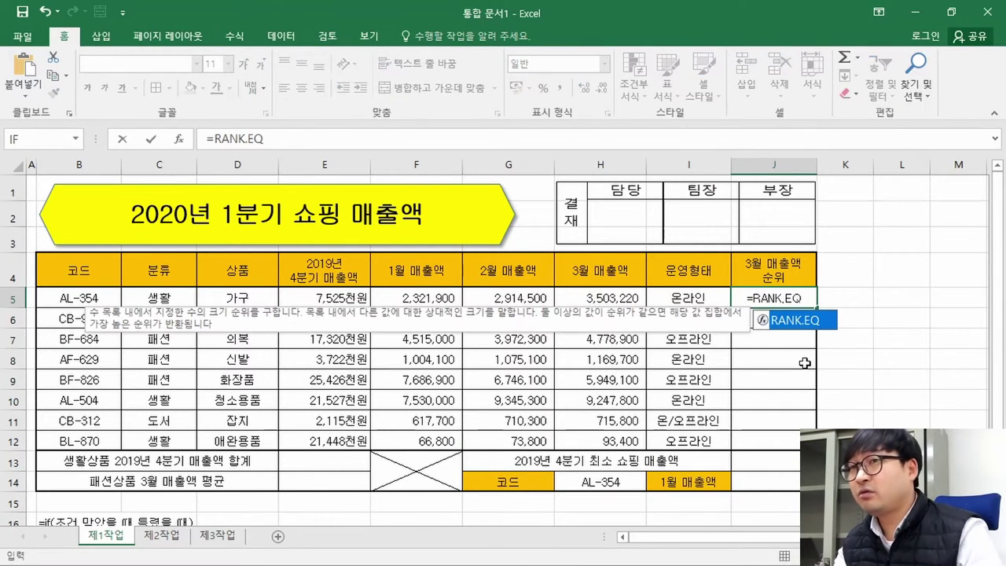
{"action": "double_click", "coordinate": [803, 320]}
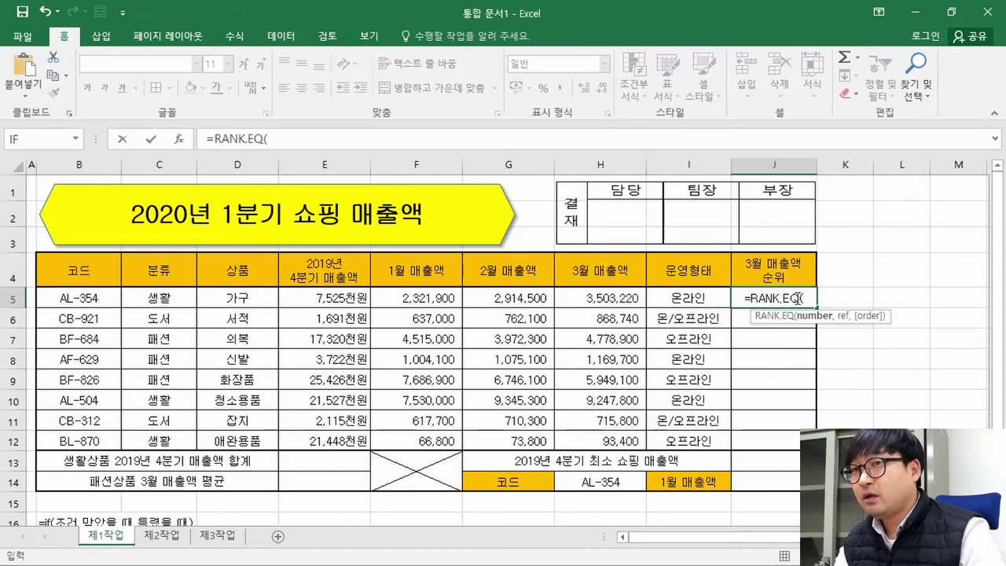
{"action": "scroll", "coordinate": [800, 305], "scroll_direction": "down", "scroll_amount": 3}
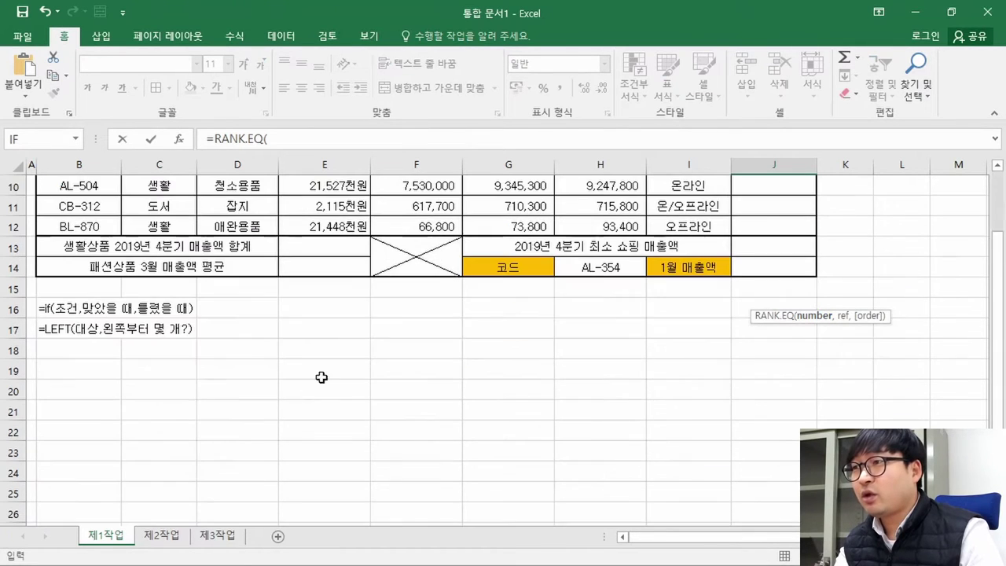
{"action": "scroll", "coordinate": [773, 300], "scroll_direction": "up", "scroll_amount": 3}
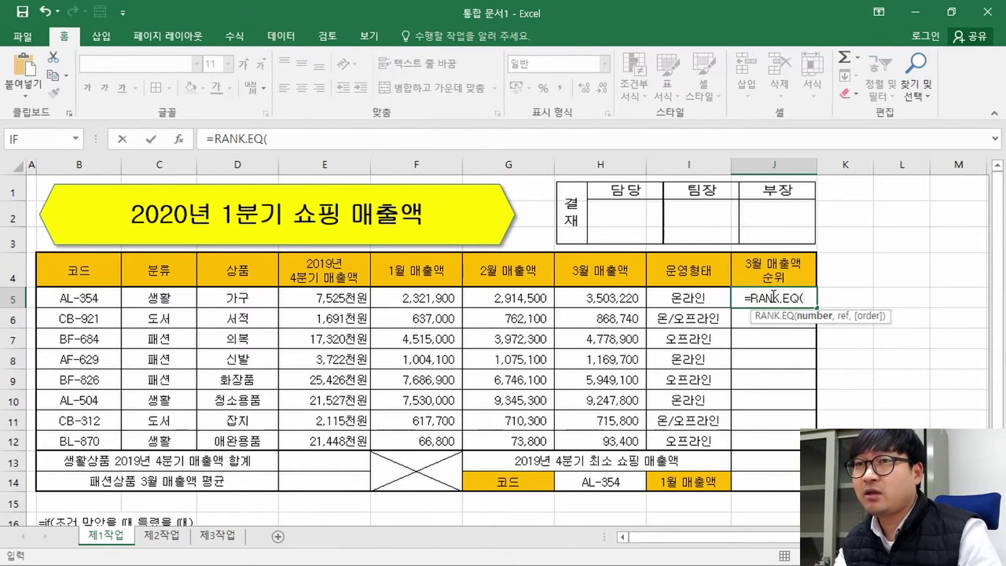
{"action": "left_click", "coordinate": [179, 144]}
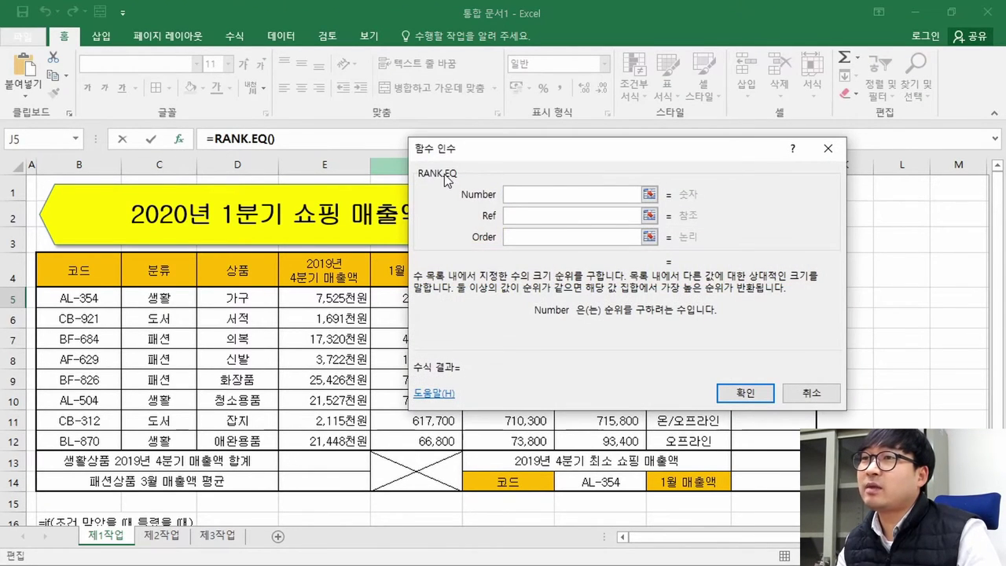
{"action": "left_click", "coordinate": [814, 393]}
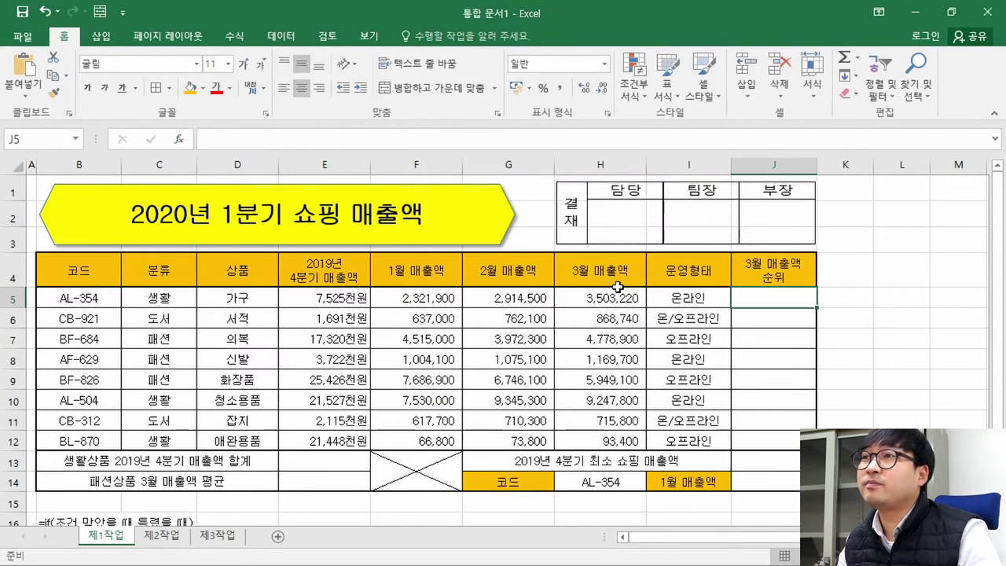
Step: Search the function wizard for RANK.EQ, insert it in J5, and place its arguments dialog clear of the 3월 매출액 column
{"action": "left_click", "coordinate": [179, 139]}
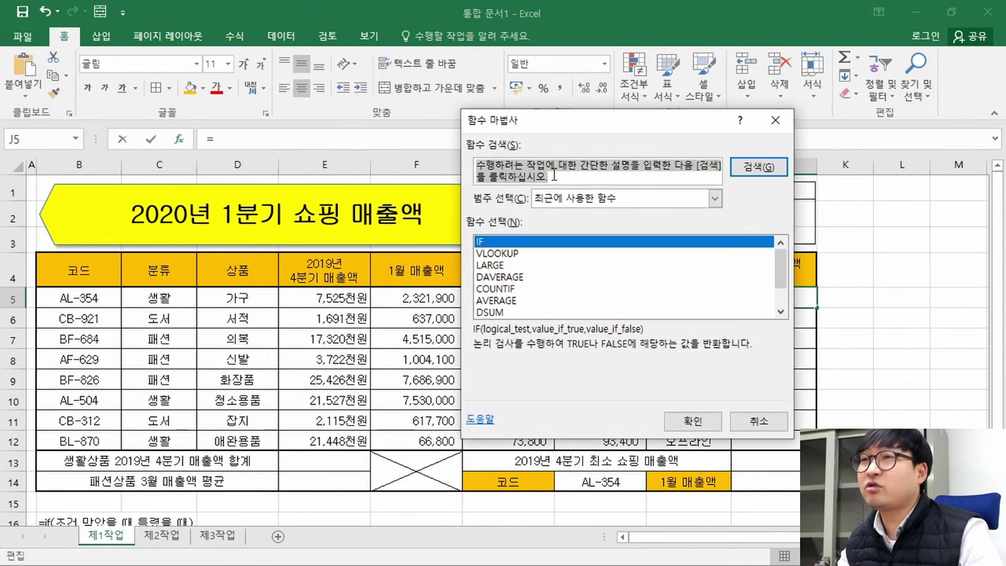
{"action": "type", "text": "RANK.EQ"}
{"action": "key", "text": "Return"}
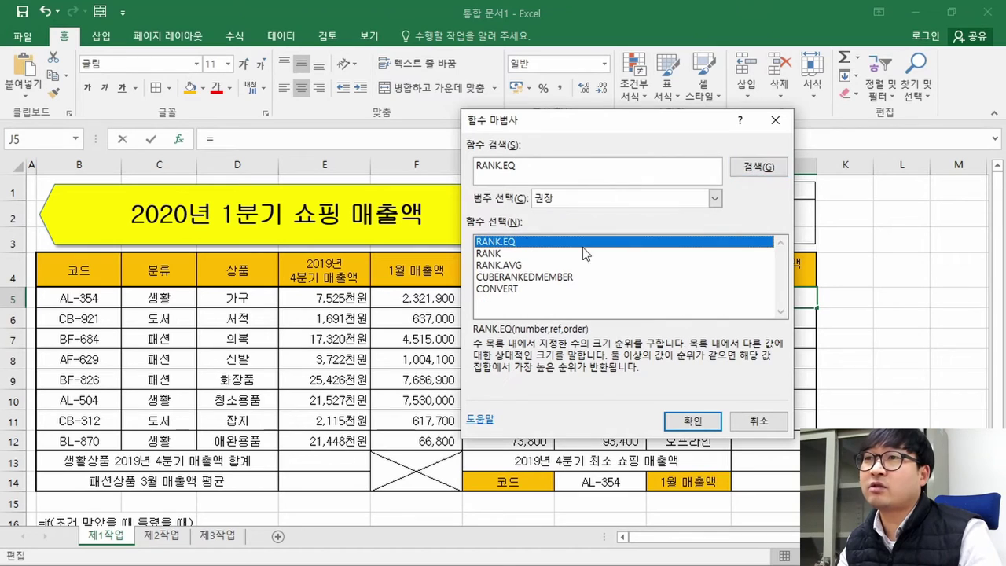
{"action": "double_click", "coordinate": [515, 243]}
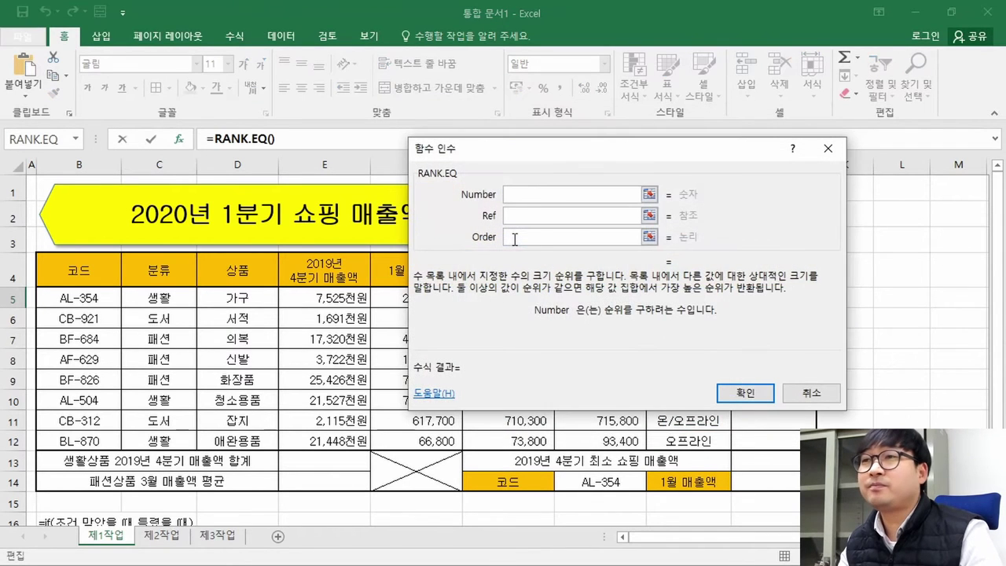
{"action": "left_click_drag", "start_coordinate": [615, 158], "coordinate": [489, 119]}
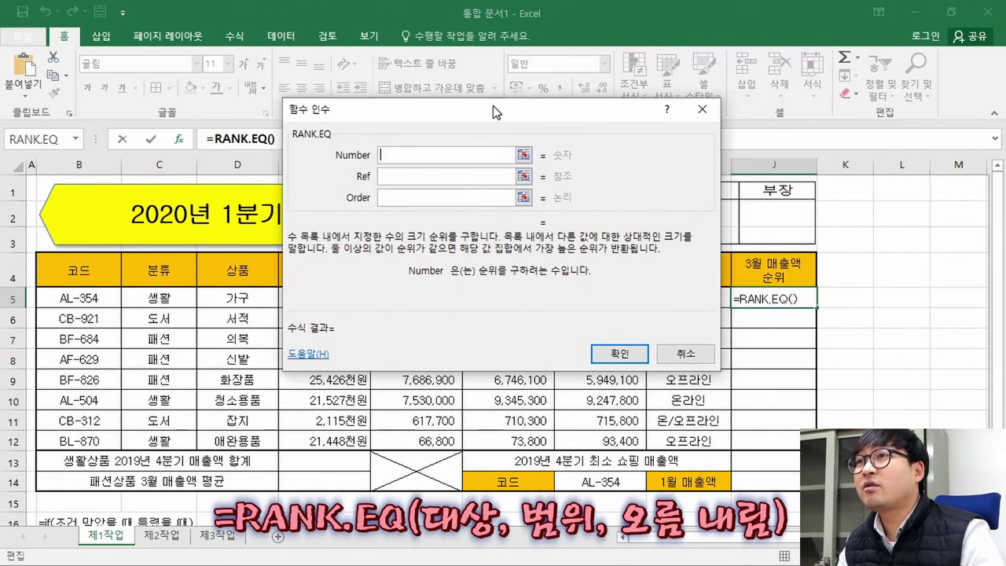
{"action": "left_click_drag", "start_coordinate": [531, 121], "coordinate": [324, 172]}
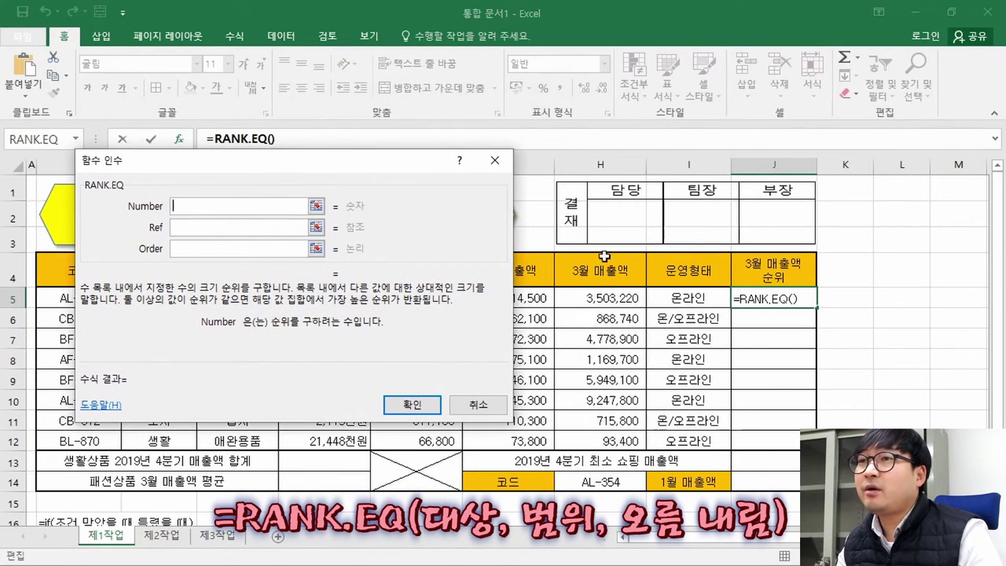
Step: Set Number to H5 and Ref to H5:H12, leave Order empty for the descending rank required by the PDF, and confirm the function
{"action": "left_click", "coordinate": [609, 299]}
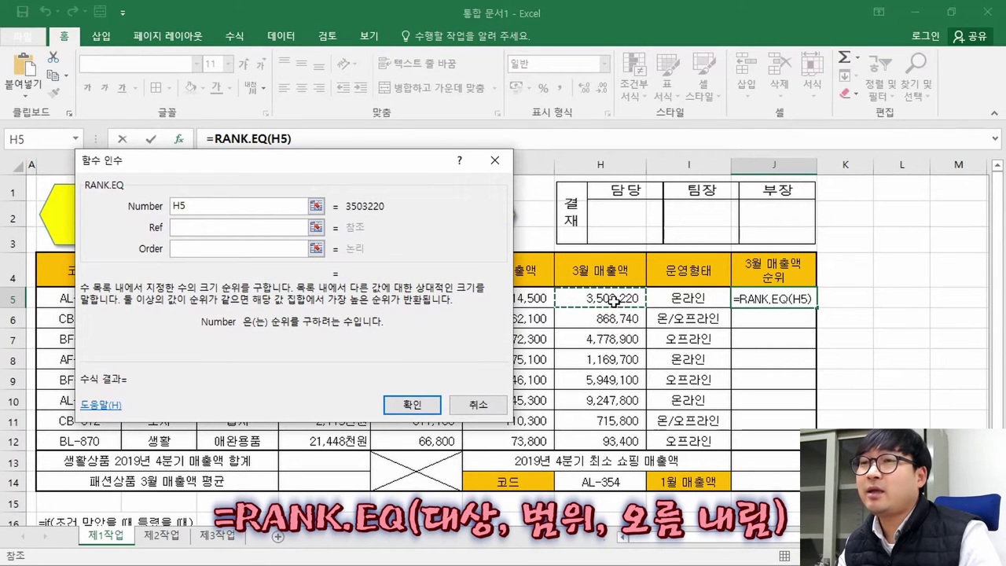
{"action": "left_click", "coordinate": [230, 227]}
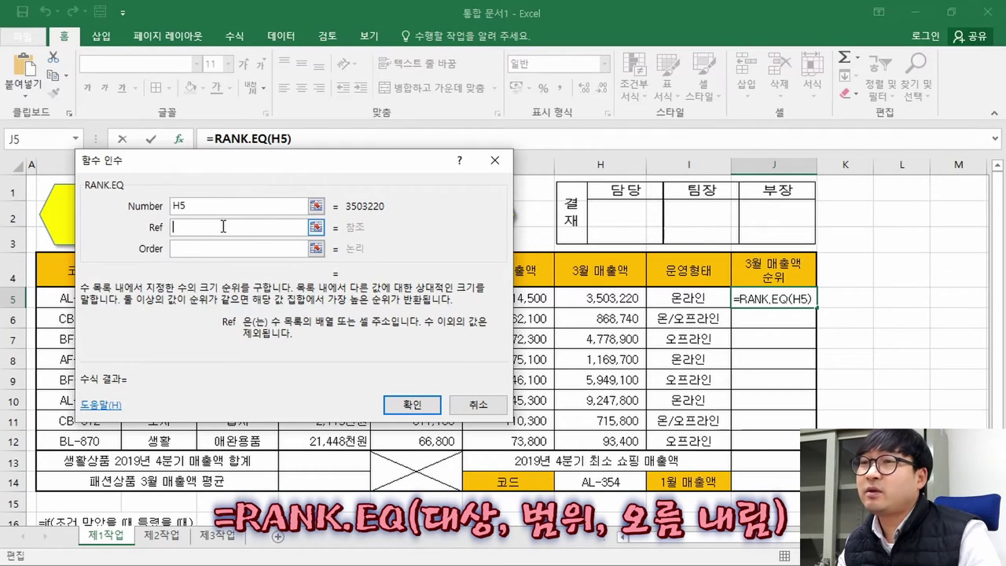
{"action": "left_click_drag", "start_coordinate": [613, 299], "coordinate": [615, 439]}
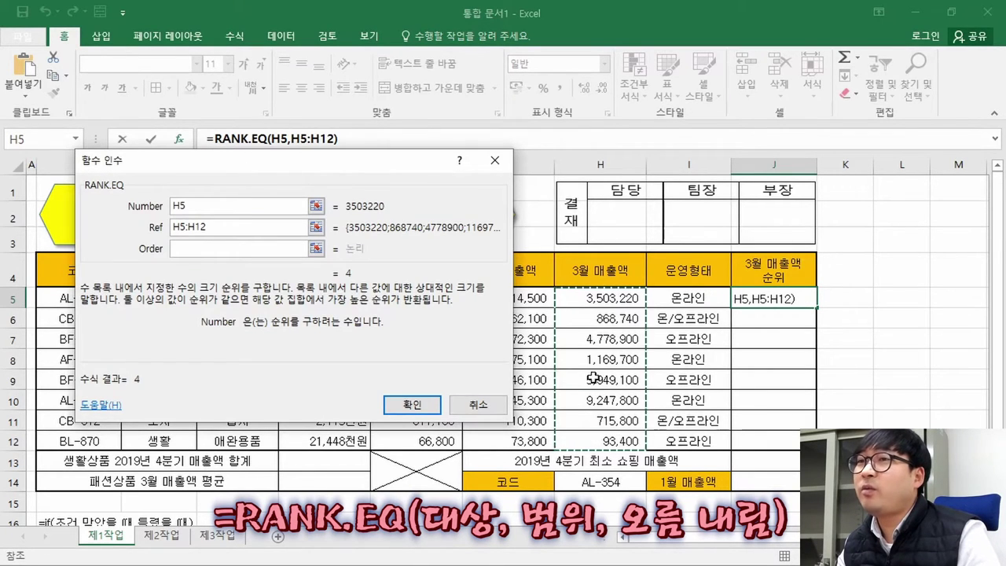
{"action": "left_click", "coordinate": [213, 206]}
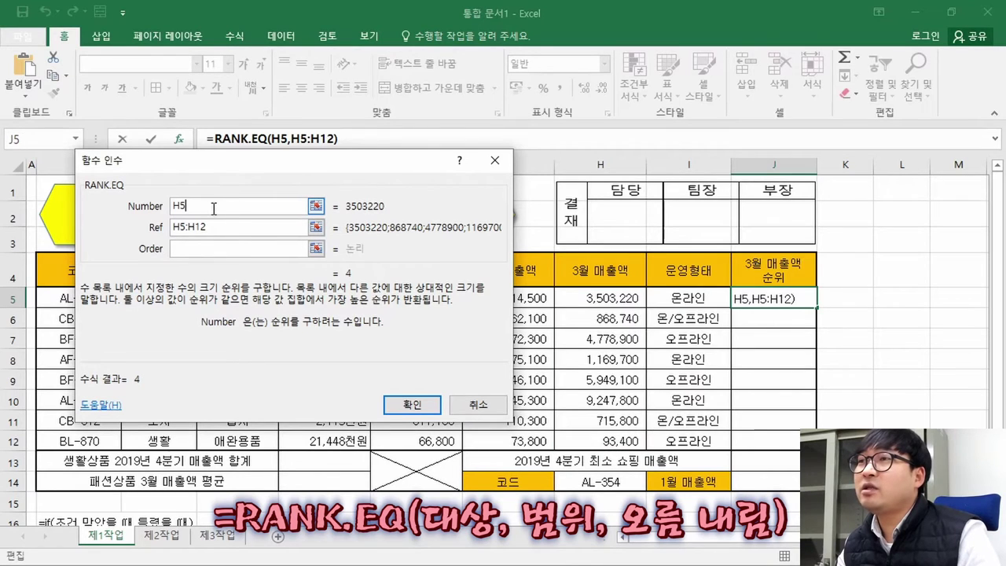
{"action": "left_click", "coordinate": [227, 225]}
{"action": "left_click", "coordinate": [218, 248]}
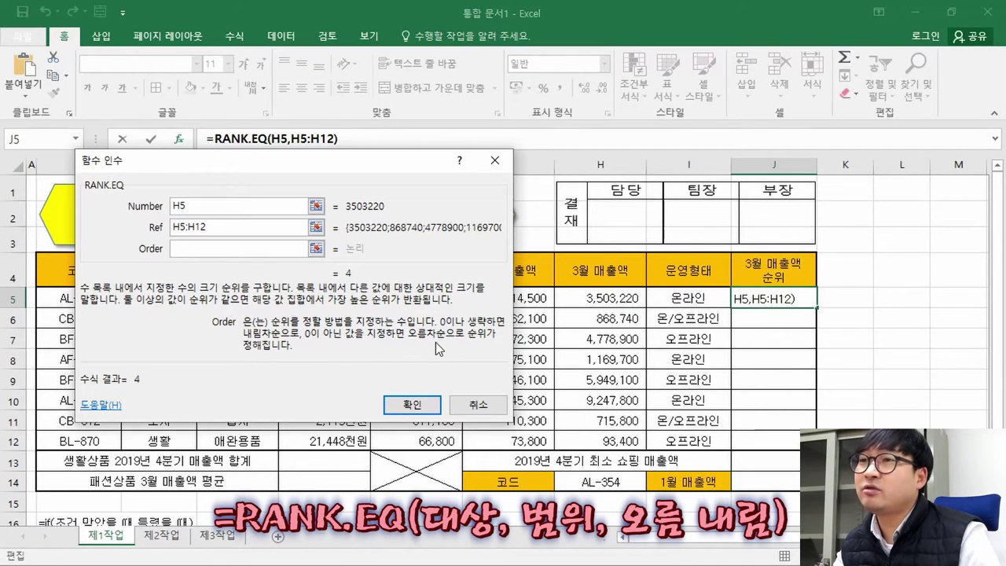
{"action": "key", "text": "alt+Tab"}
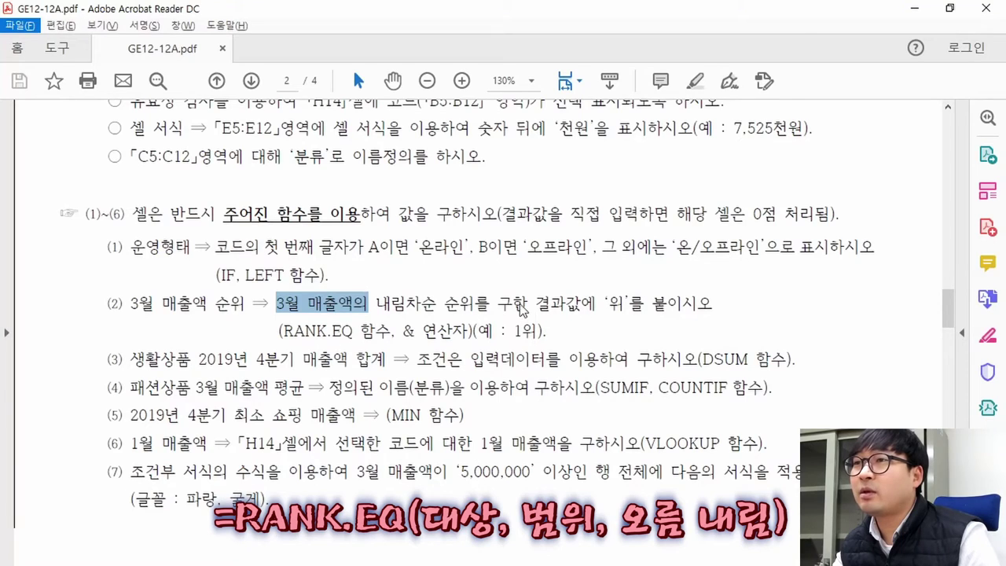
{"action": "left_click_drag", "start_coordinate": [376, 303], "coordinate": [437, 303]}
{"action": "key", "text": "alt+Tab"}
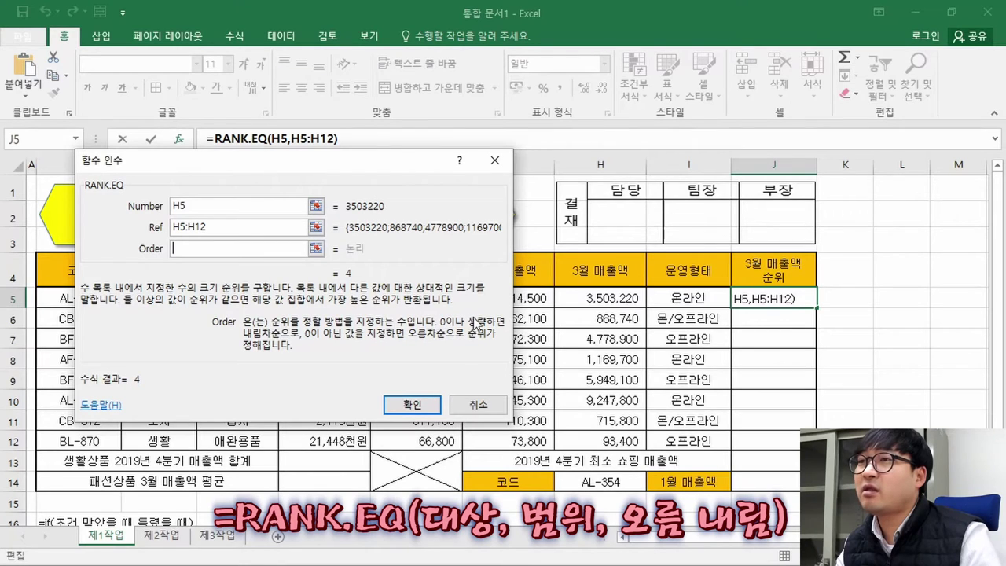
{"action": "left_click", "coordinate": [404, 402]}
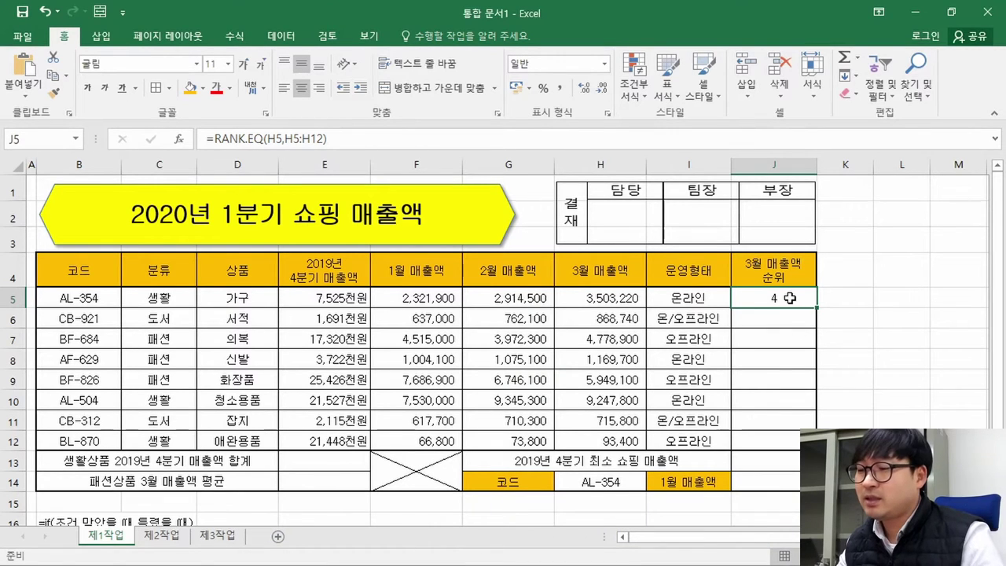
Step: Copy J5 and paste only its formula into J6:J12
{"action": "key", "text": "ctrl+c"}
{"action": "left_click", "coordinate": [780, 319]}
{"action": "left_click_drag", "start_coordinate": [780, 336], "coordinate": [781, 436]}
{"action": "right_click", "coordinate": [781, 436]}
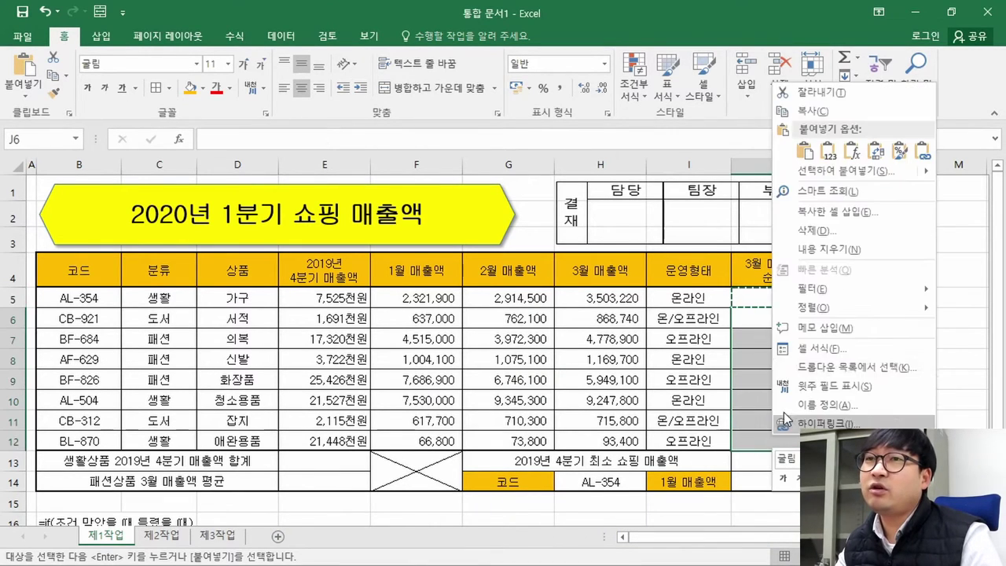
{"action": "left_click", "coordinate": [852, 152]}
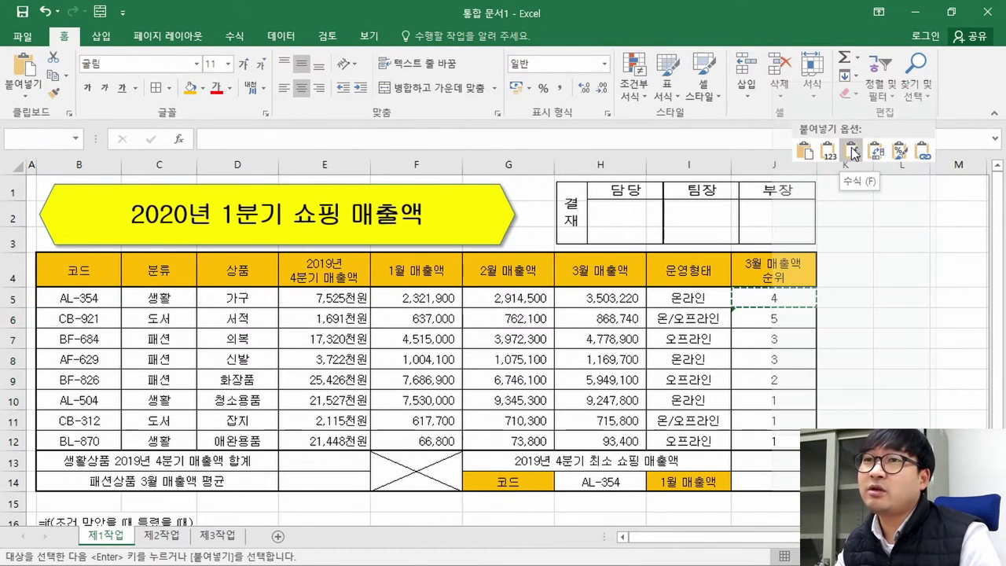
Step: Examine the pasted RANK.EQ formulas and ranks in J6:J12 against the 3월 매출액 values and the original formula in J5
{"action": "left_click", "coordinate": [778, 320]}
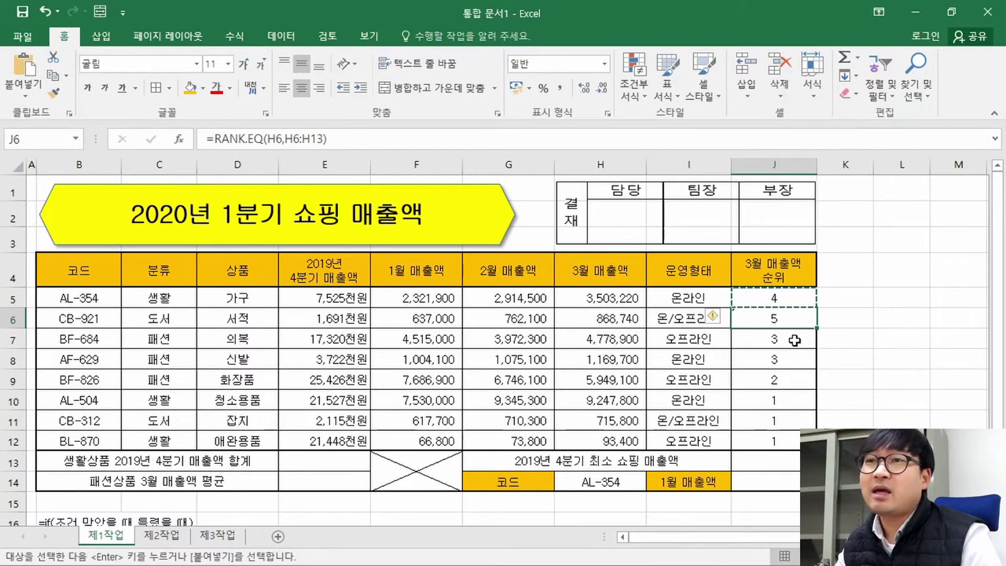
{"action": "left_click_drag", "start_coordinate": [796, 337], "coordinate": [792, 358]}
{"action": "key", "text": "ctrl+v"}
{"action": "left_click_drag", "start_coordinate": [598, 340], "coordinate": [601, 358]}
{"action": "left_click_drag", "start_coordinate": [772, 344], "coordinate": [774, 356]}
{"action": "left_click_drag", "start_coordinate": [789, 400], "coordinate": [786, 445]}
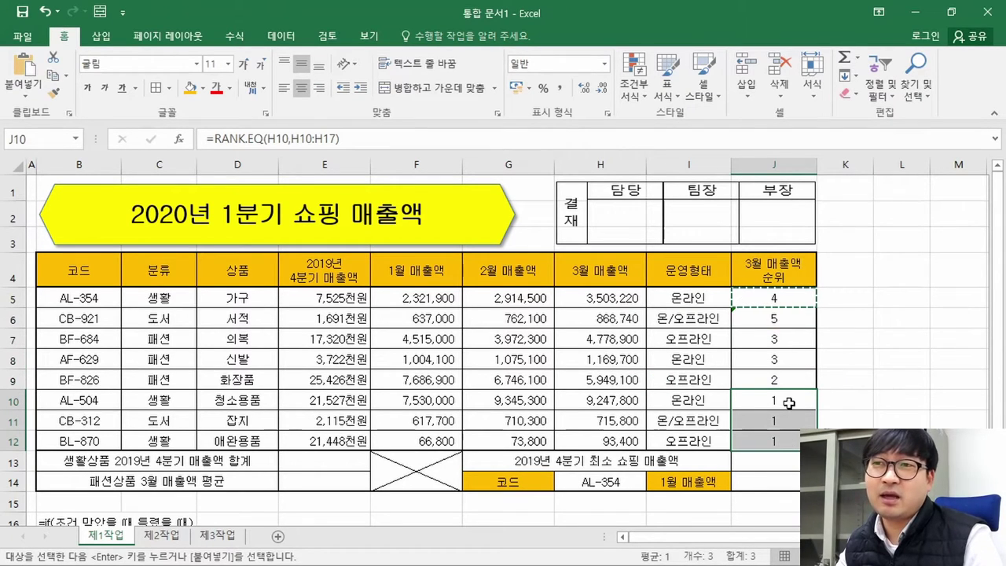
{"action": "left_click", "coordinate": [771, 295]}
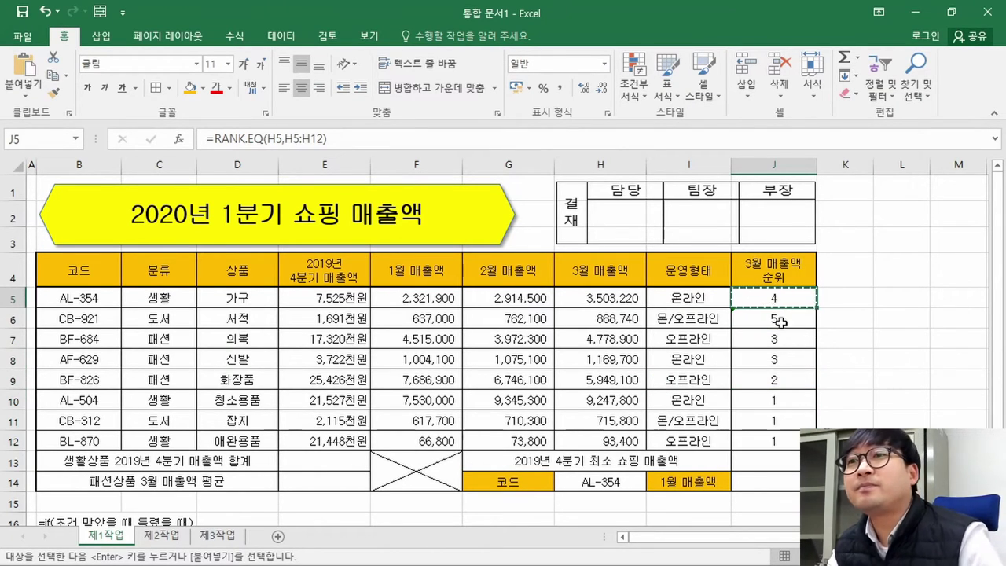
Step: Inspect the RANK.EQ formulas in J5 and J7, checking which H cells each one references
{"action": "double_click", "coordinate": [789, 305]}
{"action": "key", "text": "Escape"}
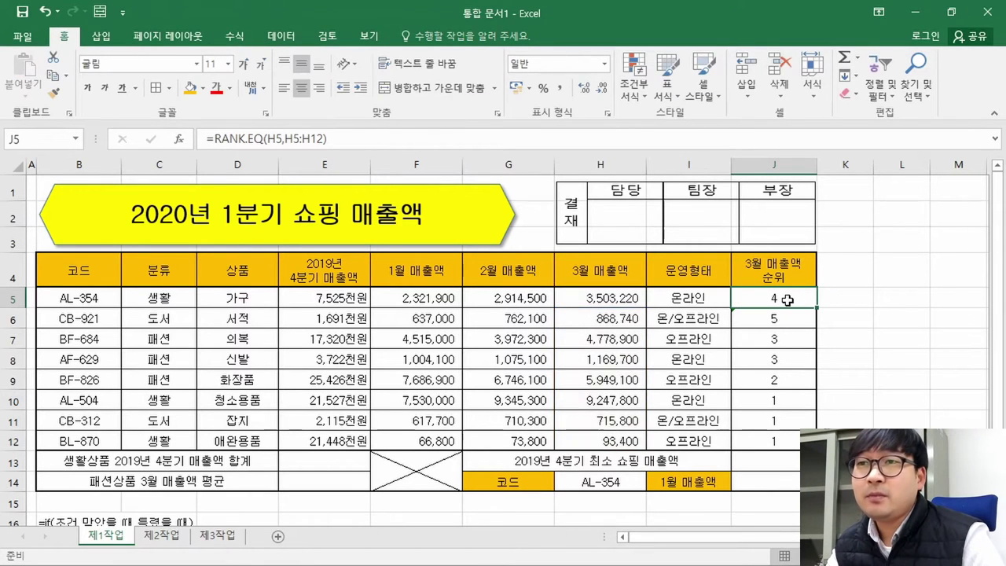
{"action": "double_click", "coordinate": [785, 297]}
{"action": "key", "text": "Escape"}
{"action": "double_click", "coordinate": [785, 342]}
{"action": "key", "text": "Escape"}
{"action": "double_click", "coordinate": [790, 299]}
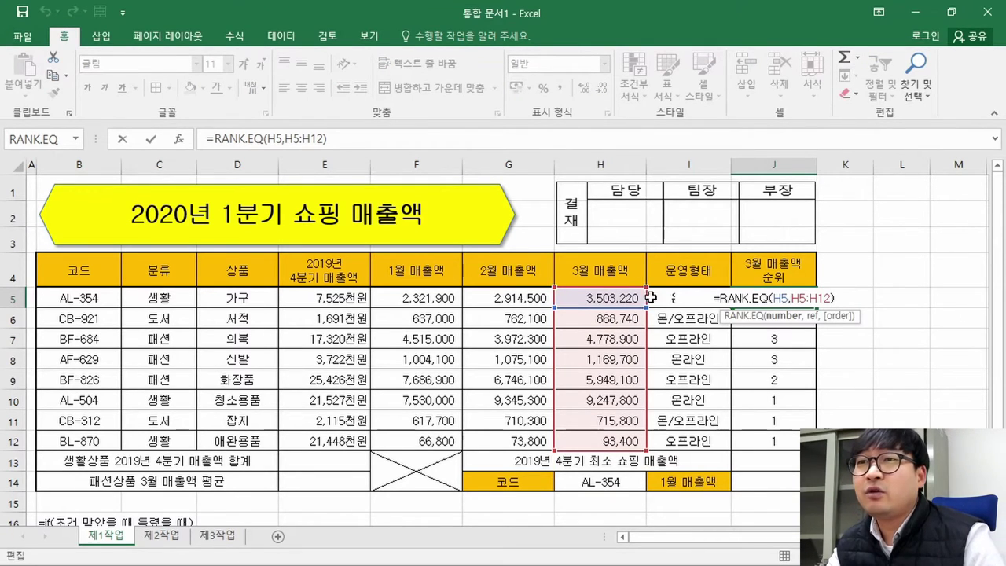
{"action": "key", "text": "Return"}
Step: Try moving the Ref range in J6's RANK.EQ formula to H5:H12, and restore it to H6:H13
{"action": "key", "text": "F2"}
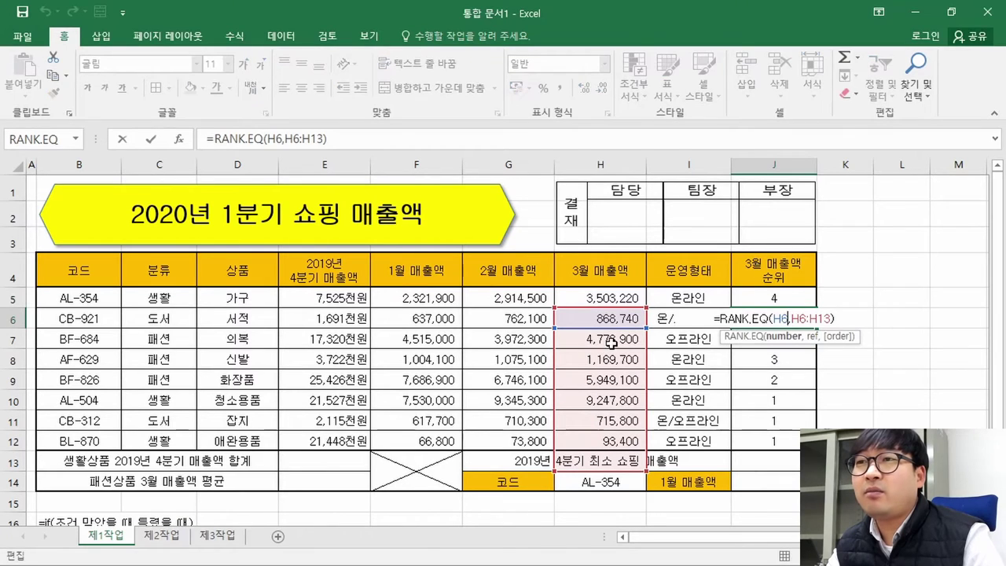
{"action": "left_click_drag", "start_coordinate": [642, 386], "coordinate": [647, 357]}
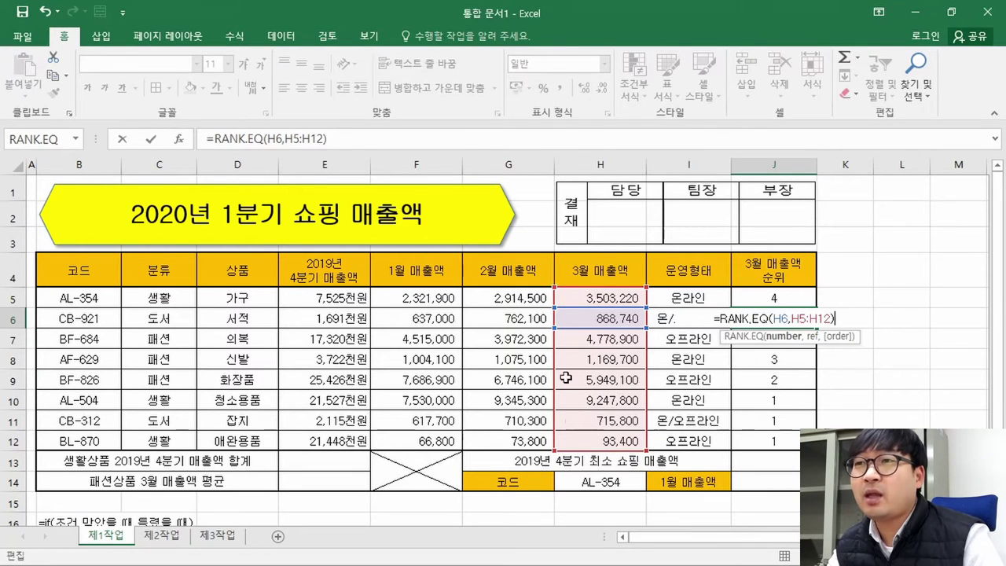
{"action": "left_click", "coordinate": [649, 358]}
{"action": "key", "text": "ctrl+z"}
{"action": "left_click_drag", "start_coordinate": [649, 360], "coordinate": [647, 379]}
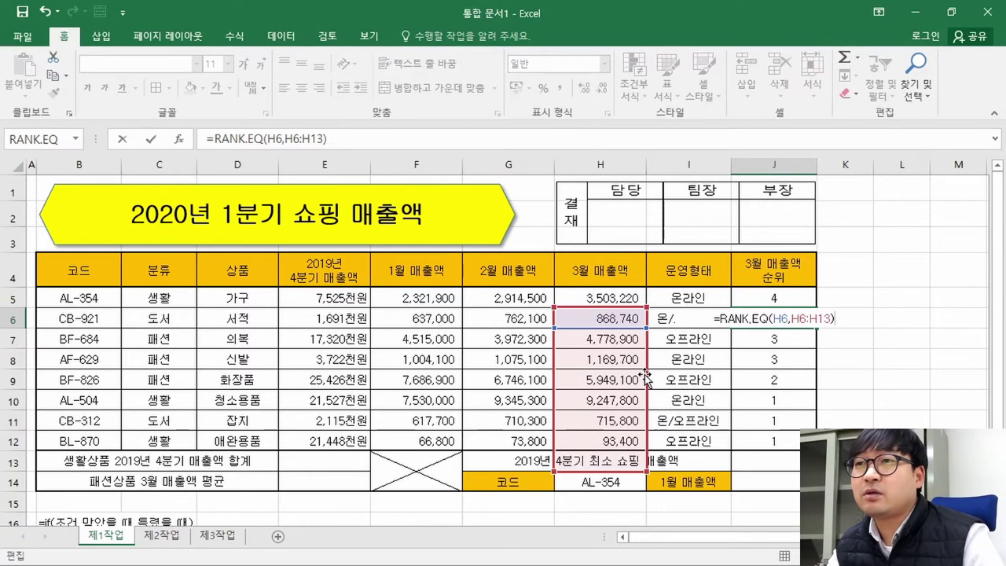
{"action": "key", "text": "Return"}
Step: Examine the Ref ranges of the pasted formulas in J7, J8 and J9 against the original formula in J5
{"action": "double_click", "coordinate": [781, 339]}
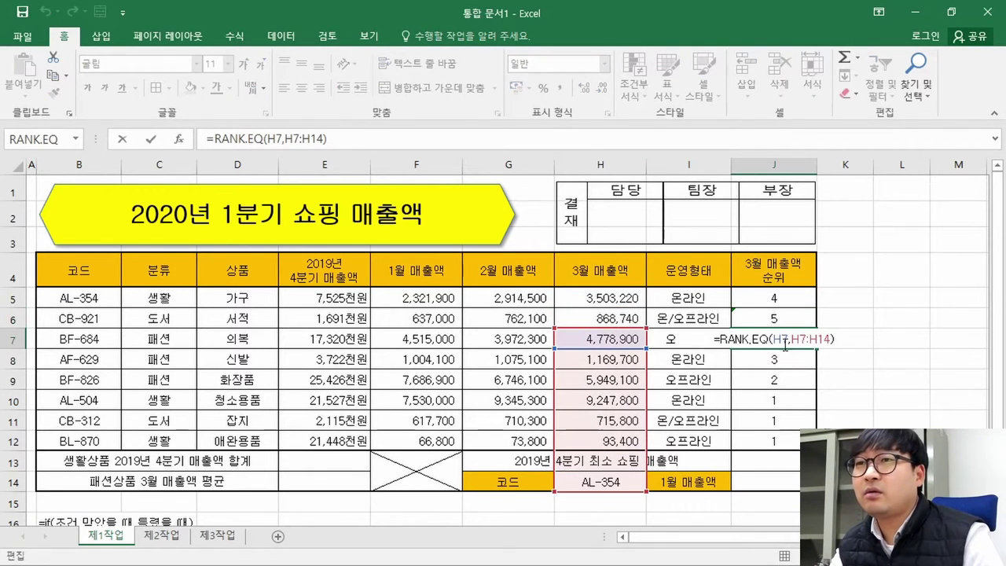
{"action": "key", "text": "Return"}
{"action": "double_click", "coordinate": [782, 359]}
{"action": "key", "text": "Return"}
{"action": "double_click", "coordinate": [782, 380]}
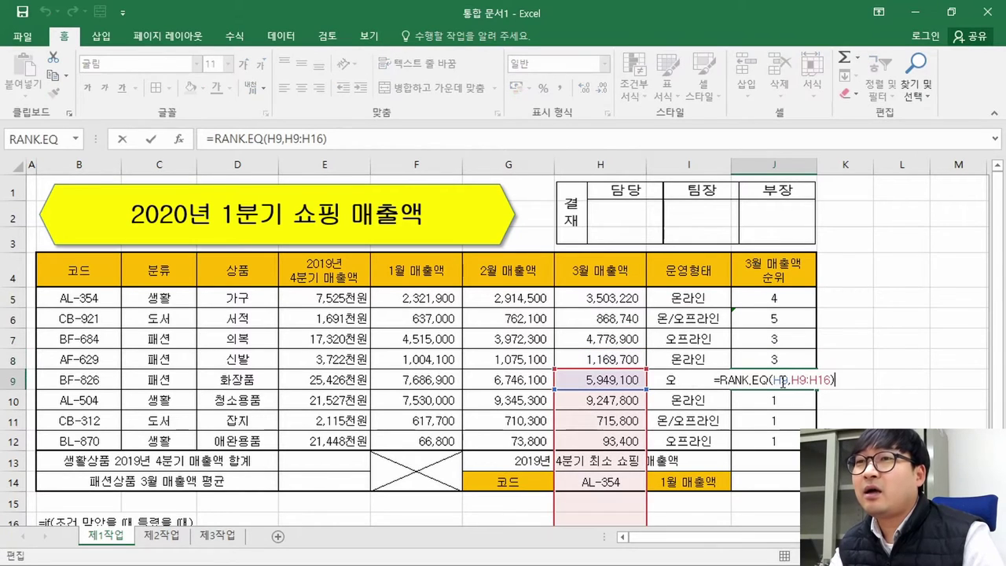
{"action": "key", "text": "Return"}
{"action": "double_click", "coordinate": [766, 299]}
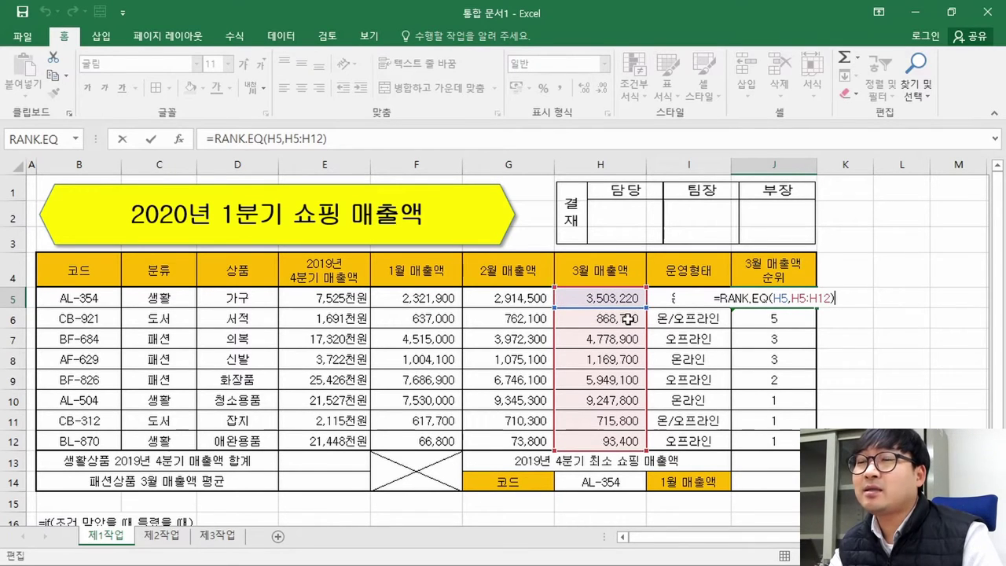
{"action": "double_click", "coordinate": [774, 337]}
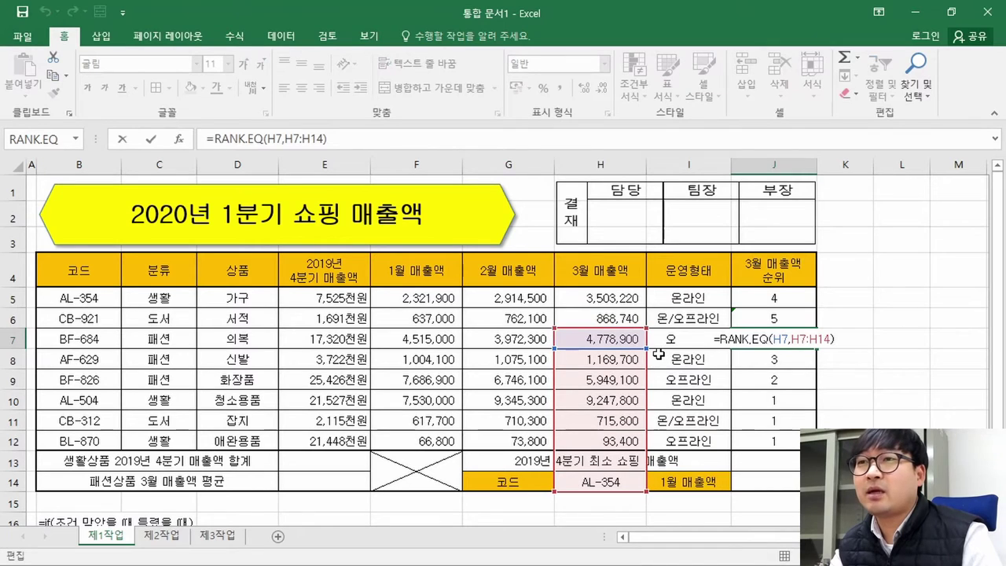
{"action": "key", "text": "Escape"}
Step: Examine how the code cell reference shifts row by row in the 운영형태 IF formulas in I5:I8
{"action": "left_click", "coordinate": [686, 299]}
{"action": "double_click", "coordinate": [688, 301]}
{"action": "key", "text": "Escape"}
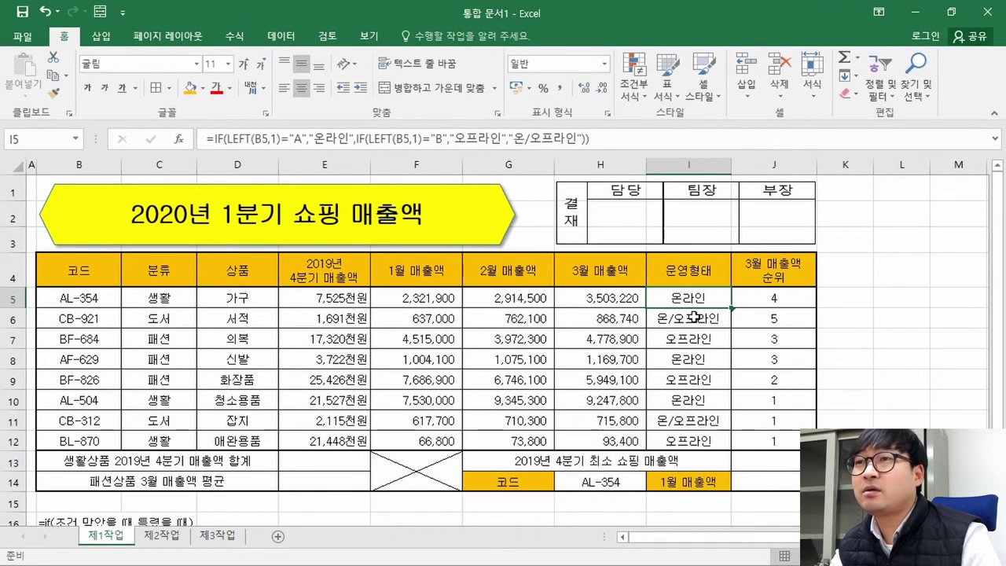
{"action": "double_click", "coordinate": [694, 318]}
{"action": "key", "text": "Escape"}
{"action": "double_click", "coordinate": [688, 338]}
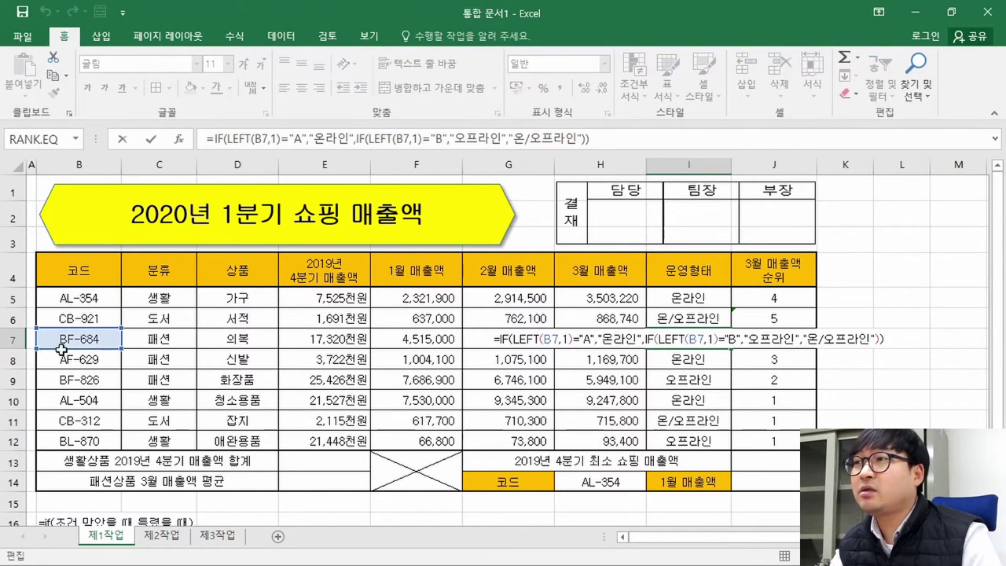
{"action": "key", "text": "Escape"}
{"action": "double_click", "coordinate": [668, 359]}
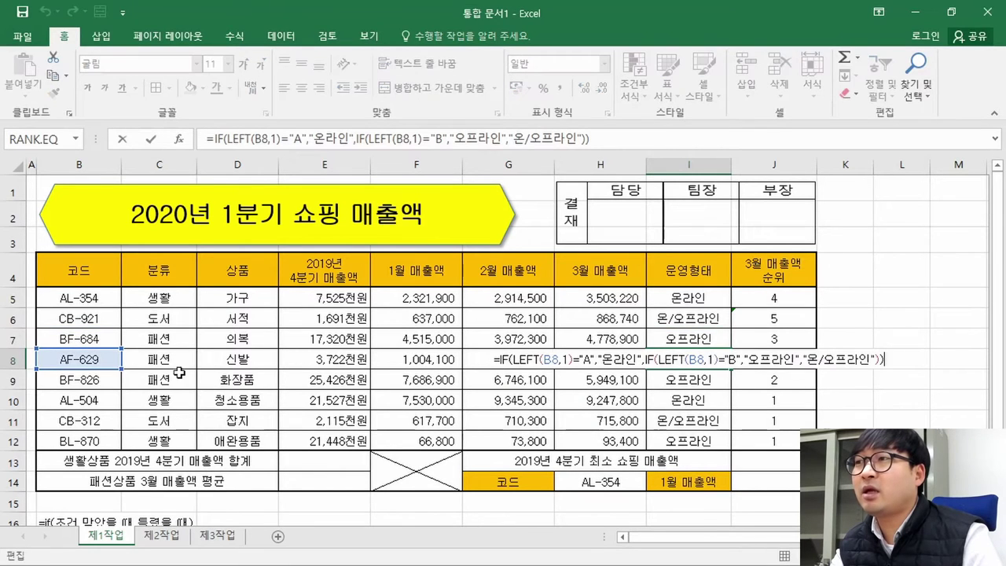
{"action": "key", "text": "Escape"}
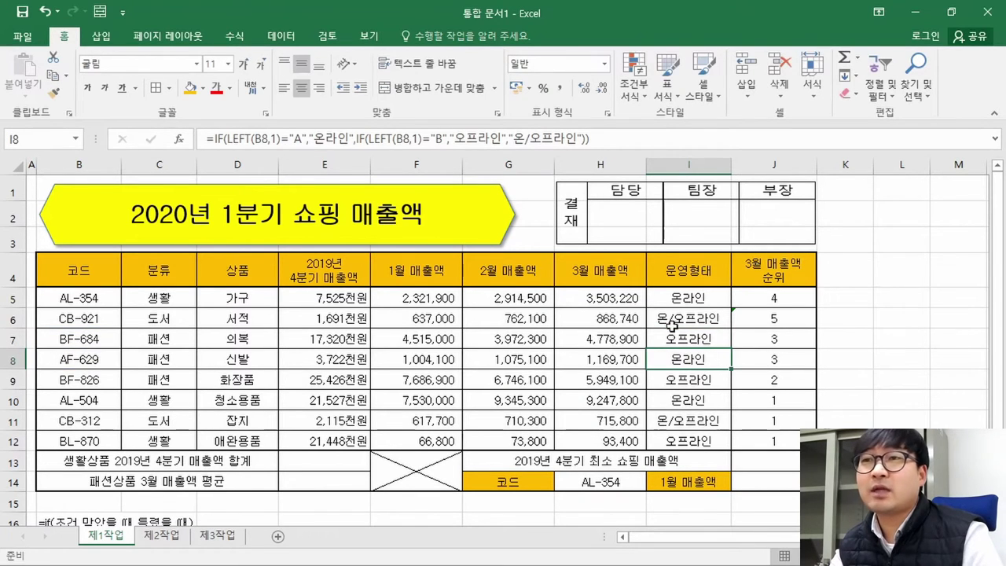
Step: Compare the RANK.EQ formulas in J5, J6 and J7 to see how copying changes their Number and Ref references
{"action": "left_click", "coordinate": [774, 300]}
{"action": "key", "text": "F2"}
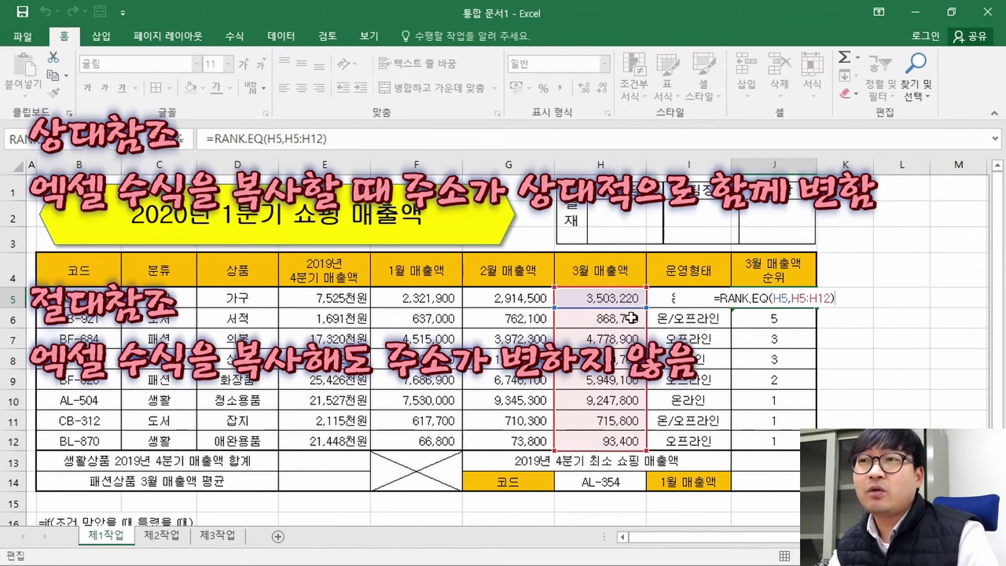
{"action": "key", "text": "Return"}
{"action": "double_click", "coordinate": [779, 322]}
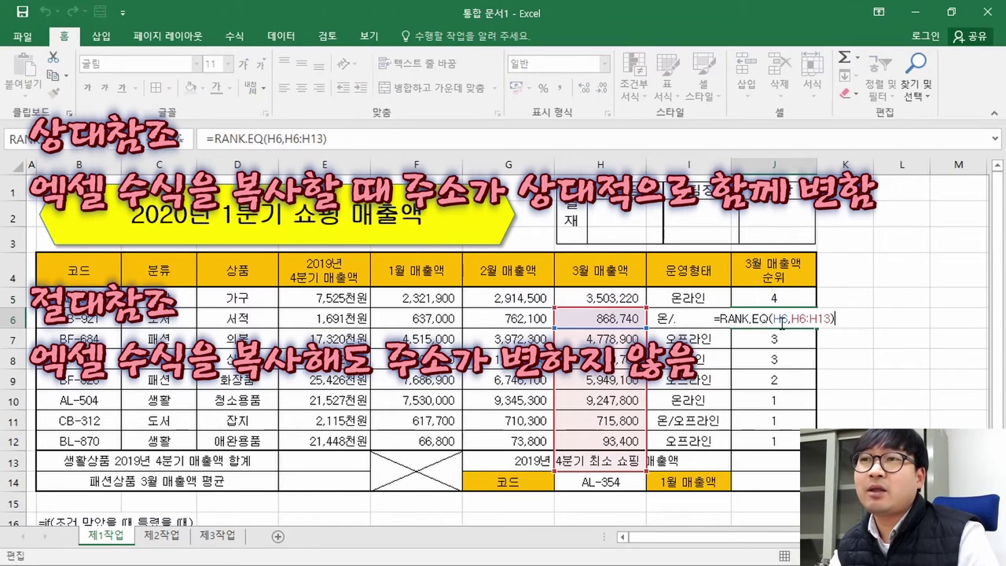
{"action": "key", "text": "Return"}
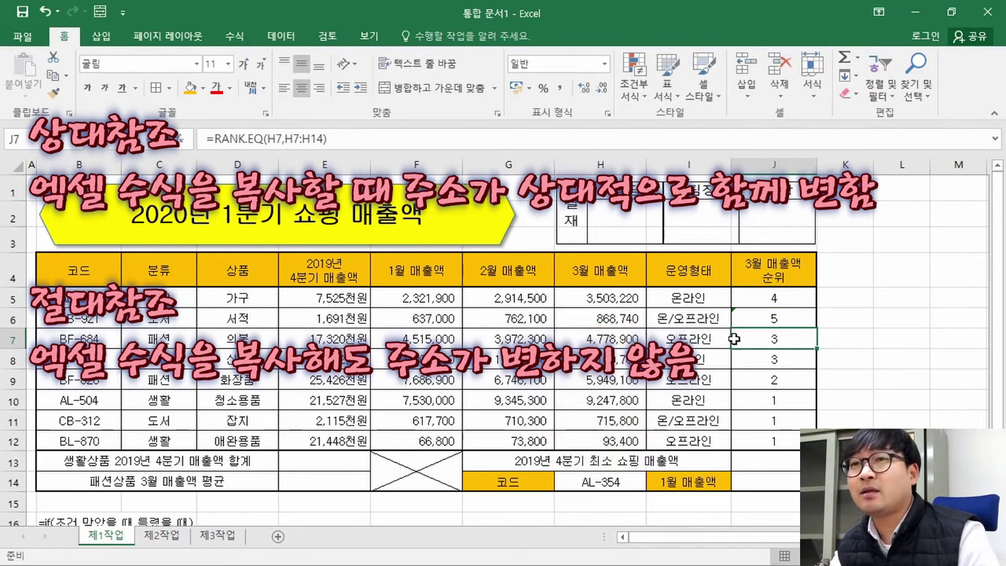
{"action": "double_click", "coordinate": [771, 305]}
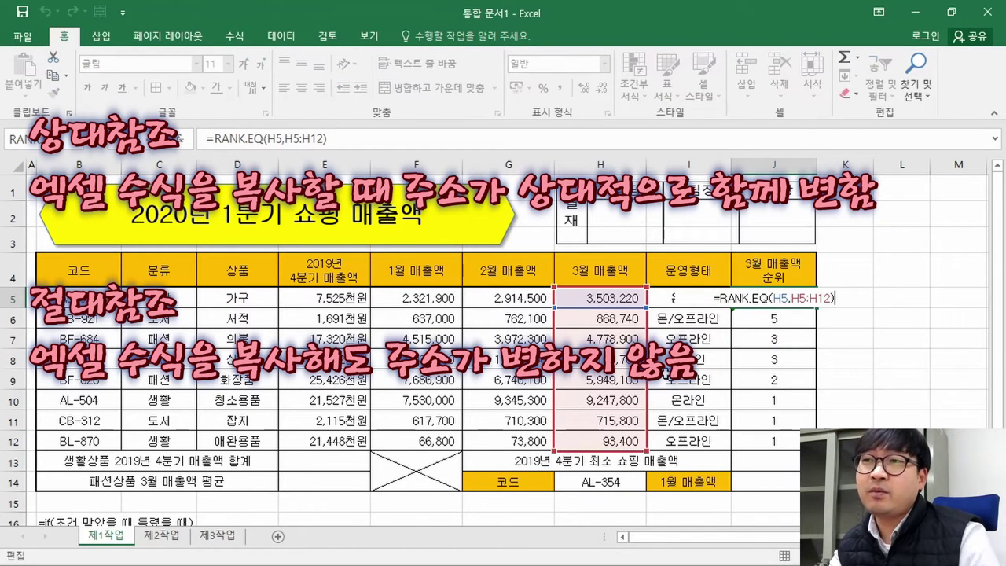
{"action": "key", "text": "Return"}
{"action": "double_click", "coordinate": [796, 319]}
{"action": "key", "text": "Escape"}
{"action": "double_click", "coordinate": [796, 338]}
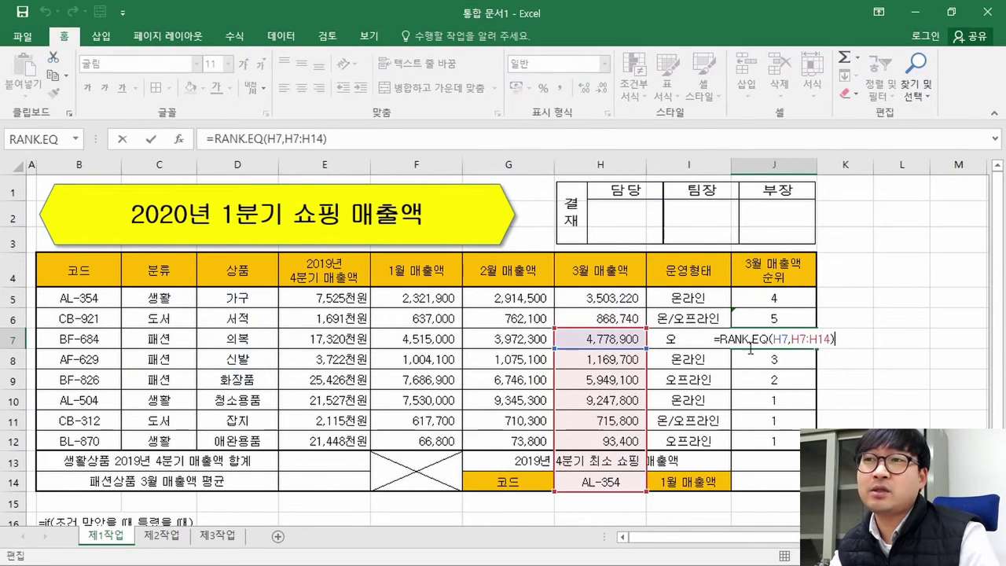
{"action": "key", "text": "Escape"}
Step: Make the Ref range in J5's RANK.EQ formula absolute as $H$5:$H$12, keeping H5 relative
{"action": "double_click", "coordinate": [786, 297]}
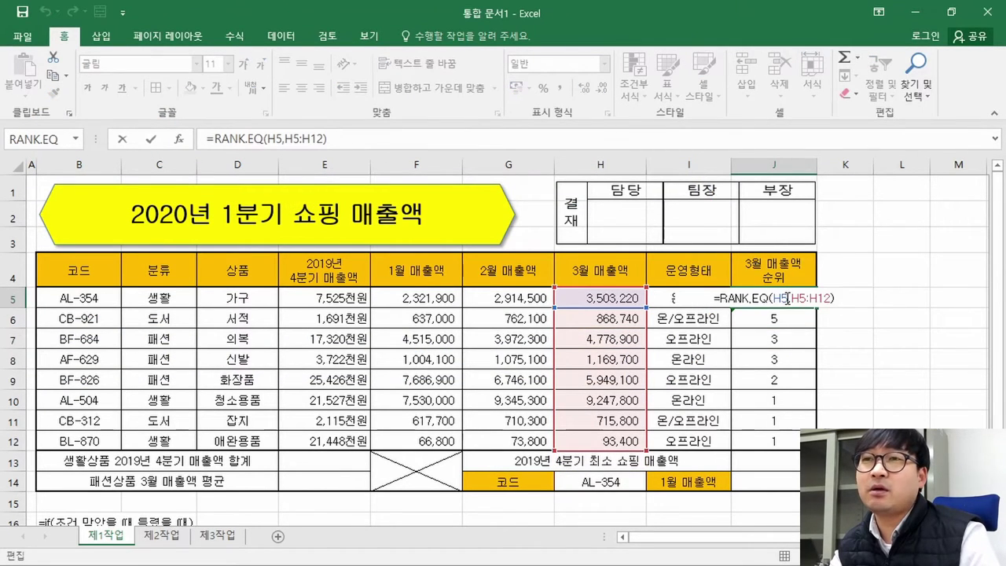
{"action": "left_click", "coordinate": [795, 298]}
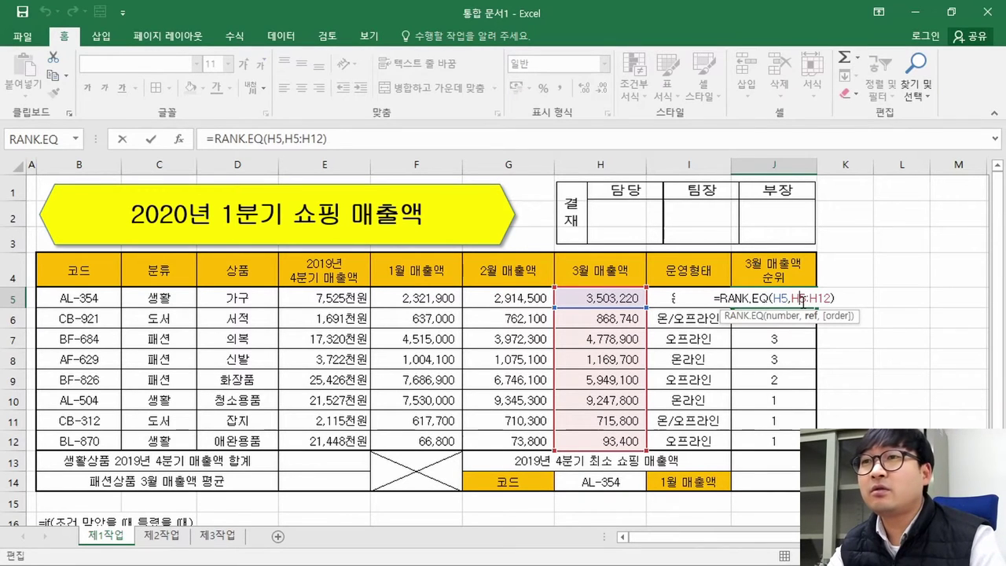
{"action": "key", "text": "F4"}
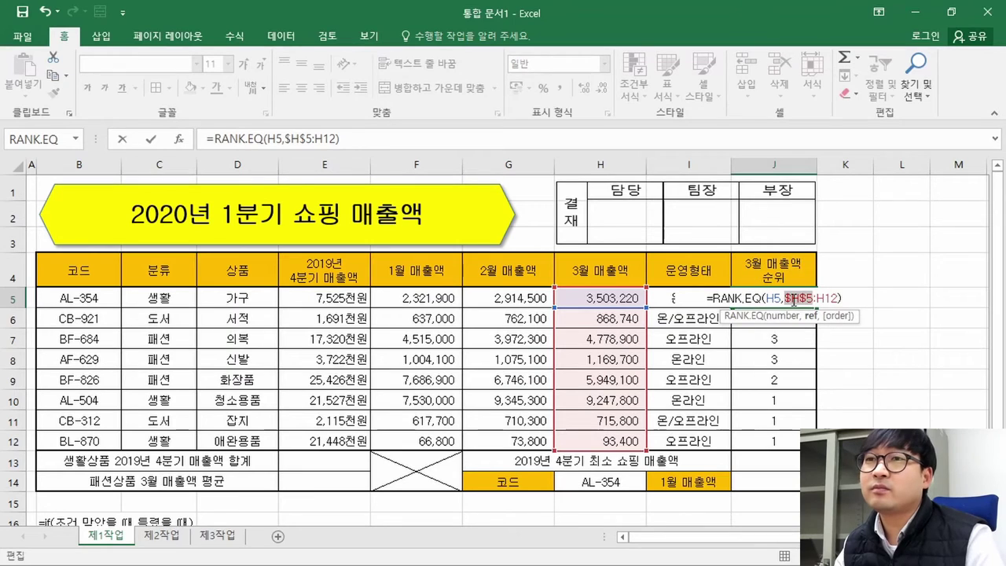
{"action": "left_click", "coordinate": [823, 298]}
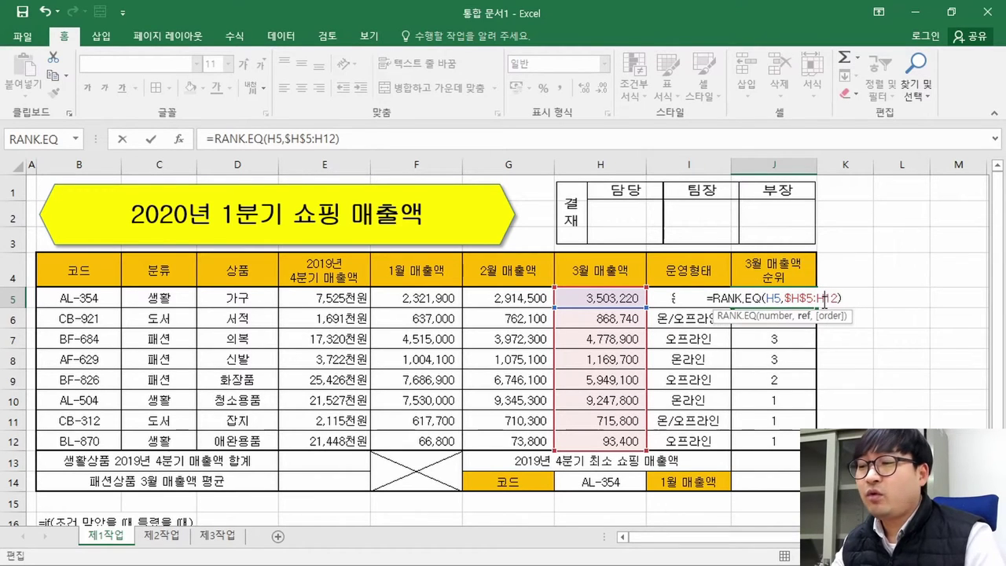
{"action": "key", "text": "F4"}
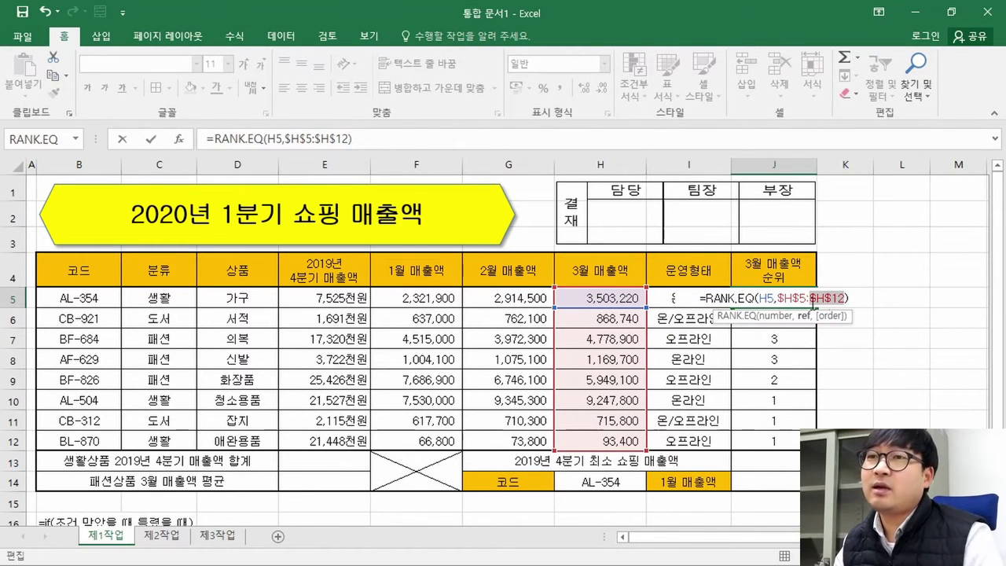
Step: Remove the row lock from $H$5 in J5's formula and put the $ back
{"action": "left_click", "coordinate": [787, 301]}
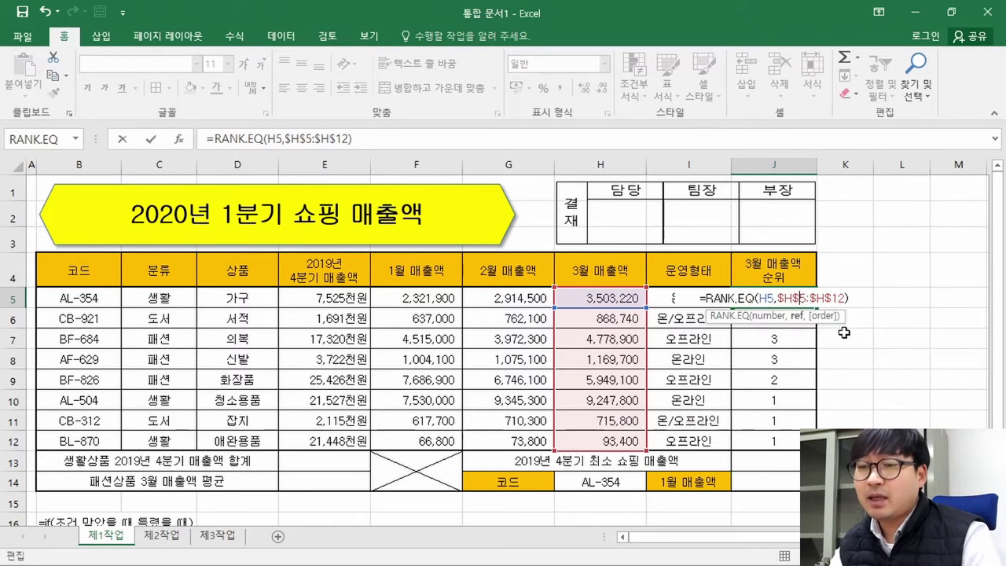
{"action": "key", "text": "BackSpace"}
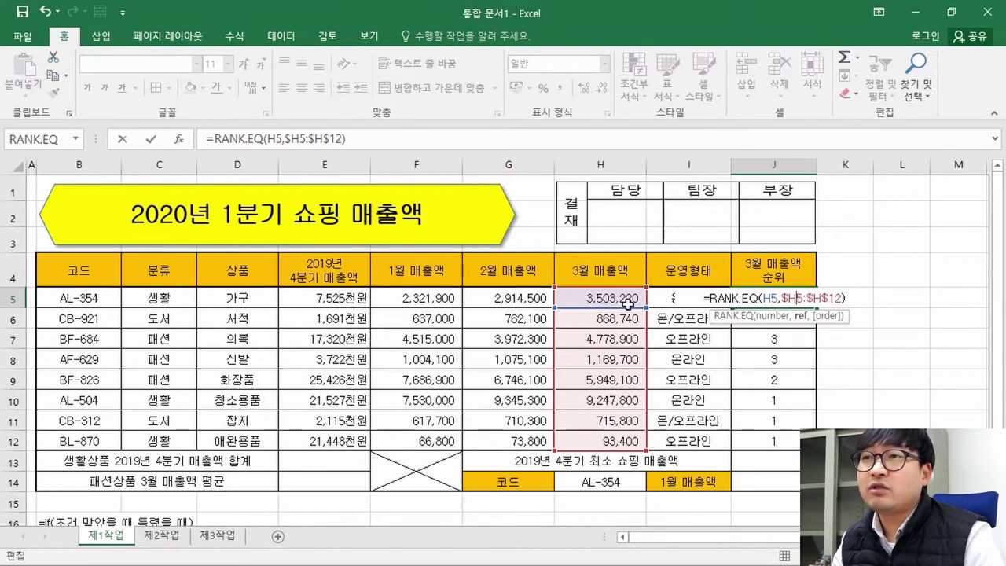
{"action": "left_click", "coordinate": [790, 302]}
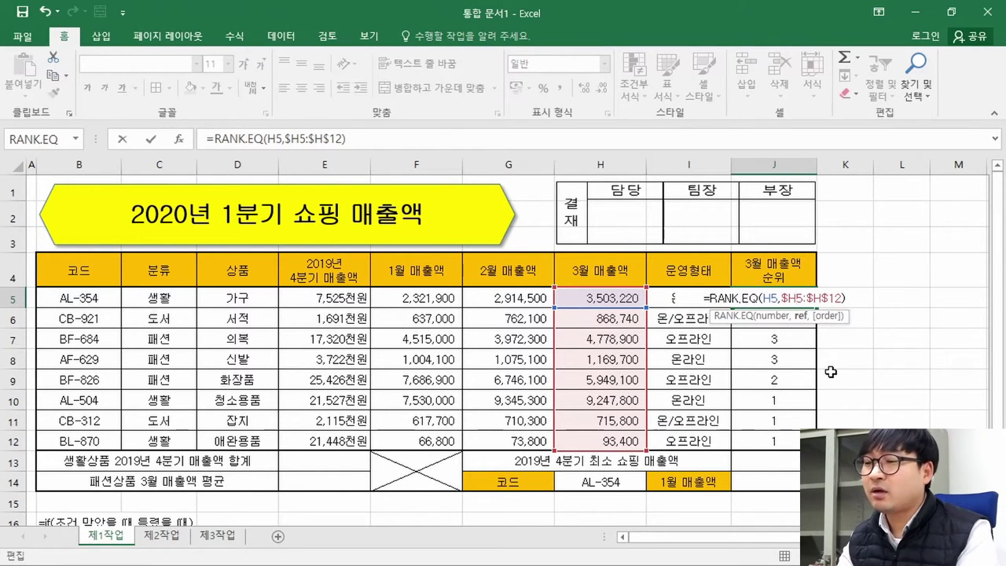
{"action": "type", "text": "$"}
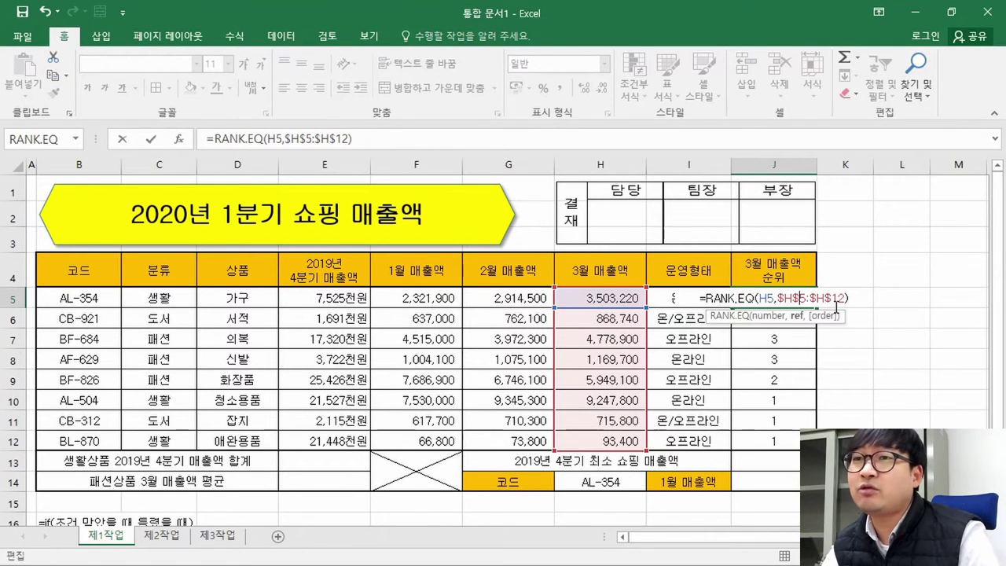
Step: Confirm J5's formula, copy J5 and paste only its formula into J6:J12
{"action": "key", "text": "Return"}
{"action": "left_click", "coordinate": [792, 303]}
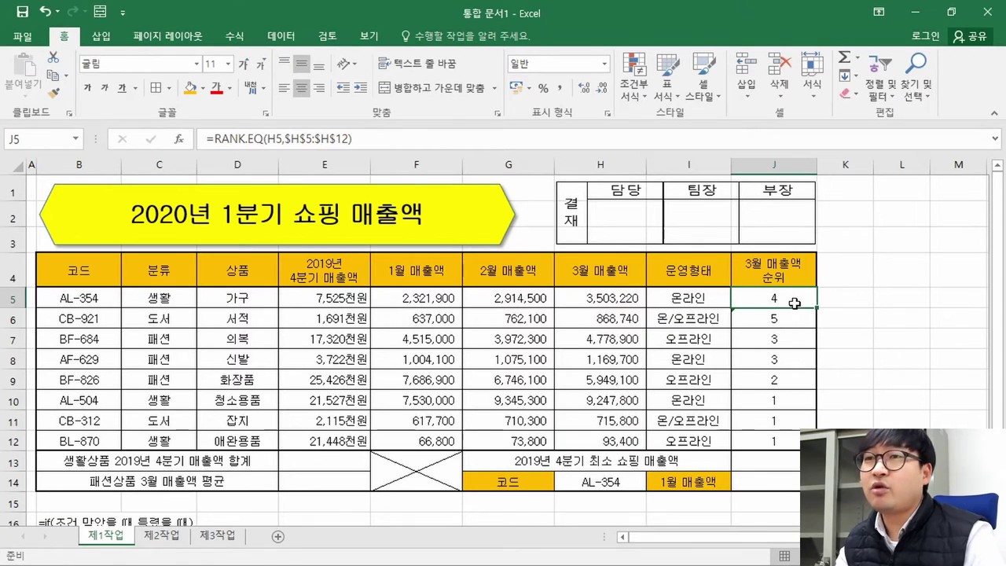
{"action": "key", "text": "ctrl+c"}
{"action": "left_click_drag", "start_coordinate": [774, 318], "coordinate": [778, 440]}
{"action": "right_click", "coordinate": [778, 440]}
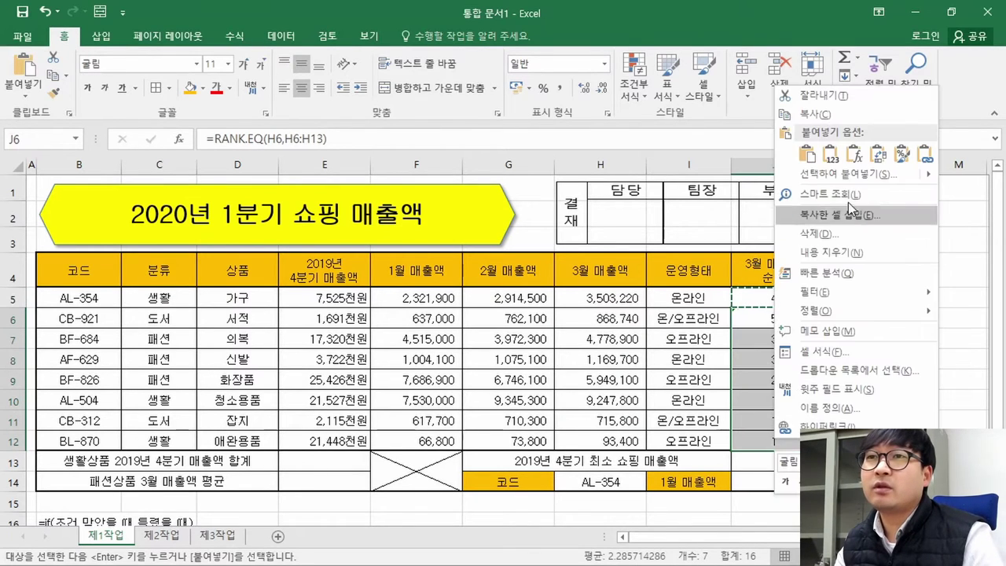
{"action": "left_click", "coordinate": [855, 154]}
Step: Examine the RANK.EQ formulas in J6:J12 to check that each row uses the fixed $H$5:$H$12 range
{"action": "left_click", "coordinate": [795, 314]}
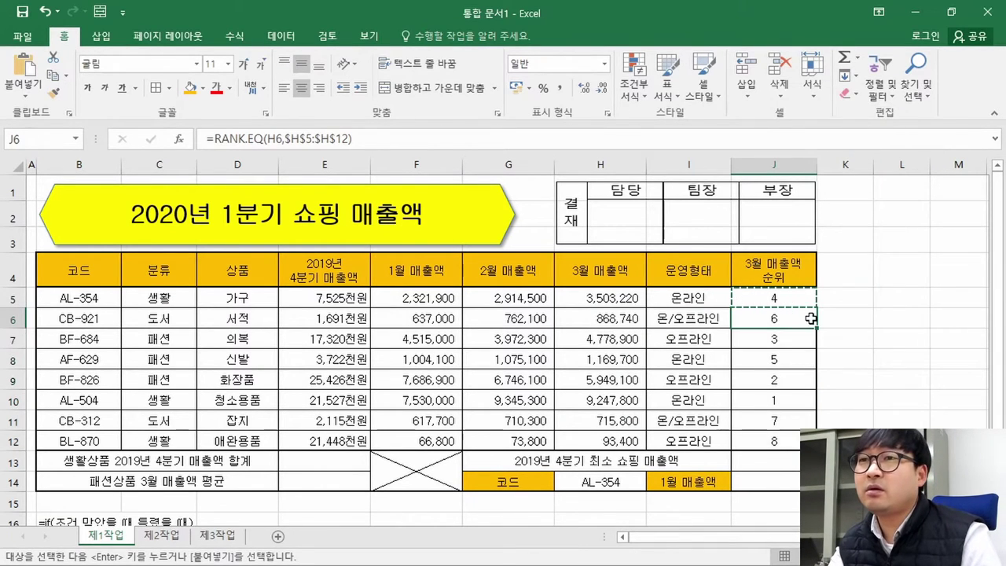
{"action": "double_click", "coordinate": [810, 318]}
{"action": "double_click", "coordinate": [795, 337]}
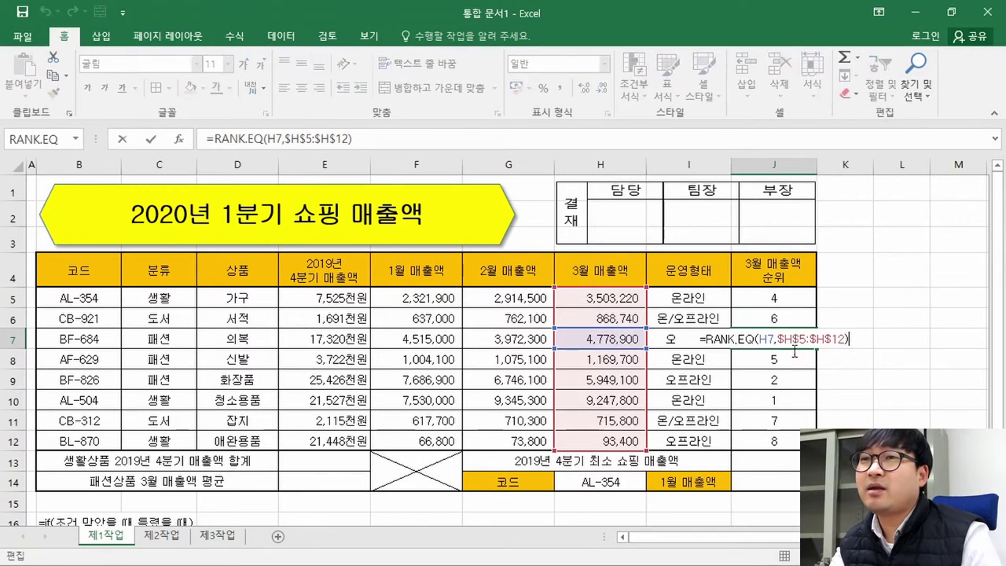
{"action": "double_click", "coordinate": [794, 358]}
{"action": "left_click", "coordinate": [778, 379]}
{"action": "double_click", "coordinate": [777, 379]}
{"action": "left_click", "coordinate": [784, 399]}
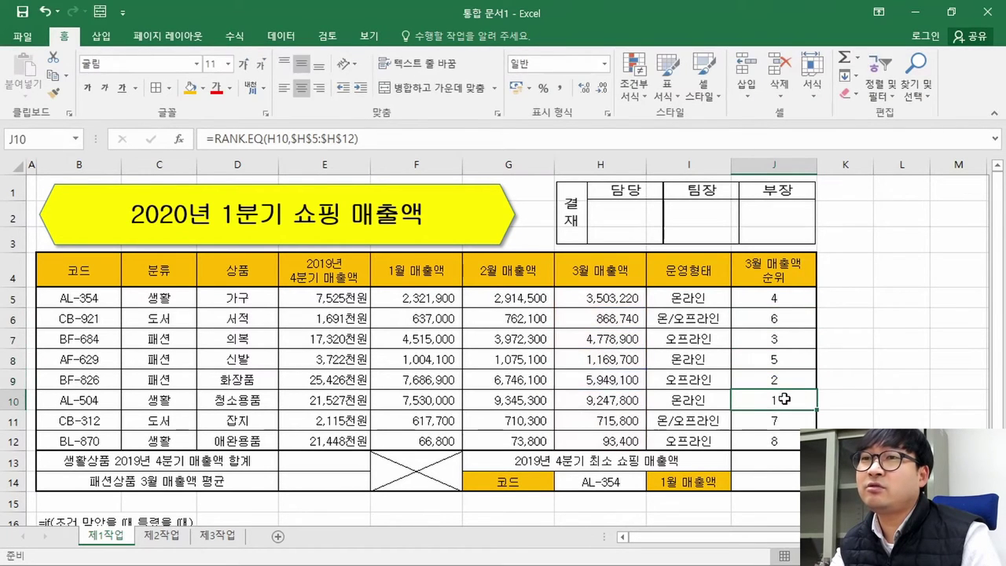
{"action": "double_click", "coordinate": [784, 399]}
{"action": "key", "text": "Escape"}
{"action": "double_click", "coordinate": [779, 420]}
{"action": "key", "text": "Escape"}
{"action": "left_click", "coordinate": [783, 434]}
{"action": "double_click", "coordinate": [783, 434]}
{"action": "key", "text": "Escape"}
{"action": "left_click_drag", "start_coordinate": [786, 295], "coordinate": [789, 440]}
Step: Switch to GE12-12A.pdf and read the '위' suffix requirement in item (2) and the '천원' cell format instruction for E5:E12
{"action": "key", "text": "alt+Tab"}
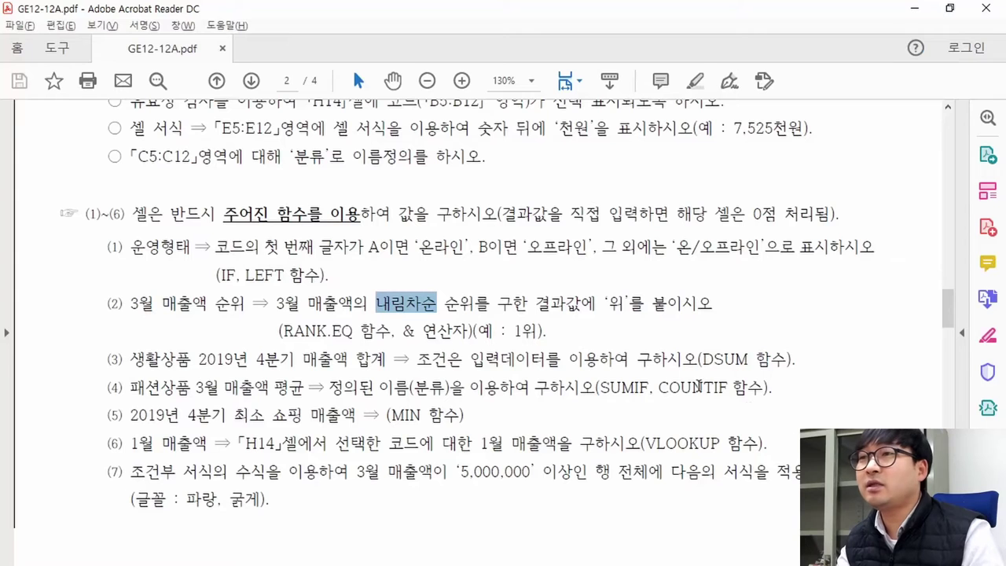
{"action": "left_click", "coordinate": [461, 305]}
{"action": "left_click_drag", "start_coordinate": [390, 302], "coordinate": [677, 312]}
{"action": "left_click_drag", "start_coordinate": [522, 331], "coordinate": [541, 333]}
{"action": "scroll", "coordinate": [606, 332], "scroll_direction": "up", "scroll_amount": 3}
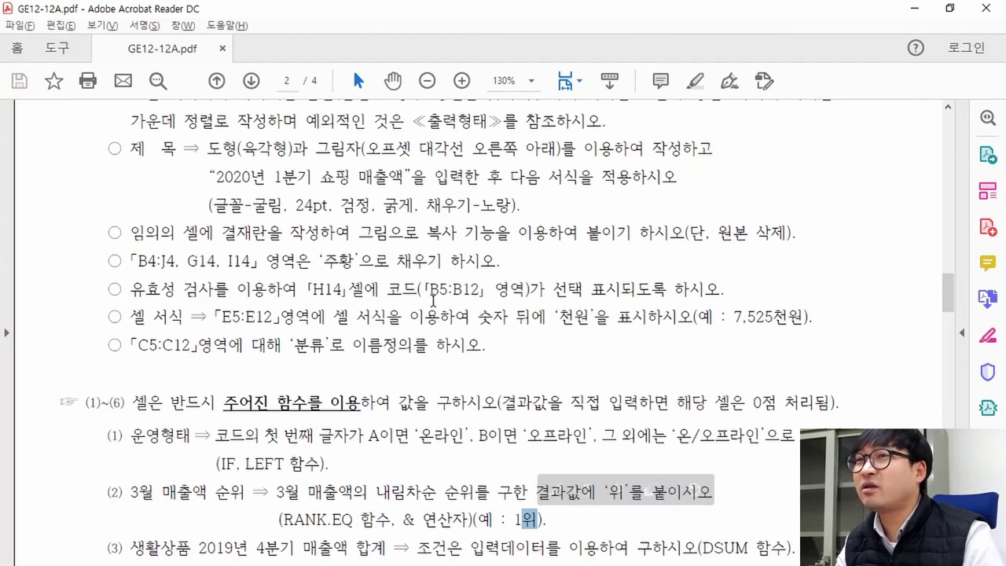
{"action": "left_click_drag", "start_coordinate": [814, 318], "coordinate": [129, 316]}
{"action": "scroll", "coordinate": [405, 308], "scroll_direction": "down", "scroll_amount": 3}
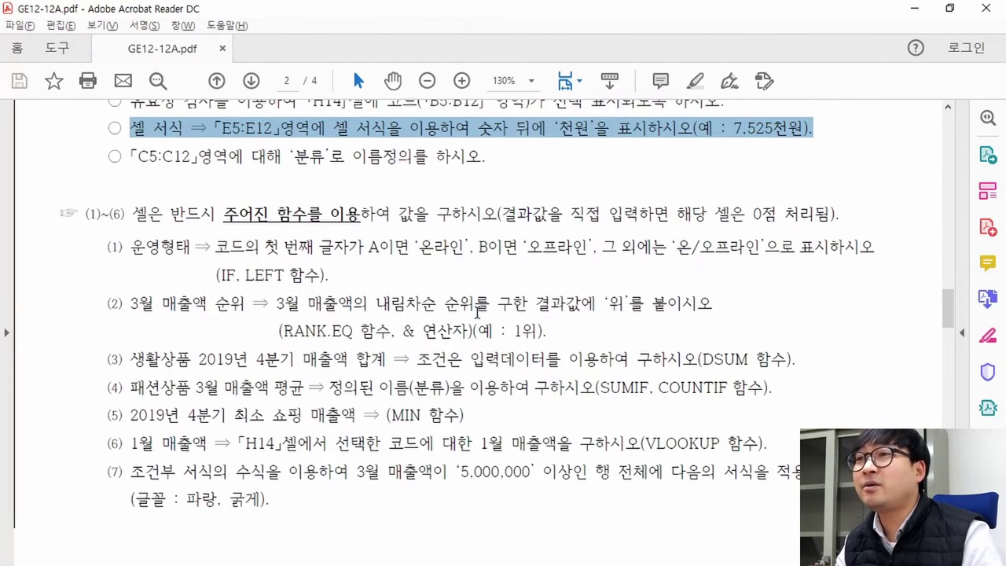
Step: Read the '& 연산자' requirement for the rank result in item (2) of the instructions
{"action": "left_click", "coordinate": [426, 323]}
{"action": "left_click_drag", "start_coordinate": [399, 330], "coordinate": [476, 331]}
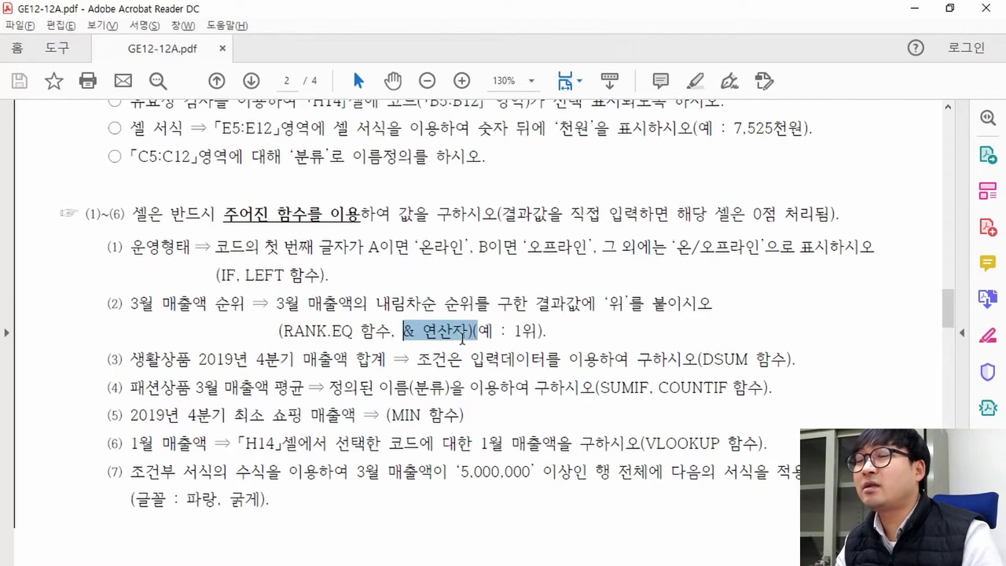
{"action": "left_click", "coordinate": [456, 334]}
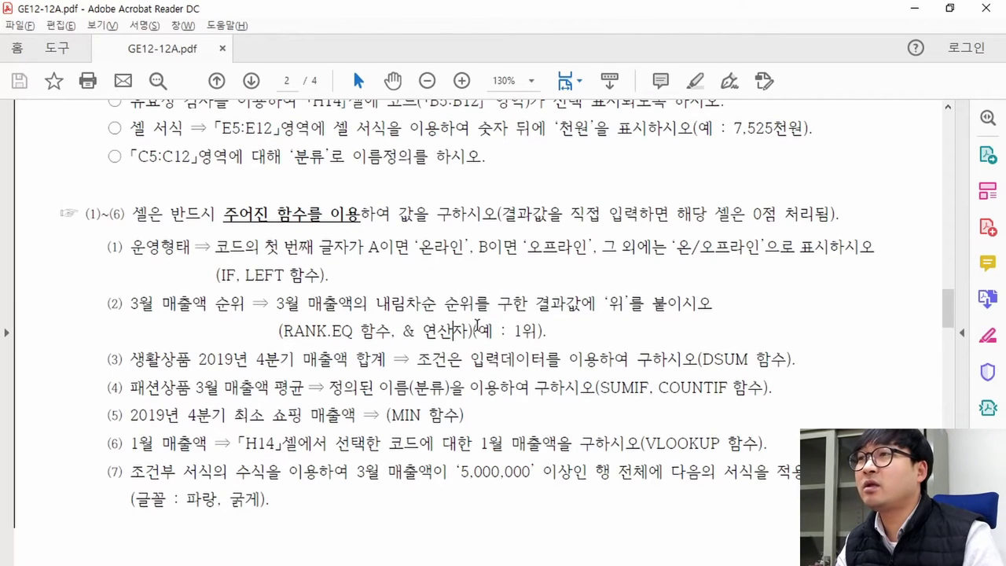
{"action": "scroll", "coordinate": [252, 246], "scroll_direction": "up", "scroll_amount": 2}
{"action": "scroll", "coordinate": [509, 454], "scroll_direction": "down", "scroll_amount": 2}
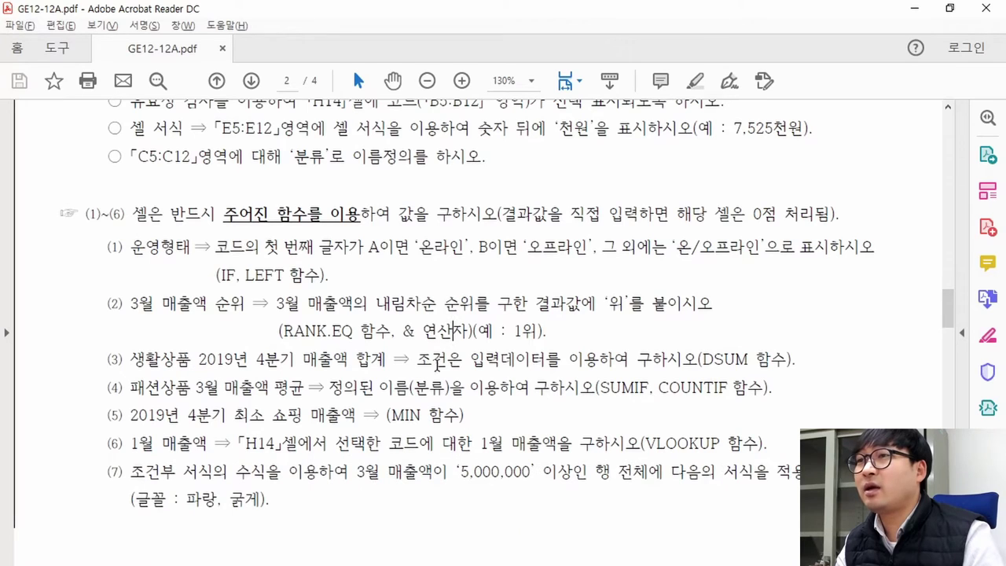
{"action": "left_click_drag", "start_coordinate": [399, 330], "coordinate": [468, 331]}
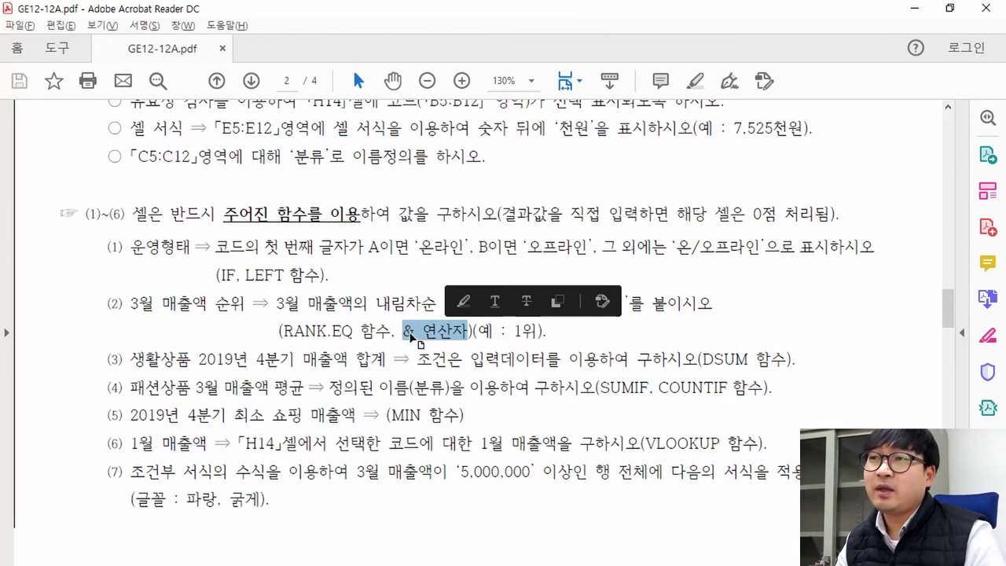
{"action": "left_click", "coordinate": [410, 331]}
{"action": "left_click_drag", "start_coordinate": [403, 332], "coordinate": [417, 332]}
Step: Switch to Excel and append &"위" to the end of J5's RANK.EQ formula
{"action": "key", "text": "alt+Tab"}
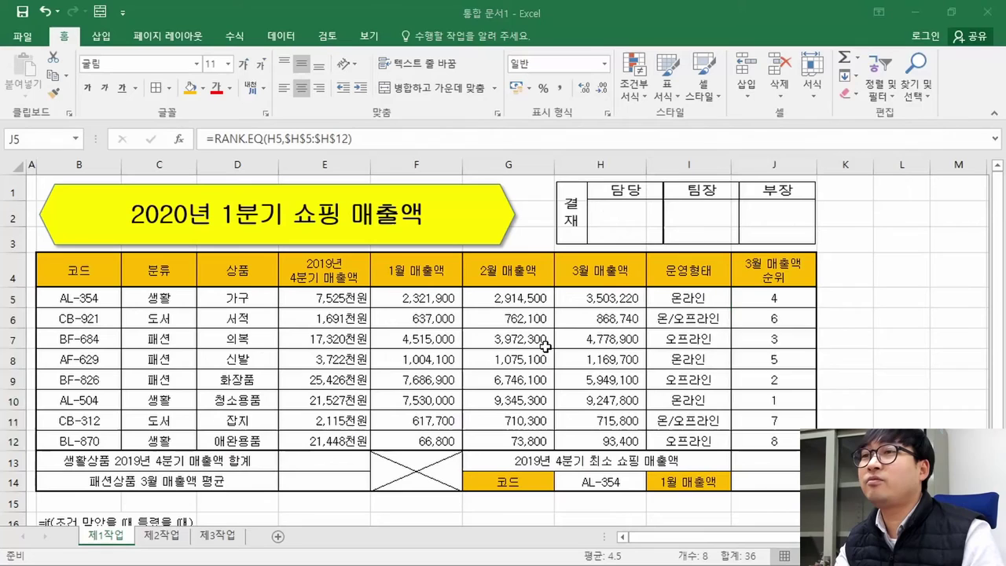
{"action": "left_click", "coordinate": [778, 299]}
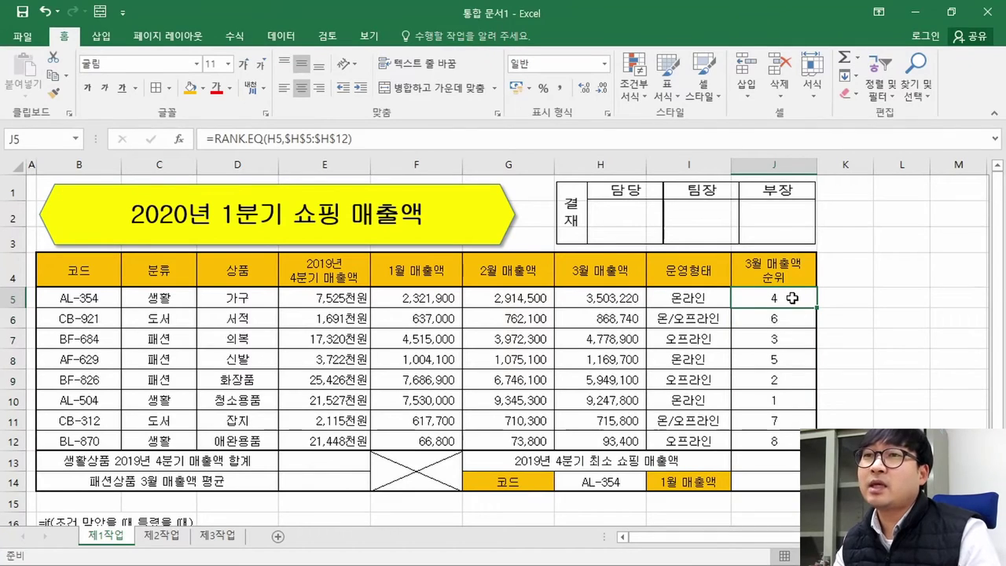
{"action": "left_click", "coordinate": [379, 140]}
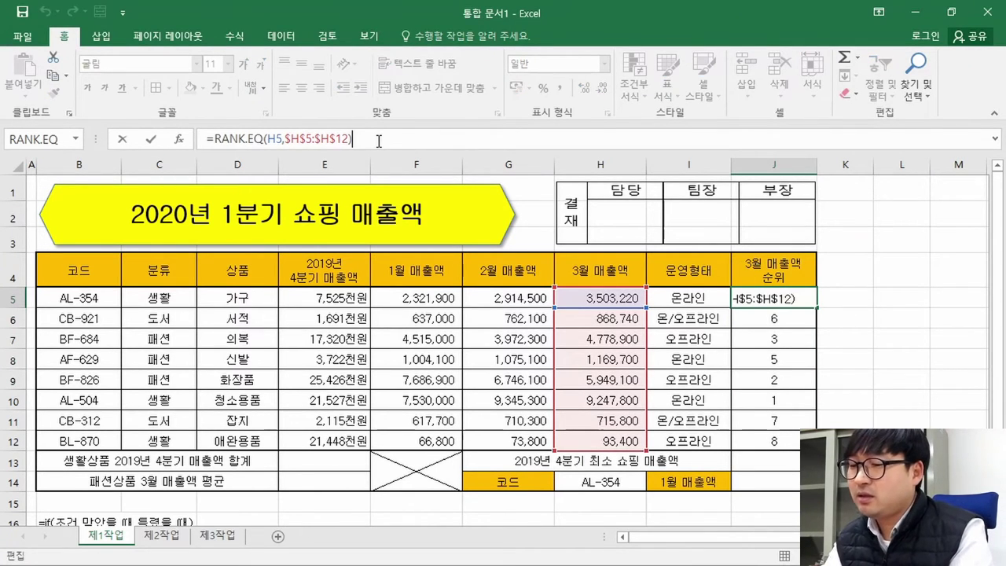
{"action": "type", "text": "&"}
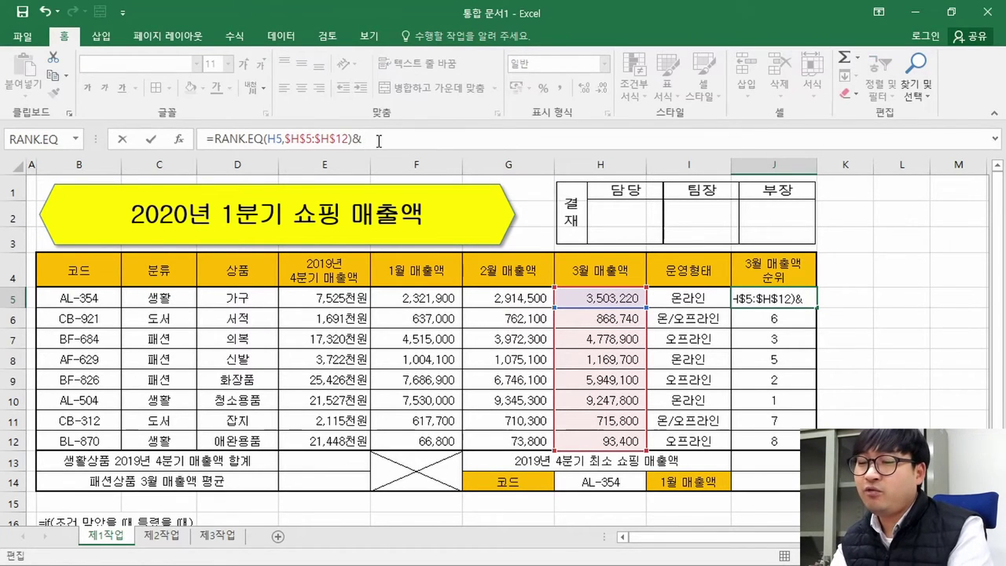
{"action": "type", "text": "dnl"}
{"action": "key", "text": "BackSpace"}
{"action": "key", "text": "BackSpace"}
{"action": "type", "text": "위"}
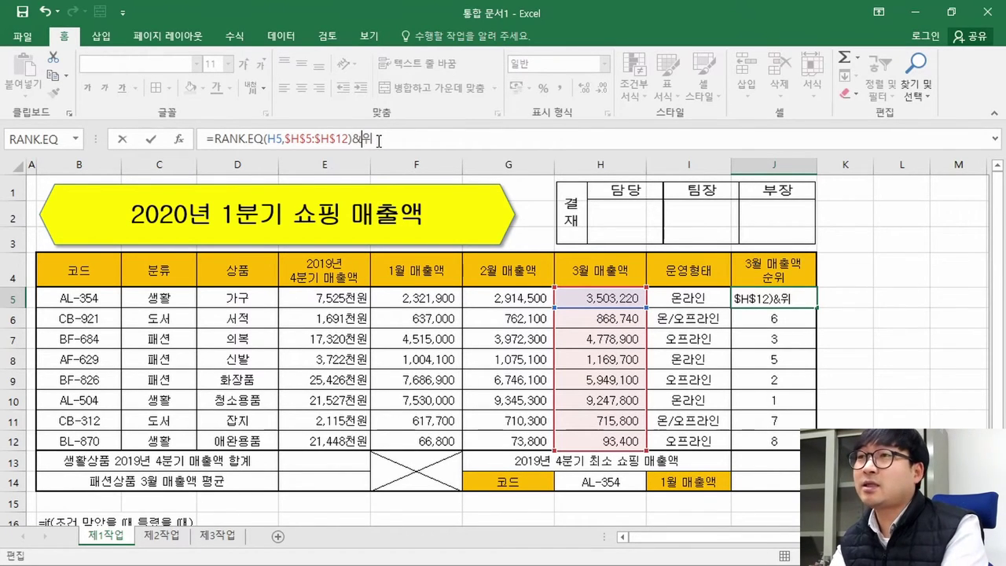
{"action": "key", "text": "BackSpace"}
{"action": "type", "text": "\"위"}
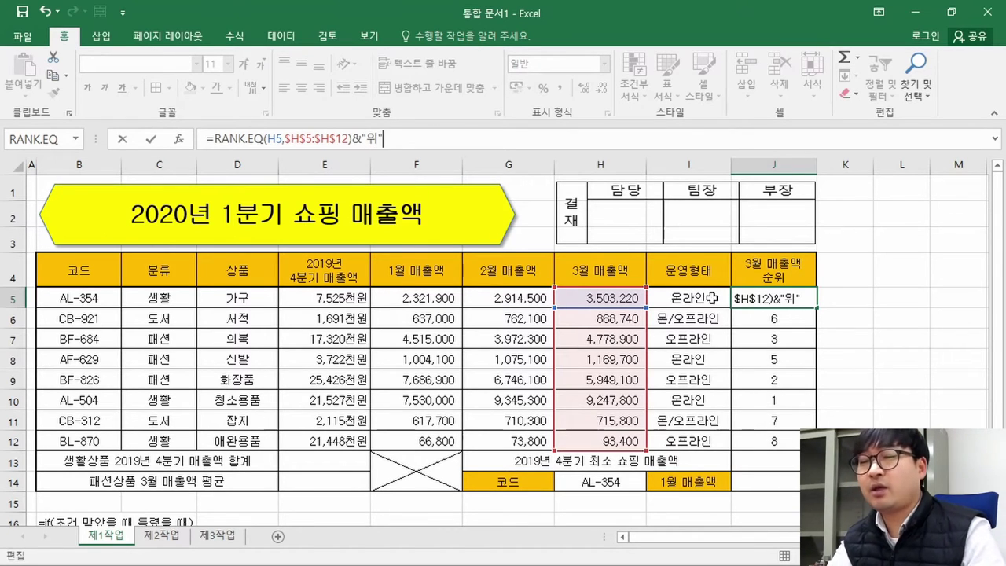
{"action": "key", "text": "Return"}
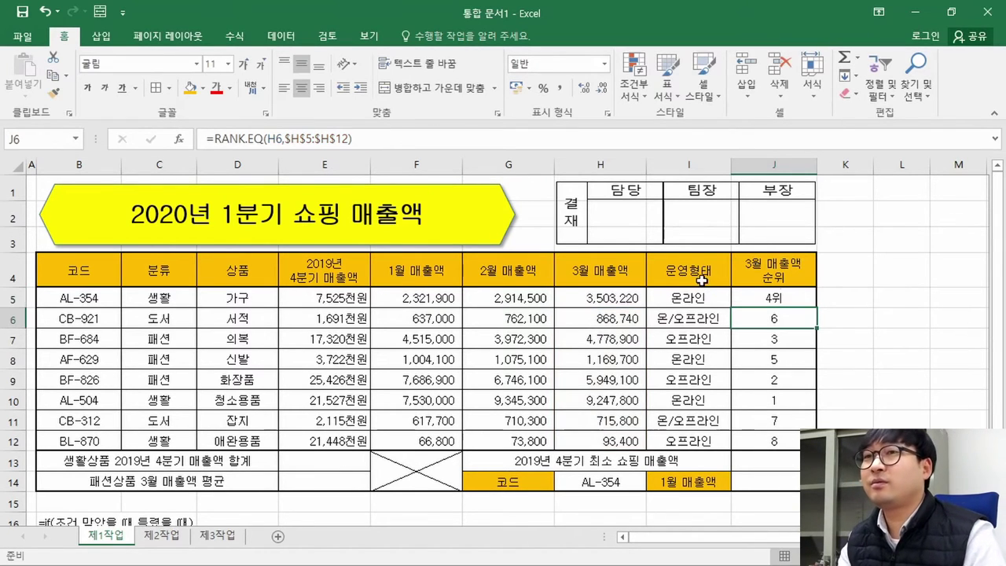
Step: Copy J5 and paste only its updated formula into J6:J12
{"action": "key", "text": "Up"}
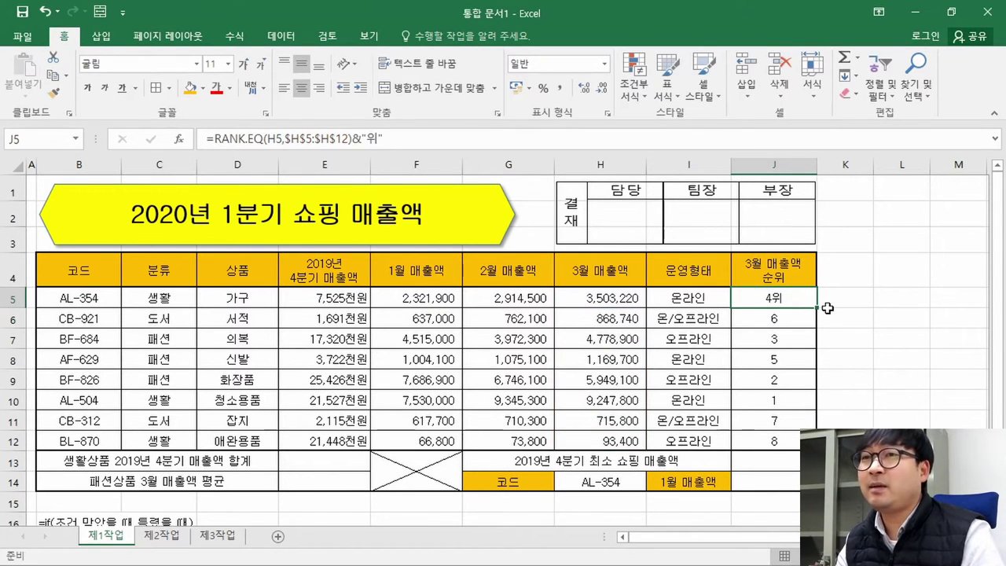
{"action": "key", "text": "ctrl+c"}
{"action": "left_click_drag", "start_coordinate": [793, 318], "coordinate": [796, 442]}
{"action": "right_click", "coordinate": [795, 442]}
{"action": "left_click", "coordinate": [877, 156]}
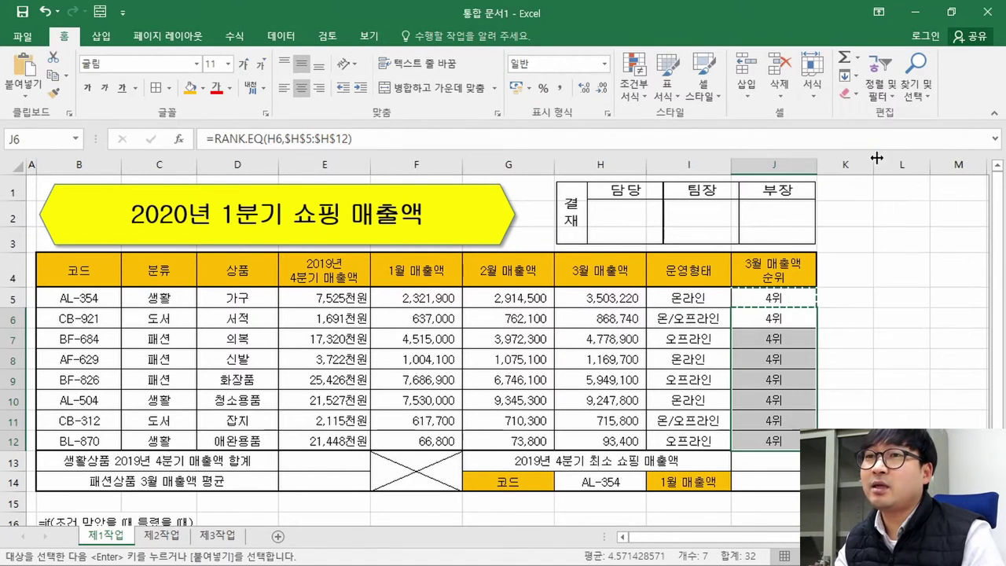
{"action": "left_click", "coordinate": [797, 333]}
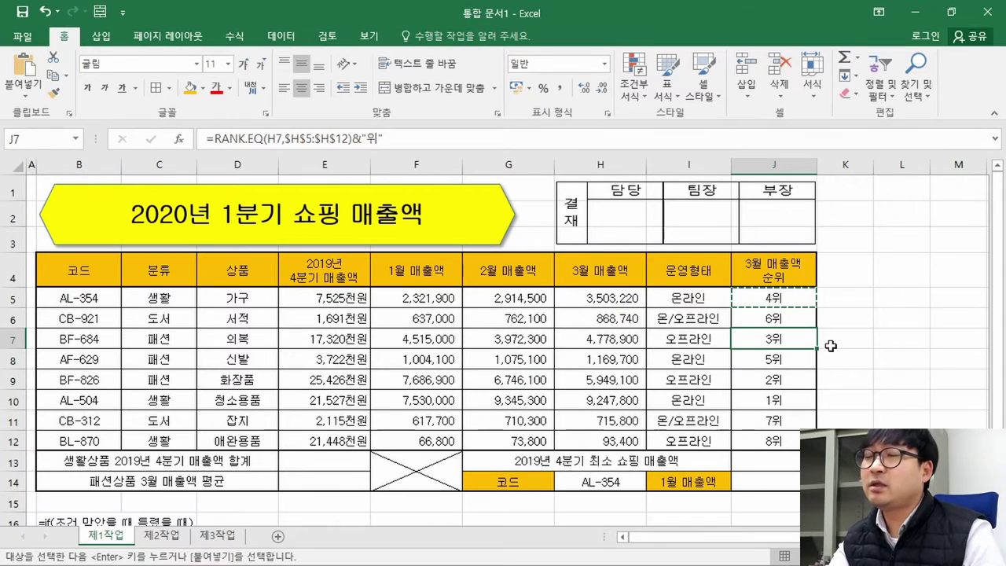
{"action": "key", "text": "Escape"}
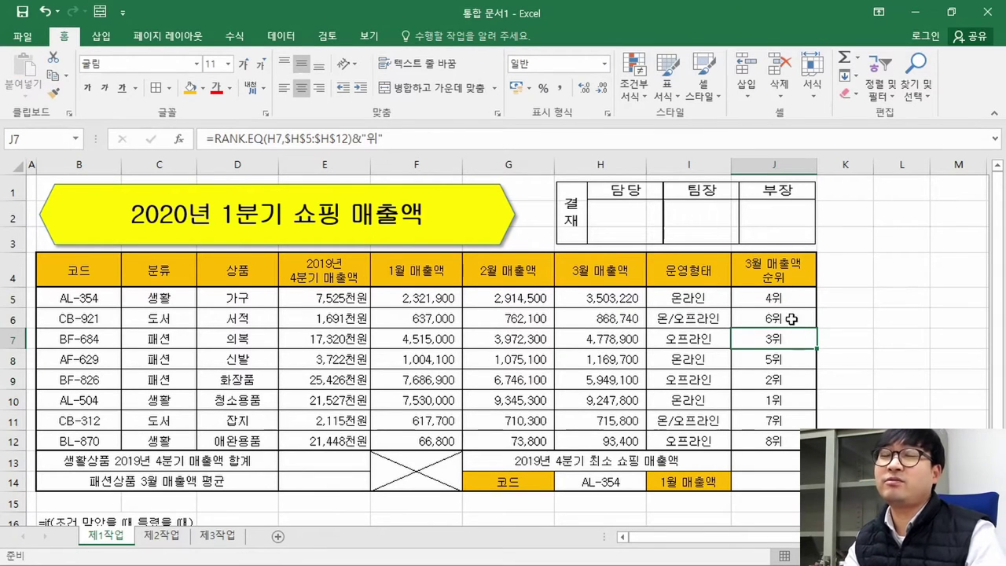
{"action": "left_click", "coordinate": [796, 304]}
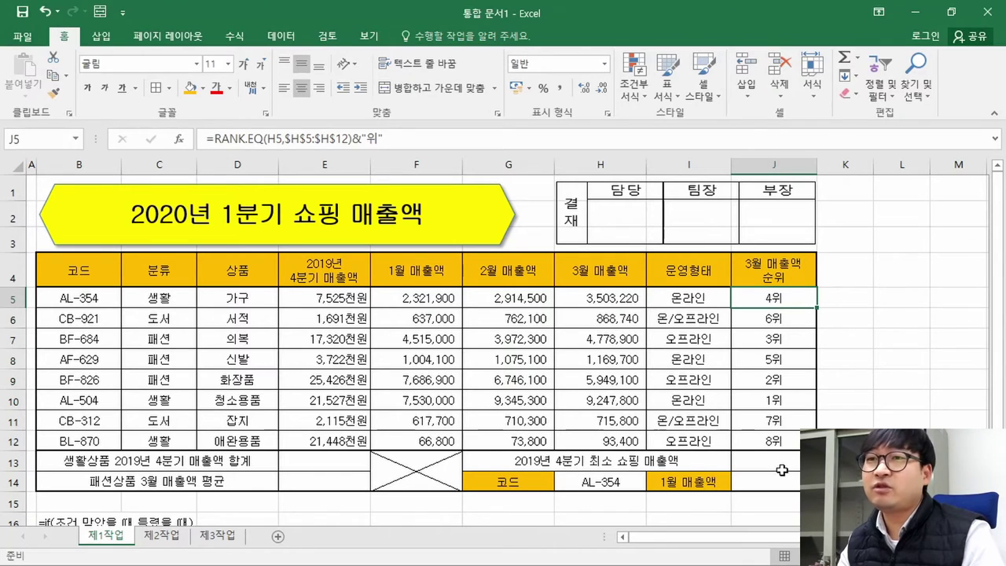
Step: Switch to GE12-12A.pdf and read item (3), 생활상품 2019년 4분기 매출액 합계, locating its answer cell in the sample table
{"action": "key", "text": "alt+Tab"}
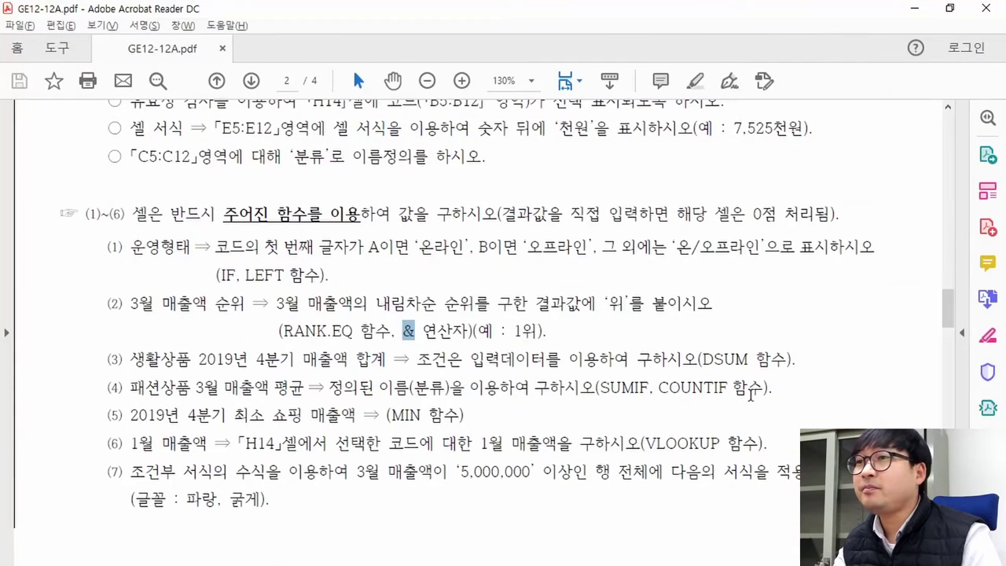
{"action": "left_click", "coordinate": [445, 331]}
{"action": "left_click_drag", "start_coordinate": [134, 363], "coordinate": [385, 363]}
{"action": "scroll", "coordinate": [446, 380], "scroll_direction": "up", "scroll_amount": 3}
{"action": "scroll", "coordinate": [446, 381], "scroll_direction": "up", "scroll_amount": 8}
{"action": "left_click_drag", "start_coordinate": [366, 235], "coordinate": [404, 236]}
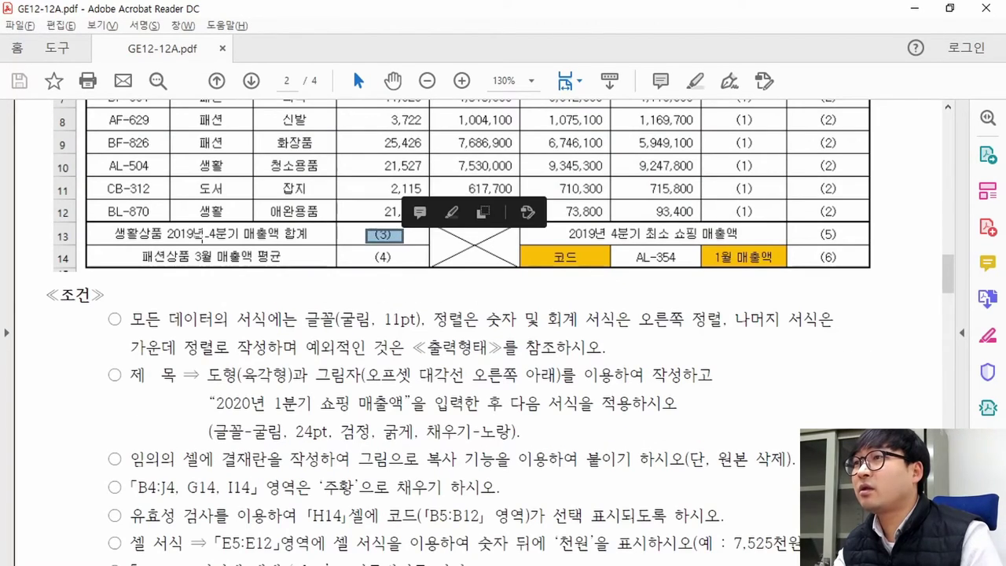
{"action": "left_click_drag", "start_coordinate": [118, 234], "coordinate": [404, 236]}
{"action": "scroll", "coordinate": [446, 363], "scroll_direction": "down", "scroll_amount": 6}
{"action": "scroll", "coordinate": [447, 363], "scroll_direction": "down", "scroll_amount": 5}
{"action": "scroll", "coordinate": [433, 338], "scroll_direction": "up", "scroll_amount": 5}
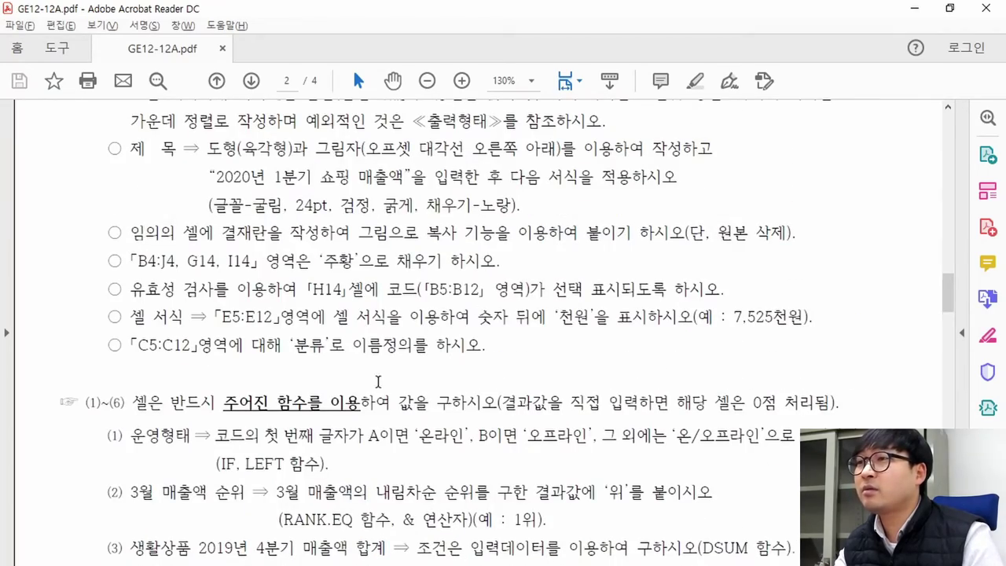
{"action": "scroll", "coordinate": [387, 312], "scroll_direction": "down", "scroll_amount": 4}
Step: Switch to Excel and start a RANK.EQ function in B18, below the LEFT syntax note
{"action": "key", "text": "alt+Tab"}
{"action": "scroll", "coordinate": [112, 488], "scroll_direction": "down", "scroll_amount": 1}
{"action": "scroll", "coordinate": [112, 488], "scroll_direction": "down", "scroll_amount": 3}
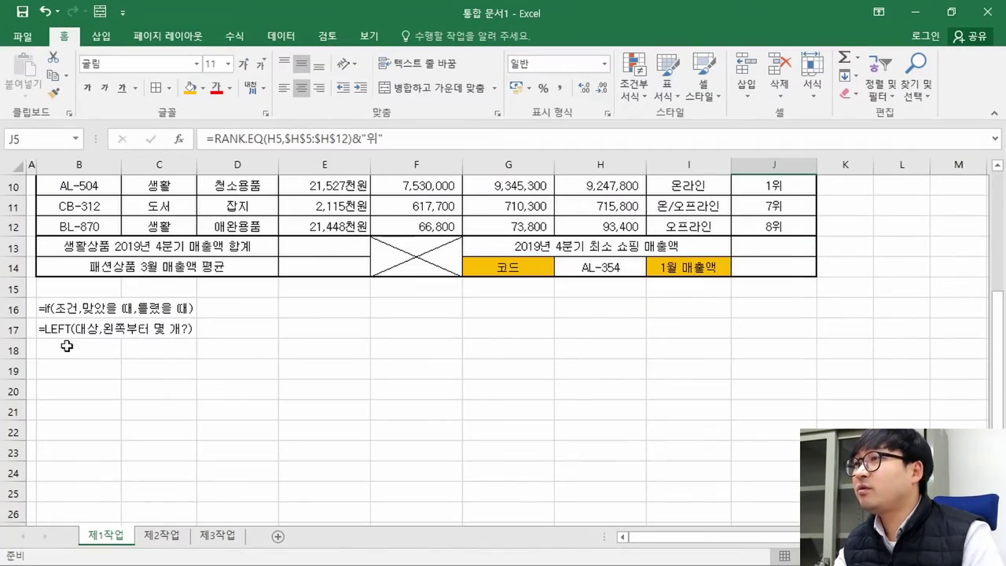
{"action": "left_click", "coordinate": [65, 351]}
{"action": "type", "text": "="}
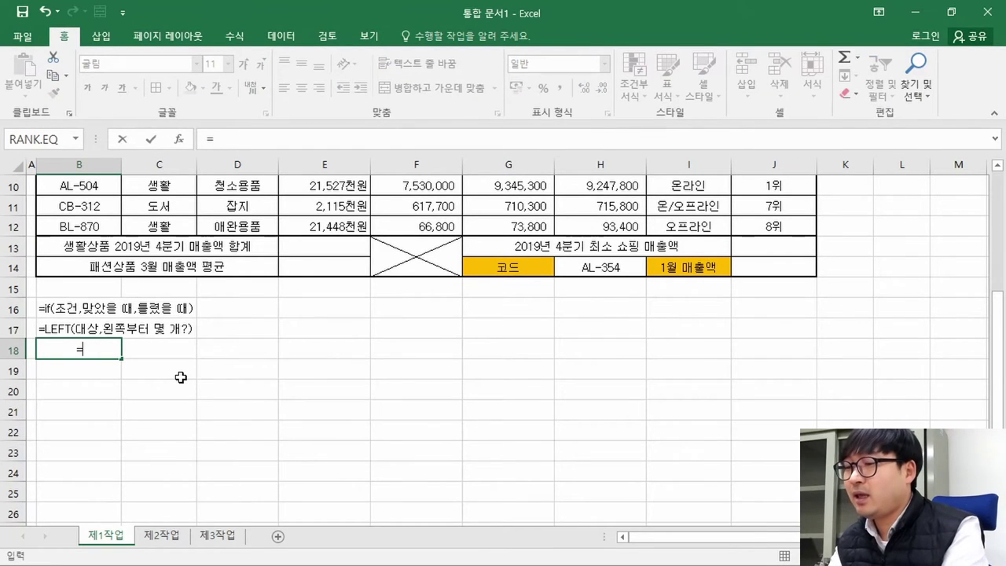
{"action": "type", "text": "ra"}
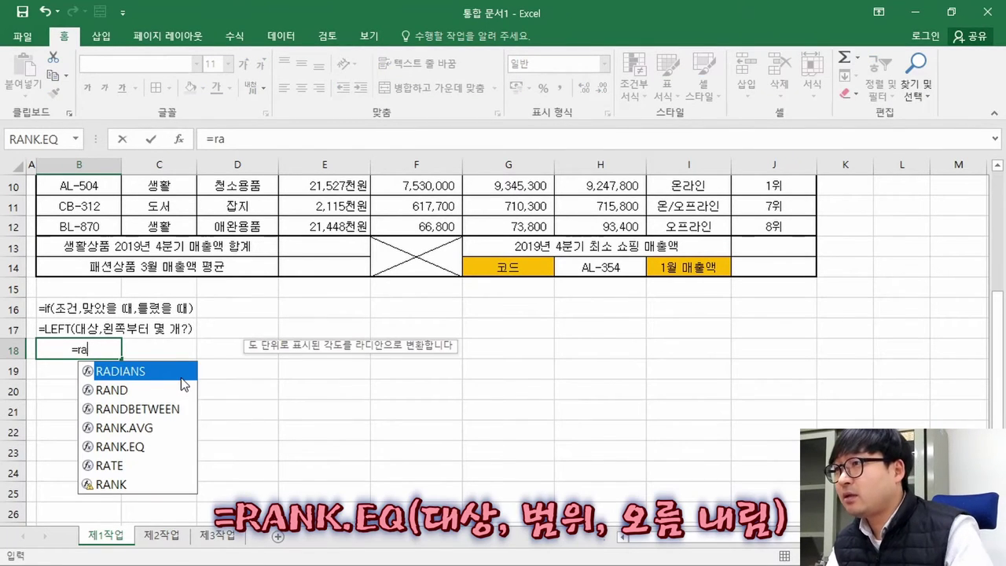
{"action": "double_click", "coordinate": [140, 445]}
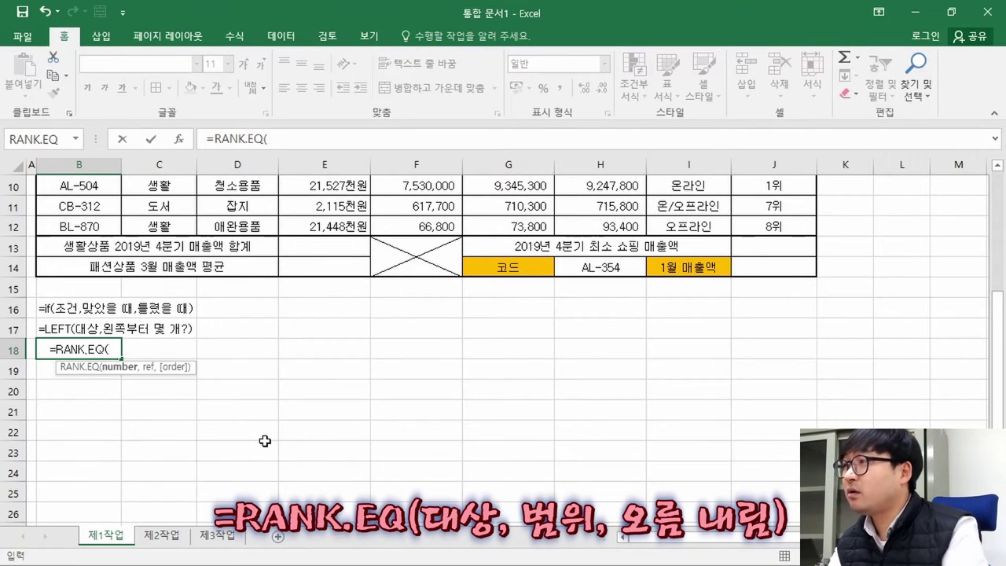
Step: Fill in the RANK.EQ syntax note in B18 with the arguments 대상,범위,오름 내림
{"action": "type", "text": "rot"}
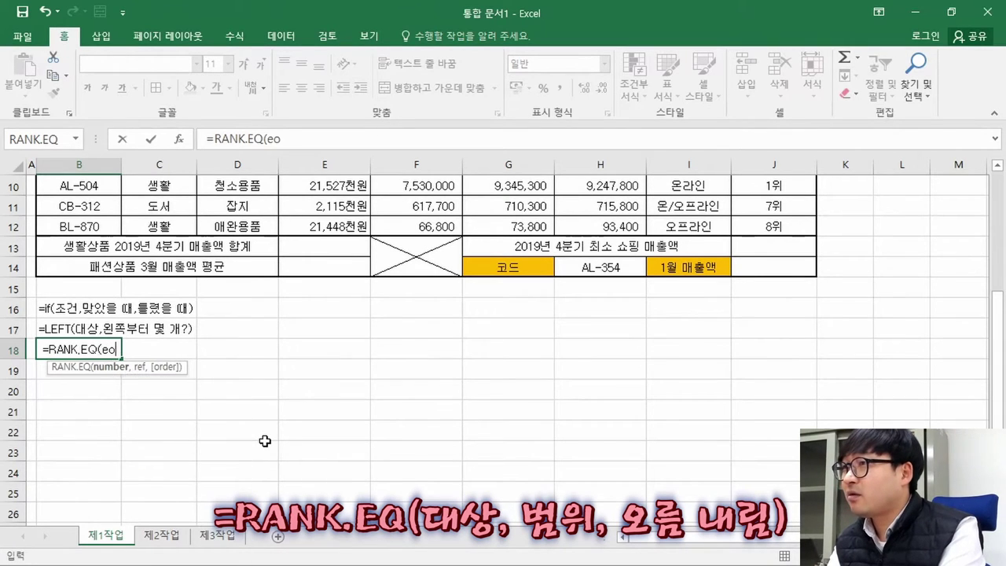
{"action": "key", "text": "BackSpace"}
{"action": "key", "text": "BackSpace"}
{"action": "key", "text": "BackSpace"}
{"action": "type", "text": "대사"}
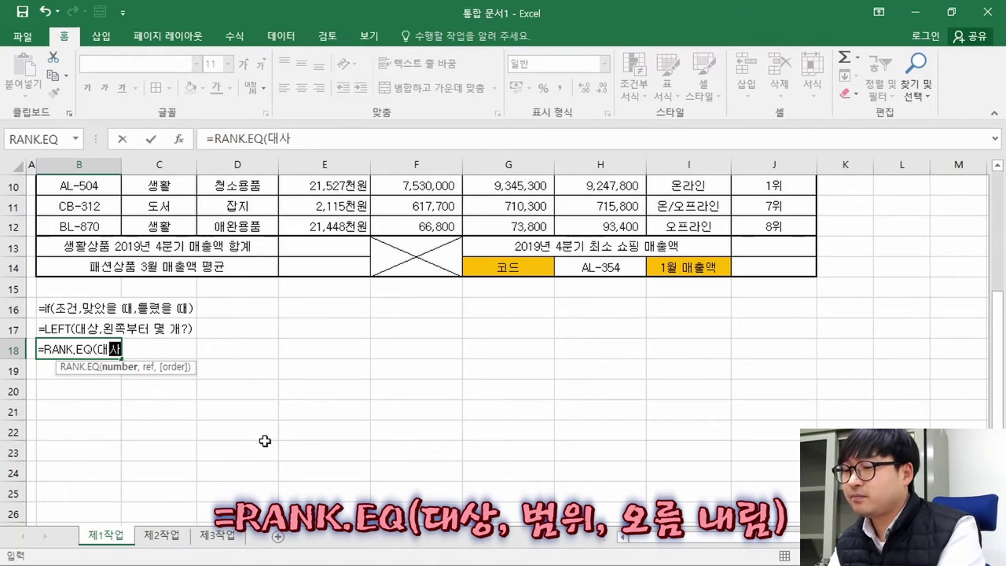
{"action": "type", "text": ","}
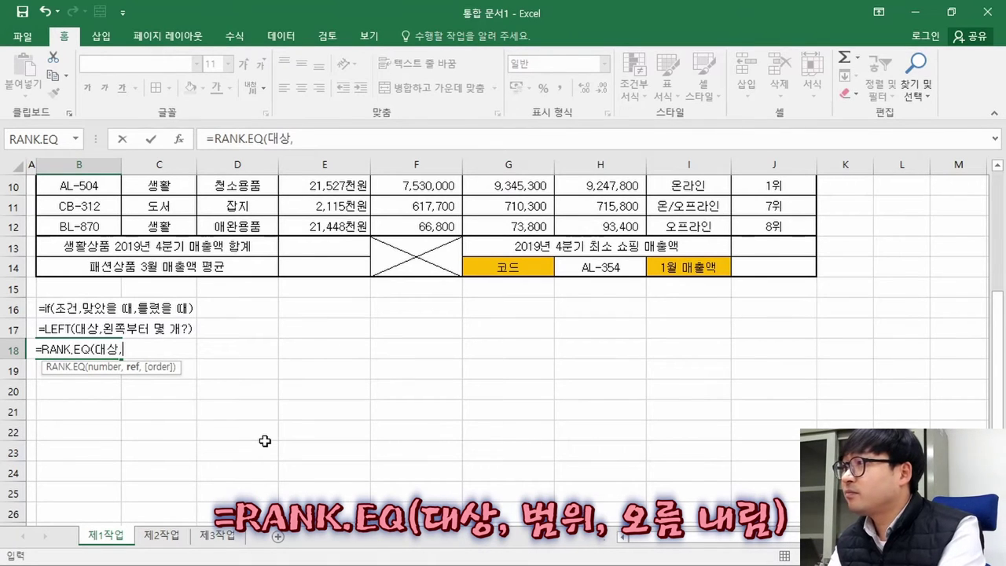
{"action": "type", "text": "범위,"}
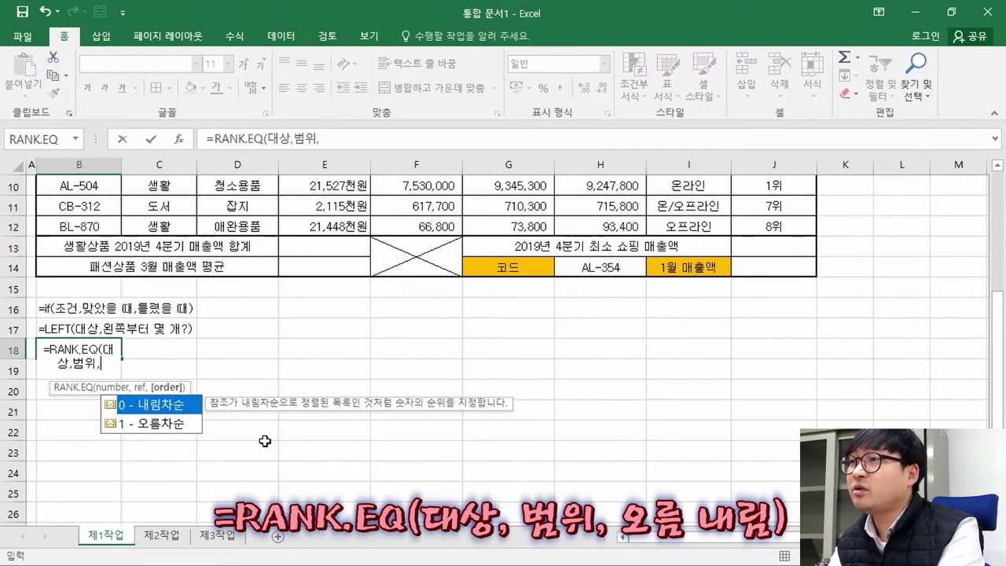
{"action": "type", "text": "오름 ㄴ"}
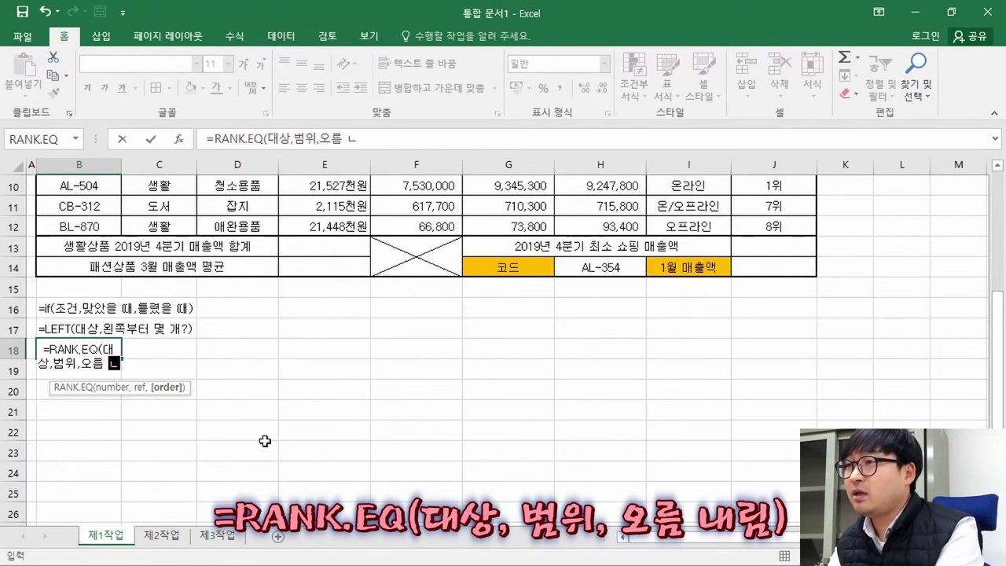
{"action": "type", "text": " 낼"}
{"action": "key", "text": "BackSpace"}
{"action": "key", "text": "BackSpace"}
{"action": "key", "text": "BackSpace"}
{"action": "type", "text": "내림"}
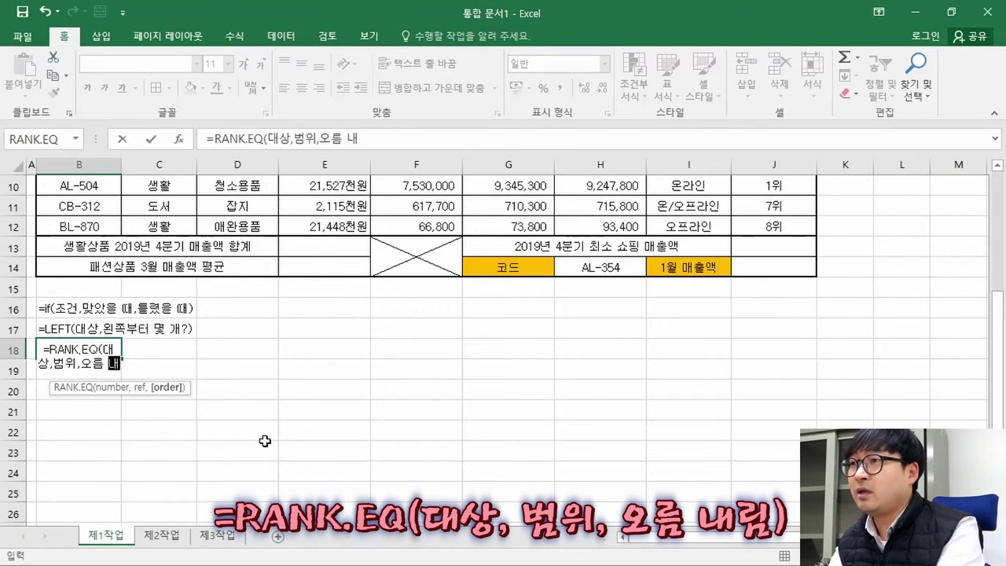
Step: Store B18's RANK.EQ note as plain text with a leading apostrophe and left-align it
{"action": "key", "text": "Return"}
{"action": "key", "text": "Up"}
{"action": "key", "text": "Up"}
{"action": "key", "text": "Down"}
{"action": "key", "text": "F2"}
{"action": "key", "text": "Home"}
{"action": "type", "text": "'"}
{"action": "key", "text": "Return"}
{"action": "key", "text": "Up"}
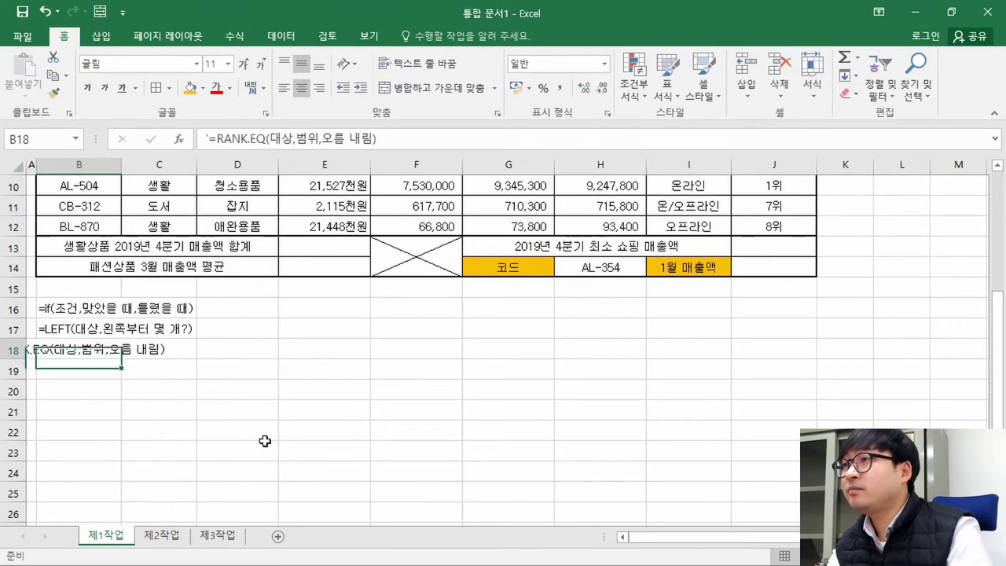
{"action": "left_click", "coordinate": [283, 87]}
{"action": "left_click", "coordinate": [265, 322]}
Step: Select E13 for the 생활상품 total, and switch to GE12-12A.pdf to examine the DSUM function required in item (3)
{"action": "scroll", "coordinate": [471, 377], "scroll_direction": "up", "scroll_amount": 3}
{"action": "scroll", "coordinate": [644, 384], "scroll_direction": "down", "scroll_amount": 2}
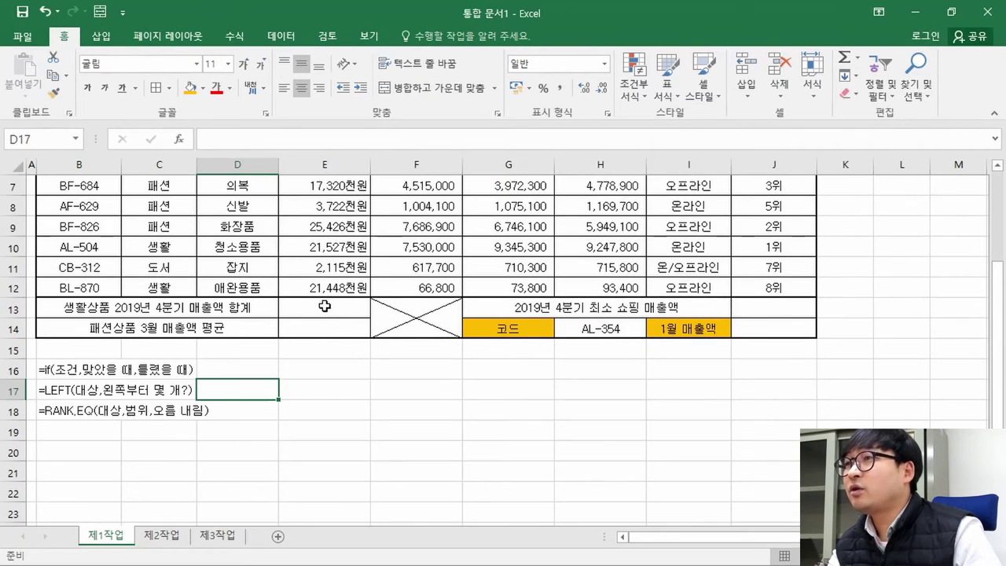
{"action": "left_click", "coordinate": [324, 309]}
{"action": "key", "text": "alt+Tab"}
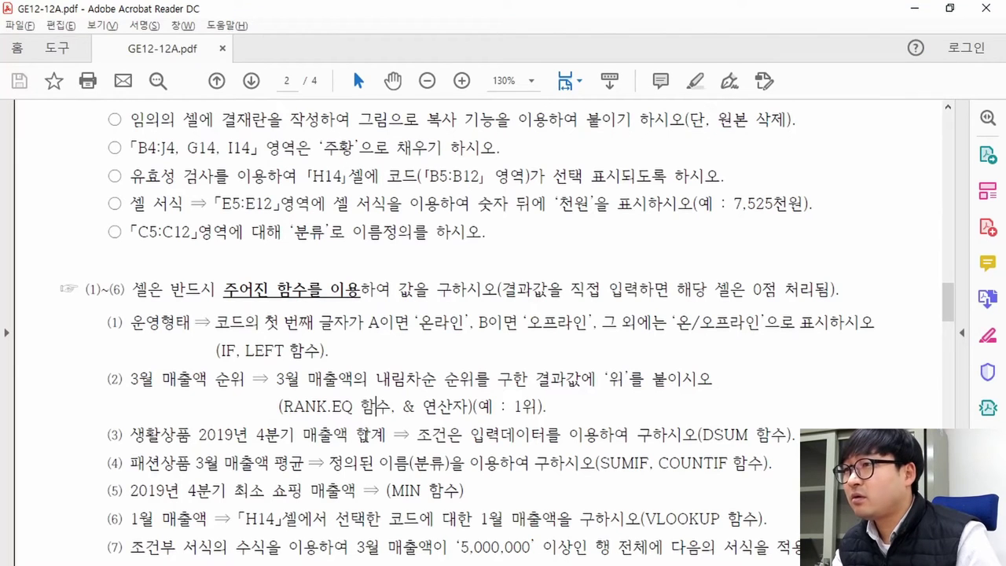
{"action": "left_click_drag", "start_coordinate": [703, 434], "coordinate": [745, 438]}
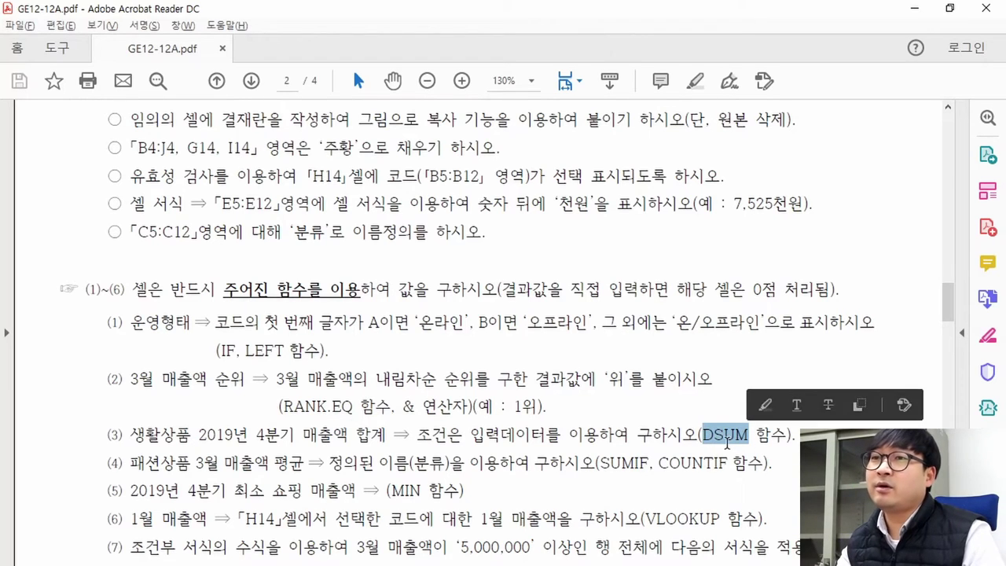
{"action": "left_click", "coordinate": [715, 439]}
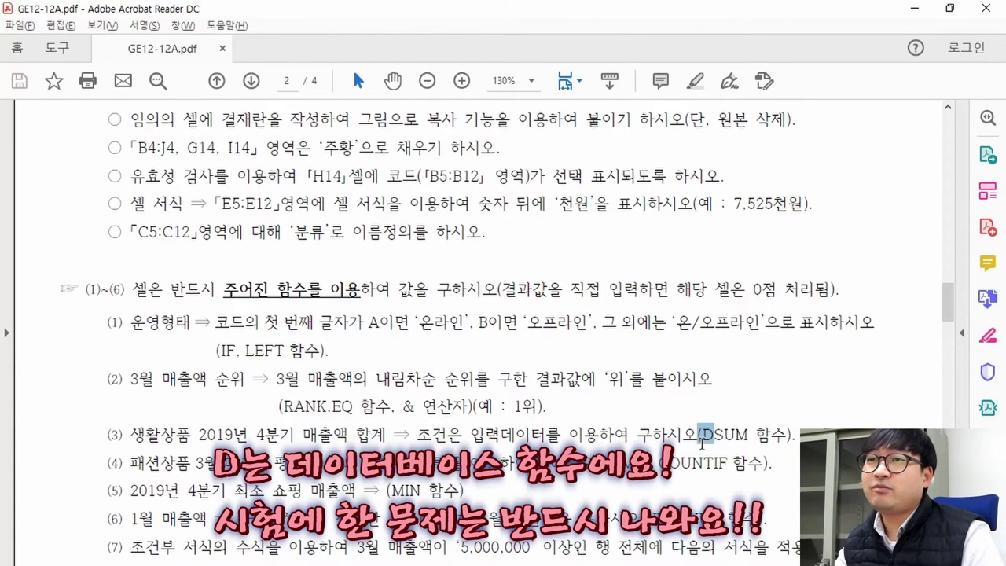
{"action": "double_click", "coordinate": [707, 442]}
{"action": "left_click", "coordinate": [724, 443]}
{"action": "left_click_drag", "start_coordinate": [702, 436], "coordinate": [716, 437]}
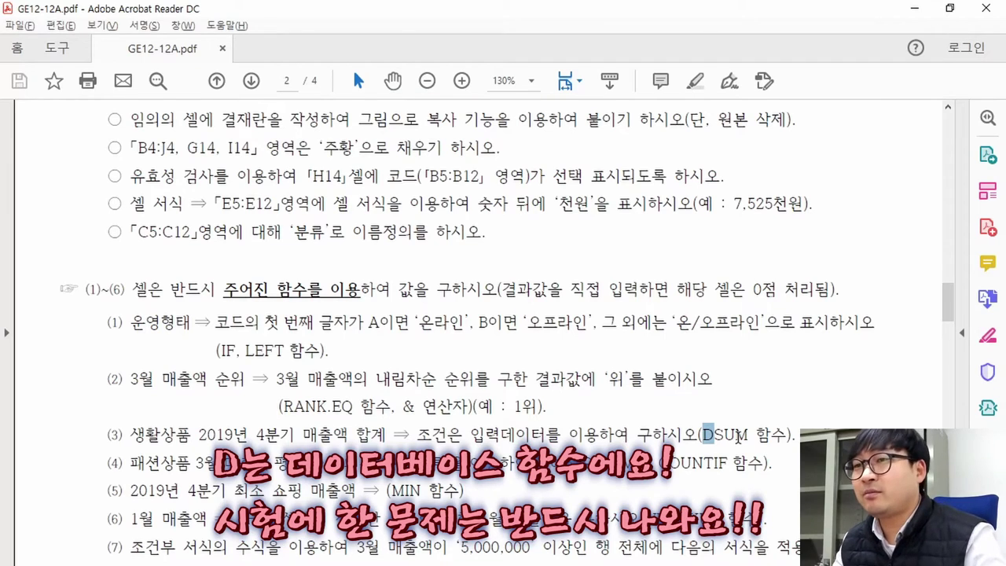
Step: Examine the DSUM function name and the condition wording in item (3) of the exam sheet
{"action": "left_click", "coordinate": [724, 432]}
{"action": "left_click_drag", "start_coordinate": [714, 435], "coordinate": [702, 435]}
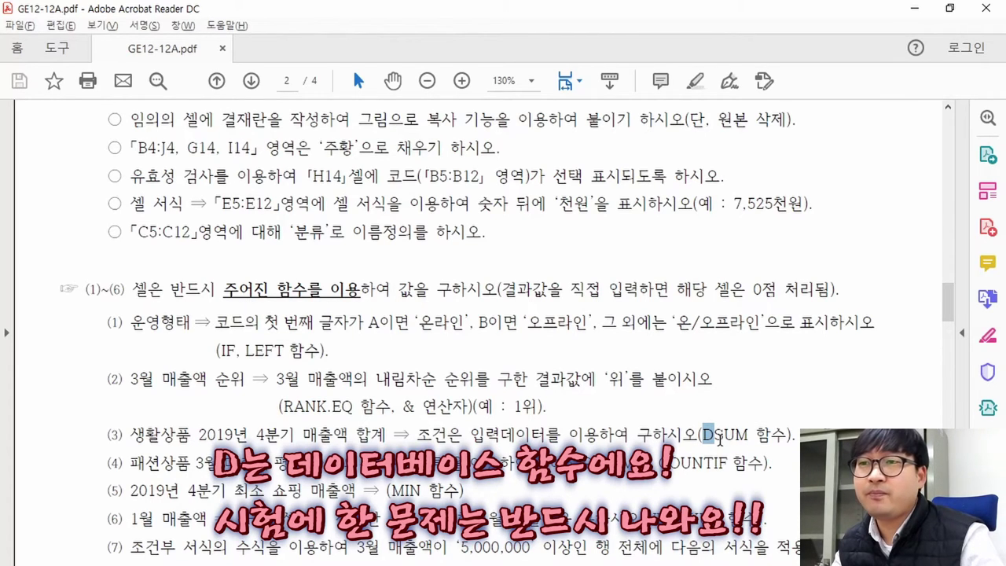
{"action": "left_click", "coordinate": [718, 439]}
{"action": "left_click_drag", "start_coordinate": [715, 438], "coordinate": [748, 437]}
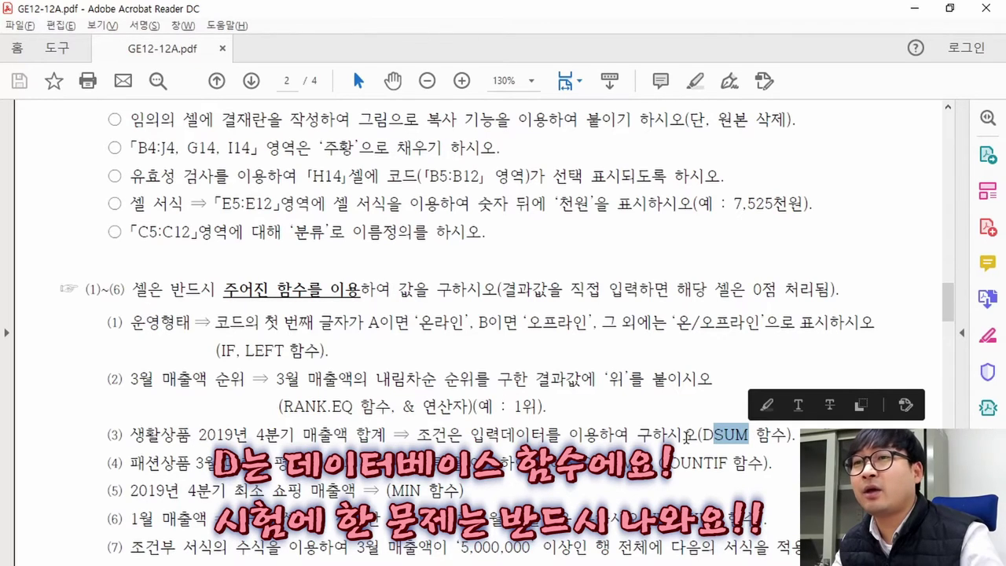
{"action": "left_click_drag", "start_coordinate": [704, 438], "coordinate": [713, 438]}
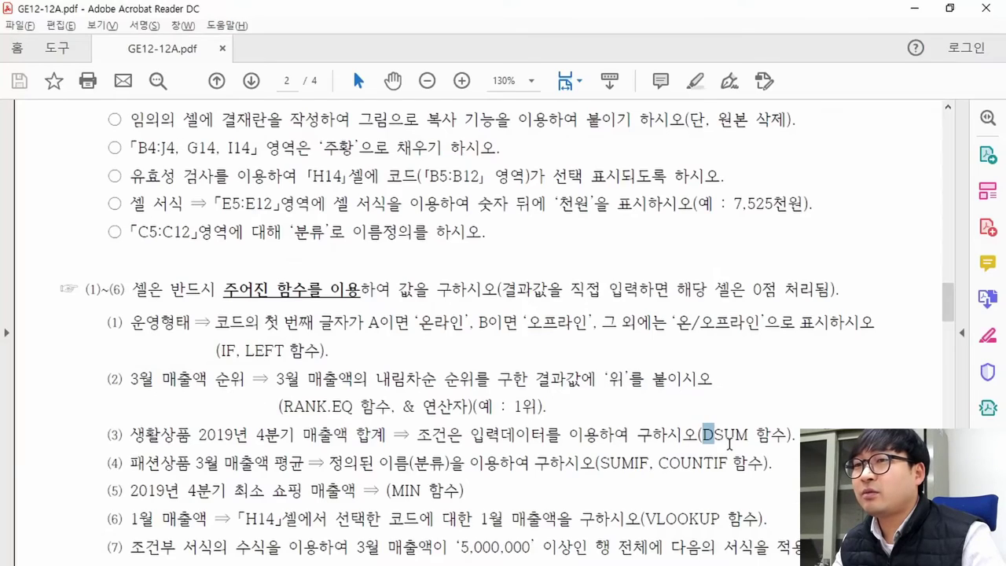
{"action": "left_click", "coordinate": [707, 436]}
{"action": "left_click_drag", "start_coordinate": [705, 435], "coordinate": [751, 434]}
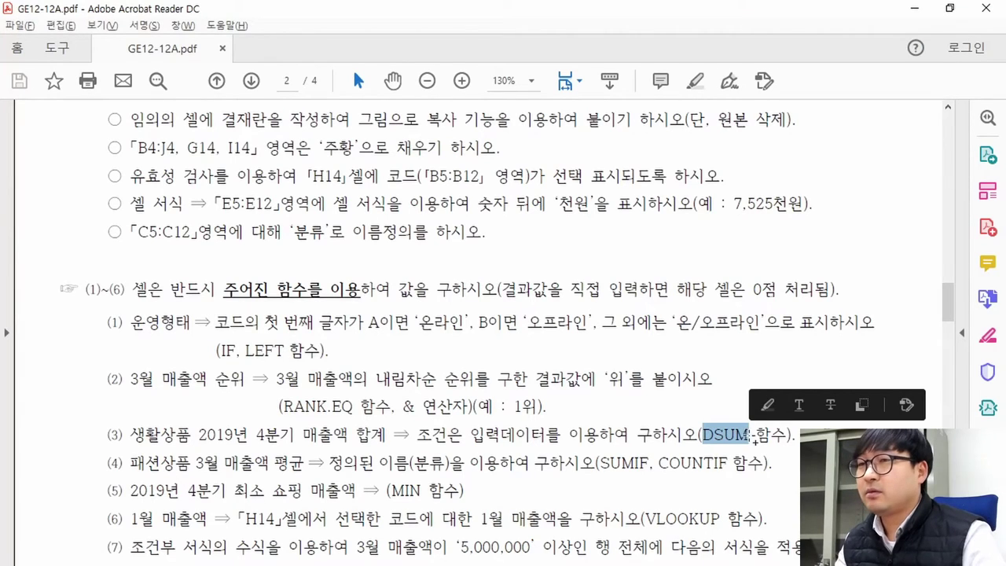
{"action": "left_click", "coordinate": [603, 430]}
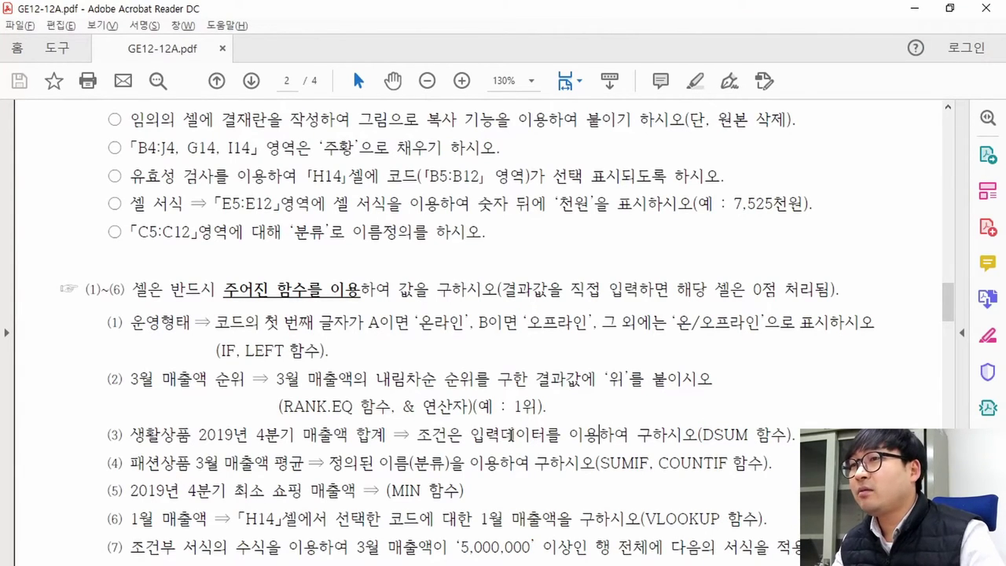
Step: Switch between Excel and GE12-12A.pdf to compare item (3) with the worksheet's 분류 and 2019년 4분기 매출액 columns
{"action": "key", "text": "alt+Tab"}
{"action": "scroll", "coordinate": [236, 433], "scroll_direction": "up", "scroll_amount": 2}
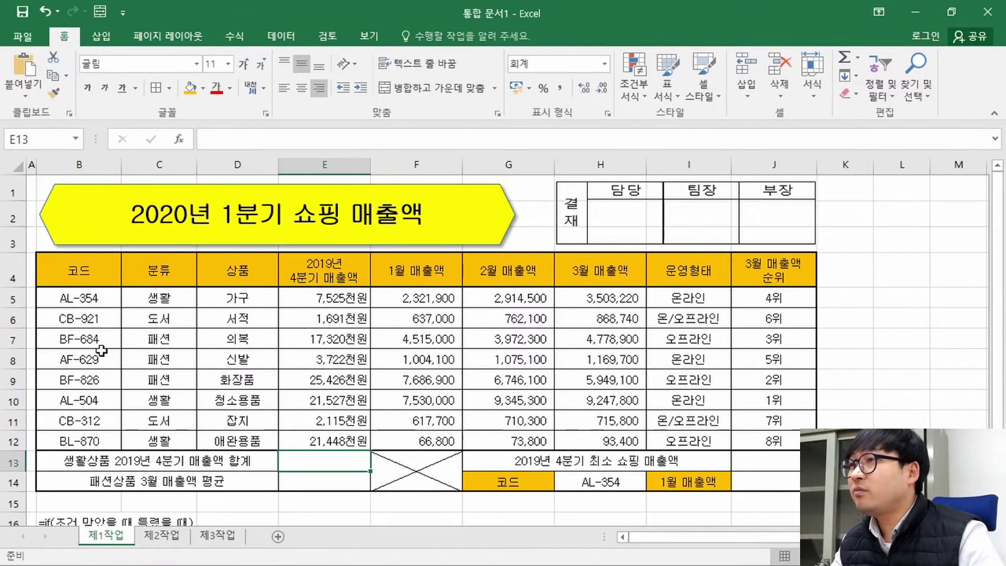
{"action": "left_click", "coordinate": [171, 298]}
{"action": "key", "text": "alt+Tab"}
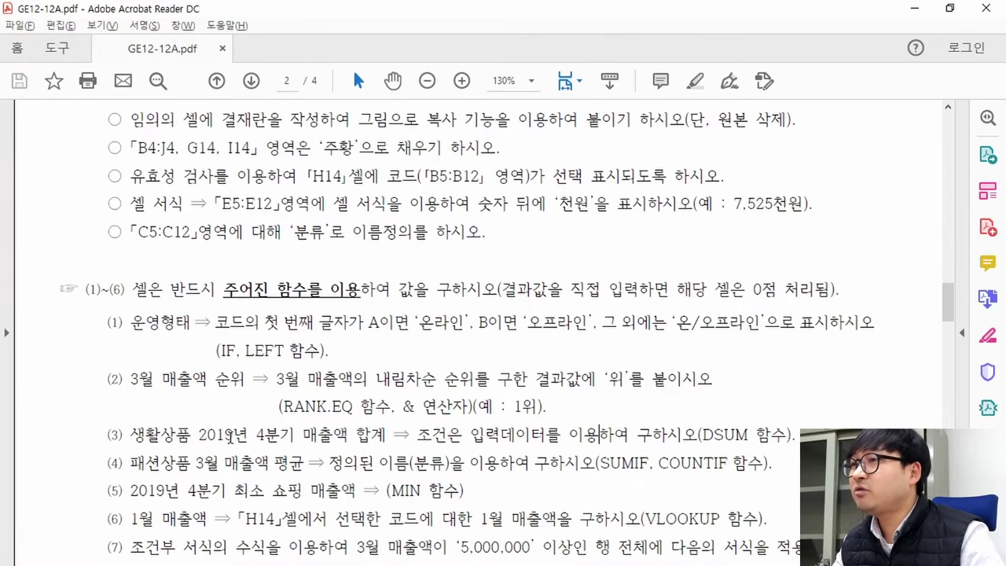
{"action": "key", "text": "alt+Tab"}
{"action": "left_click_drag", "start_coordinate": [330, 272], "coordinate": [358, 298]}
{"action": "key", "text": "alt+Tab"}
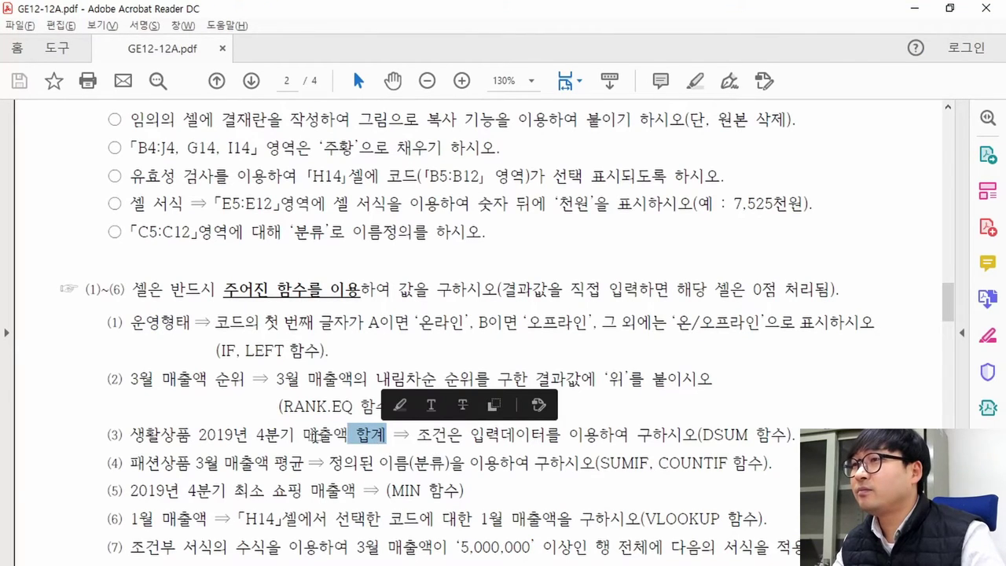
Step: Switch to Excel and fill the 생활 cells C5, C10 and C12 with yellow
{"action": "key", "text": "alt+Tab"}
{"action": "left_click", "coordinate": [168, 298]}
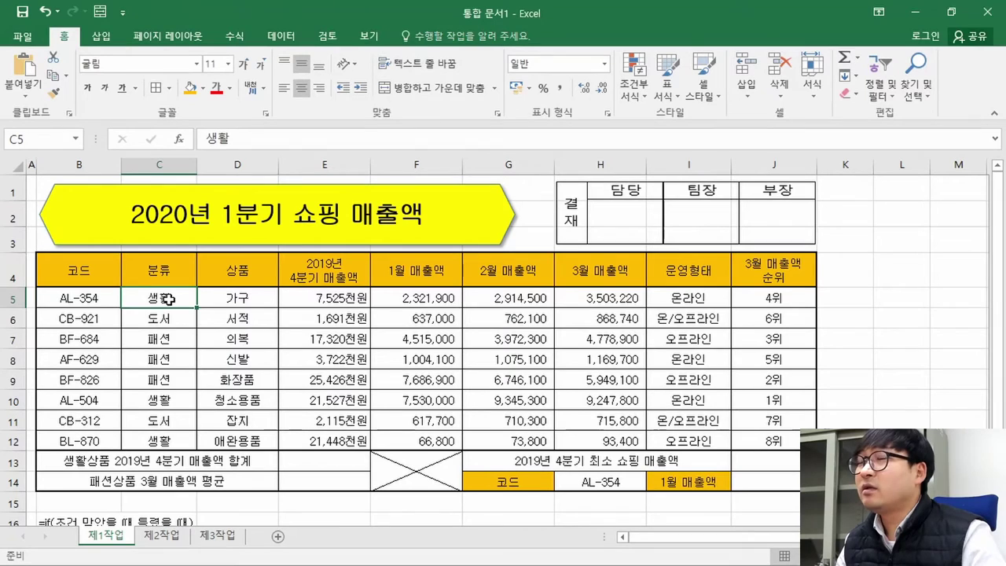
{"action": "left_click", "coordinate": [202, 89]}
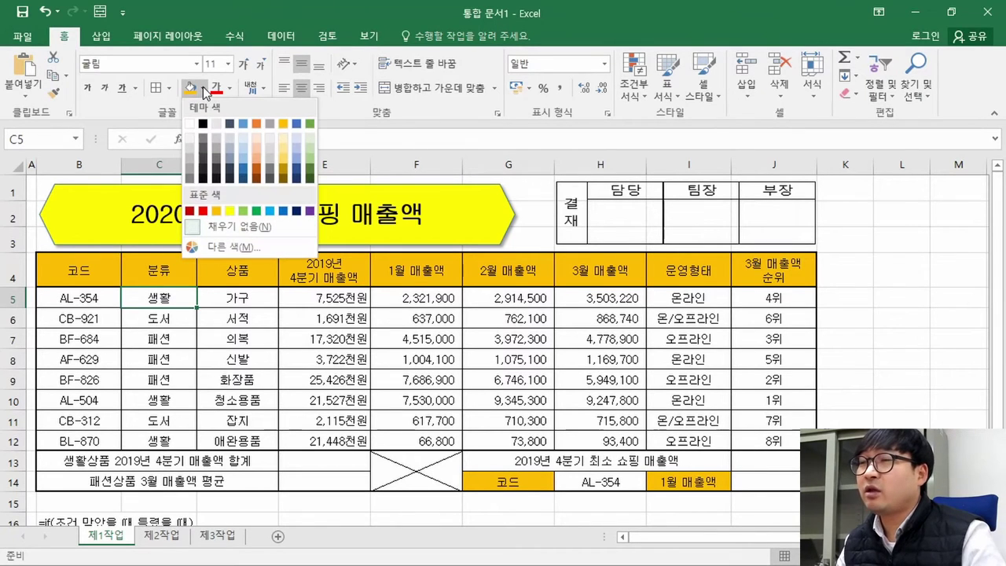
{"action": "left_click", "coordinate": [229, 209]}
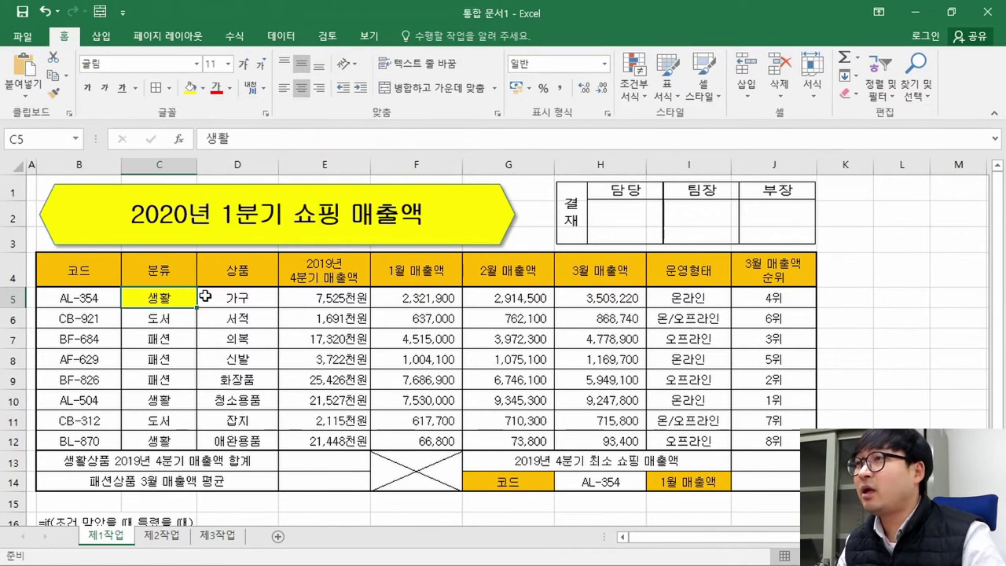
{"action": "left_click", "coordinate": [179, 398]}
{"action": "left_click", "coordinate": [189, 87]}
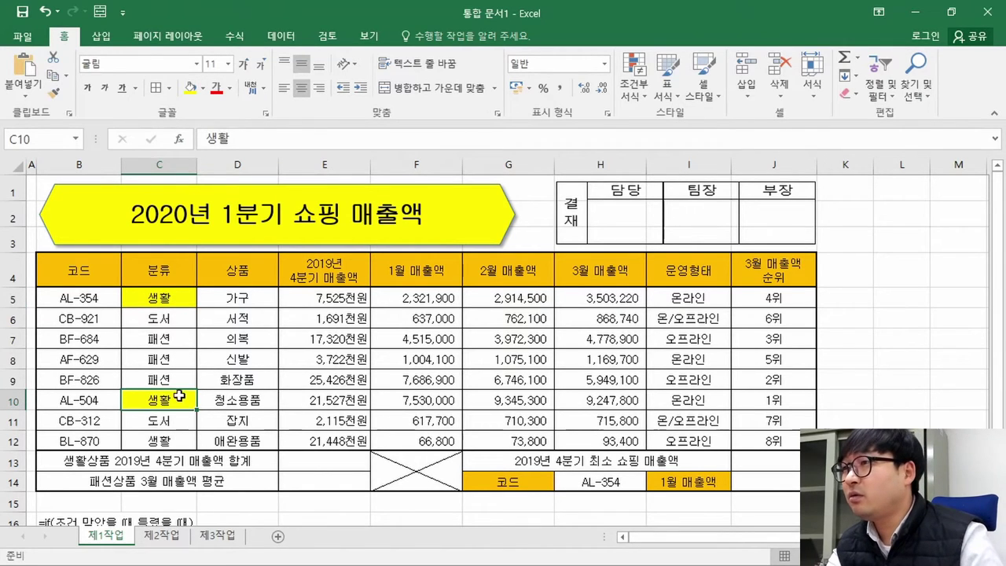
{"action": "left_click", "coordinate": [177, 440]}
{"action": "left_click", "coordinate": [190, 87]}
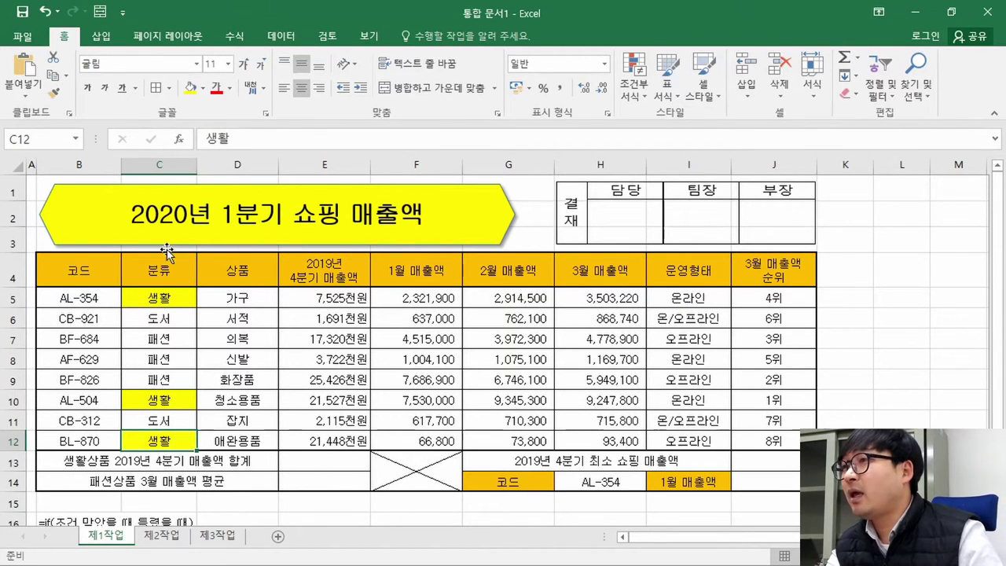
Step: Fill the matching 2019년 4분기 매출액 cells E5, E10 and E12 with yellow
{"action": "left_click", "coordinate": [333, 277]}
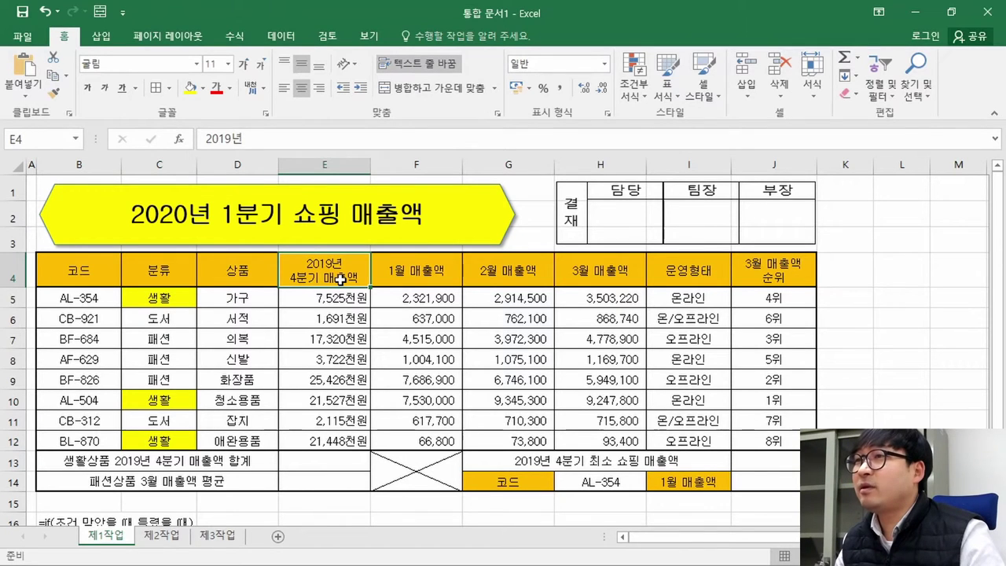
{"action": "left_click", "coordinate": [337, 298]}
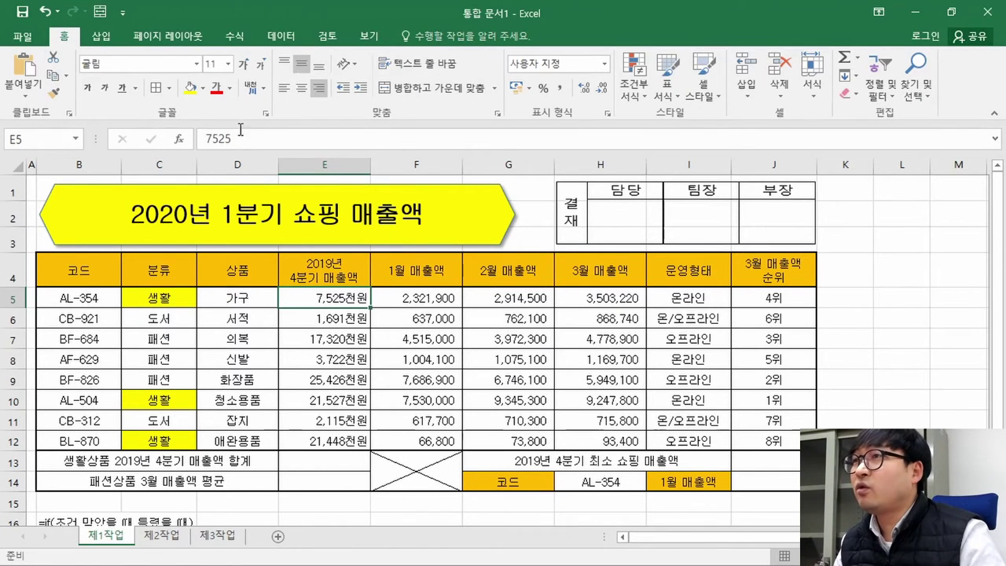
{"action": "left_click", "coordinate": [190, 87]}
{"action": "left_click", "coordinate": [355, 396]}
{"action": "left_click", "coordinate": [190, 88]}
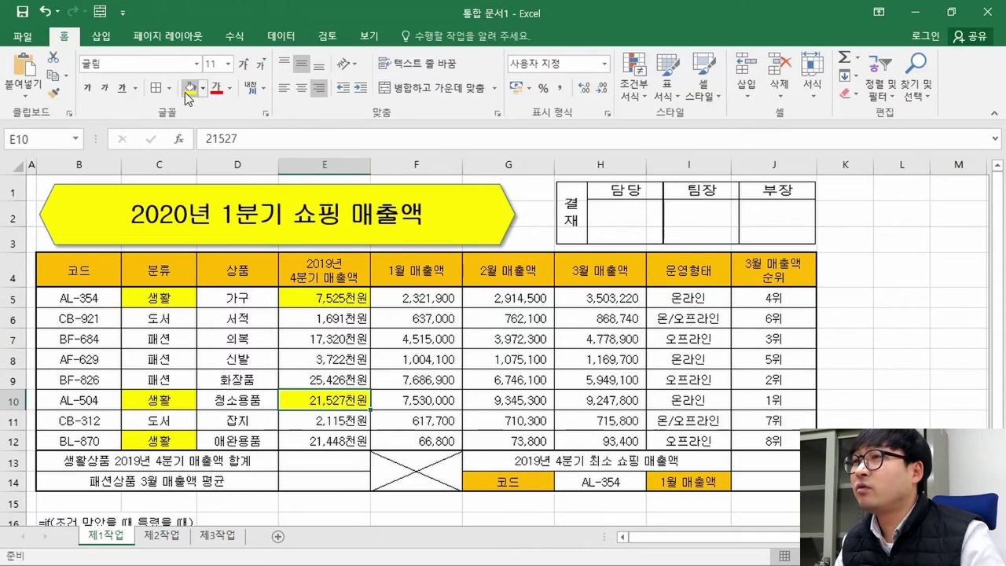
{"action": "left_click", "coordinate": [326, 440]}
{"action": "left_click", "coordinate": [190, 88]}
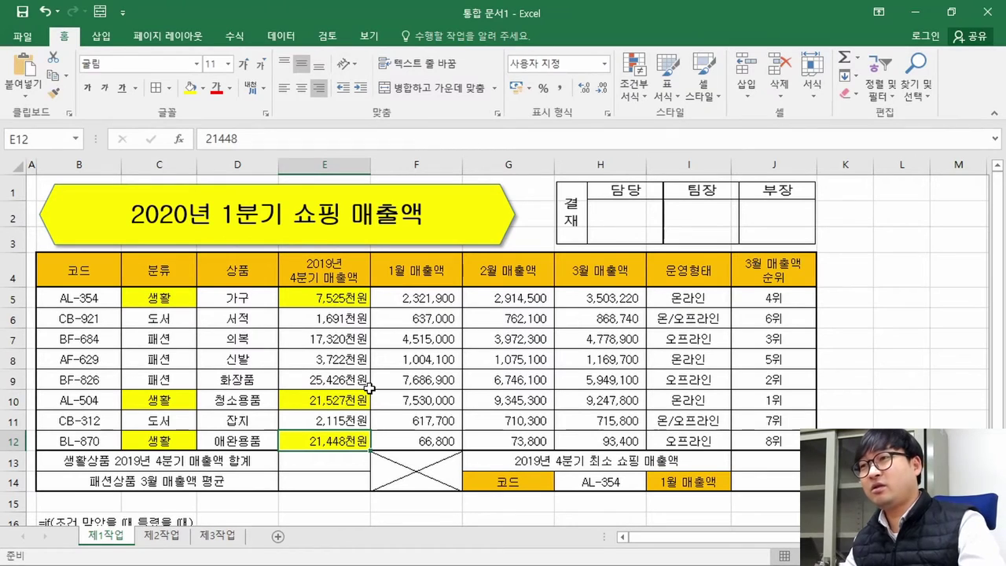
Step: Examine the 2019년 4분기 매출액 values in E5:E12 and the database range B4:H12 needed for DSUM
{"action": "left_click_drag", "start_coordinate": [312, 297], "coordinate": [314, 441]}
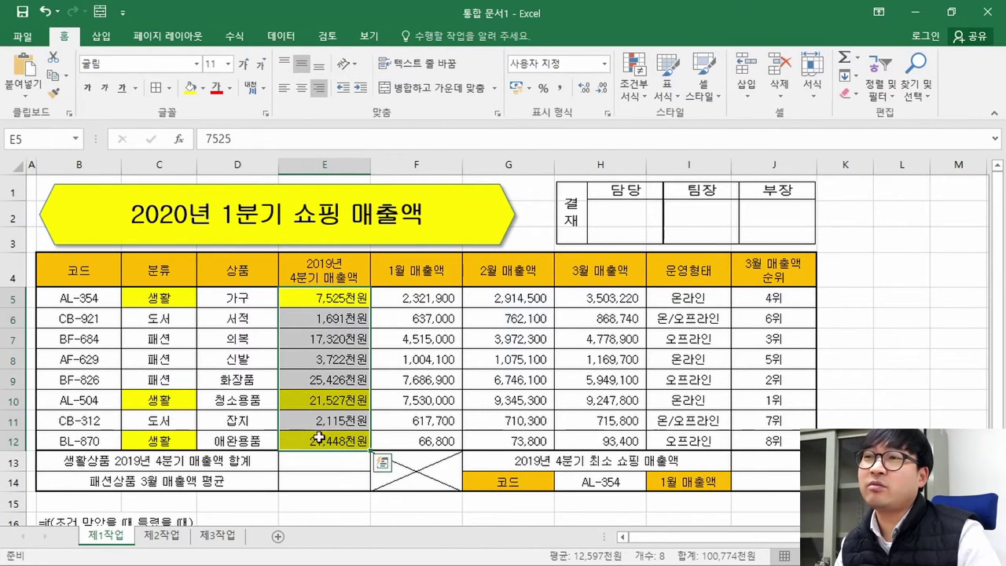
{"action": "left_click", "coordinate": [319, 375]}
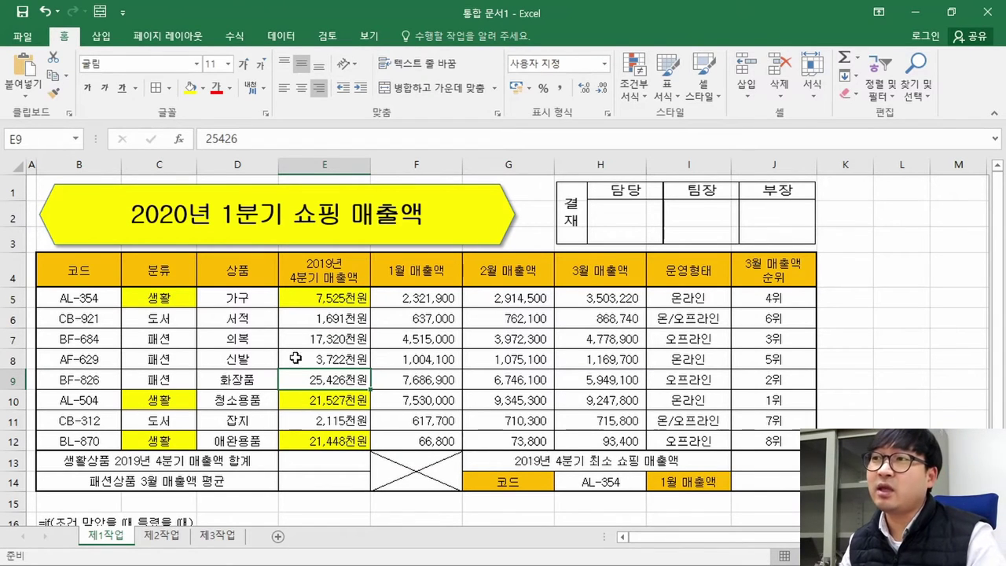
{"action": "left_click", "coordinate": [336, 398]}
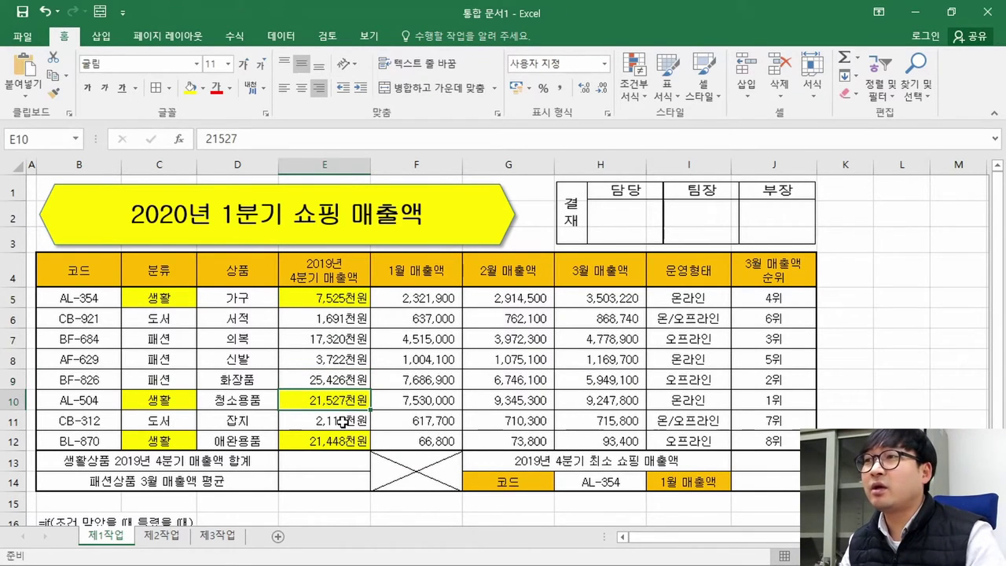
{"action": "scroll", "coordinate": [328, 401], "scroll_direction": "down", "scroll_amount": 1}
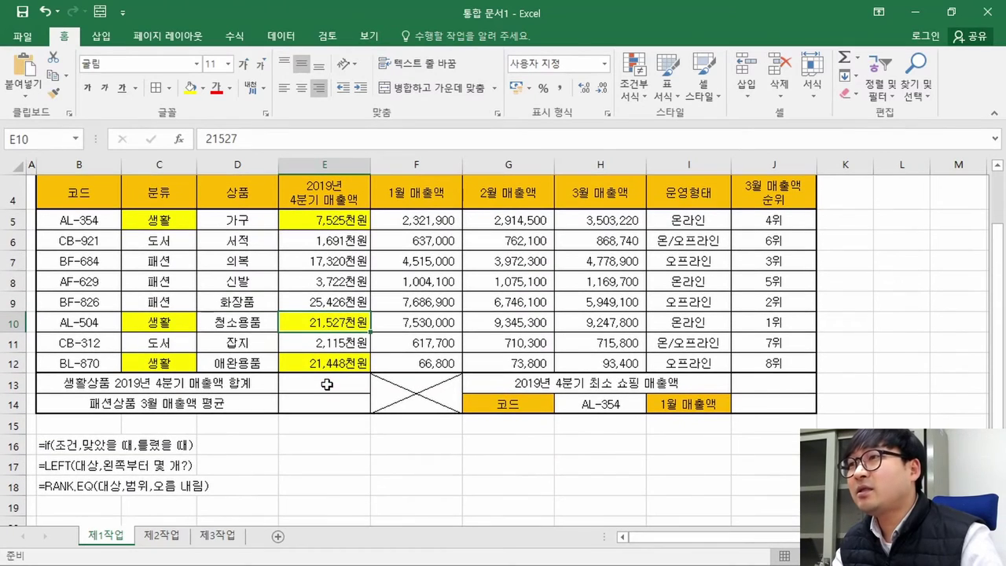
{"action": "scroll", "coordinate": [313, 377], "scroll_direction": "up", "scroll_amount": 1}
{"action": "left_click", "coordinate": [321, 335]}
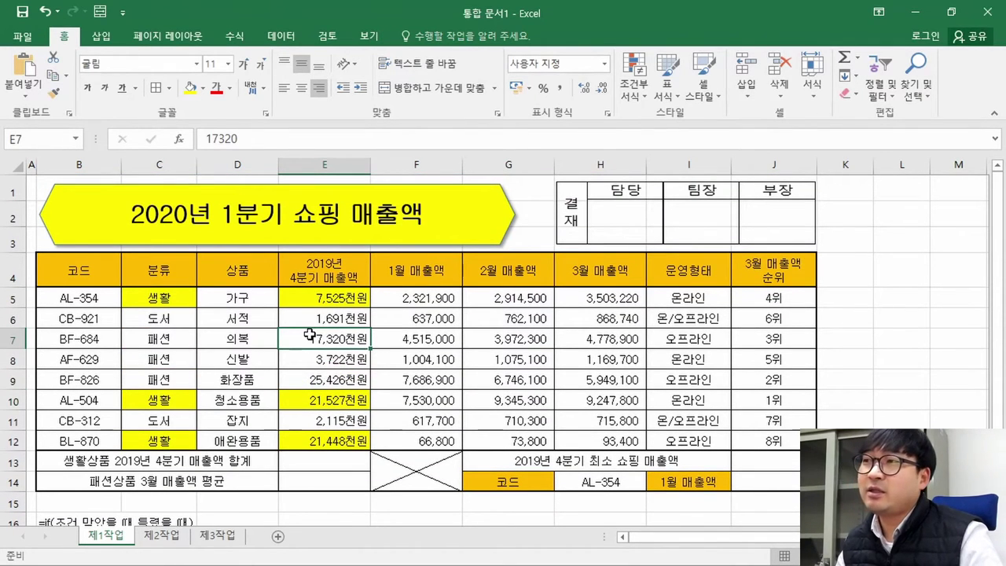
{"action": "left_click_drag", "start_coordinate": [88, 271], "coordinate": [646, 444]}
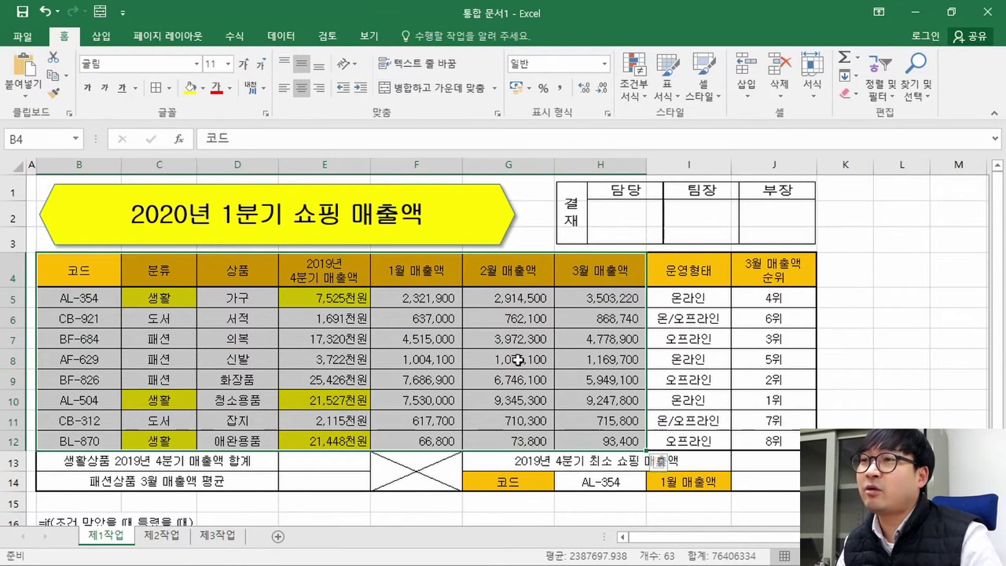
{"action": "left_click", "coordinate": [191, 310]}
{"action": "left_click", "coordinate": [237, 305]}
{"action": "left_click", "coordinate": [83, 281]}
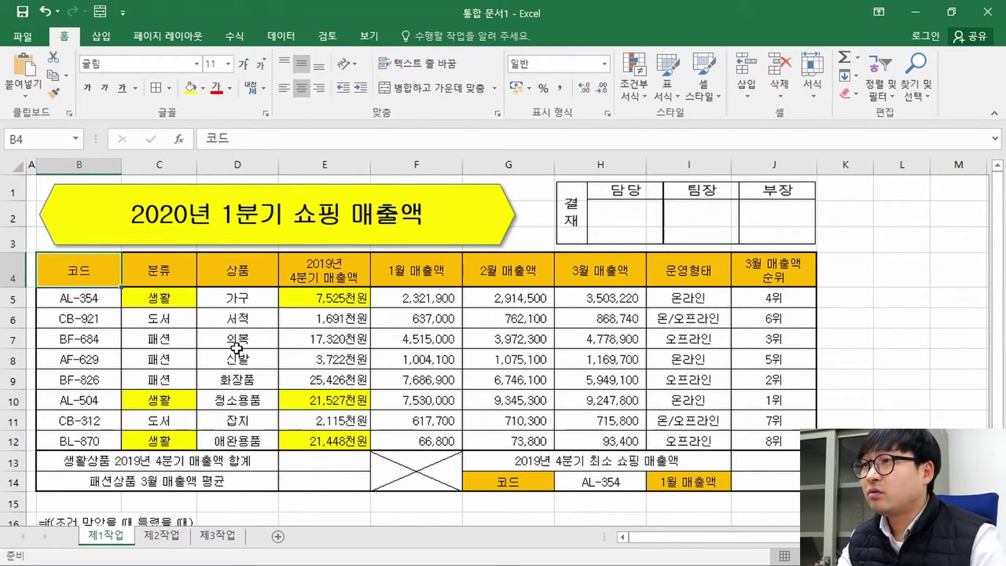
{"action": "scroll", "coordinate": [236, 348], "scroll_direction": "down", "scroll_amount": 3}
{"action": "scroll", "coordinate": [165, 349], "scroll_direction": "up", "scroll_amount": 3}
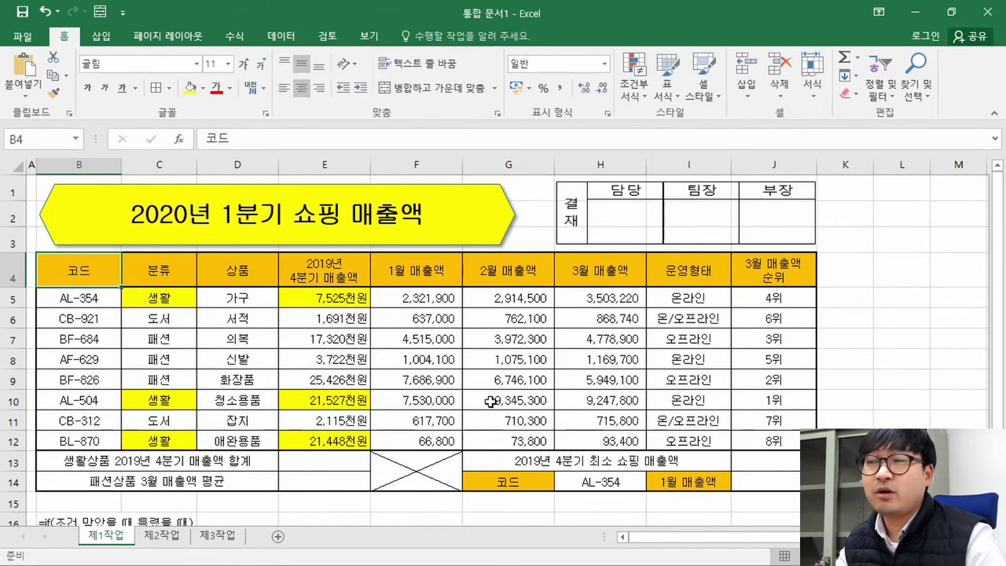
{"action": "left_click", "coordinate": [309, 462]}
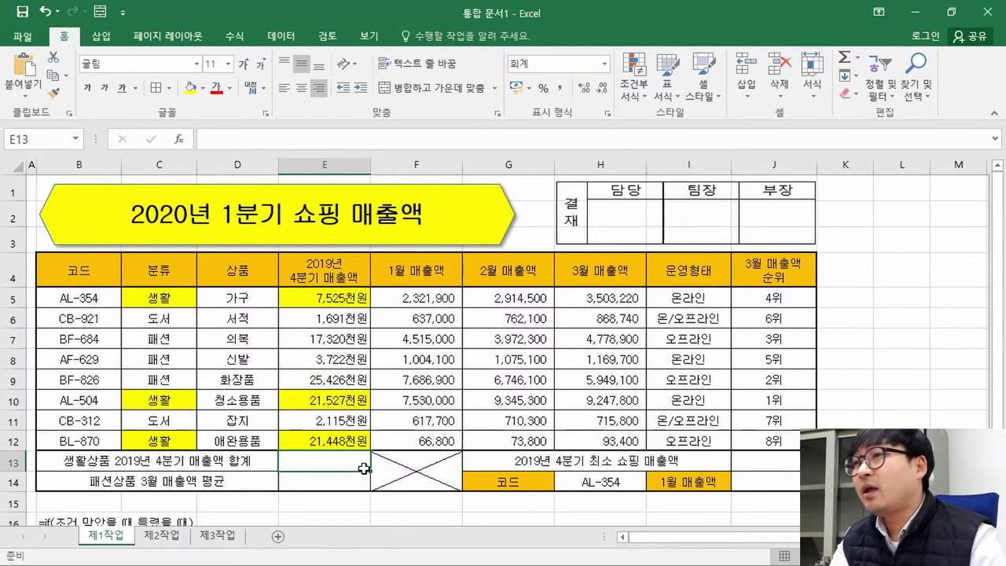
{"action": "type", "text": "=DSUM"}
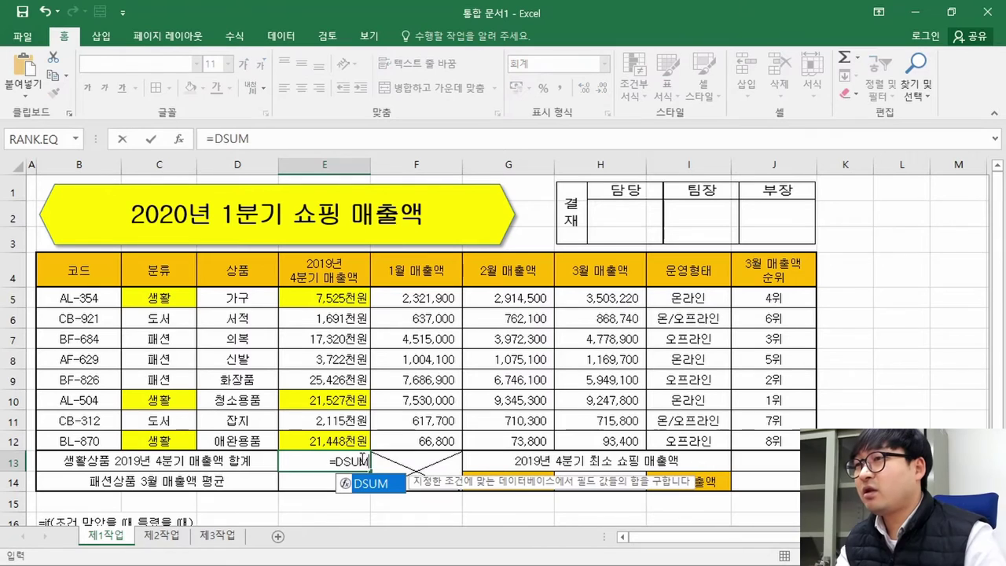
{"action": "double_click", "coordinate": [369, 483]}
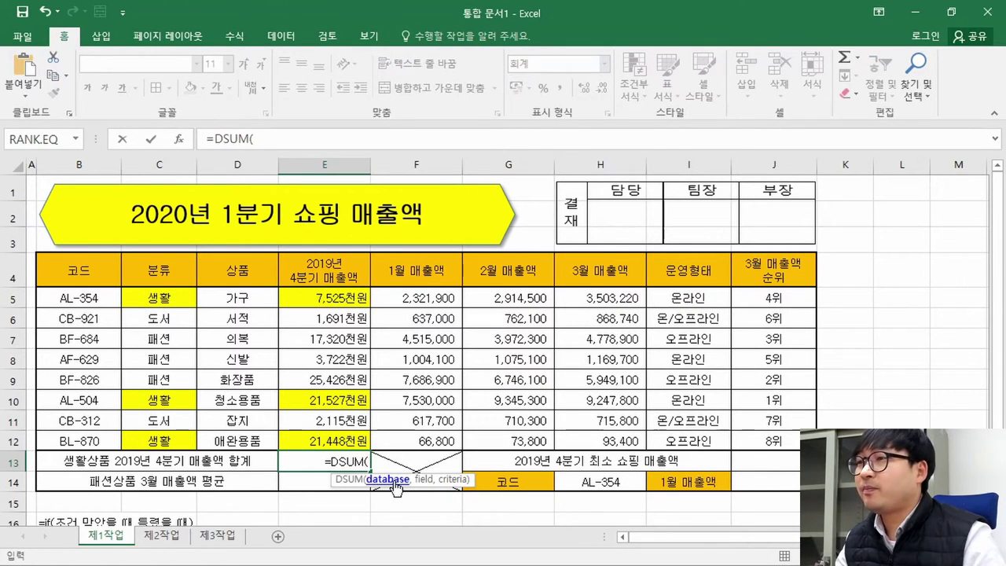
{"action": "key", "text": "Escape"}
Step: Enter the left-aligned syntax note '=DSUM(데이터 범위,원하는 열,조건) in B19
{"action": "scroll", "coordinate": [48, 397], "scroll_direction": "down", "scroll_amount": 3}
{"action": "left_click", "coordinate": [74, 375]}
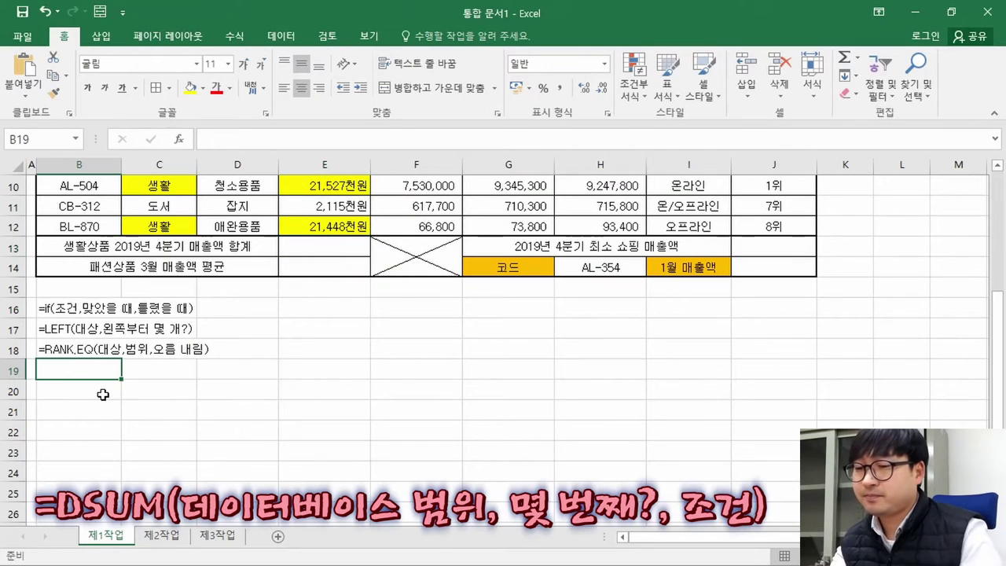
{"action": "type", "text": "'=DSUM"}
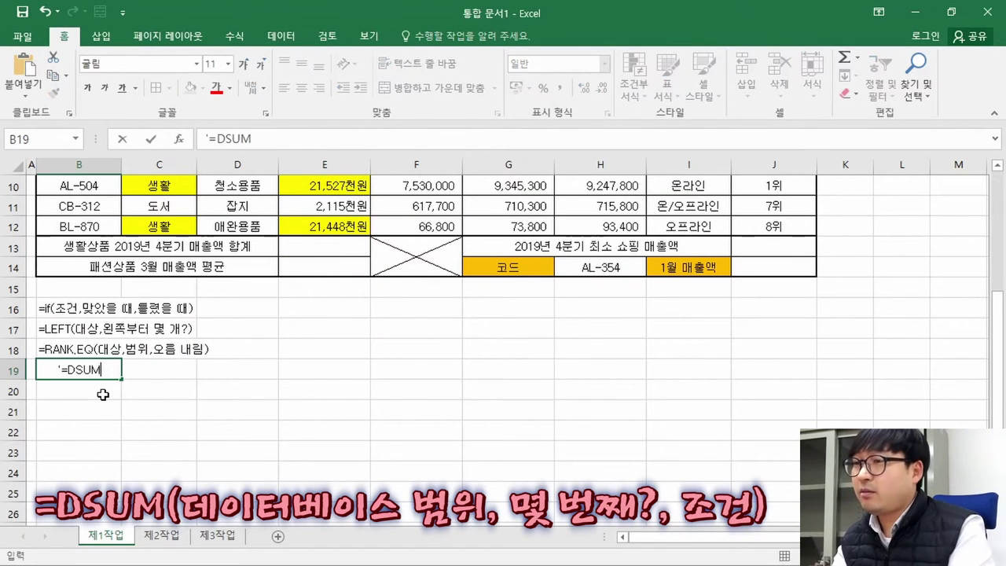
{"action": "type", "text": "(데ㅇ"}
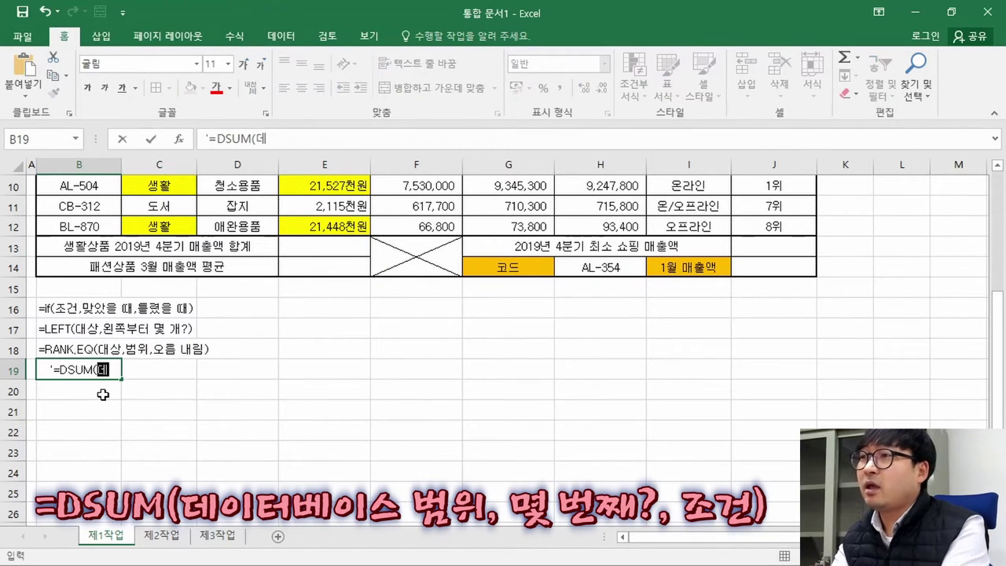
{"action": "key", "text": "BackSpace"}
{"action": "key", "text": "BackSpace"}
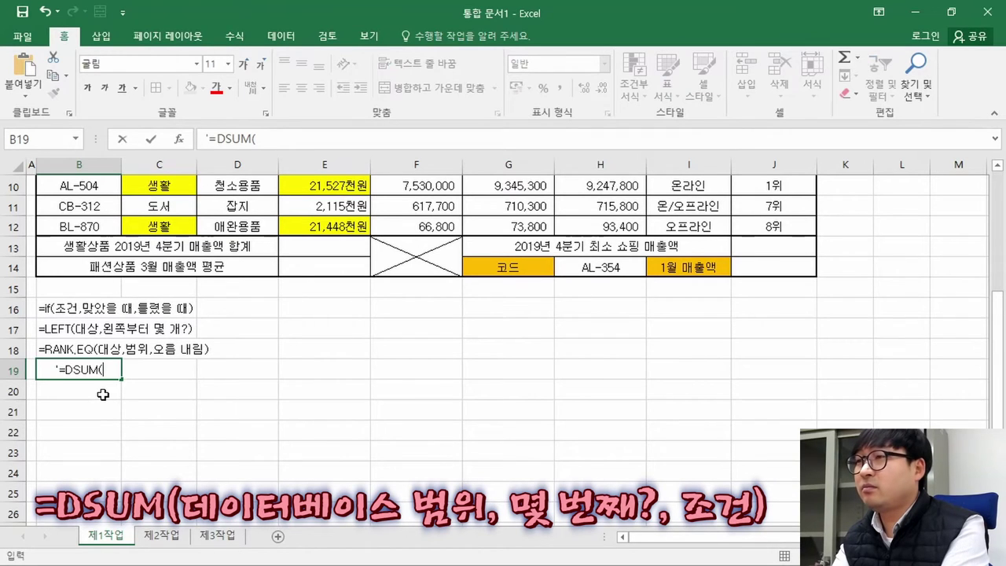
{"action": "type", "text": "데이터 "}
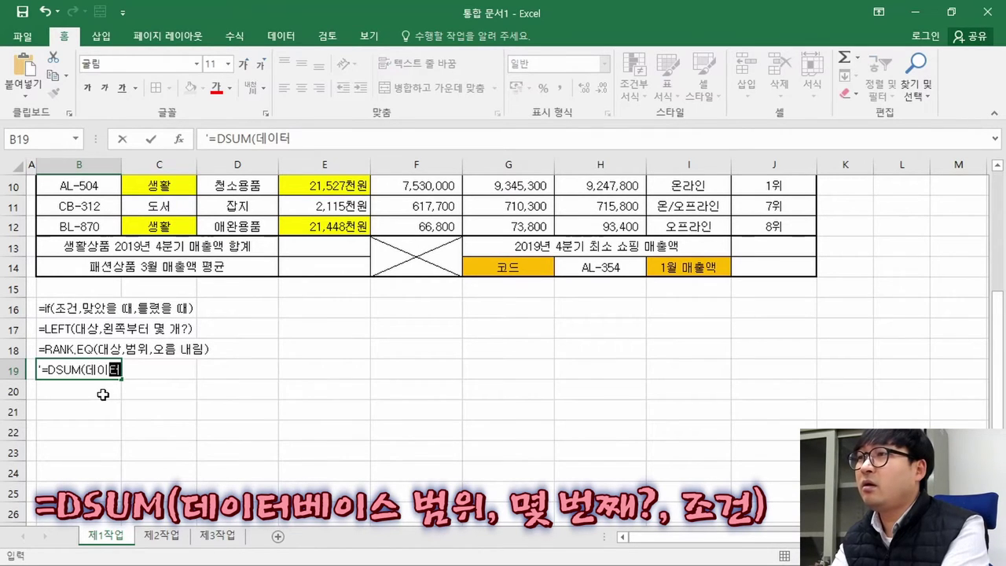
{"action": "type", "text": "범위,"}
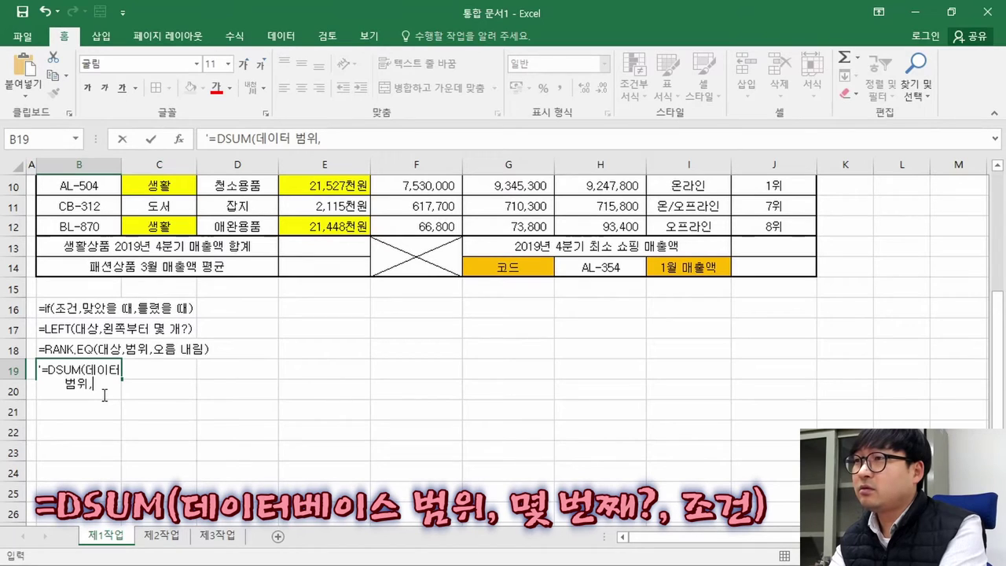
{"action": "type", "text": "원하는 여"}
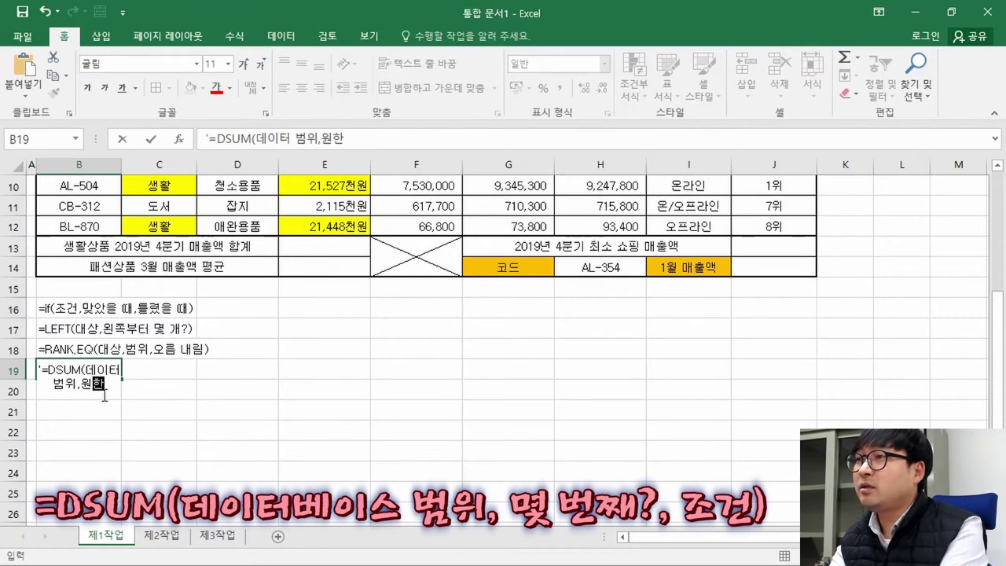
{"action": "type", "text": ","}
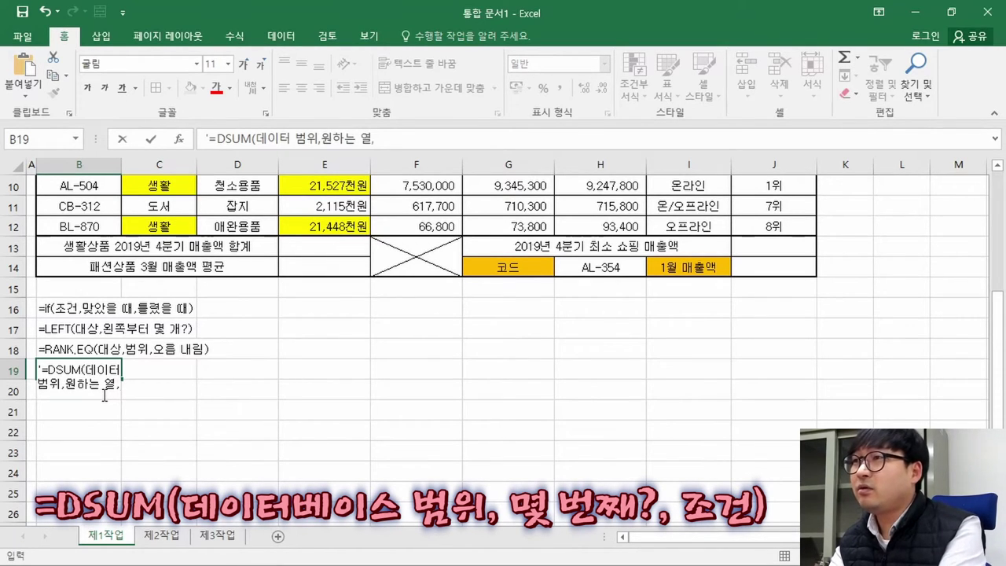
{"action": "type", "text": "조거"}
{"action": "type", "text": ")"}
{"action": "key", "text": "Return"}
{"action": "key", "text": "Up"}
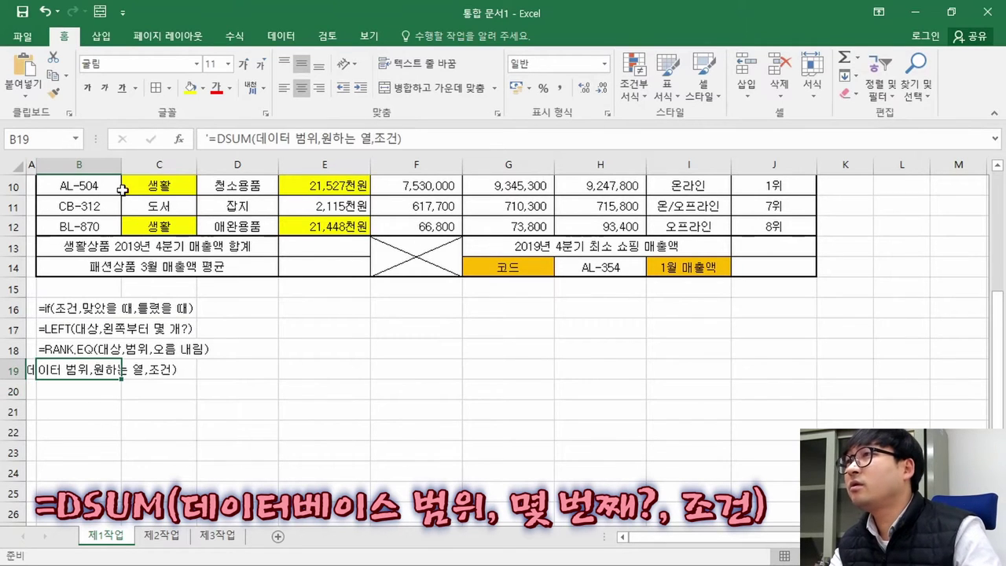
{"action": "left_click", "coordinate": [284, 87]}
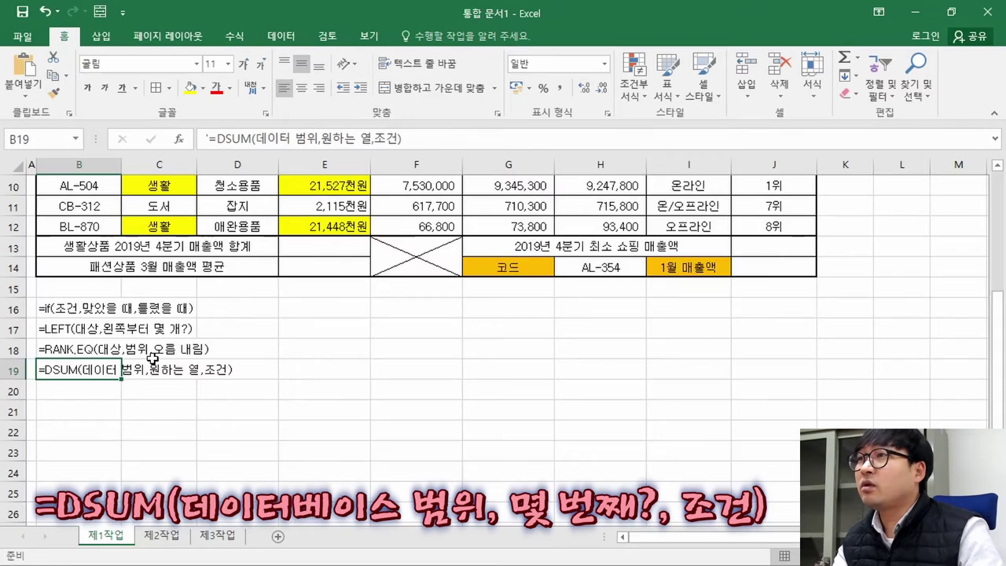
{"action": "scroll", "coordinate": [153, 357], "scroll_direction": "up", "scroll_amount": 1}
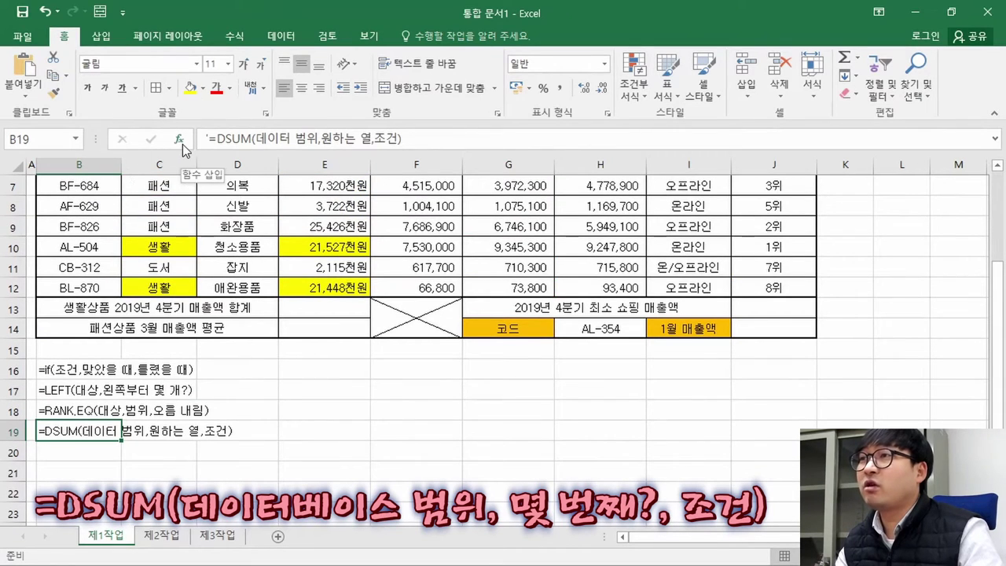
{"action": "left_click", "coordinate": [327, 311]}
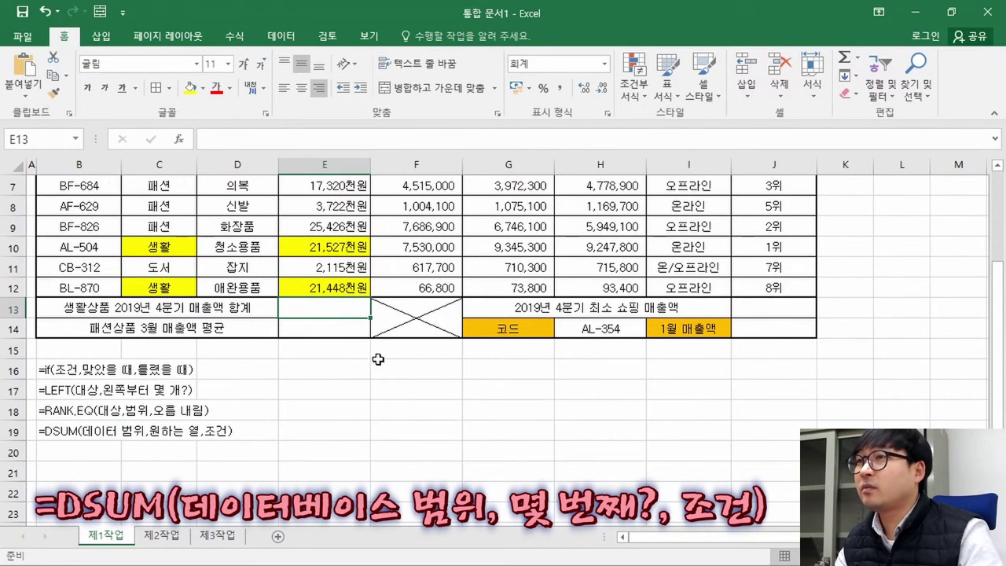
{"action": "scroll", "coordinate": [374, 346], "scroll_direction": "up", "scroll_amount": 2}
{"action": "type", "text": "DSUM"}
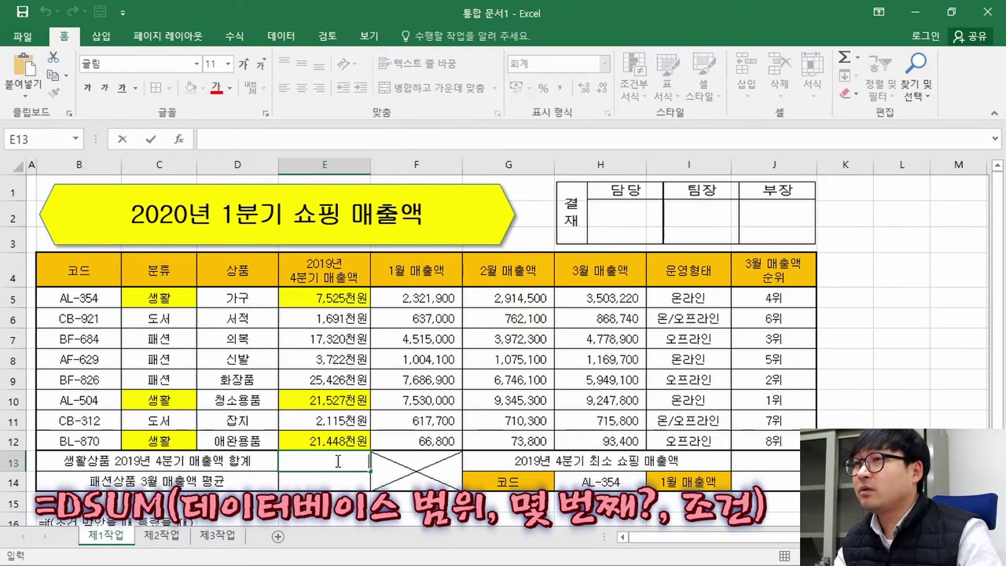
{"action": "left_click", "coordinate": [338, 462]}
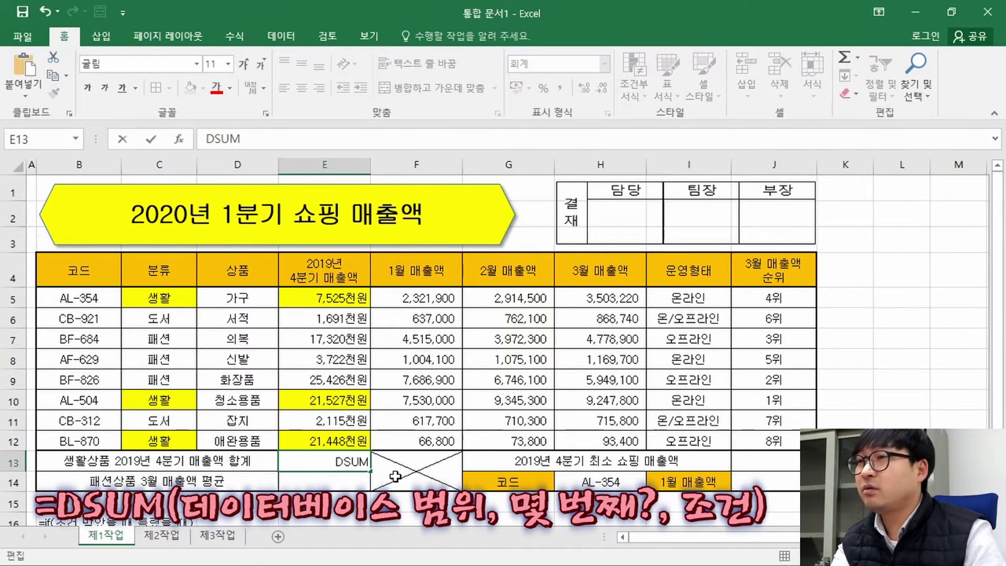
{"action": "type", "text": "="}
{"action": "left_click", "coordinate": [179, 138]}
{"action": "left_click_drag", "start_coordinate": [252, 131], "coordinate": [570, 131]}
{"action": "type", "text": "DSUM"}
{"action": "key", "text": "Return"}
{"action": "double_click", "coordinate": [472, 255]}
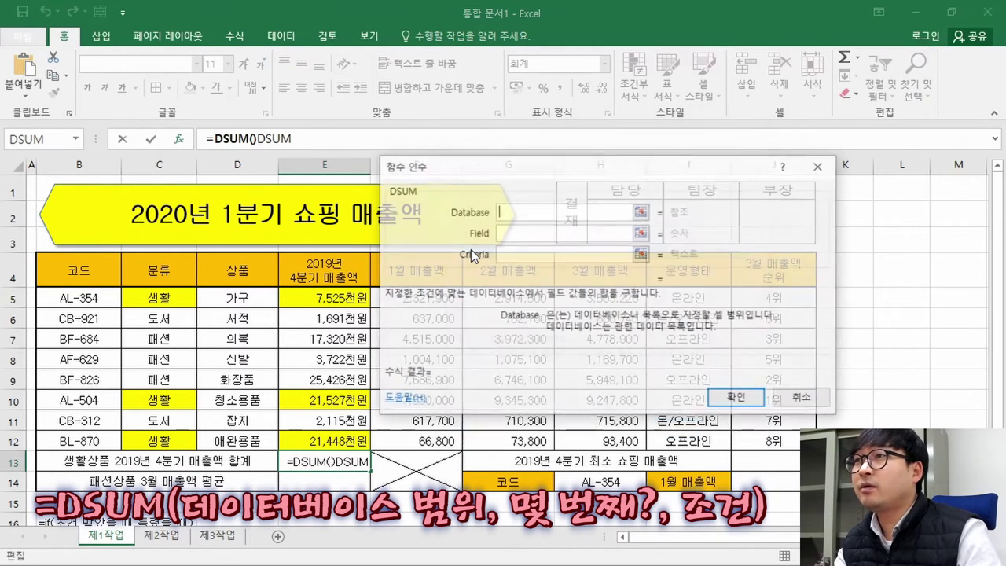
{"action": "triple_click", "coordinate": [310, 139]}
{"action": "key", "text": "BackSpace"}
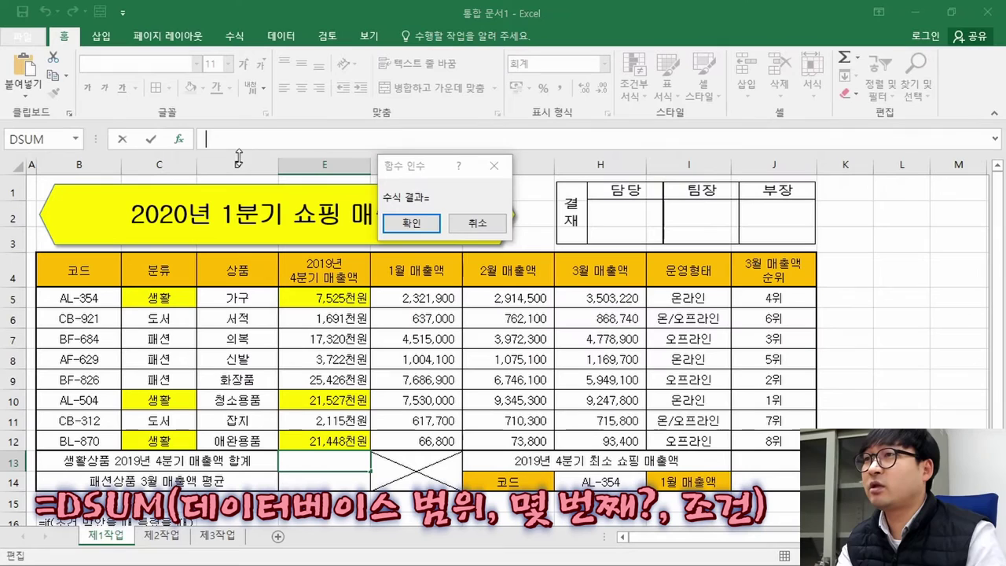
{"action": "left_click", "coordinate": [470, 223]}
Step: Insert the DSUM function in E13, review its Database, Field and Criteria arguments, and move the dialog clear of the data columns
{"action": "left_click", "coordinate": [179, 139]}
{"action": "double_click", "coordinate": [313, 165]}
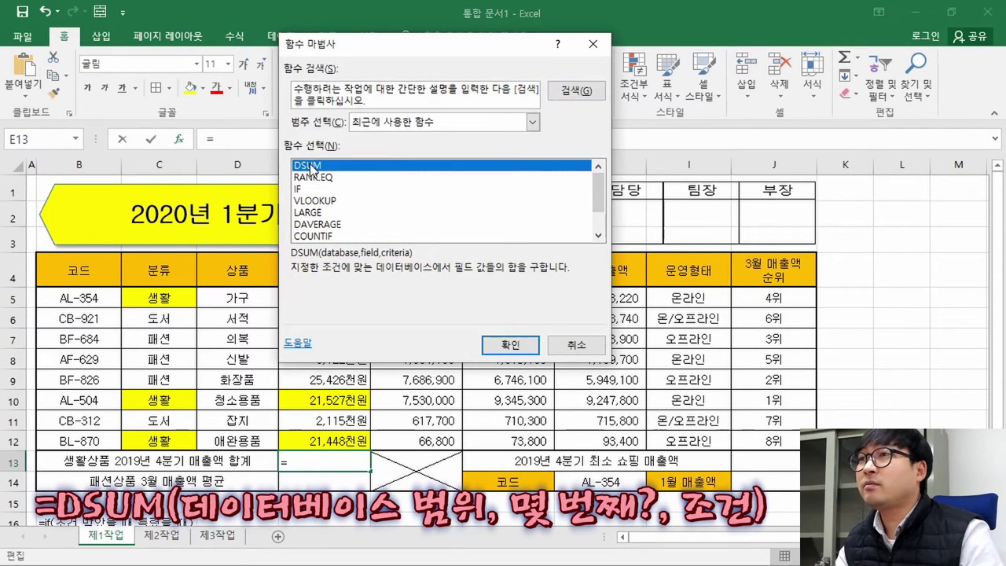
{"action": "left_click_drag", "start_coordinate": [448, 95], "coordinate": [654, 227]}
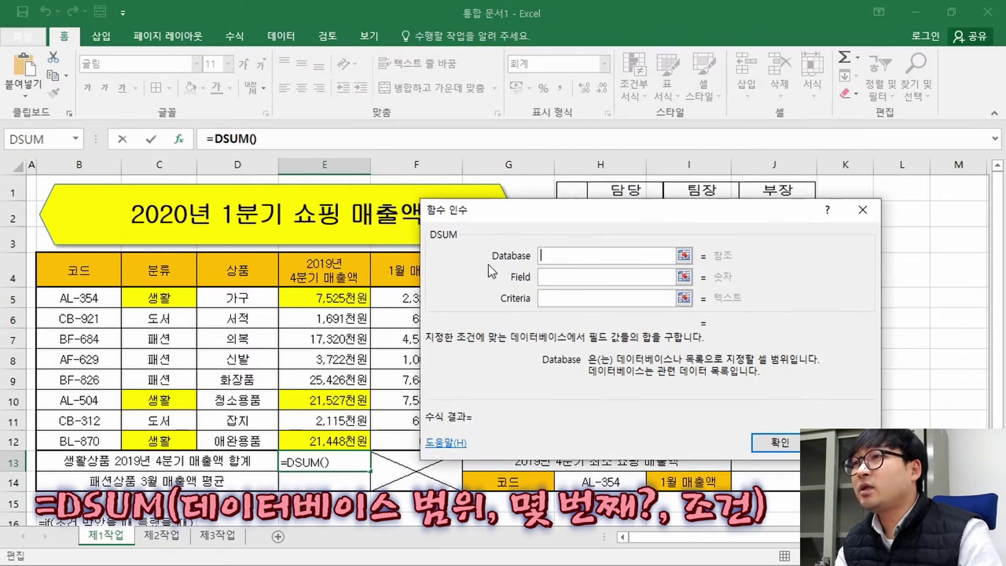
{"action": "scroll", "coordinate": [354, 338], "scroll_direction": "down", "scroll_amount": 1}
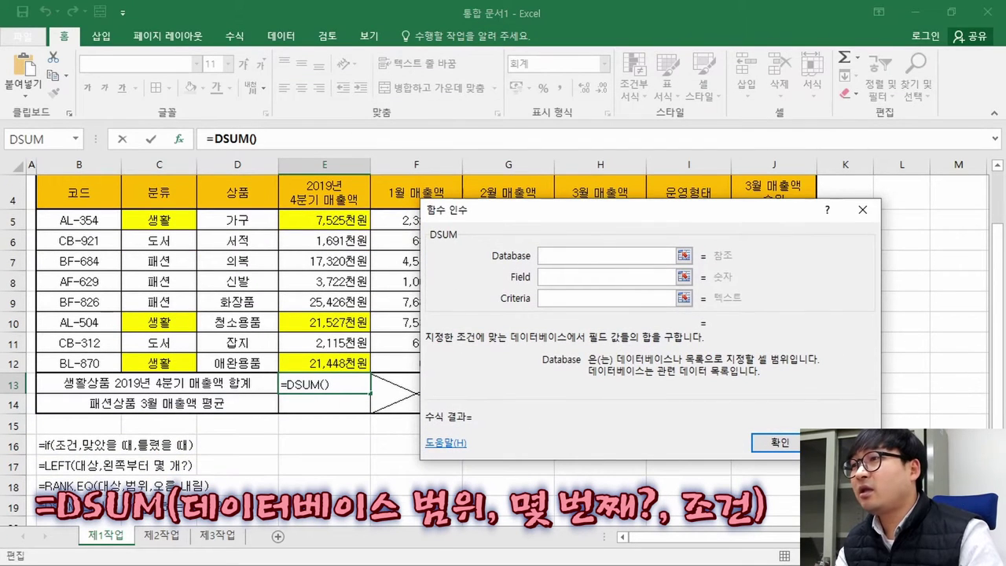
{"action": "left_click", "coordinate": [567, 277]}
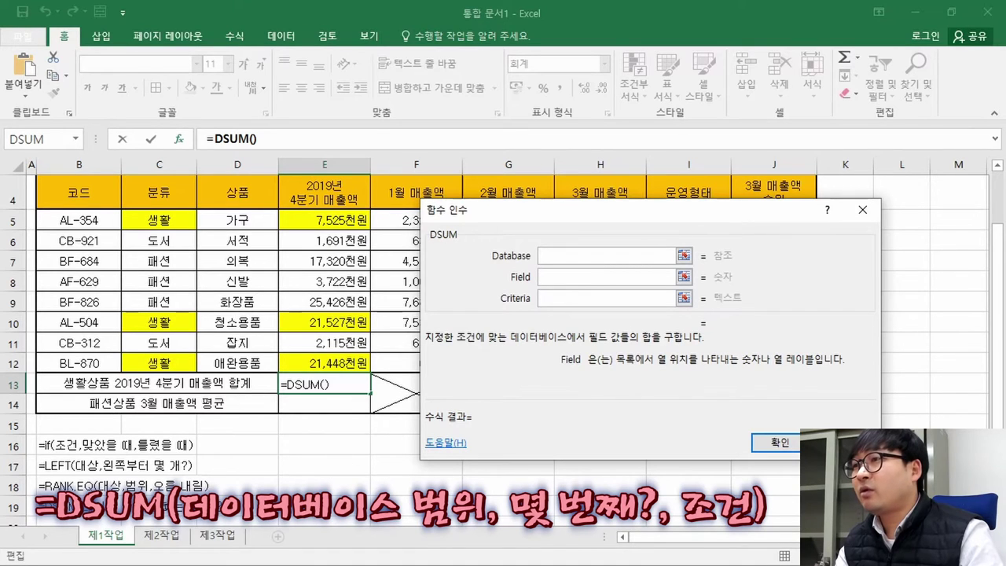
{"action": "left_click", "coordinate": [607, 299]}
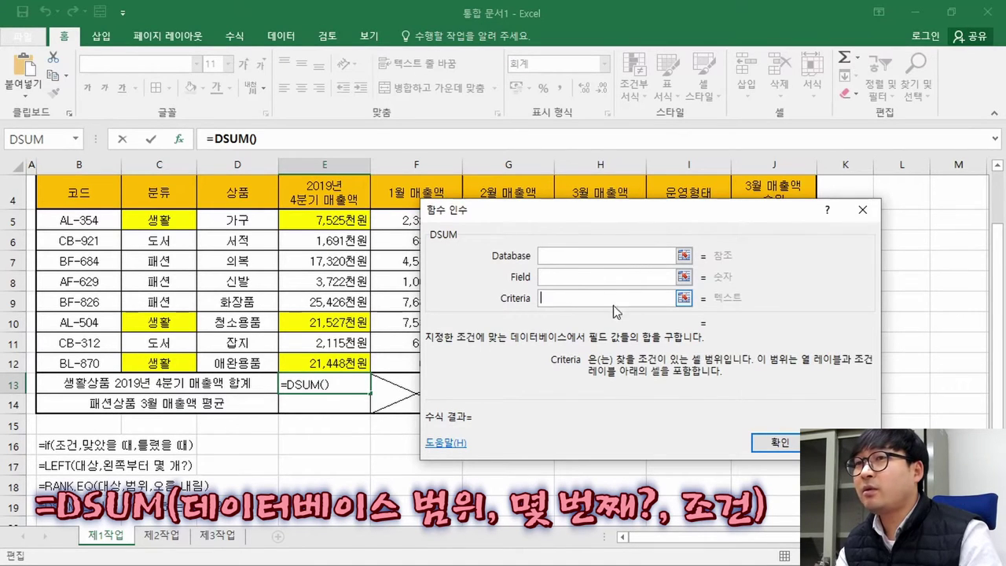
{"action": "left_click", "coordinate": [559, 256]}
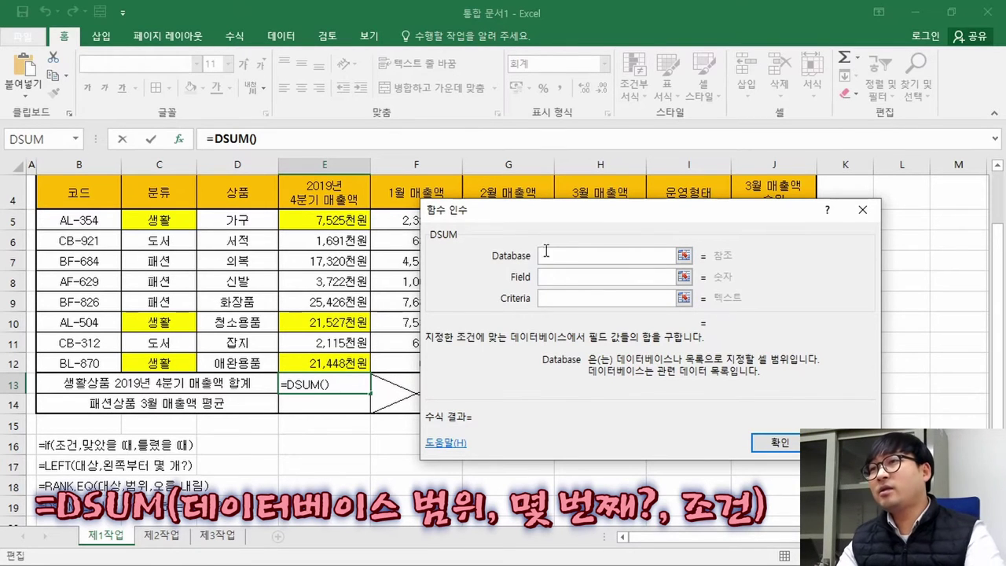
{"action": "left_click_drag", "start_coordinate": [499, 210], "coordinate": [715, 228]}
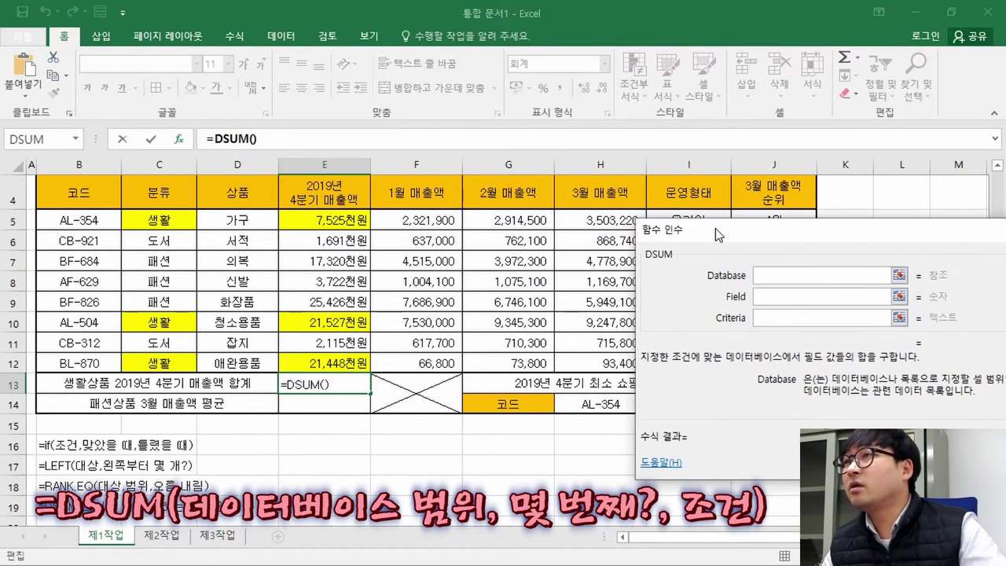
Step: Try B4:H12 as the DSUM database range and clear the entry
{"action": "left_click_drag", "start_coordinate": [80, 198], "coordinate": [590, 363]}
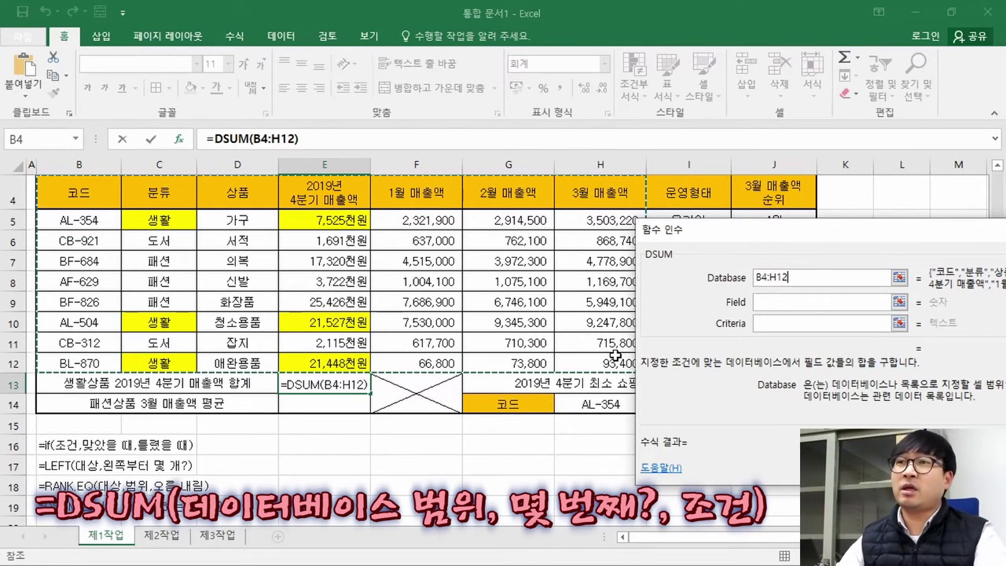
{"action": "key", "text": "BackSpace"}
{"action": "key", "text": "BackSpace"}
{"action": "key", "text": "BackSpace"}
{"action": "key", "text": "BackSpace"}
{"action": "key", "text": "BackSpace"}
{"action": "key", "text": "BackSpace"}
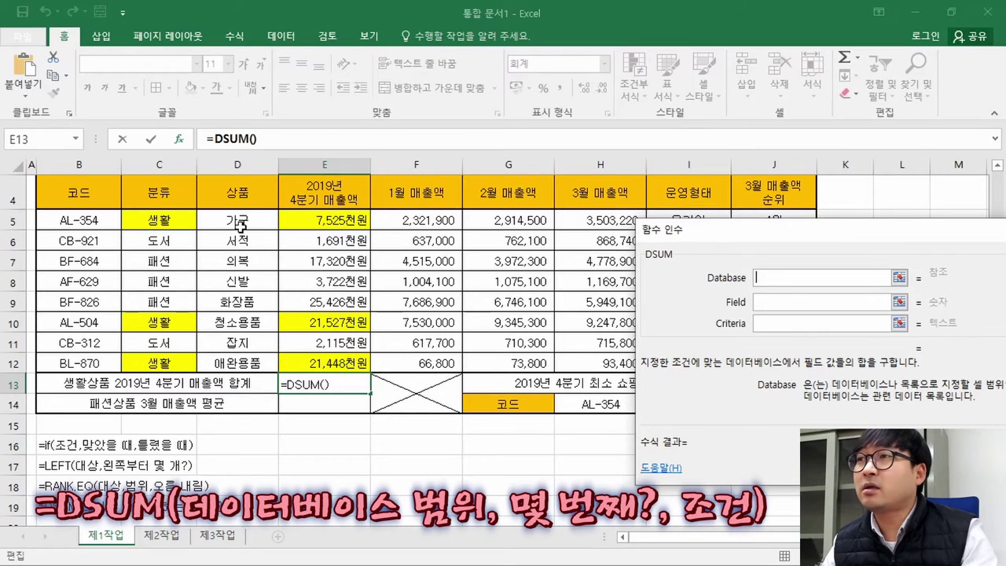
Step: Try C4:E12 as the DSUM database range with field 3, and clear both entries
{"action": "left_click_drag", "start_coordinate": [148, 192], "coordinate": [338, 363]}
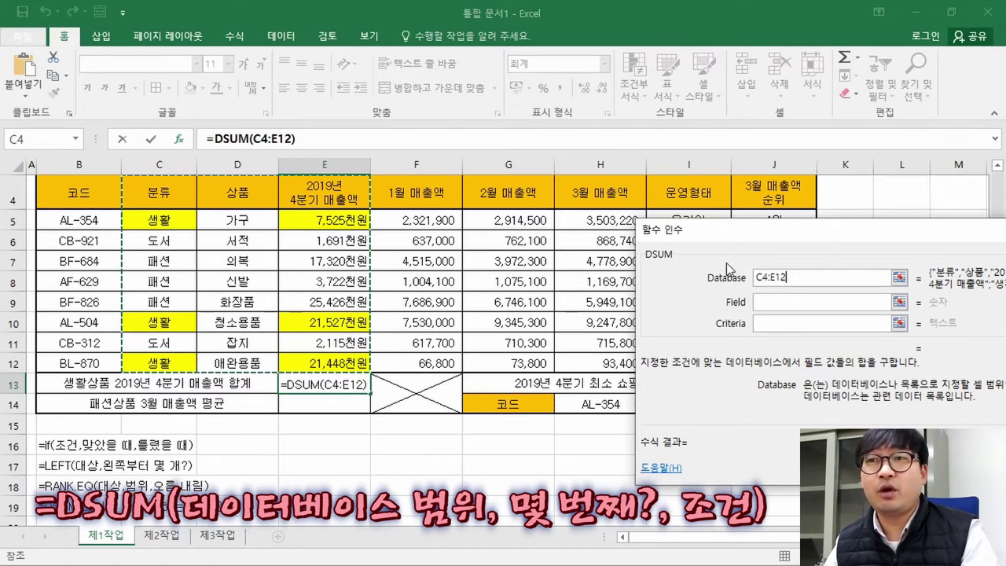
{"action": "left_click", "coordinate": [777, 303]}
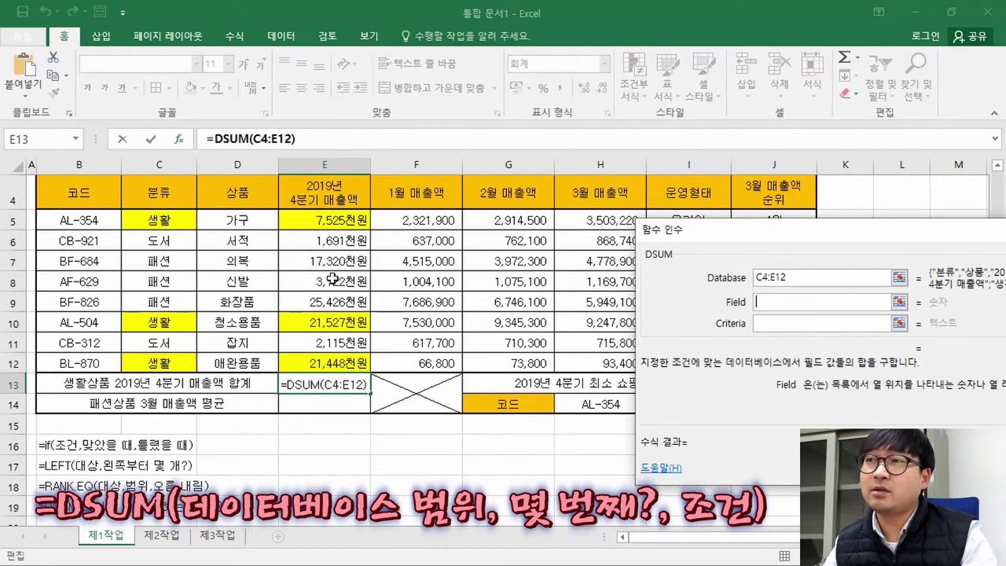
{"action": "type", "text": "3"}
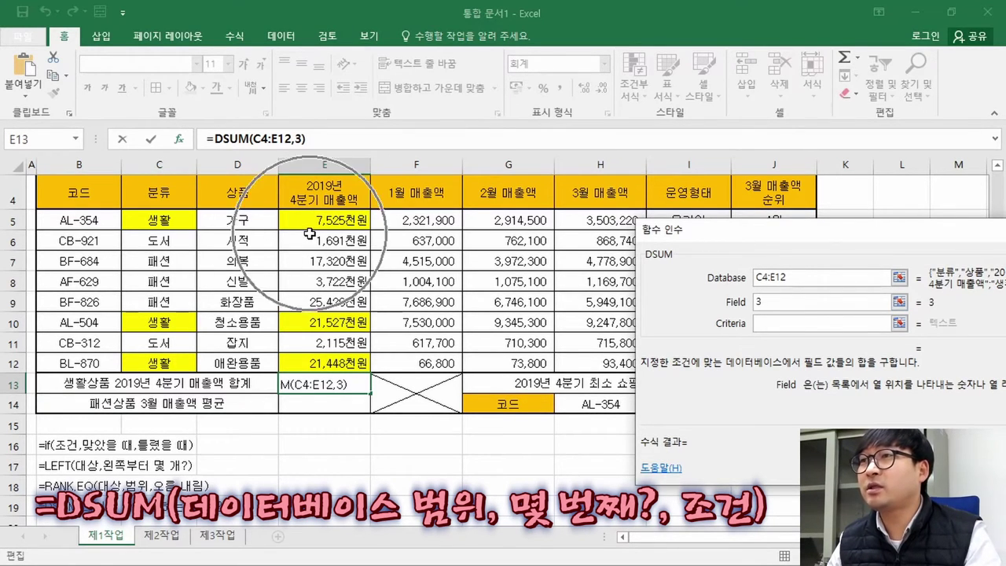
{"action": "key", "text": "BackSpace"}
{"action": "left_click_drag", "start_coordinate": [880, 277], "coordinate": [709, 277]}
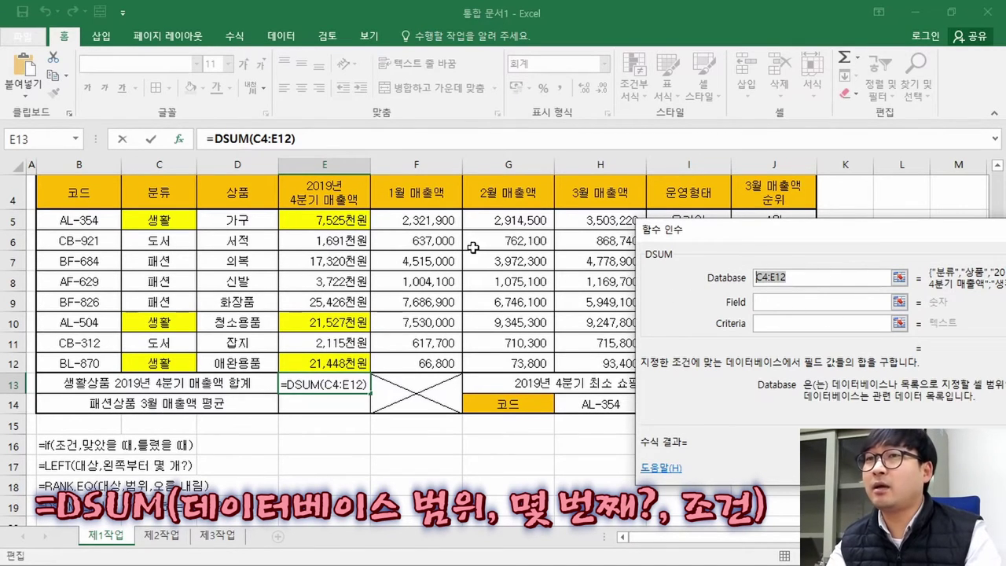
{"action": "key", "text": "BackSpace"}
Step: Try B4:H12 as the DSUM database range with field 4, and clear both entries
{"action": "left_click_drag", "start_coordinate": [92, 200], "coordinate": [632, 365]}
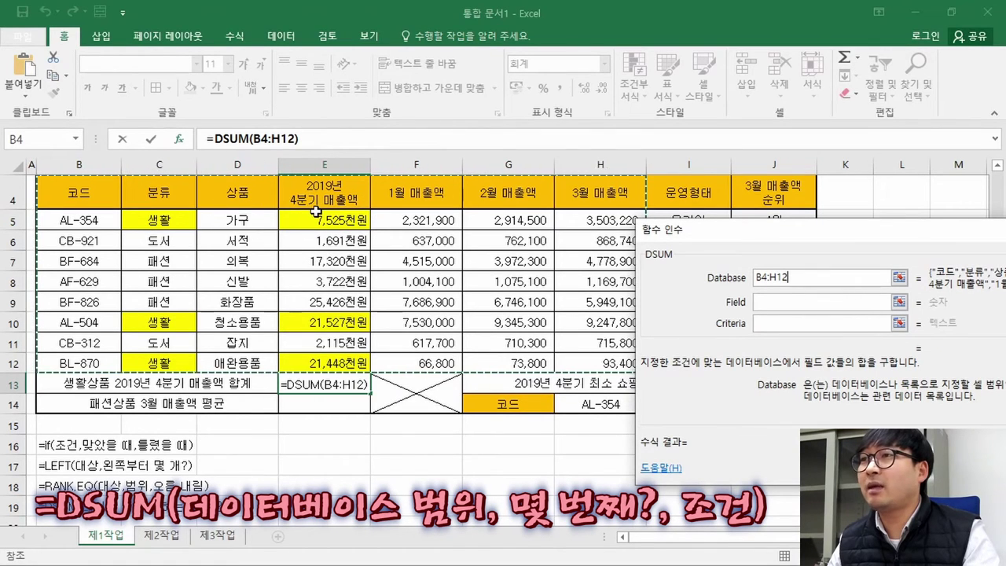
{"action": "left_click", "coordinate": [777, 303]}
{"action": "type", "text": "4"}
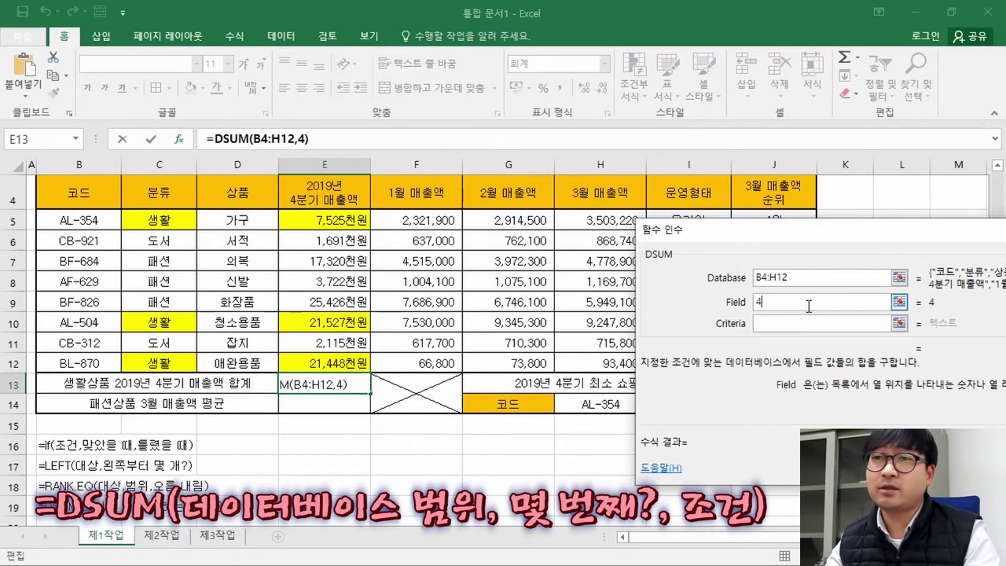
{"action": "key", "text": "BackSpace"}
{"action": "double_click", "coordinate": [778, 277]}
{"action": "key", "text": "BackSpace"}
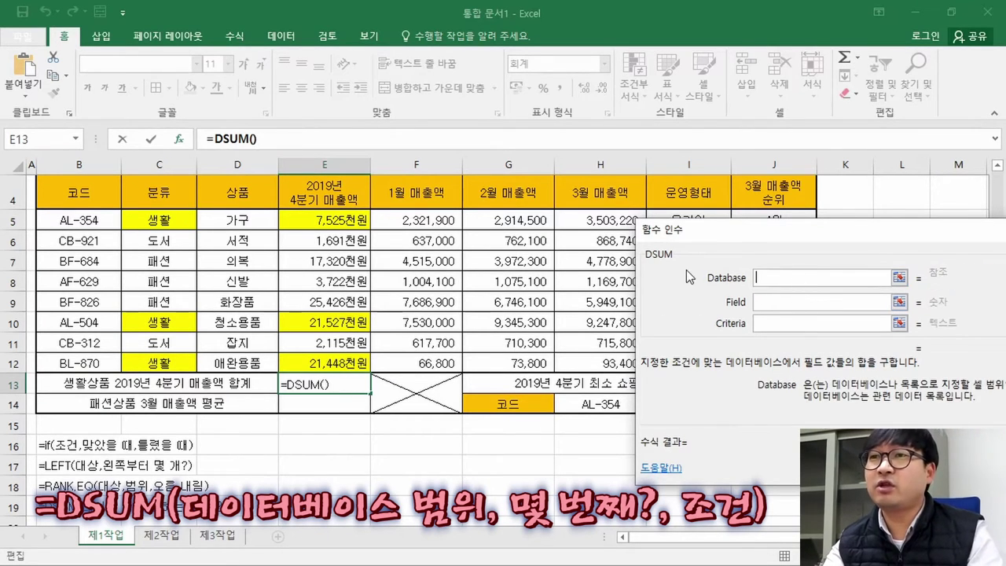
Step: Set the DSUM database to C4:E12 and the field to 3 for the 2019년 4분기 매출액 column
{"action": "left_click_drag", "start_coordinate": [161, 194], "coordinate": [313, 360]}
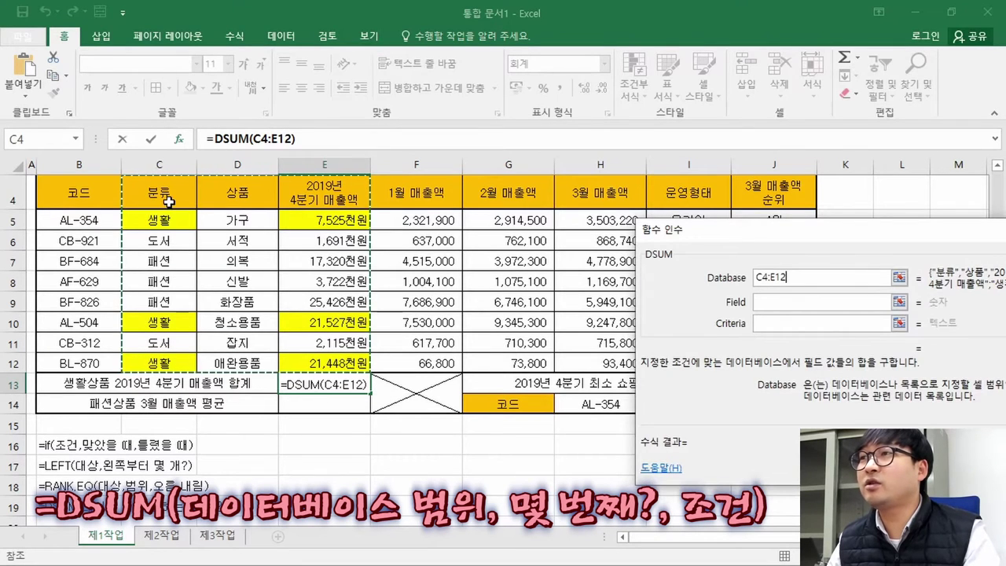
{"action": "left_click", "coordinate": [784, 302]}
{"action": "type", "text": "3"}
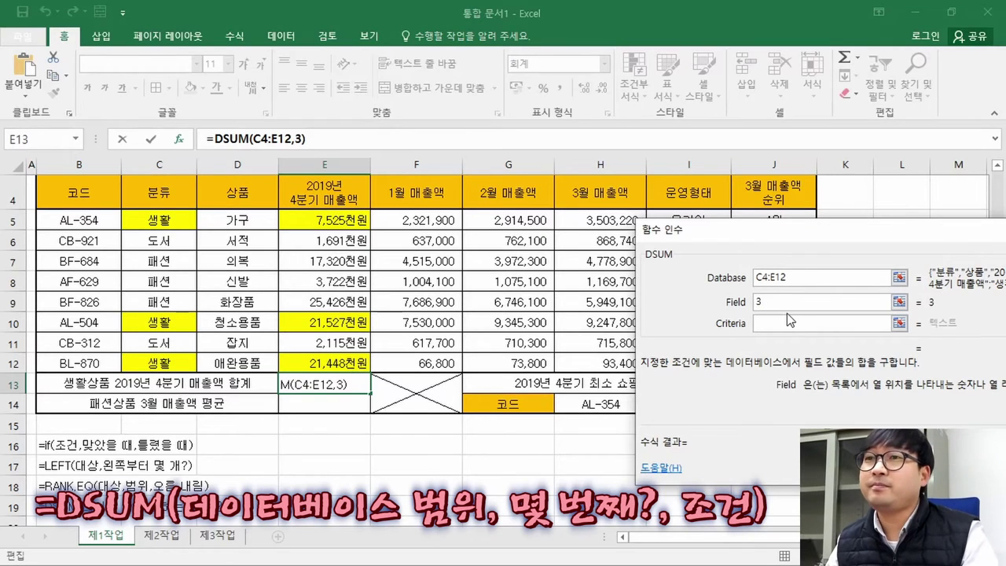
{"action": "left_click", "coordinate": [784, 321]}
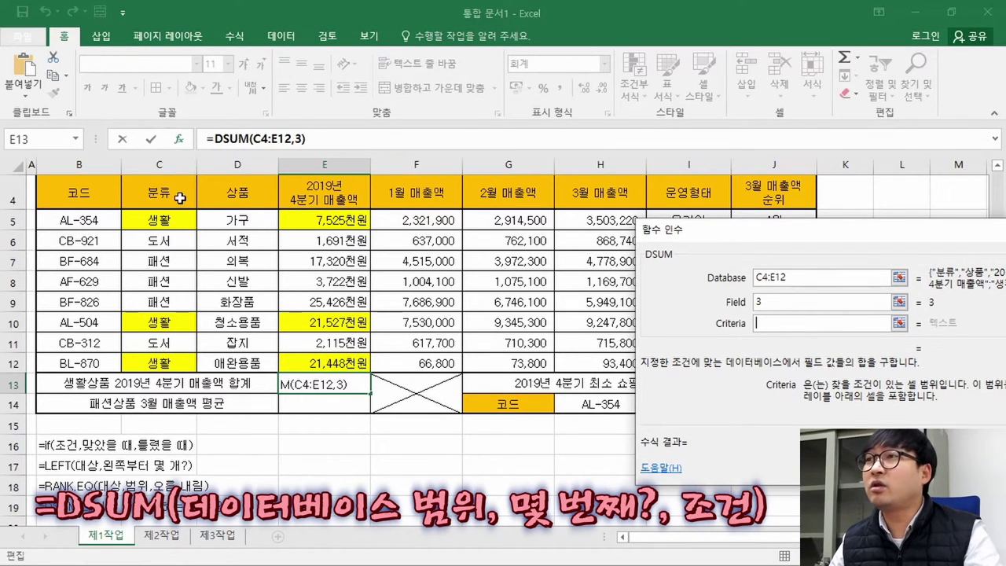
Step: Set the DSUM criteria to C4:C5 and complete the function in E13
{"action": "left_click_drag", "start_coordinate": [174, 195], "coordinate": [178, 223]}
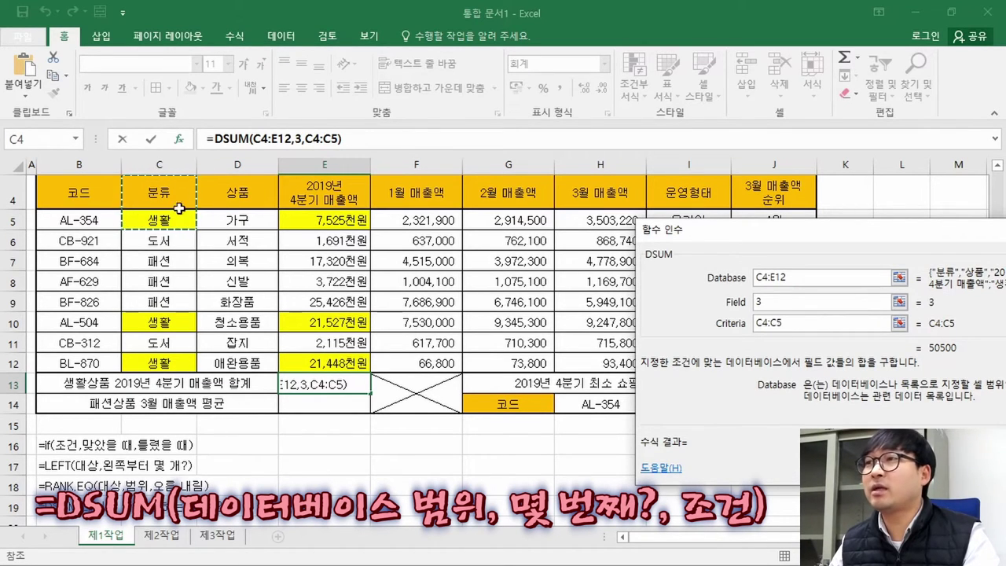
{"action": "left_click_drag", "start_coordinate": [778, 230], "coordinate": [501, 201]}
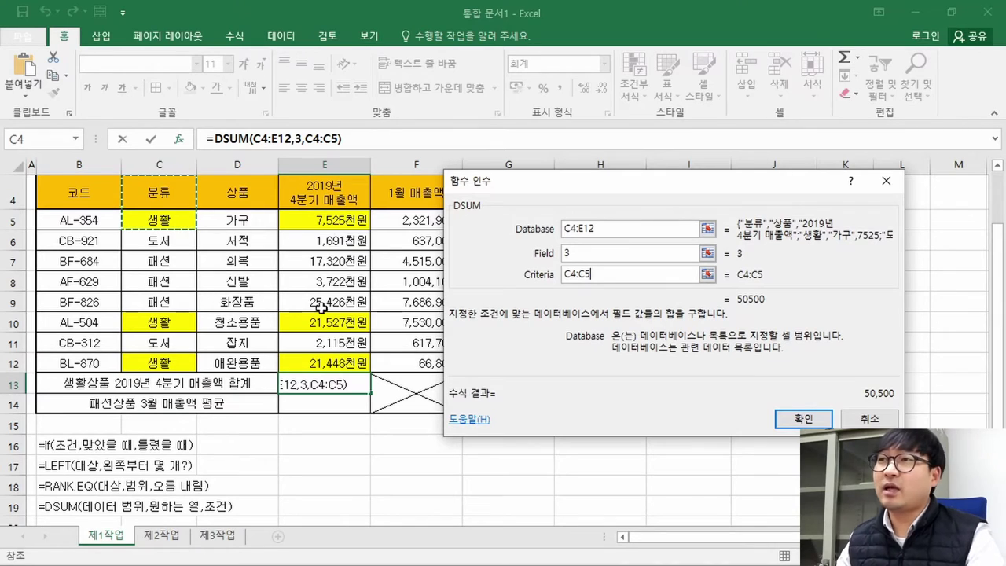
{"action": "left_click", "coordinate": [621, 227]}
{"action": "left_click", "coordinate": [591, 258]}
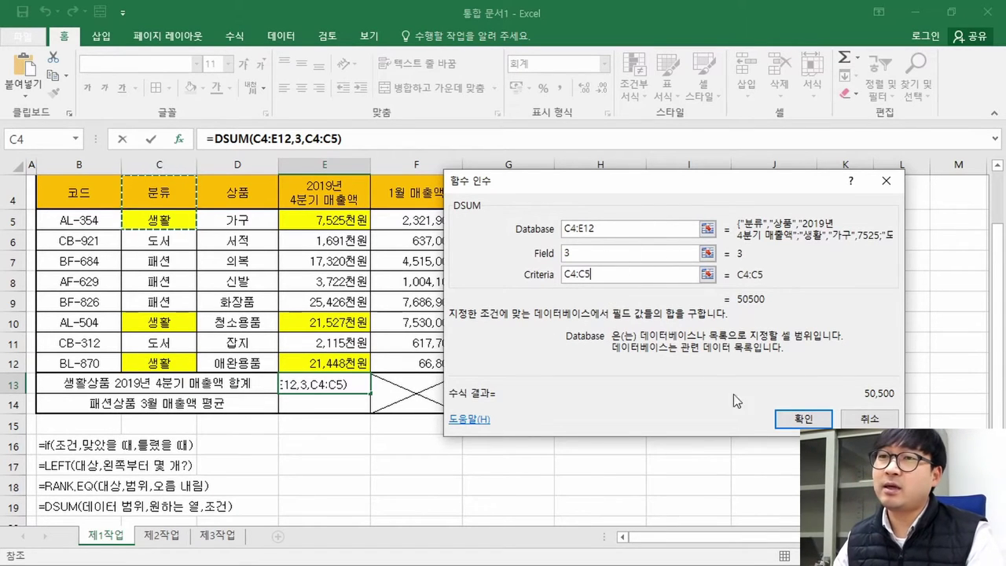
{"action": "left_click", "coordinate": [802, 420]}
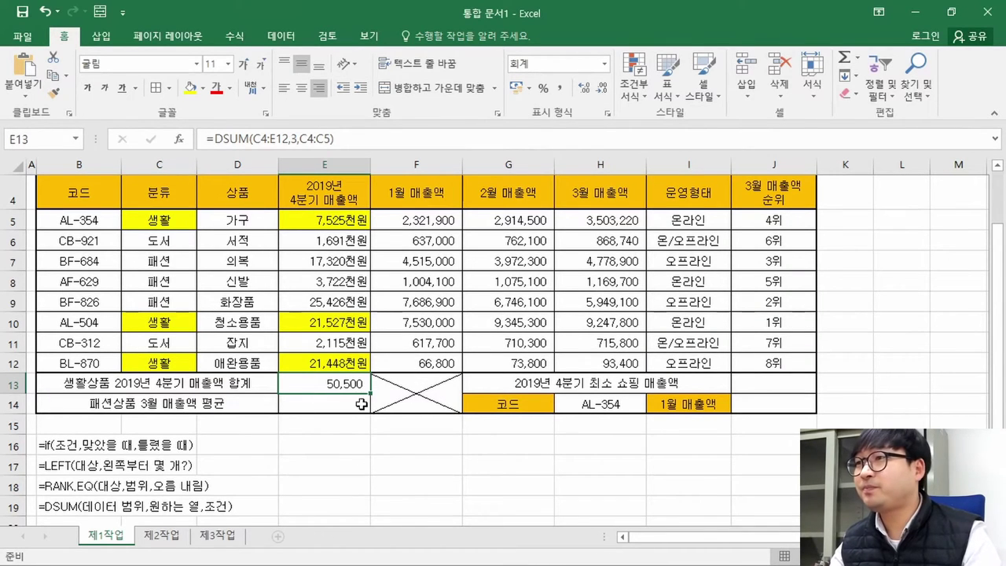
Step: Switch to the GE12-12A PDF in Adobe Acrobat Reader and read item (4), 패션상품 3월 매출액 평균, and its place in the output table
{"action": "key", "text": "alt+Tab"}
{"action": "scroll", "coordinate": [471, 314], "scroll_direction": "down", "scroll_amount": 2}
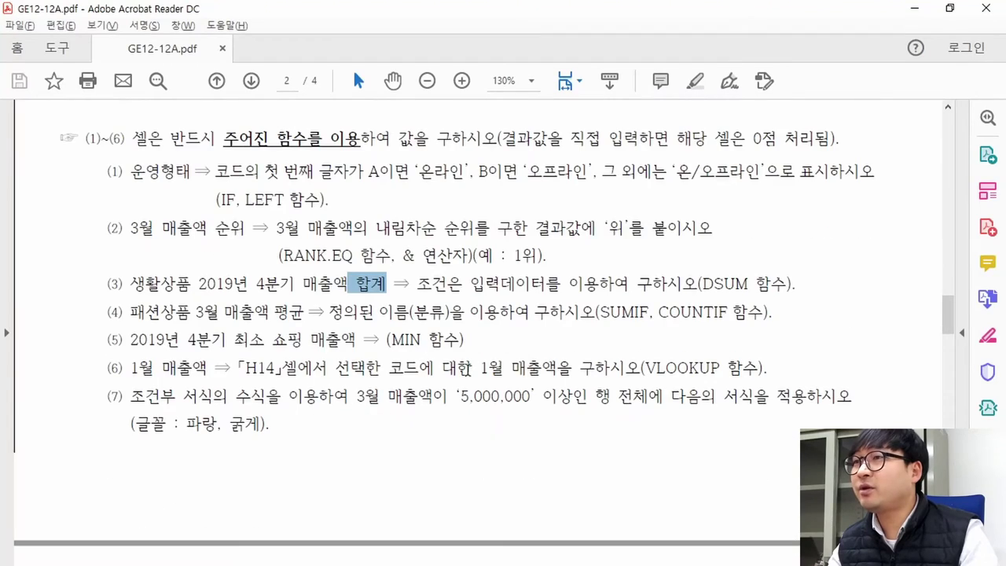
{"action": "left_click_drag", "start_coordinate": [130, 313], "coordinate": [281, 323]}
{"action": "scroll", "coordinate": [460, 344], "scroll_direction": "up", "scroll_amount": 11}
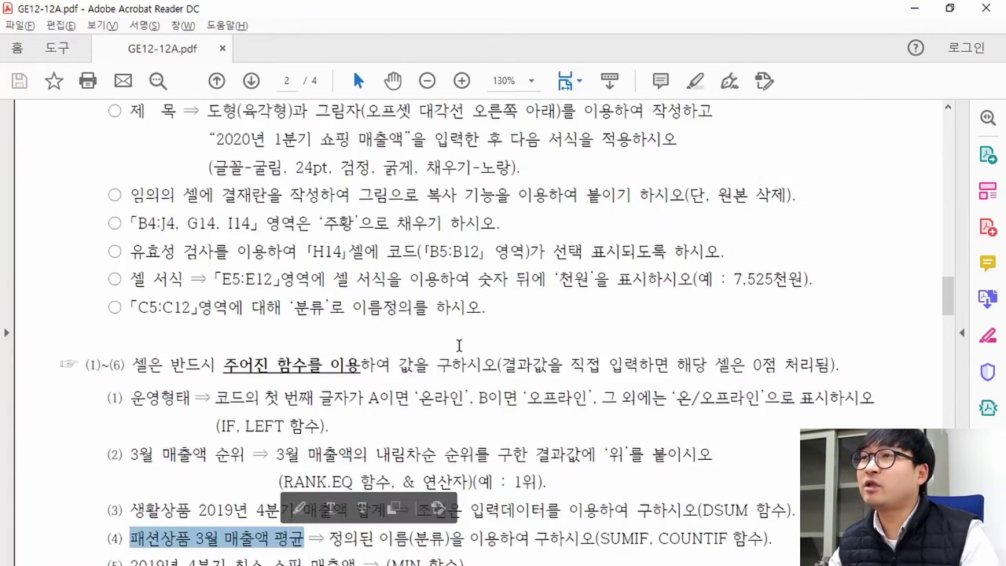
{"action": "left_click_drag", "start_coordinate": [366, 145], "coordinate": [412, 147]}
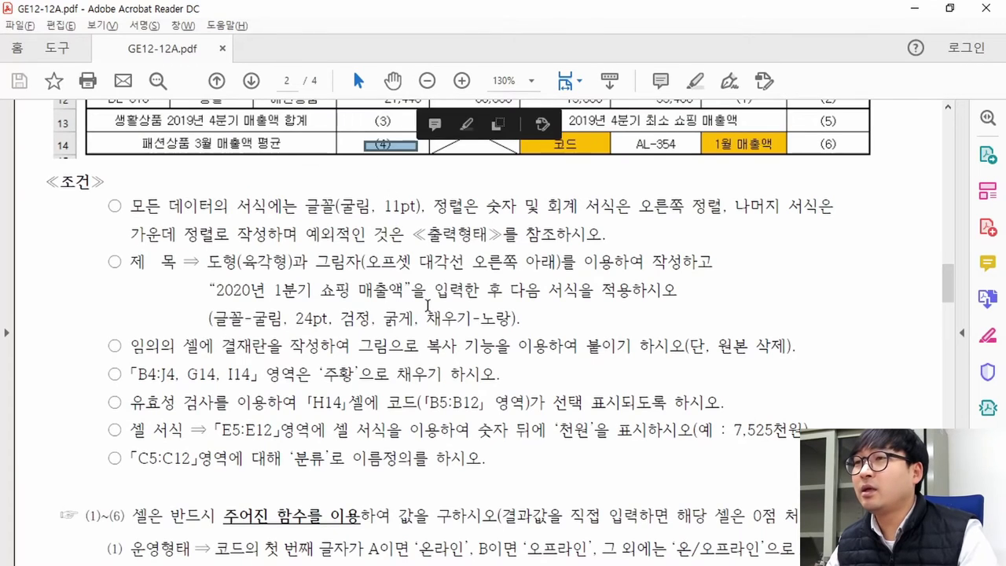
{"action": "scroll", "coordinate": [428, 314], "scroll_direction": "down", "scroll_amount": 8}
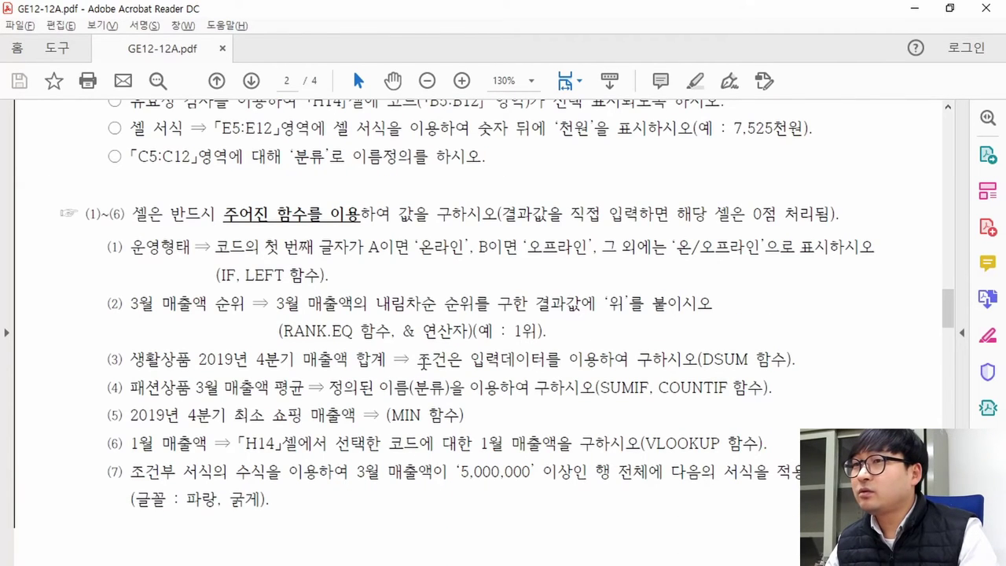
{"action": "left_click_drag", "start_coordinate": [329, 387], "coordinate": [596, 389]}
{"action": "left_click", "coordinate": [519, 393]}
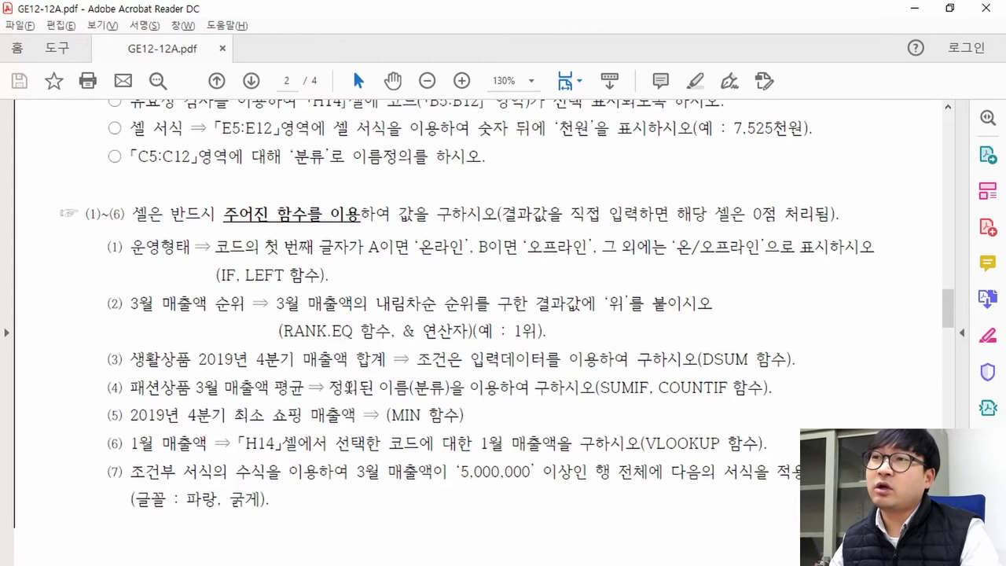
Step: Check the exam condition that defines the name 분류, which item (4) refers to
{"action": "left_click_drag", "start_coordinate": [329, 387], "coordinate": [450, 389]}
{"action": "scroll", "coordinate": [315, 313], "scroll_direction": "up", "scroll_amount": 5}
{"action": "left_click_drag", "start_coordinate": [139, 344], "coordinate": [447, 357]}
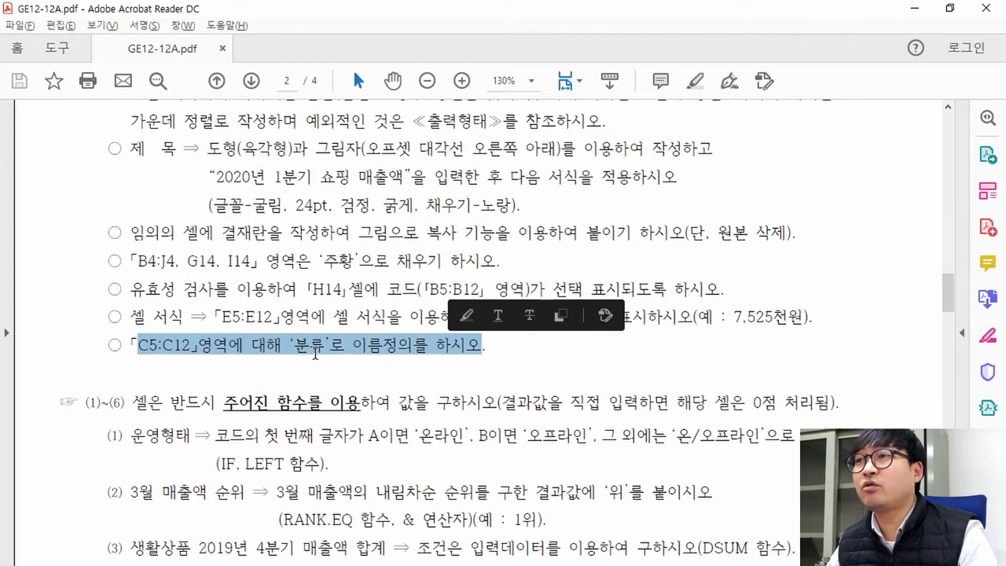
{"action": "scroll", "coordinate": [315, 353], "scroll_direction": "down", "scroll_amount": 3}
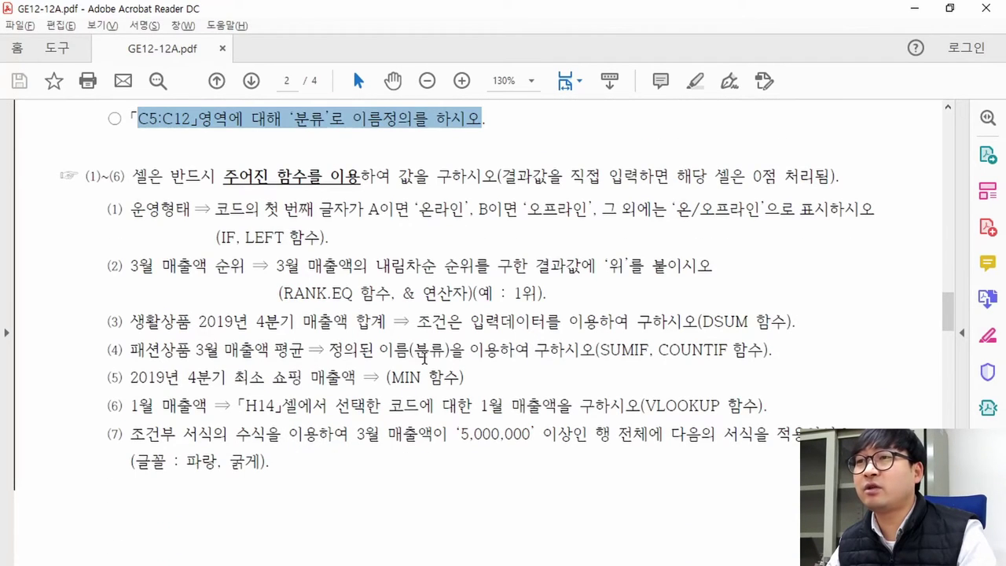
Step: Examine which functions item (4) requires for averaging the 3월 매출액 of 패션상품
{"action": "left_click", "coordinate": [519, 347]}
{"action": "left_click_drag", "start_coordinate": [602, 353], "coordinate": [728, 352]}
{"action": "mouse_move", "coordinate": [602, 352]}
{"action": "left_mouse_down"}
{"action": "mouse_move", "coordinate": [651, 355]}
{"action": "mouse_move", "coordinate": [596, 353]}
{"action": "left_mouse_up"}
{"action": "left_click", "coordinate": [631, 355]}
{"action": "left_click", "coordinate": [642, 356]}
{"action": "left_click", "coordinate": [692, 353]}
{"action": "left_click_drag", "start_coordinate": [719, 352], "coordinate": [729, 352]}
{"action": "left_click", "coordinate": [713, 355]}
{"action": "left_click_drag", "start_coordinate": [713, 356], "coordinate": [728, 353]}
{"action": "left_click", "coordinate": [658, 353]}
{"action": "left_click_drag", "start_coordinate": [658, 353], "coordinate": [710, 352]}
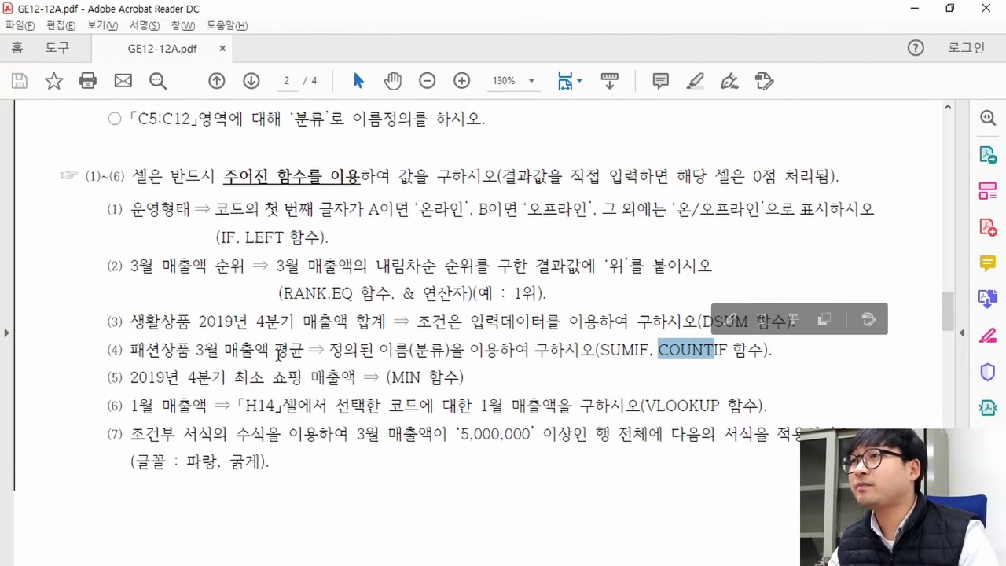
{"action": "left_click", "coordinate": [269, 351]}
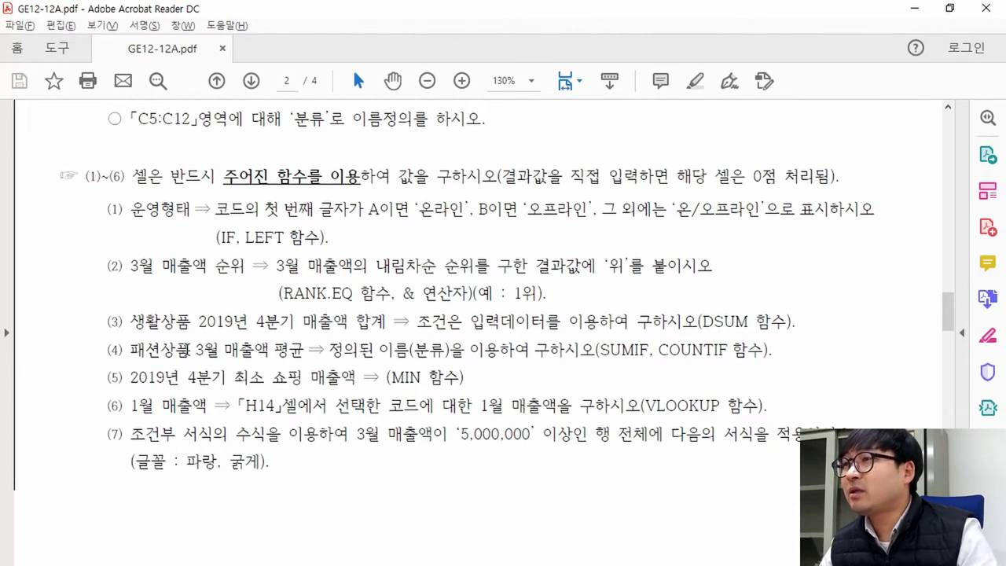
{"action": "left_click_drag", "start_coordinate": [225, 351], "coordinate": [307, 355]}
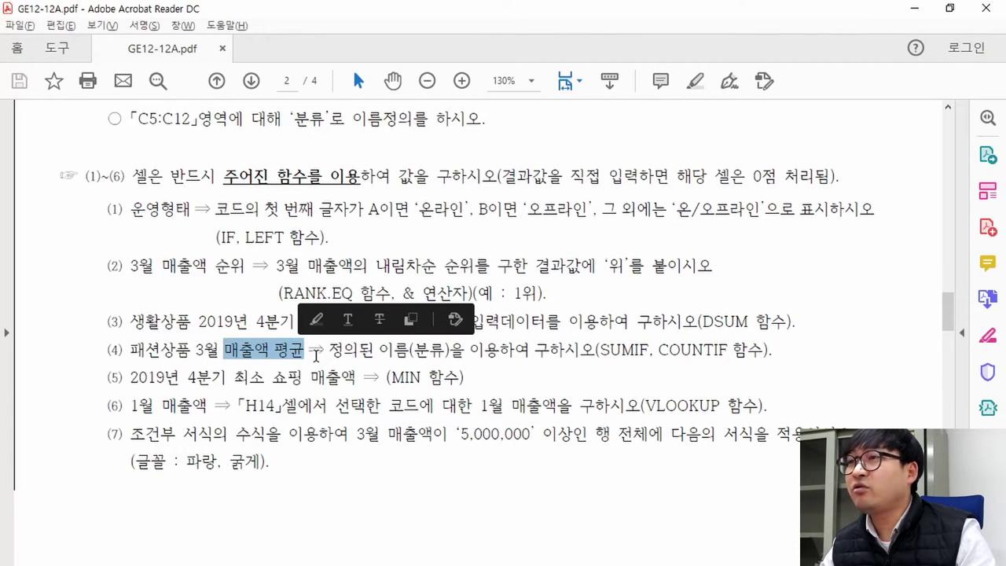
{"action": "scroll", "coordinate": [323, 356], "scroll_direction": "up", "scroll_amount": 3}
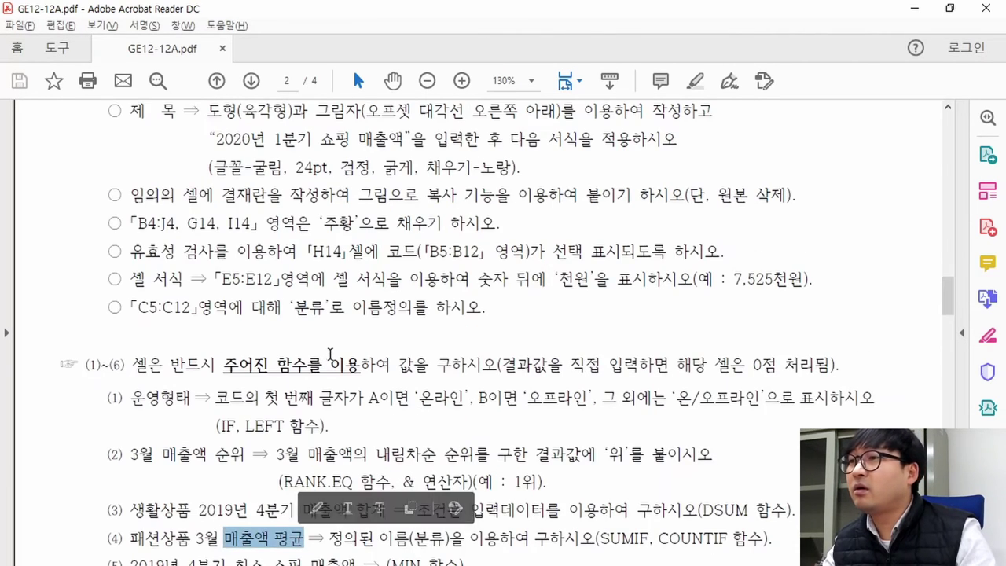
Step: Switch back to Excel and remove the fill colour from C5:E12
{"action": "key", "text": "alt+Tab"}
{"action": "left_click_drag", "start_coordinate": [165, 224], "coordinate": [334, 363]}
{"action": "left_click", "coordinate": [202, 88]}
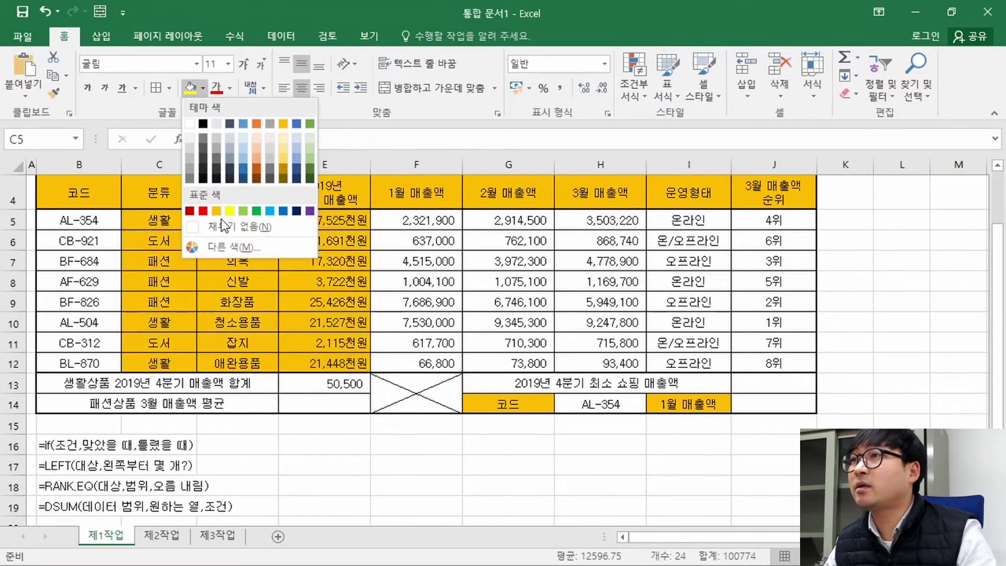
{"action": "left_click", "coordinate": [228, 226]}
{"action": "left_click", "coordinate": [158, 240]}
{"action": "key", "text": "alt+Tab"}
{"action": "key", "text": "alt+Tab"}
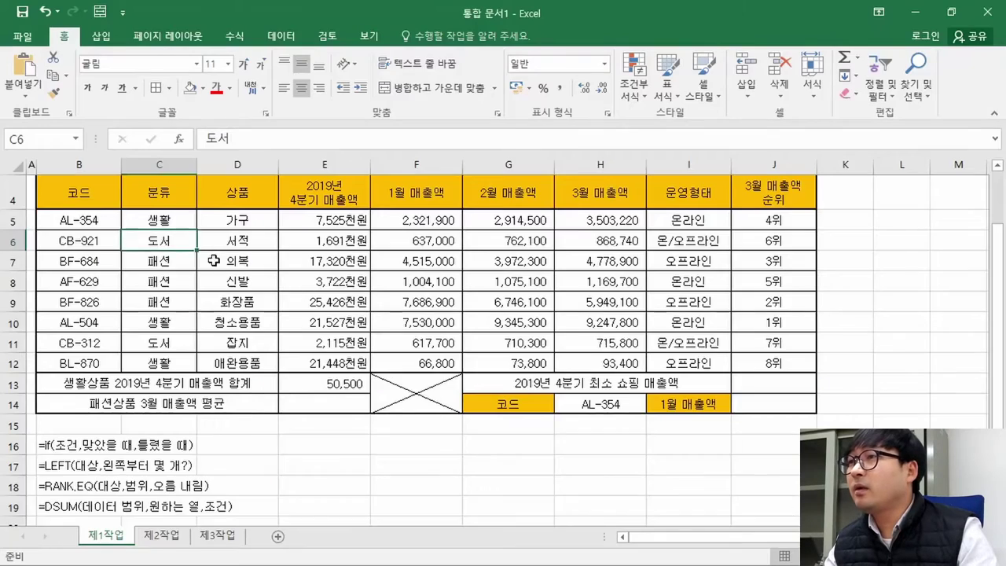
Step: Fill the three 패션 cells C7:C9 in the 분류 column with yellow
{"action": "scroll", "coordinate": [503, 350], "scroll_direction": "up", "scroll_amount": 1}
{"action": "left_click", "coordinate": [149, 478]}
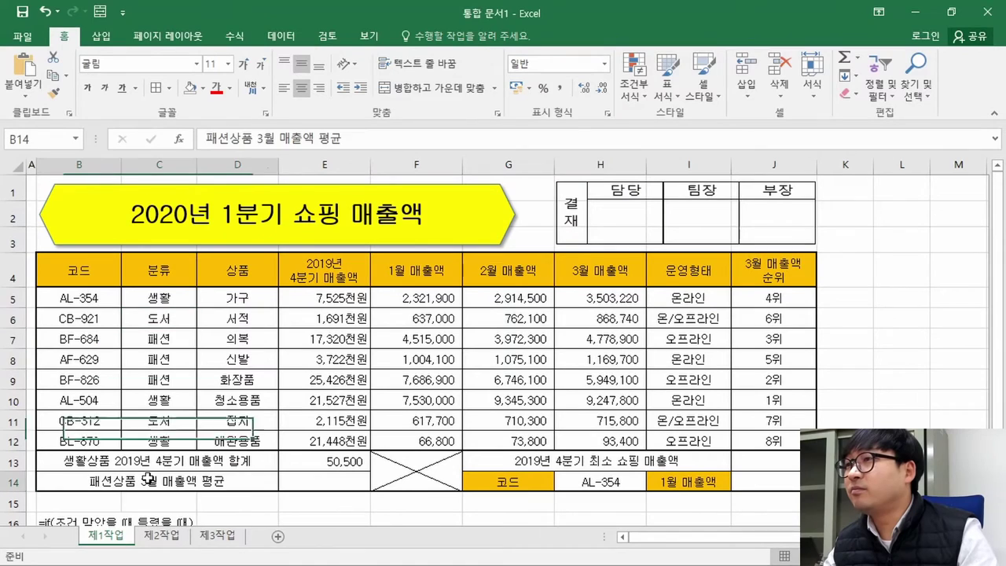
{"action": "left_click", "coordinate": [170, 334]}
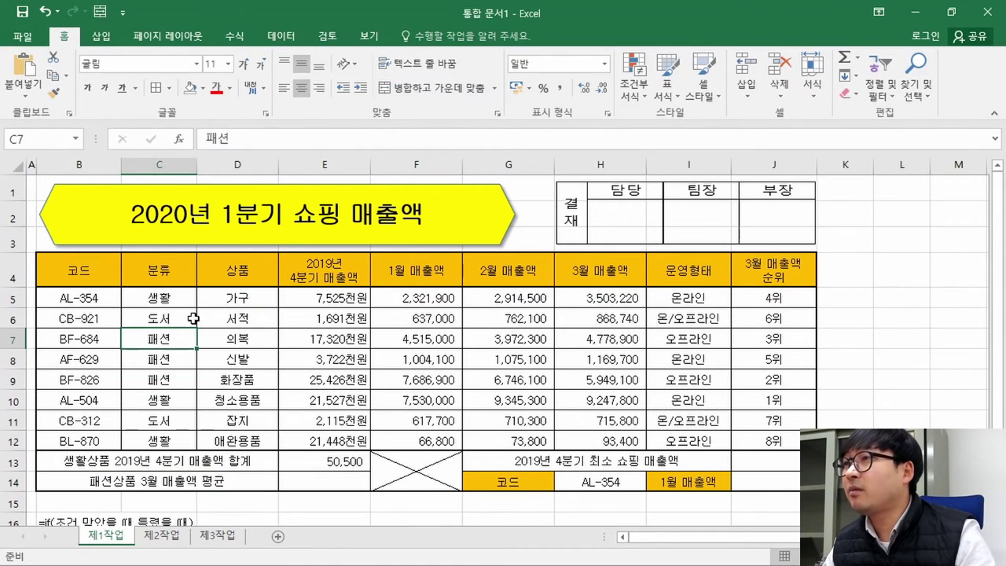
{"action": "left_click", "coordinate": [201, 88]}
{"action": "left_click", "coordinate": [233, 208]}
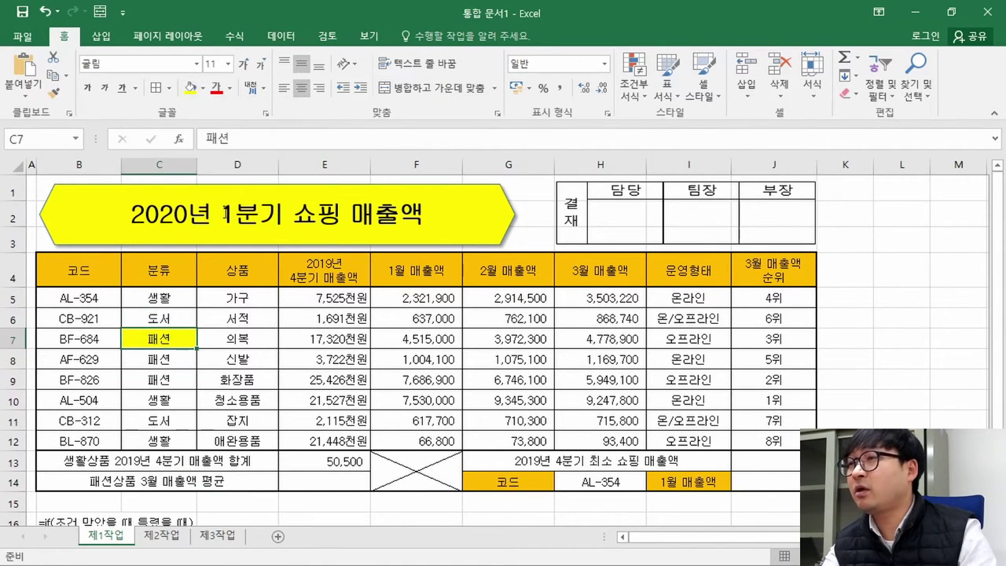
{"action": "key", "text": "Down"}
{"action": "left_click", "coordinate": [189, 88]}
{"action": "key", "text": "Down"}
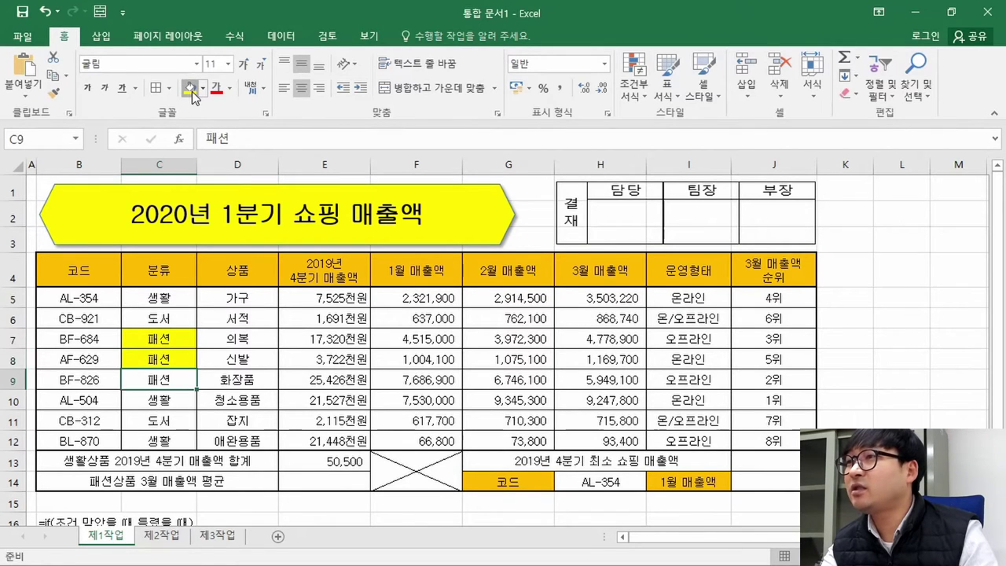
{"action": "left_click", "coordinate": [190, 88]}
{"action": "key", "text": "Down"}
{"action": "key", "text": "Down"}
{"action": "key", "text": "Down"}
{"action": "key", "text": "Up"}
{"action": "key", "text": "Up"}
{"action": "key", "text": "Up"}
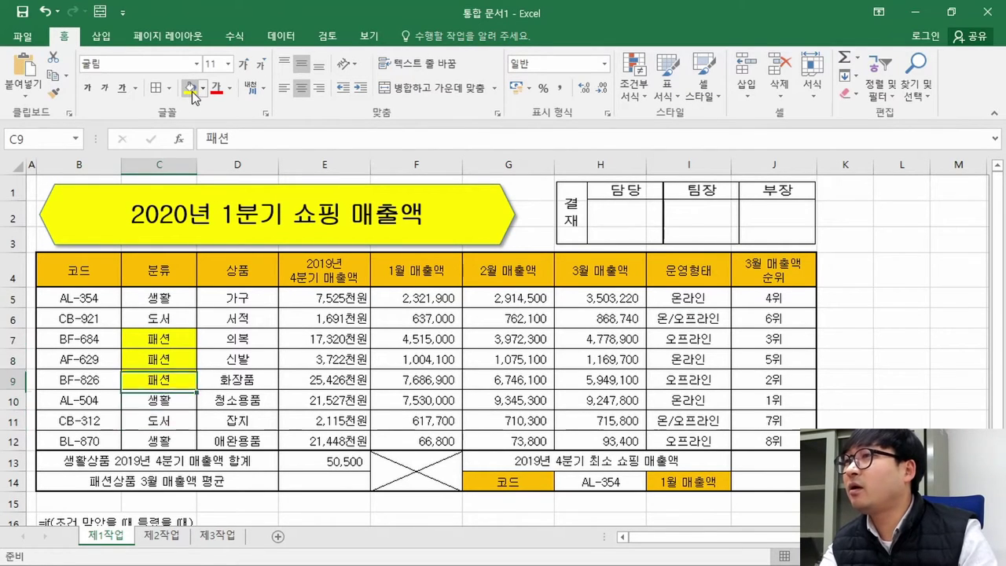
Step: Fill the 3월 매출액 values of the 패션 rows, H7:H9, with yellow
{"action": "key", "text": "Right"}
{"action": "key", "text": "Right"}
{"action": "key", "text": "Right"}
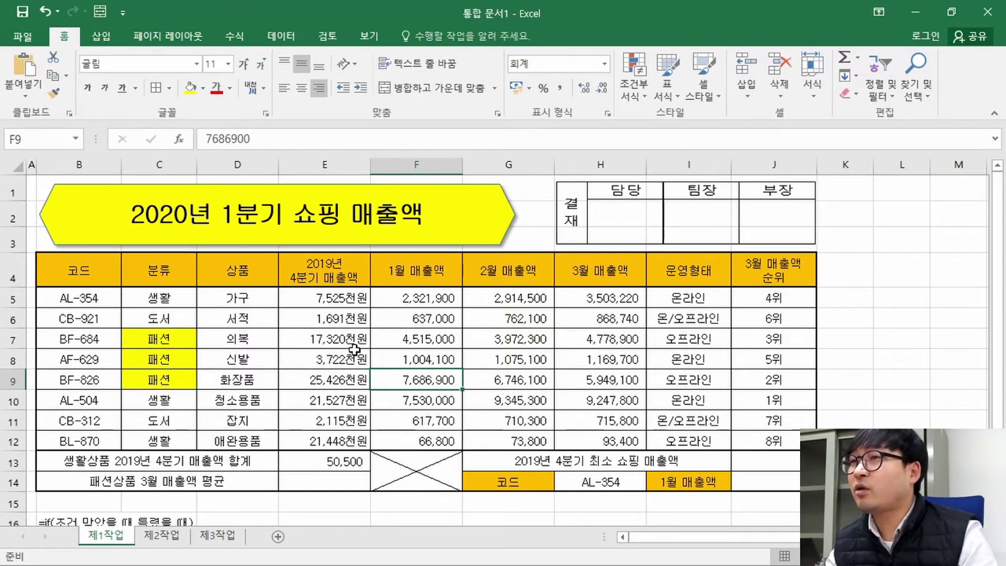
{"action": "left_click", "coordinate": [174, 487]}
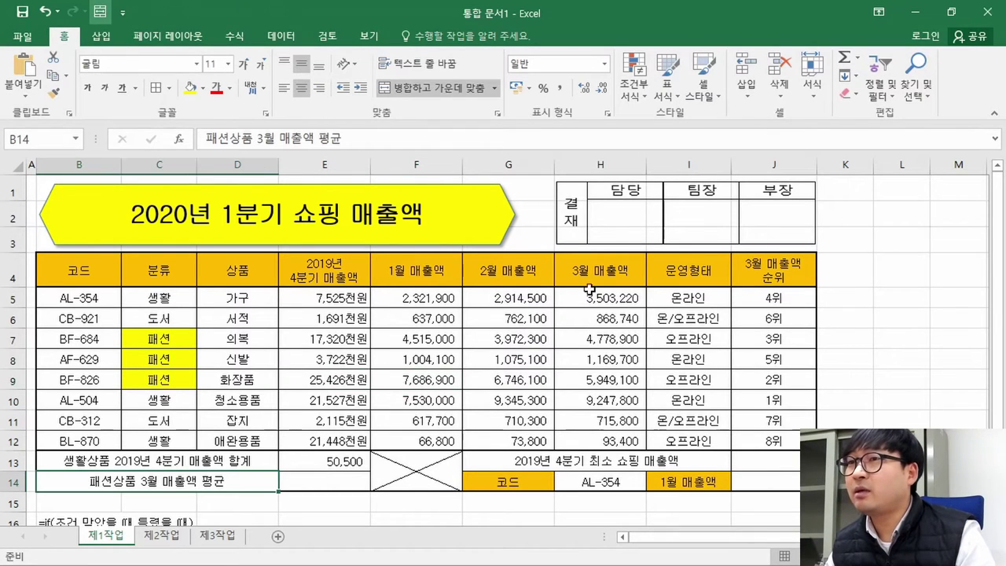
{"action": "left_click_drag", "start_coordinate": [598, 334], "coordinate": [601, 382]}
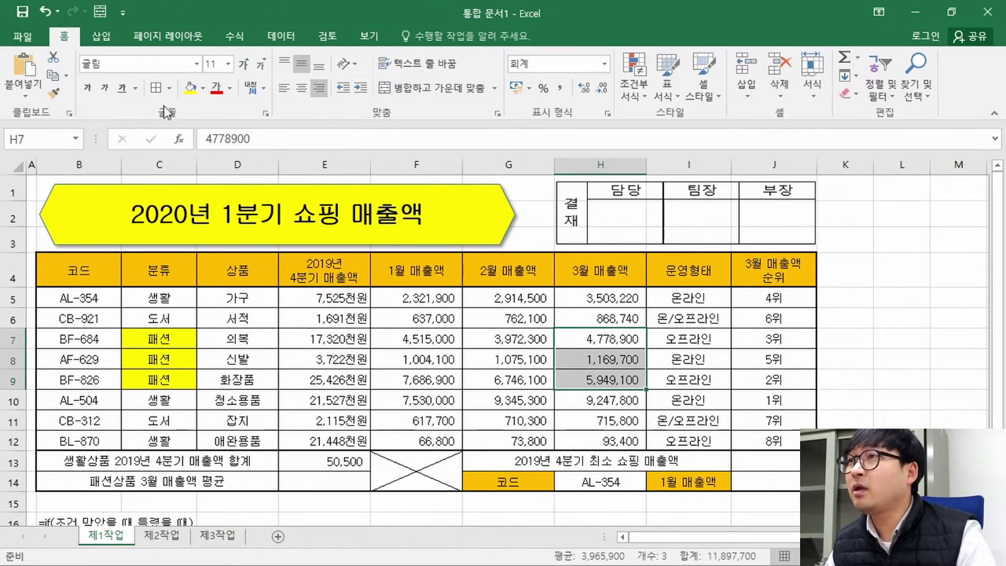
{"action": "left_click", "coordinate": [190, 87]}
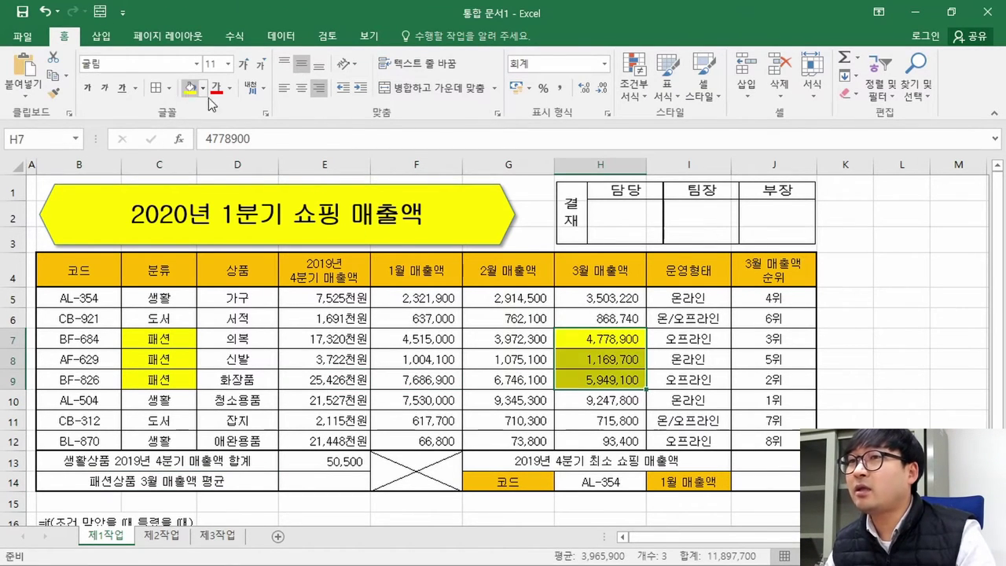
Step: Examine the March sales values of the three 패션 products in cells H7 to H9
{"action": "left_click", "coordinate": [589, 340]}
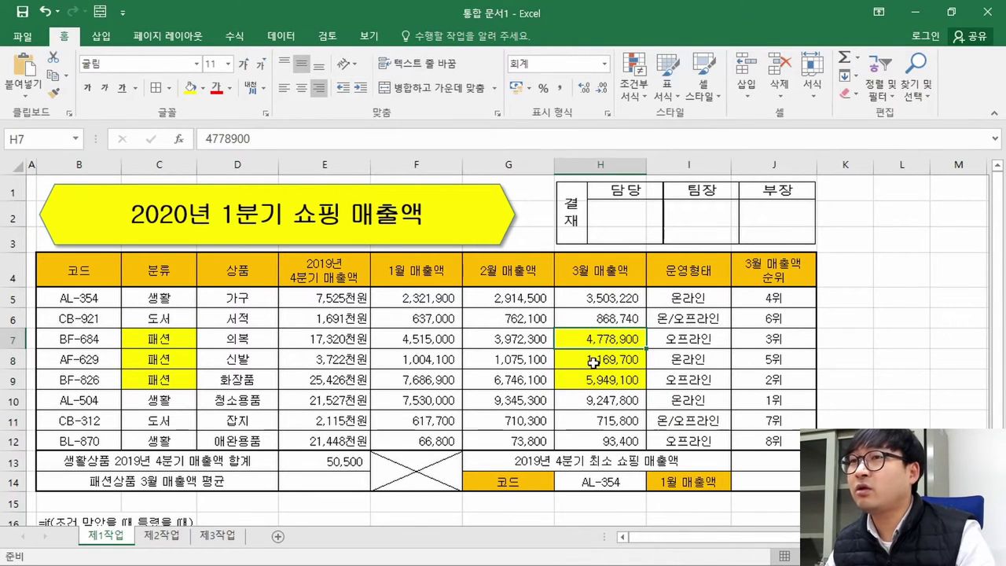
{"action": "left_click", "coordinate": [593, 361]}
{"action": "left_click", "coordinate": [595, 378]}
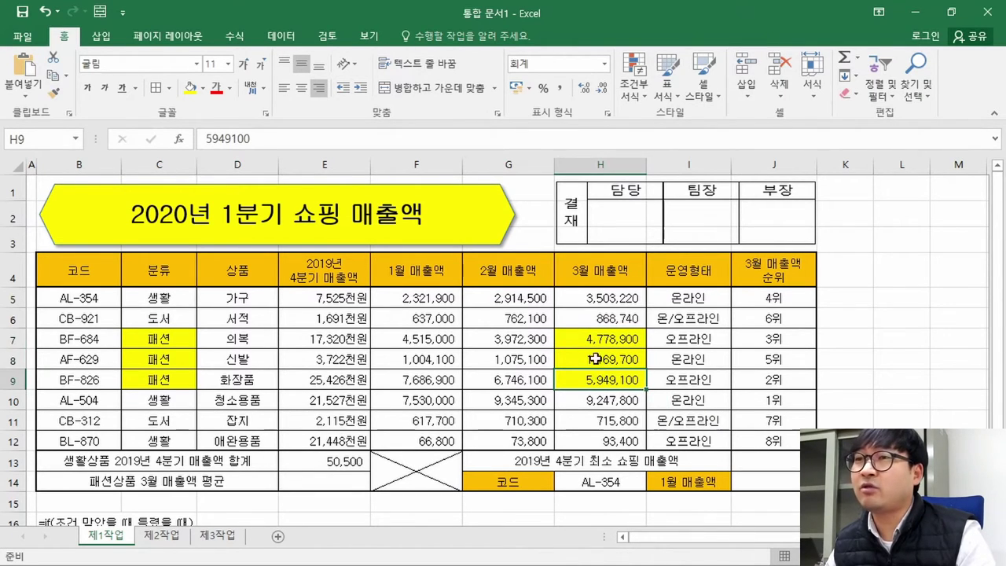
{"action": "left_click", "coordinate": [601, 359]}
{"action": "left_click", "coordinate": [607, 380]}
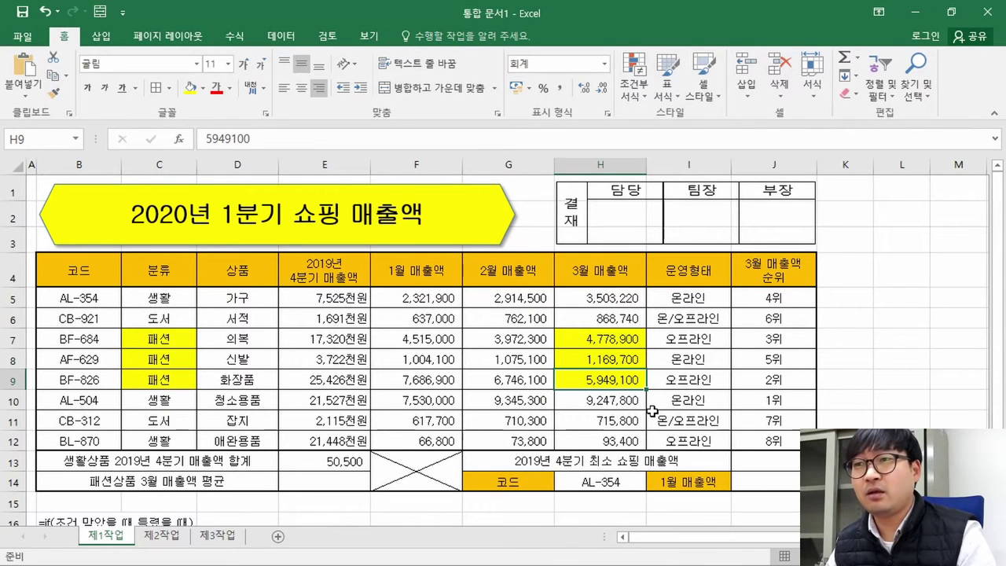
{"action": "left_click_drag", "start_coordinate": [579, 339], "coordinate": [587, 379]}
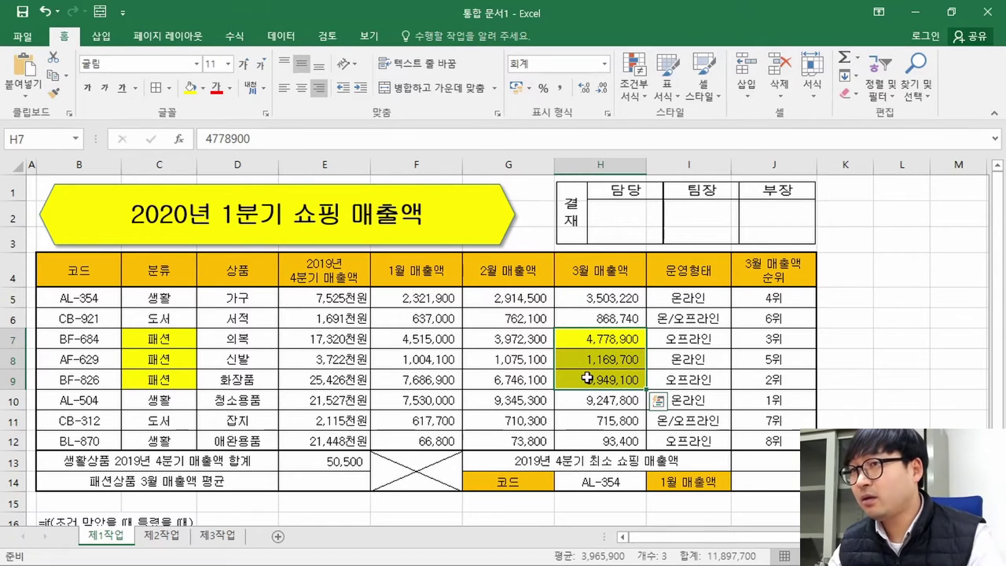
{"action": "left_click", "coordinate": [578, 337]}
{"action": "left_click", "coordinate": [578, 355]}
{"action": "left_click", "coordinate": [591, 383]}
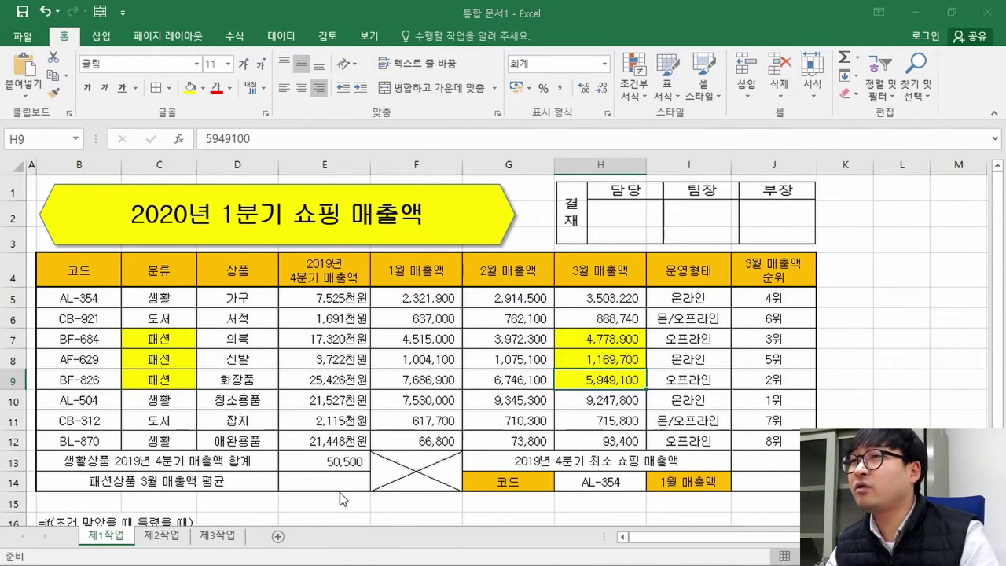
Step: Switch to GE12-12A.pdf in Acrobat Reader and read the functions required by instruction (4), SUMIF and COUNTIF
{"action": "key", "text": "alt+Tab"}
{"action": "scroll", "coordinate": [387, 478], "scroll_direction": "down", "scroll_amount": 3}
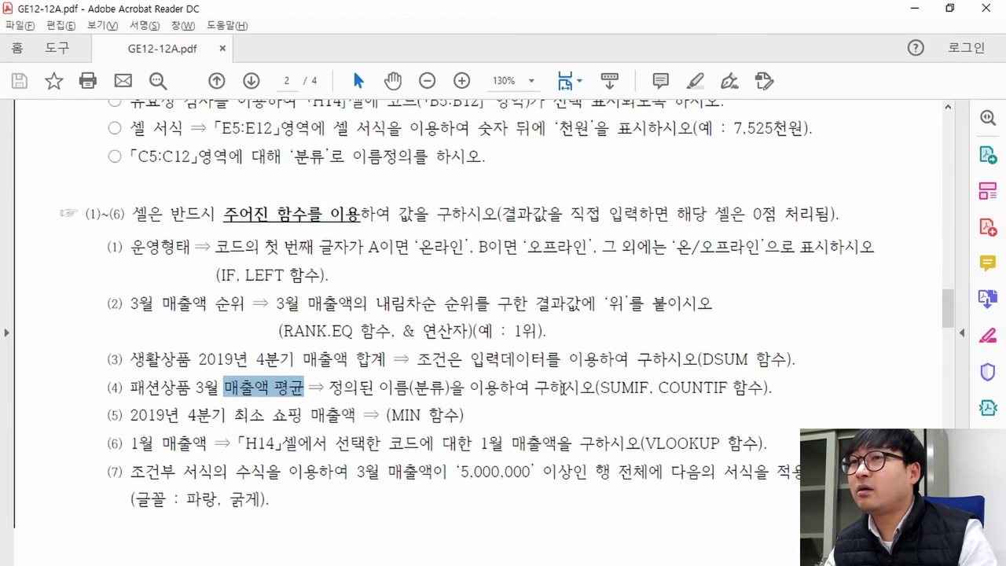
{"action": "left_click_drag", "start_coordinate": [605, 387], "coordinate": [729, 393]}
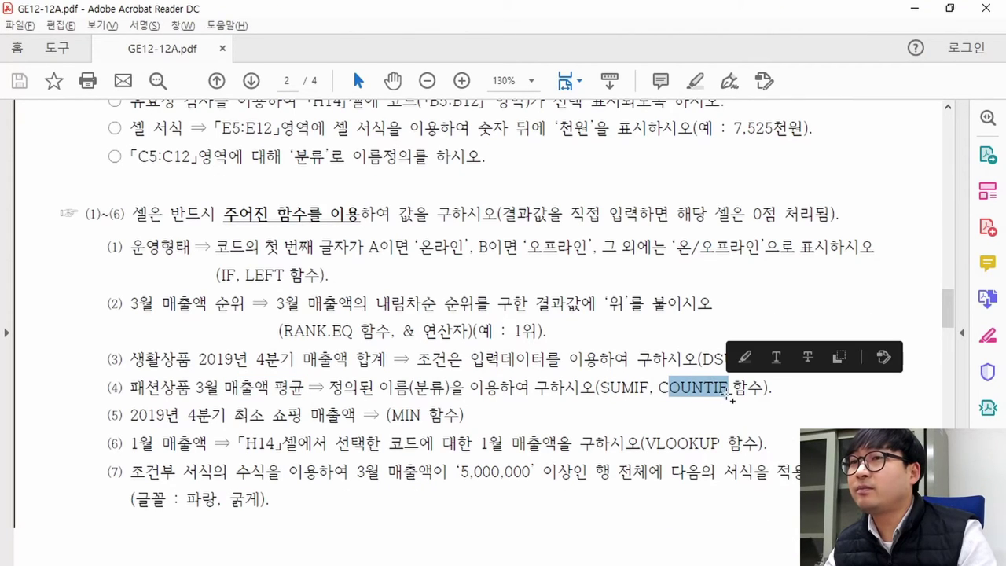
{"action": "left_click_drag", "start_coordinate": [601, 387], "coordinate": [715, 399]}
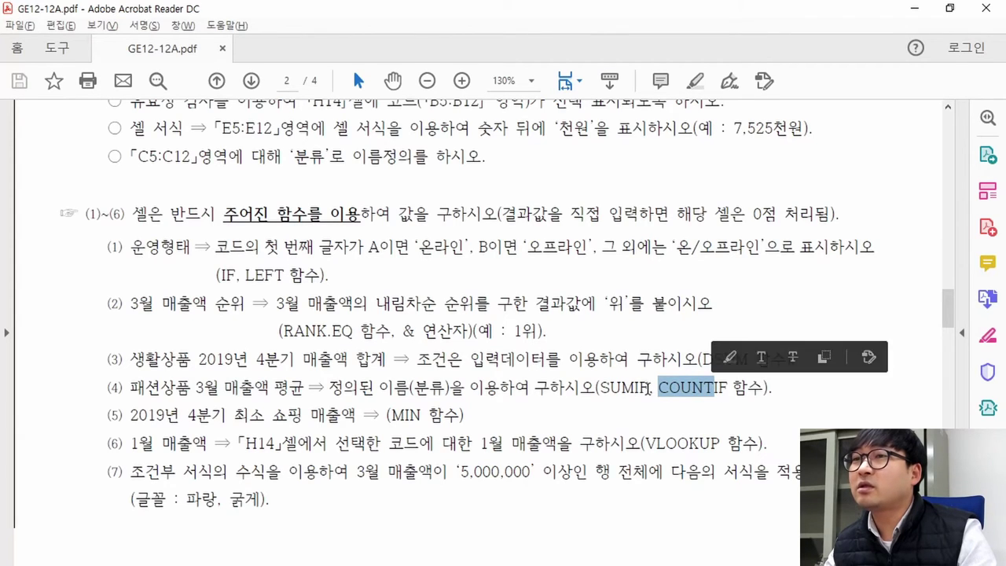
{"action": "left_click", "coordinate": [649, 388]}
{"action": "left_click_drag", "start_coordinate": [658, 387], "coordinate": [721, 392]}
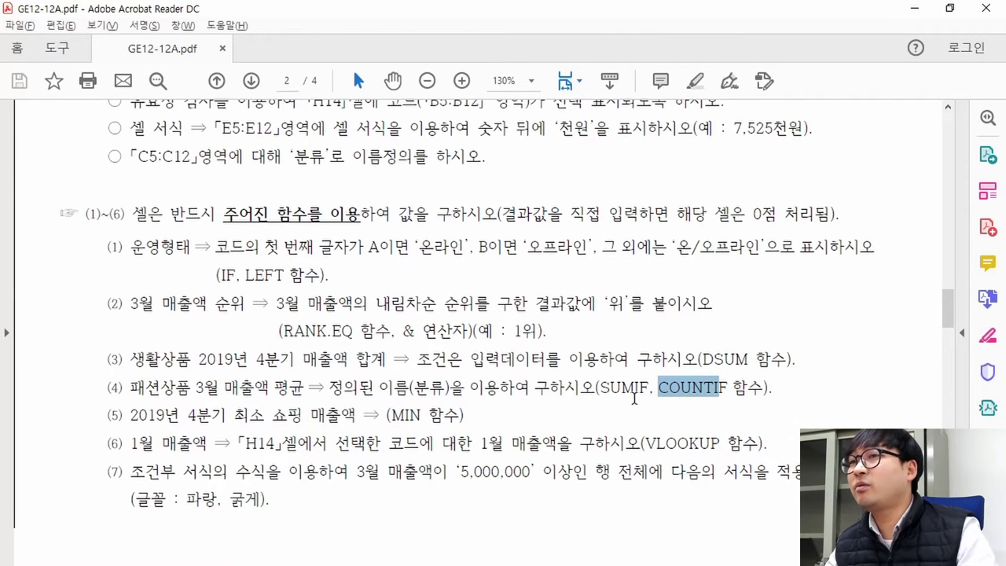
Step: Return to Excel, start a SUMIF formula in cell E14 and open its function arguments clear of the 분류 column
{"action": "key", "text": "alt+Tab"}
{"action": "left_click_drag", "start_coordinate": [588, 344], "coordinate": [597, 380]}
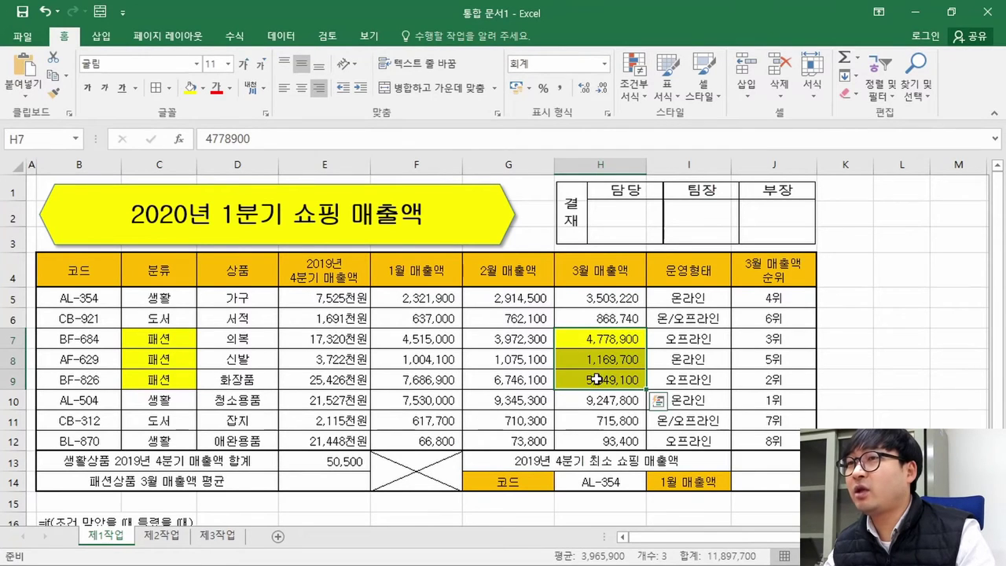
{"action": "left_click", "coordinate": [336, 477]}
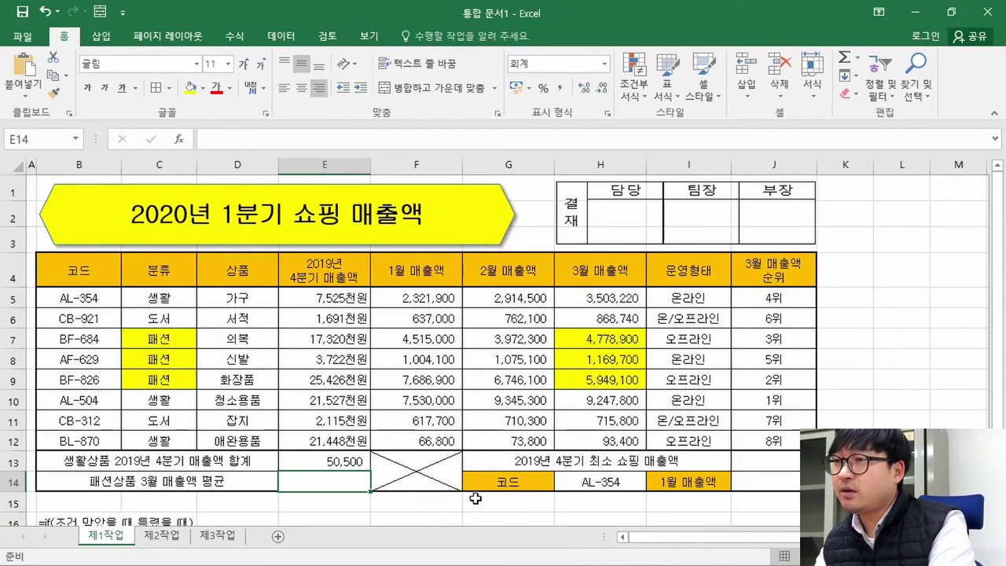
{"action": "type", "text": "=ㄴ"}
{"action": "type", "text": "sumi"}
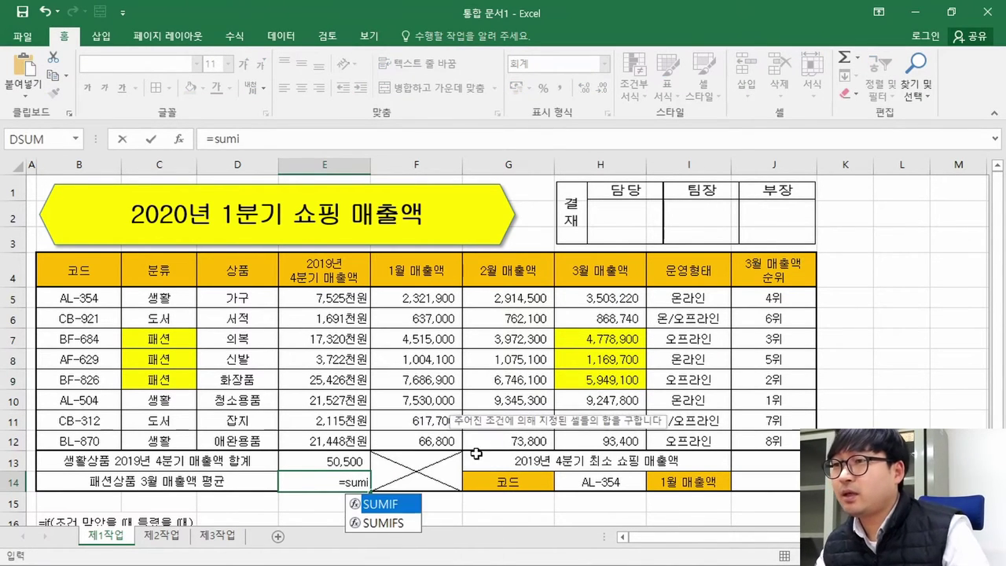
{"action": "double_click", "coordinate": [375, 503]}
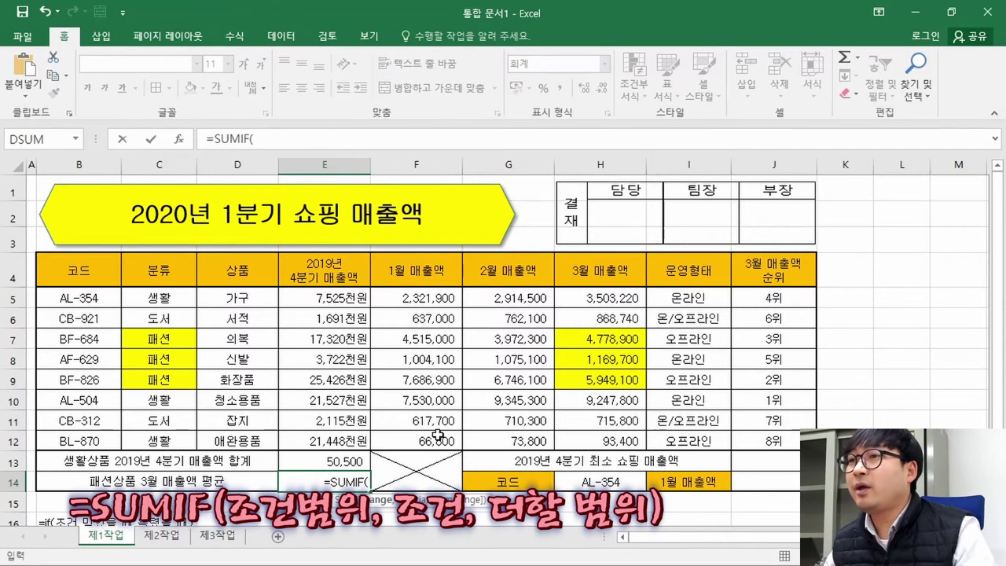
{"action": "scroll", "coordinate": [437, 433], "scroll_direction": "down", "scroll_amount": 2}
{"action": "scroll", "coordinate": [413, 352], "scroll_direction": "up", "scroll_amount": 2}
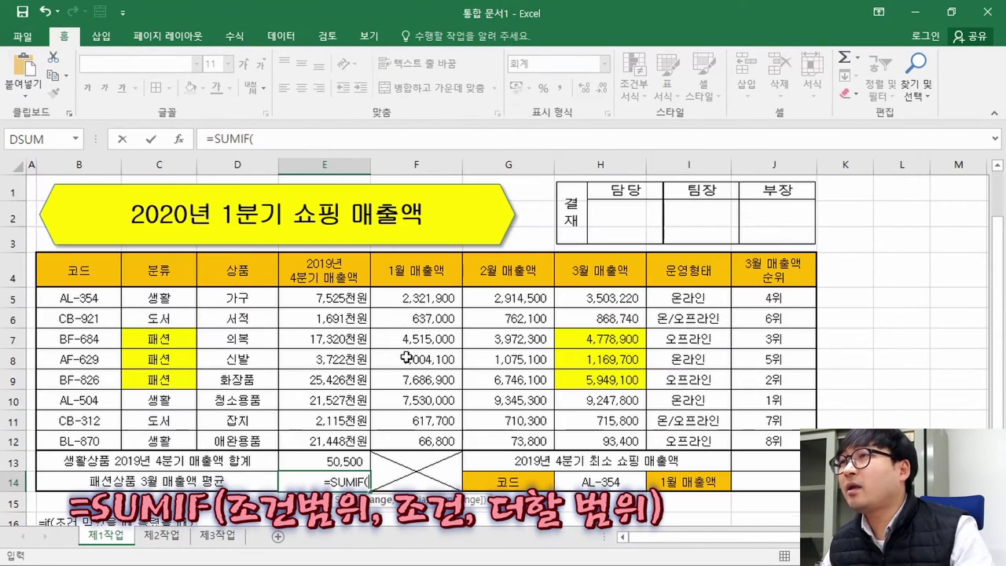
{"action": "left_click", "coordinate": [180, 139]}
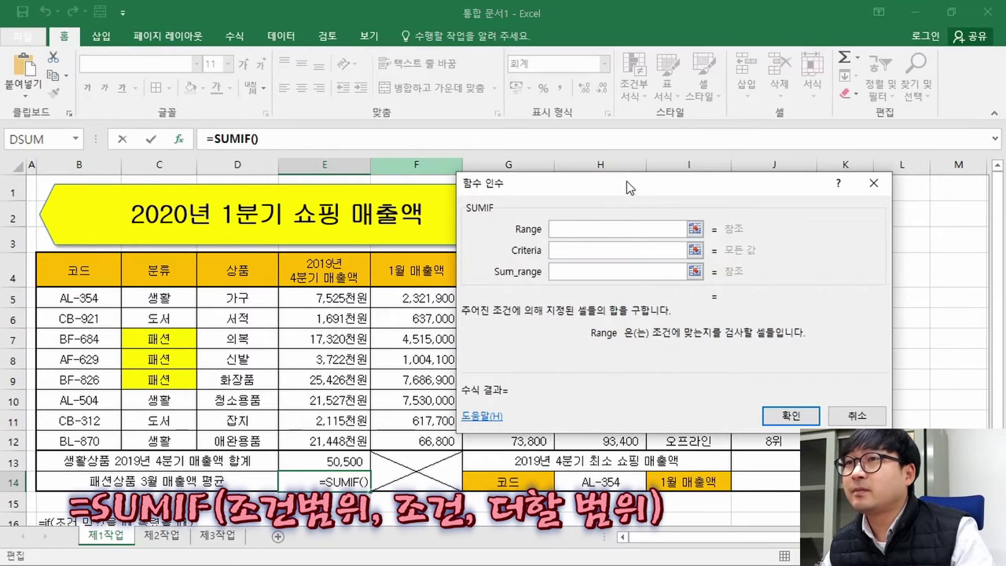
{"action": "left_click_drag", "start_coordinate": [627, 184], "coordinate": [575, 129]}
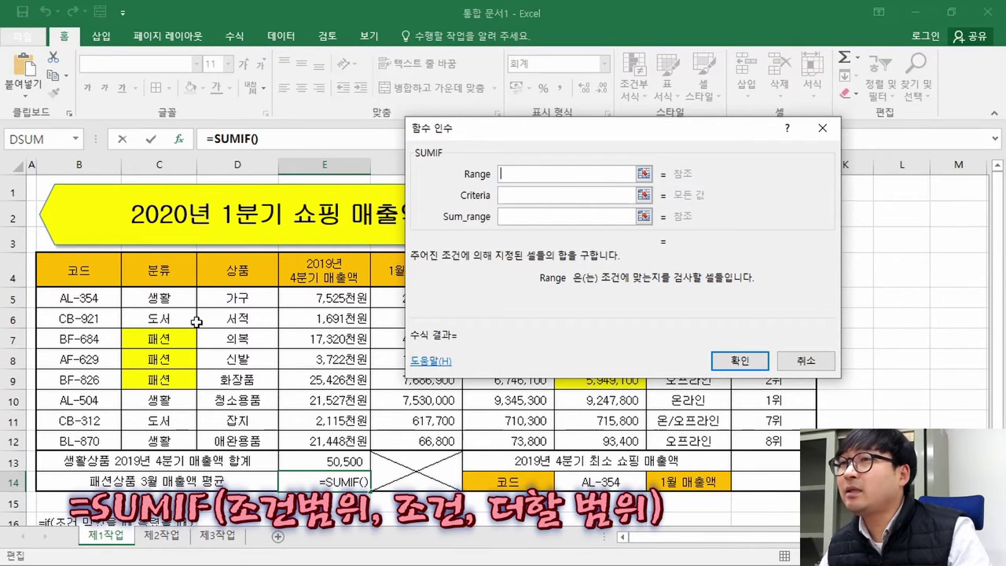
{"action": "left_click_drag", "start_coordinate": [568, 132], "coordinate": [253, 67]}
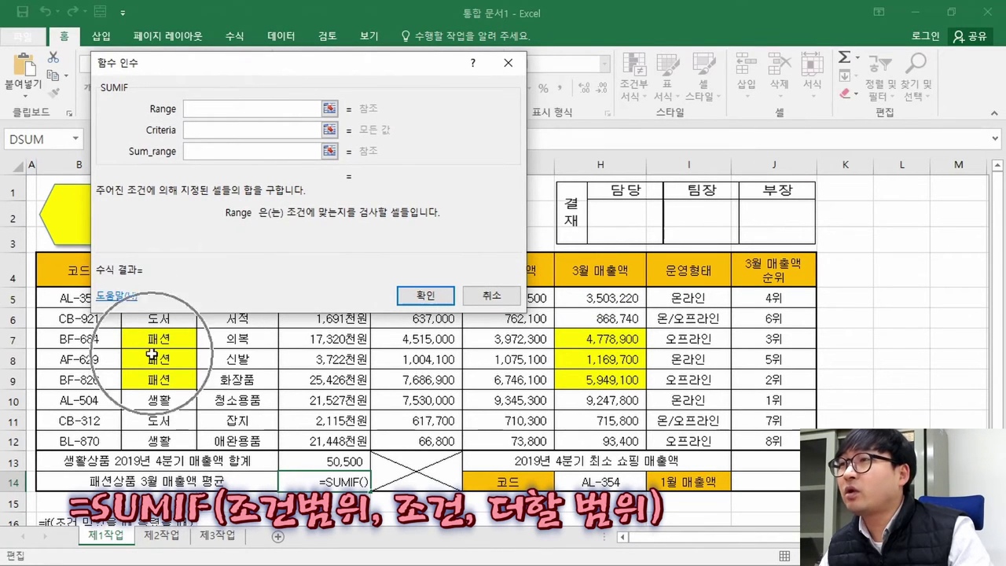
{"action": "left_click_drag", "start_coordinate": [300, 69], "coordinate": [574, 85]}
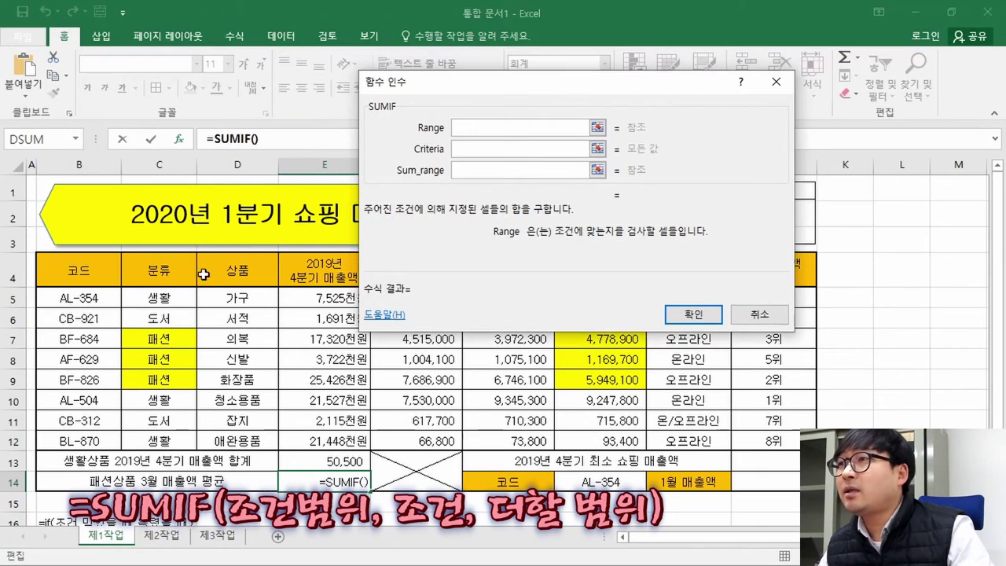
Step: Set the SUMIF Range to the 분류 cells C5:C12 and the Criteria to cell C7
{"action": "left_click_drag", "start_coordinate": [165, 297], "coordinate": [160, 440]}
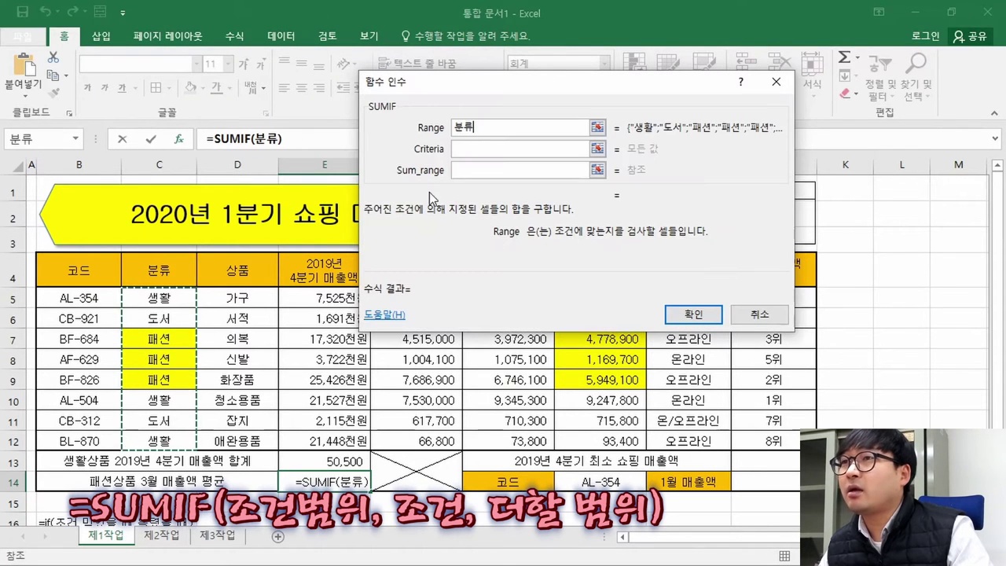
{"action": "left_click", "coordinate": [480, 148]}
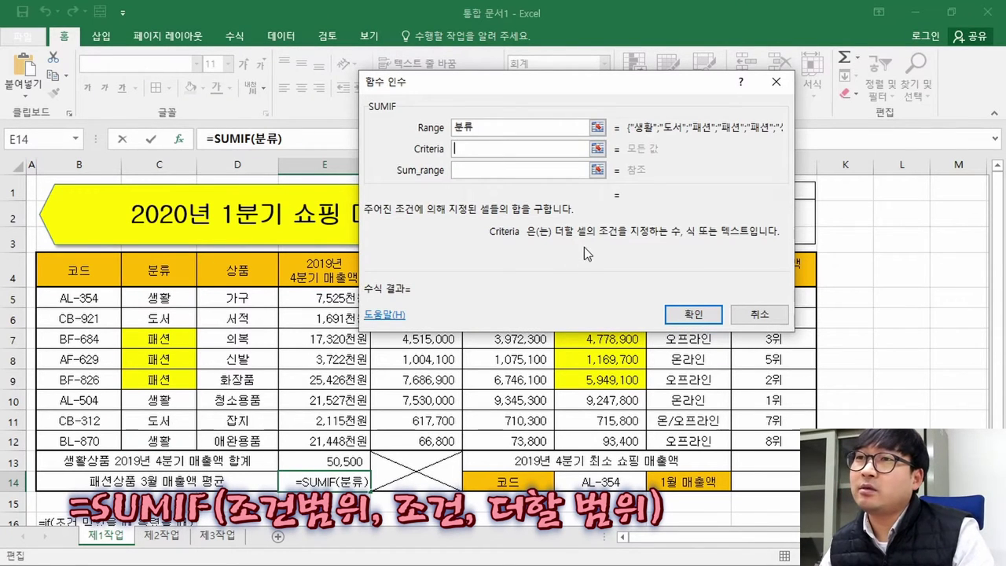
{"action": "left_click", "coordinate": [180, 338]}
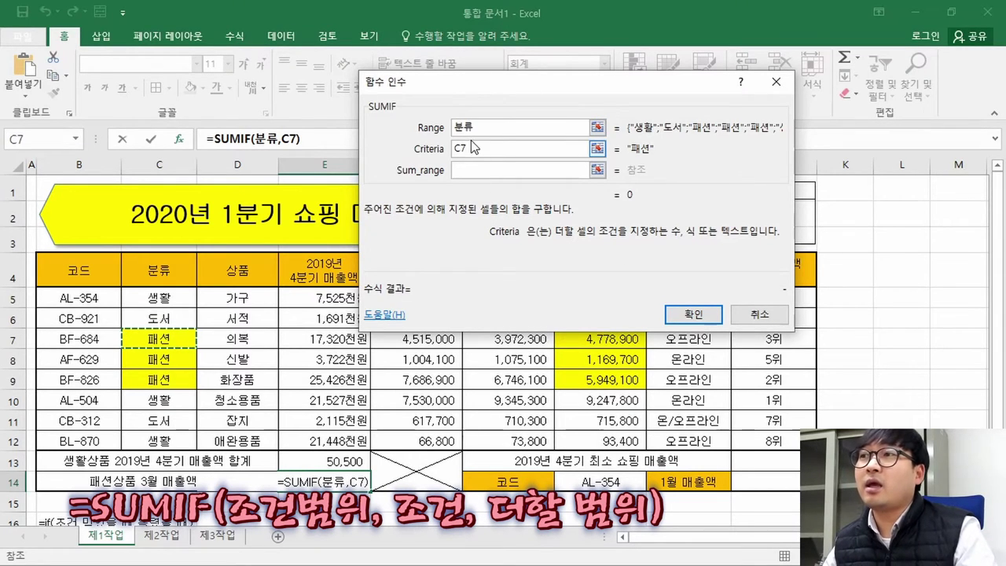
{"action": "left_click", "coordinate": [174, 342]}
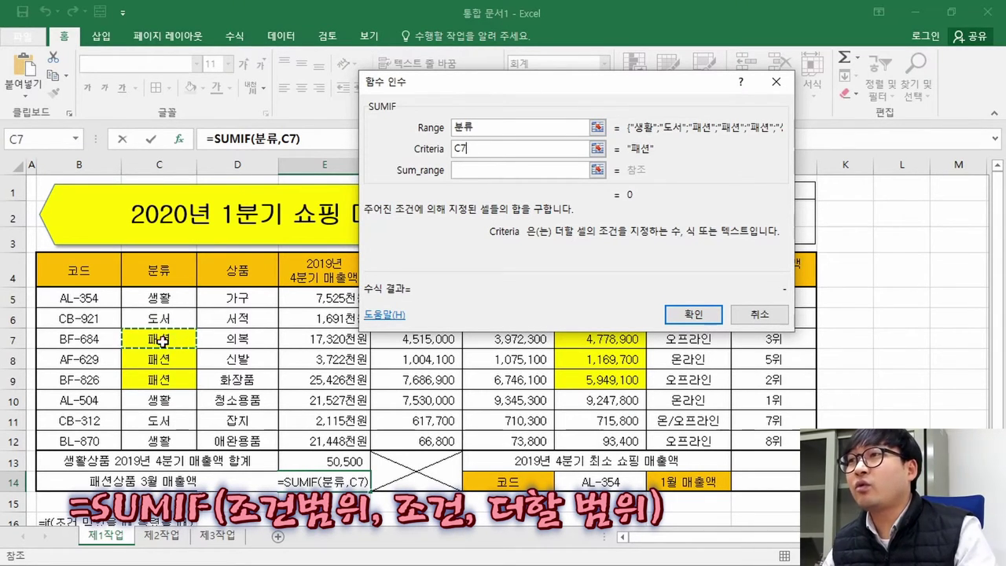
Step: Try the quoted text "패션" as the SUMIF Criteria, and restore the reference to cell C7
{"action": "double_click", "coordinate": [469, 147]}
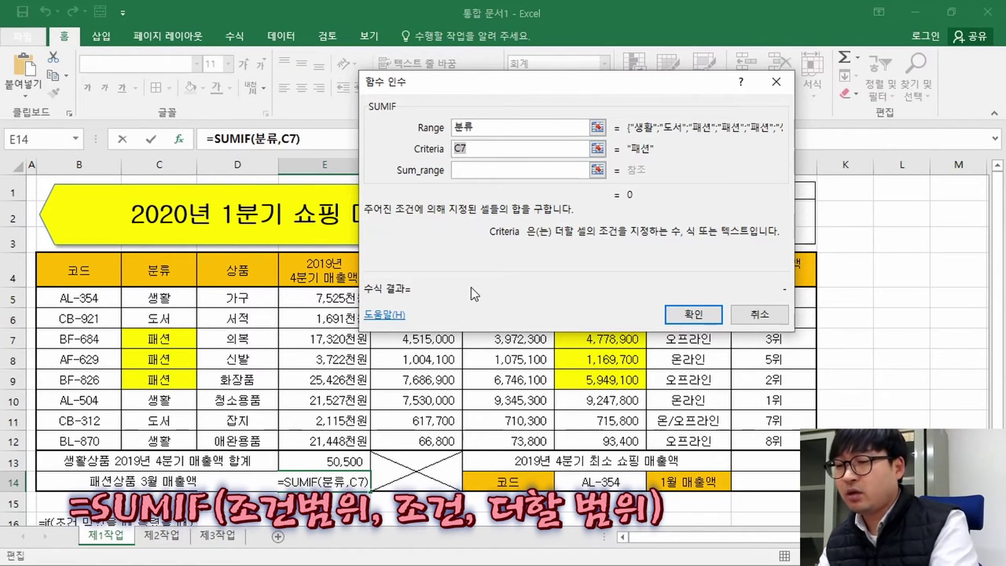
{"action": "key", "text": "BackSpace"}
{"action": "type", "text": "\"팻"}
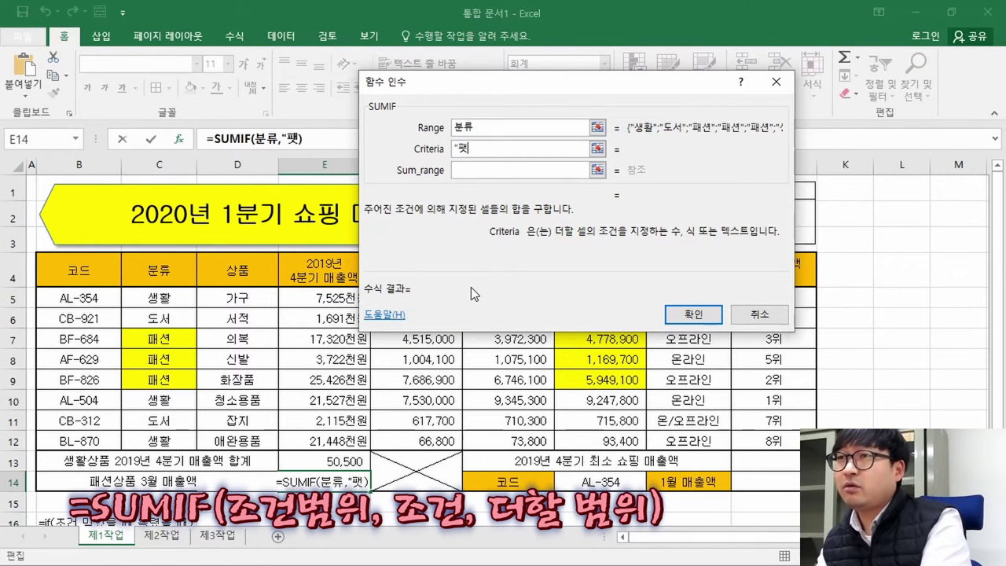
{"action": "type", "text": "션\""}
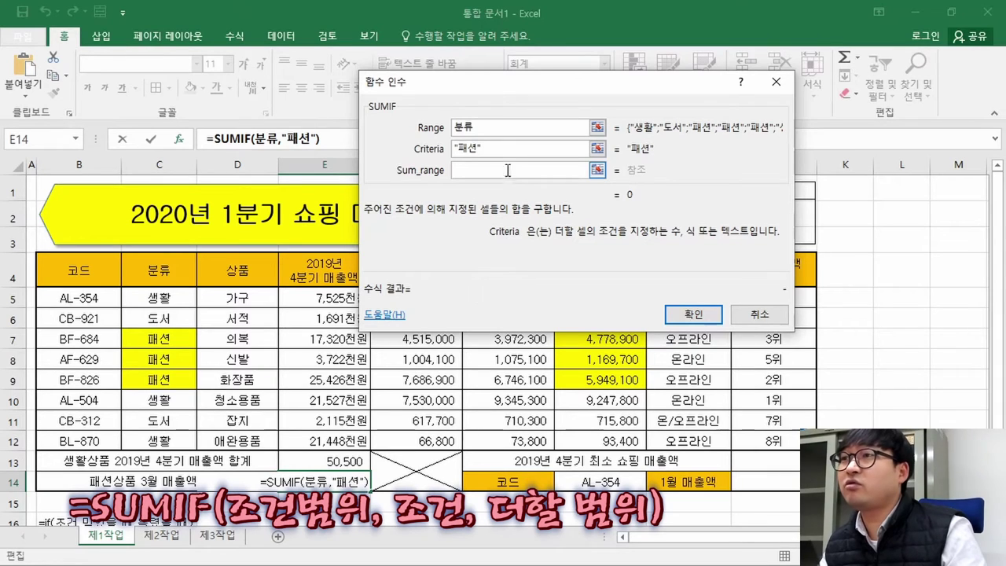
{"action": "key", "text": "Tab"}
{"action": "key", "text": "shift+Tab"}
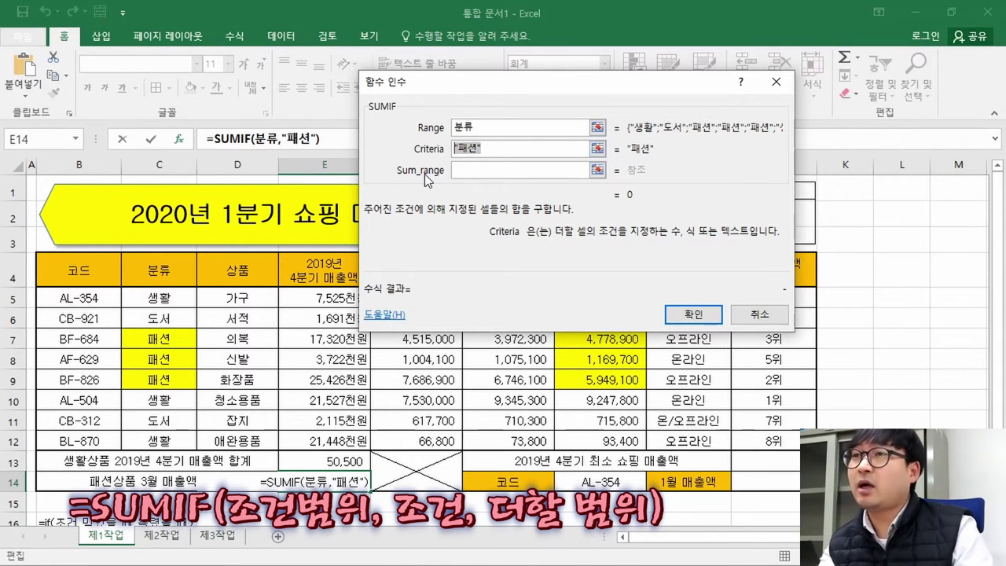
{"action": "key", "text": "BackSpace"}
{"action": "left_click", "coordinate": [189, 339]}
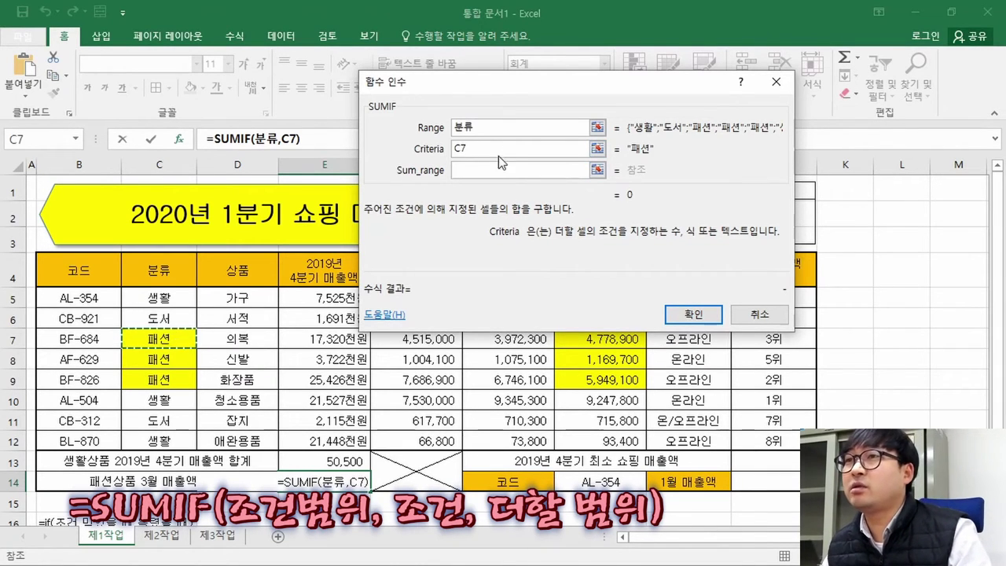
Step: Set the SUMIF Sum_range to the March sales cells H5:H12 and accept the function
{"action": "left_click", "coordinate": [480, 169]}
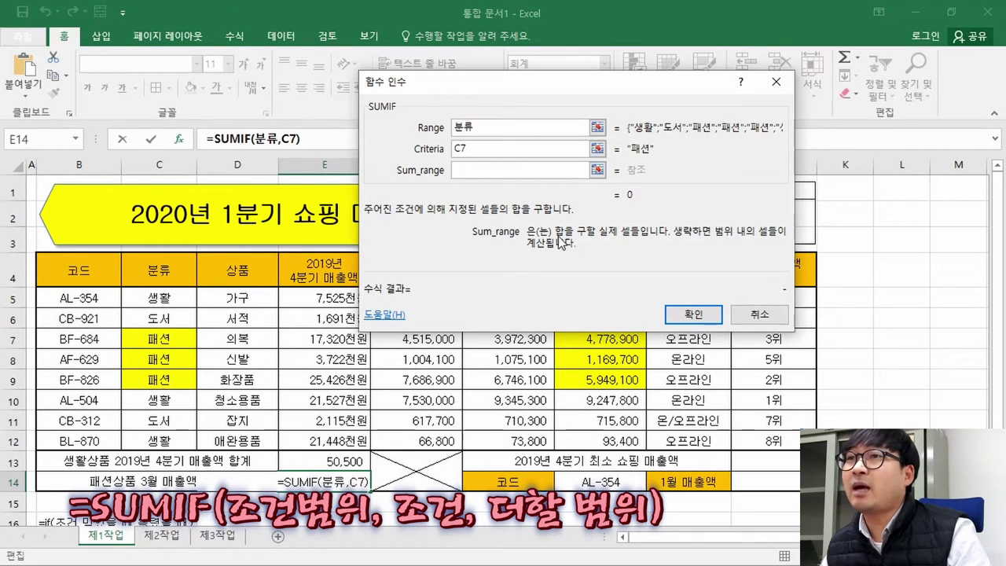
{"action": "left_click_drag", "start_coordinate": [650, 70], "coordinate": [346, 70]}
{"action": "left_click_drag", "start_coordinate": [600, 298], "coordinate": [606, 440]}
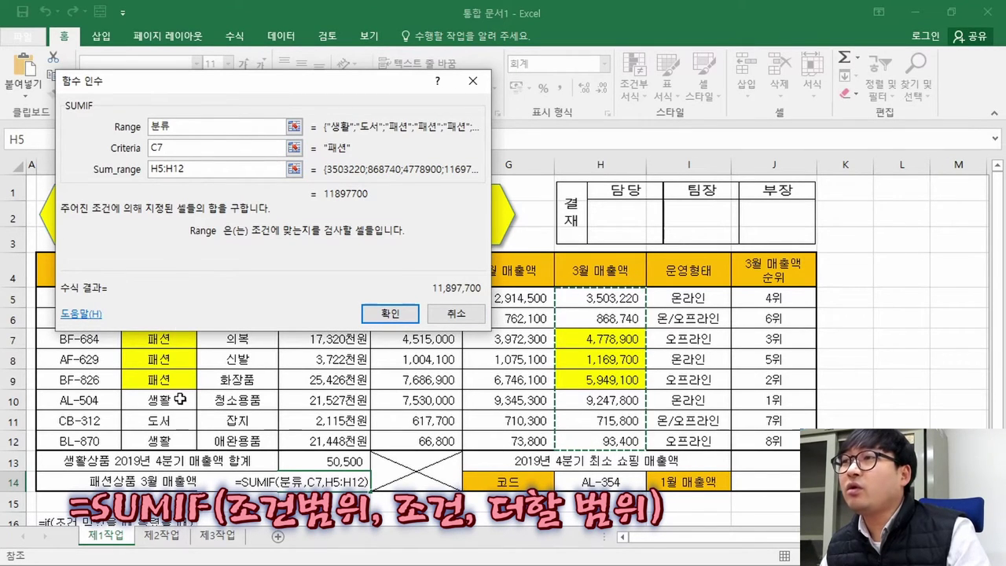
{"action": "left_click", "coordinate": [177, 147]}
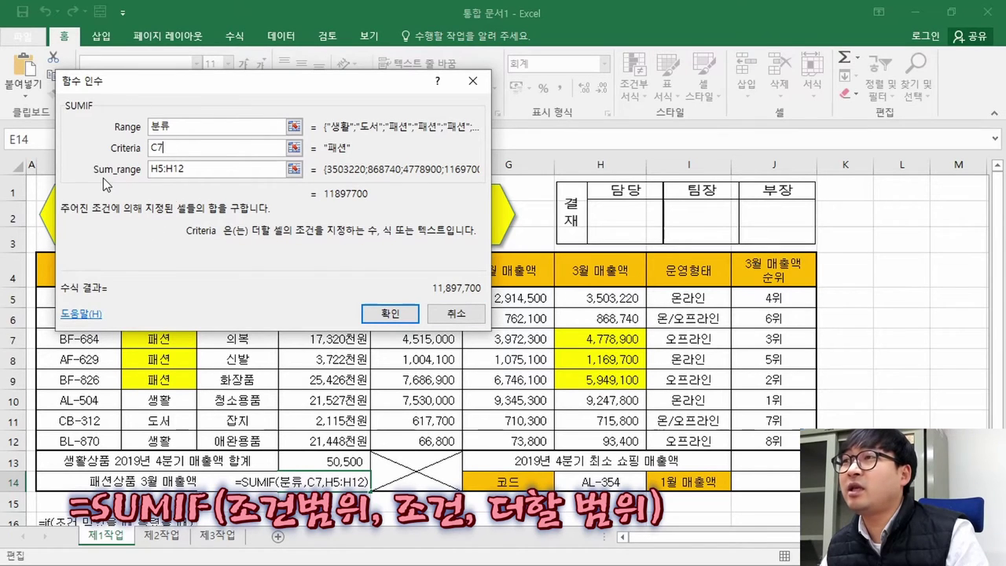
{"action": "left_click", "coordinate": [388, 313]}
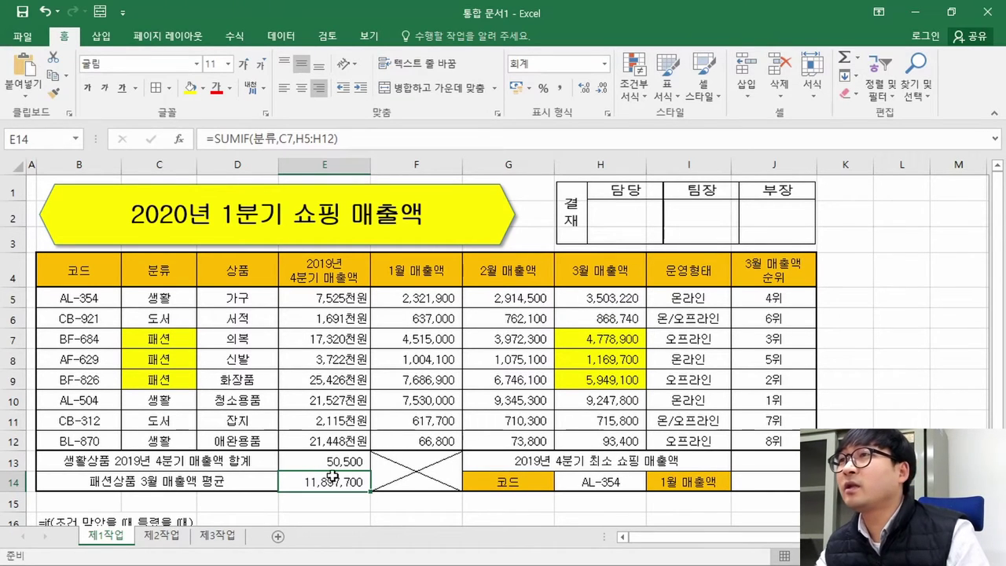
Step: Append a division by COUNTIF to the SUMIF formula in E14, checking the required functions in the Acrobat Reader task sheet
{"action": "left_click", "coordinate": [368, 139]}
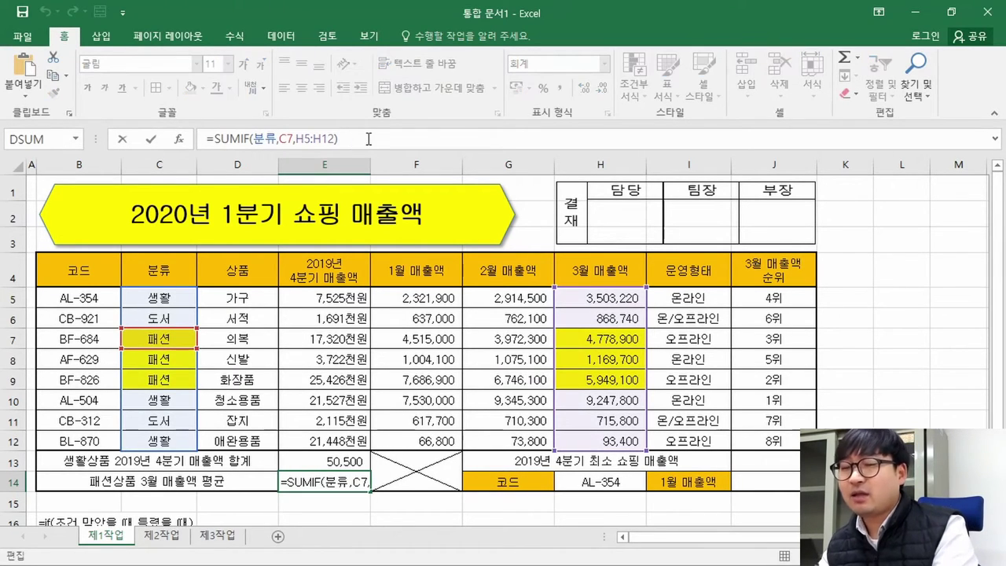
{"action": "type", "text": "/"}
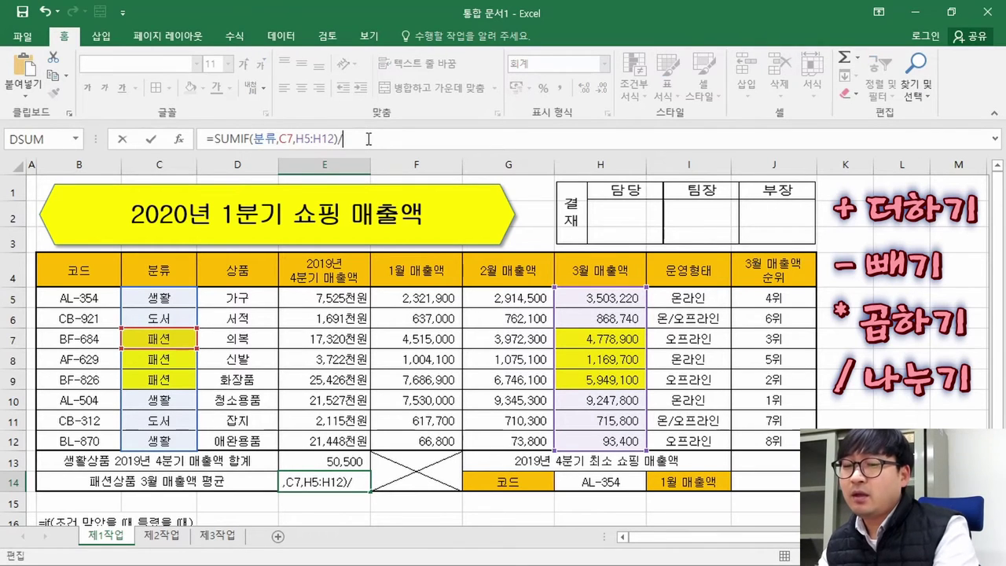
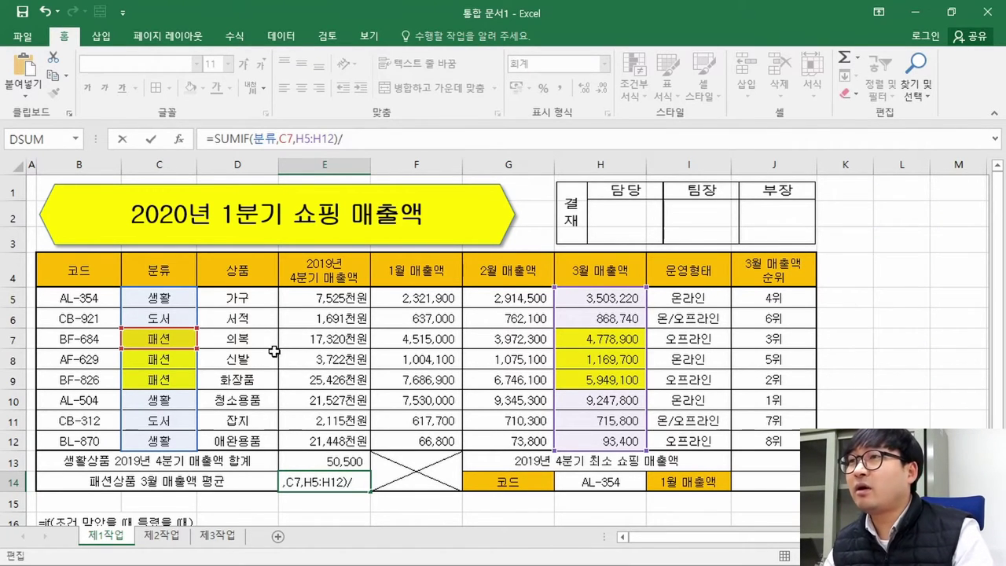
{"action": "key", "text": "alt+Tab"}
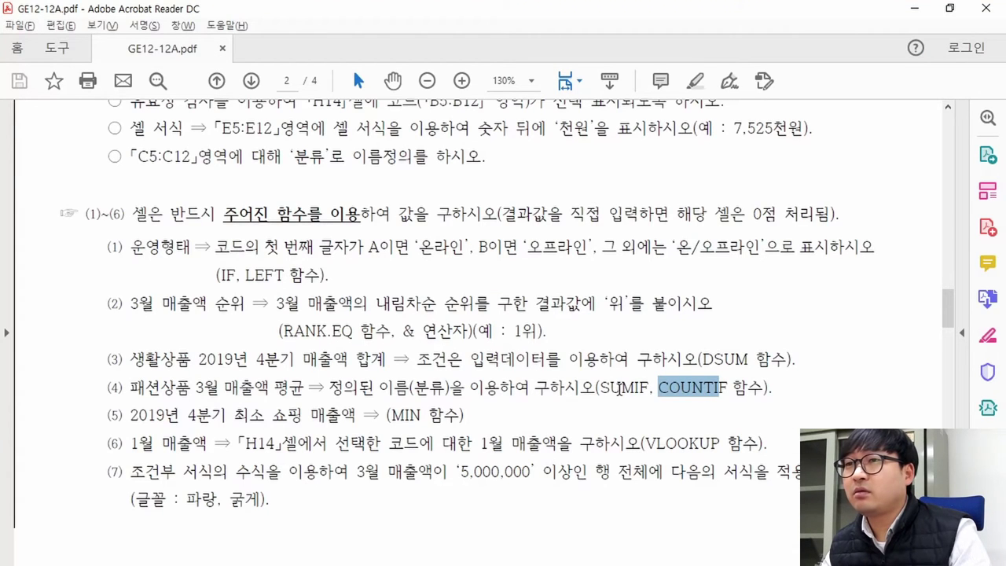
{"action": "key", "text": "alt+Tab"}
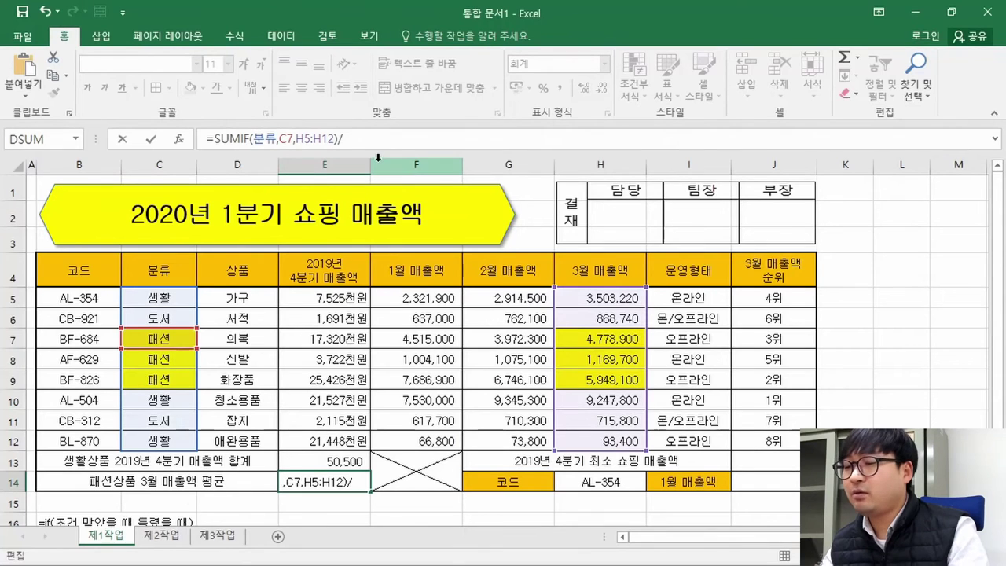
{"action": "type", "text": "채"}
{"action": "key", "text": "BackSpace"}
{"action": "key", "text": "BackSpace"}
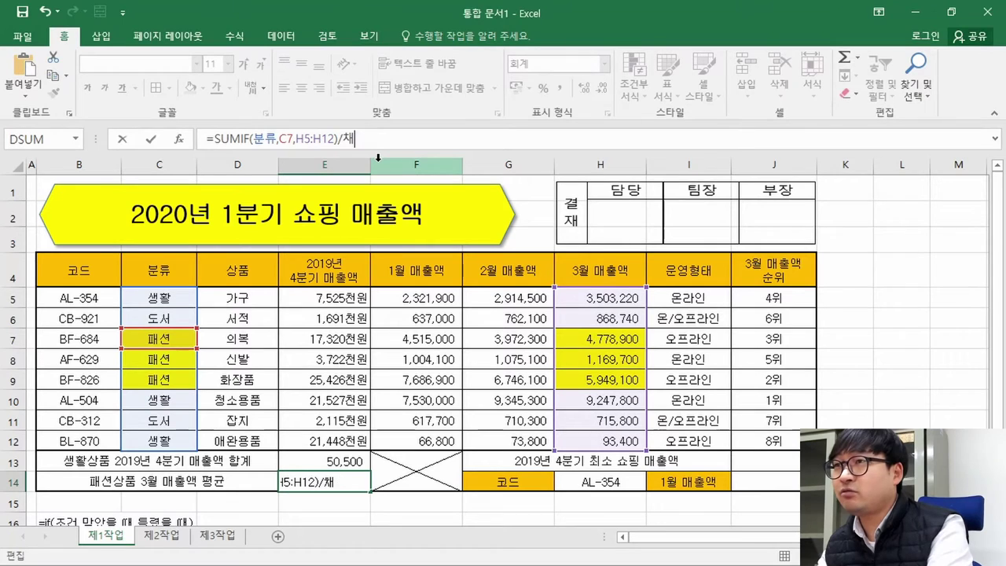
{"action": "type", "text": "coun"}
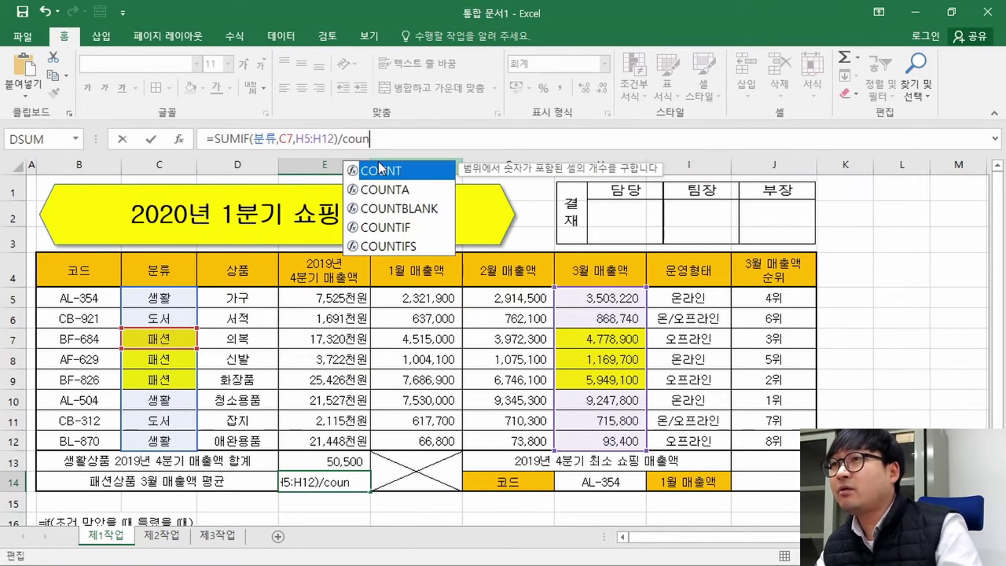
{"action": "double_click", "coordinate": [404, 226]}
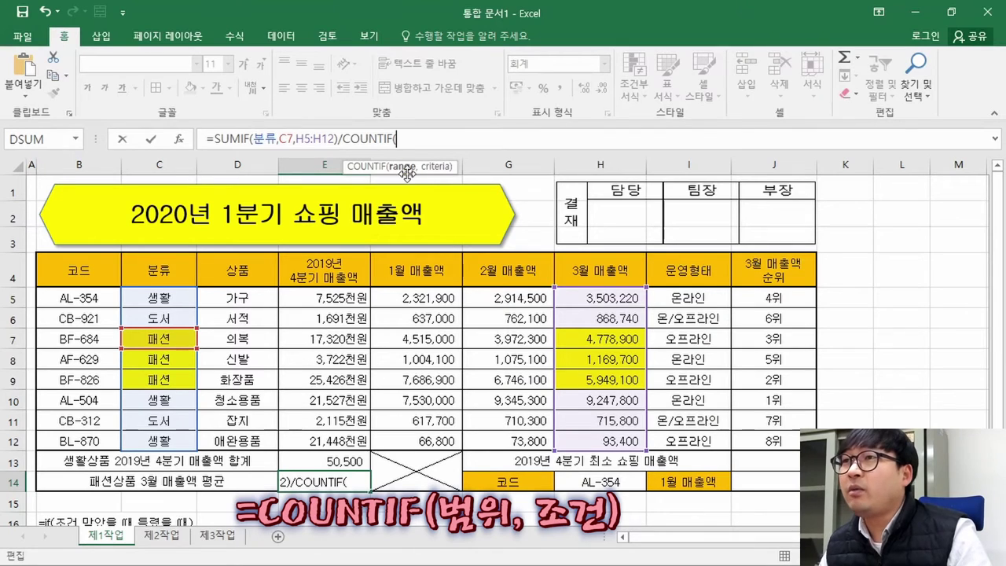
Step: Set the COUNTIF range to the 분류 cells C5:C12 and the criteria to C7, and confirm the formula in E14
{"action": "left_click_drag", "start_coordinate": [163, 299], "coordinate": [165, 443]}
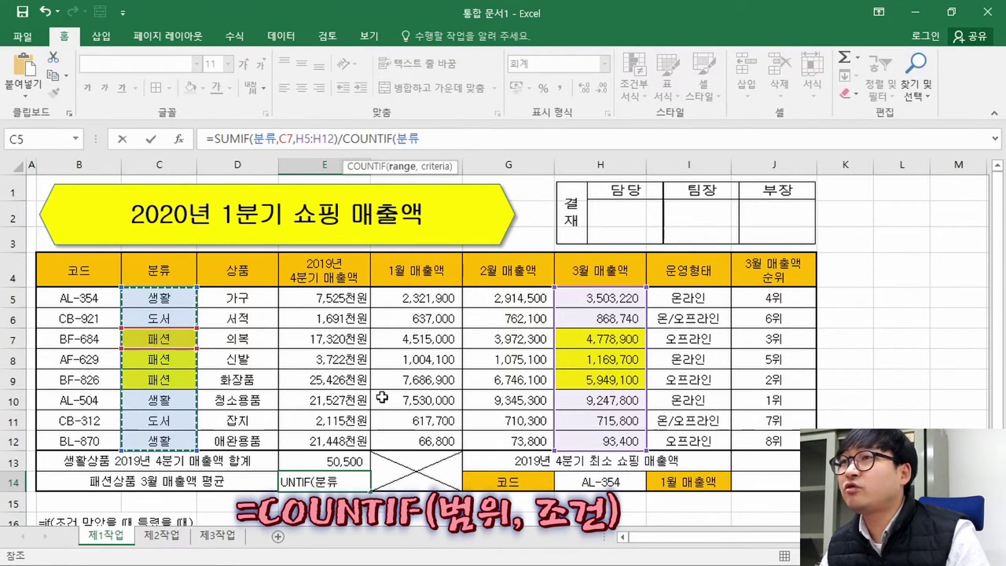
{"action": "type", "text": ","}
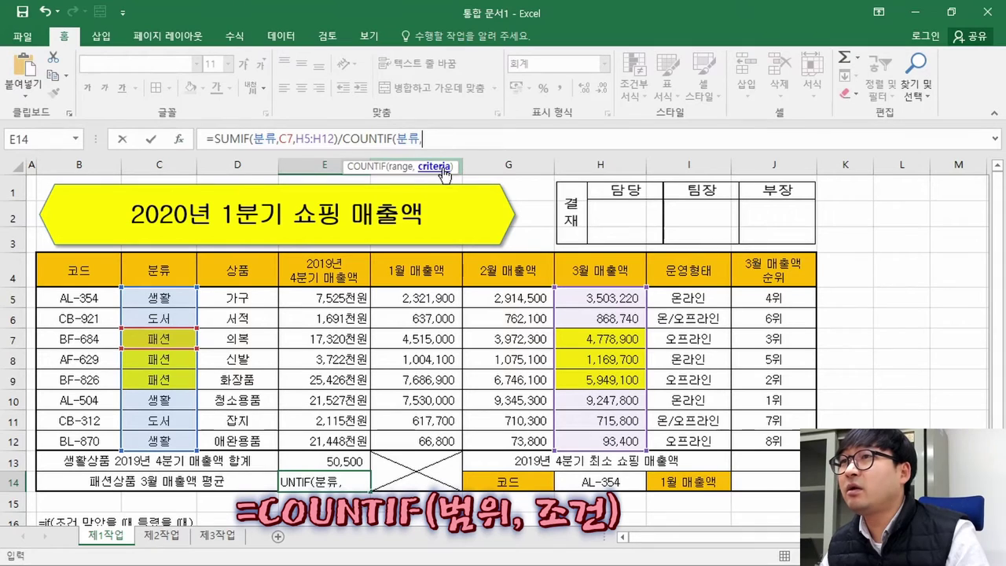
{"action": "left_click", "coordinate": [178, 339]}
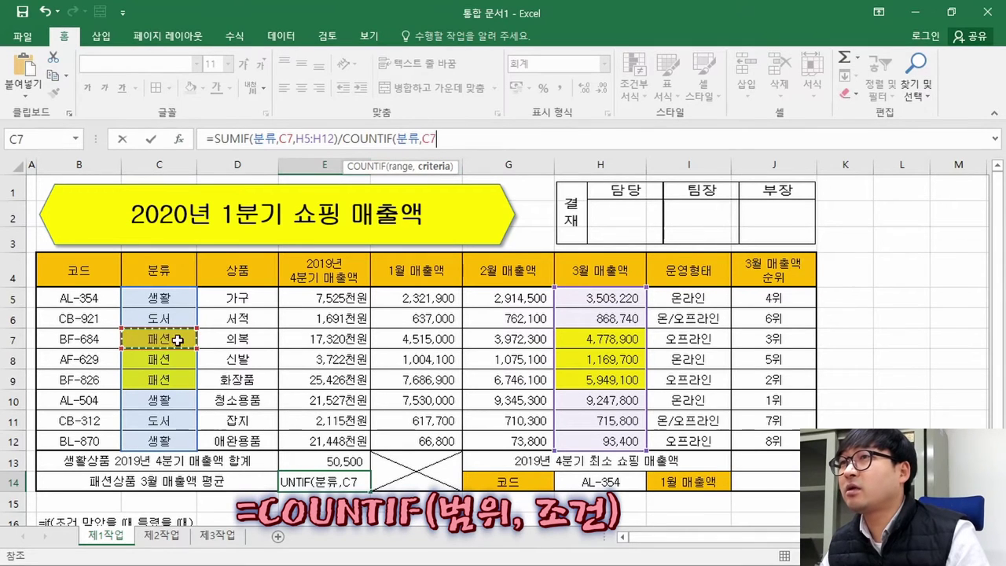
{"action": "type", "text": ")"}
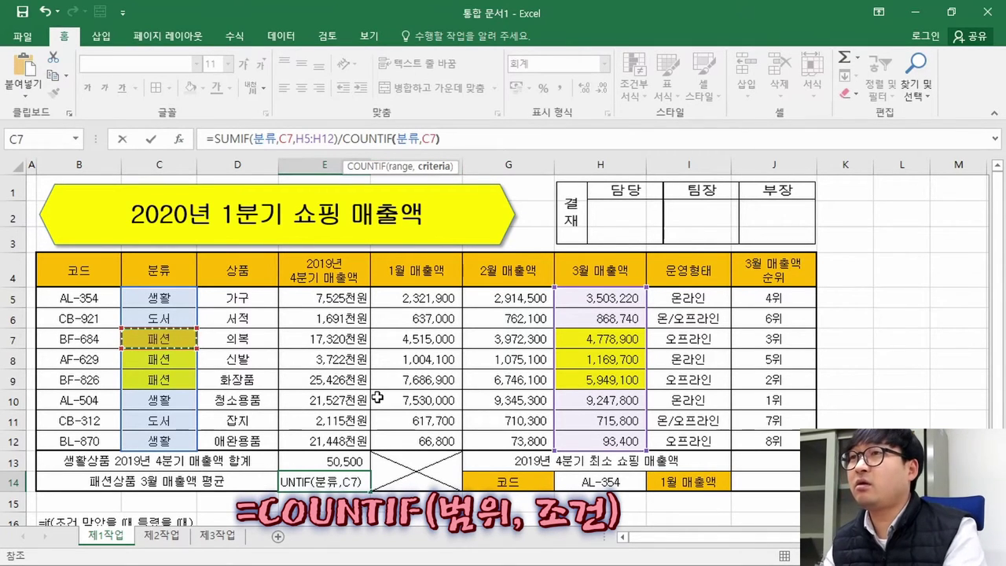
{"action": "key", "text": "Return"}
{"action": "left_click", "coordinate": [318, 477]}
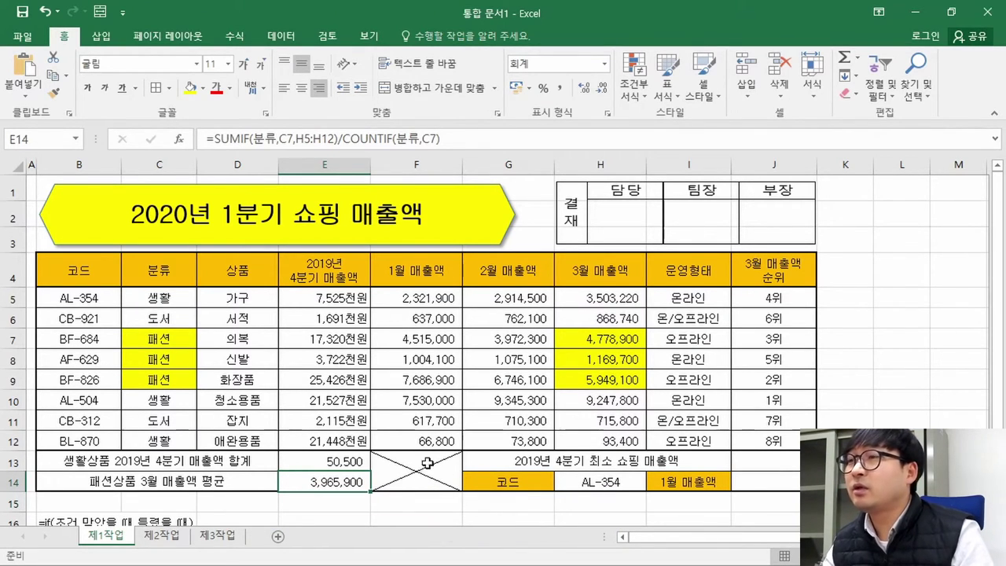
Step: Enter the SUMIF syntax note =SUMIF(조건범위,조건,더할 범위) in cell B20 below the DSUM note
{"action": "scroll", "coordinate": [377, 432], "scroll_direction": "down", "scroll_amount": 2}
{"action": "scroll", "coordinate": [203, 410], "scroll_direction": "up", "scroll_amount": 2}
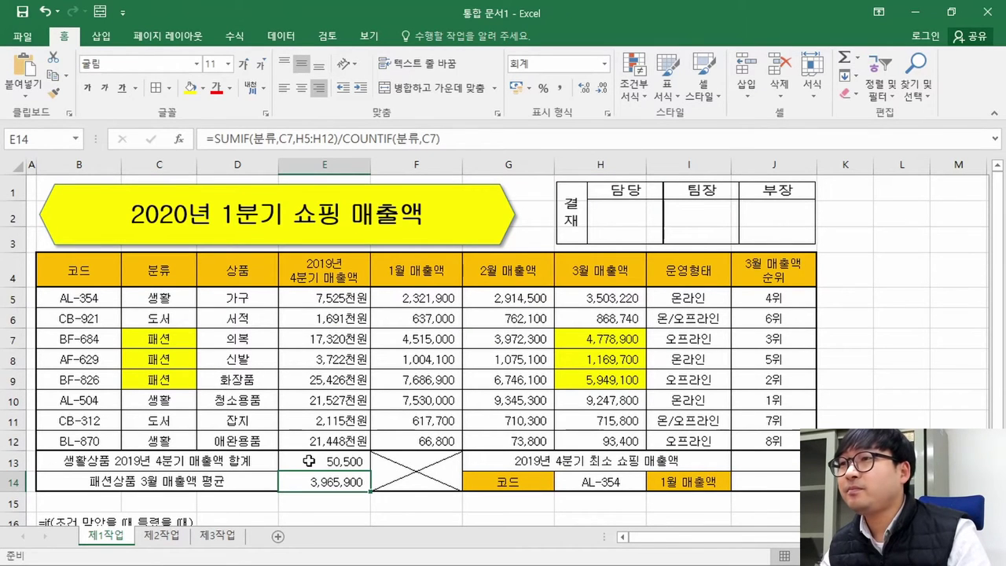
{"action": "scroll", "coordinate": [309, 462], "scroll_direction": "down", "scroll_amount": 2}
{"action": "left_click", "coordinate": [78, 451]}
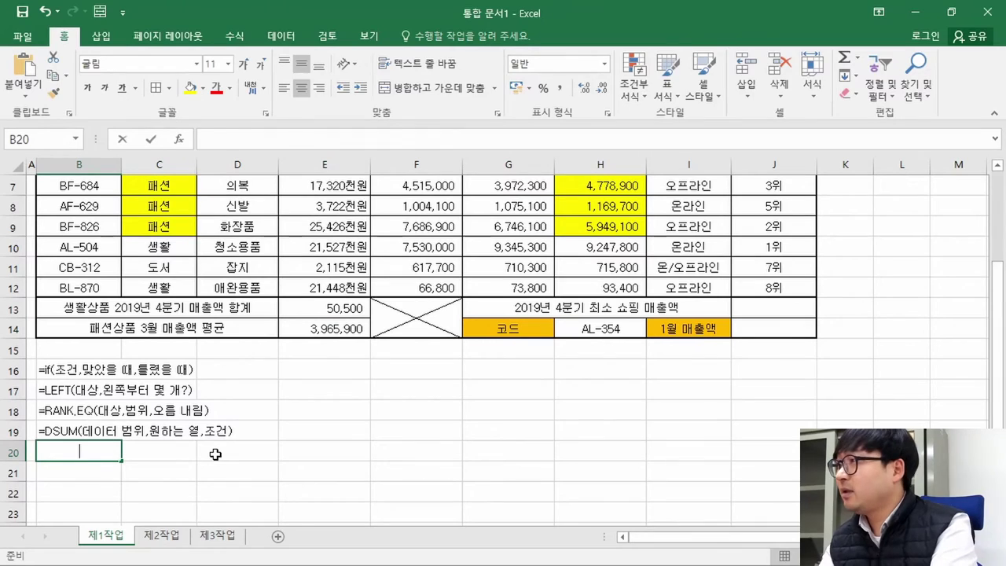
{"action": "type", "text": "="}
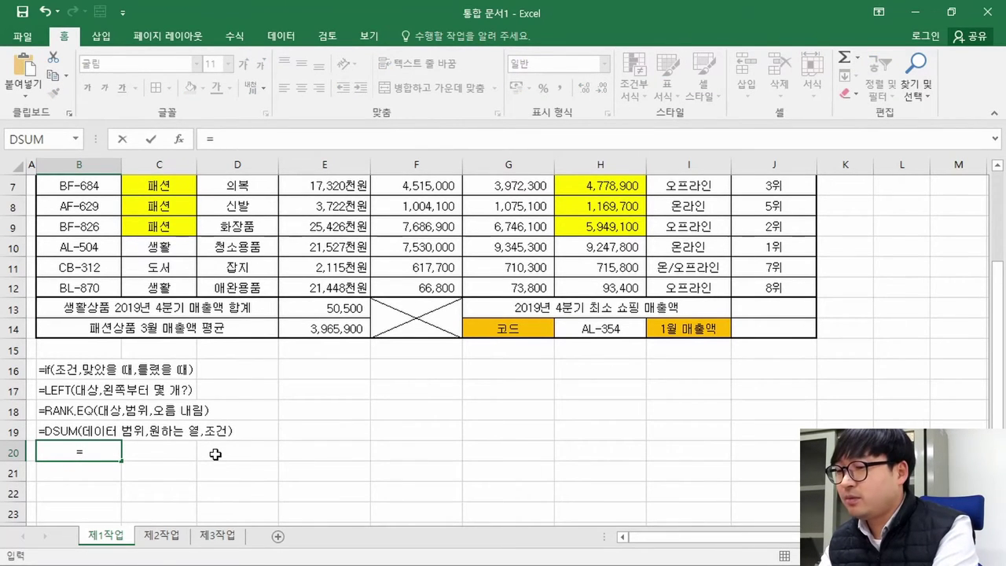
{"action": "type", "text": "sum"}
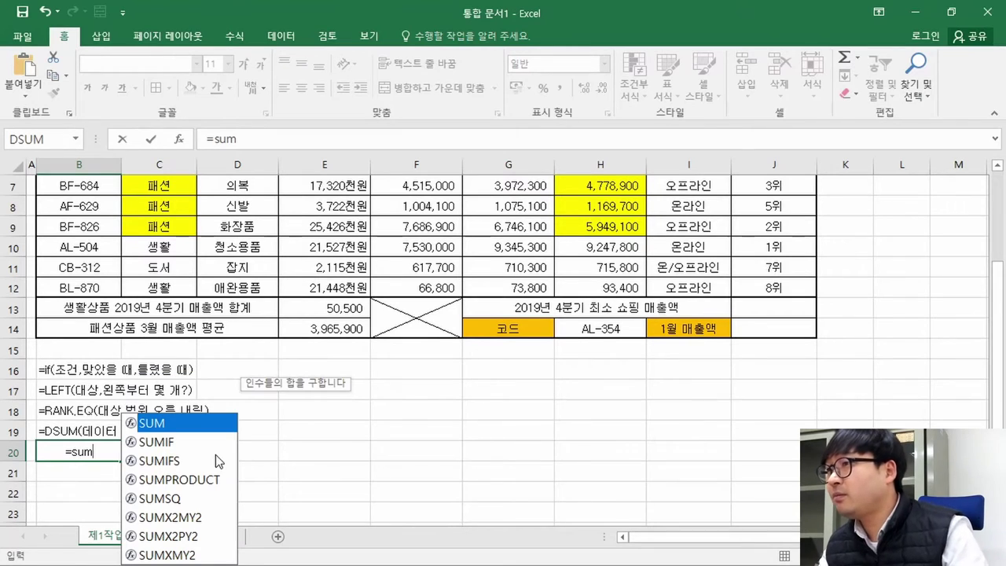
{"action": "double_click", "coordinate": [181, 441]}
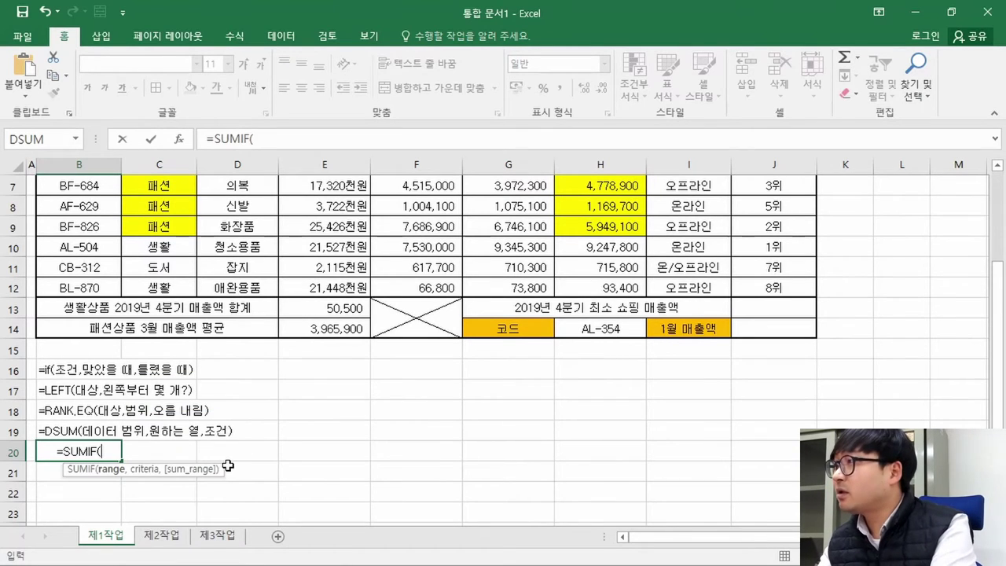
{"action": "type", "text": "whr"}
{"action": "key", "text": "BackSpace"}
{"action": "key", "text": "BackSpace"}
{"action": "key", "text": "BackSpace"}
{"action": "type", "text": "조건범위"}
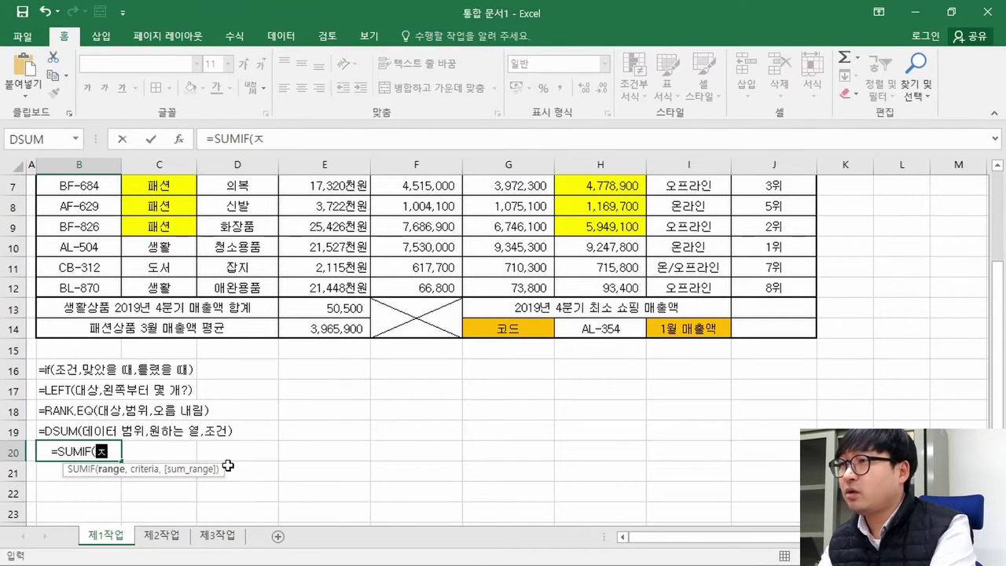
{"action": "type", "text": ","}
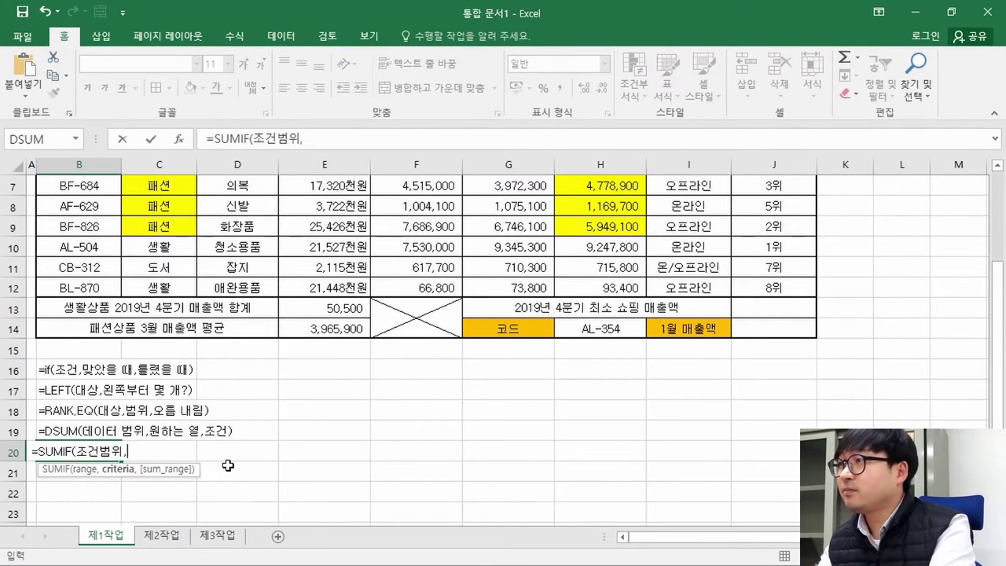
{"action": "type", "text": "조건"}
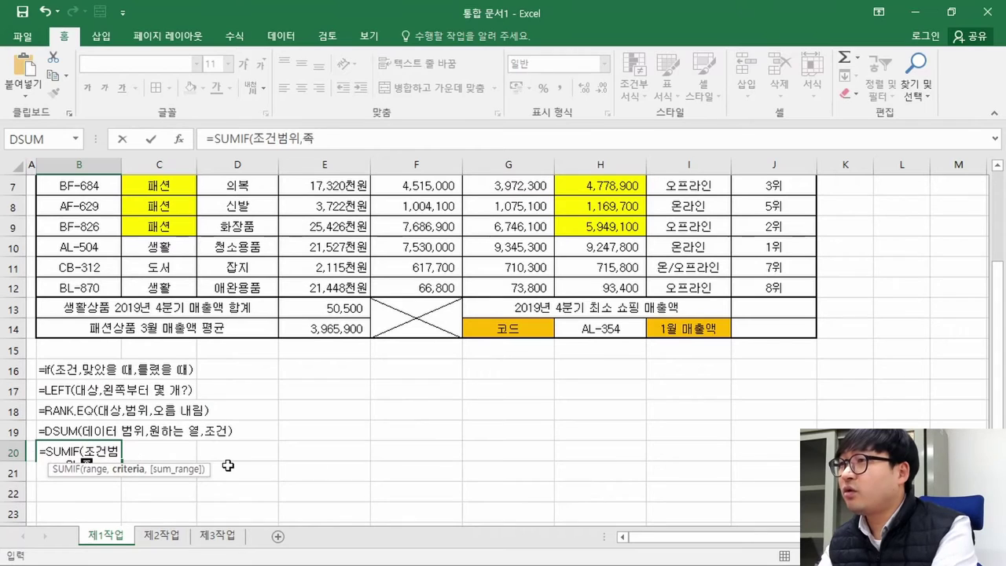
{"action": "type", "text": ","}
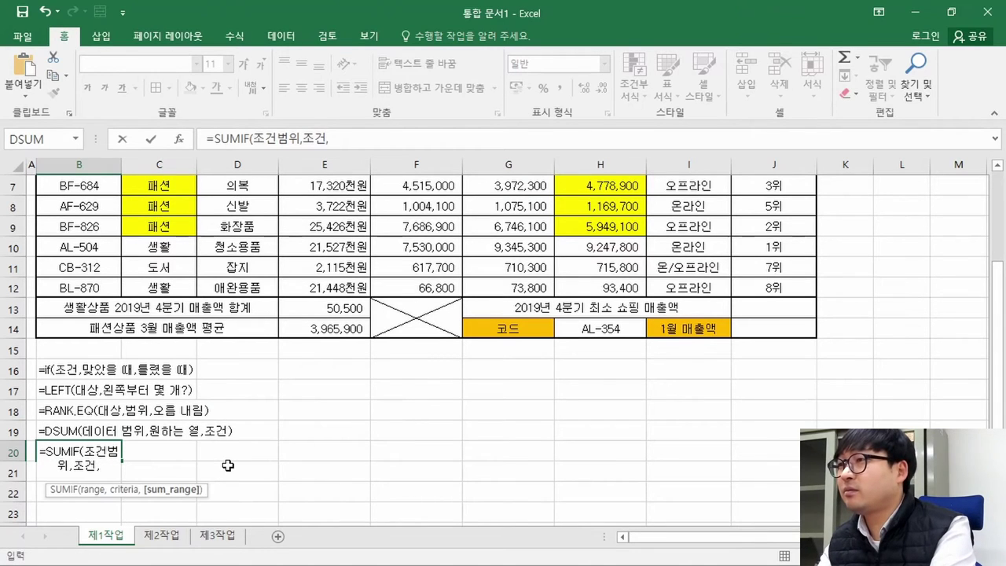
{"action": "type", "text": "더"}
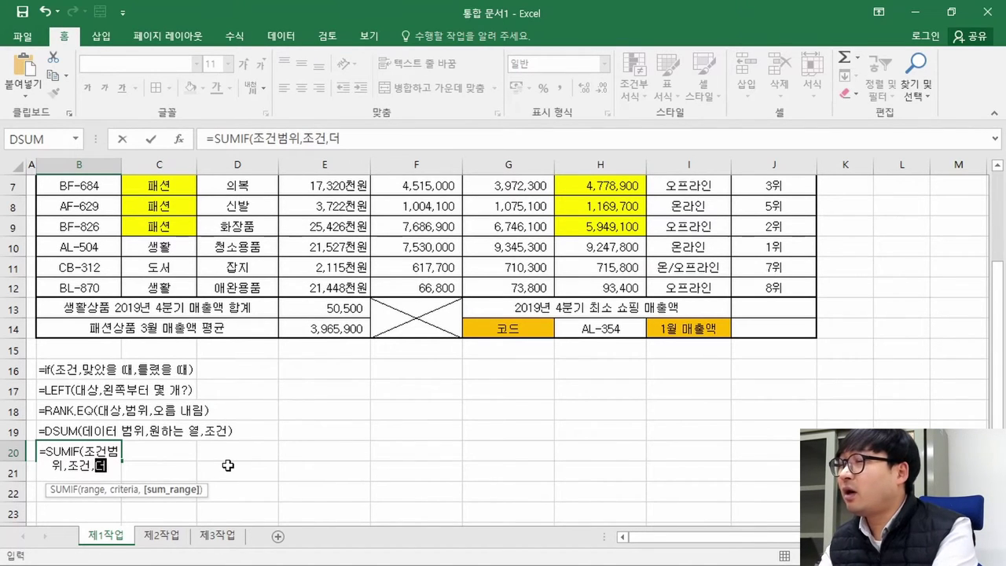
{"action": "type", "text": "할 범위"}
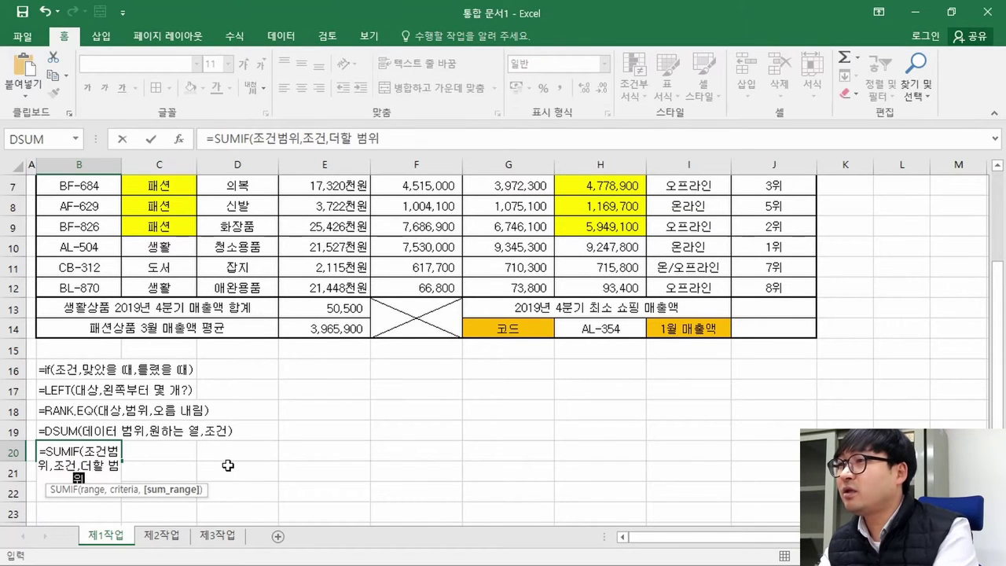
{"action": "key", "text": "Return"}
{"action": "key", "text": "Up"}
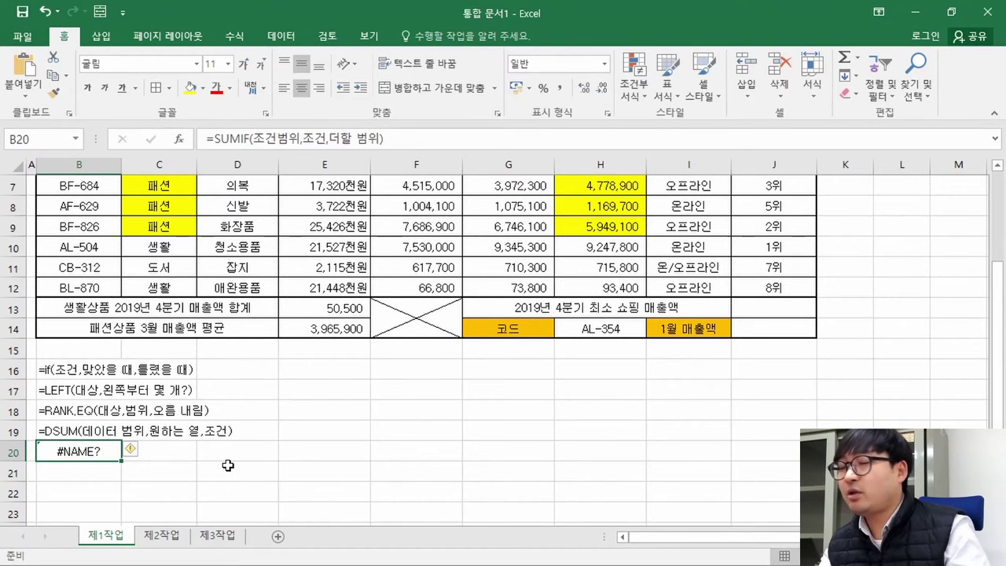
Step: Turn the SUMIF note in B20 into plain text by adding a leading apostrophe
{"action": "key", "text": "F2"}
{"action": "key", "text": "Home"}
{"action": "type", "text": "'"}
{"action": "key", "text": "ctrl+Return"}
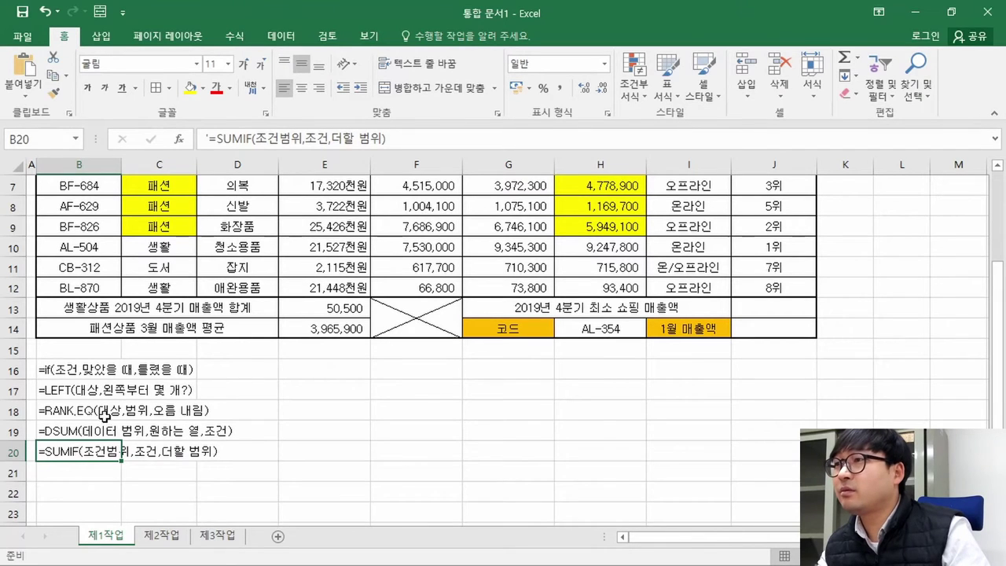
Step: Enter the COUNTIF syntax note =COUNTIF(범위, 조건) in cell B21 below the SUMIF note
{"action": "left_click", "coordinate": [73, 470]}
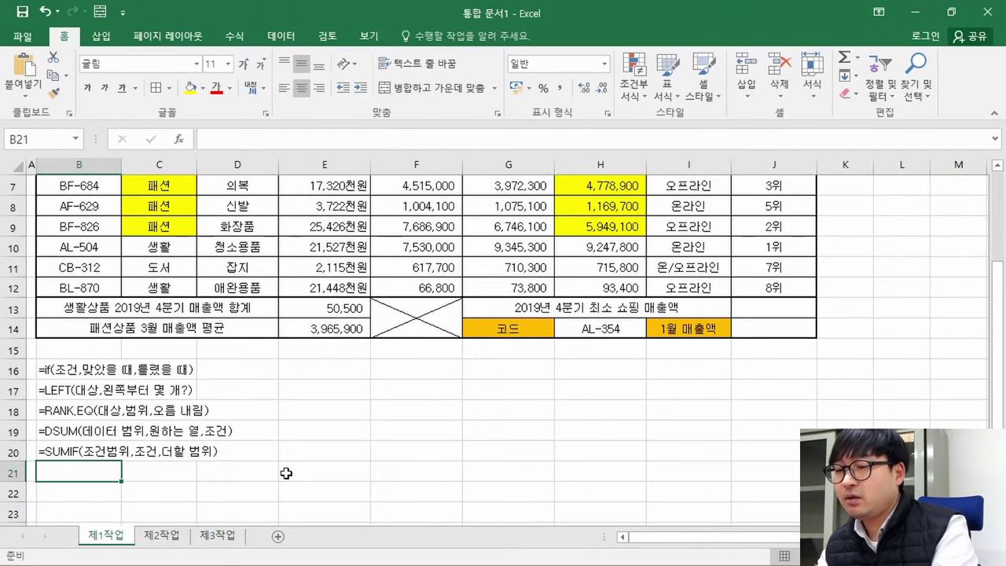
{"action": "type", "text": "'"}
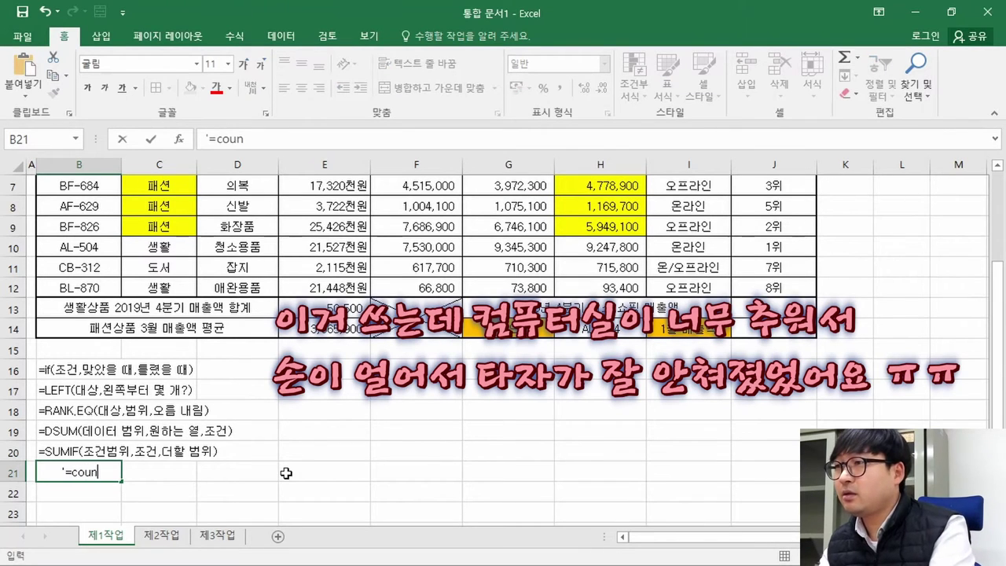
{"action": "type", "text": "=coun"}
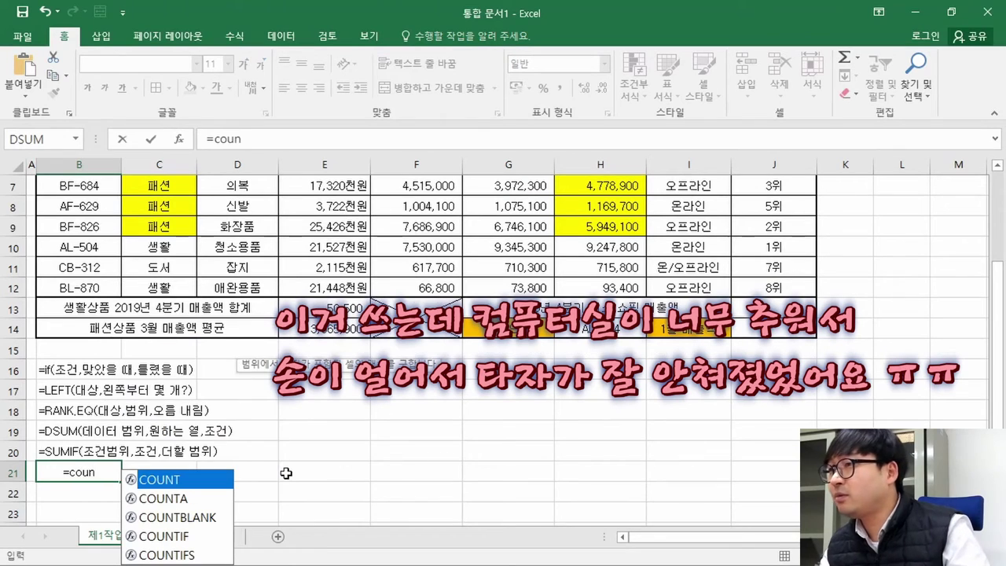
{"action": "double_click", "coordinate": [191, 537]}
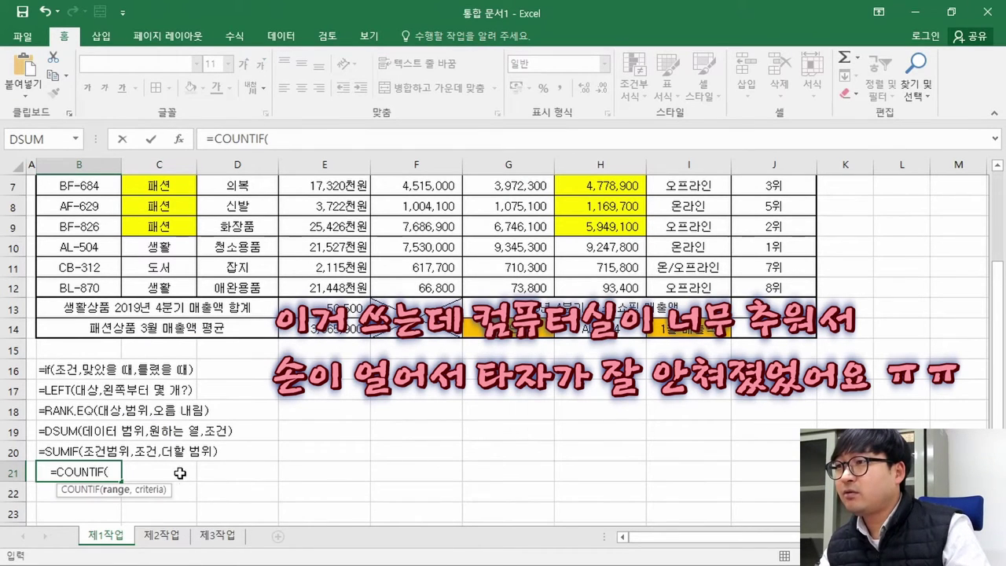
{"action": "type", "text": "qjadnl"}
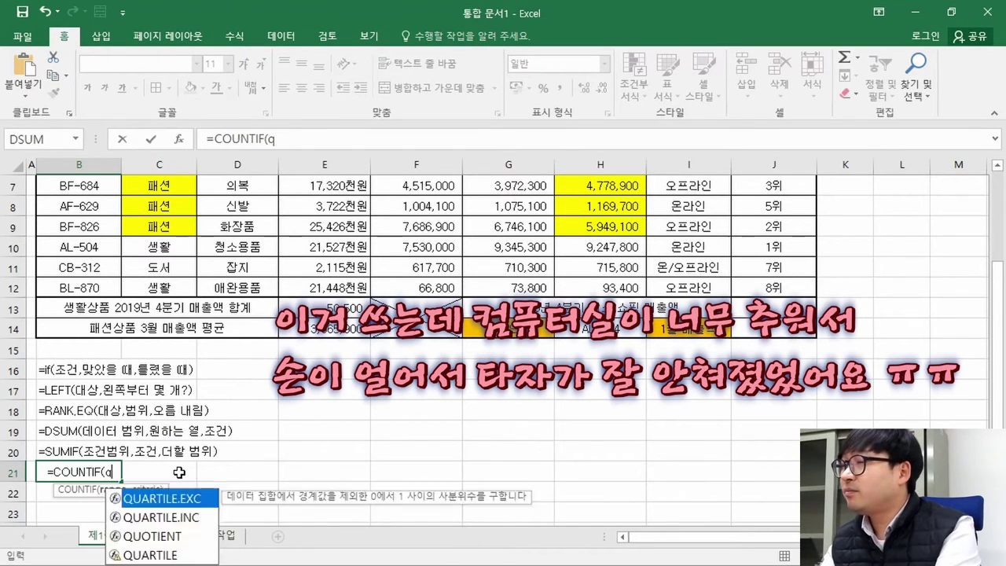
{"action": "key", "text": "BackSpace"}
{"action": "key", "text": "BackSpace"}
{"action": "key", "text": "BackSpace"}
{"action": "key", "text": "BackSpace"}
{"action": "key", "text": "BackSpace"}
{"action": "key", "text": "BackSpace"}
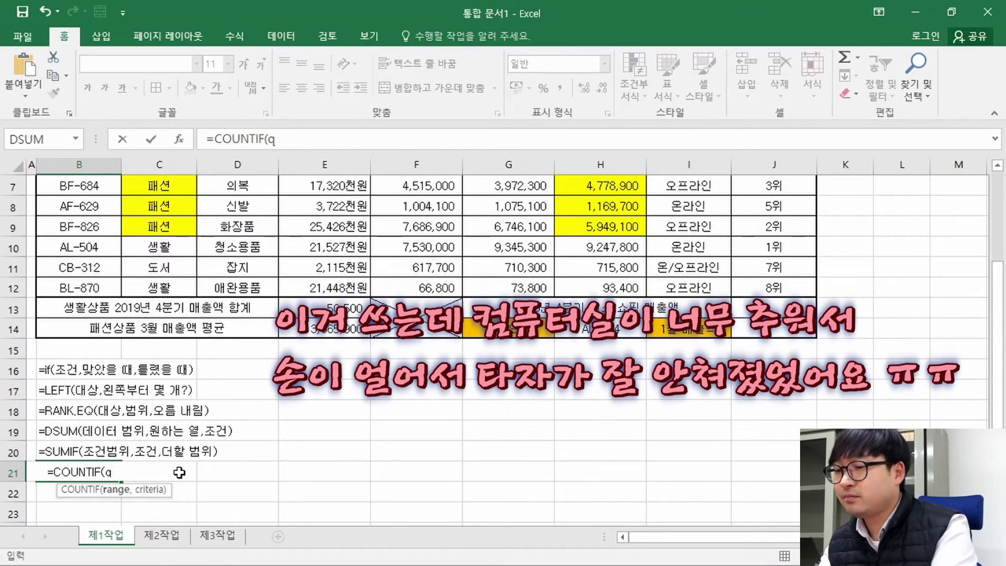
{"action": "key", "text": "Hangul"}
{"action": "type", "text": "범위, 조건"}
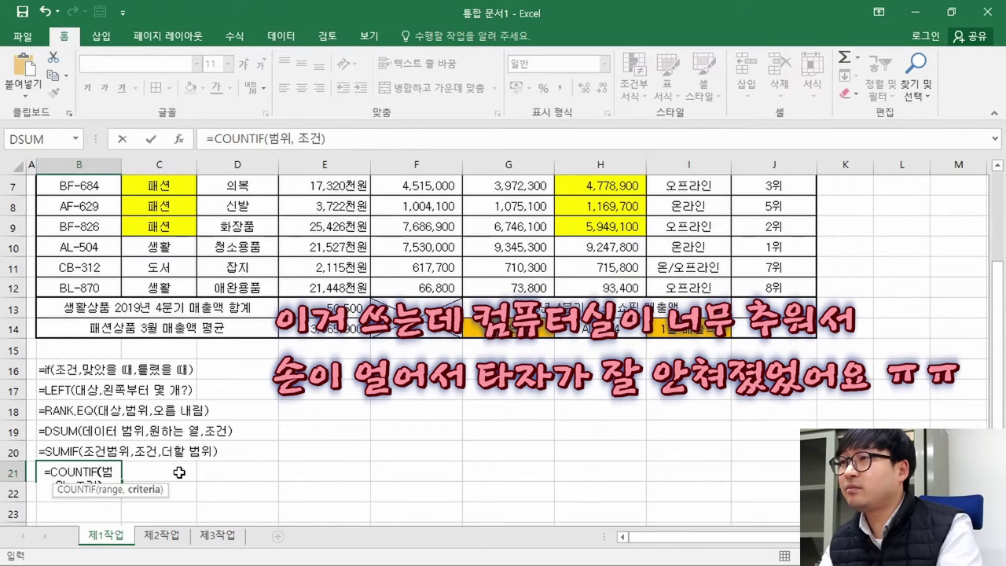
{"action": "key", "text": "Return"}
Step: Turn the COUNTIF note in B21 into plain text by adding a leading apostrophe
{"action": "key", "text": "Up"}
{"action": "key", "text": "Up"}
{"action": "key", "text": "Up"}
{"action": "key", "text": "Up"}
{"action": "key", "text": "Down"}
{"action": "key", "text": "Down"}
{"action": "key", "text": "Down"}
{"action": "key", "text": "F2"}
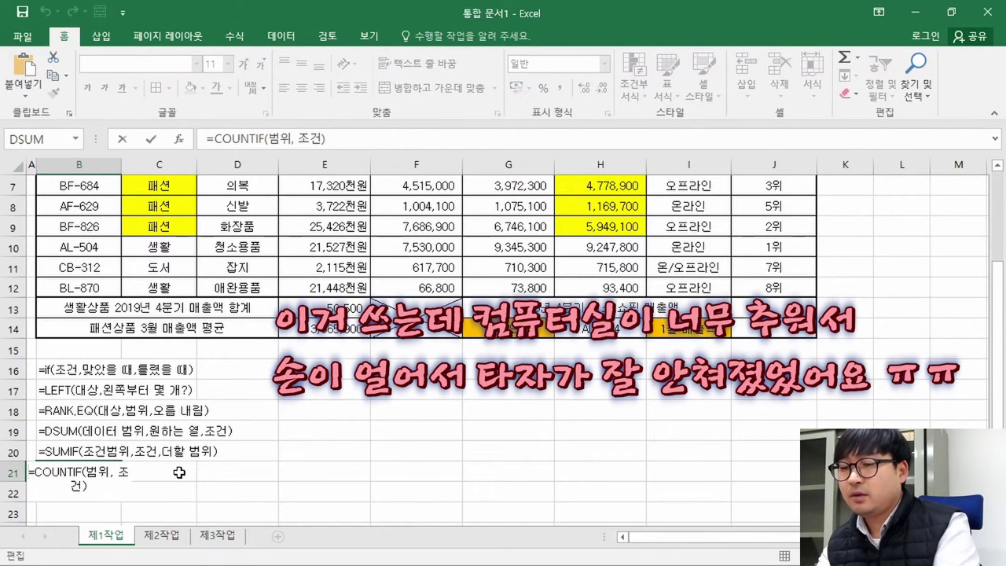
{"action": "key", "text": "Home"}
{"action": "type", "text": "'"}
{"action": "key", "text": "Return"}
{"action": "key", "text": "Up"}
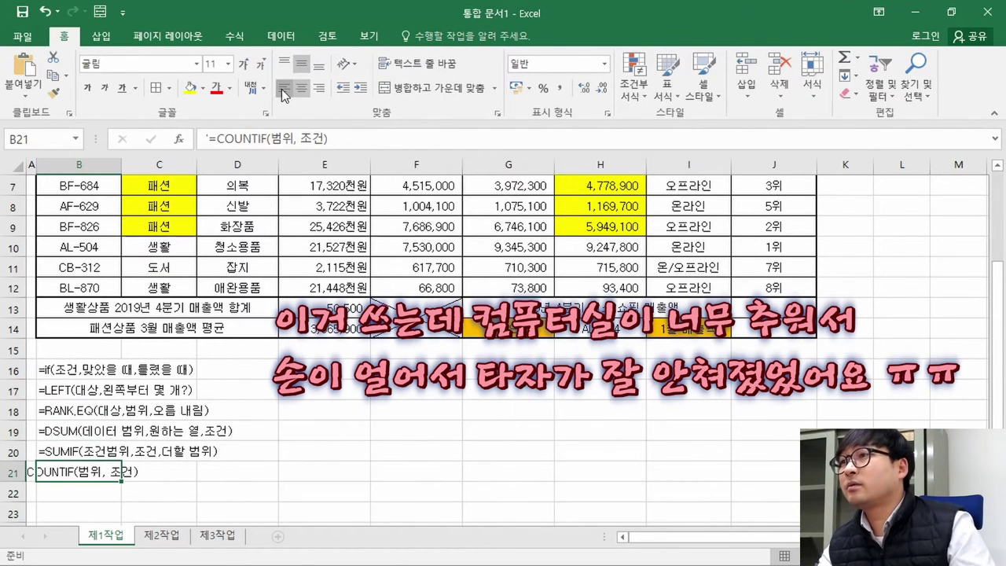
Step: Check the finished fashion average formula in E14 against the sales table
{"action": "left_click", "coordinate": [158, 425]}
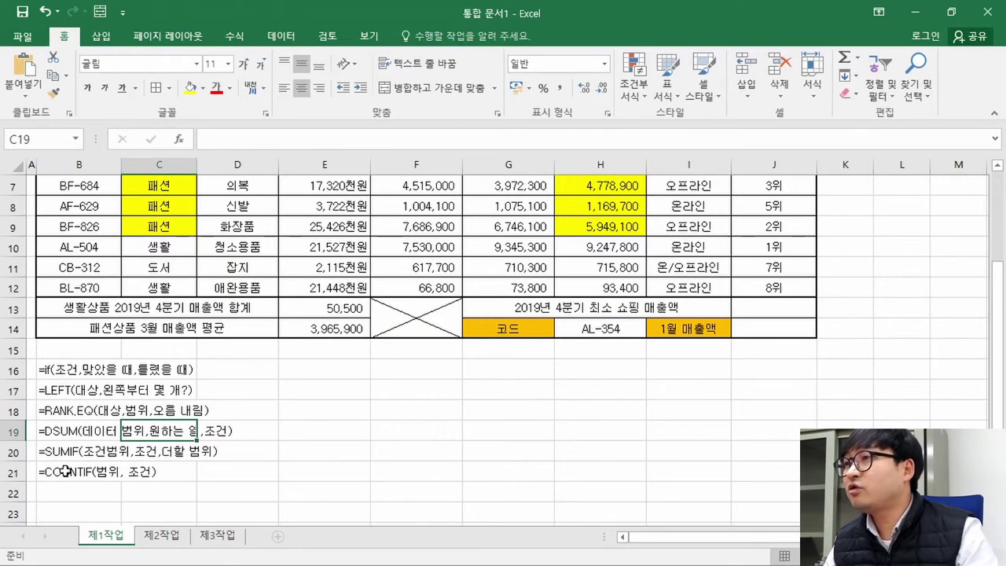
{"action": "left_click", "coordinate": [336, 309]}
{"action": "left_click", "coordinate": [339, 328]}
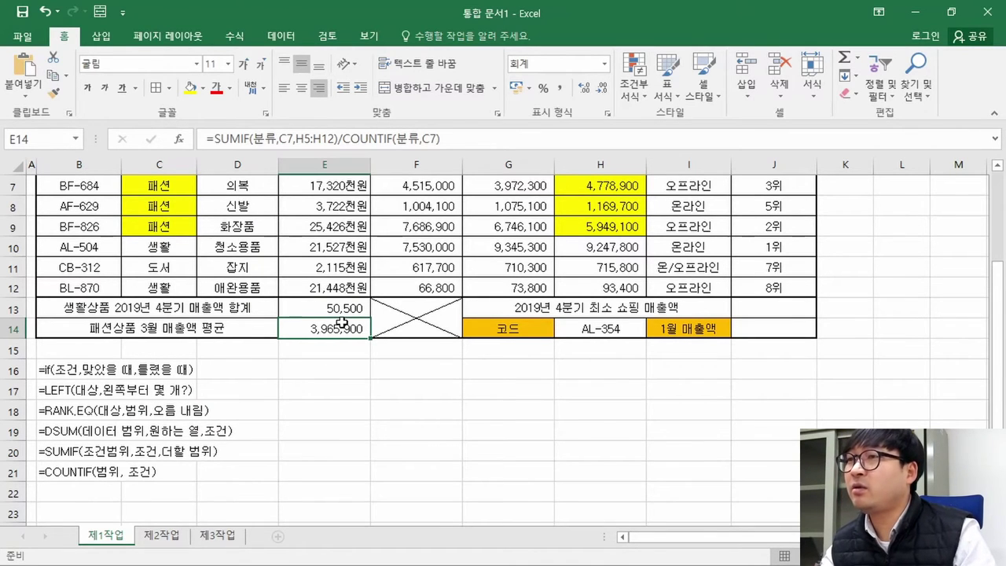
{"action": "scroll", "coordinate": [361, 326], "scroll_direction": "up", "scroll_amount": 2}
Step: Switch to GE12-12A.pdf in Acrobat Reader and read requirement (5) on the minimum 2019 fourth-quarter shopping sales
{"action": "key", "text": "alt+Tab"}
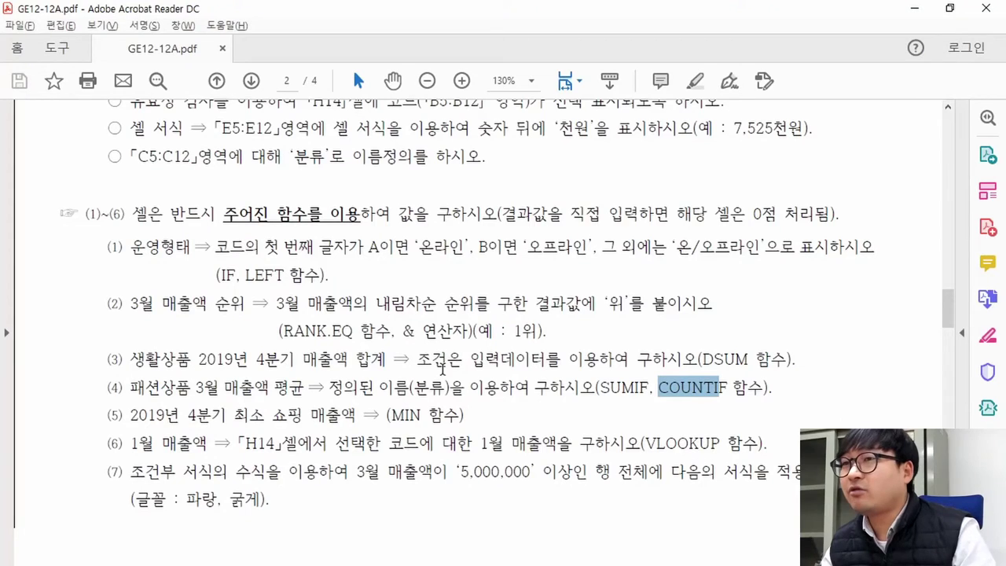
{"action": "left_click_drag", "start_coordinate": [129, 414], "coordinate": [348, 415]}
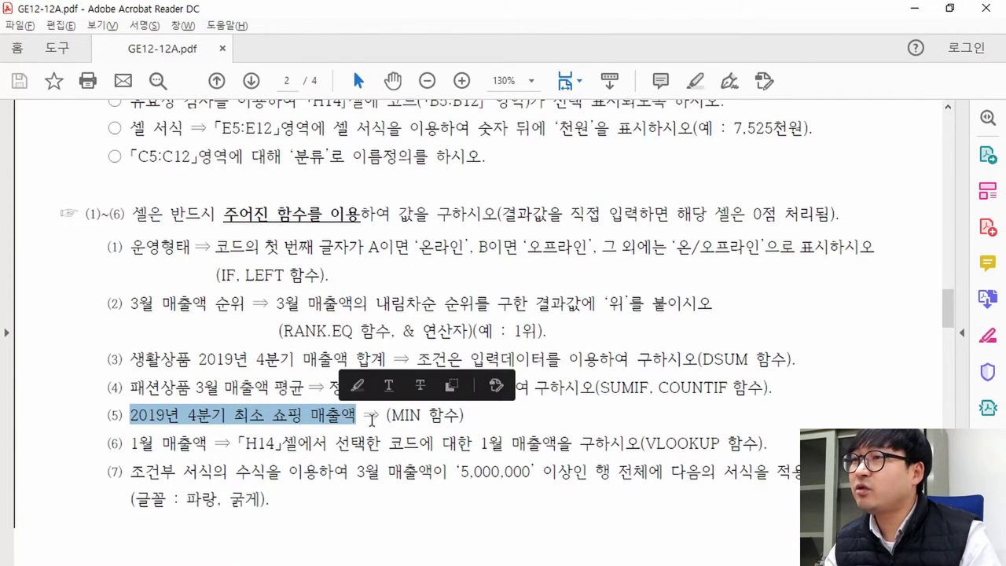
{"action": "left_click", "coordinate": [249, 412]}
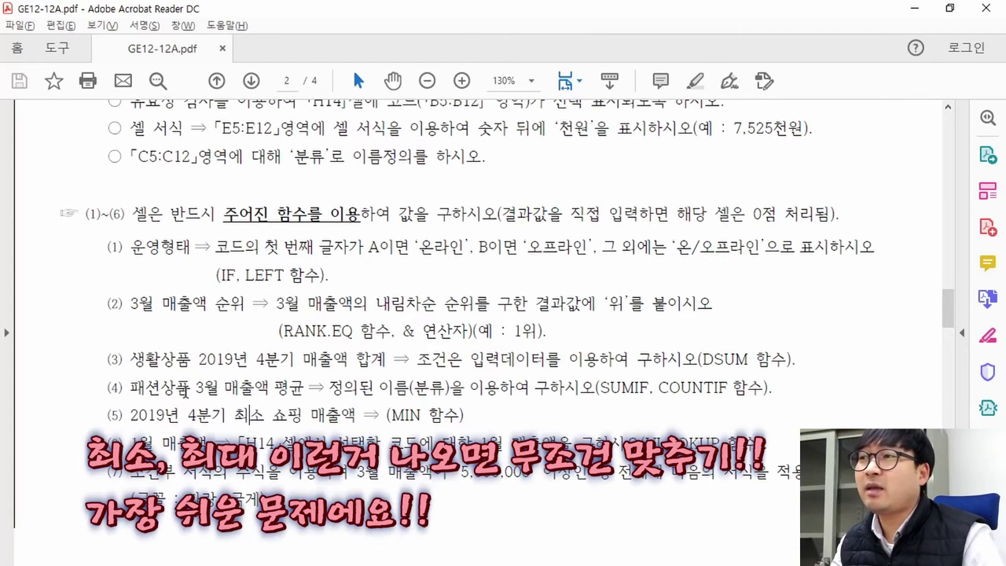
{"action": "left_click_drag", "start_coordinate": [234, 418], "coordinate": [265, 416]}
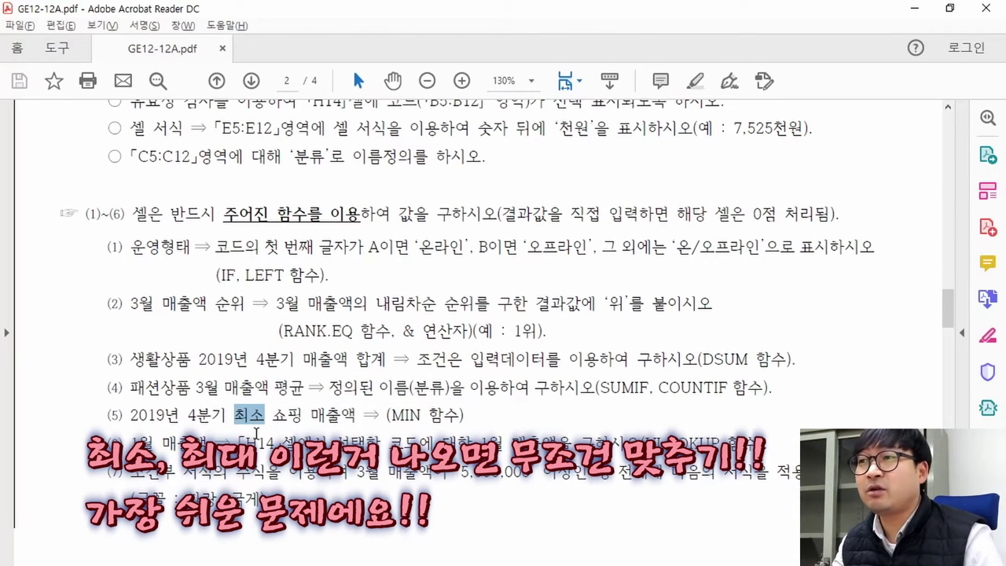
{"action": "left_click", "coordinate": [248, 414]}
{"action": "left_click_drag", "start_coordinate": [280, 416], "coordinate": [421, 416]}
{"action": "left_click", "coordinate": [424, 421]}
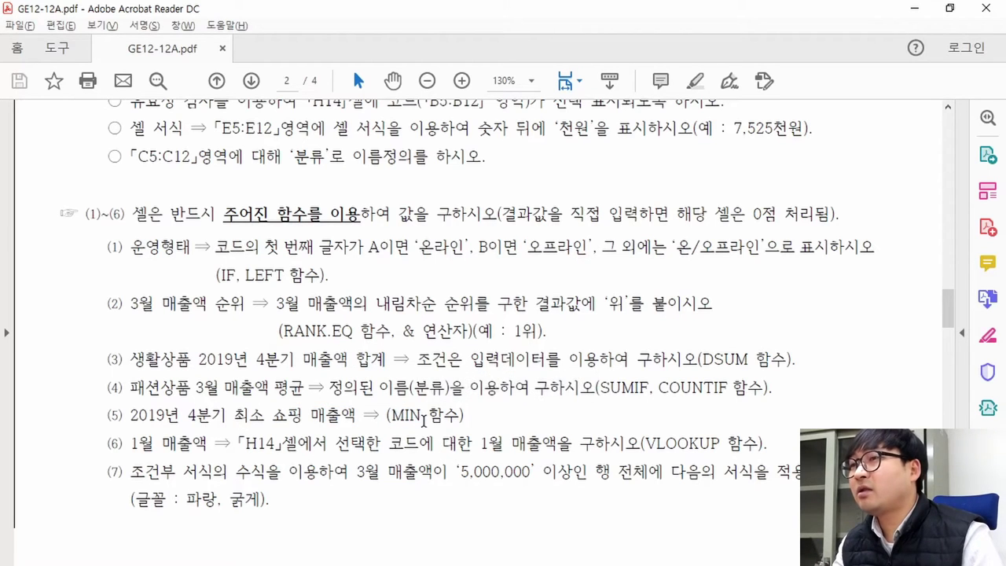
Step: Switch back to Excel and calculate the minimum 2019 fourth-quarter sales in J13 with =MIN(E5:E12)
{"action": "key", "text": "alt+Tab"}
{"action": "left_click", "coordinate": [781, 461]}
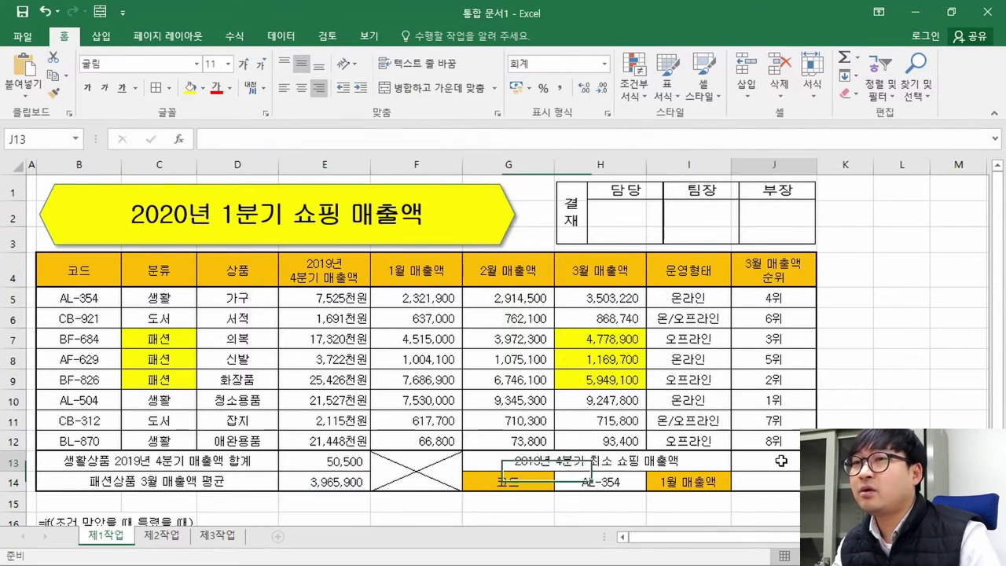
{"action": "type", "text": "="}
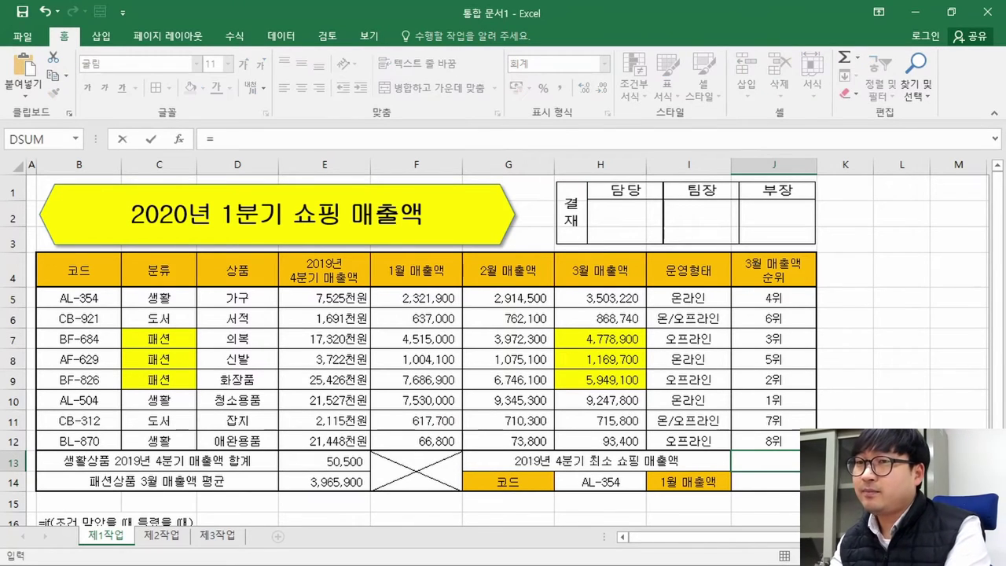
{"action": "type", "text": "min₩₩"}
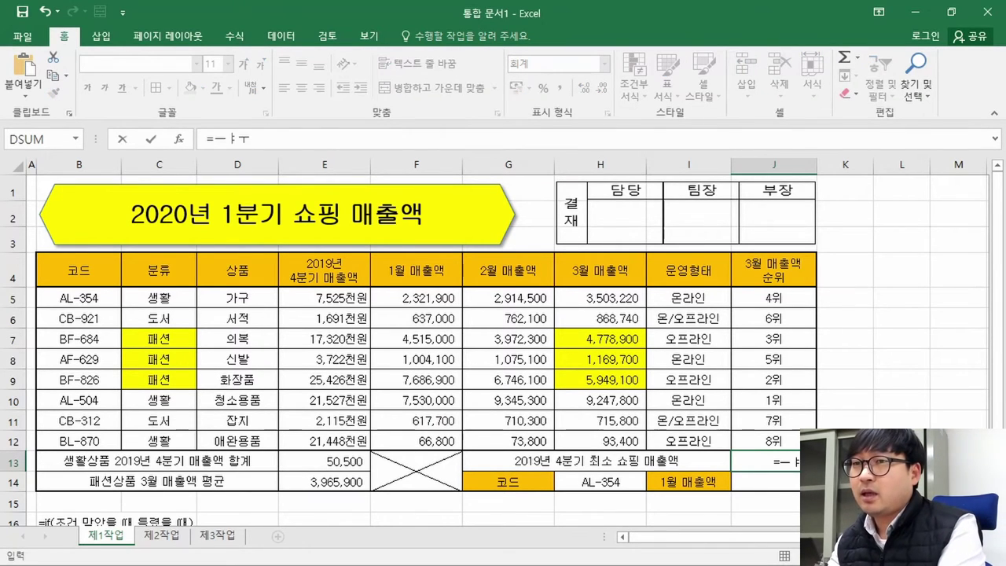
{"action": "key", "text": "BackSpace"}
{"action": "key", "text": "BackSpace"}
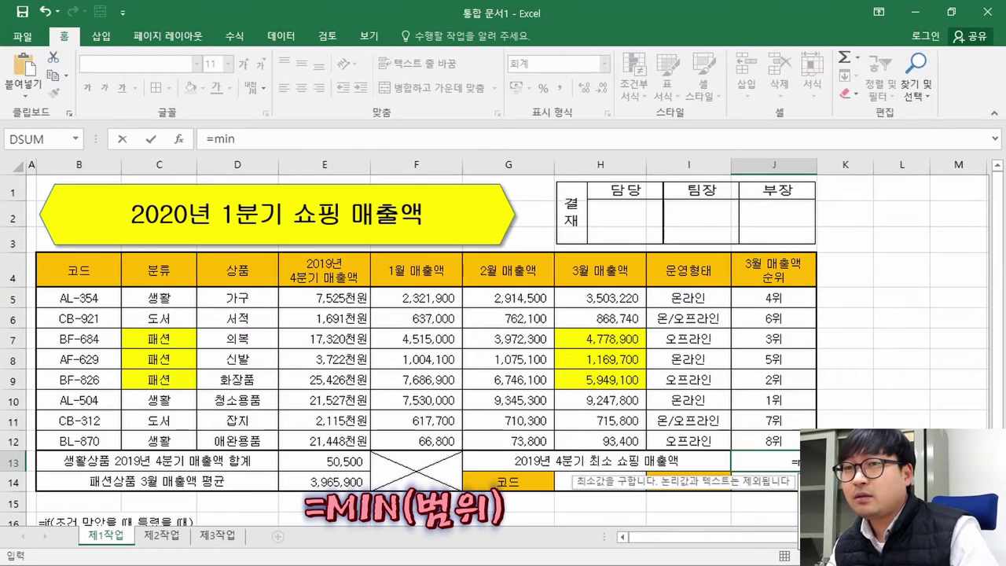
{"action": "key", "text": "Tab"}
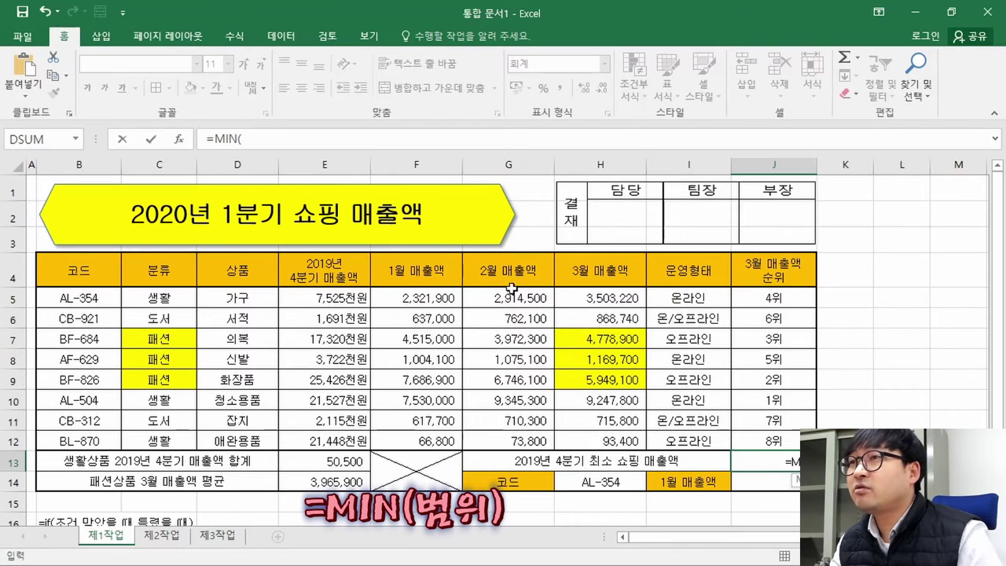
{"action": "left_click_drag", "start_coordinate": [322, 297], "coordinate": [343, 437]}
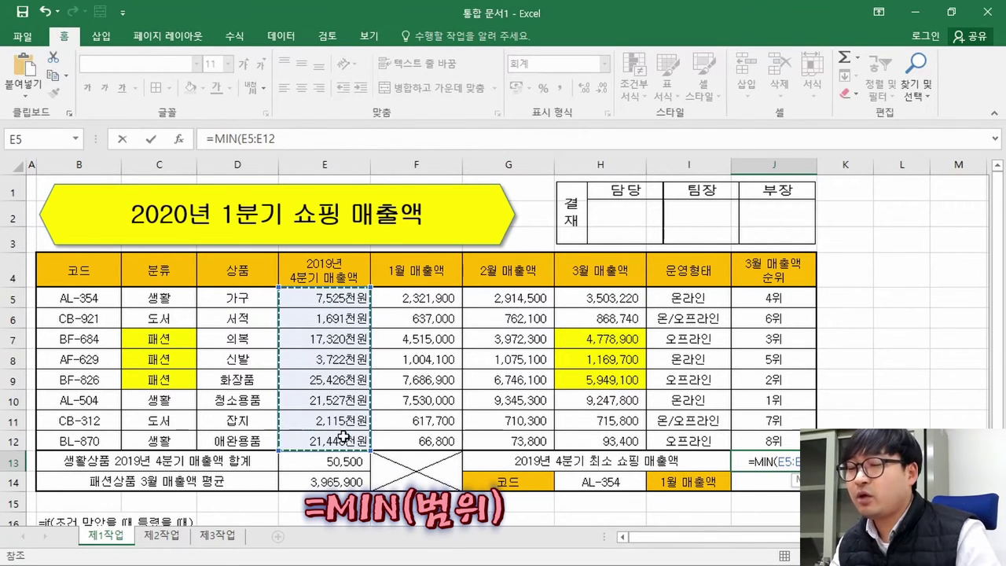
{"action": "key", "text": "Return"}
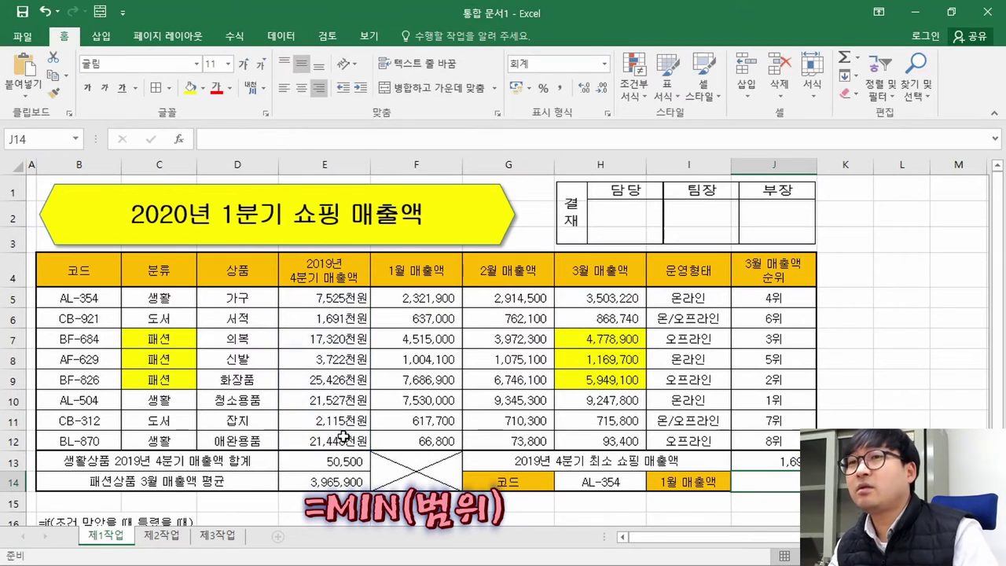
{"action": "left_click", "coordinate": [754, 456]}
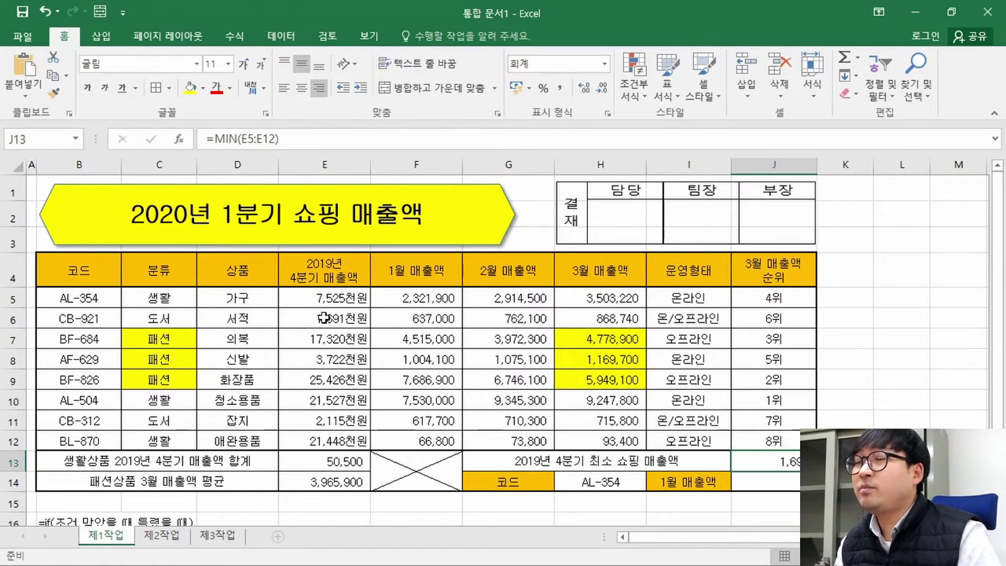
Step: Remove the fill color from cells C6:H10, clearing the yellow highlights on the fashion rows
{"action": "left_click_drag", "start_coordinate": [159, 318], "coordinate": [640, 407]}
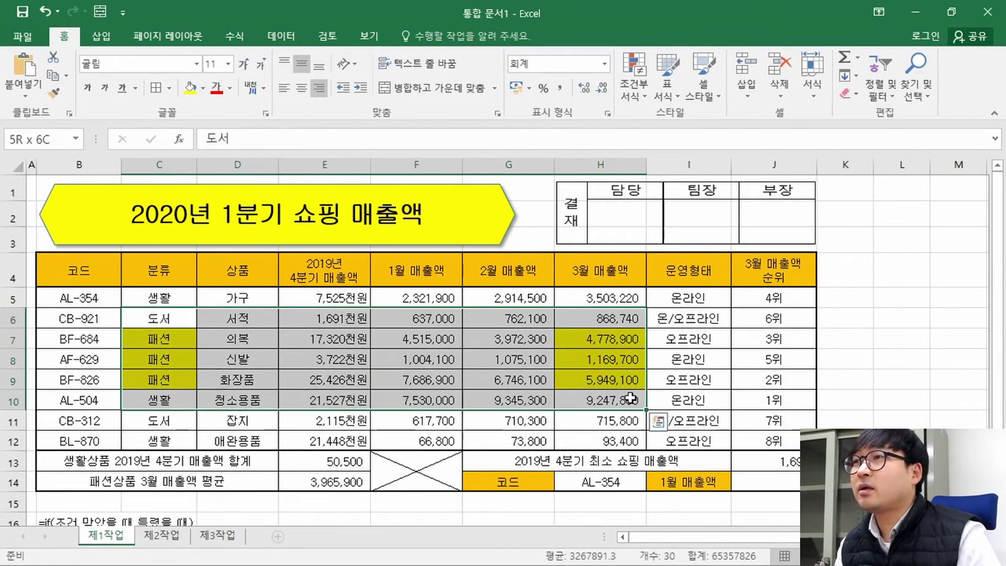
{"action": "left_click", "coordinate": [206, 88]}
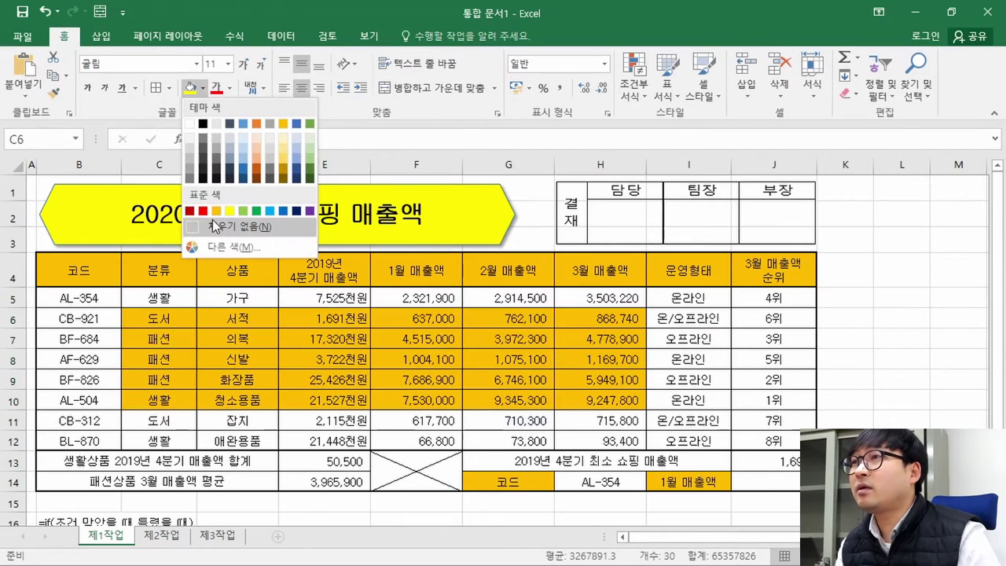
{"action": "left_click", "coordinate": [214, 227]}
{"action": "left_click", "coordinate": [306, 357]}
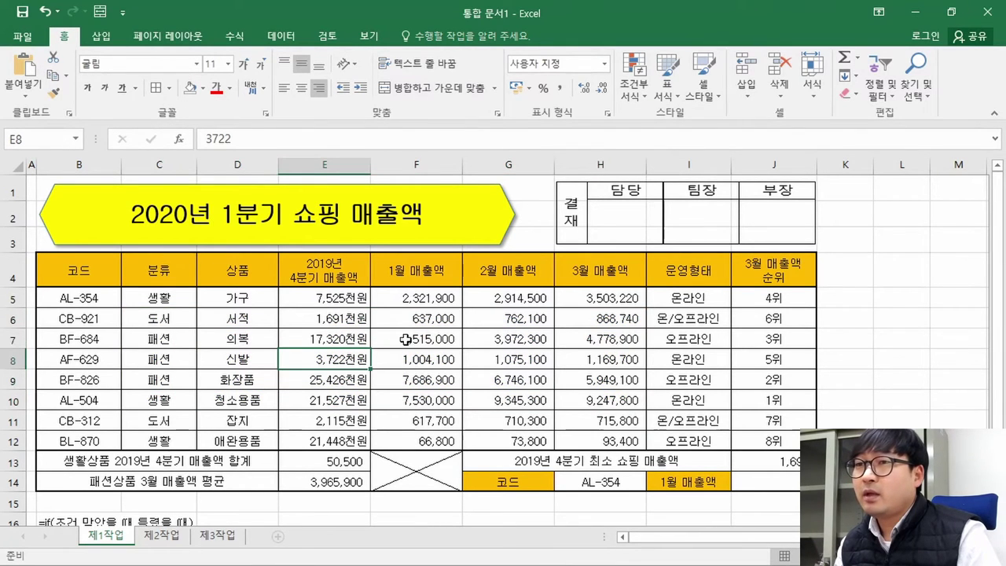
Step: Switch to the PDF in Acrobat Reader and read requirement (6) on the January sales lookup with VLOOKUP
{"action": "left_click", "coordinate": [770, 464]}
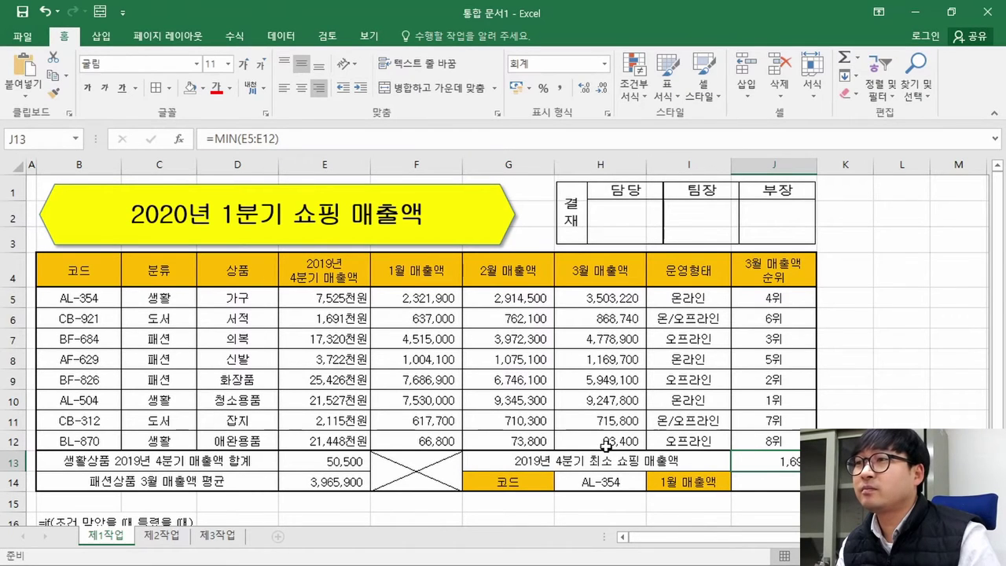
{"action": "left_click", "coordinate": [758, 478]}
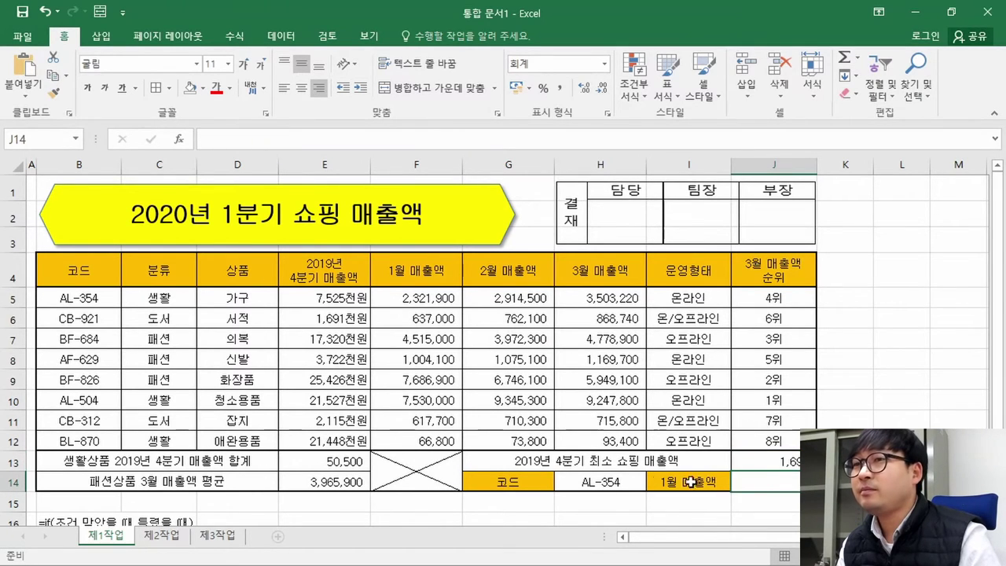
{"action": "scroll", "coordinate": [542, 428], "scroll_direction": "down", "scroll_amount": 4}
{"action": "scroll", "coordinate": [664, 294], "scroll_direction": "up", "scroll_amount": 2}
{"action": "scroll", "coordinate": [664, 294], "scroll_direction": "up", "scroll_amount": 2}
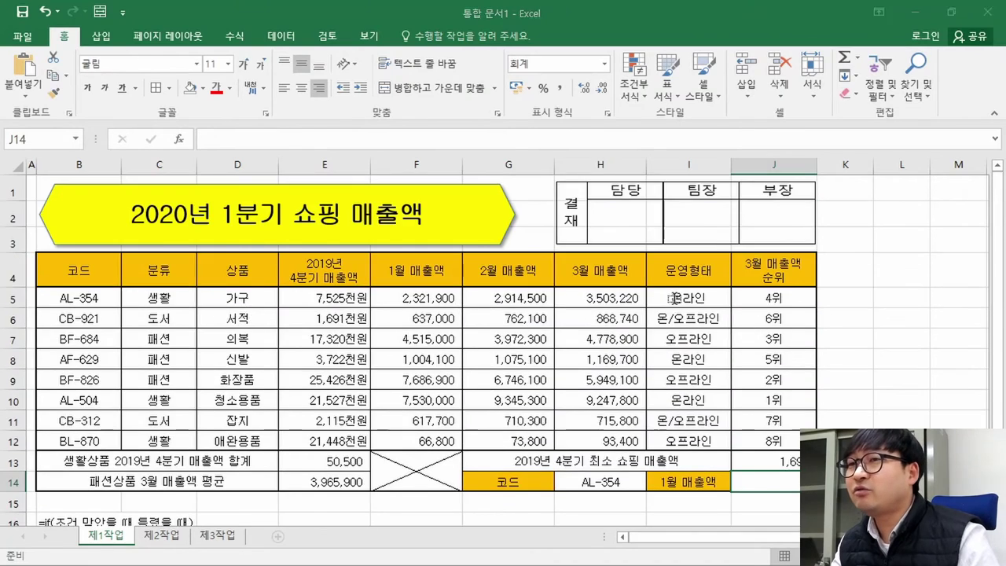
{"action": "key", "text": "alt+Tab"}
{"action": "left_click_drag", "start_coordinate": [130, 443], "coordinate": [719, 444]}
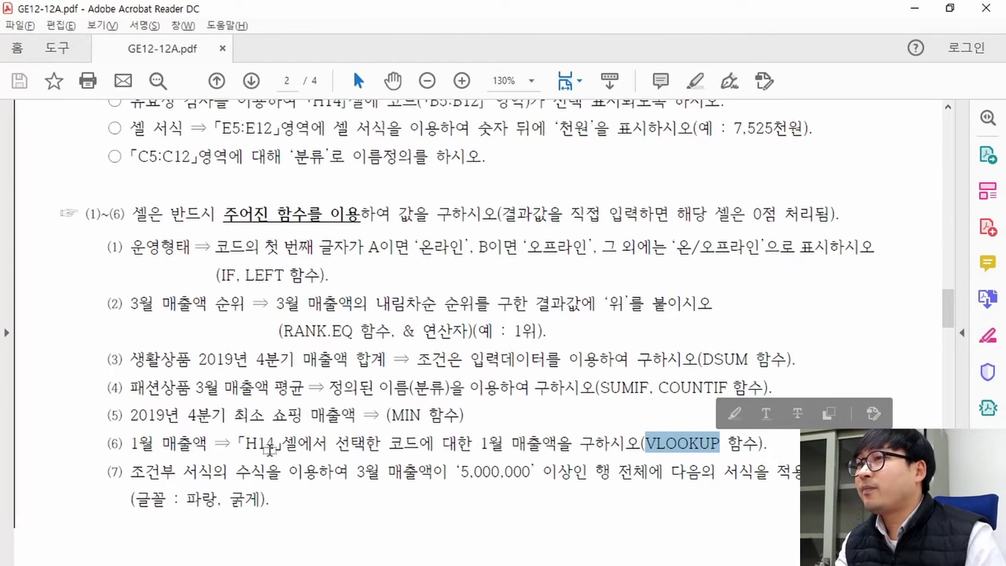
Step: Return to Excel and examine the code list in H14 and the table row for code AL-354
{"action": "key", "text": "alt+Tab"}
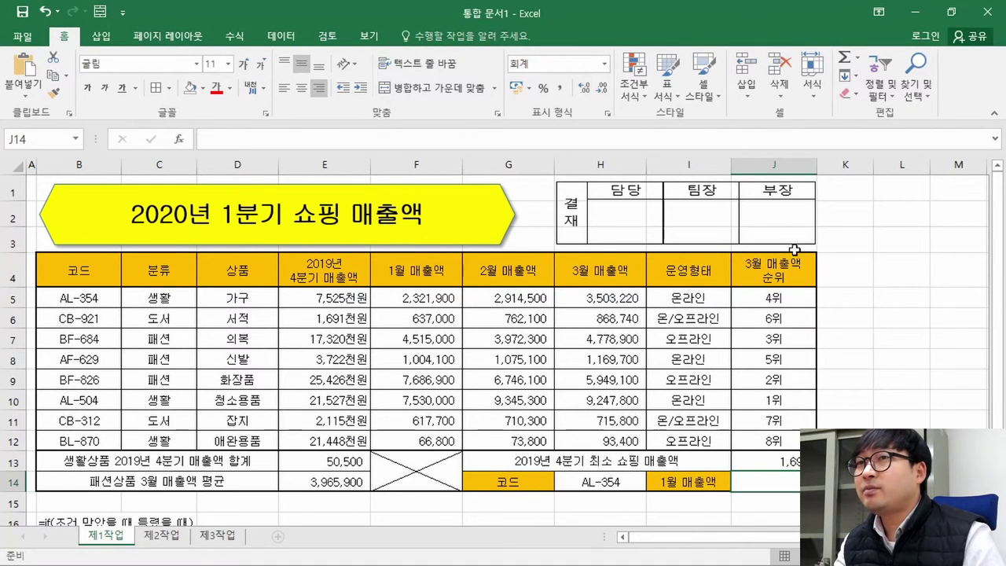
{"action": "left_click", "coordinate": [599, 483]}
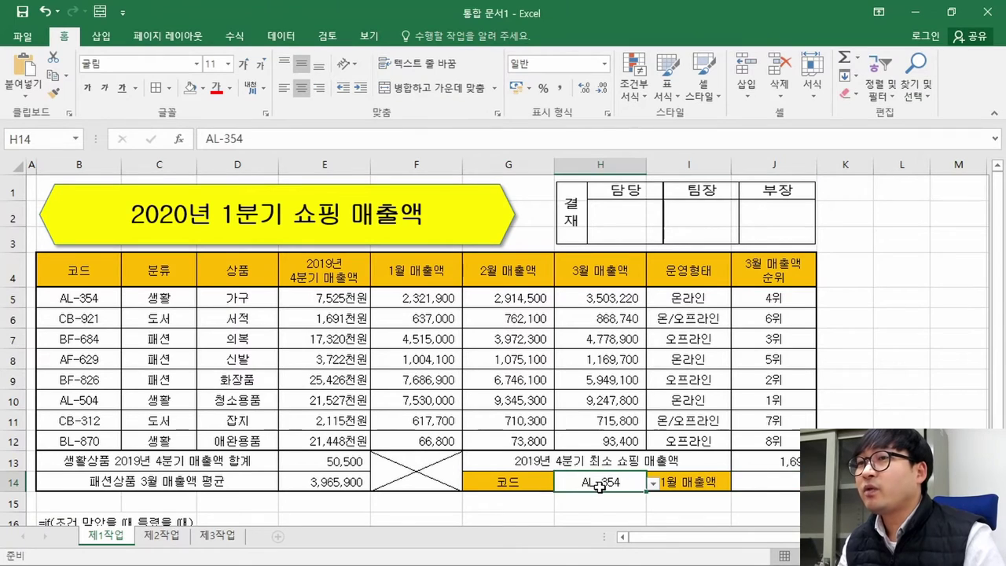
{"action": "left_click", "coordinate": [653, 485]}
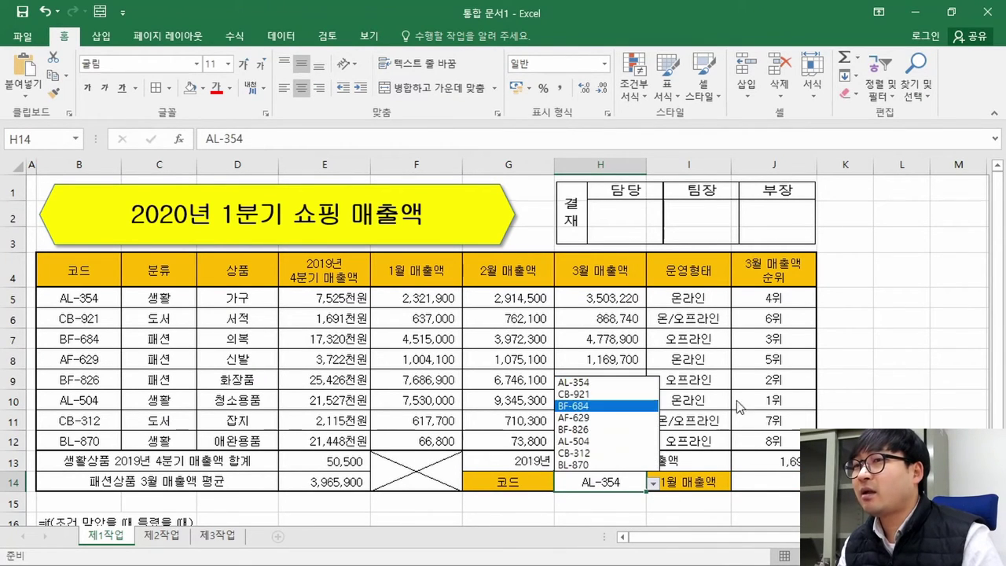
{"action": "left_click", "coordinate": [765, 487]}
{"action": "left_click", "coordinate": [768, 483]}
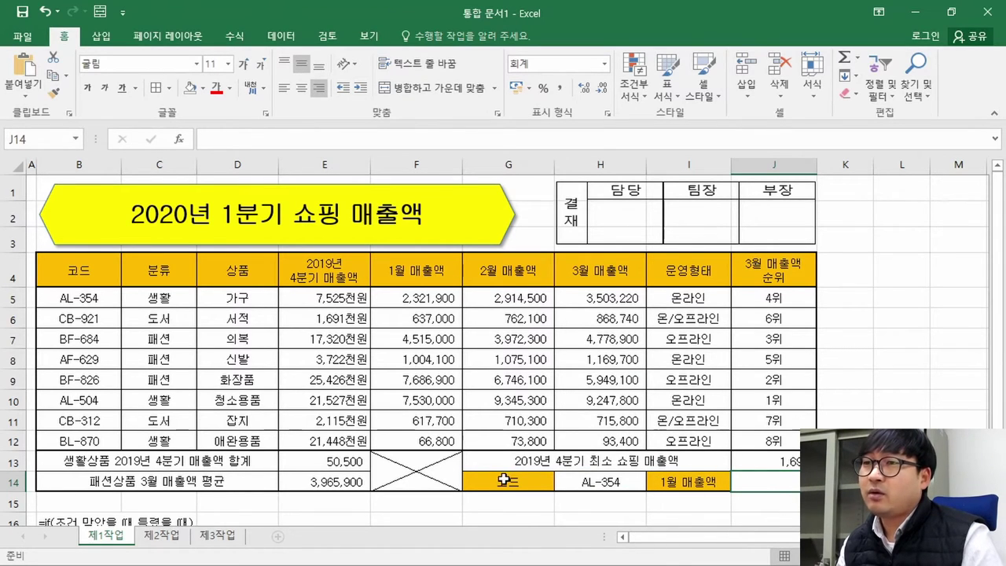
{"action": "left_click", "coordinate": [593, 481]}
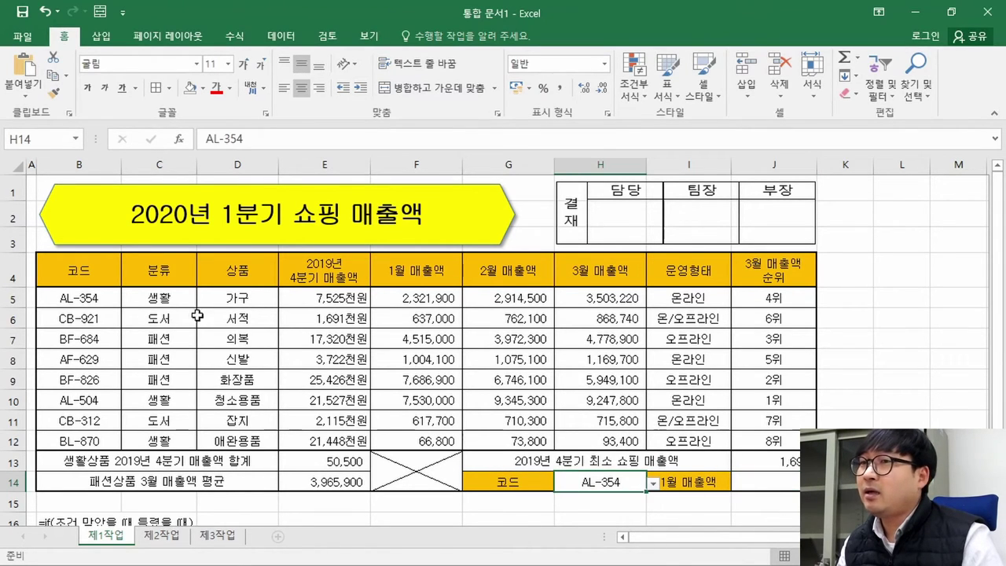
{"action": "left_click", "coordinate": [85, 301]}
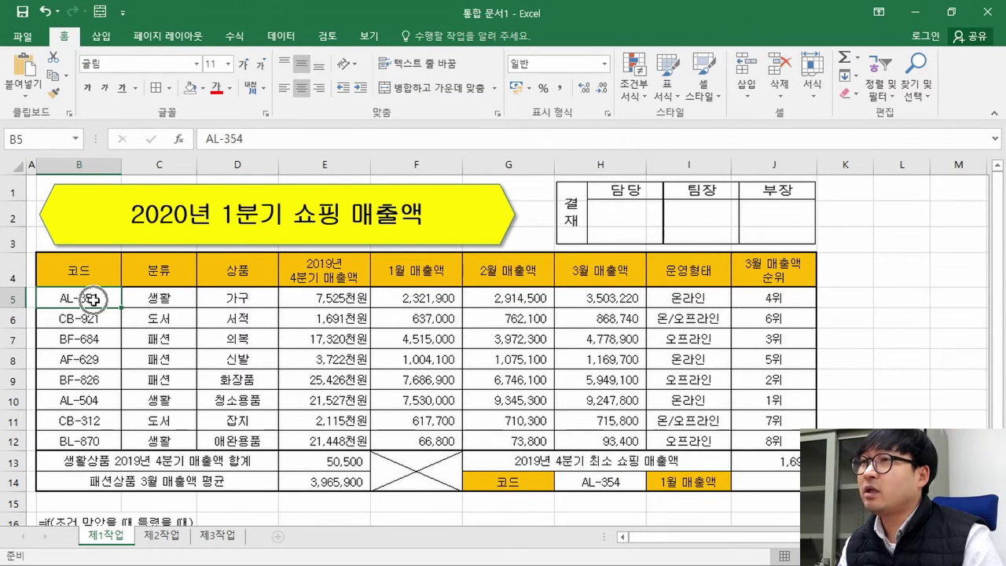
{"action": "key", "text": "ctrl"}
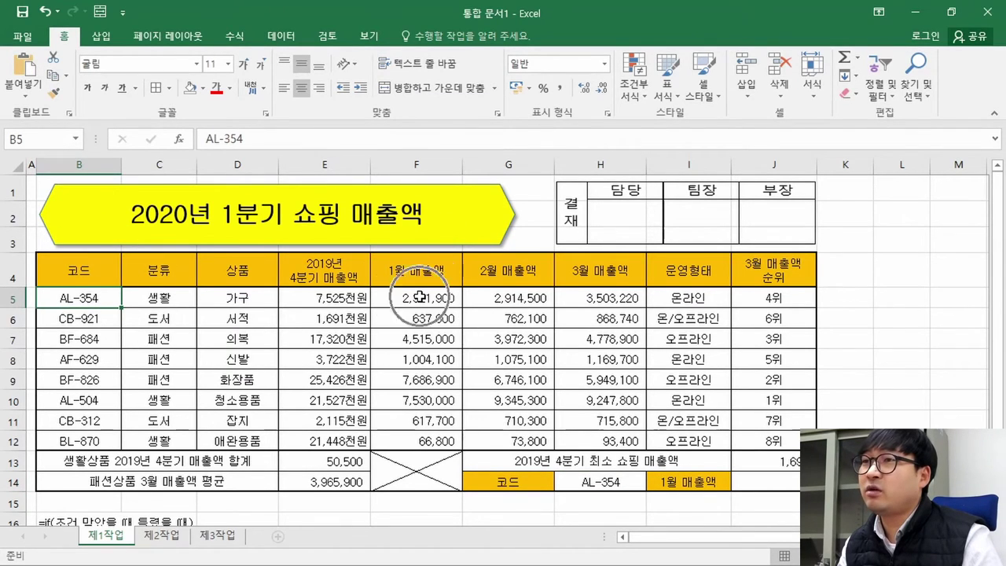
Step: Choose the code BF-684 from the validation list in H14
{"action": "left_click", "coordinate": [640, 503]}
{"action": "left_click", "coordinate": [635, 481]}
{"action": "left_click", "coordinate": [650, 484]}
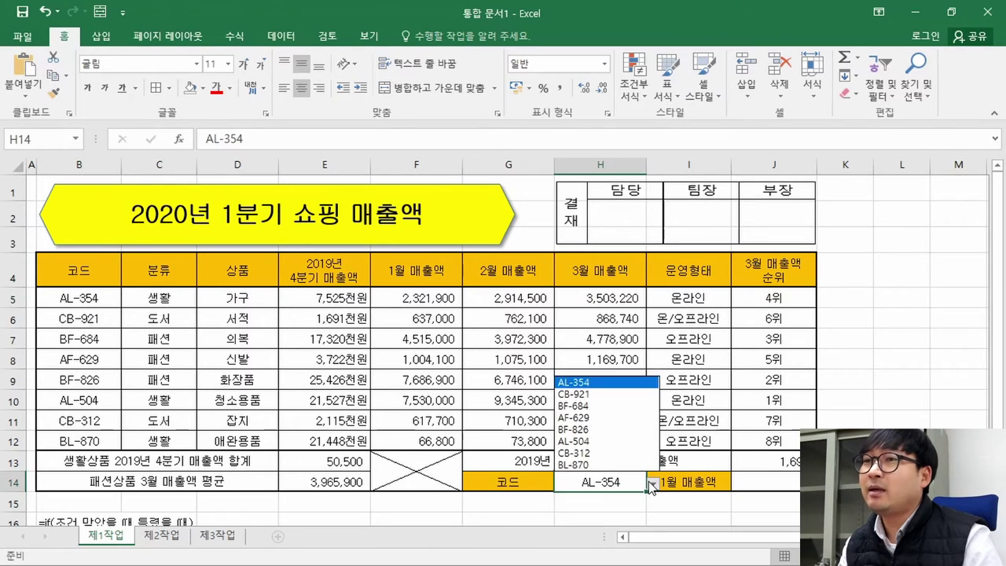
{"action": "left_click", "coordinate": [583, 405]}
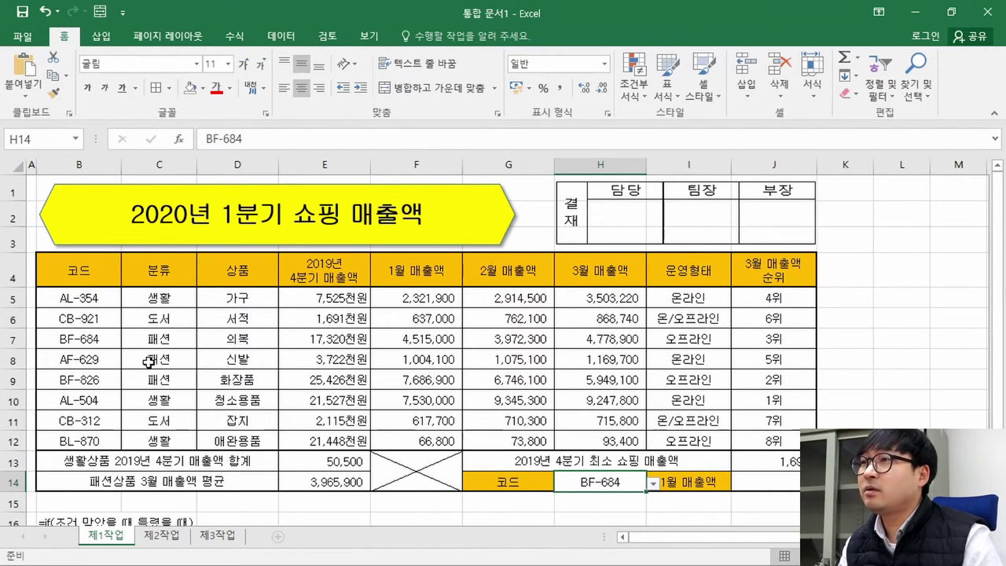
Step: Trace code BF-684 across row 7 to its January sales, and select the result cell J14
{"action": "left_click", "coordinate": [103, 342]}
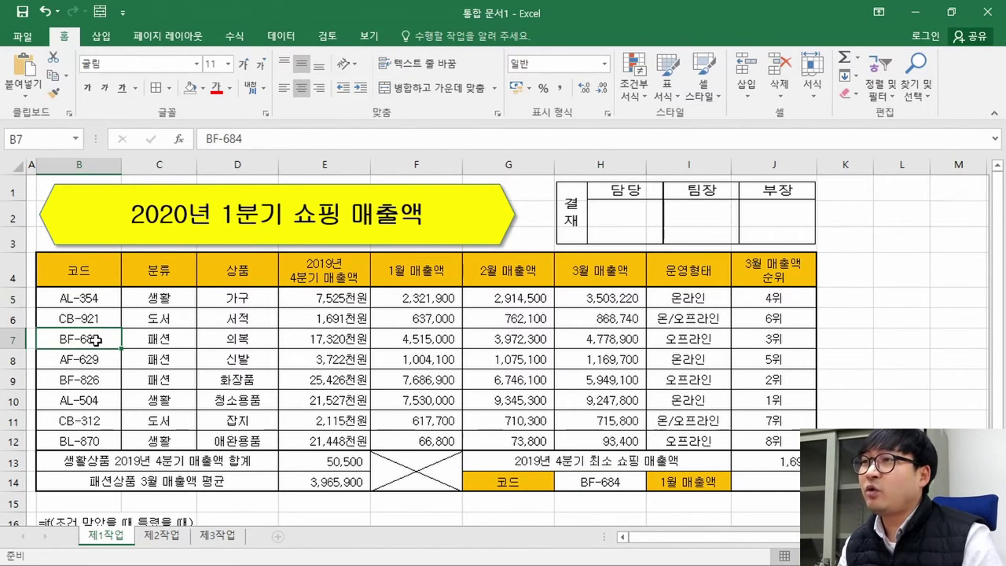
{"action": "left_click", "coordinate": [336, 336]}
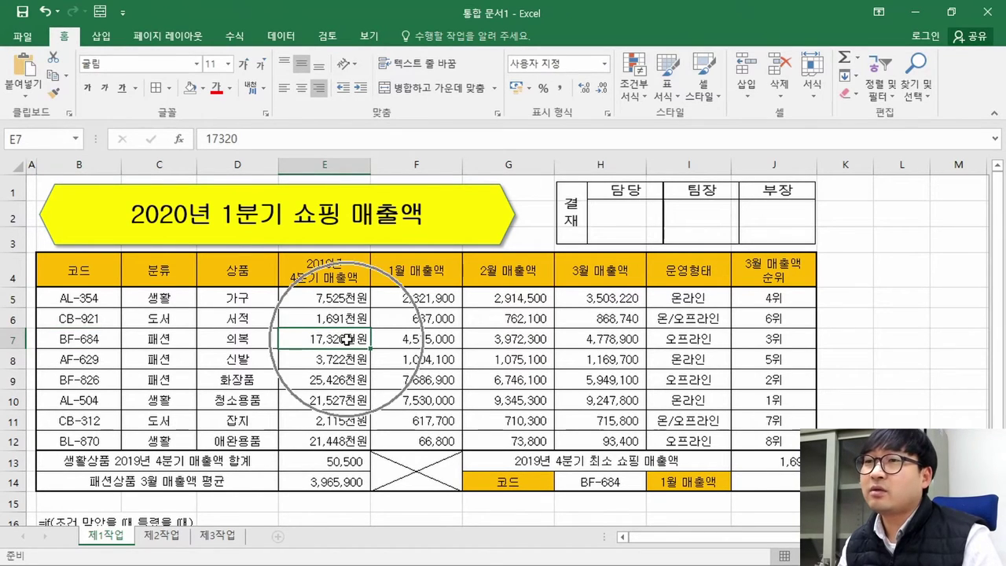
{"action": "left_click", "coordinate": [397, 339]}
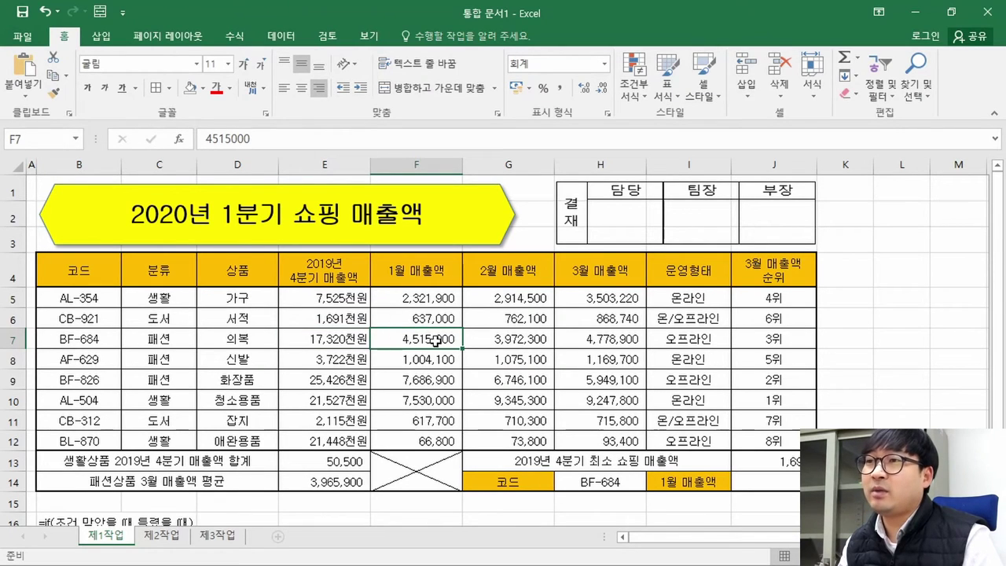
{"action": "left_click", "coordinate": [789, 479]}
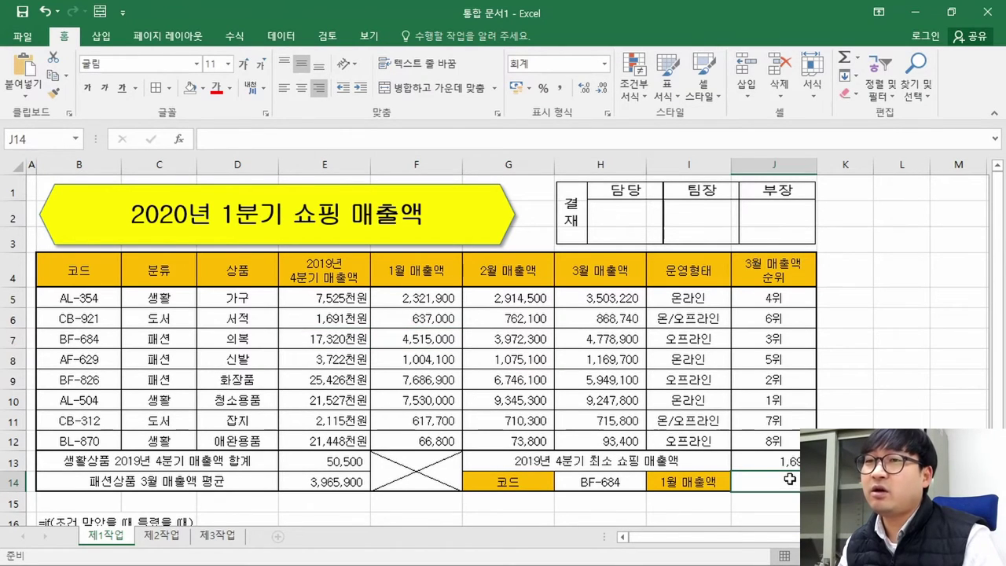
{"action": "type", "text": "=VLOOKUP"}
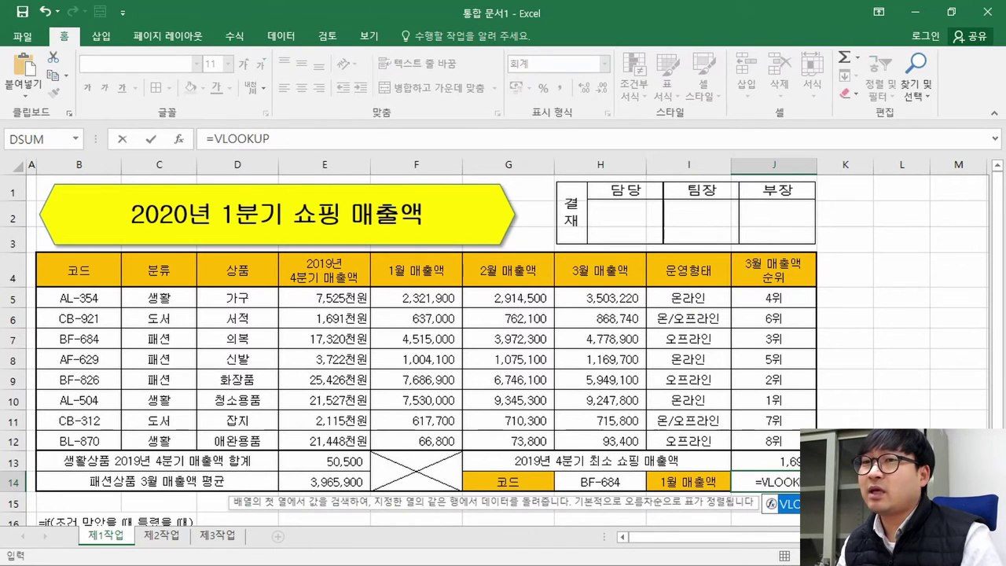
{"action": "type", "text": "("}
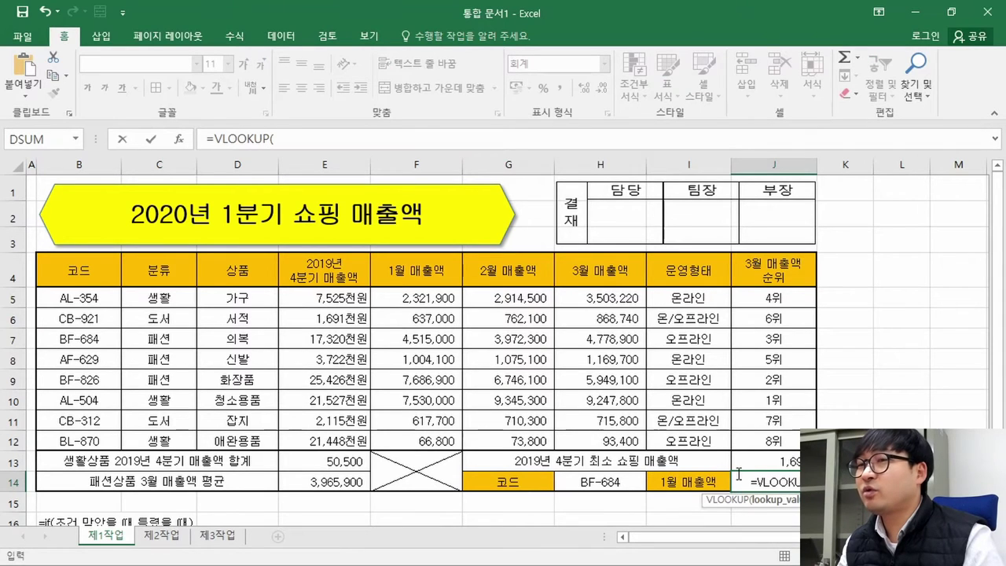
{"action": "key", "text": "Escape"}
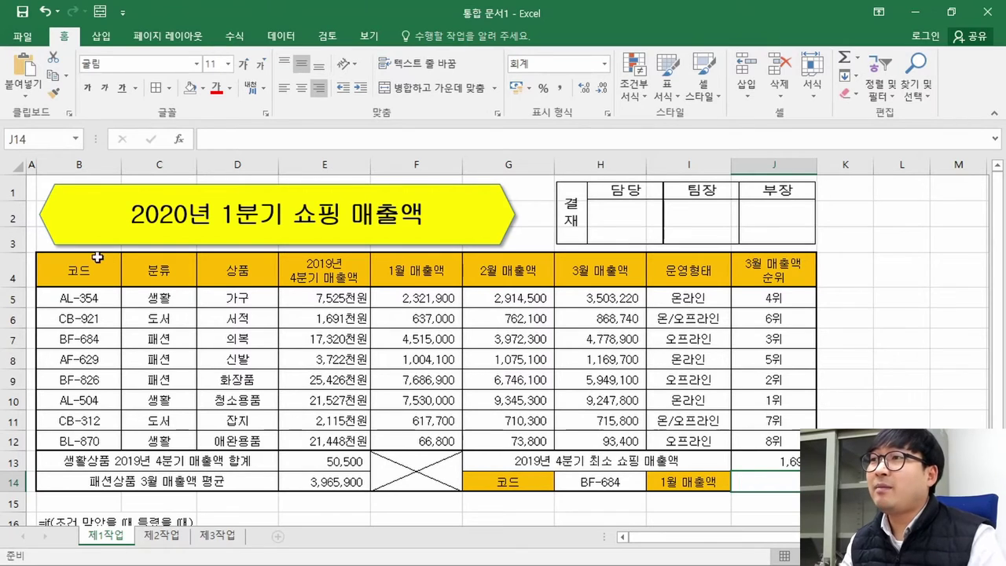
Step: Examine the table columns from 코드 to 1월 매출액 as the lookup area for the January sales result in J14
{"action": "left_click_drag", "start_coordinate": [84, 269], "coordinate": [451, 343]}
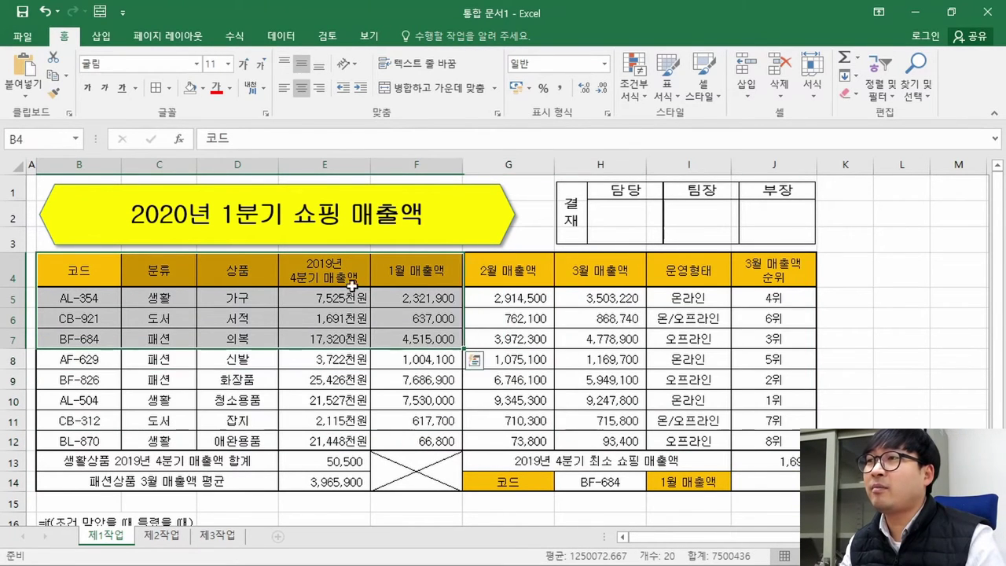
{"action": "left_click_drag", "start_coordinate": [84, 280], "coordinate": [452, 271]}
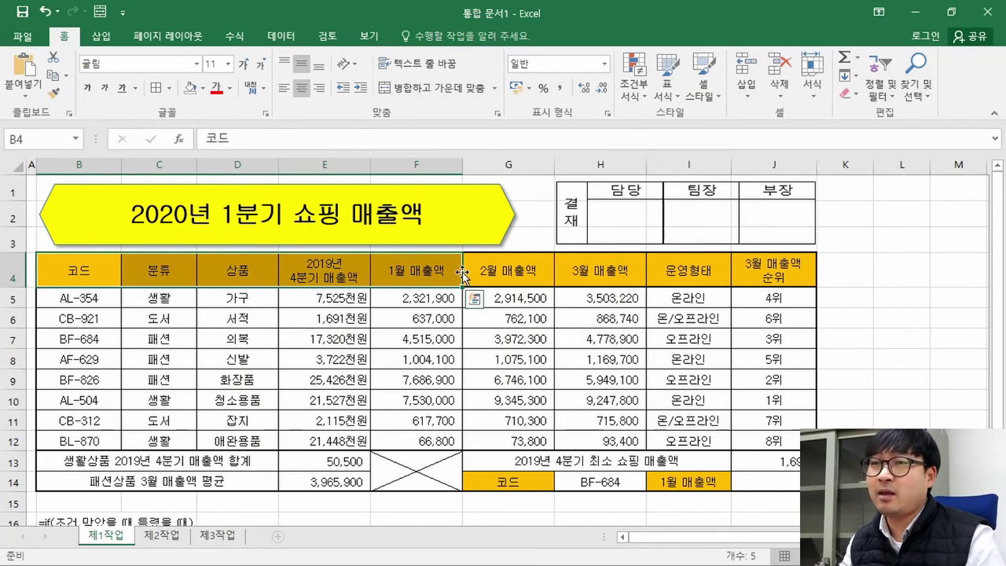
{"action": "left_click", "coordinate": [777, 485]}
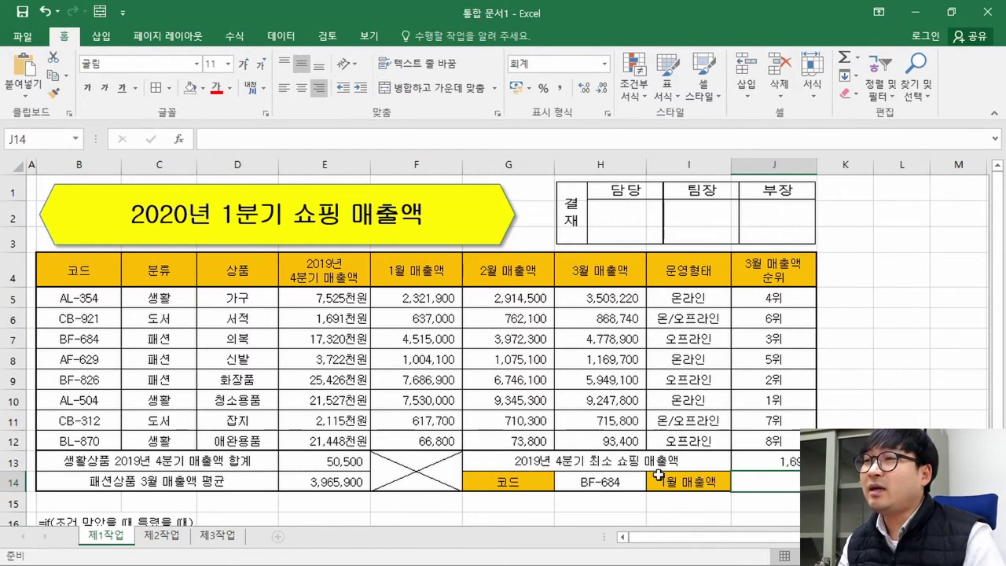
{"action": "left_click_drag", "start_coordinate": [48, 259], "coordinate": [262, 267]}
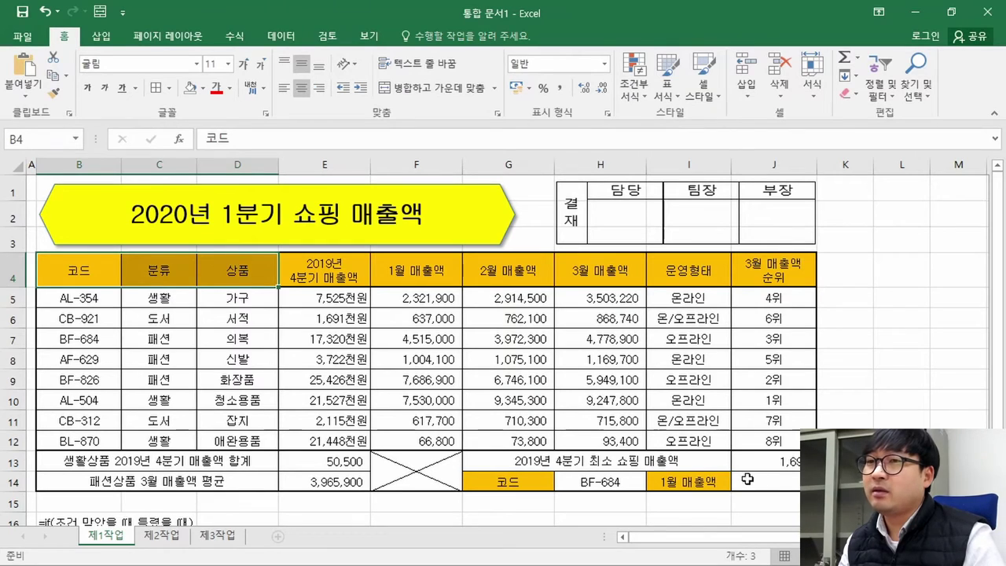
{"action": "left_click", "coordinate": [778, 482]}
{"action": "left_click_drag", "start_coordinate": [65, 295], "coordinate": [369, 399]}
{"action": "left_click", "coordinate": [761, 481]}
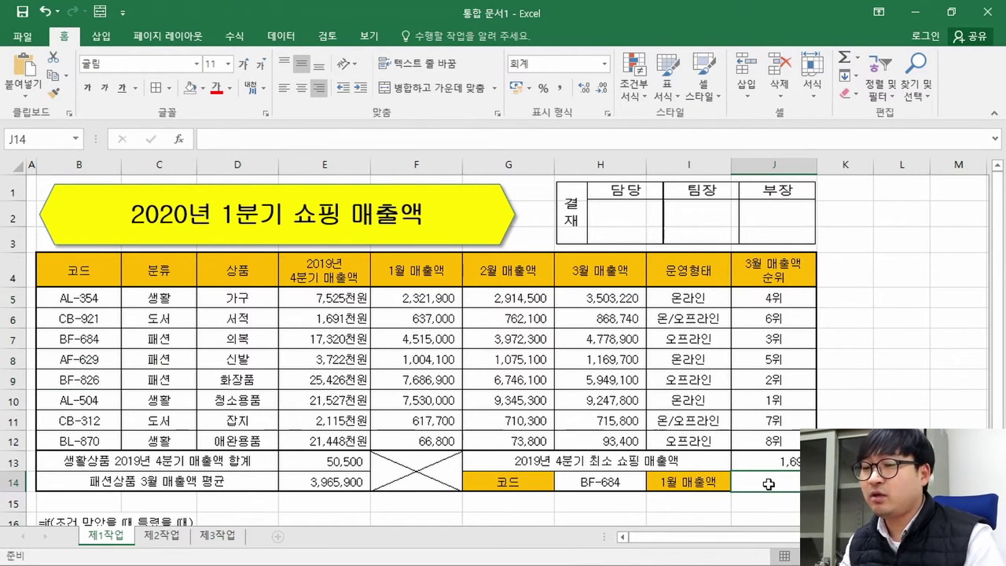
Step: Write the syntax note =VLOOKUP(찾을값,범위,몇번째?,정확?) in B22 below the other function notes
{"action": "scroll", "coordinate": [611, 483], "scroll_direction": "down", "scroll_amount": 2}
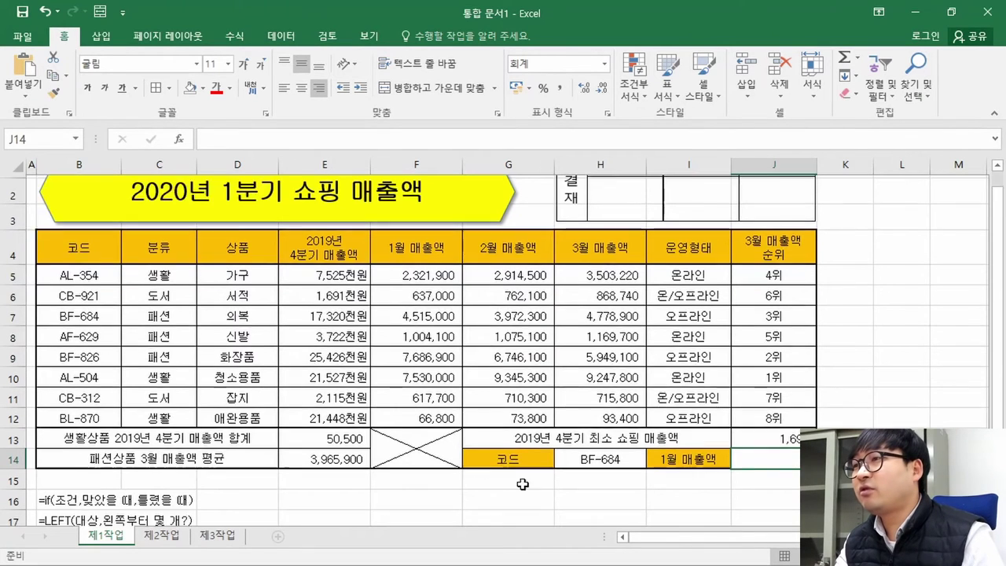
{"action": "left_click", "coordinate": [67, 493]}
{"action": "type", "text": "=VLOOKUP"}
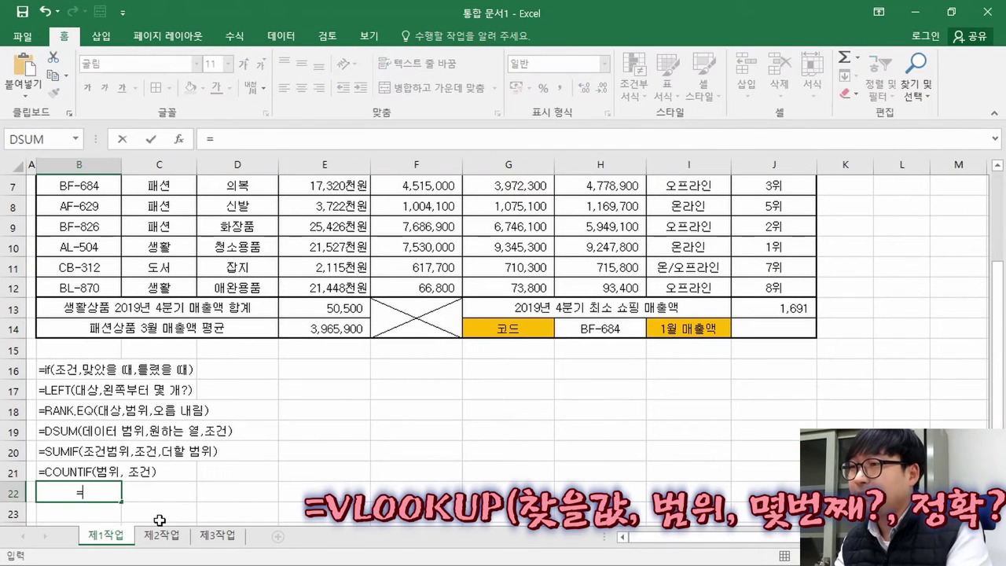
{"action": "double_click", "coordinate": [112, 515]}
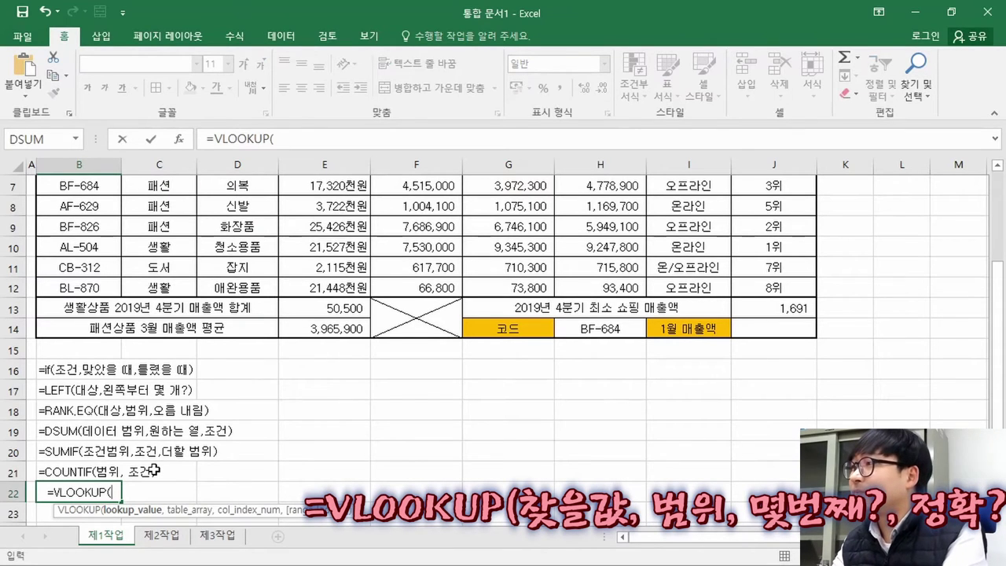
{"action": "type", "text": "zk"}
{"action": "key", "text": "BackSpace"}
{"action": "key", "text": "BackSpace"}
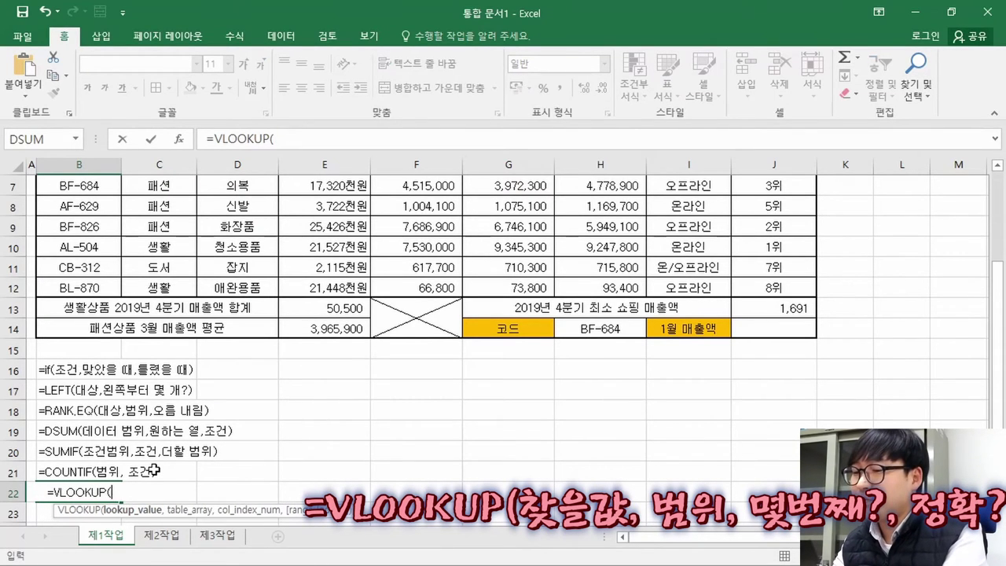
{"action": "type", "text": "찾을가"}
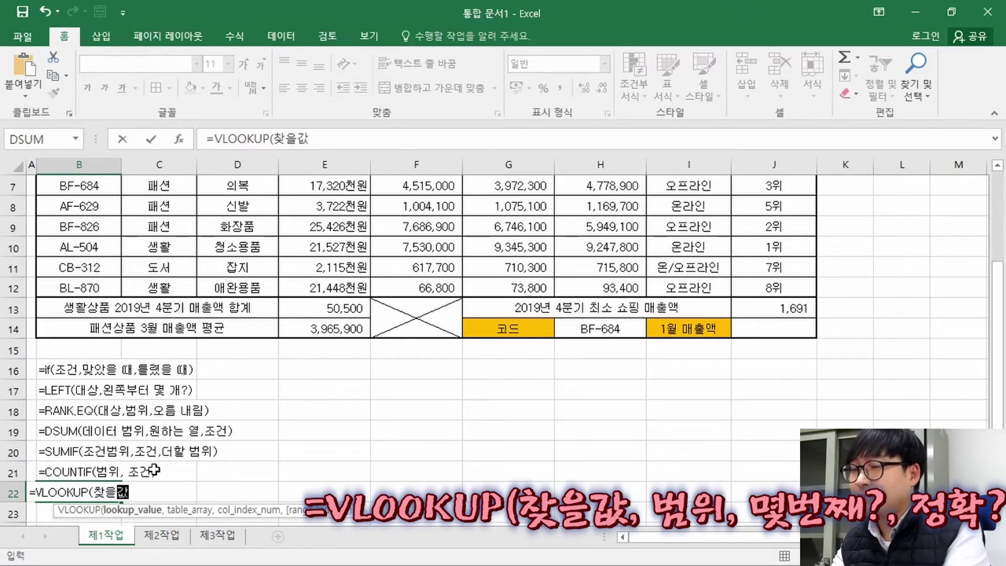
{"action": "type", "text": ",범위,"}
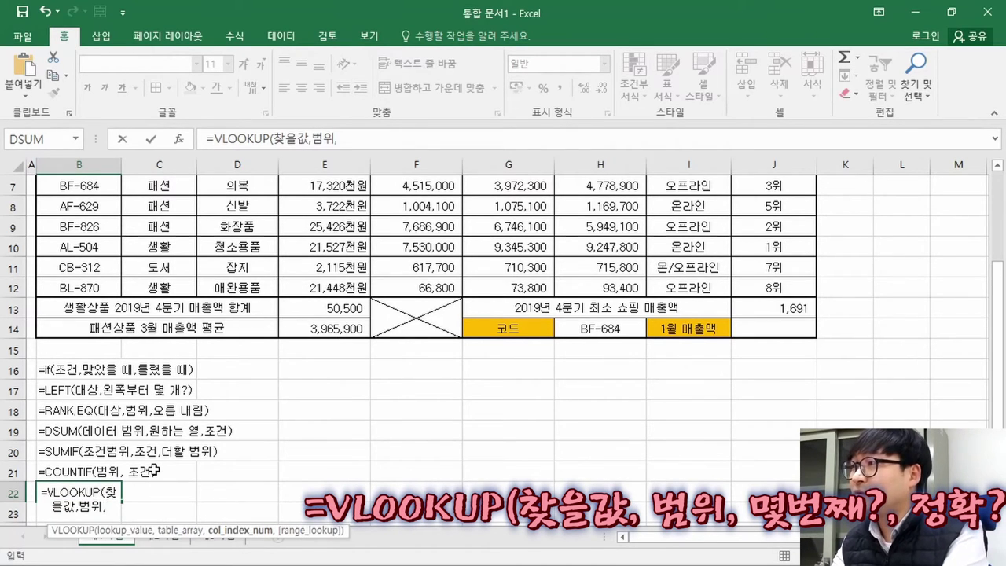
{"action": "type", "text": "몇"}
{"action": "type", "text": "번ㅉ"}
{"action": "type", "text": "?"}
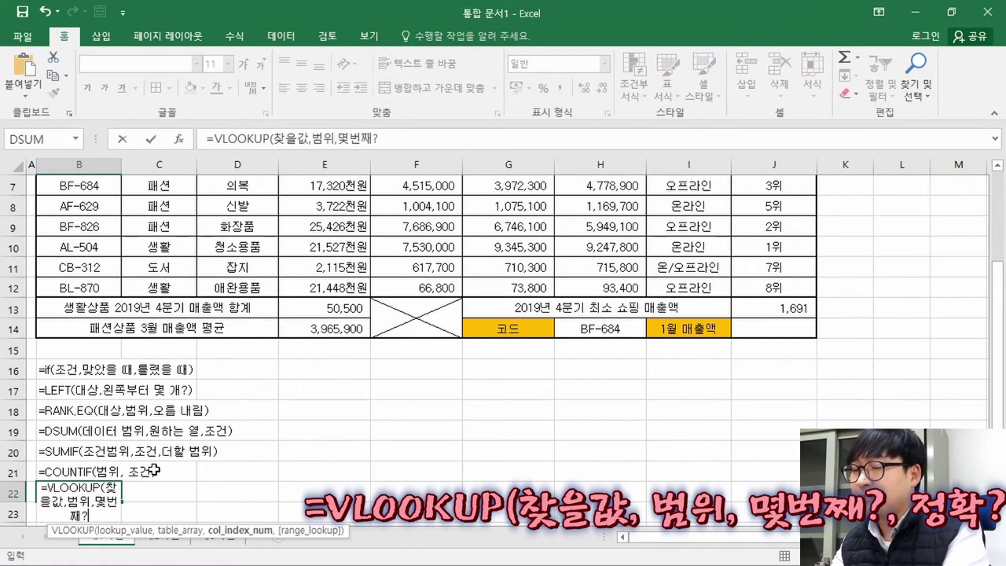
{"action": "type", "text": ",정확"}
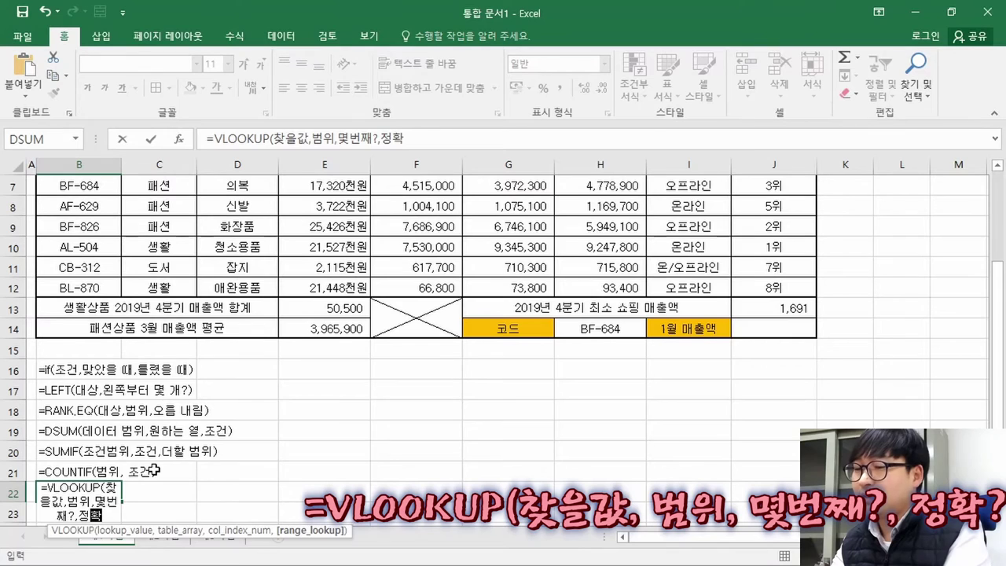
{"action": "type", "text": "?)"}
Step: Turn the VLOOKUP note in B22 into plain text with a leading apostrophe and left-align it
{"action": "key", "text": "F2"}
{"action": "key", "text": "Home"}
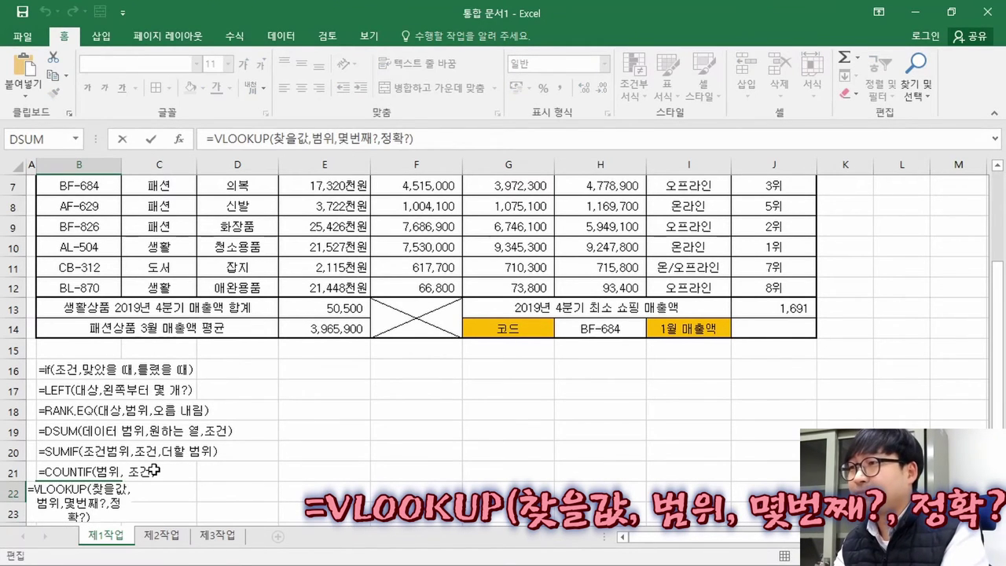
{"action": "type", "text": "'"}
{"action": "key", "text": "ctrl+Return"}
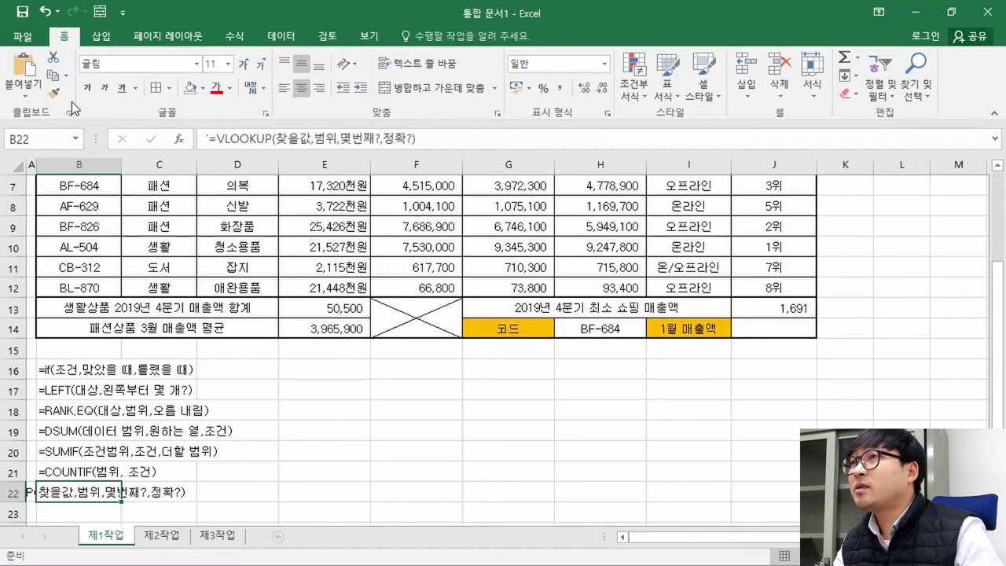
{"action": "left_click", "coordinate": [180, 140]}
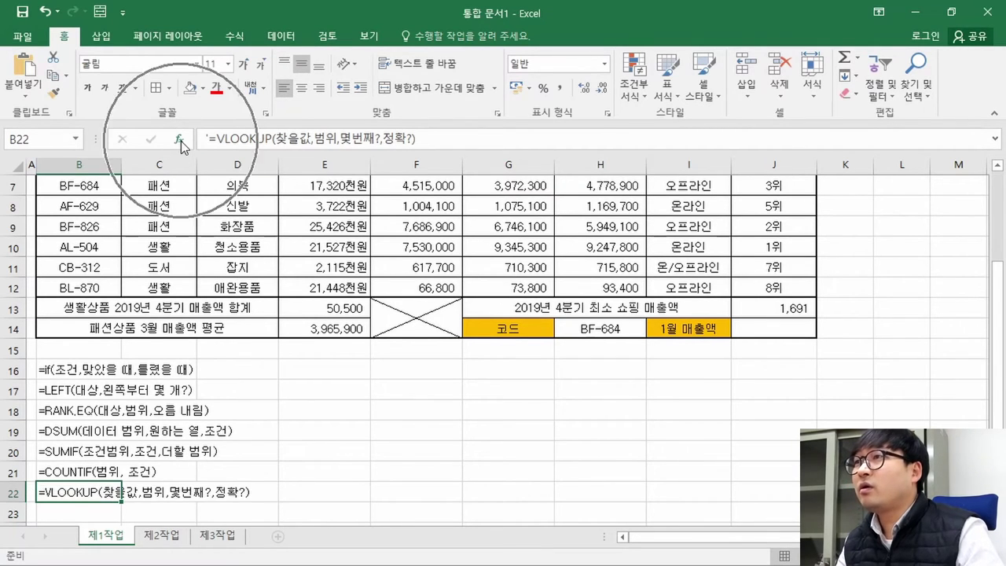
Step: Search the function wizard for VLOOKUP and open its arguments for cell J14
{"action": "left_click", "coordinate": [778, 325]}
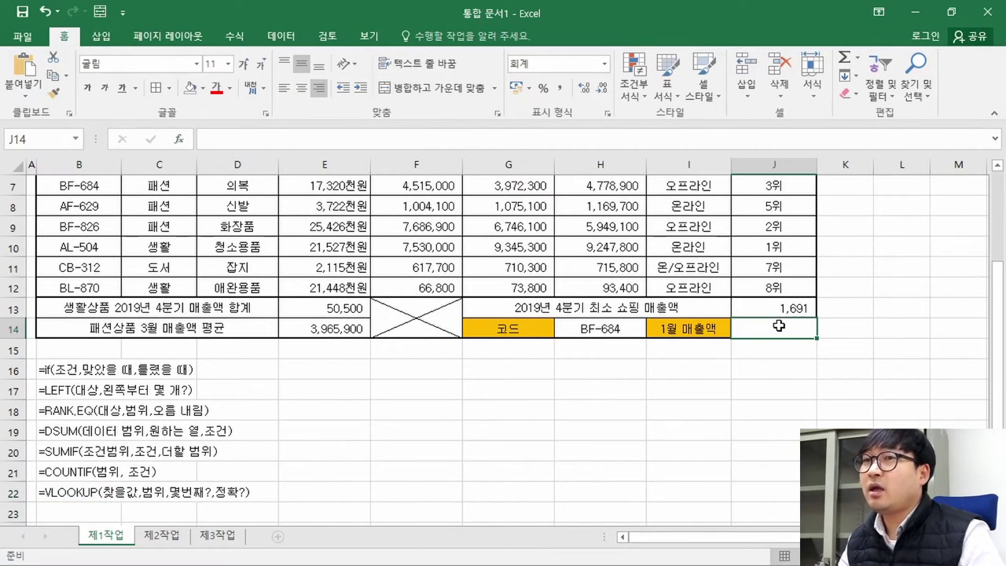
{"action": "scroll", "coordinate": [778, 328], "scroll_direction": "up", "scroll_amount": 1}
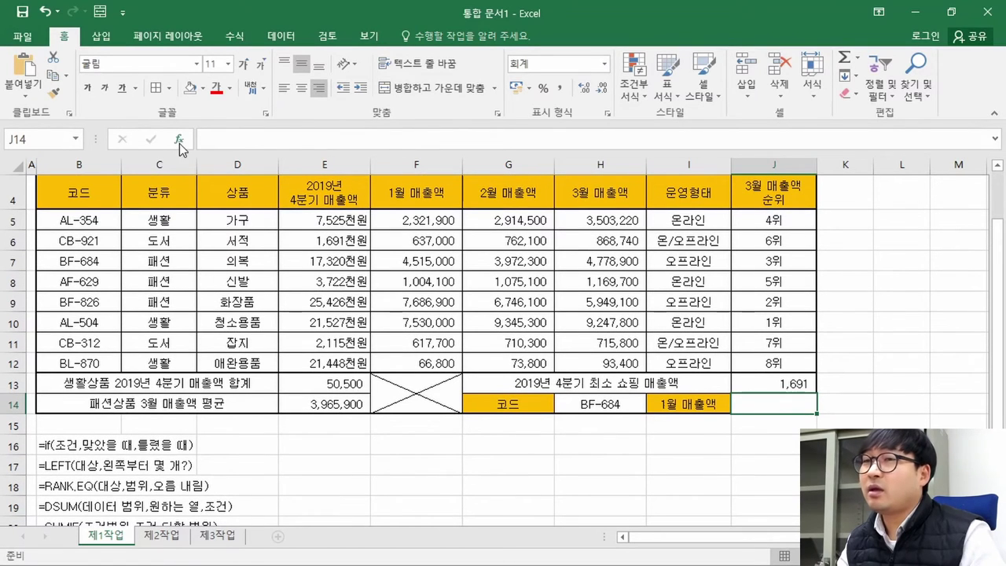
{"action": "scroll", "coordinate": [697, 420], "scroll_direction": "up", "scroll_amount": 1}
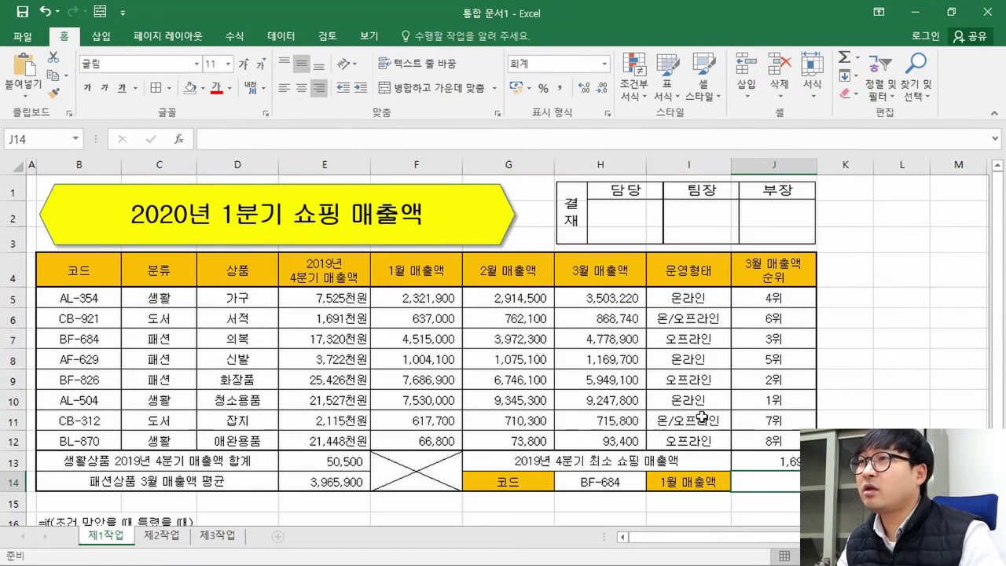
{"action": "left_click", "coordinate": [179, 139]}
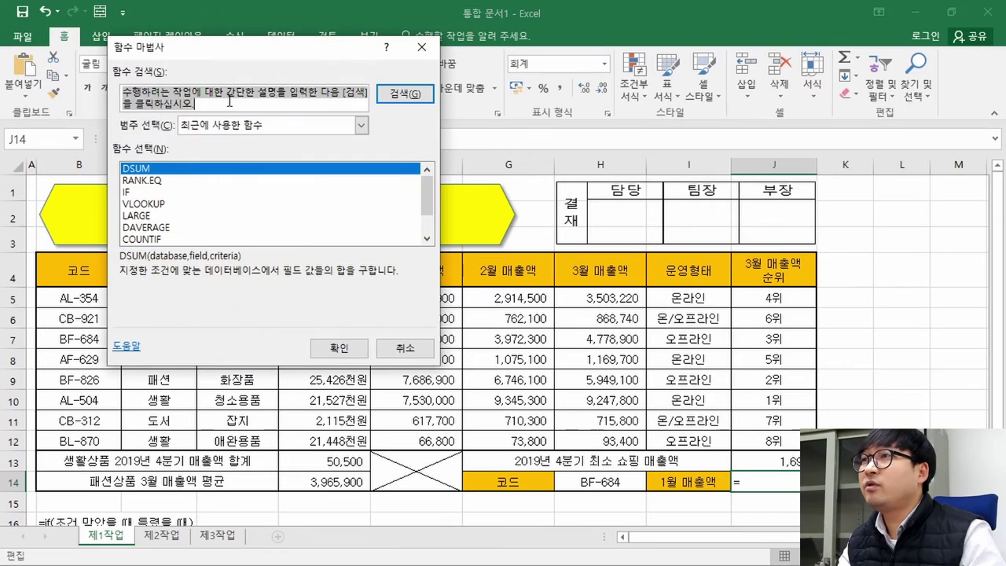
{"action": "type", "text": "VLOOKUP"}
{"action": "key", "text": "Return"}
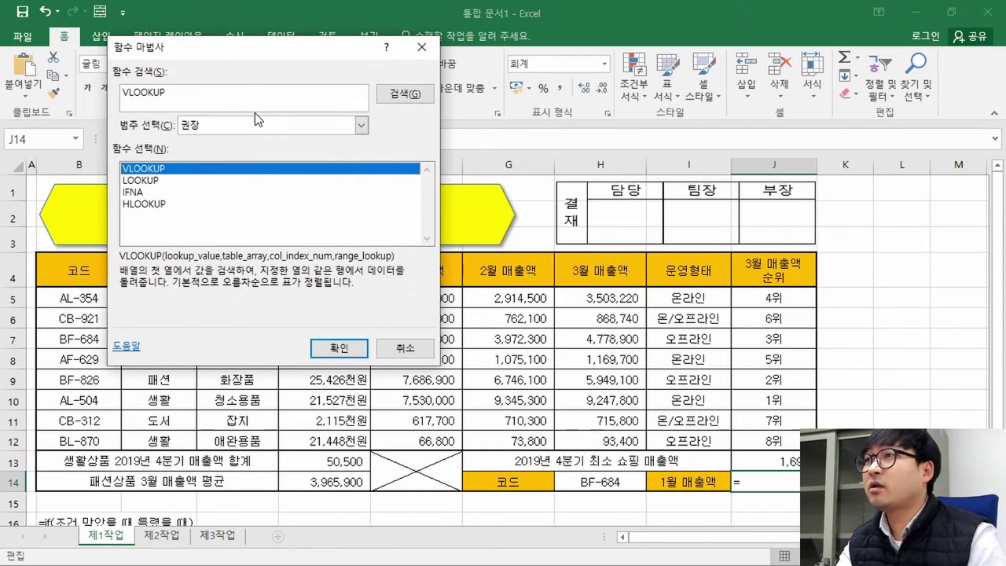
{"action": "double_click", "coordinate": [150, 169]}
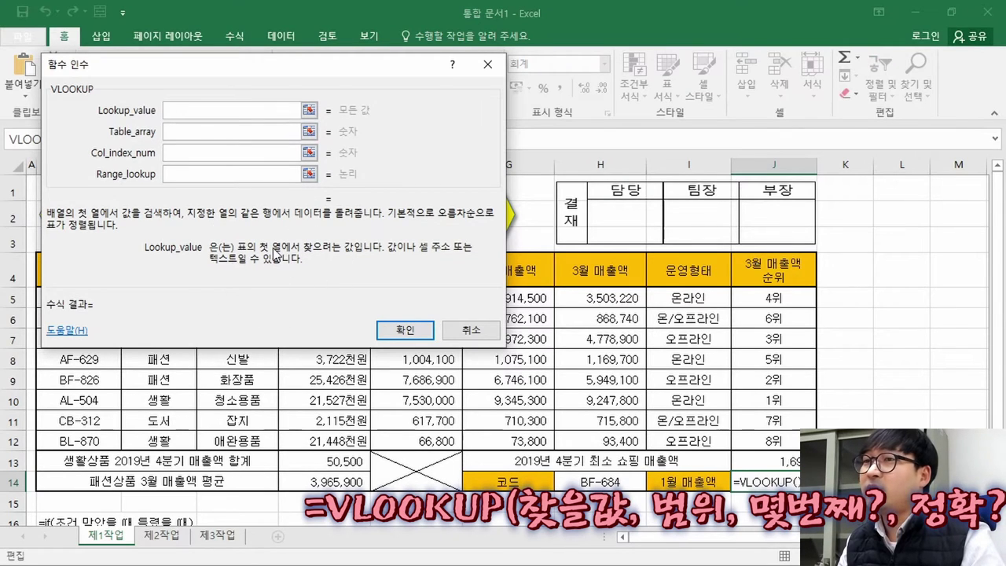
Step: Set the VLOOKUP lookup value to H14 and the table array to B5:F12, leaving out the header row
{"action": "left_click", "coordinate": [611, 482]}
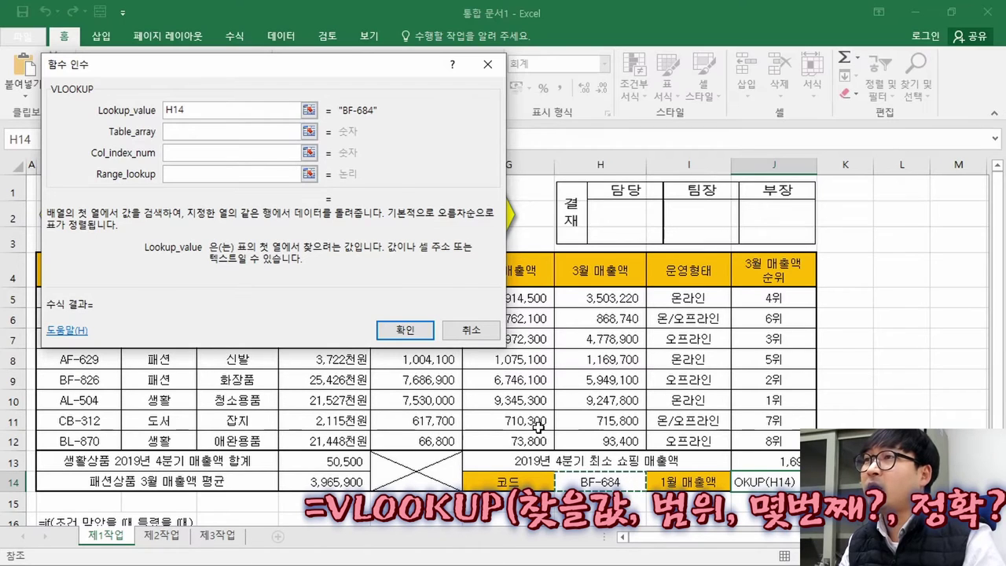
{"action": "left_click", "coordinate": [184, 131]}
{"action": "left_click_drag", "start_coordinate": [262, 58], "coordinate": [682, 76]}
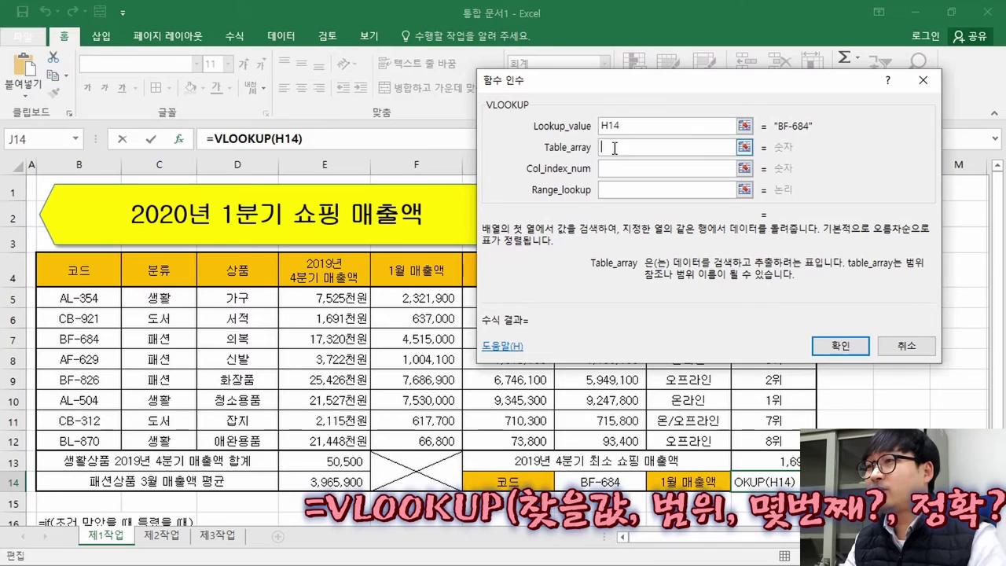
{"action": "scroll", "coordinate": [195, 306], "scroll_direction": "down", "scroll_amount": 4}
{"action": "scroll", "coordinate": [159, 384], "scroll_direction": "up", "scroll_amount": 4}
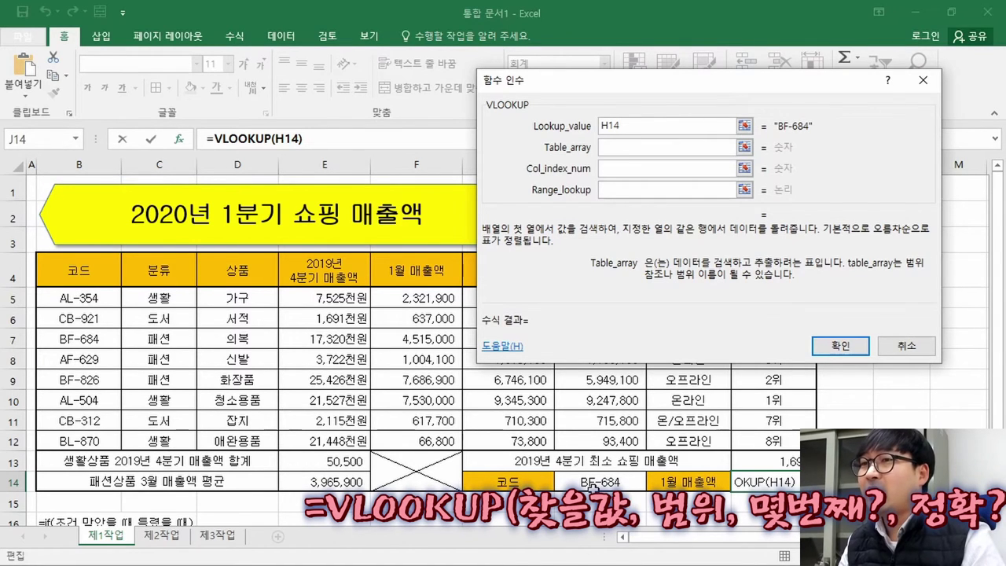
{"action": "left_click_drag", "start_coordinate": [69, 297], "coordinate": [437, 440]}
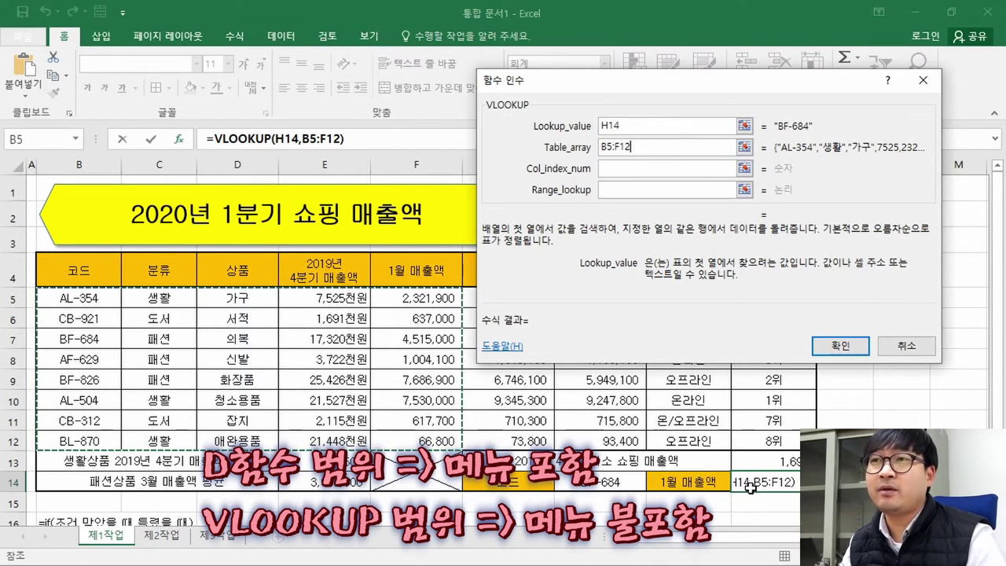
Step: Set the VLOOKUP column index number to 5 for the 1월 매출액 column
{"action": "left_click", "coordinate": [628, 169]}
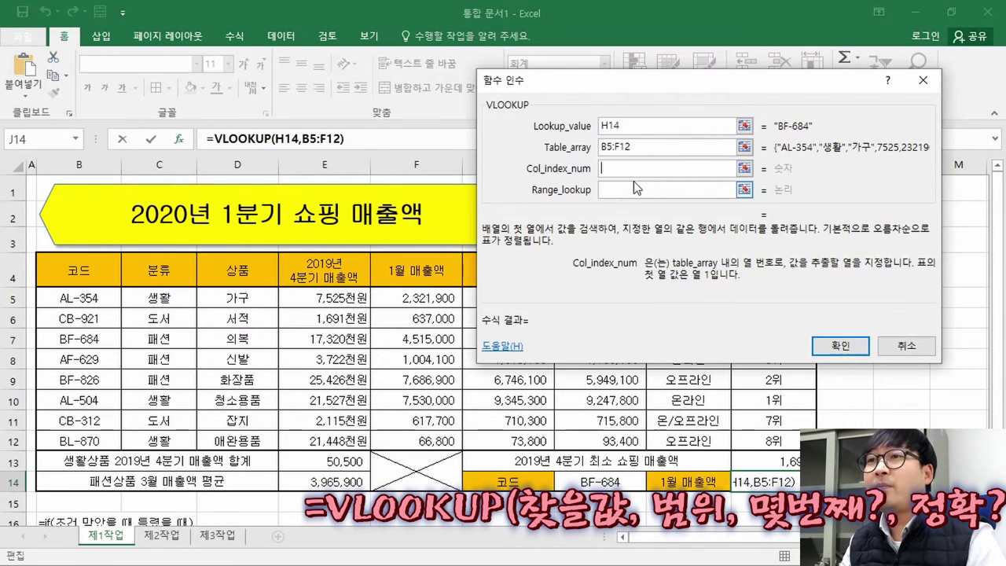
{"action": "scroll", "coordinate": [177, 381], "scroll_direction": "down", "scroll_amount": 4}
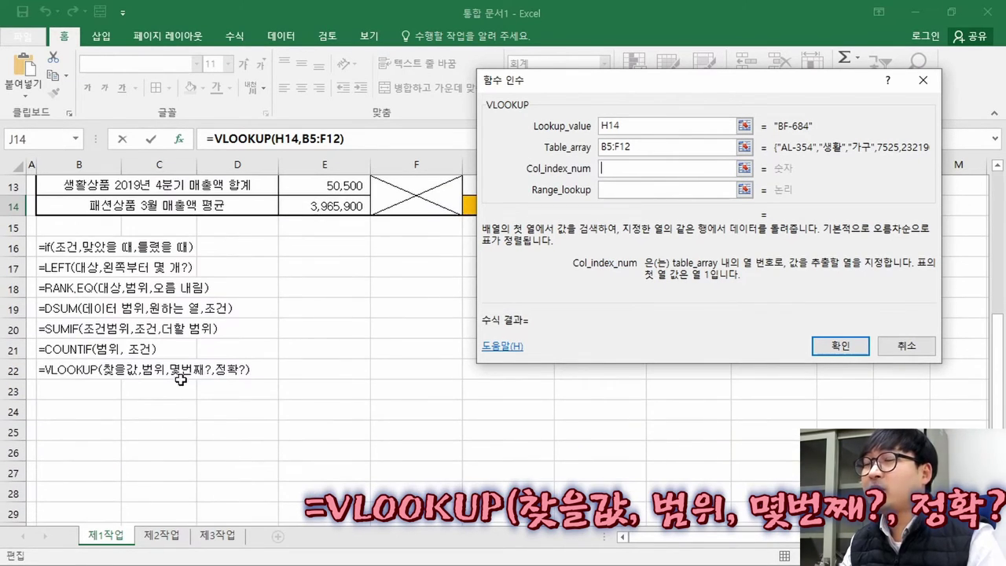
{"action": "scroll", "coordinate": [299, 378], "scroll_direction": "up", "scroll_amount": 2}
{"action": "scroll", "coordinate": [300, 378], "scroll_direction": "up", "scroll_amount": 2}
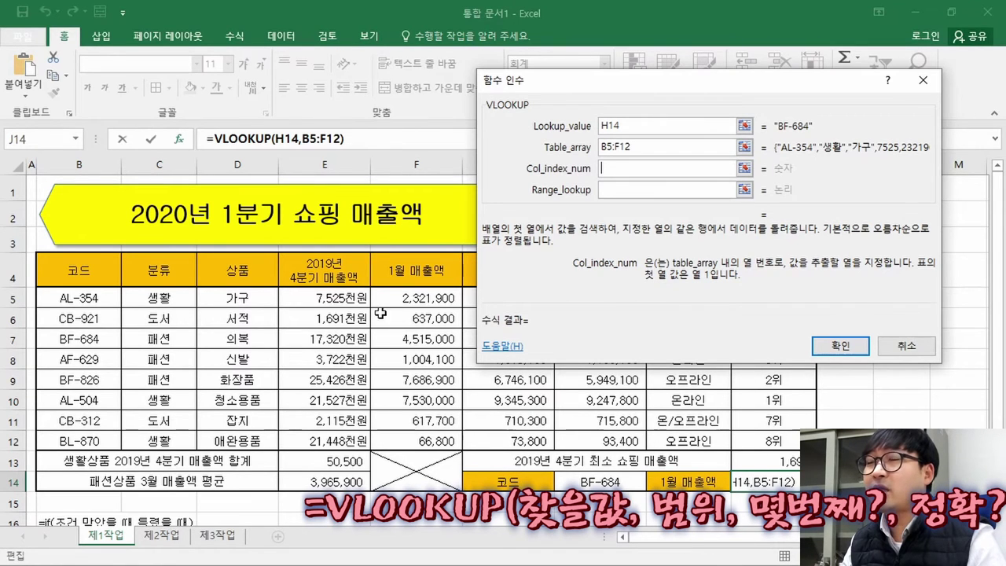
{"action": "type", "text": "5"}
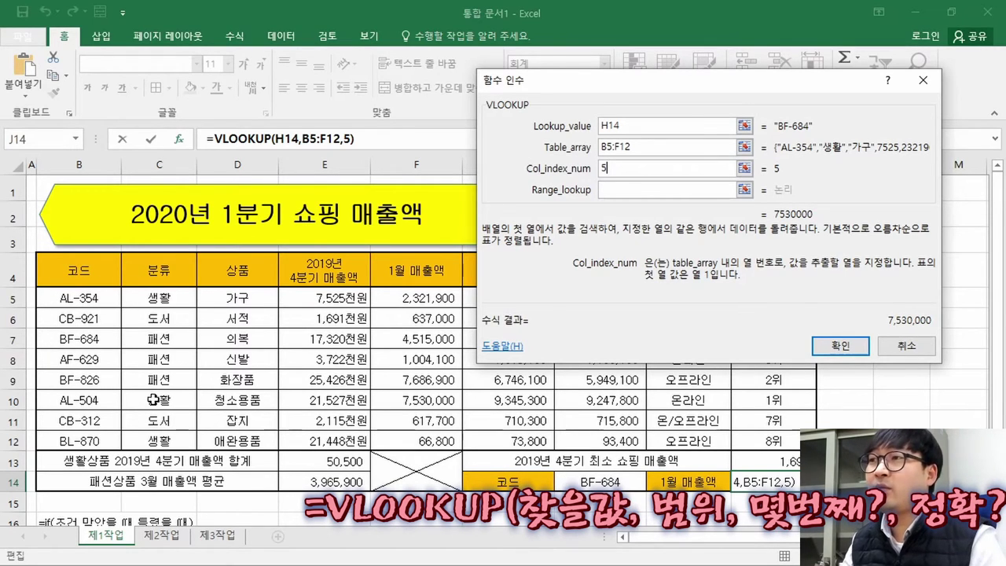
Step: Set the VLOOKUP range lookup to false for an exact match and confirm the formula in J14
{"action": "left_click", "coordinate": [625, 191]}
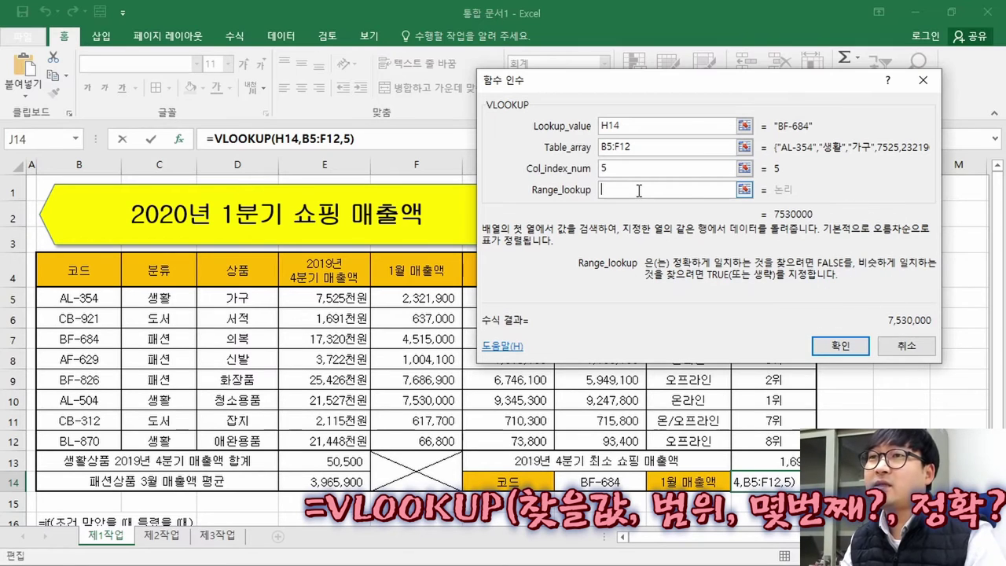
{"action": "type", "text": "f"}
{"action": "key", "text": "BackSpace"}
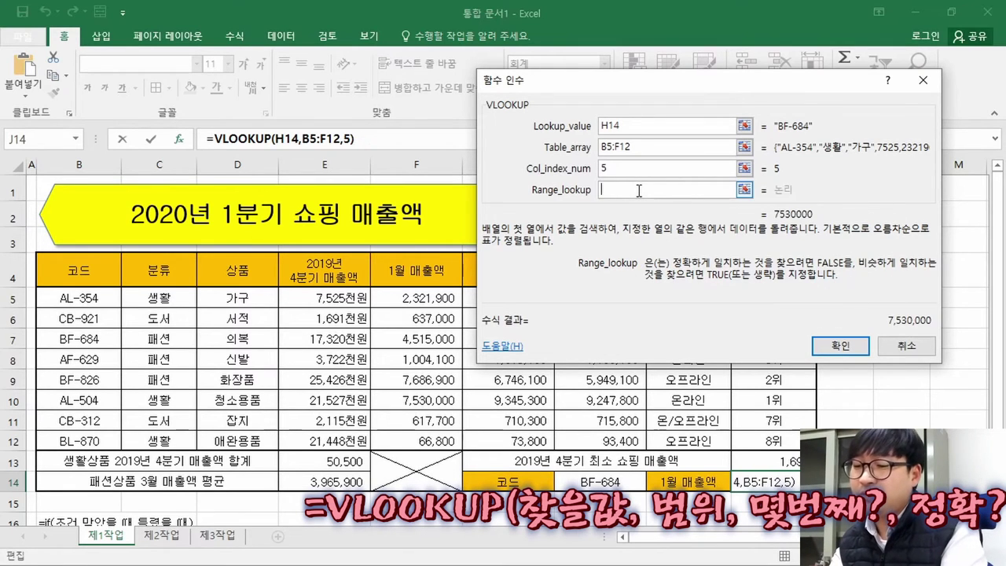
{"action": "type", "text": "false"}
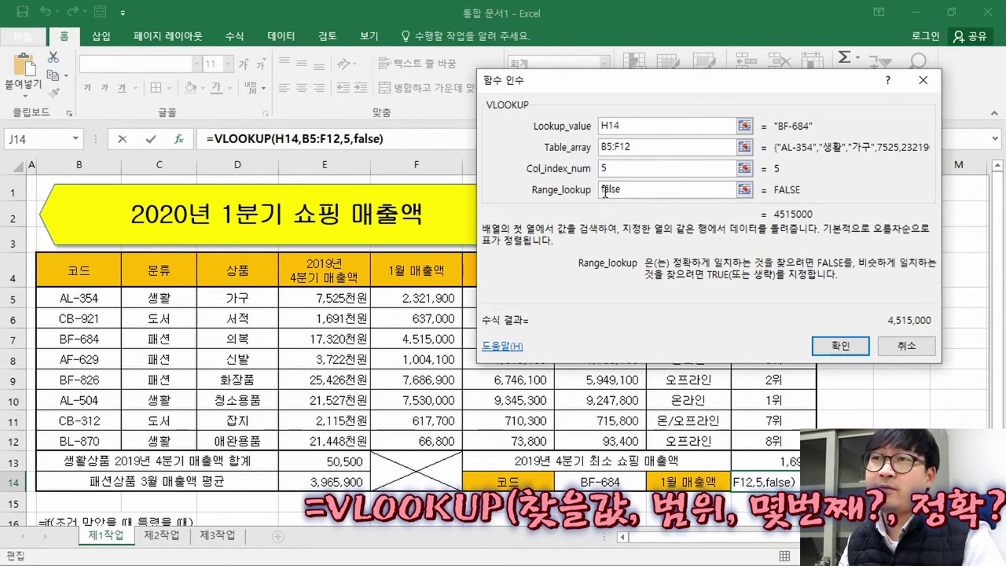
{"action": "left_click", "coordinate": [840, 347]}
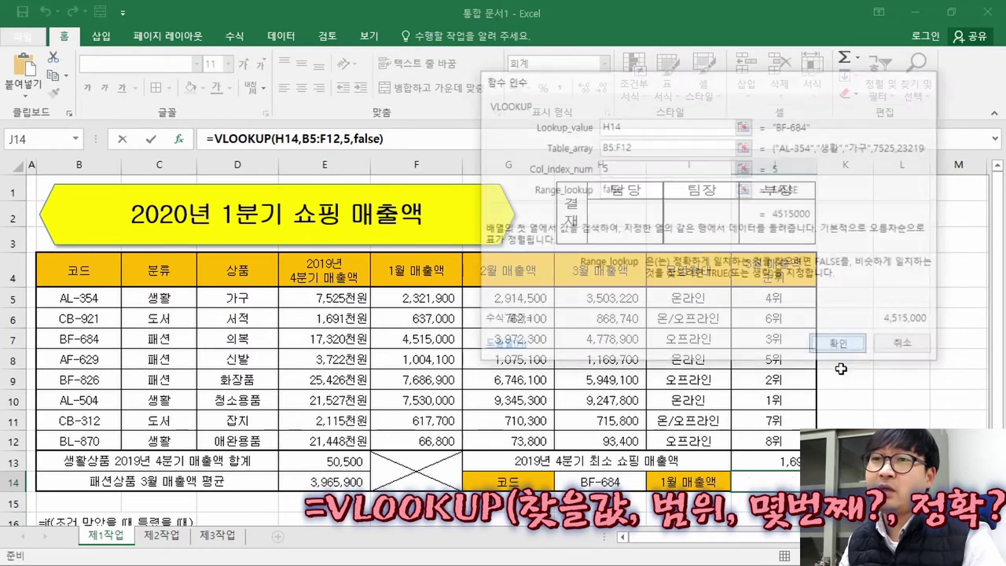
Step: Test the lookup by choosing AL-504 and BF-826 in turn as the code in H14
{"action": "left_click", "coordinate": [635, 482]}
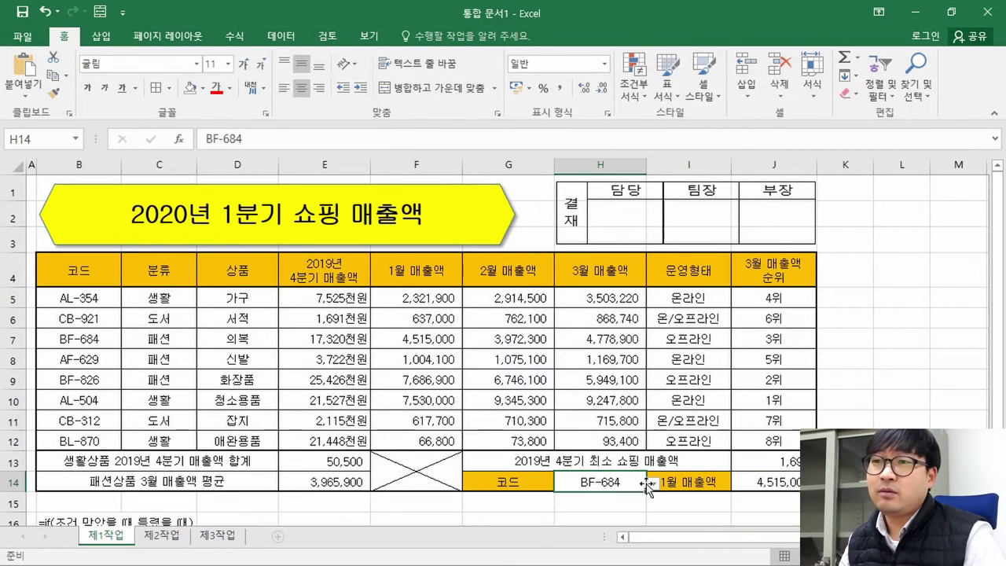
{"action": "left_click", "coordinate": [652, 486]}
{"action": "left_click", "coordinate": [613, 442]}
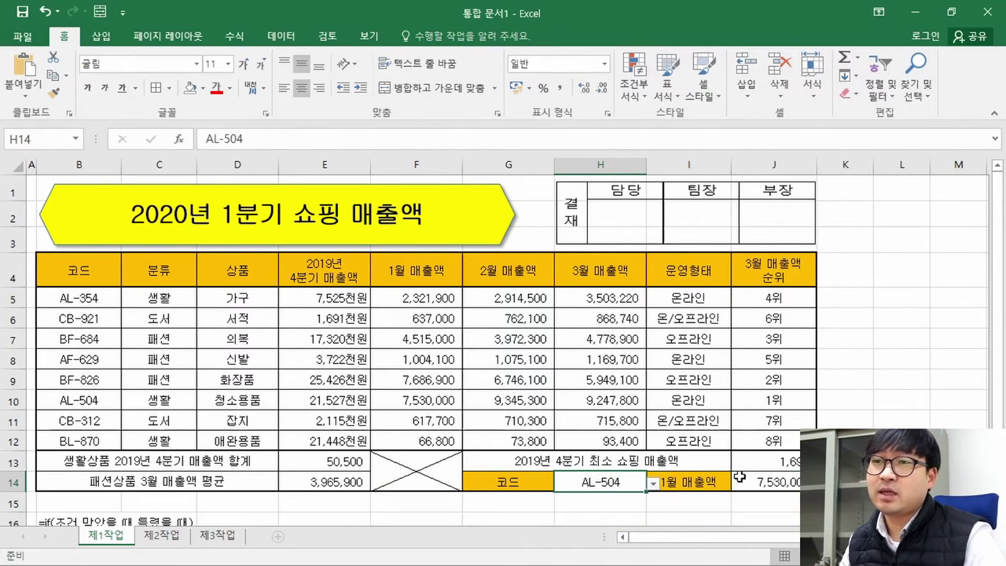
{"action": "left_click", "coordinate": [652, 483]}
{"action": "left_click", "coordinate": [621, 429]}
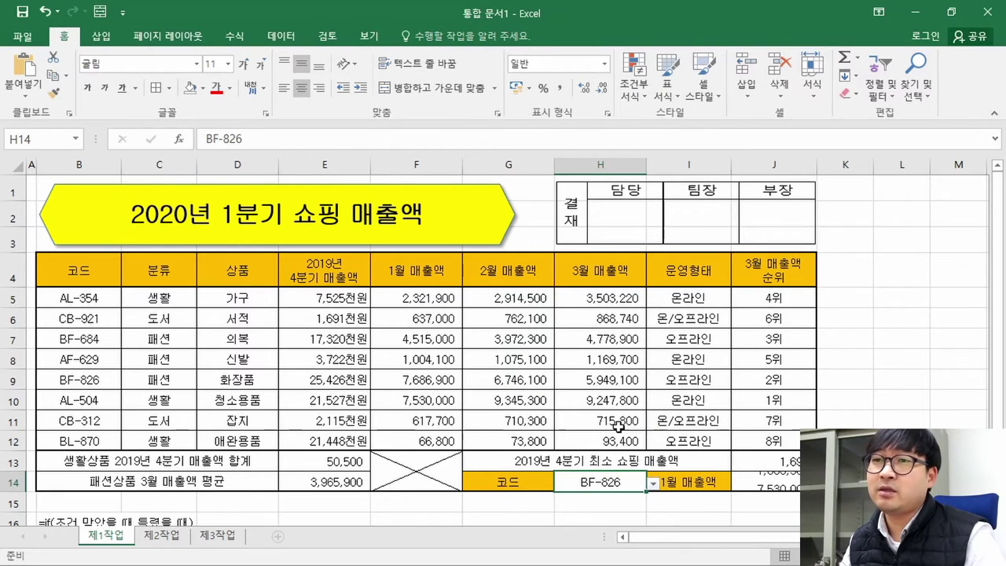
Step: Set the code in H14 to AL-354 and compare it with the table in the exam PDF
{"action": "left_click", "coordinate": [653, 485]}
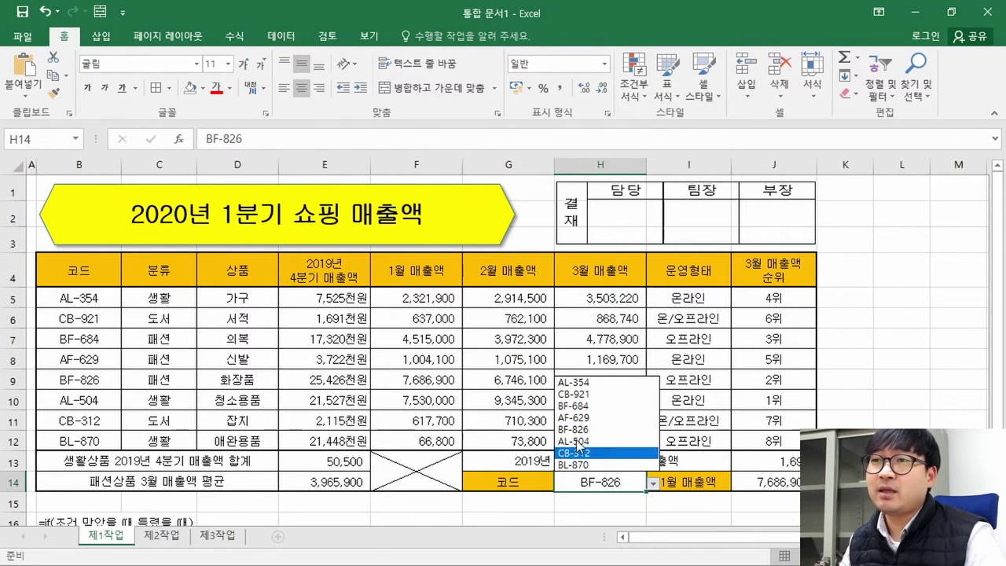
{"action": "left_click", "coordinate": [605, 381]}
{"action": "key", "text": "alt+Tab"}
{"action": "scroll", "coordinate": [592, 369], "scroll_direction": "up", "scroll_amount": 10}
{"action": "left_click_drag", "start_coordinate": [709, 339], "coordinate": [597, 333]}
{"action": "key", "text": "alt+Tab"}
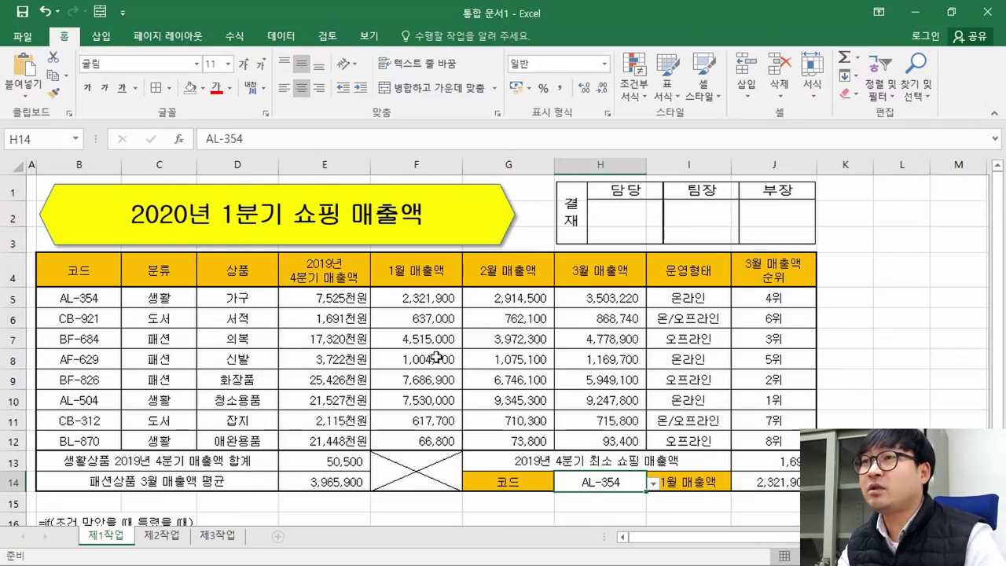
Step: Switch to the exam PDF and read task (7) on formula-based conditional formatting
{"action": "scroll", "coordinate": [437, 359], "scroll_direction": "down", "scroll_amount": 3}
{"action": "key", "text": "alt+Tab"}
{"action": "scroll", "coordinate": [444, 343], "scroll_direction": "down", "scroll_amount": 10}
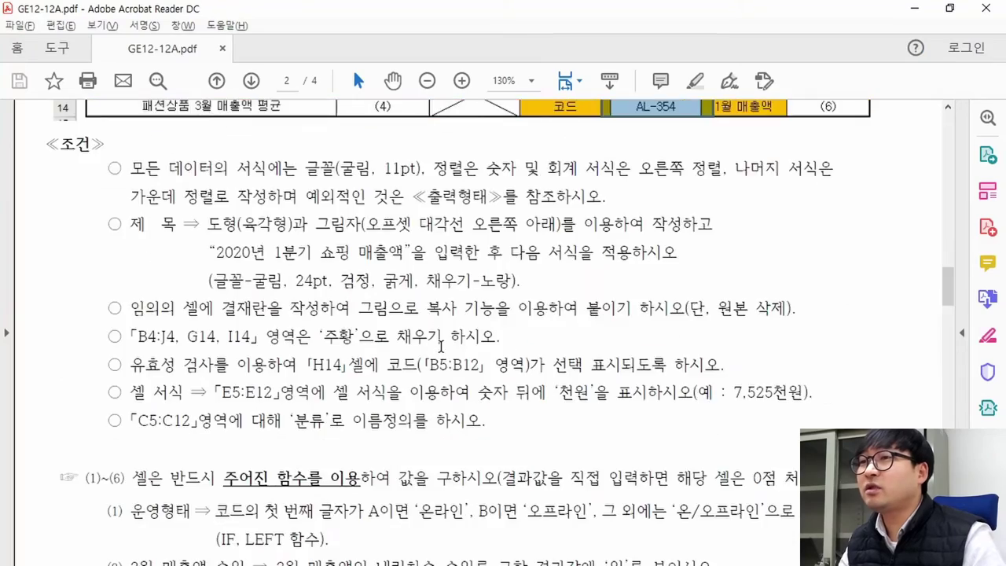
{"action": "scroll", "coordinate": [447, 339], "scroll_direction": "down", "scroll_amount": 3}
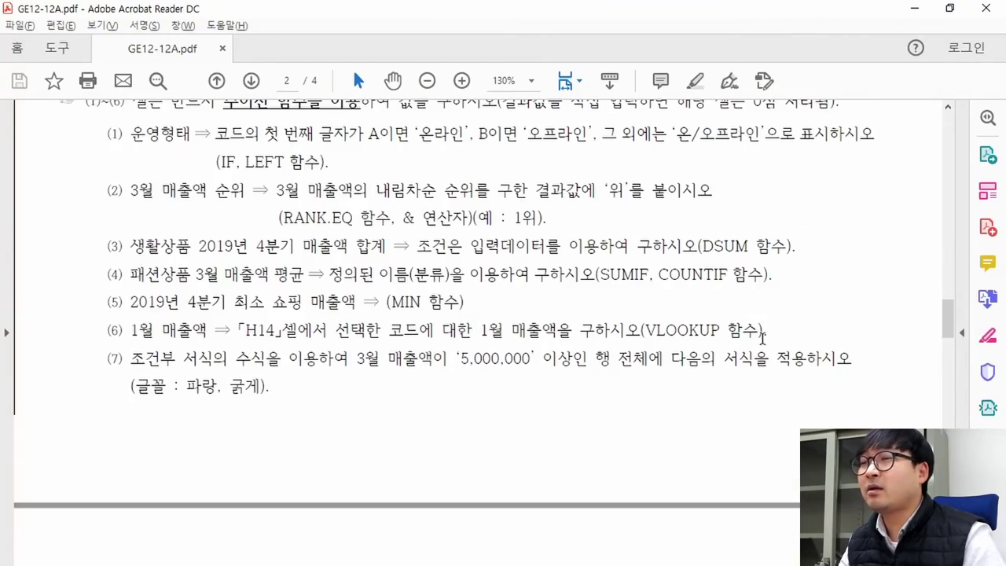
{"action": "left_click_drag", "start_coordinate": [132, 359], "coordinate": [272, 393]}
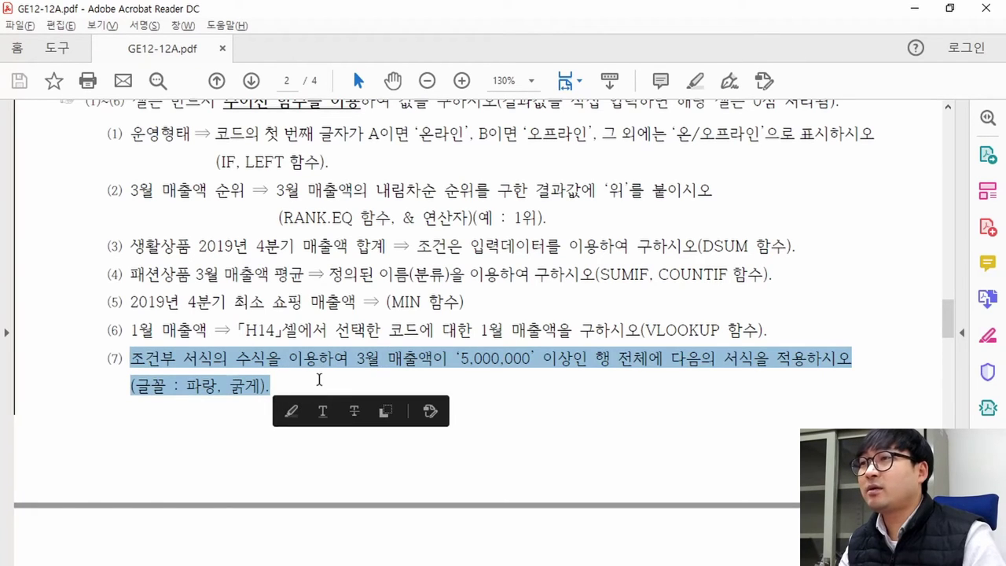
{"action": "left_click", "coordinate": [223, 360]}
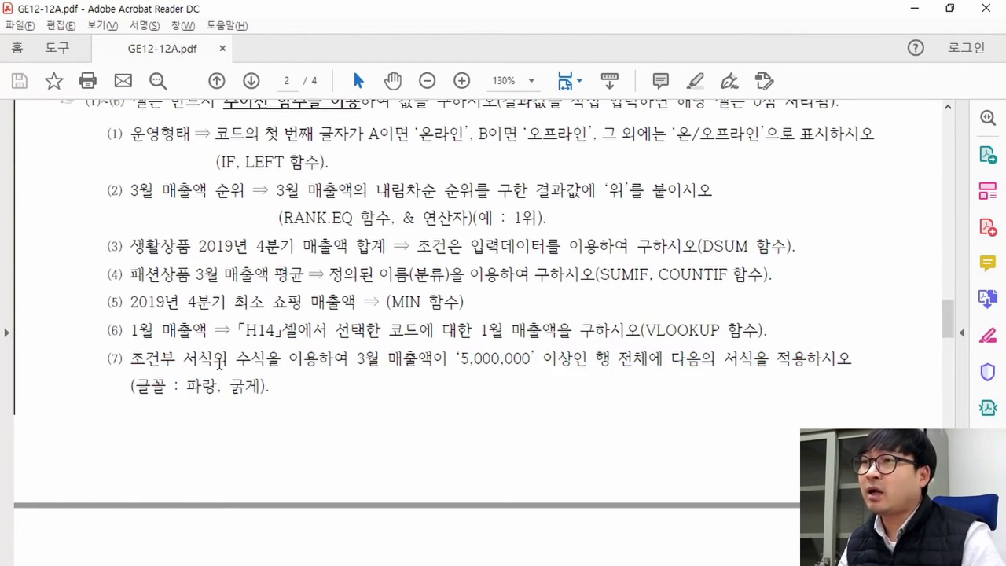
{"action": "left_click_drag", "start_coordinate": [132, 359], "coordinate": [293, 390]}
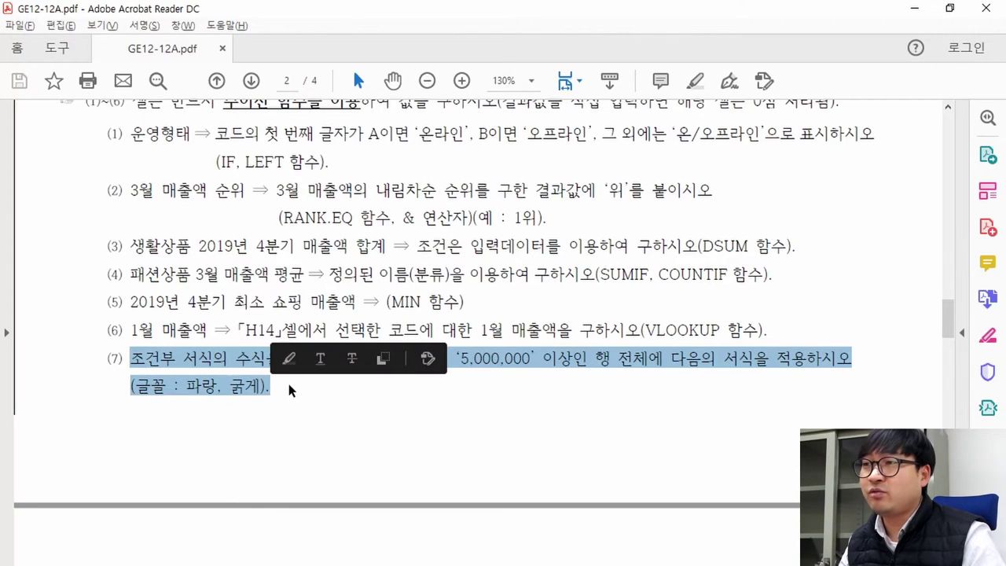
{"action": "left_click", "coordinate": [211, 367]}
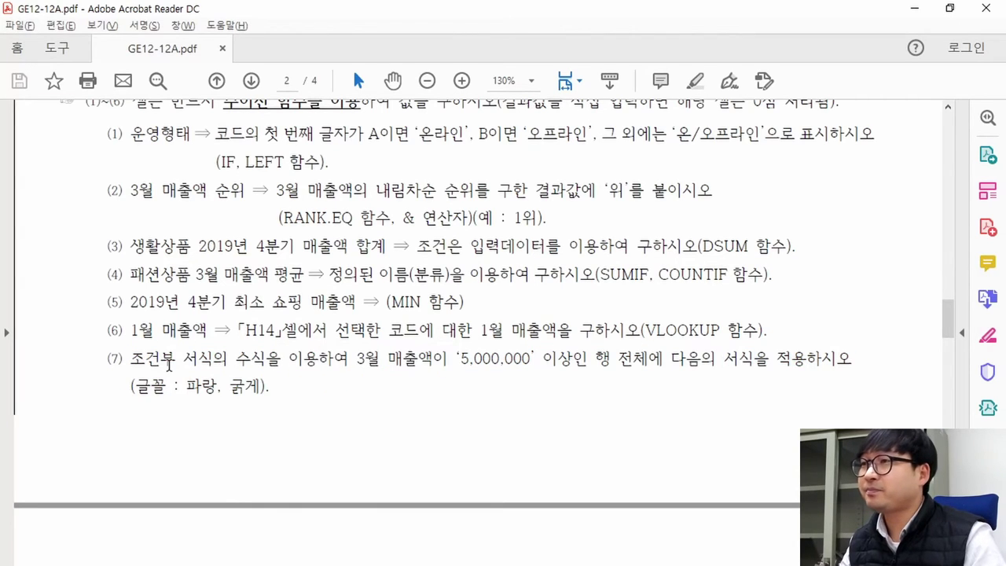
{"action": "scroll", "coordinate": [168, 364], "scroll_direction": "up", "scroll_amount": 2}
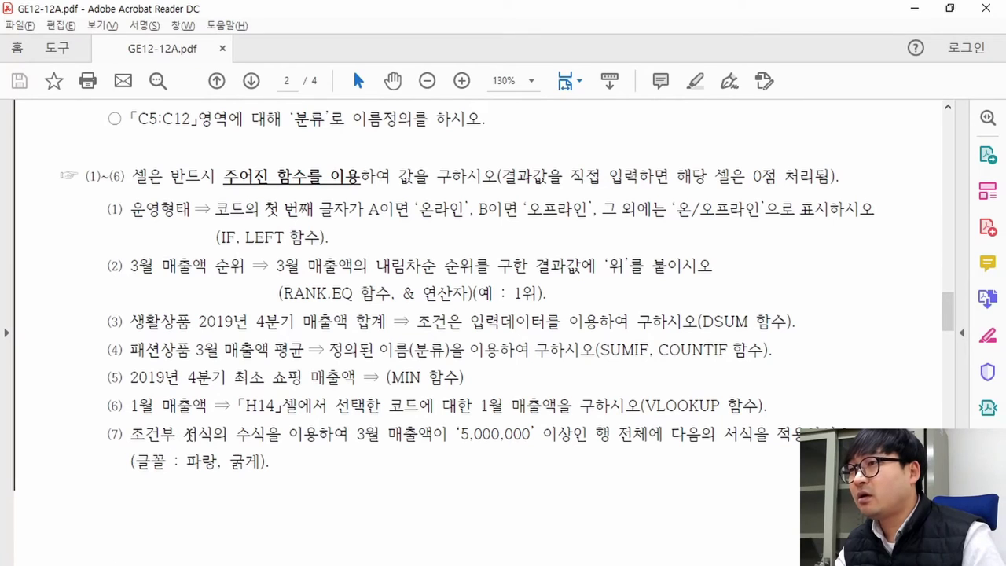
{"action": "key", "text": "alt+Tab"}
{"action": "scroll", "coordinate": [424, 334], "scroll_direction": "up", "scroll_amount": 3}
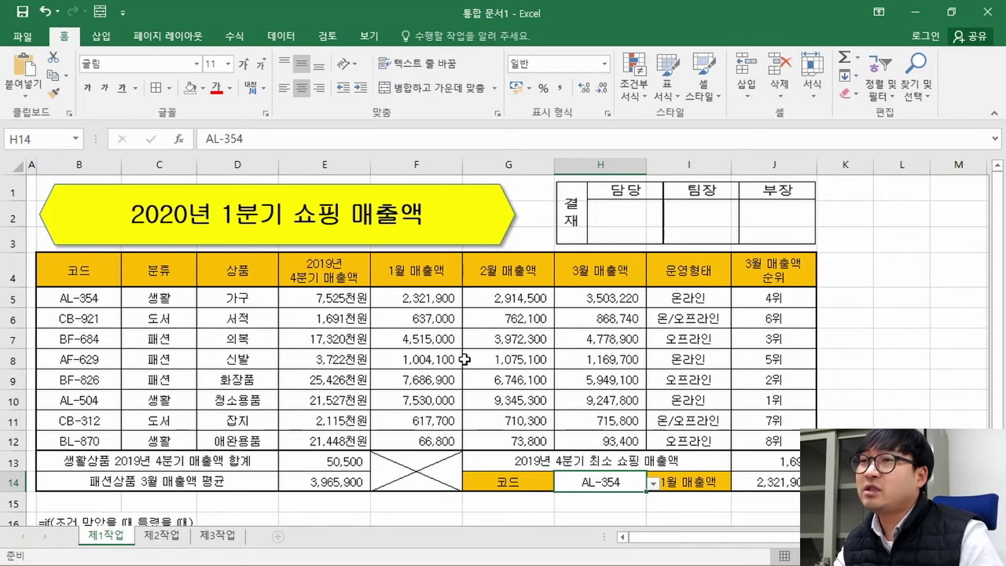
Step: Examine task (7)'s March sales condition and whole-row requirement in the exam PDF, relating them to H5:H12 and the table rows
{"action": "key", "text": "alt+Tab"}
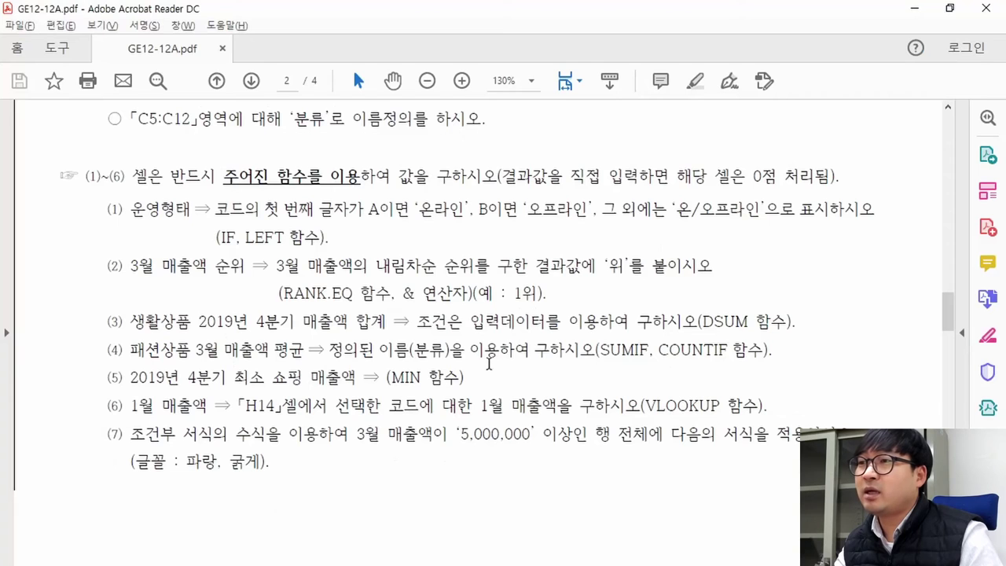
{"action": "left_click_drag", "start_coordinate": [130, 434], "coordinate": [176, 438]}
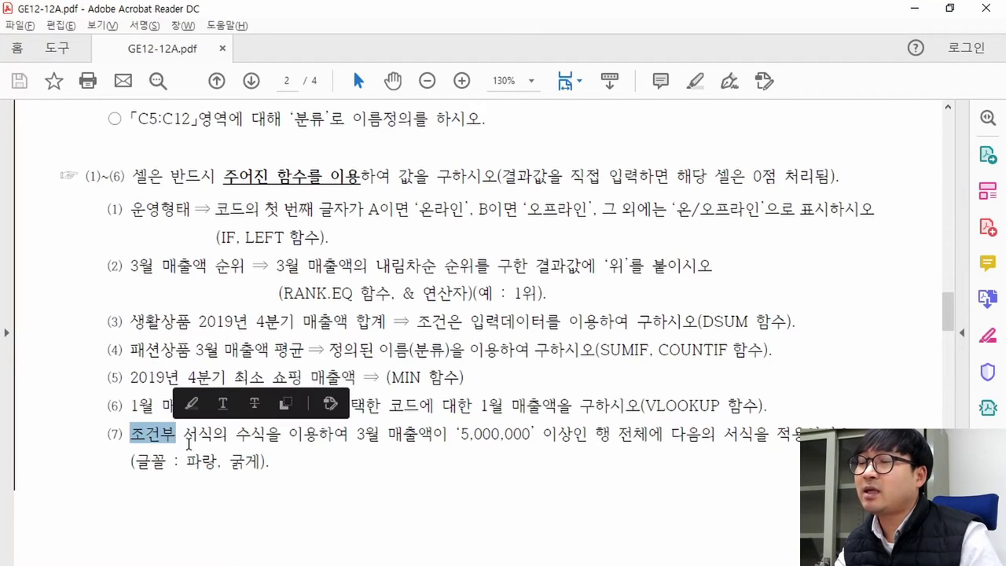
{"action": "left_click_drag", "start_coordinate": [356, 434], "coordinate": [526, 439]}
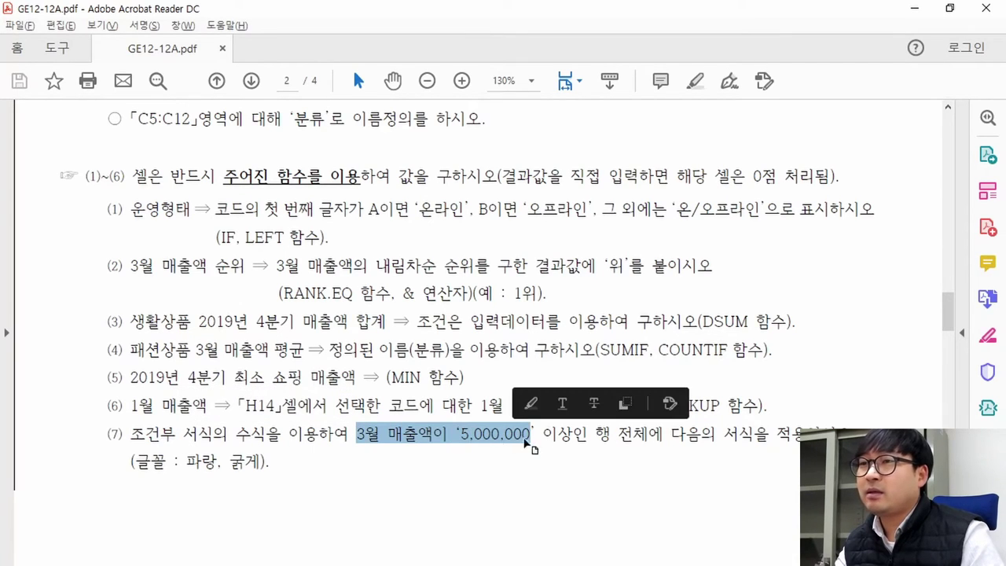
{"action": "left_click_drag", "start_coordinate": [594, 434], "coordinate": [644, 435]}
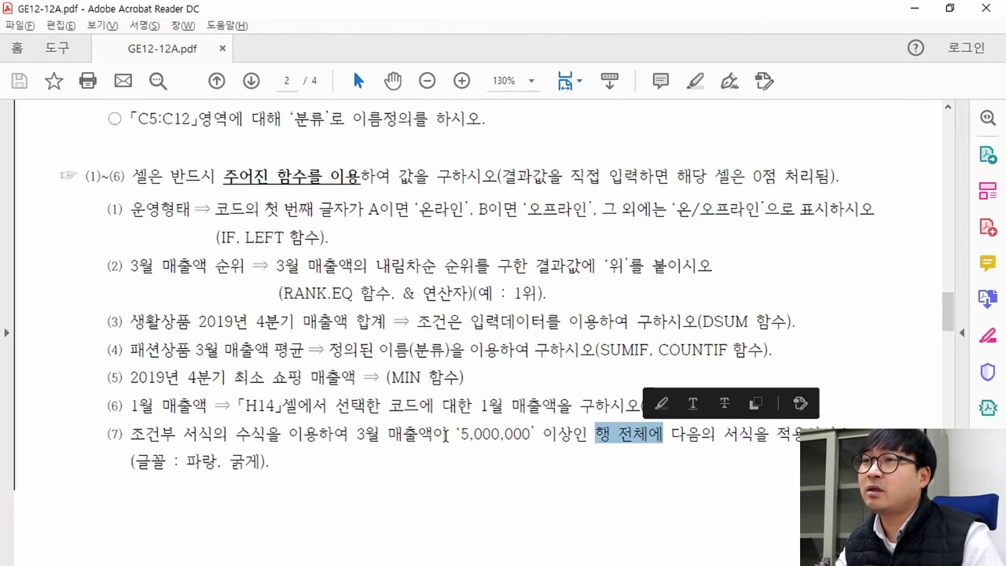
{"action": "key", "text": "alt+Tab"}
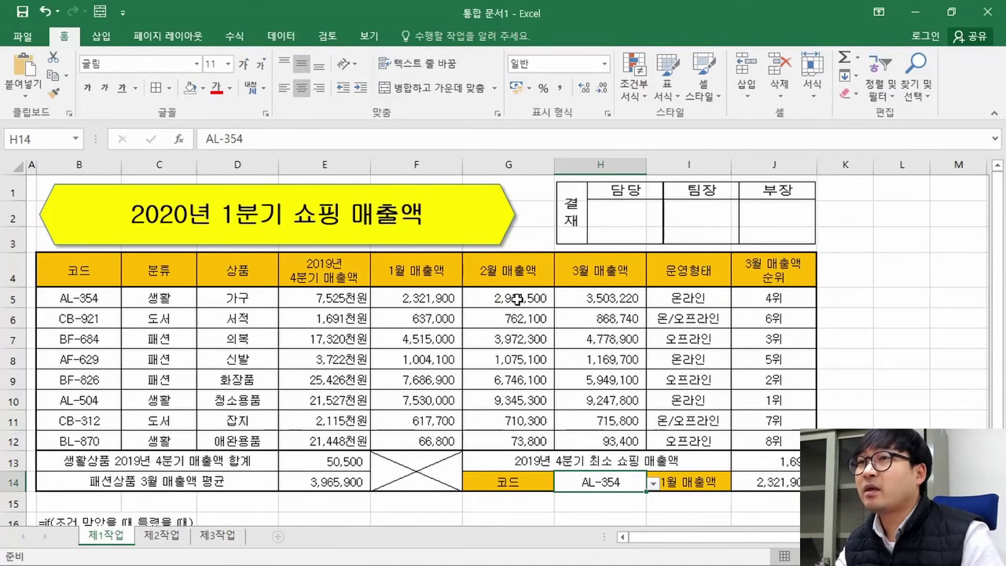
{"action": "left_click_drag", "start_coordinate": [593, 297], "coordinate": [604, 440]}
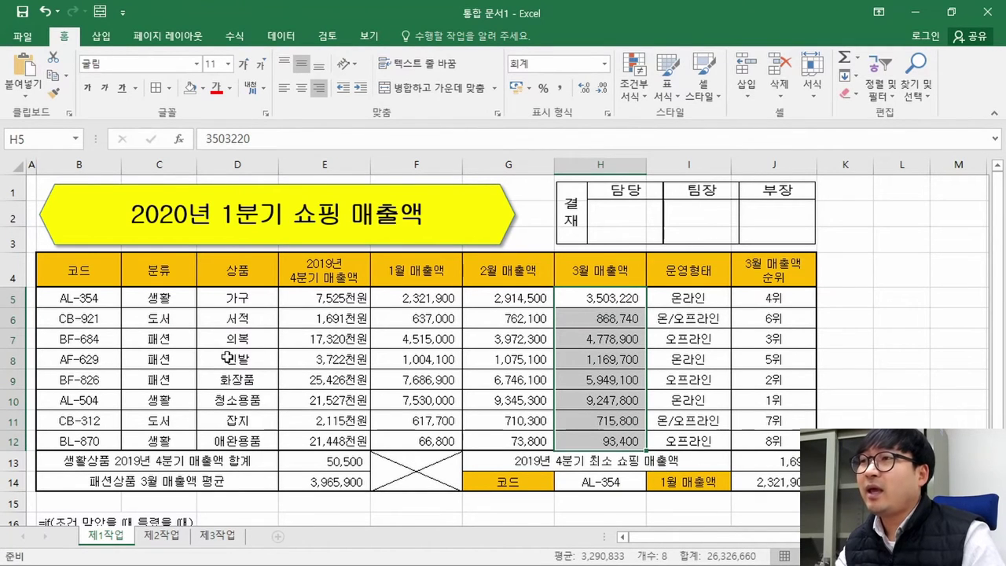
{"action": "left_click_drag", "start_coordinate": [67, 338], "coordinate": [776, 354]}
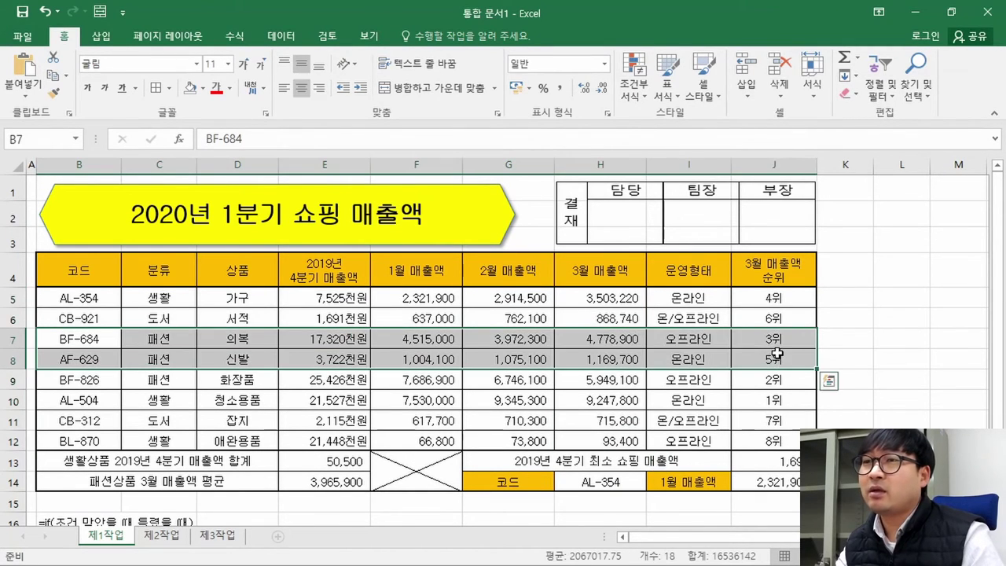
{"action": "key", "text": "alt+Tab"}
{"action": "key", "text": "alt+Tab"}
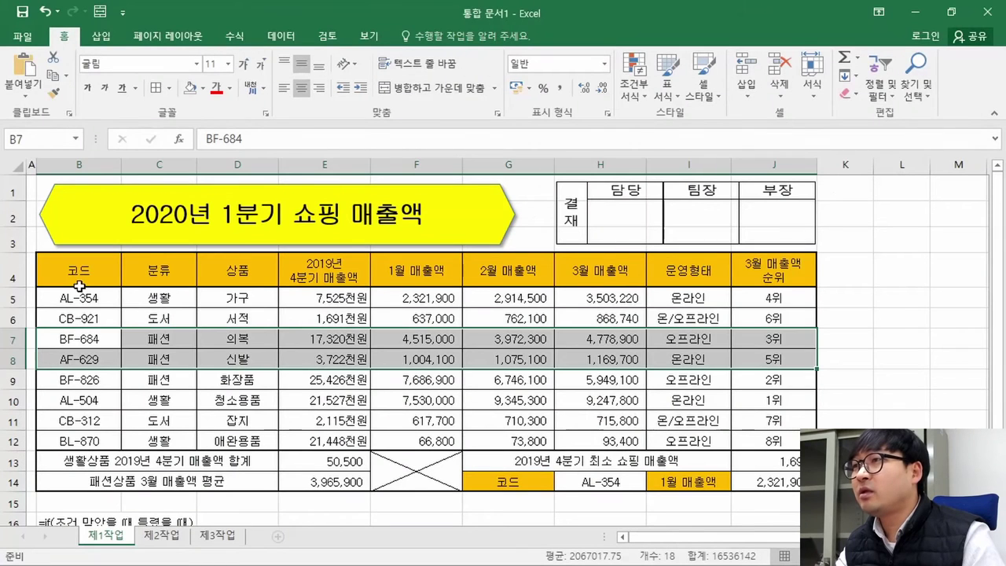
Step: Select the data rows B5:J12 without the header and start a new conditional formatting rule for them
{"action": "left_click_drag", "start_coordinate": [73, 291], "coordinate": [773, 442]}
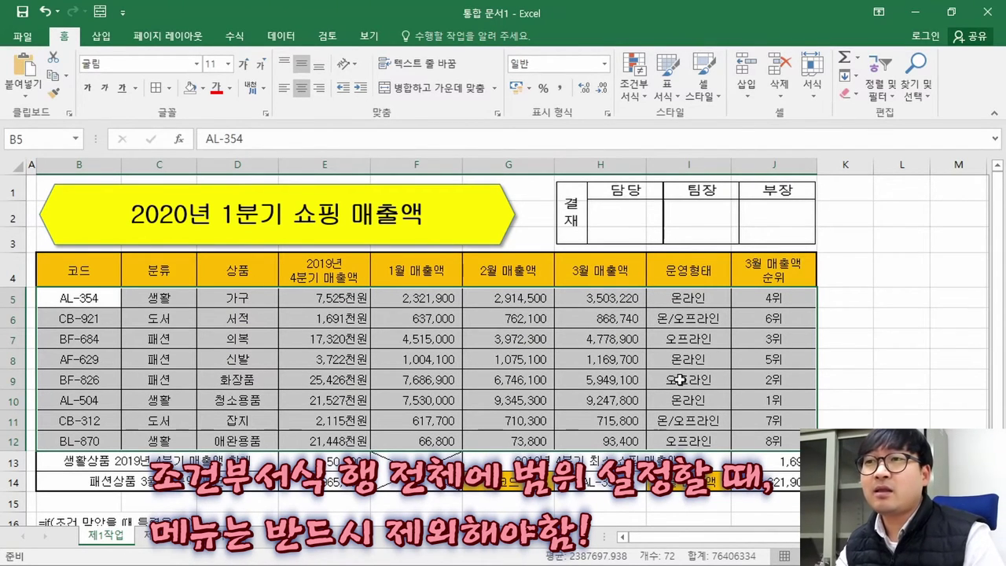
{"action": "key", "text": "alt+Tab"}
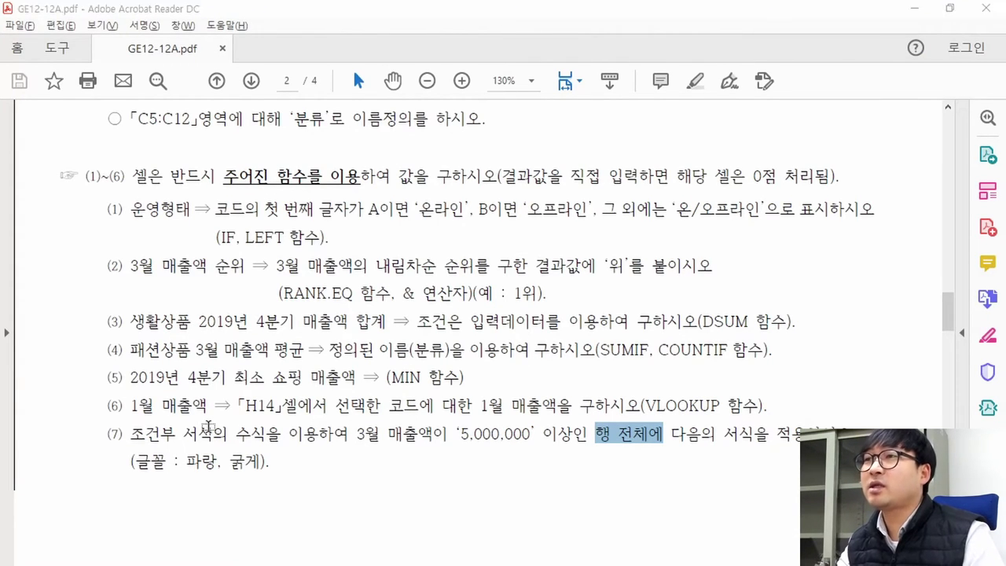
{"action": "key", "text": "alt+Tab"}
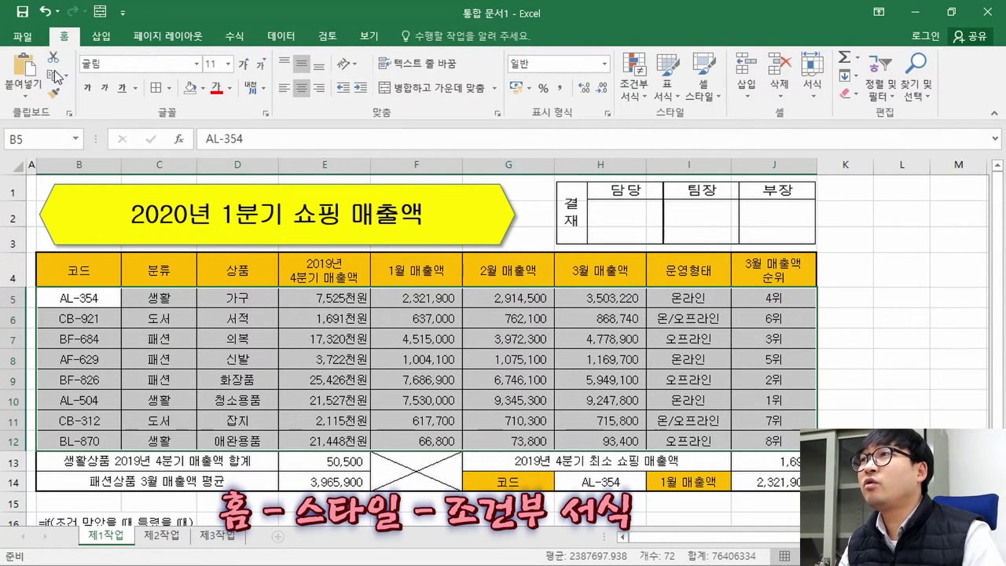
{"action": "key", "text": "ctrl+q"}
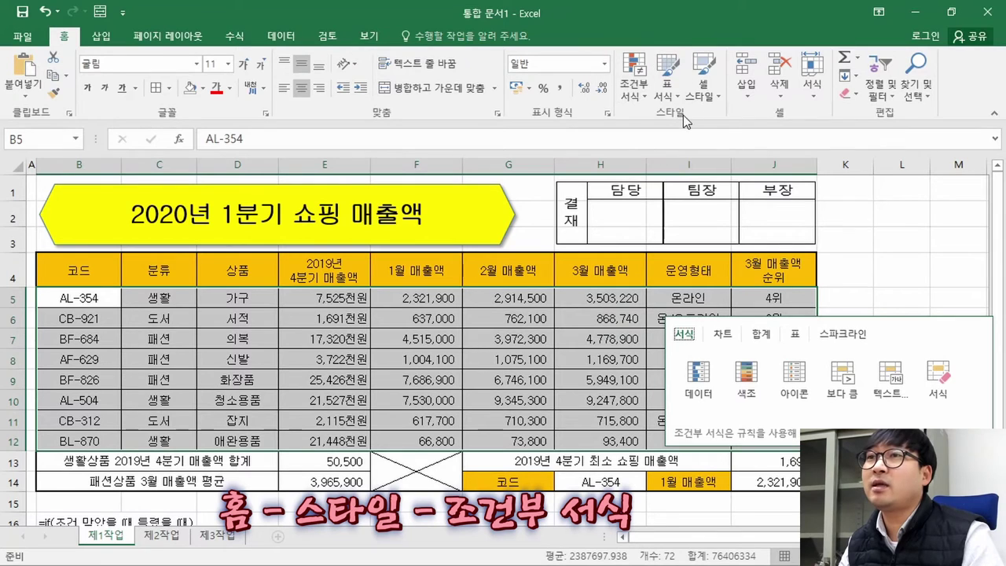
{"action": "left_click", "coordinate": [635, 95]}
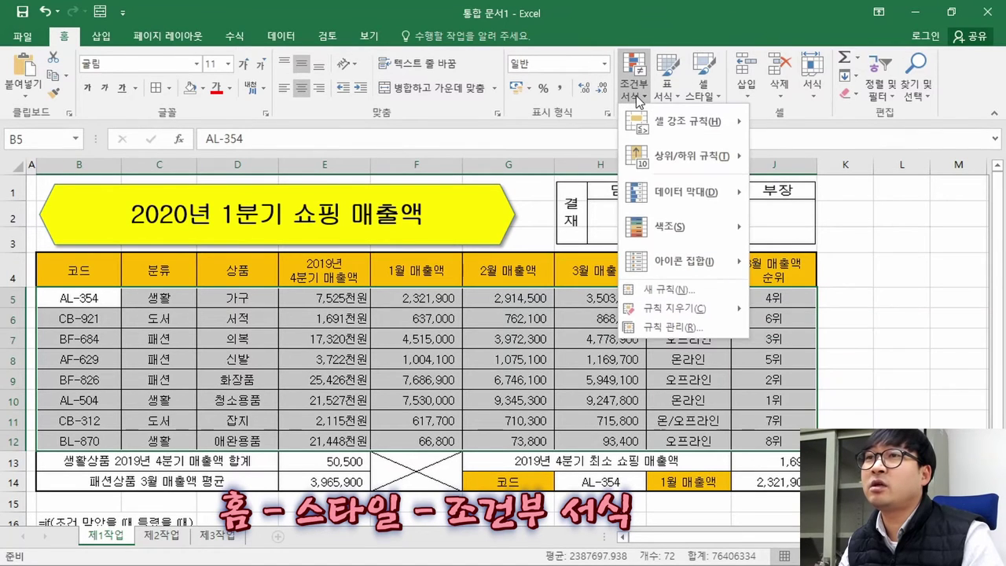
{"action": "left_click", "coordinate": [667, 290]}
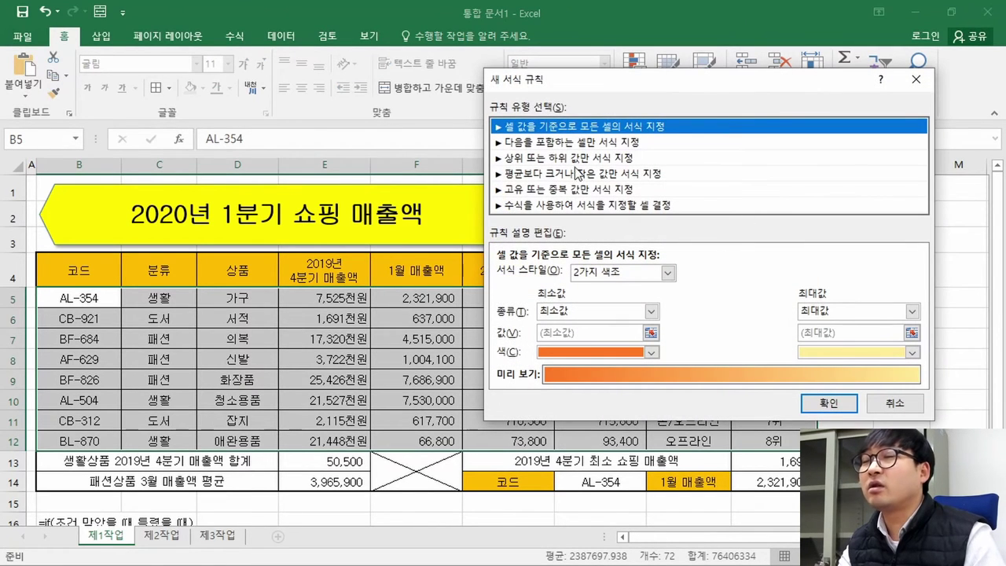
Step: Set the rule type to 수식을 사용하여 서식을 지정할 셀 결정 and check the 3월 매출액 condition in the exam PDF
{"action": "key", "text": "alt+Tab"}
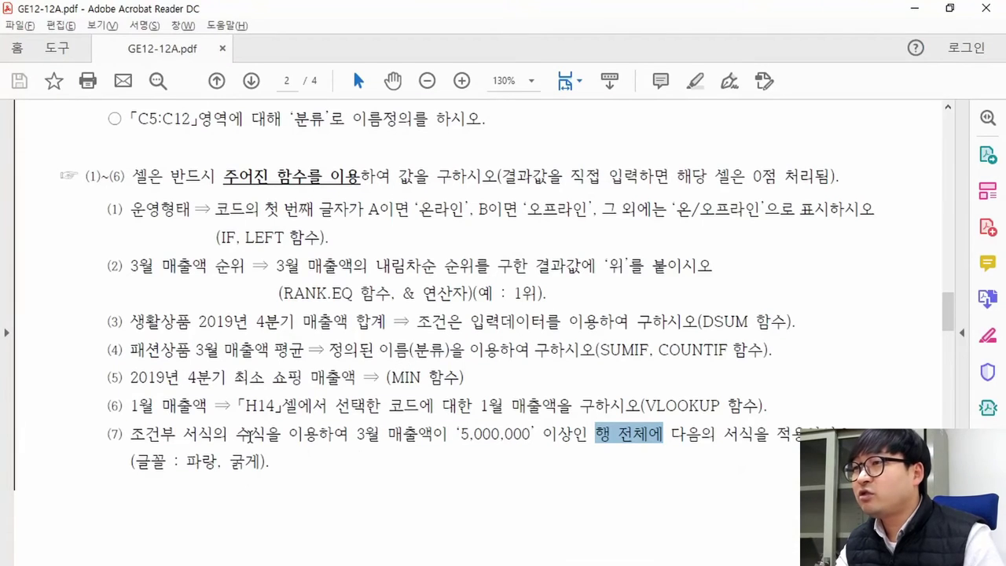
{"action": "left_click_drag", "start_coordinate": [237, 434], "coordinate": [348, 436]}
{"action": "key", "text": "alt+Tab"}
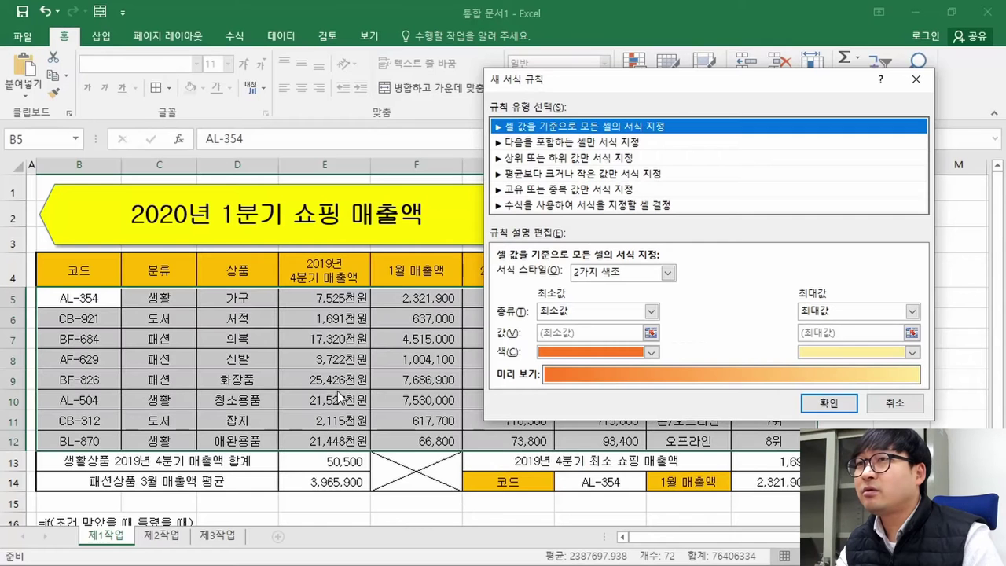
{"action": "left_click", "coordinate": [547, 205]}
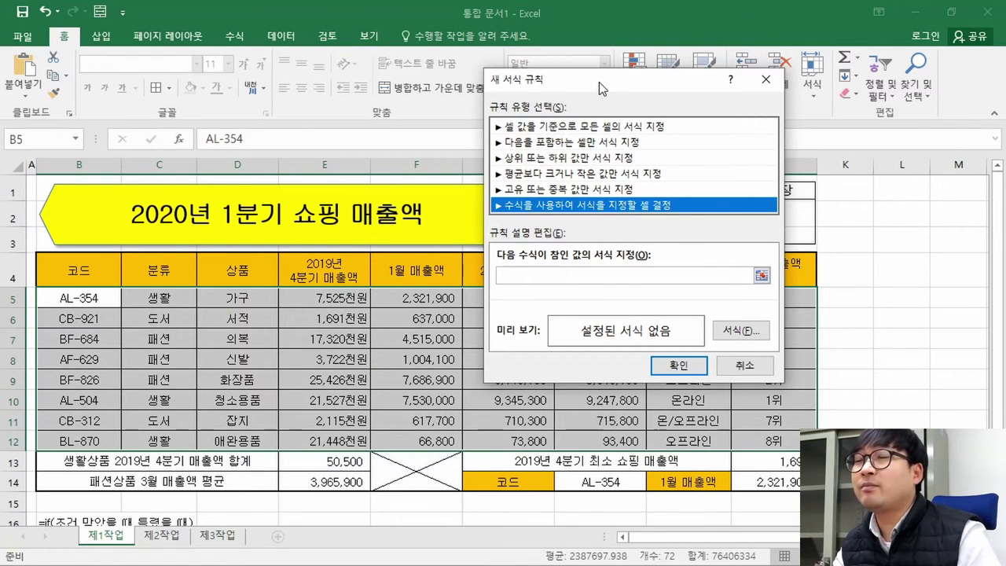
{"action": "left_click_drag", "start_coordinate": [598, 82], "coordinate": [748, 94]}
{"action": "key", "text": "alt+Tab"}
{"action": "left_click_drag", "start_coordinate": [357, 442], "coordinate": [531, 440]}
{"action": "key", "text": "alt+Tab"}
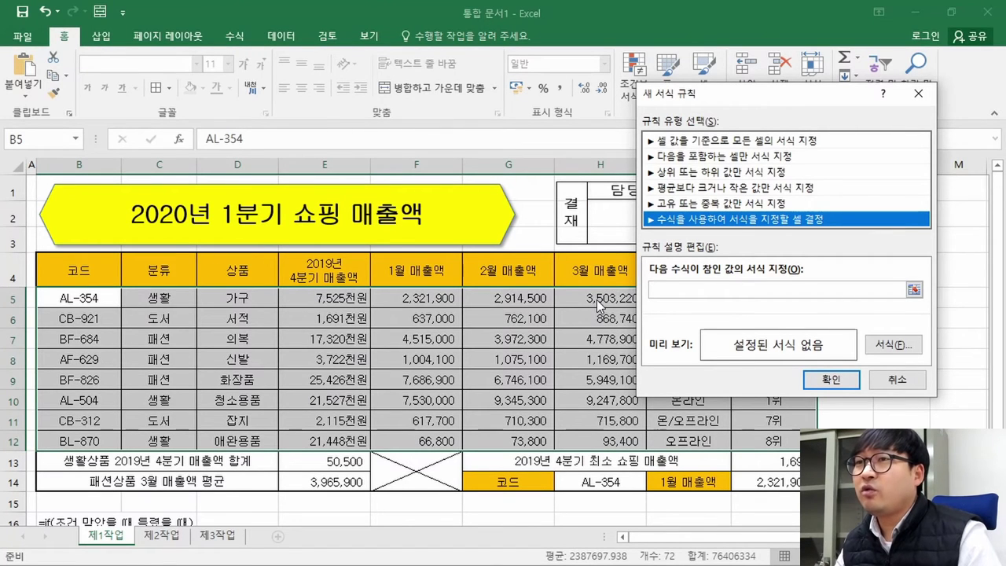
{"action": "left_click", "coordinate": [664, 287]}
{"action": "left_click_drag", "start_coordinate": [566, 297], "coordinate": [601, 440]}
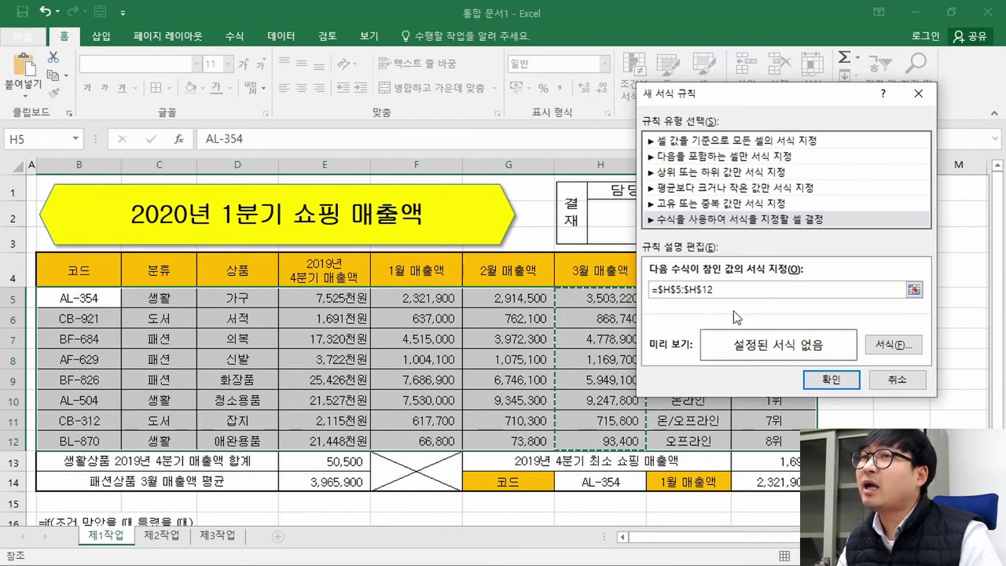
{"action": "key", "text": "BackSpace"}
{"action": "key", "text": "BackSpace"}
{"action": "key", "text": "BackSpace"}
{"action": "key", "text": "BackSpace"}
{"action": "key", "text": "BackSpace"}
{"action": "key", "text": "BackSpace"}
{"action": "key", "text": "BackSpace"}
{"action": "key", "text": "BackSpace"}
{"action": "key", "text": "BackSpace"}
{"action": "key", "text": "BackSpace"}
{"action": "key", "text": "BackSpace"}
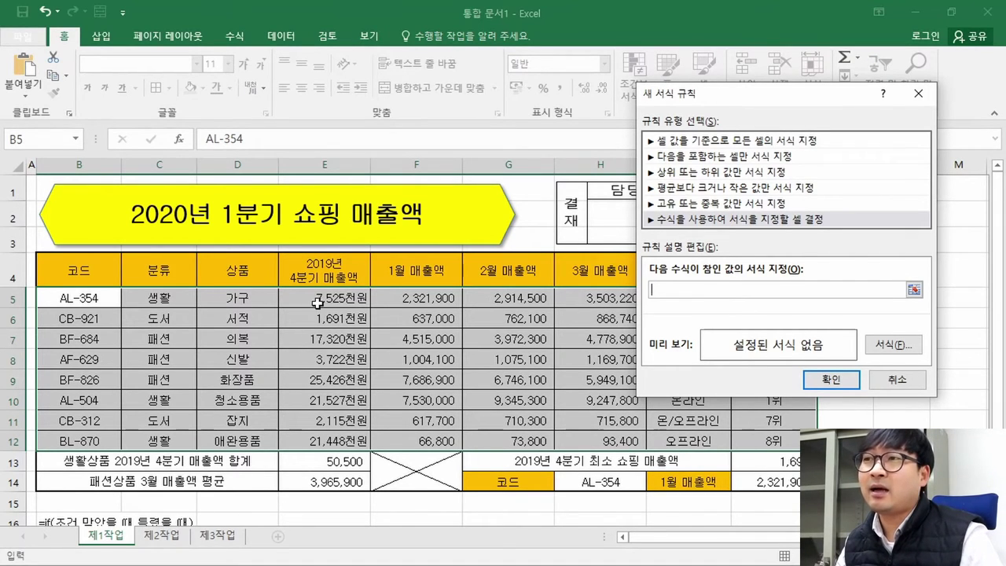
Step: Enter =$H5>=5000000 as the rule's formula, with column H fixed and the row relative, checking the threshold in the exam PDF
{"action": "left_click", "coordinate": [589, 299]}
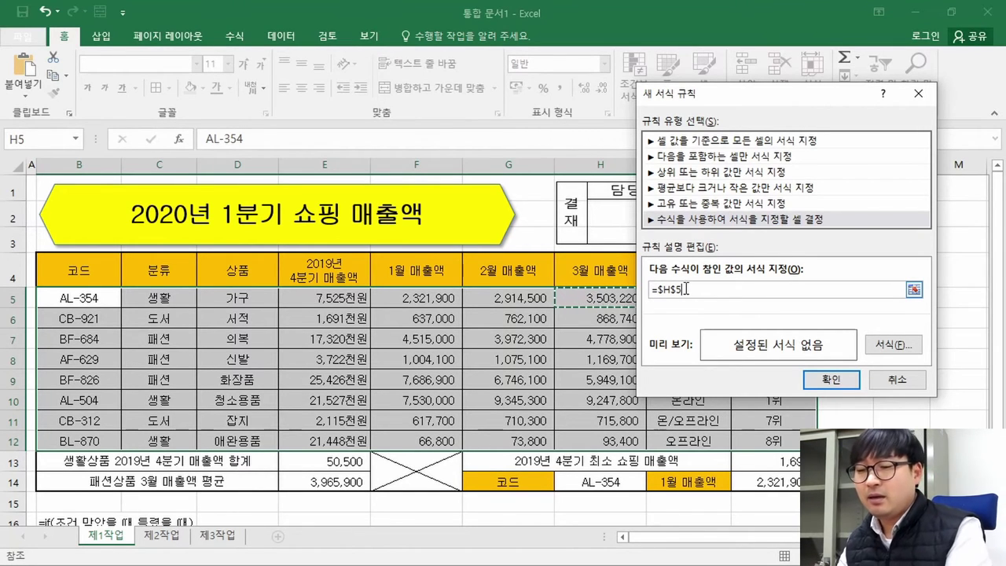
{"action": "key", "text": "alt+Tab"}
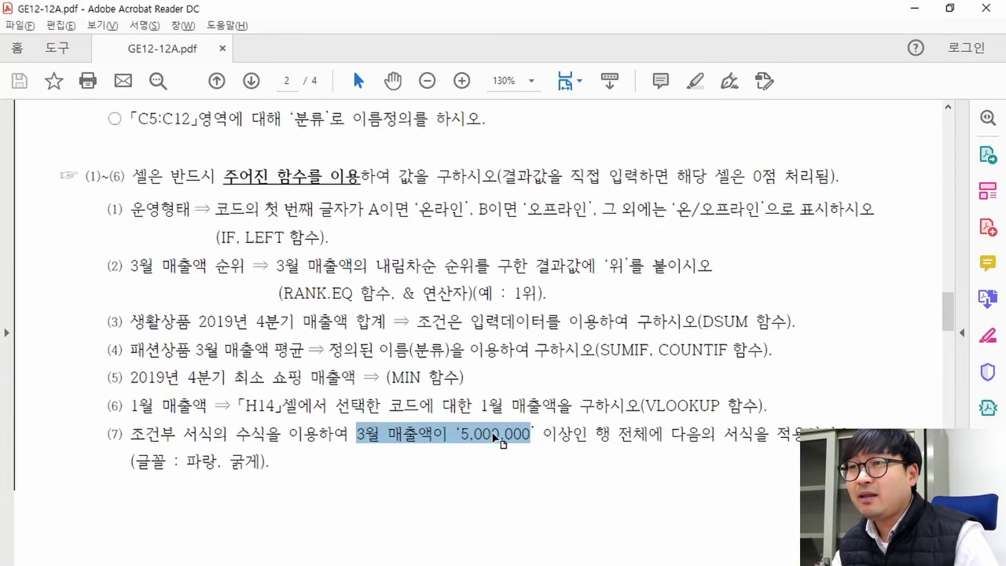
{"action": "key", "text": "alt+Tab"}
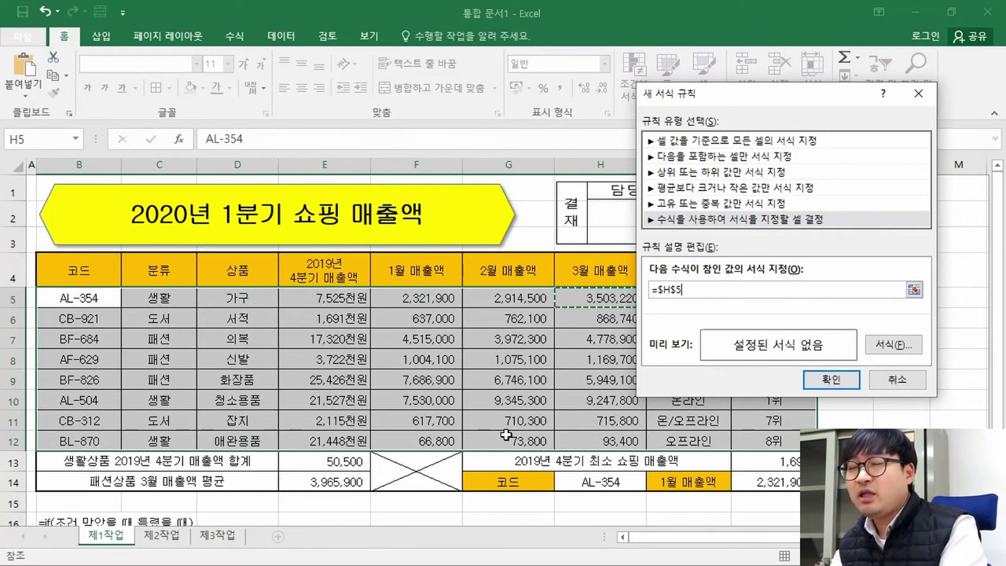
{"action": "type", "text": ">=5000000"}
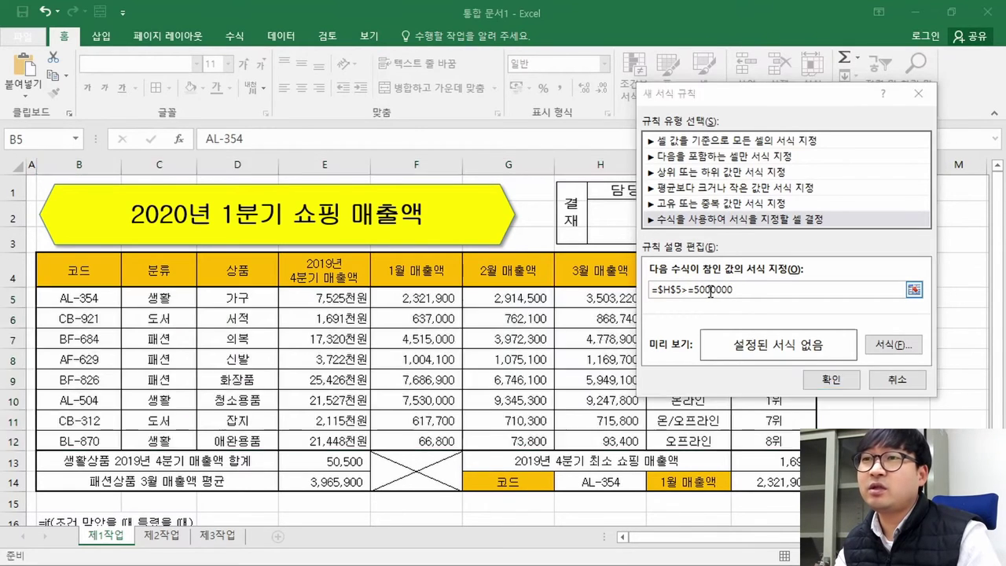
{"action": "key", "text": "alt+Tab"}
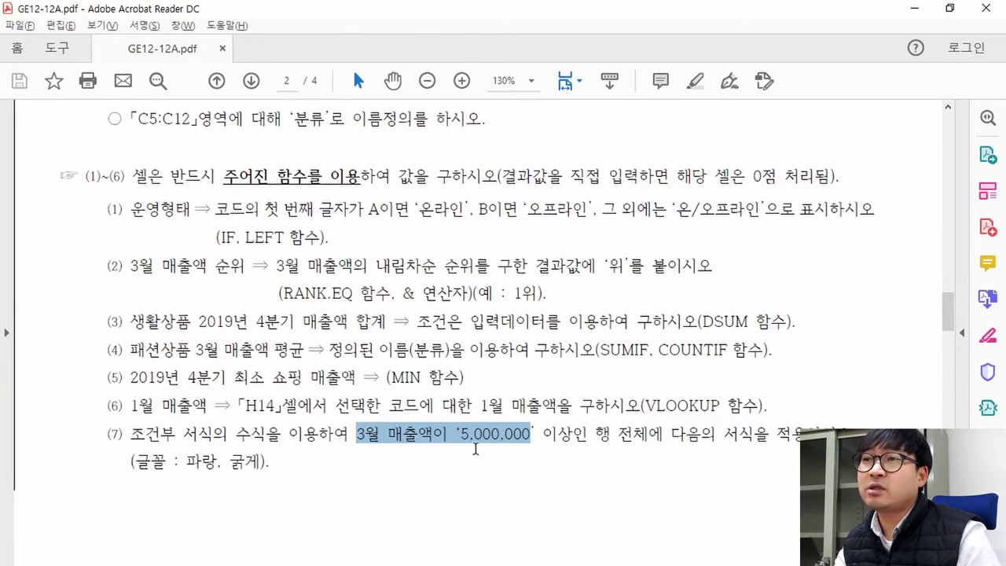
{"action": "key", "text": "alt+Tab"}
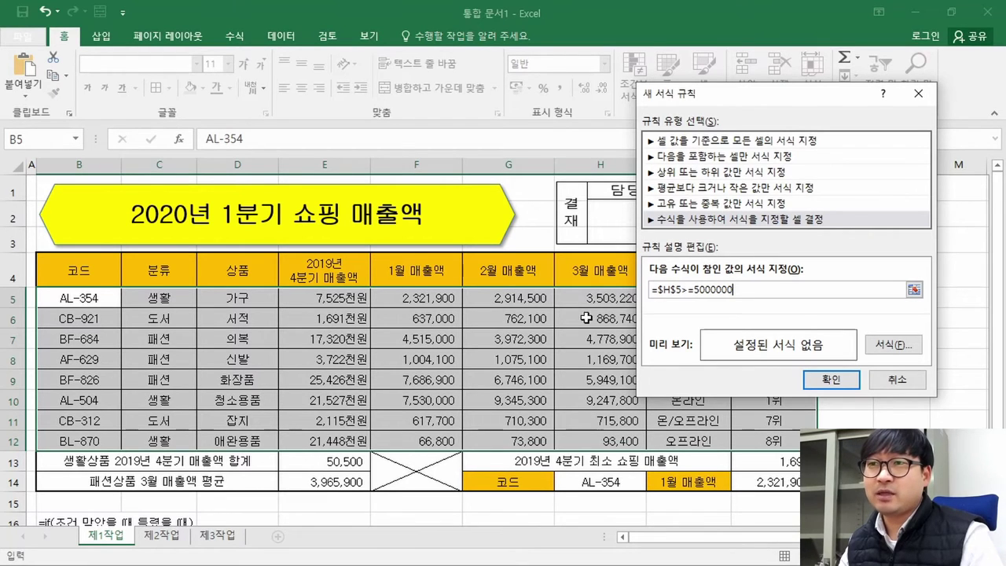
{"action": "left_click", "coordinate": [672, 289]}
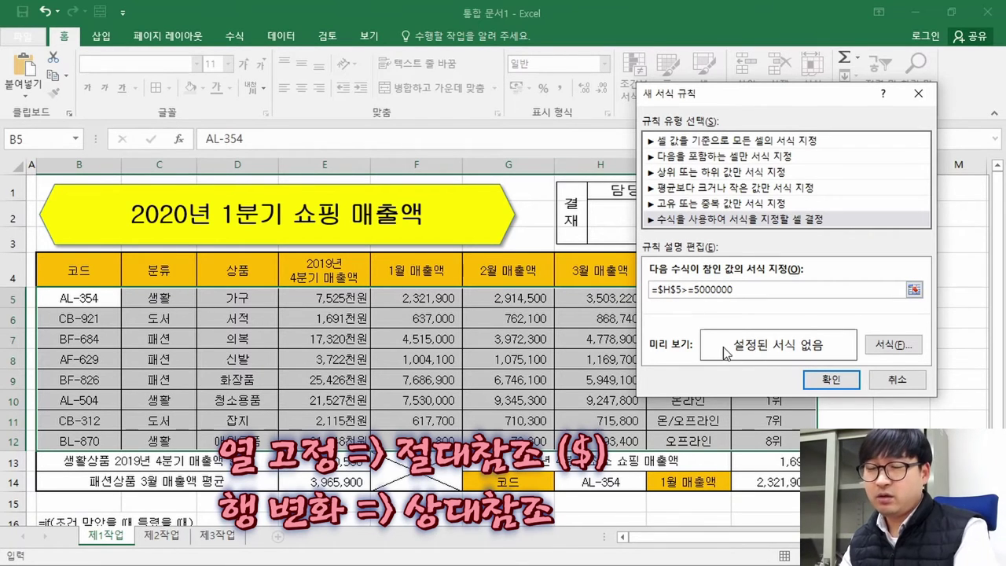
{"action": "key", "text": "Delete"}
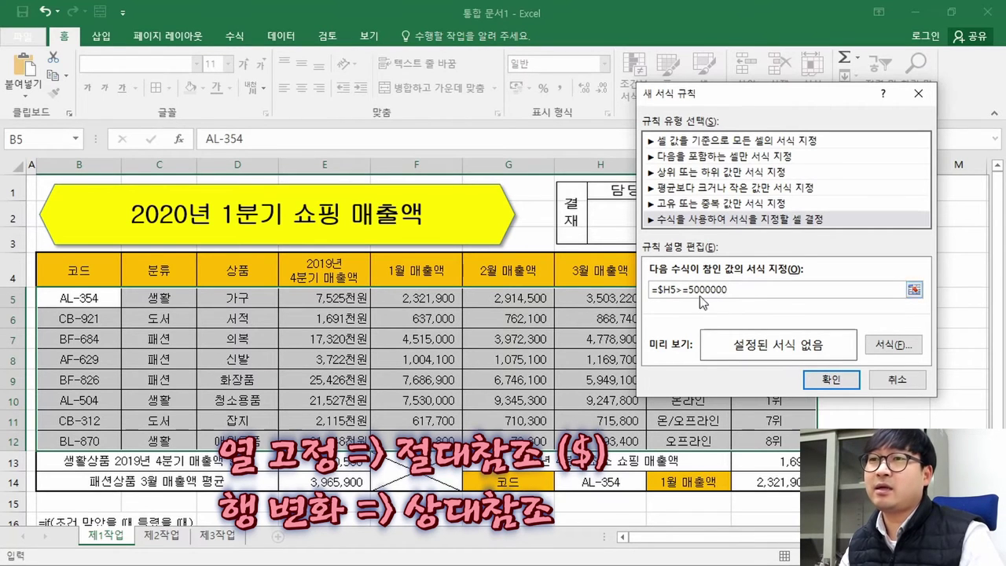
Step: Check task (7)'s font requirement in the exam PDF, then set the rule's font to bold and standard blue and apply the rule
{"action": "key", "text": "alt+Tab"}
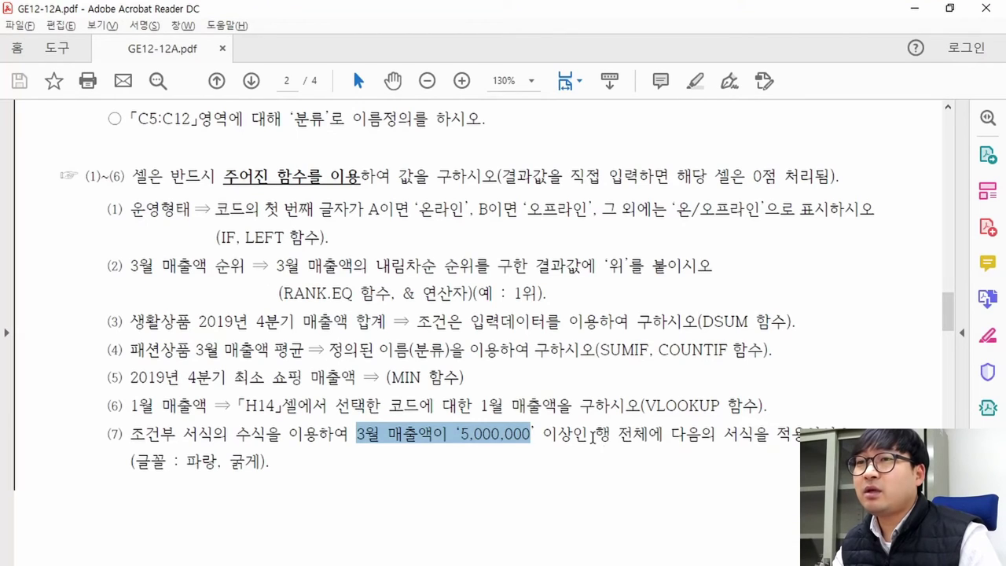
{"action": "left_click_drag", "start_coordinate": [595, 434], "coordinate": [768, 433]}
{"action": "left_click_drag", "start_coordinate": [186, 462], "coordinate": [250, 465]}
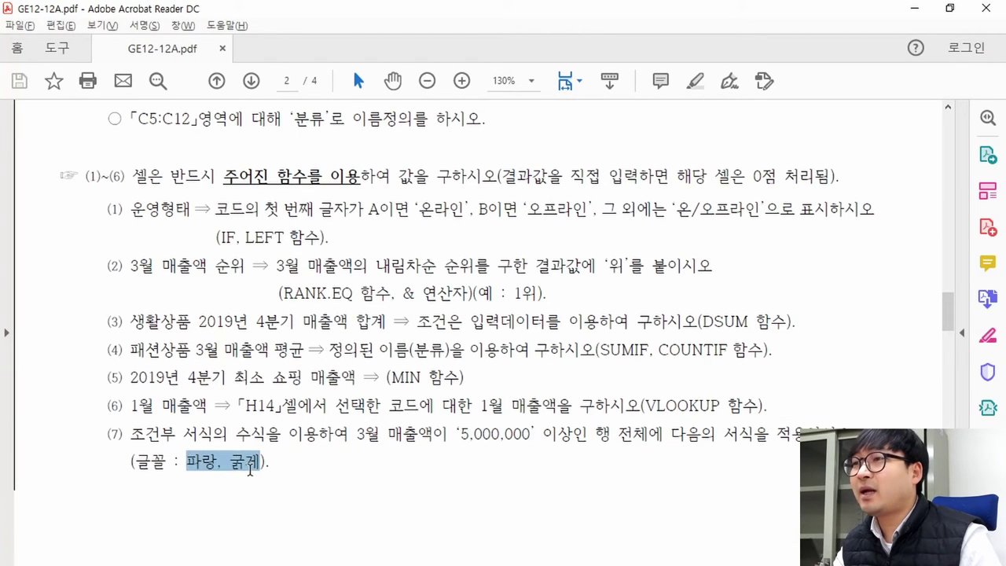
{"action": "key", "text": "alt+Tab"}
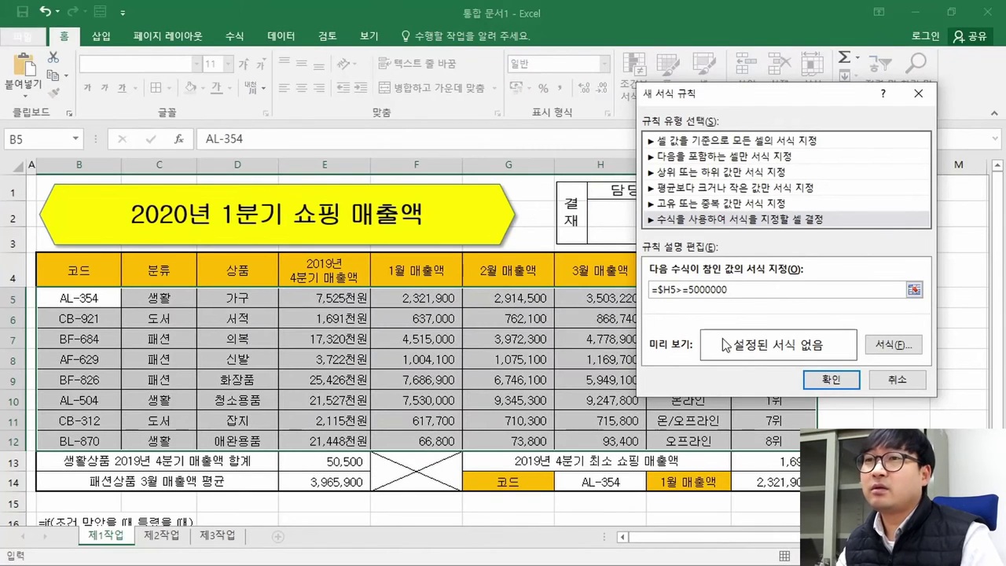
{"action": "left_click", "coordinate": [892, 346]}
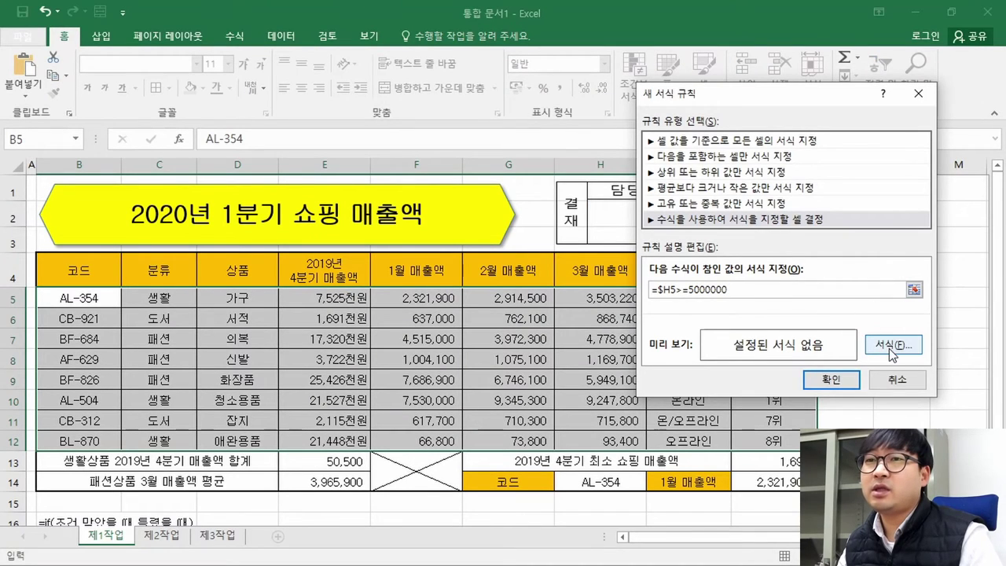
{"action": "left_click", "coordinate": [742, 124]}
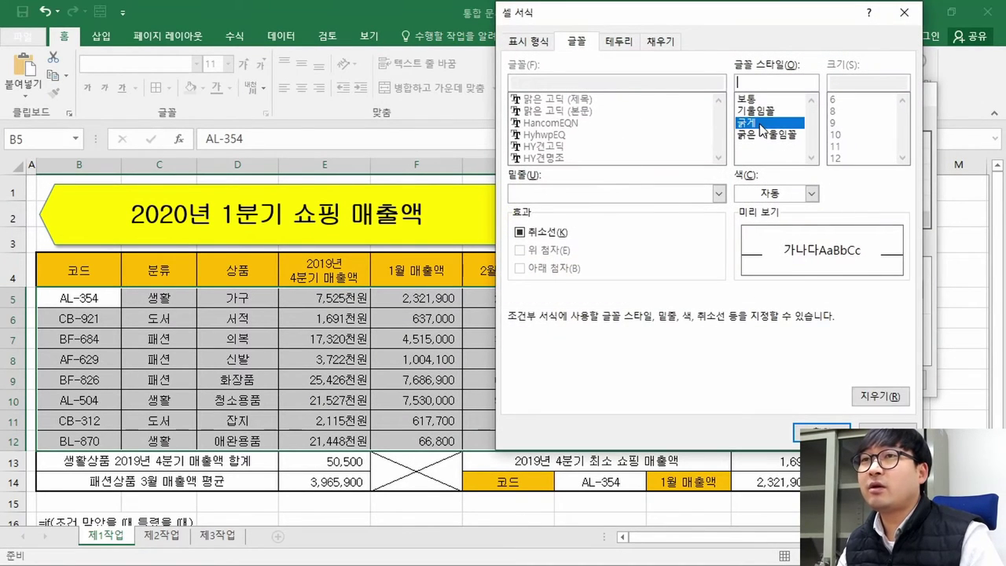
{"action": "left_click", "coordinate": [810, 194]}
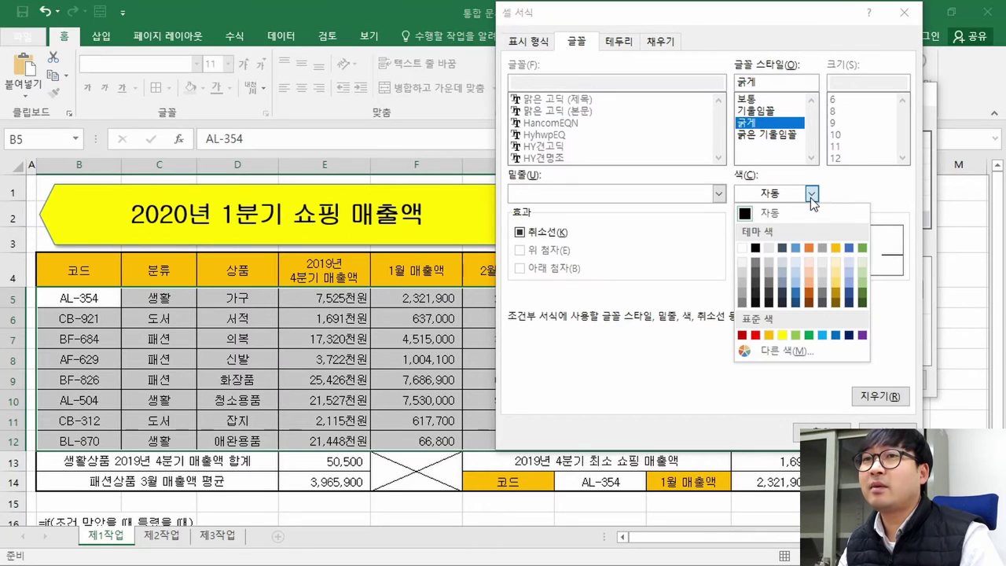
{"action": "left_click", "coordinate": [834, 334]}
{"action": "key", "text": "Return"}
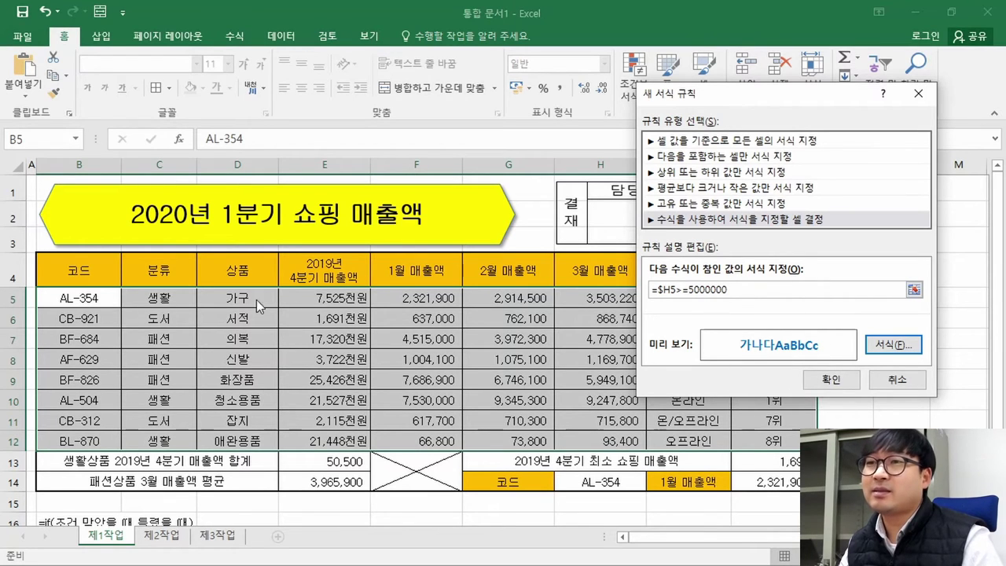
{"action": "left_click", "coordinate": [830, 381]}
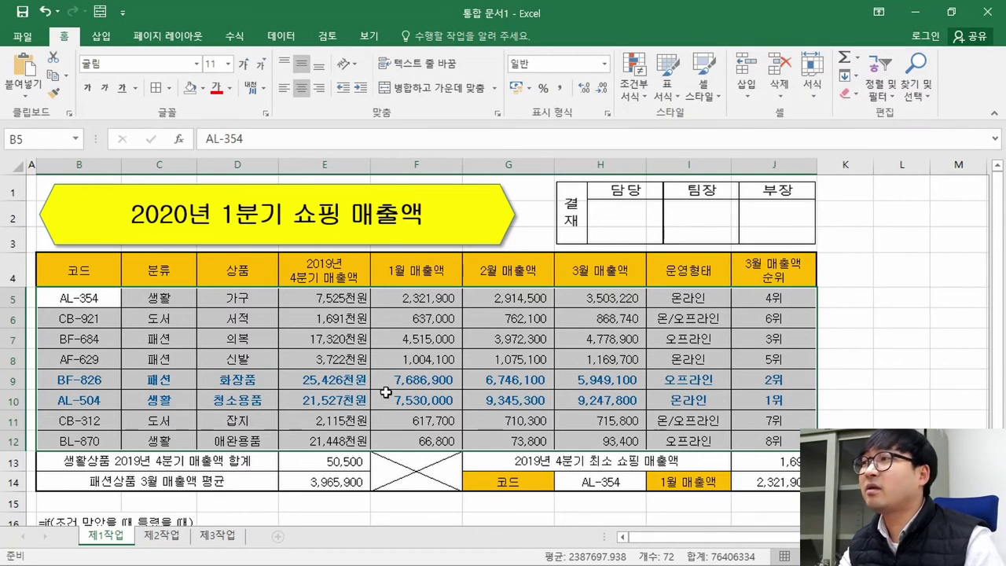
Step: Examine the conditionally formatted rows and the function notes below the table, moving the selection to cell A1
{"action": "left_click", "coordinate": [95, 380]}
{"action": "left_click_drag", "start_coordinate": [95, 381], "coordinate": [759, 411]}
{"action": "left_click", "coordinate": [408, 302]}
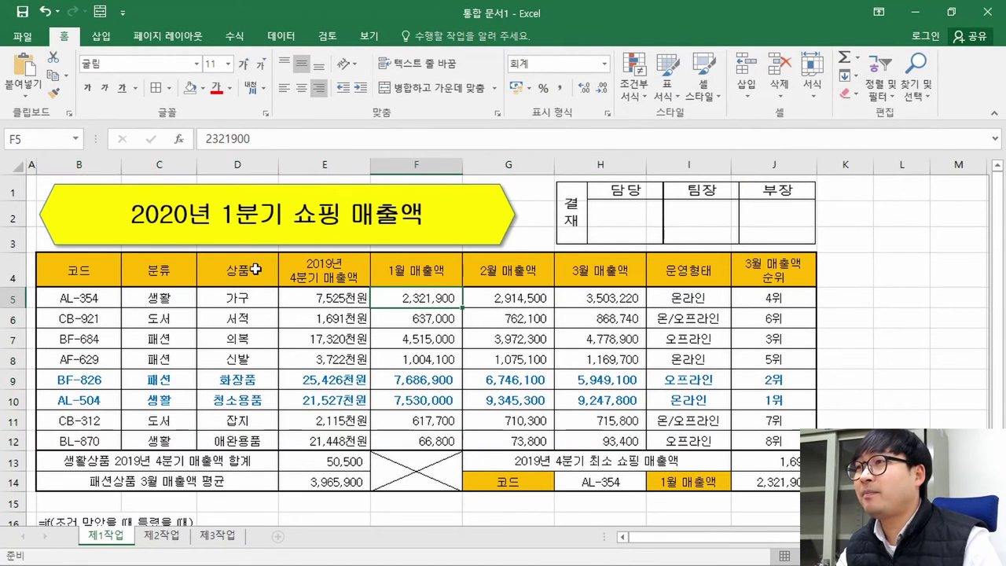
{"action": "key", "text": "Left"}
{"action": "key", "text": "Left"}
{"action": "key", "text": "Left"}
{"action": "key", "text": "Left"}
{"action": "key", "text": "Left"}
{"action": "key", "text": "Up"}
{"action": "key", "text": "Up"}
{"action": "key", "text": "Up"}
{"action": "key", "text": "Up"}
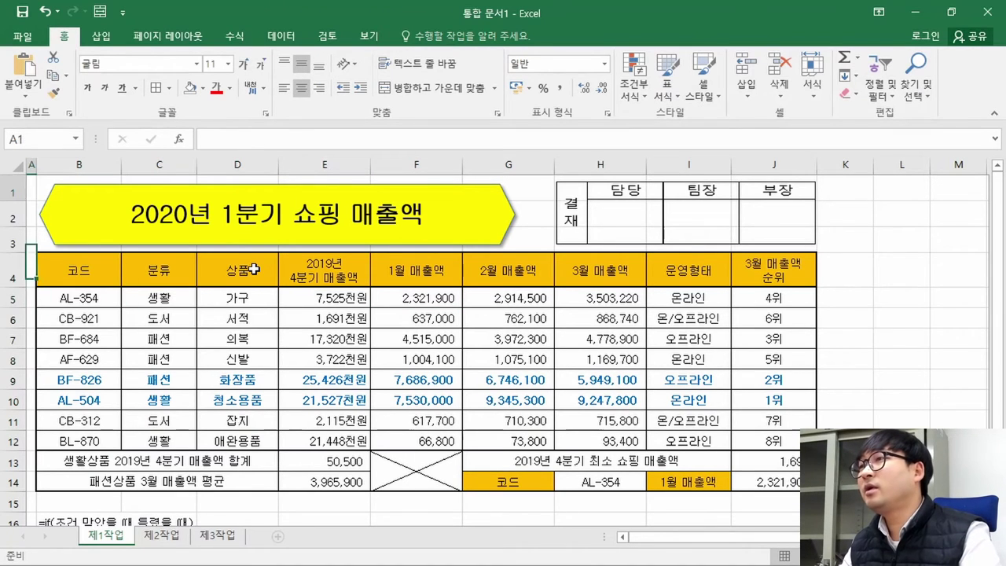
{"action": "scroll", "coordinate": [179, 309], "scroll_direction": "down", "scroll_amount": 4}
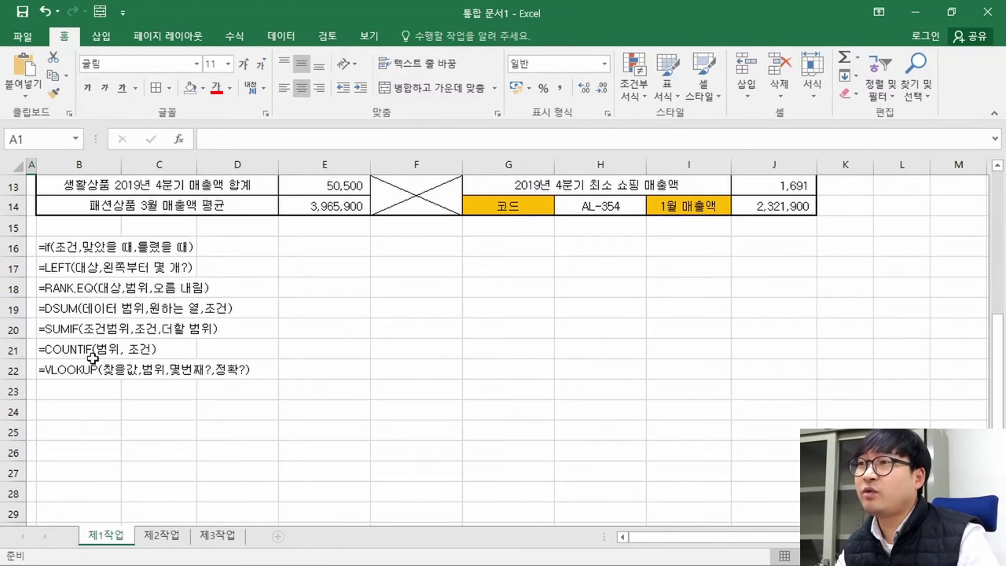
{"action": "scroll", "coordinate": [369, 341], "scroll_direction": "up", "scroll_amount": 4}
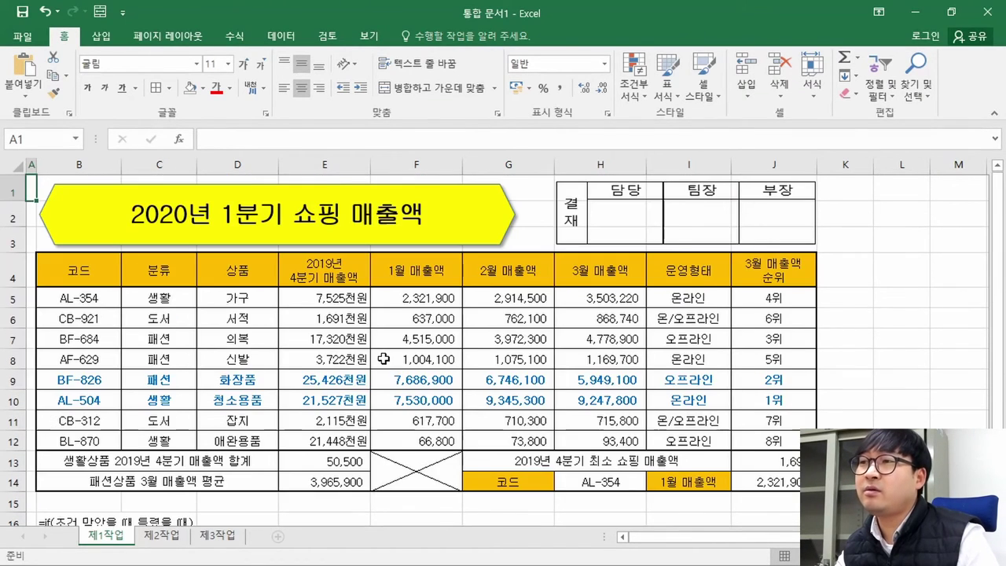
Step: Switch to the exam PDF, review the first task's conditions, and read the [제2작업] instructions on copying 제1작업's B4:H12 range and advanced filtering
{"action": "key", "text": "alt+Tab"}
{"action": "left_click_drag", "start_coordinate": [132, 174], "coordinate": [452, 393]}
{"action": "scroll", "coordinate": [436, 412], "scroll_direction": "up", "scroll_amount": 10}
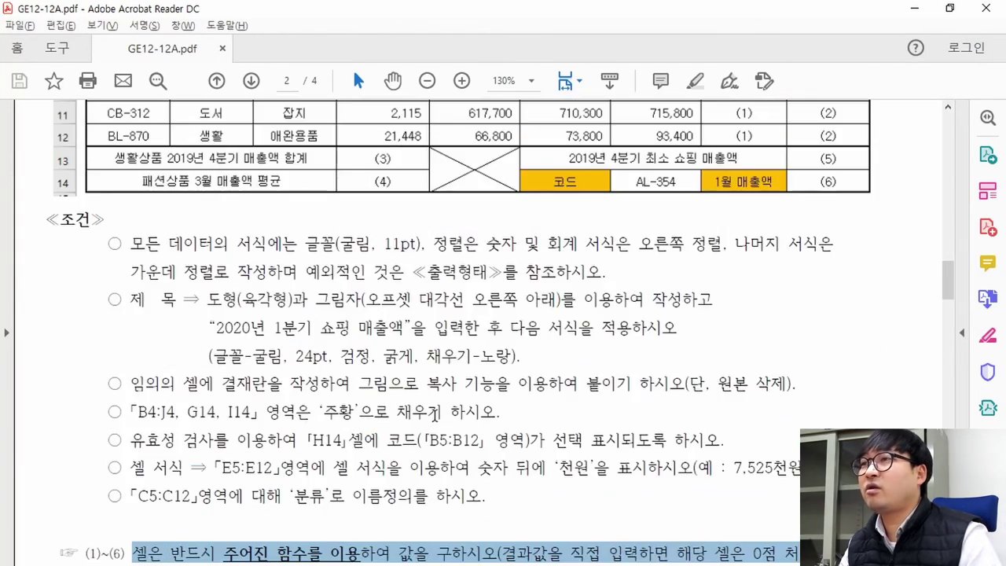
{"action": "scroll", "coordinate": [436, 412], "scroll_direction": "up", "scroll_amount": 11}
{"action": "left_click_drag", "start_coordinate": [52, 166], "coordinate": [601, 184]}
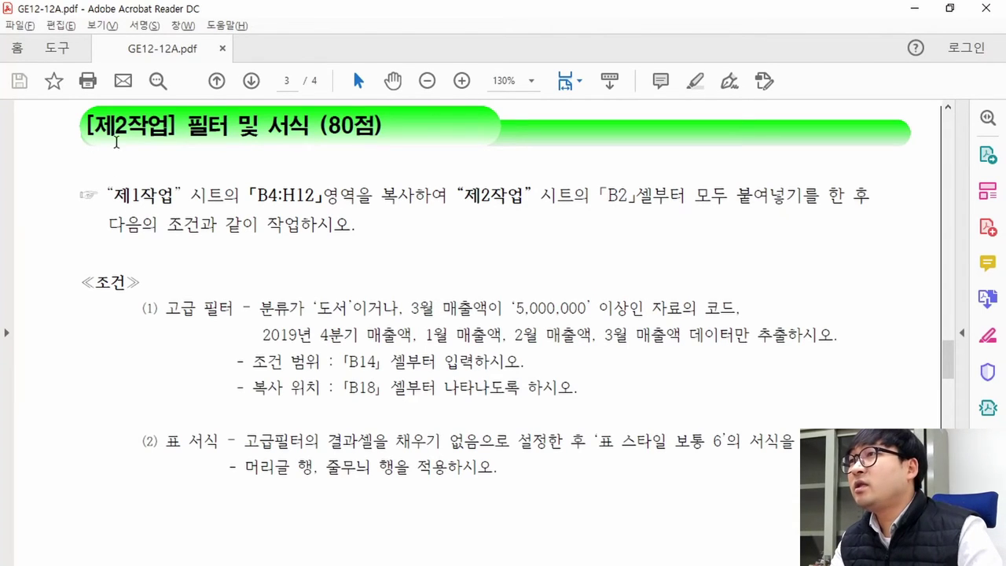
{"action": "left_click_drag", "start_coordinate": [90, 128], "coordinate": [175, 129]}
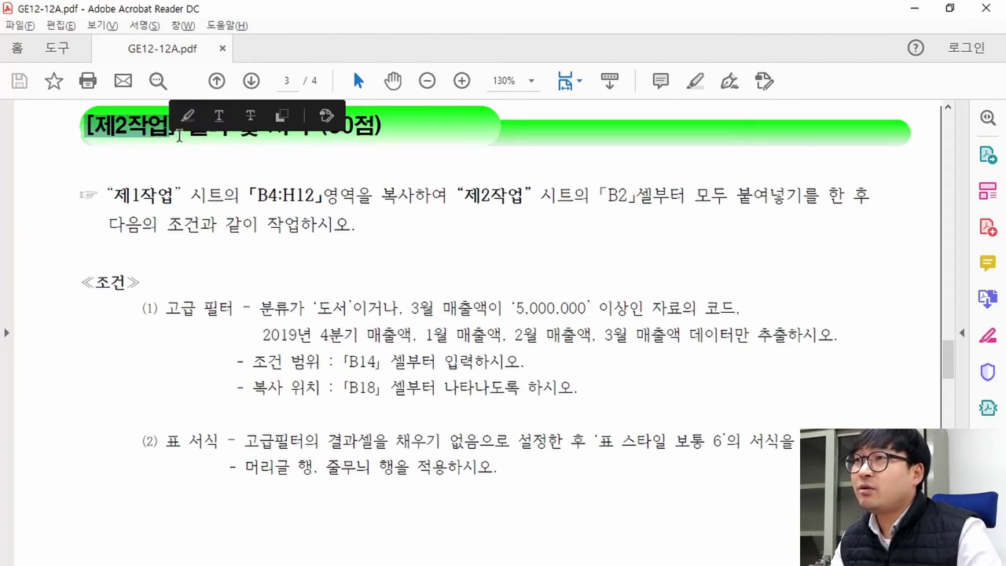
{"action": "left_click", "coordinate": [230, 209]}
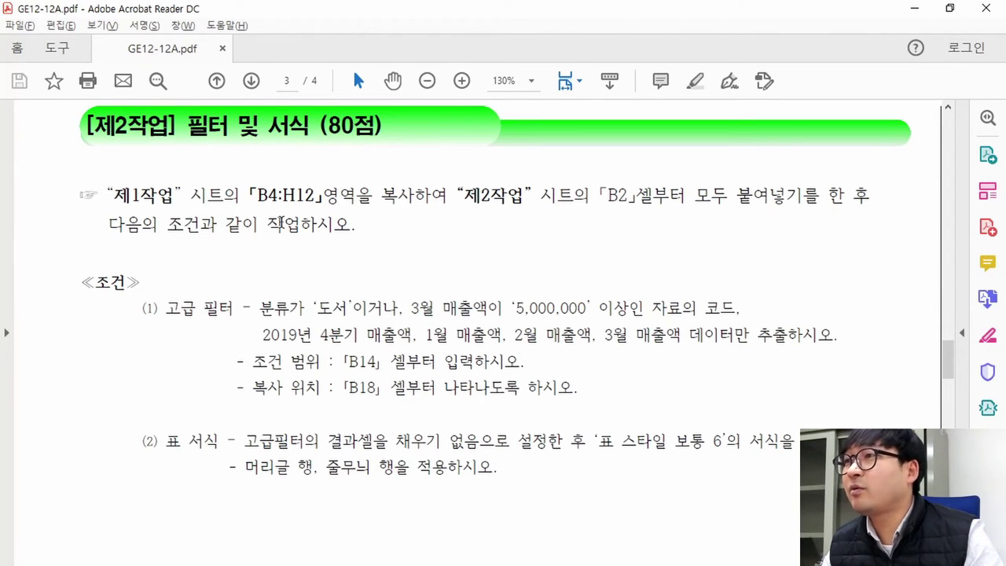
{"action": "left_click_drag", "start_coordinate": [169, 308], "coordinate": [234, 308]}
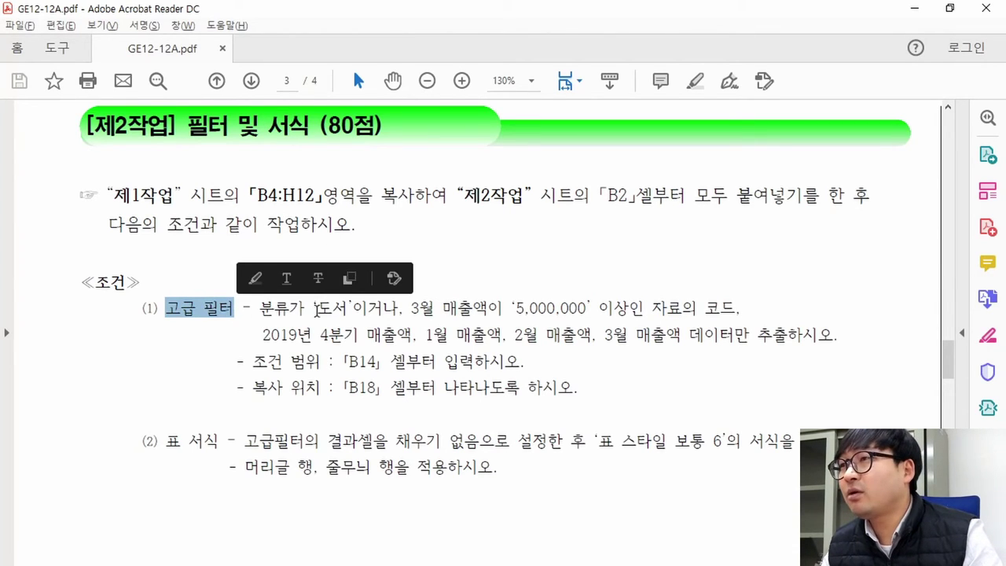
{"action": "left_click", "coordinate": [175, 196]}
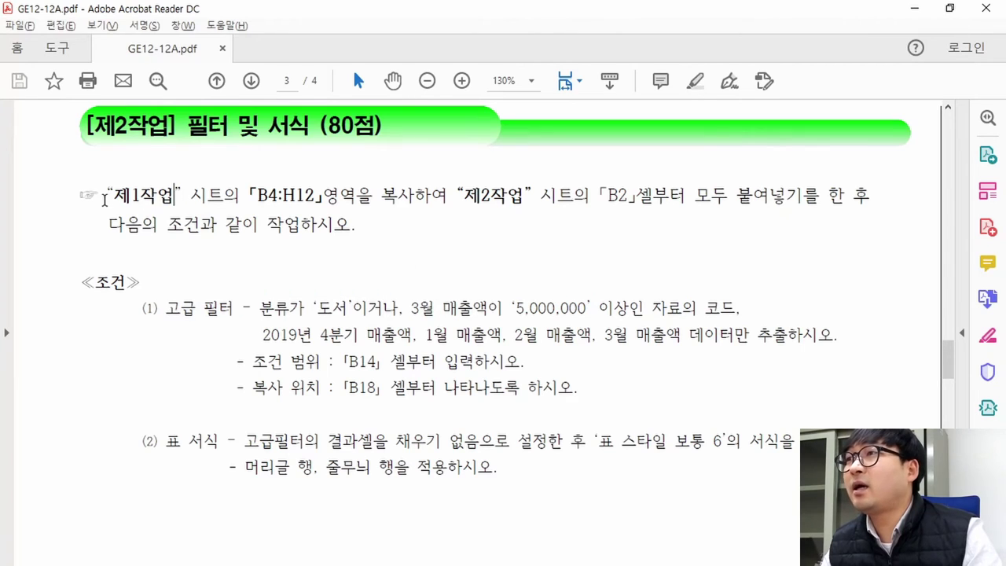
{"action": "left_click_drag", "start_coordinate": [113, 195], "coordinate": [178, 197]}
{"action": "left_click_drag", "start_coordinate": [250, 195], "coordinate": [319, 196]}
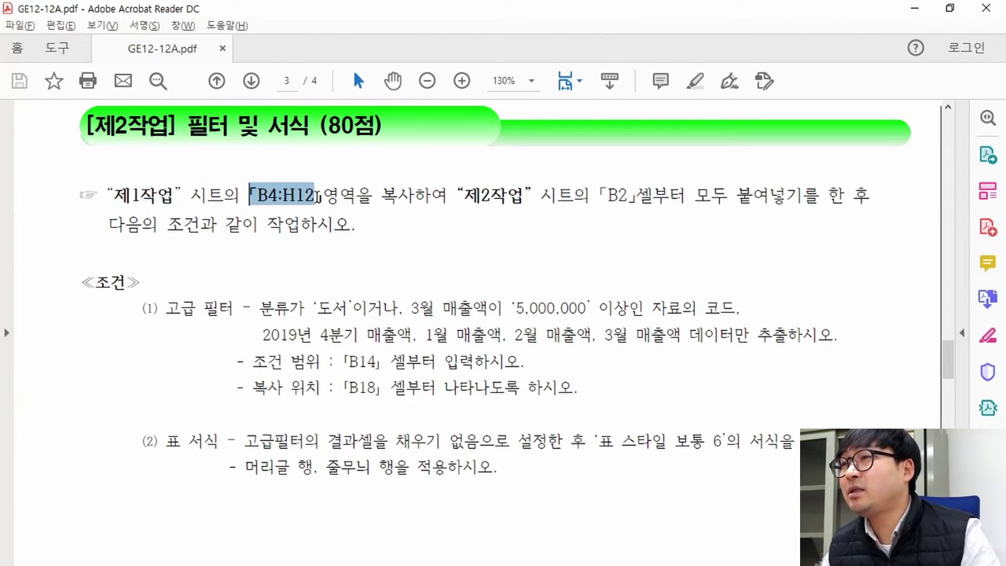
Step: Copy the range B4:H12 of the 제1작업 sheet, checking the target sheet and start cell in the exam PDF
{"action": "key", "text": "alt+Tab"}
{"action": "left_click_drag", "start_coordinate": [73, 265], "coordinate": [623, 437]}
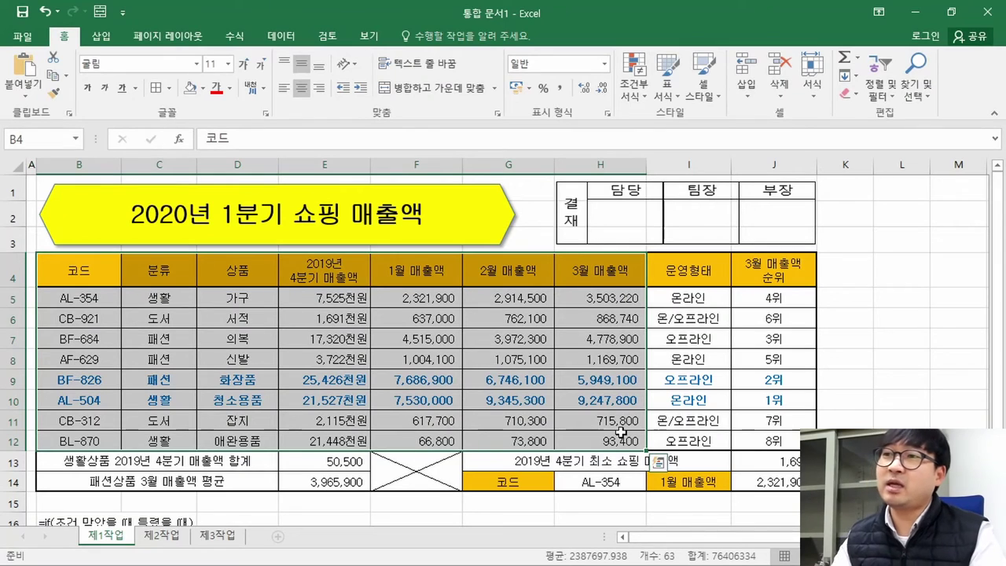
{"action": "key", "text": "alt+Tab"}
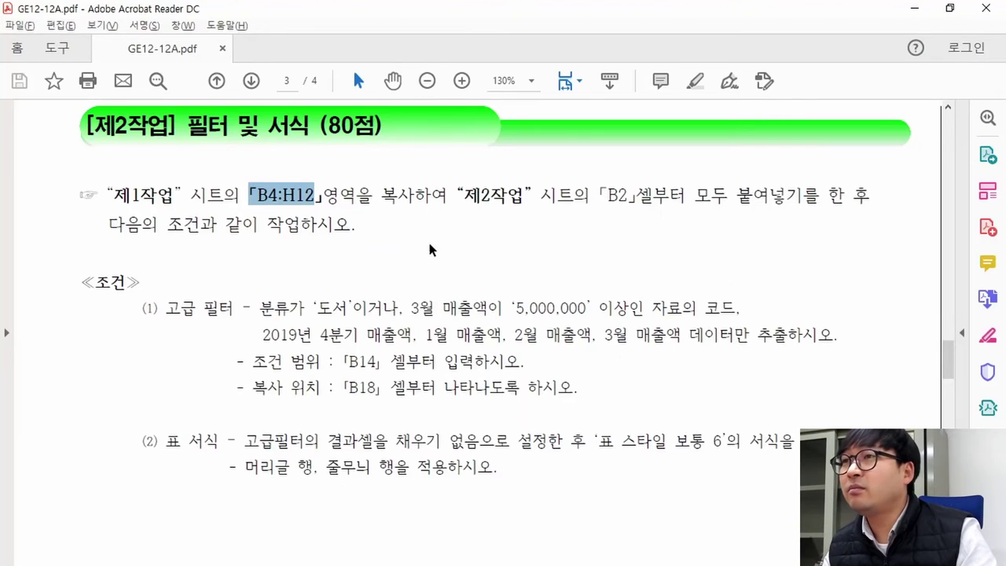
{"action": "left_click_drag", "start_coordinate": [382, 194], "coordinate": [506, 197]}
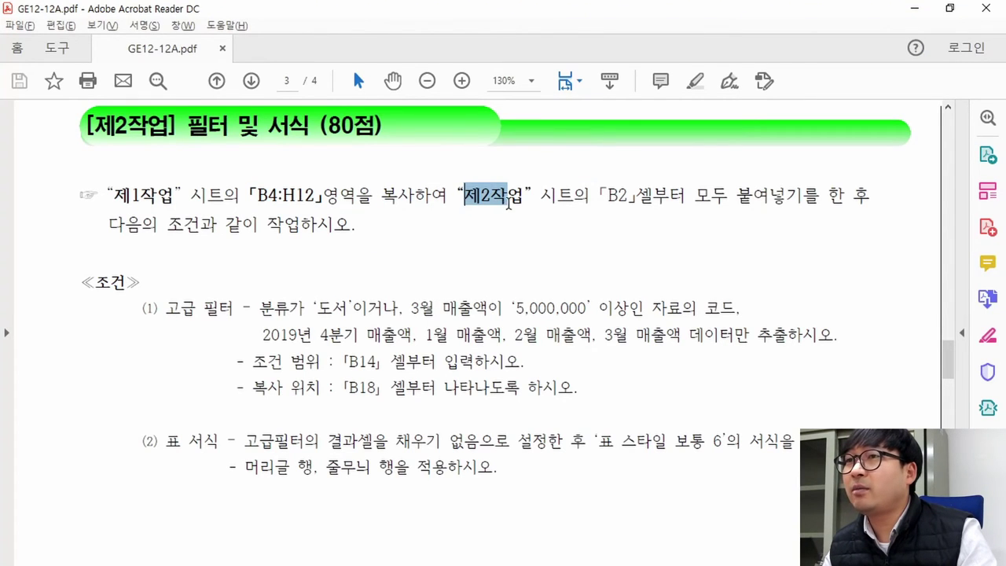
{"action": "left_click_drag", "start_coordinate": [608, 194], "coordinate": [628, 195]}
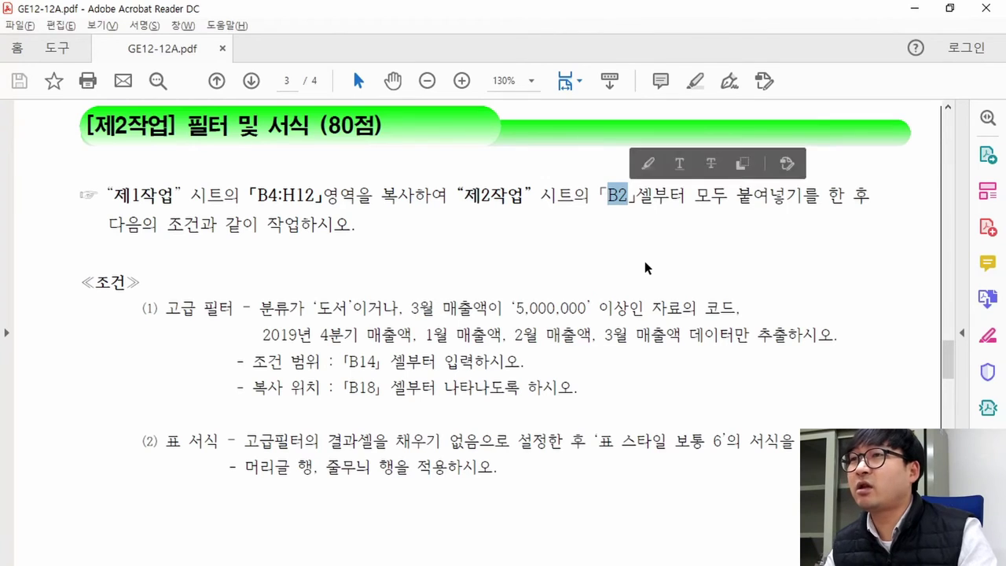
{"action": "key", "text": "alt+Tab"}
{"action": "right_click", "coordinate": [336, 296]}
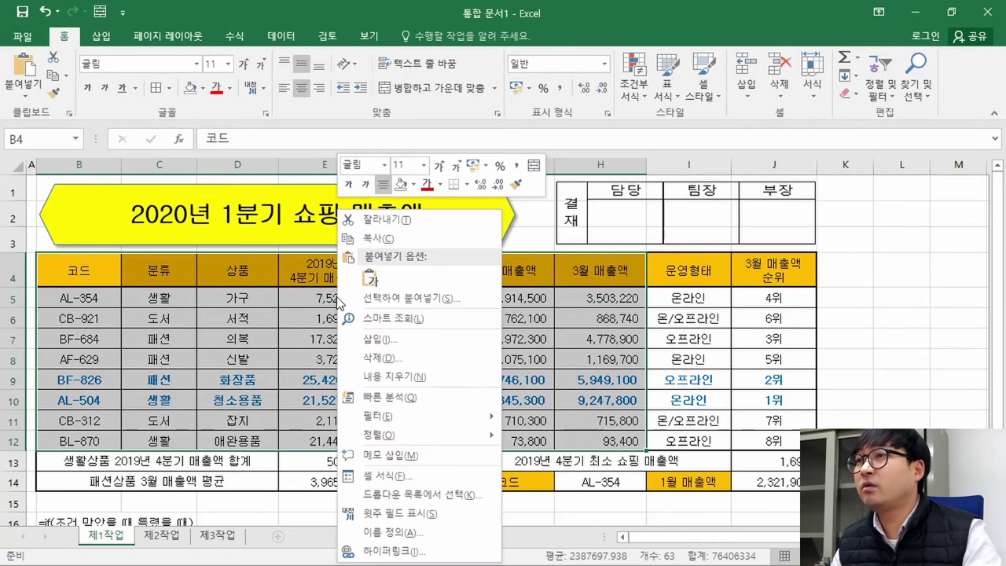
{"action": "left_click", "coordinate": [382, 236]}
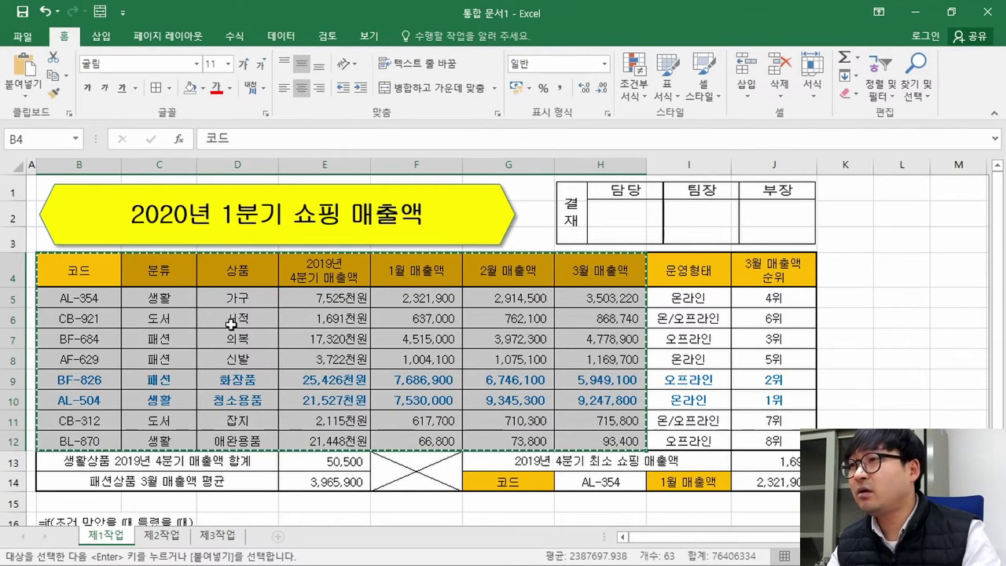
Step: Paste the copied B4:H12 table with all its formatting into the 제2작업 sheet starting at cell B2
{"action": "left_click", "coordinate": [177, 541]}
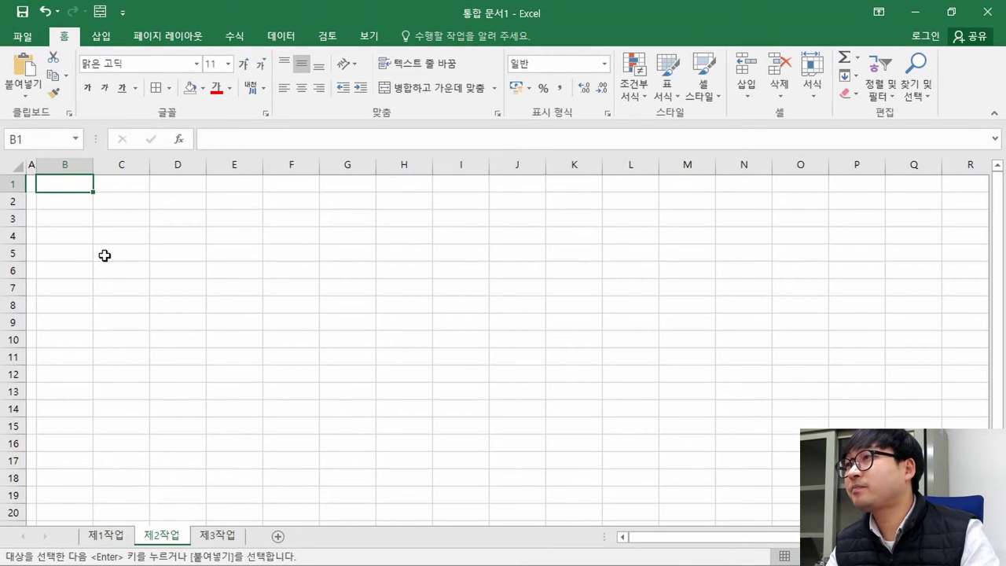
{"action": "left_click", "coordinate": [63, 205]}
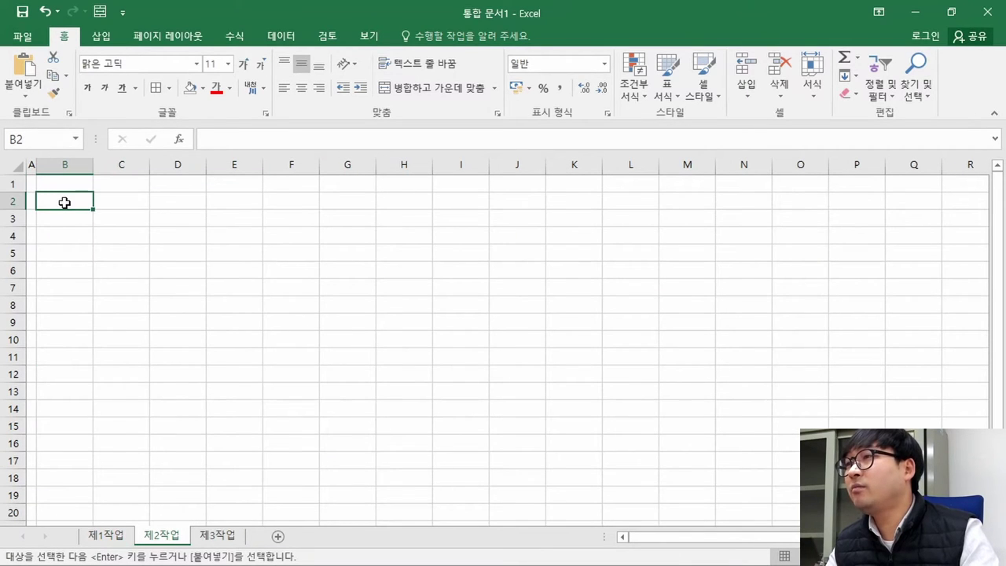
{"action": "right_click", "coordinate": [64, 203]}
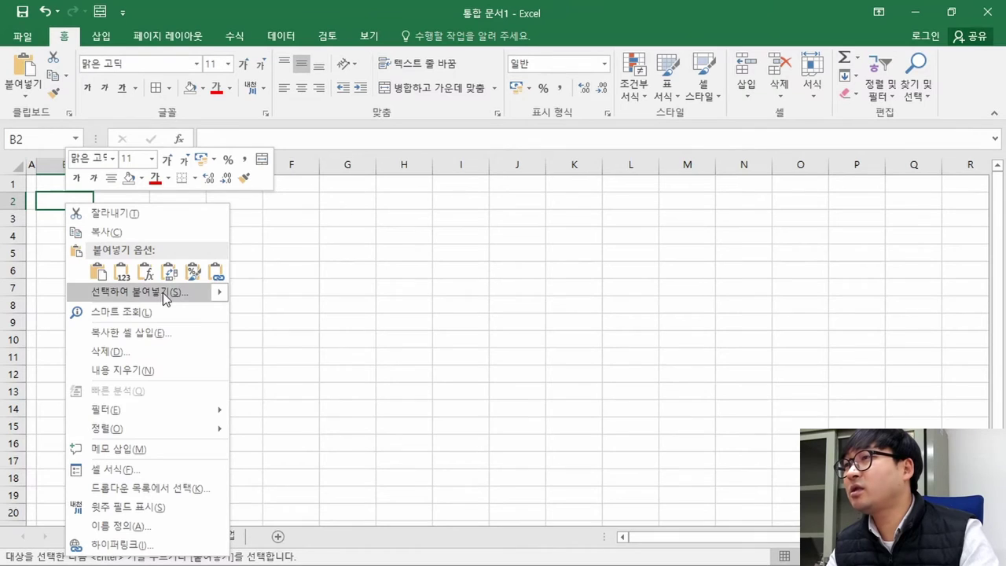
{"action": "mouse_move", "coordinate": [207, 294]}
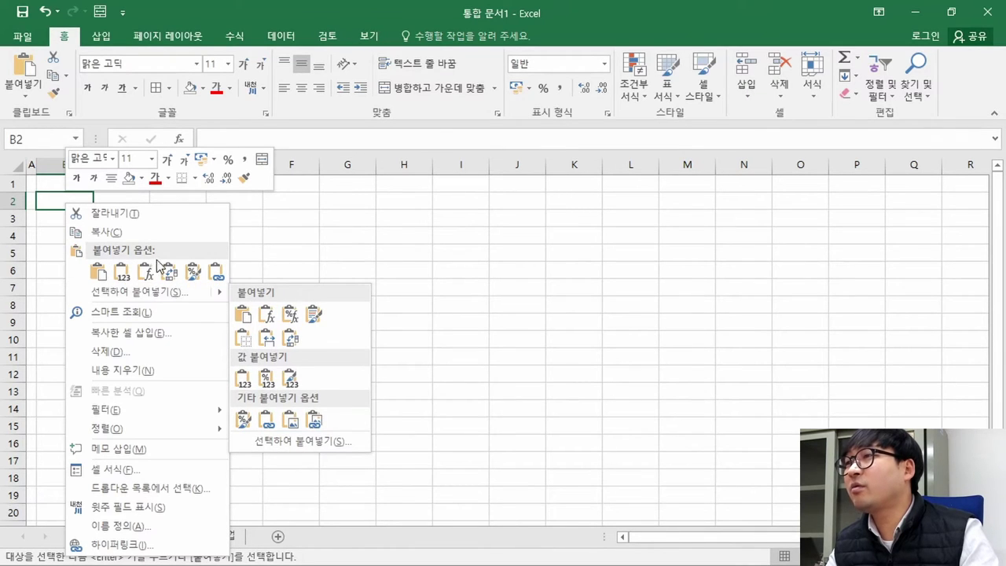
{"action": "left_click", "coordinate": [97, 272]}
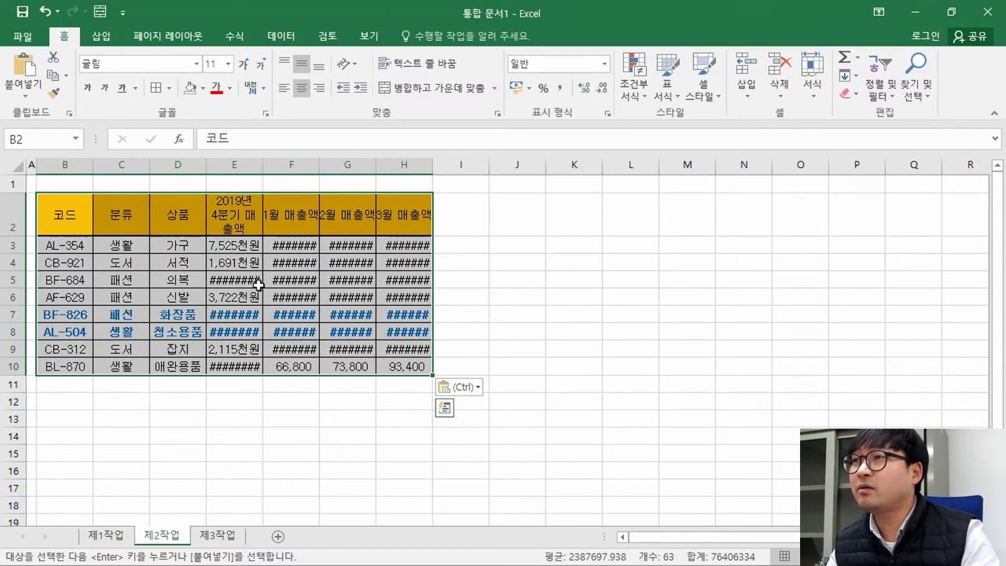
Step: Autofit all column widths of the 제2작업 sheet to the pasted table's contents
{"action": "left_click", "coordinate": [305, 269]}
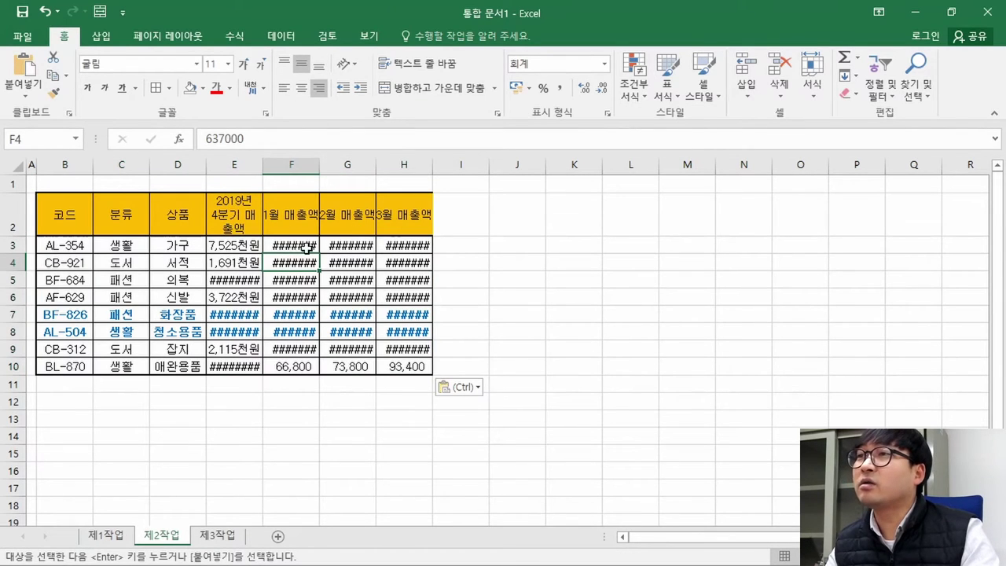
{"action": "left_click_drag", "start_coordinate": [320, 164], "coordinate": [394, 163]}
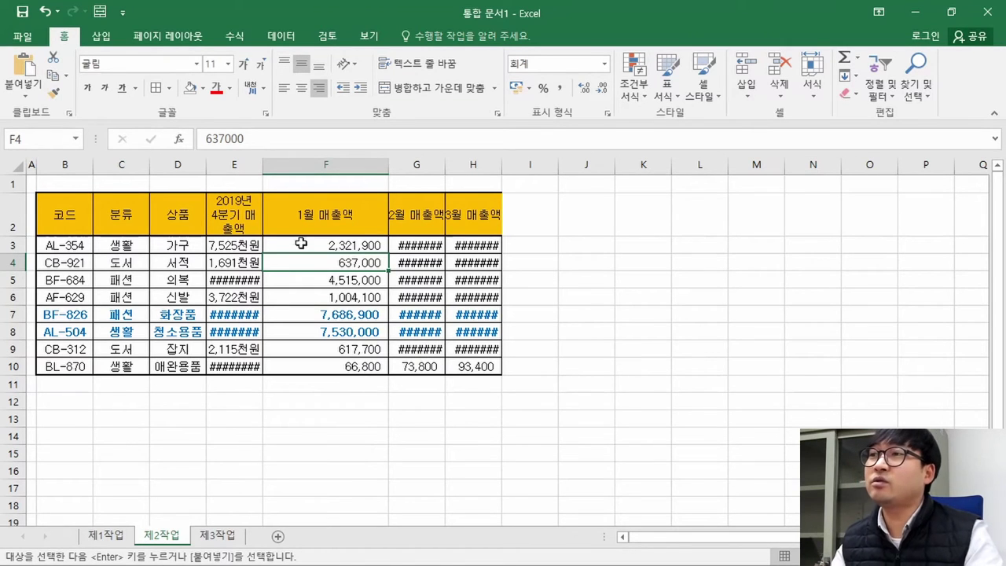
{"action": "left_click", "coordinate": [16, 167]}
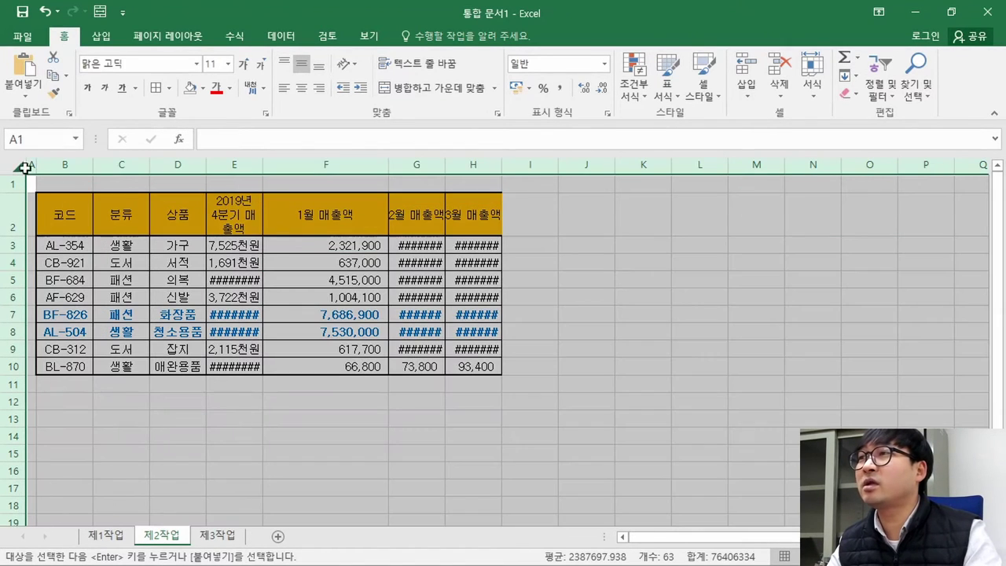
{"action": "double_click", "coordinate": [92, 165]}
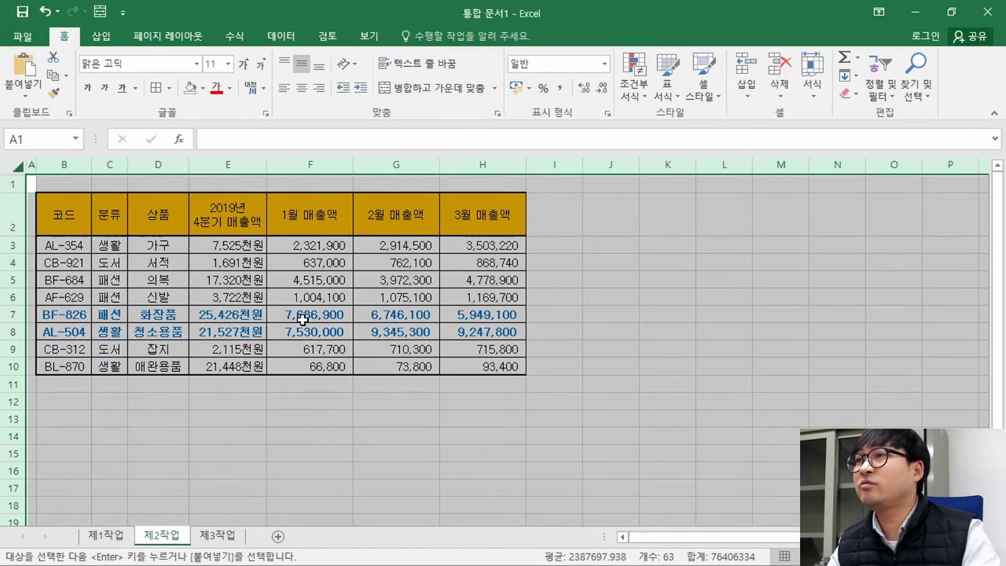
{"action": "left_click", "coordinate": [234, 284]}
Step: Switch to the exam PDF and read the [제2작업] paste instruction and the 분류 part of advanced filter condition (1)
{"action": "key", "text": "alt+Tab"}
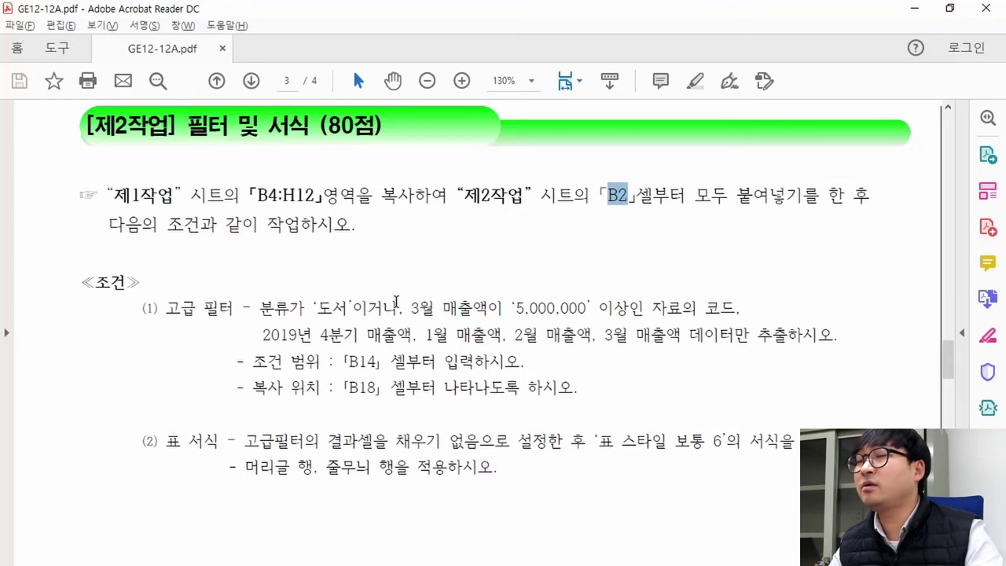
{"action": "key", "text": "alt+Tab"}
{"action": "key", "text": "alt+Tab"}
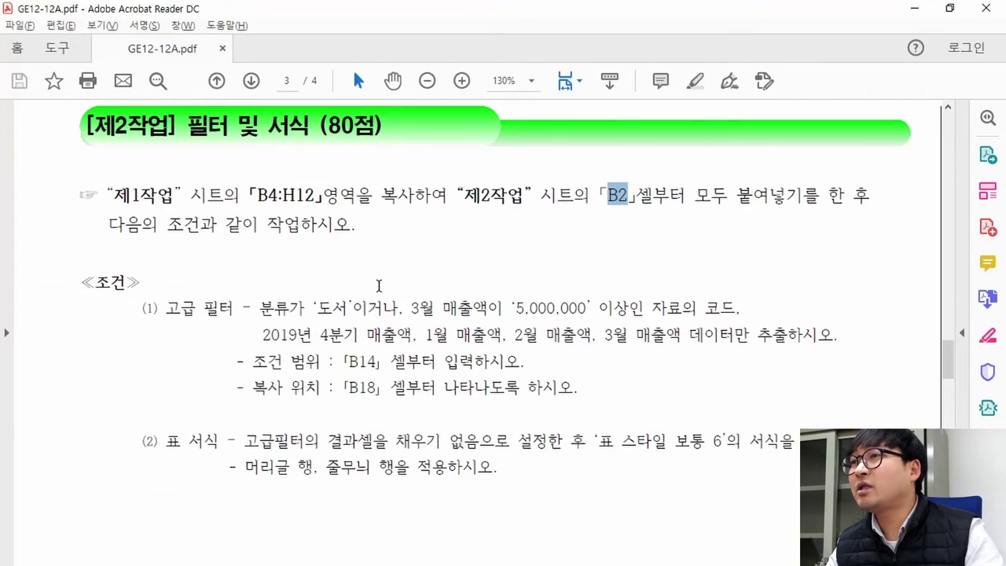
{"action": "key", "text": "alt+Tab"}
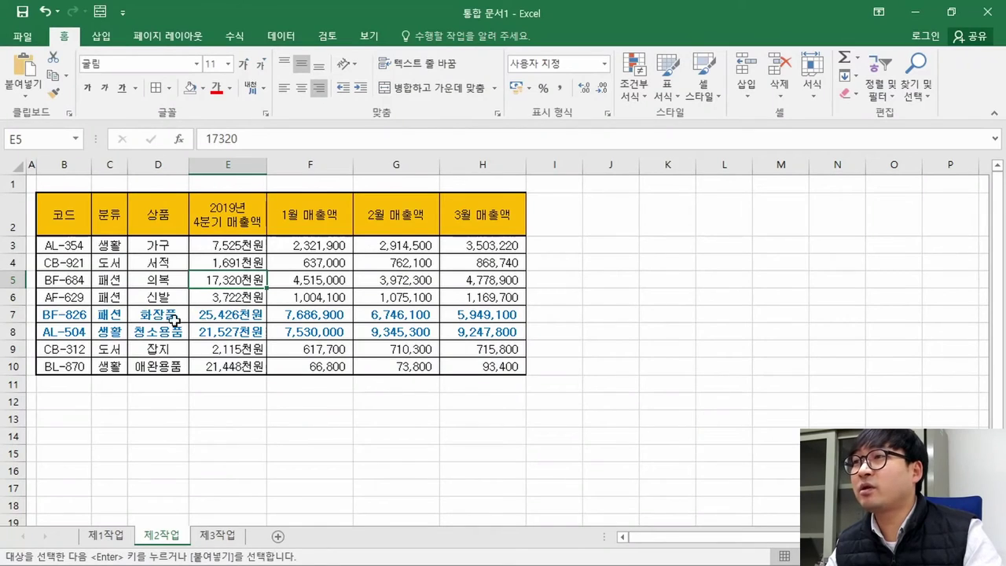
{"action": "key", "text": "alt+Tab"}
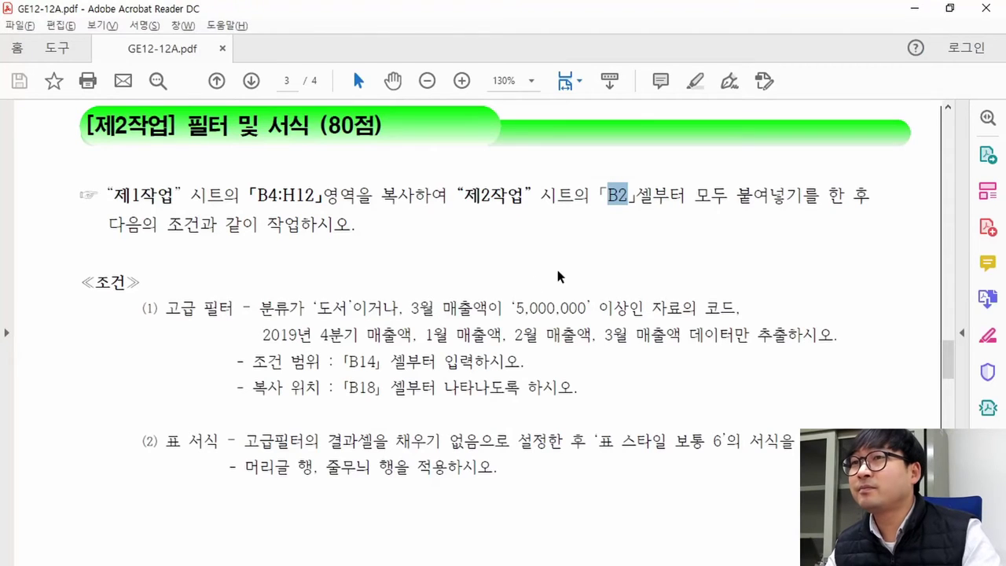
{"action": "left_click_drag", "start_coordinate": [110, 226], "coordinate": [352, 226]}
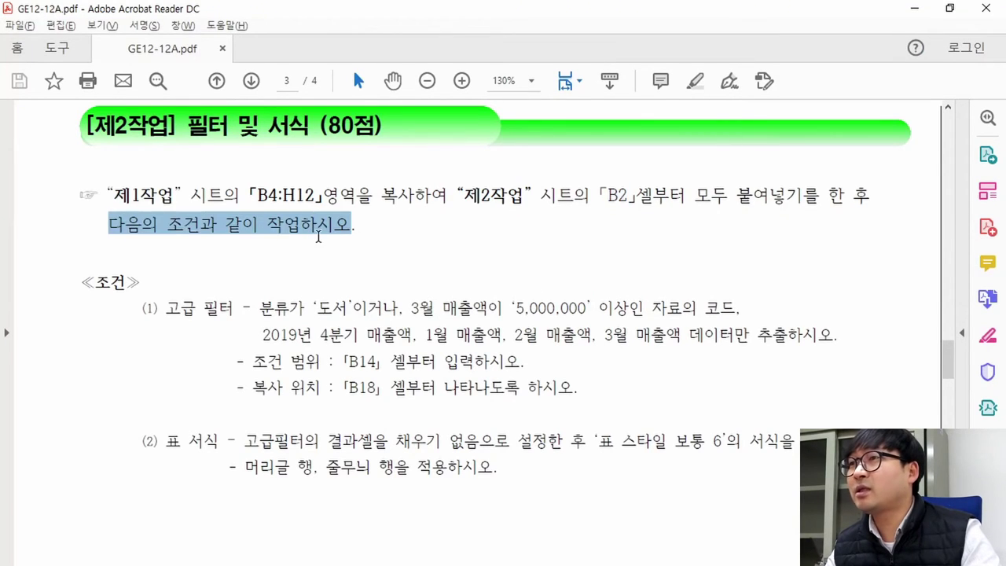
{"action": "scroll", "coordinate": [241, 322], "scroll_direction": "down", "scroll_amount": 1}
{"action": "left_click_drag", "start_coordinate": [260, 270], "coordinate": [397, 277]}
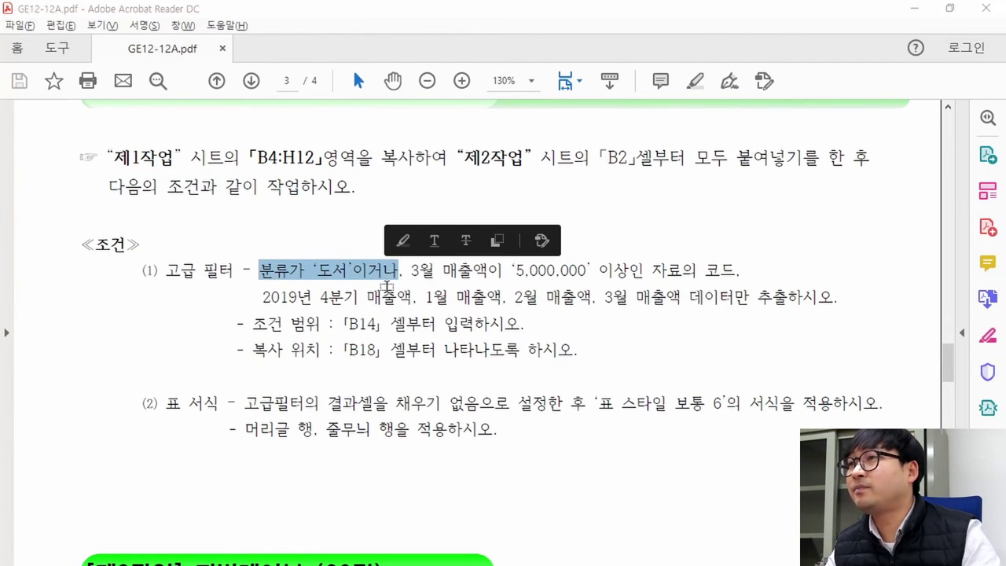
Step: Compare the 도서 entries in the 분류 column with the exam PDF and read the 3월 매출액 condition and the fields to extract
{"action": "key", "text": "alt+Tab"}
{"action": "left_click", "coordinate": [110, 224]}
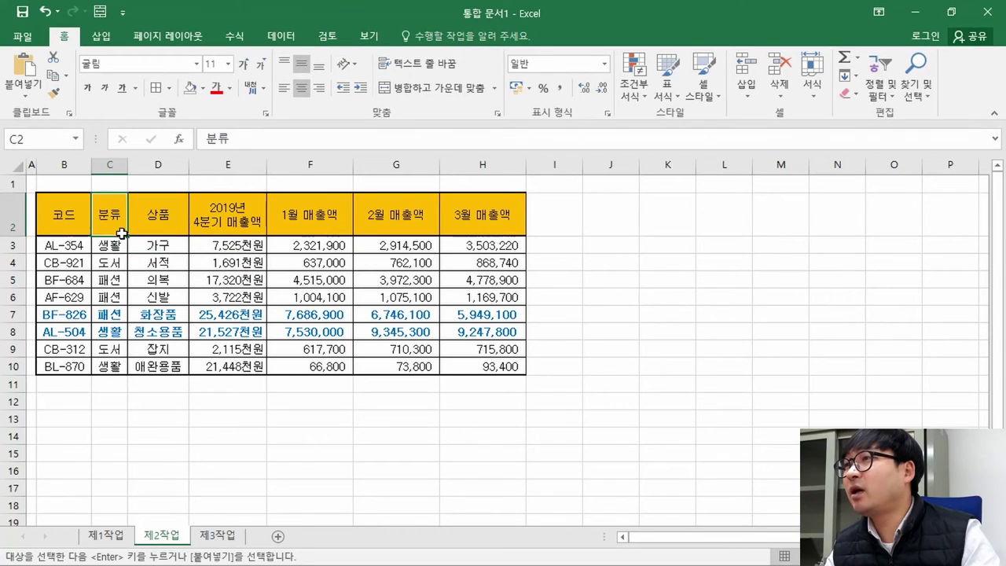
{"action": "left_click", "coordinate": [110, 264]}
{"action": "left_click", "coordinate": [110, 349]}
{"action": "key", "text": "alt+Tab"}
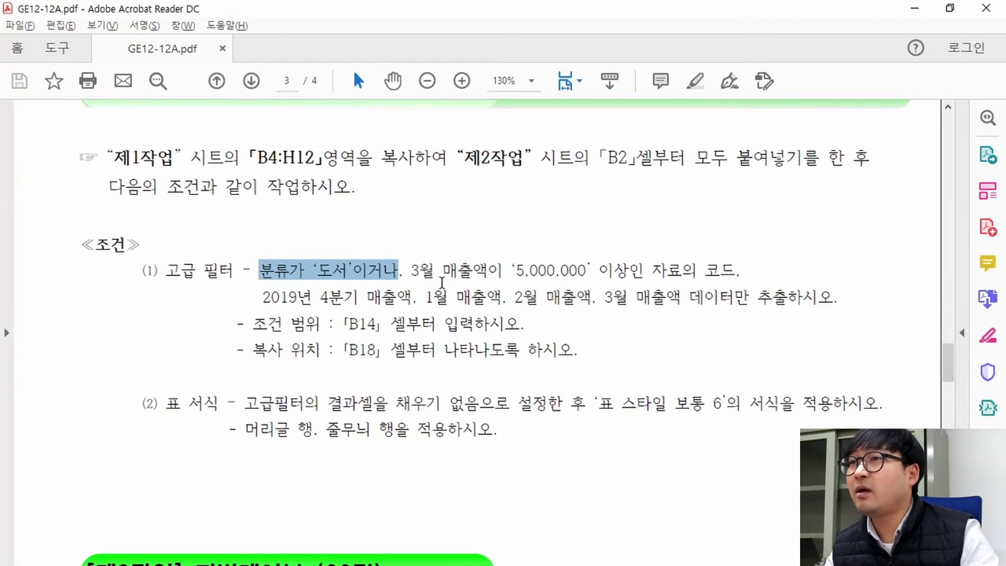
{"action": "left_click_drag", "start_coordinate": [414, 273], "coordinate": [735, 271]}
{"action": "left_click_drag", "start_coordinate": [263, 297], "coordinate": [787, 297]}
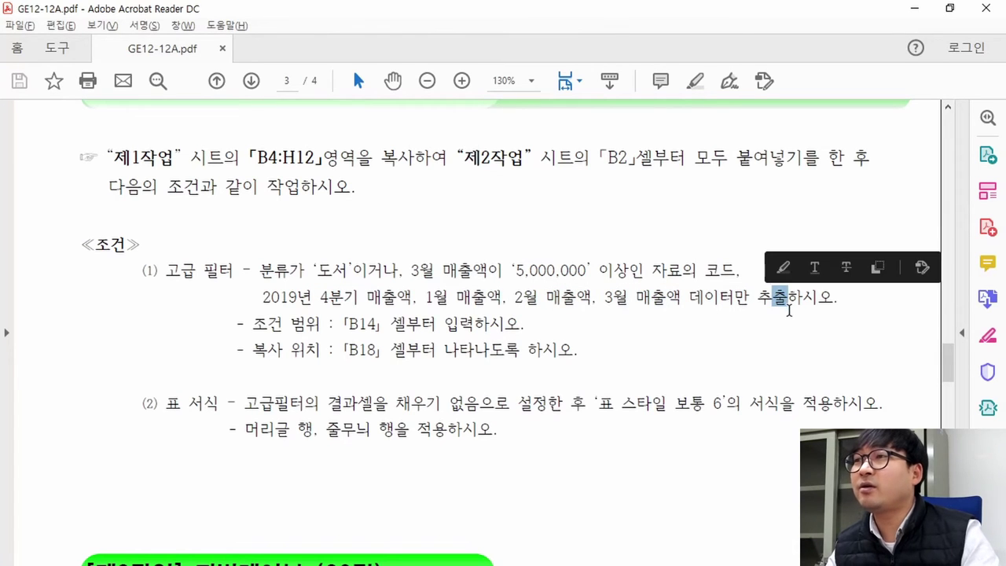
Step: Match the PDF's 분류 condition to the table header in 제2작업 and check the required start cell of the criteria range
{"action": "key", "text": "alt+Tab"}
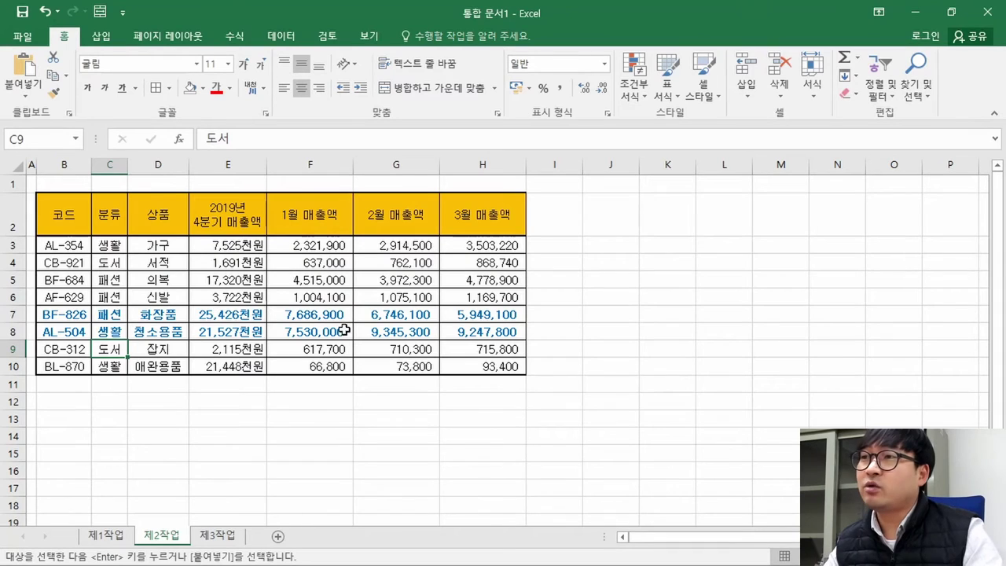
{"action": "left_click", "coordinate": [109, 419]}
{"action": "left_click", "coordinate": [101, 454]}
{"action": "key", "text": "alt+Tab"}
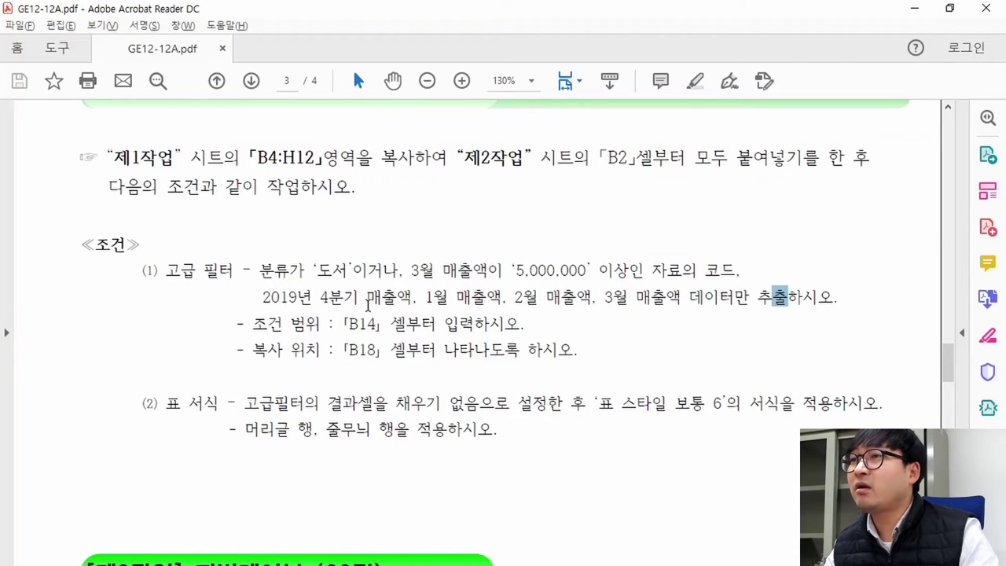
{"action": "left_click_drag", "start_coordinate": [265, 270], "coordinate": [353, 272]}
{"action": "key", "text": "alt+Tab"}
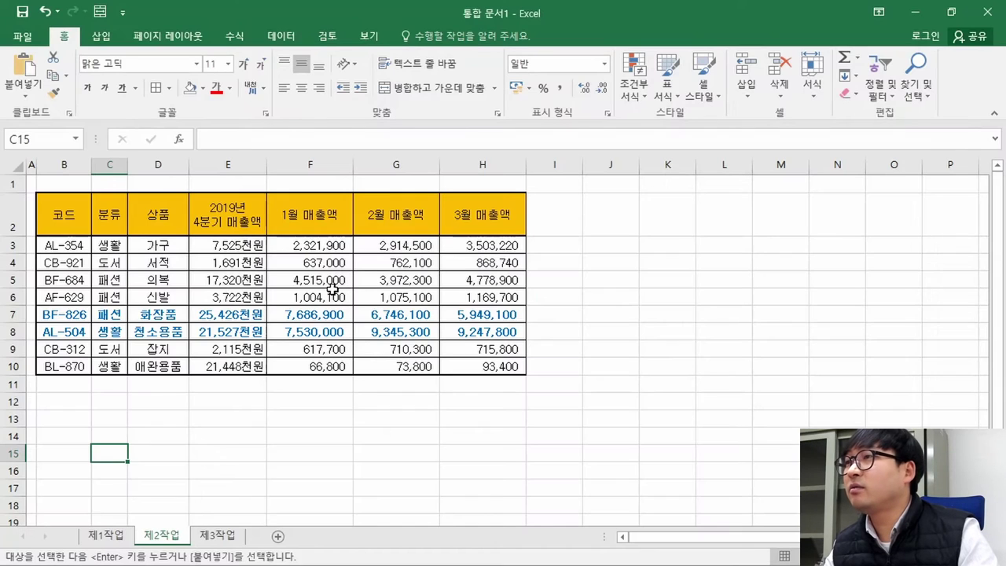
{"action": "left_click", "coordinate": [111, 216]}
{"action": "key", "text": "alt+Tab"}
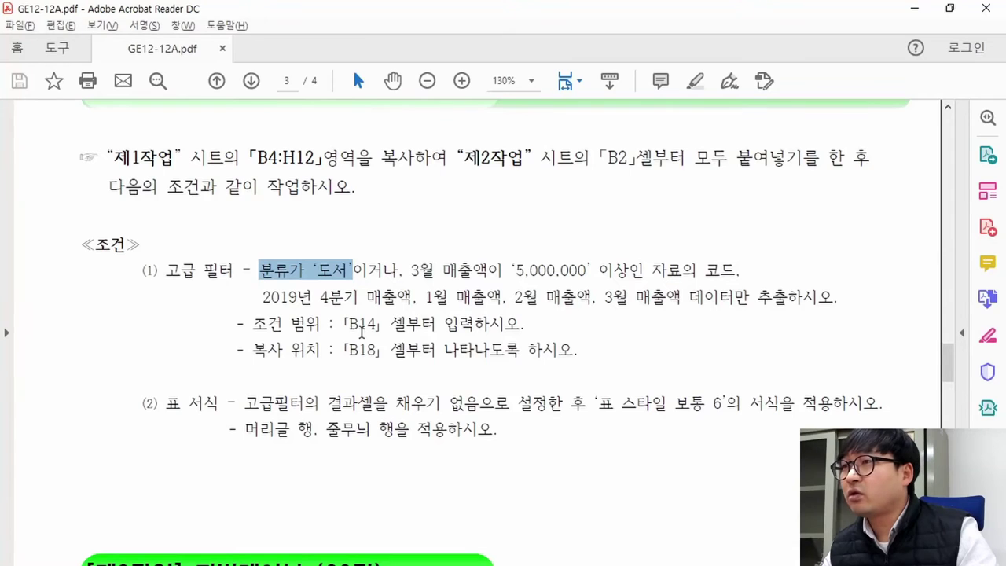
{"action": "left_click_drag", "start_coordinate": [256, 323], "coordinate": [369, 324]}
{"action": "key", "text": "alt+Tab"}
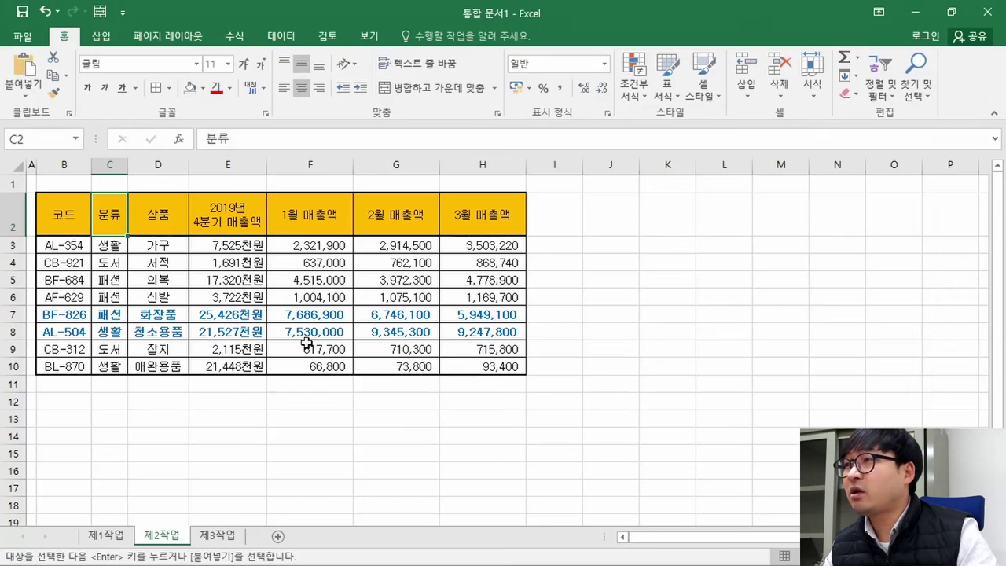
Step: Enter 분류 in cell B14 as the criteria heading and compare it with the table header in C2
{"action": "left_click", "coordinate": [69, 437]}
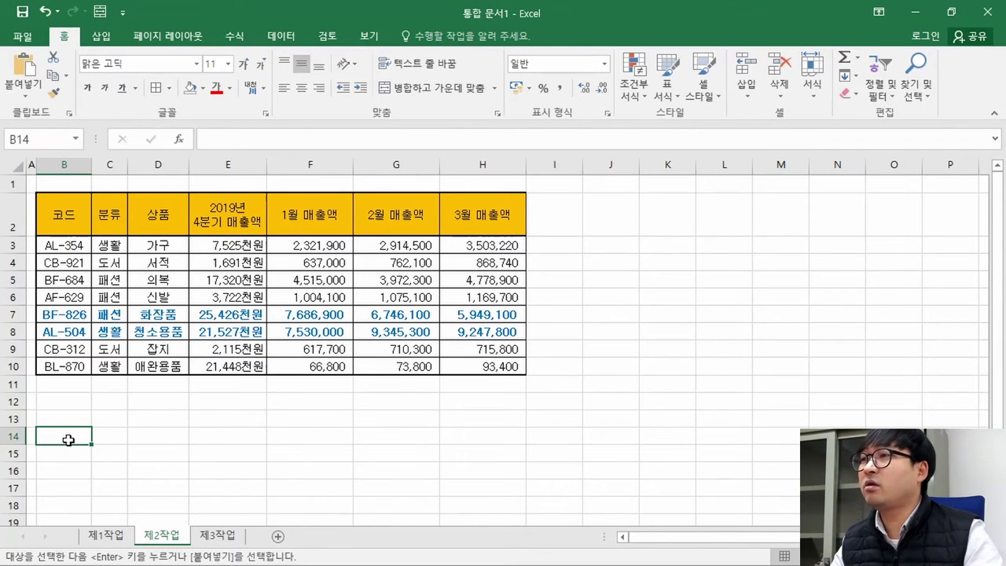
{"action": "type", "text": "qnsfb"}
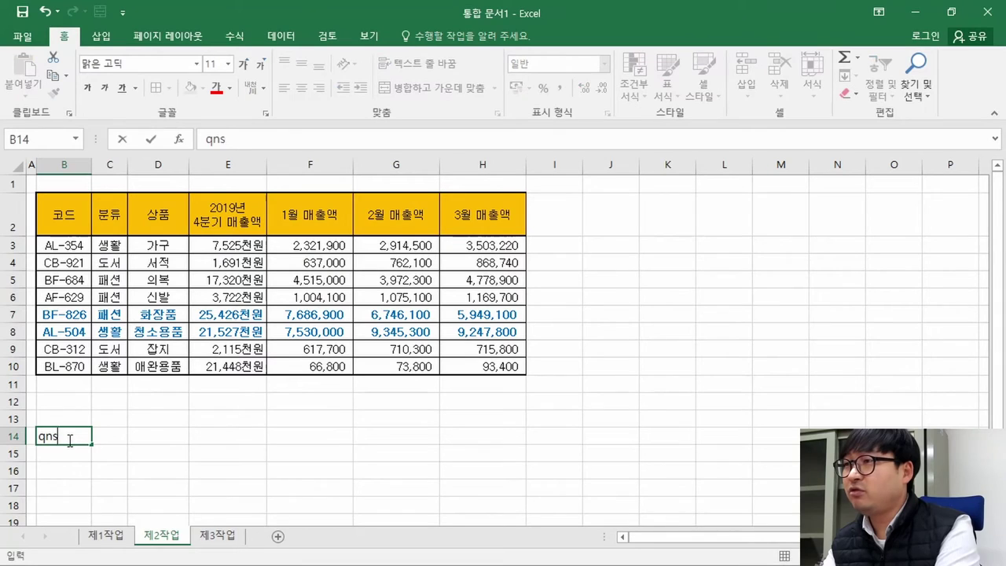
{"action": "key", "text": "Return"}
{"action": "type", "text": "1"}
{"action": "key", "text": "Escape"}
{"action": "left_click", "coordinate": [68, 437]}
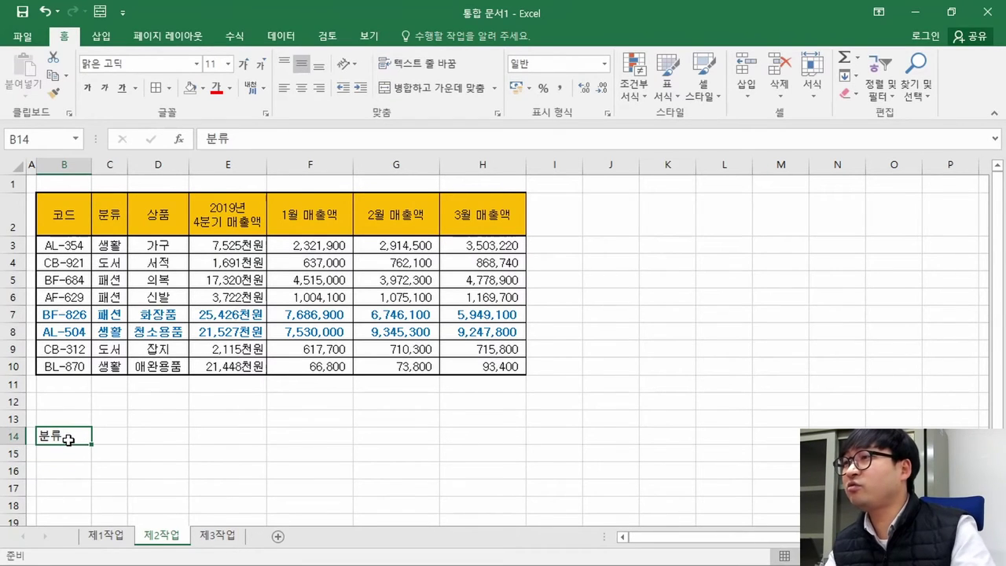
{"action": "left_click", "coordinate": [119, 229]}
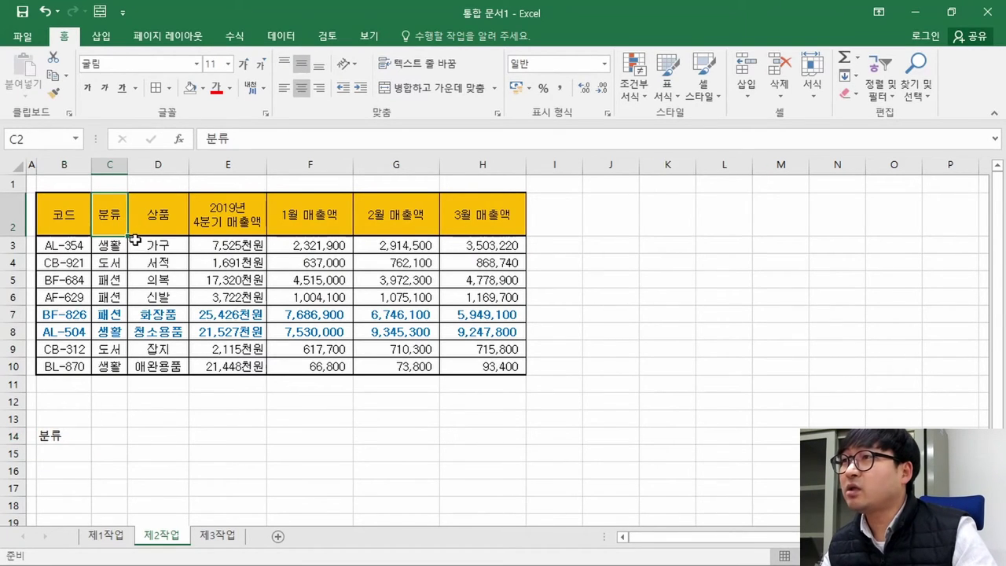
{"action": "left_click", "coordinate": [60, 433]}
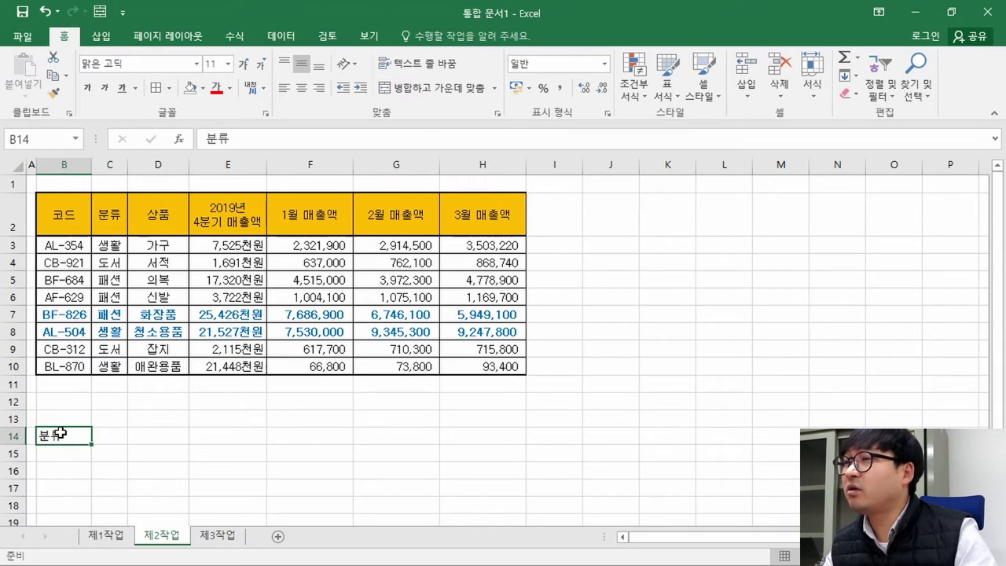
Step: Copy the 분류 header from C2 into cell B14 as the first criteria heading
{"action": "left_click", "coordinate": [102, 223]}
{"action": "key", "text": "ctrl+c"}
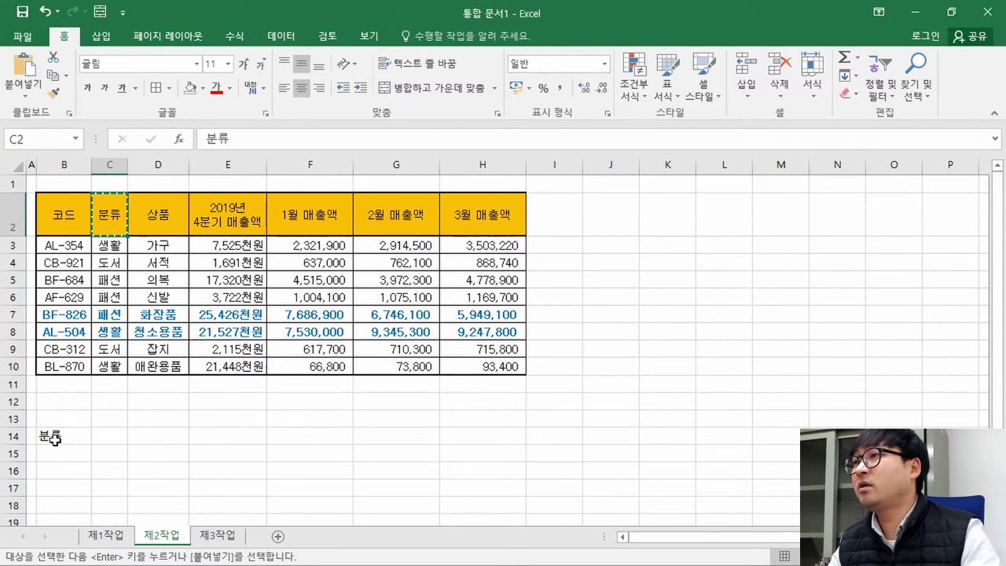
{"action": "left_click", "coordinate": [51, 439]}
{"action": "key", "text": "ctrl+v"}
Step: Recheck the 분류 condition in the exam PDF, then copy 도서 from C4 into cell B15 under the criteria heading
{"action": "key", "text": "alt+Tab"}
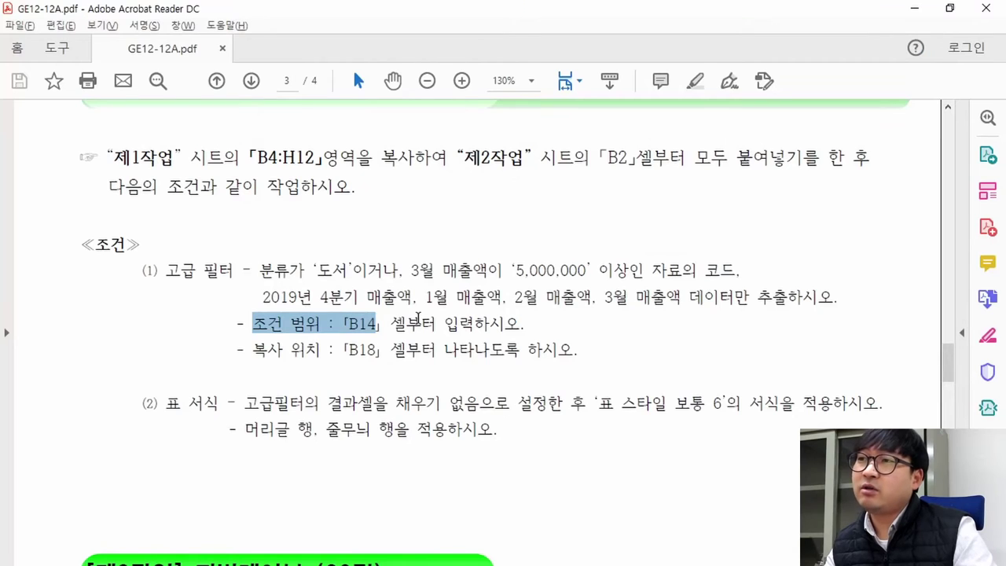
{"action": "left_click", "coordinate": [330, 323]}
{"action": "left_click_drag", "start_coordinate": [260, 269], "coordinate": [398, 271]}
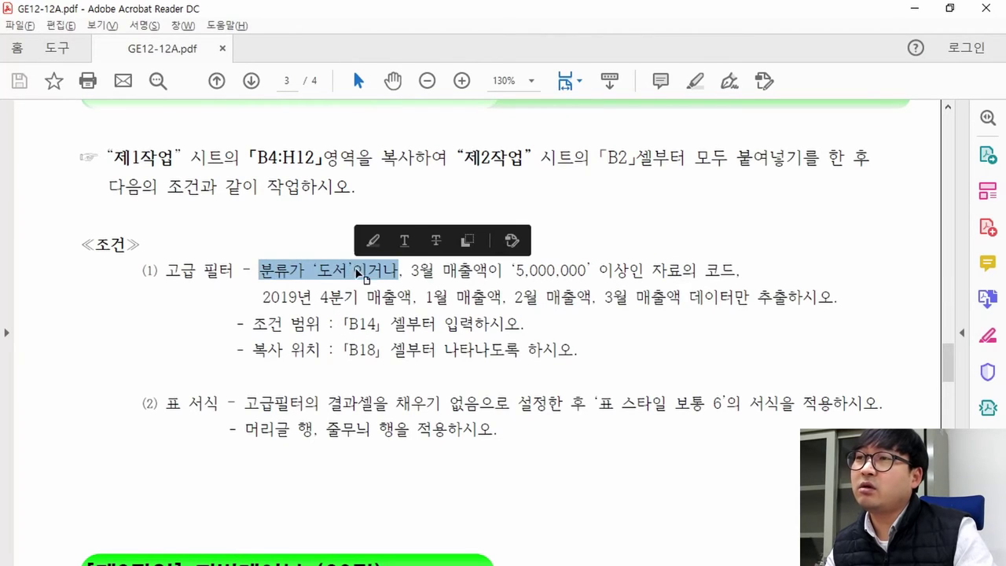
{"action": "left_click", "coordinate": [289, 270]}
{"action": "key", "text": "alt+Tab"}
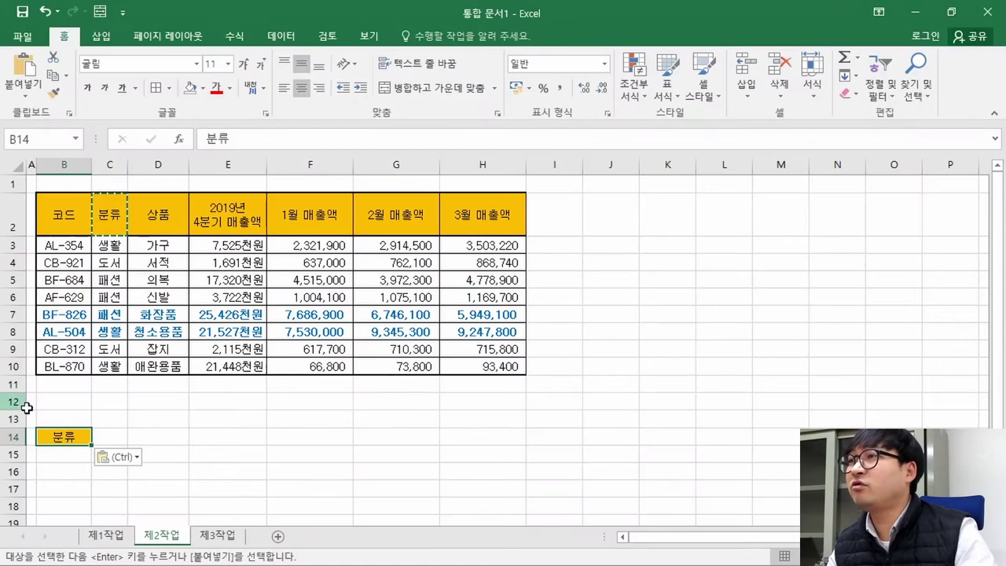
{"action": "left_click", "coordinate": [110, 262]}
{"action": "key", "text": "ctrl+c"}
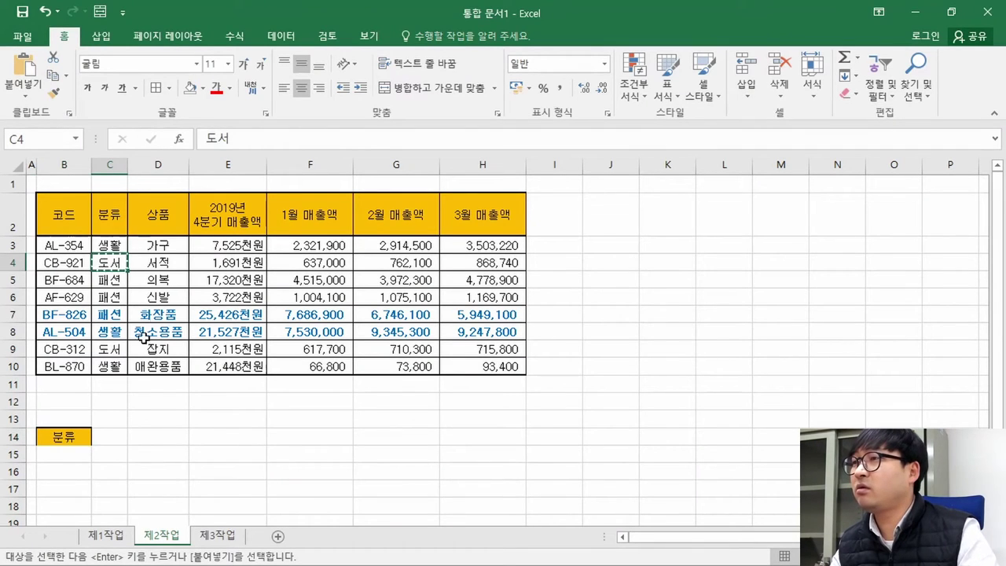
{"action": "left_click", "coordinate": [67, 453]}
{"action": "key", "text": "ctrl+v"}
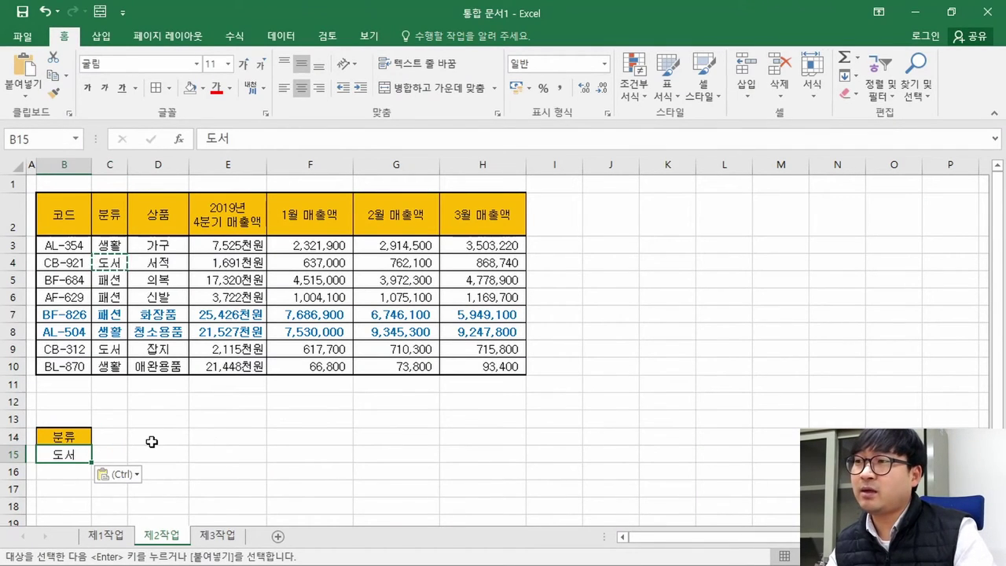
{"action": "left_click", "coordinate": [68, 437]}
{"action": "left_click", "coordinate": [71, 454]}
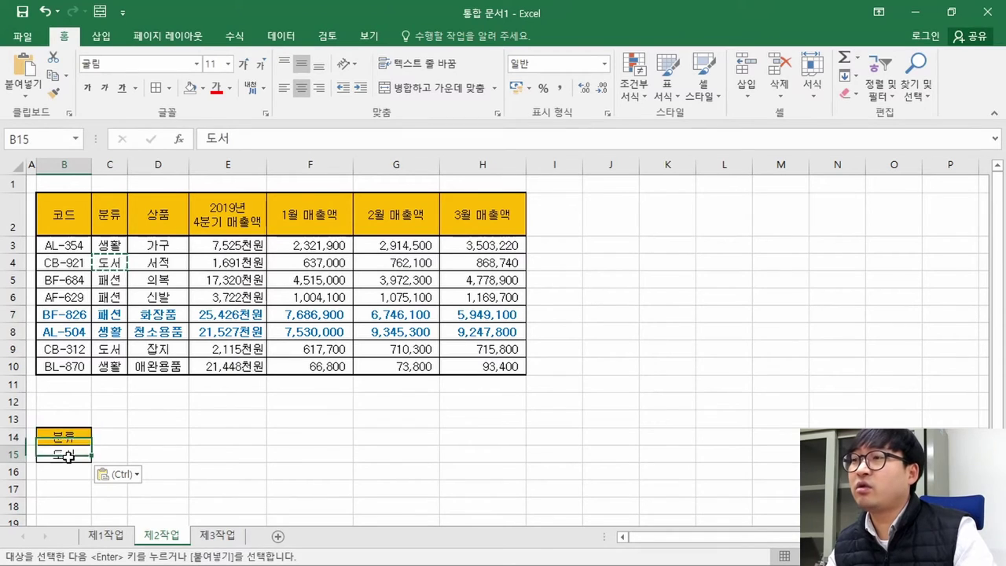
Step: Check the 3월 매출액 condition in the exam PDF, then copy that header from H2 into C14 as the second criteria heading
{"action": "key", "text": "alt+Tab"}
{"action": "left_click_drag", "start_coordinate": [411, 269], "coordinate": [586, 271]}
{"action": "key", "text": "alt+Tab"}
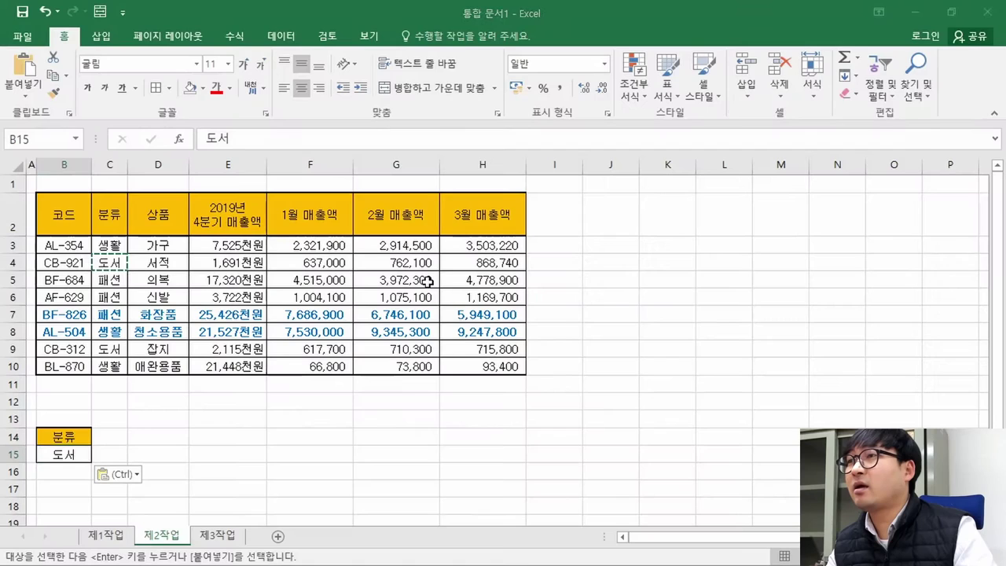
{"action": "left_click", "coordinate": [472, 219]}
{"action": "key", "text": "ctrl+c"}
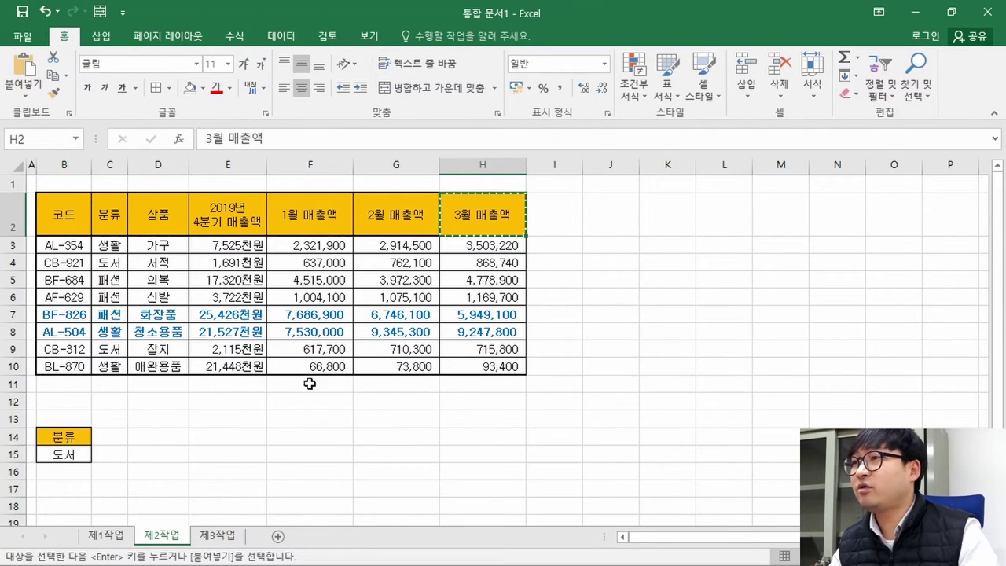
{"action": "left_click", "coordinate": [122, 437]}
{"action": "key", "text": "ctrl+v"}
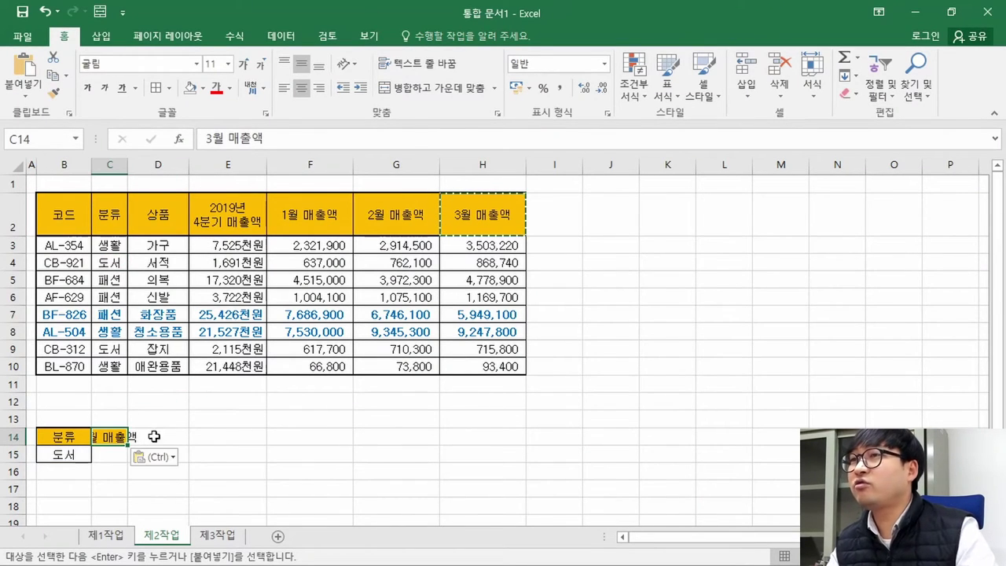
Step: Examine how the two-line heading in E2 is entered and look back at the advanced filter condition in the exam PDF
{"action": "left_click", "coordinate": [236, 205]}
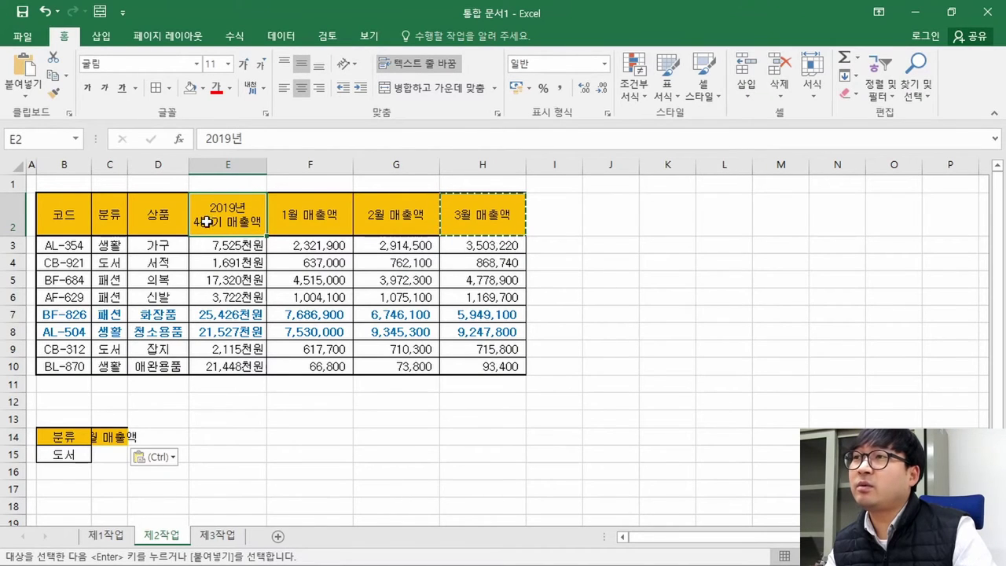
{"action": "double_click", "coordinate": [245, 207]}
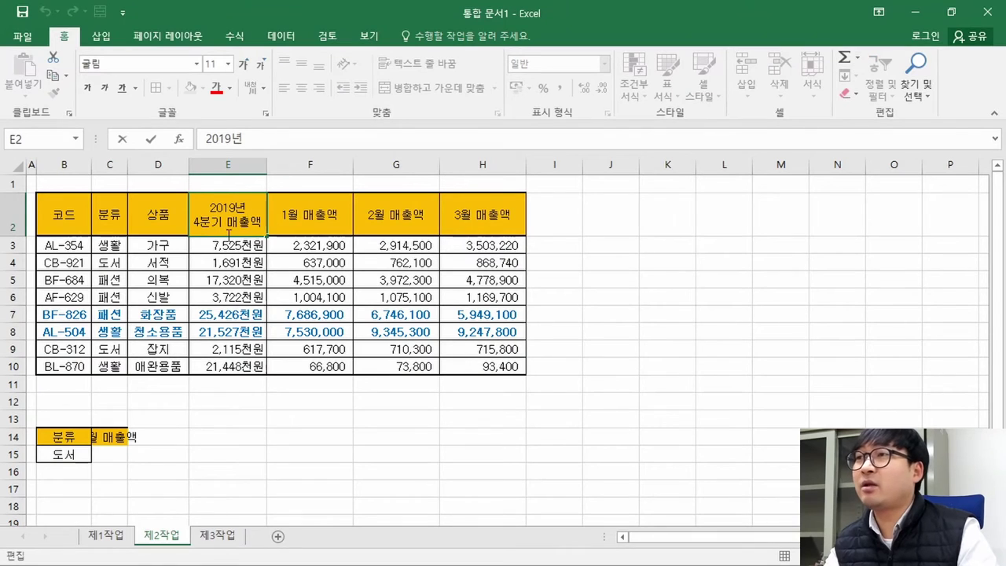
{"action": "key", "text": "Escape"}
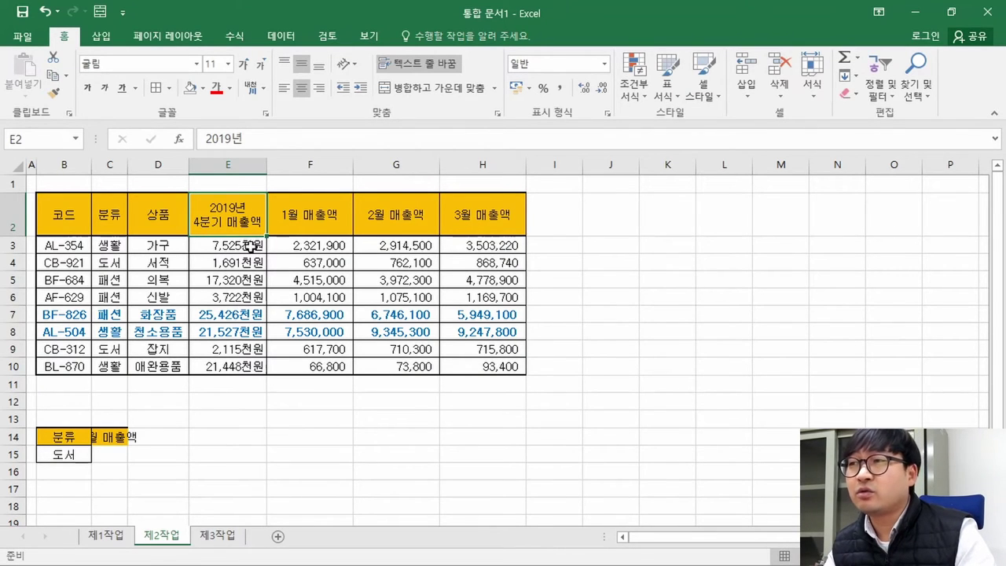
{"action": "key", "text": "alt+Tab"}
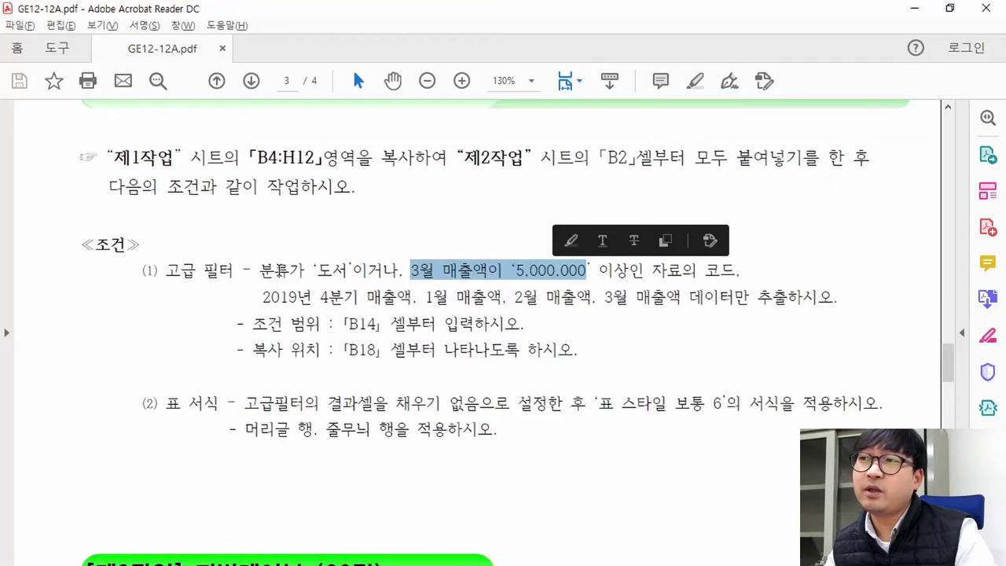
{"action": "key", "text": "alt+Tab"}
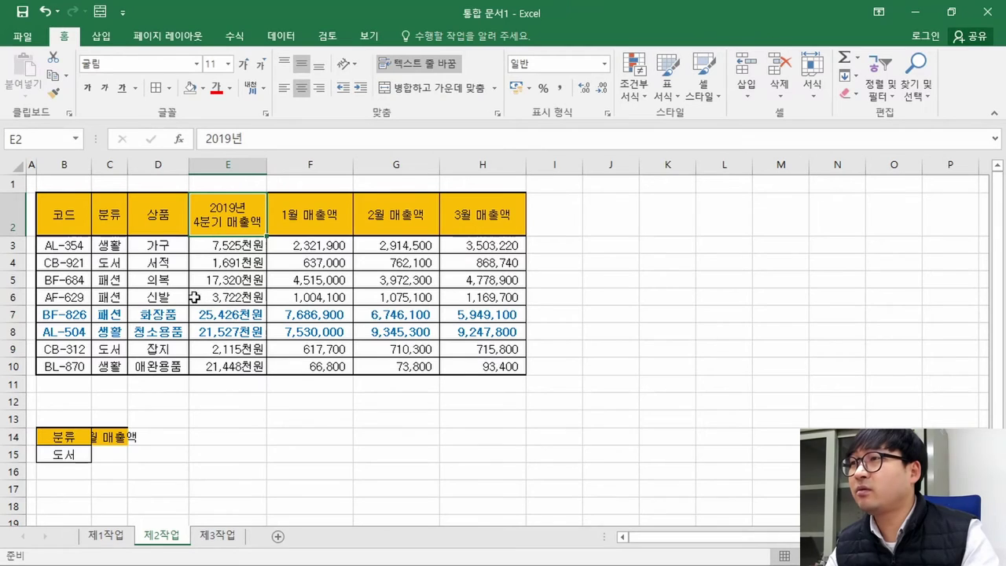
Step: Autofit column C, recheck the 5,000,000 이상 condition in the PDF, and enter >=5000000 in C15 under 3월 매출액
{"action": "double_click", "coordinate": [127, 164]}
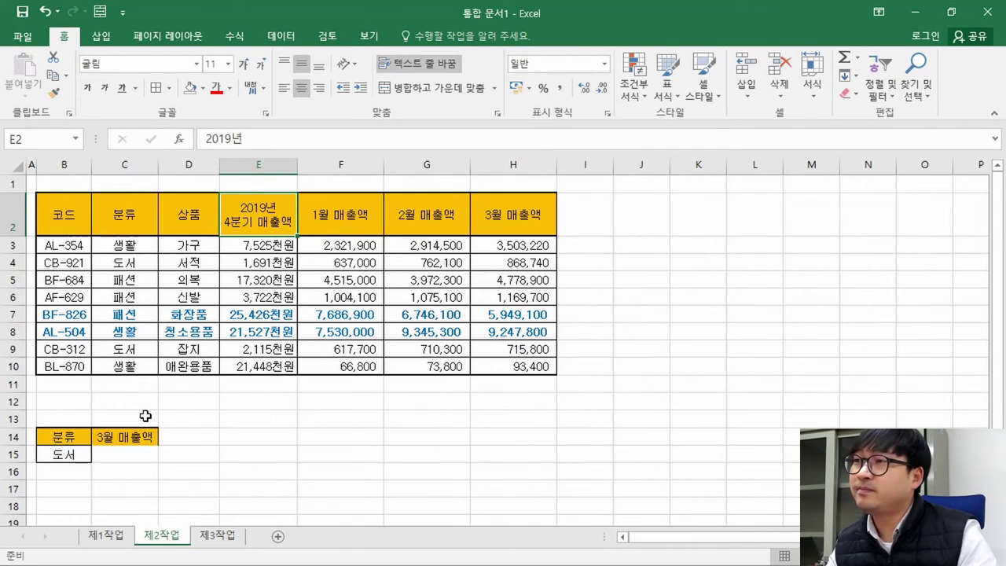
{"action": "left_click", "coordinate": [127, 453]}
{"action": "key", "text": "alt+Tab"}
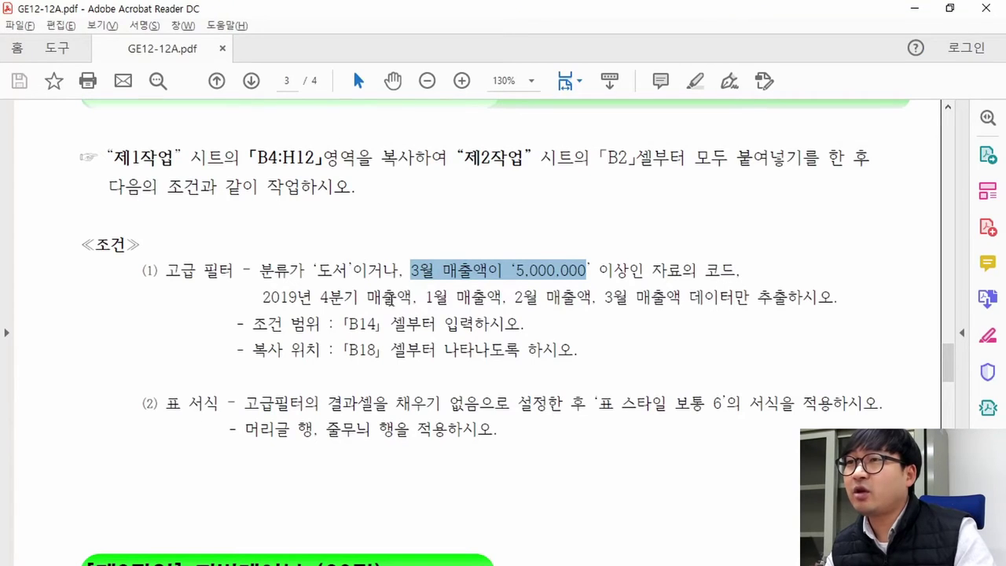
{"action": "left_click_drag", "start_coordinate": [519, 273], "coordinate": [626, 272]}
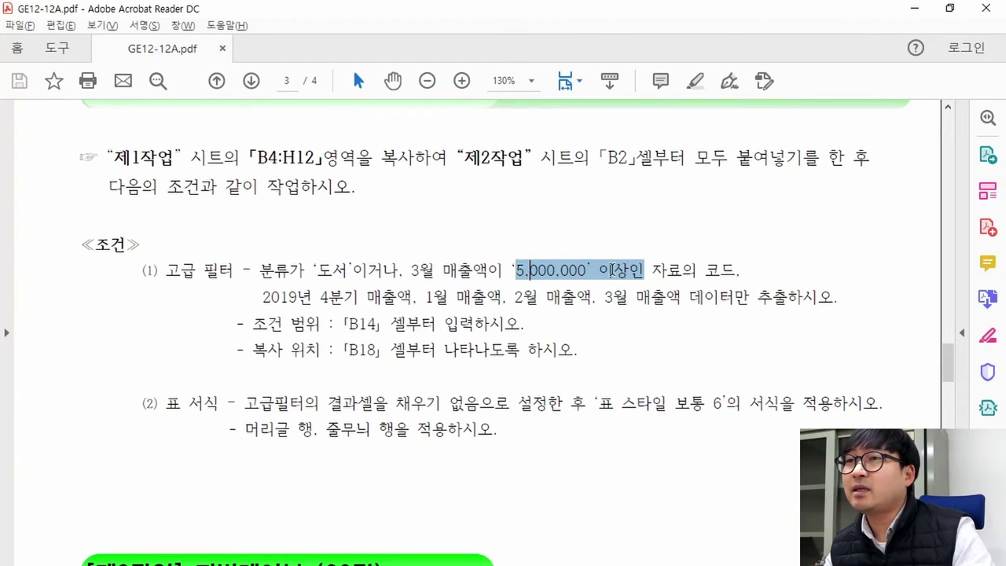
{"action": "key", "text": "alt+Tab"}
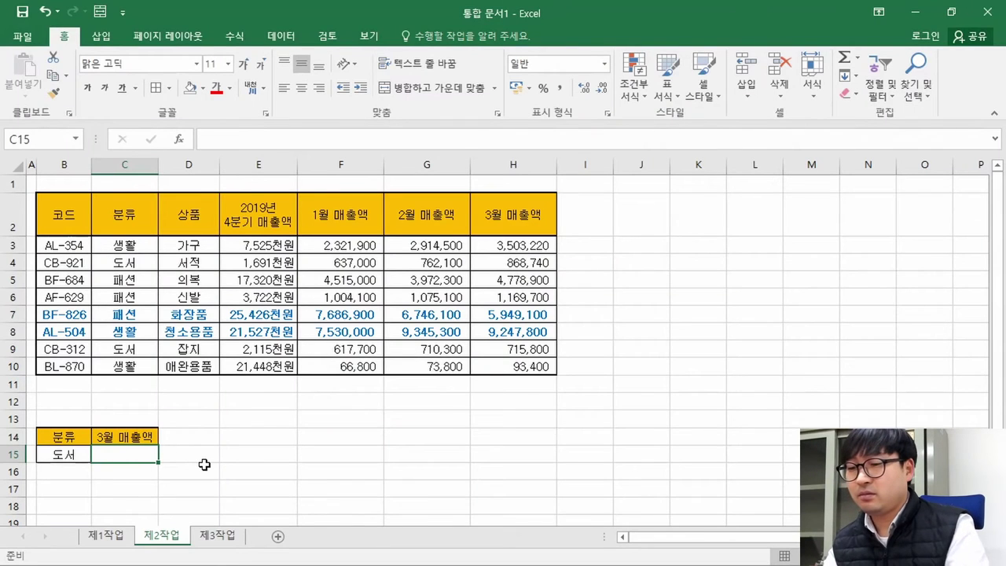
{"action": "type", "text": ">"}
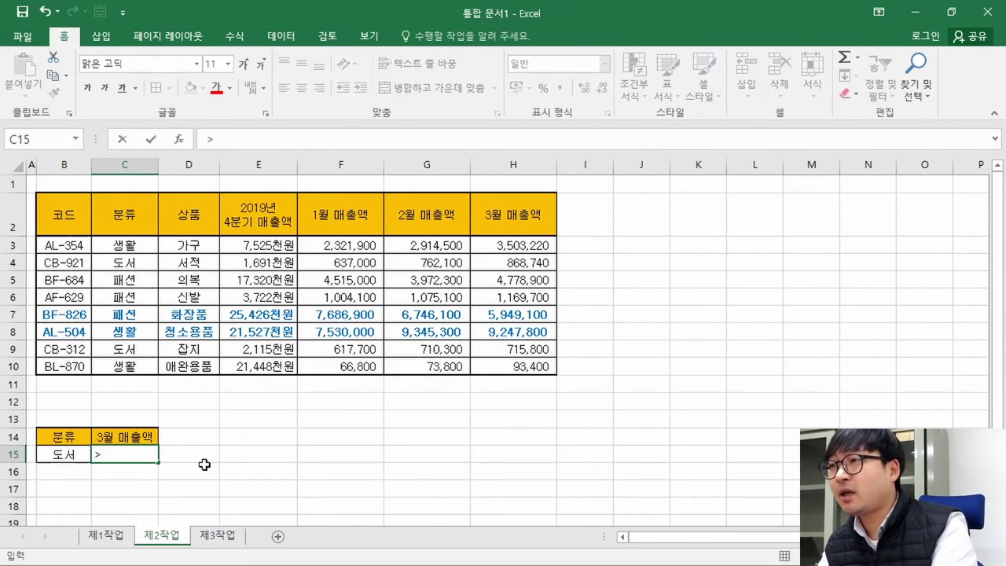
{"action": "type", "text": "=50000"}
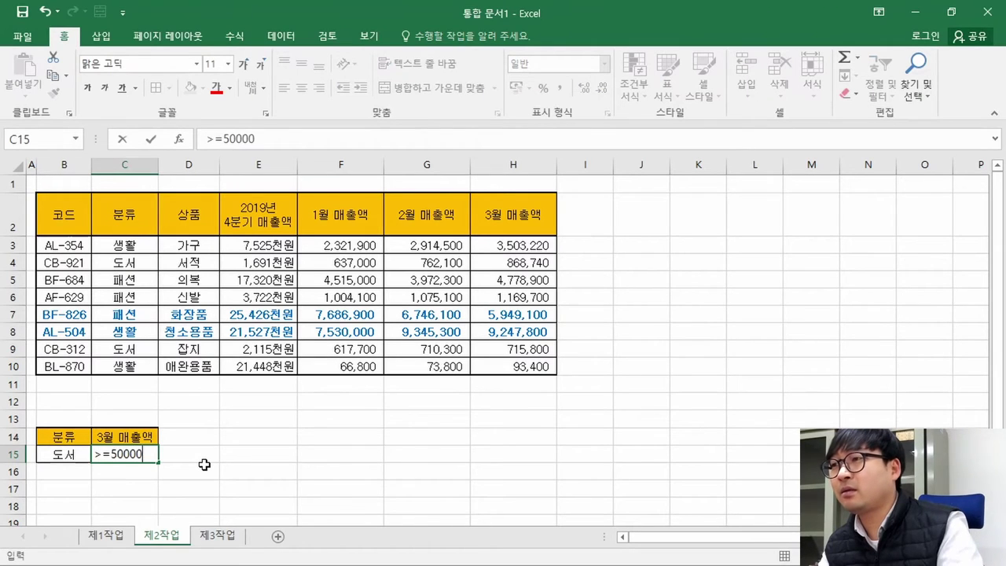
{"action": "type", "text": "00"}
{"action": "key", "text": "Return"}
Step: Compare the filter condition in the exam PDF with the criteria headings in row 14 of 제2작업
{"action": "key", "text": "alt+Tab"}
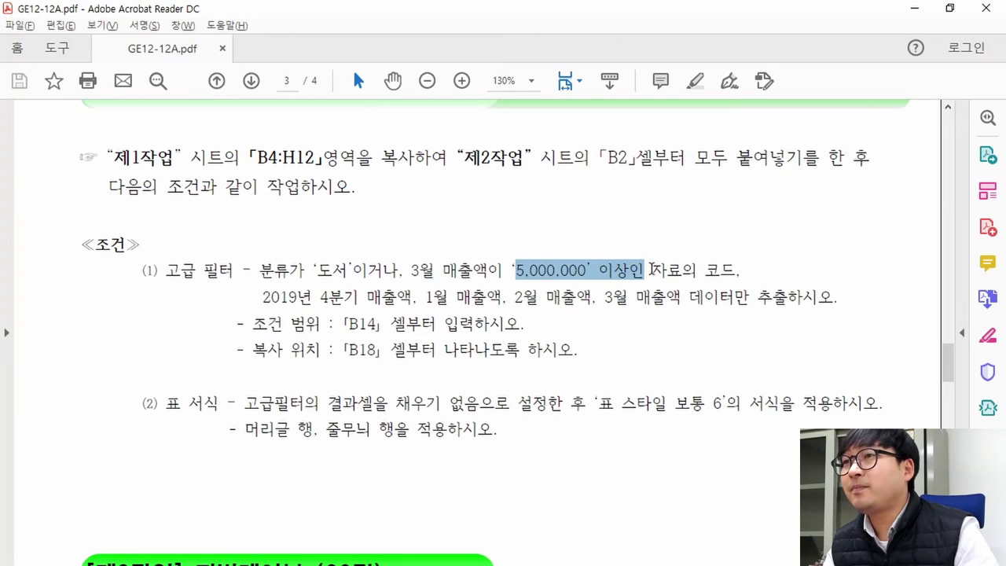
{"action": "key", "text": "alt+Tab"}
{"action": "left_click_drag", "start_coordinate": [65, 438], "coordinate": [342, 441]}
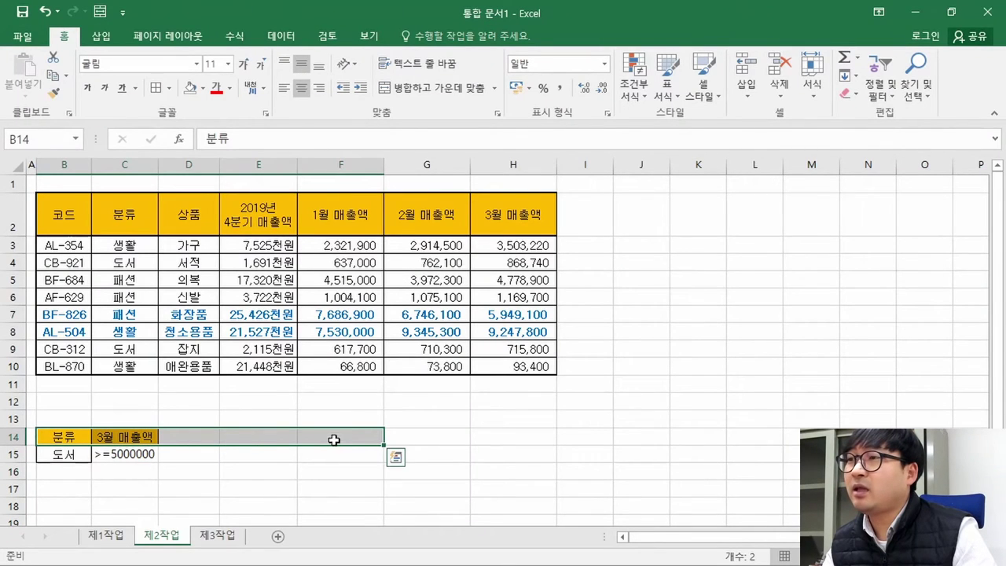
{"action": "left_click", "coordinate": [249, 438]}
Step: Examine in the exam PDF how 이거나 links the 분류 '도서' condition with the 3월 매출액 5,000,000 condition
{"action": "key", "text": "alt+Tab"}
{"action": "left_click_drag", "start_coordinate": [263, 270], "coordinate": [397, 271]}
{"action": "left_click", "coordinate": [358, 270]}
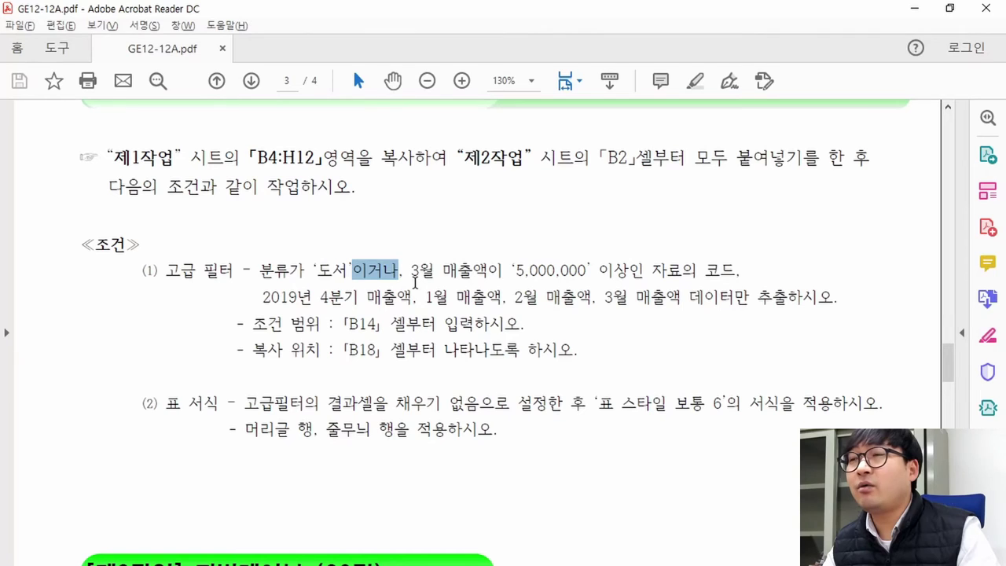
{"action": "left_click", "coordinate": [320, 277]}
{"action": "left_click_drag", "start_coordinate": [354, 270], "coordinate": [393, 276]}
{"action": "left_click_drag", "start_coordinate": [267, 271], "coordinate": [397, 274]}
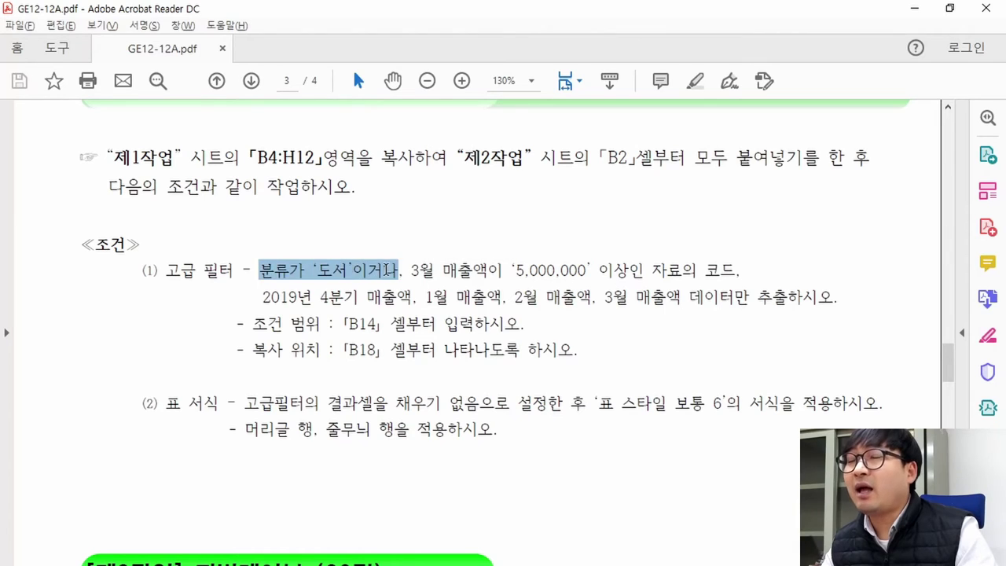
{"action": "left_click", "coordinate": [277, 268]}
{"action": "left_click_drag", "start_coordinate": [262, 271], "coordinate": [348, 273]}
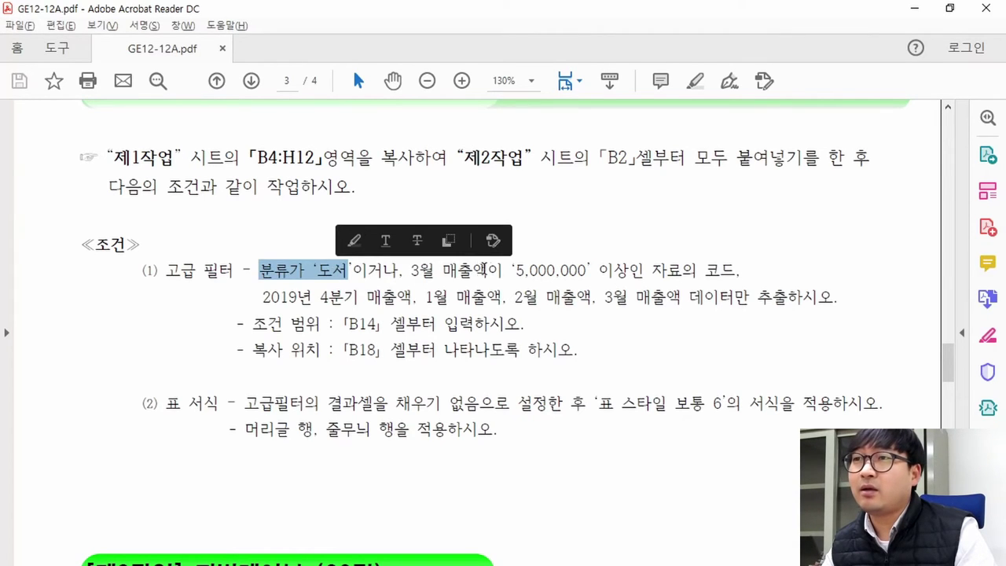
{"action": "left_click_drag", "start_coordinate": [442, 271], "coordinate": [591, 272]}
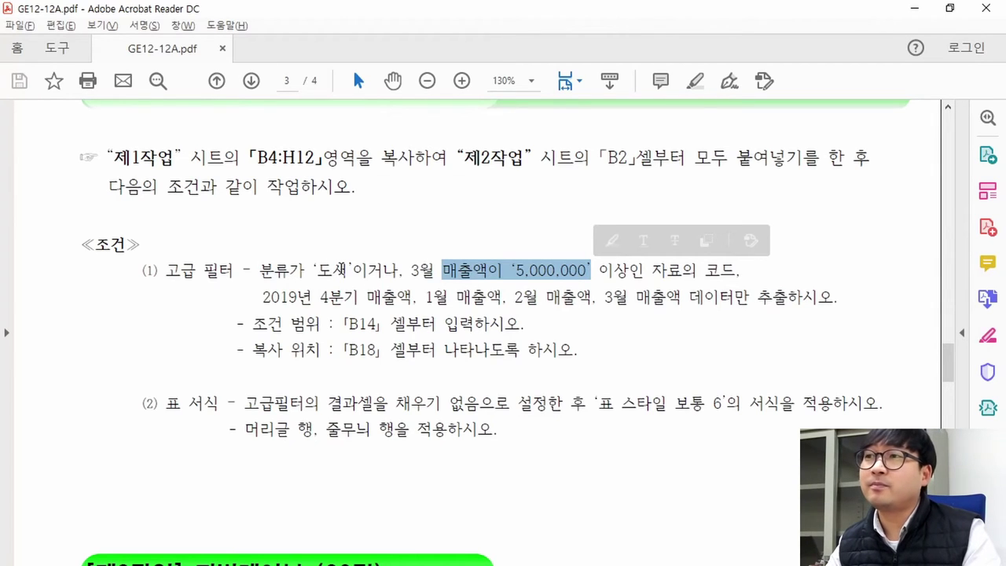
{"action": "left_click_drag", "start_coordinate": [257, 271], "coordinate": [412, 272]}
{"action": "left_click", "coordinate": [305, 275]}
{"action": "left_click_drag", "start_coordinate": [351, 272], "coordinate": [404, 273]}
{"action": "left_click_drag", "start_coordinate": [259, 271], "coordinate": [588, 280]}
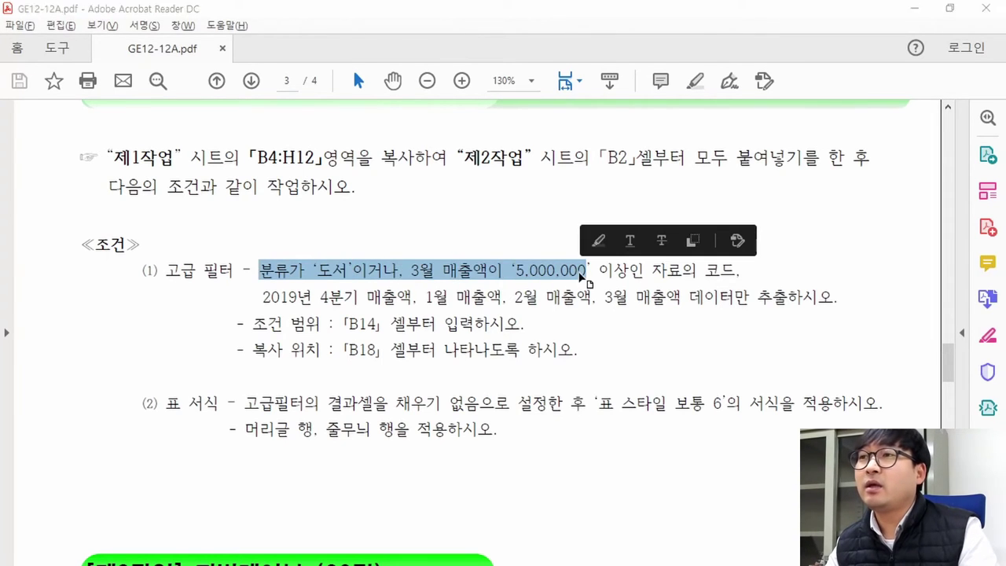
Step: Review the criteria in B14:C15, both placed on row 15, against the 이거나 wording in the exam PDF
{"action": "key", "text": "alt+Tab"}
{"action": "left_click_drag", "start_coordinate": [65, 431], "coordinate": [124, 456]}
{"action": "left_click", "coordinate": [63, 455]}
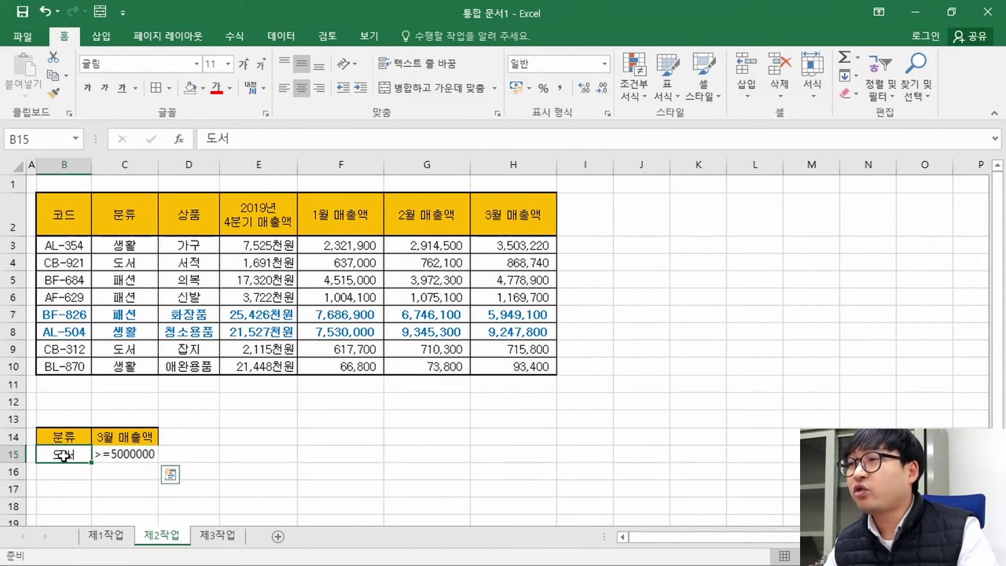
{"action": "left_click", "coordinate": [100, 456]}
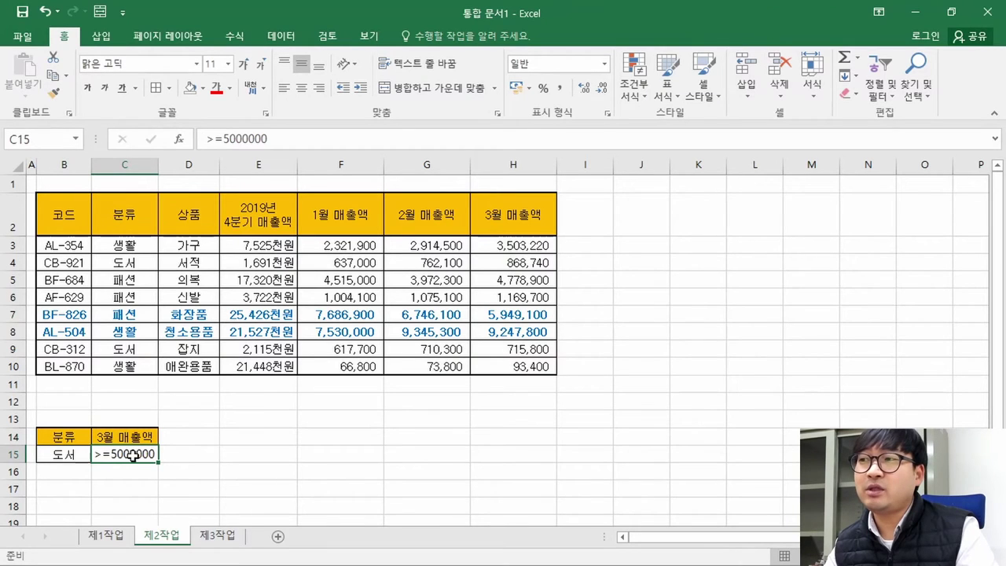
{"action": "key", "text": "alt+Tab"}
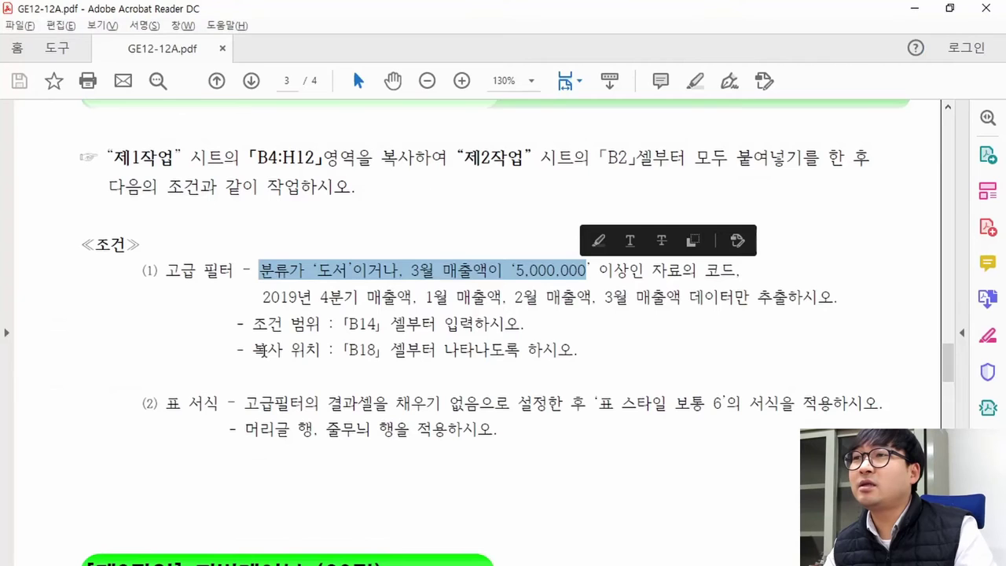
{"action": "left_click", "coordinate": [377, 271]}
{"action": "left_click_drag", "start_coordinate": [352, 269], "coordinate": [412, 271]}
{"action": "left_click", "coordinate": [289, 267]}
Step: Copy the >=5000000 criterion from C15 to C16 and clear C15, putting the two conditions on separate rows for OR
{"action": "key", "text": "alt+Tab"}
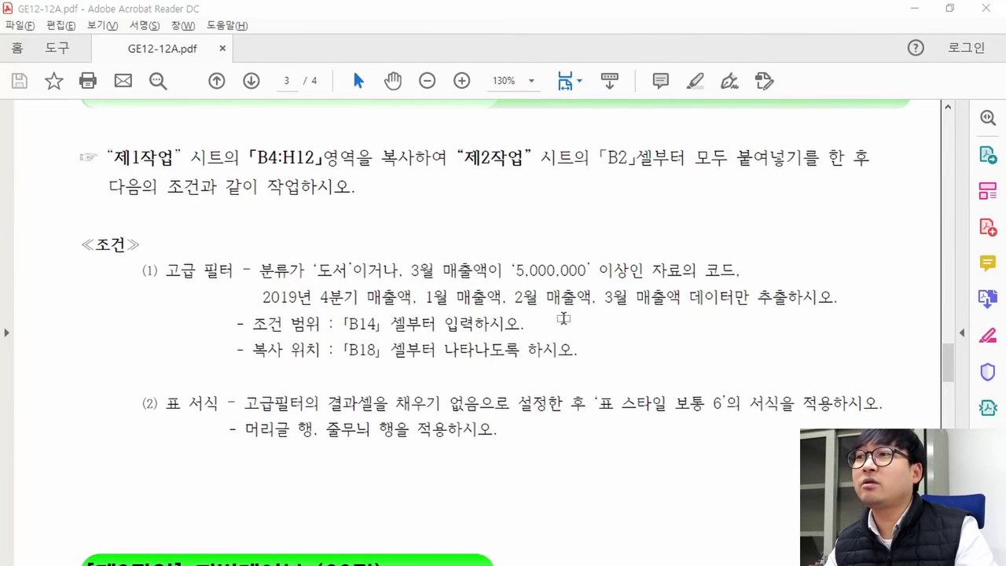
{"action": "key", "text": "ctrl+c"}
{"action": "left_click", "coordinate": [124, 338]}
{"action": "key", "text": "ctrl+v"}
{"action": "left_click", "coordinate": [125, 322]}
{"action": "key", "text": "Delete"}
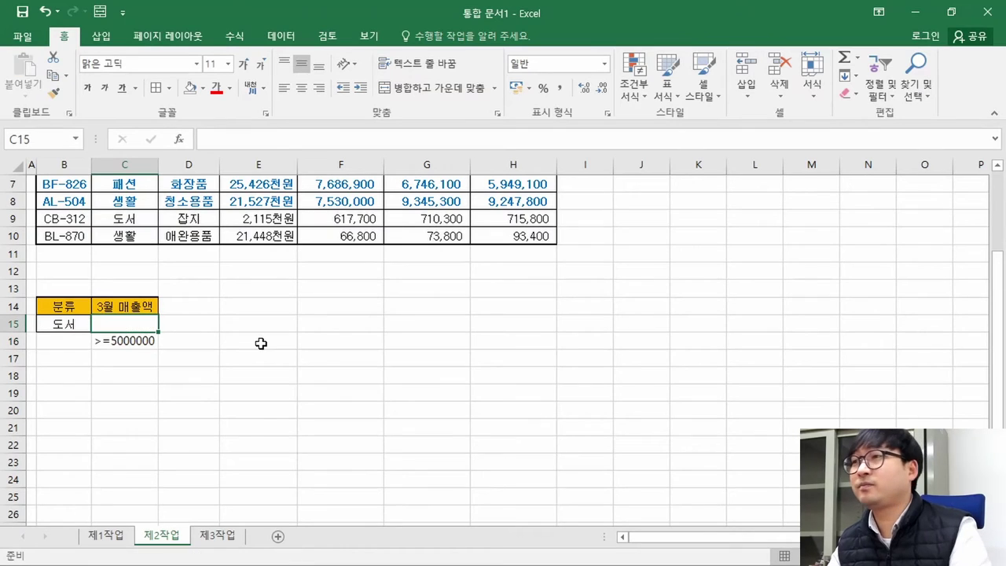
Step: Review criteria rows 15 and 16 in columns B and C to compare same-row and separate-row placement
{"action": "left_click", "coordinate": [137, 277]}
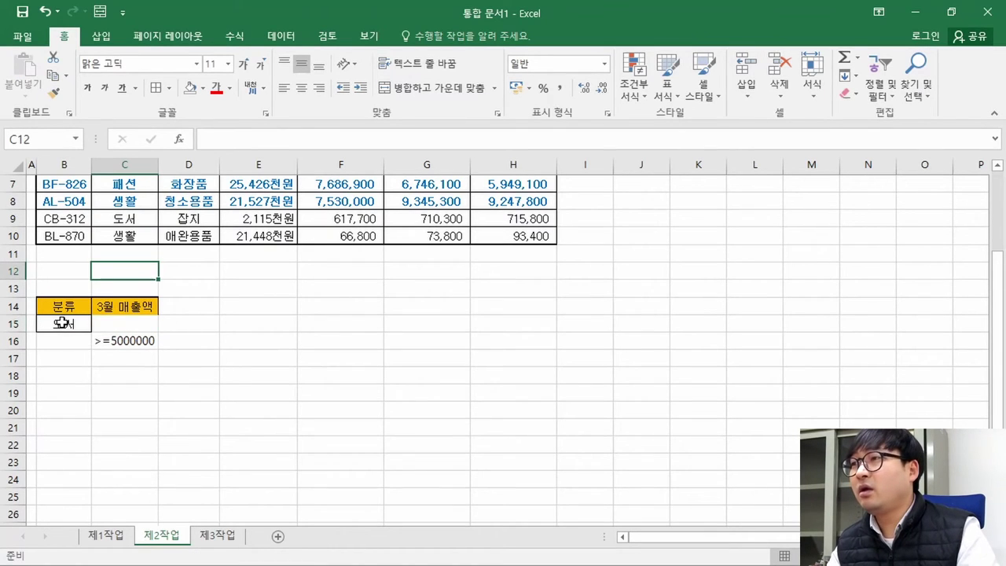
{"action": "left_click_drag", "start_coordinate": [62, 322], "coordinate": [145, 322]}
{"action": "left_click_drag", "start_coordinate": [66, 343], "coordinate": [142, 342]}
{"action": "left_click_drag", "start_coordinate": [64, 324], "coordinate": [134, 341]}
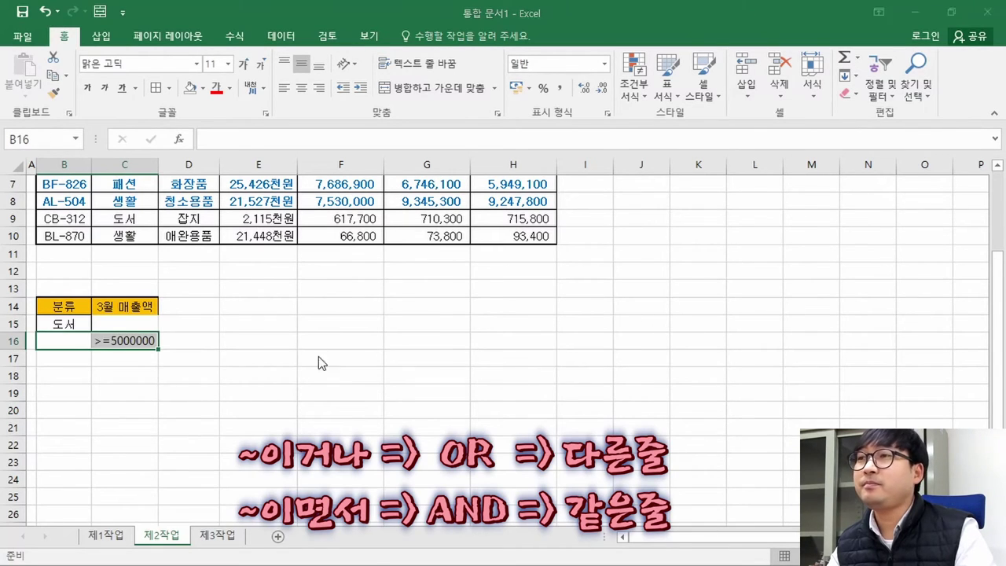
Step: Reread the advanced filter sentence in the exam PDF, examining 이거나, '도서' and 3월 매출액 as OR conditions
{"action": "key", "text": "alt+Tab"}
{"action": "left_click_drag", "start_coordinate": [356, 274], "coordinate": [398, 274]}
{"action": "left_click_drag", "start_coordinate": [260, 271], "coordinate": [515, 274]}
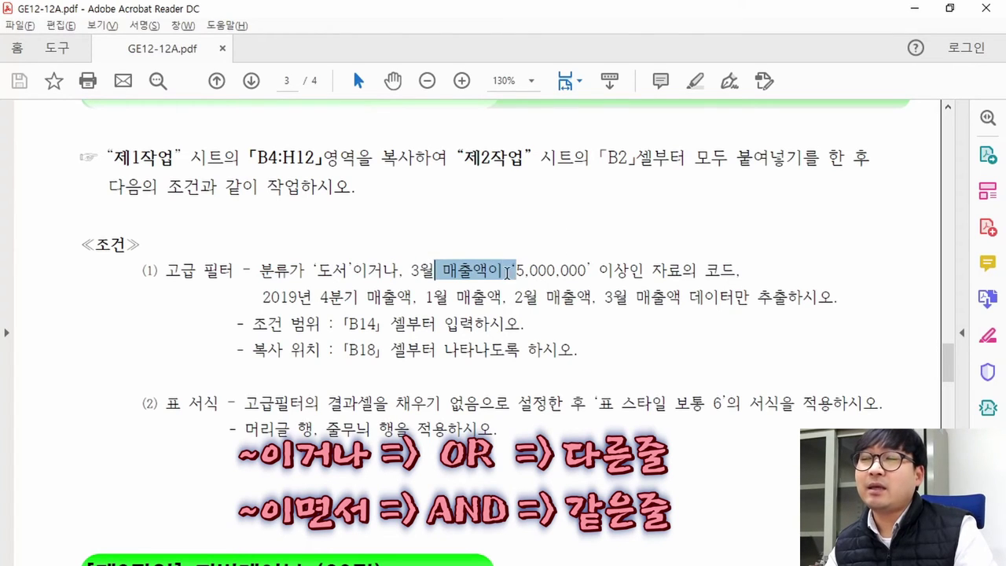
{"action": "left_click_drag", "start_coordinate": [259, 271], "coordinate": [586, 271]}
{"action": "left_click_drag", "start_coordinate": [314, 273], "coordinate": [352, 272]}
{"action": "left_click_drag", "start_coordinate": [434, 272], "coordinate": [504, 277]}
{"action": "left_click_drag", "start_coordinate": [312, 271], "coordinate": [497, 272]}
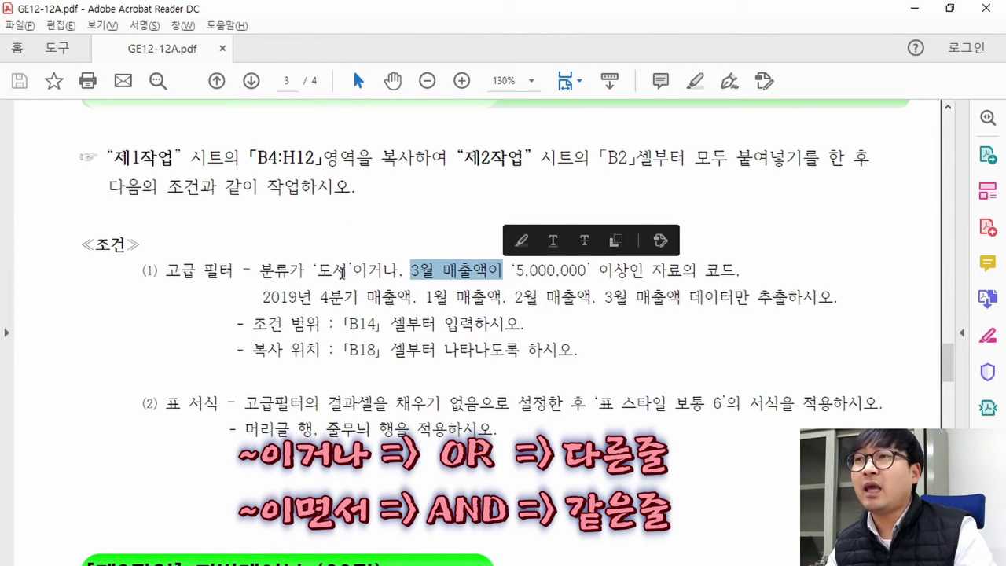
{"action": "left_click", "coordinate": [507, 282]}
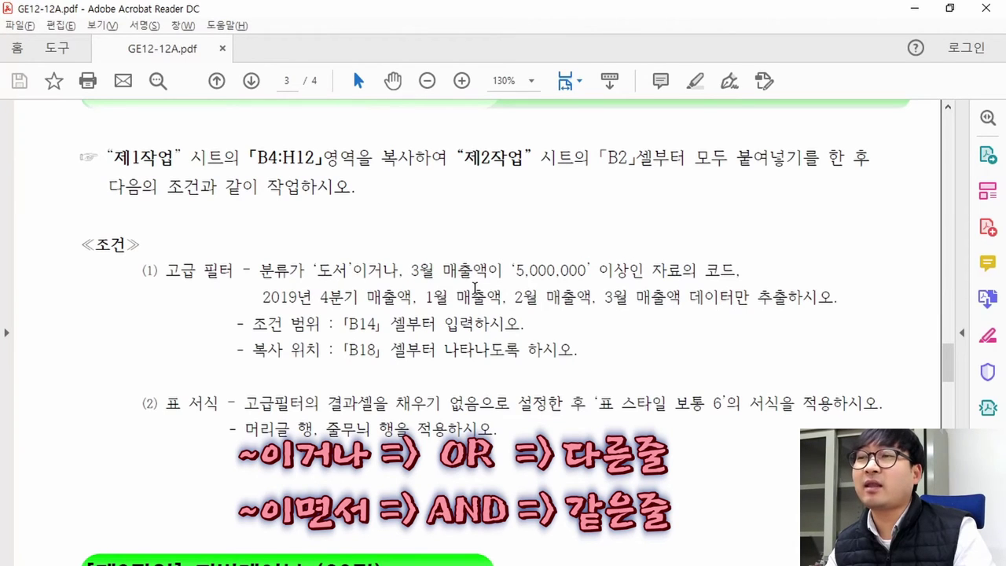
Step: Check the position of the empty cell C15 against the 이거나 wording in the exam PDF
{"action": "key", "text": "alt+Tab"}
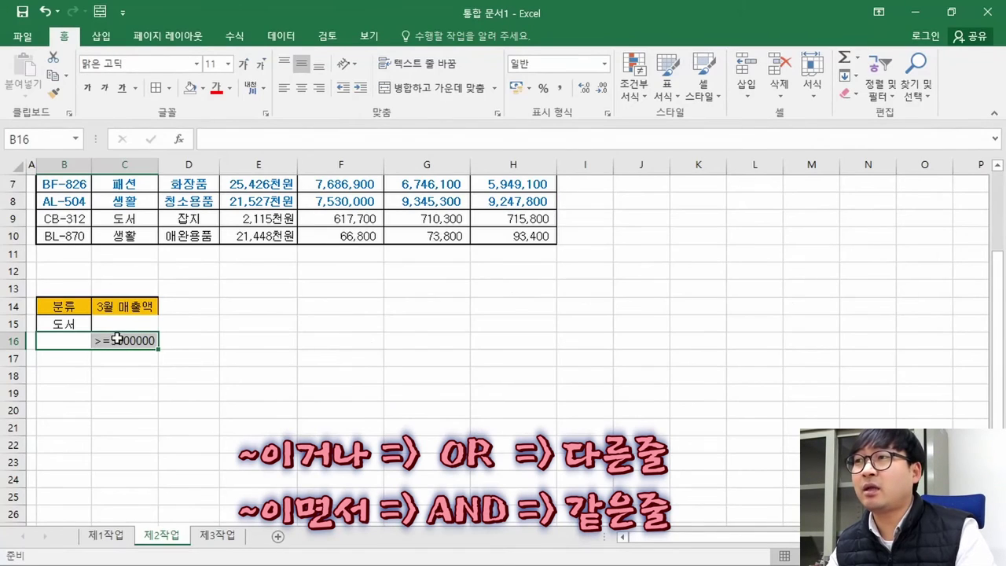
{"action": "left_click", "coordinate": [126, 323]}
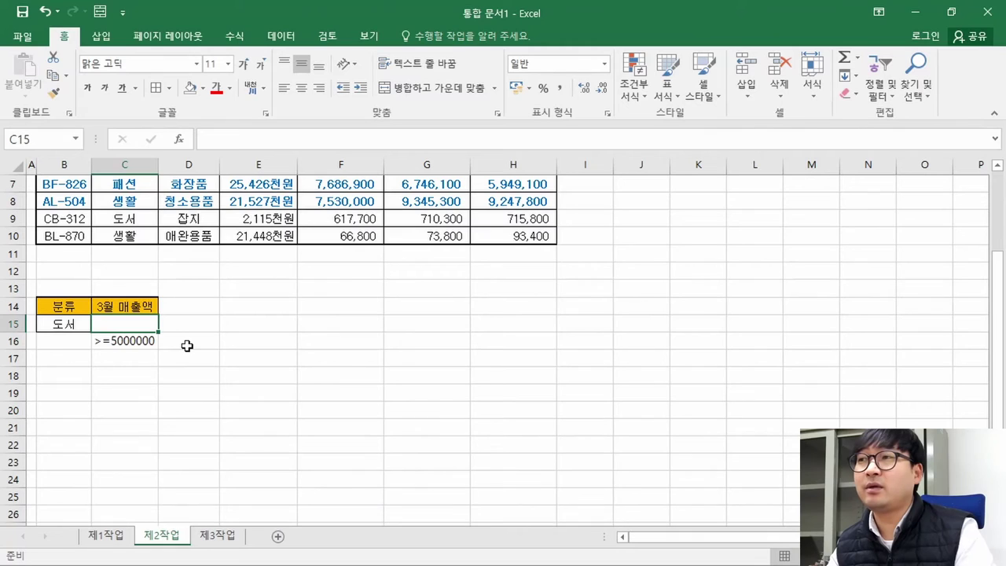
{"action": "key", "text": "alt+Tab"}
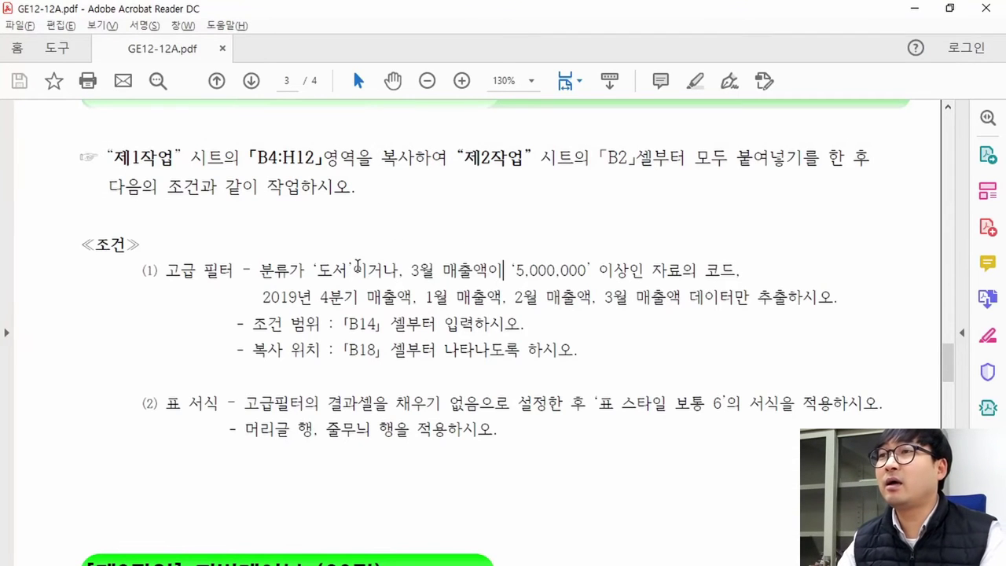
{"action": "left_click_drag", "start_coordinate": [350, 269], "coordinate": [400, 269]}
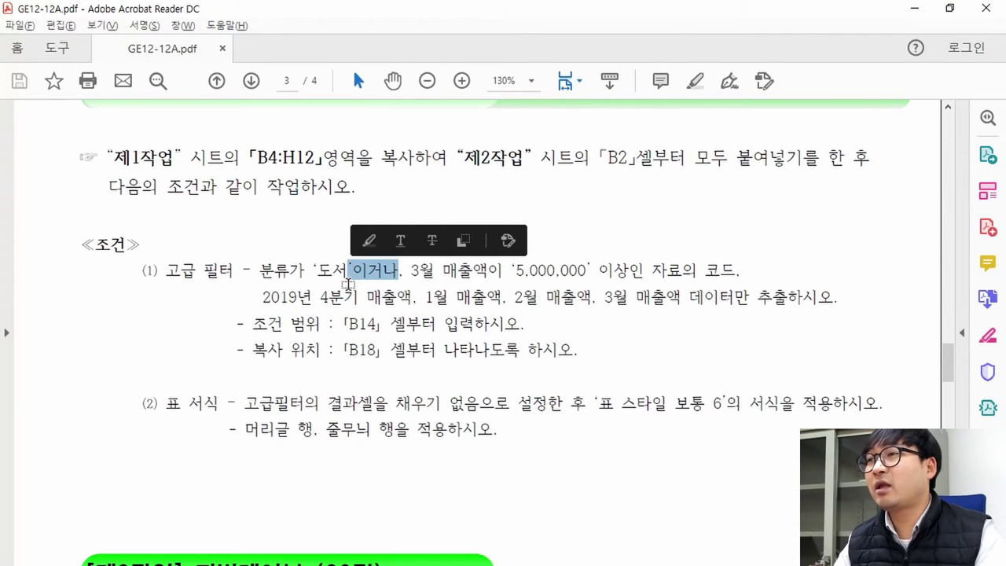
Step: Check the placement of the criteria in B14:C16, comparing empty cell C15 with >=5000000 in row 16
{"action": "key", "text": "alt+Tab"}
{"action": "key", "text": "Left"}
{"action": "key", "text": "shift+Right"}
{"action": "left_click", "coordinate": [135, 346]}
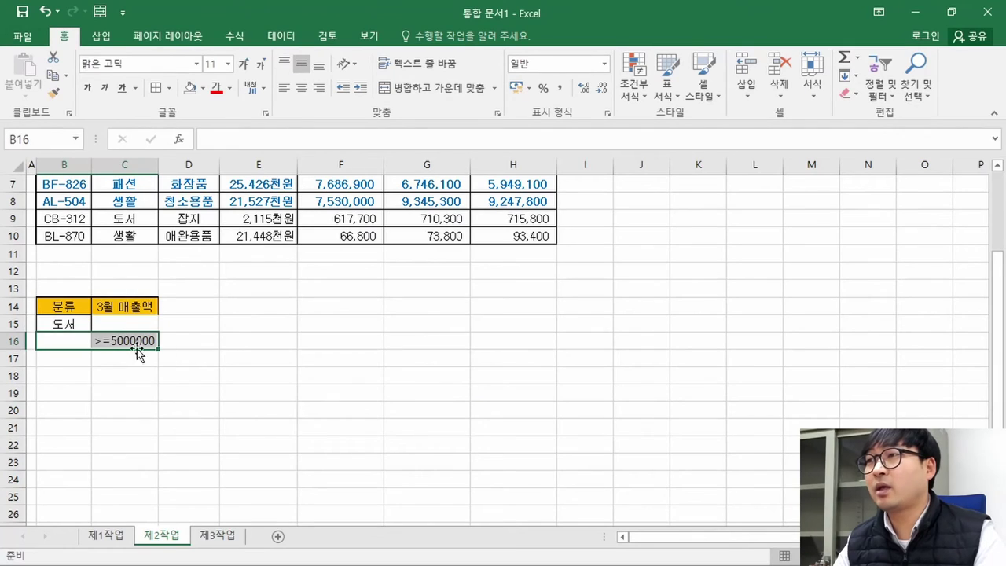
{"action": "left_click", "coordinate": [134, 324]}
{"action": "left_click", "coordinate": [70, 289]}
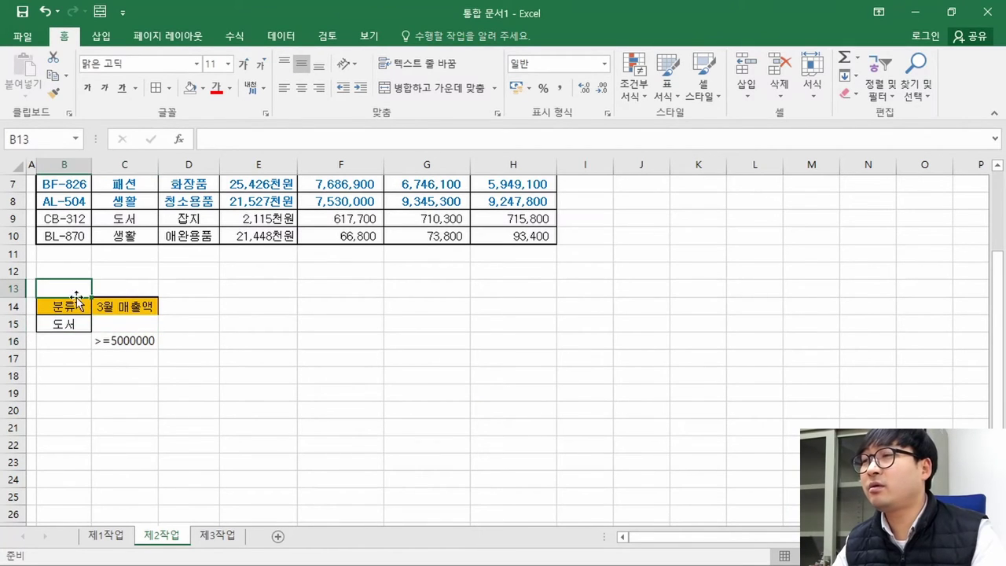
{"action": "scroll", "coordinate": [102, 310], "scroll_direction": "up", "scroll_amount": 2}
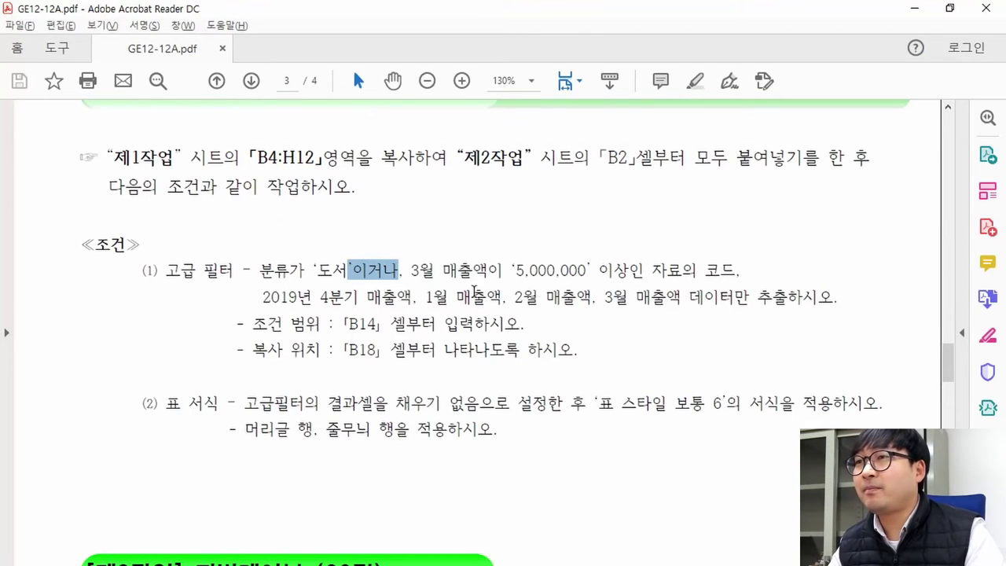
Step: Check the first extraction field and the copy location in the exam PDF, and copy the 코드 header from B2 to B18
{"action": "left_click_drag", "start_coordinate": [654, 269], "coordinate": [737, 269]}
{"action": "key", "text": "alt+Tab"}
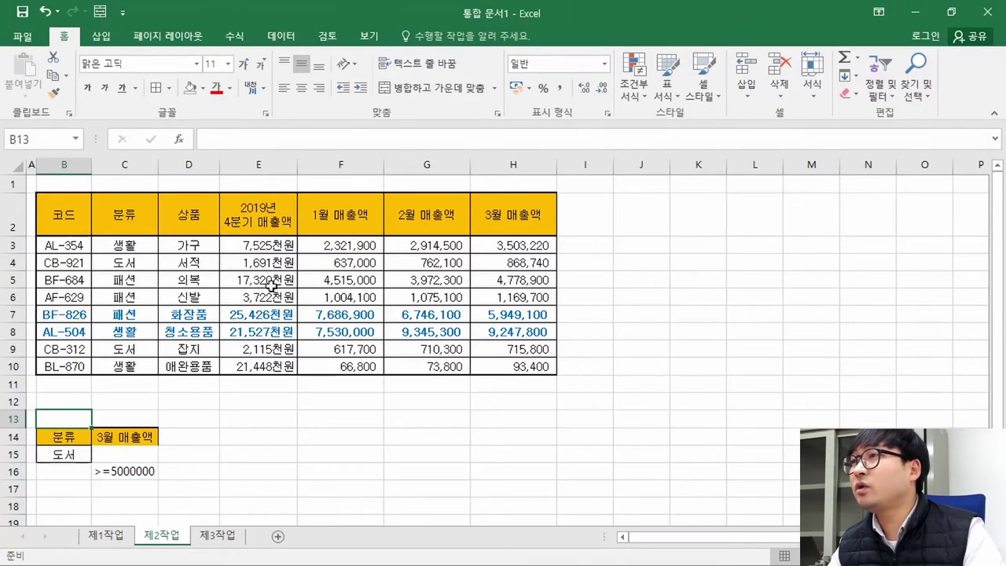
{"action": "left_click", "coordinate": [63, 221]}
{"action": "key", "text": "ctrl+c"}
{"action": "key", "text": "alt+Tab"}
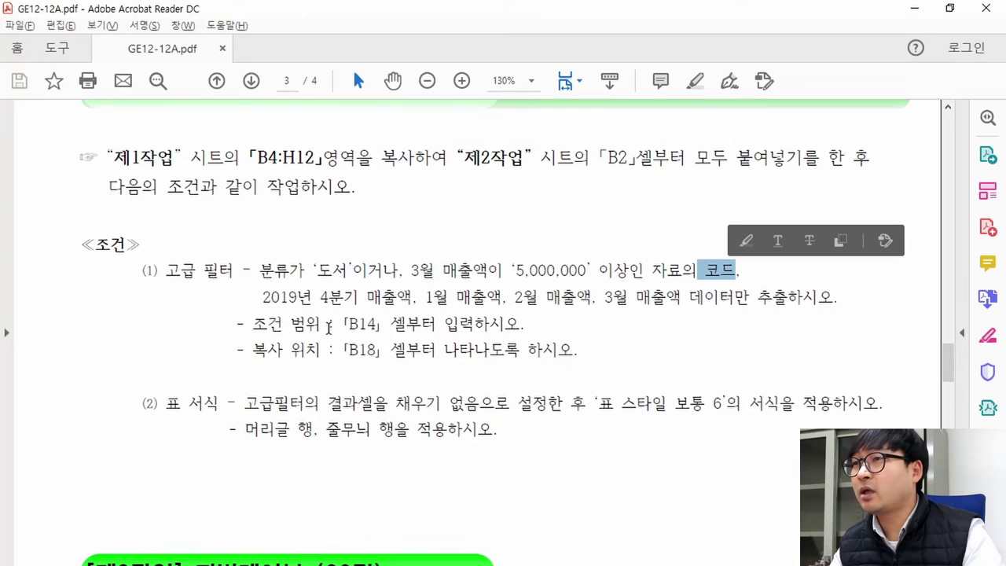
{"action": "left_click_drag", "start_coordinate": [252, 349], "coordinate": [376, 351]}
{"action": "key", "text": "alt+Tab"}
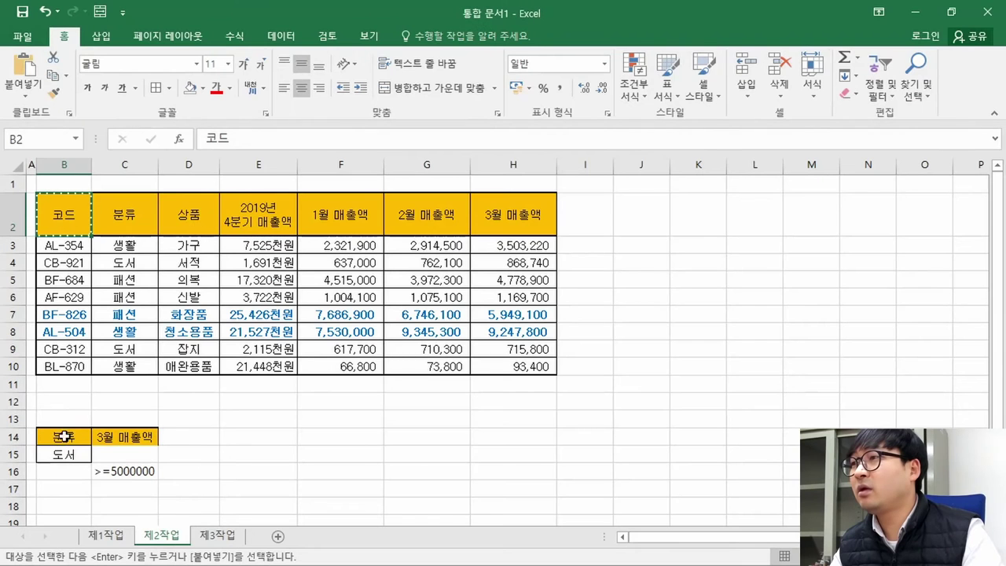
{"action": "left_click", "coordinate": [49, 509]}
{"action": "key", "text": "ctrl+v"}
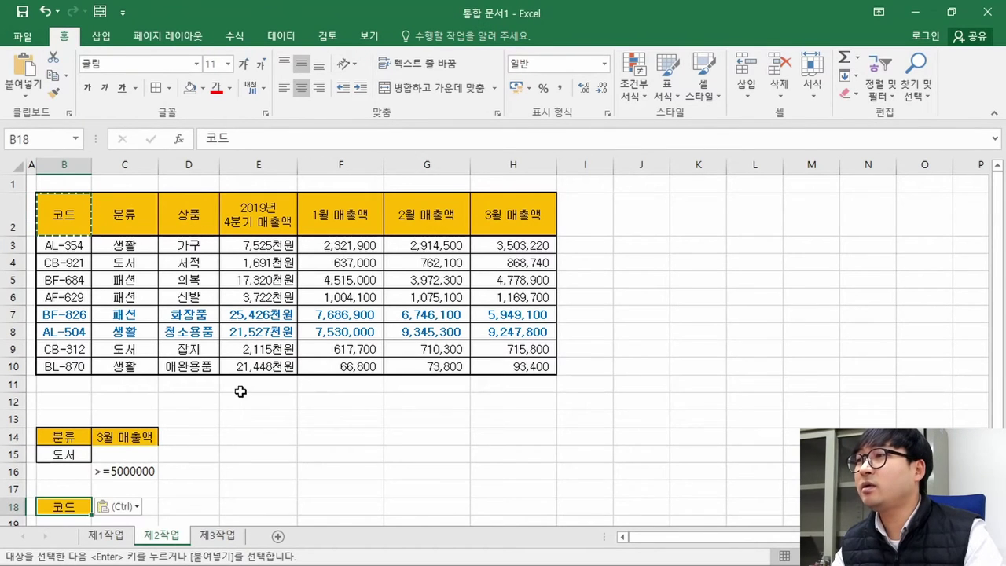
Step: Check the next extraction field in the exam PDF and copy the 2019년 4분기 매출액 header from E2 to C18
{"action": "key", "text": "alt+Tab"}
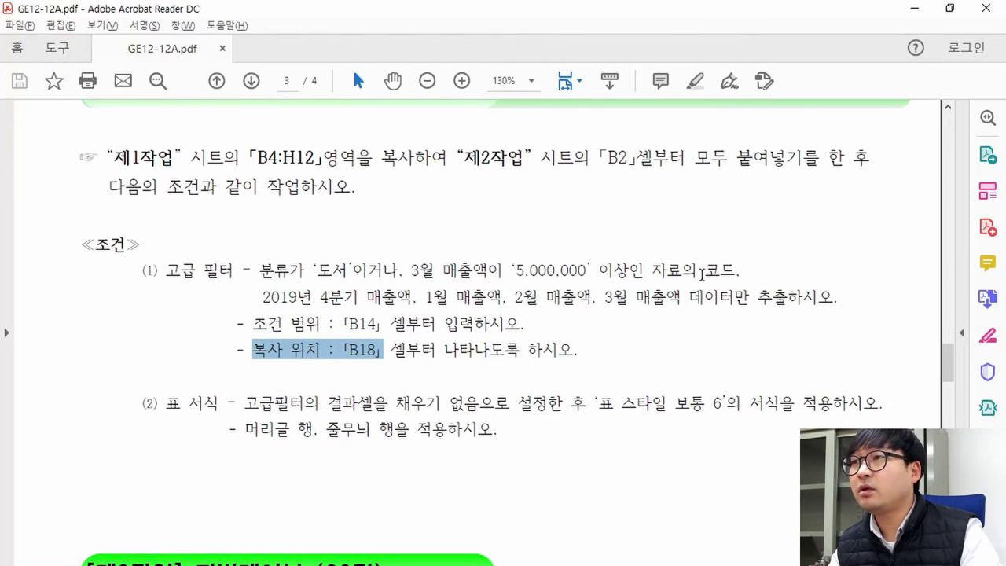
{"action": "left_click_drag", "start_coordinate": [263, 297], "coordinate": [410, 297]}
{"action": "key", "text": "alt+Tab"}
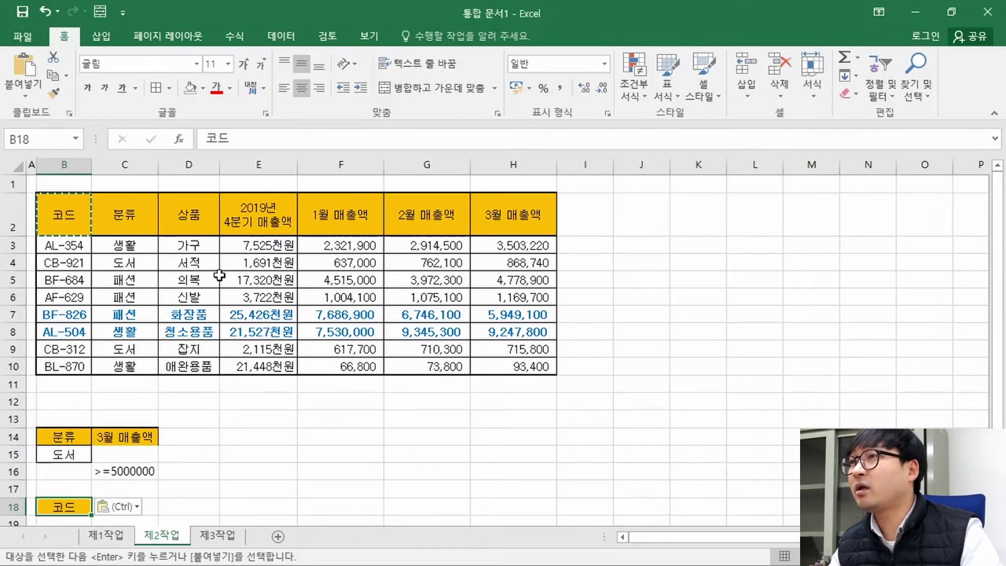
{"action": "left_click", "coordinate": [276, 222]}
{"action": "key", "text": "ctrl+c"}
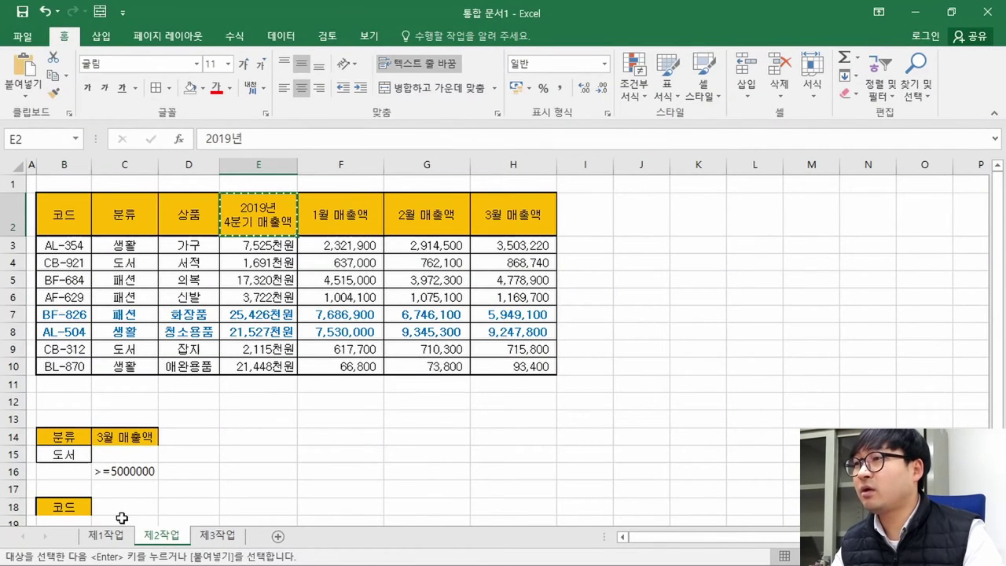
{"action": "left_click", "coordinate": [132, 506]}
{"action": "key", "text": "ctrl+v"}
Step: Check the remaining extraction fields in the exam PDF and copy the 1월, 2월 and 3월 매출액 headers from F2:H2 to D18:F18
{"action": "key", "text": "alt+Tab"}
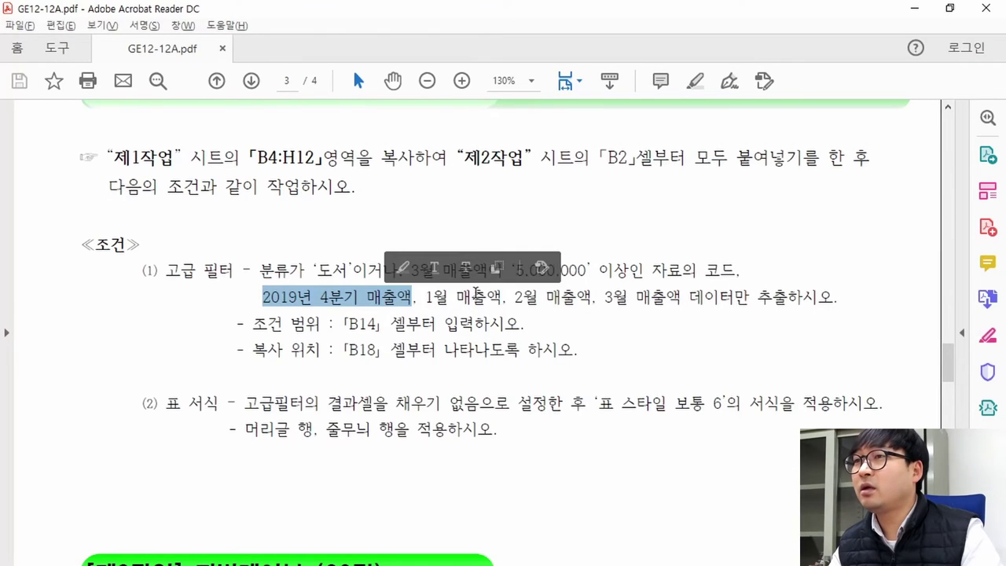
{"action": "left_click", "coordinate": [437, 299]}
{"action": "left_click_drag", "start_coordinate": [425, 297], "coordinate": [664, 297]}
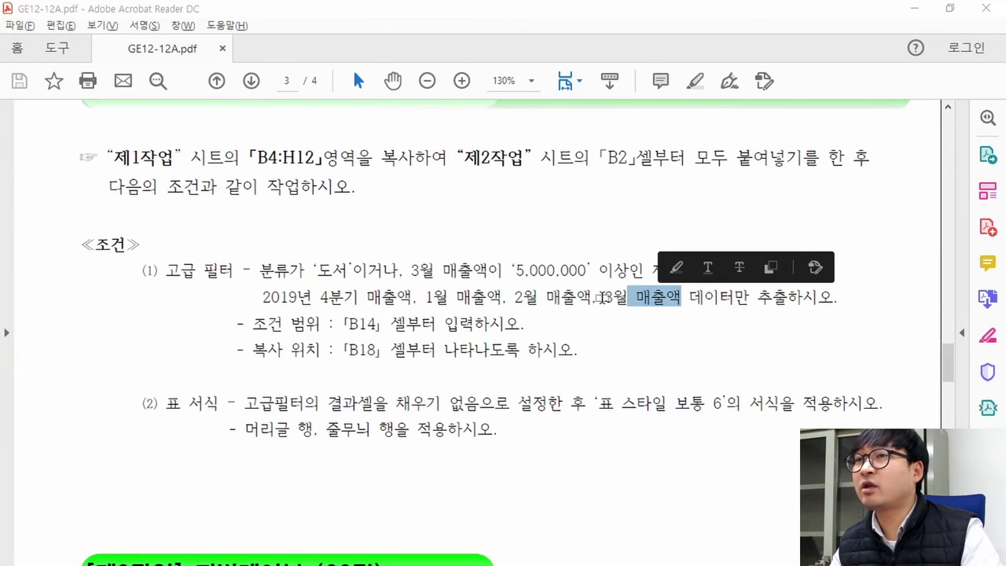
{"action": "key", "text": "alt+Tab"}
{"action": "left_click_drag", "start_coordinate": [353, 214], "coordinate": [524, 209]}
{"action": "key", "text": "ctrl+c"}
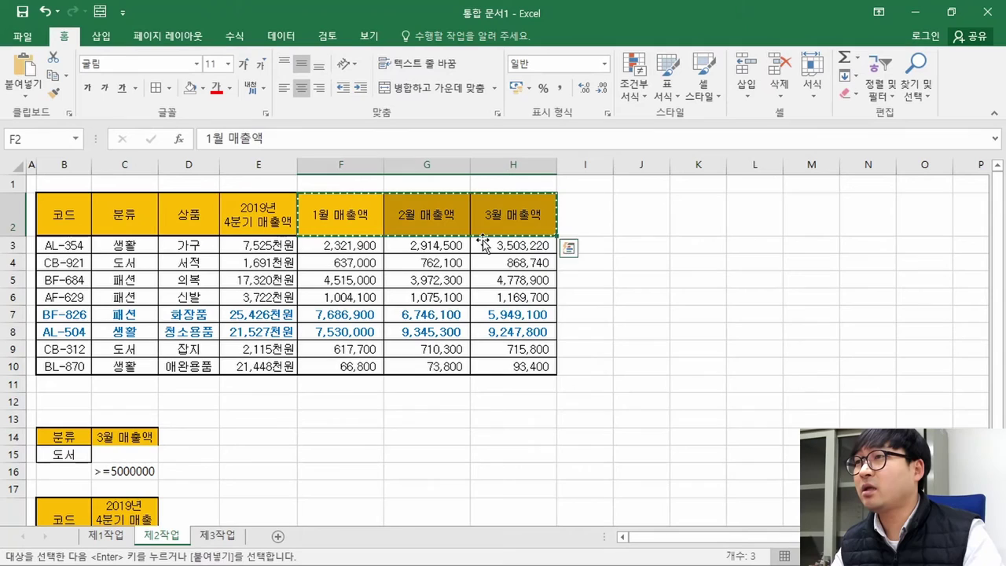
{"action": "left_click", "coordinate": [192, 511]}
{"action": "scroll", "coordinate": [213, 510], "scroll_direction": "down", "scroll_amount": 3}
{"action": "key", "text": "ctrl+v"}
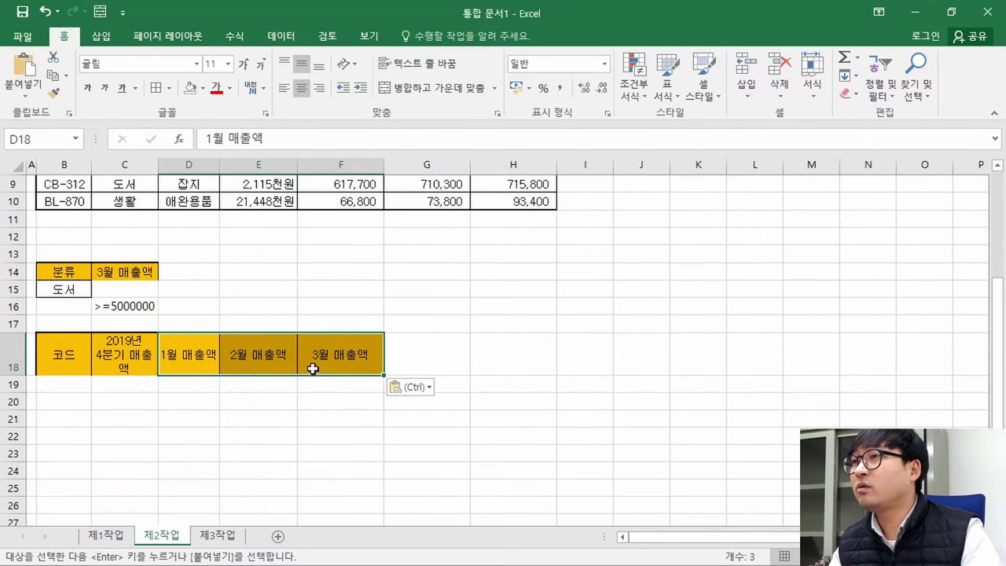
Step: Reread the extraction instruction in the exam PDF and widen column C to fit the 2019년 4분기 매출액 header on two lines
{"action": "key", "text": "alt+Tab"}
{"action": "left_click_drag", "start_coordinate": [692, 296], "coordinate": [837, 298]}
{"action": "key", "text": "alt+Tab"}
{"action": "left_click", "coordinate": [138, 354]}
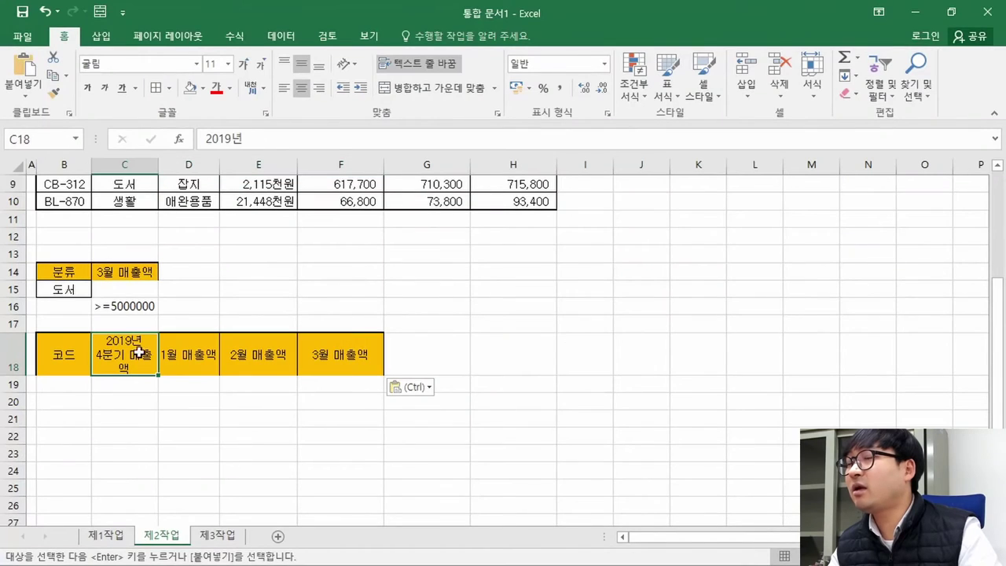
{"action": "mouse_move", "coordinate": [162, 172]}
{"action": "left_mouse_down"}
{"action": "mouse_move", "coordinate": [181, 165]}
{"action": "mouse_move", "coordinate": [172, 165]}
{"action": "left_mouse_up"}
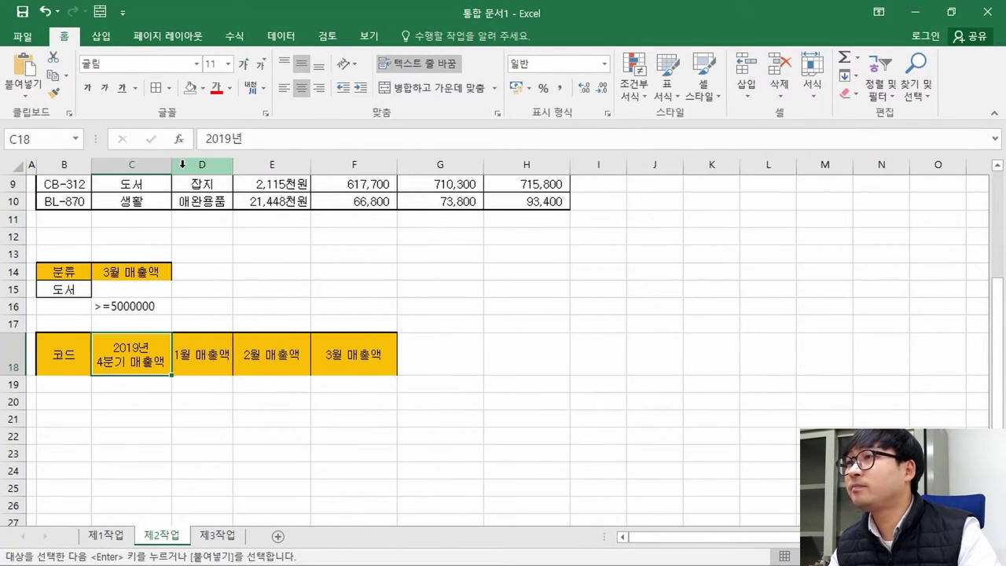
Step: Start an advanced filter on the list range B2:H10 with the result copied to another location (다른 장소에 복사)
{"action": "left_click", "coordinate": [106, 285]}
{"action": "scroll", "coordinate": [224, 331], "scroll_direction": "up", "scroll_amount": 3}
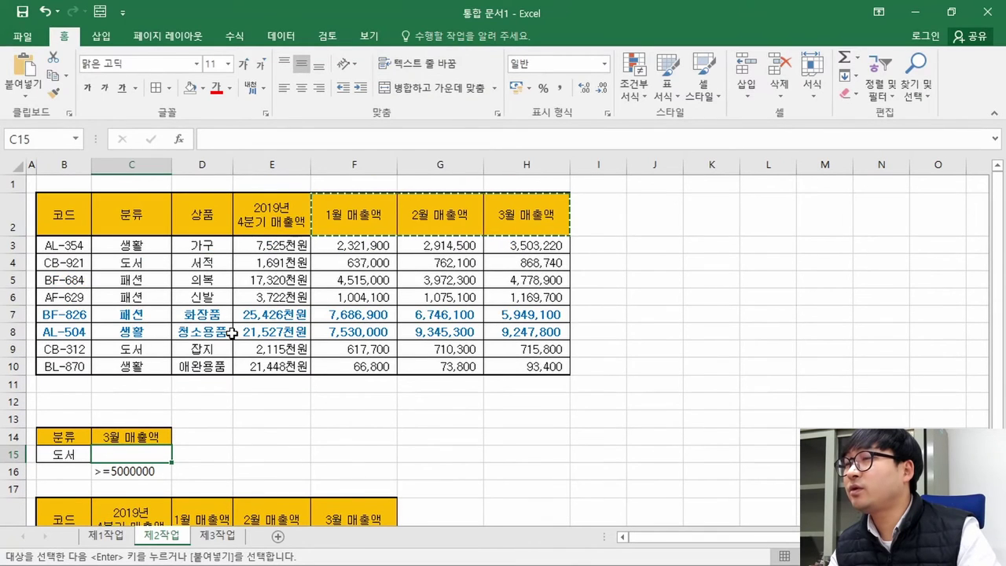
{"action": "left_click_drag", "start_coordinate": [68, 208], "coordinate": [534, 361]}
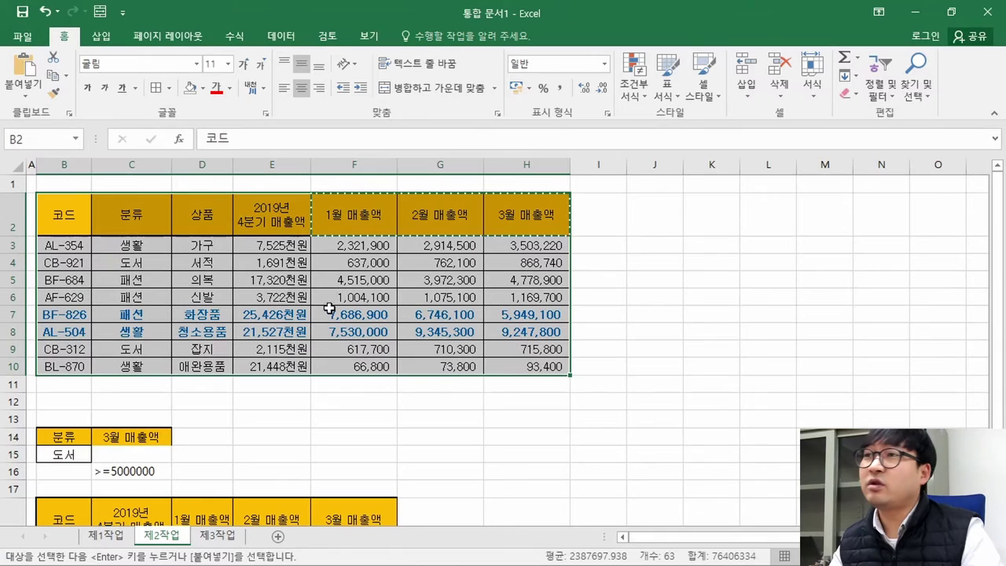
{"action": "key", "text": "Escape"}
{"action": "left_click_drag", "start_coordinate": [42, 210], "coordinate": [533, 363]}
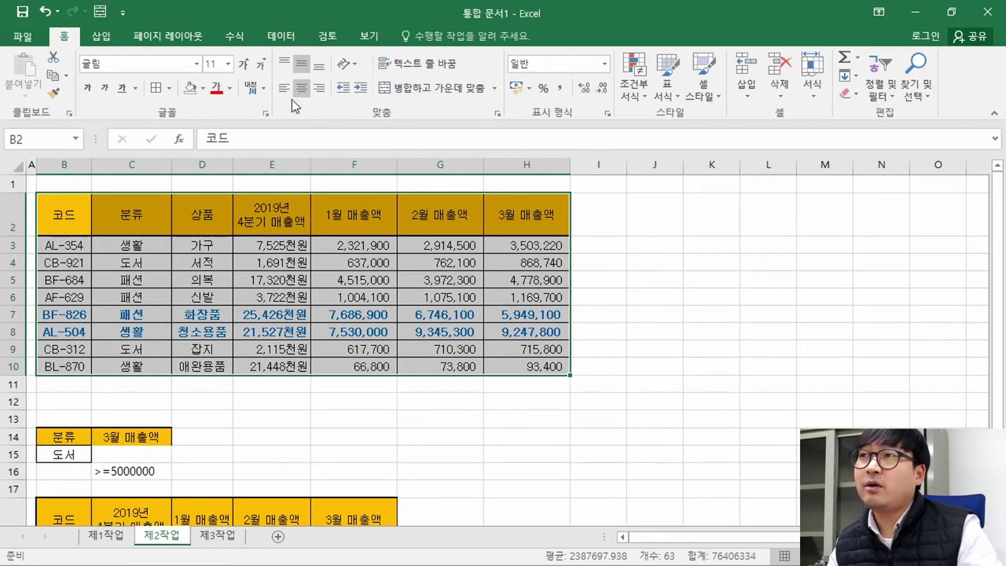
{"action": "left_click", "coordinate": [290, 40]}
{"action": "key", "text": "ctrl+q"}
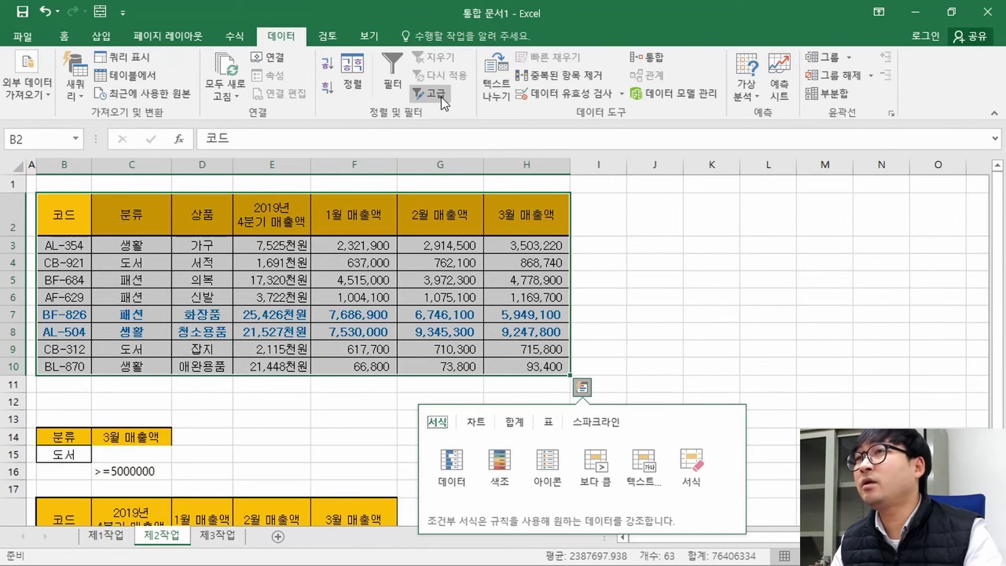
{"action": "left_click", "coordinate": [435, 94]}
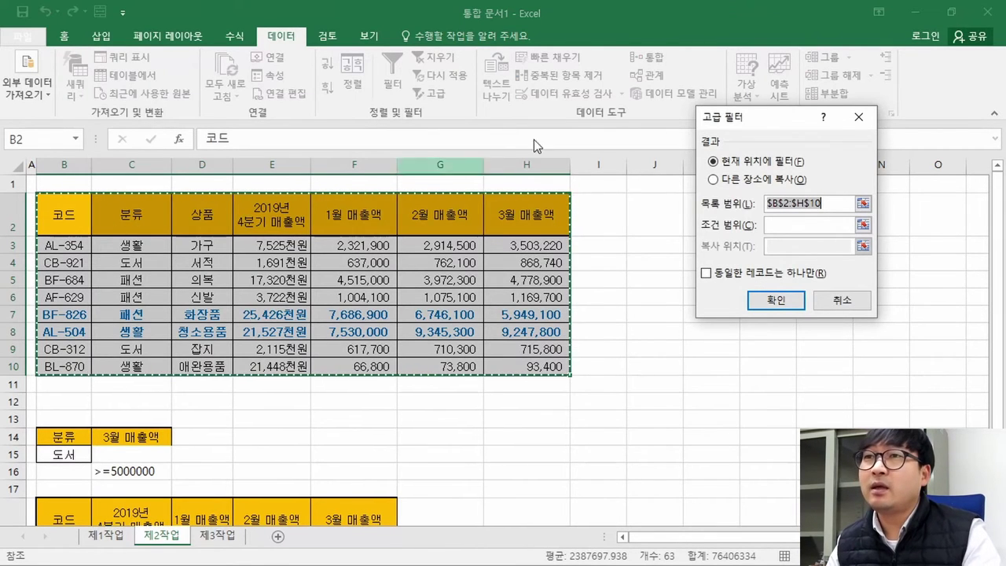
{"action": "left_click", "coordinate": [720, 184]}
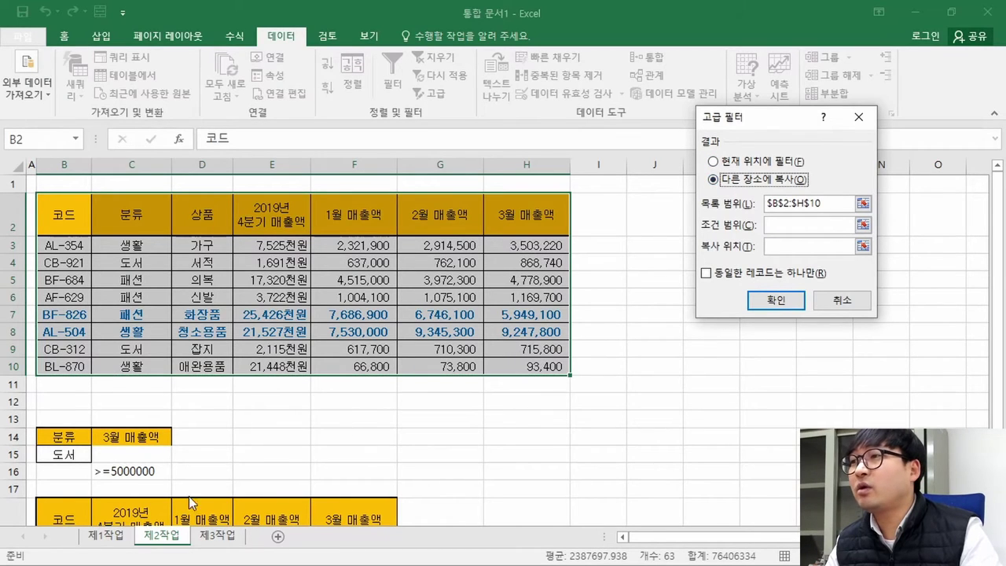
{"action": "left_click", "coordinate": [778, 202]}
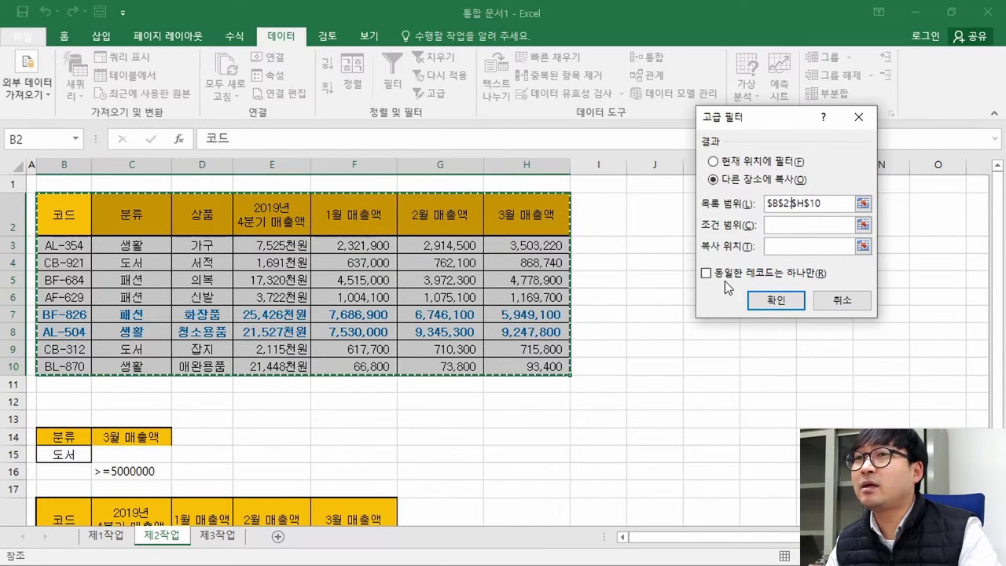
Step: Set the criteria range to B14:C16 and the copy location to B18:F18, keep 다른 장소에 복사, and run the advanced filter
{"action": "left_click", "coordinate": [841, 225]}
{"action": "left_click_drag", "start_coordinate": [71, 436], "coordinate": [154, 470]}
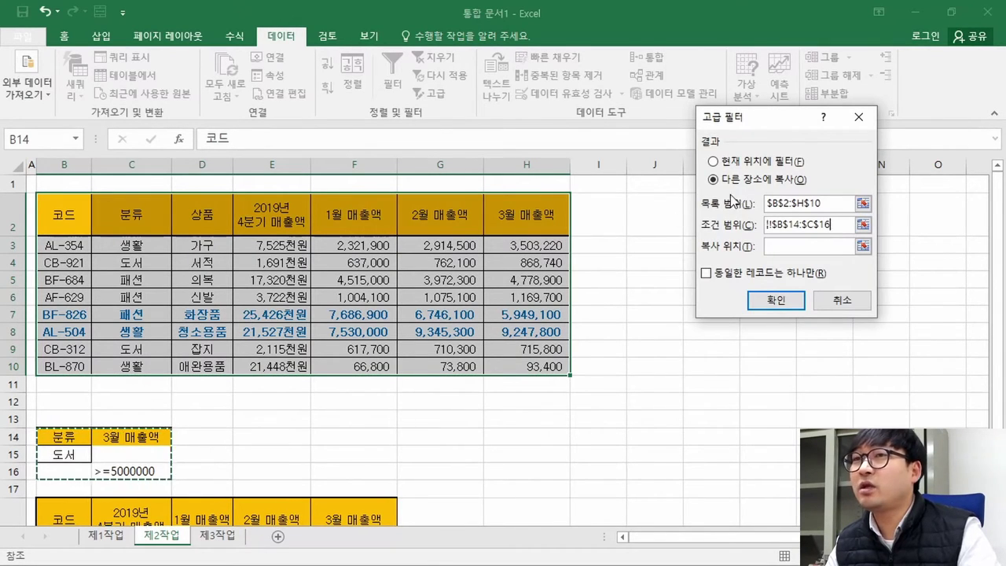
{"action": "left_click", "coordinate": [777, 246]}
{"action": "scroll", "coordinate": [224, 385], "scroll_direction": "down", "scroll_amount": 2}
{"action": "left_click_drag", "start_coordinate": [75, 393], "coordinate": [360, 401]}
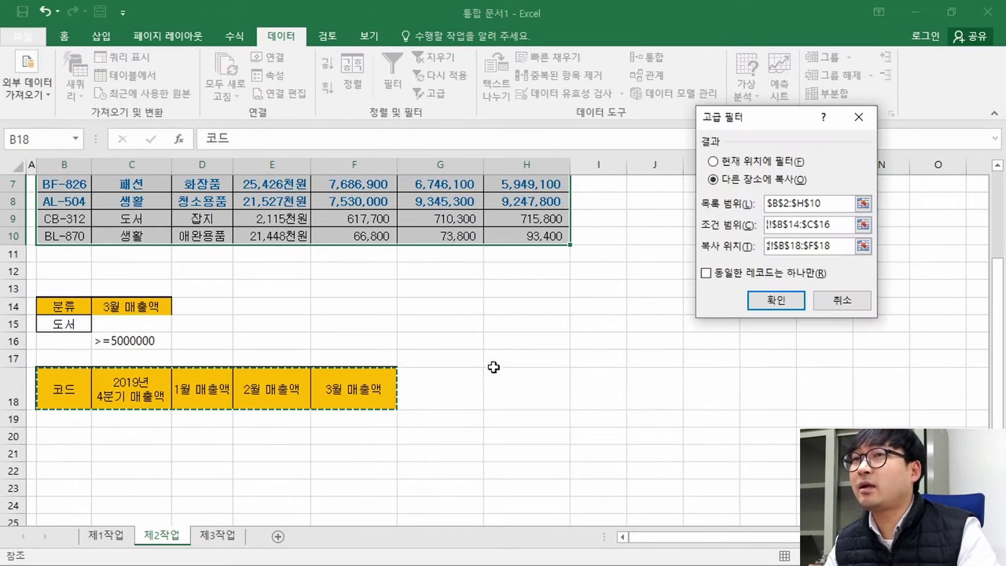
{"action": "left_click", "coordinate": [744, 163]}
{"action": "left_click", "coordinate": [753, 179]}
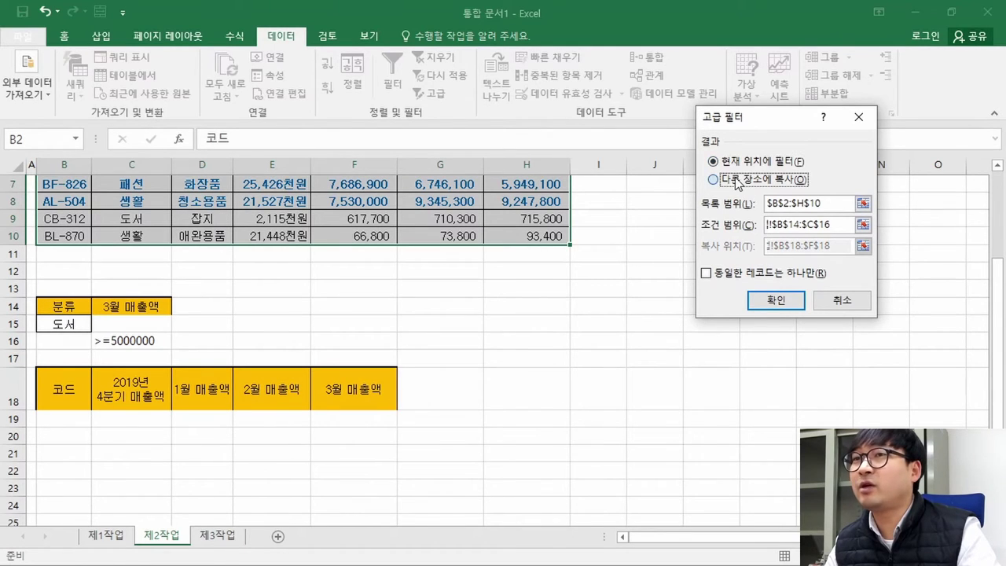
{"action": "left_click", "coordinate": [776, 300]}
Step: Widen column D to fit the full 1월 매출액 amounts in the extracted table
{"action": "scroll", "coordinate": [369, 330], "scroll_direction": "up", "scroll_amount": 2}
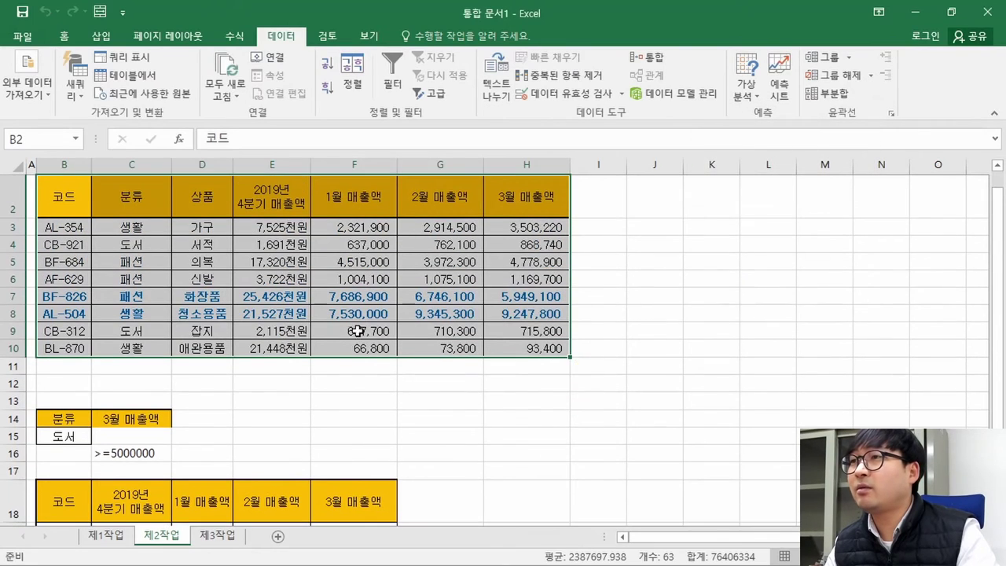
{"action": "scroll", "coordinate": [347, 333], "scroll_direction": "down", "scroll_amount": 2}
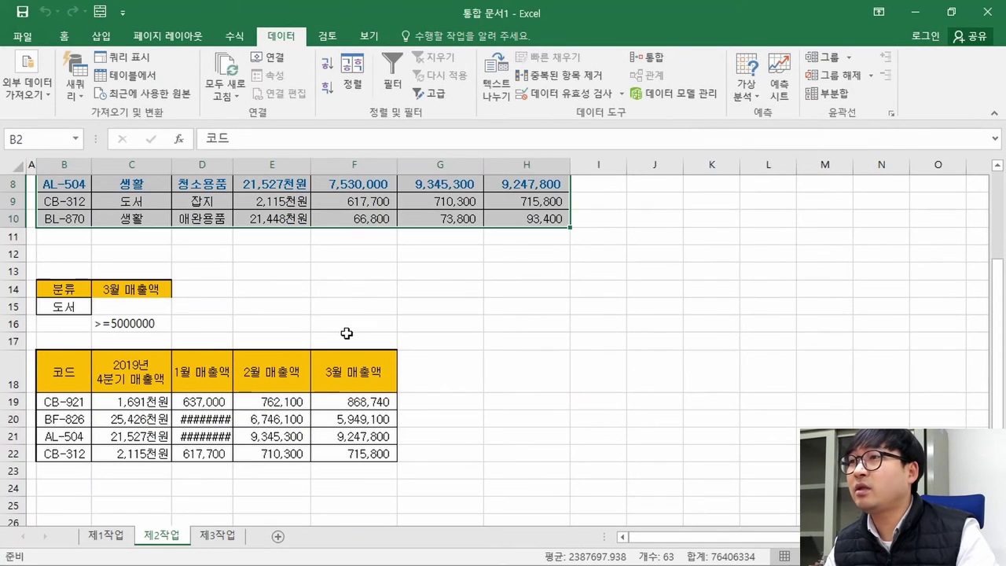
{"action": "left_click_drag", "start_coordinate": [234, 165], "coordinate": [247, 165]}
{"action": "left_click", "coordinate": [231, 408]}
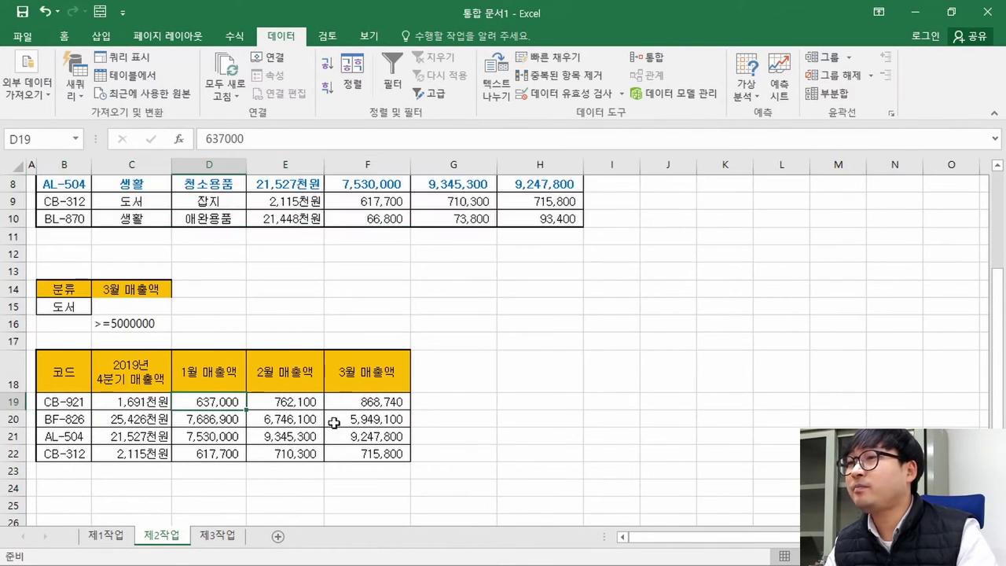
{"action": "left_click", "coordinate": [351, 404]}
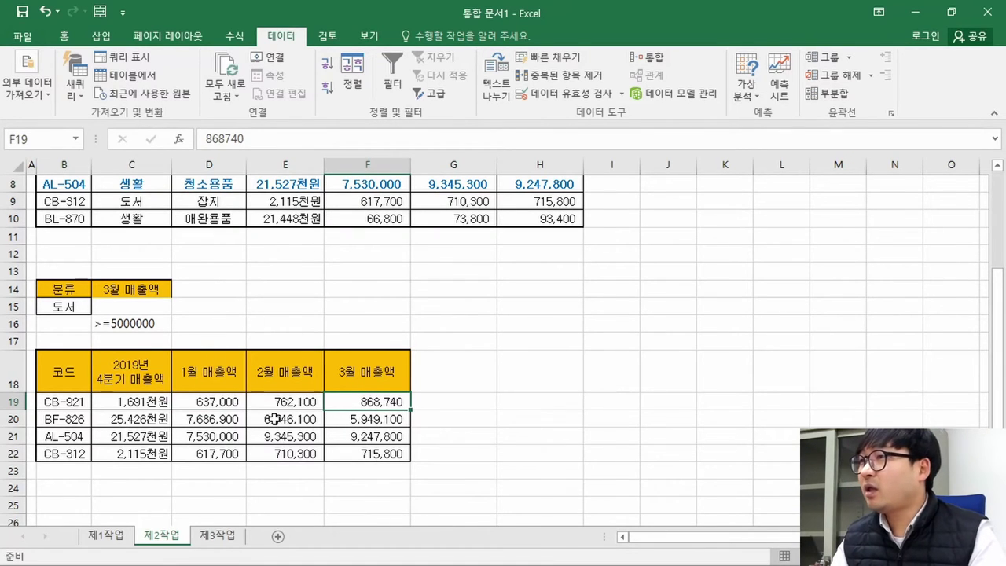
Step: Review the advanced filter instructions in the exam PDF, especially 이거나, against the criteria range B14:C16 and the extracted table
{"action": "key", "text": "alt+Tab"}
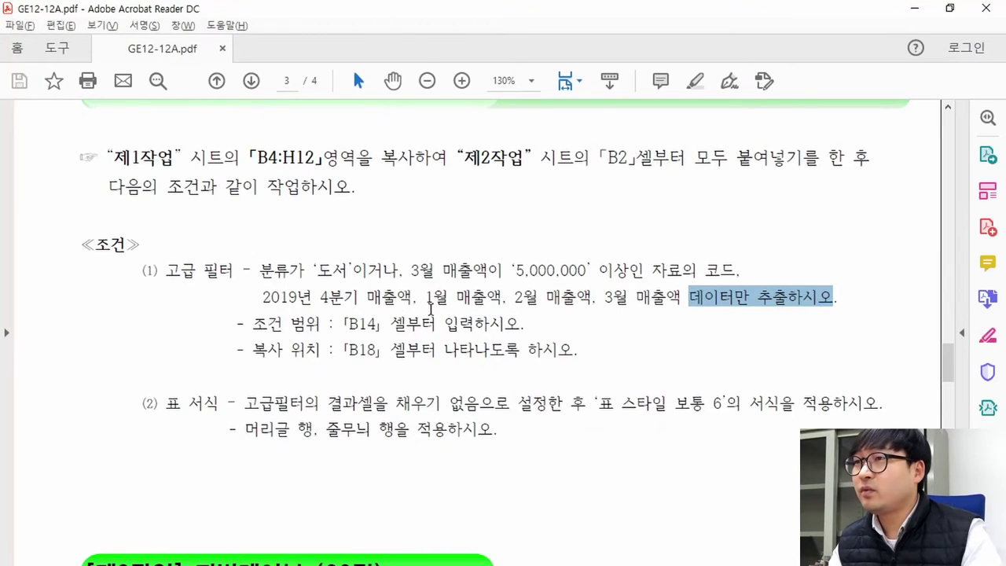
{"action": "left_click_drag", "start_coordinate": [180, 275], "coordinate": [578, 358]}
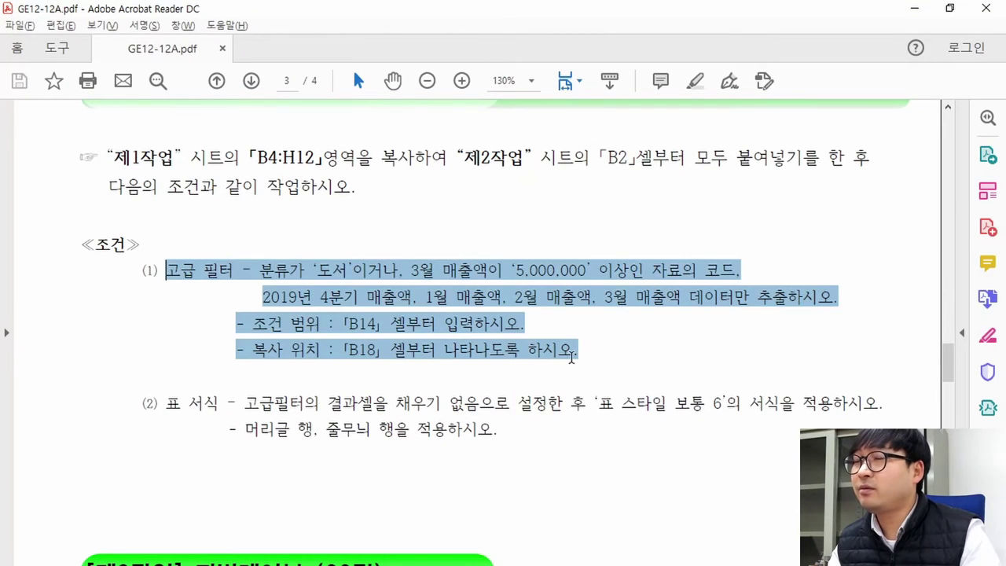
{"action": "key", "text": "alt+Tab"}
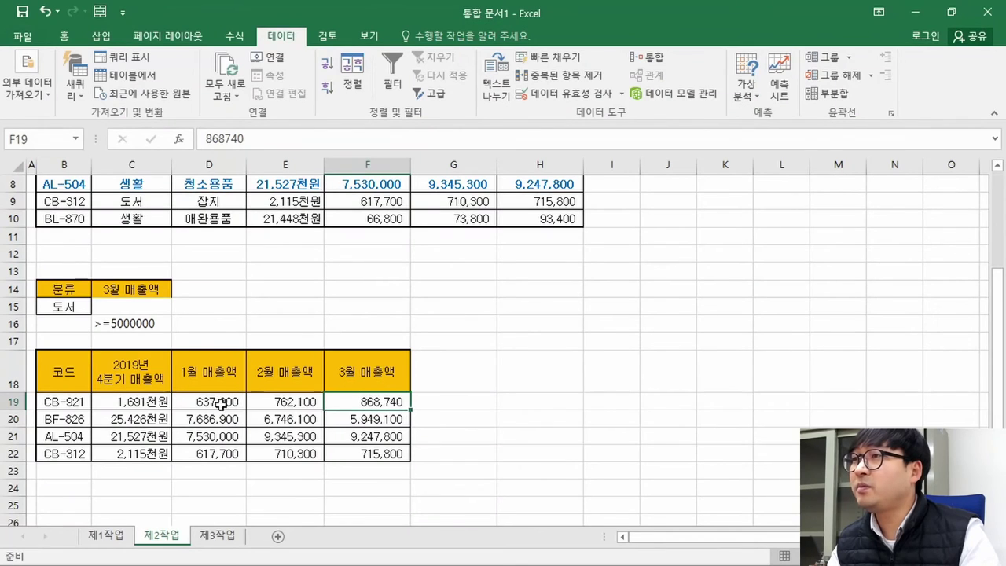
{"action": "scroll", "coordinate": [220, 402], "scroll_direction": "up", "scroll_amount": 3}
{"action": "left_click_drag", "start_coordinate": [67, 436], "coordinate": [142, 471]}
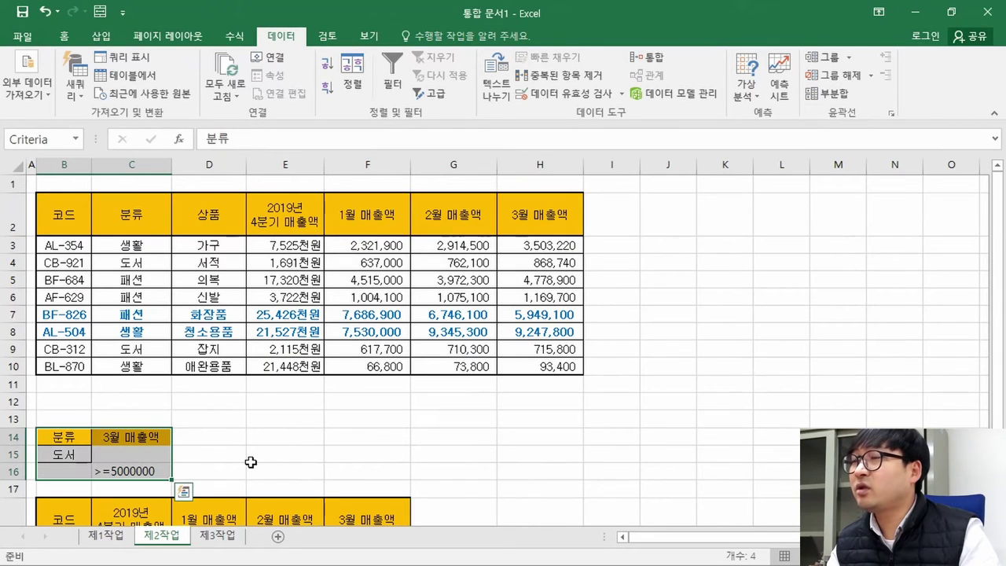
{"action": "scroll", "coordinate": [251, 462], "scroll_direction": "down", "scroll_amount": 2}
{"action": "left_click", "coordinate": [122, 414]}
{"action": "left_click_drag", "start_coordinate": [67, 306], "coordinate": [133, 340]}
{"action": "key", "text": "alt+Tab"}
{"action": "left_click_drag", "start_coordinate": [367, 269], "coordinate": [398, 273]}
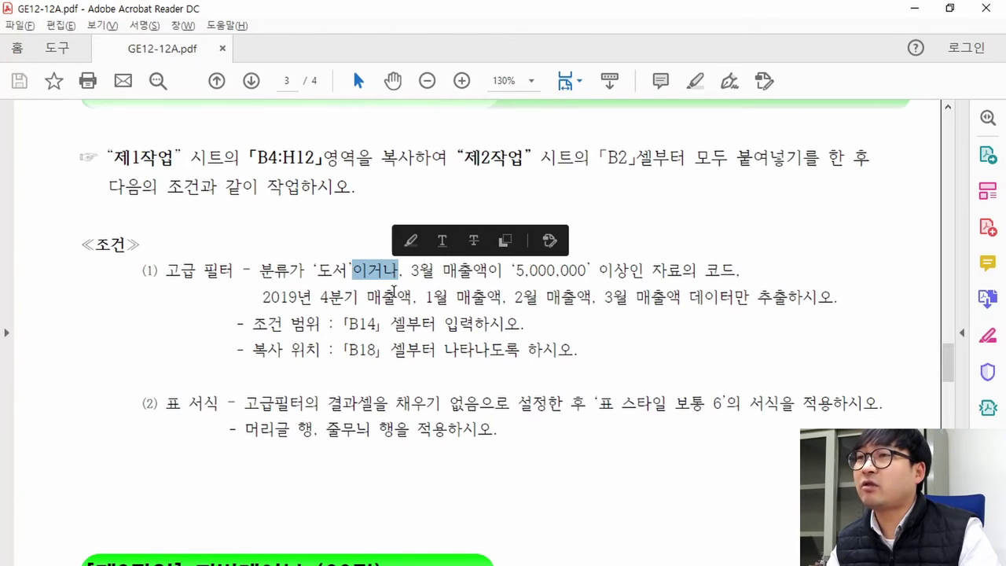
Step: Following condition (2) in the exam PDF, set the extracted filter results in B18:F22 to no fill (채우기 없음)
{"action": "key", "text": "alt+Tab"}
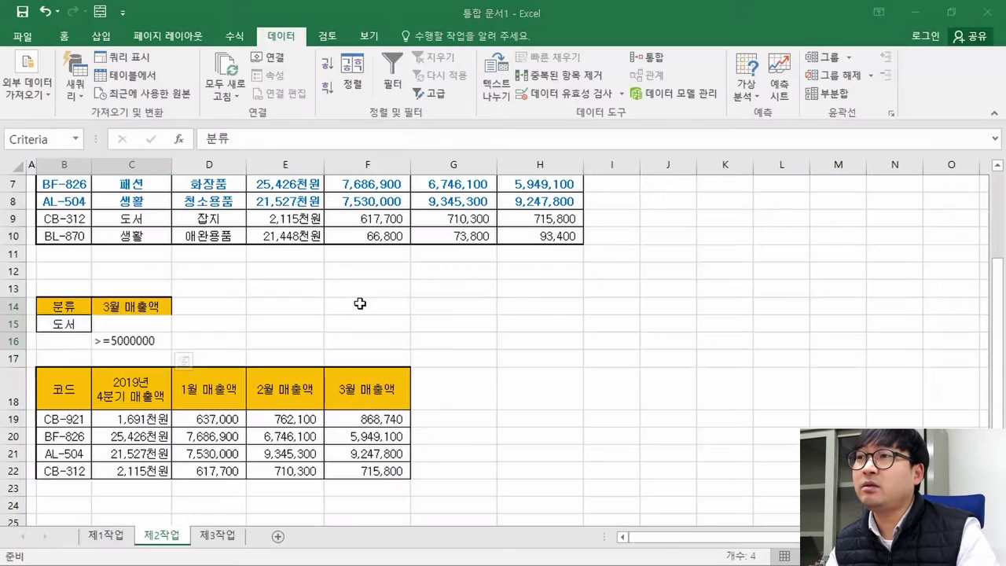
{"action": "key", "text": "alt+Tab"}
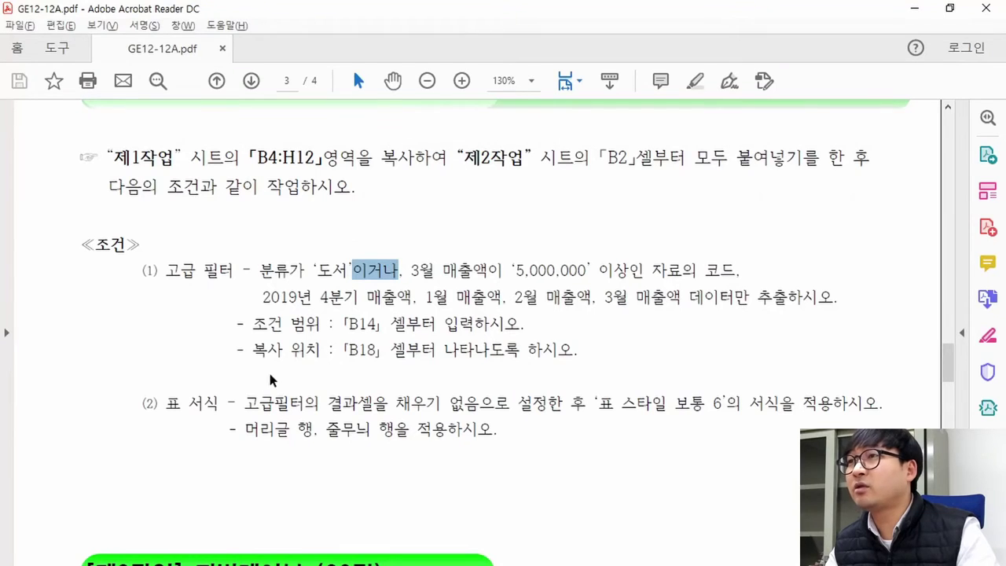
{"action": "scroll", "coordinate": [328, 391], "scroll_direction": "down", "scroll_amount": 1}
{"action": "left_click_drag", "start_coordinate": [167, 366], "coordinate": [532, 366]}
{"action": "key", "text": "alt+Tab"}
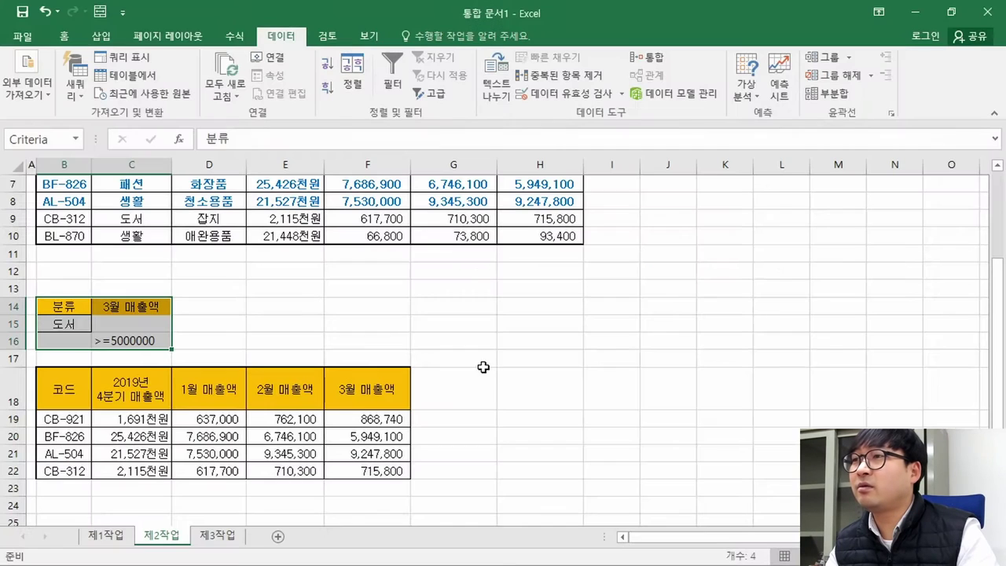
{"action": "left_click", "coordinate": [134, 378]}
{"action": "left_click", "coordinate": [65, 388]}
{"action": "left_click_drag", "start_coordinate": [64, 388], "coordinate": [395, 469]}
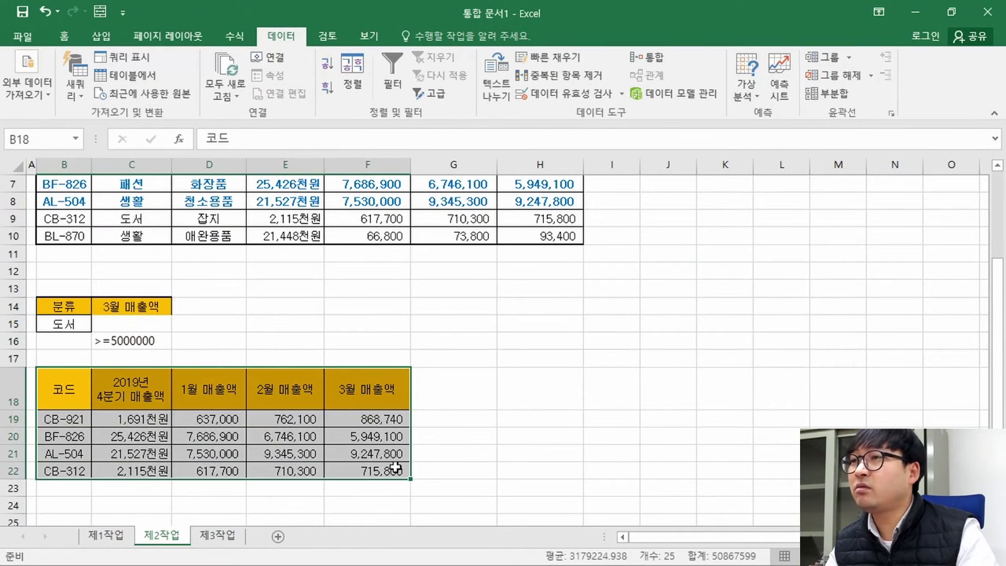
{"action": "key", "text": "alt+Tab"}
{"action": "key", "text": "alt+Tab"}
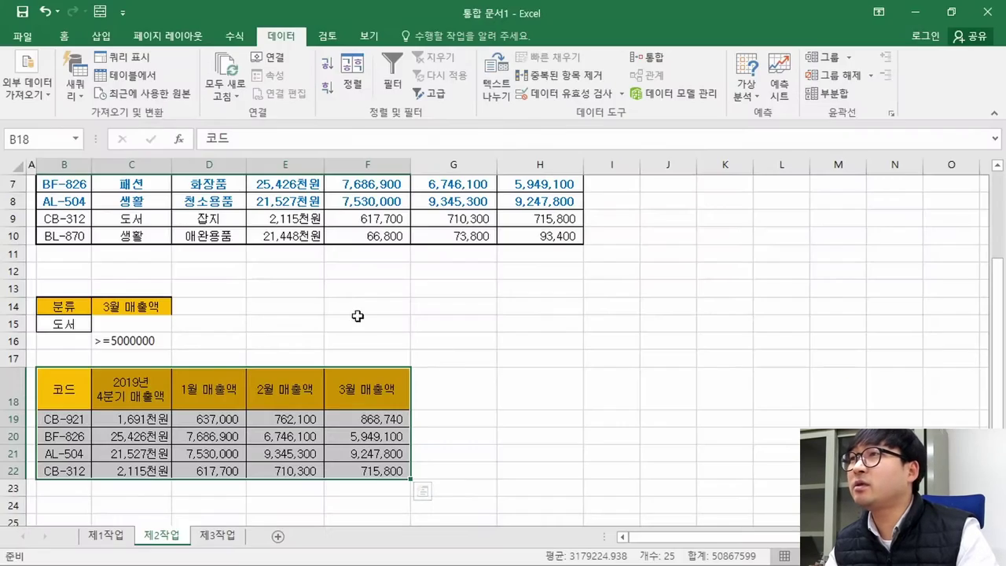
{"action": "left_click", "coordinate": [70, 37]}
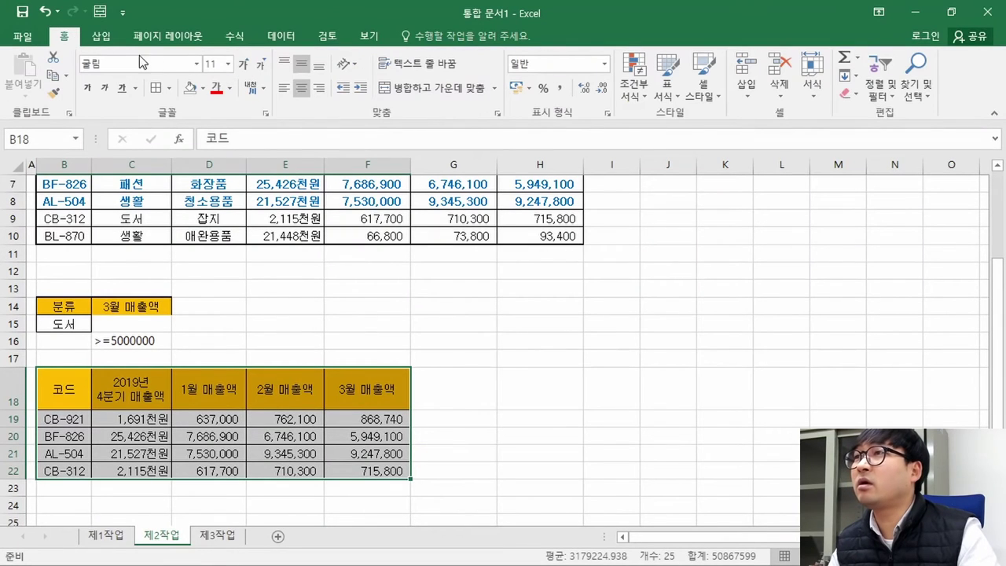
{"action": "left_click", "coordinate": [202, 88]}
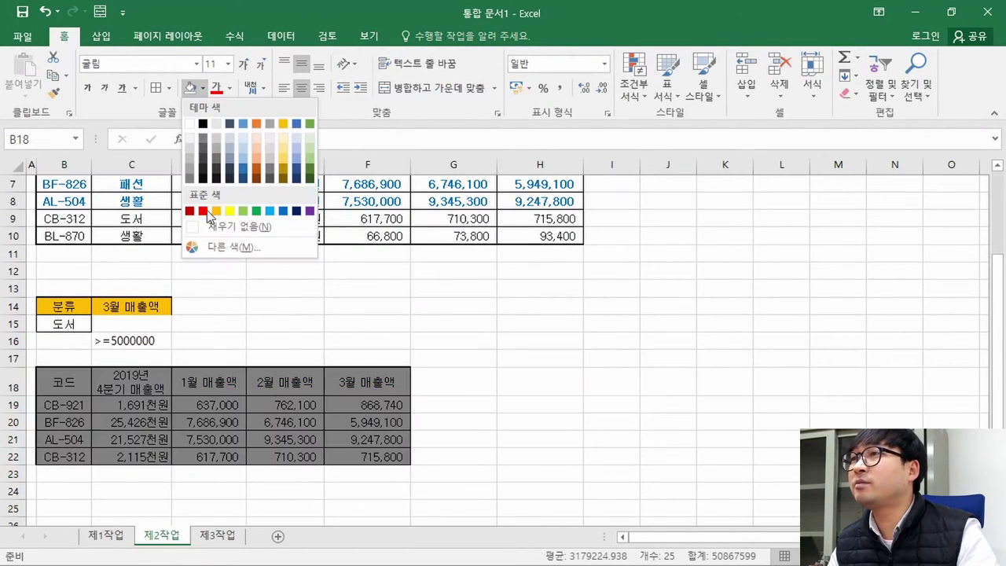
{"action": "left_click", "coordinate": [223, 225]}
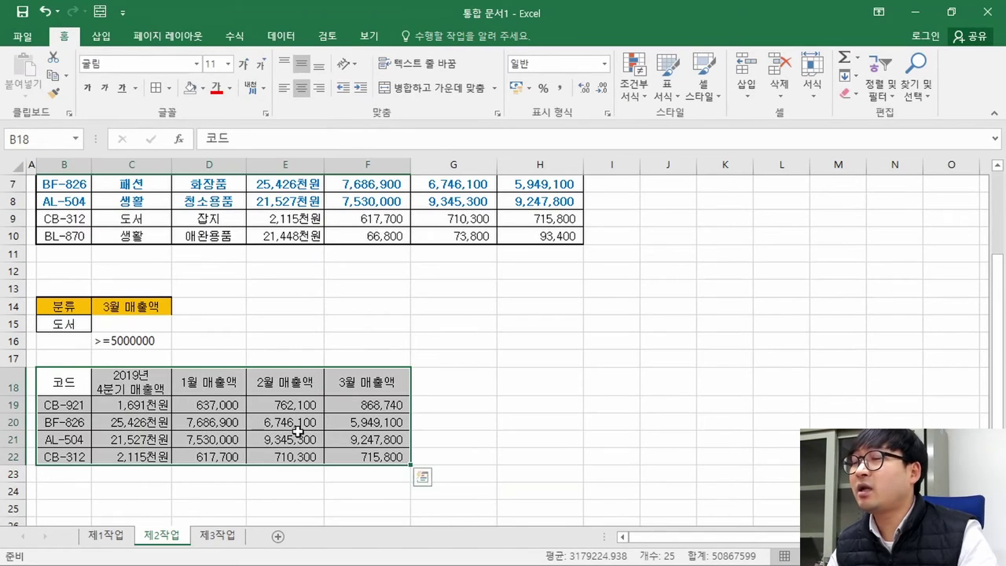
Step: Format B18:F22 as a table with headers in 표 스타일 보통 6 and check 머리글 행 and 줄무늬 행 against the exam PDF
{"action": "key", "text": "alt+Tab"}
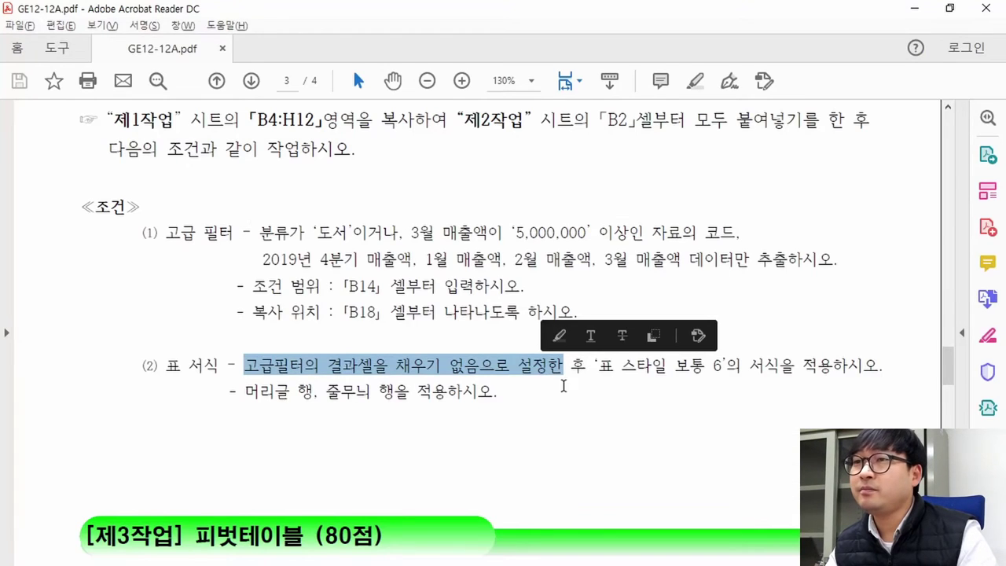
{"action": "key", "text": "alt+Tab"}
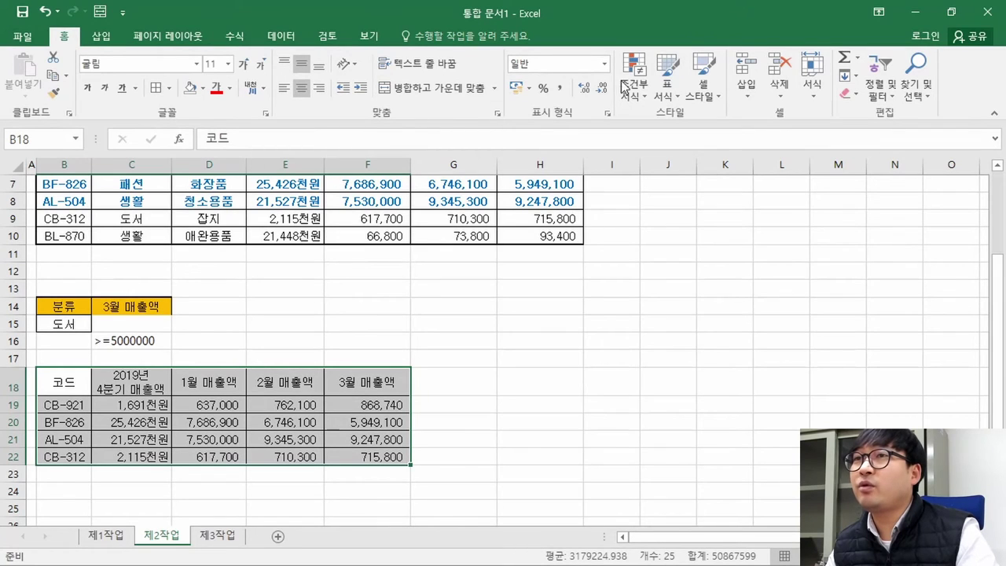
{"action": "left_click", "coordinate": [672, 95]}
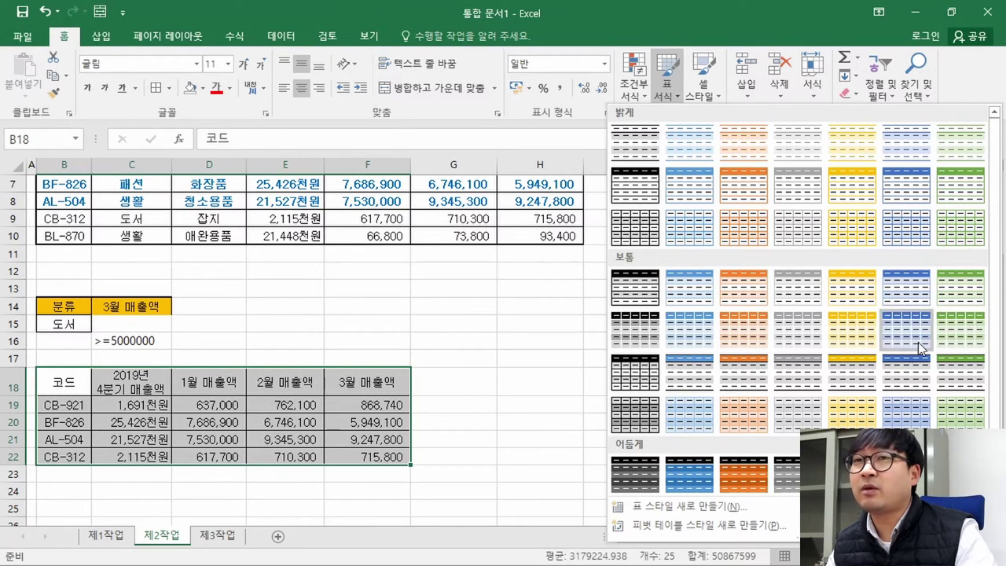
{"action": "left_click", "coordinate": [905, 302]}
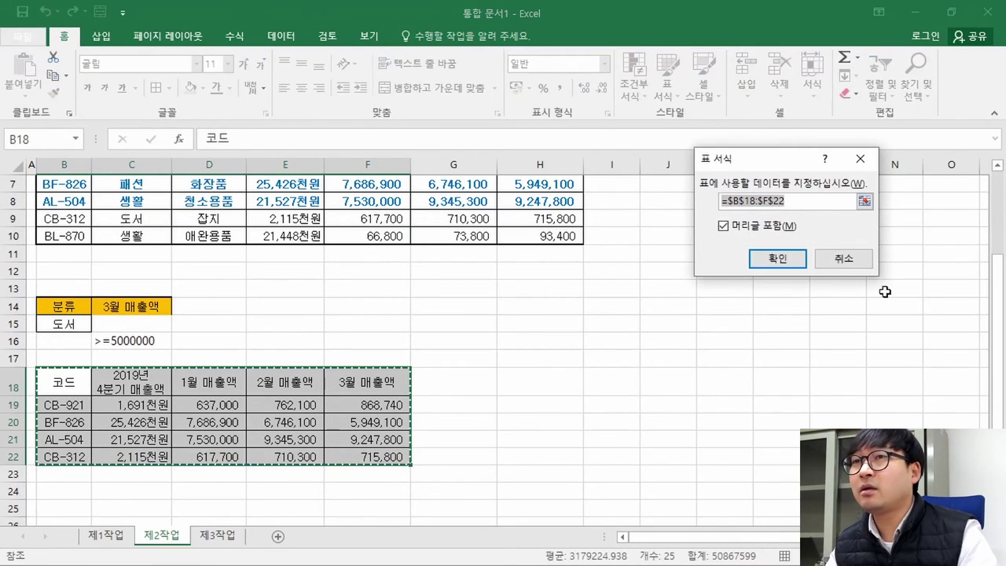
{"action": "left_click", "coordinate": [774, 260]}
{"action": "key", "text": "alt+Tab"}
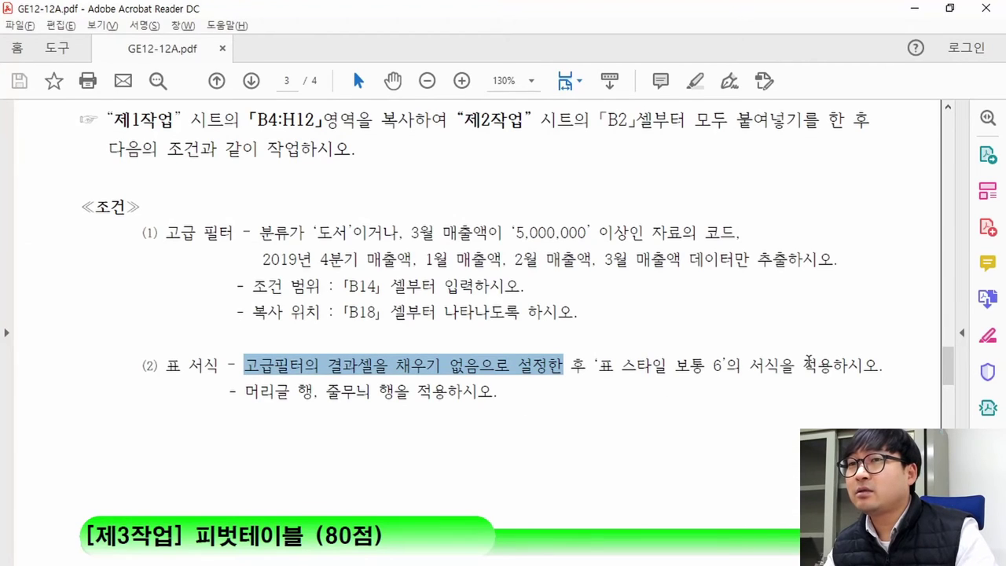
{"action": "left_click_drag", "start_coordinate": [246, 397], "coordinate": [495, 397]}
{"action": "key", "text": "alt+Tab"}
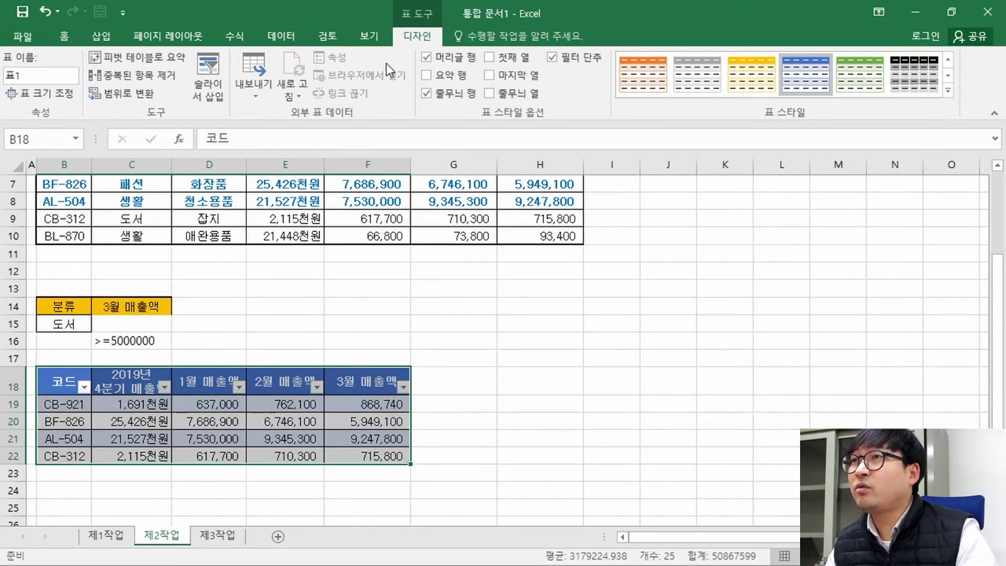
{"action": "key", "text": "ctrl+q"}
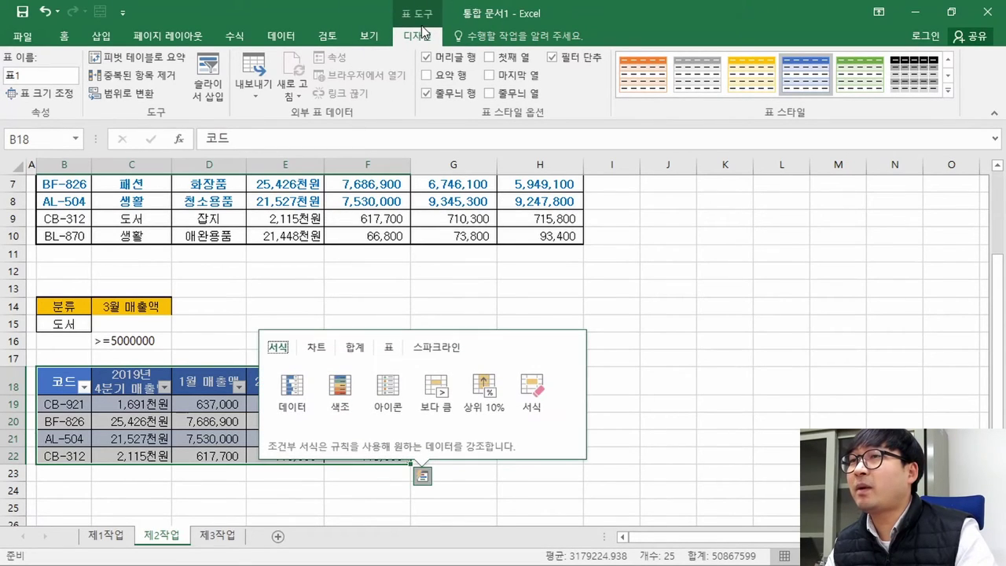
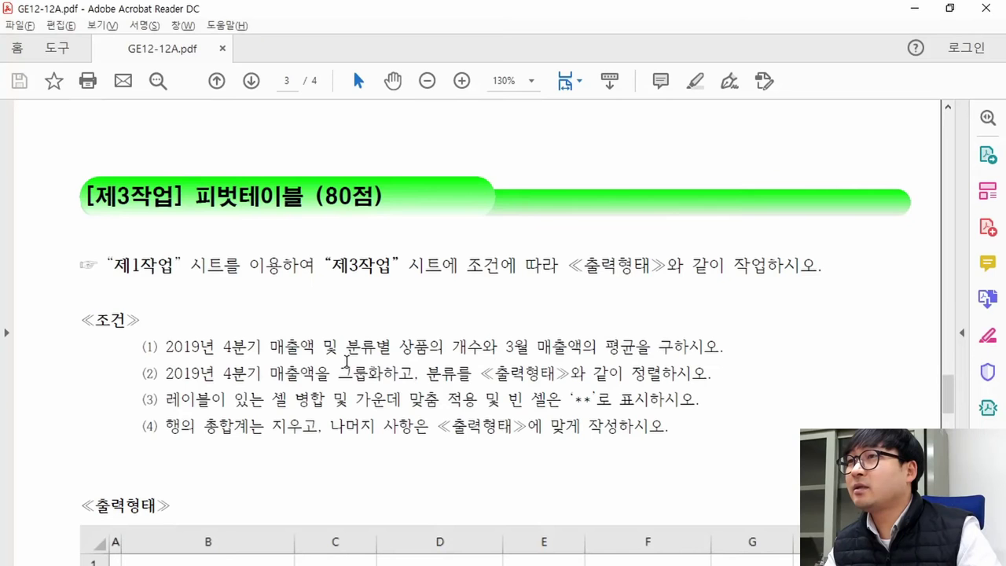
Step: Read the [제3작업] 피벗테이블 task in the exam PDF, noting the 제1작업 source sheet and the 제3작업 target sheet
{"action": "scroll", "coordinate": [347, 361], "scroll_direction": "down", "scroll_amount": 1}
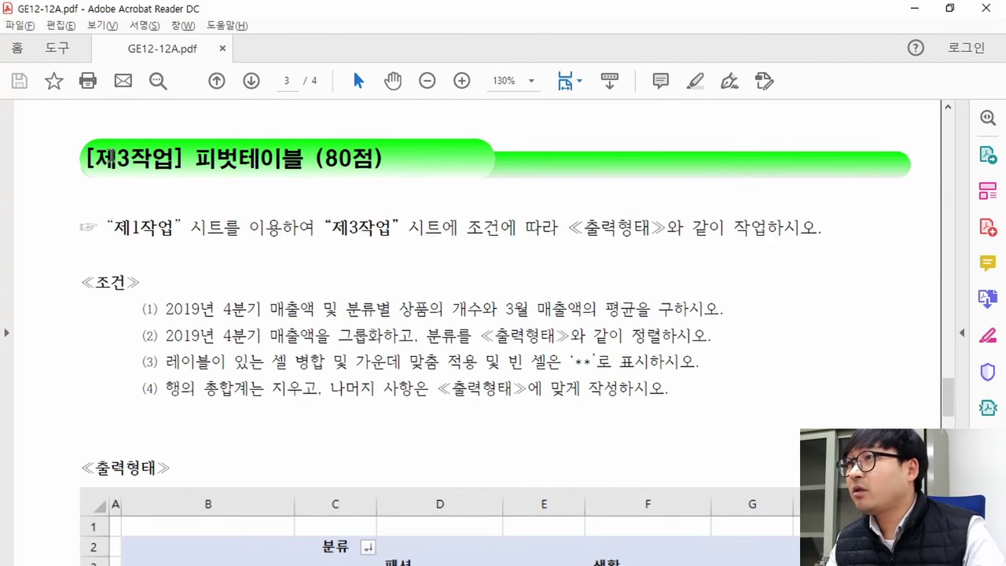
{"action": "left_click_drag", "start_coordinate": [108, 163], "coordinate": [384, 164]}
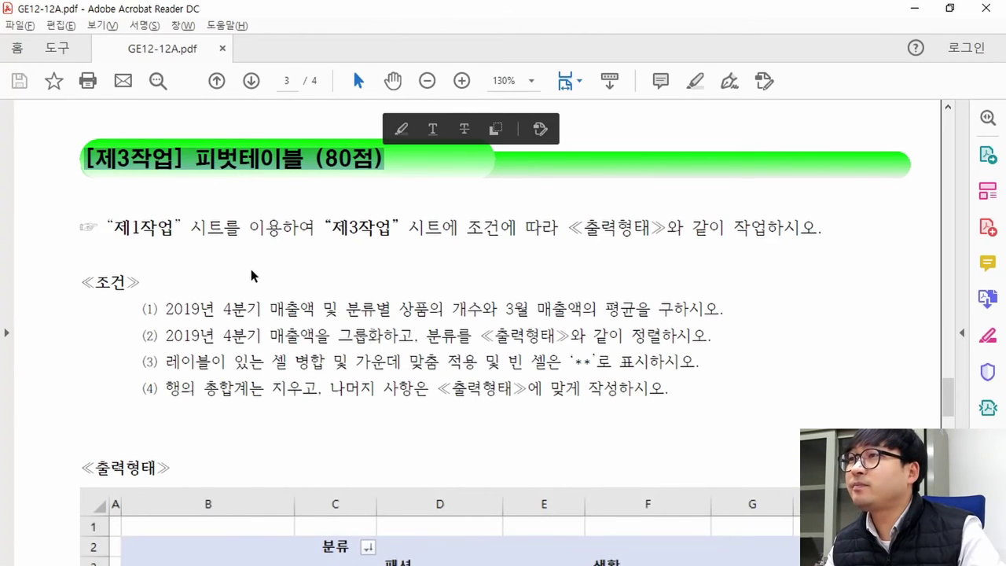
{"action": "left_click_drag", "start_coordinate": [109, 227], "coordinate": [766, 239]}
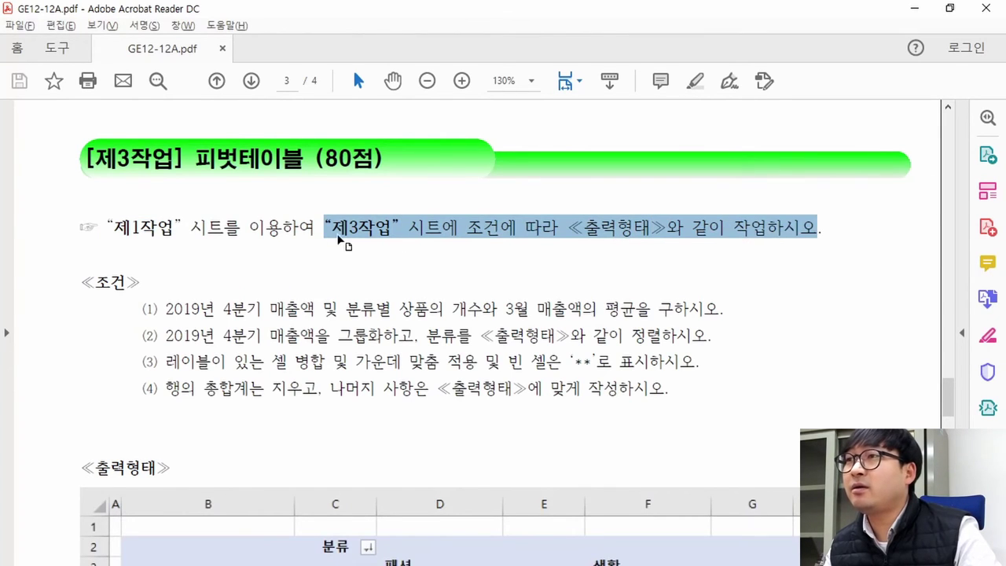
{"action": "left_click", "coordinate": [166, 235]}
{"action": "left_click_drag", "start_coordinate": [115, 228], "coordinate": [174, 229]}
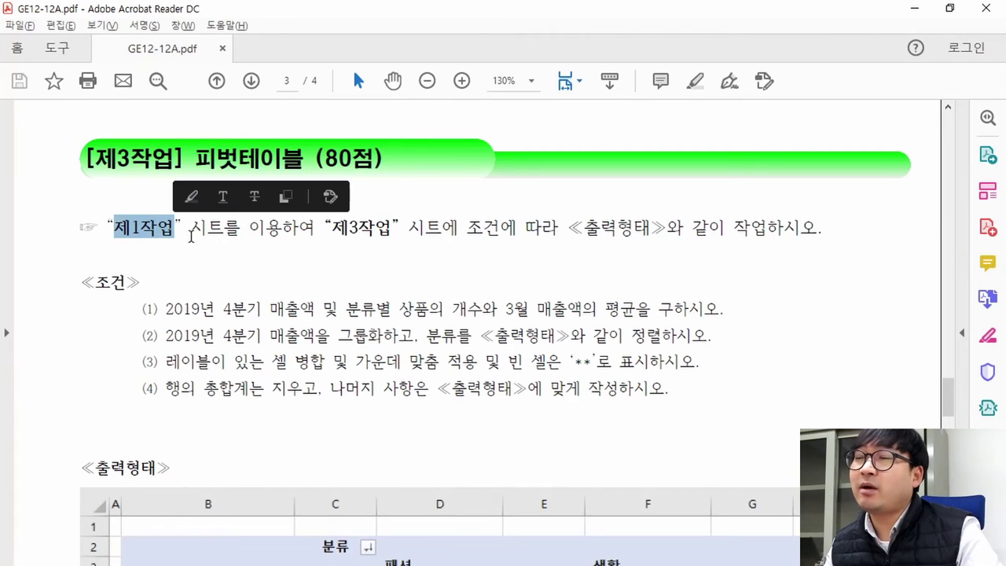
{"action": "scroll", "coordinate": [229, 264], "scroll_direction": "down", "scroll_amount": 1}
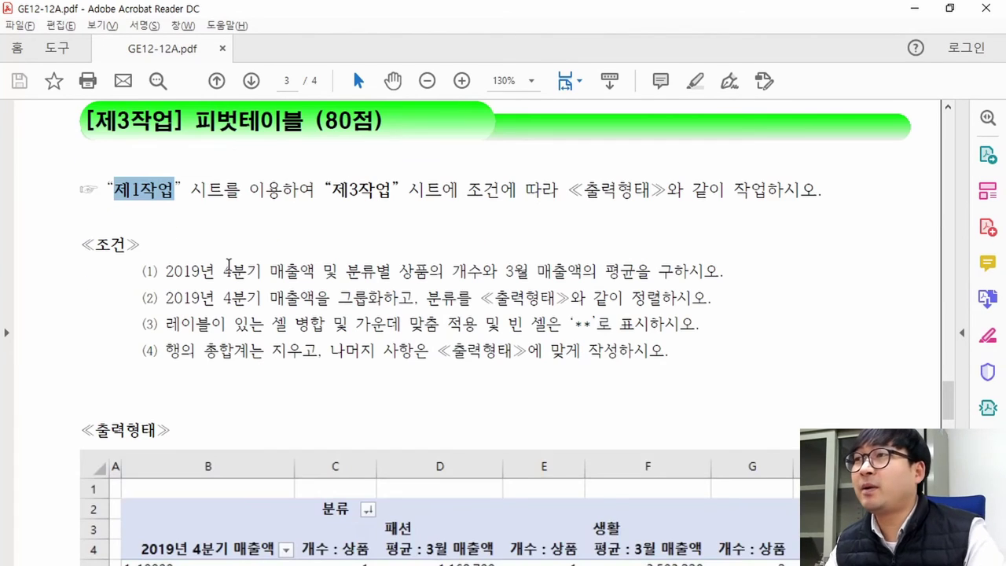
Step: Compare the data table on the 제1작업 sheet with the pivot table conditions and the 출력형태 sample in the exam PDF
{"action": "key", "text": "alt+Tab"}
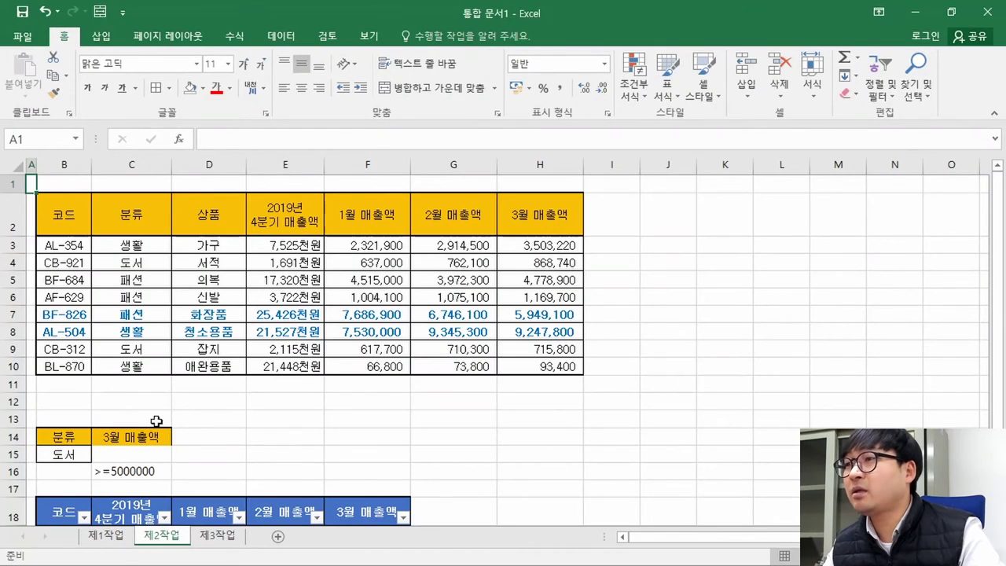
{"action": "left_click", "coordinate": [106, 536]}
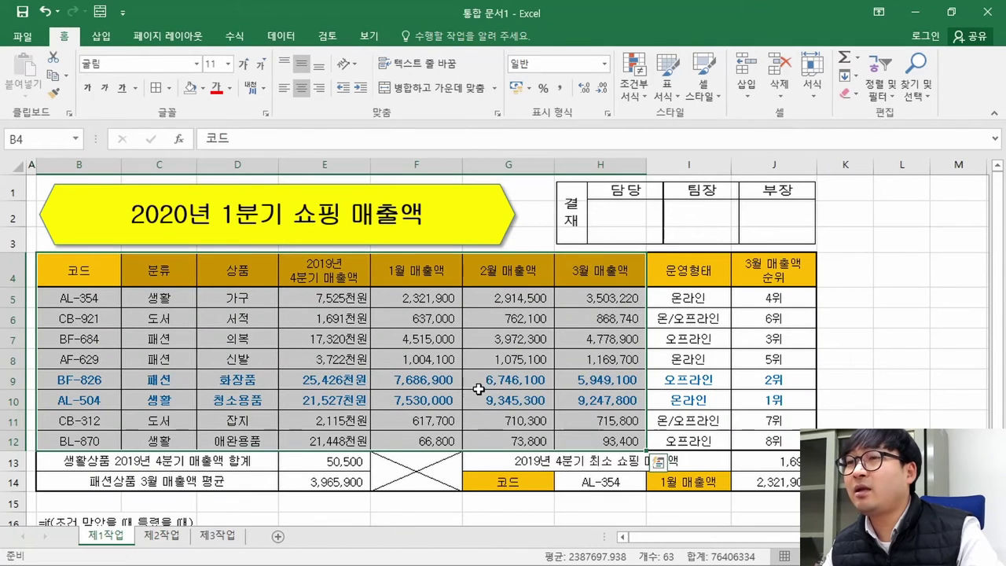
{"action": "key", "text": "alt+Tab"}
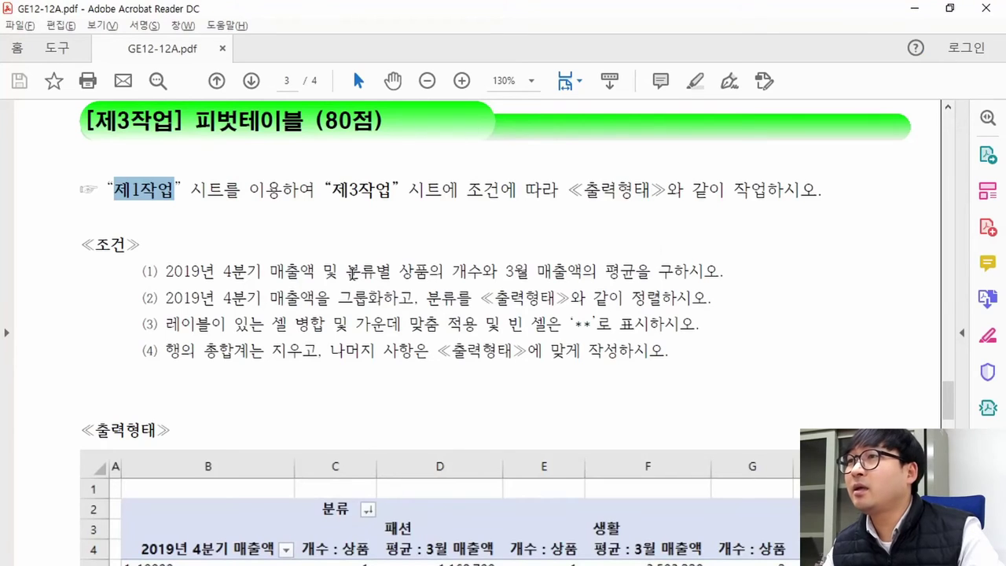
{"action": "left_click", "coordinate": [338, 297]}
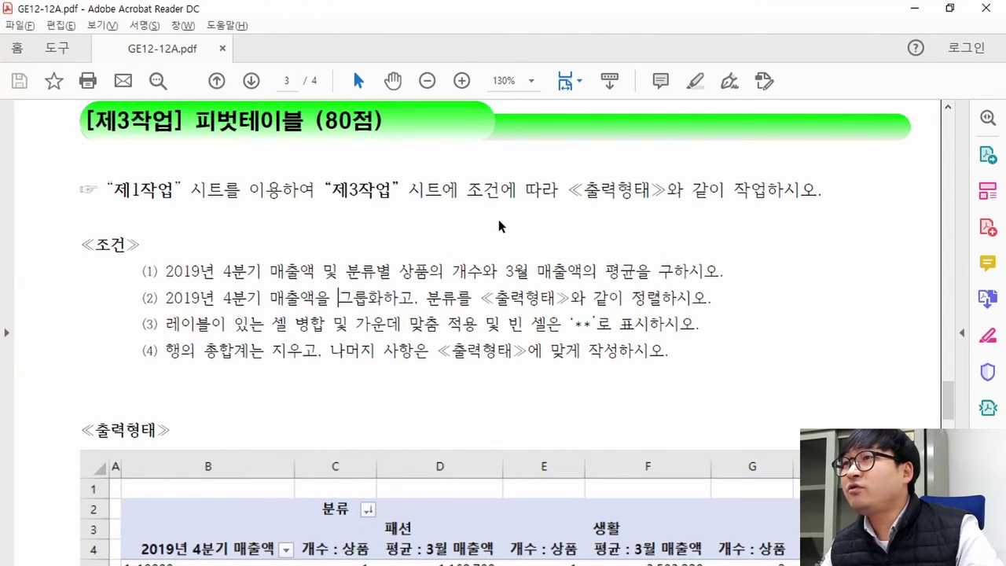
{"action": "scroll", "coordinate": [499, 223], "scroll_direction": "down", "scroll_amount": 3}
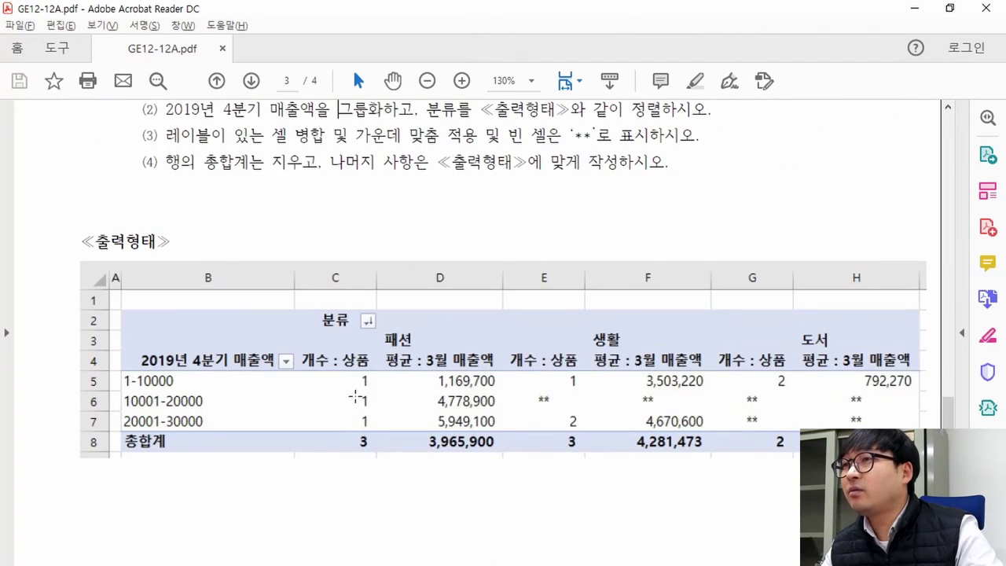
{"action": "scroll", "coordinate": [392, 369], "scroll_direction": "up", "scroll_amount": 6}
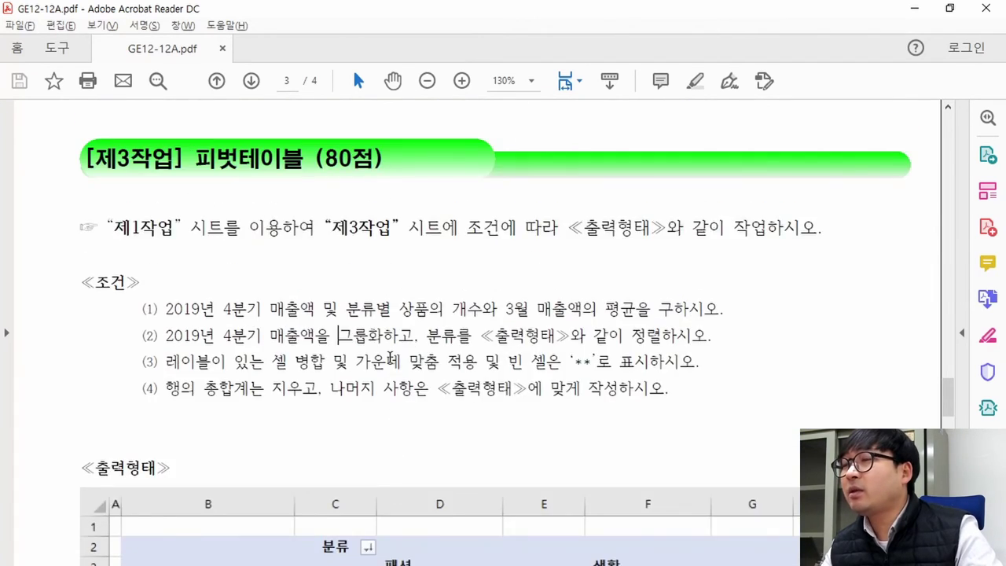
{"action": "key", "text": "alt+Tab"}
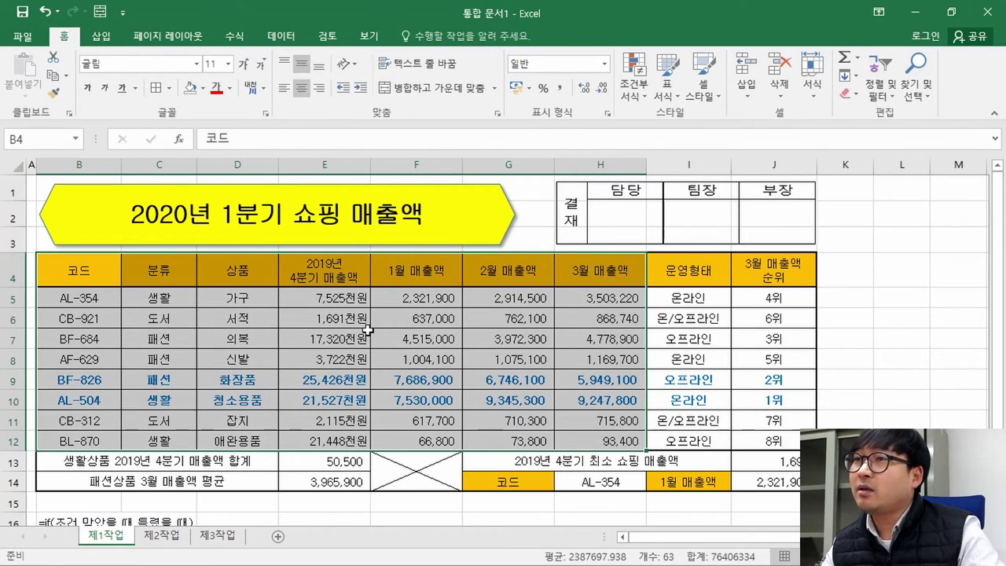
{"action": "key", "text": "alt+Tab"}
{"action": "key", "text": "alt+Tab"}
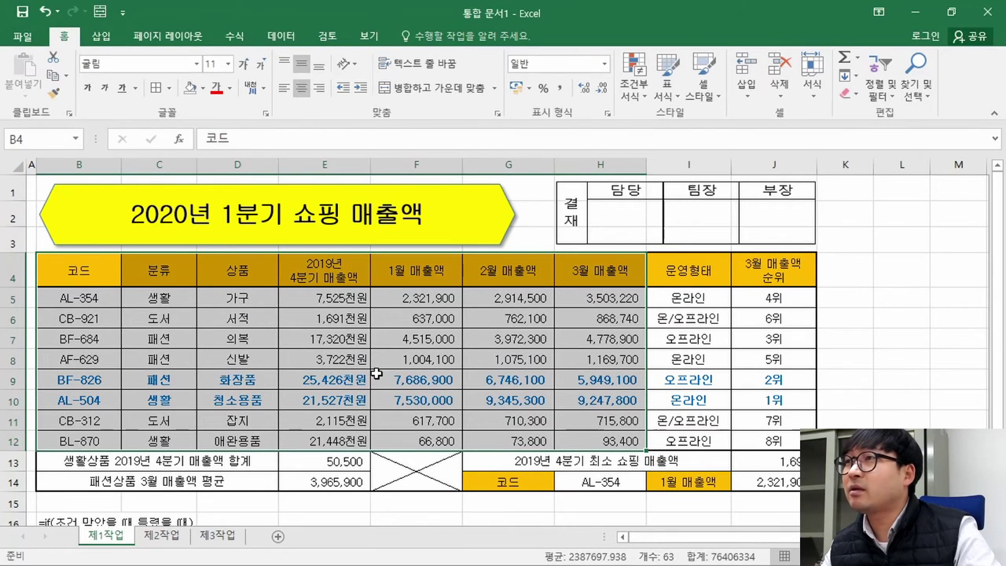
Step: Check the start cell of the 출력형태 sample in the exam PDF and select cell B2 on the 제3작업 sheet
{"action": "left_click", "coordinate": [217, 535]}
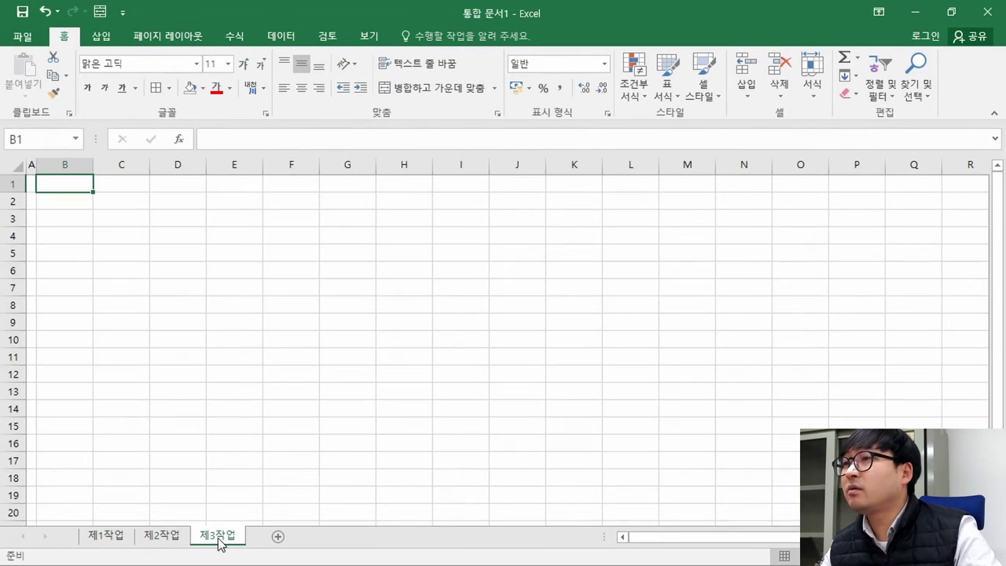
{"action": "key", "text": "alt+Tab"}
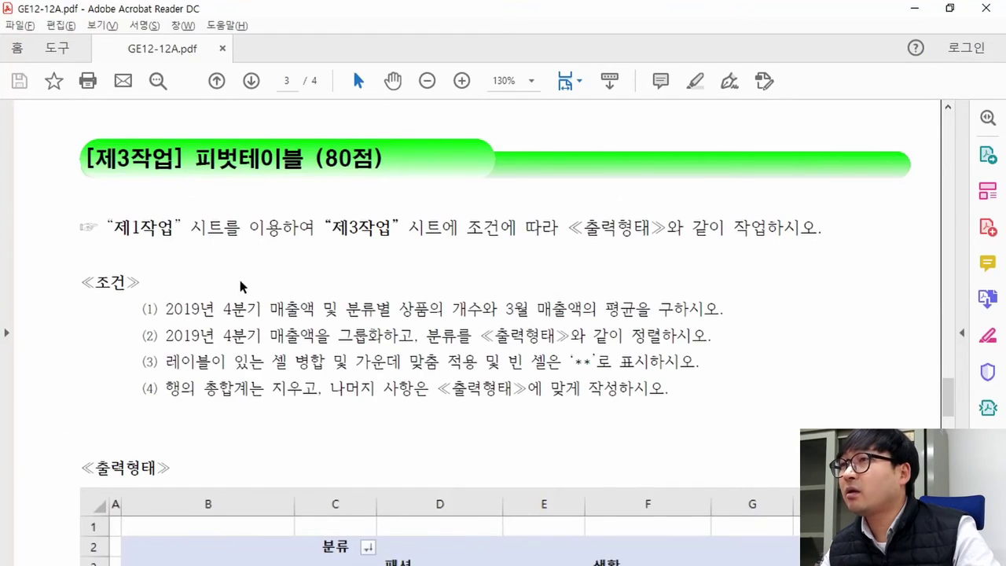
{"action": "scroll", "coordinate": [240, 415], "scroll_direction": "down", "scroll_amount": 5}
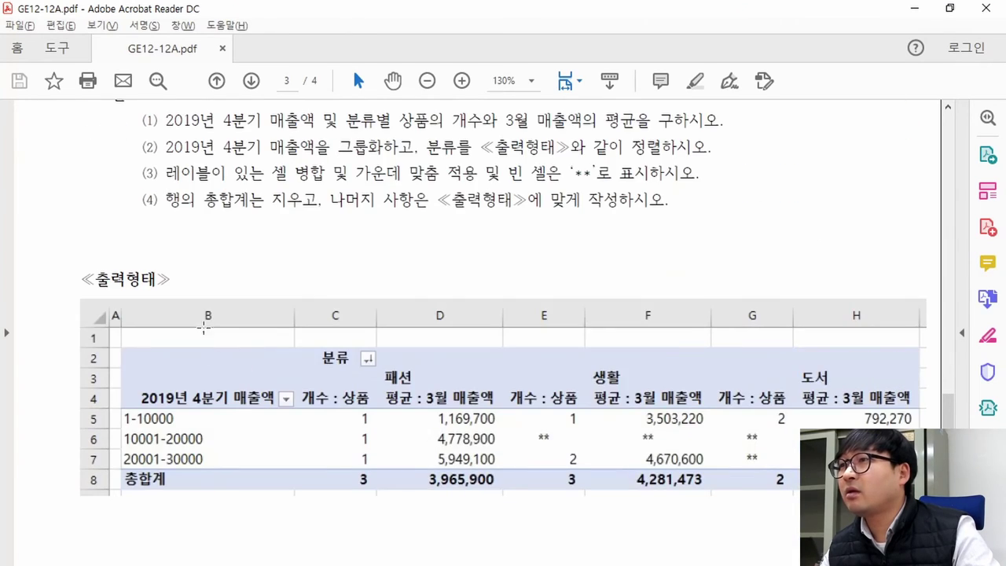
{"action": "left_click_drag", "start_coordinate": [131, 351], "coordinate": [359, 404]}
{"action": "left_click", "coordinate": [171, 362]}
{"action": "left_click_drag", "start_coordinate": [125, 352], "coordinate": [239, 371]}
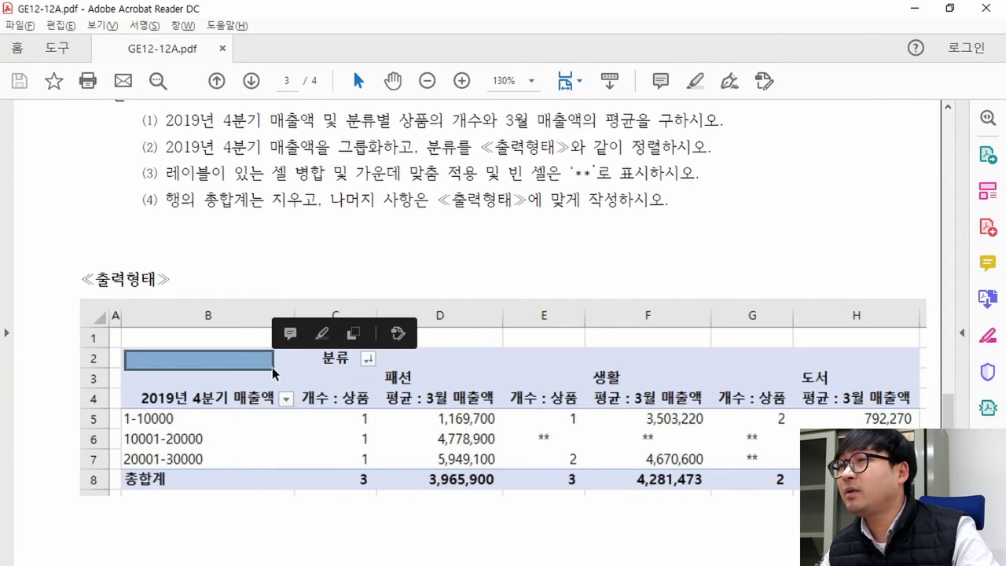
{"action": "key", "text": "alt+Tab"}
{"action": "left_click", "coordinate": [65, 205]}
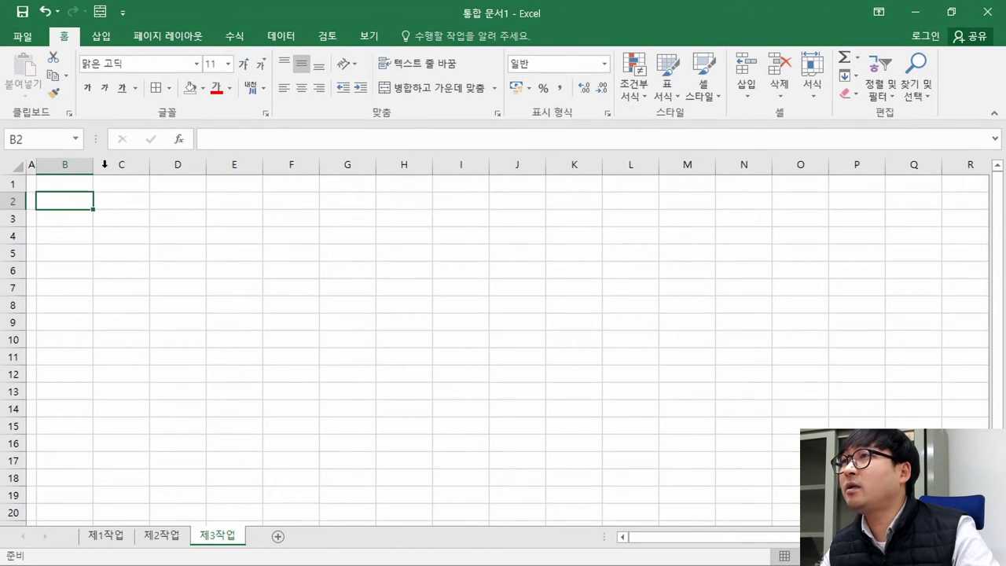
Step: Insert a pivot table from 제1작업!$B$4:$H$12 into the existing worksheet at 제3작업!$B$2
{"action": "left_click", "coordinate": [104, 35]}
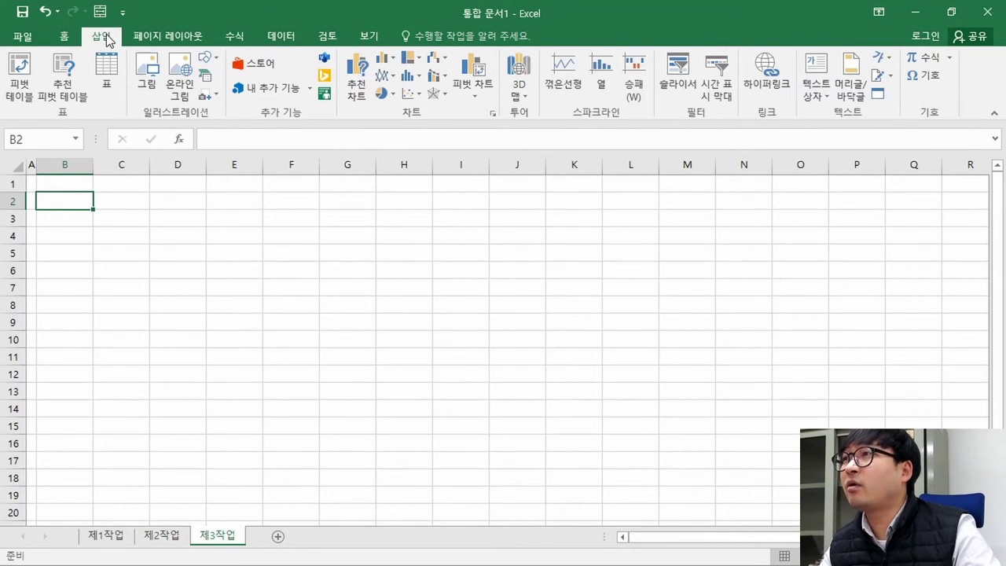
{"action": "left_click", "coordinate": [27, 94]}
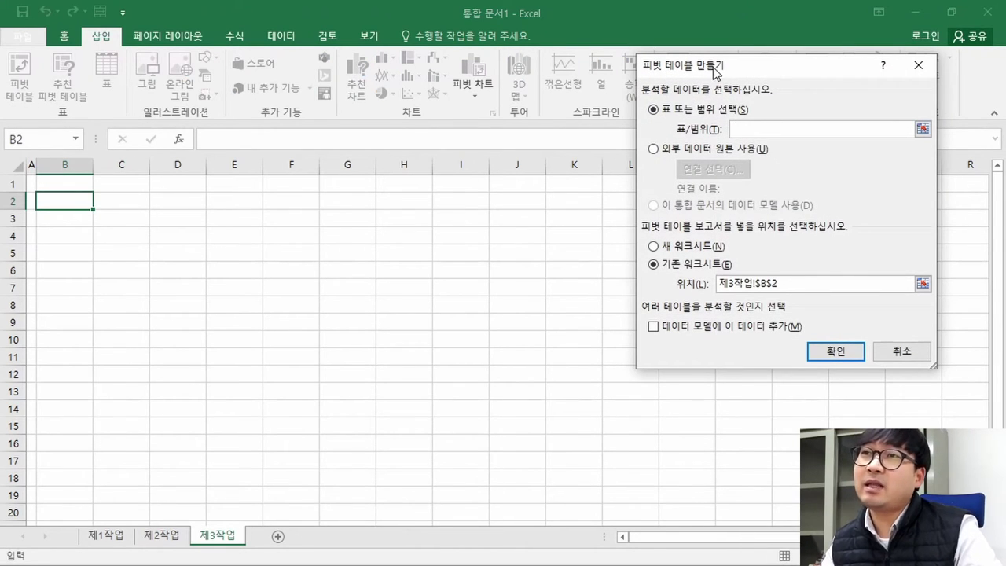
{"action": "left_click_drag", "start_coordinate": [743, 66], "coordinate": [505, 167]}
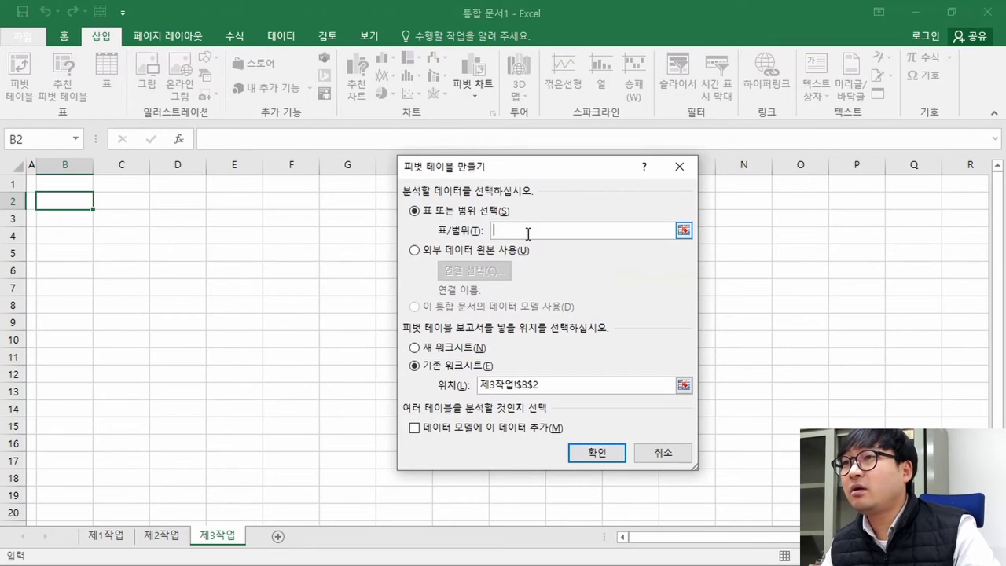
{"action": "left_click", "coordinate": [108, 537]}
{"action": "left_click_drag", "start_coordinate": [79, 271], "coordinate": [625, 439]}
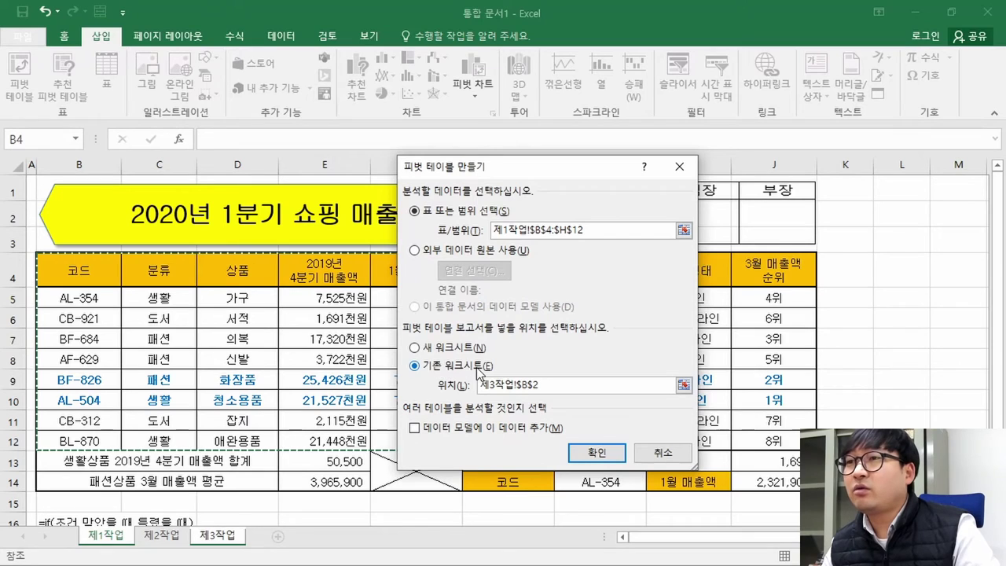
{"action": "left_click", "coordinate": [222, 537]}
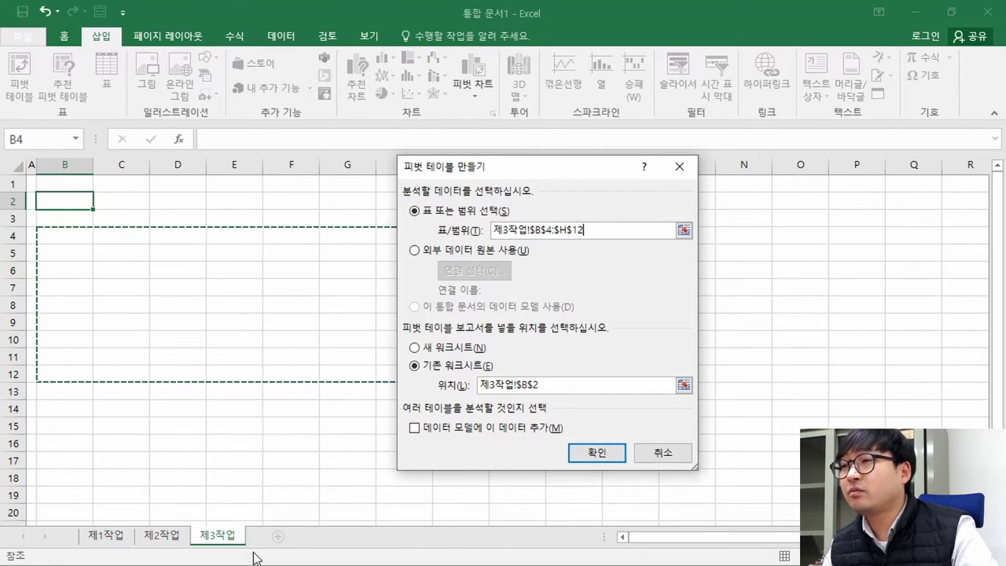
{"action": "left_click", "coordinate": [106, 537]}
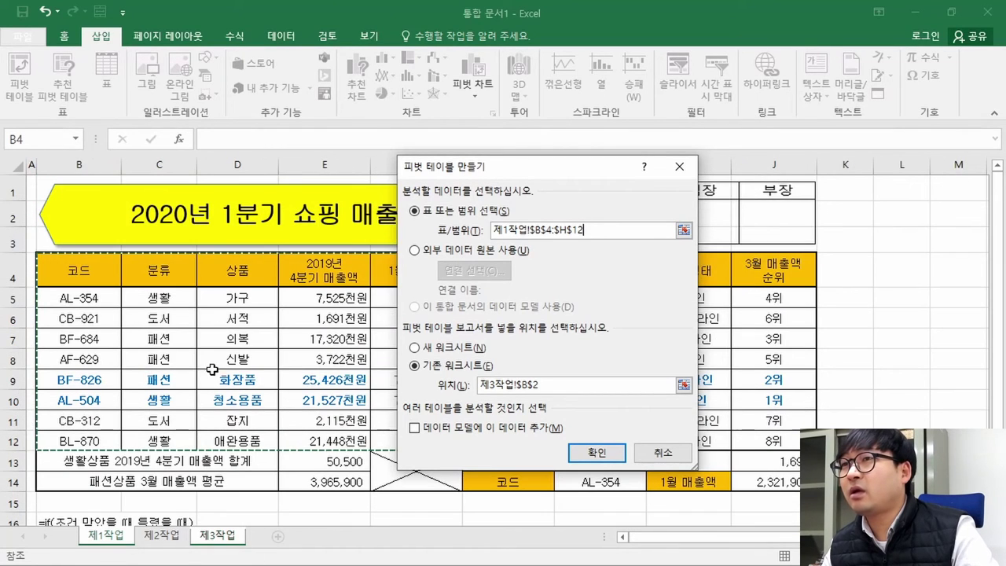
{"action": "left_click", "coordinate": [550, 383]}
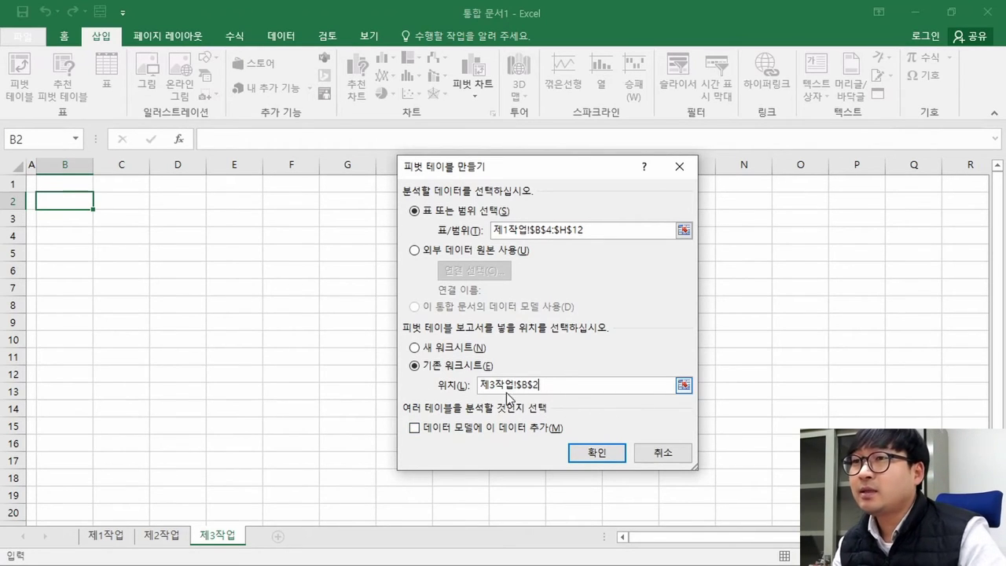
{"action": "left_click", "coordinate": [597, 454]}
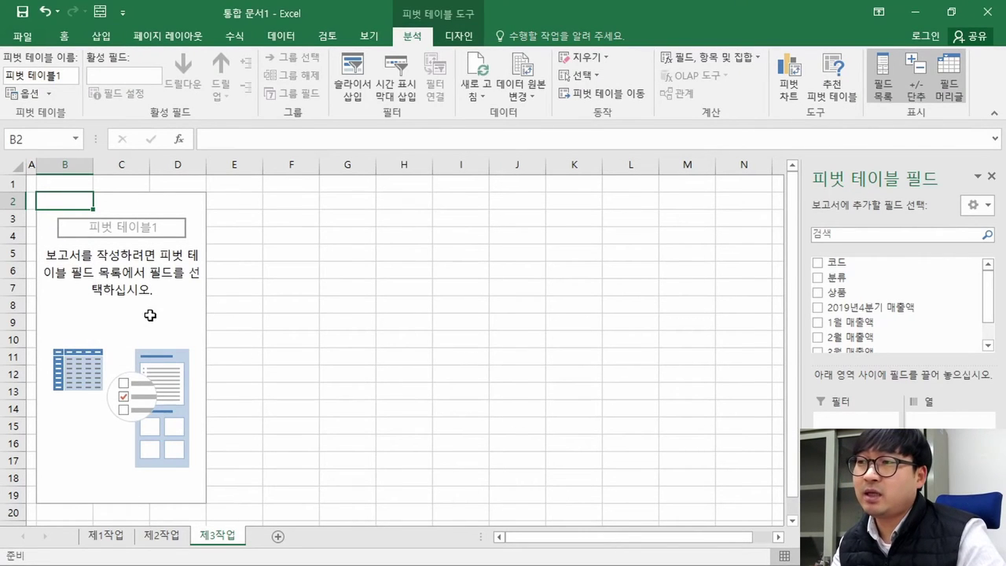
Step: Review the pivot table conditions in the exam PDF alongside the overall layout of the 출력형태 sample
{"action": "key", "text": "alt+Tab"}
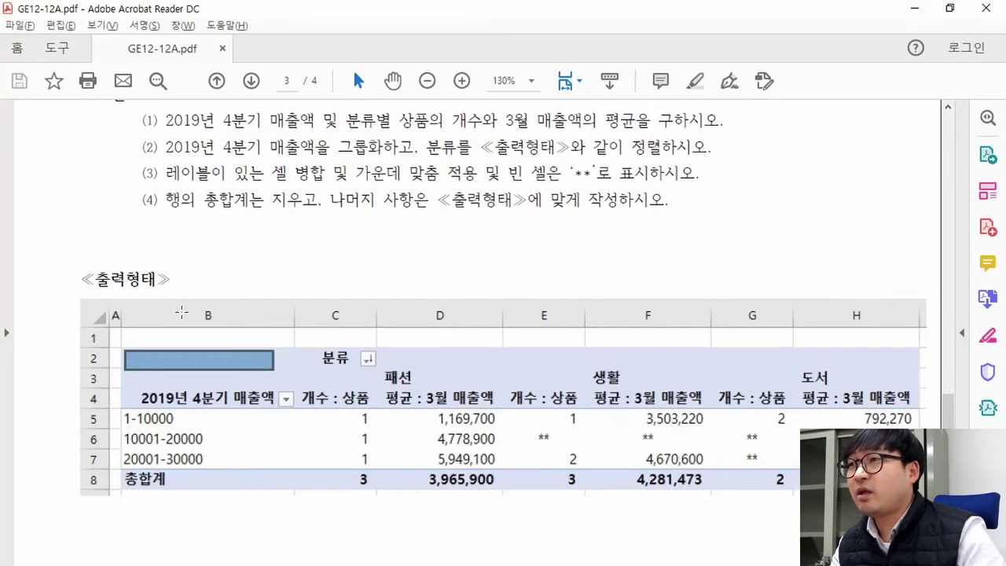
{"action": "scroll", "coordinate": [308, 241], "scroll_direction": "up", "scroll_amount": 3}
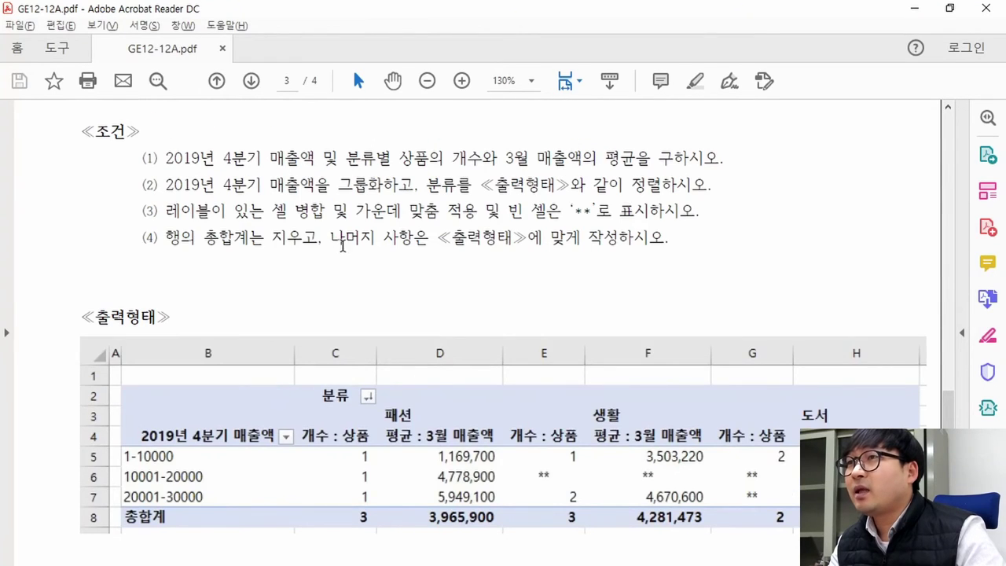
{"action": "left_click_drag", "start_coordinate": [167, 273], "coordinate": [706, 280]}
{"action": "scroll", "coordinate": [465, 444], "scroll_direction": "down", "scroll_amount": 3}
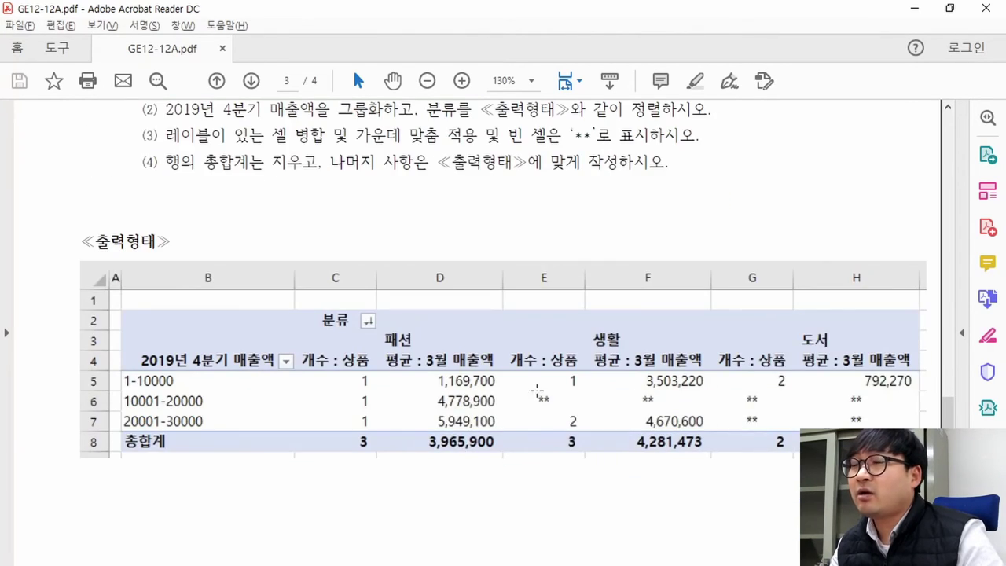
{"action": "left_click", "coordinate": [330, 375]}
{"action": "left_click_drag", "start_coordinate": [124, 313], "coordinate": [533, 455]}
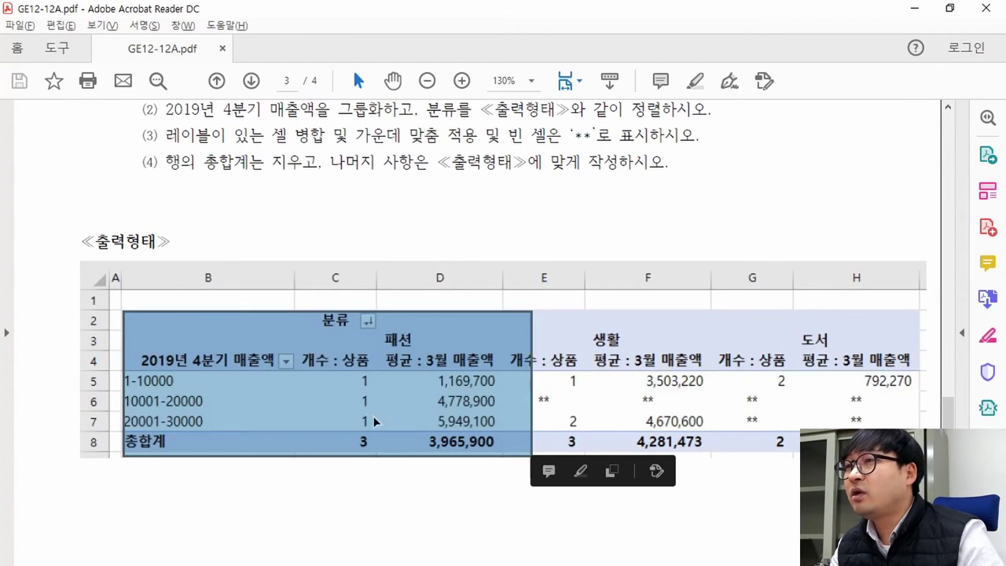
{"action": "key", "text": "alt+Tab"}
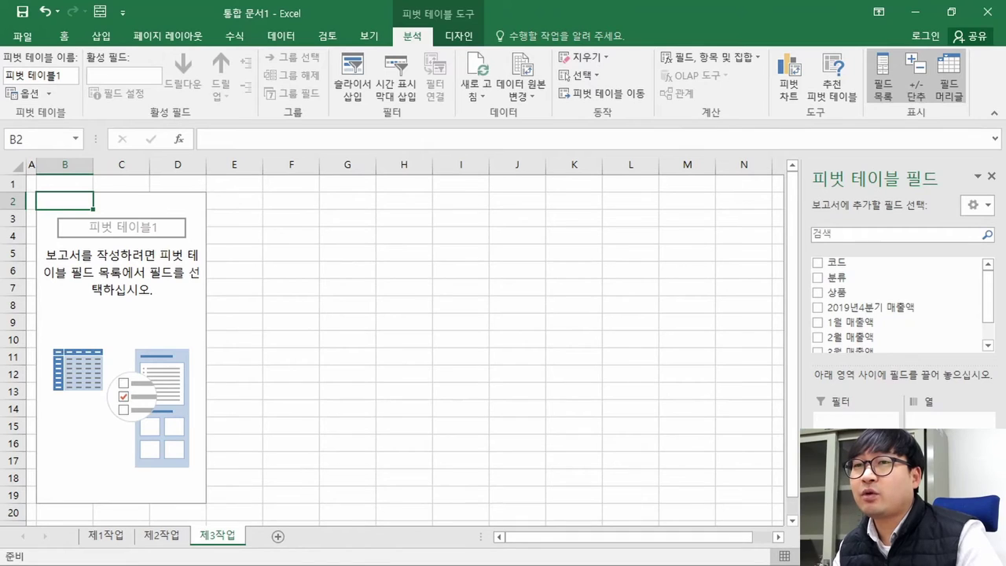
Step: Compare the header block B2:C4 of the PDF's 출력형태 sample with the pivot field areas to determine each field's placement
{"action": "key", "text": "alt+Tab"}
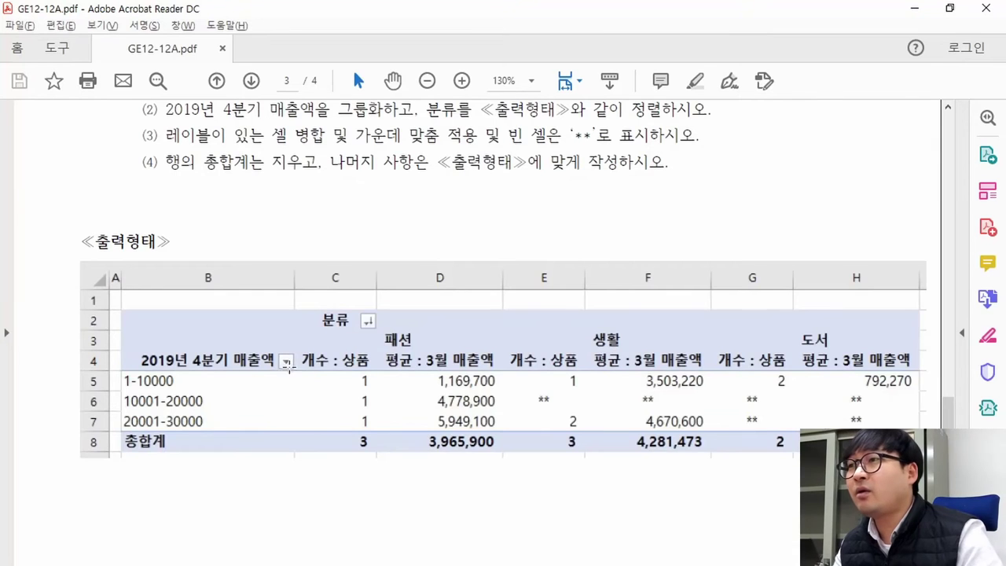
{"action": "left_click_drag", "start_coordinate": [125, 307], "coordinate": [382, 370]}
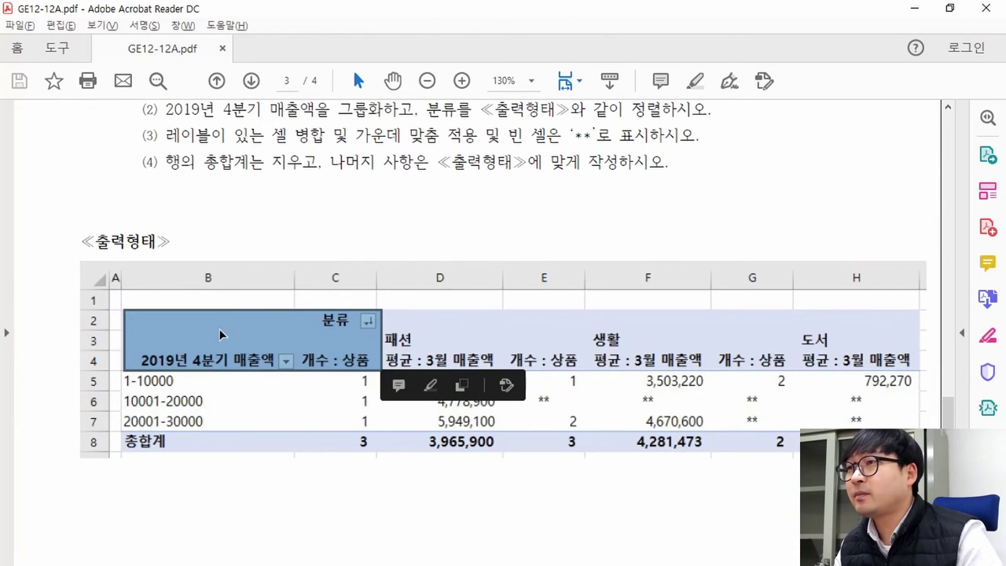
{"action": "key", "text": "ctrl+c"}
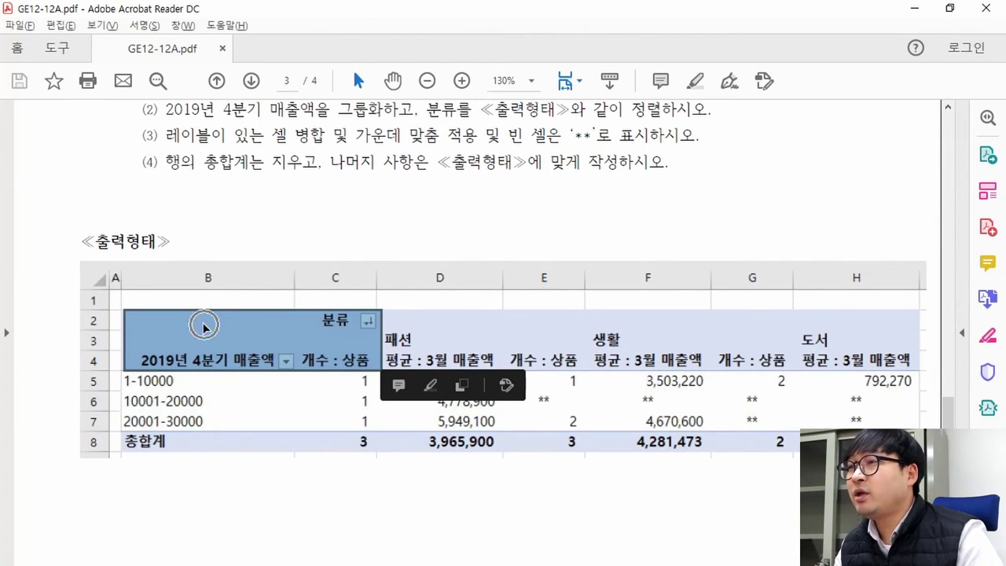
{"action": "key", "text": "alt+Tab"}
{"action": "key", "text": "ctrl"}
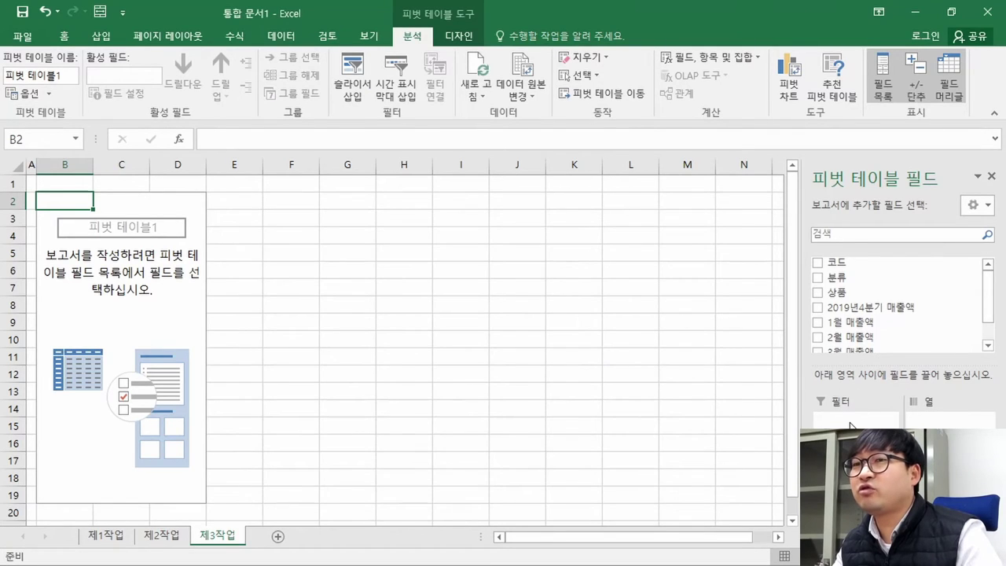
{"action": "key", "text": "alt+Tab"}
{"action": "key", "text": "ctrl"}
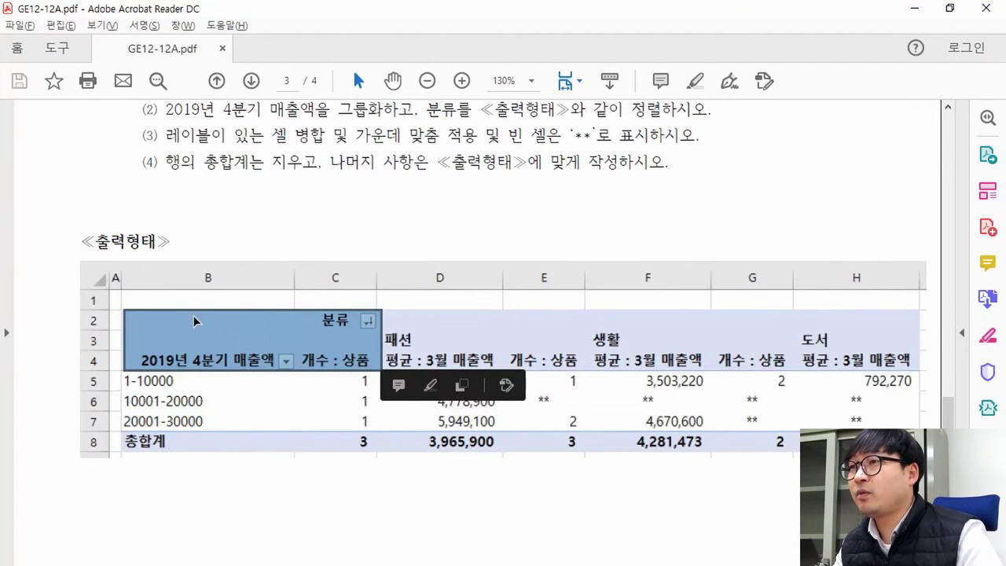
{"action": "key", "text": "ctrl"}
{"action": "key", "text": "ctrl"}
Step: Following the PDF sample, place 분류 in the pivot table's column area and 2019년4분기 매출액 in its row area
{"action": "key", "text": "alt+Tab"}
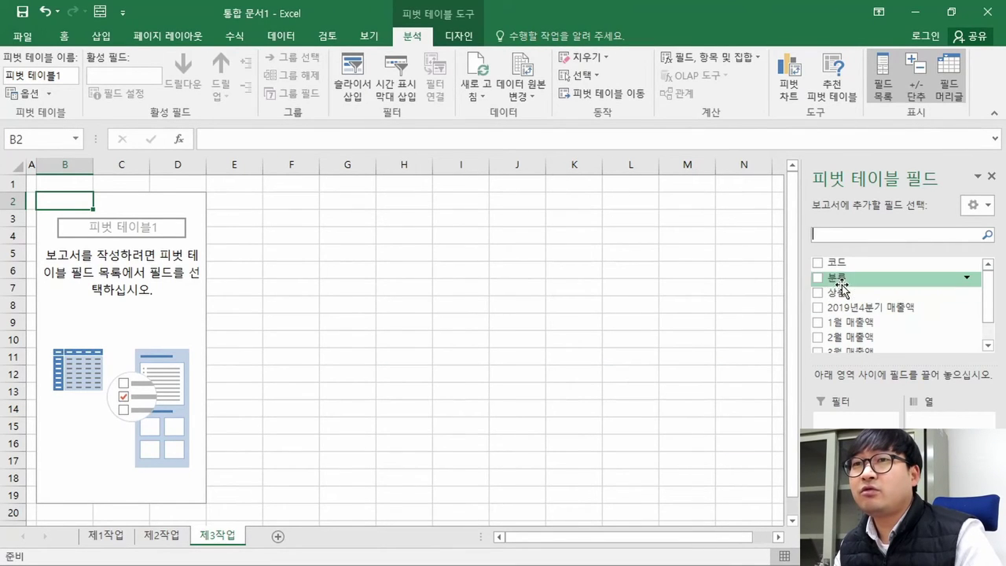
{"action": "left_click_drag", "start_coordinate": [837, 277], "coordinate": [944, 425]}
{"action": "key", "text": "alt+Tab"}
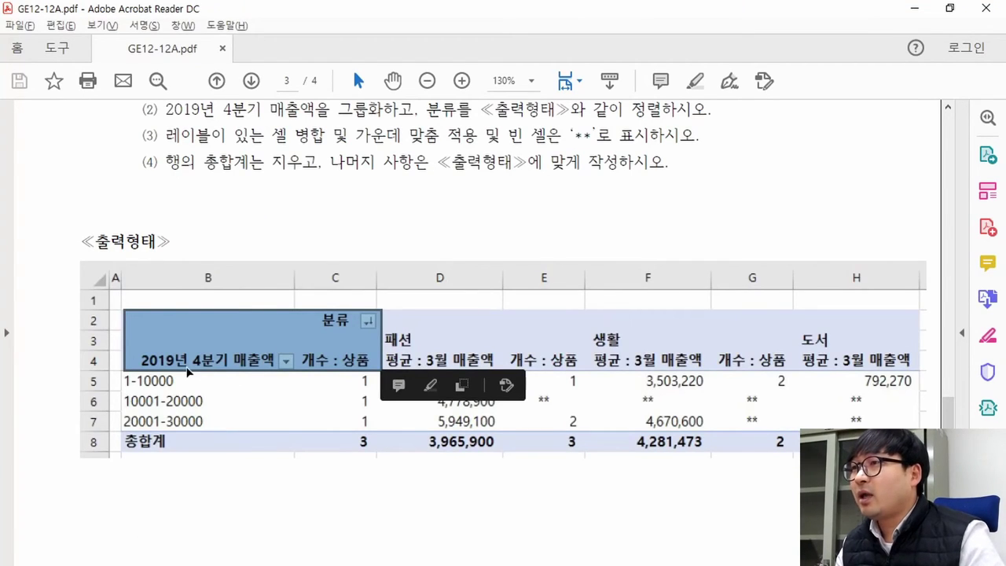
{"action": "key", "text": "alt+Tab"}
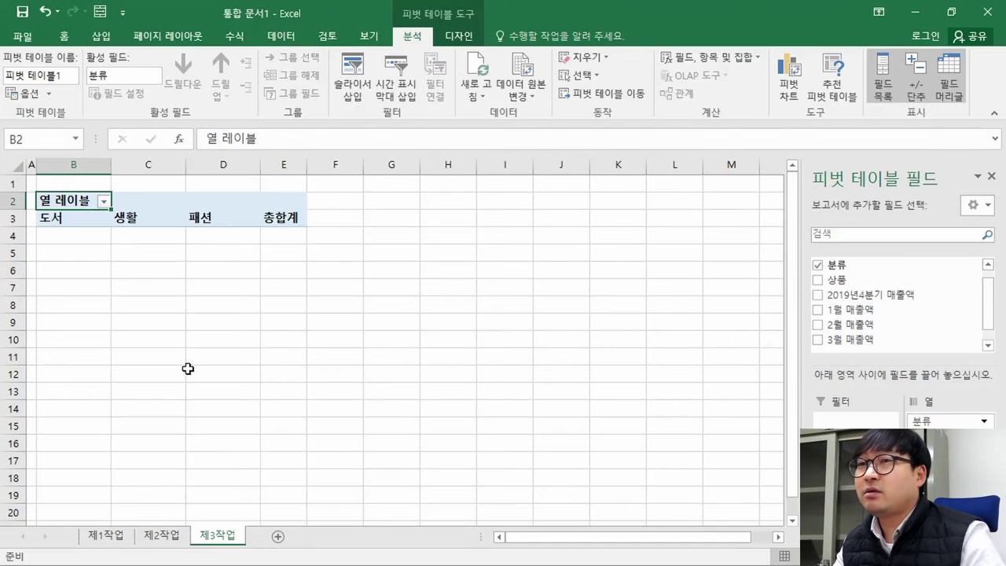
{"action": "left_click_drag", "start_coordinate": [844, 295], "coordinate": [848, 487]}
{"action": "key", "text": "alt+Tab"}
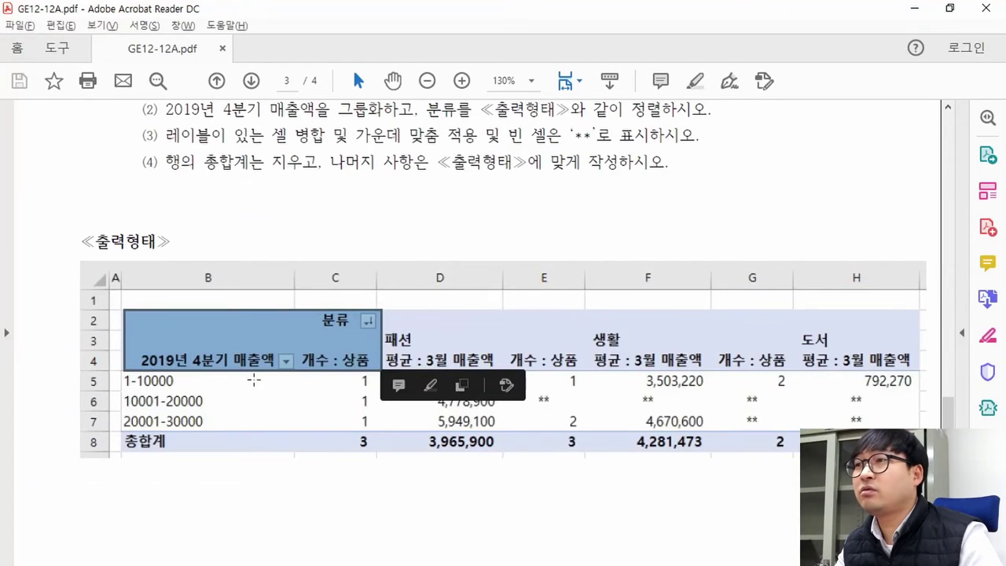
Step: Check the value headers in the PDF's sample output, then add the 상품 field to the Excel pivot table as a count
{"action": "key", "text": "alt+Tab"}
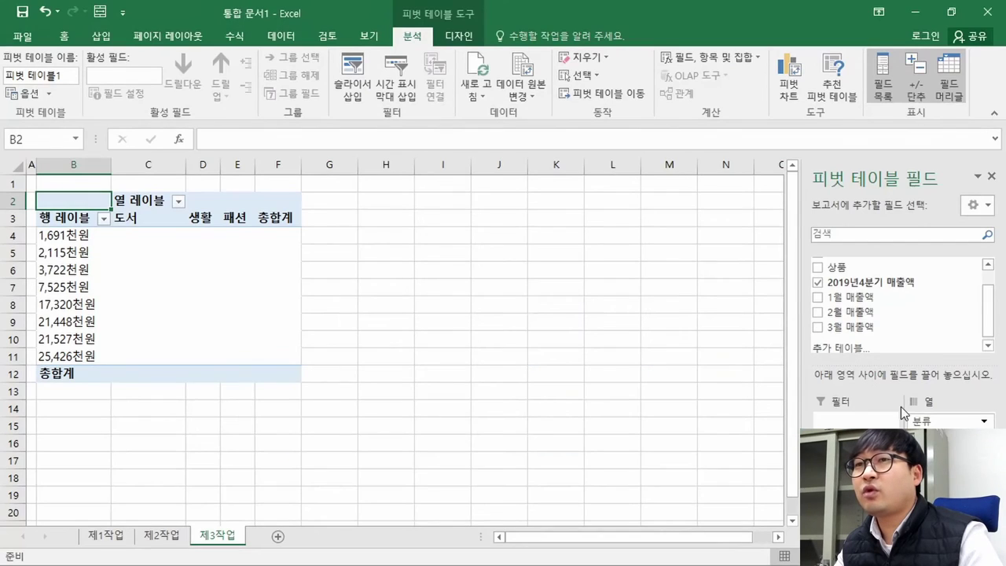
{"action": "key", "text": "alt+Tab"}
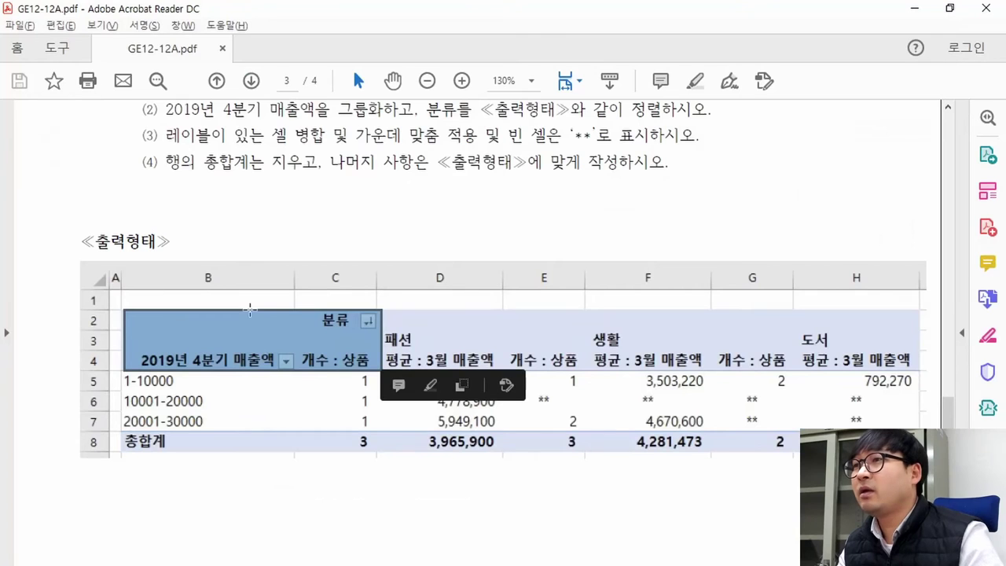
{"action": "left_click", "coordinate": [329, 365]}
{"action": "left_click_drag", "start_coordinate": [298, 346], "coordinate": [503, 369]}
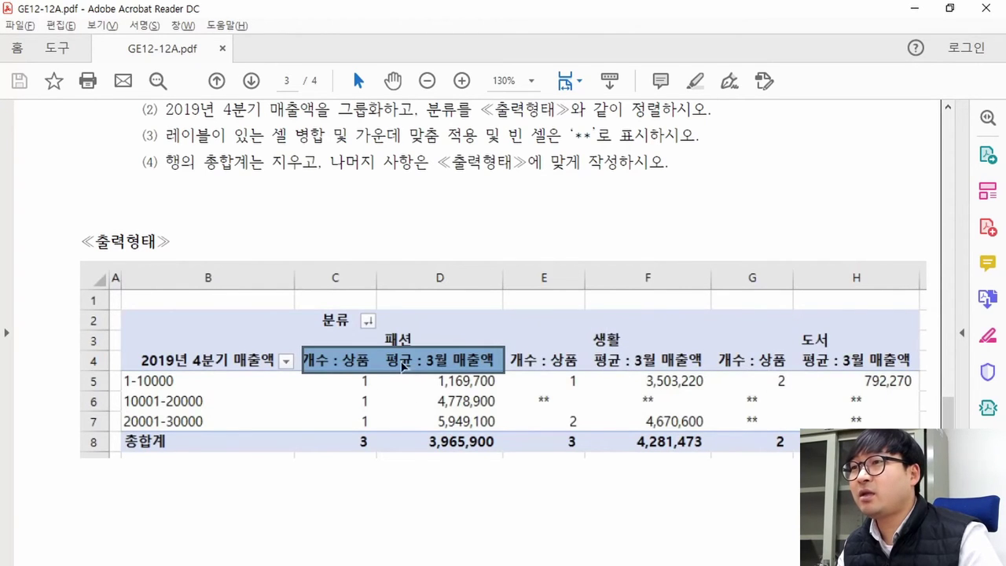
{"action": "key", "text": "alt+Tab"}
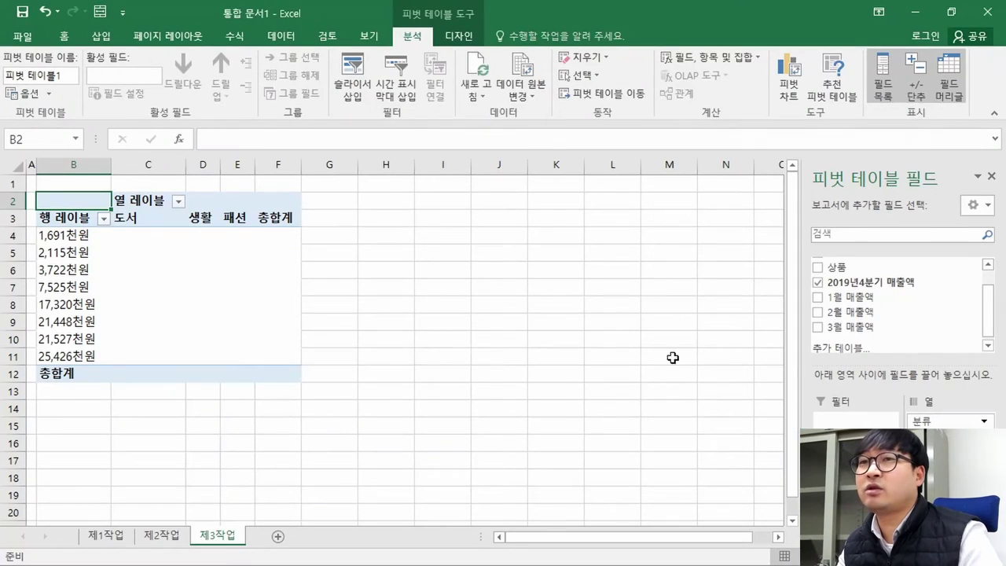
{"action": "left_click", "coordinate": [817, 268]}
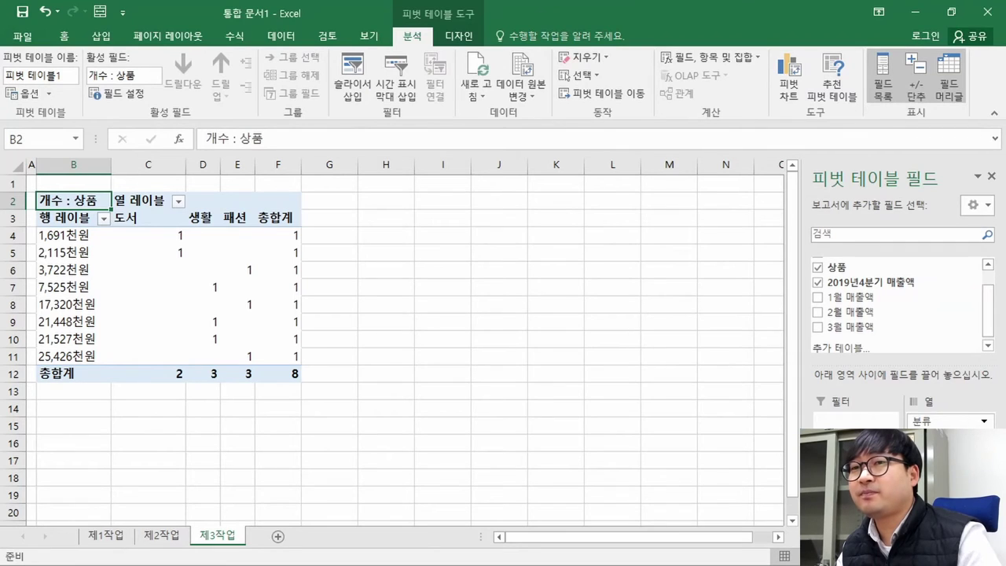
Step: Add the 3월 매출액 field to the pivot table's values, following the sample output in the PDF
{"action": "key", "text": "alt+Tab"}
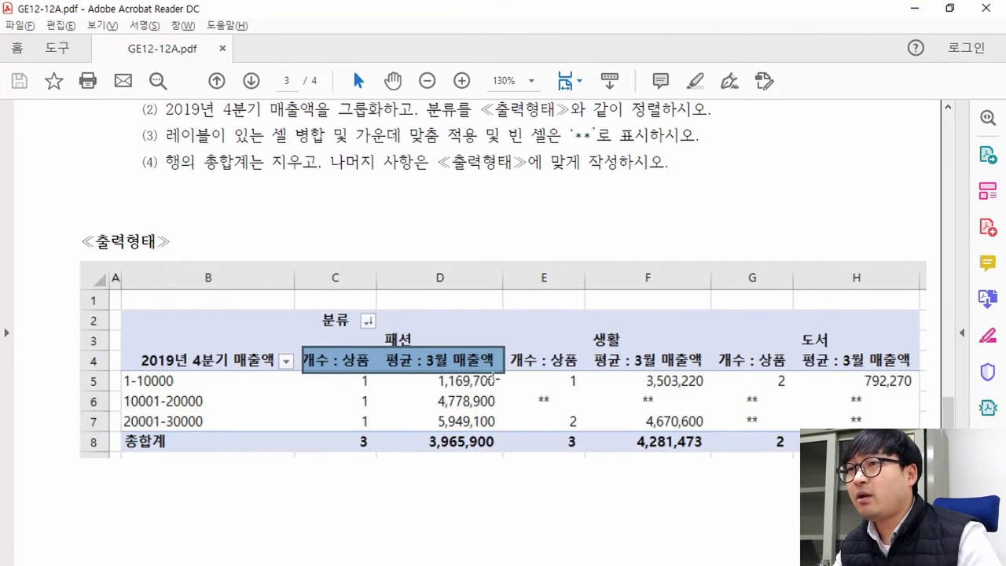
{"action": "key", "text": "alt+Tab"}
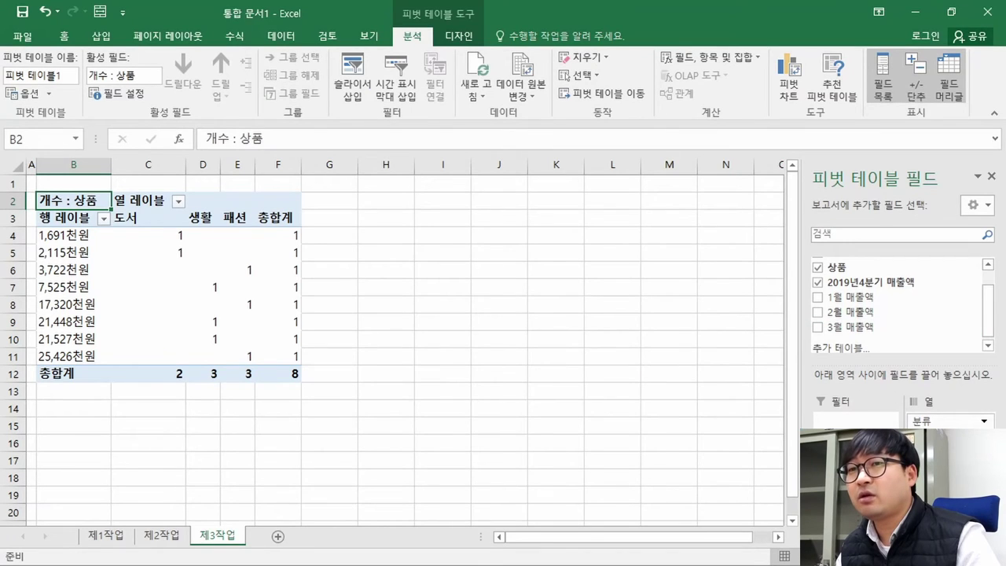
{"action": "left_click", "coordinate": [817, 326]}
{"action": "scroll", "coordinate": [401, 330], "scroll_direction": "down", "scroll_amount": 2}
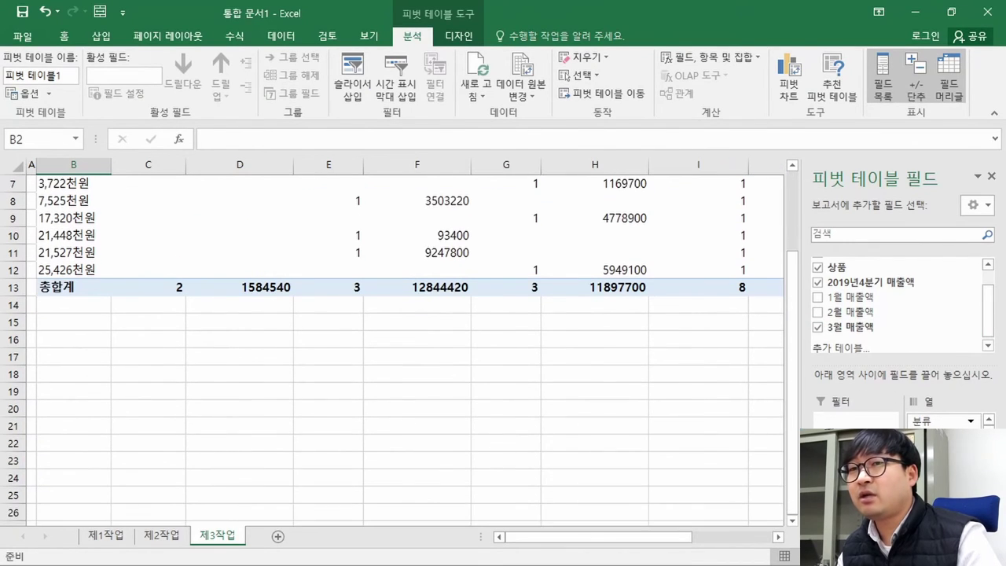
Step: Change the summary function of the 3월 매출액 value field to 평균, as the PDF's sample output requires
{"action": "key", "text": "alt+Tab"}
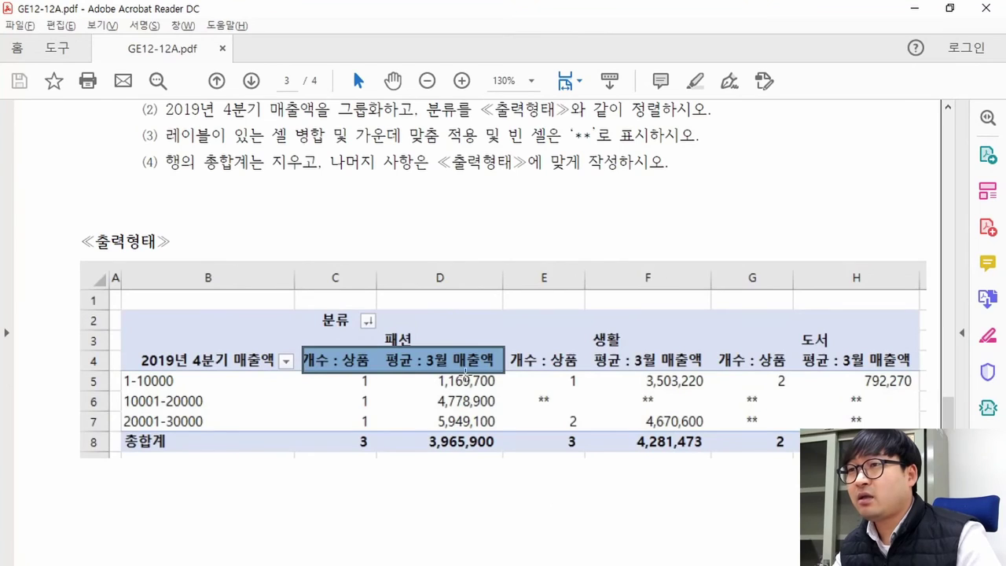
{"action": "key", "text": "alt+Tab"}
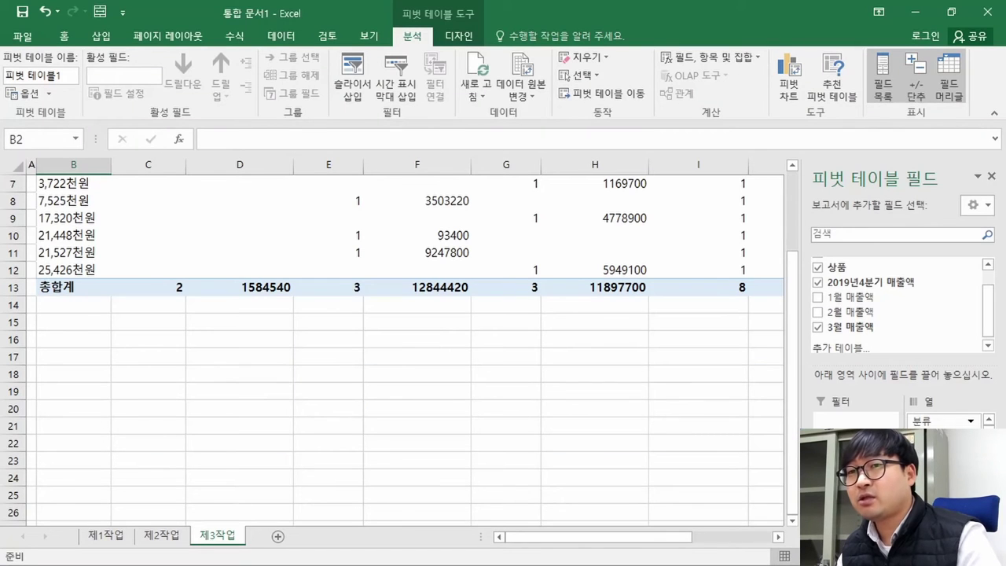
{"action": "left_click", "coordinate": [880, 518]}
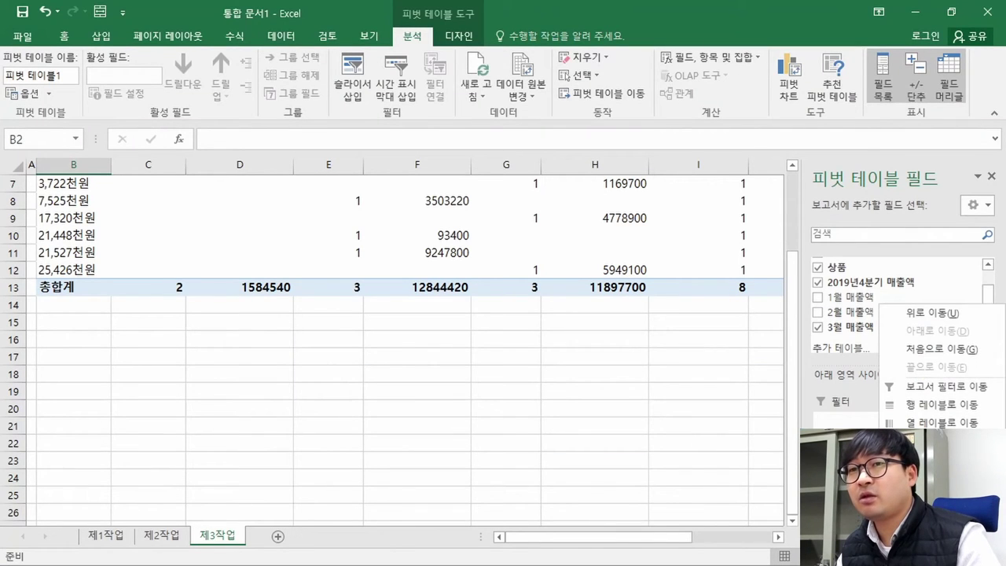
{"action": "key", "text": "Escape"}
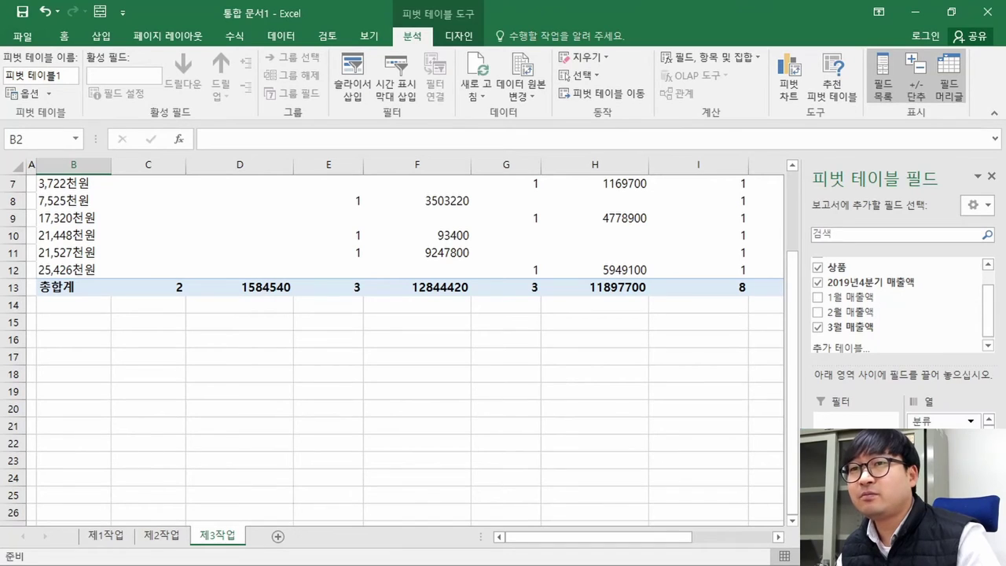
{"action": "left_click", "coordinate": [880, 518]}
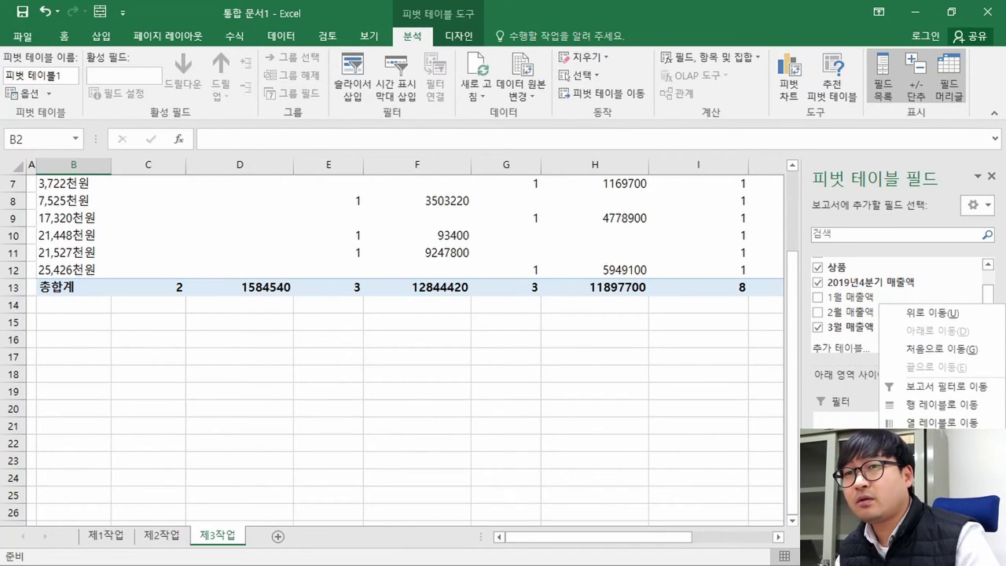
{"action": "left_click", "coordinate": [935, 487]}
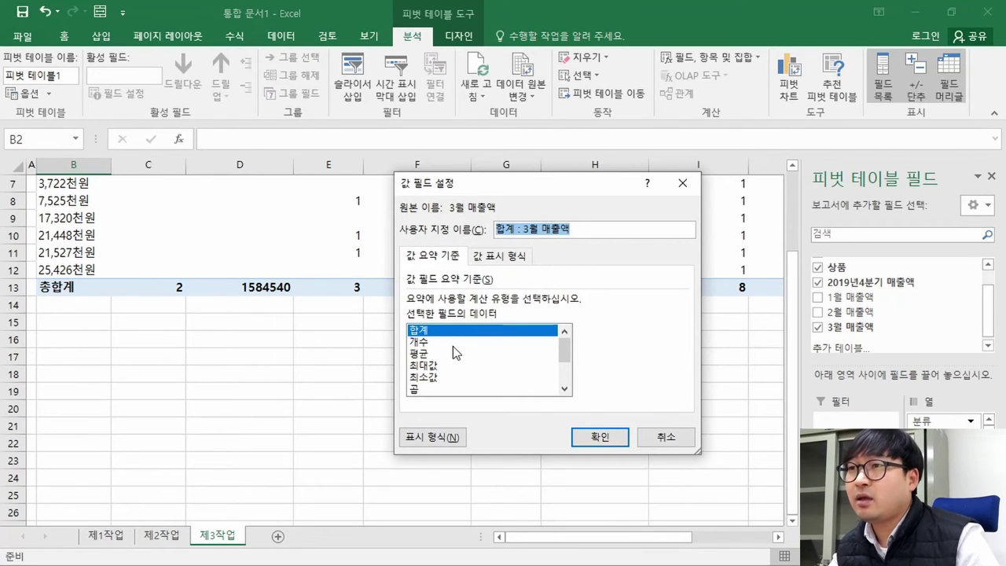
{"action": "left_click", "coordinate": [429, 353]}
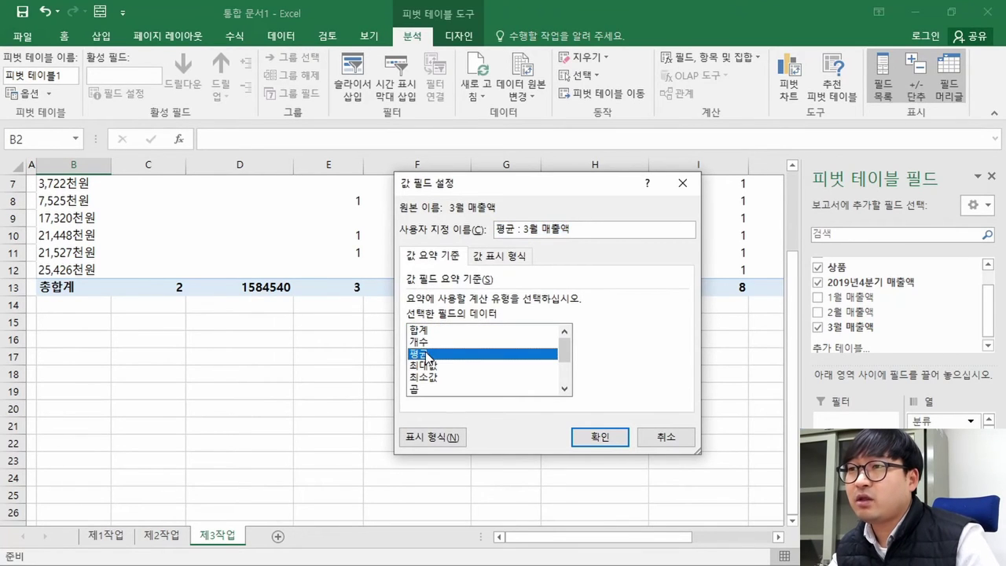
{"action": "left_click", "coordinate": [597, 437]}
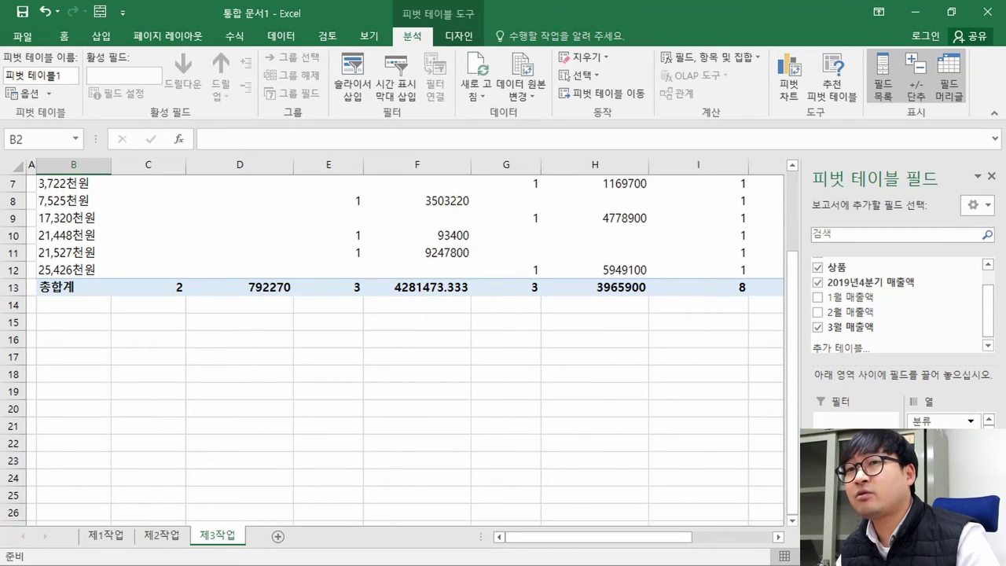
Step: Compare the pivot table with condition (1) and the sample output in GE12-12A.pdf
{"action": "key", "text": "alt+Tab"}
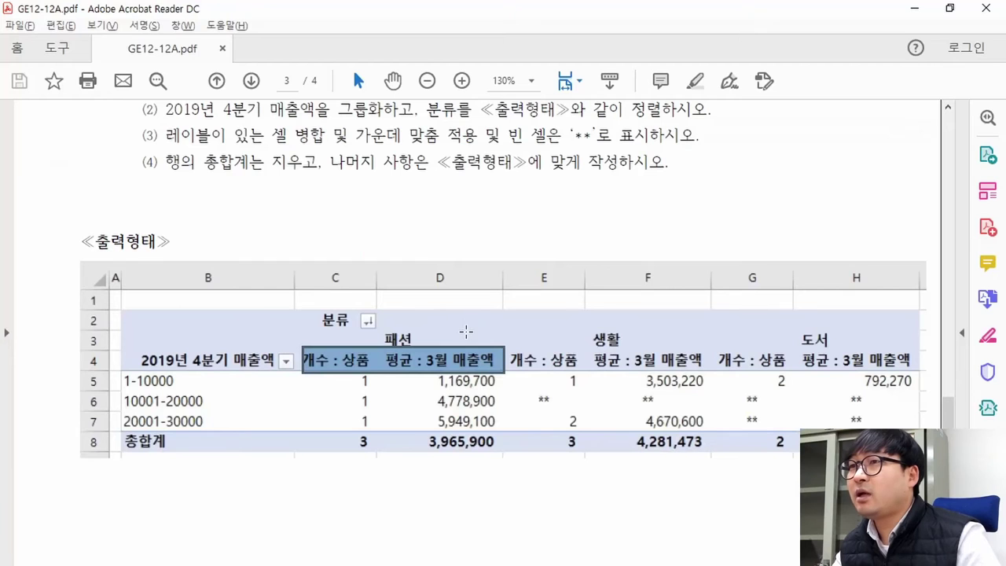
{"action": "key", "text": "alt+Tab"}
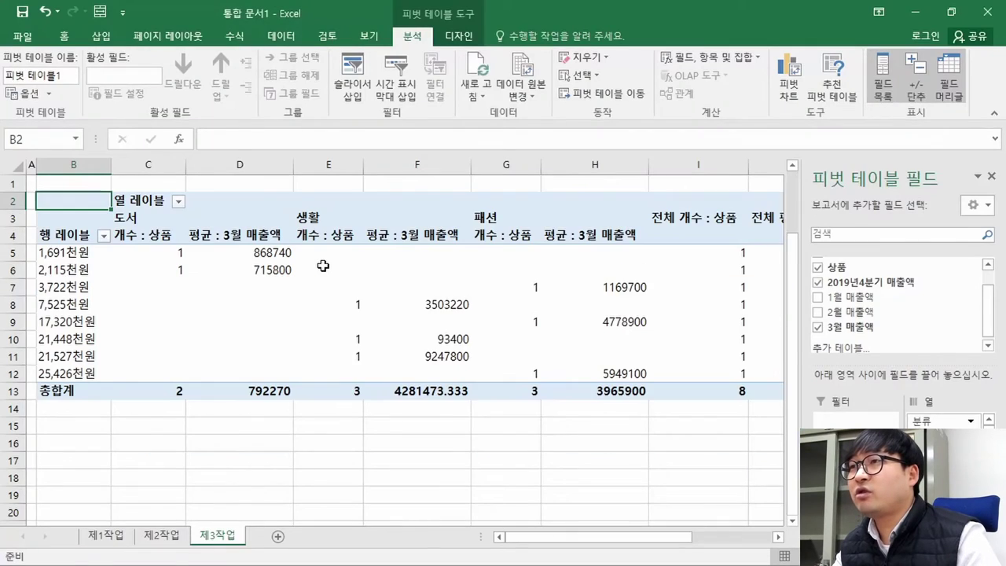
{"action": "key", "text": "alt+Tab"}
{"action": "scroll", "coordinate": [235, 271], "scroll_direction": "up", "scroll_amount": 5}
{"action": "left_click_drag", "start_coordinate": [169, 270], "coordinate": [729, 270]}
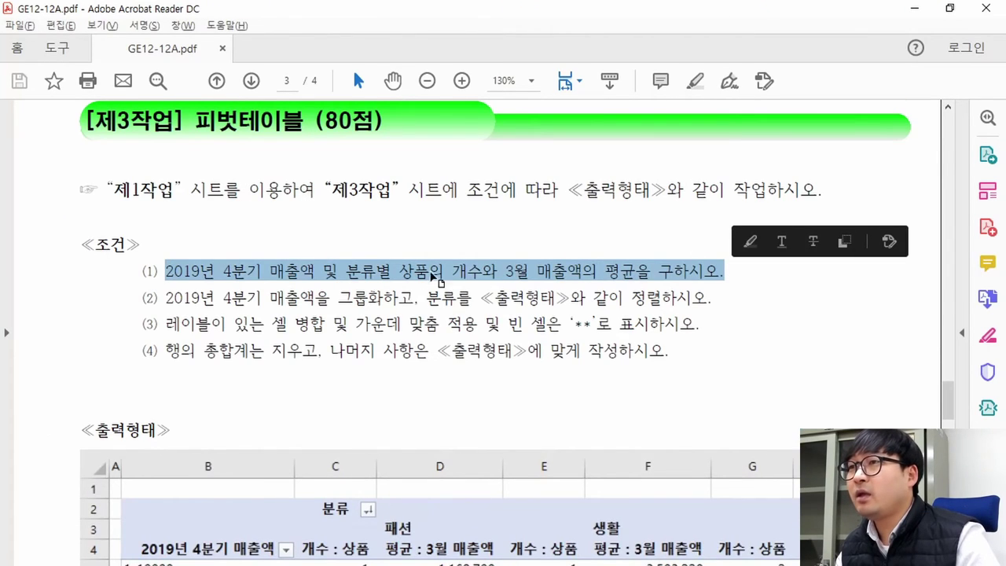
{"action": "scroll", "coordinate": [207, 338], "scroll_direction": "down", "scroll_amount": 4}
{"action": "left_click_drag", "start_coordinate": [124, 349], "coordinate": [444, 431]}
{"action": "left_click", "coordinate": [255, 317]}
{"action": "left_click", "coordinate": [438, 229]}
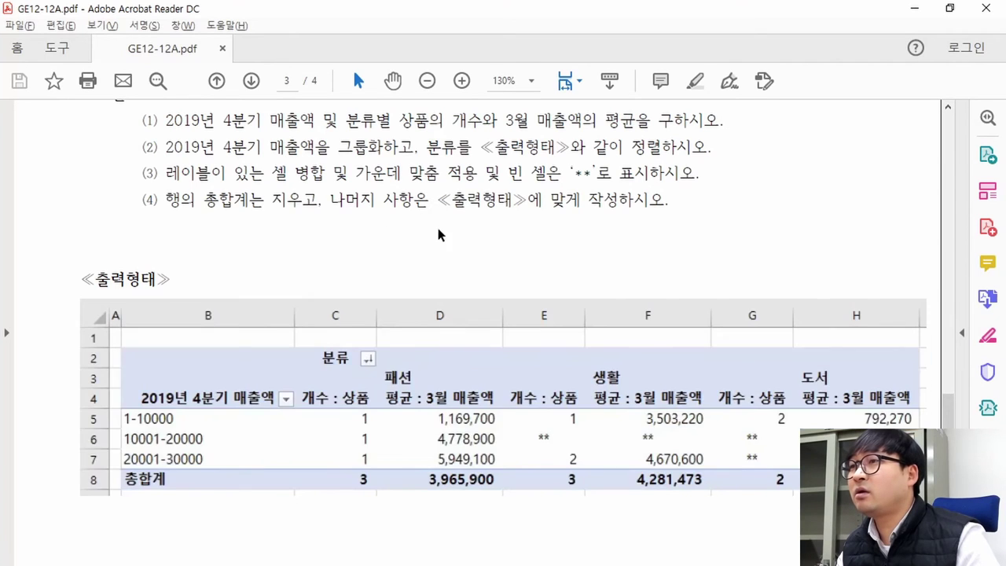
Step: Examine the condition on grouping 2019년 4분기 매출액 and compare the sample's row ranges with the pivot table's row labels
{"action": "scroll", "coordinate": [447, 235], "scroll_direction": "up", "scroll_amount": 2}
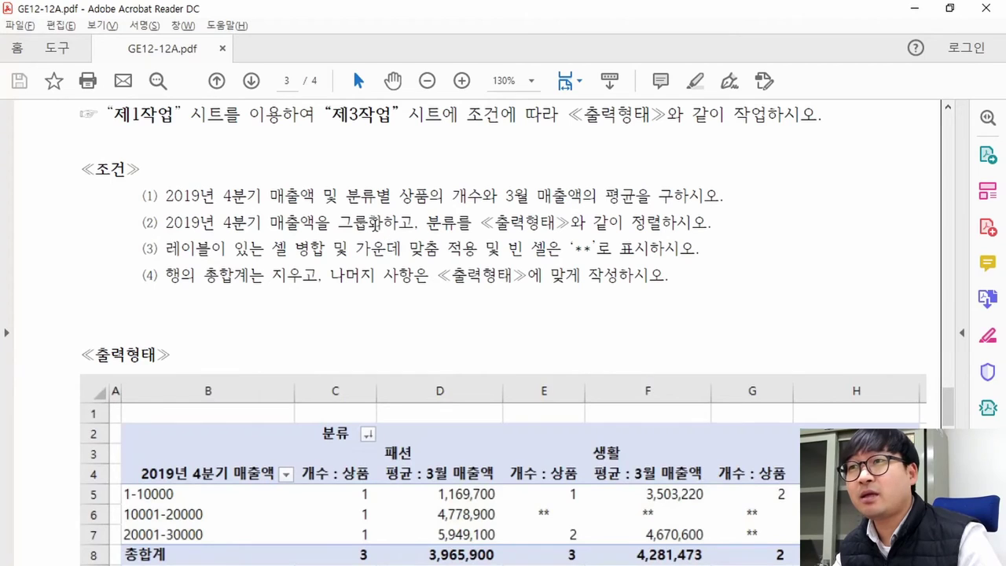
{"action": "left_click_drag", "start_coordinate": [164, 223], "coordinate": [350, 223]}
{"action": "scroll", "coordinate": [328, 271], "scroll_direction": "down", "scroll_amount": 3}
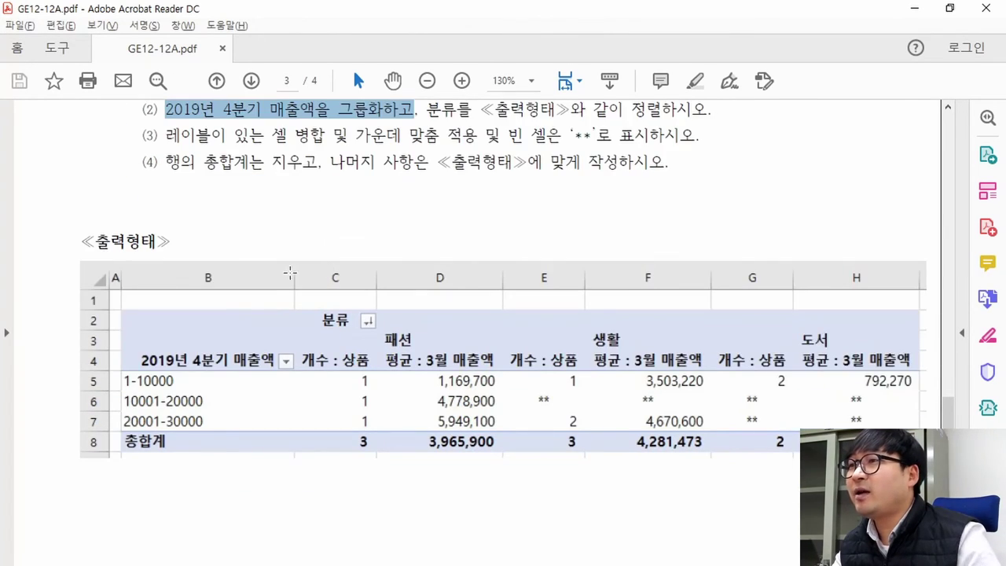
{"action": "left_click_drag", "start_coordinate": [121, 371], "coordinate": [280, 438]}
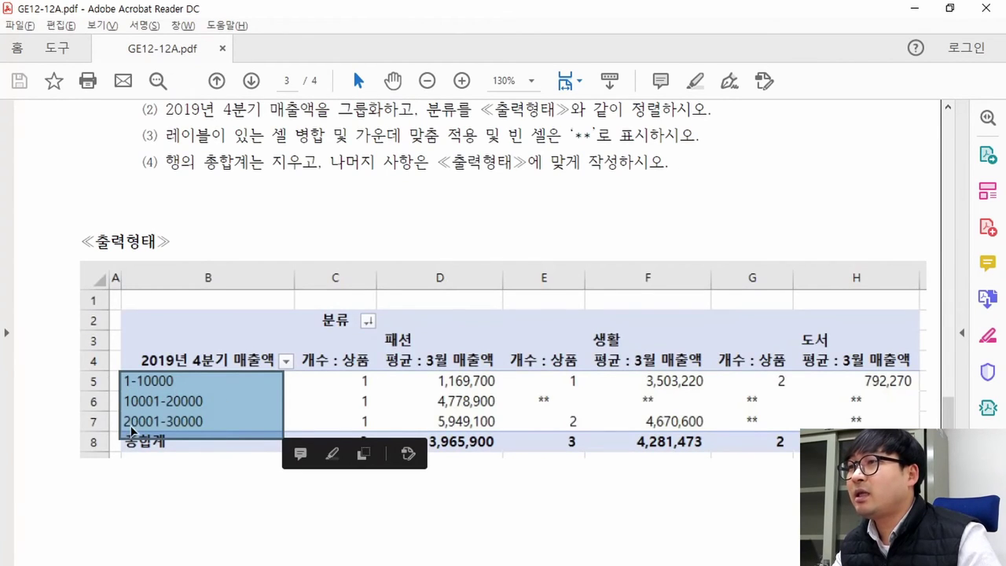
{"action": "key", "text": "alt+Tab"}
{"action": "left_click_drag", "start_coordinate": [74, 253], "coordinate": [100, 375]}
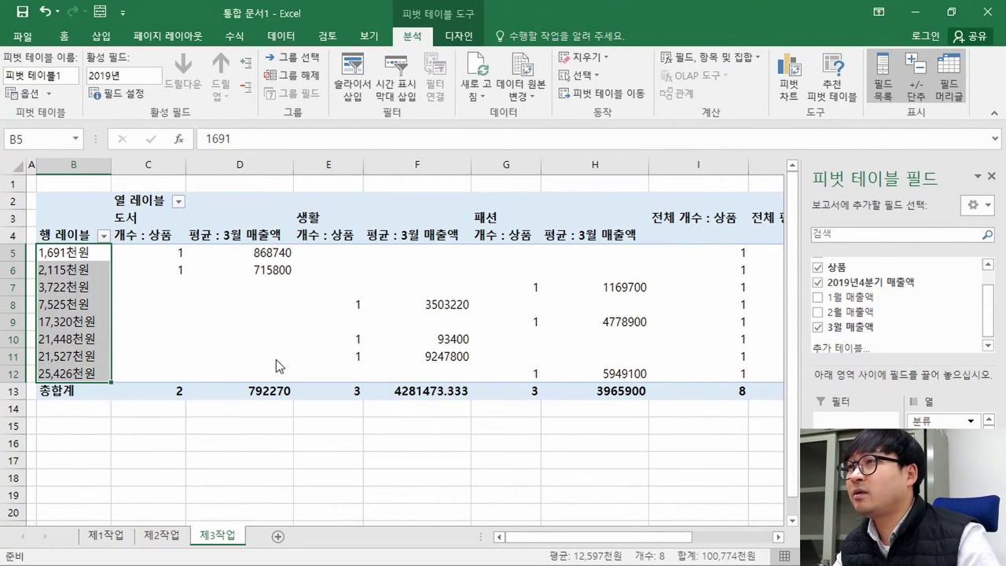
{"action": "key", "text": "alt+Tab"}
{"action": "key", "text": "alt+Tab"}
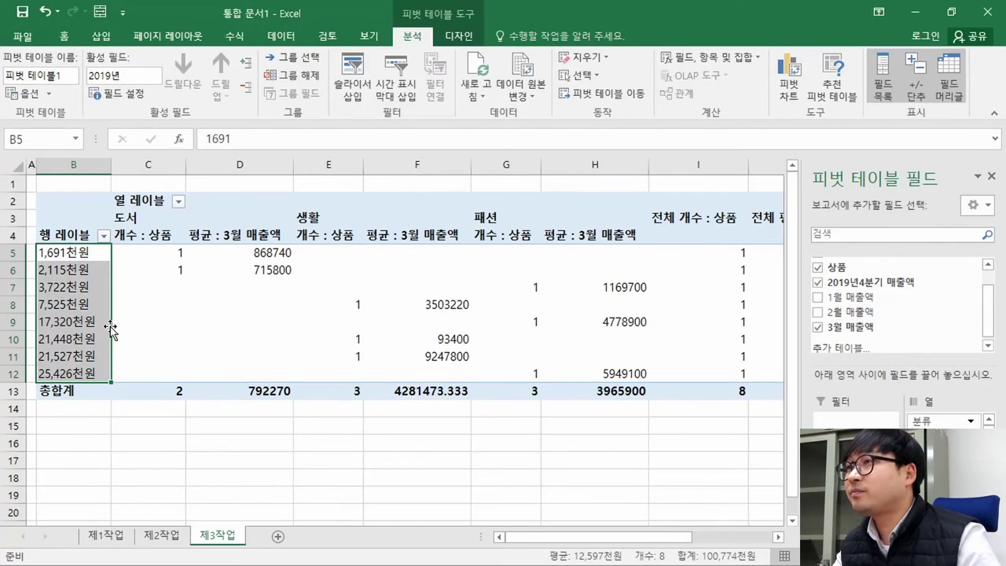
Step: Check the row header in the PDF's sample output and rename the pivot table's row label in B4 to "2019년 4분기 매출액"
{"action": "key", "text": "alt+Tab"}
{"action": "left_click_drag", "start_coordinate": [136, 360], "coordinate": [275, 368]}
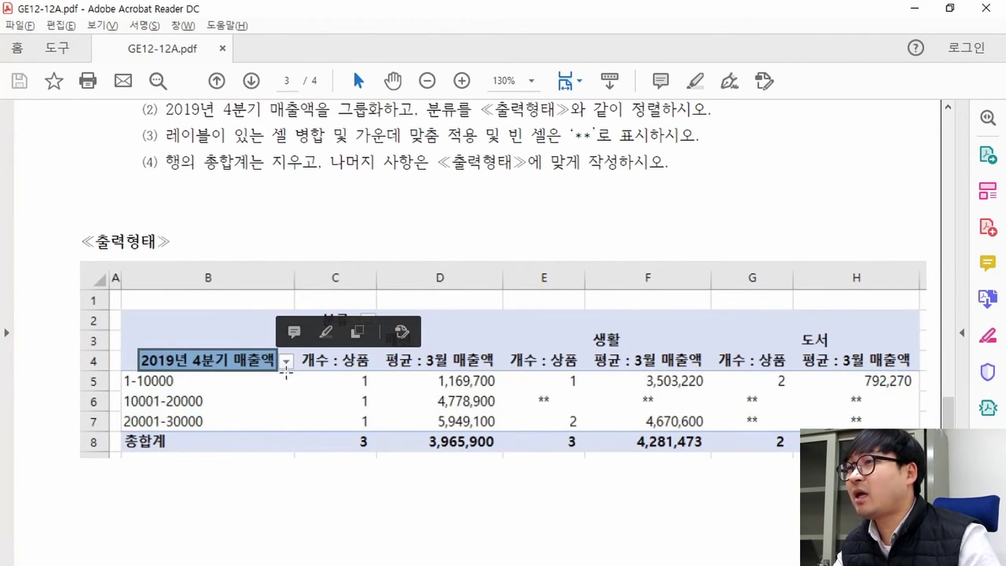
{"action": "key", "text": "alt+Tab"}
{"action": "left_click", "coordinate": [77, 236]}
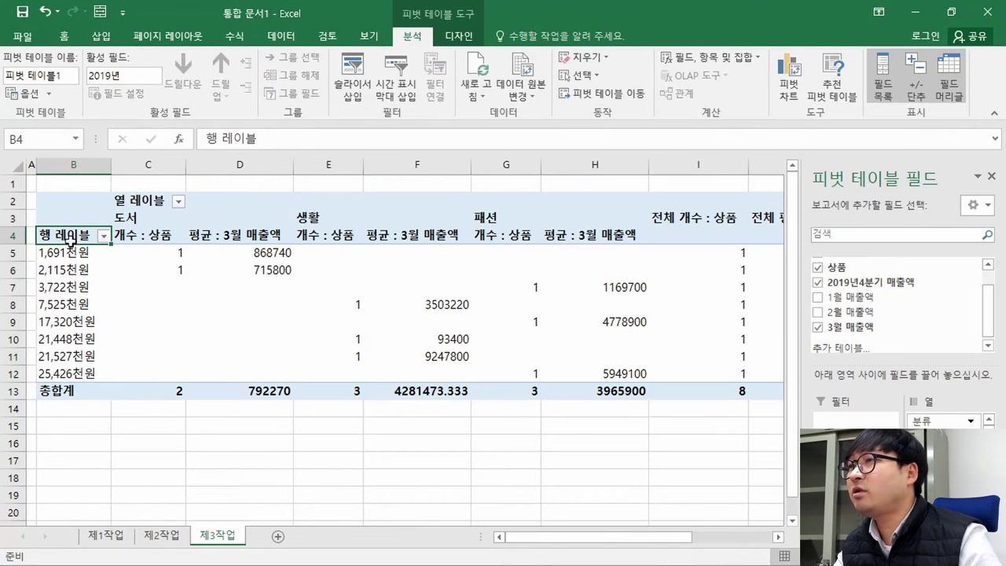
{"action": "key", "text": "alt+Tab"}
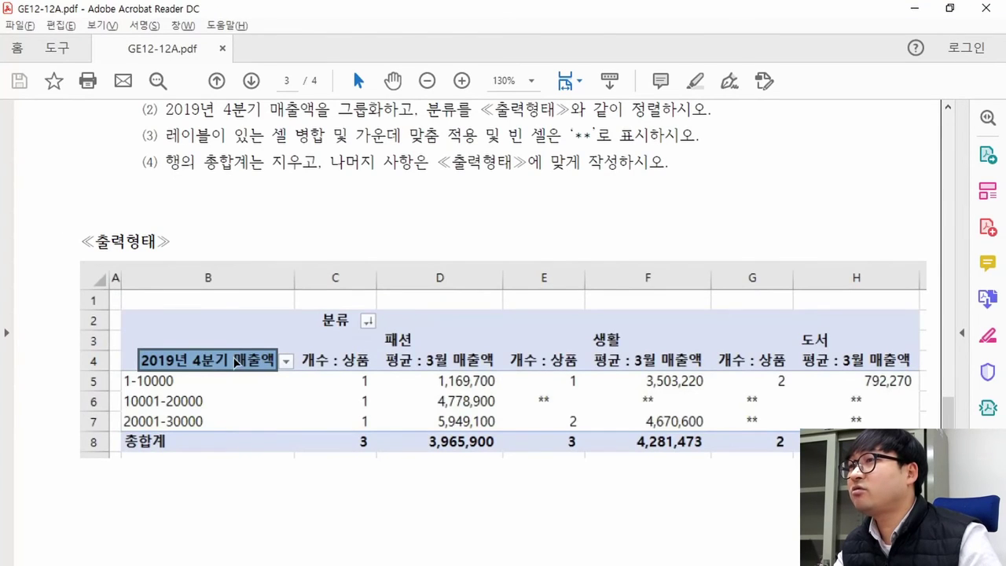
{"action": "key", "text": "alt+Tab"}
{"action": "type", "text": "2"}
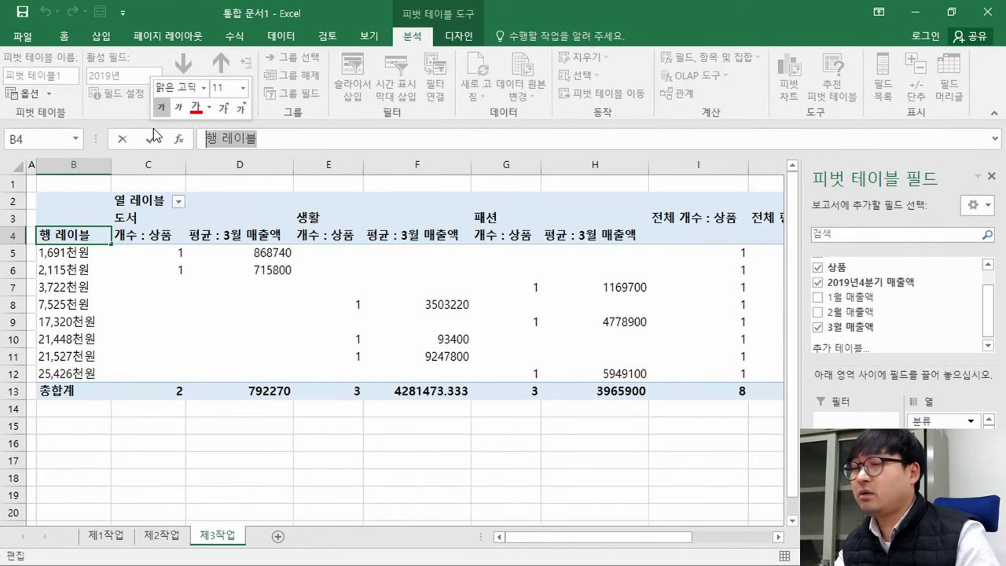
{"action": "type", "text": "019년 4분"}
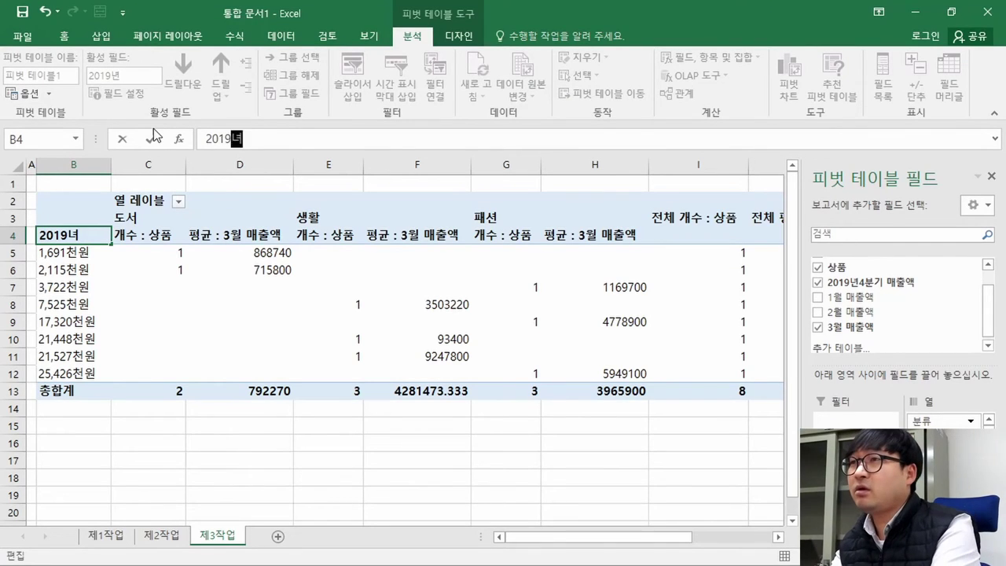
{"action": "type", "text": "기 매출액"}
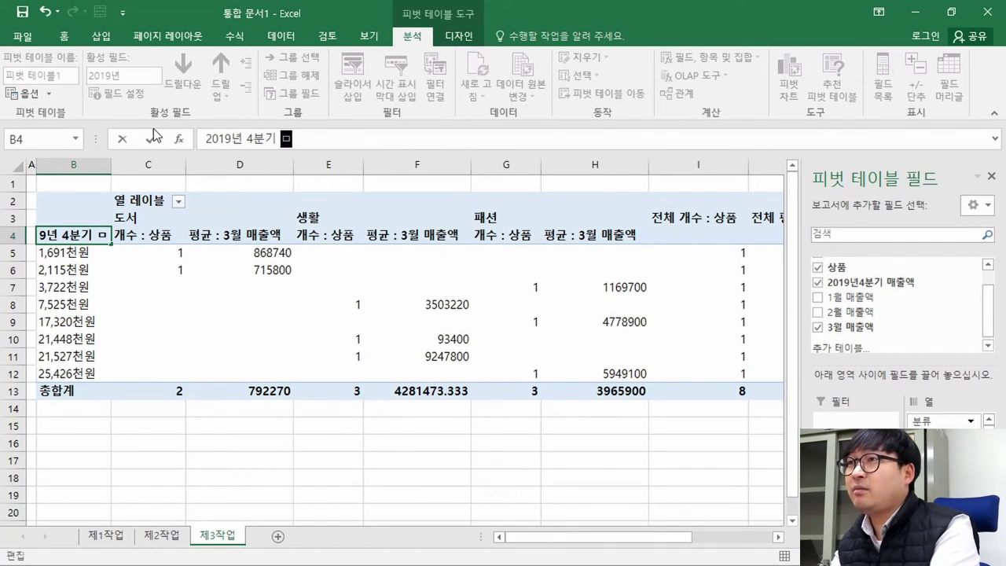
{"action": "key", "text": "Return"}
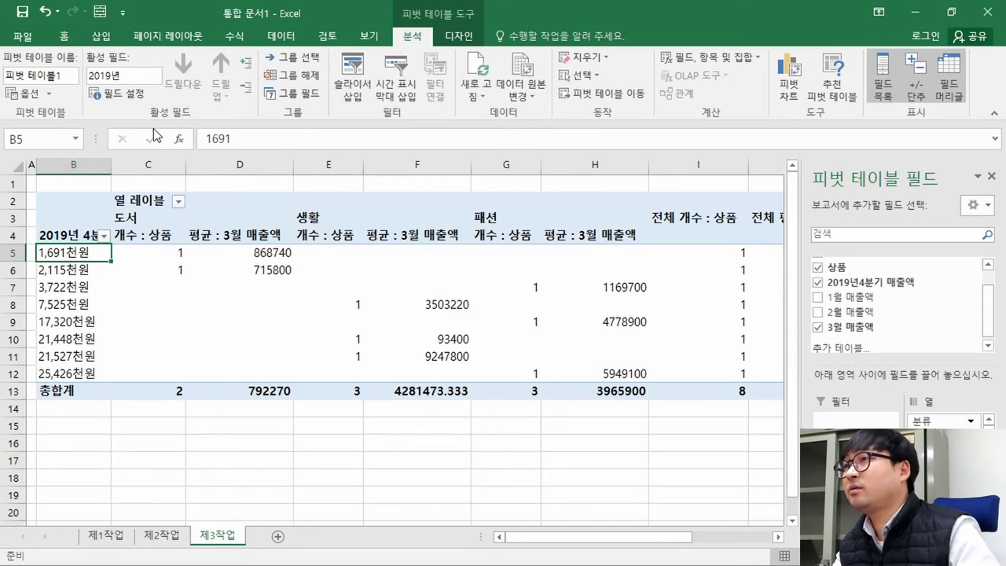
Step: Check the column header in the PDF's sample output and rename the pivot table's column label in C2 to "분류"
{"action": "left_click", "coordinate": [157, 202]}
{"action": "key", "text": "alt+Tab"}
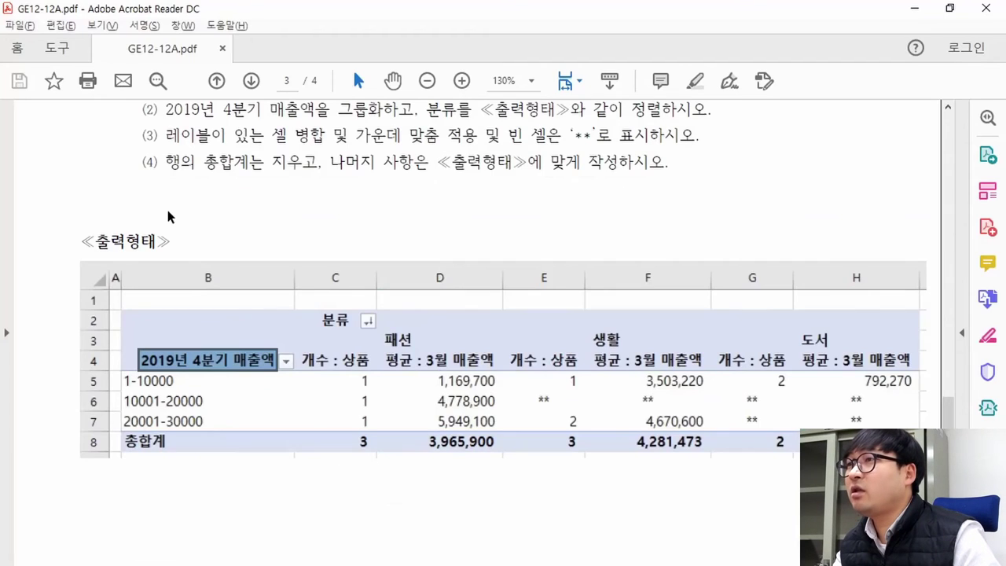
{"action": "double_click", "coordinate": [332, 336]}
{"action": "left_click", "coordinate": [302, 321]}
{"action": "left_click", "coordinate": [307, 330]}
{"action": "key", "text": "alt+Tab"}
{"action": "left_click_drag", "start_coordinate": [265, 139], "coordinate": [181, 132]}
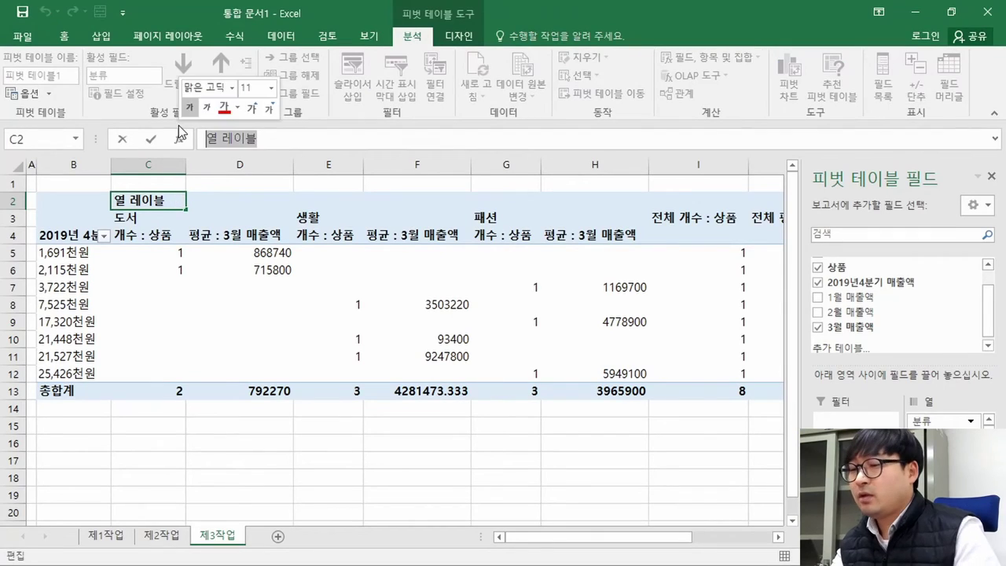
{"action": "type", "text": "분류"}
{"action": "key", "text": "Return"}
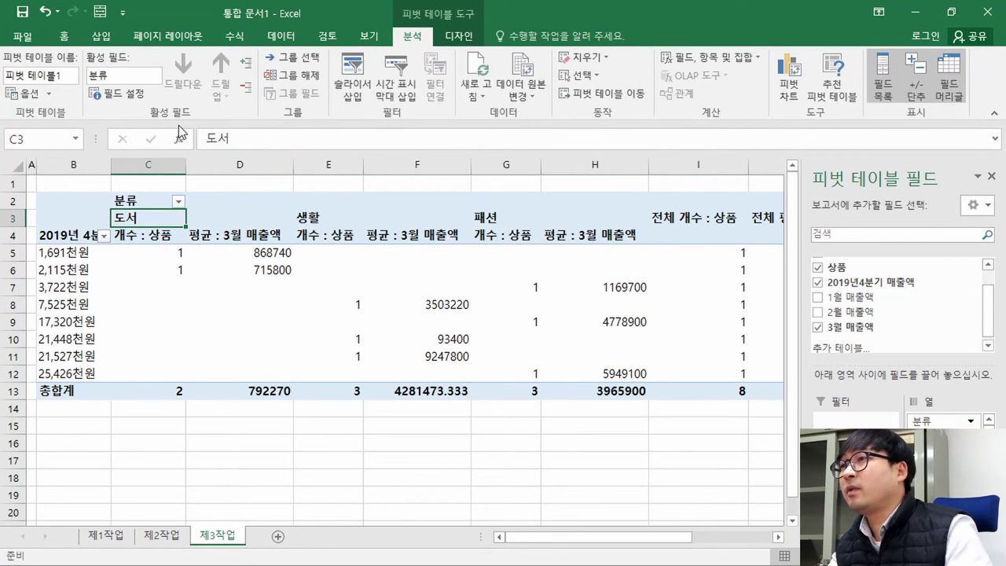
Step: Open the grouping settings for the 2019년 4분기 매출액 row labels and move the dialog clear of them
{"action": "left_click", "coordinate": [74, 235]}
{"action": "left_click_drag", "start_coordinate": [77, 257], "coordinate": [68, 300]}
{"action": "left_click_drag", "start_coordinate": [67, 374], "coordinate": [67, 252]}
{"action": "left_click", "coordinate": [66, 283]}
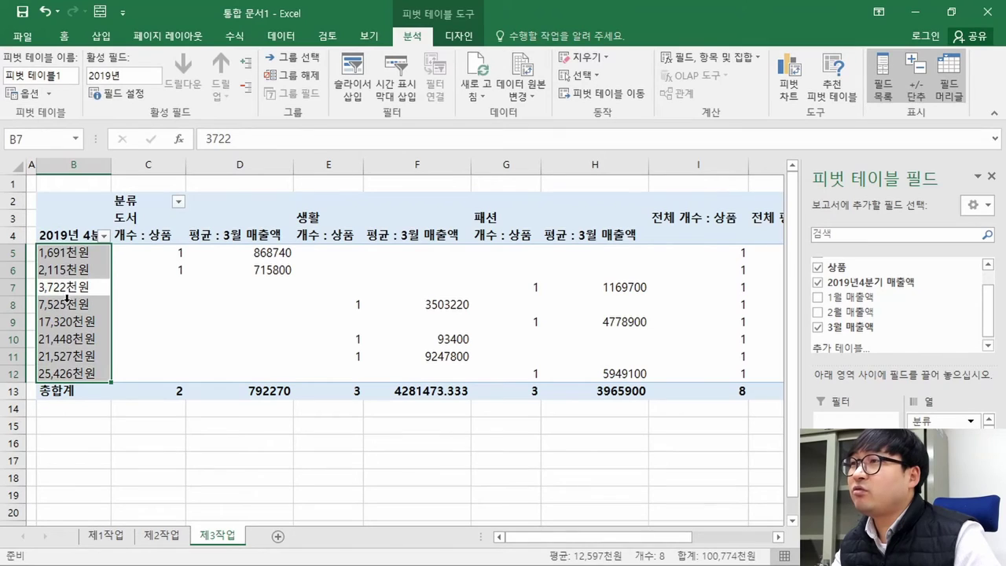
{"action": "key", "text": "Down"}
{"action": "right_click", "coordinate": [71, 293]}
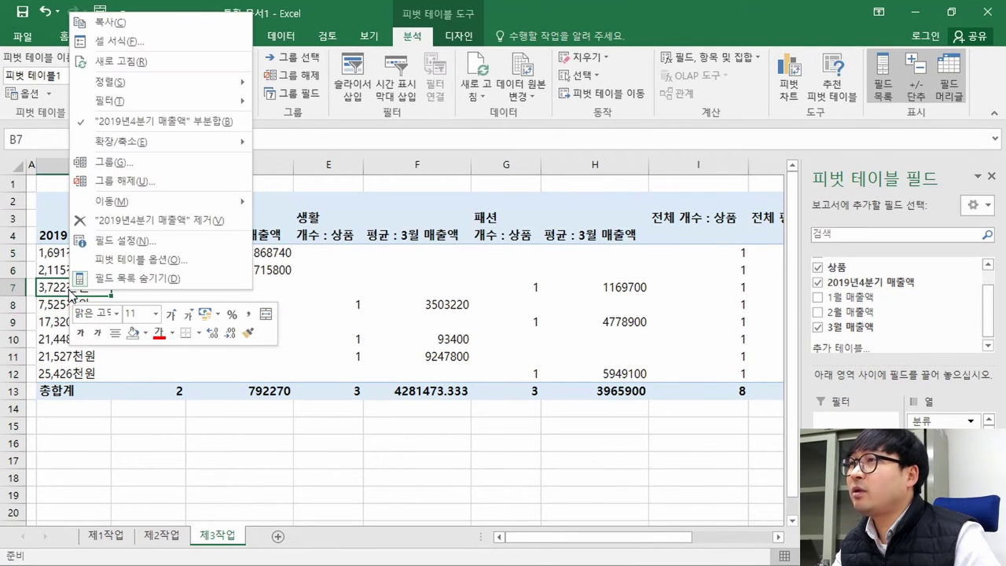
{"action": "left_click", "coordinate": [140, 161]}
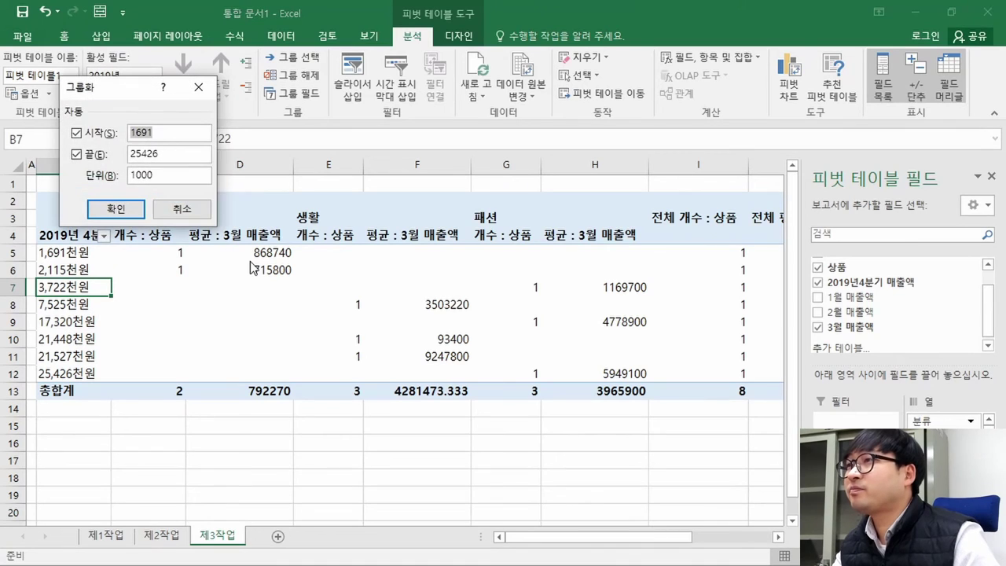
{"action": "left_click_drag", "start_coordinate": [130, 90], "coordinate": [315, 115]}
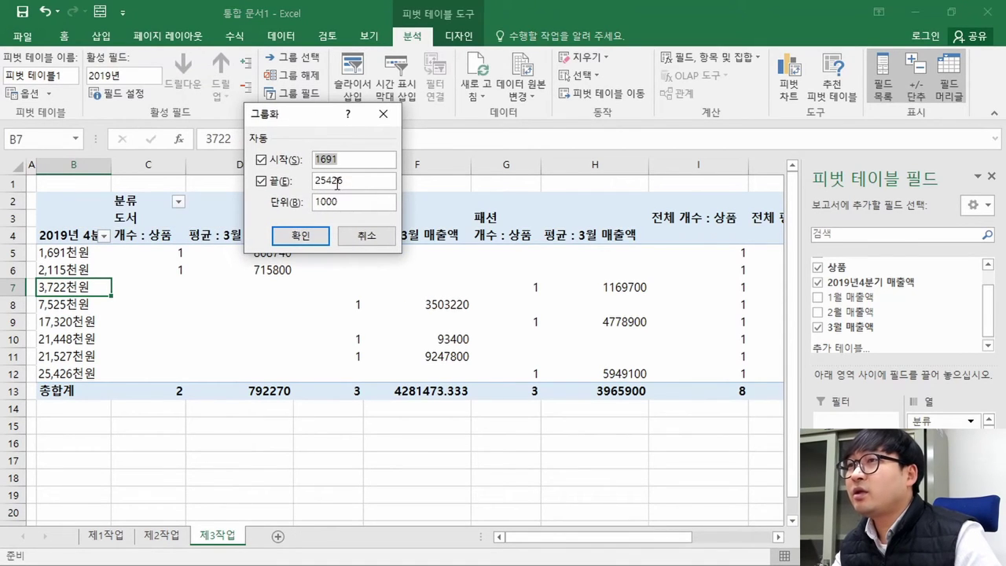
Step: Check the row ranges in the PDF's sample output and set the grouping start to 1 and end to 30000
{"action": "key", "text": "alt+Tab"}
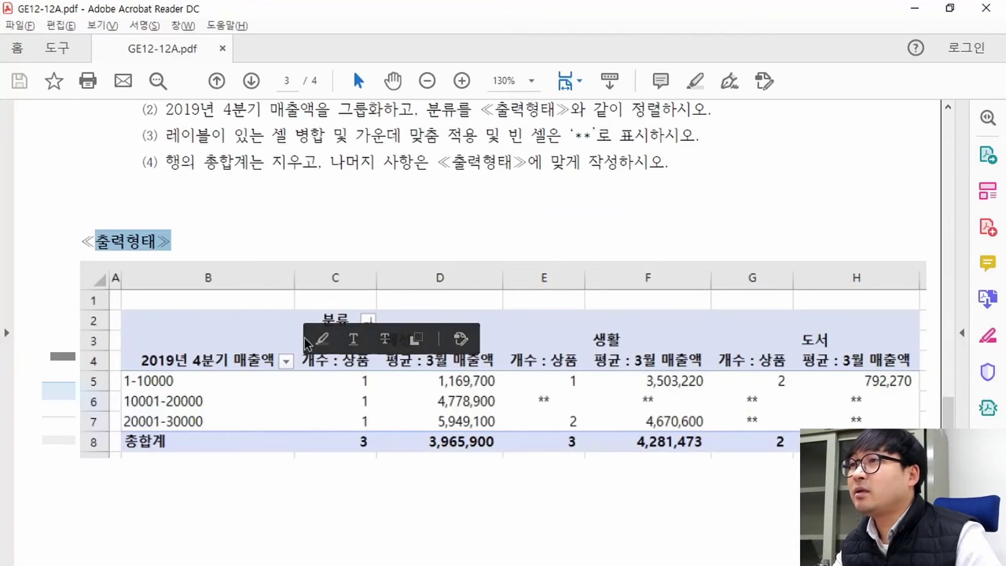
{"action": "left_click_drag", "start_coordinate": [123, 382], "coordinate": [134, 382]}
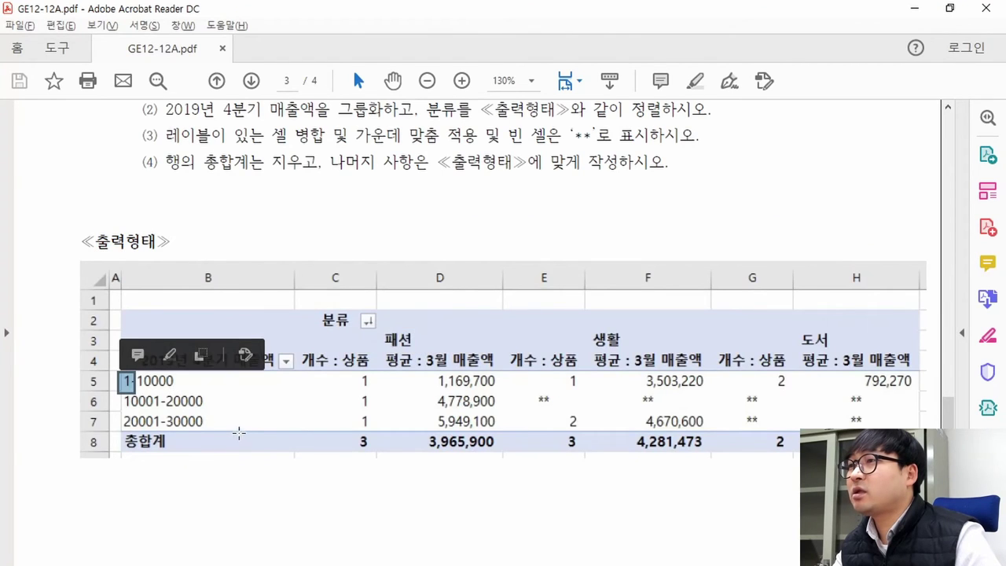
{"action": "key", "text": "alt+Tab"}
{"action": "type", "text": "1"}
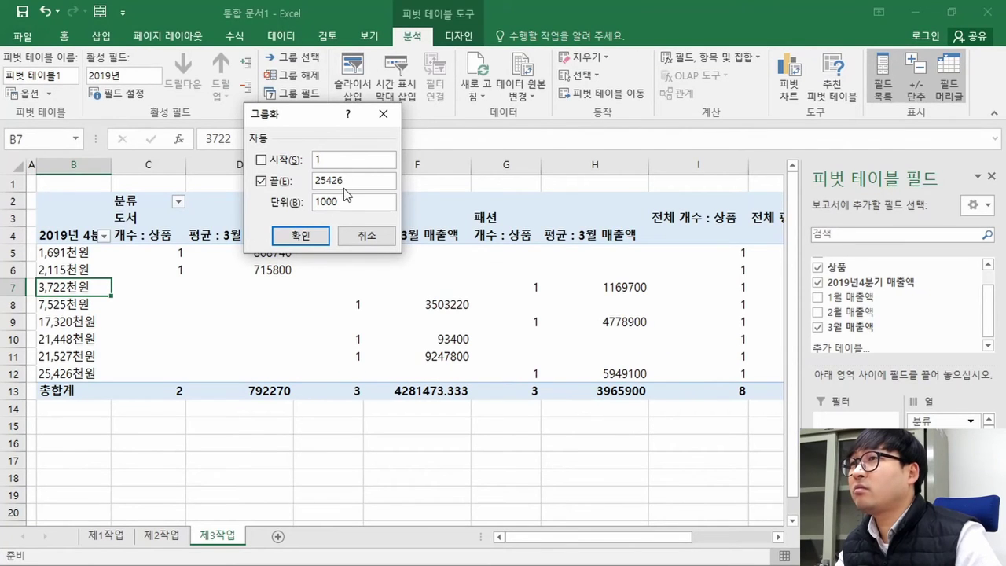
{"action": "key", "text": "alt+Tab"}
{"action": "left_click_drag", "start_coordinate": [212, 429], "coordinate": [170, 422]}
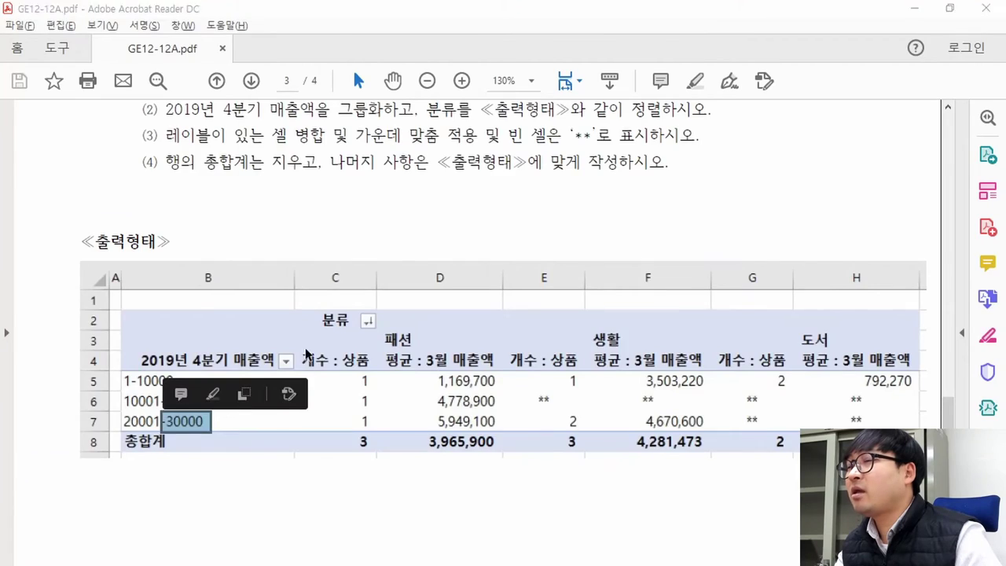
{"action": "key", "text": "alt+Tab"}
{"action": "type", "text": "30000"}
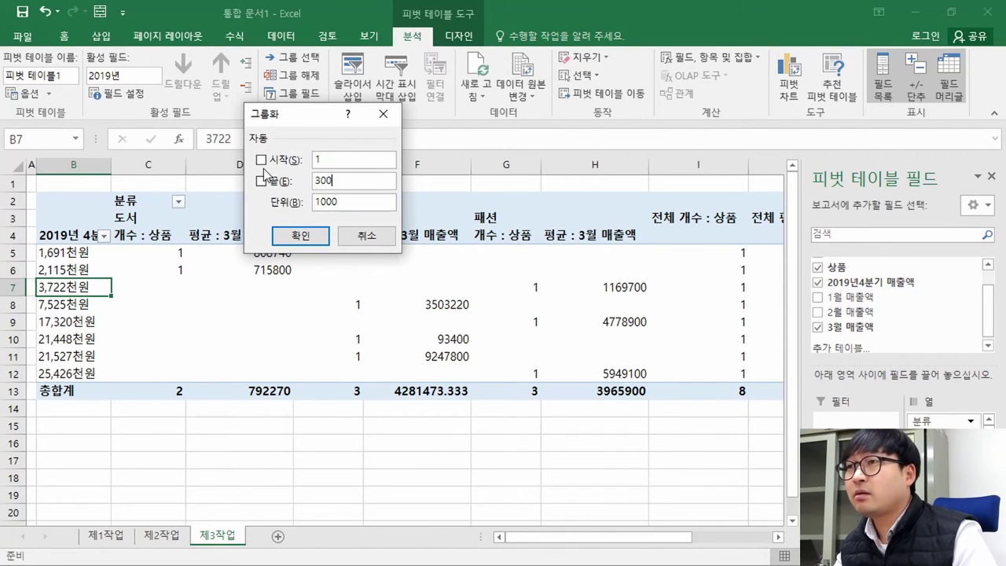
Step: Check the range size in the PDF's sample output, set the grouping interval to 10000 and apply the grouping
{"action": "key", "text": "alt+Tab"}
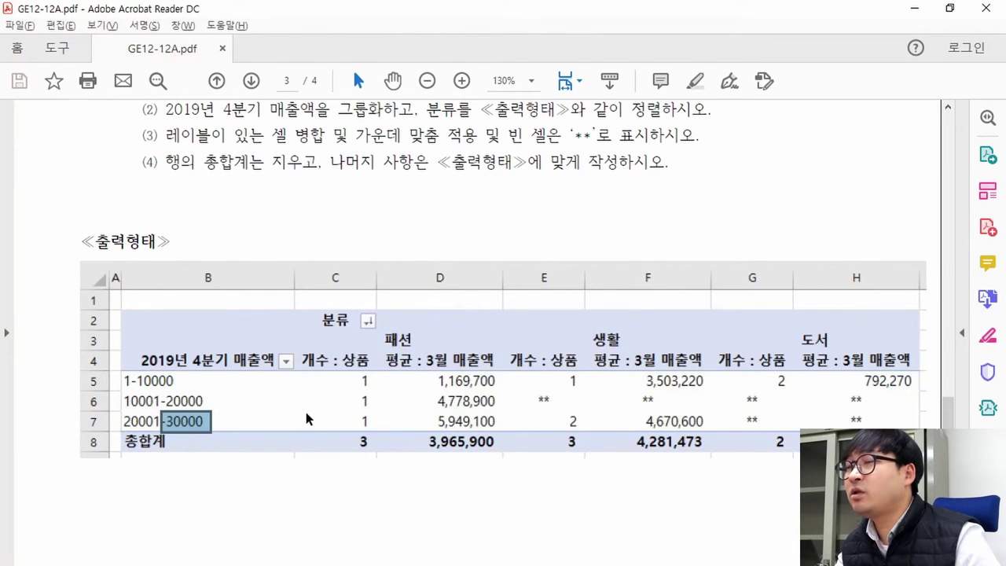
{"action": "key", "text": "alt+Tab"}
{"action": "type", "text": "0"}
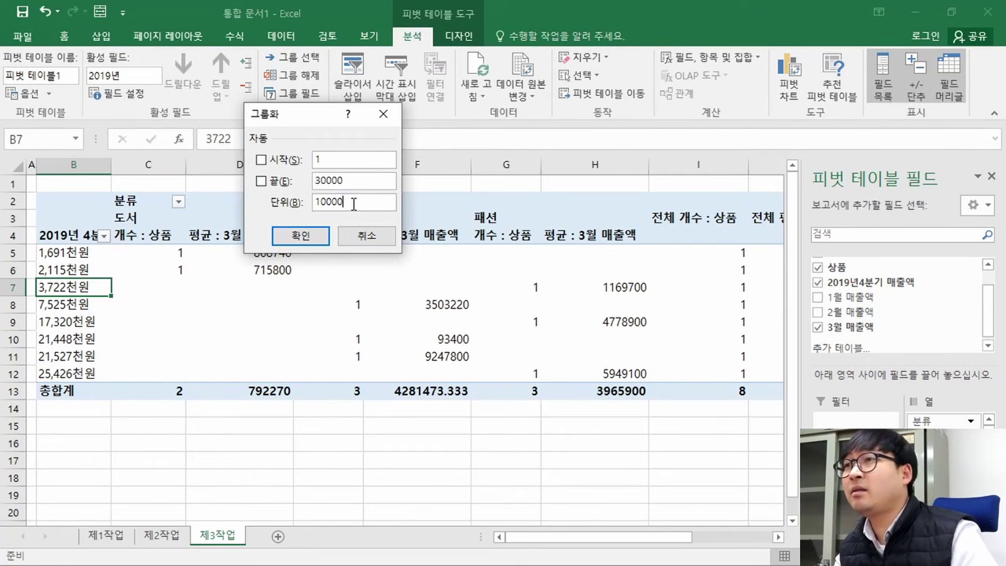
{"action": "left_click", "coordinate": [321, 234]}
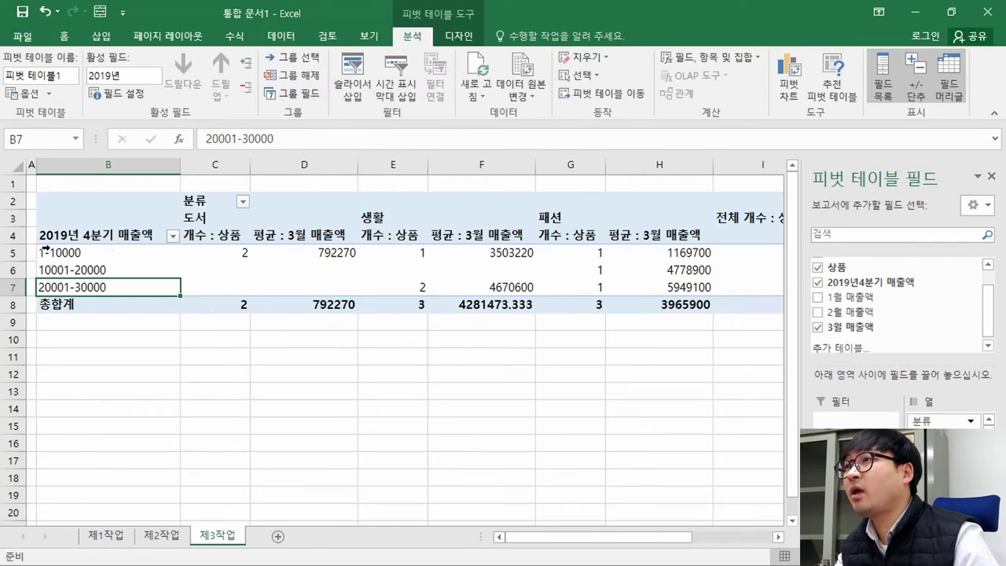
Step: Compare the grouped row labels of the pivot table with the row ranges in the PDF's sample output
{"action": "key", "text": "alt+Tab"}
{"action": "key", "text": "alt+Tab"}
{"action": "key", "text": "alt+Tab"}
{"action": "key", "text": "alt+Tab"}
{"action": "key", "text": "alt+Tab"}
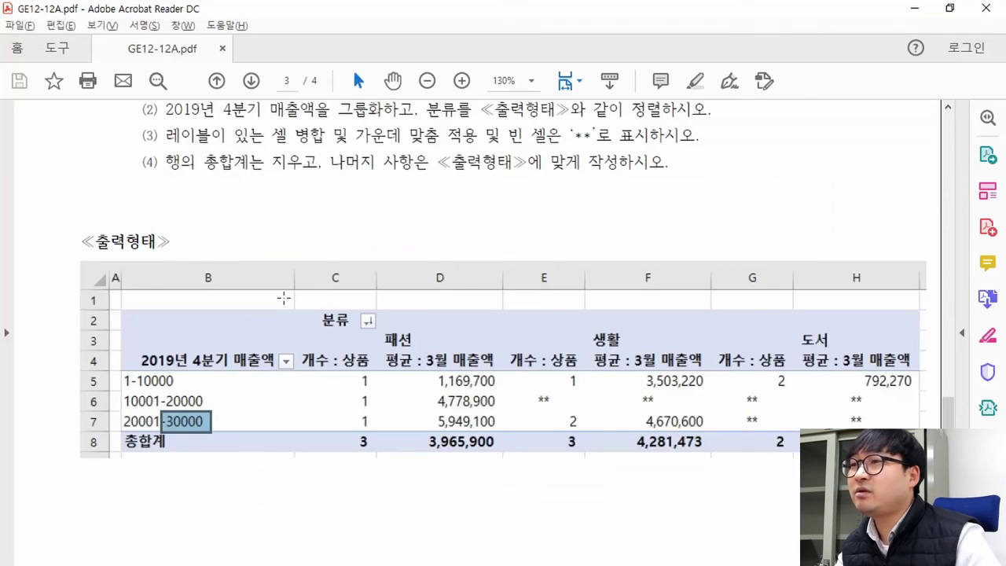
{"action": "key", "text": "alt+Tab"}
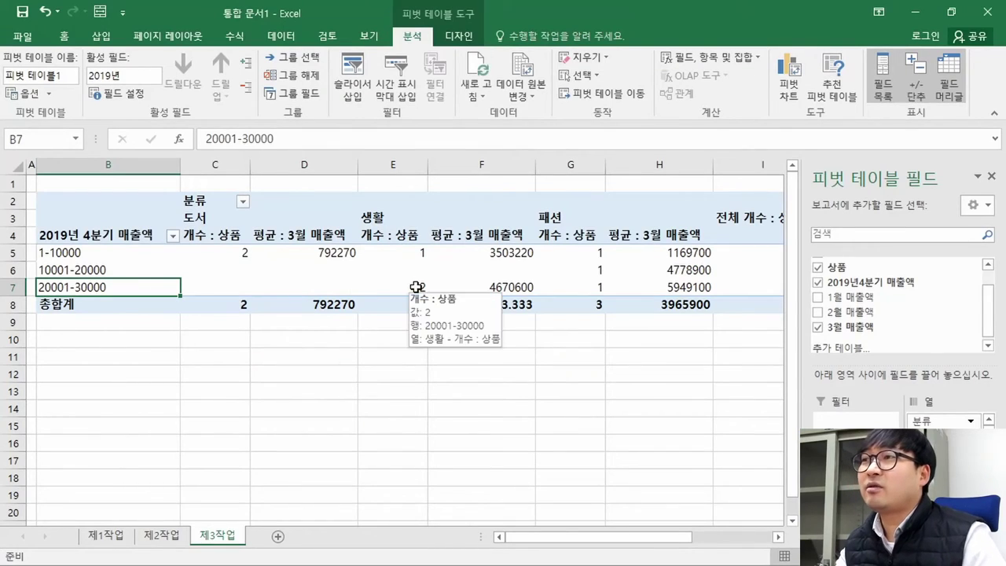
Step: Examine condition (2) on sorting 분류 and the sort marker beside 분류 in the PDF's sample output
{"action": "key", "text": "alt+Tab"}
{"action": "scroll", "coordinate": [323, 179], "scroll_direction": "up", "scroll_amount": 1}
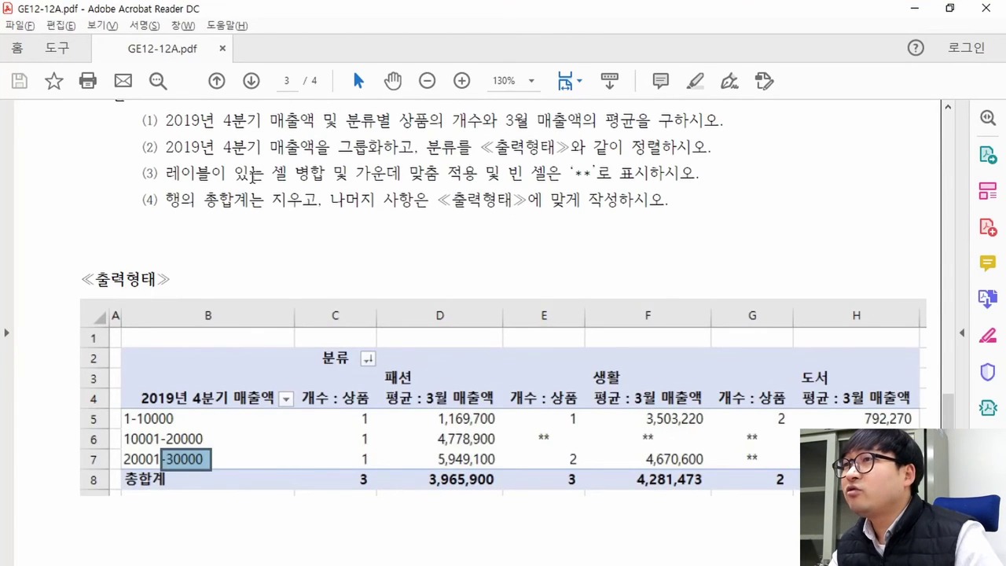
{"action": "left_click_drag", "start_coordinate": [186, 146], "coordinate": [674, 161]}
{"action": "left_click_drag", "start_coordinate": [313, 345], "coordinate": [393, 367]}
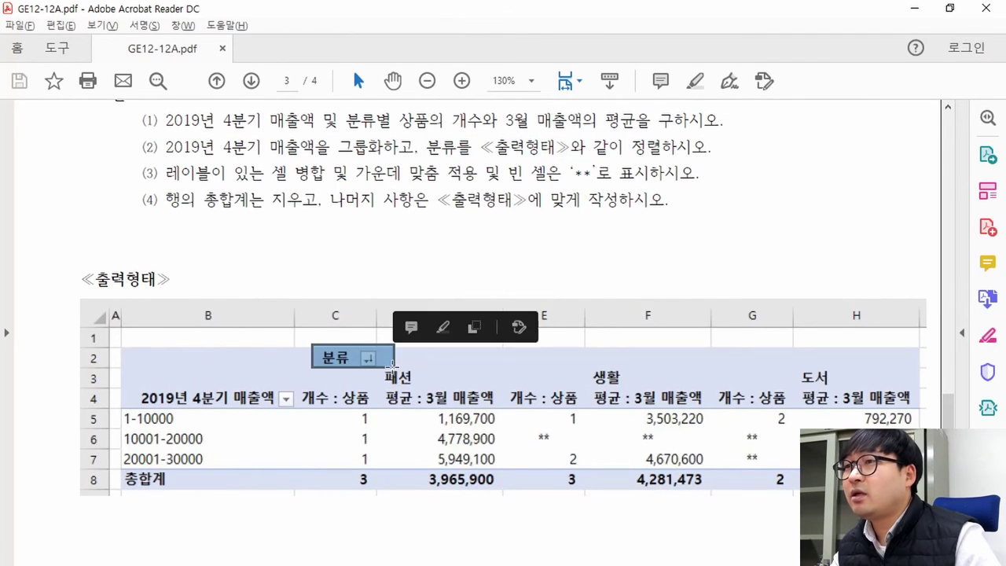
{"action": "key", "text": "alt+Tab"}
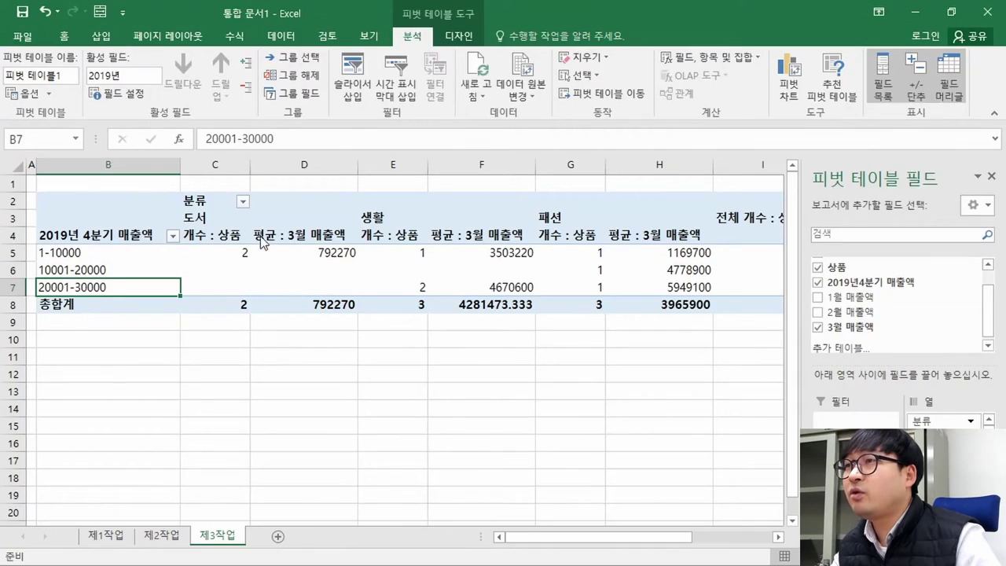
{"action": "key", "text": "alt+Tab"}
{"action": "left_click_drag", "start_coordinate": [346, 336], "coordinate": [389, 376]}
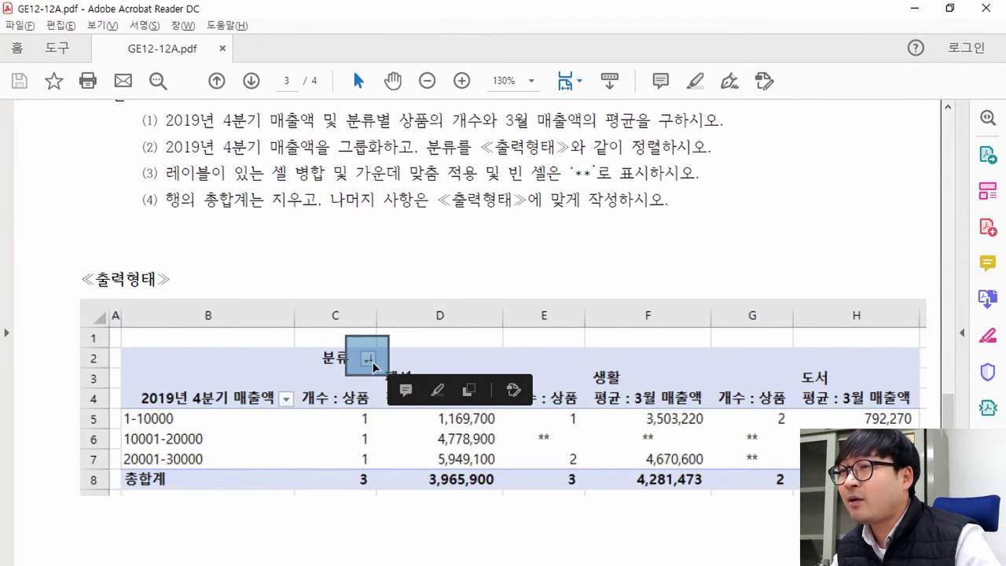
{"action": "left_click", "coordinate": [378, 369]}
{"action": "left_click_drag", "start_coordinate": [378, 370], "coordinate": [380, 372]}
{"action": "key", "text": "alt+Tab"}
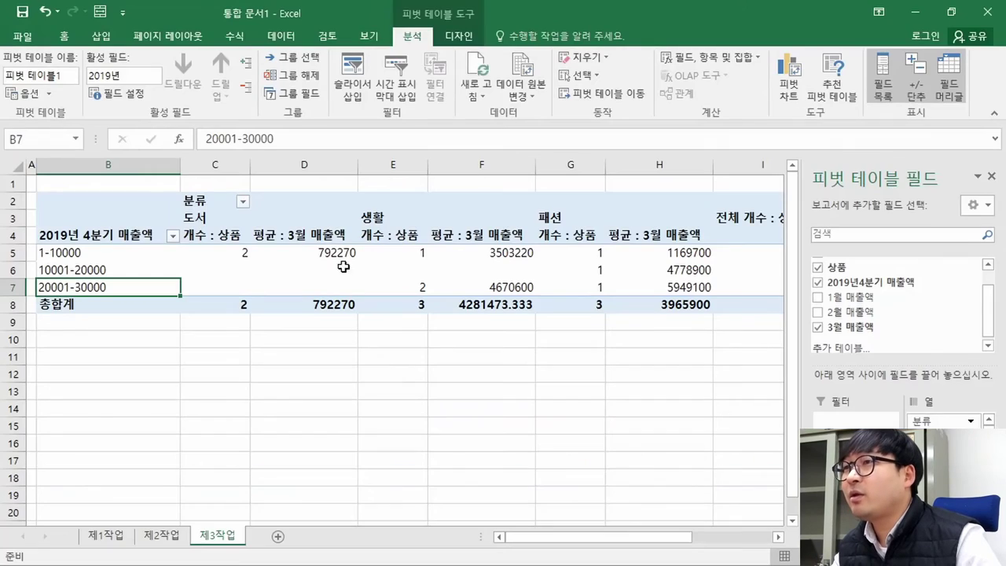
Step: Look over the sort options for 분류 and examine the order of its categories in the pivot table
{"action": "left_click", "coordinate": [244, 202]}
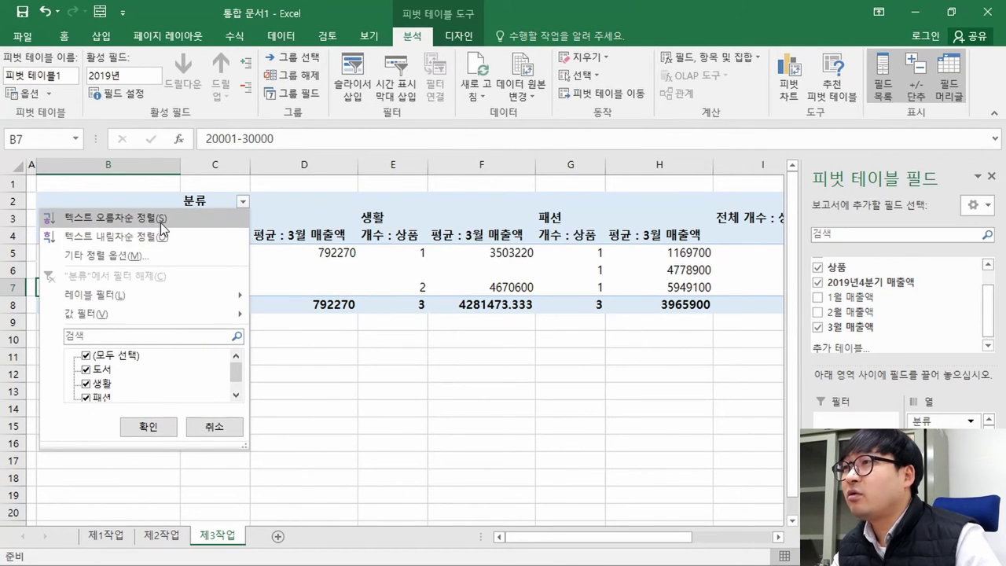
{"action": "key", "text": "Escape"}
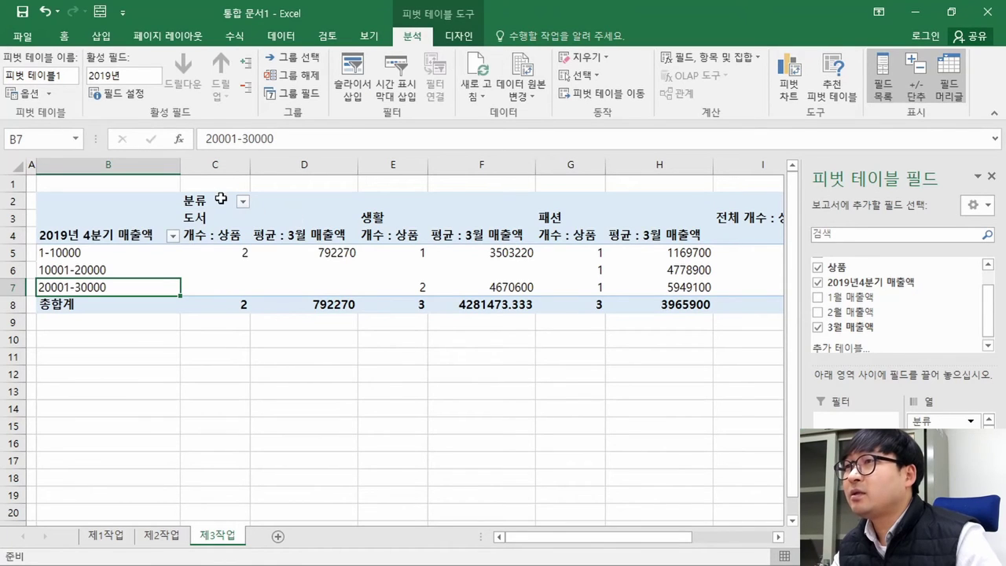
{"action": "key", "text": "alt+Tab"}
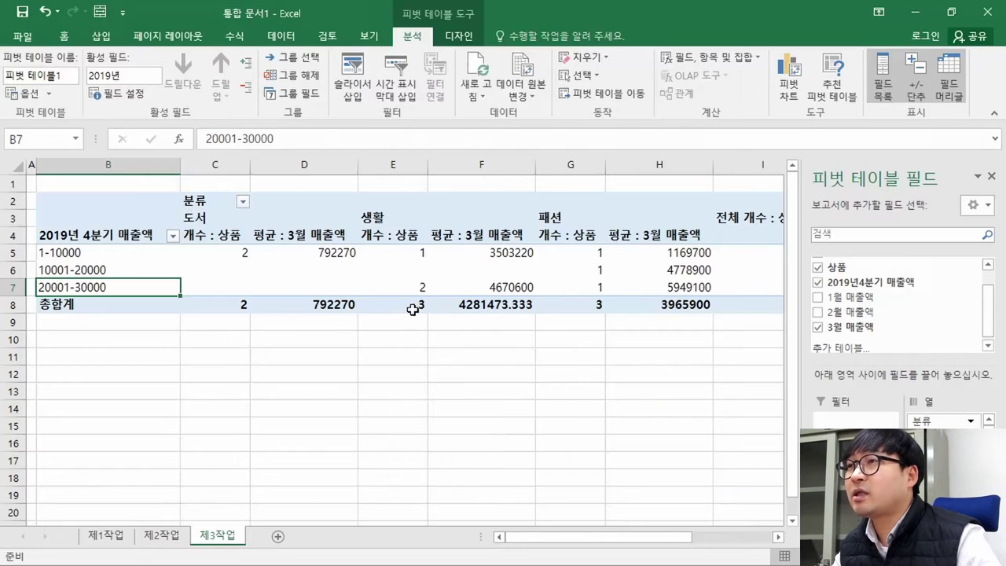
{"action": "key", "text": "alt+Tab"}
{"action": "left_click", "coordinate": [199, 221]}
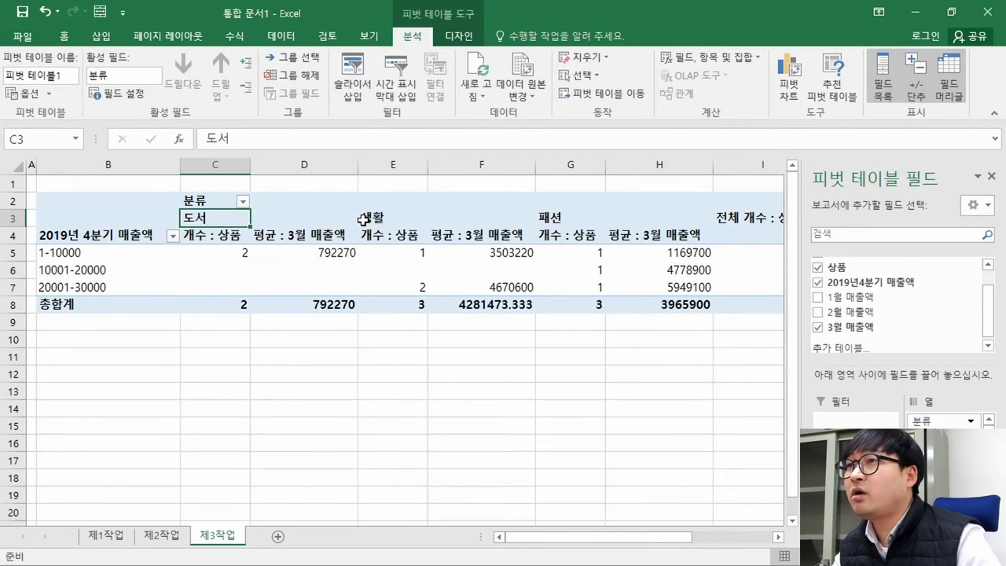
{"action": "left_click", "coordinate": [374, 218]}
{"action": "left_click", "coordinate": [556, 233]}
{"action": "left_click", "coordinate": [550, 220]}
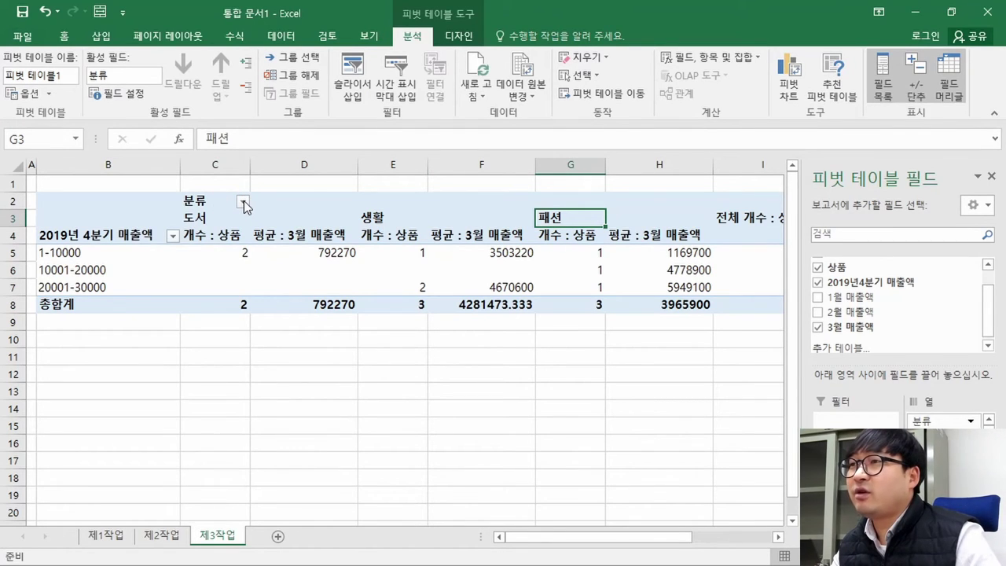
Step: Examine the order of the 분류 categories in row 3 of the PDF's sample output
{"action": "key", "text": "alt+Tab"}
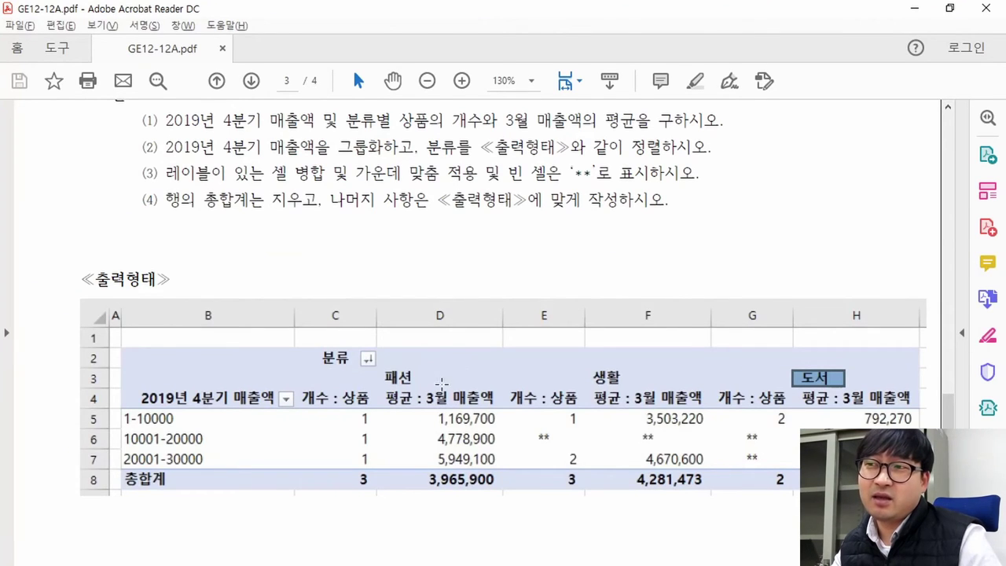
{"action": "left_click", "coordinate": [718, 362]}
{"action": "left_click", "coordinate": [827, 382]}
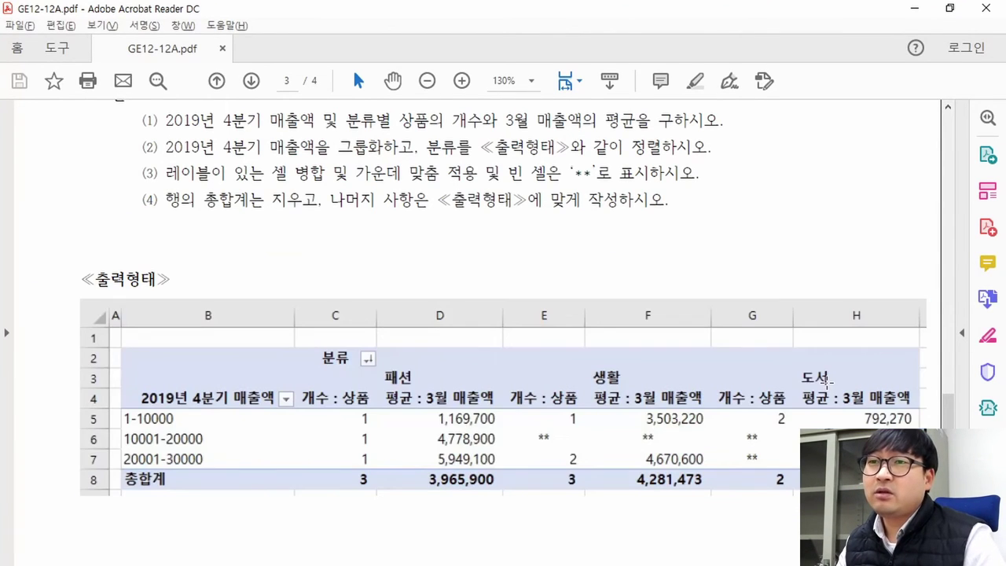
{"action": "left_click_drag", "start_coordinate": [587, 383], "coordinate": [614, 374]}
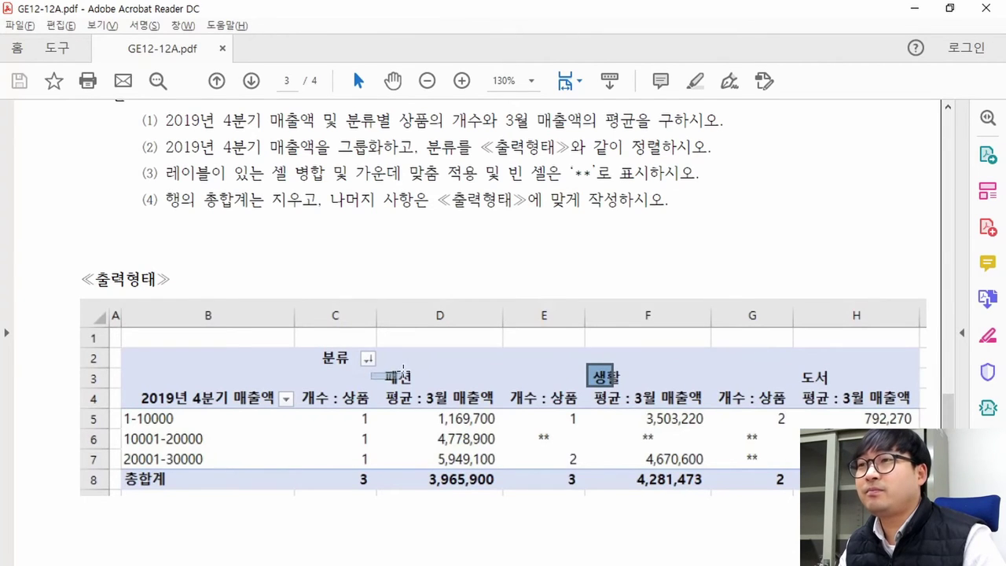
{"action": "left_click_drag", "start_coordinate": [374, 377], "coordinate": [417, 377]}
{"action": "left_click", "coordinate": [412, 383]}
{"action": "left_click", "coordinate": [398, 381]}
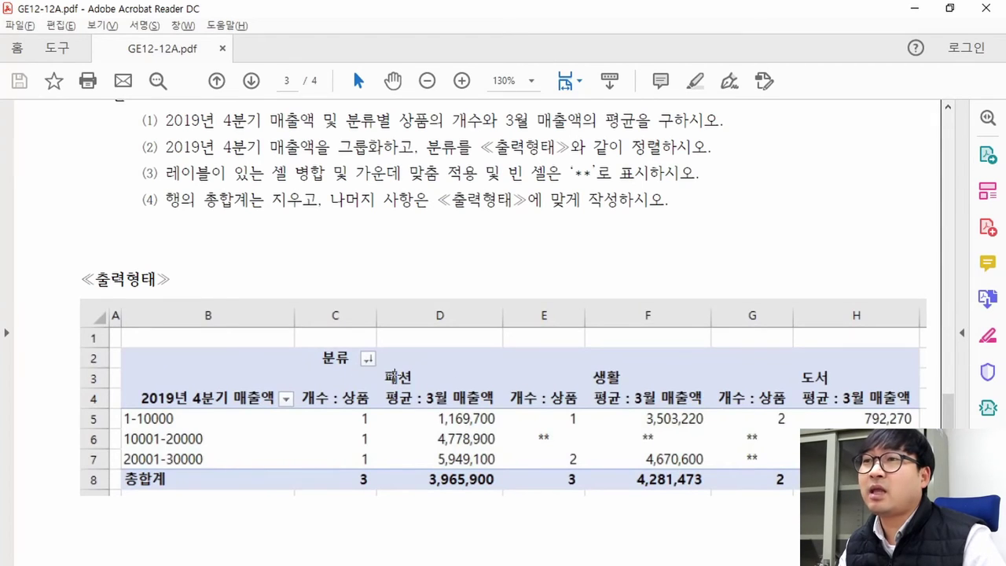
{"action": "key", "text": "alt+Tab"}
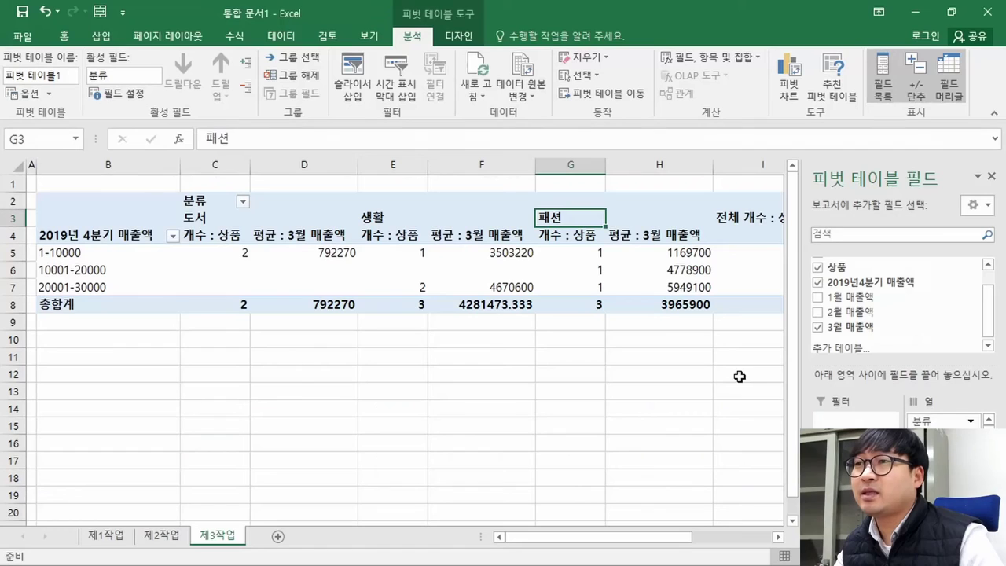
Step: Try sorting 분류 in ascending text order and compare it with the PDF's sample output
{"action": "left_click", "coordinate": [243, 206]}
{"action": "left_click", "coordinate": [132, 218]}
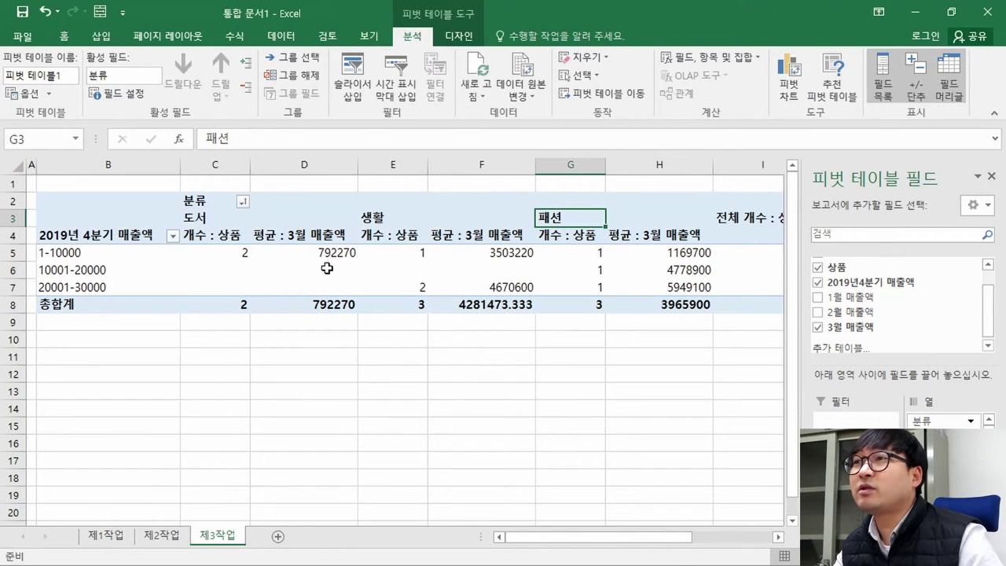
{"action": "key", "text": "alt+Tab"}
{"action": "key", "text": "alt+Tab"}
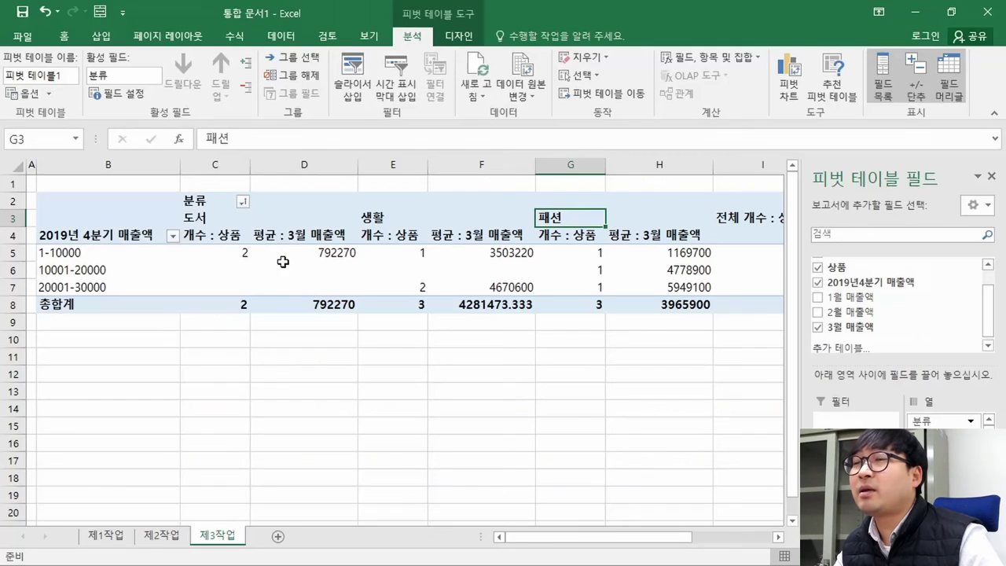
Step: Sort 분류 in descending text order and check its category order and sort marker against the PDF's sample output
{"action": "left_click", "coordinate": [244, 203]}
{"action": "left_click", "coordinate": [124, 240]}
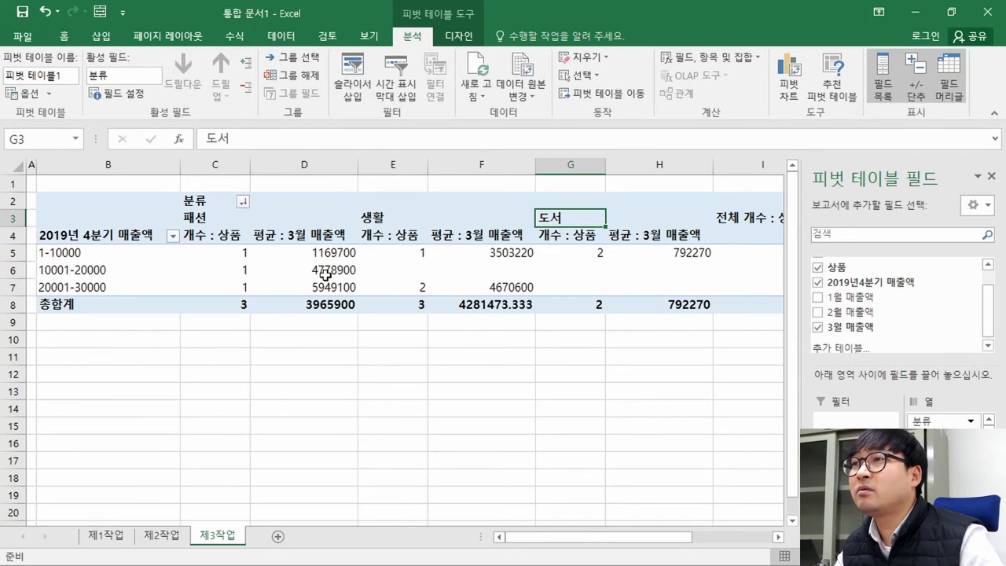
{"action": "left_click", "coordinate": [211, 221]}
{"action": "left_click", "coordinate": [367, 221]}
{"action": "left_click", "coordinate": [552, 210]}
{"action": "key", "text": "alt+Tab"}
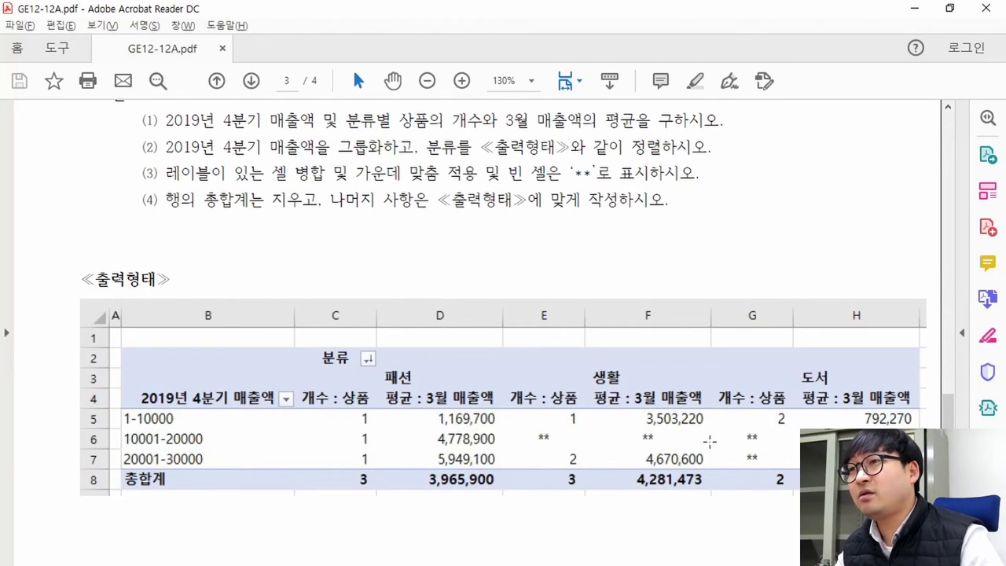
{"action": "left_click", "coordinate": [382, 363]}
{"action": "left_click", "coordinate": [371, 356]}
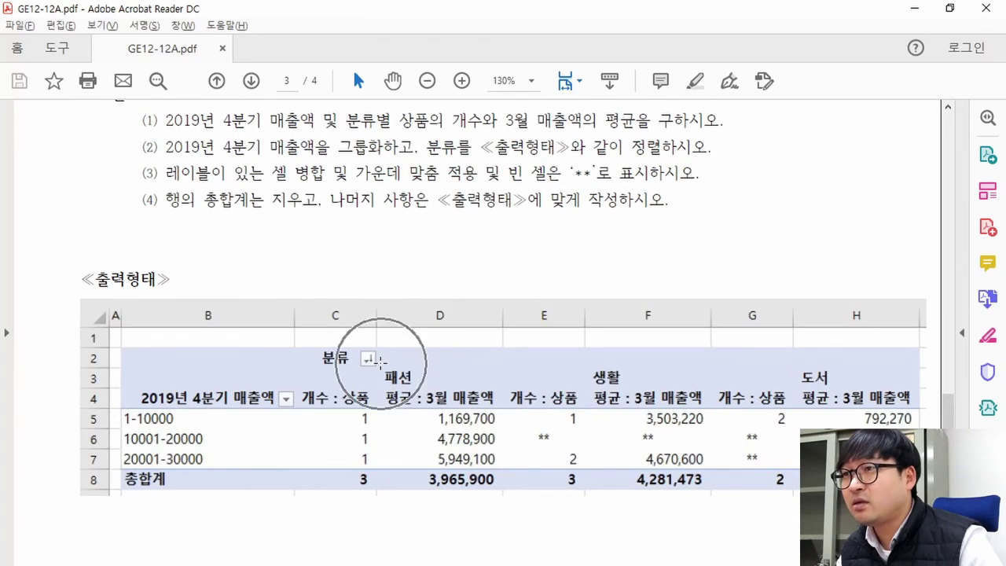
{"action": "key", "text": "alt+Tab"}
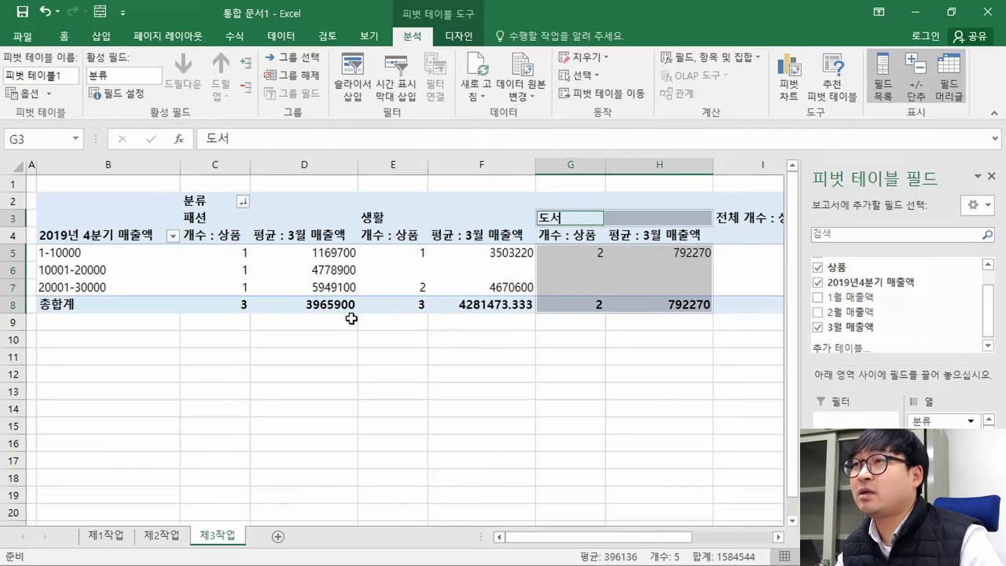
Step: Try sorting 분류 in ascending text order, and return it to descending text order
{"action": "left_click", "coordinate": [244, 202]}
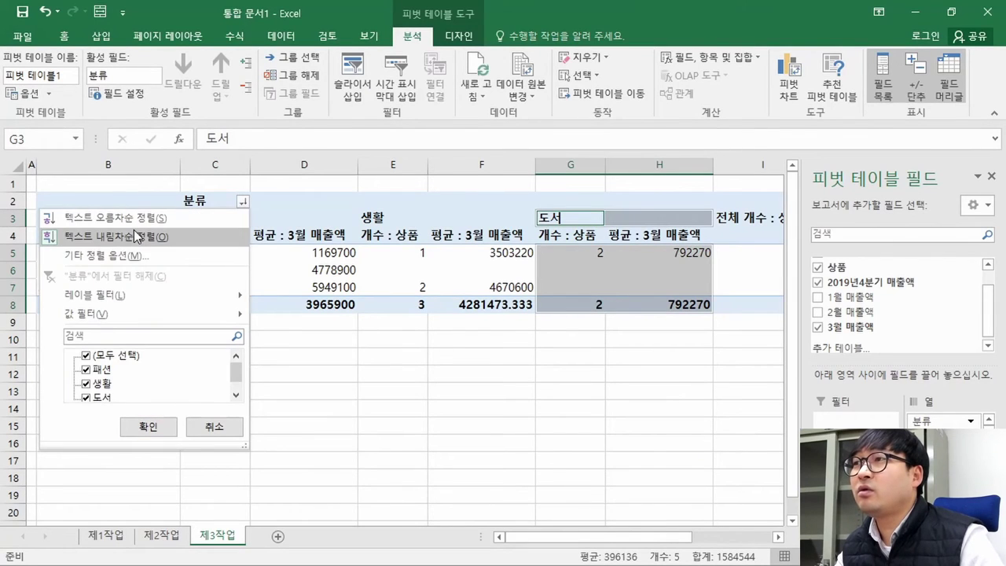
{"action": "left_click", "coordinate": [139, 236]}
{"action": "left_click", "coordinate": [244, 202]}
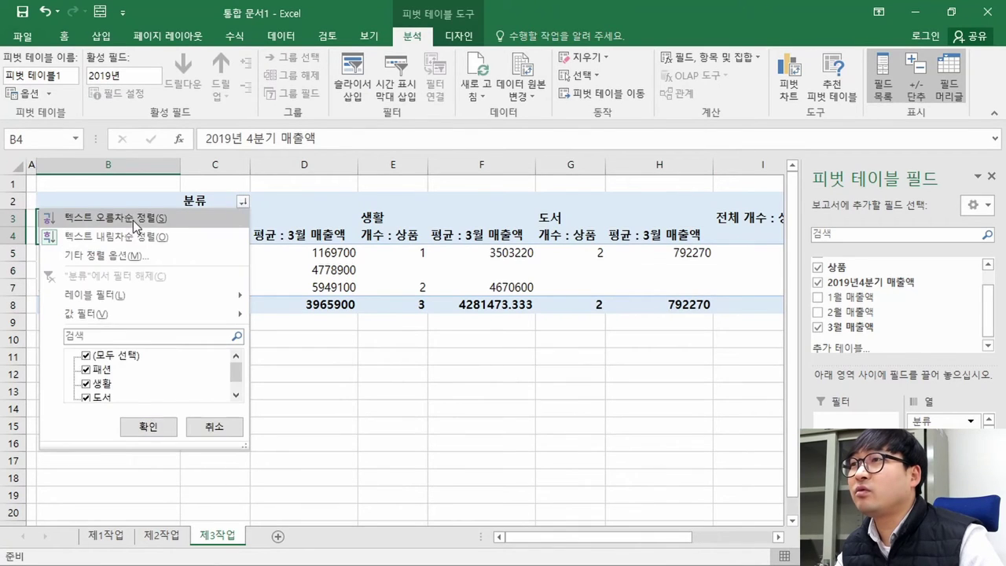
{"action": "left_click", "coordinate": [133, 220]}
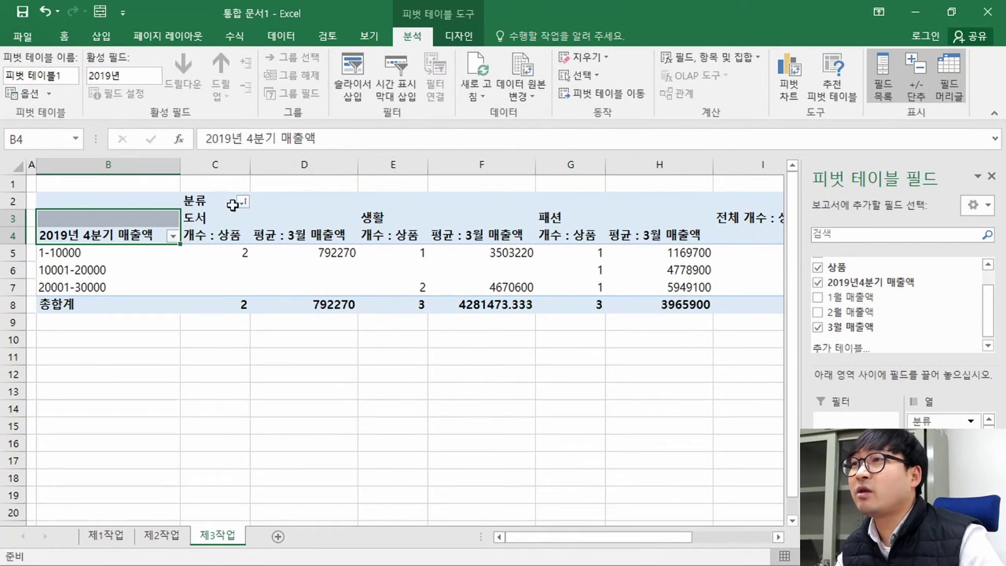
{"action": "left_click", "coordinate": [243, 202]}
{"action": "left_click", "coordinate": [157, 235]}
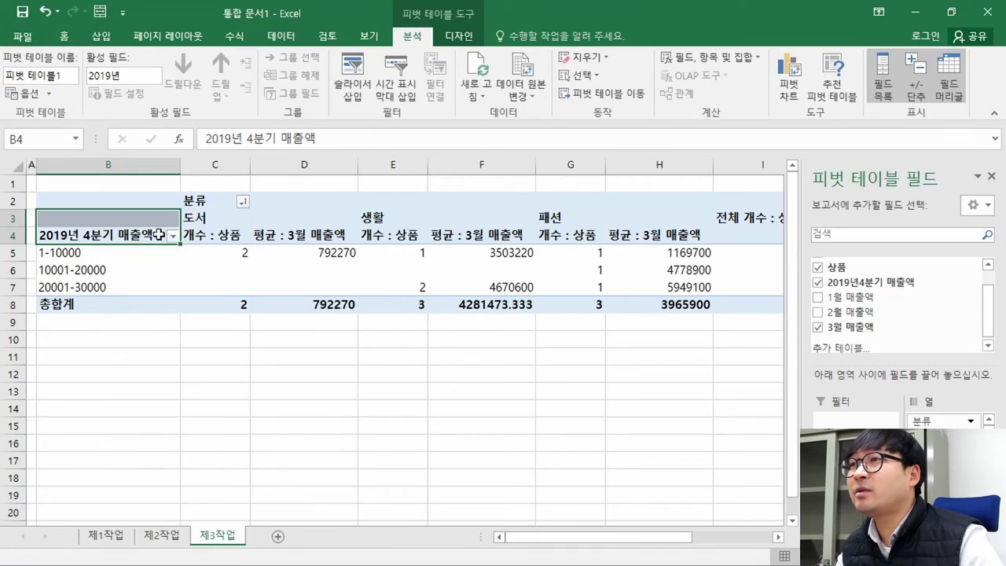
{"action": "left_click", "coordinate": [220, 220]}
Step: Review condition (3) in GE12-12A.pdf and open the pivot table options in Excel
{"action": "key", "text": "alt+Tab"}
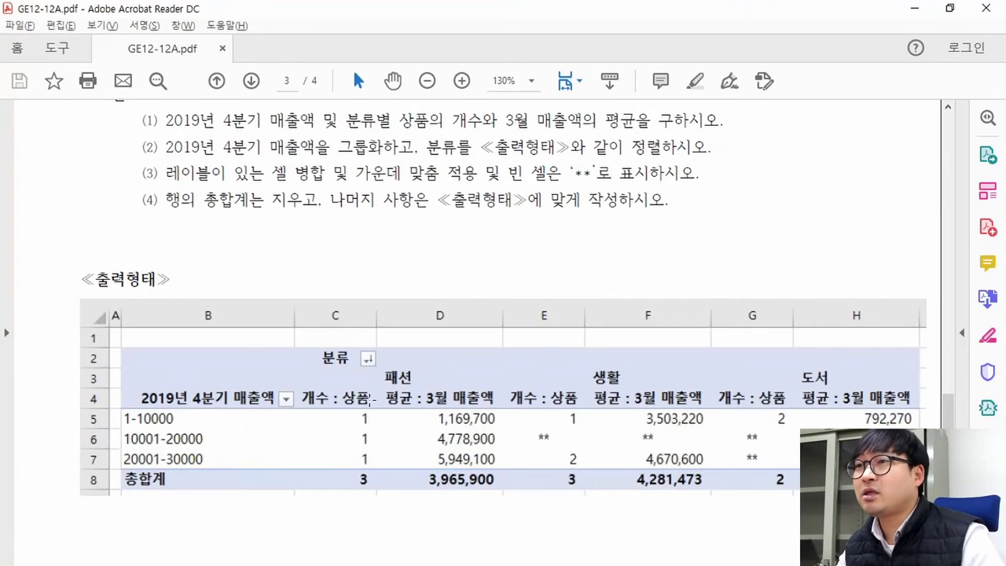
{"action": "left_click_drag", "start_coordinate": [463, 126], "coordinate": [640, 149]}
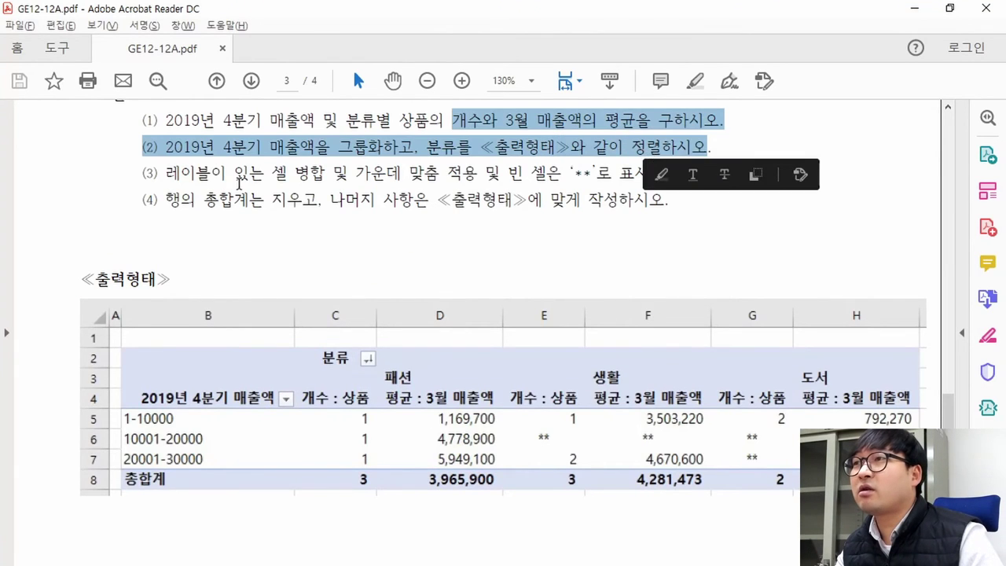
{"action": "left_click", "coordinate": [177, 179]}
{"action": "left_click_drag", "start_coordinate": [174, 173], "coordinate": [674, 177]}
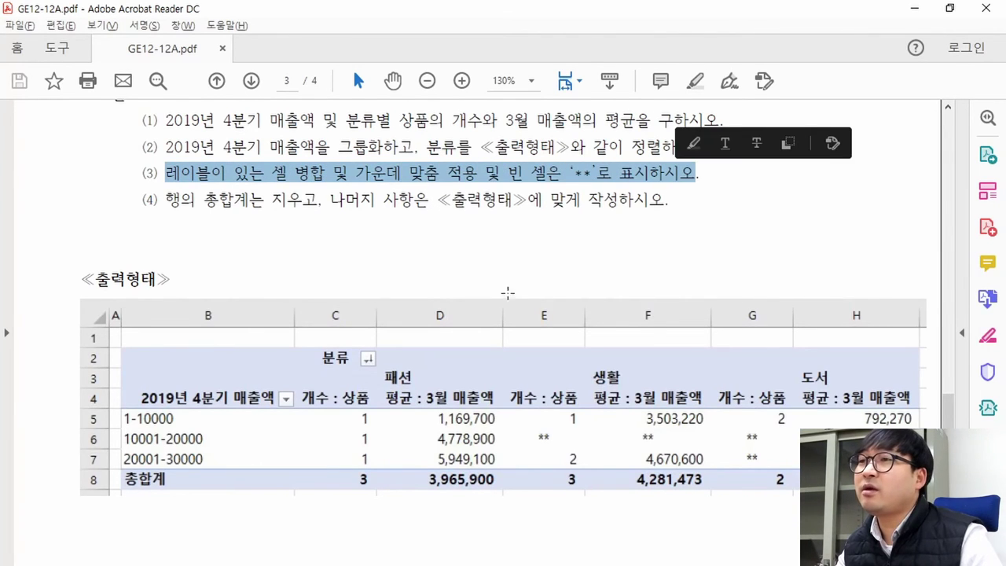
{"action": "key", "text": "alt+Tab"}
{"action": "right_click", "coordinate": [221, 234]}
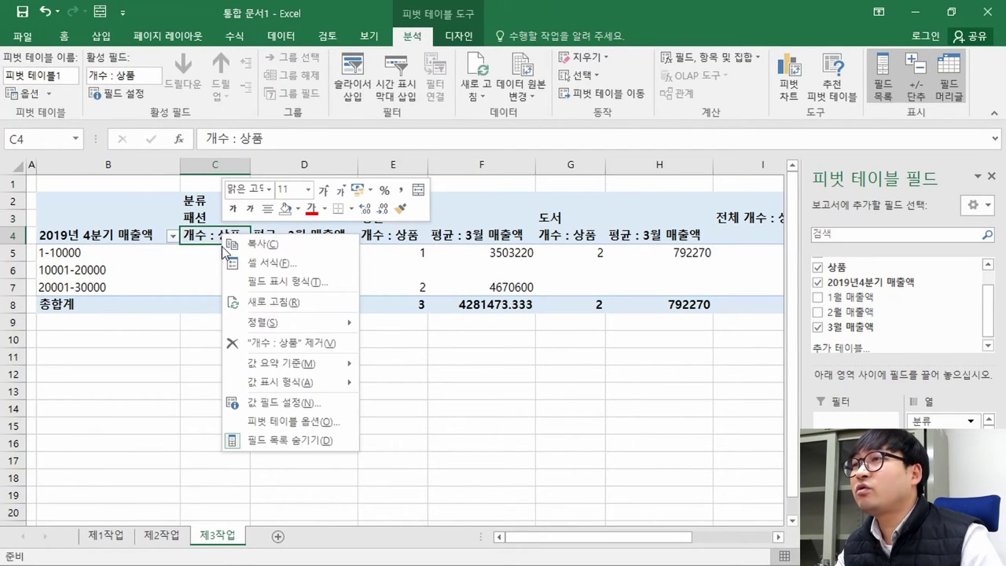
{"action": "right_click", "coordinate": [438, 234]}
{"action": "left_click", "coordinate": [253, 253]}
{"action": "right_click", "coordinate": [253, 252]}
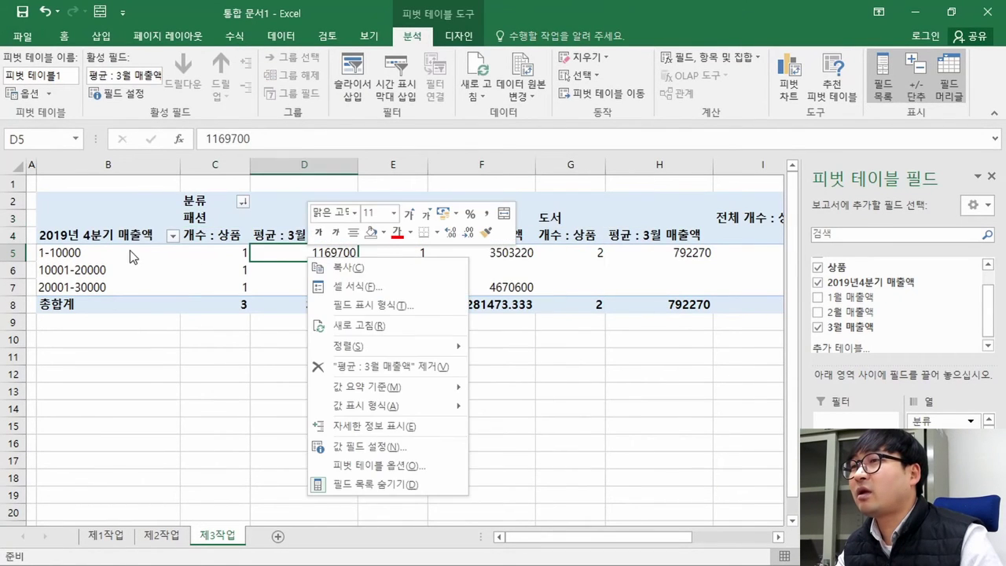
{"action": "right_click", "coordinate": [130, 250]}
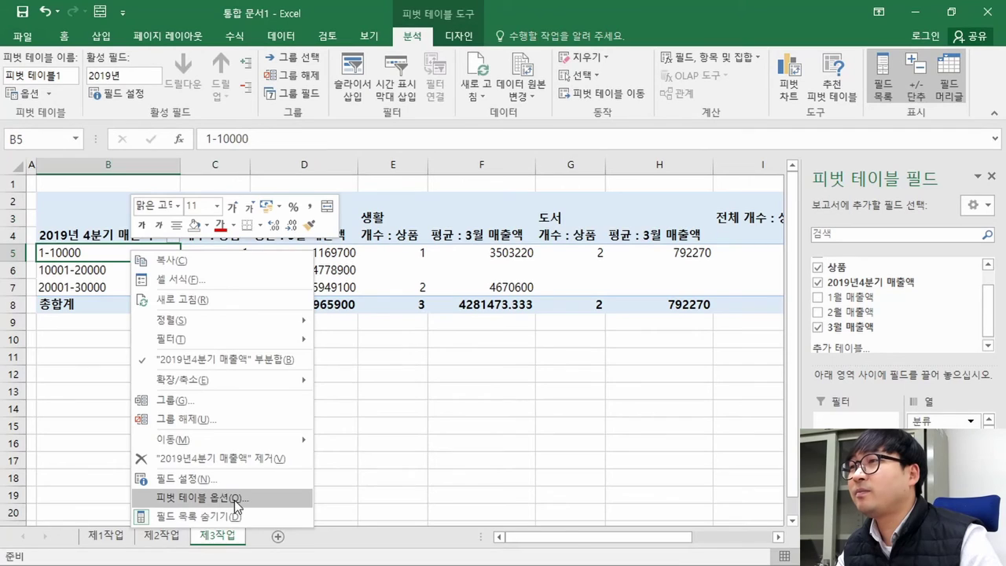
{"action": "left_click", "coordinate": [236, 498]}
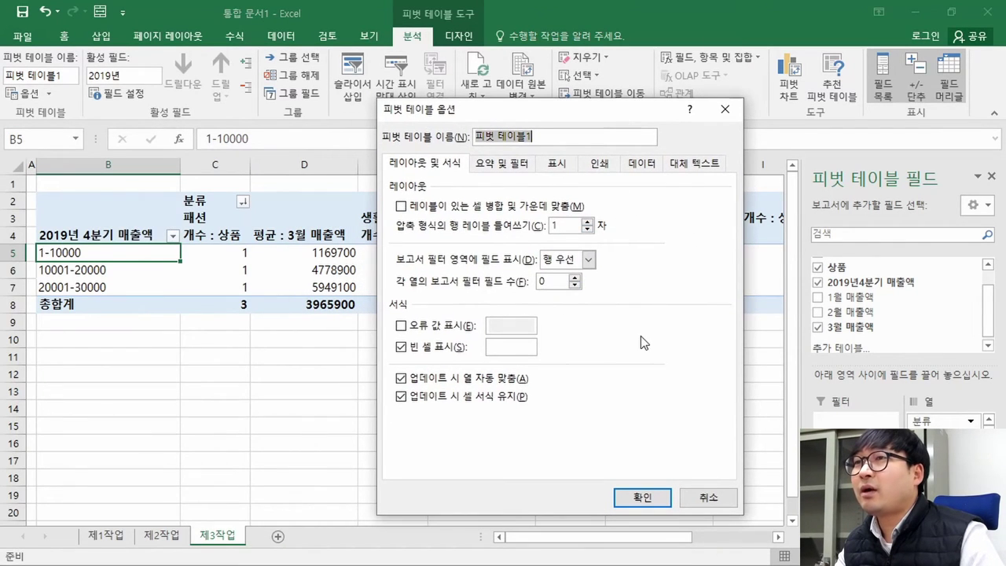
Step: Recheck the label-cell requirement in condition (3) and enable merging and centering of cells with labels (레이블이 있는 셀 병합 및 가운데 맞춤)
{"action": "key", "text": "alt+Tab"}
{"action": "left_click", "coordinate": [263, 172]}
{"action": "left_click_drag", "start_coordinate": [171, 174], "coordinate": [472, 172]}
{"action": "key", "text": "alt+Tab"}
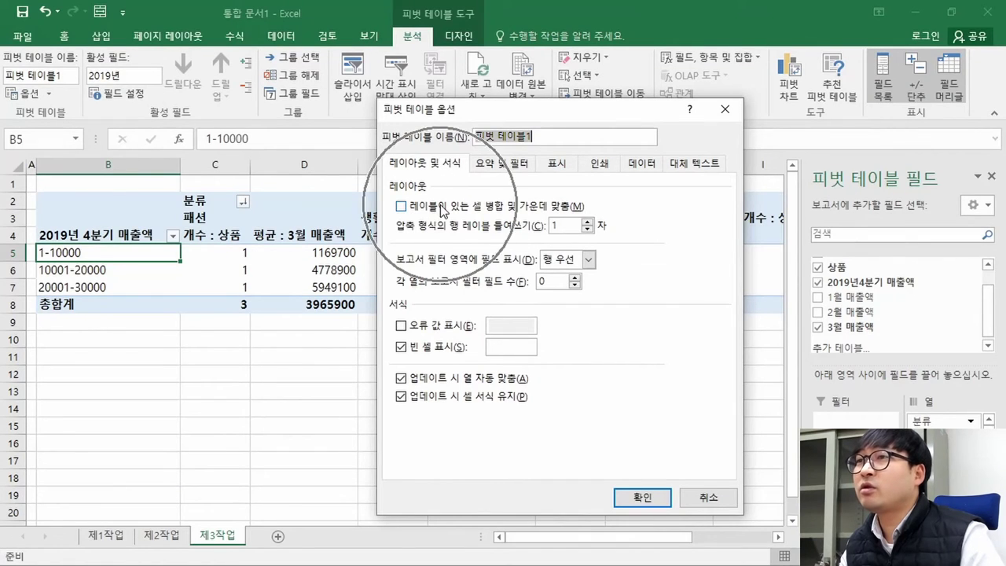
{"action": "left_click", "coordinate": [444, 209]}
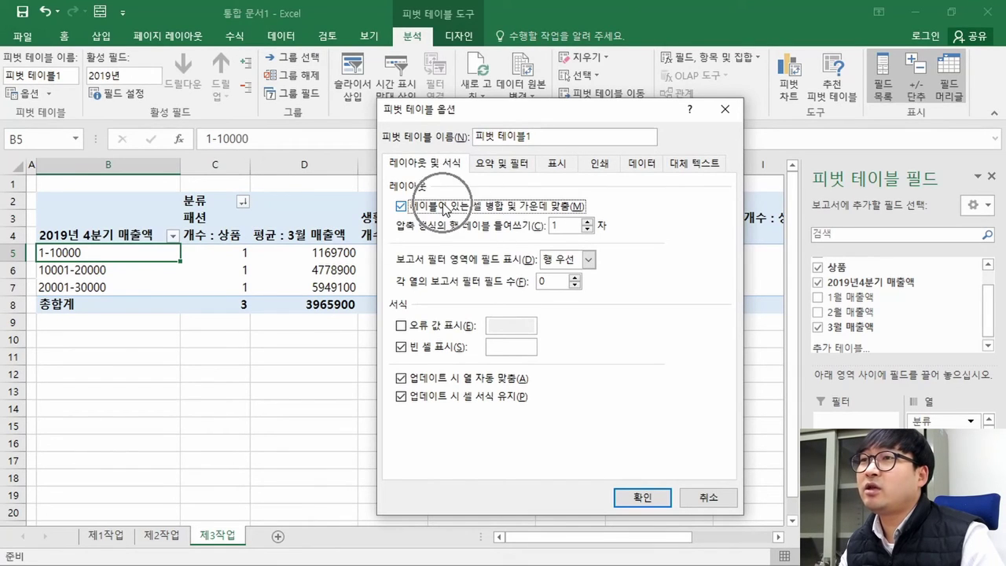
Step: Check the empty-cell requirement in condition (3) of the PDF and set the pivot table's empty cells to display **
{"action": "key", "text": "alt+Tab"}
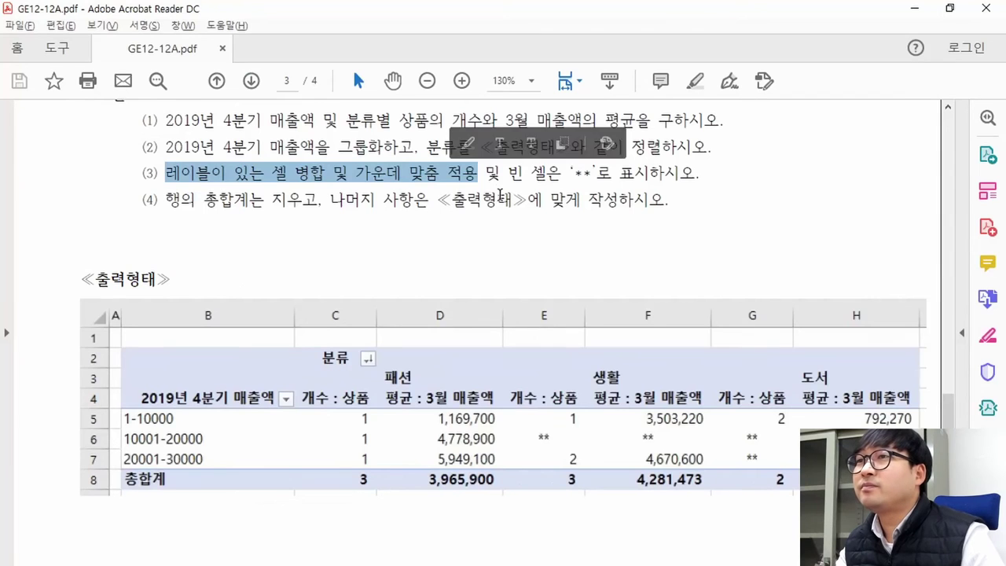
{"action": "left_click_drag", "start_coordinate": [505, 173], "coordinate": [596, 174]}
{"action": "key", "text": "alt+Tab"}
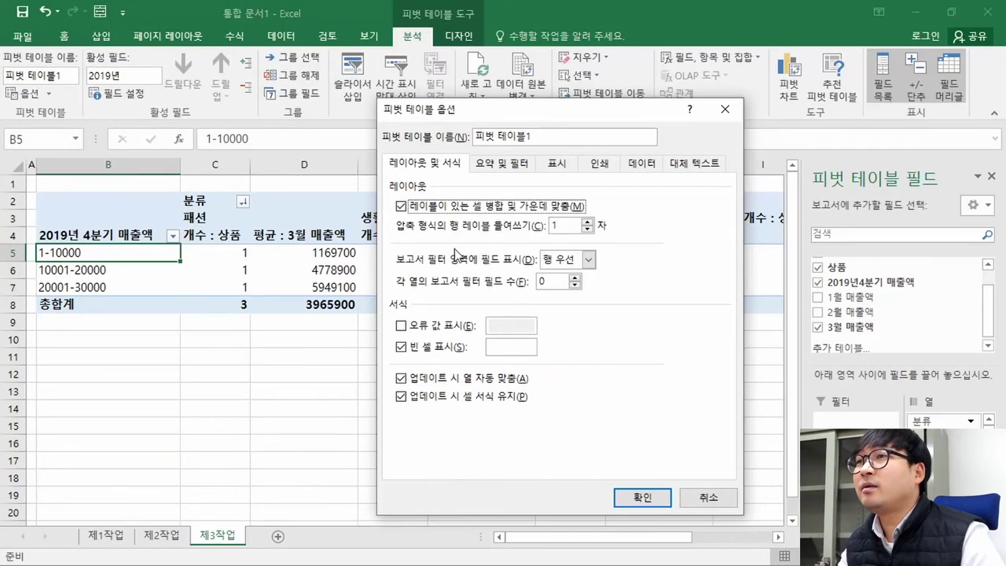
{"action": "left_click", "coordinate": [515, 348]}
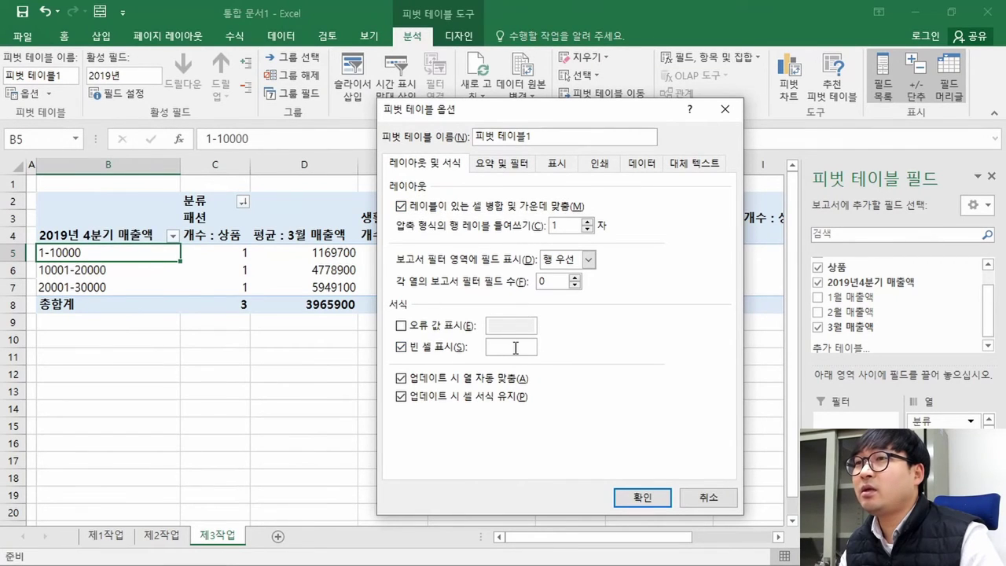
{"action": "type", "text": "**"}
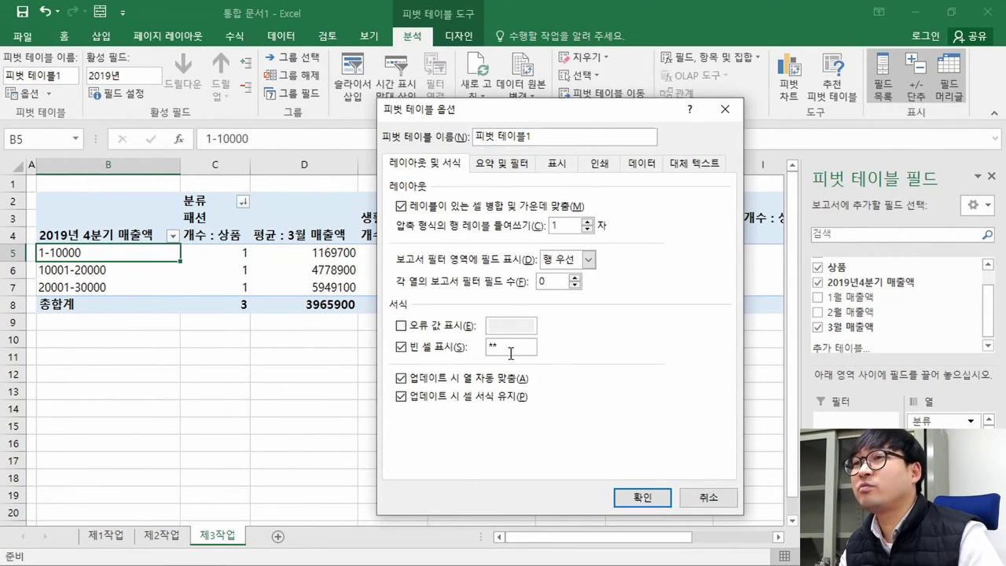
{"action": "left_click", "coordinate": [635, 497]}
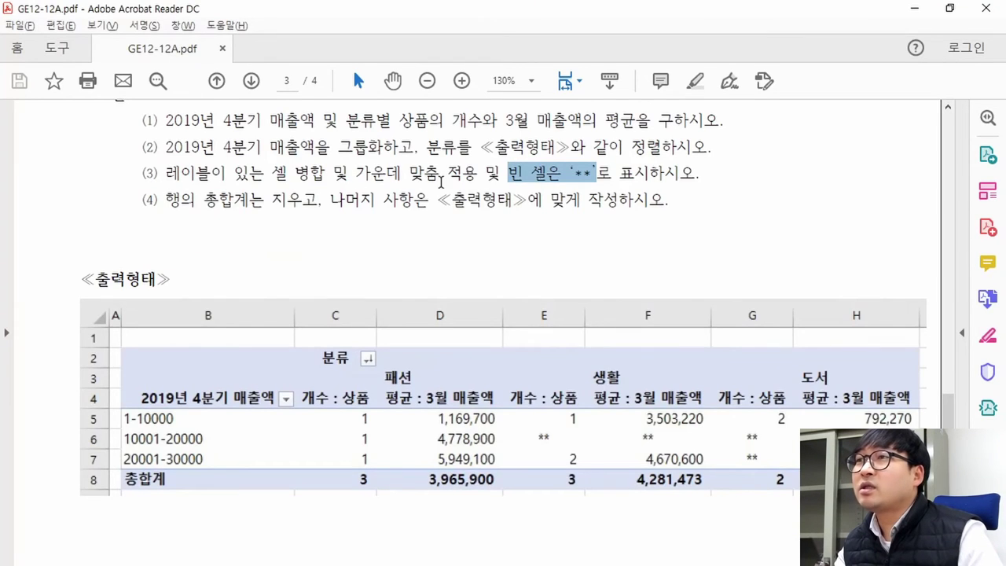
Step: Following condition (4) in the PDF, turn off row grand totals (행 총합계 표시) and apply the pivot table options
{"action": "left_click_drag", "start_coordinate": [164, 198], "coordinate": [427, 201]}
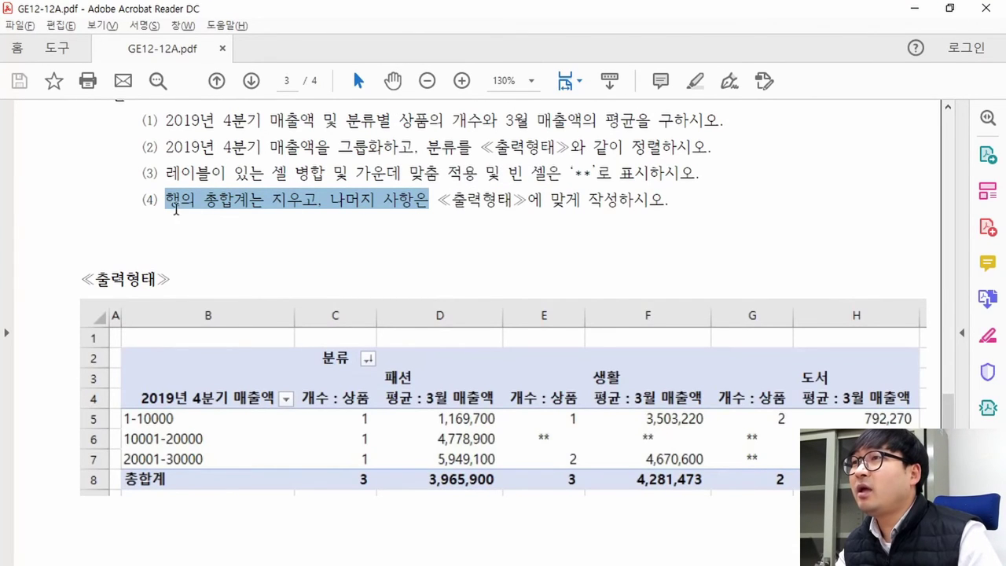
{"action": "key", "text": "alt+Tab"}
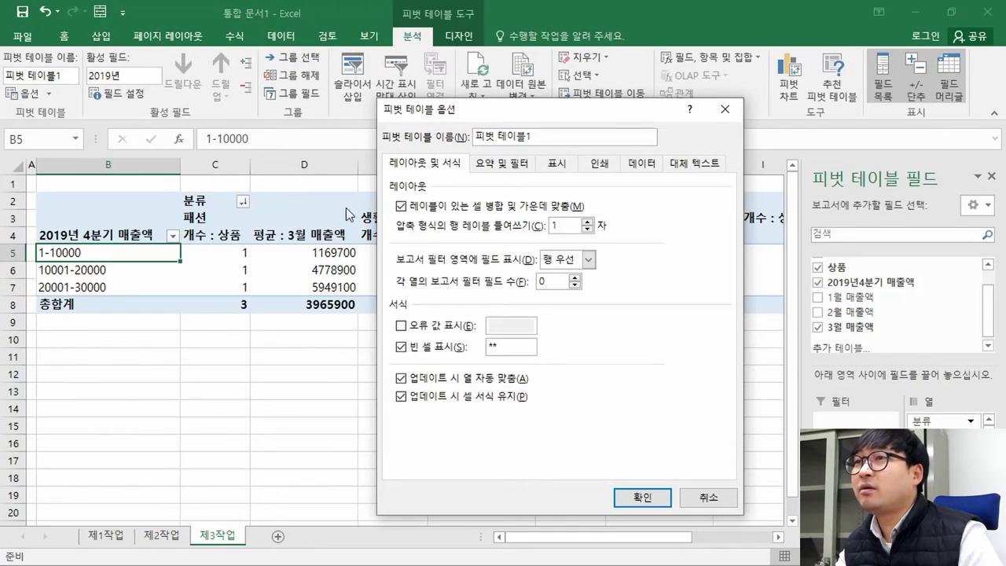
{"action": "left_click", "coordinate": [499, 167]}
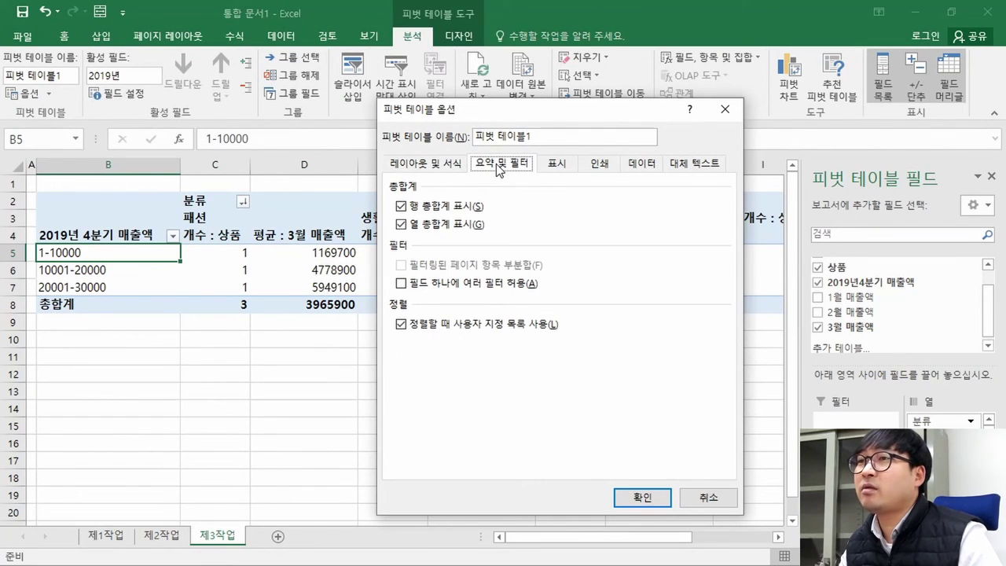
{"action": "left_click", "coordinate": [431, 209]}
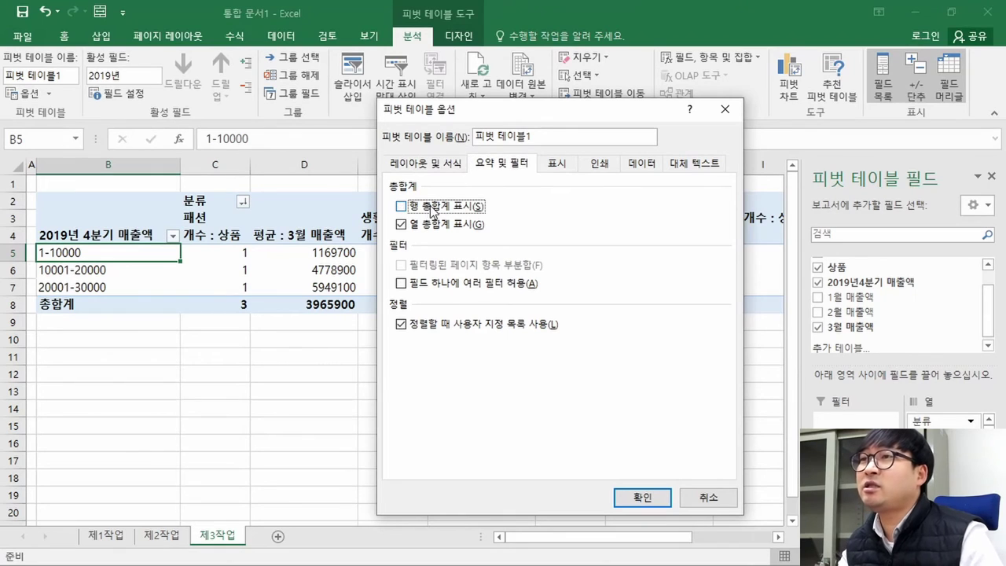
{"action": "key", "text": "alt+Tab"}
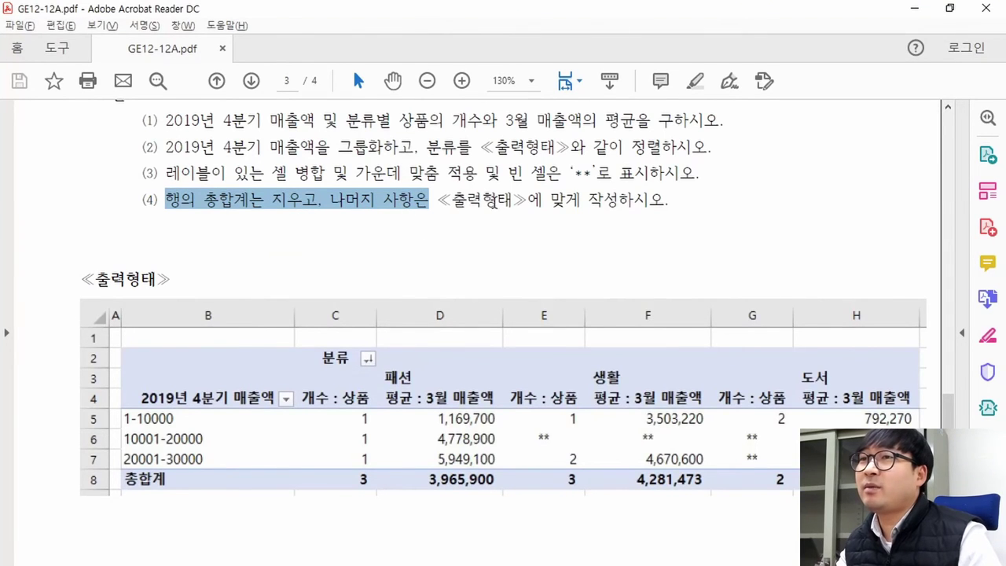
{"action": "key", "text": "alt+Tab"}
{"action": "left_click", "coordinate": [634, 495]}
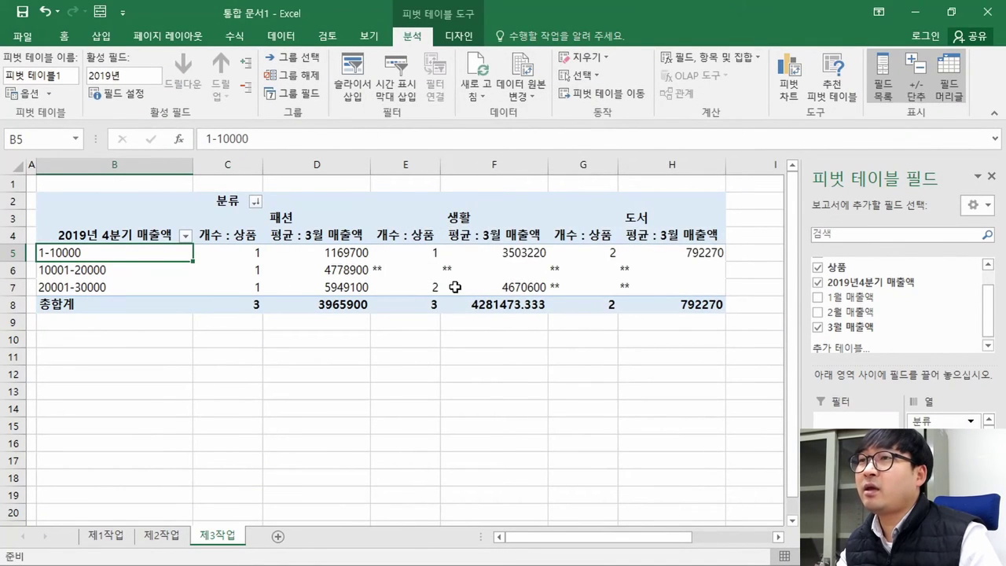
Step: Compare the layout of the pivot table with the complete sample output in GE12-12A.pdf
{"action": "key", "text": "alt+Tab"}
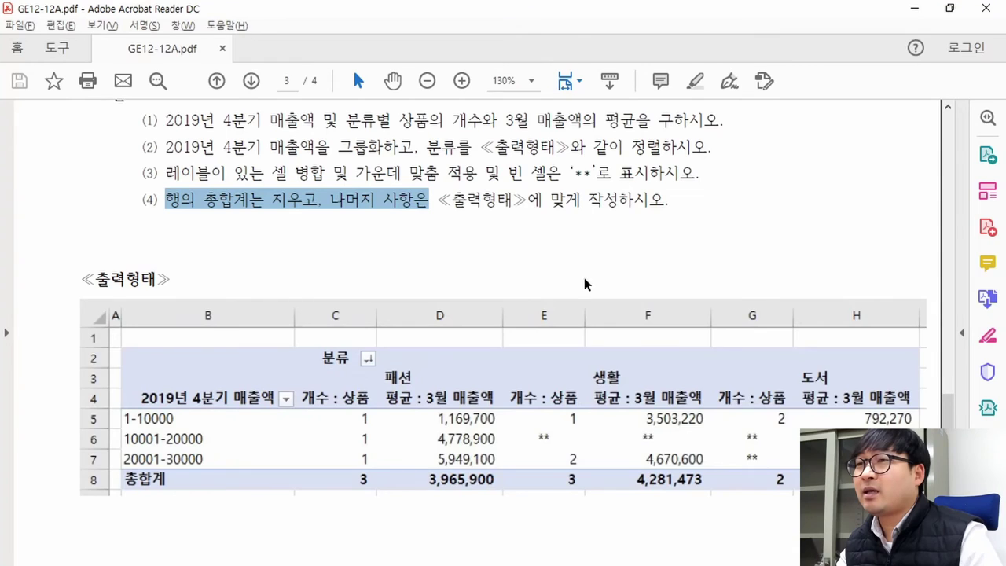
{"action": "scroll", "coordinate": [586, 324], "scroll_direction": "down", "scroll_amount": 1}
{"action": "key", "text": "alt+Tab"}
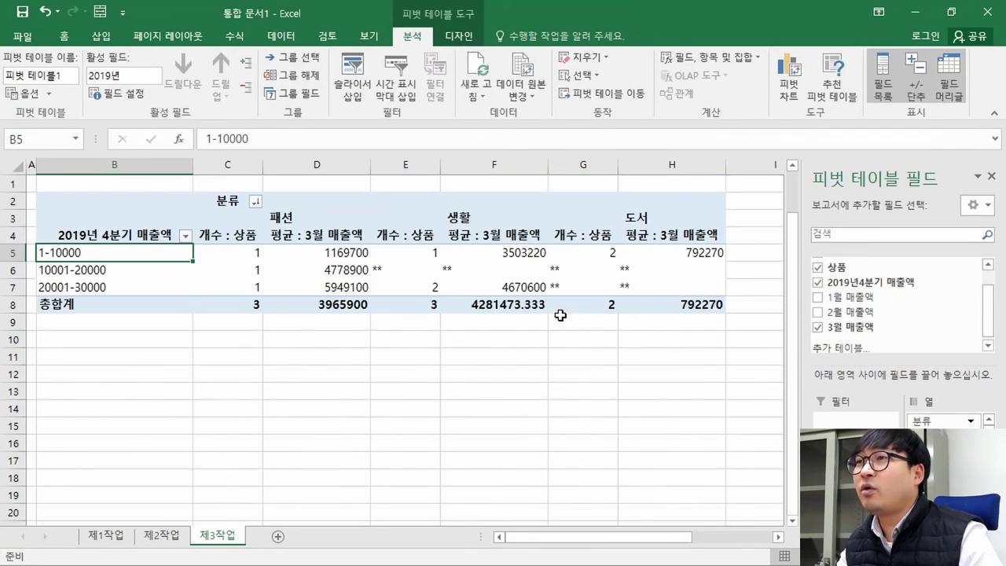
{"action": "key", "text": "alt+Tab"}
{"action": "scroll", "coordinate": [291, 358], "scroll_direction": "down", "scroll_amount": 4}
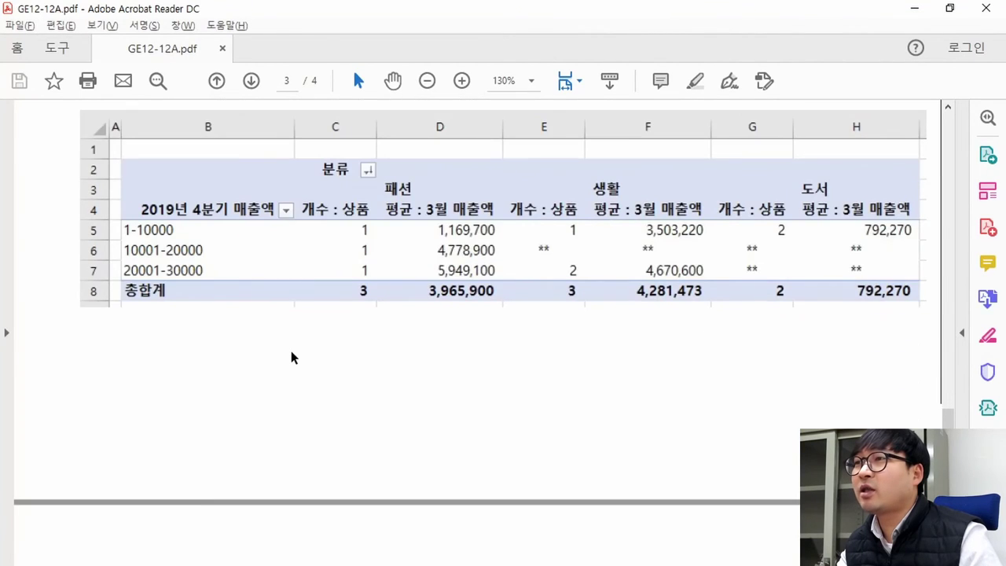
{"action": "scroll", "coordinate": [291, 357], "scroll_direction": "up", "scroll_amount": 2}
Step: Reapply the descending text sort to 분류 and check it against the PDF's sample output
{"action": "key", "text": "alt+Tab"}
{"action": "left_click", "coordinate": [236, 202]}
{"action": "left_click", "coordinate": [125, 238]}
{"action": "key", "text": "alt+Tab"}
{"action": "key", "text": "alt+Tab"}
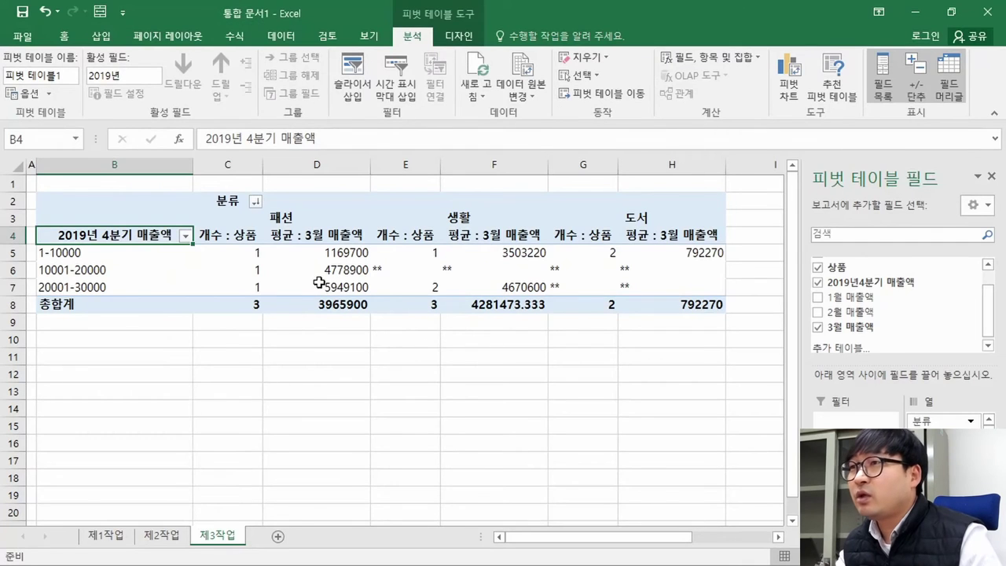
Step: Compare the alignment of the ** cells and the number format of the 3월 매출액 averages with the PDF's sample output
{"action": "key", "text": "alt+Tab"}
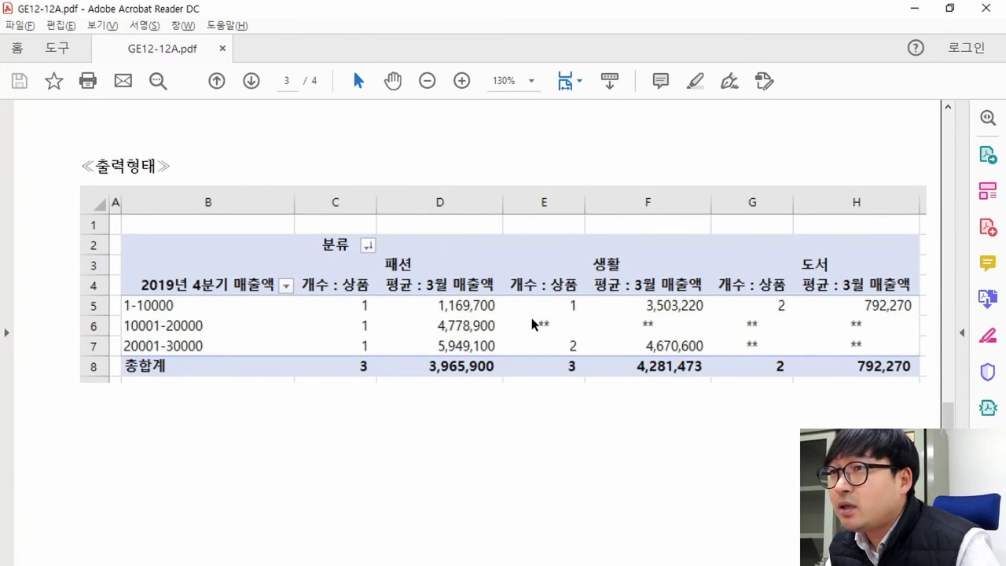
{"action": "key", "text": "alt+Tab"}
{"action": "left_click", "coordinate": [400, 271]}
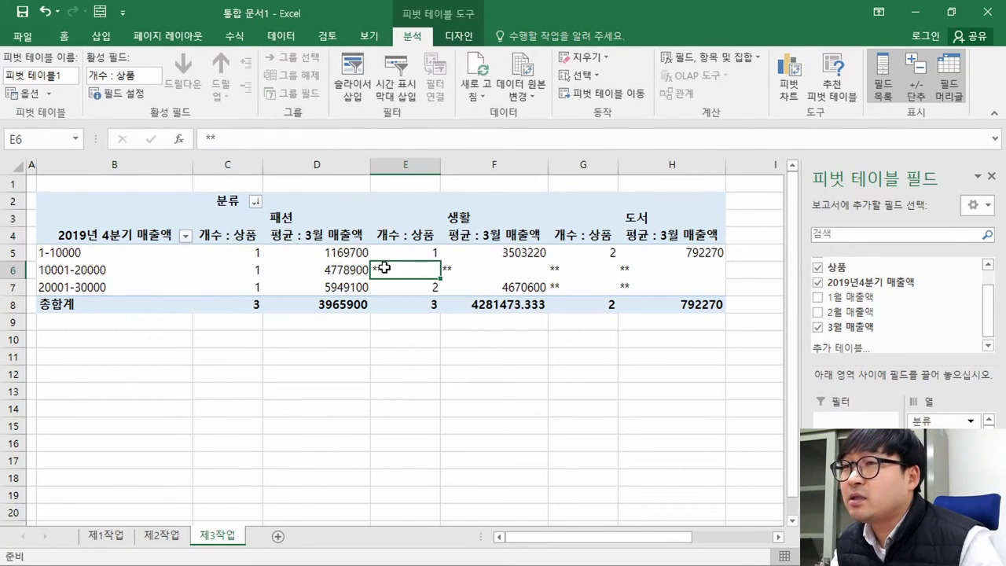
{"action": "key", "text": "alt+Tab"}
{"action": "left_click_drag", "start_coordinate": [522, 313], "coordinate": [558, 330]}
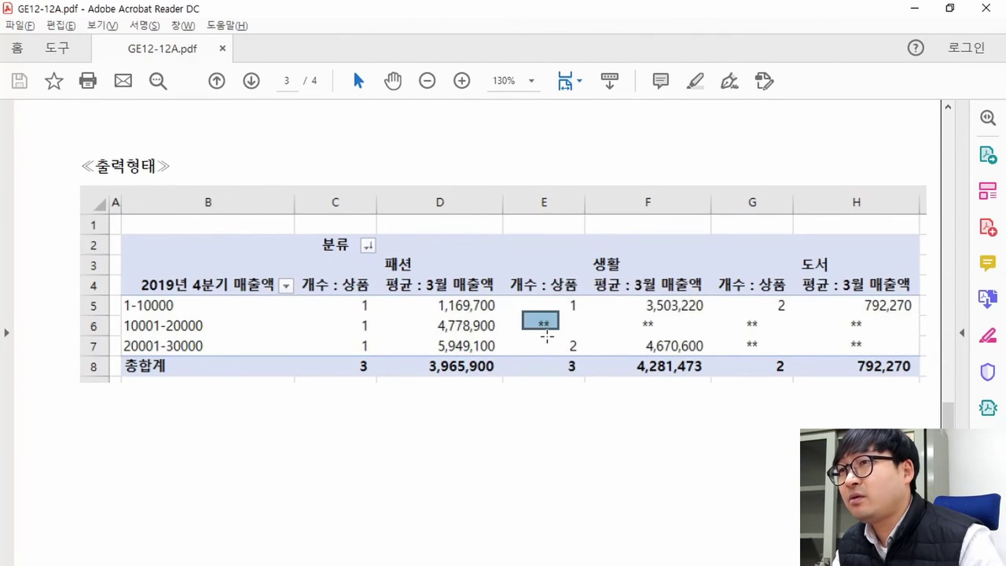
{"action": "key", "text": "alt+Tab"}
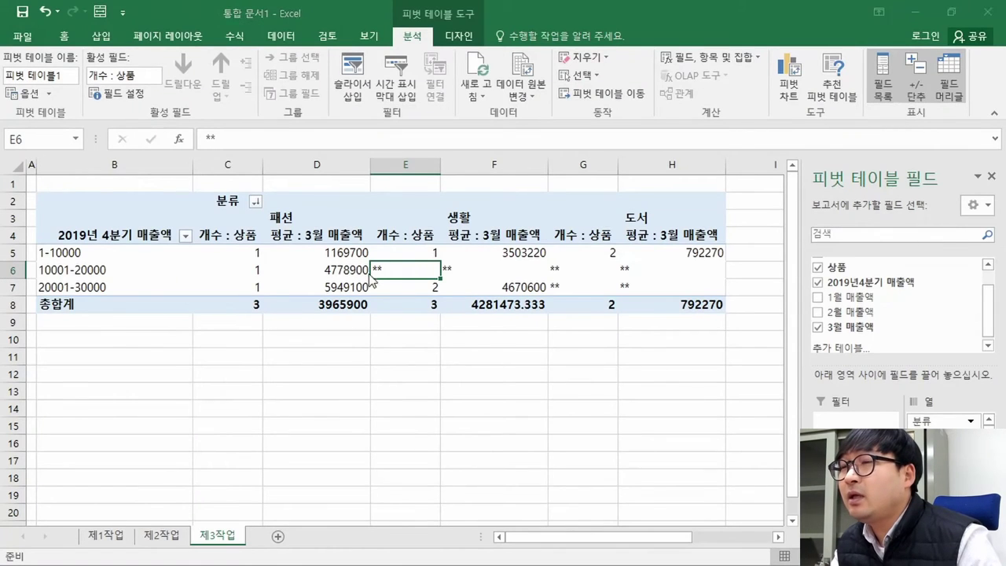
{"action": "key", "text": "alt+Tab"}
{"action": "double_click", "coordinate": [442, 305]}
{"action": "key", "text": "alt+Tab"}
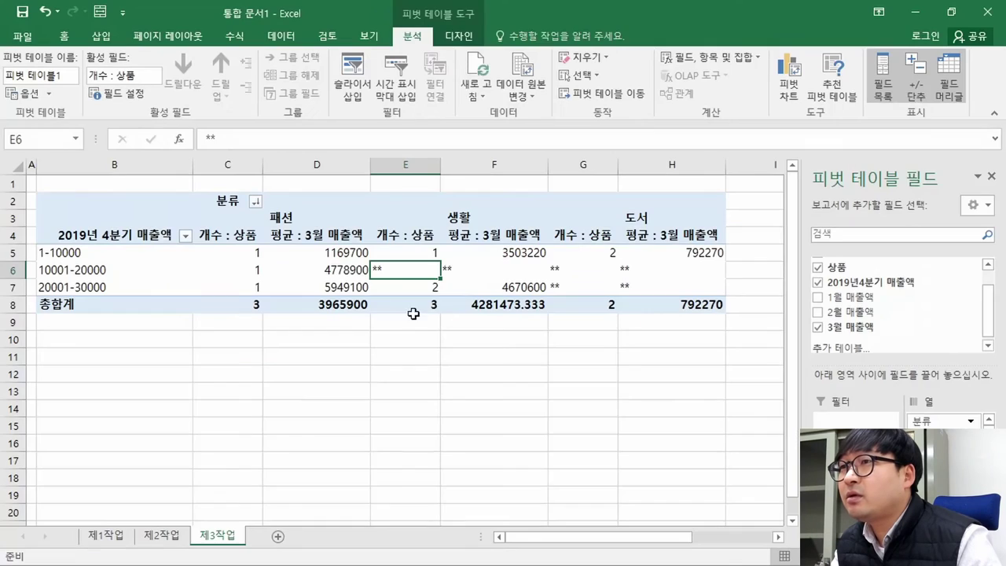
Step: Center-align the pivot table's value cells C5:H8, including the 총합계 row, following the PDF's sample output
{"action": "left_click", "coordinate": [346, 253]}
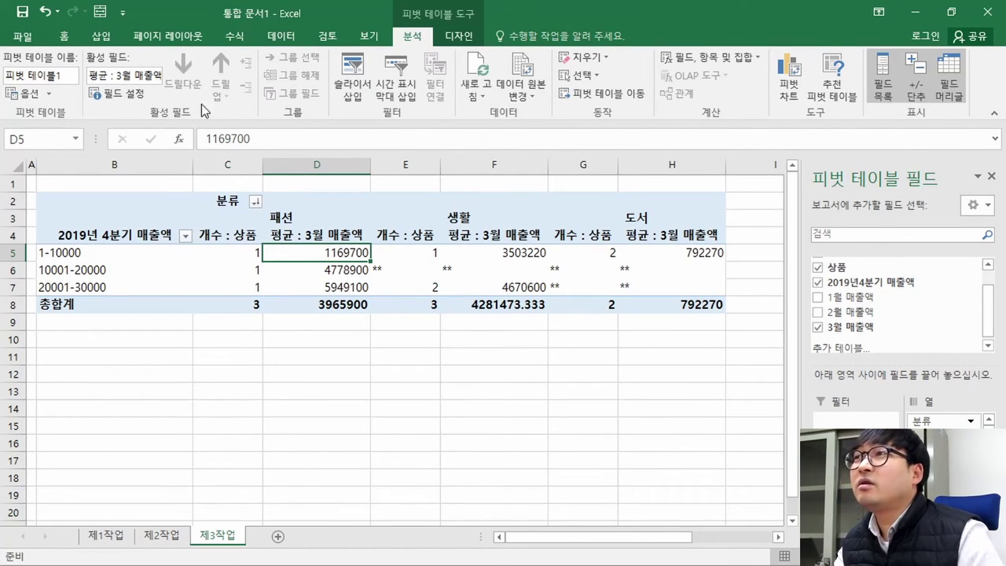
{"action": "left_click", "coordinate": [58, 39]}
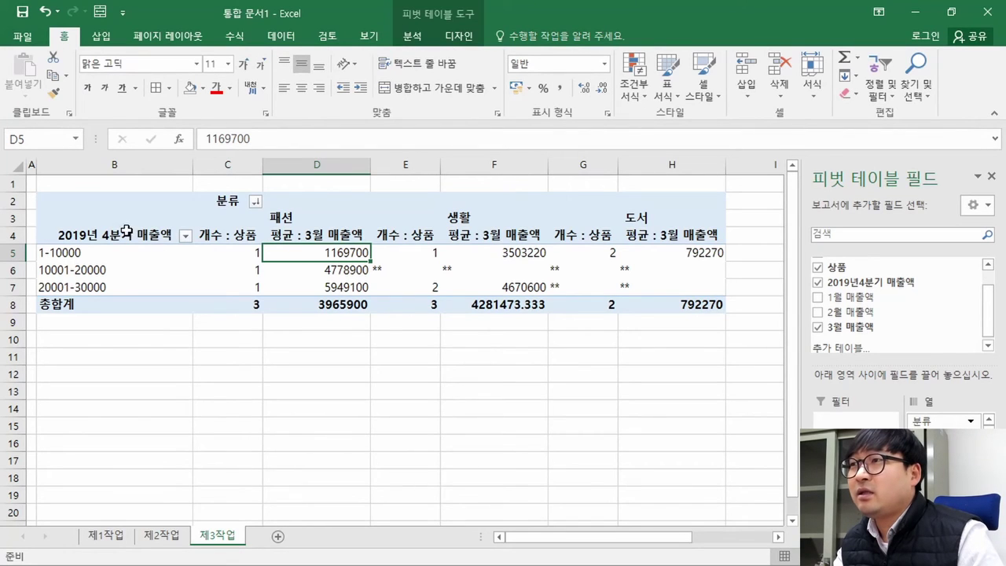
{"action": "left_click_drag", "start_coordinate": [249, 252], "coordinate": [674, 297]}
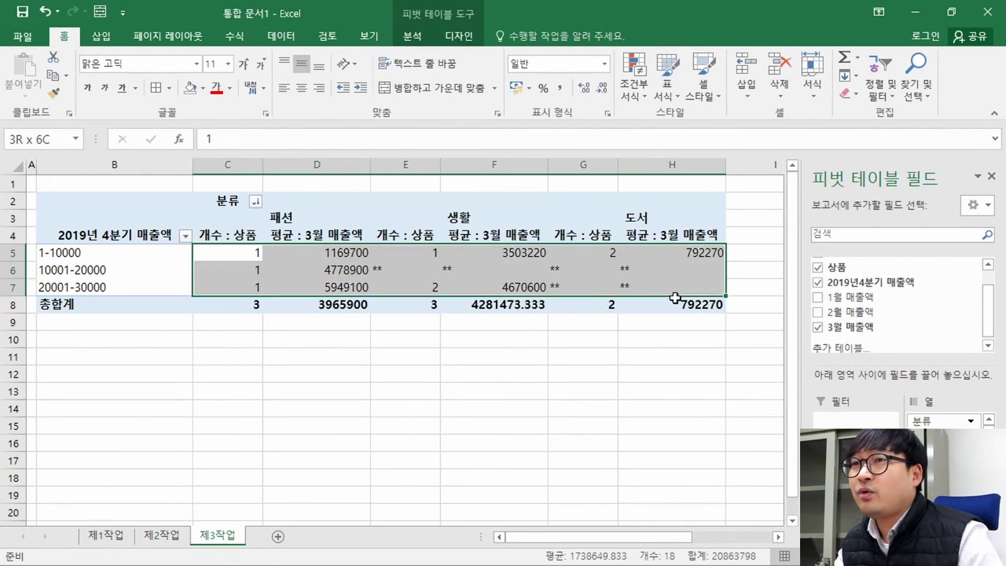
{"action": "key", "text": "alt+Tab"}
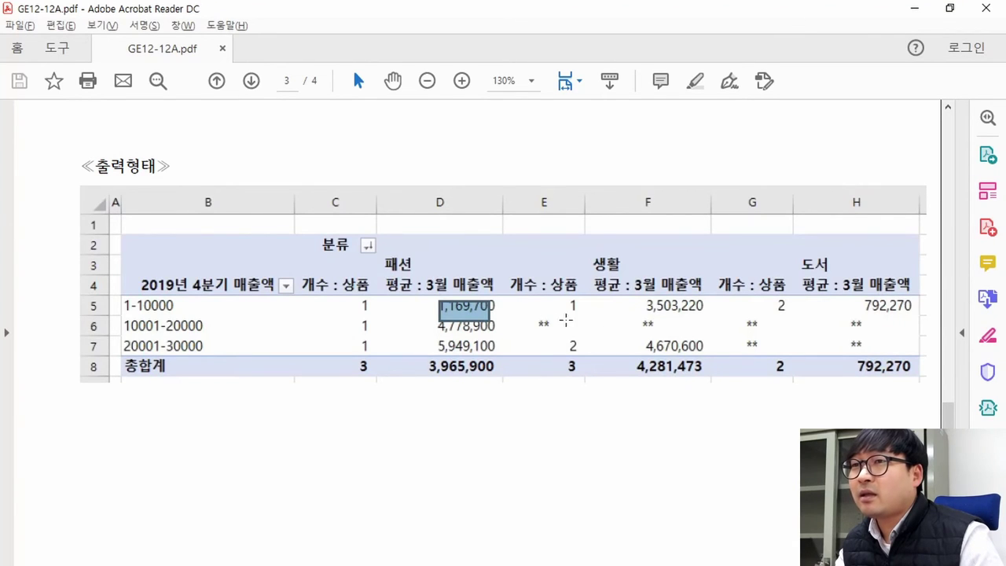
{"action": "key", "text": "alt+Tab"}
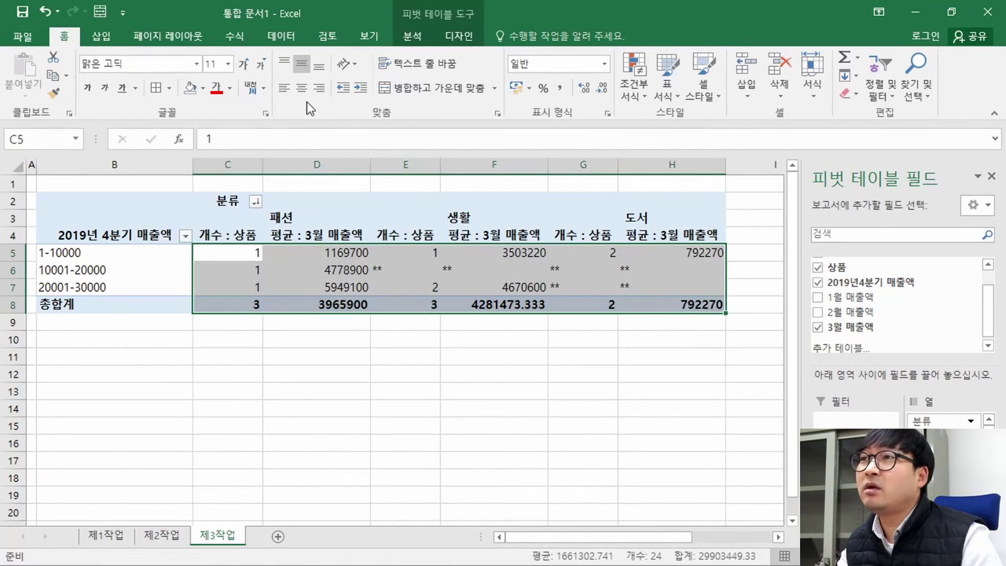
{"action": "key", "text": "alt+Tab"}
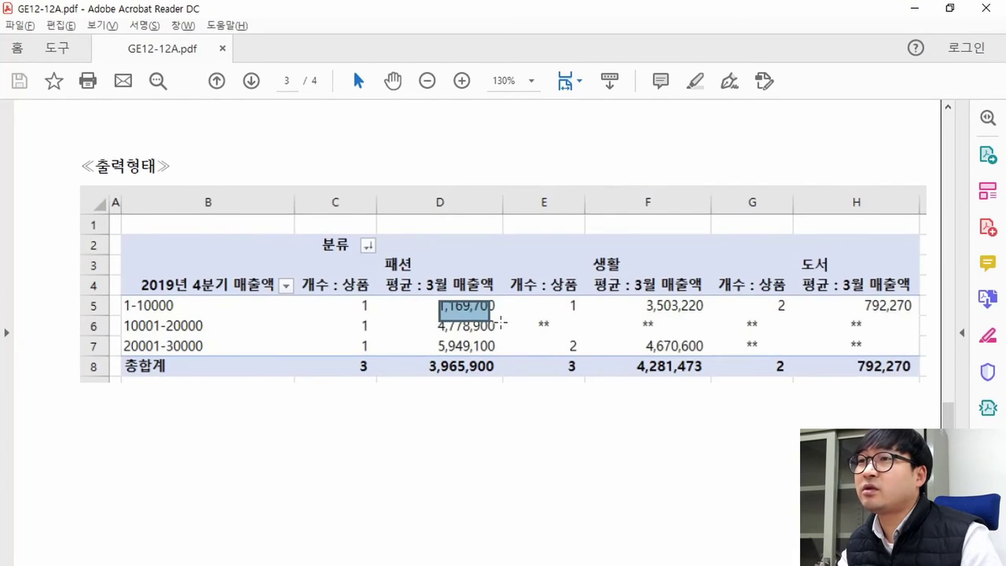
{"action": "key", "text": "alt+Tab"}
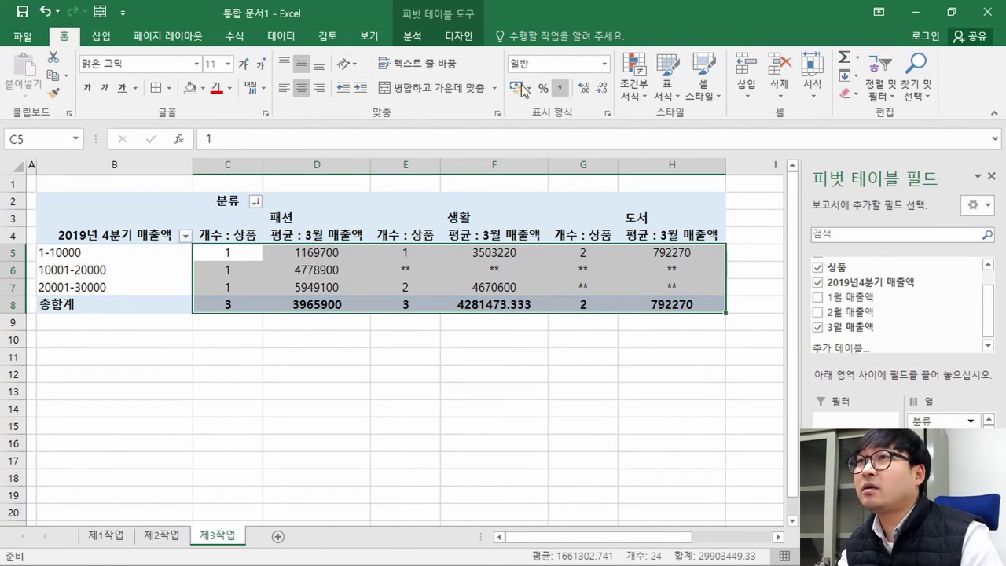
{"action": "left_click", "coordinate": [320, 88]}
{"action": "left_click", "coordinate": [301, 88]}
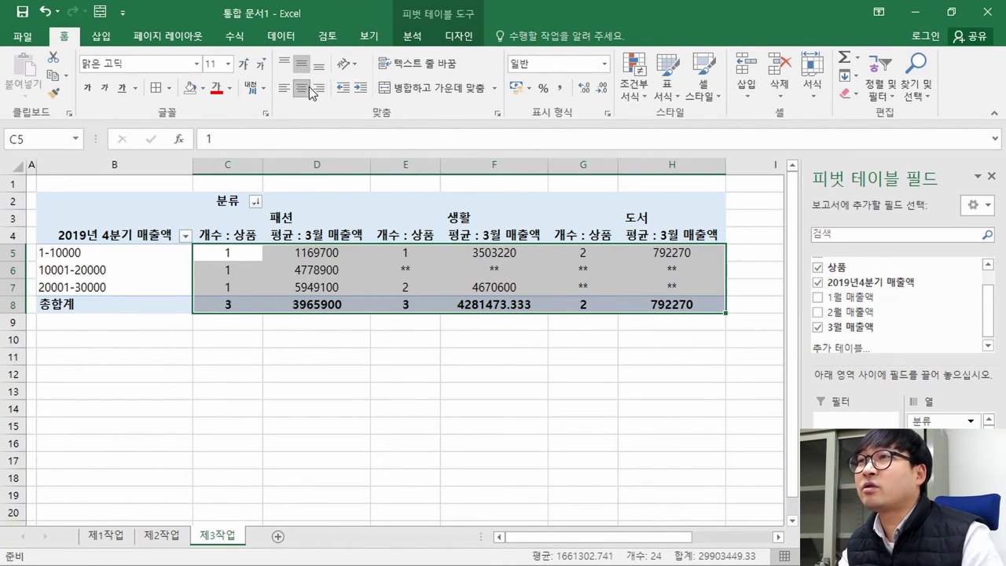
Step: Try the comma style on the pivot values in C5:H8, compare with the PDF's sample output, and undo it
{"action": "left_click", "coordinate": [559, 88]}
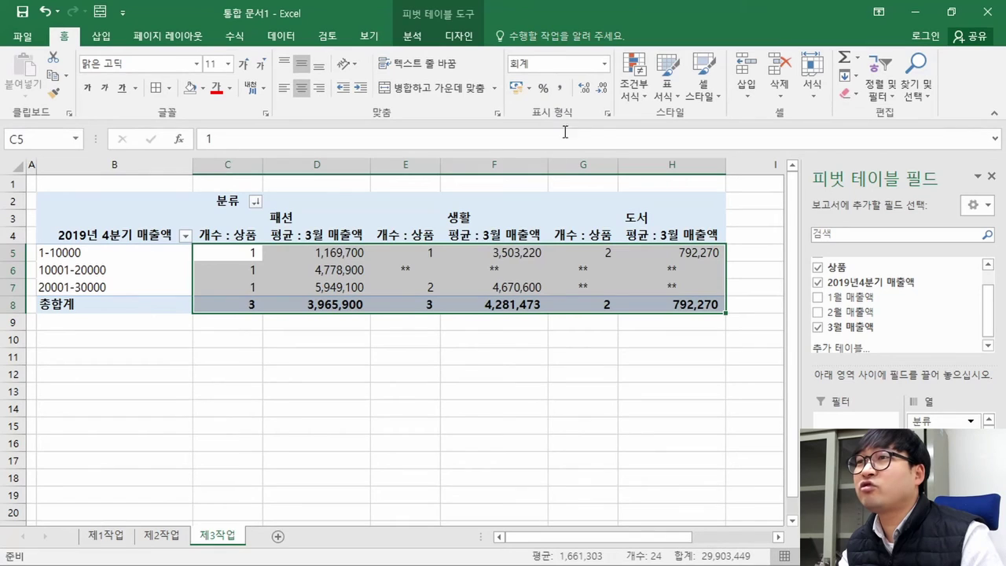
{"action": "left_click", "coordinate": [491, 267]}
{"action": "left_click_drag", "start_coordinate": [240, 252], "coordinate": [677, 309]}
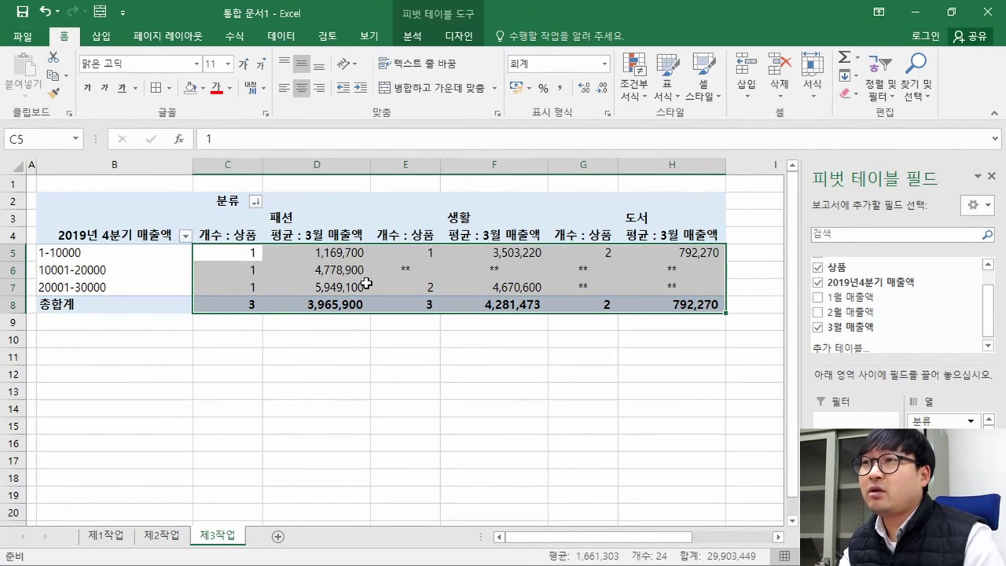
{"action": "key", "text": "alt+Tab"}
{"action": "left_click_drag", "start_coordinate": [339, 298], "coordinate": [912, 380]}
{"action": "key", "text": "alt+Tab"}
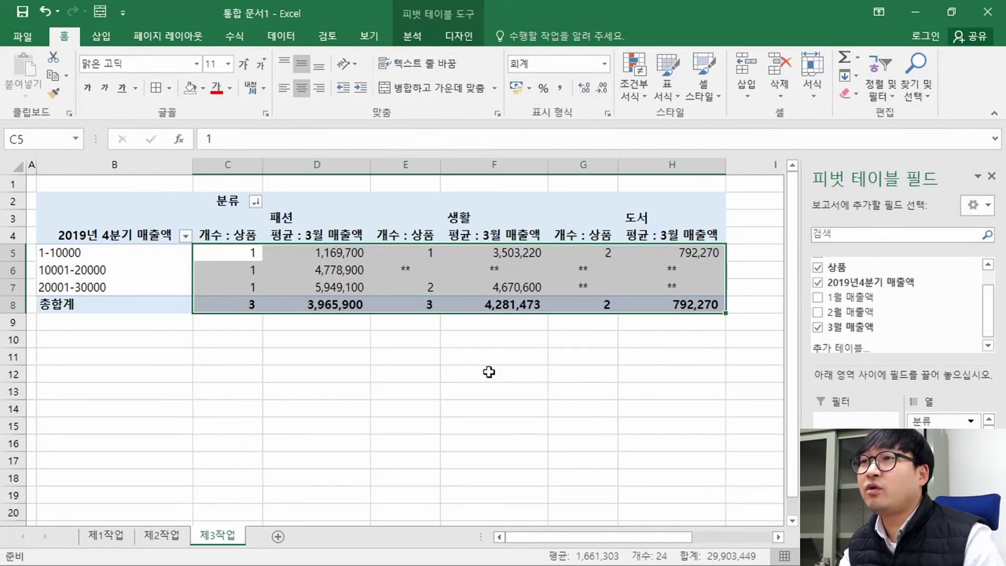
{"action": "left_click", "coordinate": [351, 304]}
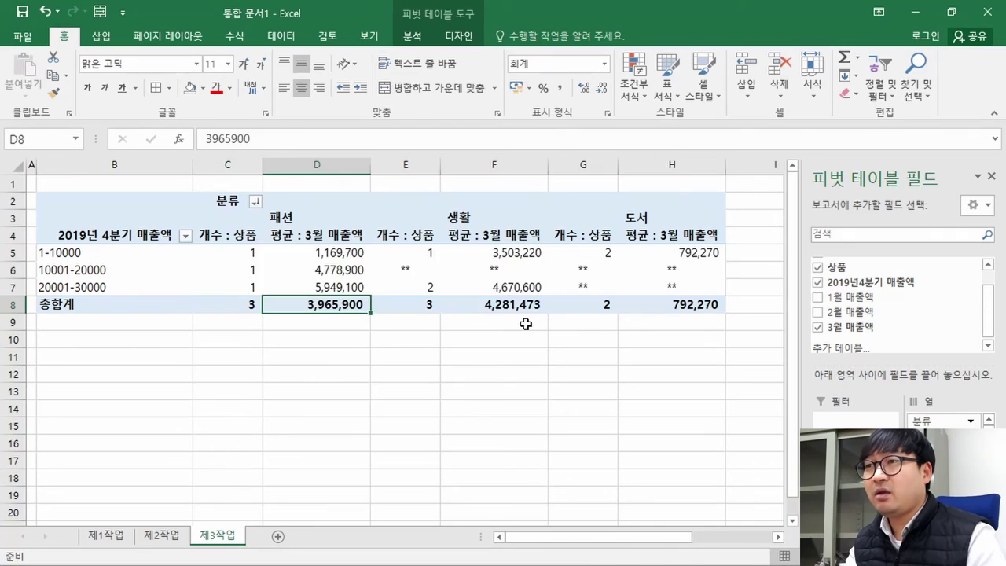
{"action": "key", "text": "ctrl+z"}
Step: Apply the comma style to the pivot values in C5:H8 and check them against the PDF's sample output
{"action": "left_click", "coordinate": [528, 312]}
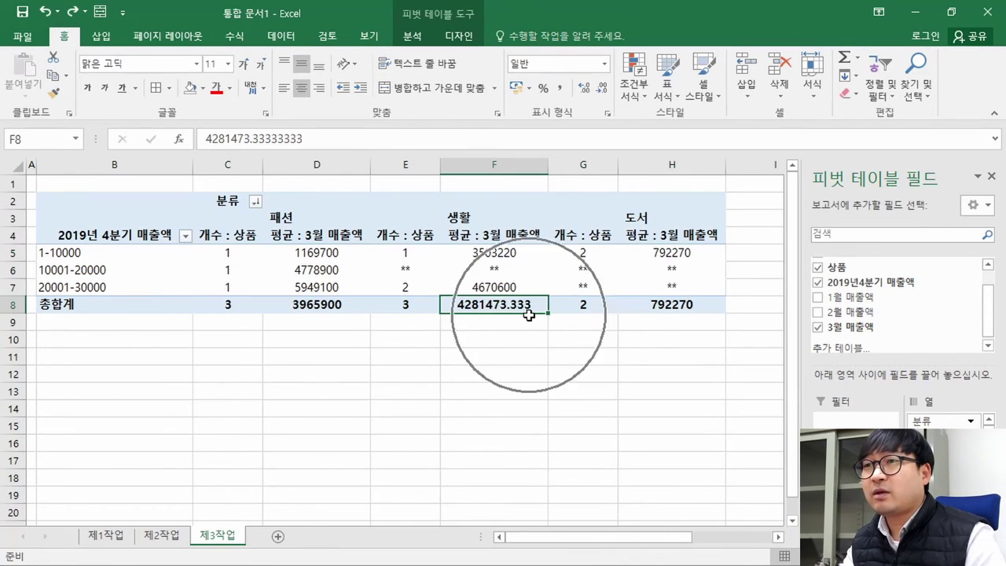
{"action": "left_click", "coordinate": [528, 312]}
{"action": "left_click_drag", "start_coordinate": [226, 253], "coordinate": [657, 300]}
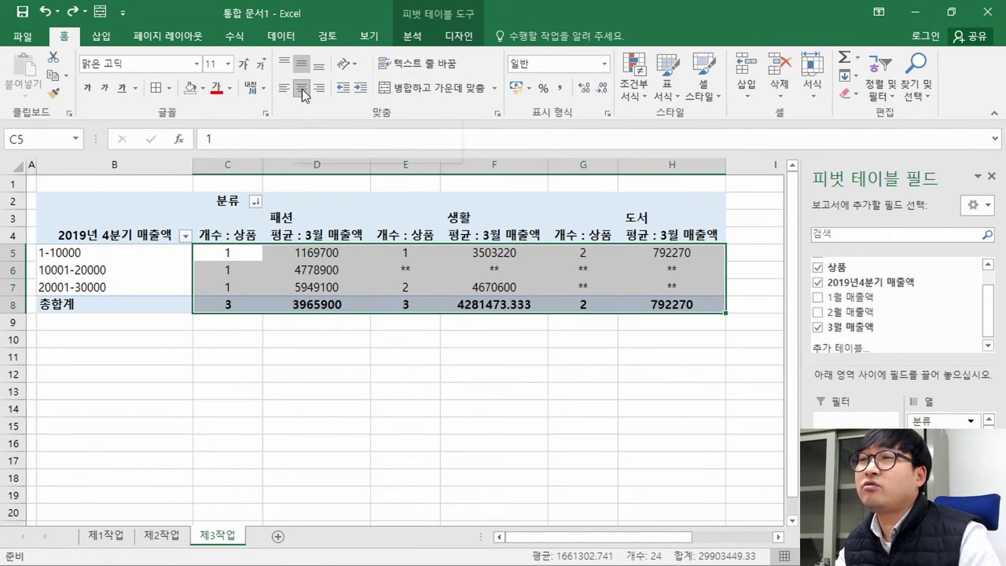
{"action": "left_click", "coordinate": [559, 87]}
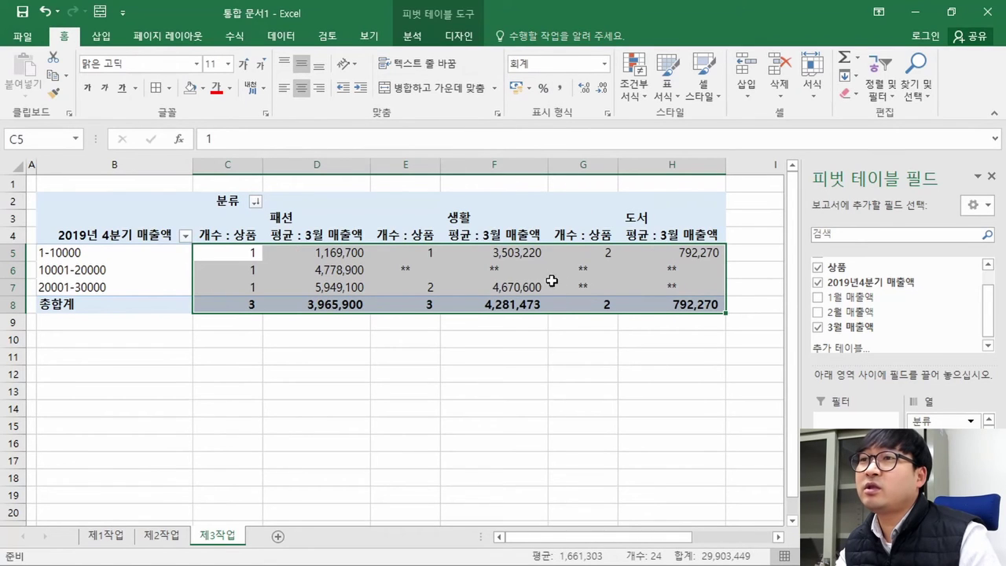
{"action": "key", "text": "alt+Tab"}
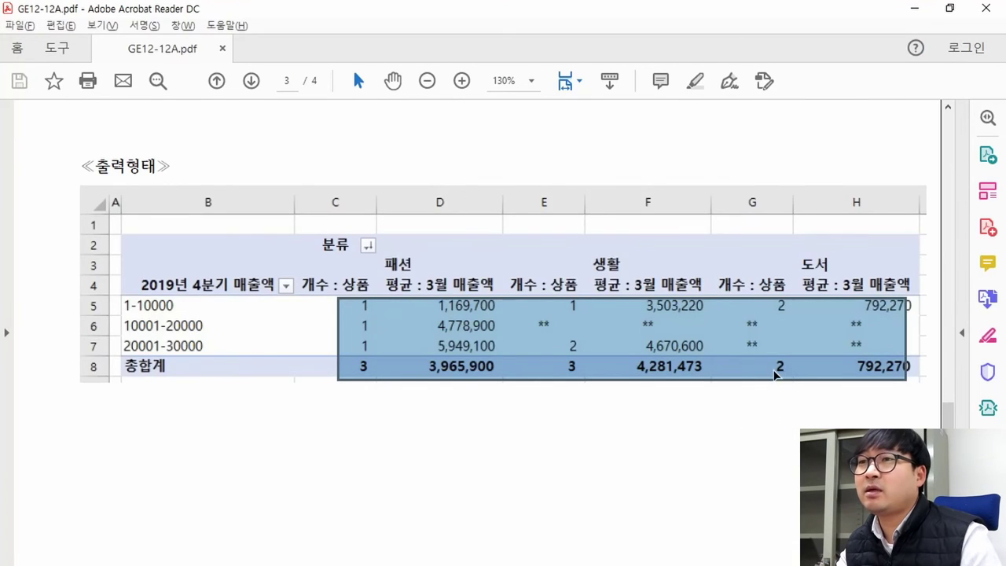
{"action": "key", "text": "alt+Tab"}
{"action": "left_click", "coordinate": [366, 287]}
{"action": "key", "text": "alt+Tab"}
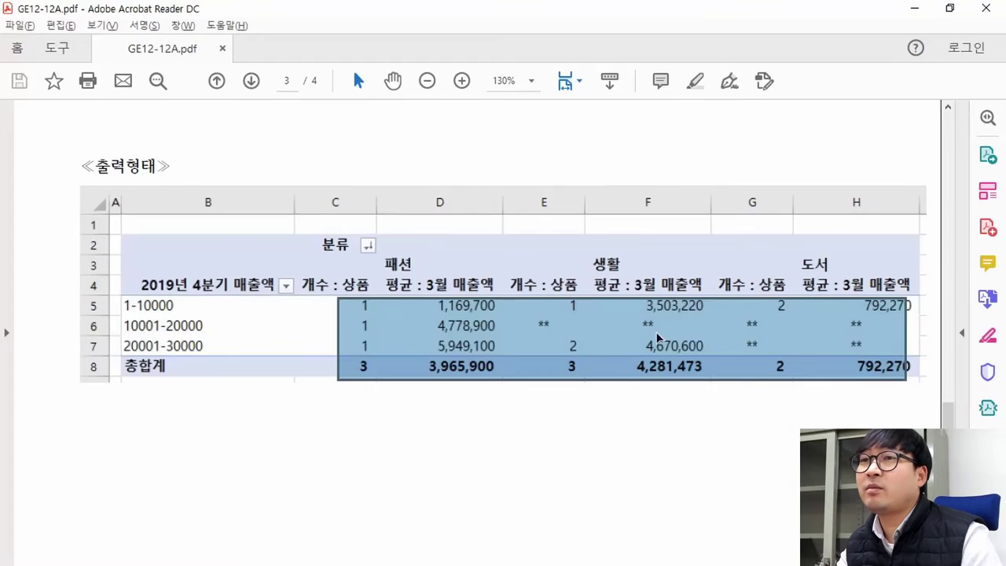
{"action": "key", "text": "alt+Tab"}
{"action": "key", "text": "alt+Tab"}
{"action": "key", "text": "alt+Tab"}
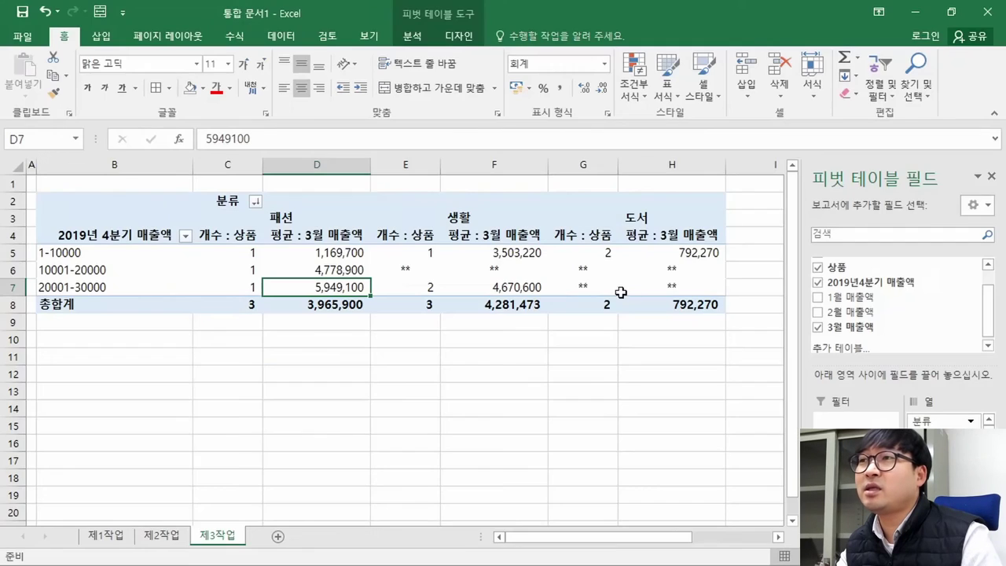
Step: Review the 제3작업 pivot table task and its four conditions in GE12-12A.pdf
{"action": "key", "text": "alt+Tab"}
{"action": "left_click_drag", "start_coordinate": [166, 230], "coordinate": [668, 240]}
{"action": "scroll", "coordinate": [297, 240], "scroll_direction": "up", "scroll_amount": 3}
{"action": "left_click_drag", "start_coordinate": [82, 161], "coordinate": [382, 160]}
{"action": "left_click", "coordinate": [445, 291]}
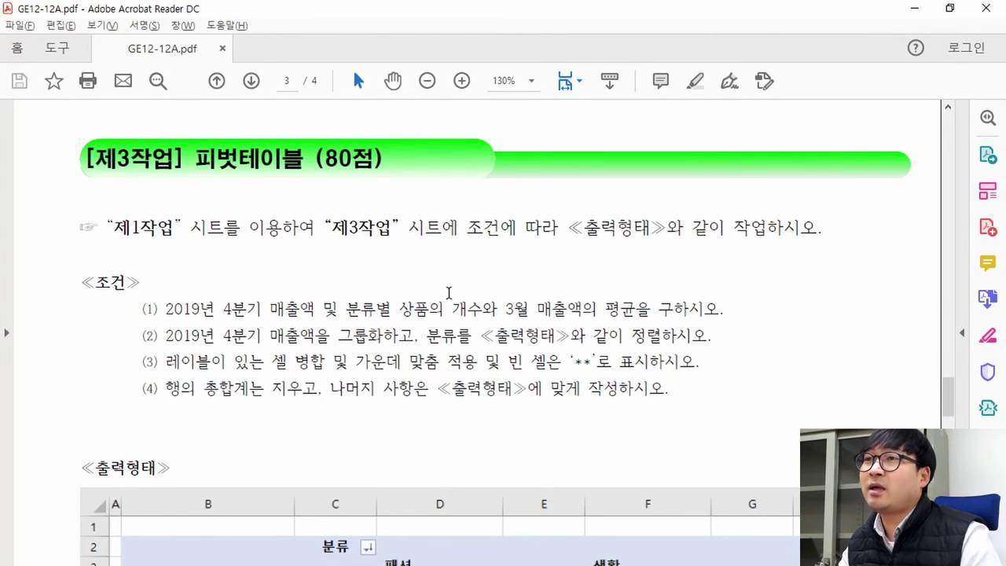
{"action": "scroll", "coordinate": [506, 304], "scroll_direction": "up", "scroll_amount": 5}
{"action": "scroll", "coordinate": [506, 306], "scroll_direction": "down", "scroll_amount": 2}
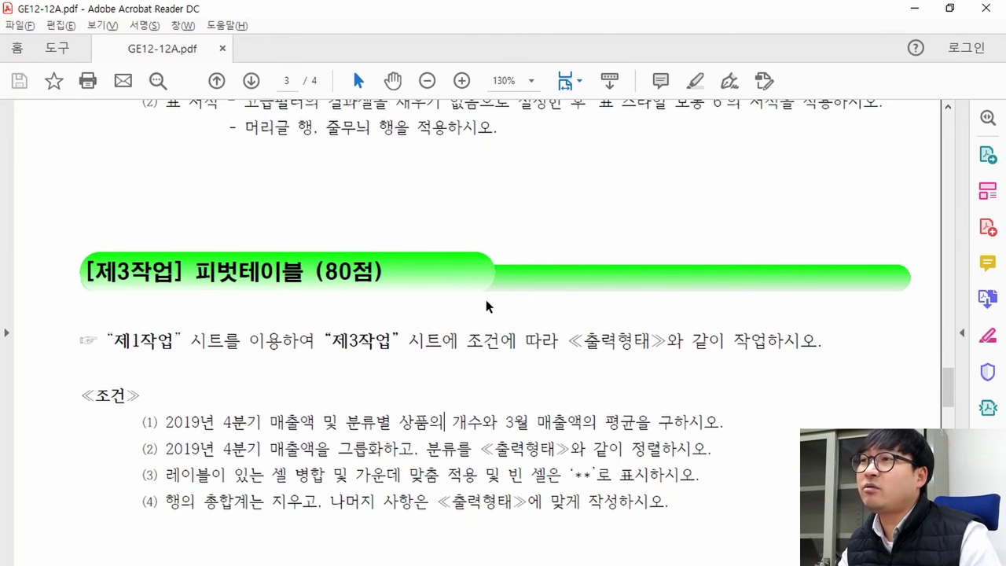
{"action": "scroll", "coordinate": [209, 280], "scroll_direction": "down", "scroll_amount": 4}
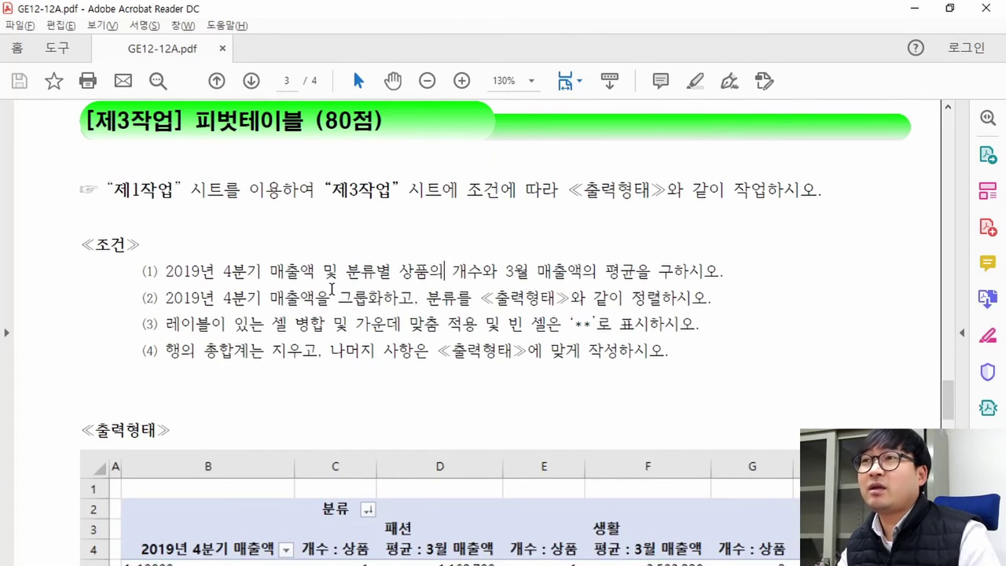
Step: Read the 제4작업 graph conditions in GE12-12A.pdf and look over the source data on the 제1작업 sheet
{"action": "scroll", "coordinate": [357, 293], "scroll_direction": "down", "scroll_amount": 20}
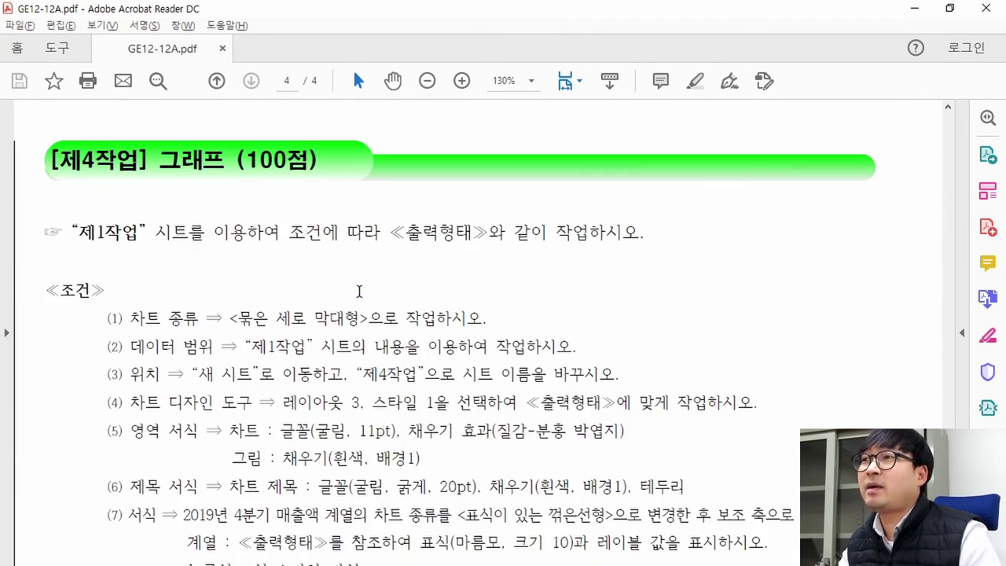
{"action": "key", "text": "alt+Tab"}
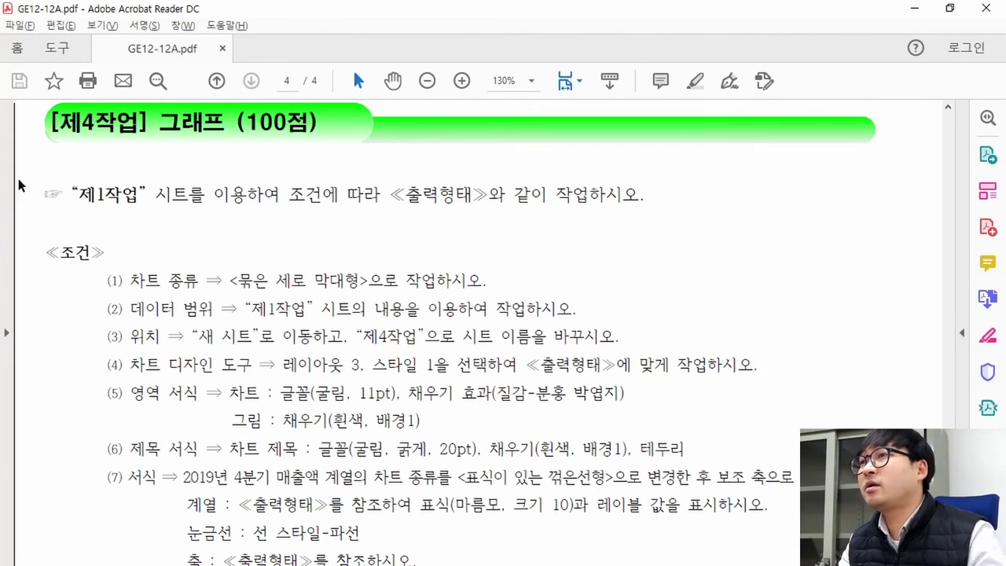
{"action": "left_click_drag", "start_coordinate": [240, 126], "coordinate": [311, 128]}
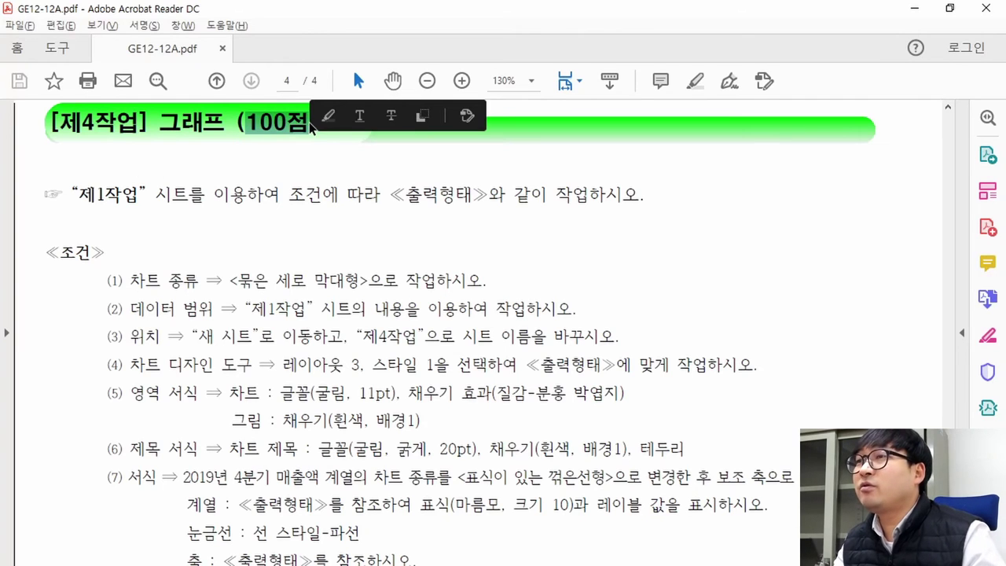
{"action": "left_click", "coordinate": [263, 194]}
{"action": "scroll", "coordinate": [273, 212], "scroll_direction": "down", "scroll_amount": 1}
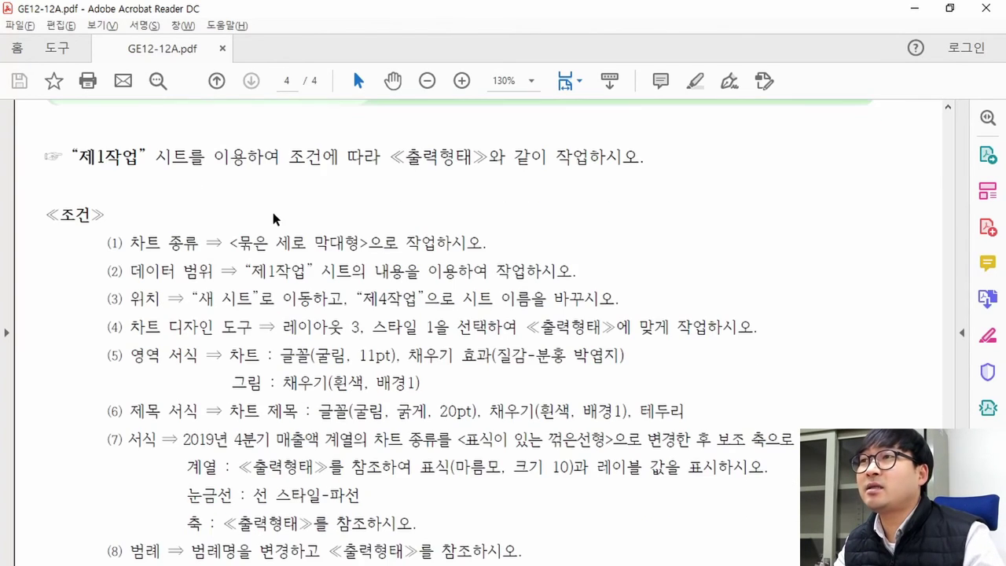
{"action": "scroll", "coordinate": [273, 210], "scroll_direction": "up", "scroll_amount": 1}
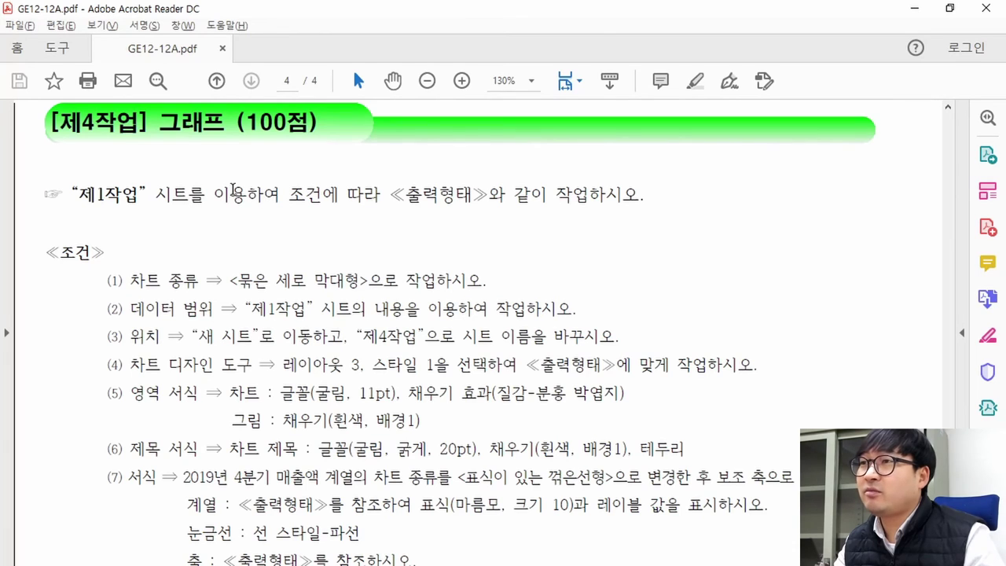
{"action": "scroll", "coordinate": [230, 190], "scroll_direction": "down", "scroll_amount": 3}
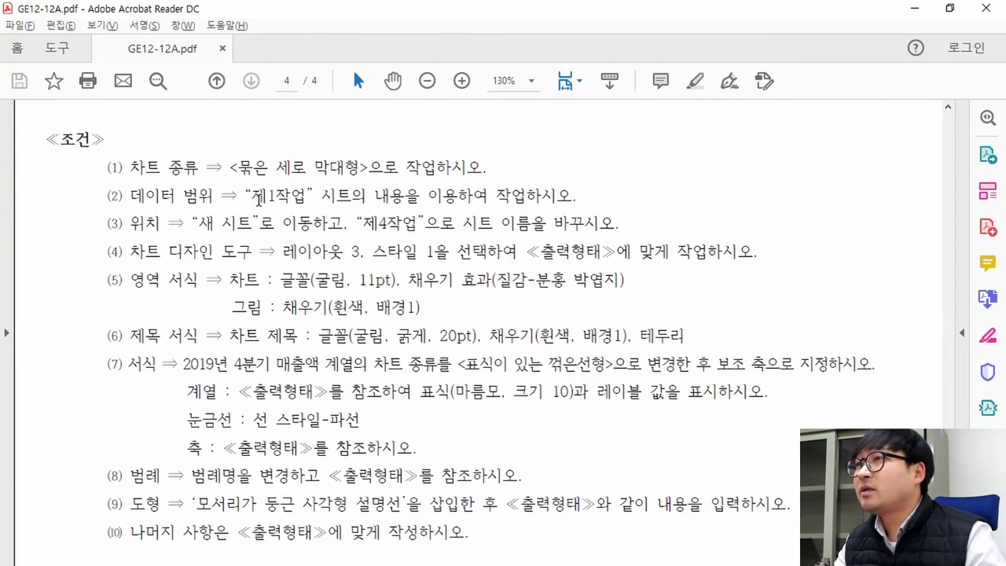
{"action": "key", "text": "alt+Tab"}
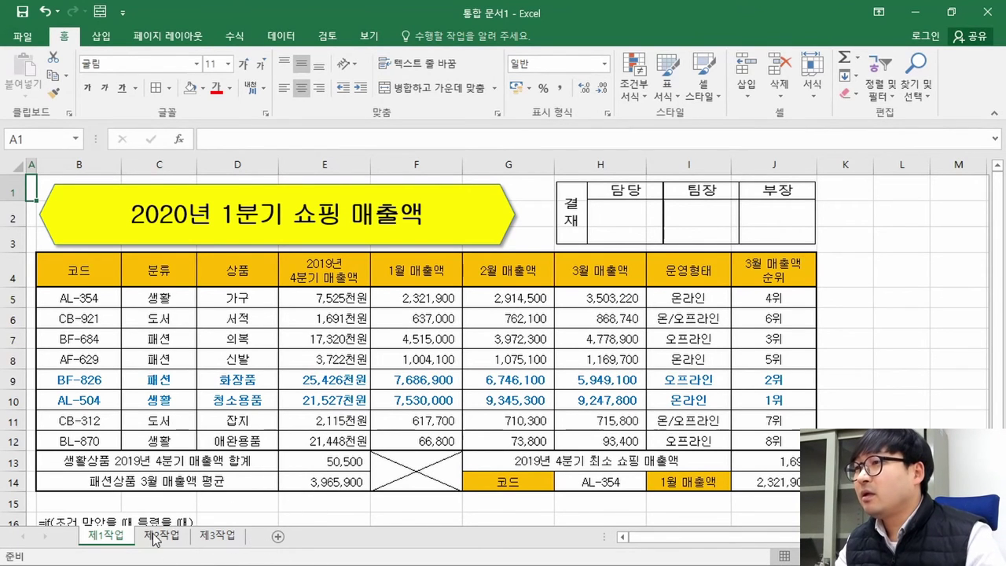
{"action": "key", "text": "alt+Tab"}
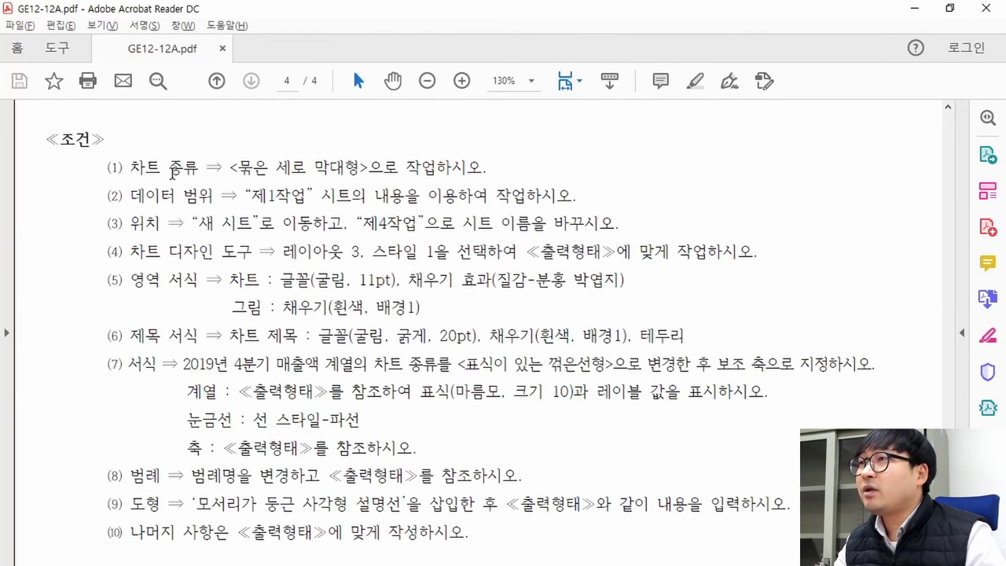
Step: Examine the 제4작업 sample chart's category labels and legend to identify which 제1작업 data it uses
{"action": "scroll", "coordinate": [171, 173], "scroll_direction": "down", "scroll_amount": 10}
{"action": "key", "text": "alt+Tab"}
{"action": "key", "text": "alt+Tab"}
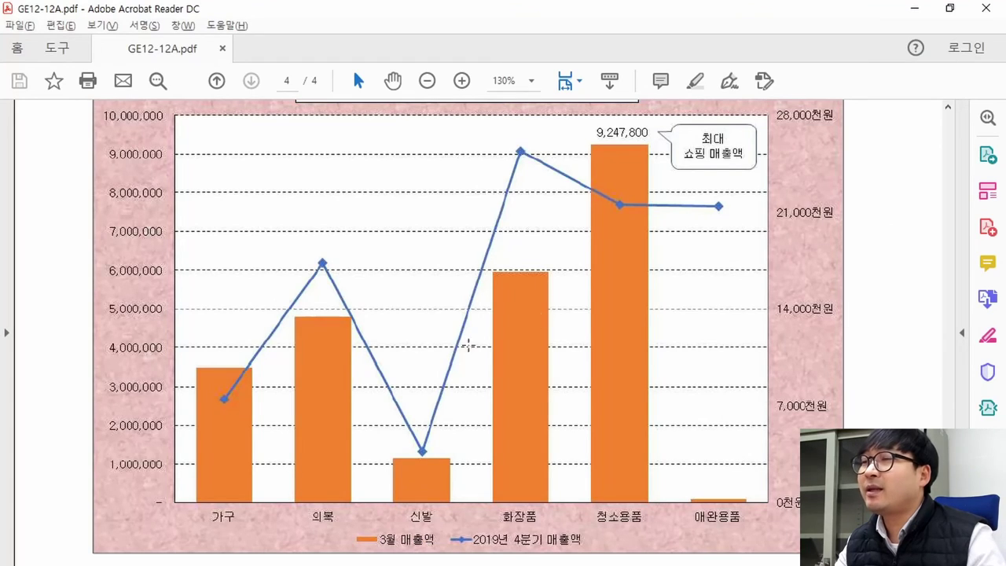
{"action": "scroll", "coordinate": [420, 331], "scroll_direction": "up", "scroll_amount": 1}
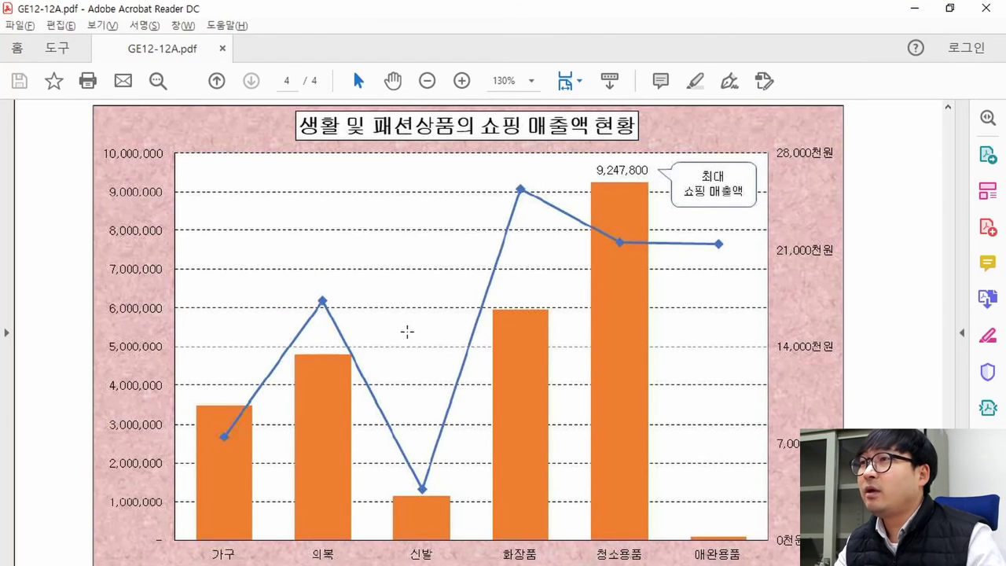
{"action": "scroll", "coordinate": [407, 331], "scroll_direction": "down", "scroll_amount": 2}
{"action": "left_click_drag", "start_coordinate": [143, 462], "coordinate": [800, 515]}
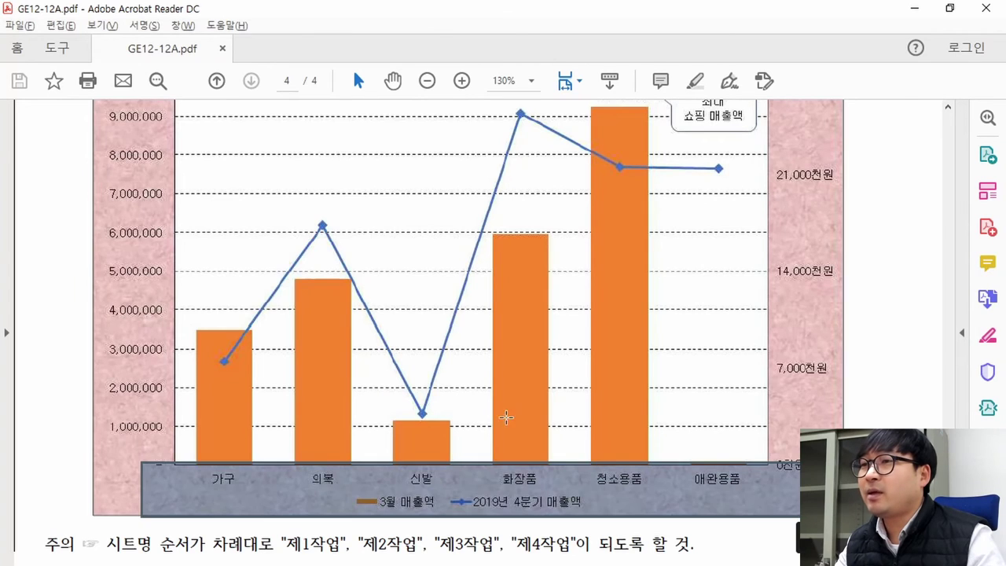
{"action": "left_click", "coordinate": [419, 377]}
{"action": "mouse_move", "coordinate": [196, 462]}
{"action": "left_mouse_down"}
{"action": "mouse_move", "coordinate": [374, 487]}
{"action": "mouse_move", "coordinate": [767, 487]}
{"action": "left_mouse_up"}
{"action": "key", "text": "alt+Tab"}
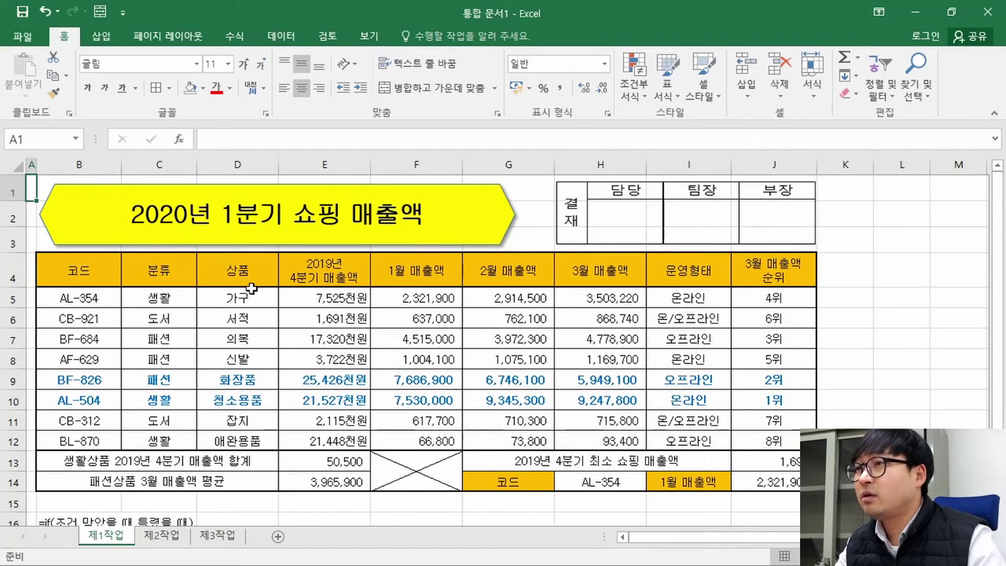
Step: Fill the 상품 cells D5, D7:D10 and D12 on the 제1작업 sheet with standard yellow
{"action": "left_click", "coordinate": [250, 296]}
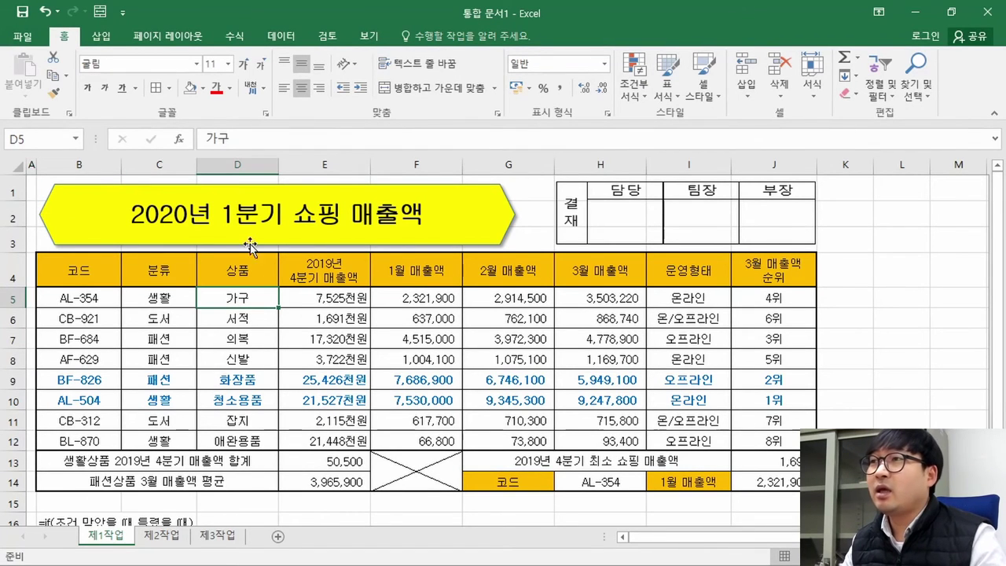
{"action": "left_click", "coordinate": [204, 88]}
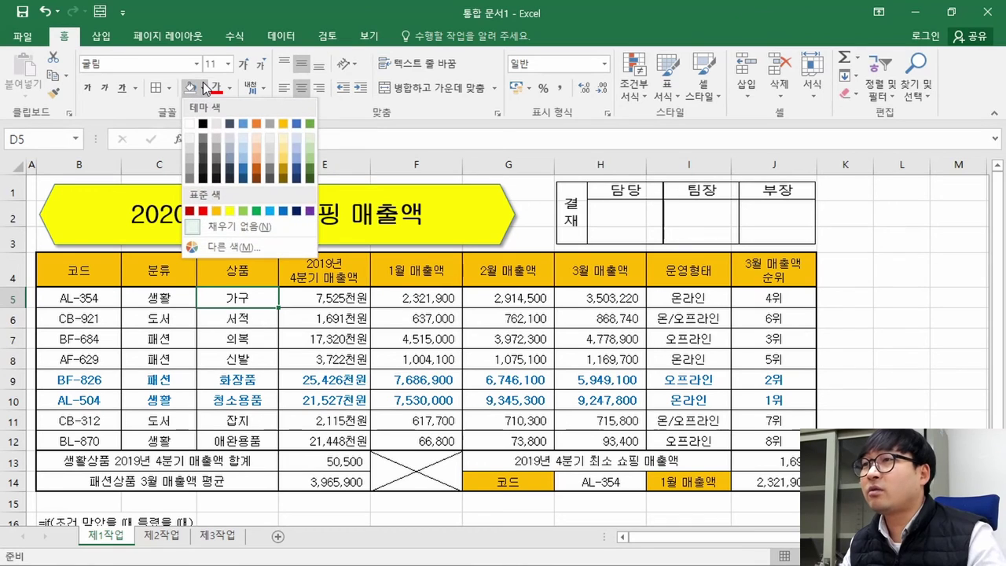
{"action": "left_click", "coordinate": [229, 210]}
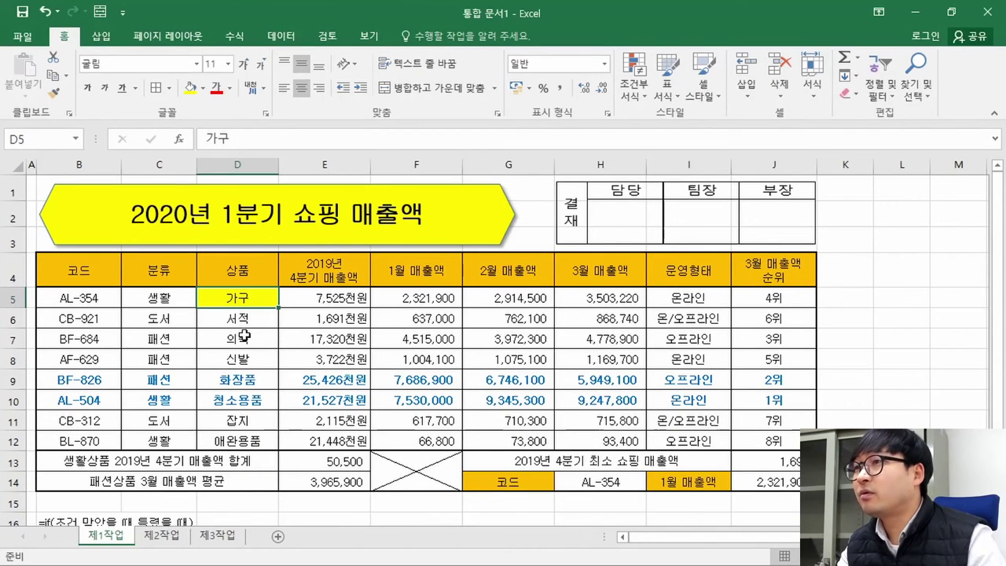
{"action": "key", "text": "Down"}
{"action": "key", "text": "Down"}
{"action": "left_click", "coordinate": [190, 88]}
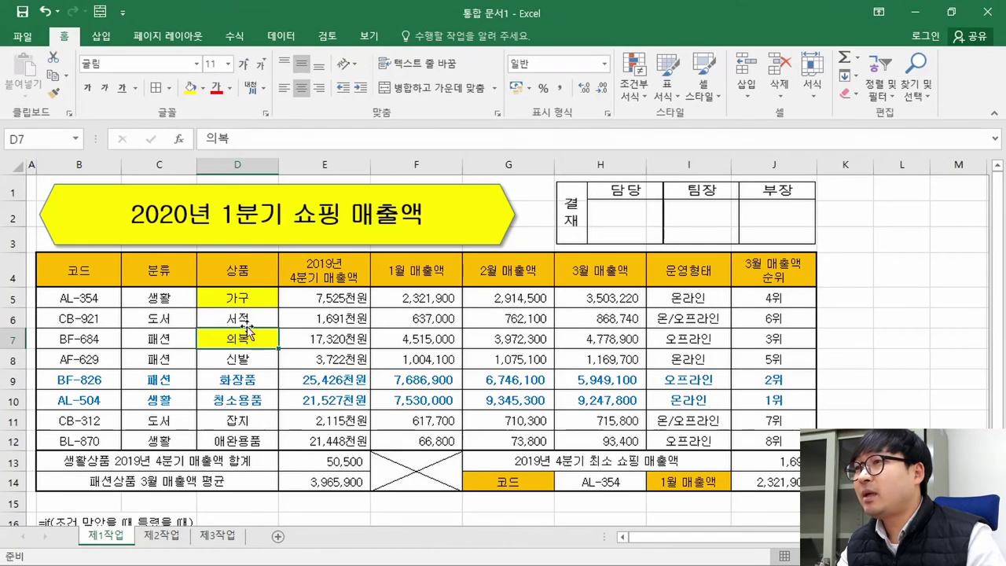
{"action": "left_click", "coordinate": [242, 359]}
{"action": "left_click", "coordinate": [190, 88]}
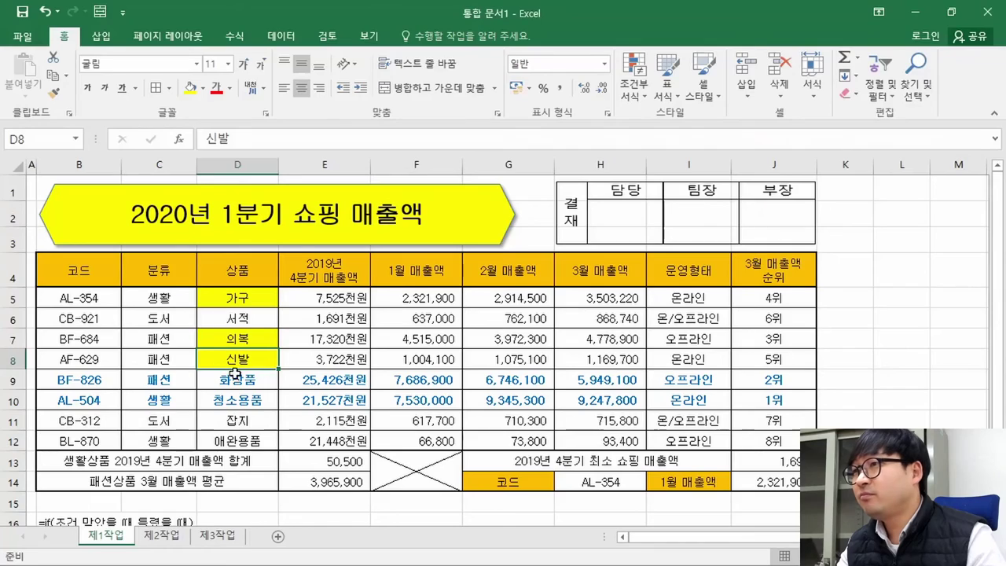
{"action": "left_click", "coordinate": [237, 379]}
{"action": "left_click", "coordinate": [189, 89]}
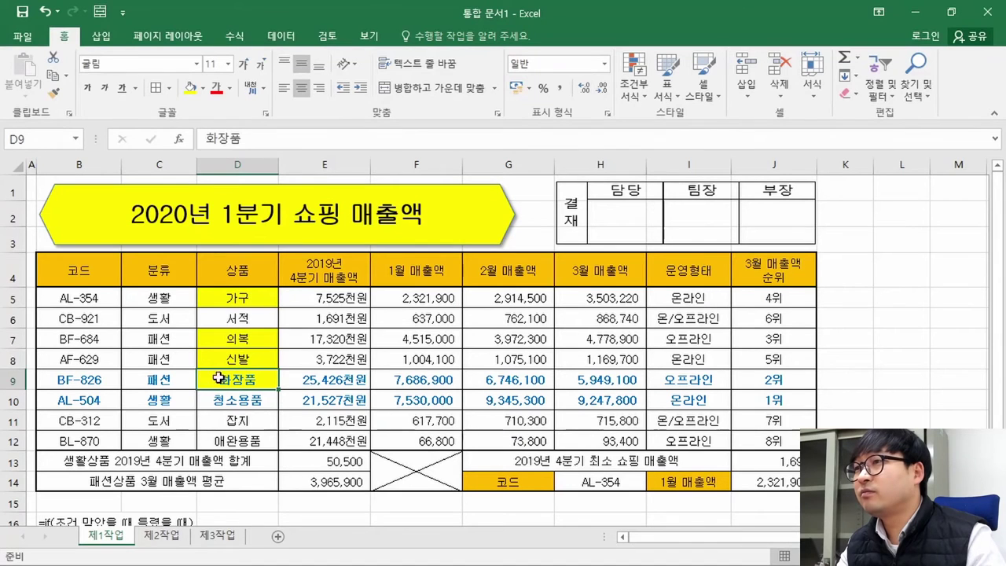
{"action": "left_click", "coordinate": [225, 399]}
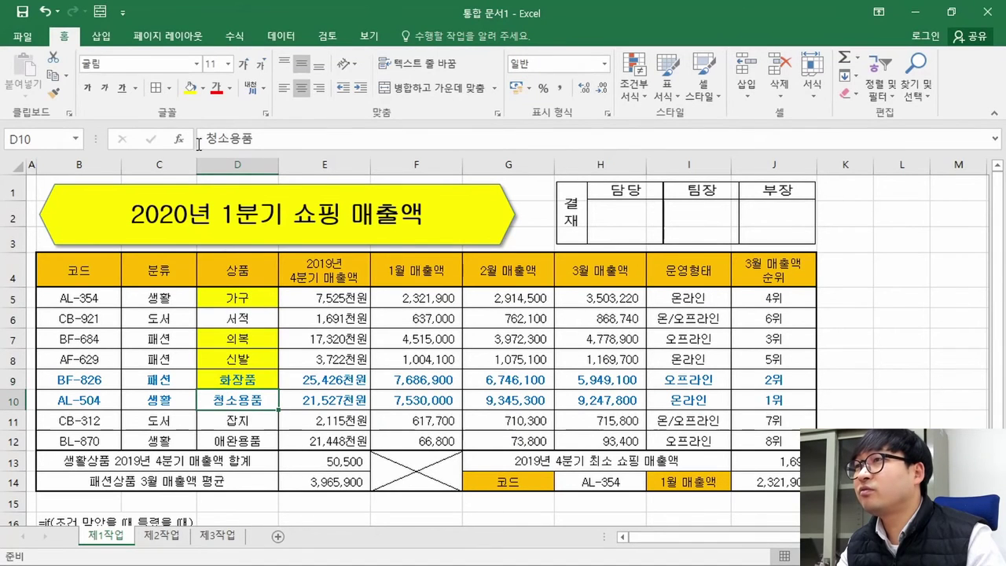
{"action": "left_click", "coordinate": [189, 89]}
{"action": "left_click", "coordinate": [240, 440]}
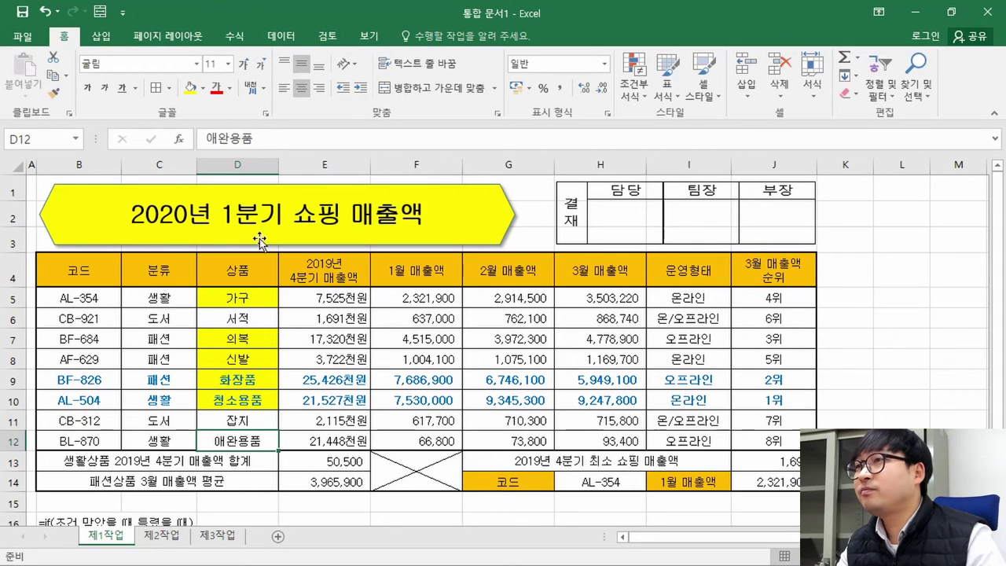
{"action": "left_click", "coordinate": [191, 89]}
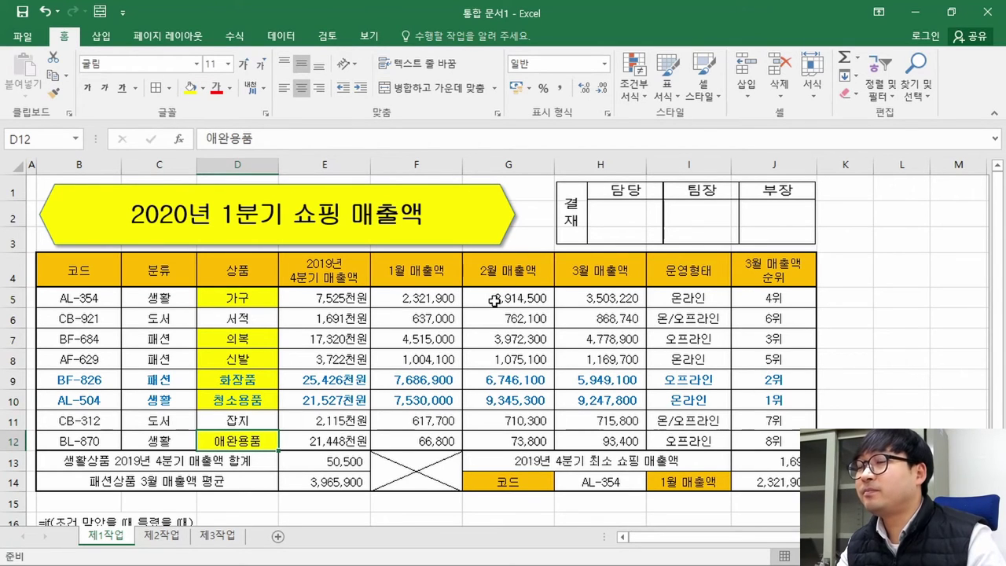
Step: Check the sample chart's legend in GE12-12A.pdf and fill the matching 3월 매출액 cells H5, H7:H10 and H12 yellow
{"action": "key", "text": "alt+Tab"}
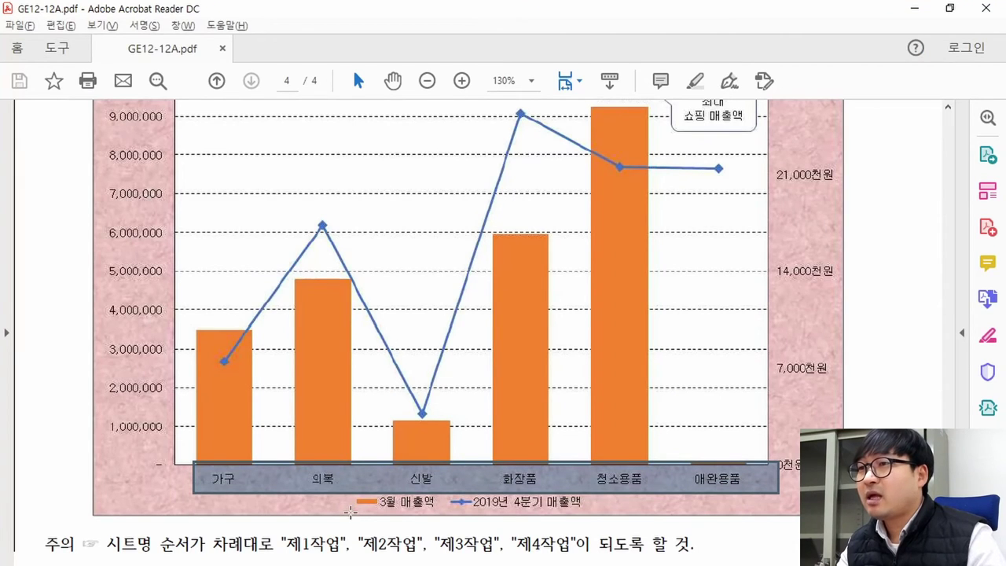
{"action": "mouse_move", "coordinate": [599, 490]}
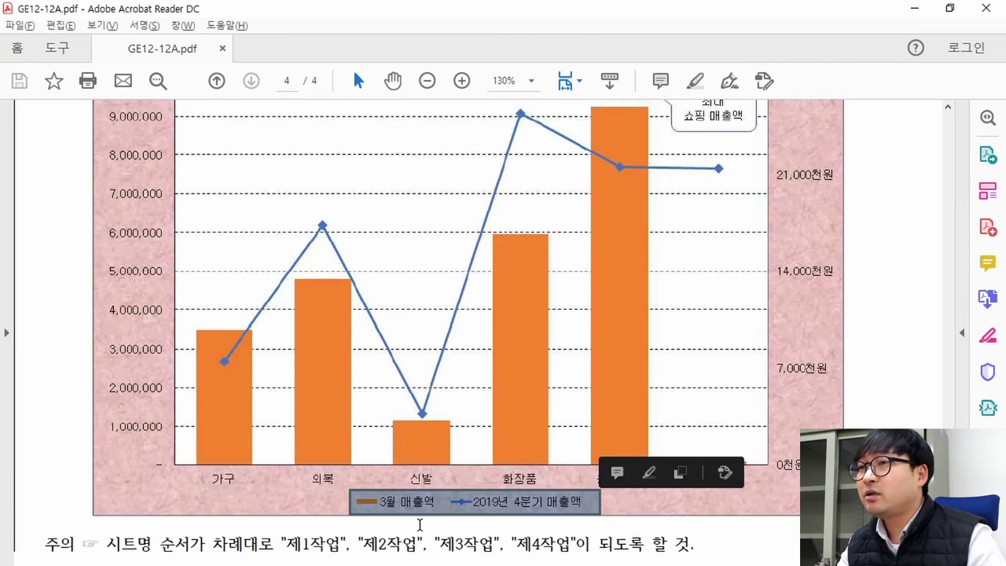
{"action": "key", "text": "alt+Tab"}
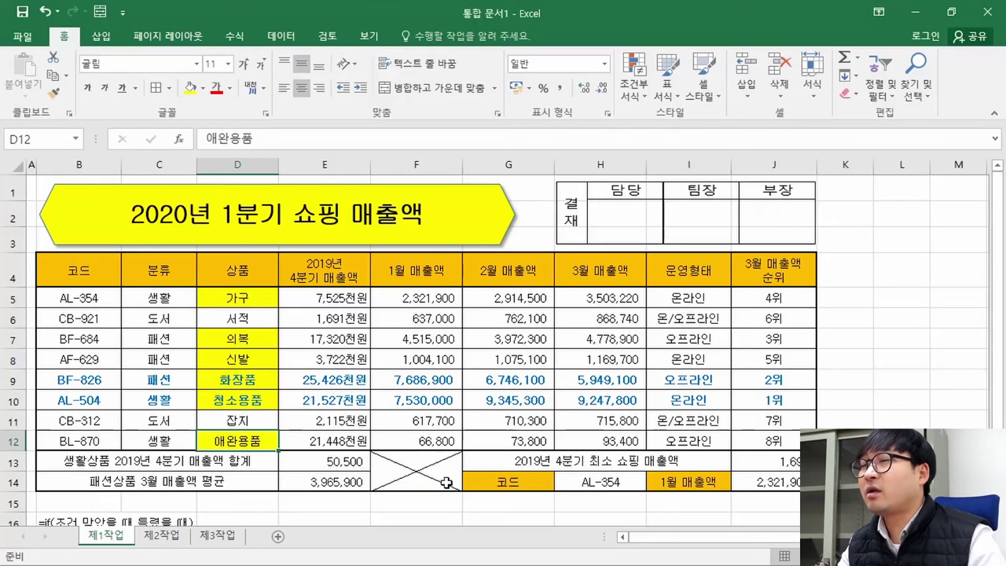
{"action": "left_click", "coordinate": [603, 276]}
{"action": "left_click", "coordinate": [603, 293]}
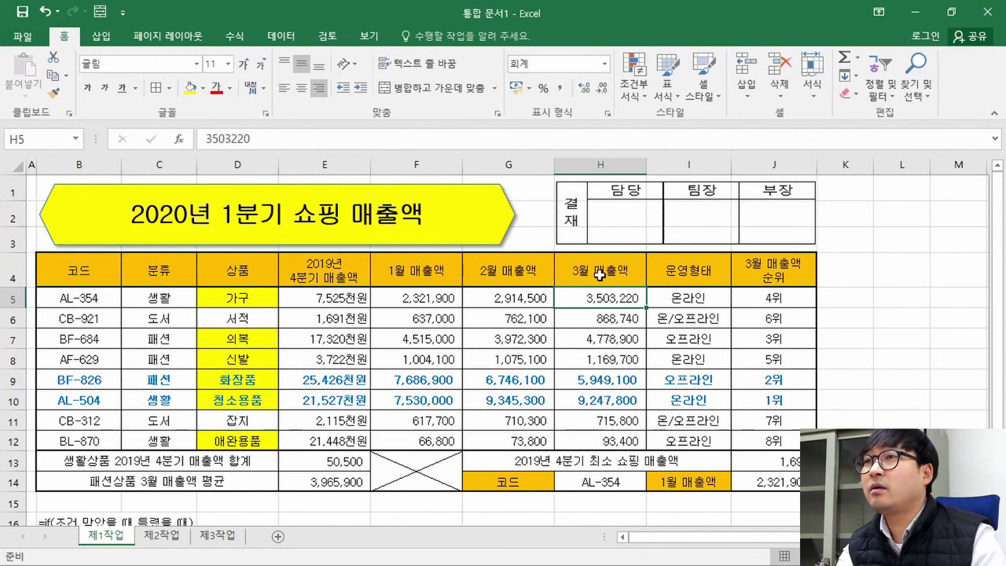
{"action": "key", "text": "Down"}
{"action": "key", "text": "Down"}
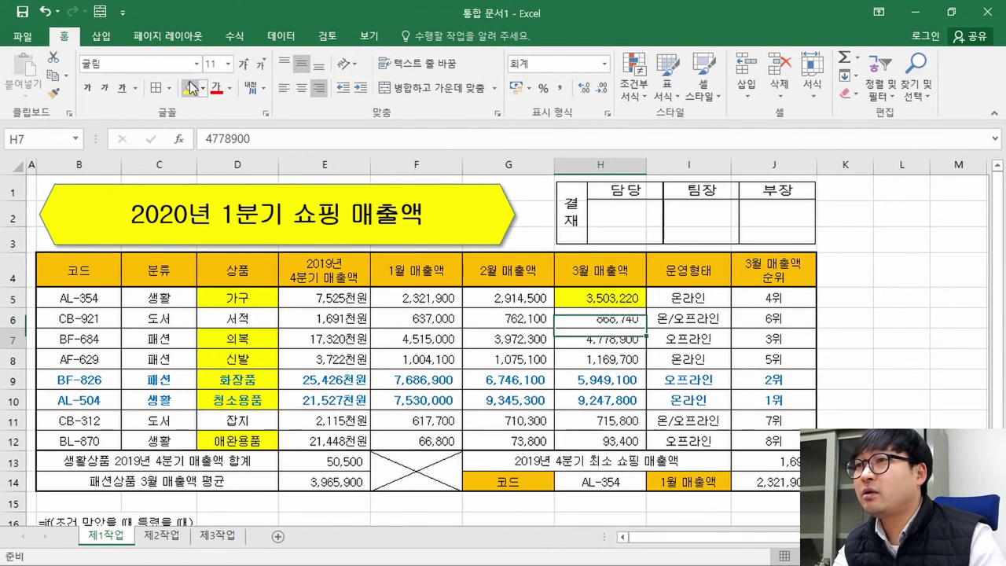
{"action": "left_click", "coordinate": [189, 88]}
{"action": "key", "text": "Down"}
{"action": "left_click", "coordinate": [189, 88]}
{"action": "key", "text": "Down"}
{"action": "left_click", "coordinate": [190, 88]}
{"action": "key", "text": "Down"}
{"action": "left_click", "coordinate": [190, 88]}
{"action": "key", "text": "Down"}
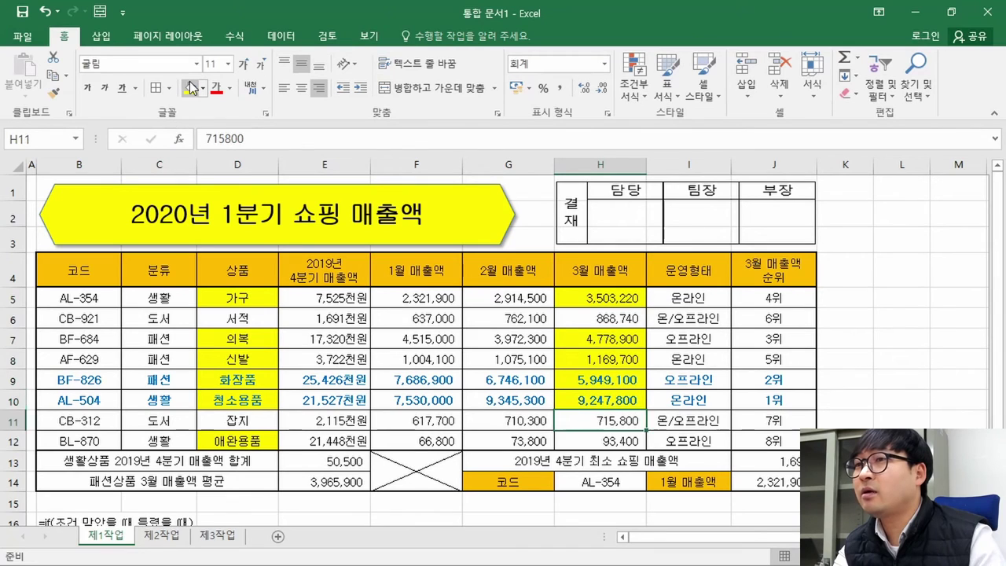
{"action": "key", "text": "Down"}
{"action": "left_click", "coordinate": [189, 88]}
Step: Fill the 2019년 4분기 매출액 cells E5, E7:E10 and E12 yellow for the second legend series
{"action": "key", "text": "alt+Tab"}
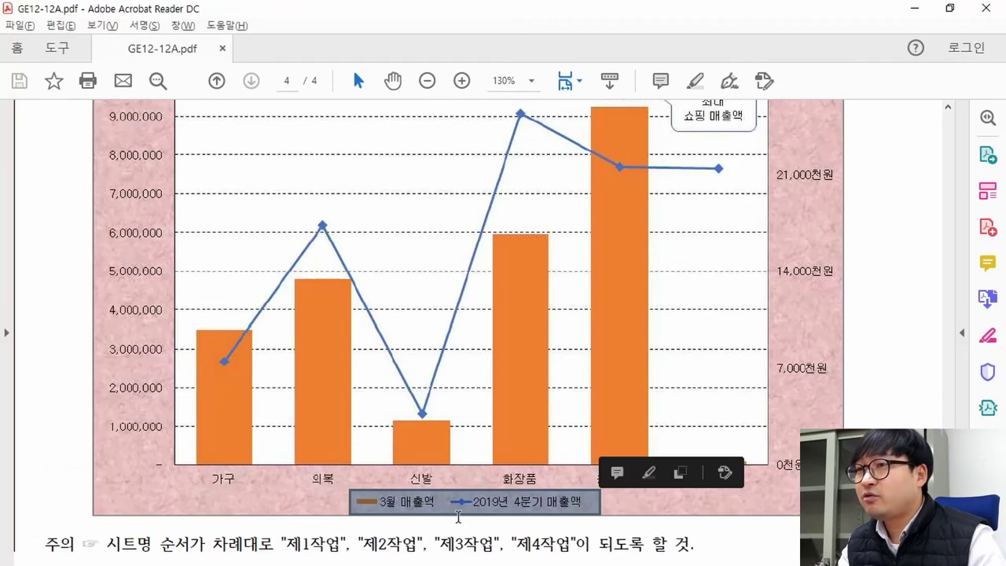
{"action": "key", "text": "alt+Tab"}
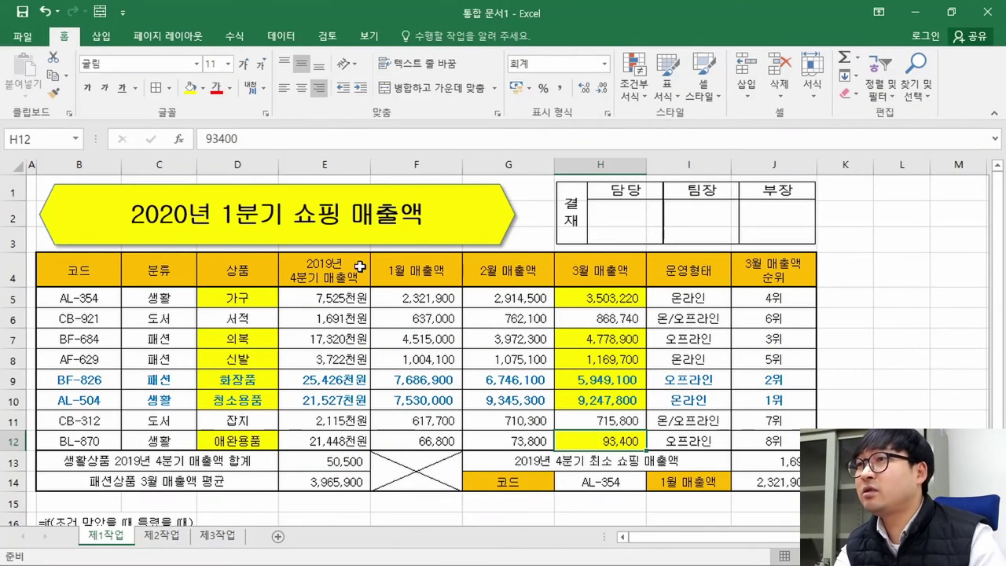
{"action": "left_click", "coordinate": [328, 291]}
{"action": "left_click", "coordinate": [190, 89]}
{"action": "key", "text": "Down"}
{"action": "key", "text": "Down"}
{"action": "left_click", "coordinate": [189, 88]}
{"action": "key", "text": "Down"}
{"action": "left_click", "coordinate": [189, 89]}
{"action": "key", "text": "Down"}
{"action": "key", "text": "Down"}
{"action": "left_click", "coordinate": [189, 89]}
{"action": "key", "text": "Down"}
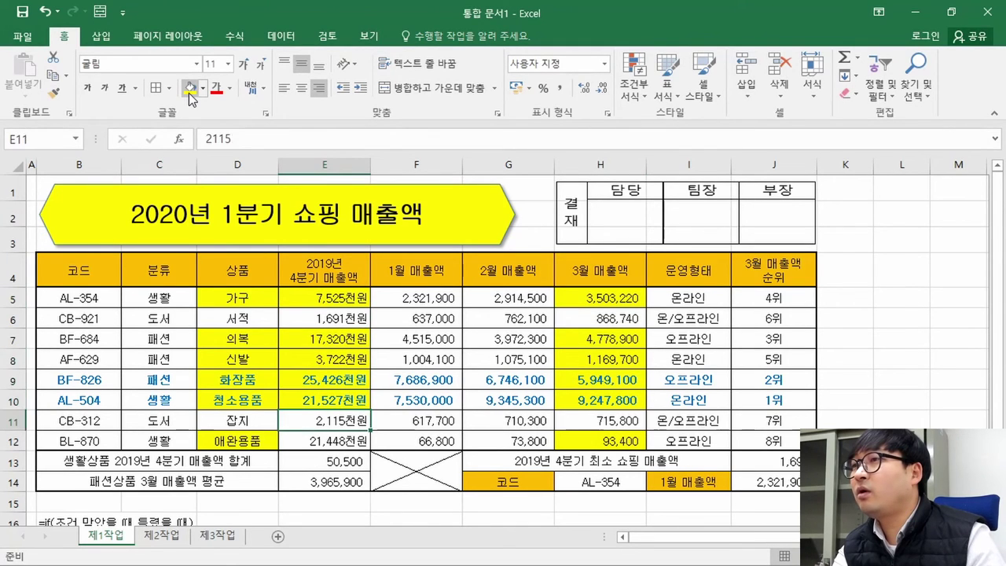
{"action": "key", "text": "Down"}
{"action": "left_click", "coordinate": [189, 89]}
Step: Recheck the sample chart and fill the header cells 상품, 2019년 4분기 매출액 and 3월 매출액 yellow
{"action": "key", "text": "alt+Tab"}
{"action": "key", "text": "alt+Tab"}
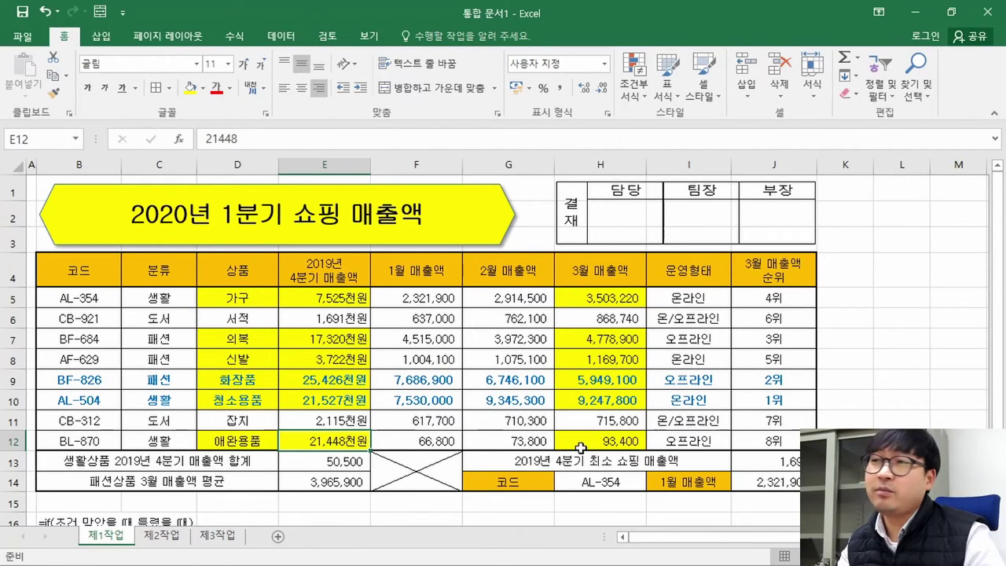
{"action": "key", "text": "alt+Tab"}
{"action": "key", "text": "alt+Tab"}
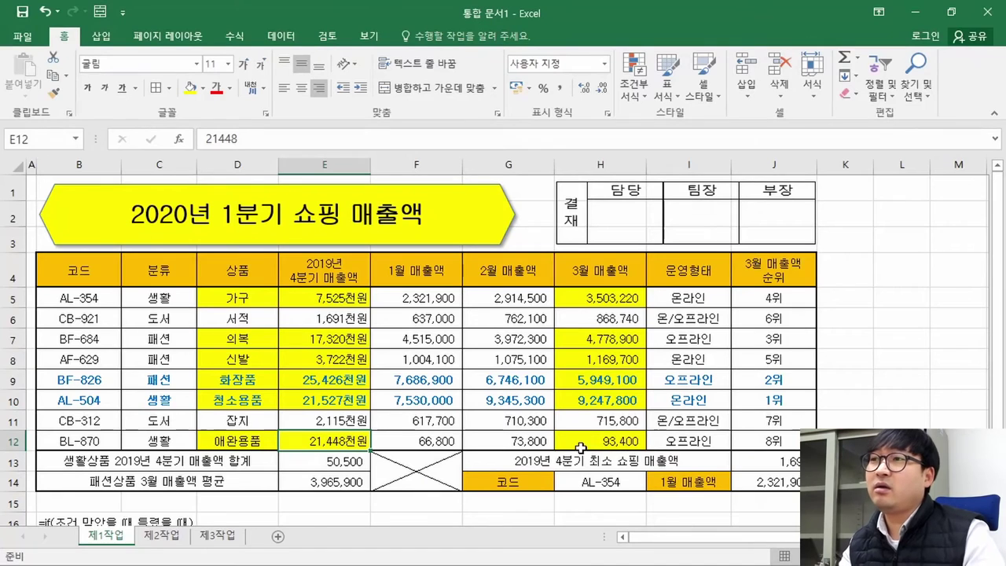
{"action": "left_click_drag", "start_coordinate": [251, 269], "coordinate": [304, 269]}
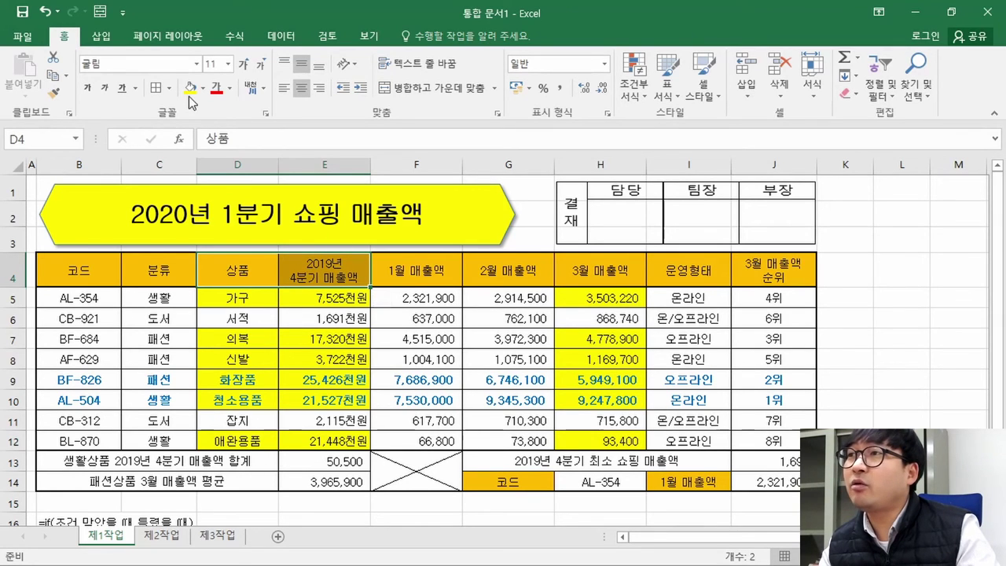
{"action": "left_click", "coordinate": [576, 259]}
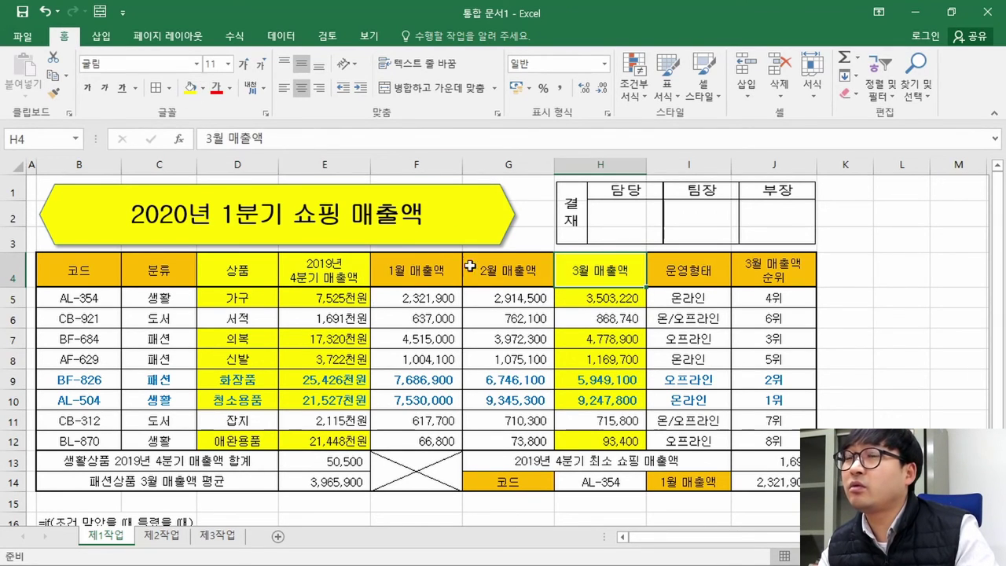
{"action": "left_click", "coordinate": [530, 363]}
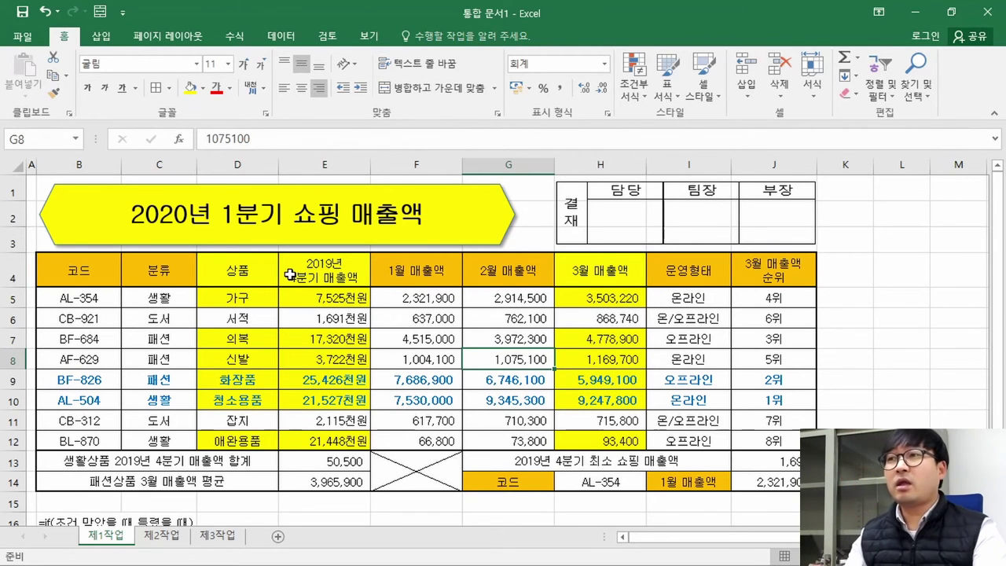
Step: Compare the yellow source cells with the category labels and legend of the sample chart in GE12-12A.pdf
{"action": "left_click_drag", "start_coordinate": [245, 275], "coordinate": [322, 299]}
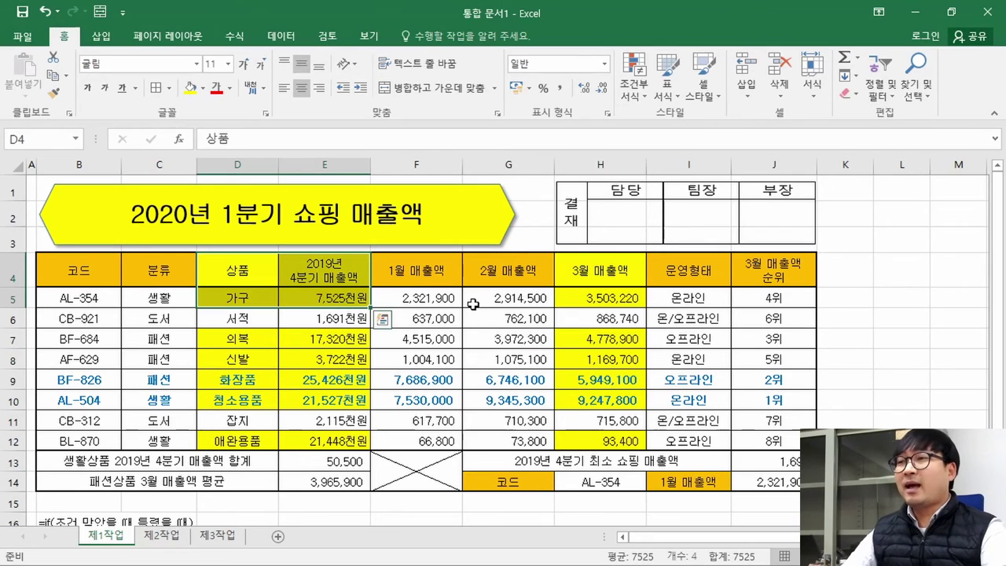
{"action": "key", "text": "alt+Tab"}
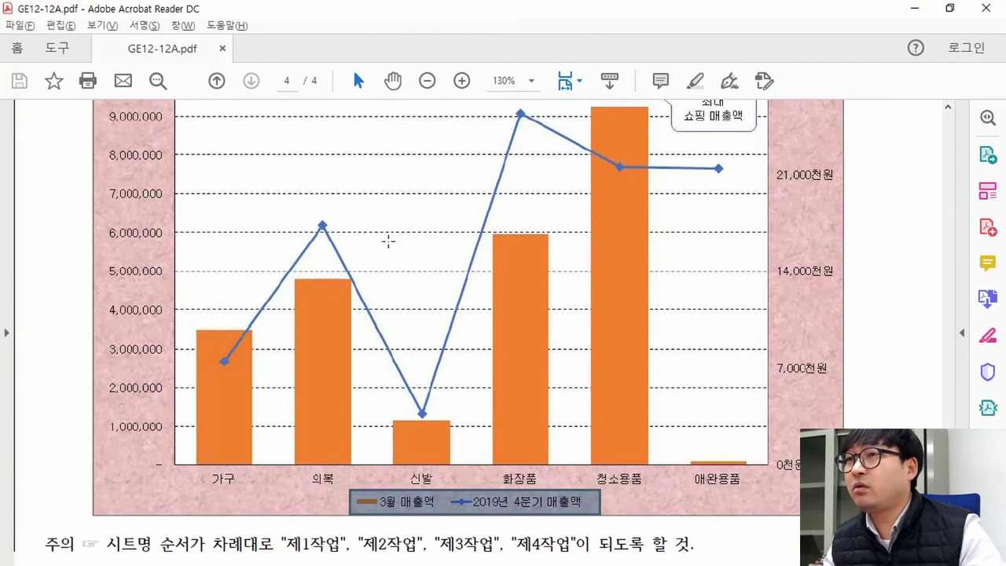
{"action": "key", "text": "alt+Tab"}
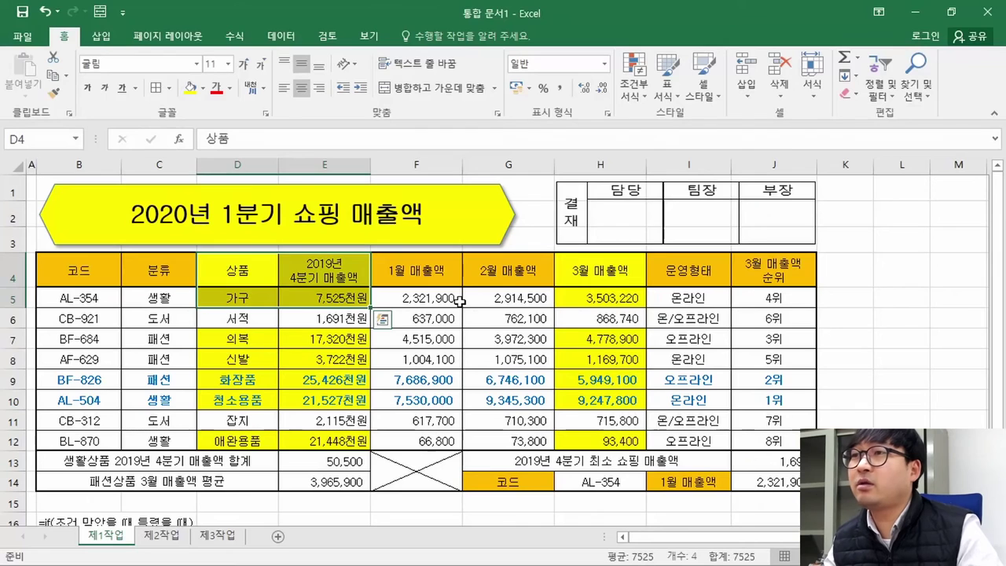
{"action": "left_click", "coordinate": [470, 302]}
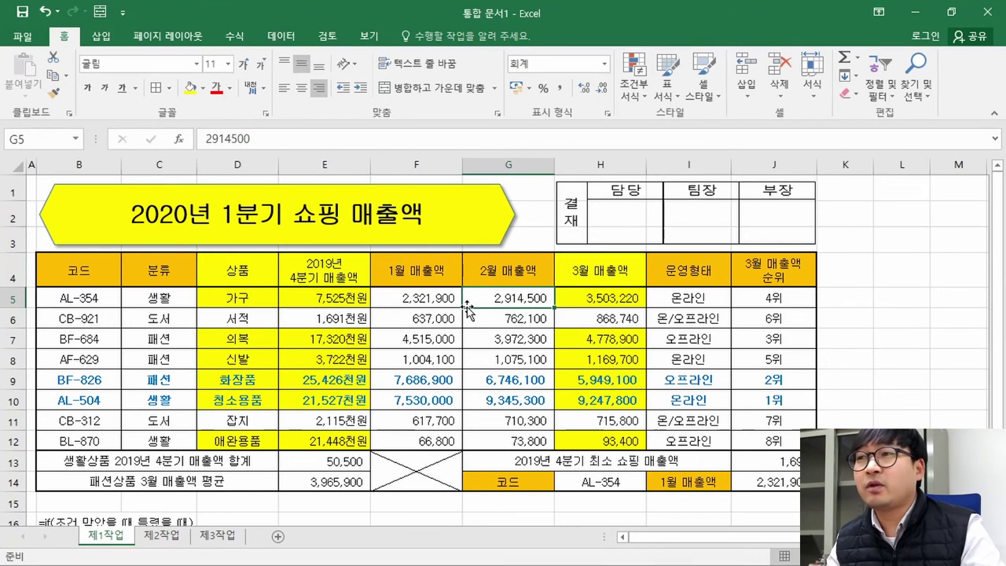
{"action": "key", "text": "alt+Tab"}
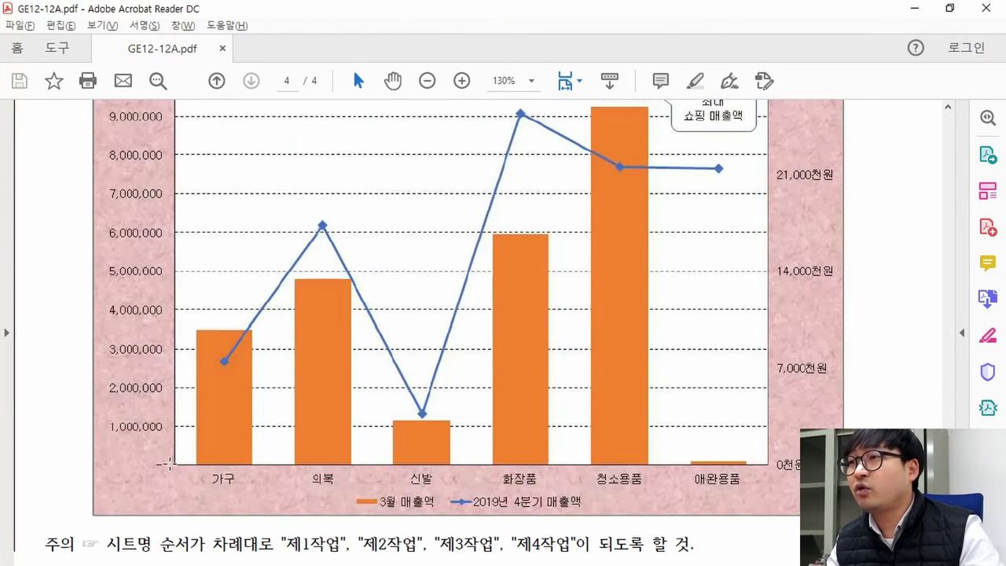
{"action": "left_click_drag", "start_coordinate": [170, 466], "coordinate": [762, 514]}
{"action": "key", "text": "alt+Tab"}
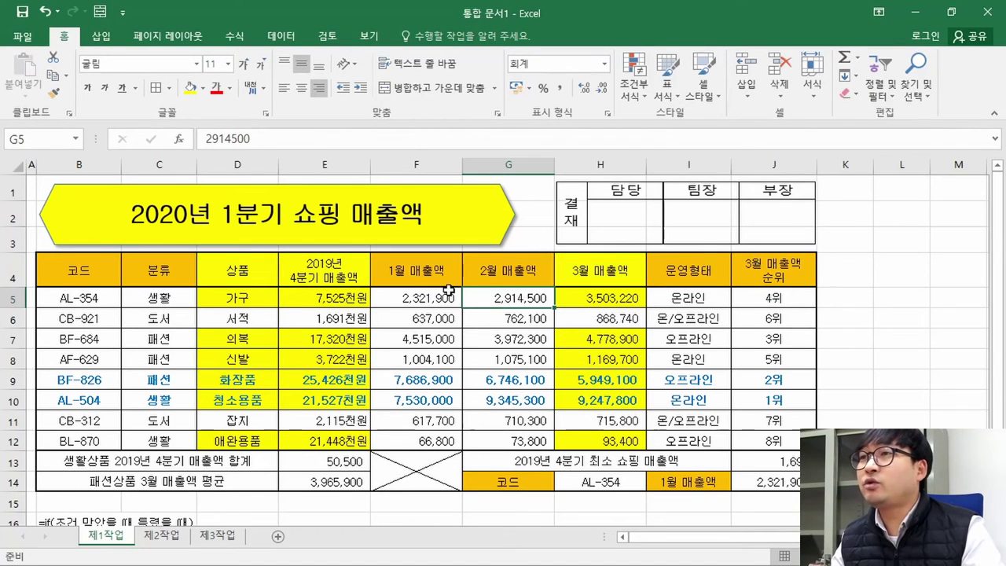
Step: Locate the 상품, 2019년 4분기 매출액 and 3월 매출액 chart data in the 제1작업 table on page 2 of GE12-12A.pdf
{"action": "key", "text": "alt+Tab"}
{"action": "scroll", "coordinate": [482, 291], "scroll_direction": "up", "scroll_amount": 5}
{"action": "left_click_drag", "start_coordinate": [943, 487], "coordinate": [947, 253]}
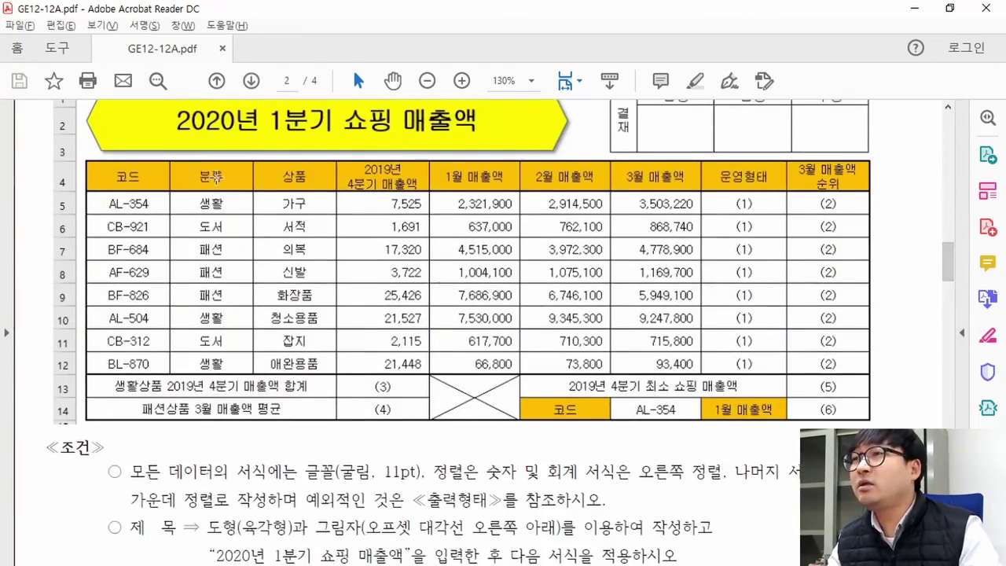
{"action": "key", "text": "alt+Tab"}
{"action": "key", "text": "alt+Tab"}
{"action": "left_click_drag", "start_coordinate": [303, 171], "coordinate": [425, 206]}
{"action": "key", "text": "alt+Tab"}
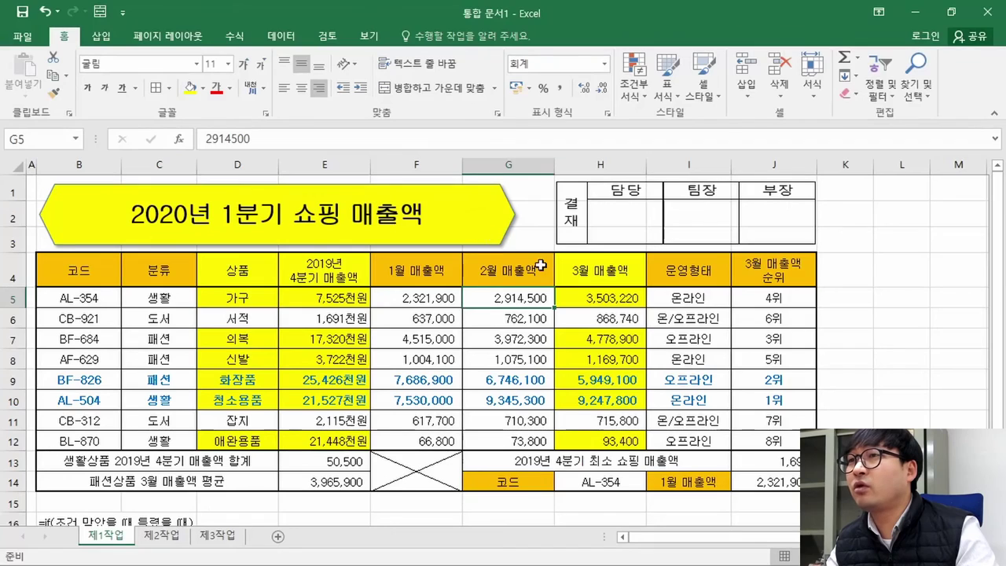
{"action": "key", "text": "alt+Tab"}
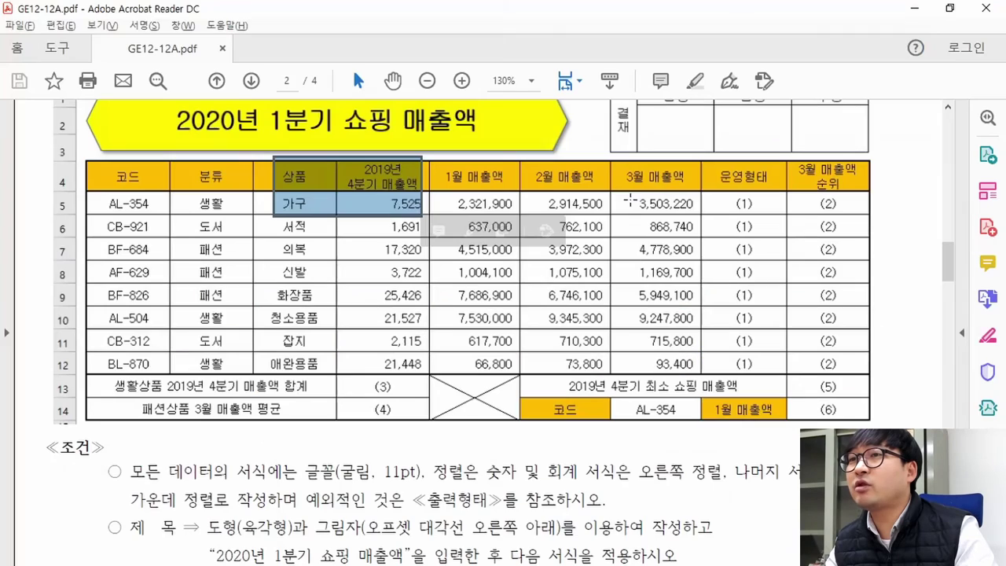
{"action": "left_click_drag", "start_coordinate": [612, 169], "coordinate": [691, 206]}
{"action": "key", "text": "alt+Tab"}
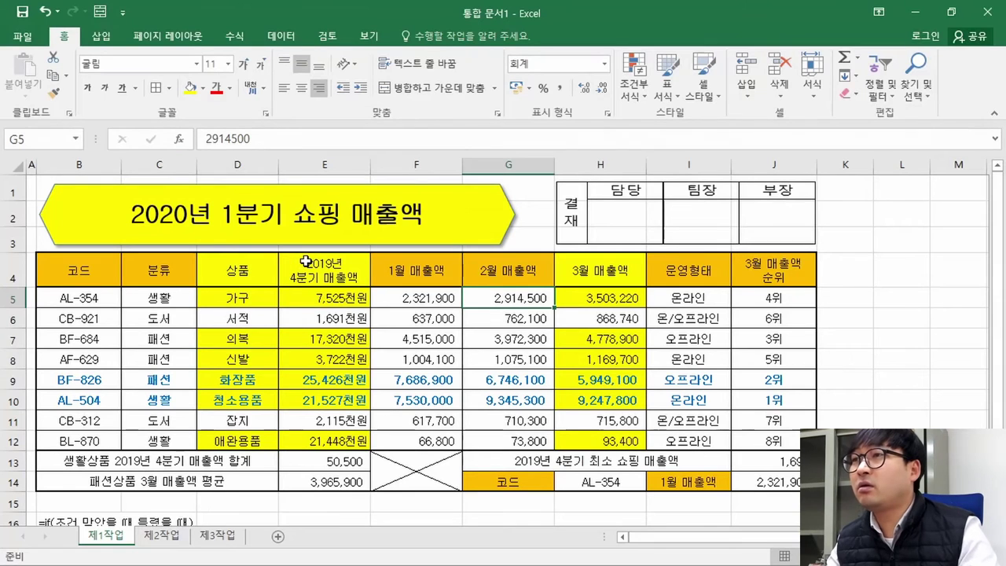
{"action": "left_click_drag", "start_coordinate": [259, 269], "coordinate": [383, 322]}
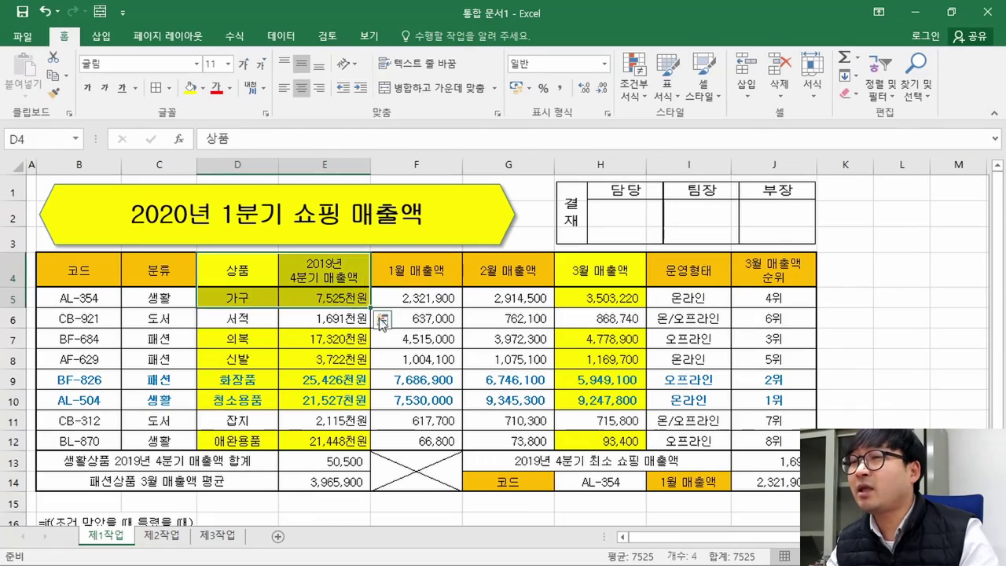
{"action": "left_click", "coordinate": [436, 330]}
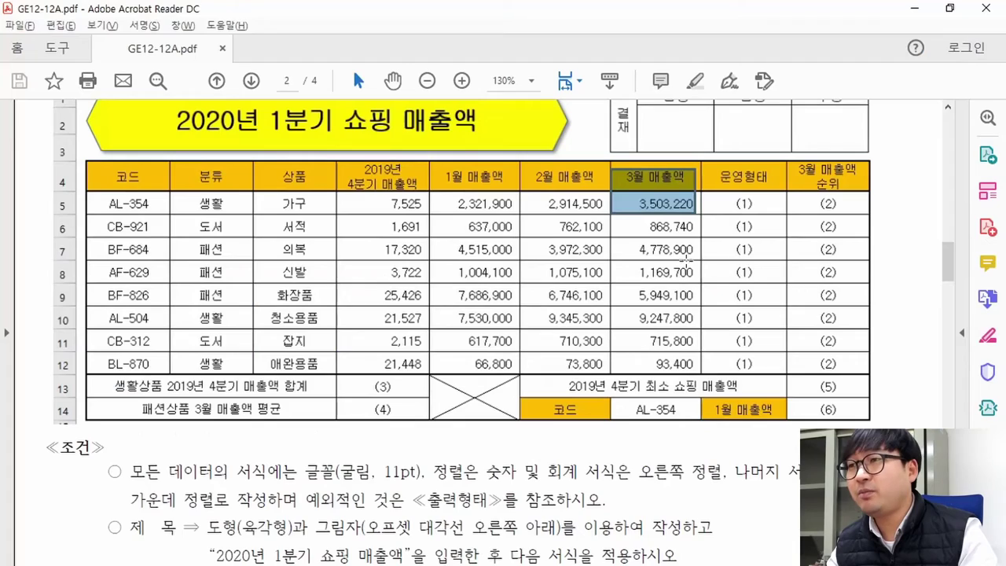
Step: Review the category labels, series legend and sheet-order note of the sample chart on page 4 of GE12-12A.pdf, then return to Excel
{"action": "key", "text": "alt+Tab"}
{"action": "left_click_drag", "start_coordinate": [948, 259], "coordinate": [948, 420]}
{"action": "scroll", "coordinate": [571, 355], "scroll_direction": "down", "scroll_amount": 15}
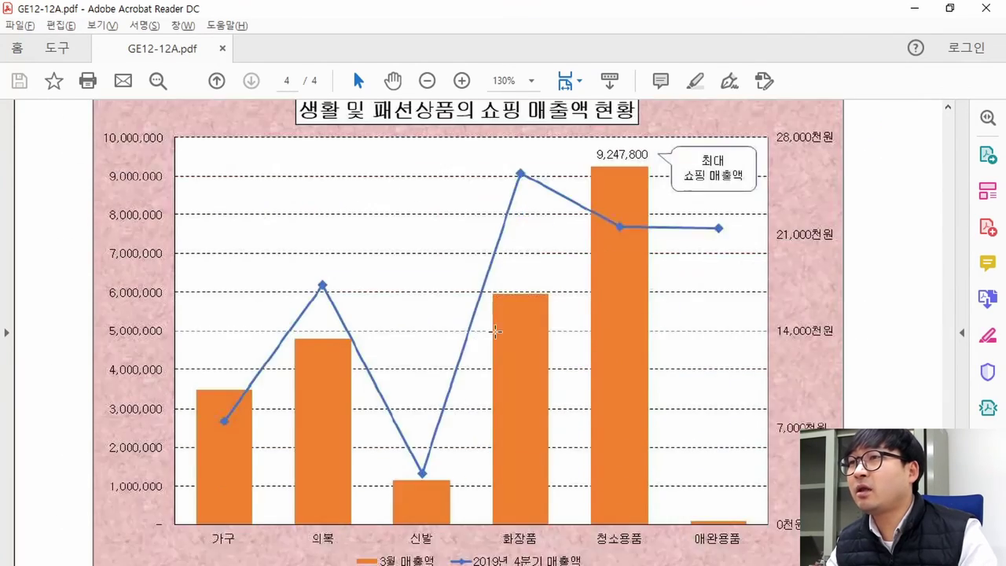
{"action": "scroll", "coordinate": [496, 331], "scroll_direction": "down", "scroll_amount": 3}
{"action": "scroll", "coordinate": [492, 314], "scroll_direction": "up", "scroll_amount": 3}
{"action": "scroll", "coordinate": [493, 314], "scroll_direction": "down", "scroll_amount": 3}
{"action": "scroll", "coordinate": [493, 315], "scroll_direction": "up", "scroll_amount": 3}
{"action": "scroll", "coordinate": [493, 315], "scroll_direction": "up", "scroll_amount": 1}
{"action": "scroll", "coordinate": [483, 314], "scroll_direction": "down", "scroll_amount": 1}
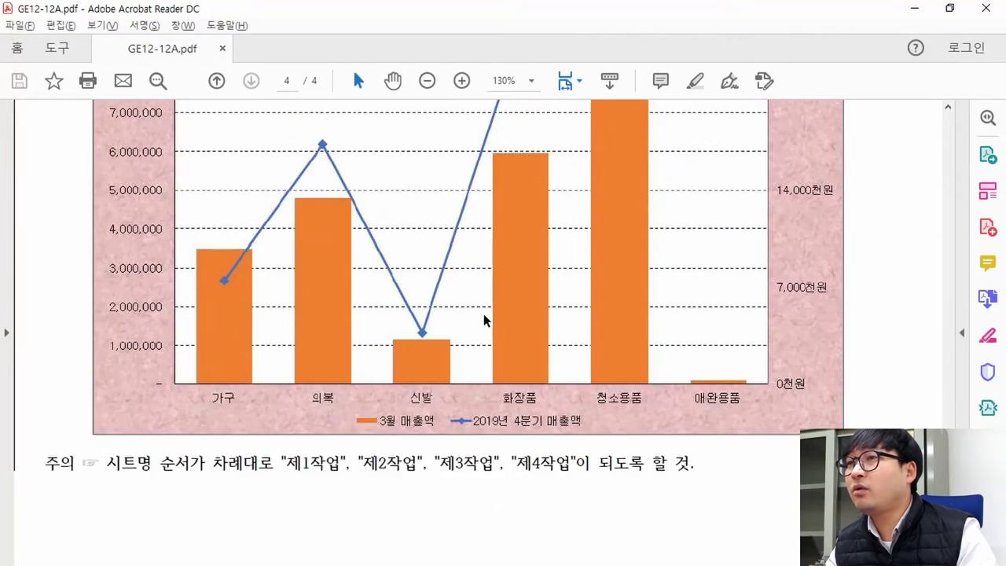
{"action": "key", "text": "alt+Tab"}
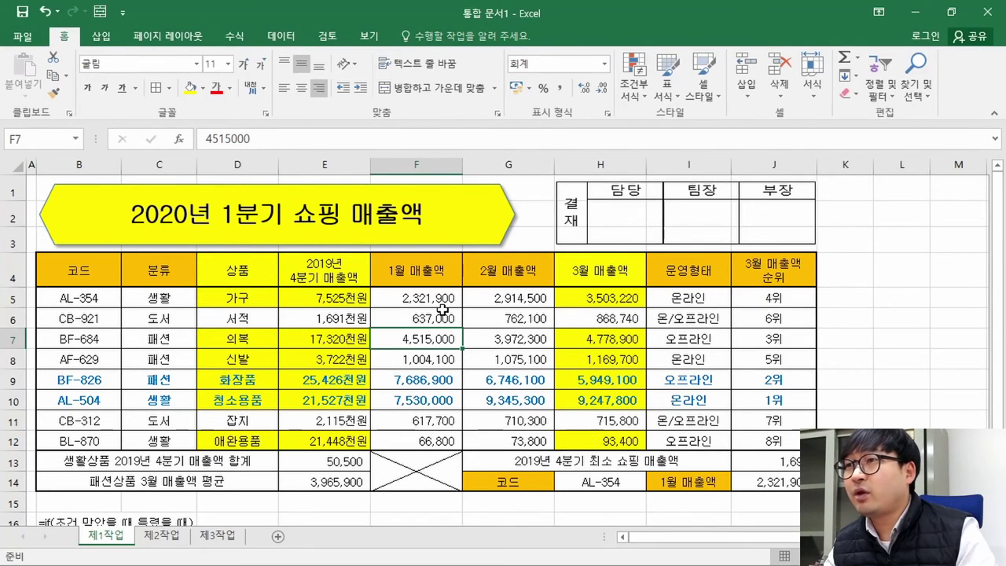
{"action": "left_click_drag", "start_coordinate": [238, 269], "coordinate": [326, 298]}
{"action": "left_click_drag", "start_coordinate": [598, 271], "coordinate": [632, 308]}
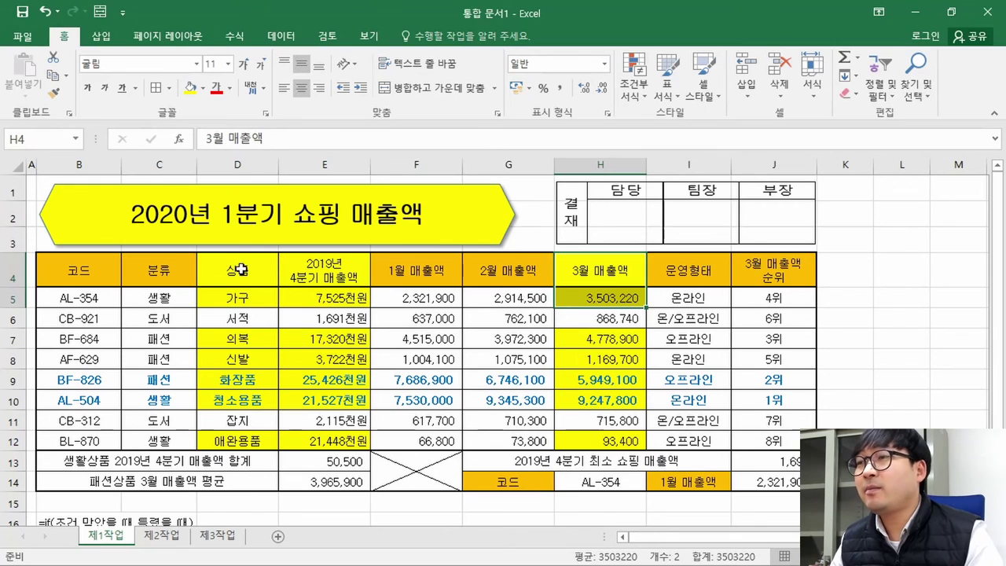
{"action": "left_click_drag", "start_coordinate": [240, 269], "coordinate": [290, 281]}
{"action": "left_click", "coordinate": [416, 318]}
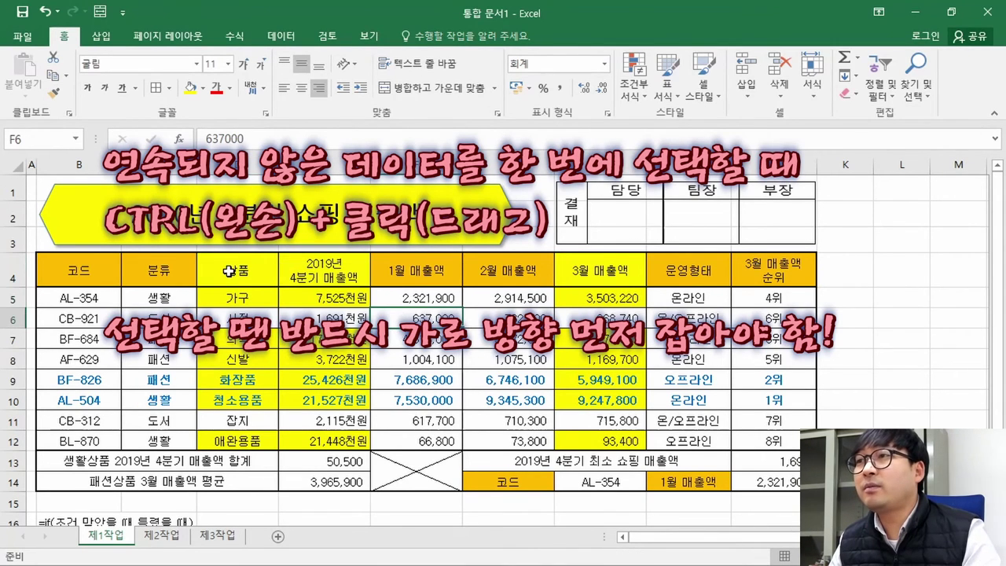
{"action": "left_click_drag", "start_coordinate": [225, 271], "coordinate": [346, 302]}
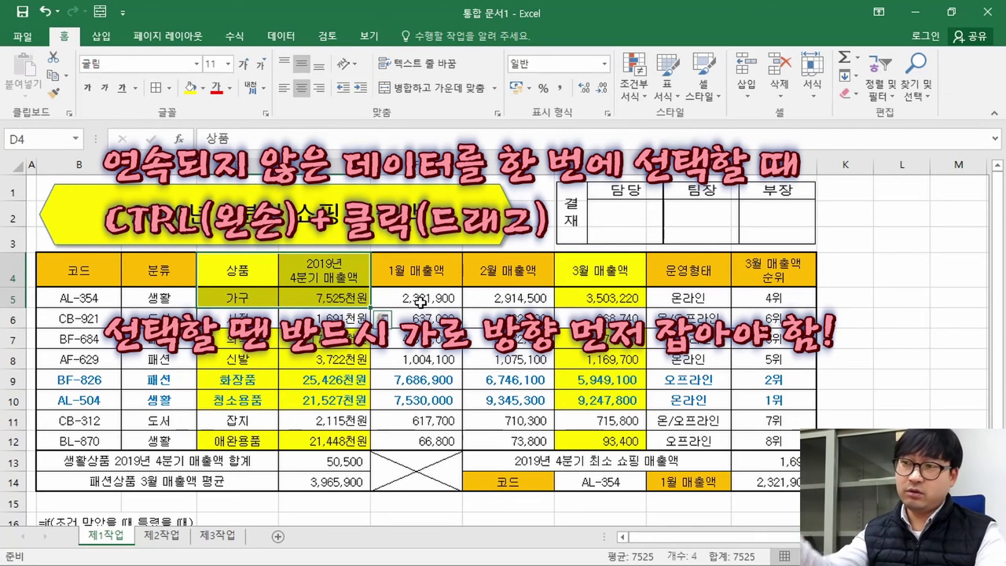
{"action": "left_click_drag", "start_coordinate": [581, 271], "coordinate": [621, 298]}
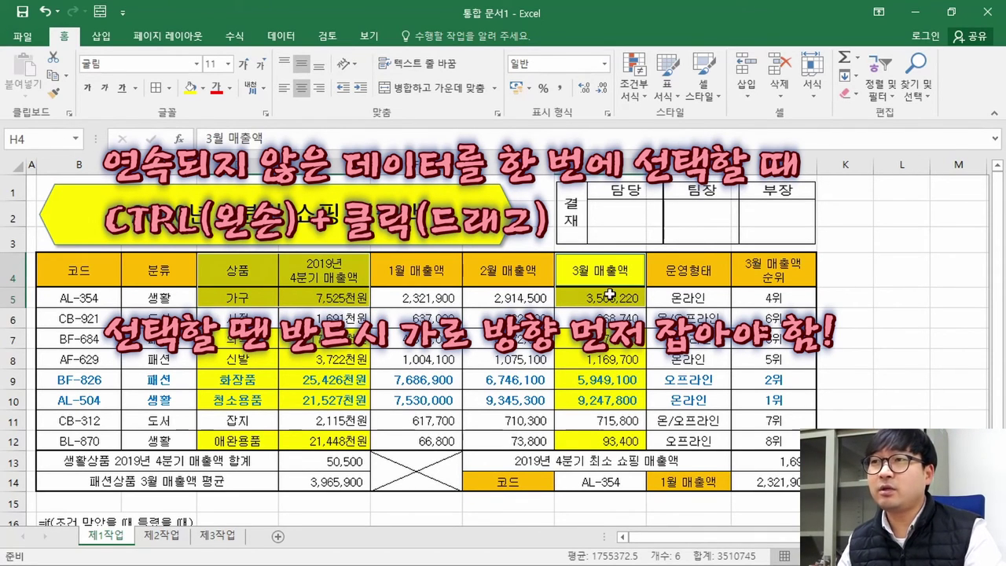
{"action": "left_click", "coordinate": [238, 297]}
{"action": "left_click_drag", "start_coordinate": [246, 271], "coordinate": [302, 301]}
{"action": "left_click_drag", "start_coordinate": [236, 338], "coordinate": [326, 401]}
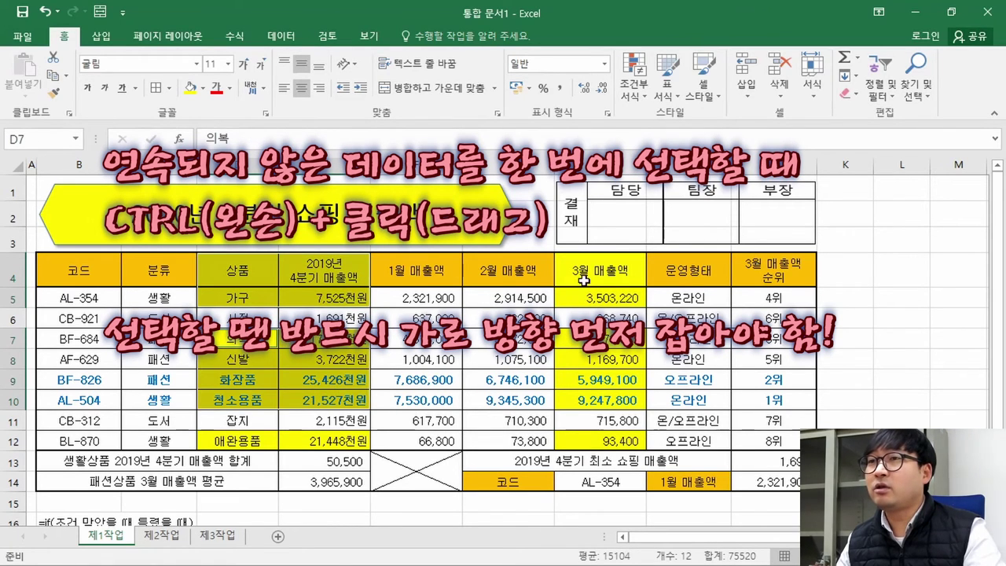
{"action": "left_click", "coordinate": [405, 299]}
Step: Select the yellow chart source ranges on 제1작업 together: D4:E5, H4:H5, D7:E10, H7:H10, D12:E12 and H12
{"action": "left_click_drag", "start_coordinate": [214, 271], "coordinate": [358, 294]}
{"action": "left_click_drag", "start_coordinate": [580, 267], "coordinate": [588, 297]}
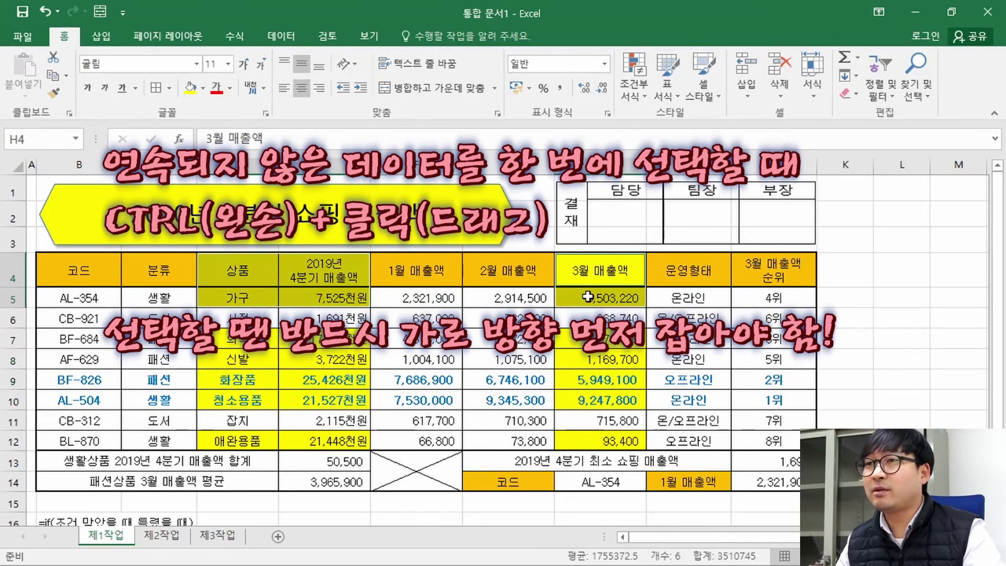
{"action": "left_click_drag", "start_coordinate": [259, 340], "coordinate": [328, 400]}
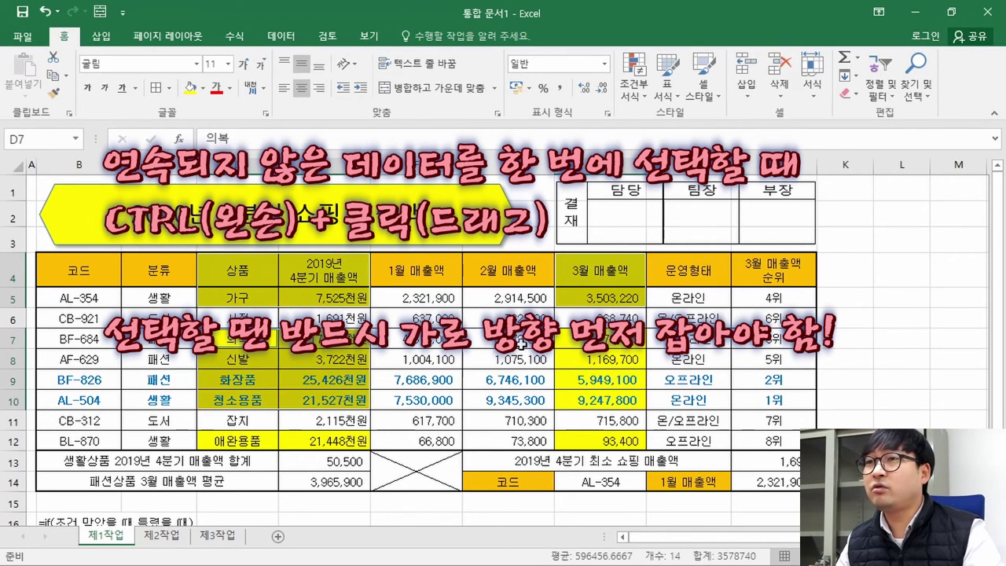
{"action": "left_click_drag", "start_coordinate": [598, 338], "coordinate": [598, 400]}
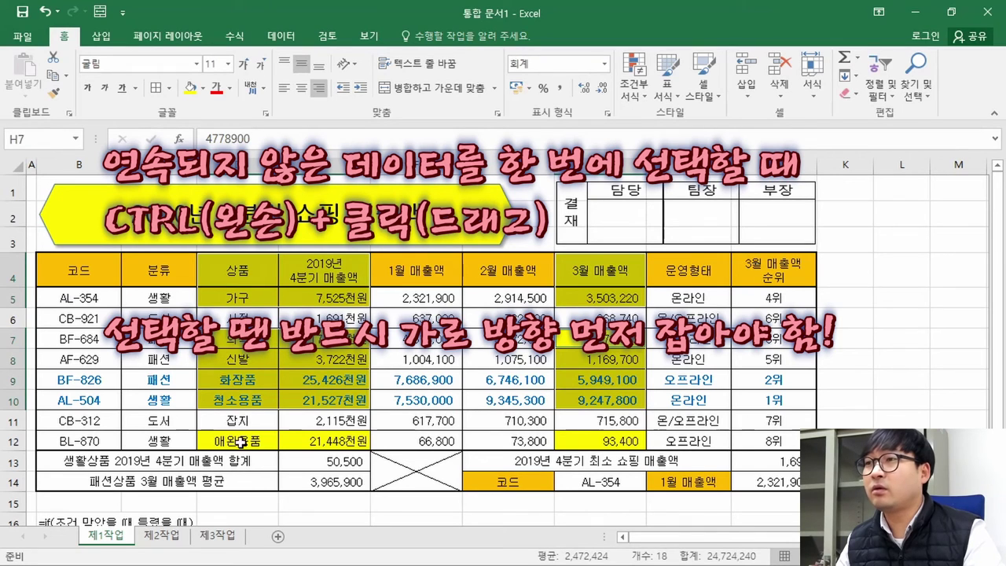
{"action": "left_click_drag", "start_coordinate": [240, 444], "coordinate": [310, 442]}
{"action": "left_click", "coordinate": [588, 439], "text": "ctrl"}
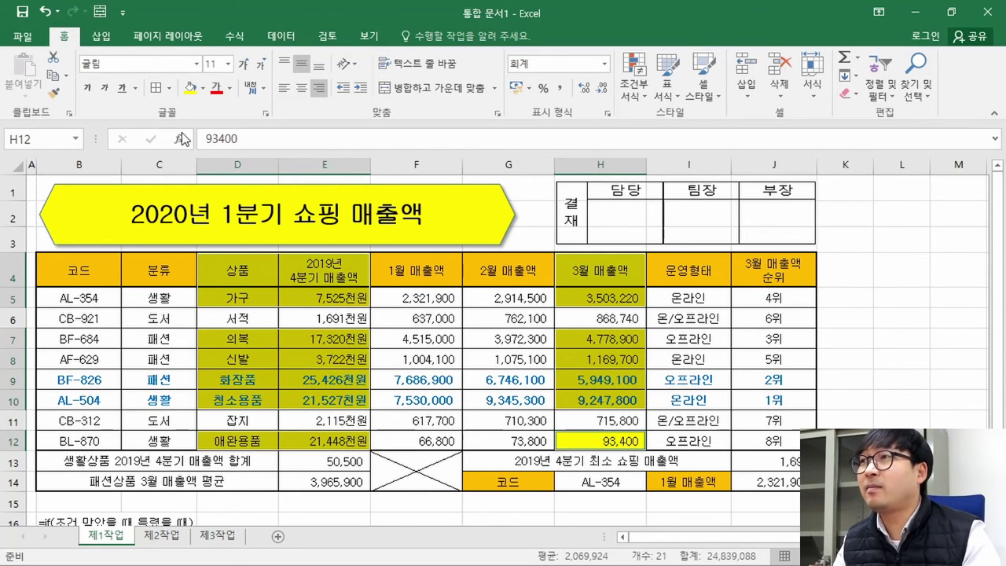
Step: Insert a 2-D clustered column chart (묶은 세로 막대형) from the selected 상품, 2019년 4분기 매출액 and 3월 매출액 data
{"action": "left_click", "coordinate": [99, 36]}
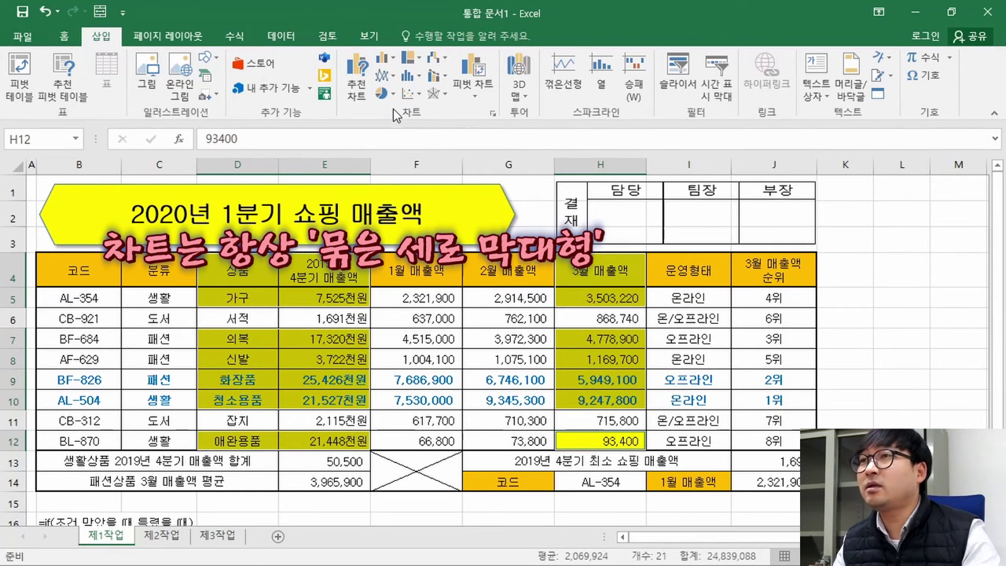
{"action": "left_click", "coordinate": [383, 59]}
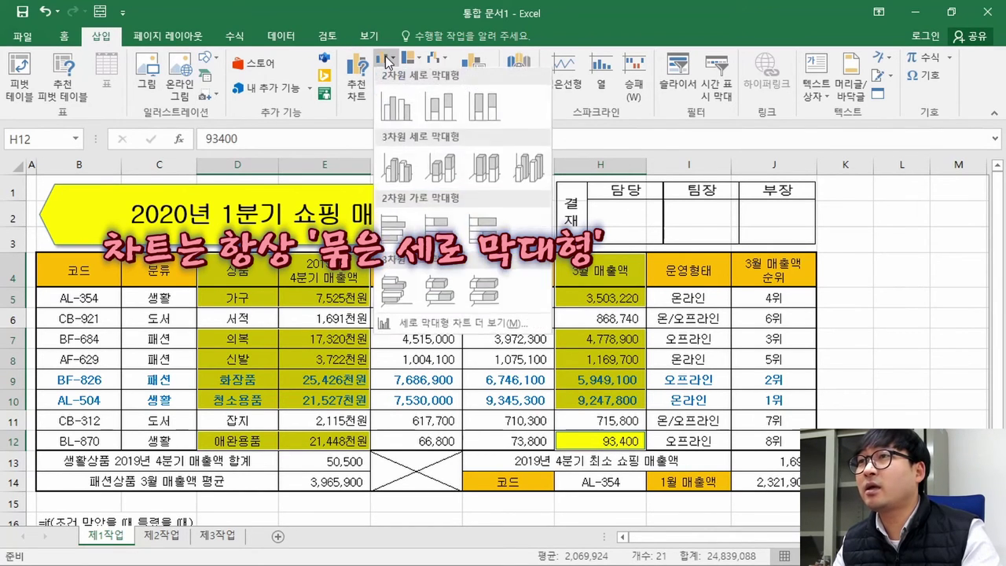
{"action": "left_click", "coordinate": [393, 115]}
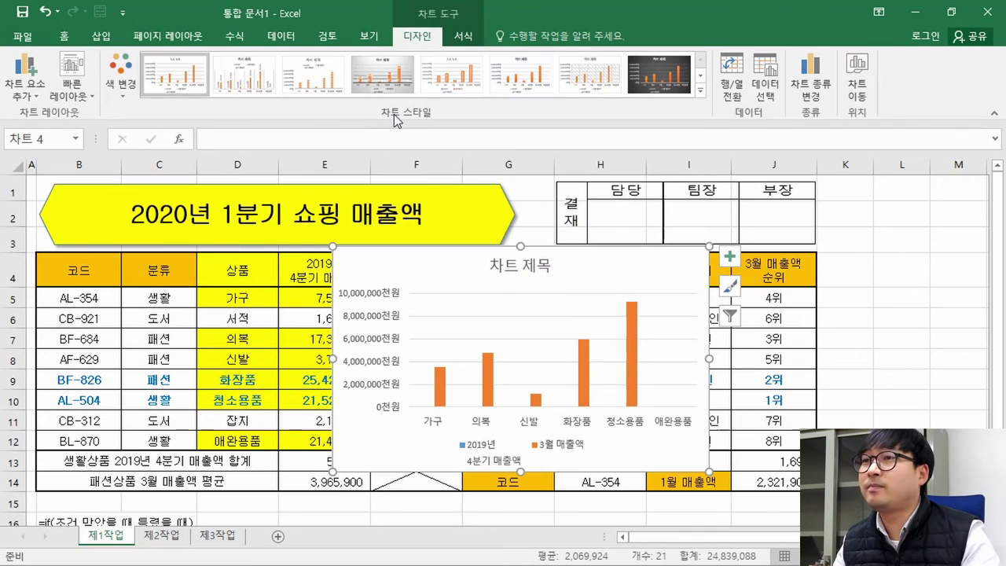
Step: Compare the inserted chart with conditions (1) 차트 종류 and (2) 데이터 범위 and the sample chart in GE12-12A.pdf
{"action": "key", "text": "alt+Tab"}
{"action": "scroll", "coordinate": [548, 357], "scroll_direction": "up", "scroll_amount": 10}
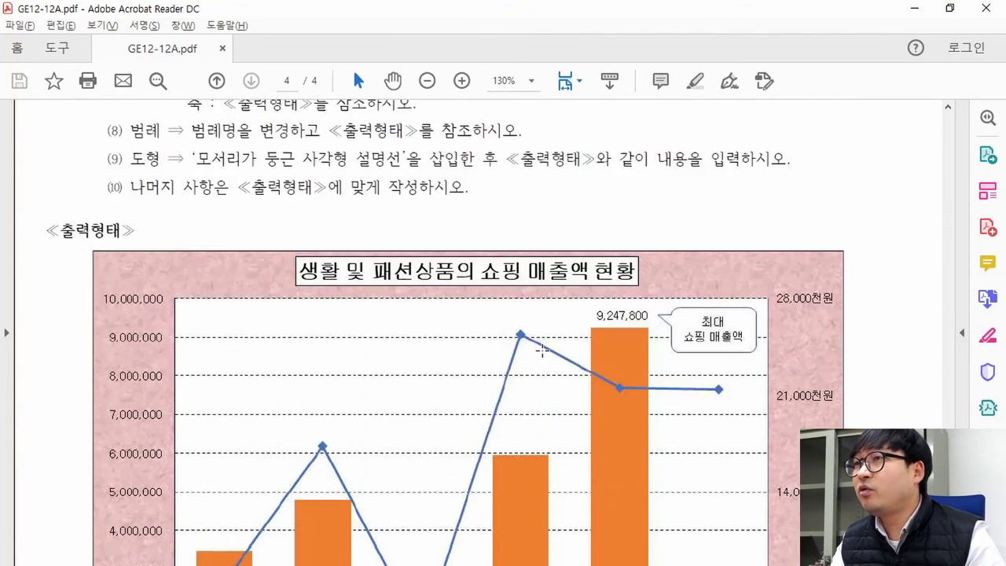
{"action": "left_click_drag", "start_coordinate": [239, 200], "coordinate": [482, 200]}
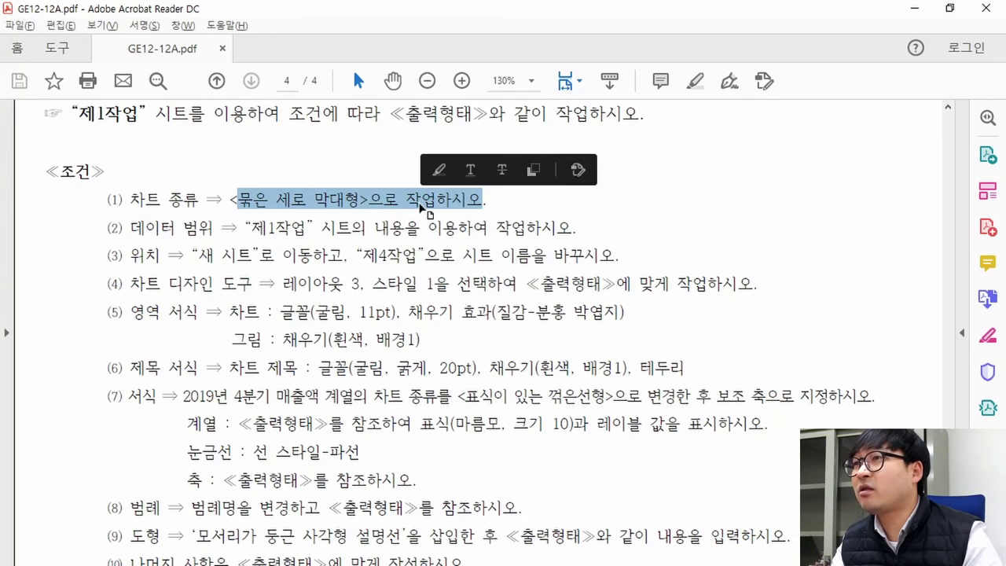
{"action": "scroll", "coordinate": [422, 216], "scroll_direction": "down", "scroll_amount": 10}
{"action": "scroll", "coordinate": [408, 226], "scroll_direction": "up", "scroll_amount": 8}
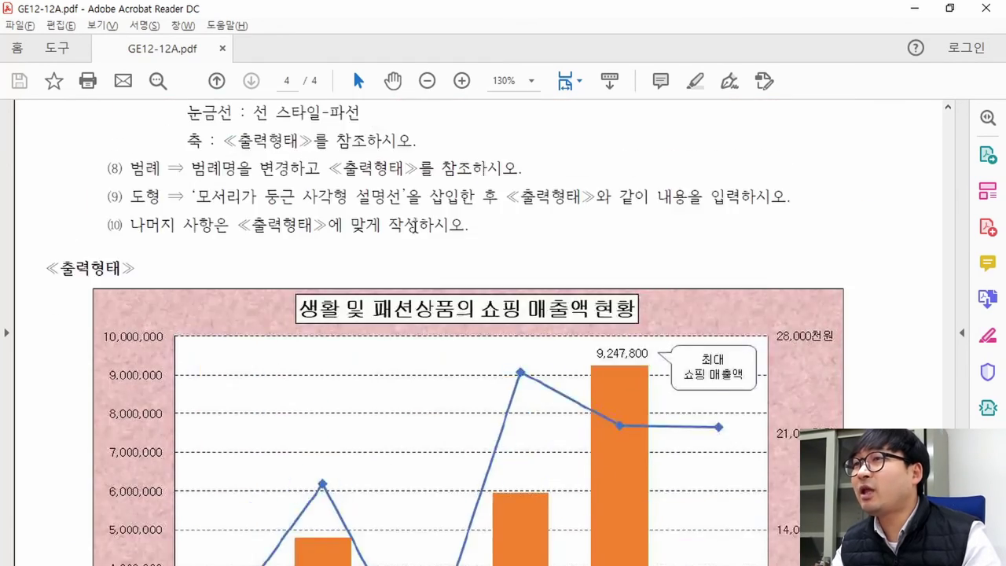
{"action": "scroll", "coordinate": [403, 228], "scroll_direction": "up", "scroll_amount": 2}
{"action": "scroll", "coordinate": [354, 279], "scroll_direction": "down", "scroll_amount": 10}
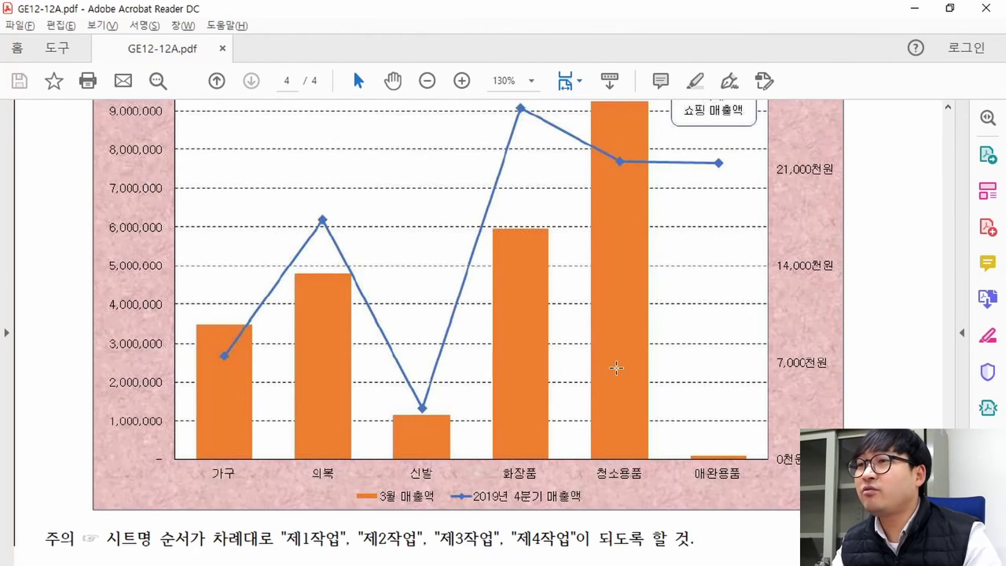
{"action": "key", "text": "alt+Tab"}
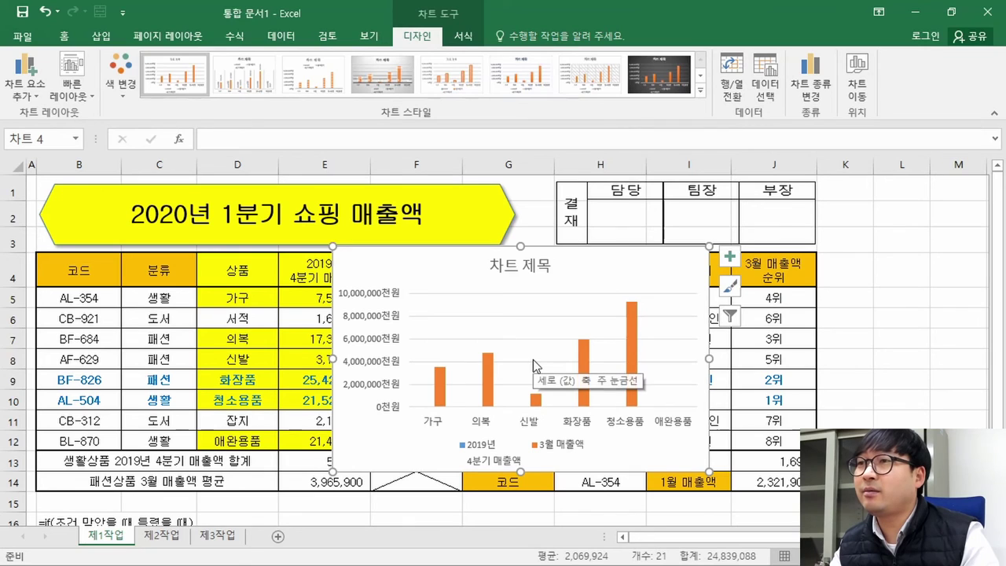
{"action": "key", "text": "alt+Tab"}
{"action": "scroll", "coordinate": [503, 357], "scroll_direction": "up", "scroll_amount": 10}
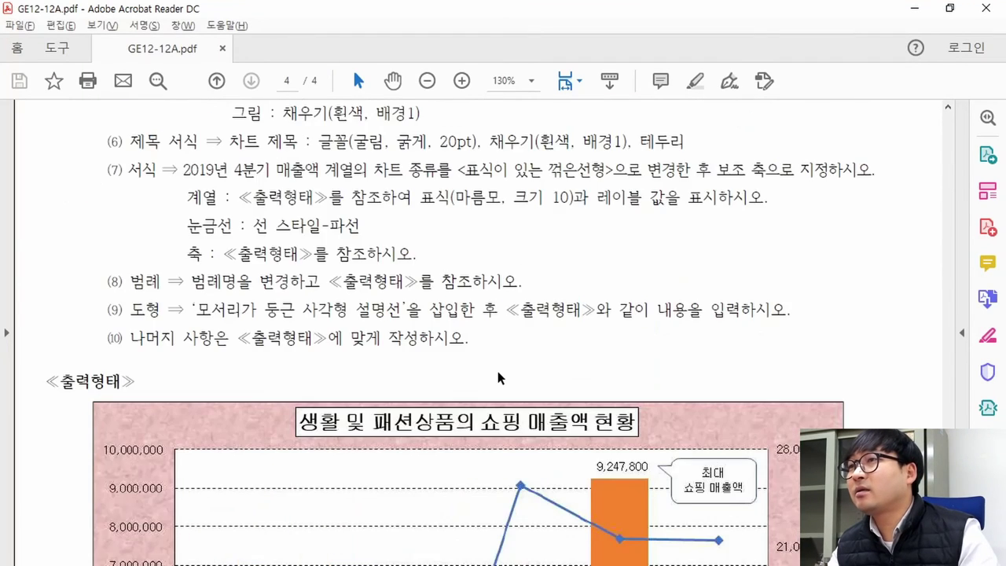
{"action": "left_click_drag", "start_coordinate": [132, 265], "coordinate": [554, 260]}
{"action": "key", "text": "alt+Tab"}
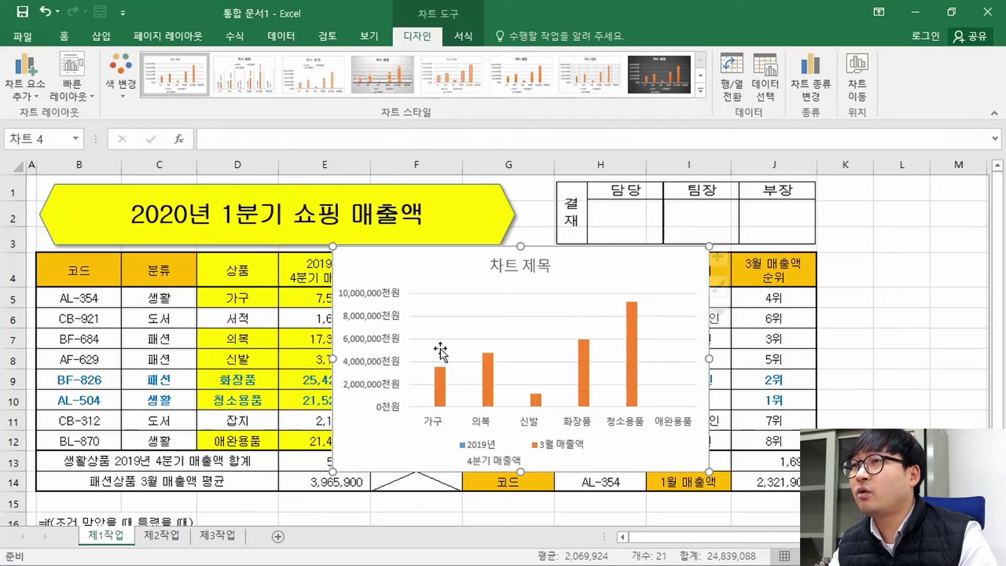
Step: Following condition (3) in GE12-12A.pdf, move the chart to a new sheet named 제4작업
{"action": "key", "text": "alt+Tab"}
{"action": "left_click_drag", "start_coordinate": [131, 293], "coordinate": [331, 303]}
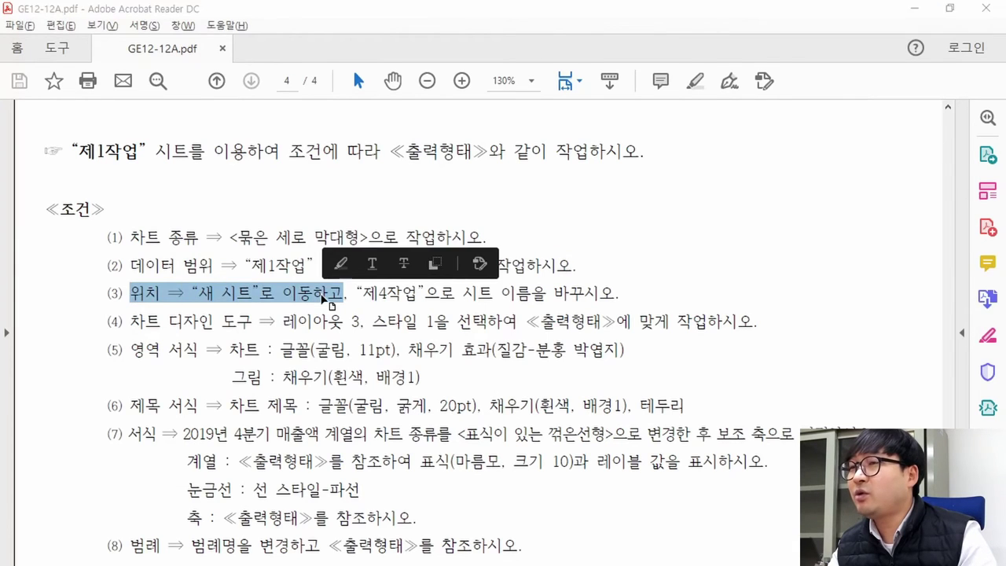
{"action": "key", "text": "alt+Tab"}
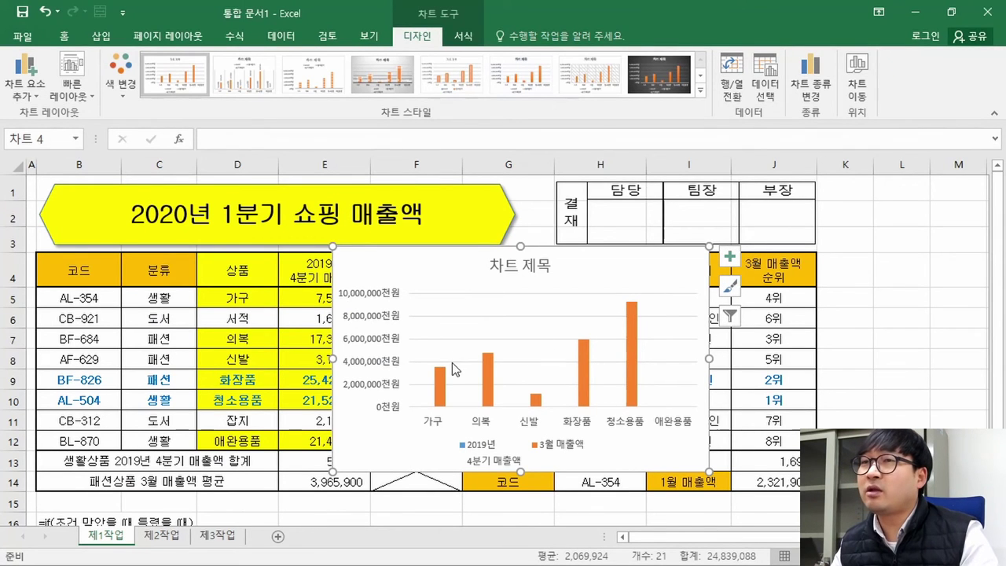
{"action": "left_click", "coordinate": [868, 99]}
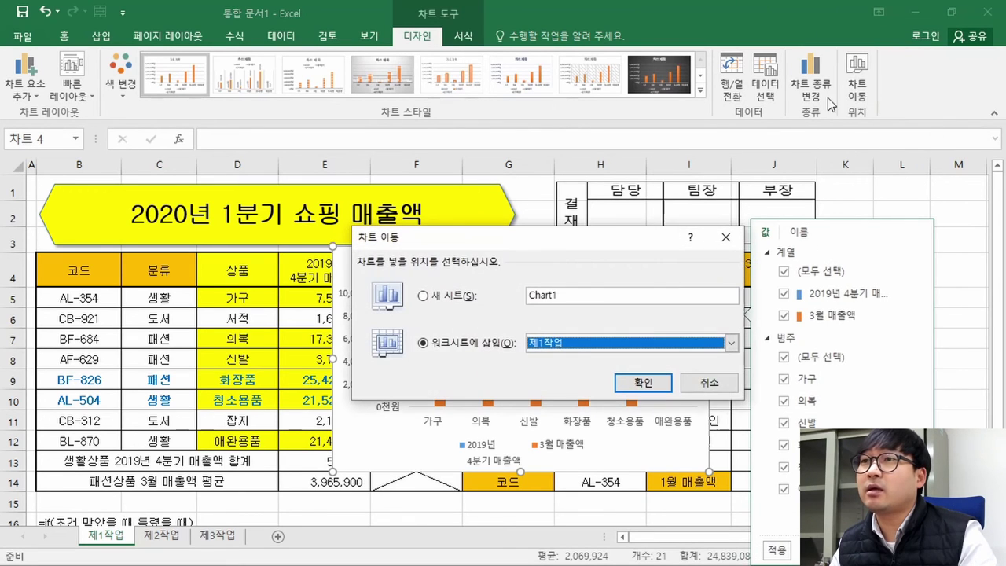
{"action": "left_click", "coordinate": [425, 296]}
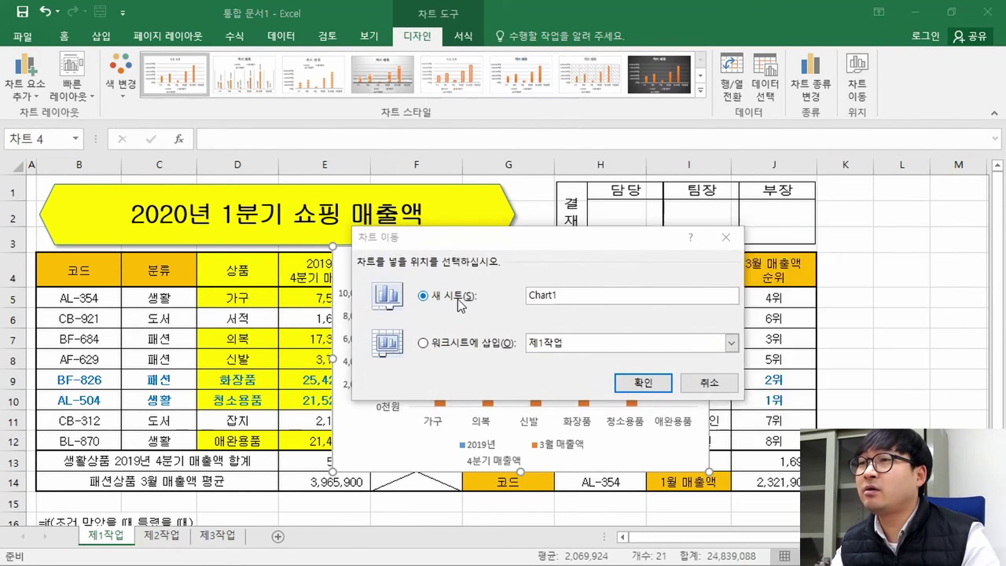
{"action": "key", "text": "alt+Tab"}
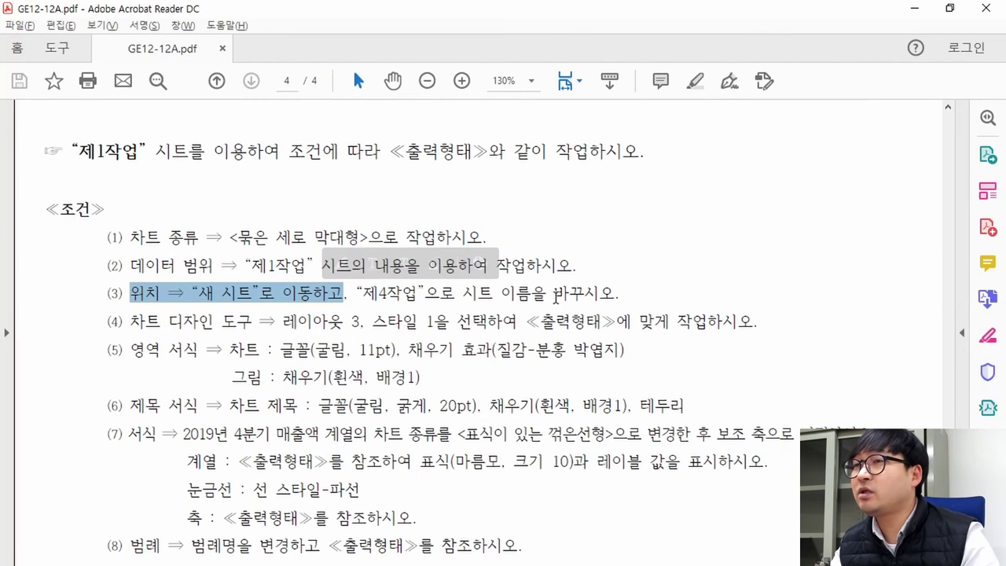
{"action": "key", "text": "alt+Tab"}
{"action": "type", "text": "제"}
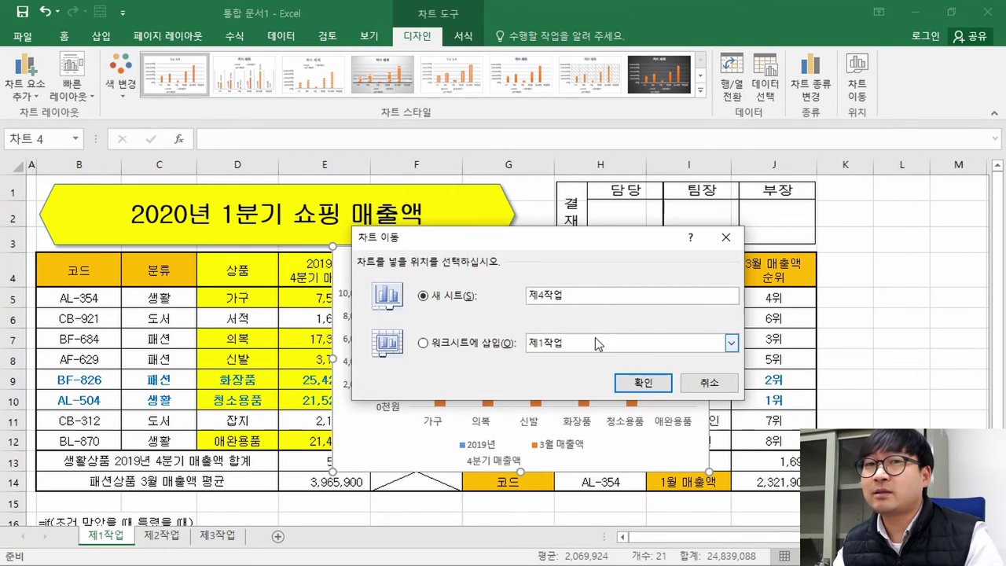
{"action": "left_click", "coordinate": [638, 383]}
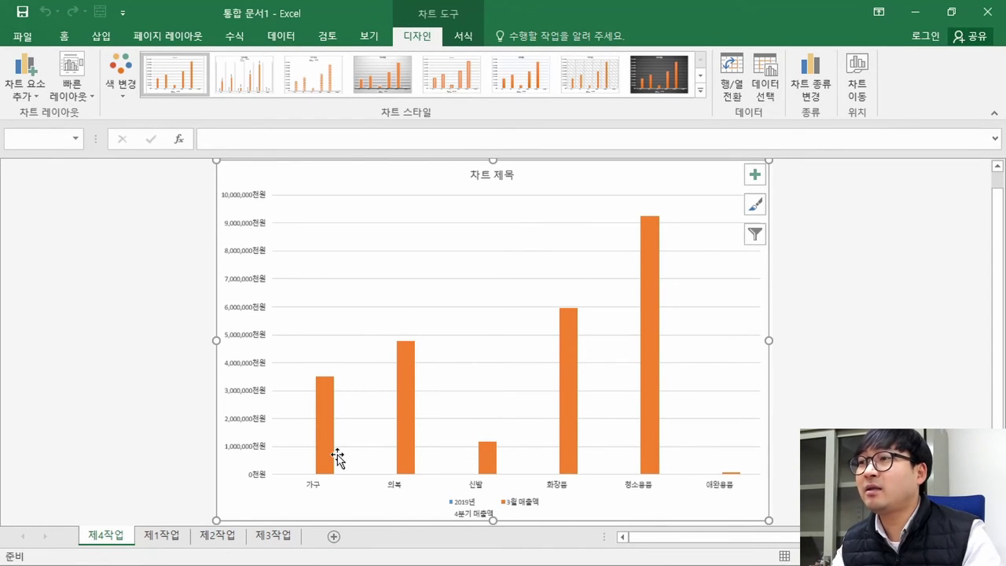
Step: Check the sheet-order note in GE12-12A.pdf and move the 제4작업 sheet to after 제3작업
{"action": "key", "text": "alt+Tab"}
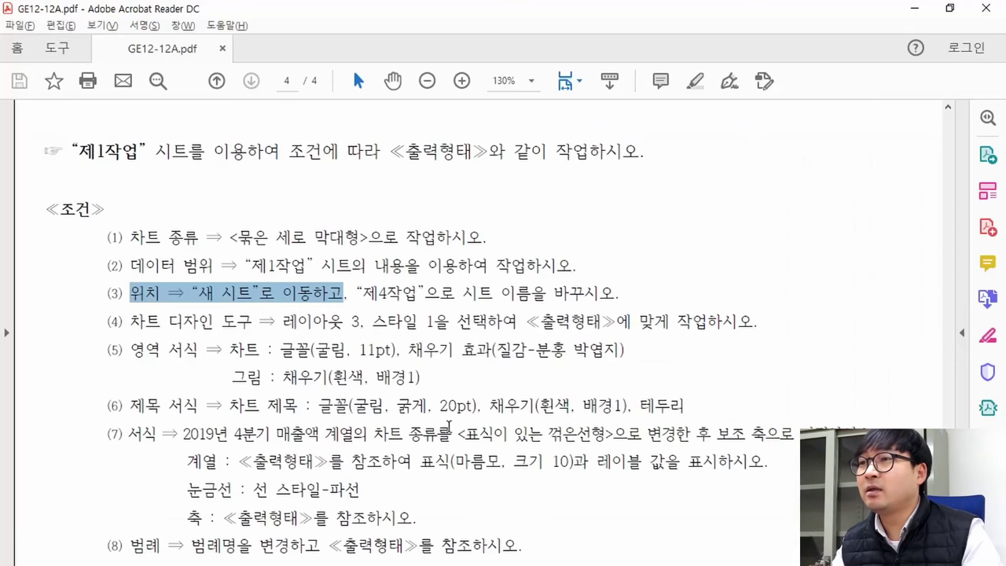
{"action": "scroll", "coordinate": [311, 476], "scroll_direction": "down", "scroll_amount": 15}
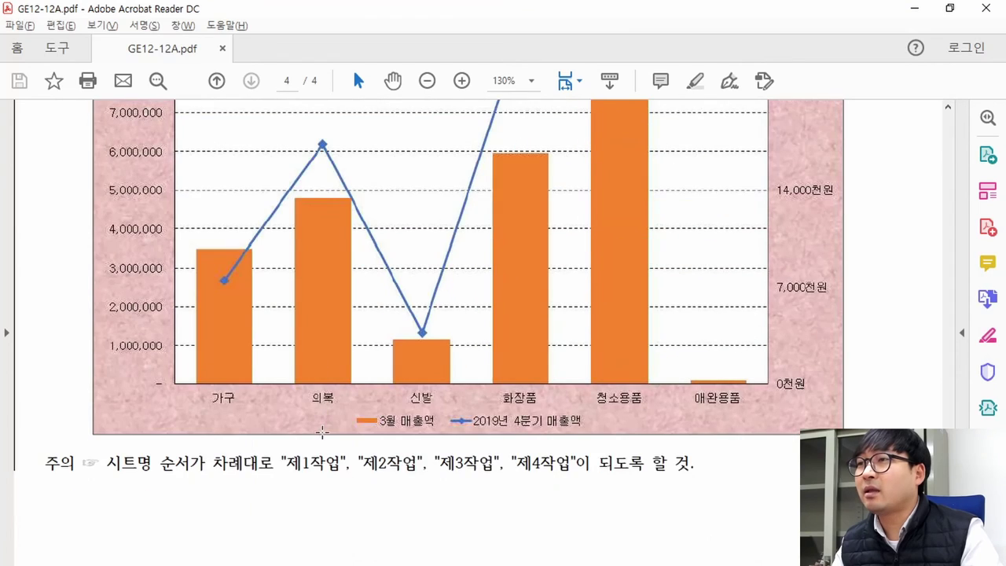
{"action": "left_click_drag", "start_coordinate": [106, 462], "coordinate": [222, 464]}
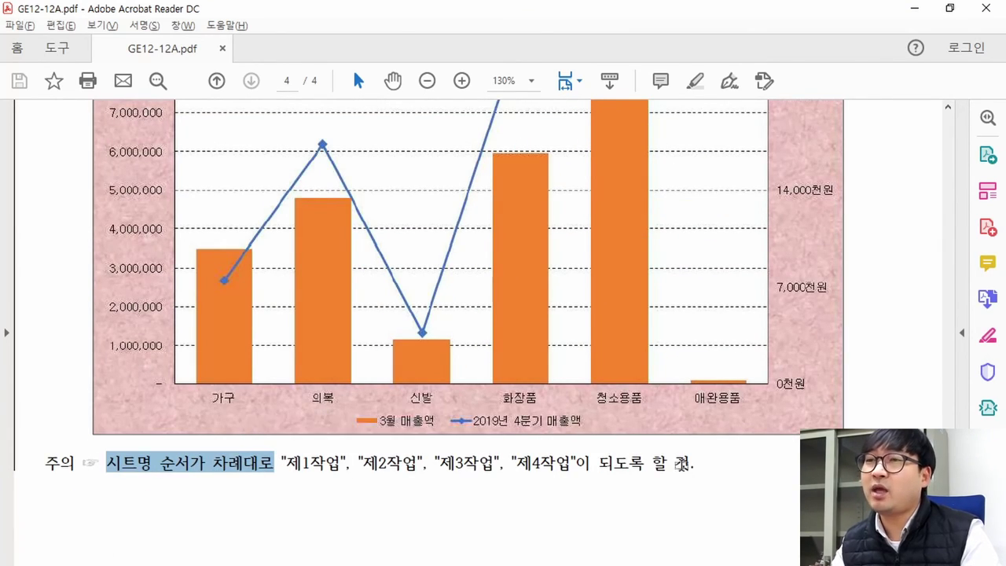
{"action": "key", "text": "alt+Tab"}
{"action": "left_click_drag", "start_coordinate": [108, 541], "coordinate": [310, 548]}
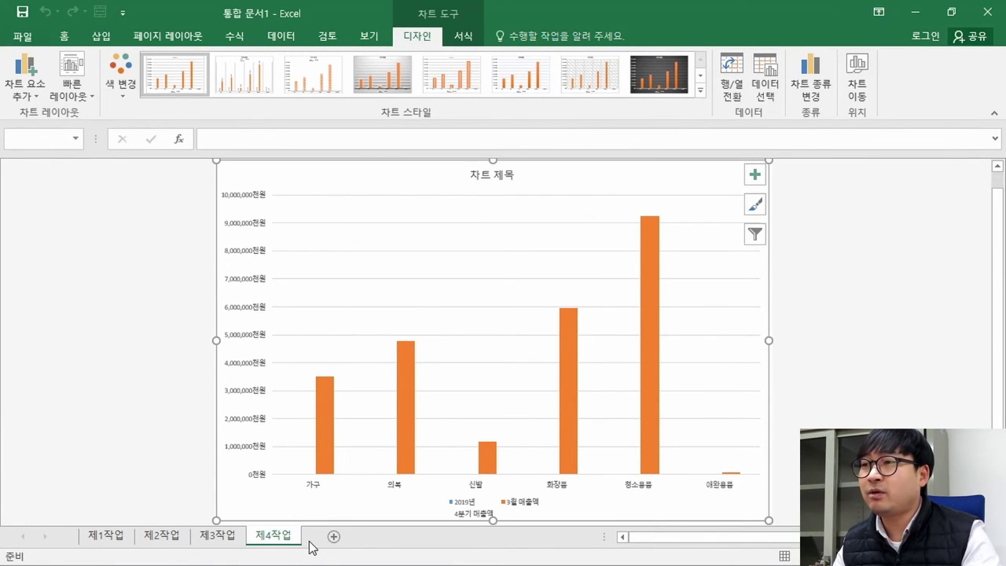
Step: Read condition (4) 차트 디자인 도구 in GE12-12A.pdf for the layout and style the 제4작업 chart requires
{"action": "key", "text": "alt+Tab"}
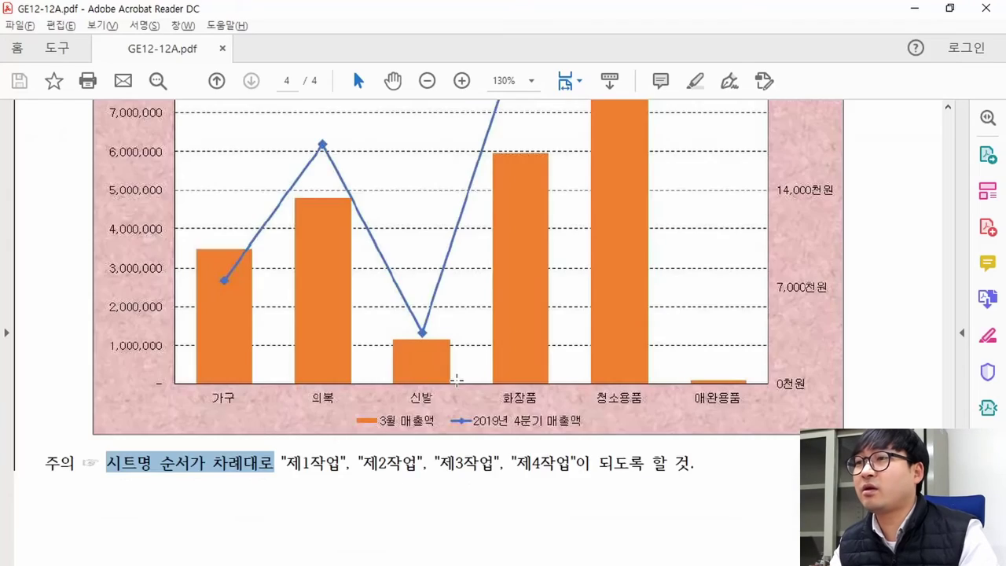
{"action": "scroll", "coordinate": [448, 381], "scroll_direction": "up", "scroll_amount": 10}
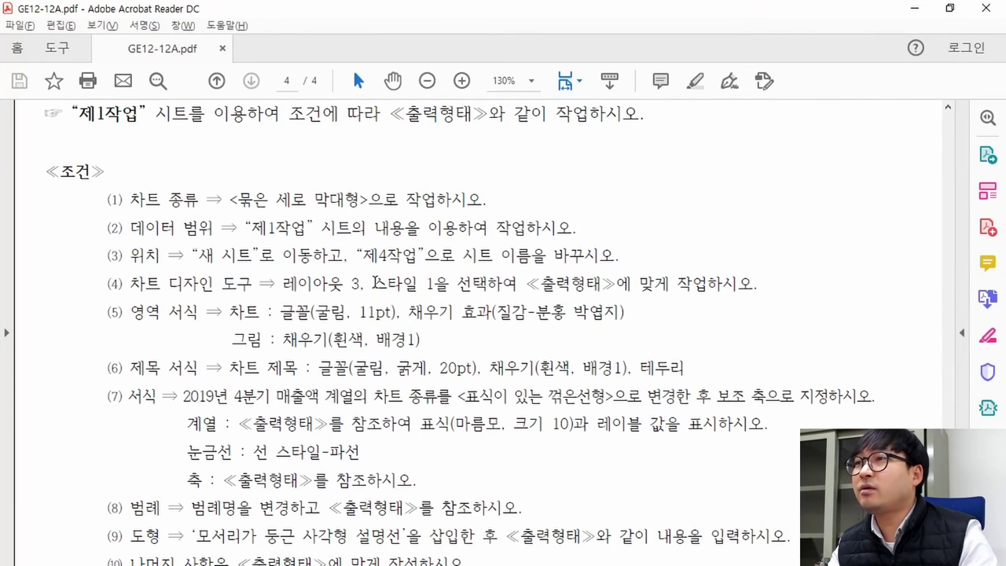
{"action": "left_click_drag", "start_coordinate": [130, 255], "coordinate": [546, 255]}
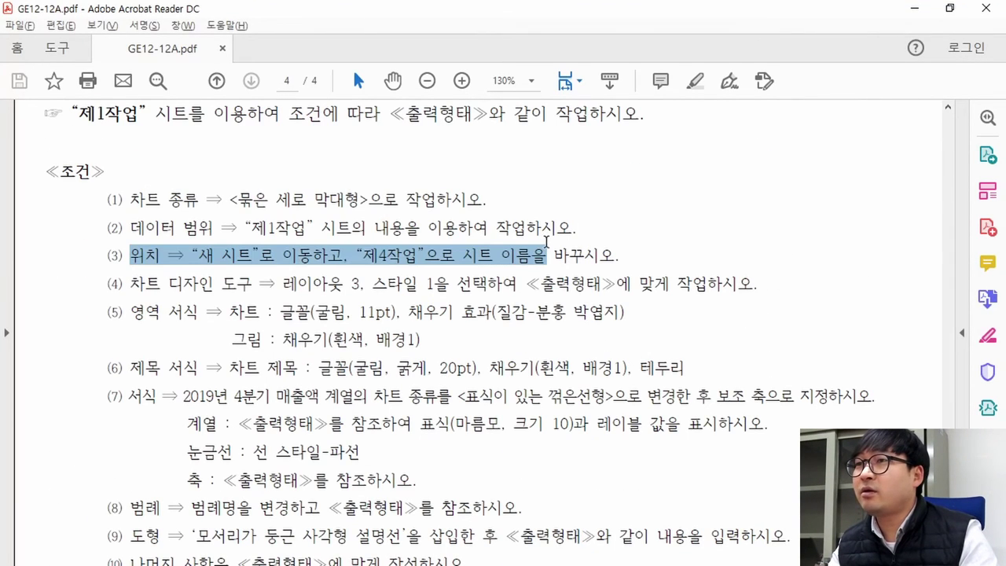
{"action": "left_click_drag", "start_coordinate": [141, 284], "coordinate": [250, 289]}
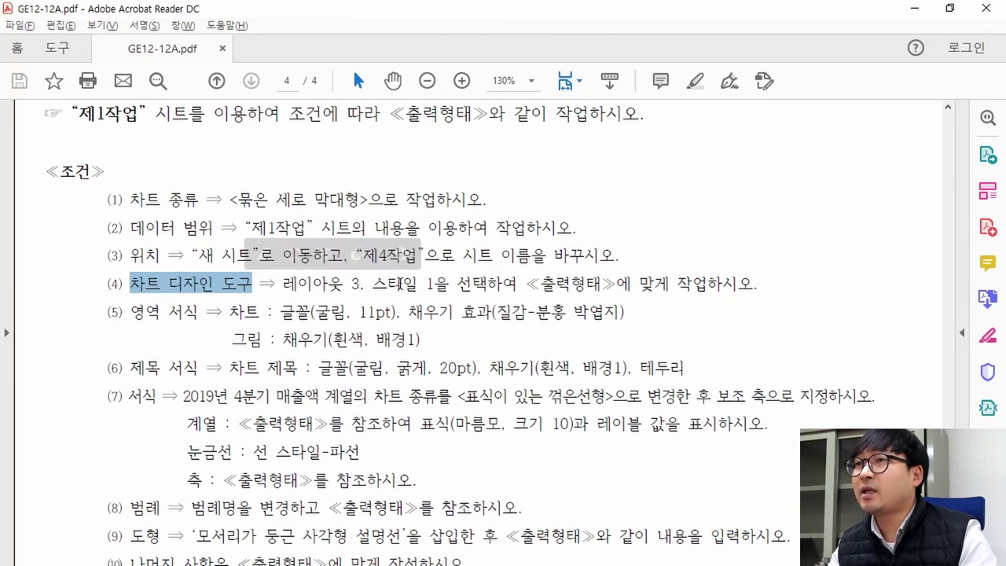
{"action": "left_click_drag", "start_coordinate": [374, 283], "coordinate": [446, 284]}
{"action": "key", "text": "alt+Tab"}
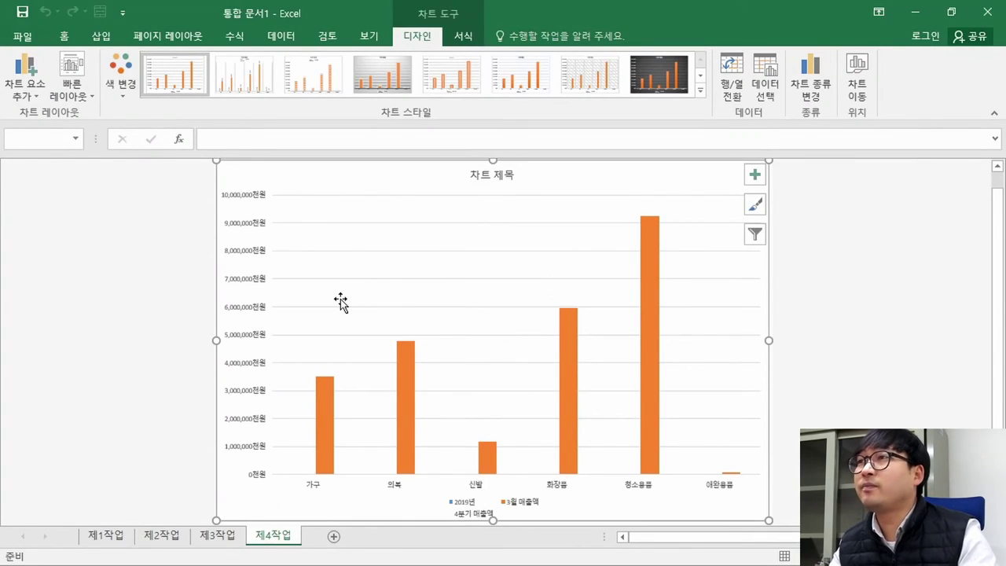
{"action": "key", "text": "alt+Tab"}
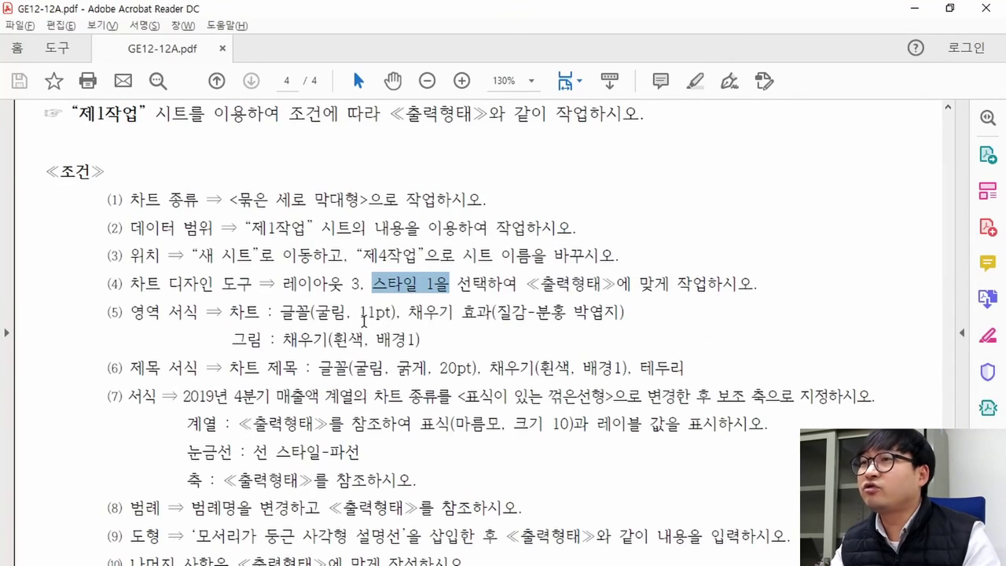
{"action": "left_click", "coordinate": [404, 287]}
{"action": "left_click_drag", "start_coordinate": [375, 284], "coordinate": [446, 286]}
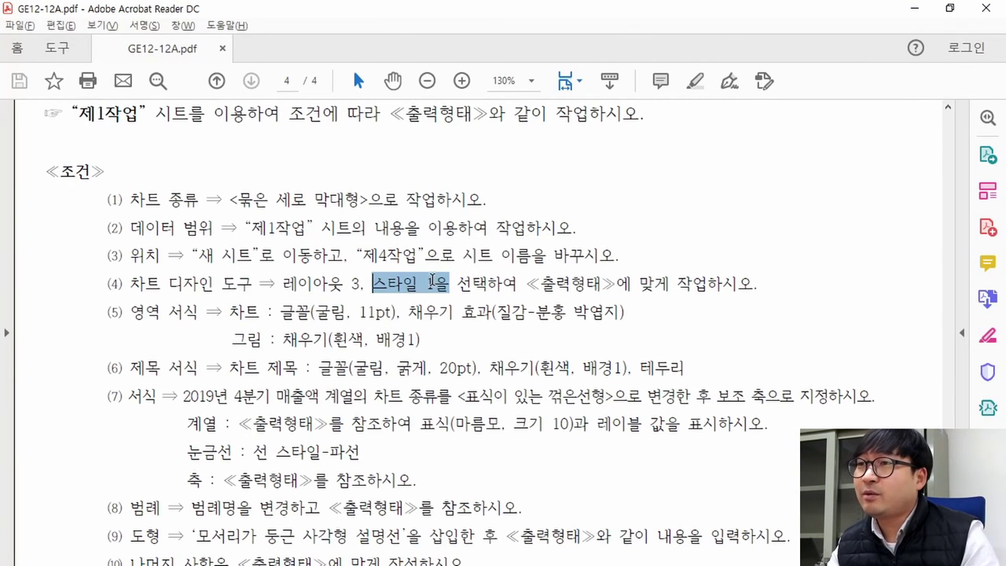
{"action": "left_click", "coordinate": [383, 279]}
{"action": "left_click_drag", "start_coordinate": [377, 284], "coordinate": [434, 286]}
{"action": "left_click_drag", "start_coordinate": [284, 284], "coordinate": [358, 289]}
Step: Switch to Excel and apply chart style 스타일 1 and quick layout 레이아웃 3 to the 제4작업 chart, following condition (4)
{"action": "key", "text": "alt+Tab"}
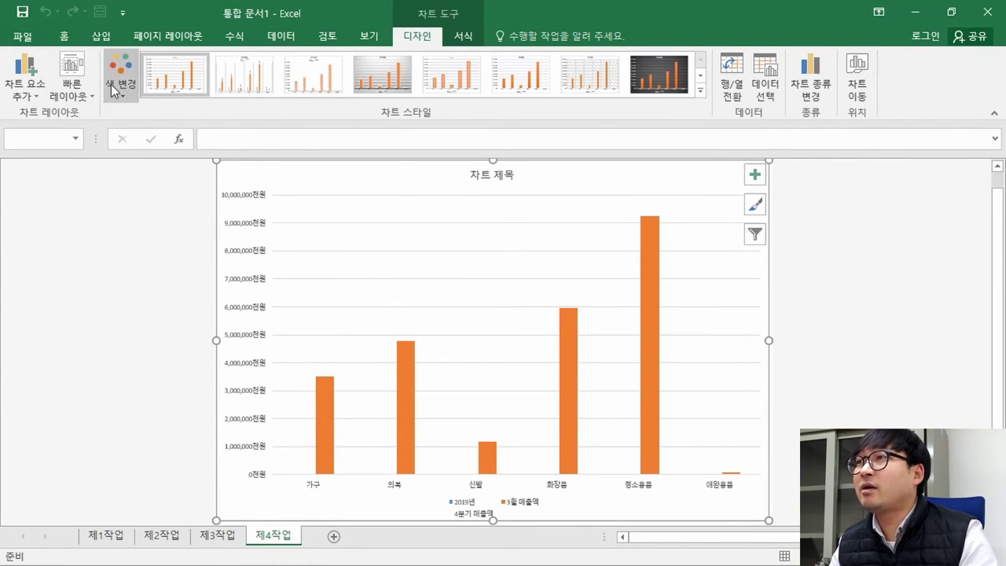
{"action": "left_click", "coordinate": [173, 79]}
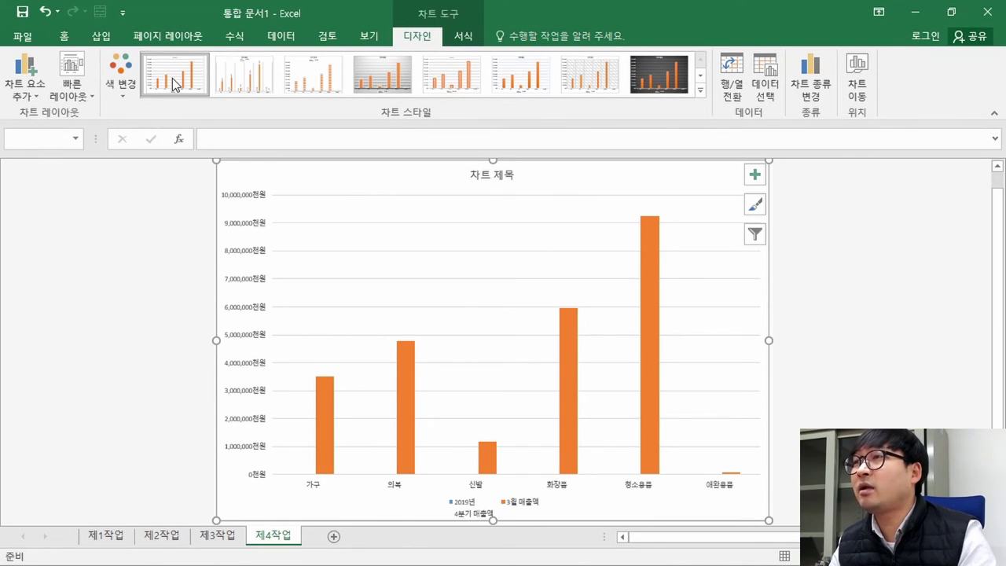
{"action": "left_click", "coordinate": [83, 99]}
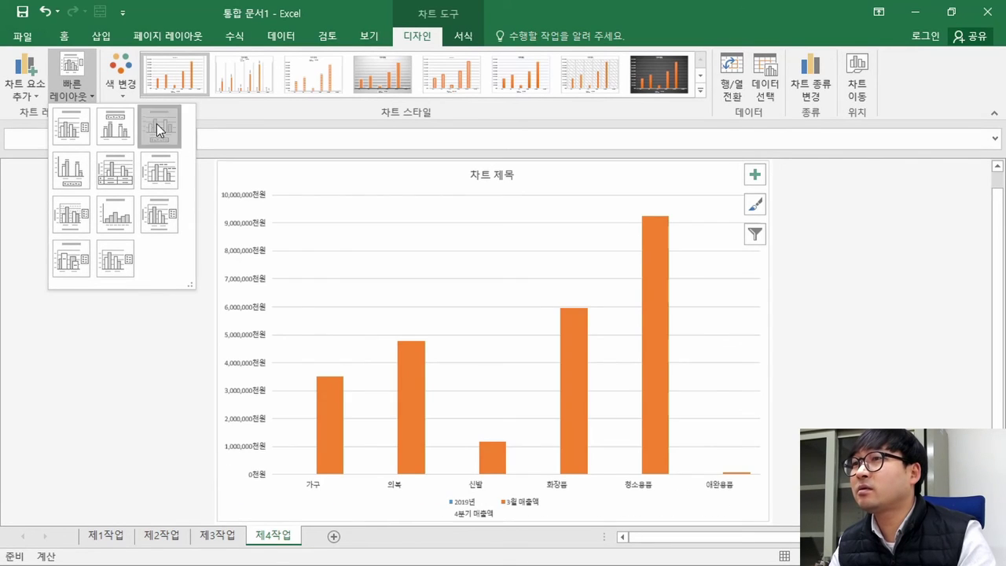
{"action": "left_click", "coordinate": [156, 126]}
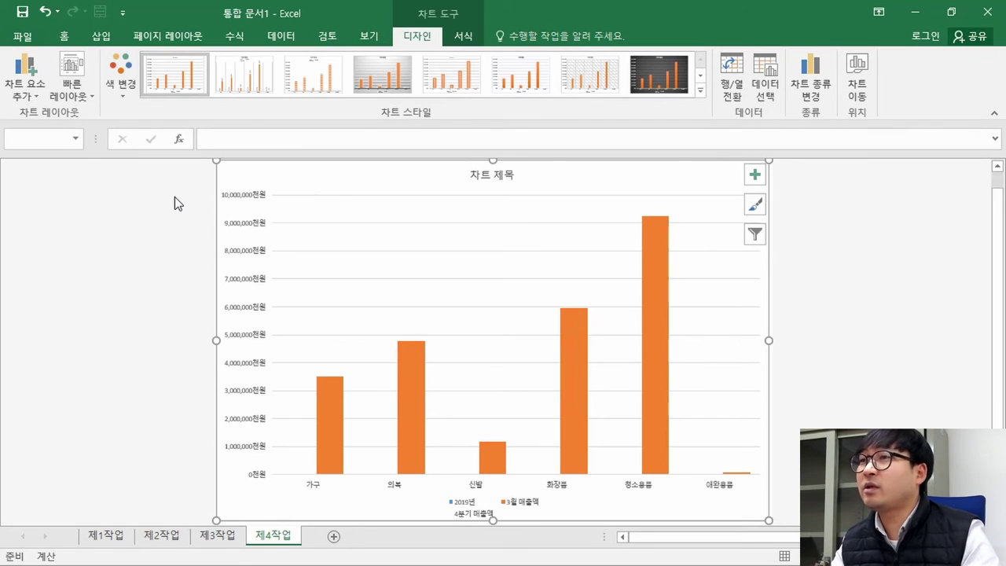
{"action": "key", "text": "alt+Tab"}
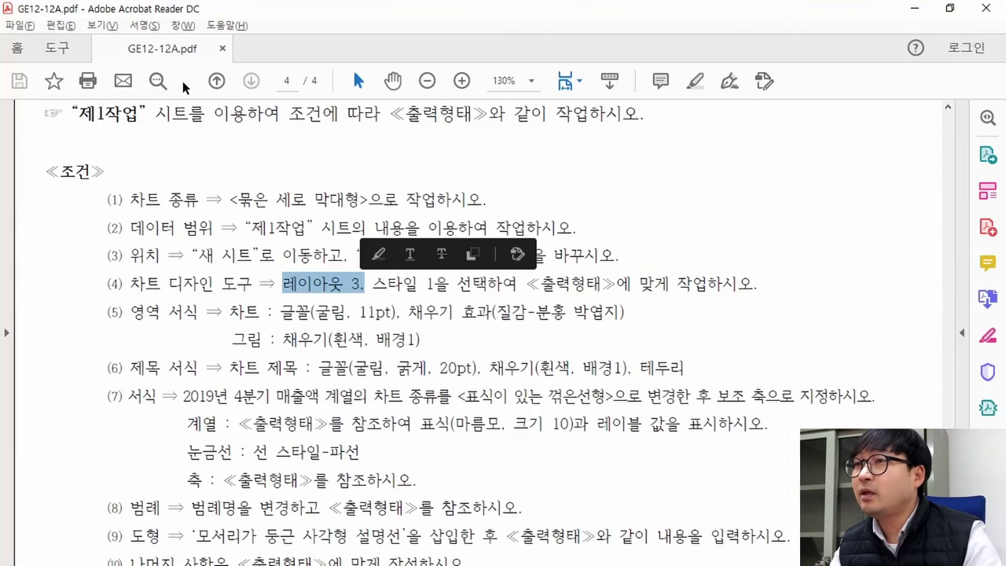
{"action": "key", "text": "alt+Tab"}
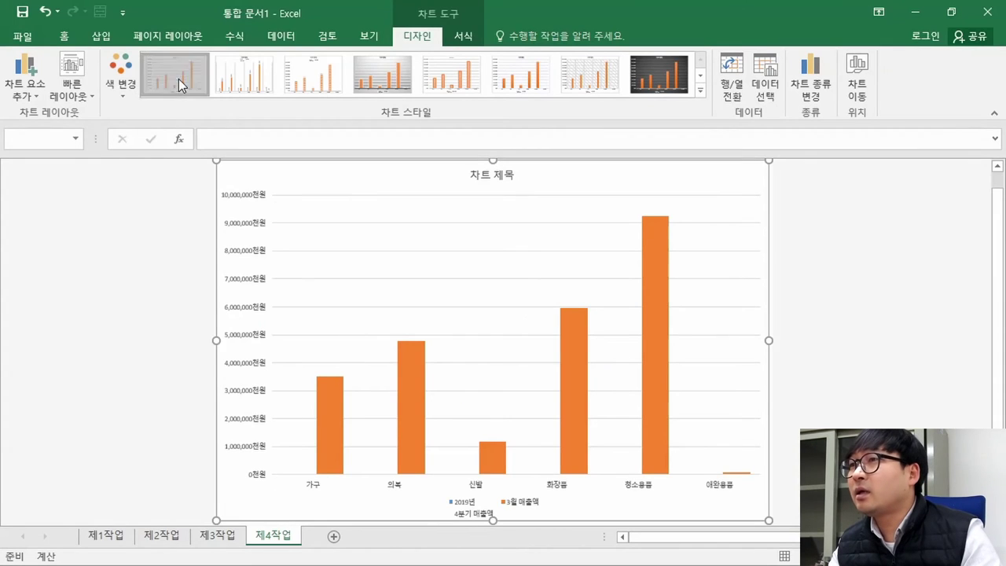
{"action": "left_click", "coordinate": [82, 92]}
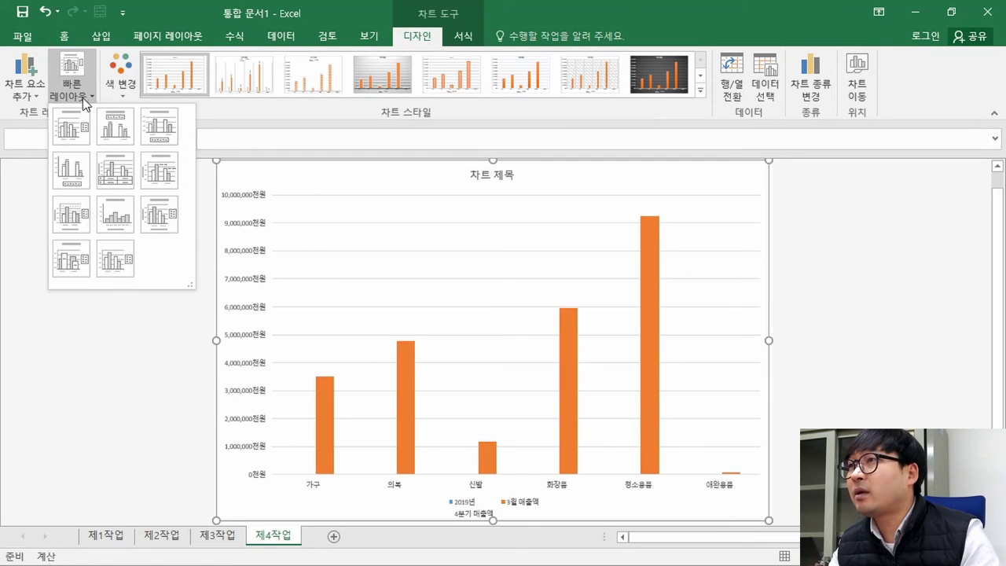
{"action": "left_click", "coordinate": [157, 128]}
{"action": "left_click", "coordinate": [175, 89]}
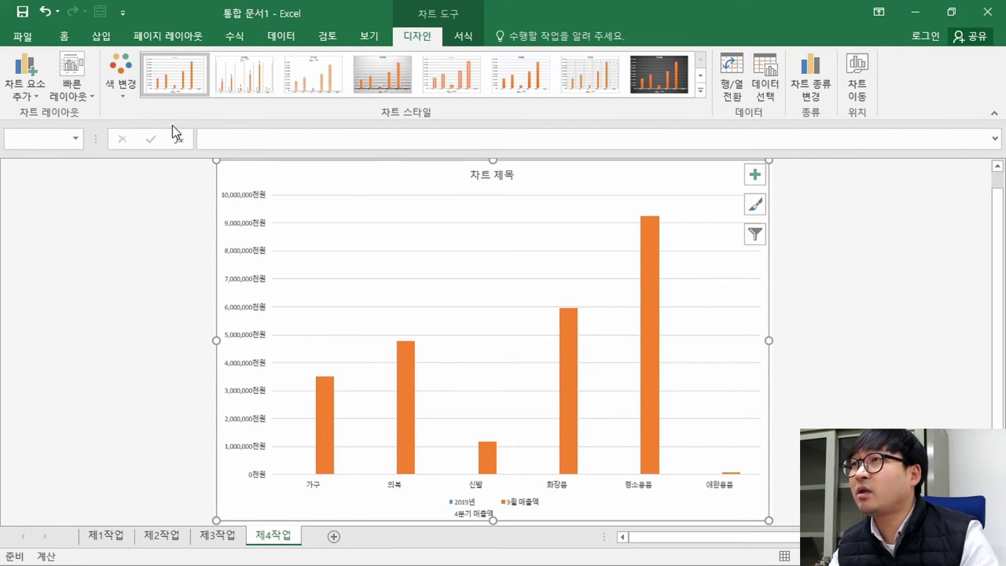
{"action": "left_click", "coordinate": [79, 98]}
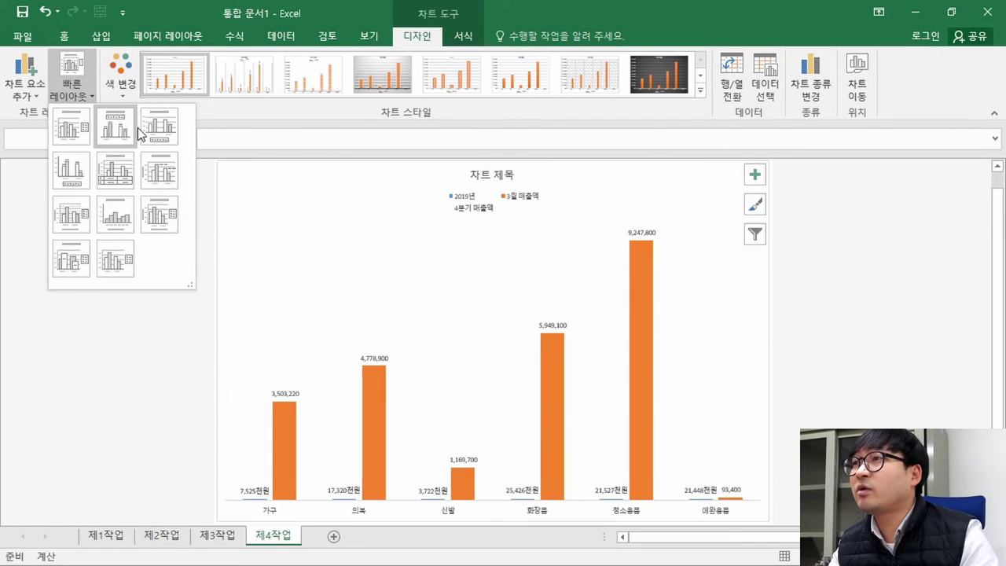
{"action": "key", "text": "Escape"}
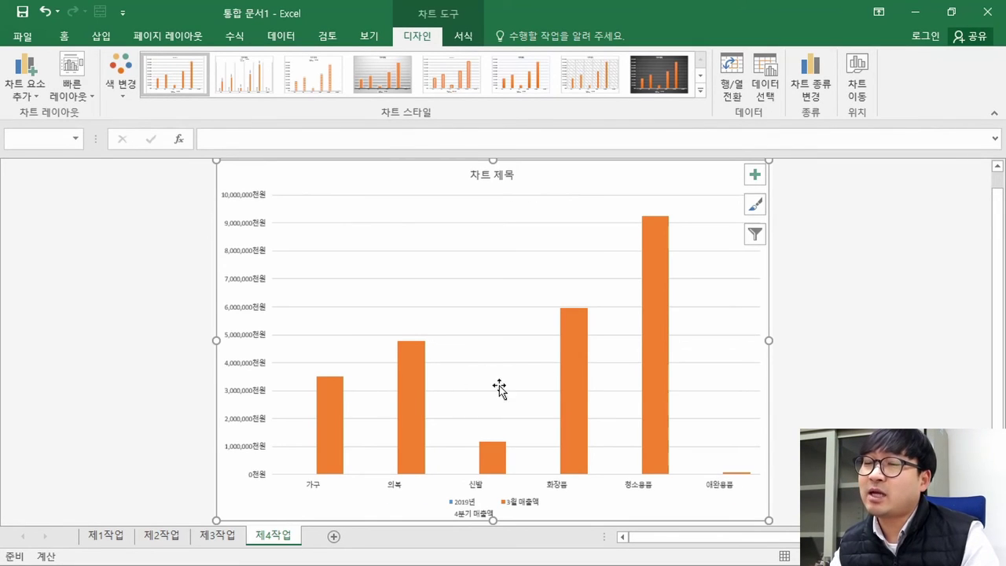
Step: Compare the chart with the ≪출력형태≫ sample in GE12-12A.pdf and read the chart-area font requirement in condition (5) 영역 서식
{"action": "key", "text": "alt+Tab"}
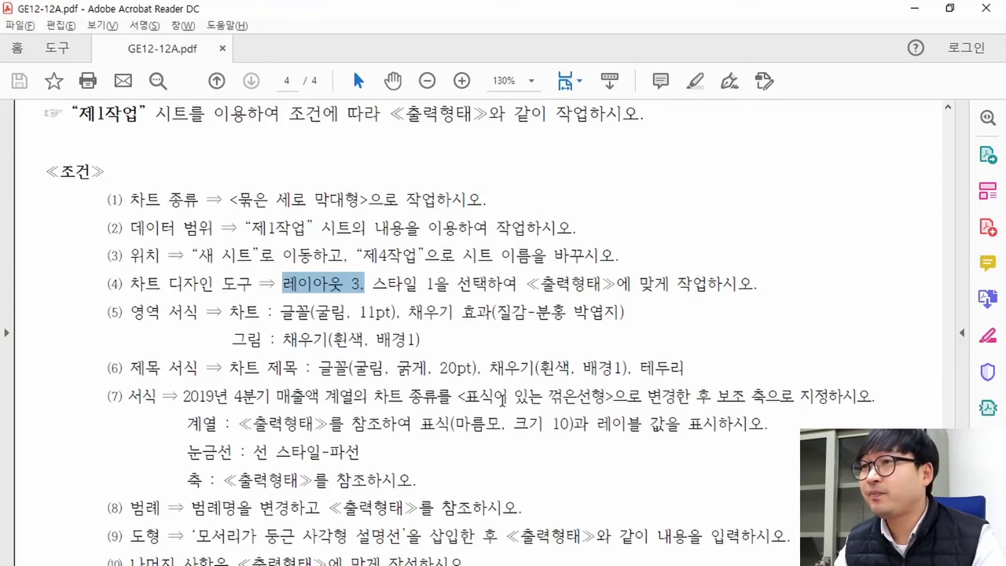
{"action": "left_click_drag", "start_coordinate": [134, 313], "coordinate": [200, 313]}
{"action": "left_click_drag", "start_coordinate": [540, 283], "coordinate": [745, 288]}
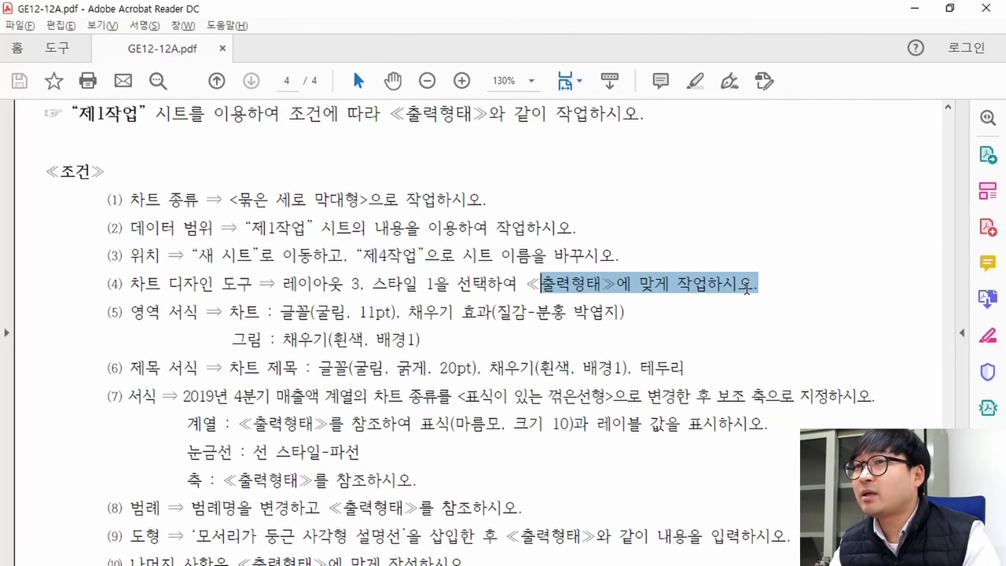
{"action": "scroll", "coordinate": [656, 319], "scroll_direction": "down", "scroll_amount": 10}
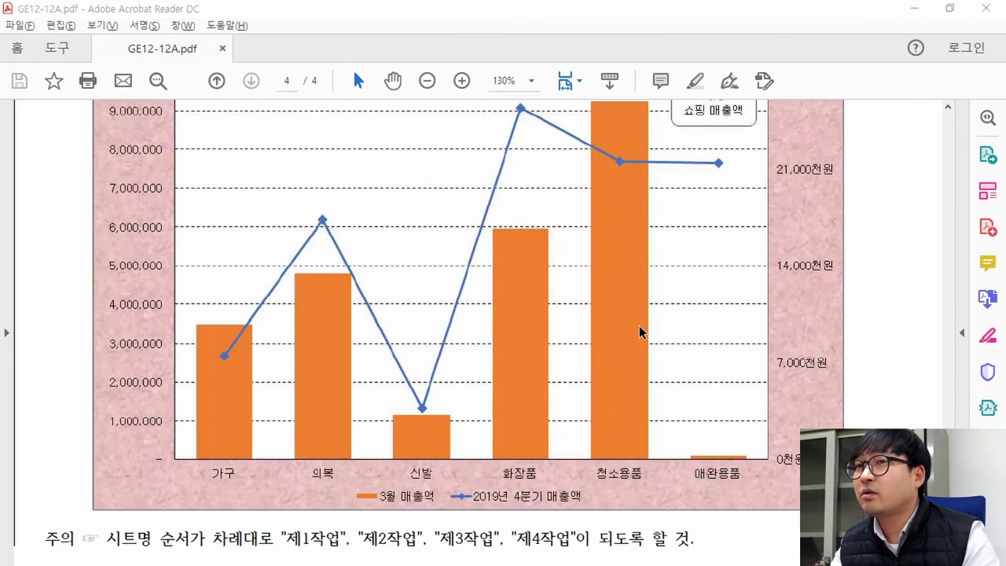
{"action": "key", "text": "alt+Tab"}
{"action": "key", "text": "alt+Tab"}
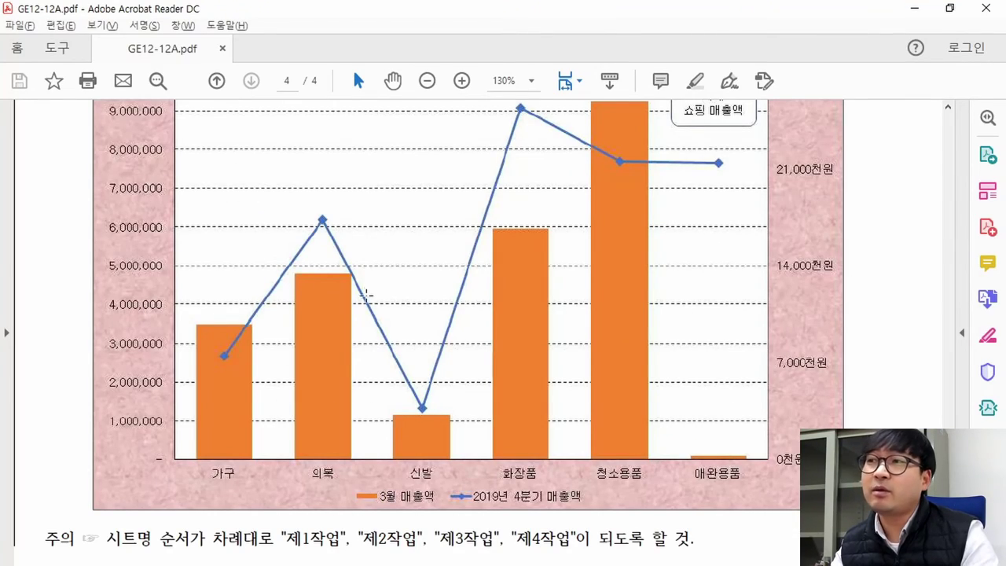
{"action": "key", "text": "alt+Tab"}
{"action": "key", "text": "alt+Tab"}
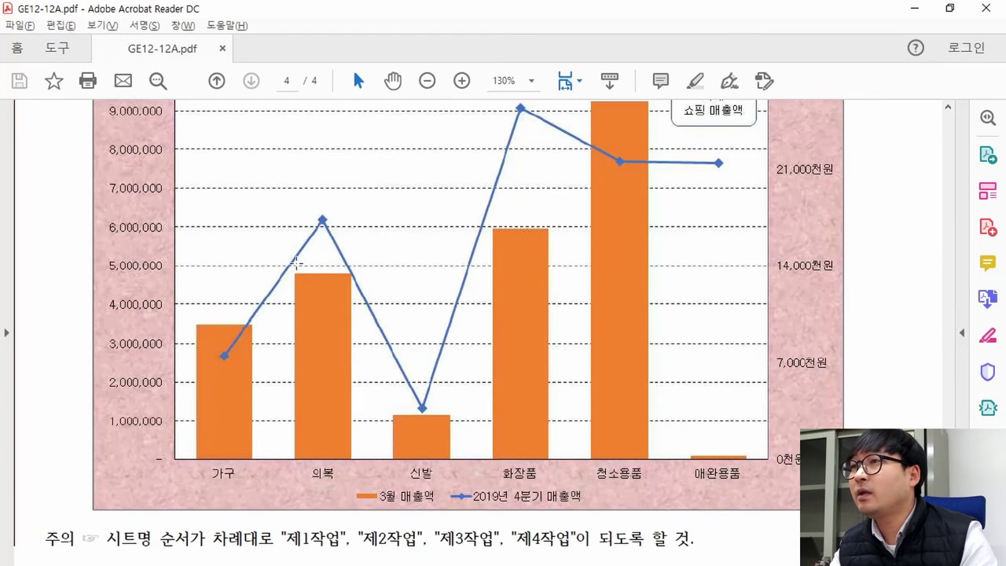
{"action": "scroll", "coordinate": [295, 264], "scroll_direction": "up", "scroll_amount": 10}
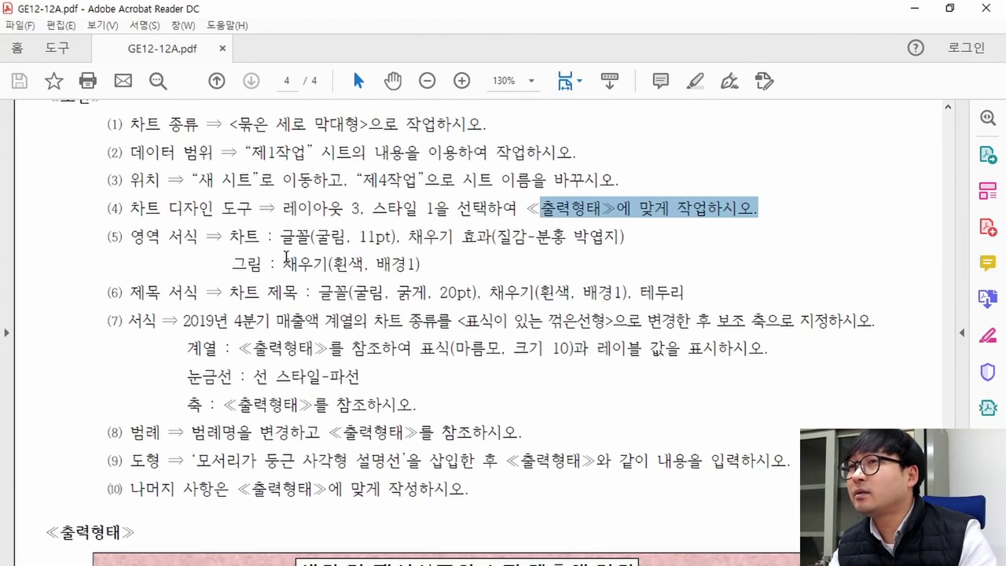
{"action": "left_click", "coordinate": [355, 236]}
{"action": "left_click_drag", "start_coordinate": [129, 236], "coordinate": [389, 242]}
{"action": "left_click", "coordinate": [238, 237]}
Step: Set the font of the entire chart area on the 제4작업 sheet to 굴림, 11 pt, following condition (5)
{"action": "key", "text": "alt+Tab"}
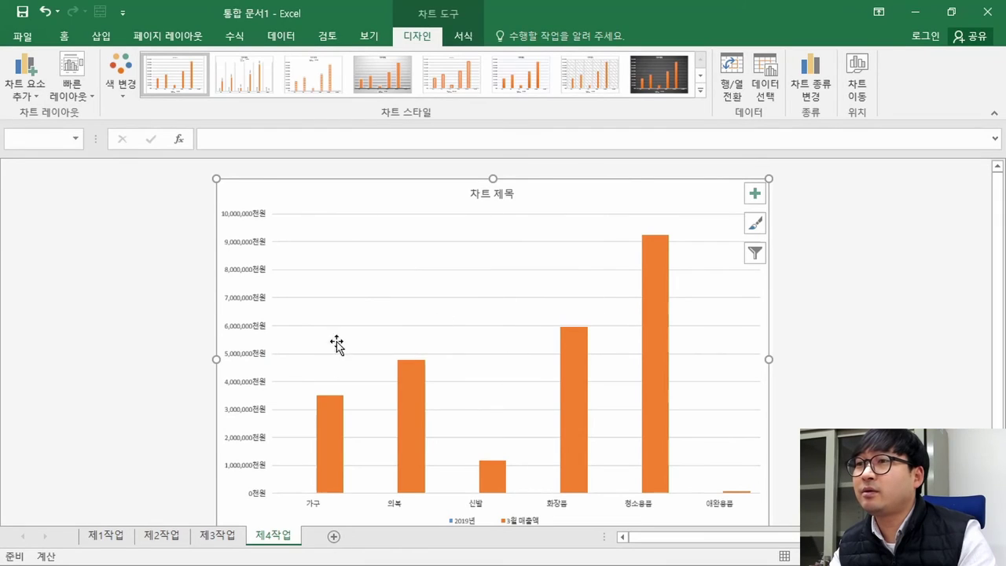
{"action": "left_click", "coordinate": [64, 37]}
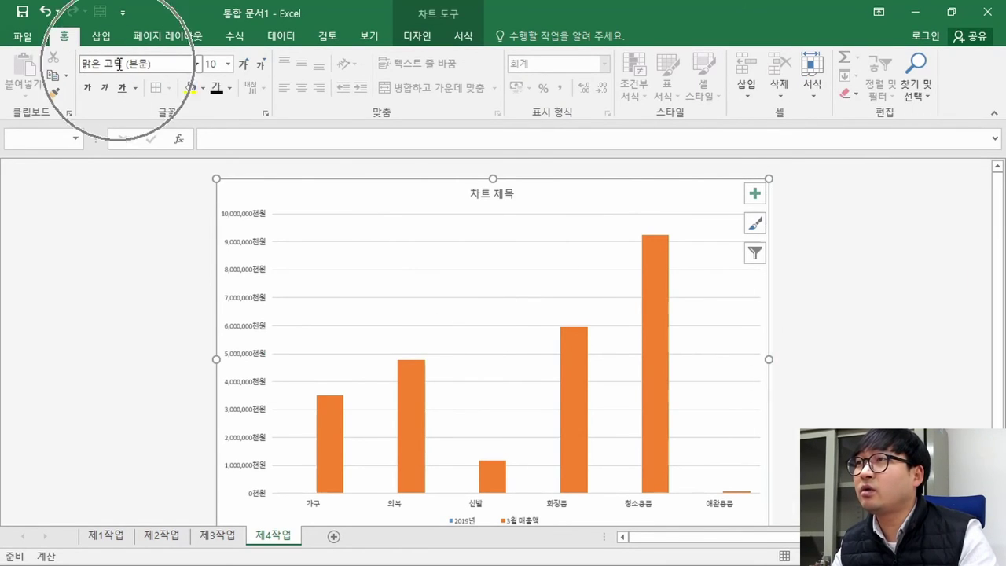
{"action": "key", "text": "alt+Tab"}
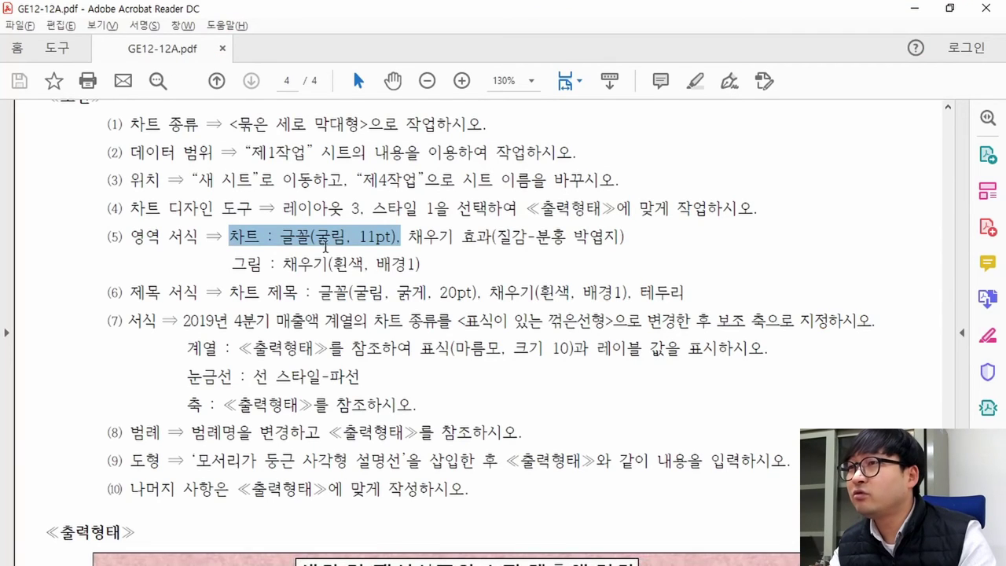
{"action": "key", "text": "alt+Tab"}
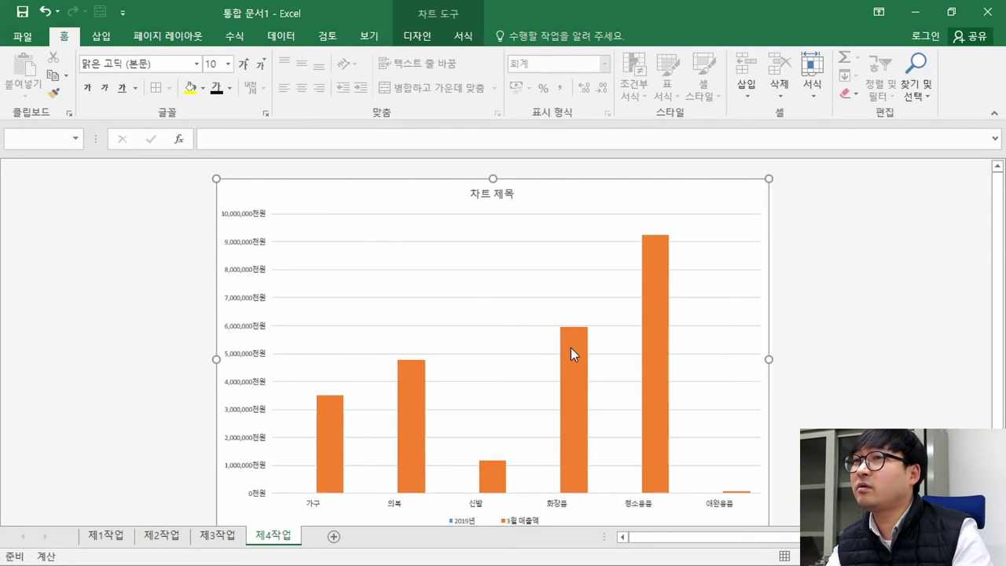
{"action": "key", "text": "alt+Tab"}
{"action": "key", "text": "alt+Tab"}
{"action": "left_click", "coordinate": [361, 200]}
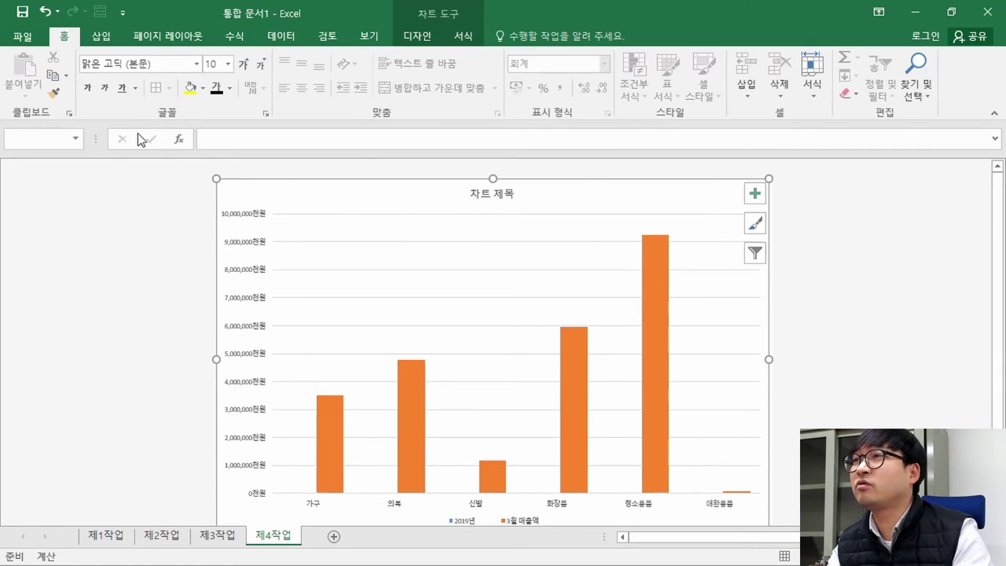
{"action": "left_click", "coordinate": [137, 69]}
{"action": "type", "text": "ㄱ"}
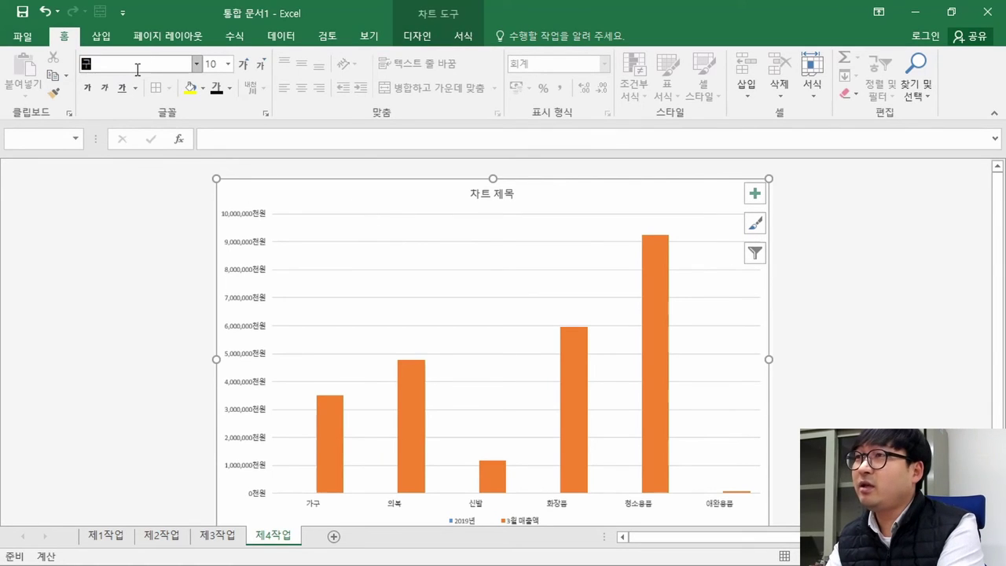
{"action": "type", "text": "굴림"}
{"action": "key", "text": "Return"}
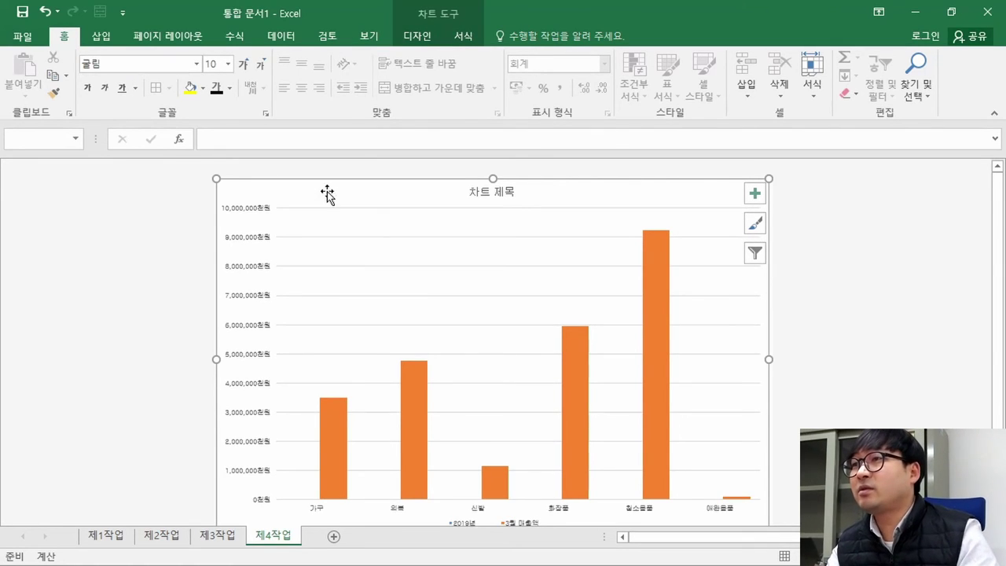
{"action": "left_click", "coordinate": [219, 65]}
{"action": "type", "text": "11"}
{"action": "key", "text": "Return"}
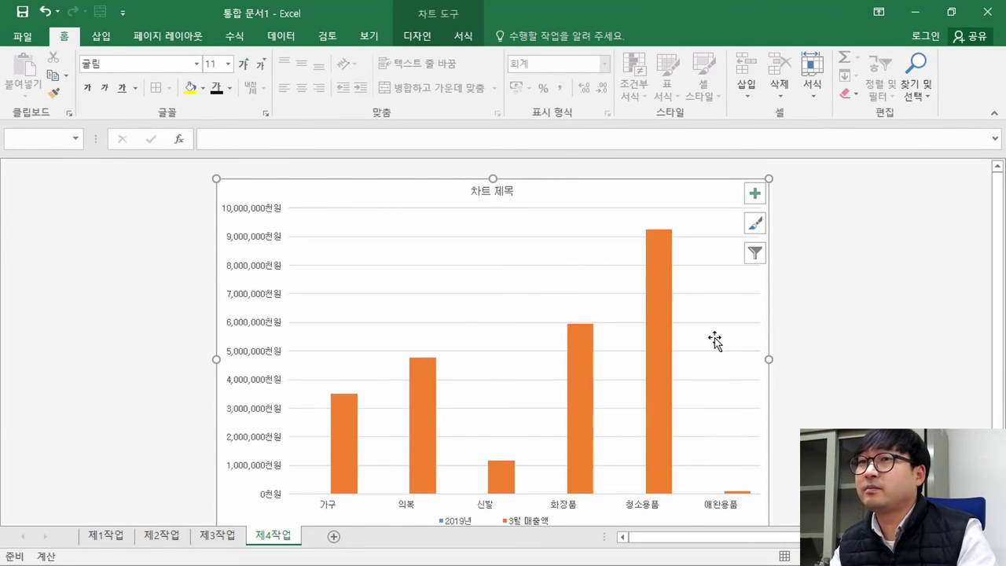
Step: Read the chart-area fill requirement in condition (5) 영역 서식 of GE12-12A.pdf and return to the 제4작업 chart in Excel
{"action": "key", "text": "alt+Tab"}
{"action": "left_click_drag", "start_coordinate": [408, 237], "coordinate": [602, 250]}
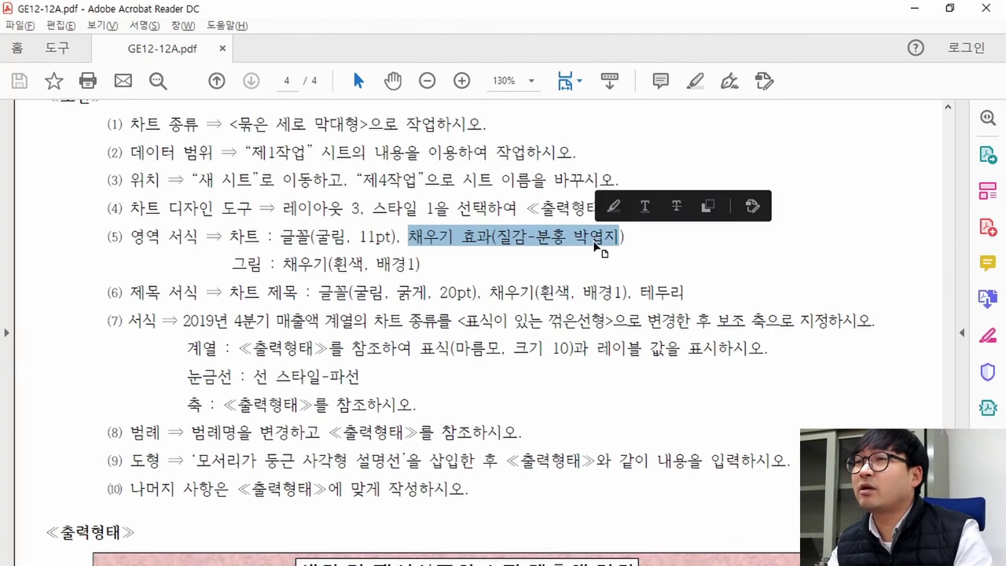
{"action": "key", "text": "alt+Tab"}
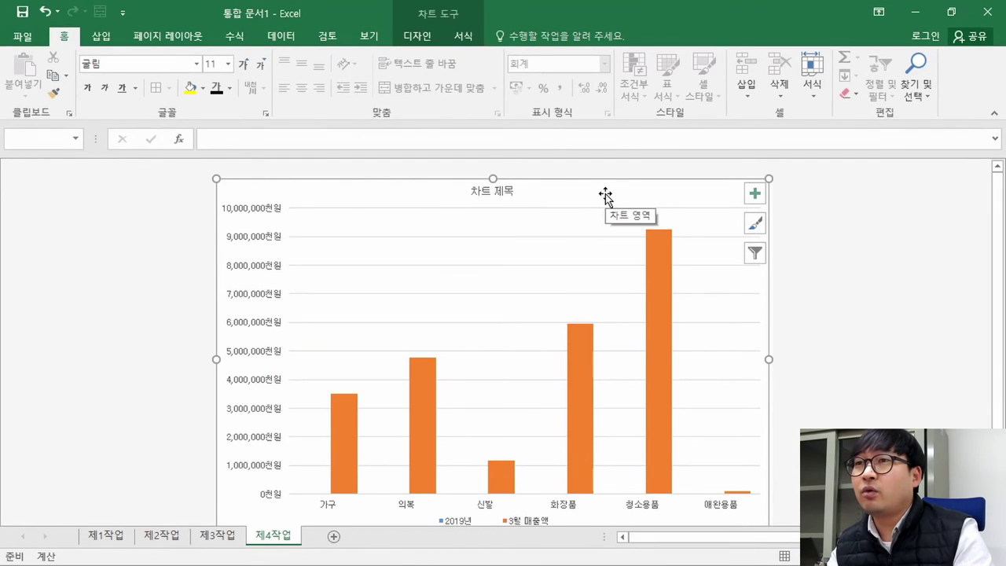
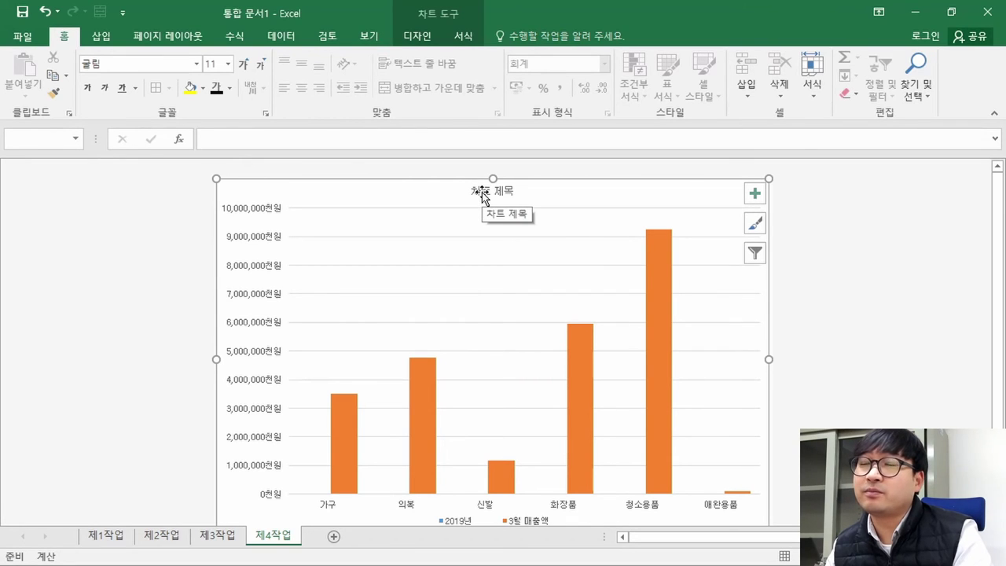
{"action": "key", "text": "alt+Tab"}
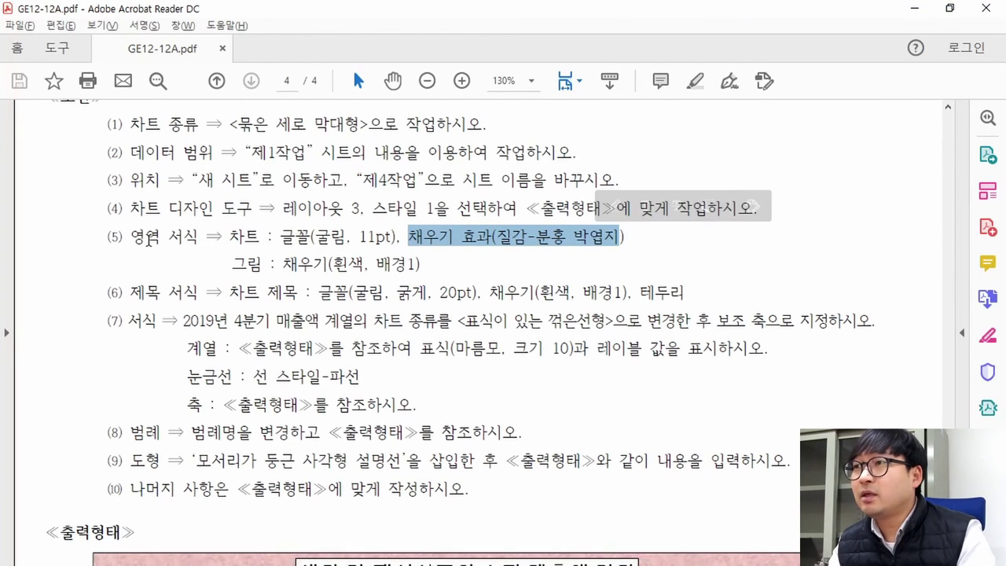
{"action": "left_click_drag", "start_coordinate": [236, 237], "coordinate": [263, 237]}
{"action": "left_click_drag", "start_coordinate": [407, 236], "coordinate": [468, 242]}
{"action": "key", "text": "alt+Tab"}
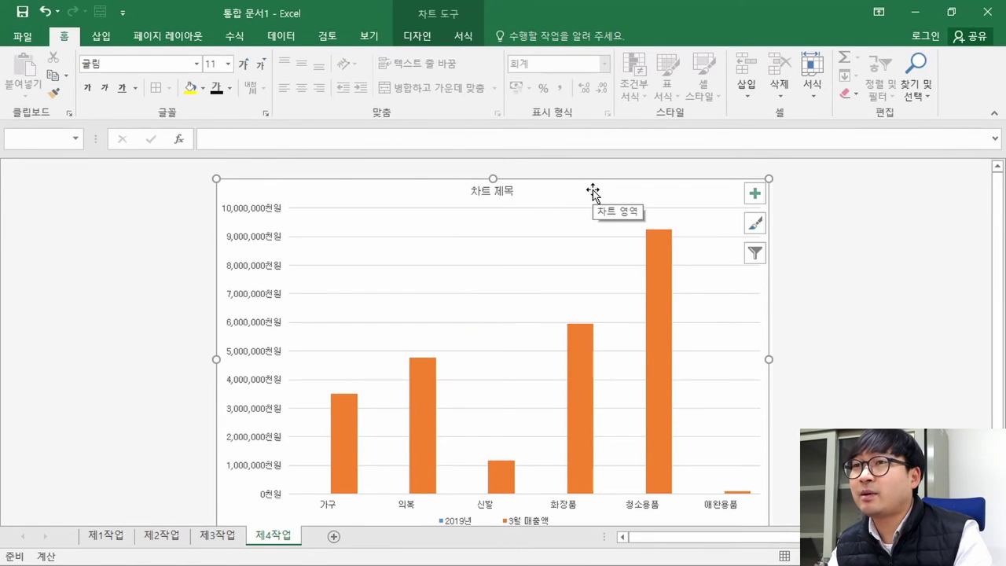
{"action": "right_click", "coordinate": [594, 189]}
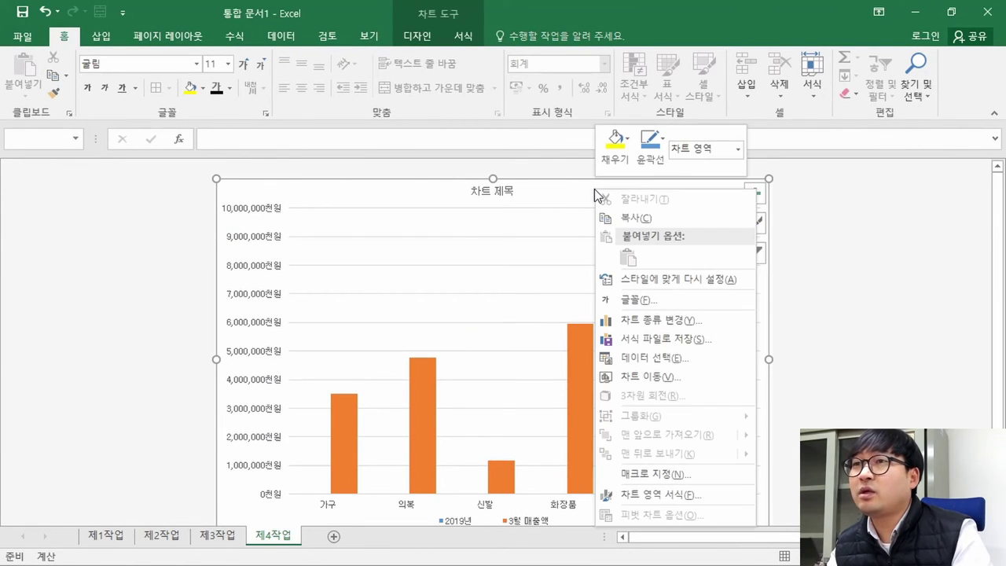
{"action": "left_click", "coordinate": [655, 494]}
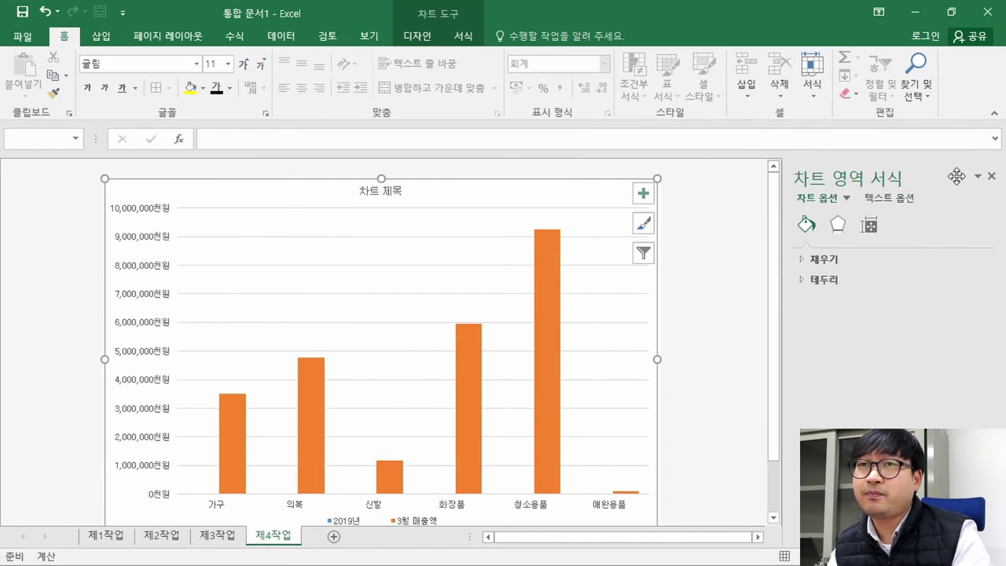
{"action": "left_click", "coordinate": [992, 176]}
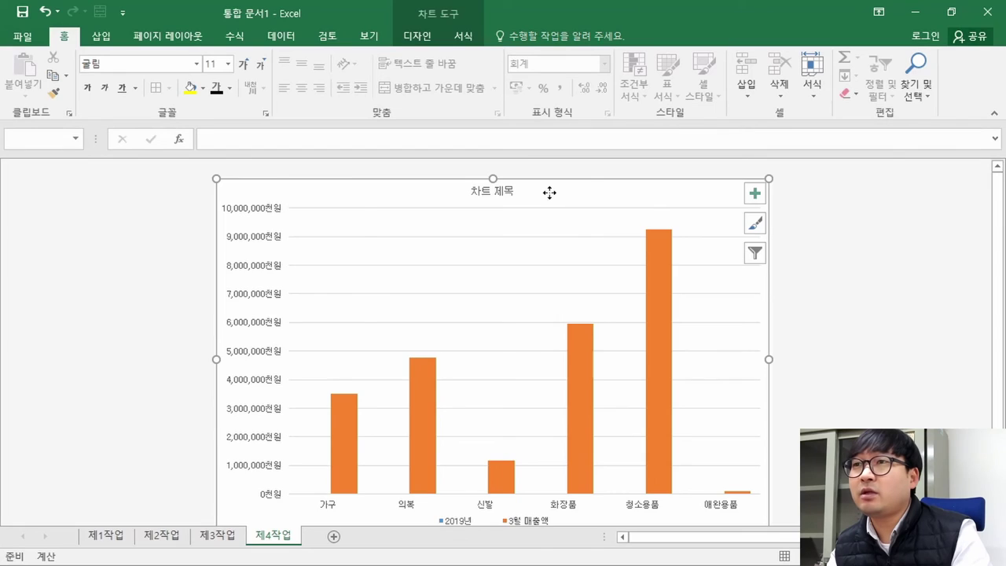
Step: Fill the chart area of the 제4작업 chart with the 분홍 박엽지 texture, following condition (5) in GE12-12A.pdf
{"action": "double_click", "coordinate": [550, 194]}
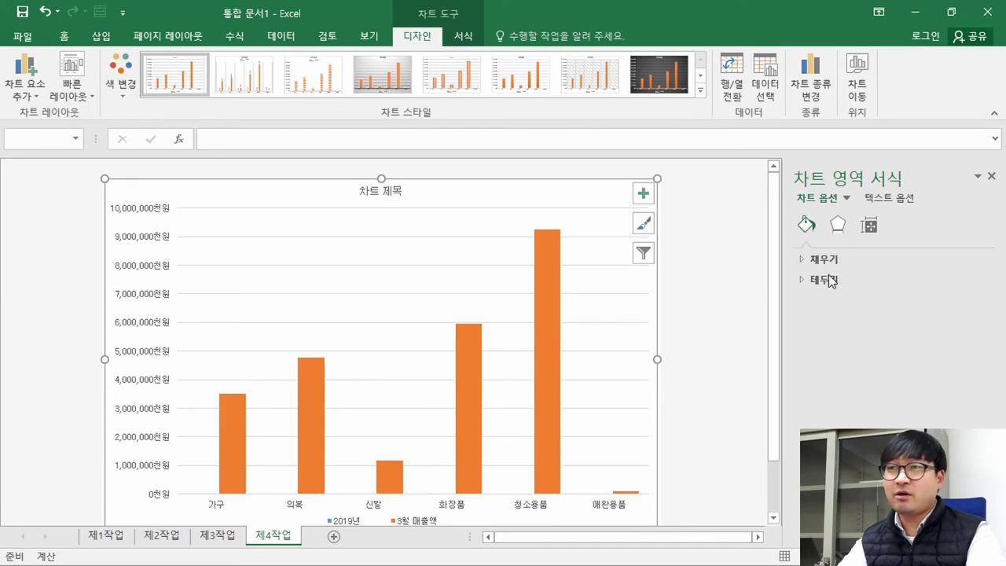
{"action": "key", "text": "alt+Tab"}
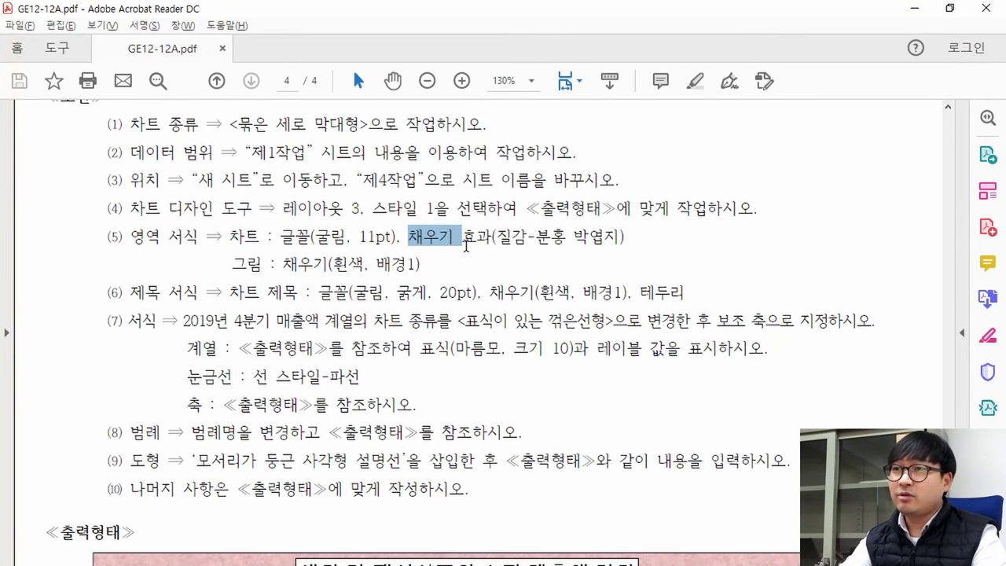
{"action": "key", "text": "alt+Tab"}
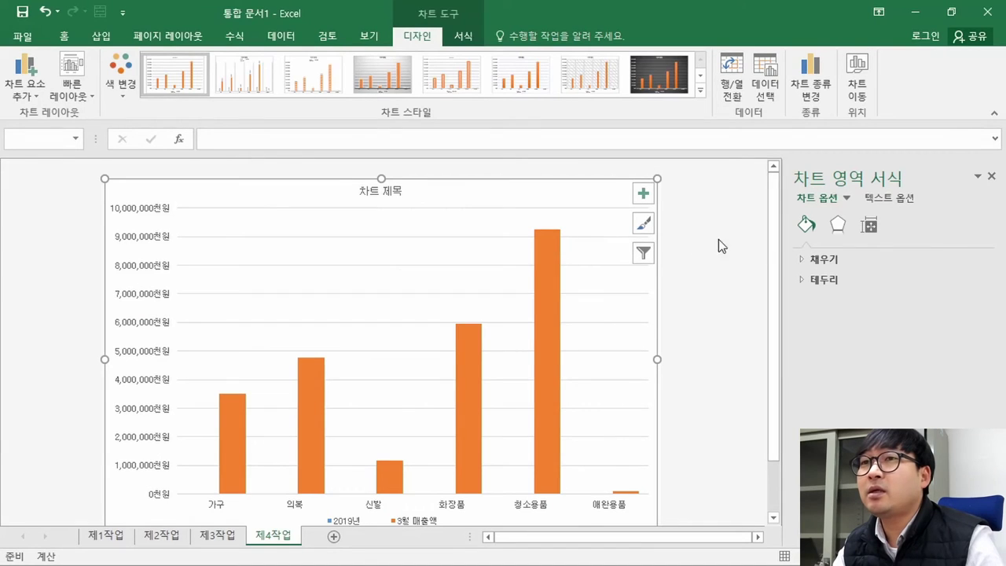
{"action": "left_click", "coordinate": [806, 262]}
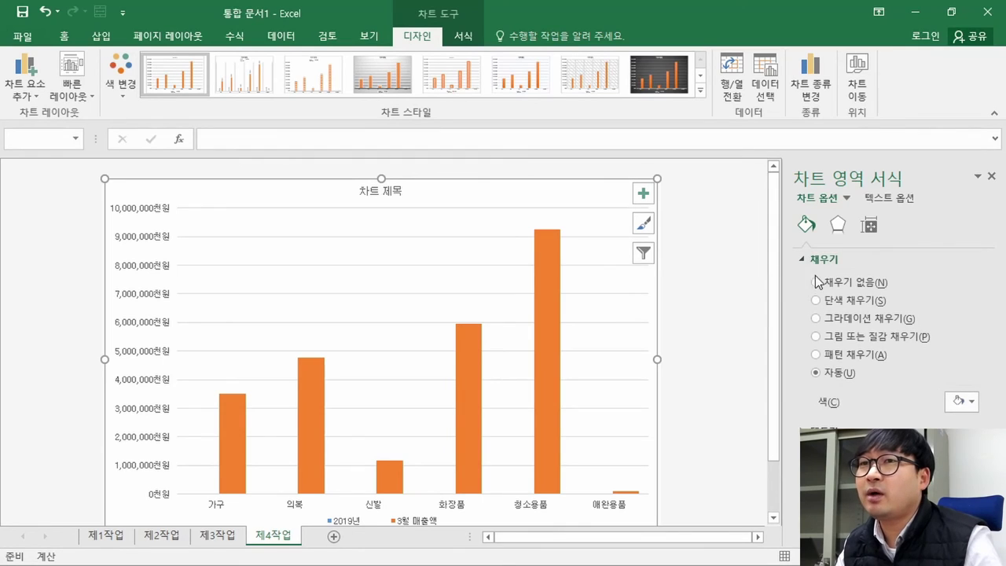
{"action": "left_click", "coordinate": [889, 340]}
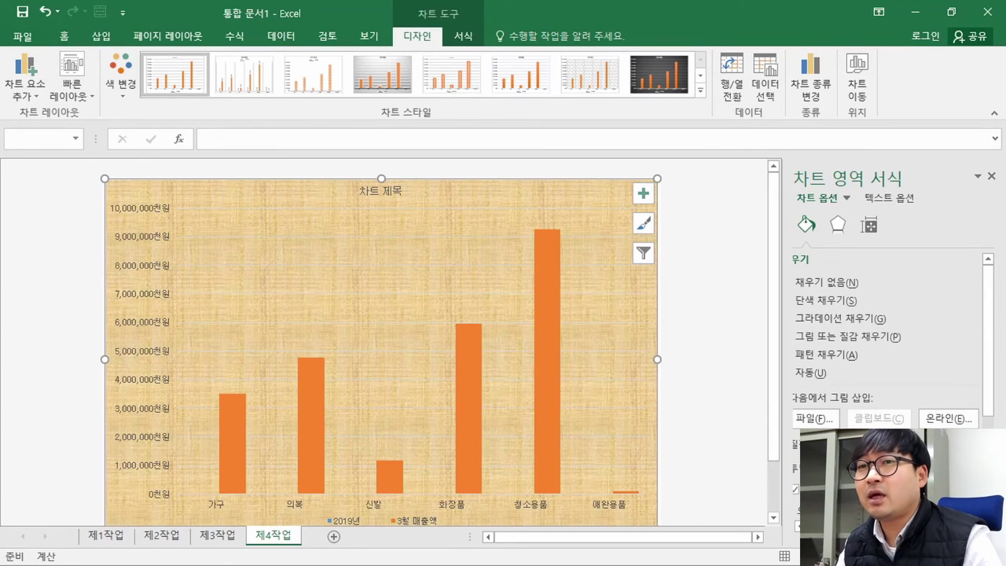
{"action": "left_click", "coordinate": [964, 444]}
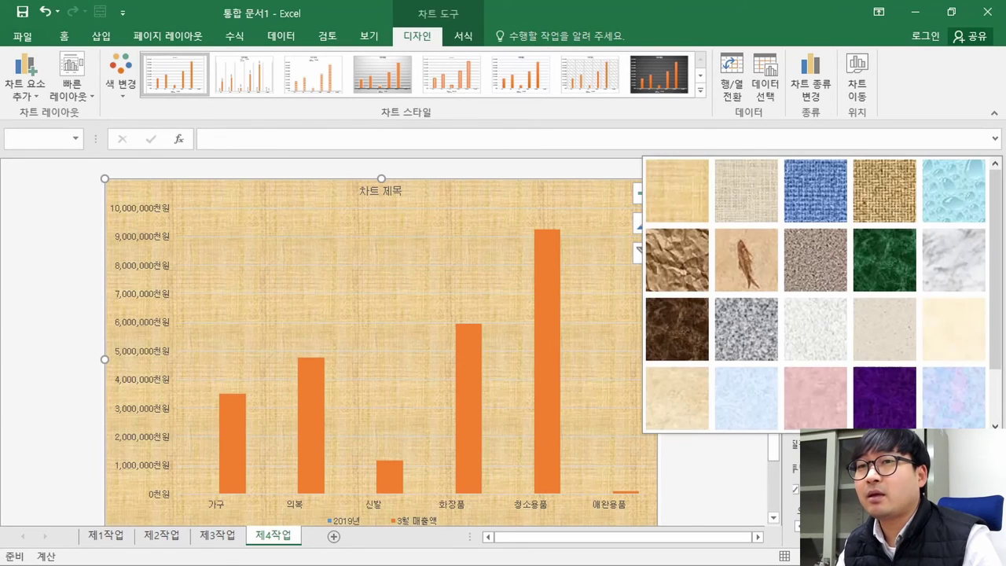
{"action": "left_click", "coordinate": [831, 394]}
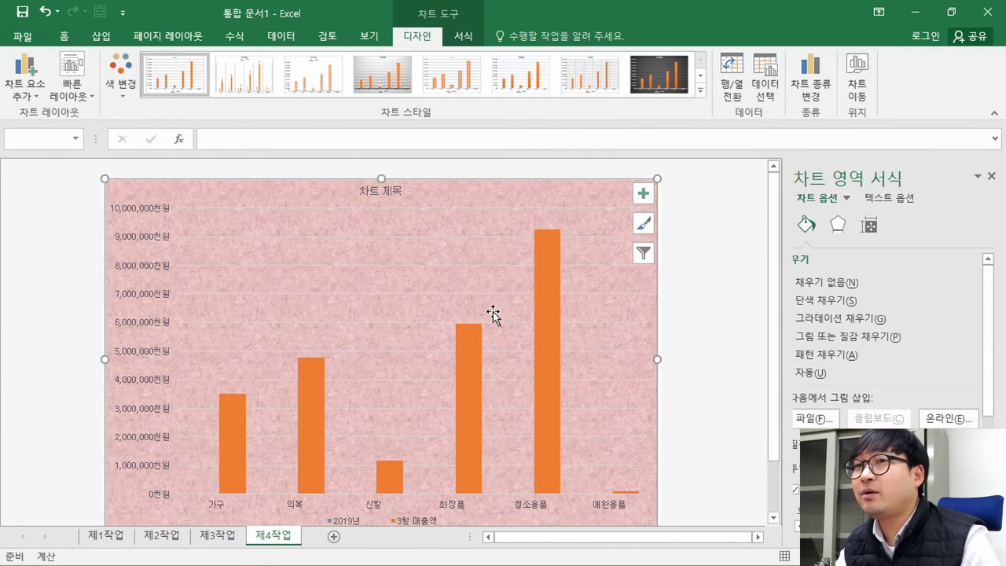
Step: Check the 그림 requirement of condition (5) in GE12-12A.pdf and give the chart's plot area a solid fill of 흰색, 배경 1 in Excel
{"action": "key", "text": "alt+Tab"}
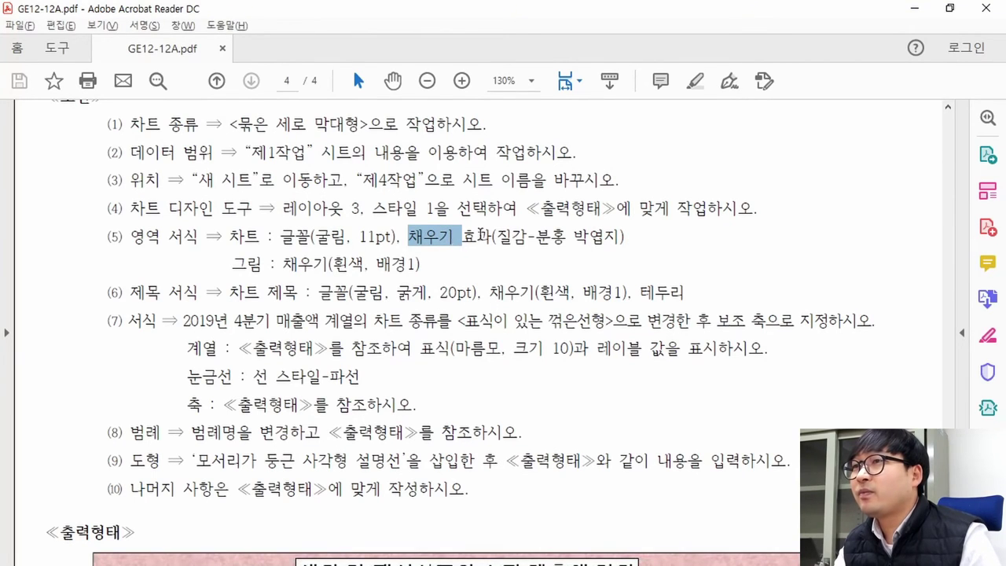
{"action": "left_click_drag", "start_coordinate": [232, 264], "coordinate": [403, 264]}
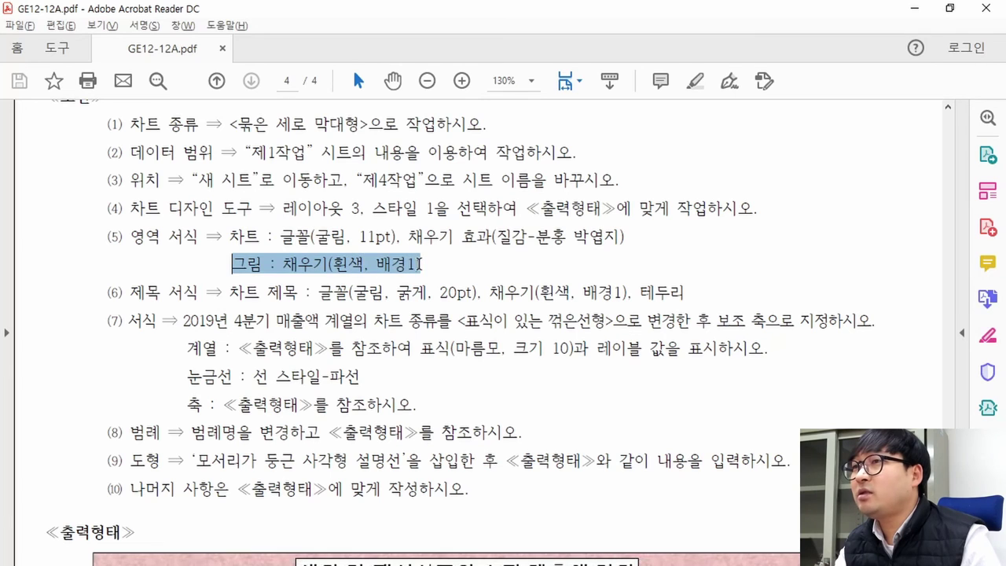
{"action": "key", "text": "alt+Tab"}
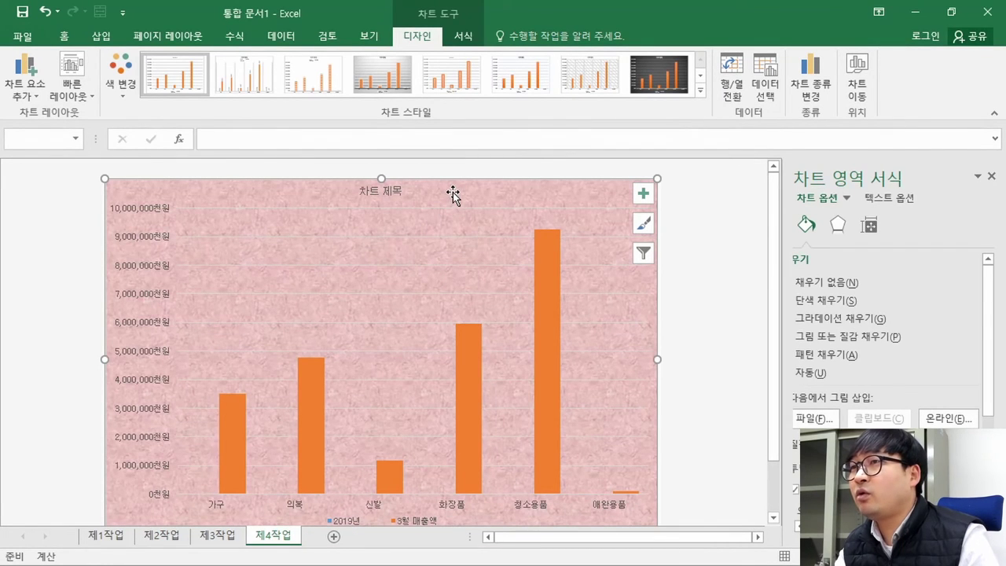
{"action": "left_click", "coordinate": [440, 224]}
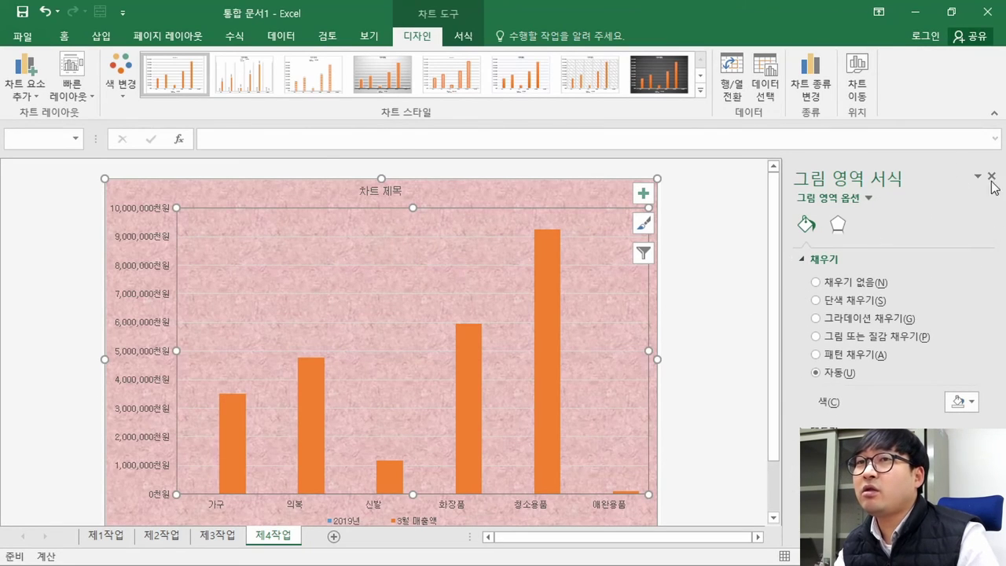
{"action": "left_click", "coordinate": [439, 195]}
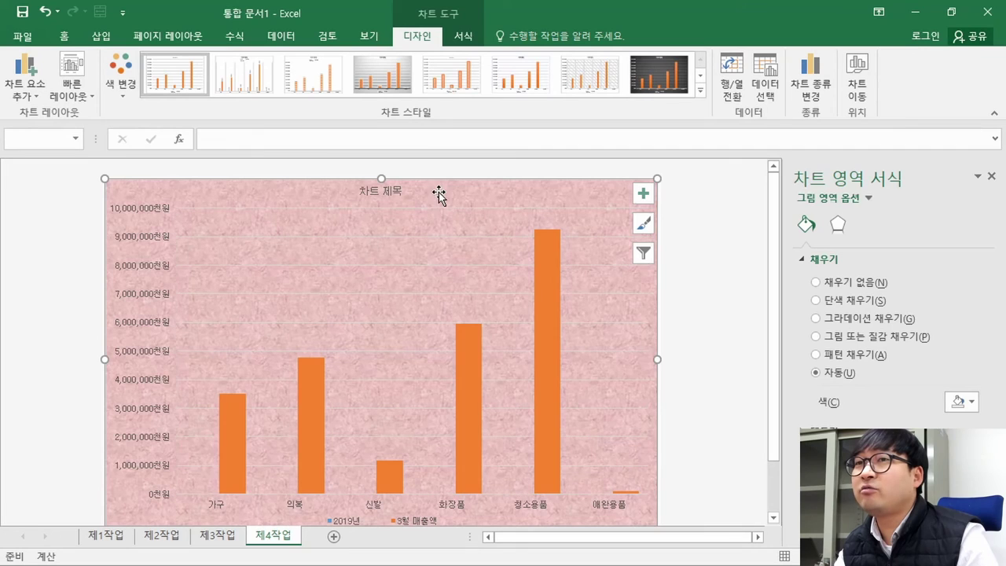
{"action": "left_click", "coordinate": [460, 222]}
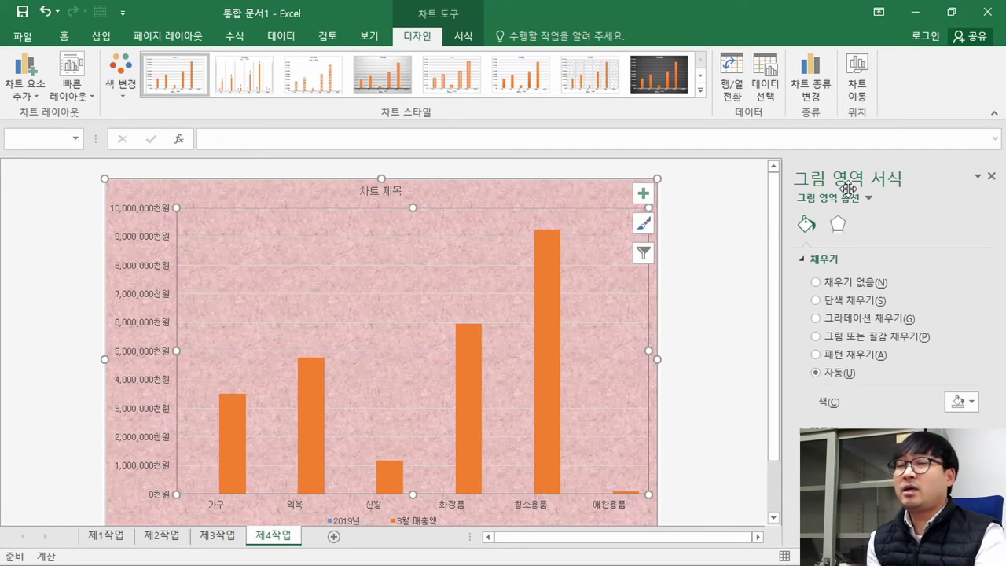
{"action": "key", "text": "alt+Tab"}
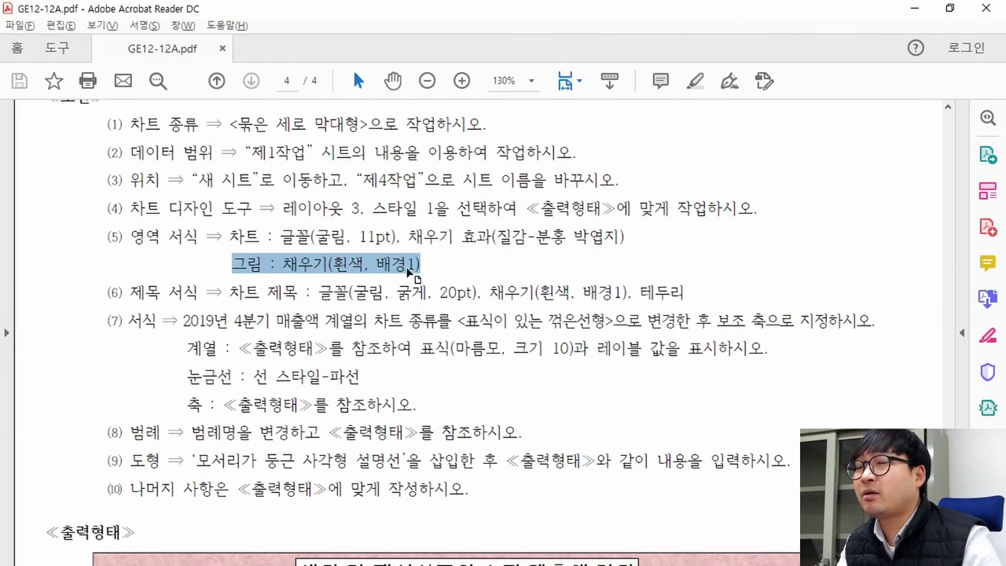
{"action": "key", "text": "alt+Tab"}
{"action": "left_click", "coordinate": [848, 306]}
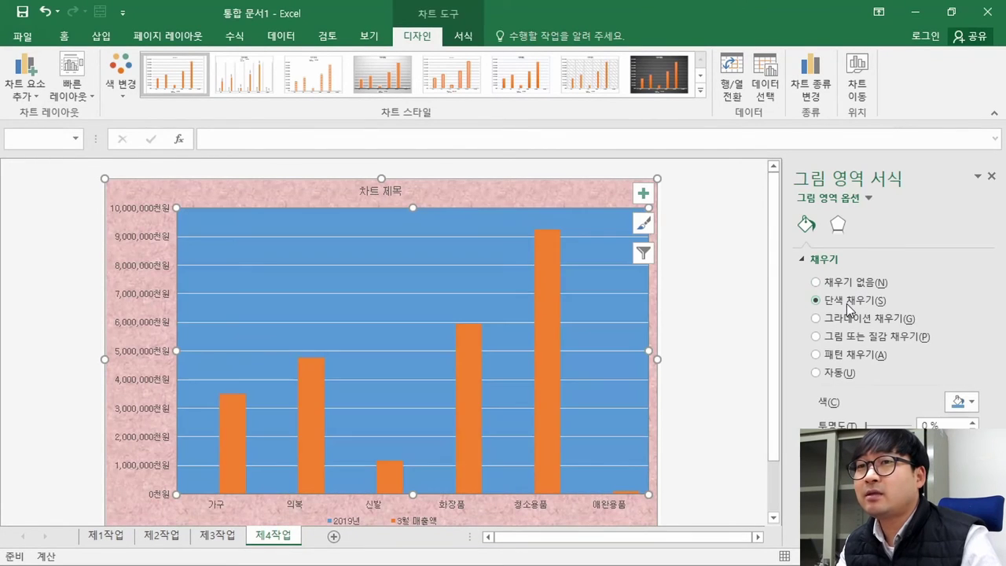
{"action": "left_click", "coordinate": [960, 401]}
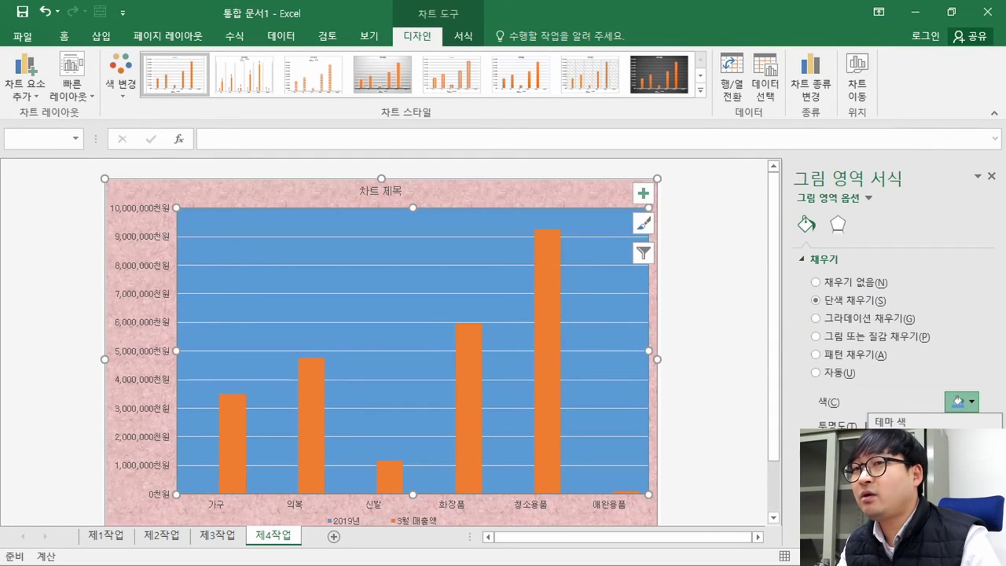
{"action": "left_click", "coordinate": [877, 436]}
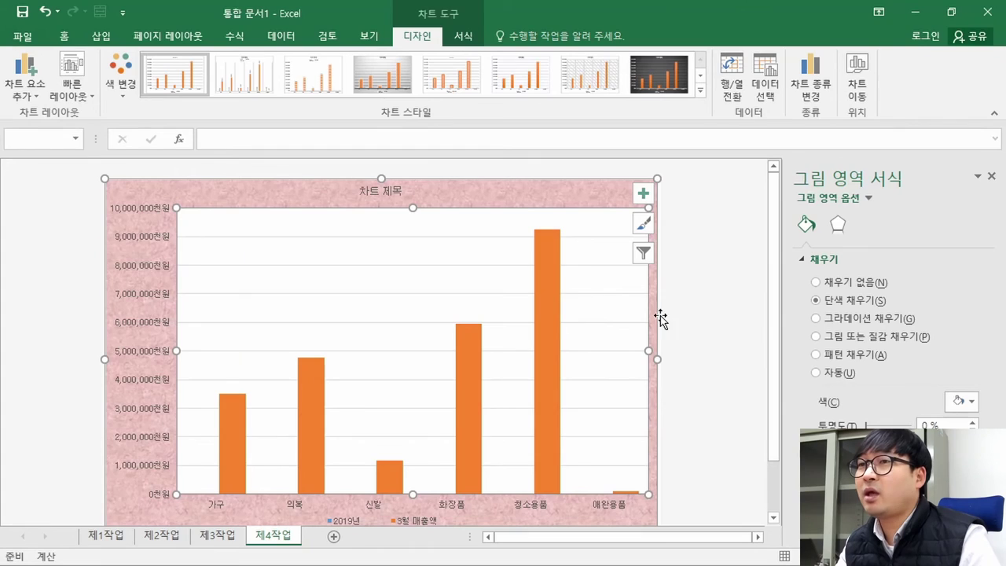
Step: Switch to GE12-12A.pdf and read condition (6) 제목 서식 alongside the title in the ≪출력형태≫ sample
{"action": "key", "text": "alt+Tab"}
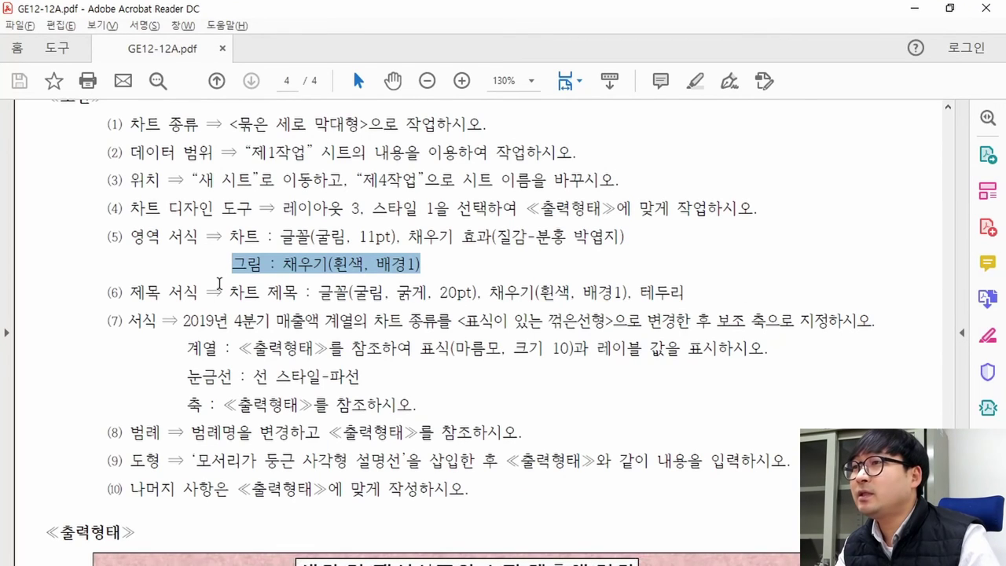
{"action": "left_click_drag", "start_coordinate": [130, 297], "coordinate": [200, 297]}
{"action": "scroll", "coordinate": [315, 297], "scroll_direction": "down", "scroll_amount": 4}
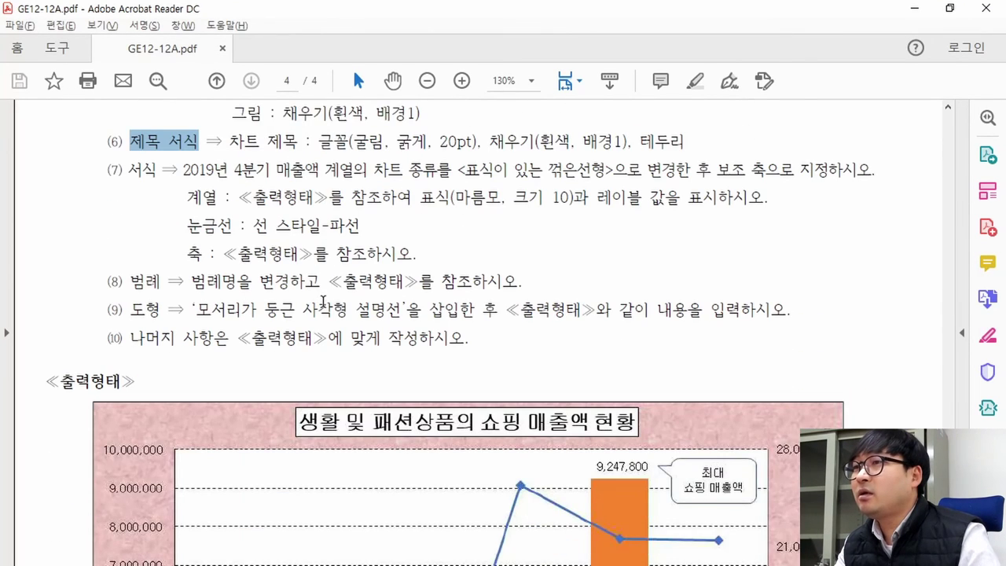
{"action": "left_click_drag", "start_coordinate": [338, 418], "coordinate": [794, 481]}
{"action": "left_click", "coordinate": [267, 233]}
{"action": "scroll", "coordinate": [259, 240], "scroll_direction": "up", "scroll_amount": 2}
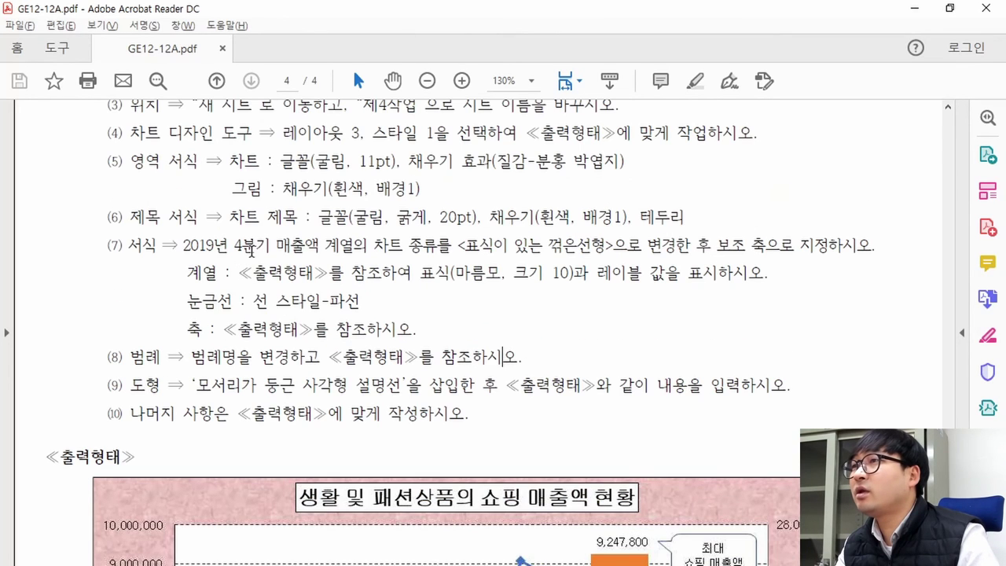
{"action": "double_click", "coordinate": [234, 217]}
{"action": "left_click_drag", "start_coordinate": [319, 218], "coordinate": [458, 233]}
{"action": "scroll", "coordinate": [458, 232], "scroll_direction": "up", "scroll_amount": 2}
{"action": "left_click", "coordinate": [340, 294]}
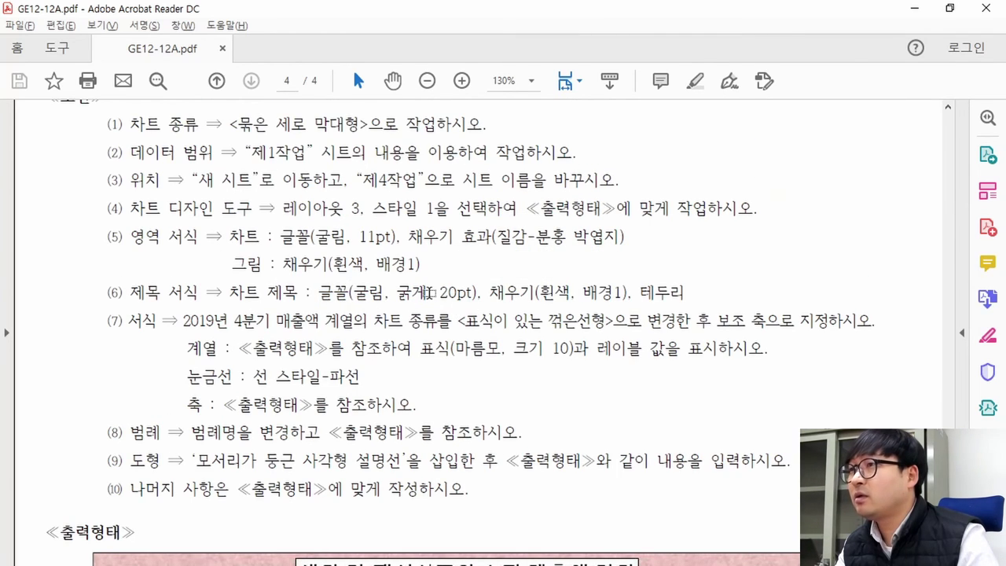
Step: Compare the title and vertical axes of the ≪출력형태≫ sample in GE12-12A.pdf with the 제4작업 chart in Excel
{"action": "key", "text": "alt+Tab"}
{"action": "key", "text": "alt+Tab"}
{"action": "scroll", "coordinate": [340, 343], "scroll_direction": "down", "scroll_amount": 4}
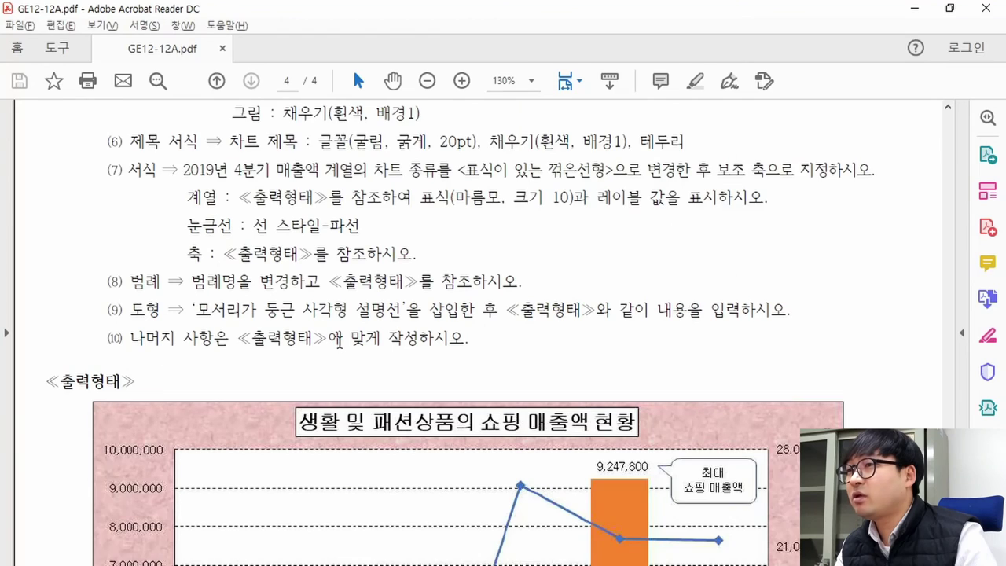
{"action": "scroll", "coordinate": [339, 343], "scroll_direction": "down", "scroll_amount": 3}
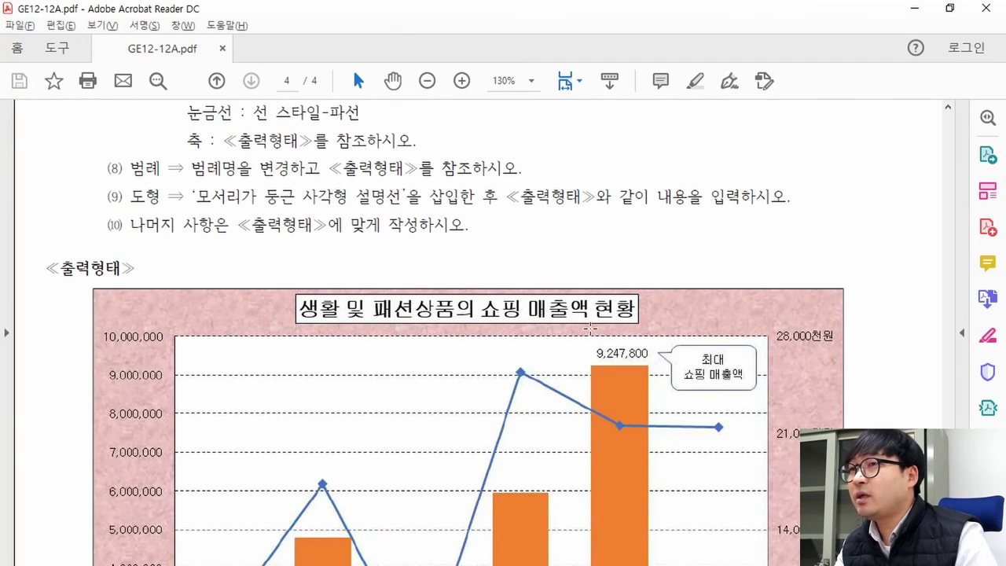
{"action": "scroll", "coordinate": [653, 333], "scroll_direction": "up", "scroll_amount": 8}
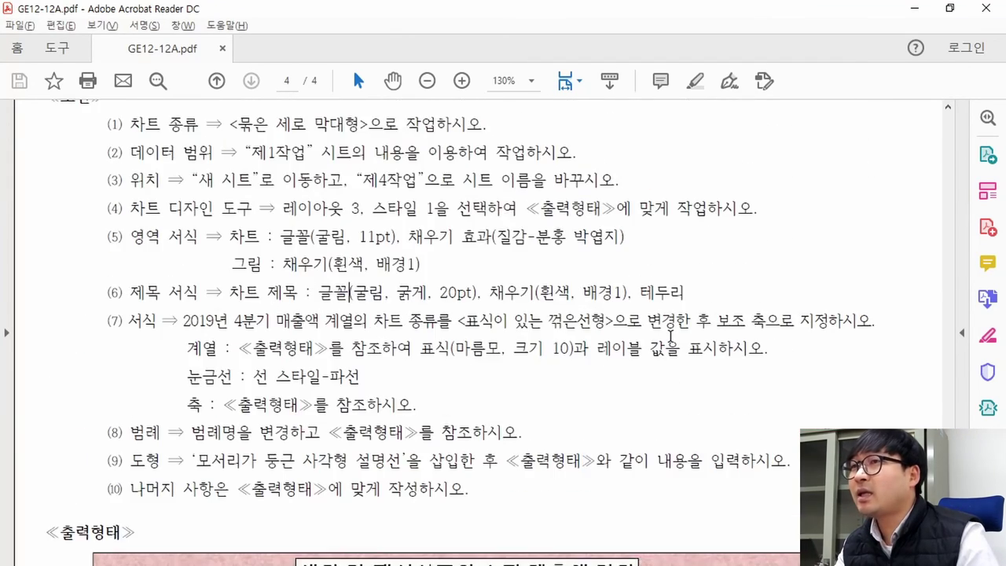
{"action": "key", "text": "alt+Tab"}
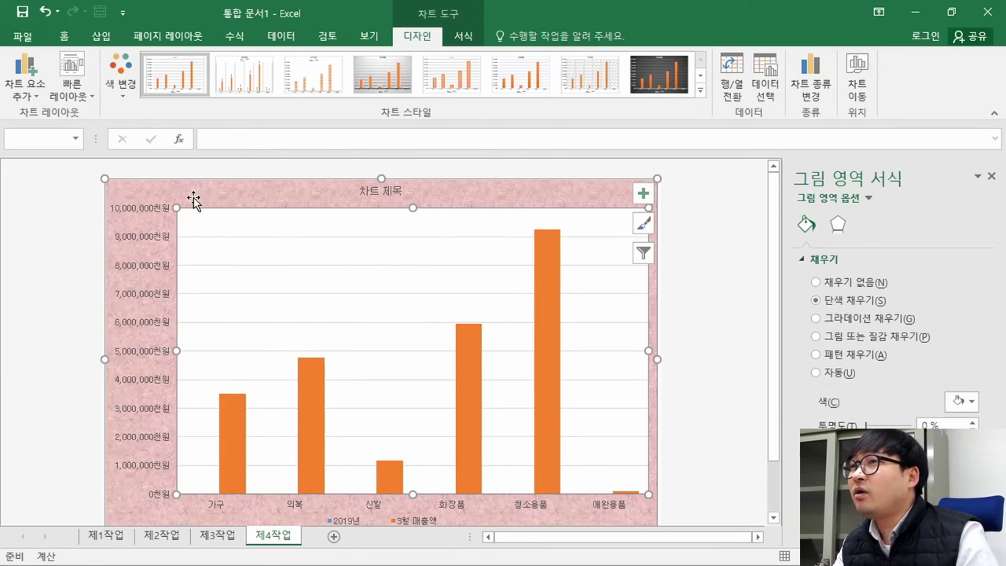
{"action": "key", "text": "alt+Tab"}
{"action": "scroll", "coordinate": [254, 456], "scroll_direction": "down", "scroll_amount": 6}
{"action": "scroll", "coordinate": [254, 456], "scroll_direction": "down", "scroll_amount": 3}
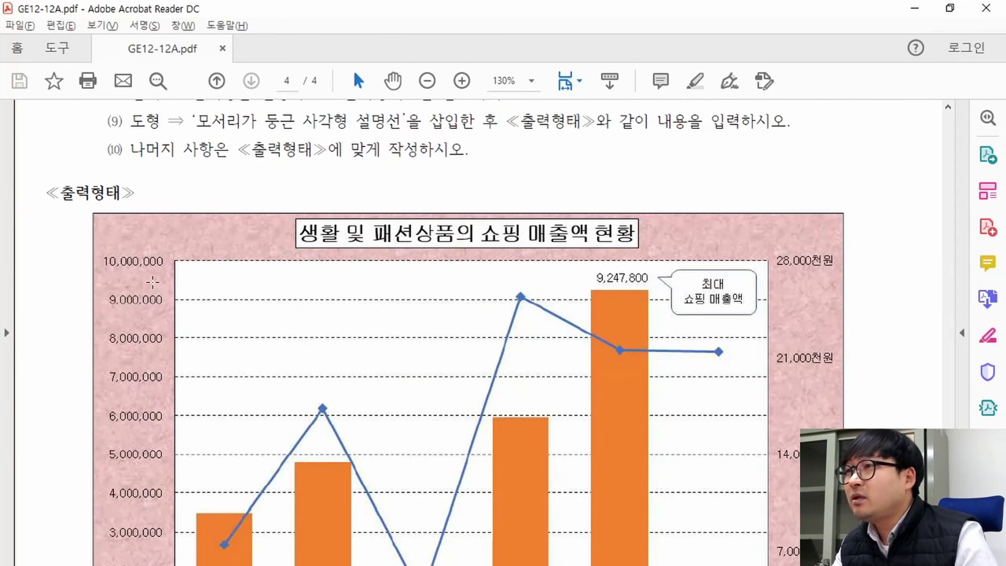
{"action": "key", "text": "alt+Tab"}
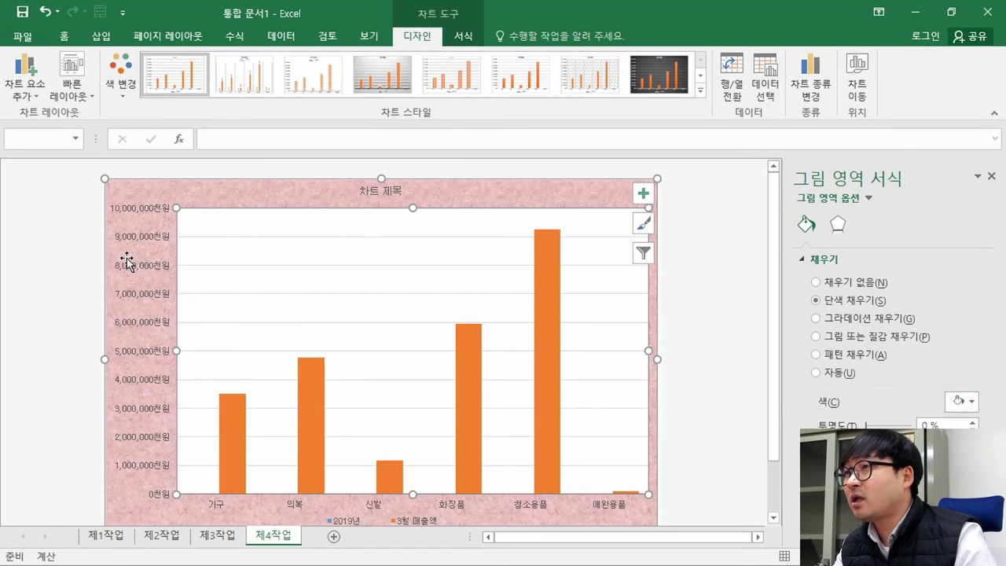
Step: Compare the chart text with the sample in GE12-12A.pdf and set the font color of the whole 제4작업 chart area to black in Excel
{"action": "key", "text": "alt+Tab"}
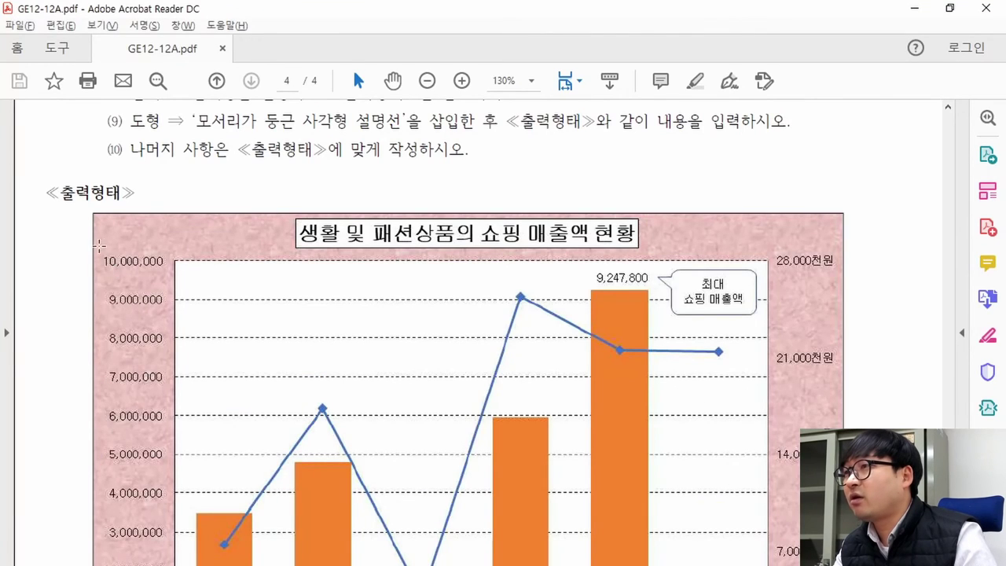
{"action": "key", "text": "alt+Tab"}
{"action": "left_click", "coordinate": [126, 184]}
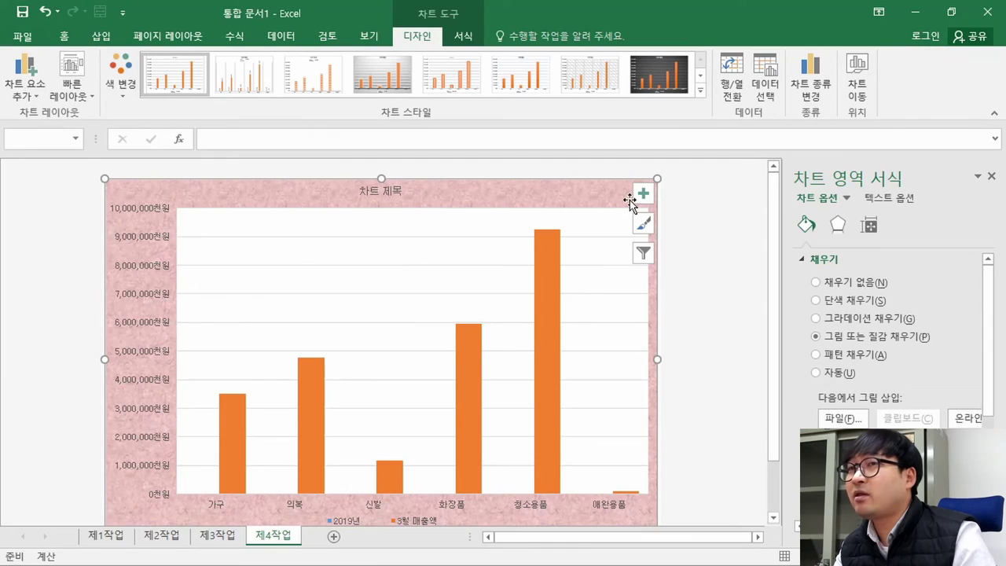
{"action": "left_click", "coordinate": [63, 36]}
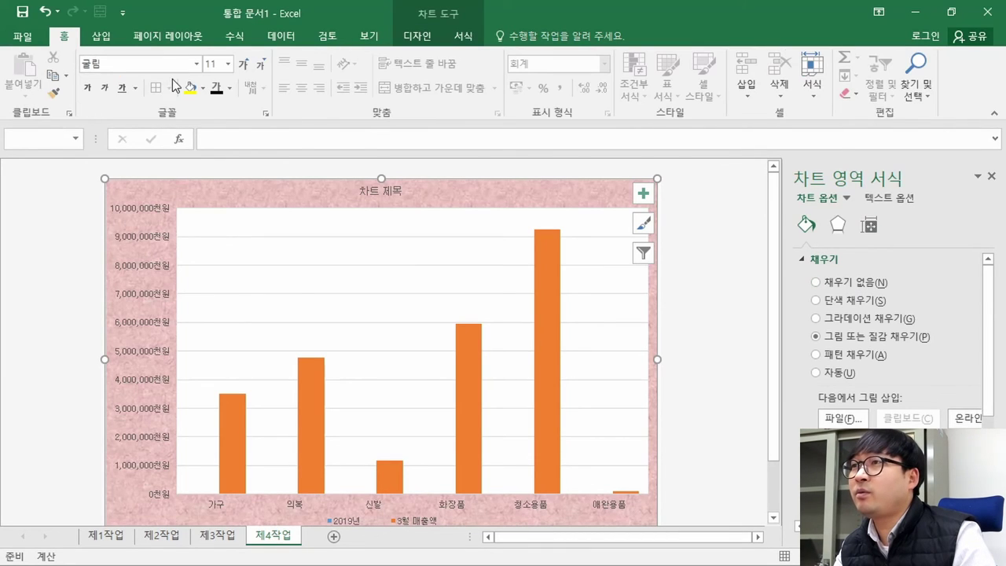
{"action": "left_click", "coordinate": [230, 88]}
{"action": "left_click", "coordinate": [230, 142]}
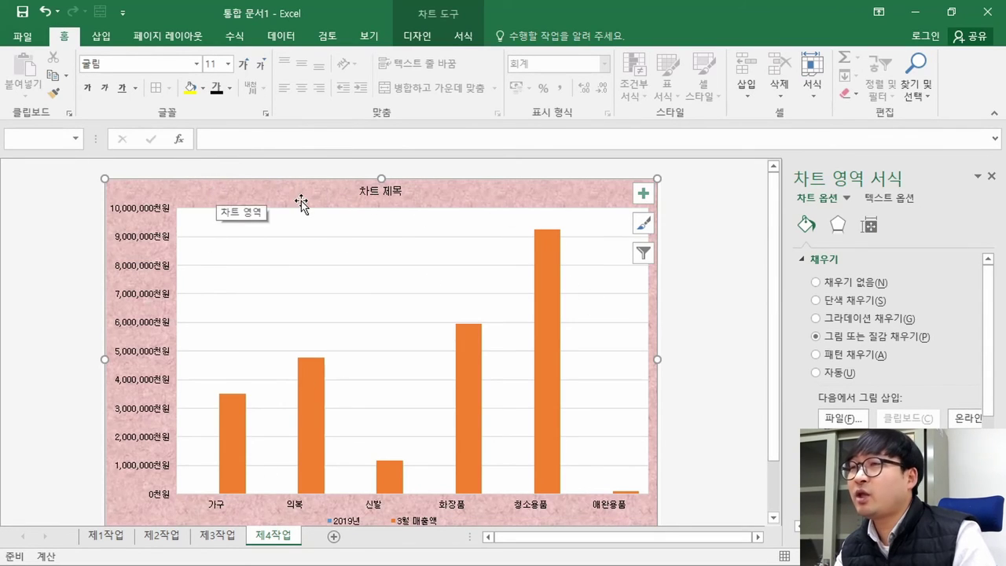
Step: Replace the chart title placeholder with 생활 및 패션상품의 쇼핑 매출액 현황, following the title in the GE12-12A.pdf sample
{"action": "key", "text": "alt+Tab"}
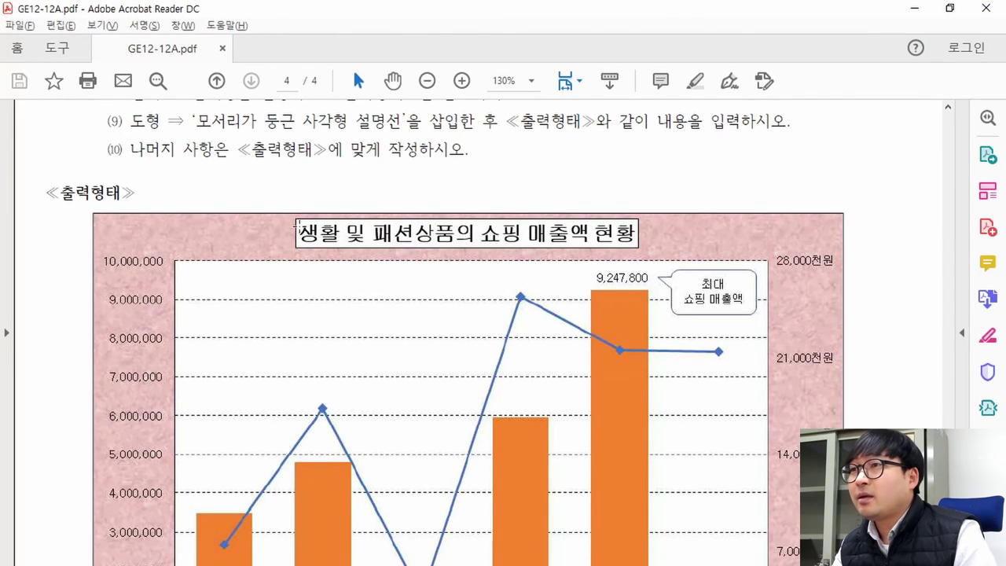
{"action": "key", "text": "alt+Tab"}
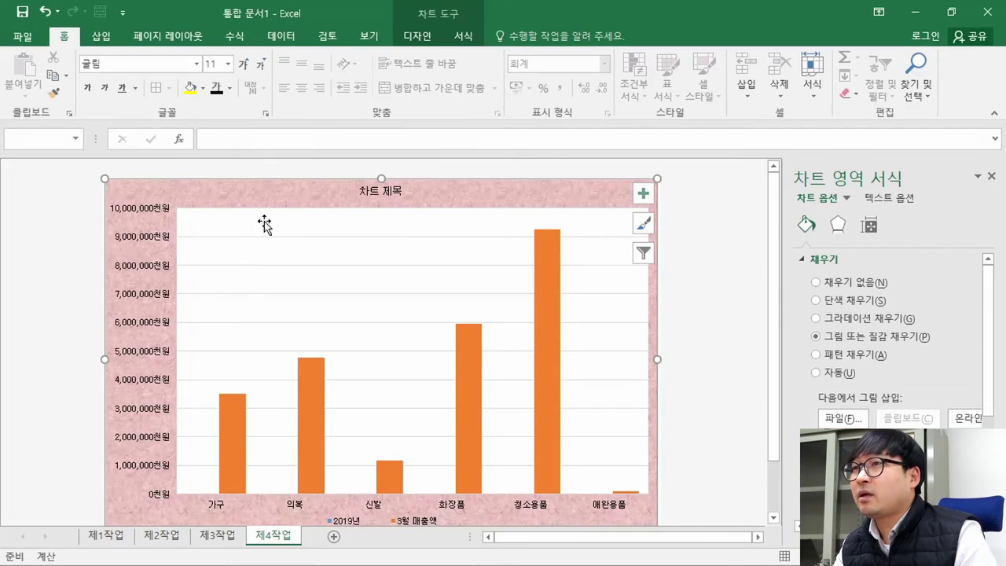
{"action": "left_click", "coordinate": [379, 190]}
{"action": "double_click", "coordinate": [374, 192]}
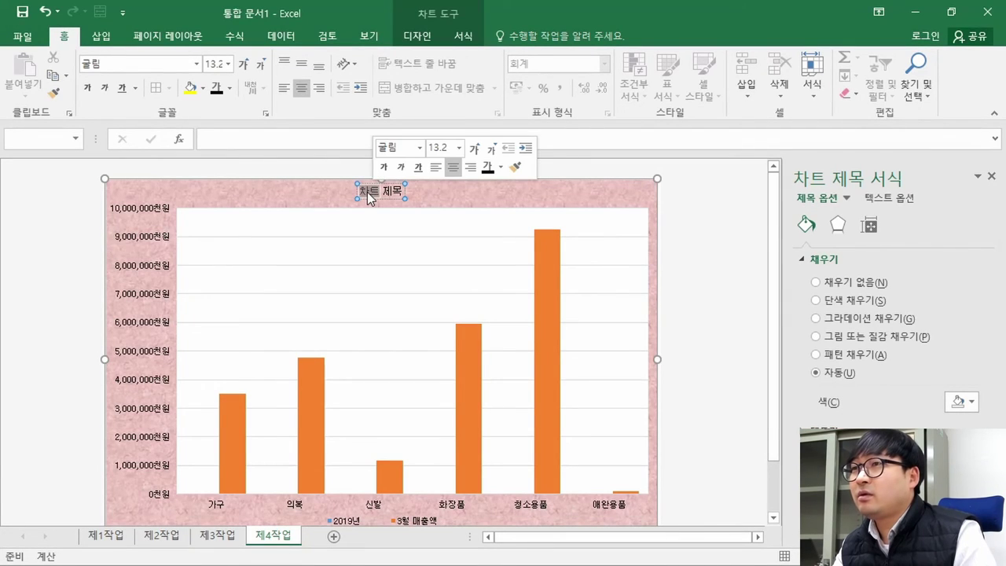
{"action": "type", "text": "생활 및"}
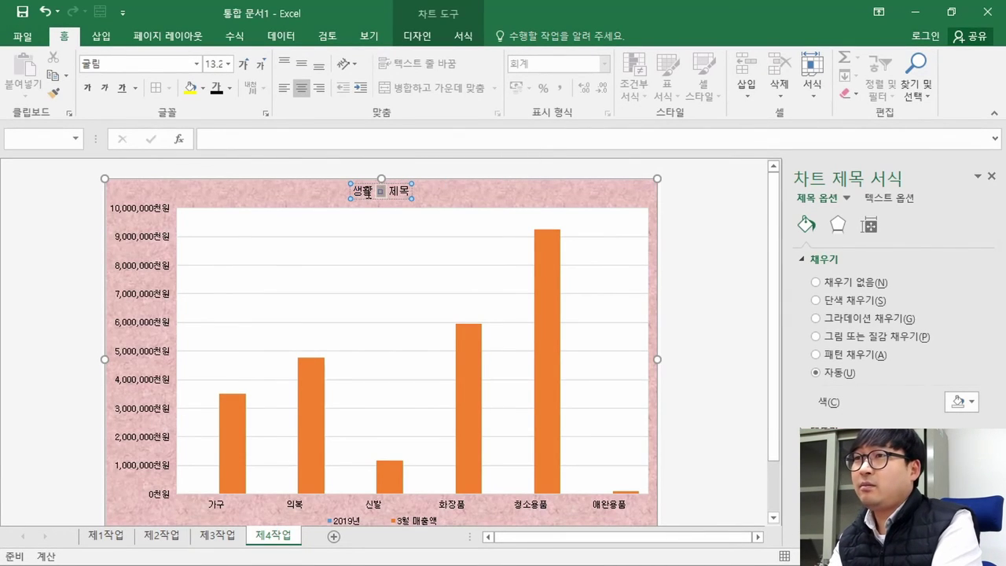
{"action": "type", "text": " 폐"}
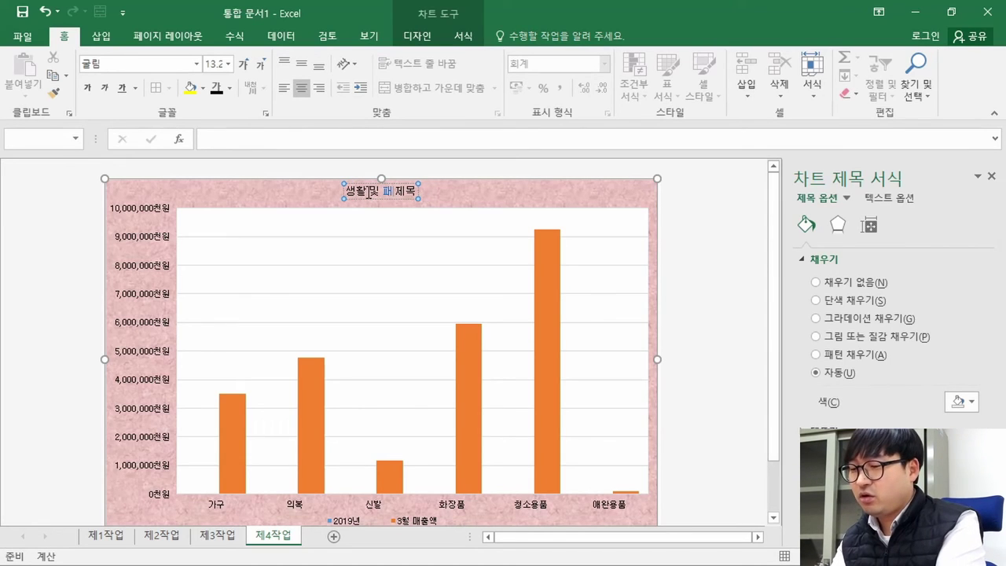
{"action": "type", "text": "서ㄴ상품"}
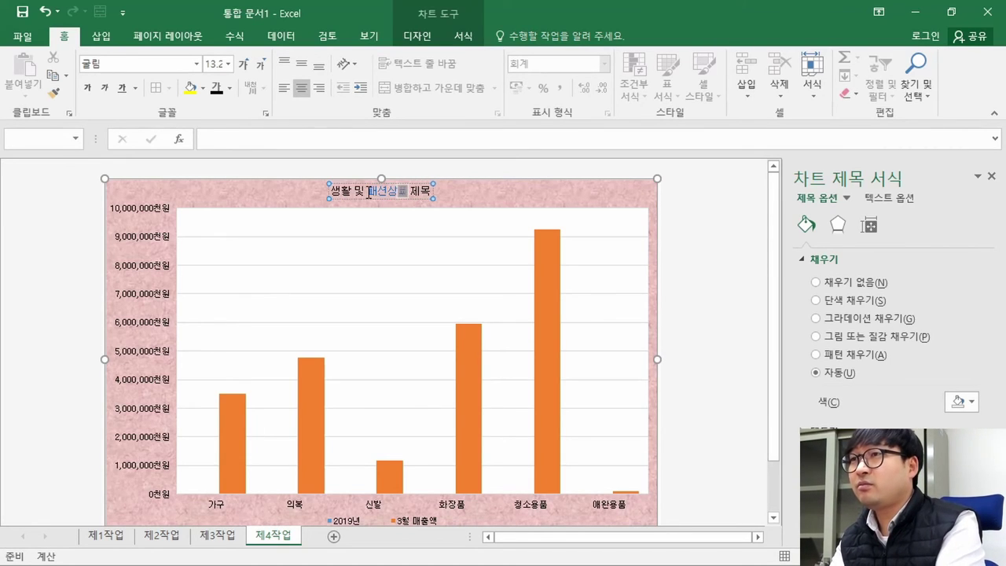
{"action": "key", "text": "alt+Tab"}
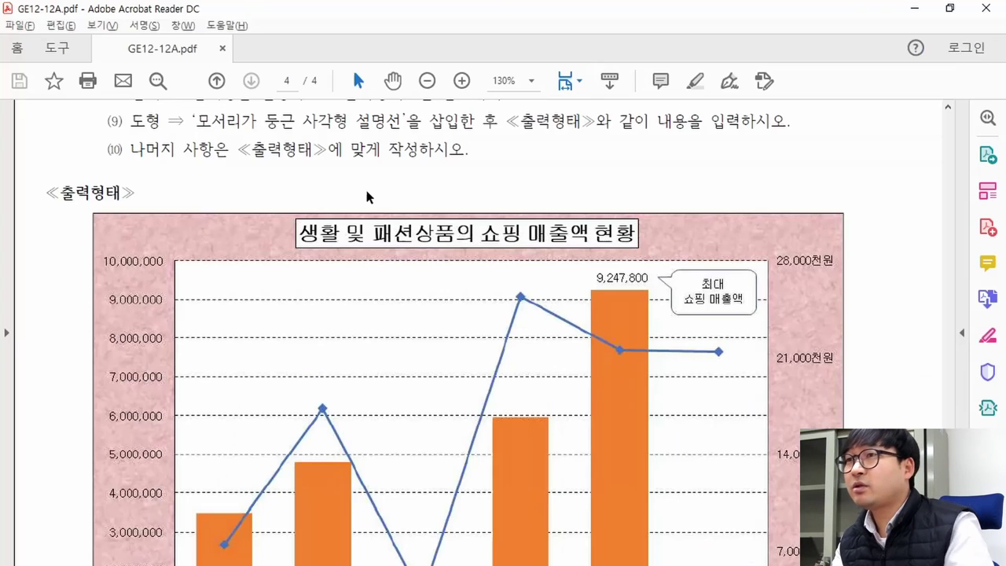
{"action": "key", "text": "alt+Tab"}
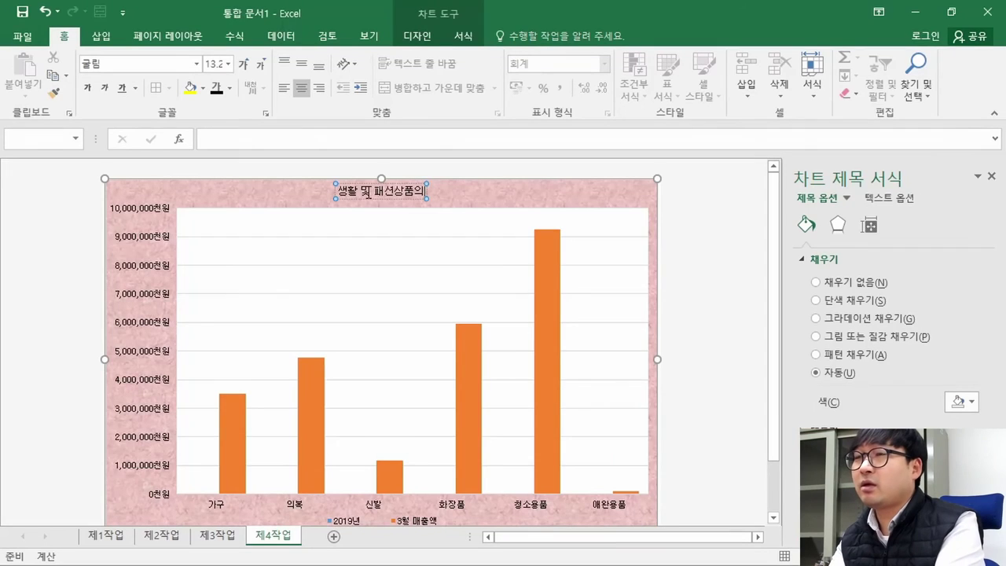
{"action": "type", "text": "쇼핑 매"}
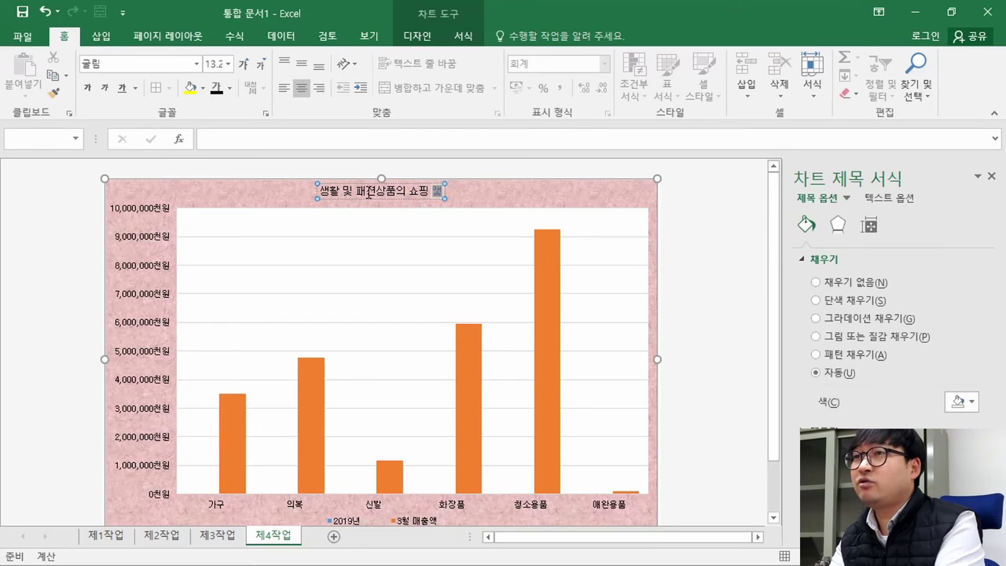
{"action": "type", "text": "출액 현황"}
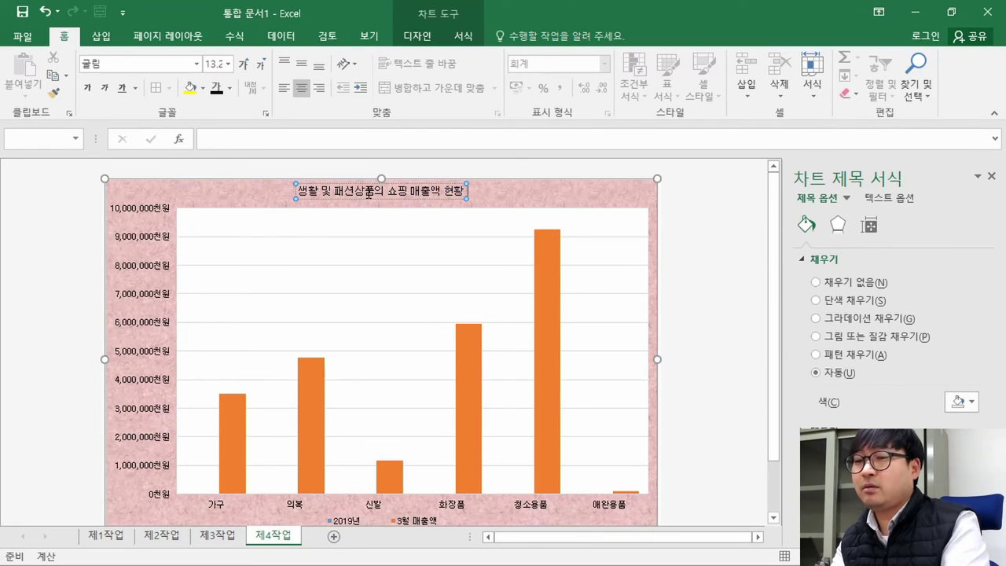
Step: Check the font requirement of condition (6) in GE12-12A.pdf and make the chart title bold at 20 pt in Excel
{"action": "key", "text": "alt+Tab"}
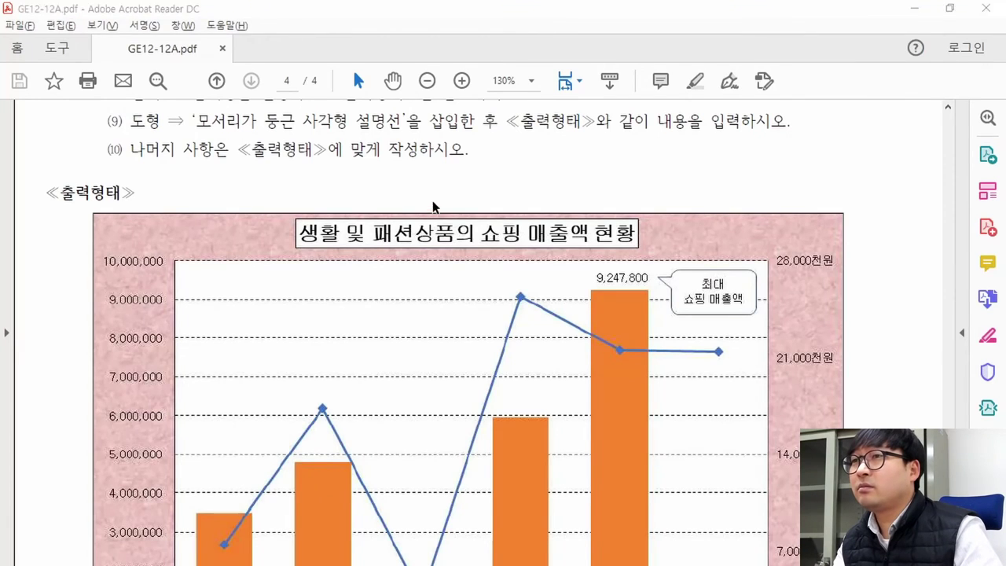
{"action": "key", "text": "alt+Tab"}
{"action": "key", "text": "alt+Tab"}
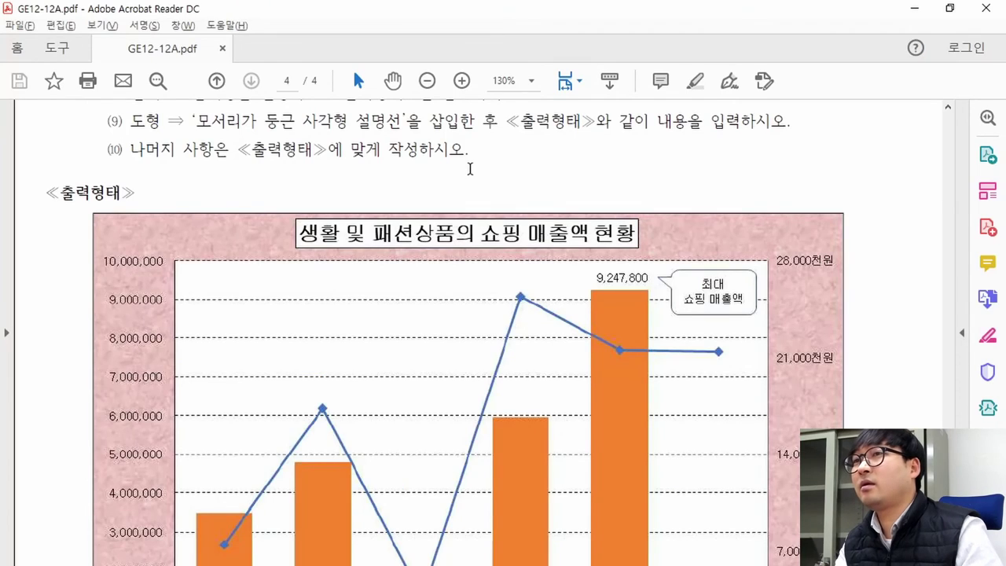
{"action": "scroll", "coordinate": [473, 166], "scroll_direction": "up", "scroll_amount": 5}
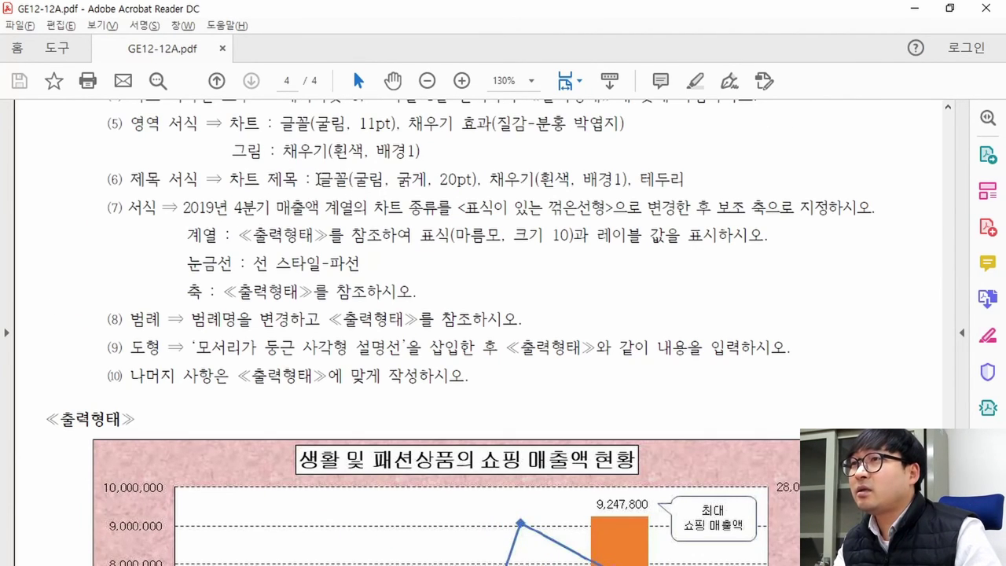
{"action": "left_click_drag", "start_coordinate": [317, 179], "coordinate": [464, 180]}
{"action": "key", "text": "alt+Tab"}
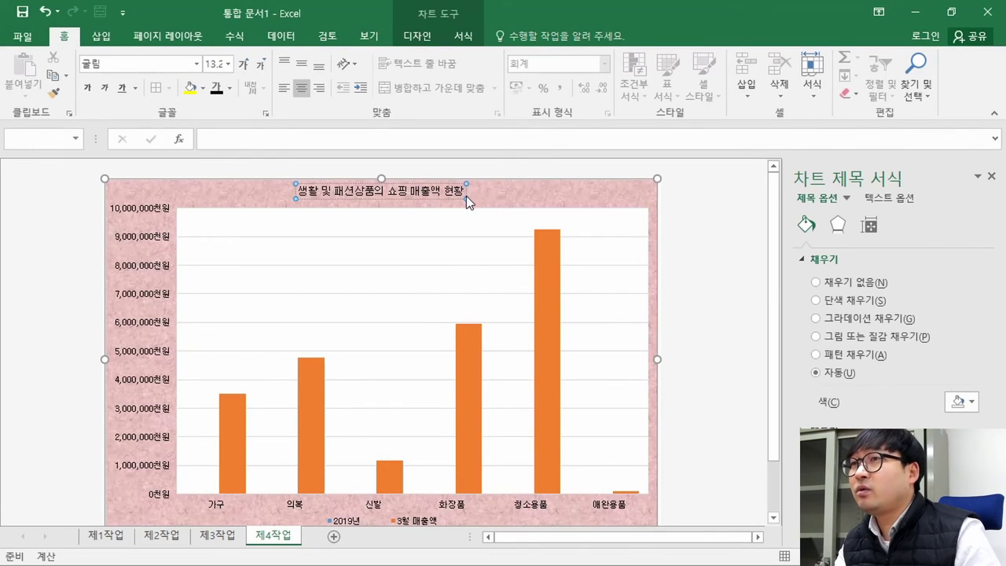
{"action": "left_click", "coordinate": [136, 66]}
{"action": "left_click", "coordinate": [214, 64]}
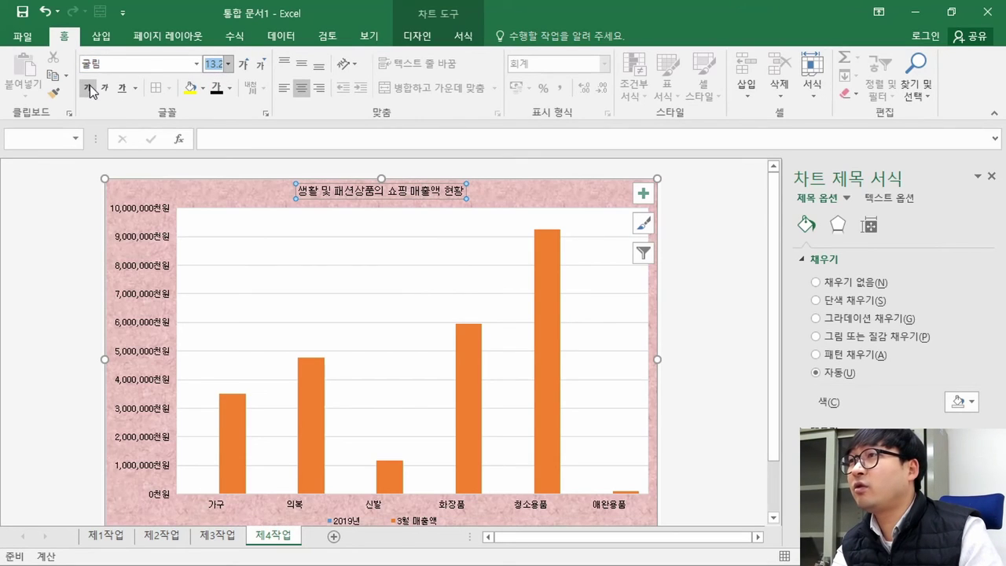
{"action": "left_click", "coordinate": [89, 89]}
{"action": "left_click", "coordinate": [214, 65]}
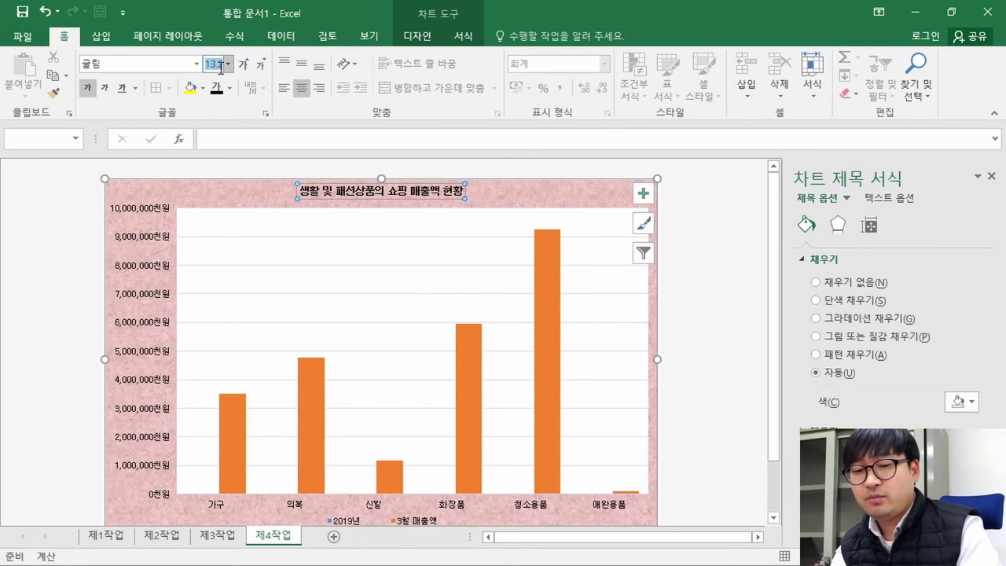
{"action": "type", "text": "20"}
{"action": "key", "text": "Return"}
Step: Check the fill requirement of condition (6) in GE12-12A.pdf and give the chart title a solid white fill in Excel
{"action": "key", "text": "alt+Tab"}
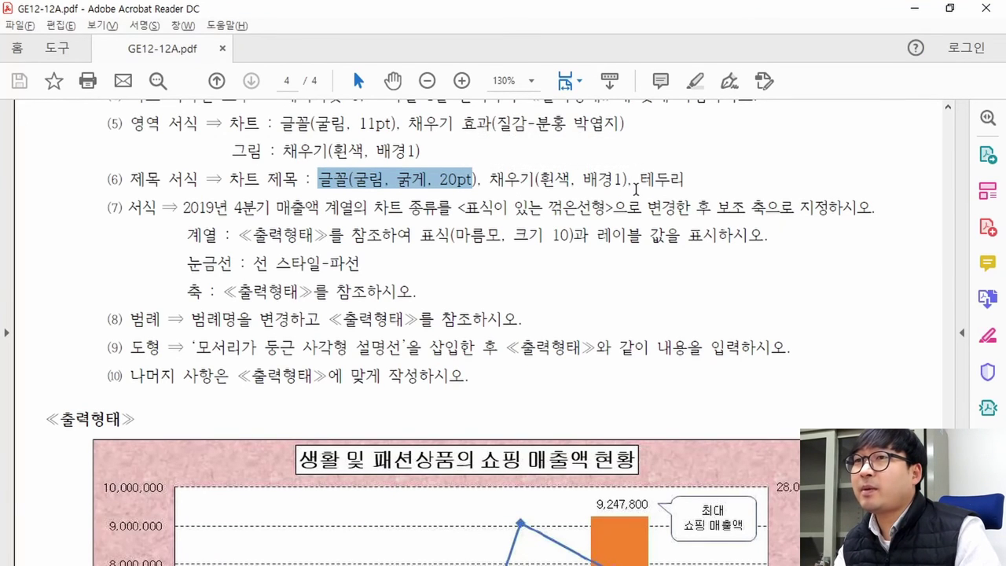
{"action": "key", "text": "alt+Tab"}
{"action": "left_click", "coordinate": [815, 299]}
{"action": "left_click", "coordinate": [961, 402]}
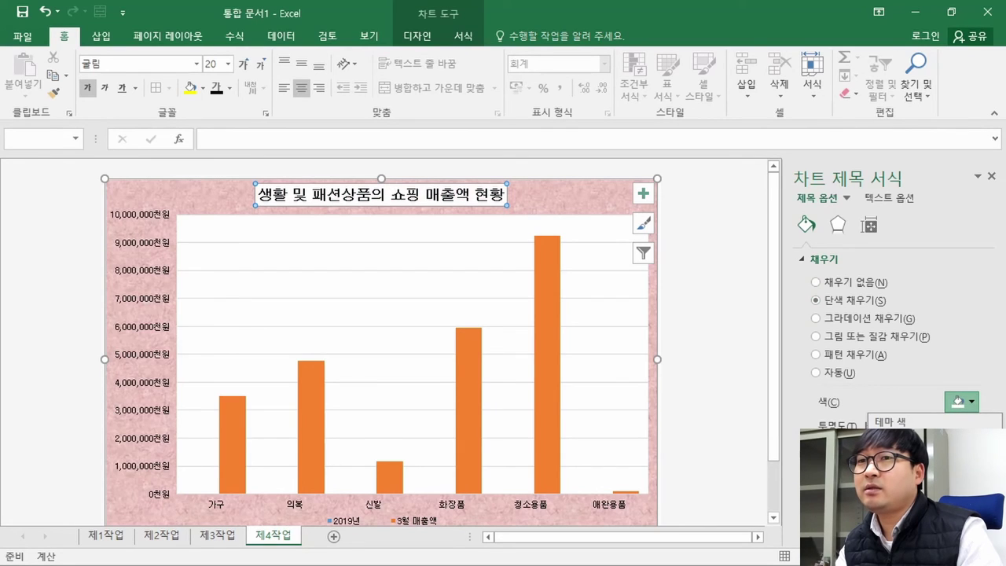
{"action": "left_click", "coordinate": [958, 400]}
Step: Give the chart title a solid black border, following the 테두리 requirement of condition (6) in GE12-12A.pdf
{"action": "key", "text": "alt+Tab"}
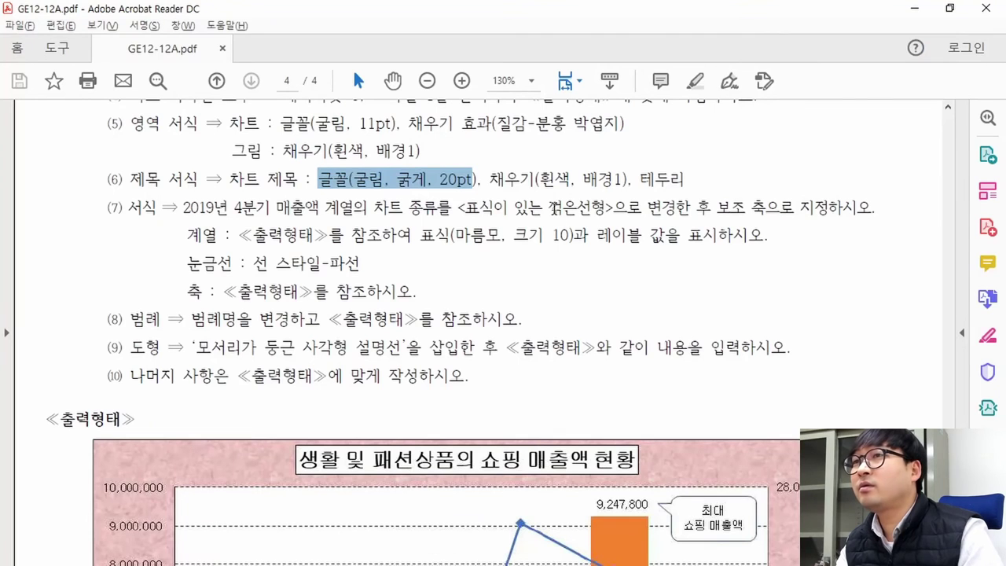
{"action": "key", "text": "alt+Tab"}
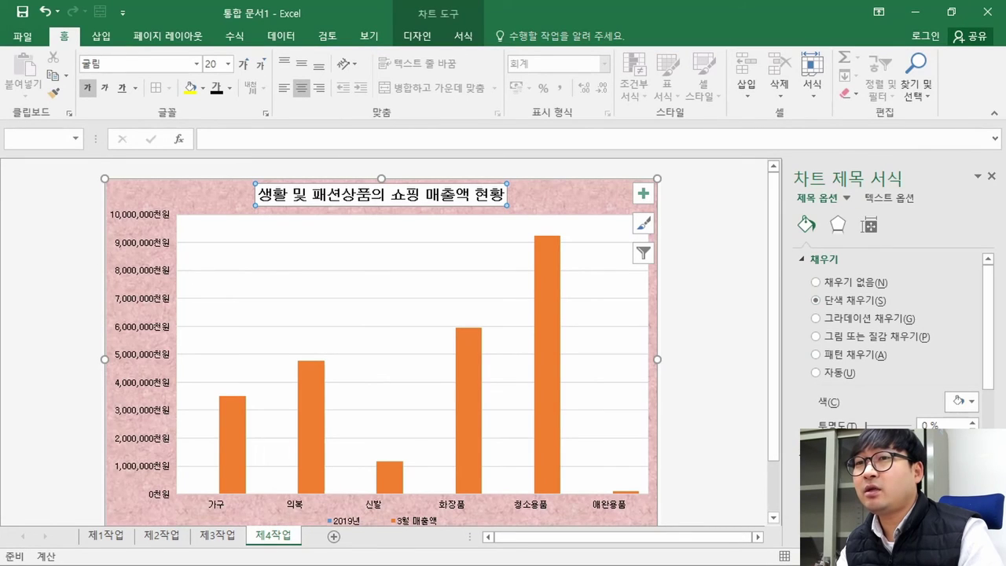
{"action": "scroll", "coordinate": [902, 341], "scroll_direction": "down", "scroll_amount": 3}
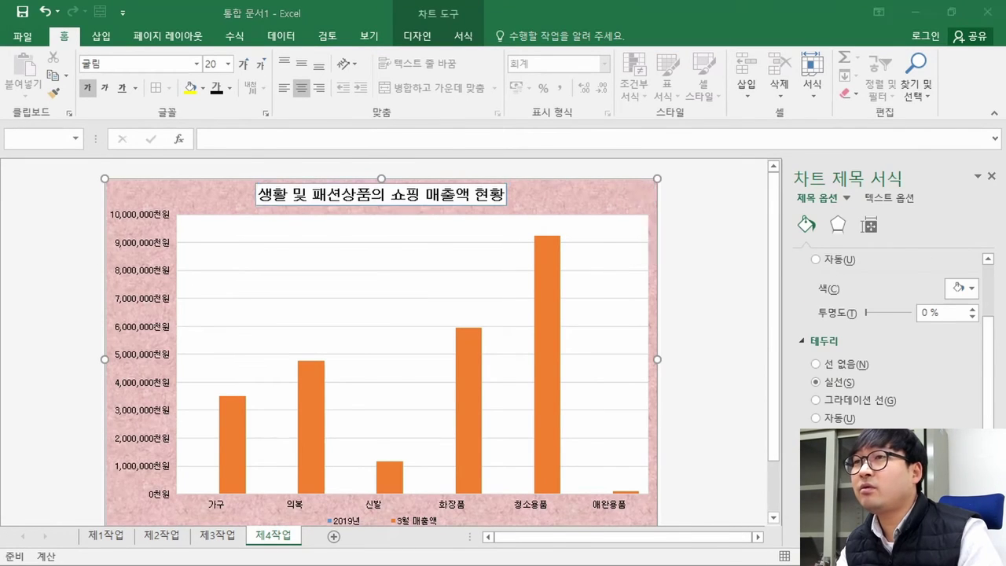
{"action": "key", "text": "alt+Tab"}
{"action": "key", "text": "alt+Tab"}
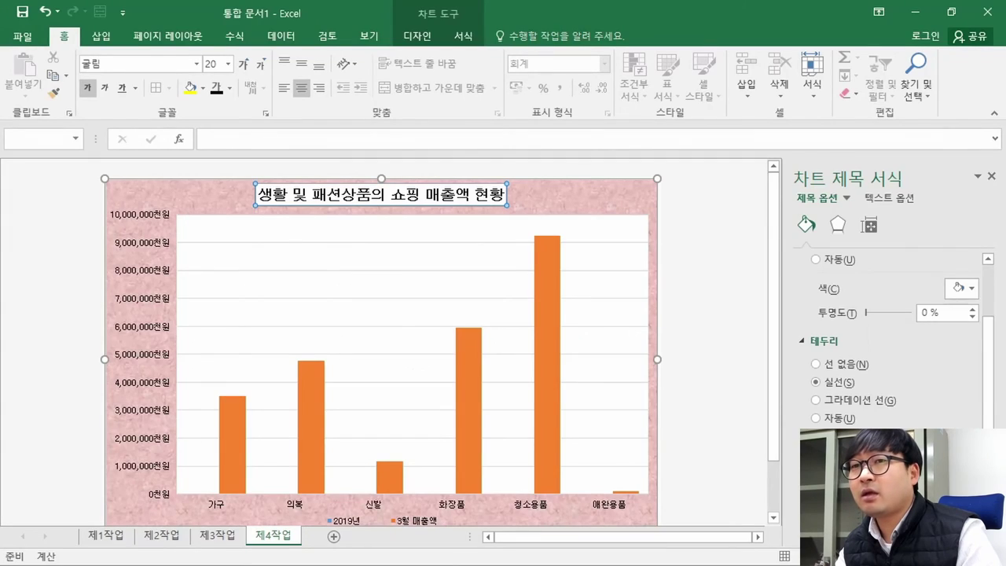
{"action": "left_click", "coordinate": [960, 288]}
{"action": "left_click", "coordinate": [888, 327]}
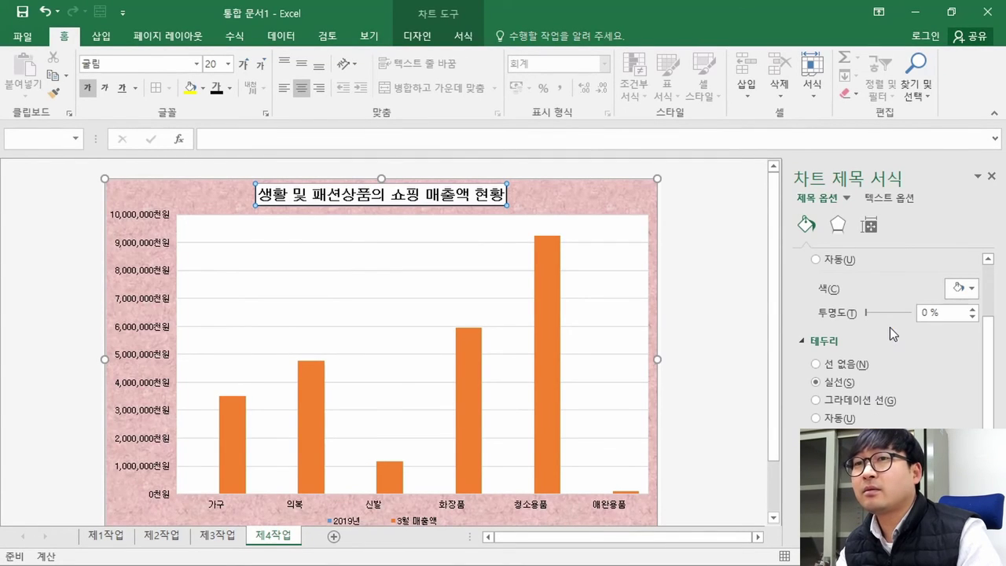
{"action": "left_click", "coordinate": [698, 241]}
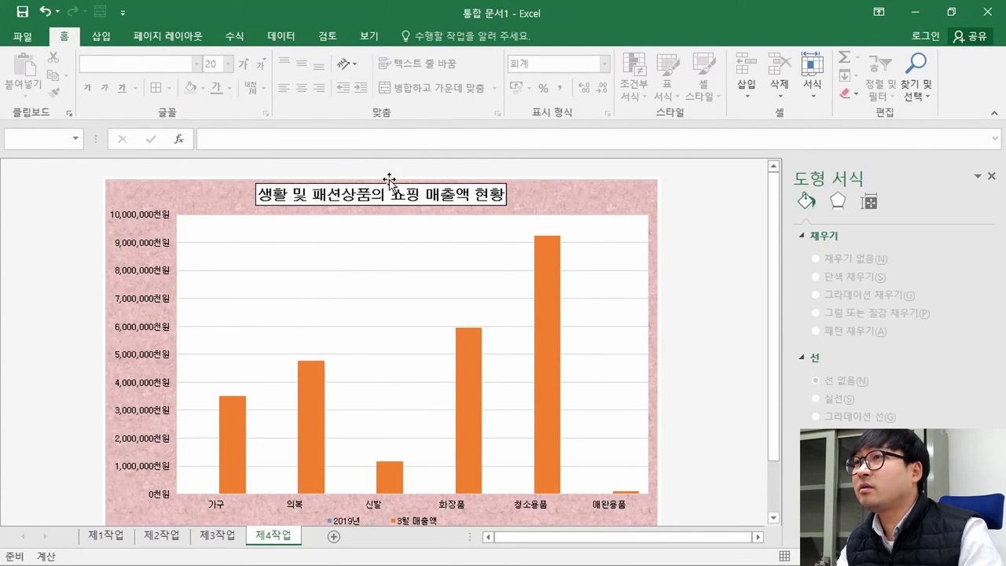
Step: Switch to GE12-12A.pdf and read condition (7) on the chart type and secondary axis of the 2019년 4분기 매출액 series
{"action": "key", "text": "alt+Tab"}
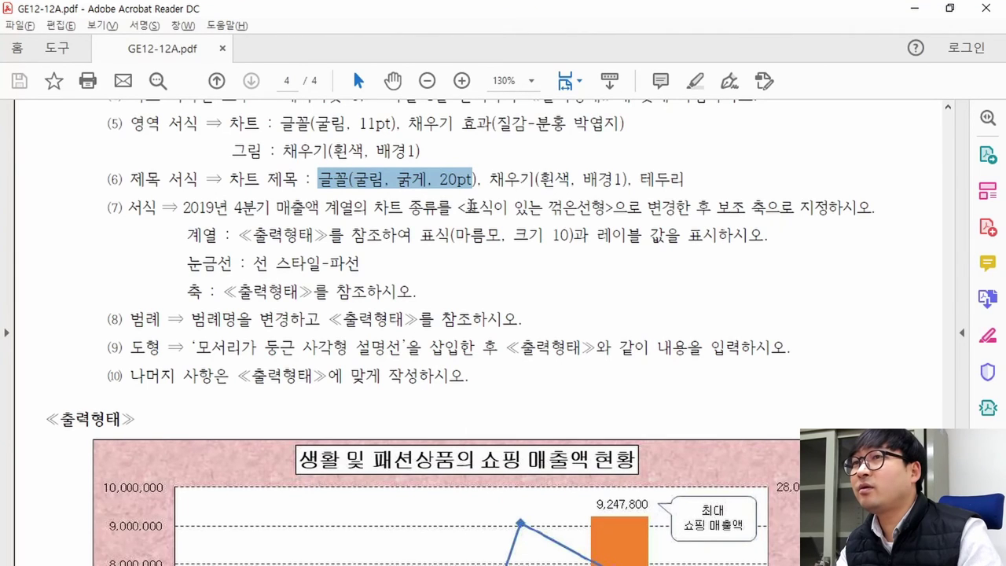
{"action": "left_click_drag", "start_coordinate": [129, 207], "coordinate": [367, 208]}
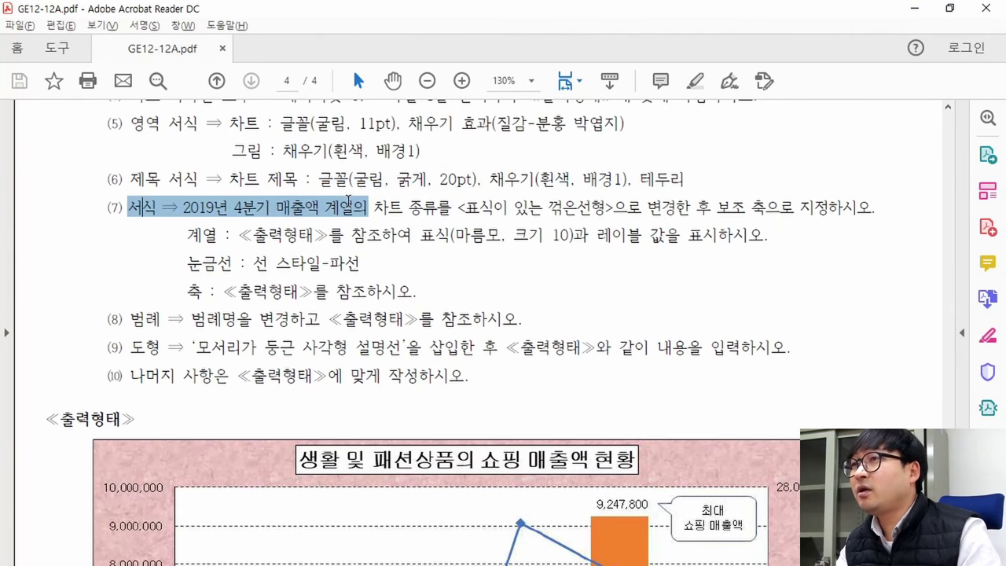
{"action": "scroll", "coordinate": [377, 212], "scroll_direction": "down", "scroll_amount": 2}
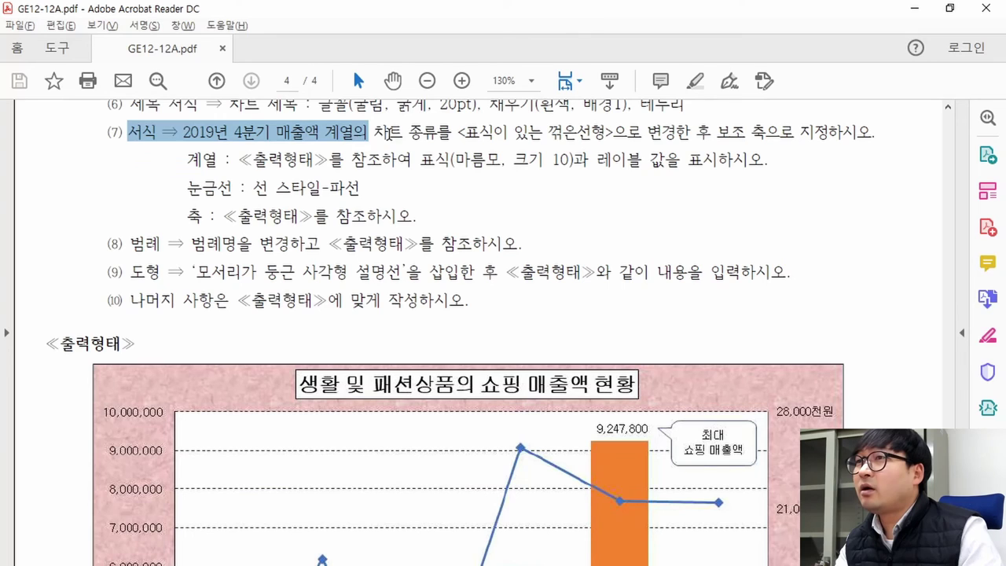
{"action": "left_click_drag", "start_coordinate": [325, 132], "coordinate": [607, 134]}
{"action": "left_click", "coordinate": [463, 129]}
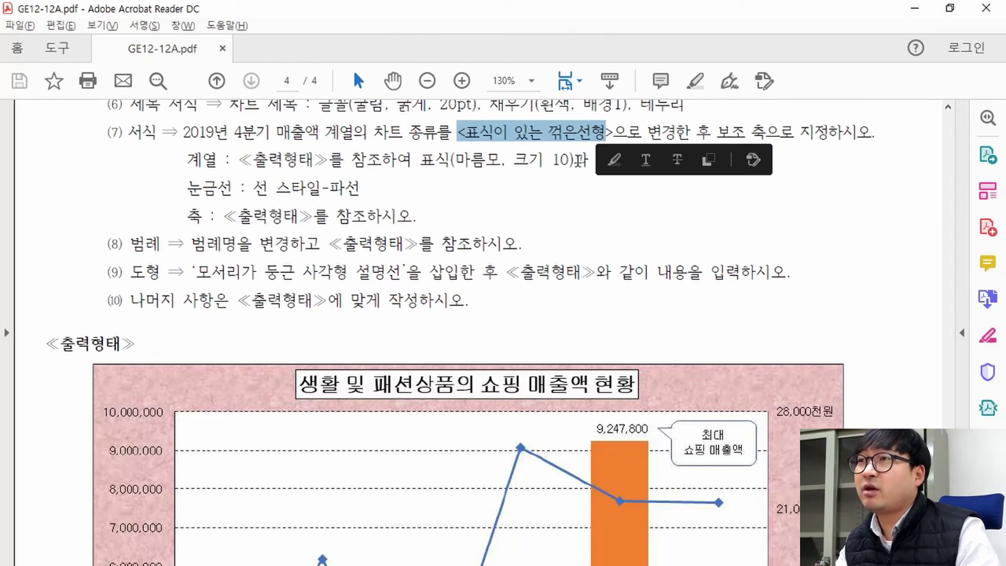
{"action": "left_click_drag", "start_coordinate": [184, 131], "coordinate": [368, 131]}
Step: Switch to Excel and change the chart type of the 2019년4분기 매출액 series to 표식이 있는 꺾은선형, as condition (7) in GE12-12A.pdf requires
{"action": "key", "text": "alt+Tab"}
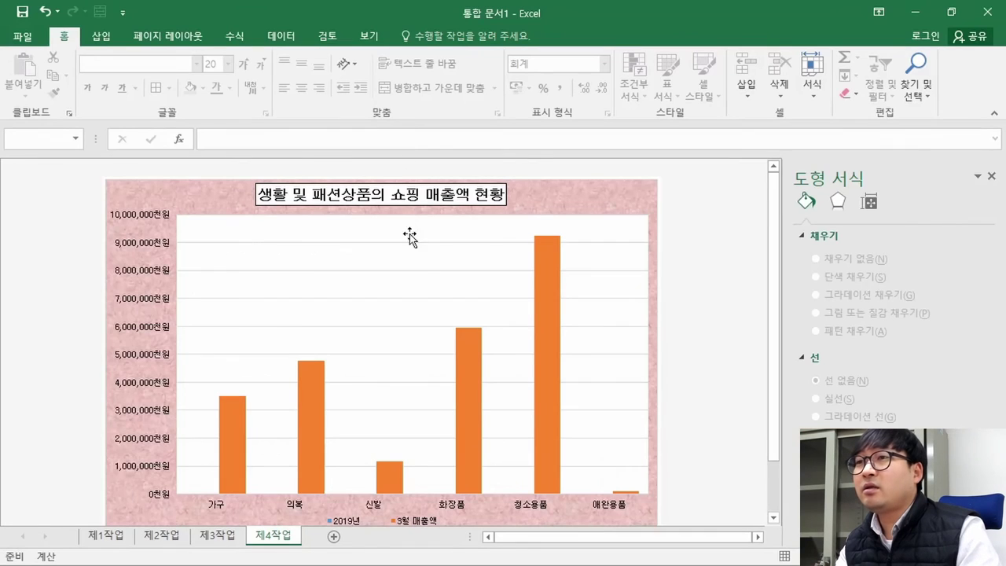
{"action": "right_click", "coordinate": [476, 381]}
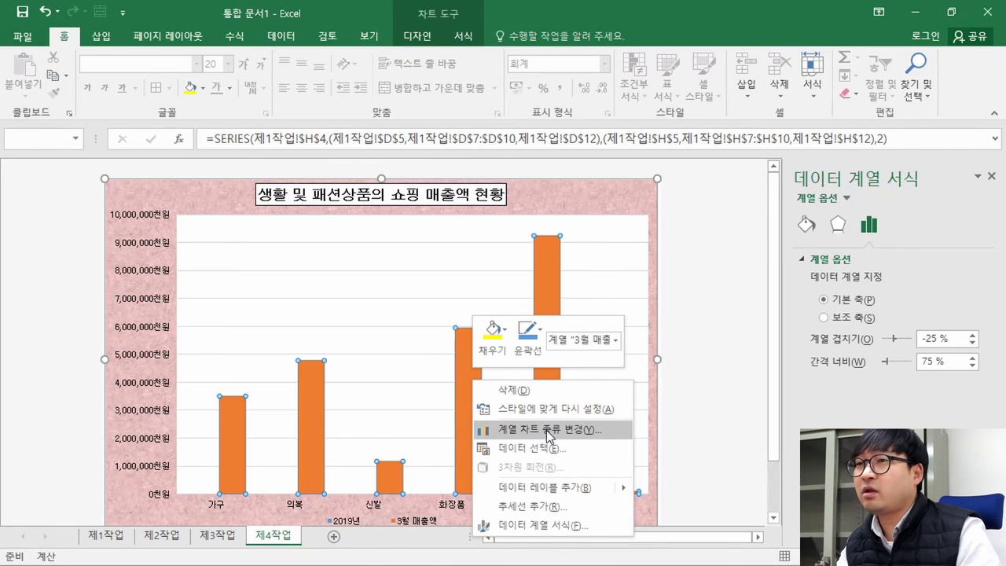
{"action": "right_click", "coordinate": [303, 405]}
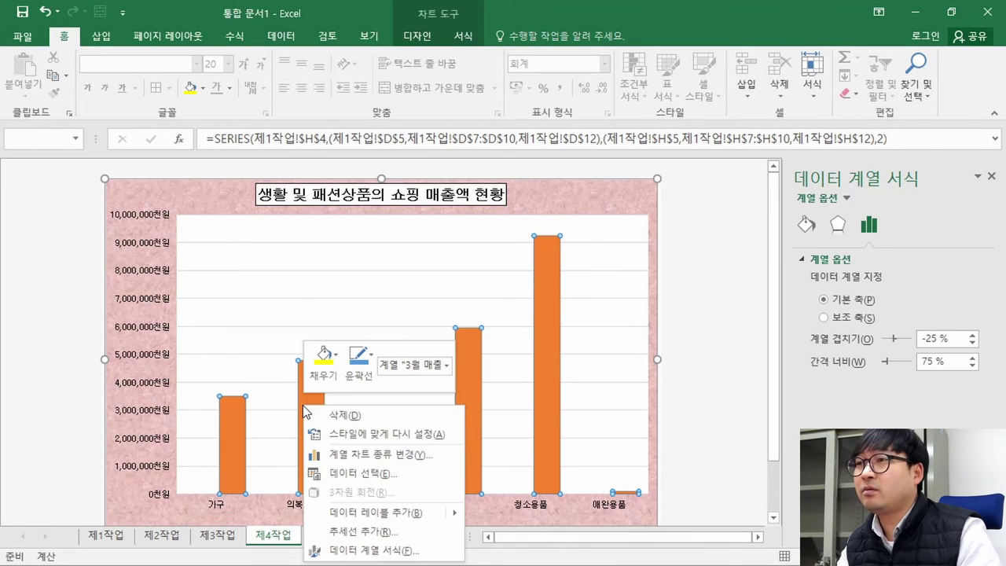
{"action": "left_click", "coordinate": [375, 454]}
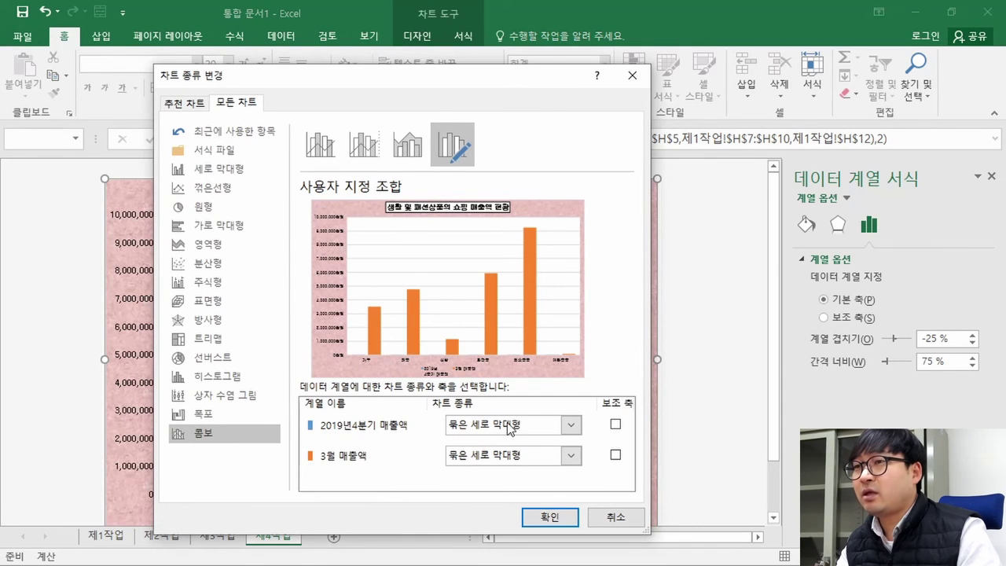
{"action": "key", "text": "alt+Tab"}
{"action": "left_click_drag", "start_coordinate": [465, 132], "coordinate": [612, 134]}
{"action": "key", "text": "alt+Tab"}
{"action": "left_click", "coordinate": [534, 432]}
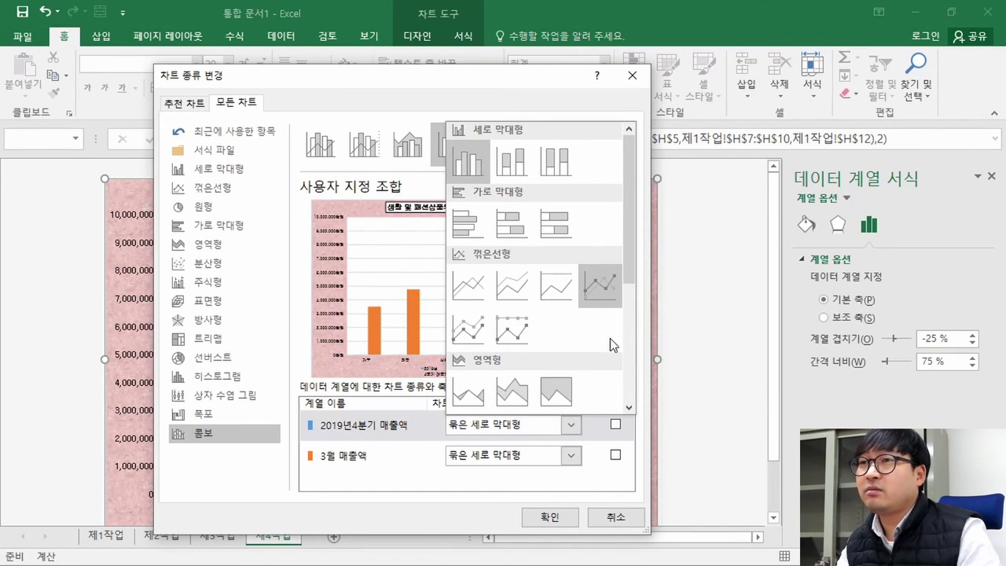
{"action": "left_click", "coordinate": [597, 288]}
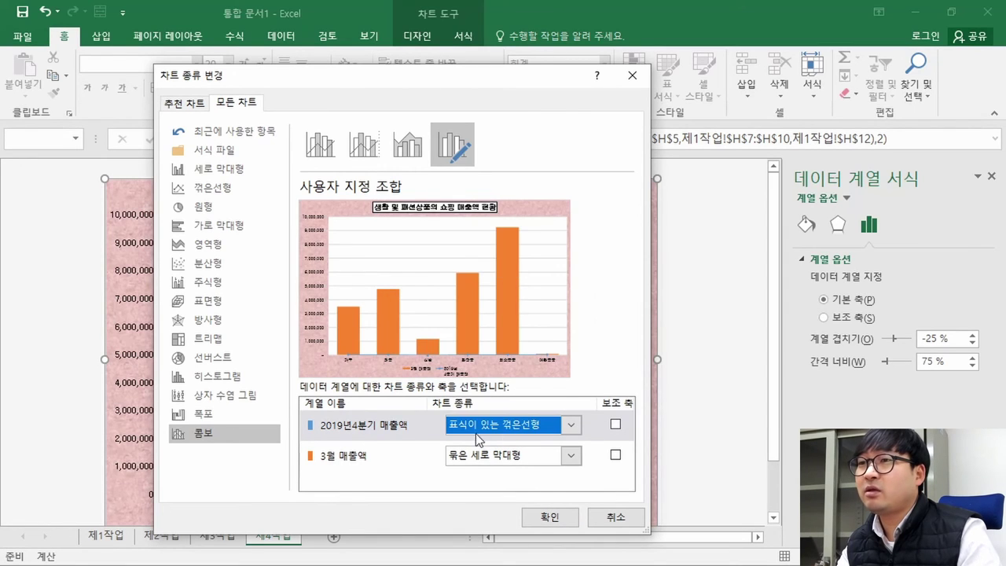
Step: Assign the 2019년4분기 매출액 series to the secondary axis and compare the combo chart with the sample output in GE12-12A.pdf
{"action": "key", "text": "alt+Tab"}
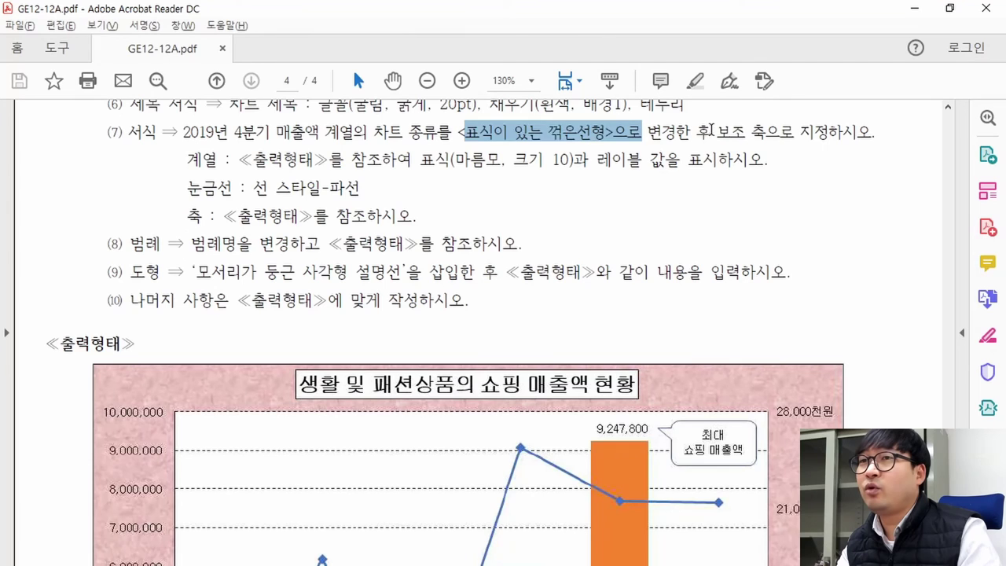
{"action": "left_click_drag", "start_coordinate": [714, 132], "coordinate": [873, 133]}
{"action": "key", "text": "alt+Tab"}
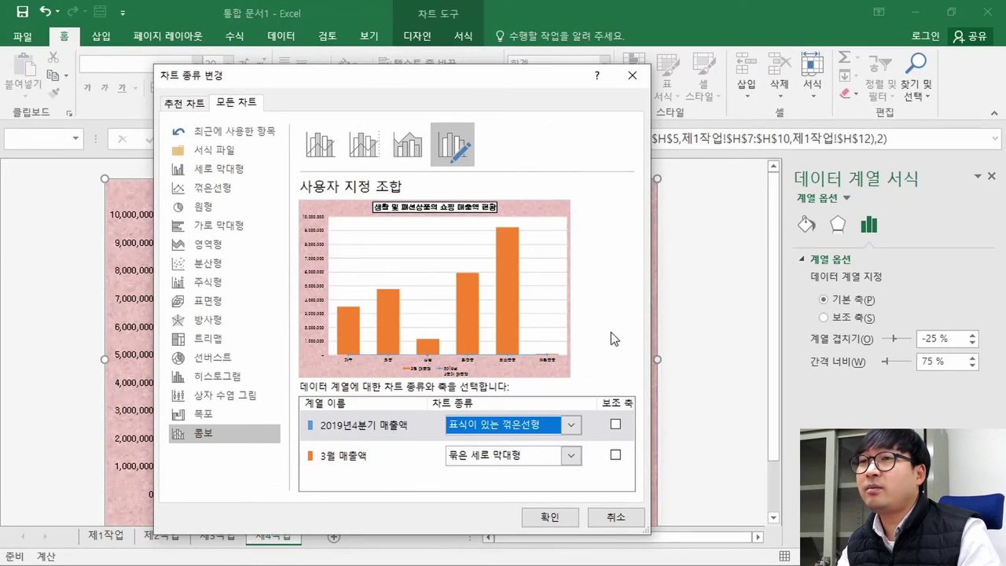
{"action": "left_click", "coordinate": [615, 425]}
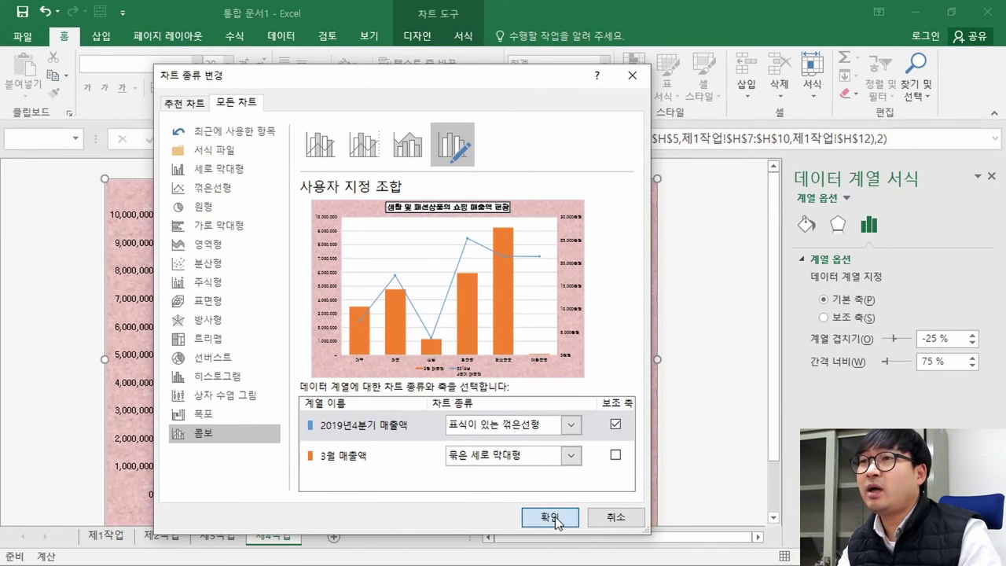
{"action": "left_click", "coordinate": [550, 517]}
{"action": "key", "text": "alt+Tab"}
{"action": "scroll", "coordinate": [598, 404], "scroll_direction": "down", "scroll_amount": 3}
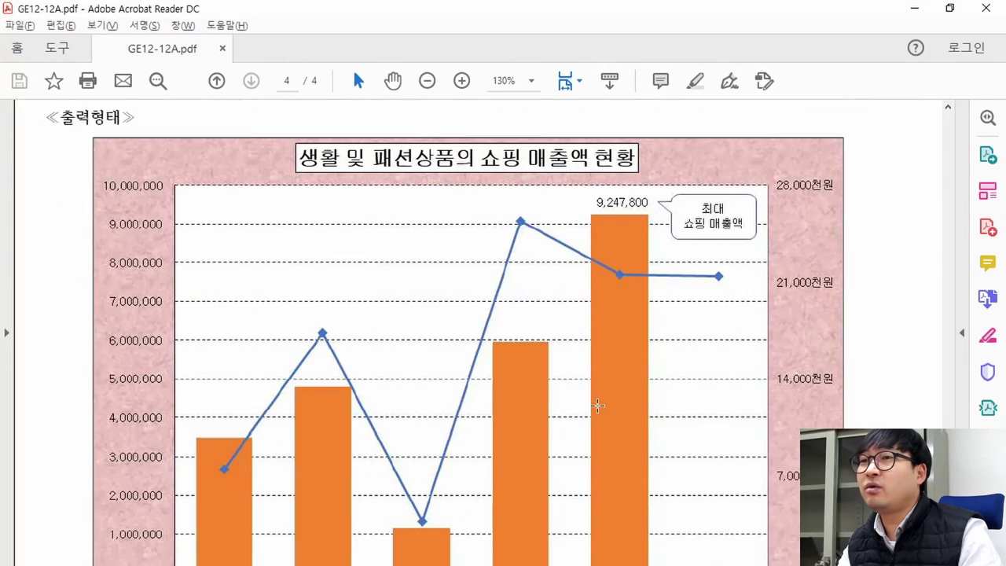
{"action": "scroll", "coordinate": [597, 404], "scroll_direction": "down", "scroll_amount": 1}
{"action": "key", "text": "alt+Tab"}
{"action": "key", "text": "alt+Tab"}
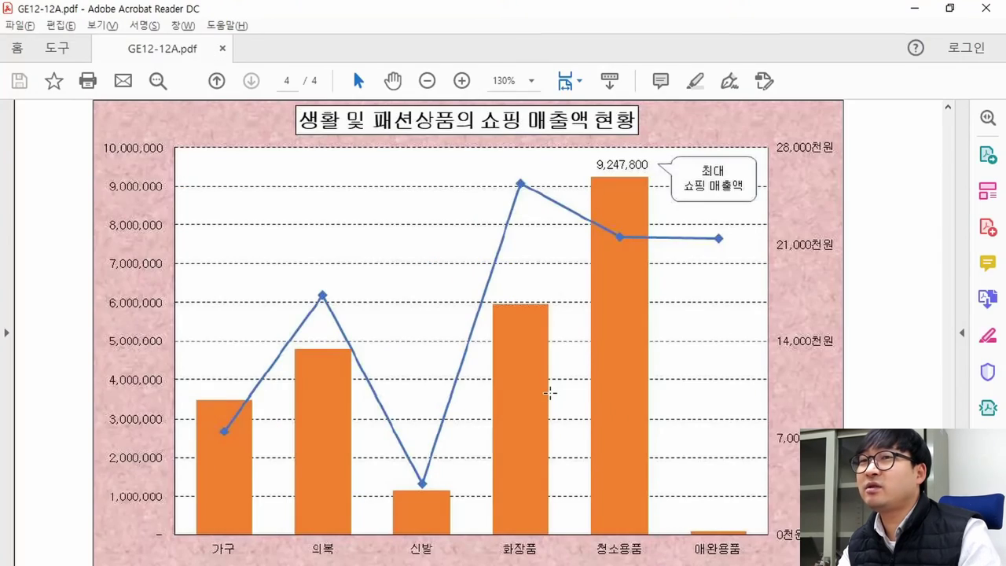
{"action": "key", "text": "alt+Tab"}
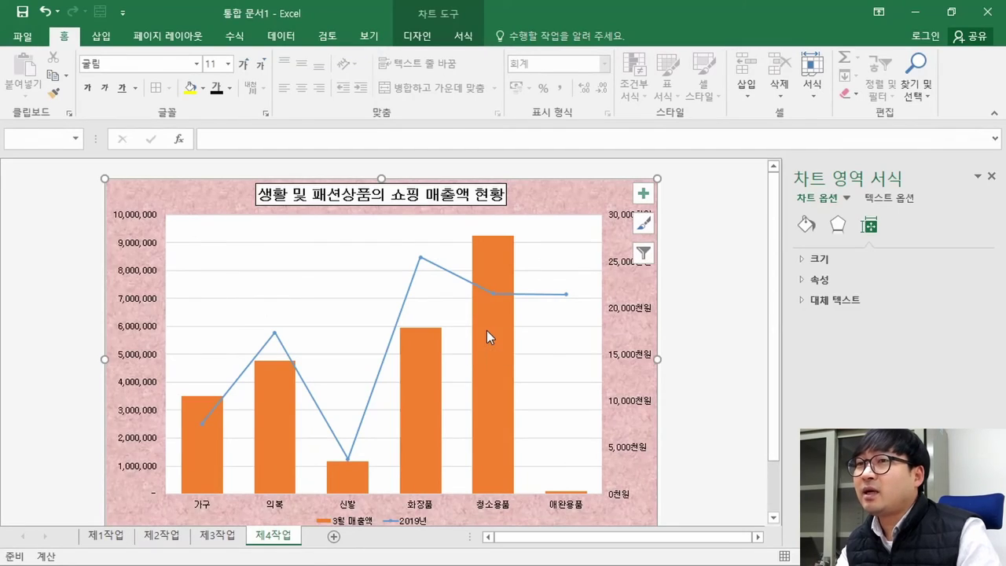
Step: Read the 계열 requirement of condition (7) in GE12-12A.pdf and examine the line markers in the sample chart
{"action": "key", "text": "alt+Tab"}
{"action": "scroll", "coordinate": [486, 330], "scroll_direction": "up", "scroll_amount": 5}
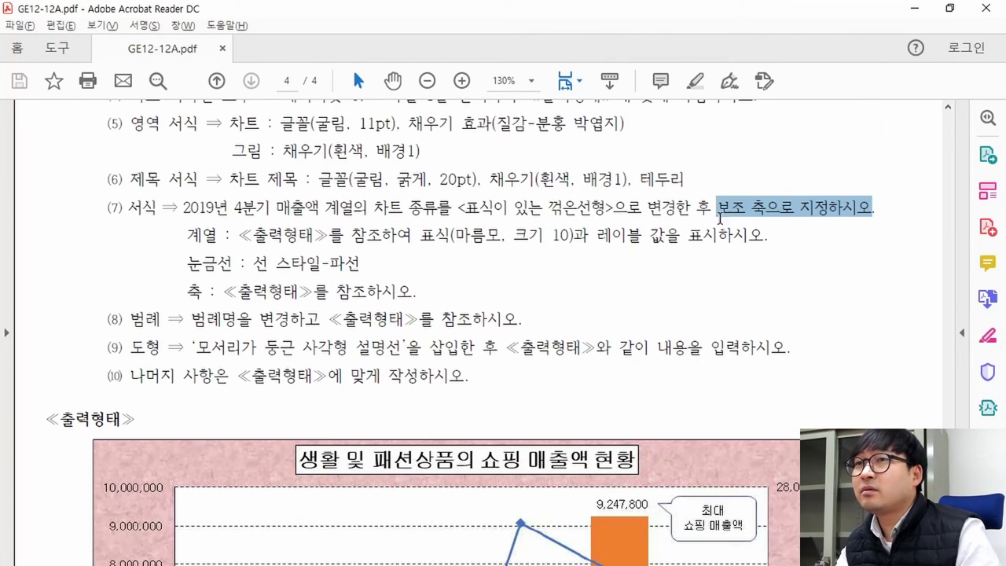
{"action": "left_click_drag", "start_coordinate": [191, 234], "coordinate": [566, 236]}
{"action": "left_click", "coordinate": [440, 239]}
{"action": "left_click_drag", "start_coordinate": [428, 234], "coordinate": [564, 236]}
{"action": "scroll", "coordinate": [364, 311], "scroll_direction": "down", "scroll_amount": 8}
{"action": "left_click_drag", "start_coordinate": [317, 281], "coordinate": [358, 318]}
{"action": "key", "text": "alt+Tab"}
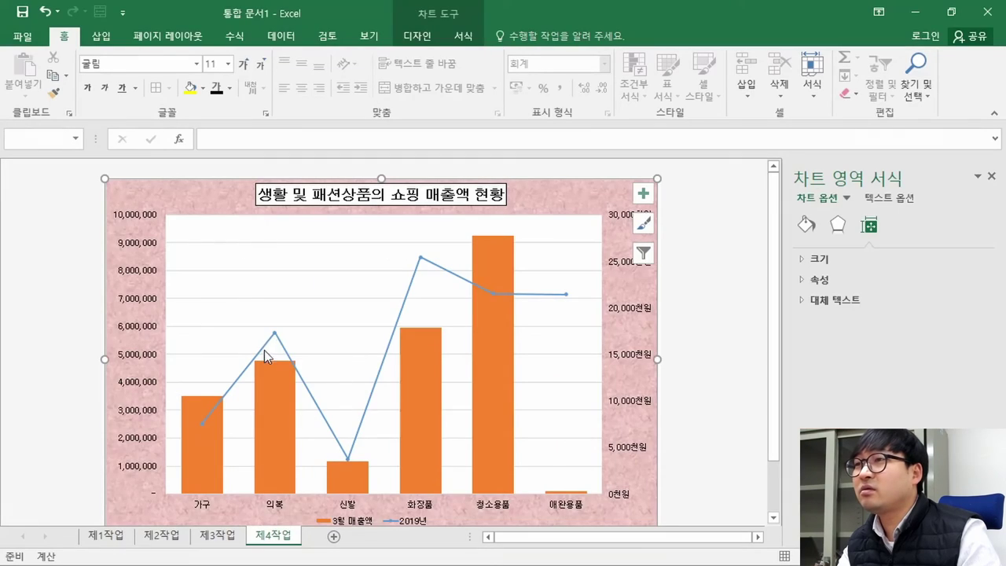
Step: Give the 2019년4분기 매출액 line series a built-in diamond marker
{"action": "mouse_move", "coordinate": [275, 336]}
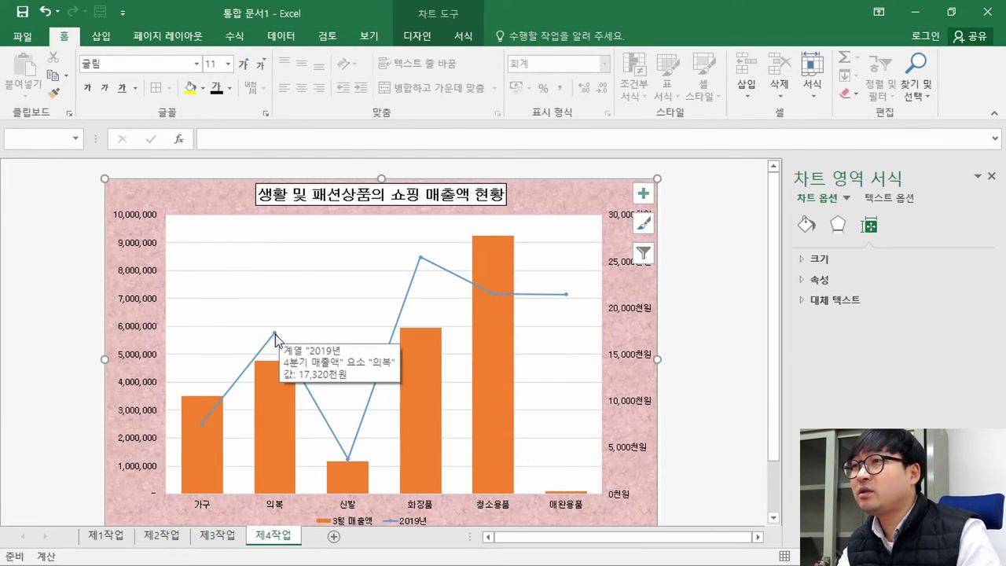
{"action": "left_click", "coordinate": [275, 336]}
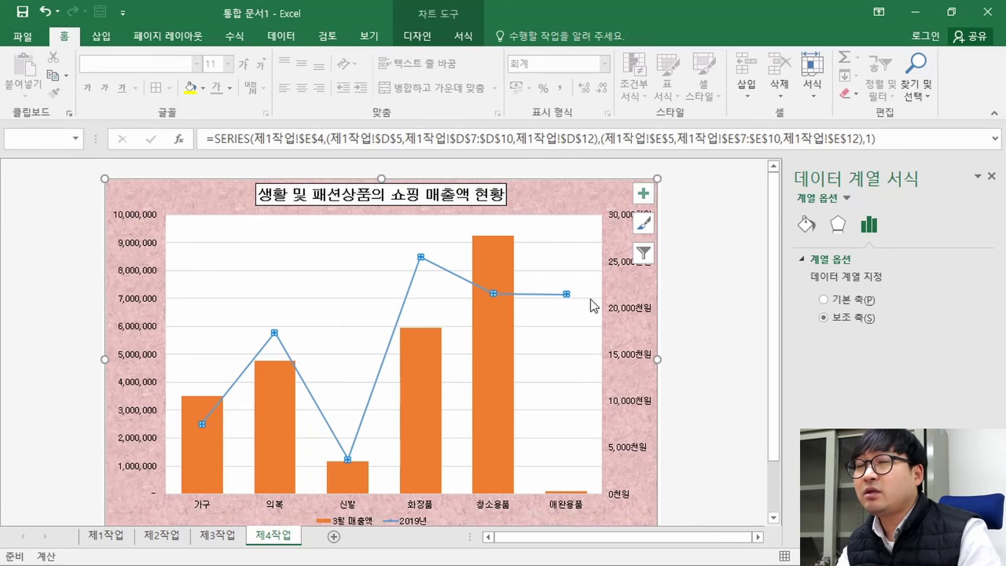
{"action": "left_click", "coordinate": [806, 224]}
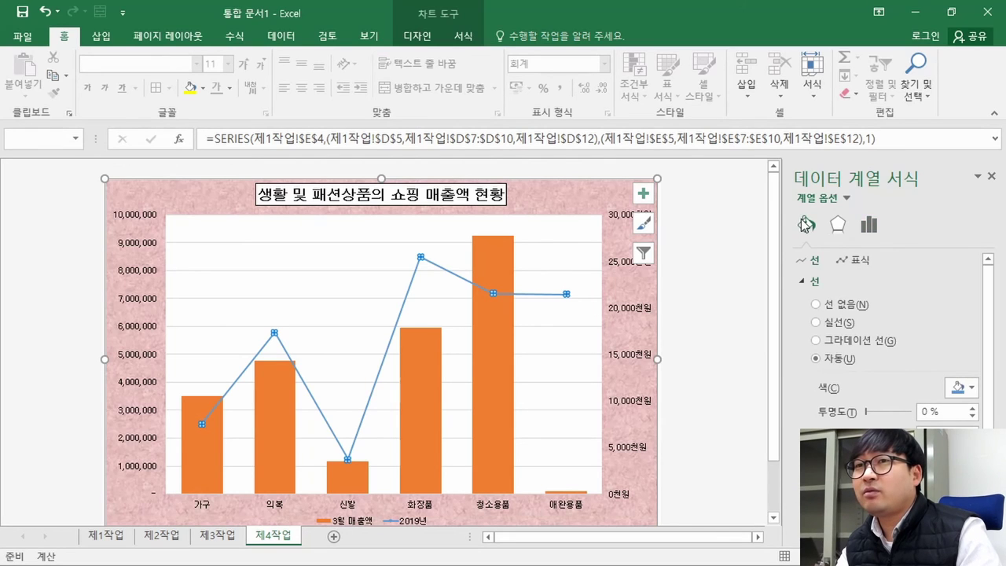
{"action": "left_click", "coordinate": [859, 261]}
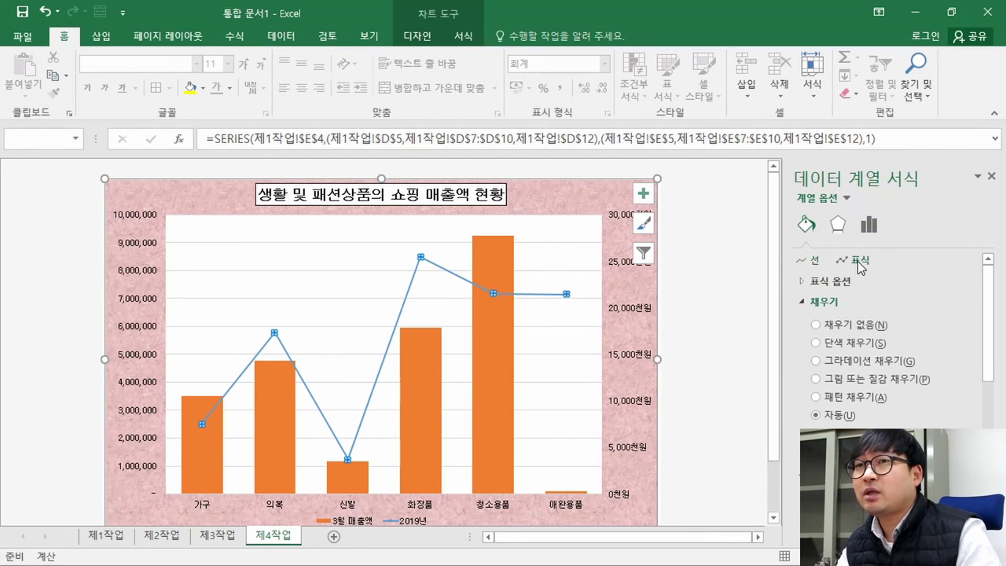
{"action": "left_click", "coordinate": [833, 281]}
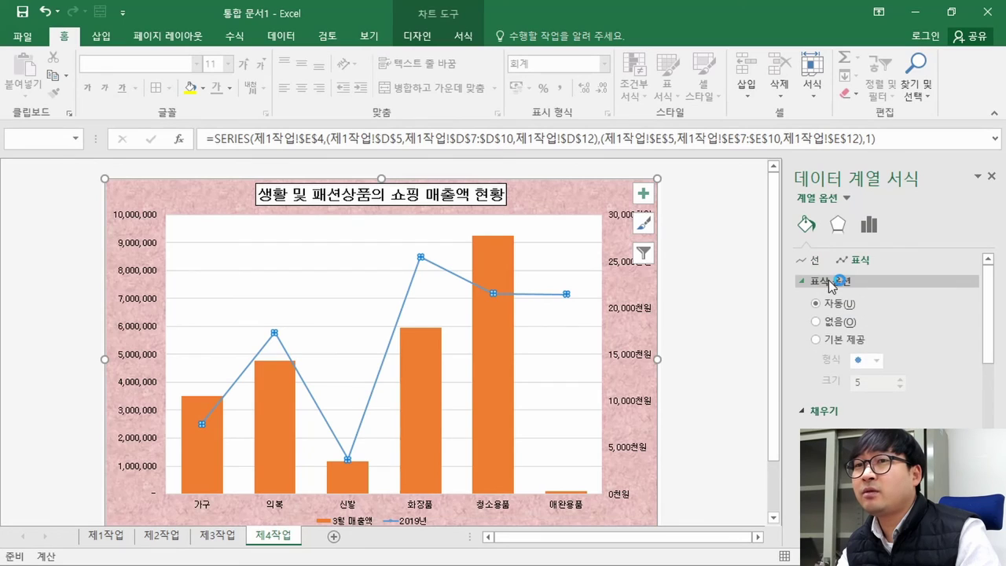
{"action": "left_click", "coordinate": [873, 362]}
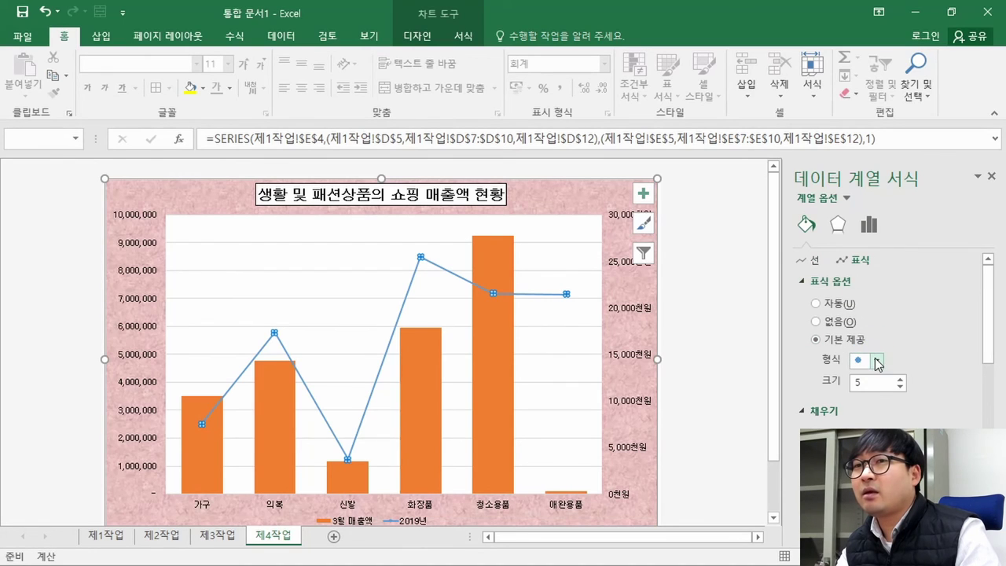
{"action": "left_click", "coordinate": [876, 361]}
{"action": "left_click", "coordinate": [860, 392]}
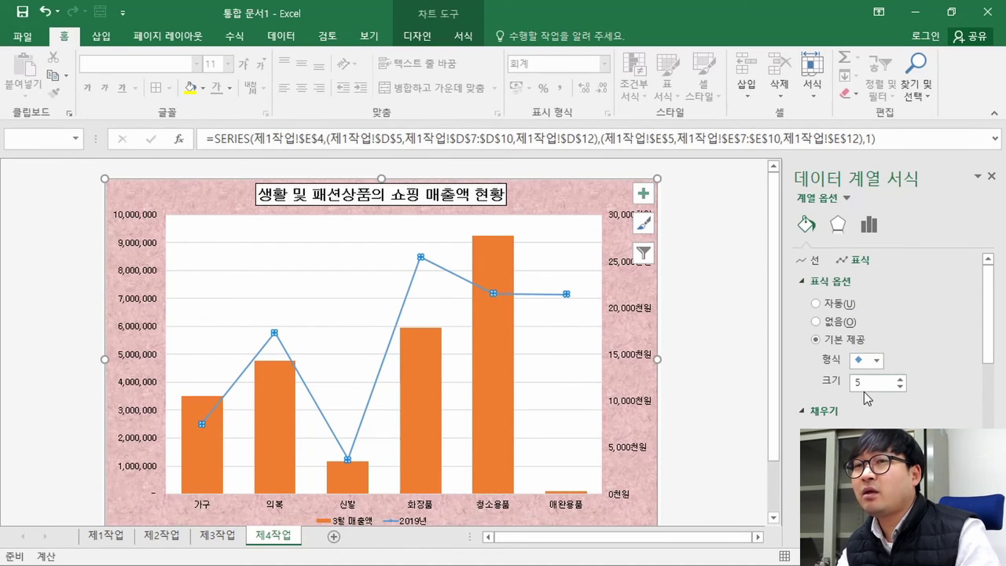
Step: Check the marker size required in GE12-12A.pdf and set the line series' marker size to 10 in Excel
{"action": "left_click", "coordinate": [872, 386]}
{"action": "key", "text": "alt+Tab"}
{"action": "scroll", "coordinate": [569, 282], "scroll_direction": "up", "scroll_amount": 5}
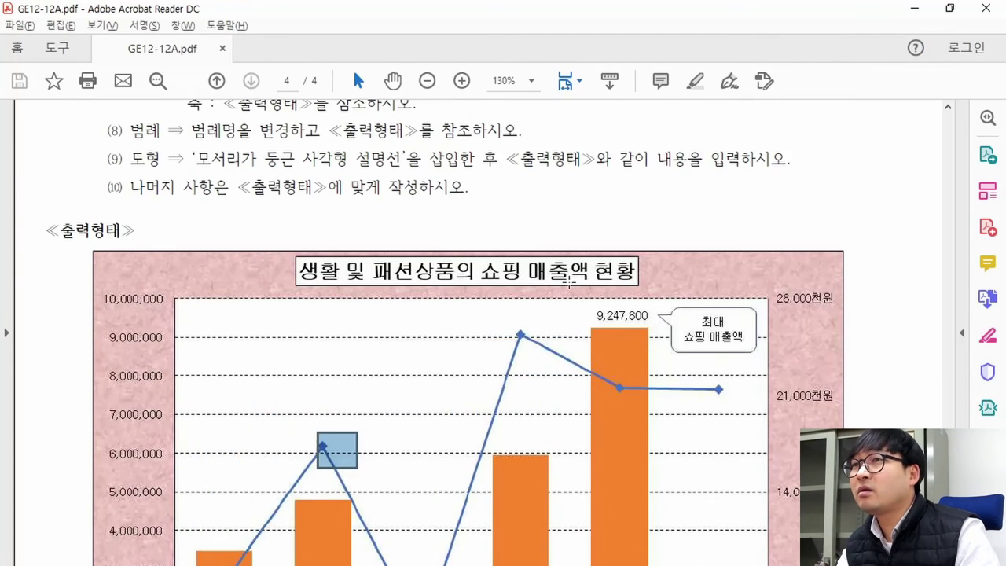
{"action": "key", "text": "alt+Tab"}
{"action": "type", "text": "10"}
{"action": "key", "text": "Return"}
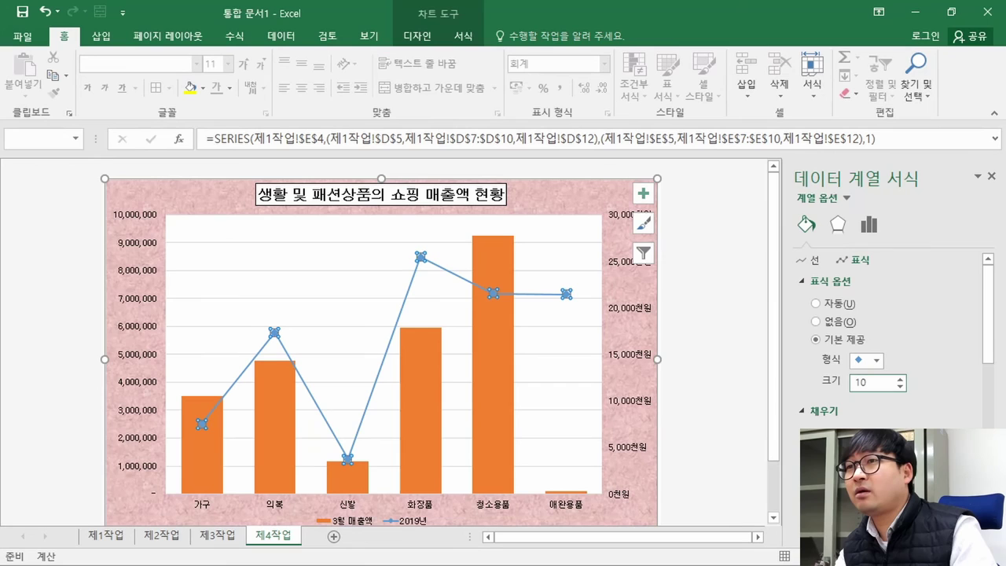
Step: Check the label value requirement of condition (7) in GE12-12A.pdf and find which data point carries a label in the sample chart
{"action": "key", "text": "alt+Tab"}
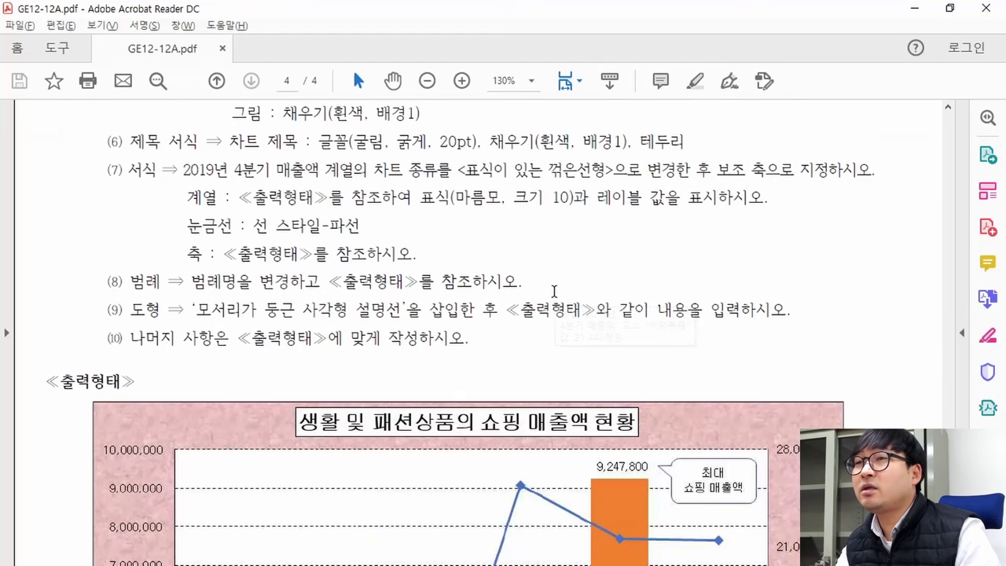
{"action": "left_click_drag", "start_coordinate": [599, 194], "coordinate": [674, 197]}
{"action": "scroll", "coordinate": [633, 238], "scroll_direction": "down", "scroll_amount": 5}
{"action": "left_click_drag", "start_coordinate": [590, 198], "coordinate": [657, 207]}
{"action": "scroll", "coordinate": [621, 271], "scroll_direction": "down", "scroll_amount": 3}
{"action": "scroll", "coordinate": [583, 269], "scroll_direction": "up", "scroll_amount": 3}
{"action": "key", "text": "alt+Tab"}
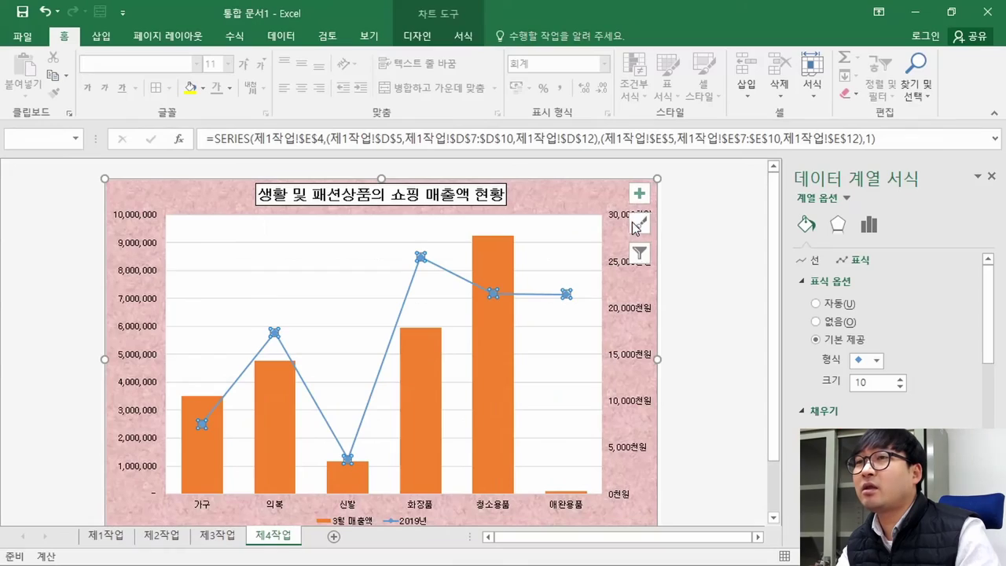
Step: Add a data label to only the 청소용품 bar of the 3월 매출액 series and compare it with the sample chart
{"action": "left_click", "coordinate": [490, 254]}
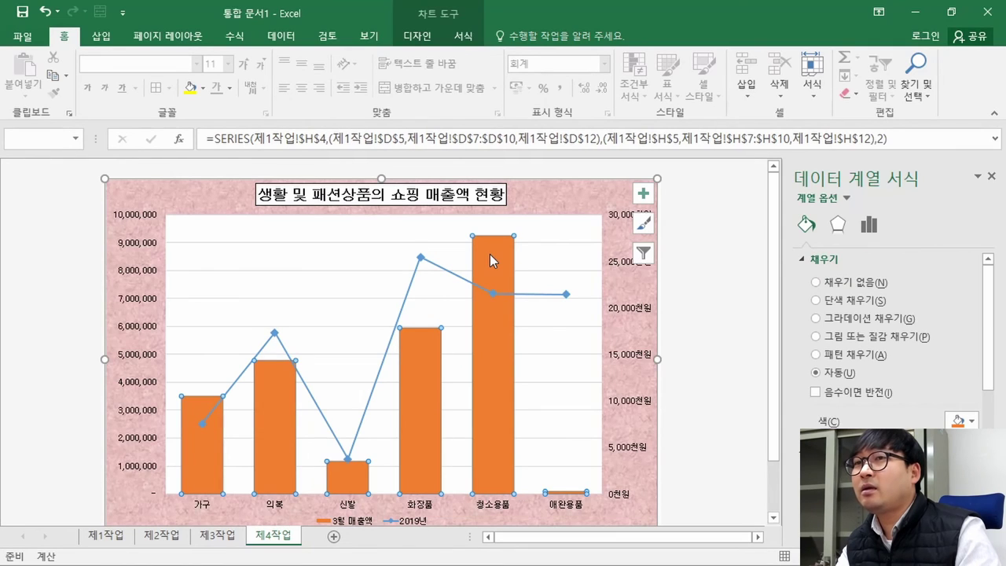
{"action": "left_click", "coordinate": [494, 252]}
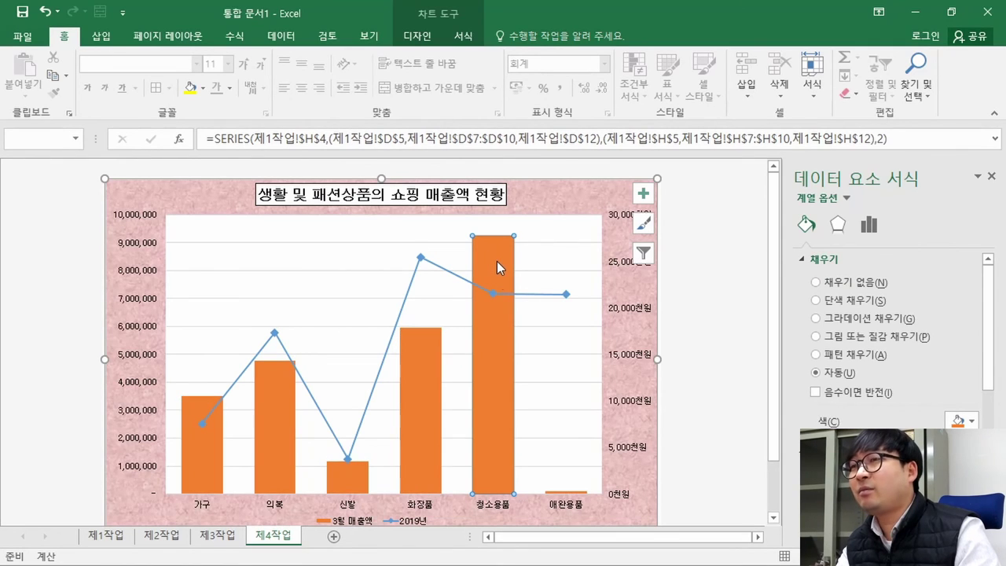
{"action": "right_click", "coordinate": [492, 258]}
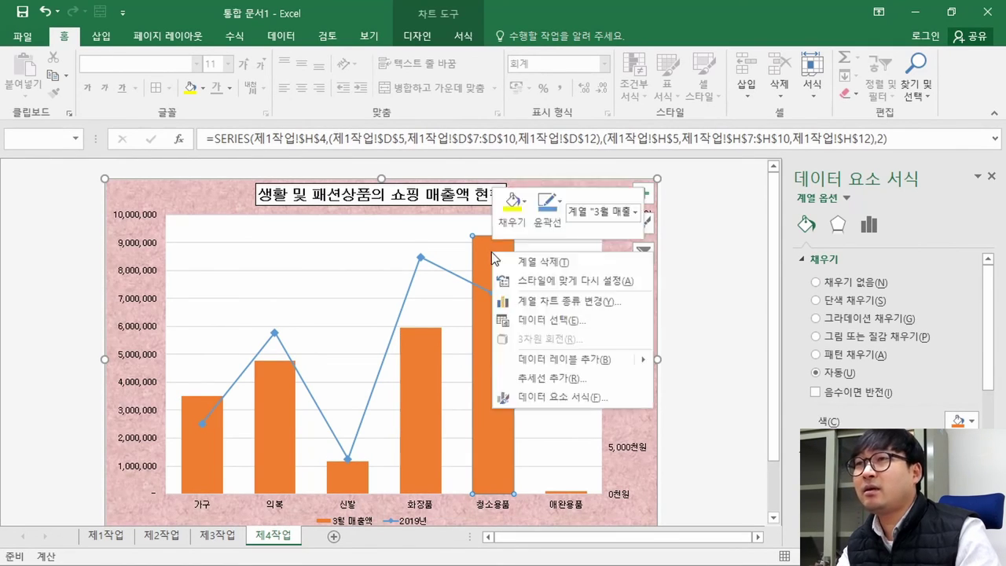
{"action": "left_click", "coordinate": [574, 361]}
{"action": "key", "text": "alt+Tab"}
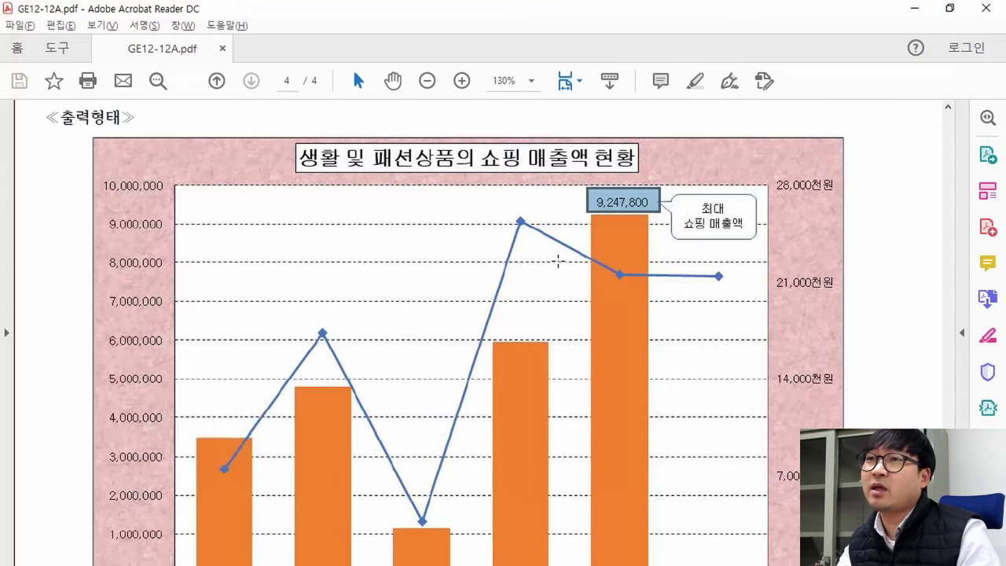
{"action": "key", "text": "alt+Tab"}
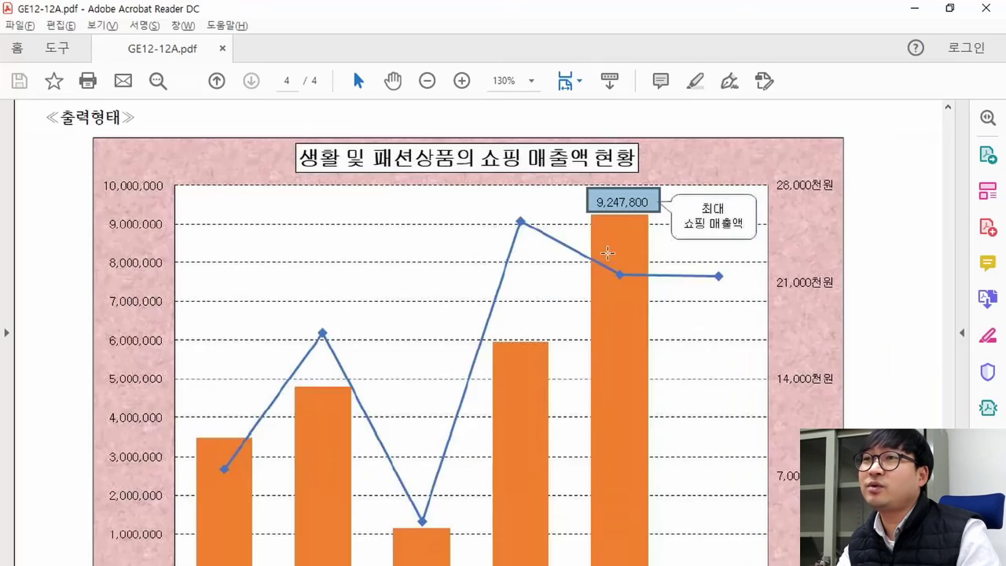
Step: Read the 눈금선 and 축 requirements of condition (7) in GE12-12A.pdf and examine the gridlines in the sample chart
{"action": "scroll", "coordinate": [625, 281], "scroll_direction": "up", "scroll_amount": 5}
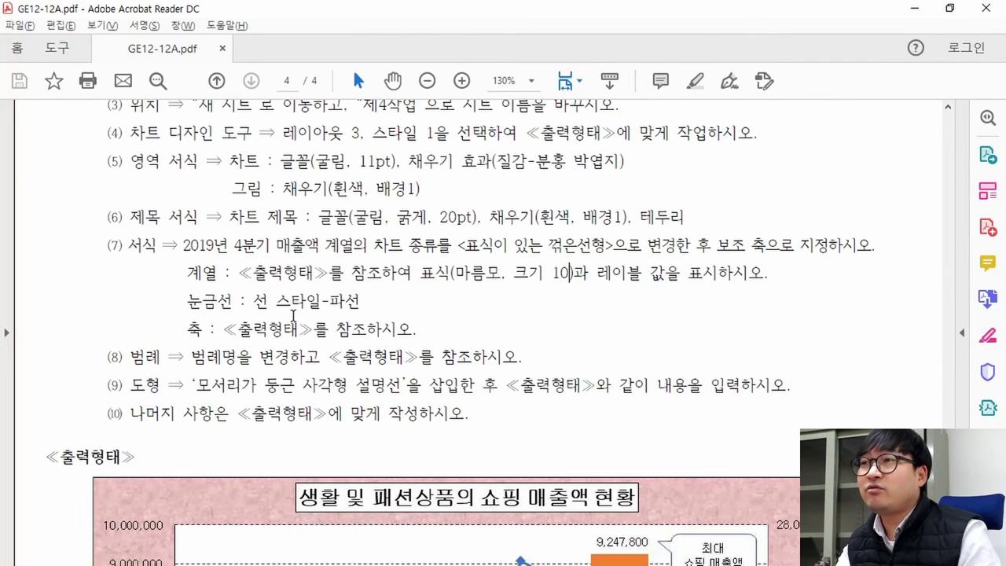
{"action": "left_click_drag", "start_coordinate": [192, 306], "coordinate": [482, 344]}
{"action": "scroll", "coordinate": [456, 330], "scroll_direction": "down", "scroll_amount": 3}
{"action": "scroll", "coordinate": [462, 327], "scroll_direction": "down", "scroll_amount": 1}
{"action": "left_click_drag", "start_coordinate": [289, 369], "coordinate": [465, 390]}
{"action": "left_click", "coordinate": [364, 341]}
{"action": "left_click", "coordinate": [375, 346]}
{"action": "scroll", "coordinate": [376, 354], "scroll_direction": "up", "scroll_amount": 2}
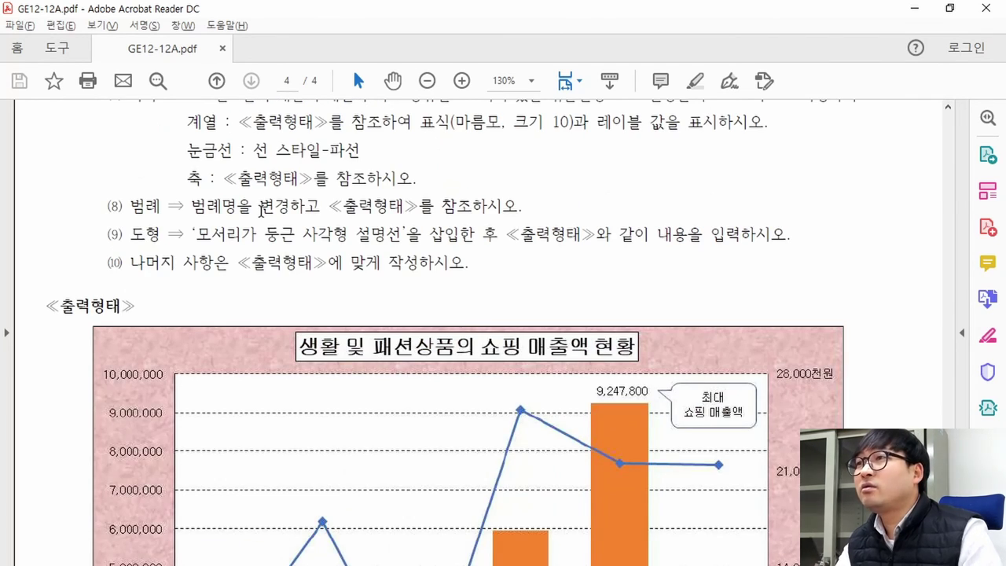
Step: In Excel, give the chart's major gridlines a dashed (파선) line style and set their colour to black, matching the sample in GE12-12A.pdf
{"action": "key", "text": "alt+Tab"}
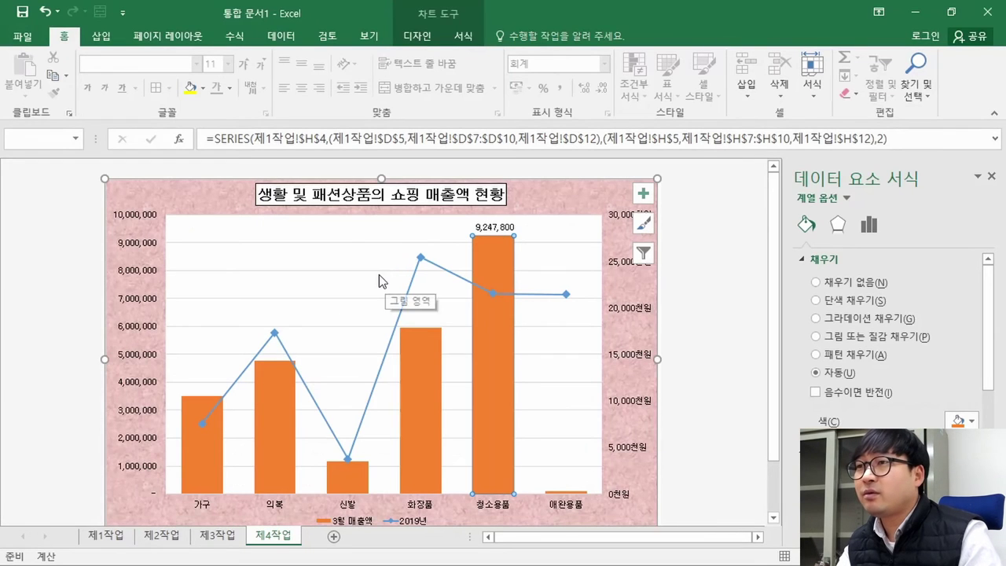
{"action": "left_click", "coordinate": [378, 269]}
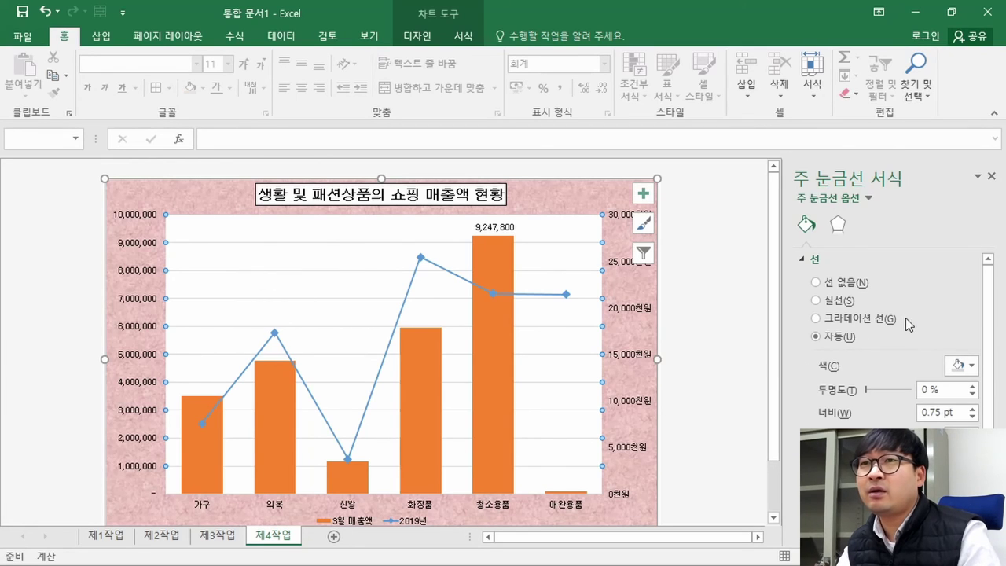
{"action": "scroll", "coordinate": [935, 366], "scroll_direction": "down", "scroll_amount": 1}
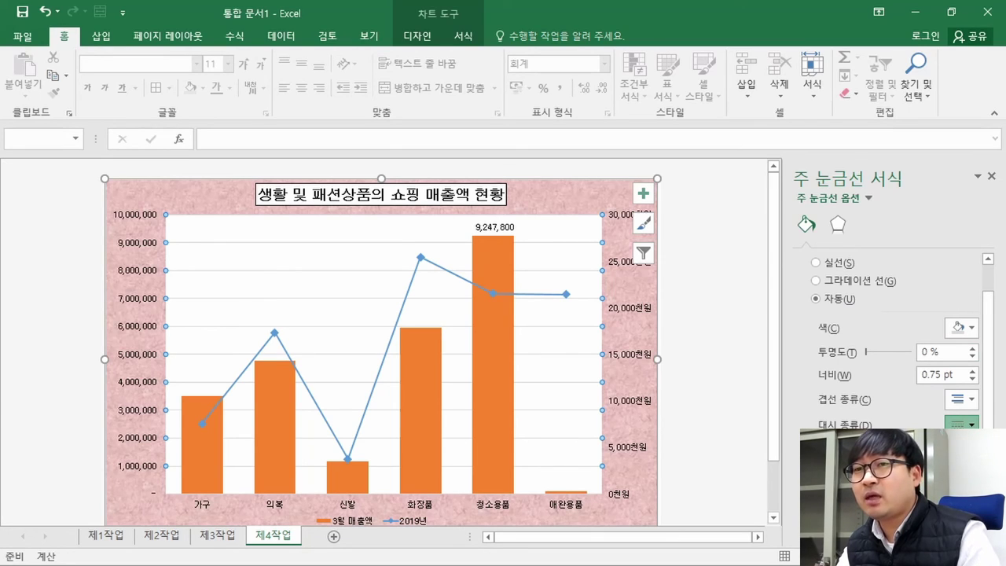
{"action": "left_click", "coordinate": [963, 464]}
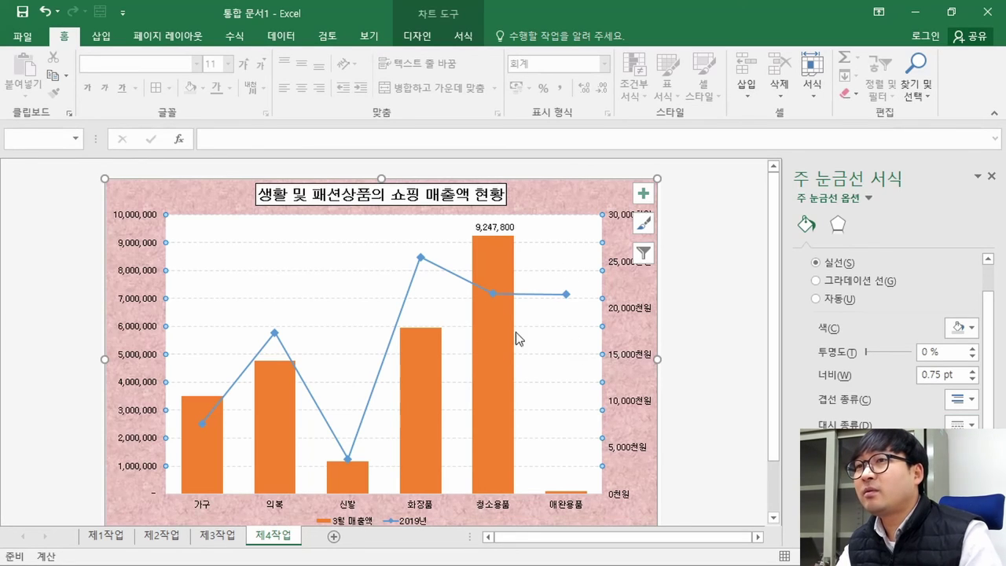
{"action": "key", "text": "alt+Tab"}
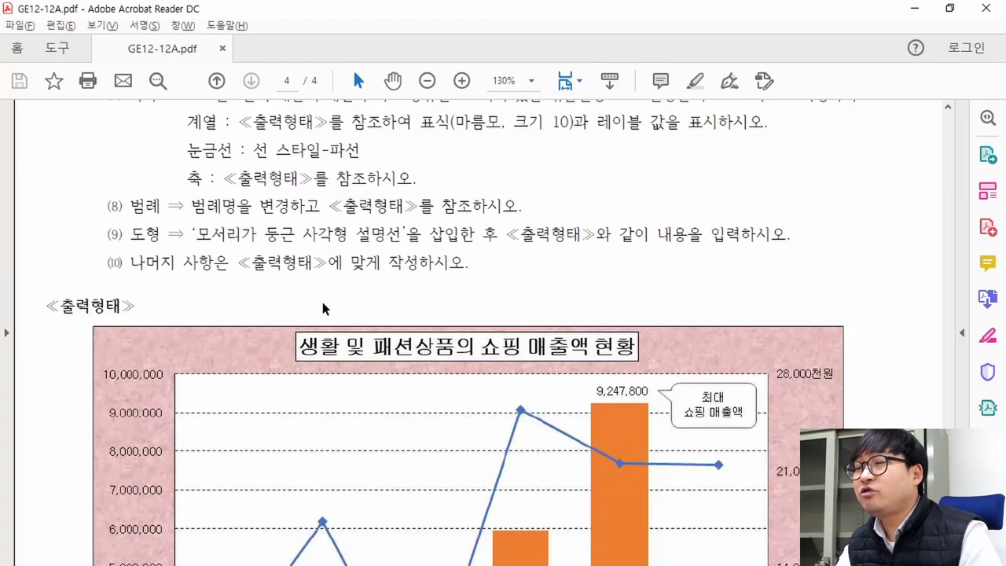
{"action": "key", "text": "alt+Tab"}
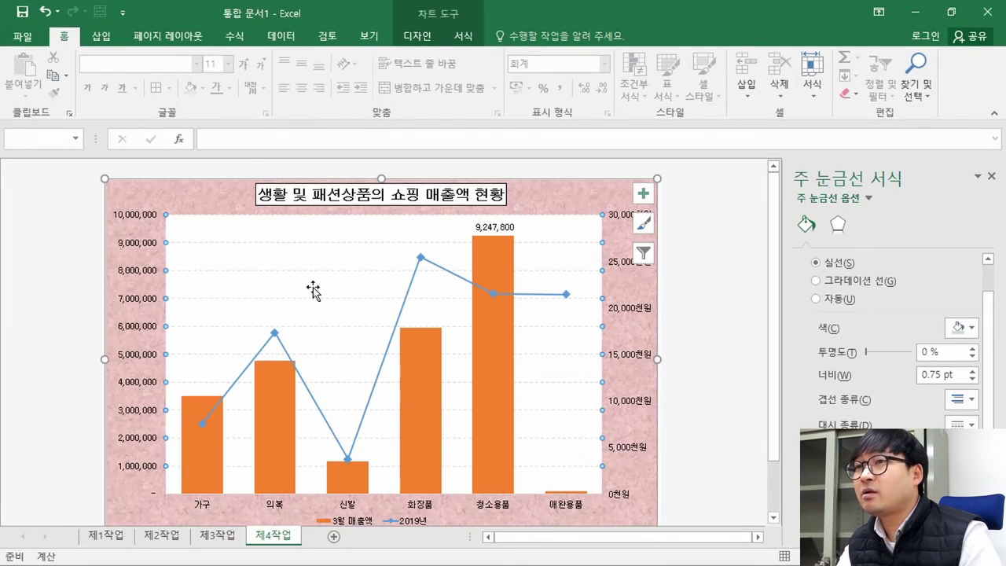
{"action": "left_click", "coordinate": [968, 330]}
{"action": "left_click", "coordinate": [887, 364]}
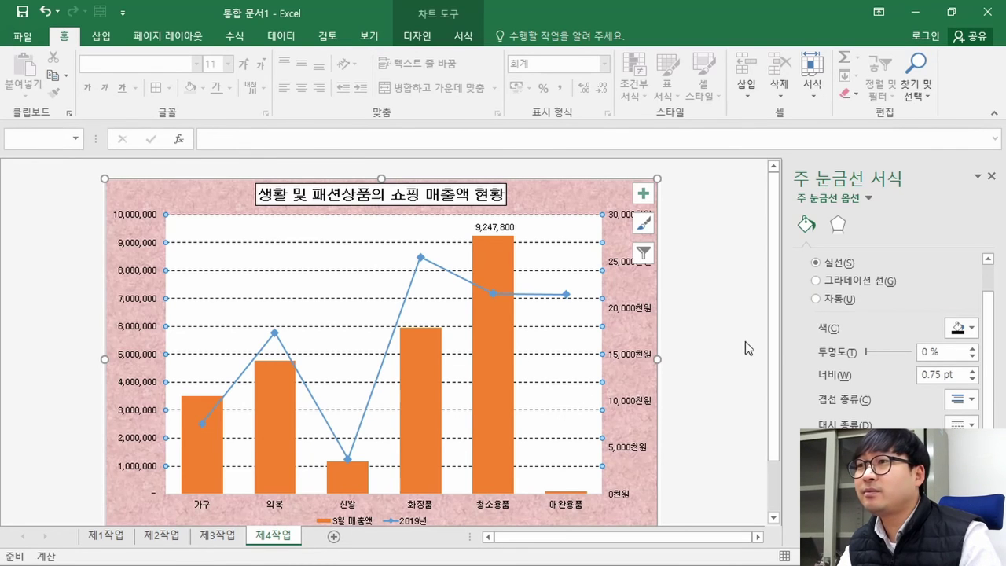
Step: Reread the 눈금선 and 축 requirements in GE12-12A.pdf and examine both vertical axes of the sample chart
{"action": "key", "text": "alt+Tab"}
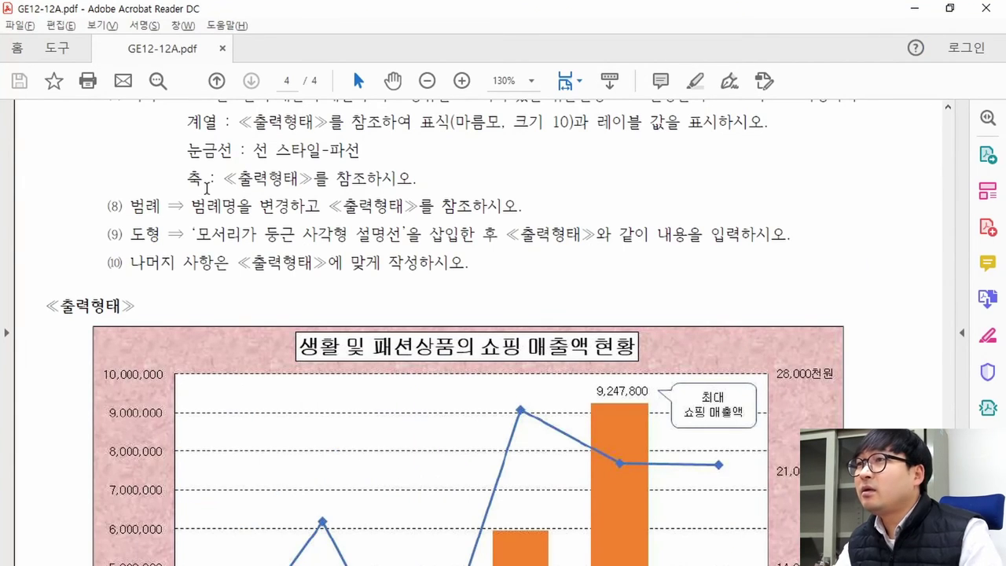
{"action": "left_click_drag", "start_coordinate": [190, 152], "coordinate": [359, 151]}
{"action": "left_click_drag", "start_coordinate": [188, 175], "coordinate": [395, 175]}
{"action": "scroll", "coordinate": [452, 205], "scroll_direction": "down", "scroll_amount": 5}
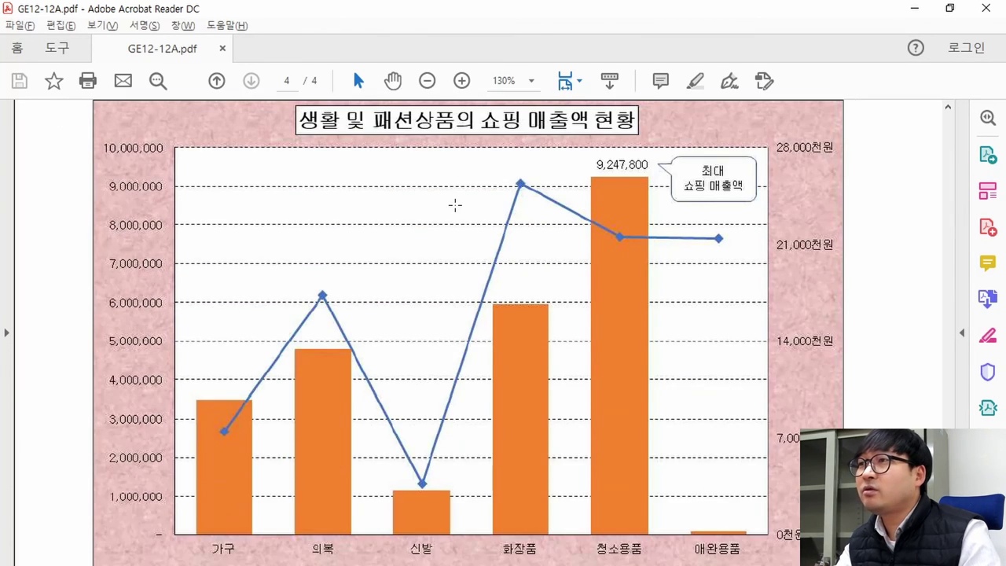
{"action": "left_click_drag", "start_coordinate": [104, 149], "coordinate": [163, 528]}
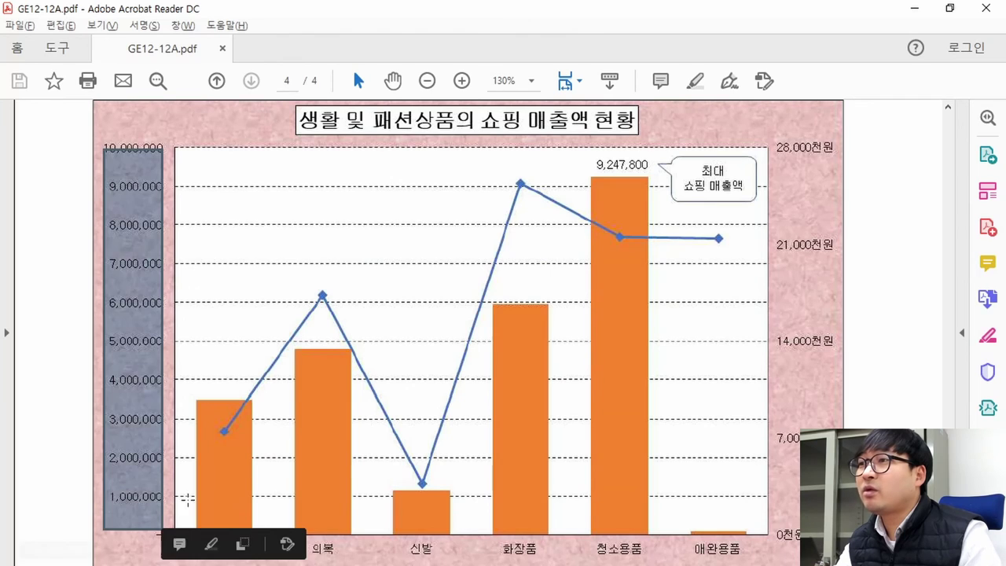
{"action": "left_click_drag", "start_coordinate": [796, 127], "coordinate": [805, 550]}
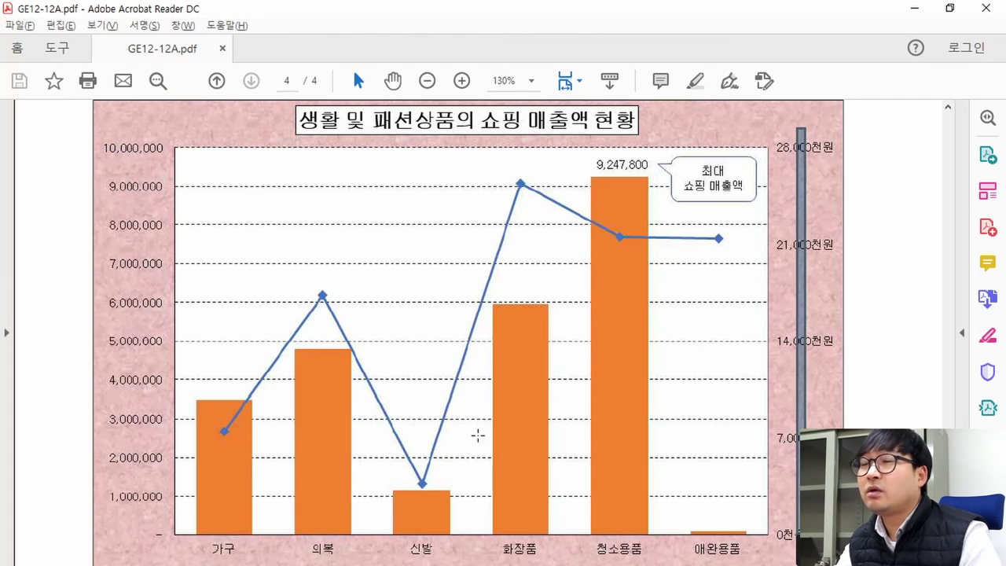
{"action": "left_click_drag", "start_coordinate": [116, 123], "coordinate": [166, 436]}
{"action": "left_click_drag", "start_coordinate": [800, 155], "coordinate": [810, 429]}
Step: Compare the primary vertical axis of the Excel chart with the sample chart, from its maximum down to its minimum
{"action": "key", "text": "alt+Tab"}
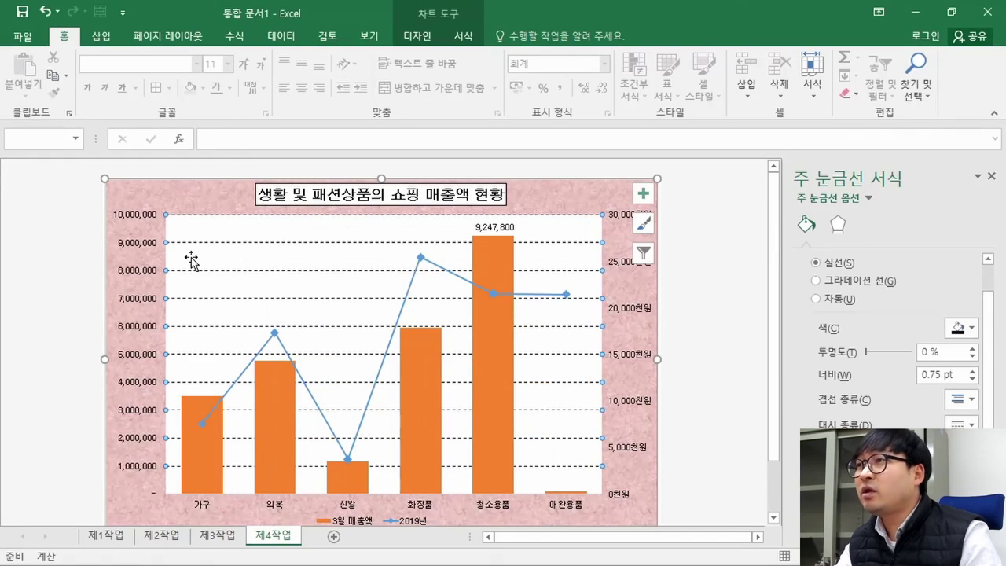
{"action": "key", "text": "alt+Tab"}
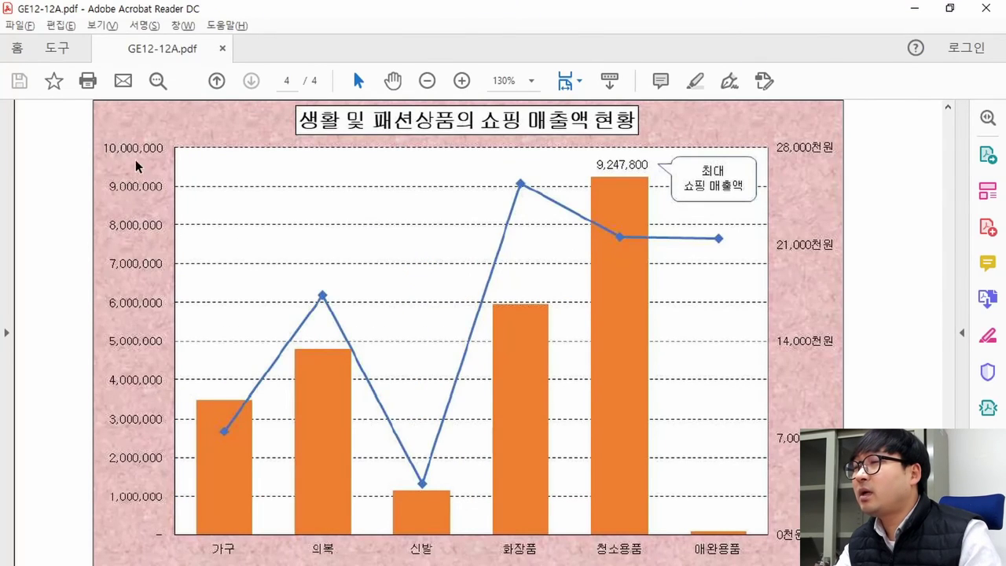
{"action": "key", "text": "alt+Tab"}
{"action": "key", "text": "alt+Tab"}
{"action": "scroll", "coordinate": [159, 483], "scroll_direction": "down", "scroll_amount": 2}
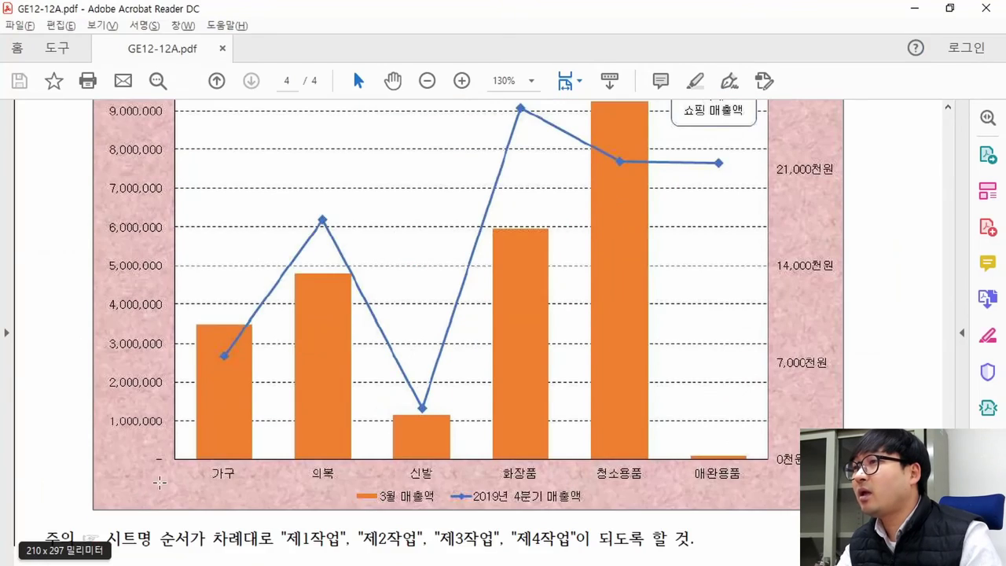
{"action": "key", "text": "alt+Tab"}
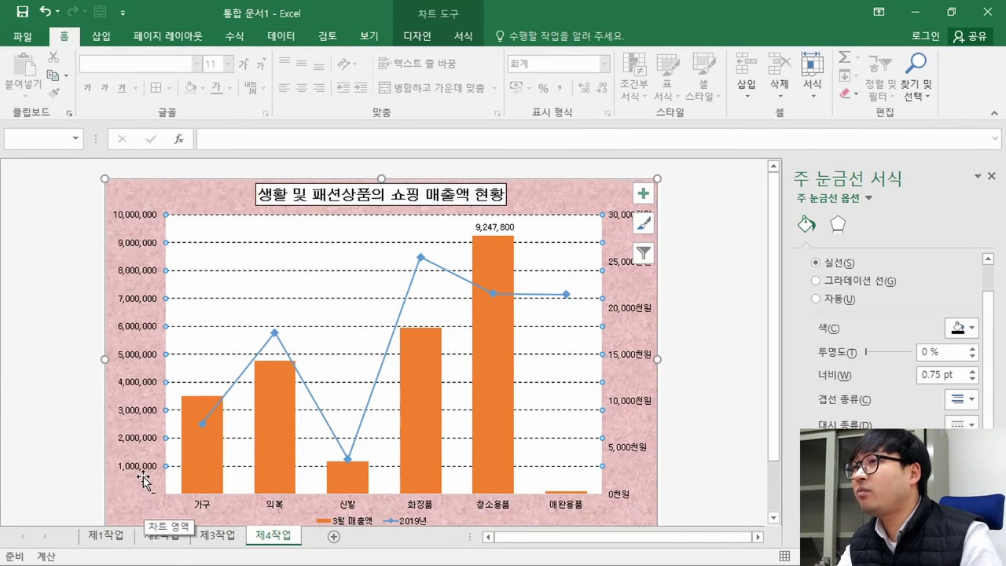
{"action": "key", "text": "alt+Tab"}
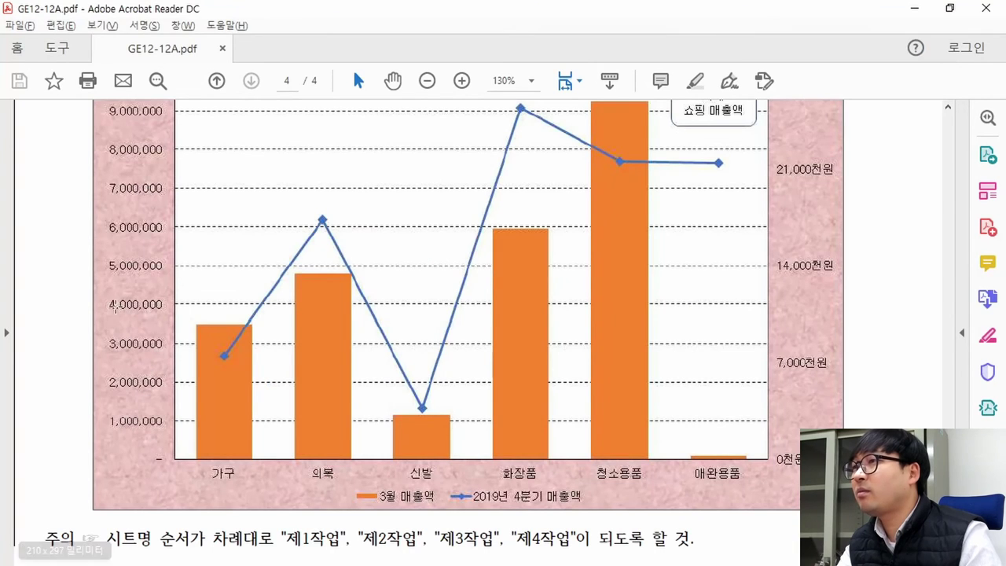
{"action": "key", "text": "alt+Tab"}
Step: Compare the minimum and maximum of the secondary vertical axis between the sample chart and the Excel chart
{"action": "key", "text": "alt+Tab"}
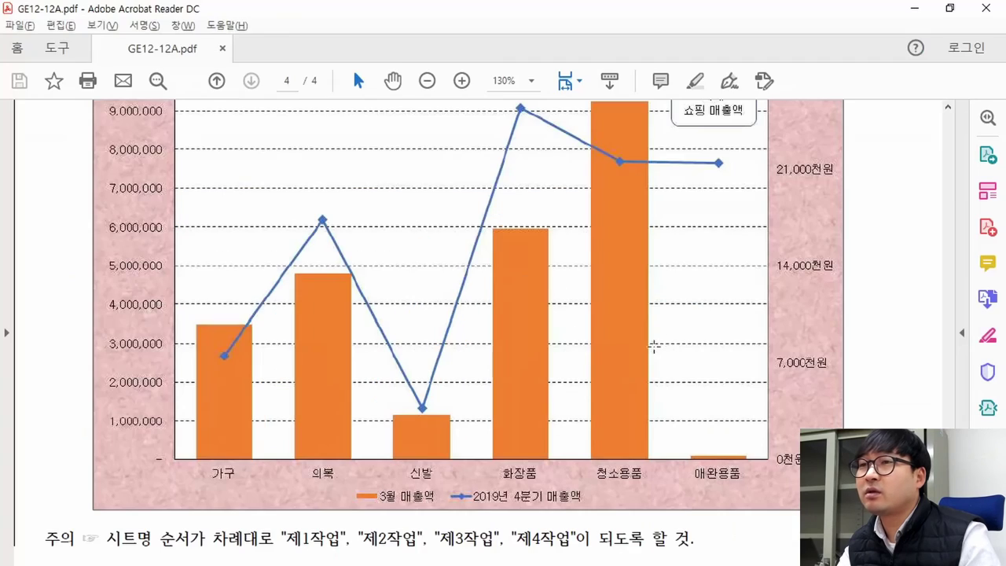
{"action": "key", "text": "alt+Tab"}
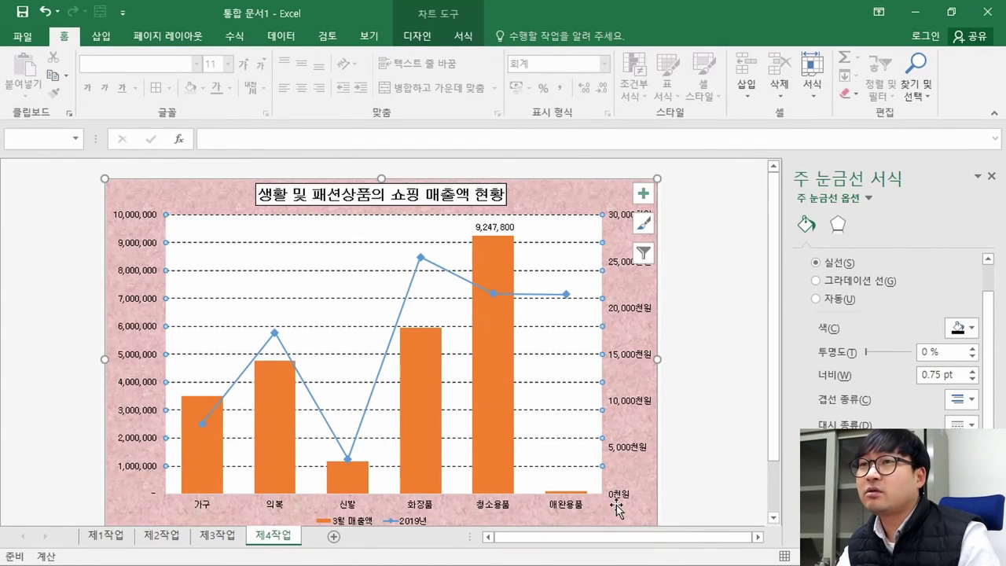
{"action": "key", "text": "alt+Tab"}
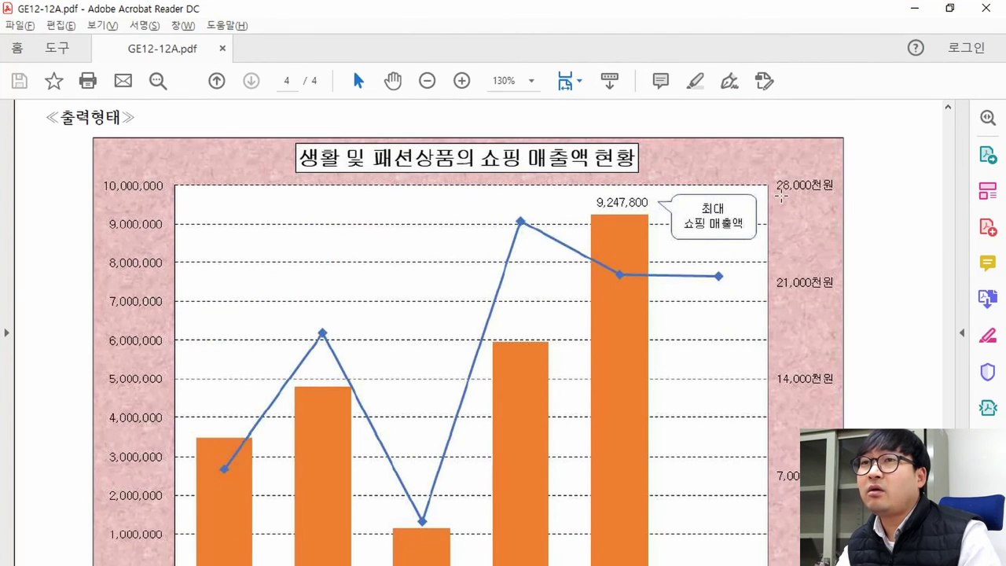
{"action": "left_click_drag", "start_coordinate": [793, 197], "coordinate": [817, 198]}
{"action": "key", "text": "alt+Tab"}
{"action": "key", "text": "alt+Tab"}
{"action": "scroll", "coordinate": [838, 365], "scroll_direction": "down", "scroll_amount": 2}
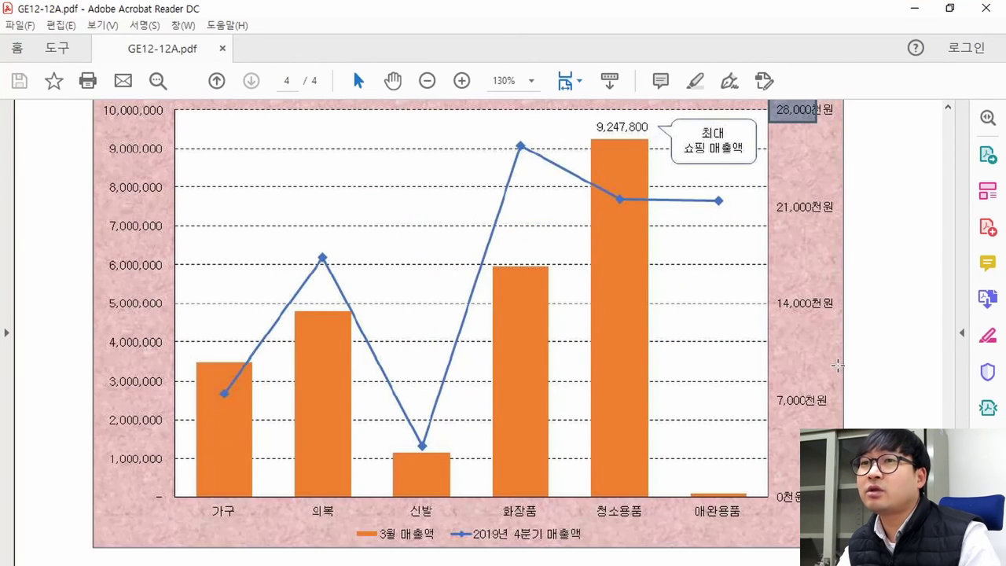
Step: Work out the major unit of the sample chart's secondary axis from the spacing of its labels
{"action": "left_click_drag", "start_coordinate": [777, 401], "coordinate": [808, 402]}
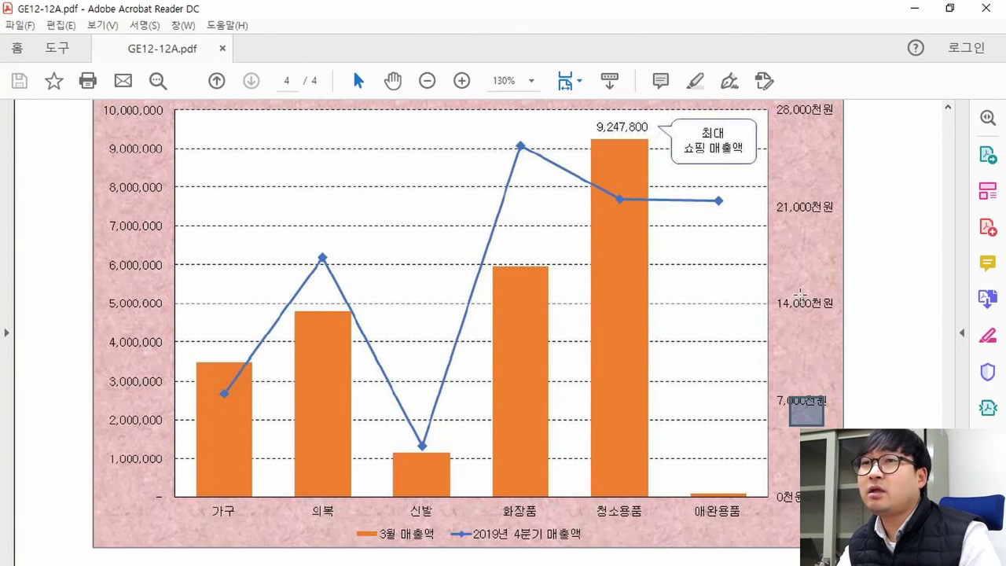
{"action": "left_click_drag", "start_coordinate": [778, 303], "coordinate": [811, 304]}
{"action": "left_click_drag", "start_coordinate": [778, 207], "coordinate": [810, 209]}
{"action": "left_click_drag", "start_coordinate": [810, 416], "coordinate": [774, 396]}
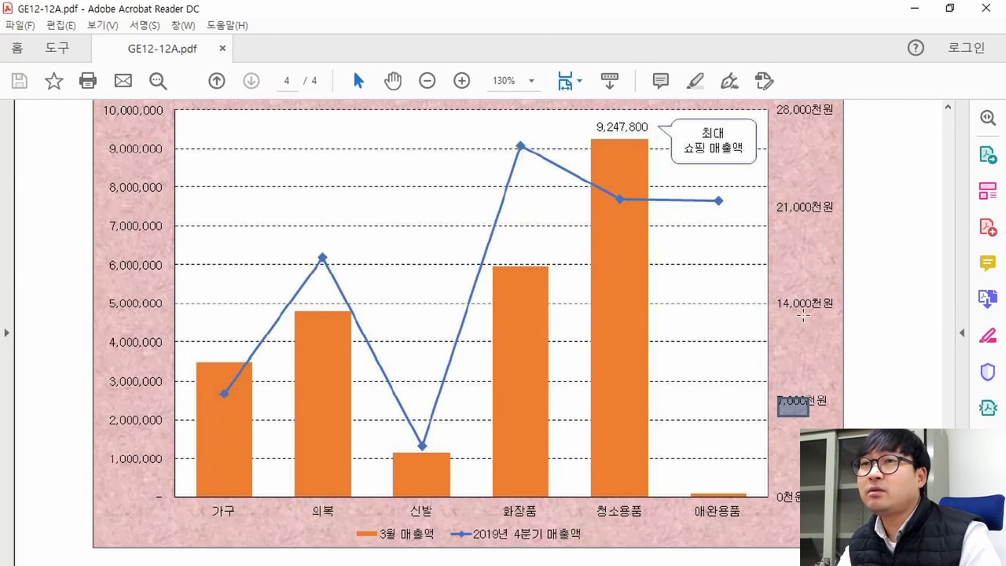
{"action": "left_click_drag", "start_coordinate": [806, 319], "coordinate": [762, 283]}
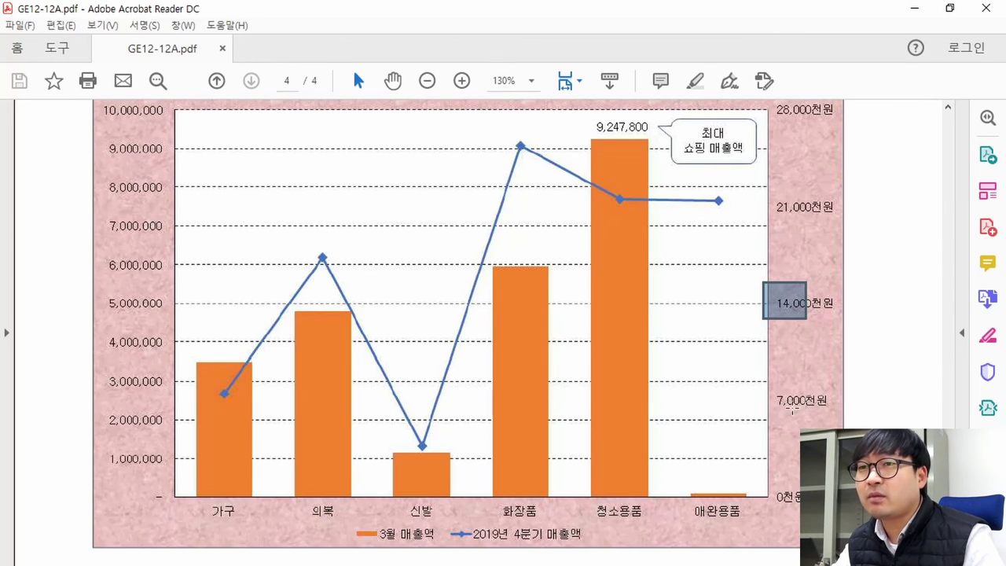
{"action": "left_click_drag", "start_coordinate": [790, 411], "coordinate": [773, 383]}
{"action": "left_click_drag", "start_coordinate": [815, 316], "coordinate": [771, 289]}
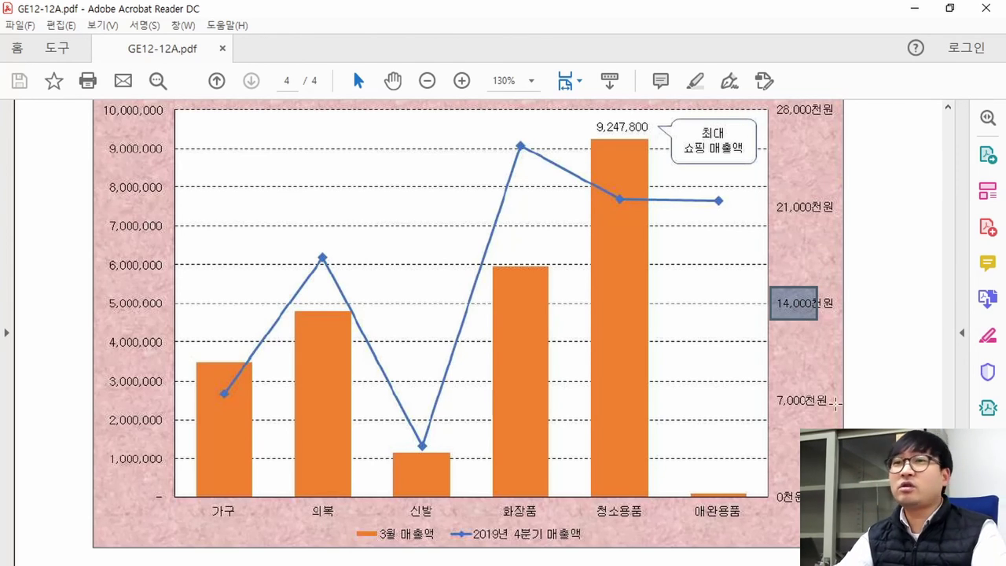
{"action": "left_click", "coordinate": [805, 409]}
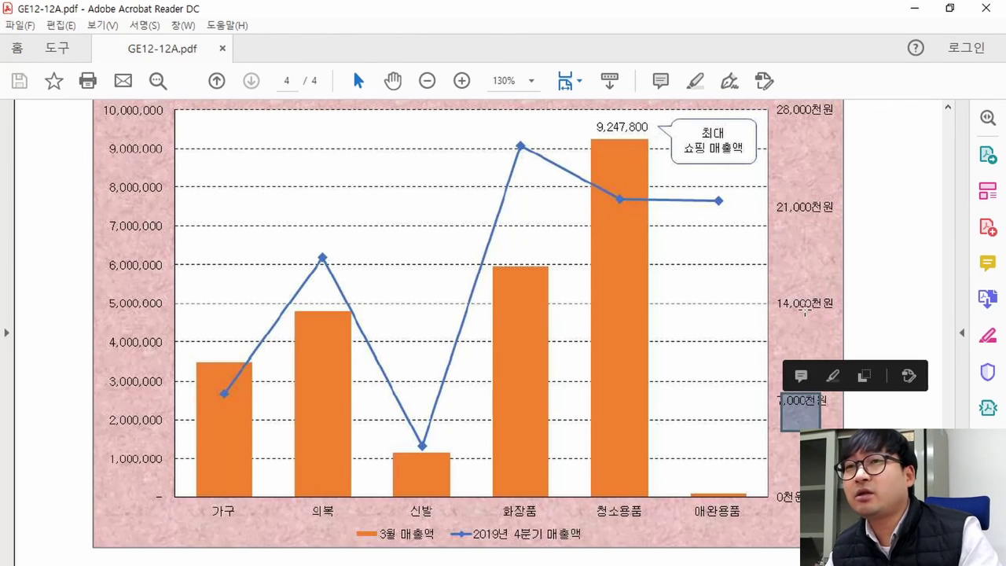
{"action": "left_click", "coordinate": [800, 205]}
Step: In Excel, open the axis options of the chart's secondary vertical axis and expand its 레이블 settings
{"action": "key", "text": "alt+Tab"}
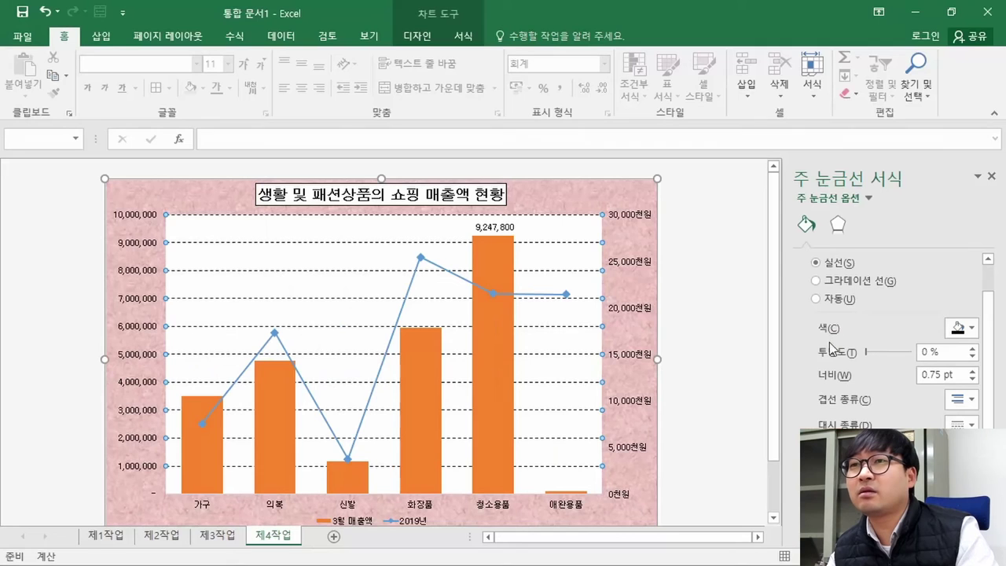
{"action": "left_click", "coordinate": [623, 312]}
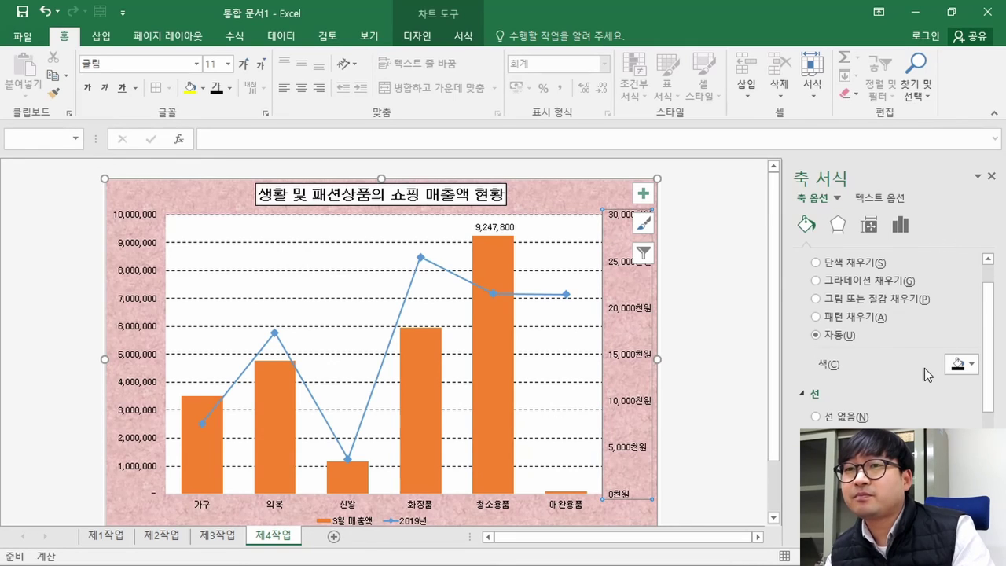
{"action": "scroll", "coordinate": [924, 368], "scroll_direction": "down", "scroll_amount": 3}
{"action": "scroll", "coordinate": [909, 378], "scroll_direction": "down", "scroll_amount": 6}
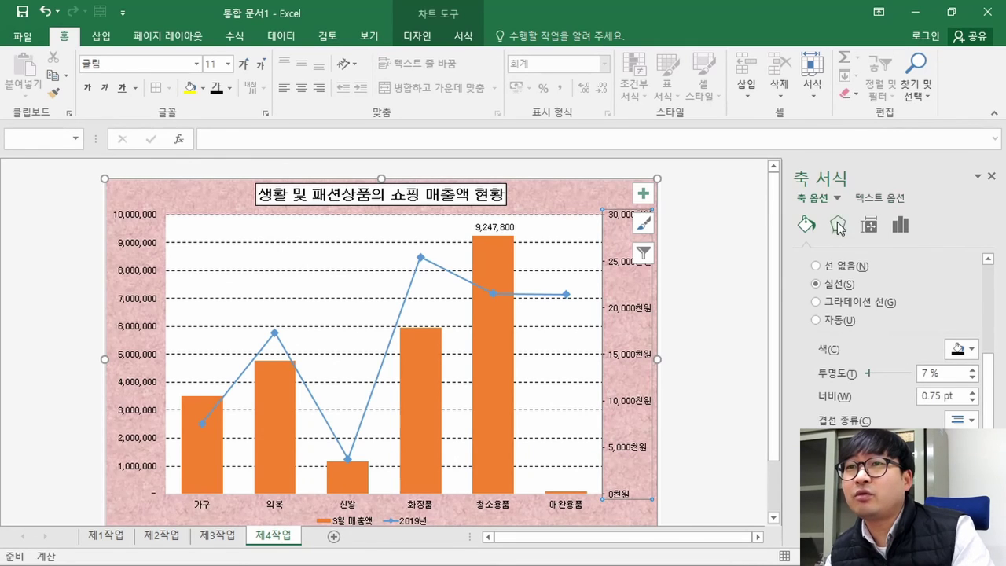
{"action": "left_click", "coordinate": [901, 226]}
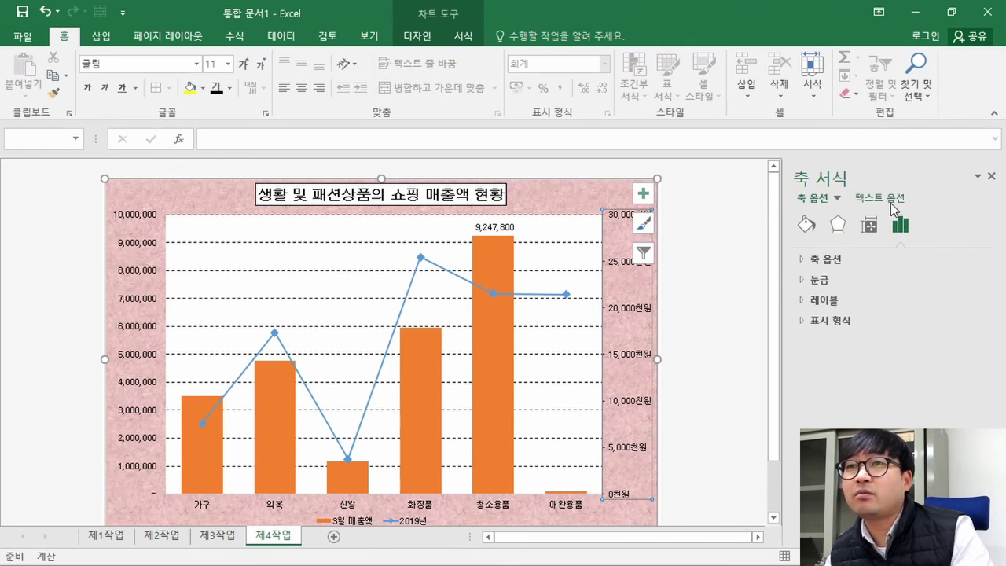
{"action": "left_click", "coordinate": [826, 301]}
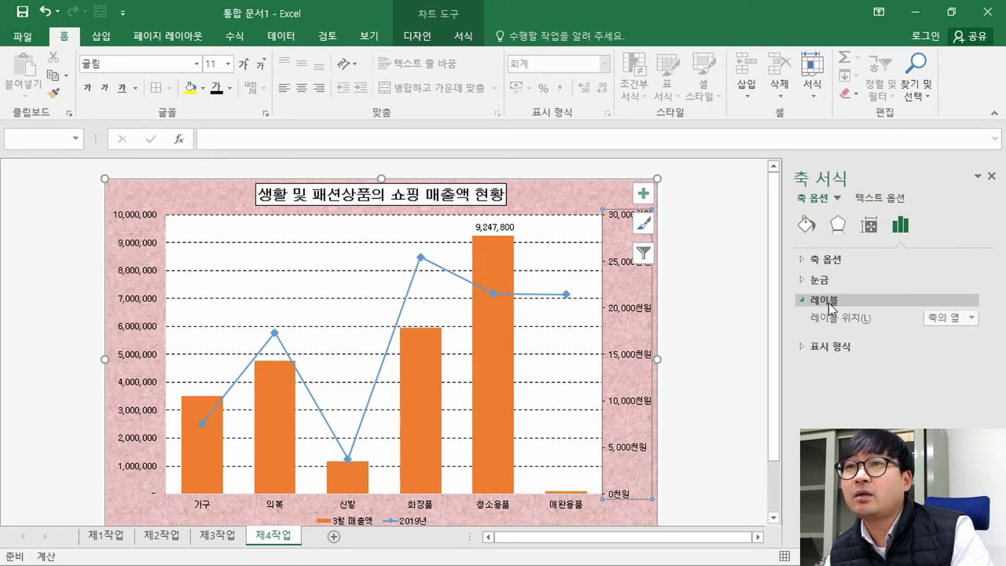